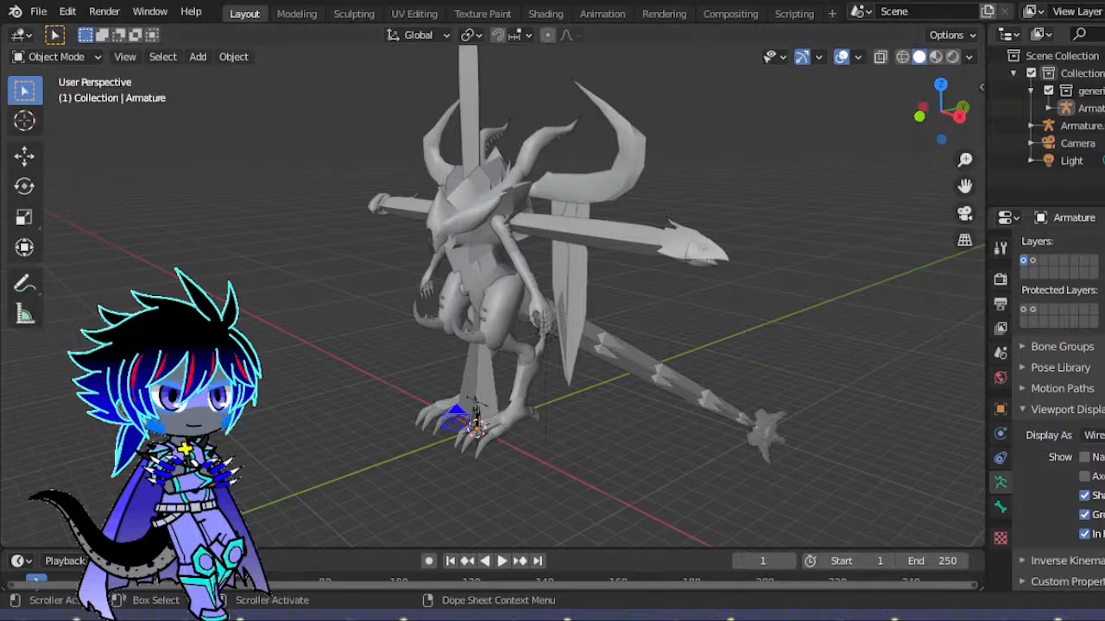
- Select the camera and rotate it about the vertical axis so it faces the creature
scroll(591, 263, "up", 3)
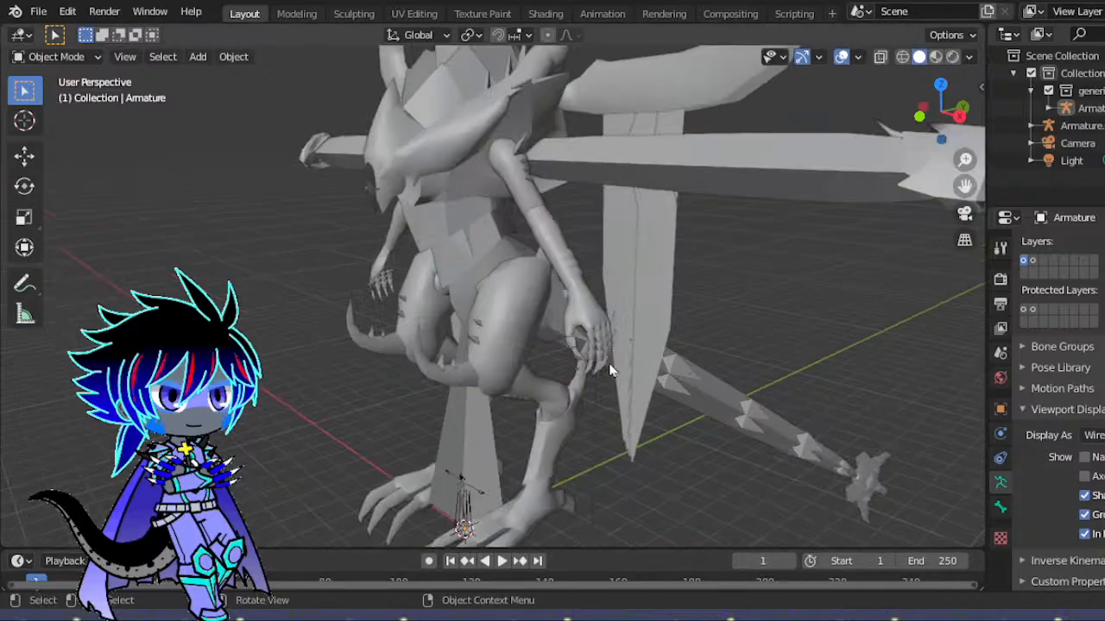
scroll(934, 124, "down", 1)
left_click_drag(935, 123, 723, 393)
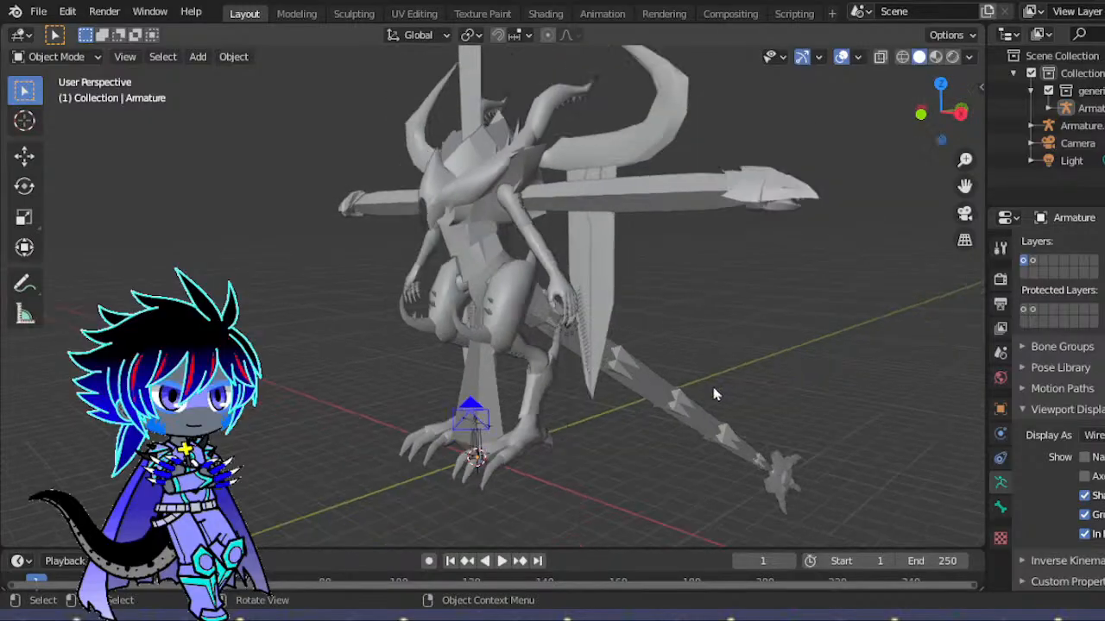
left_click_drag(963, 185, 850, 233)
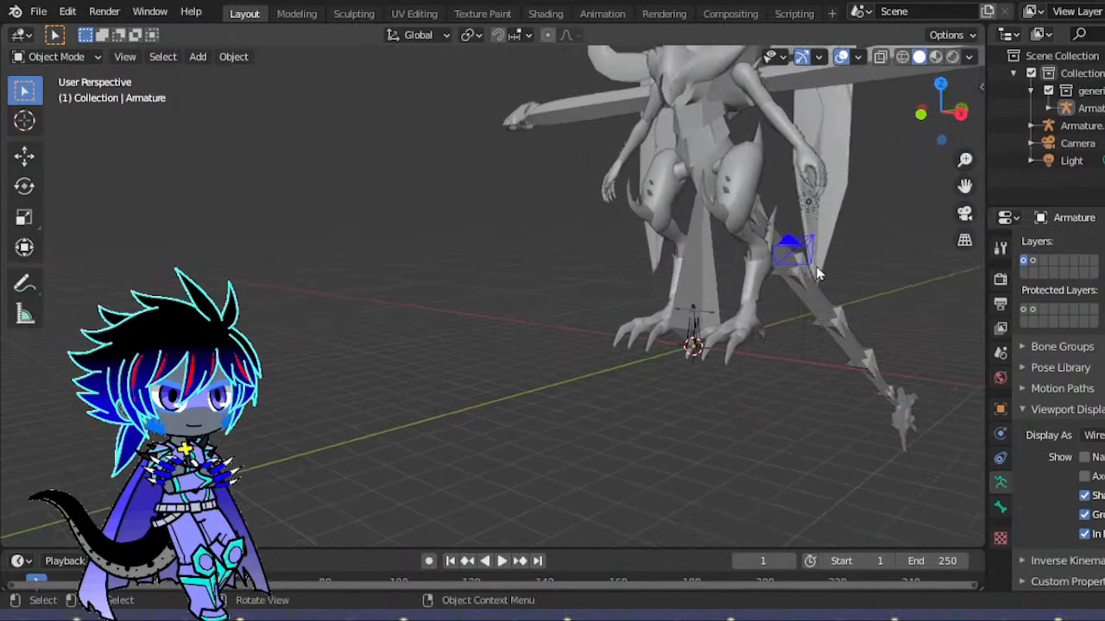
left_click(790, 246)
left_click_drag(939, 119, 679, 185)
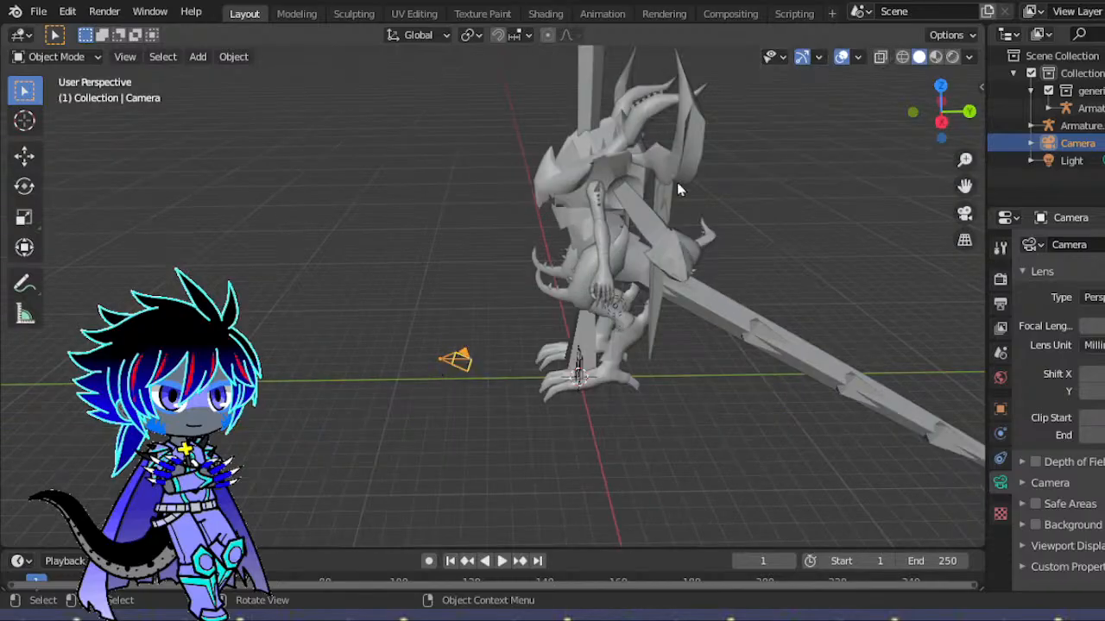
left_click(25, 186)
left_click_drag(477, 373, 450, 390)
left_click_drag(393, 295, 355, 331)
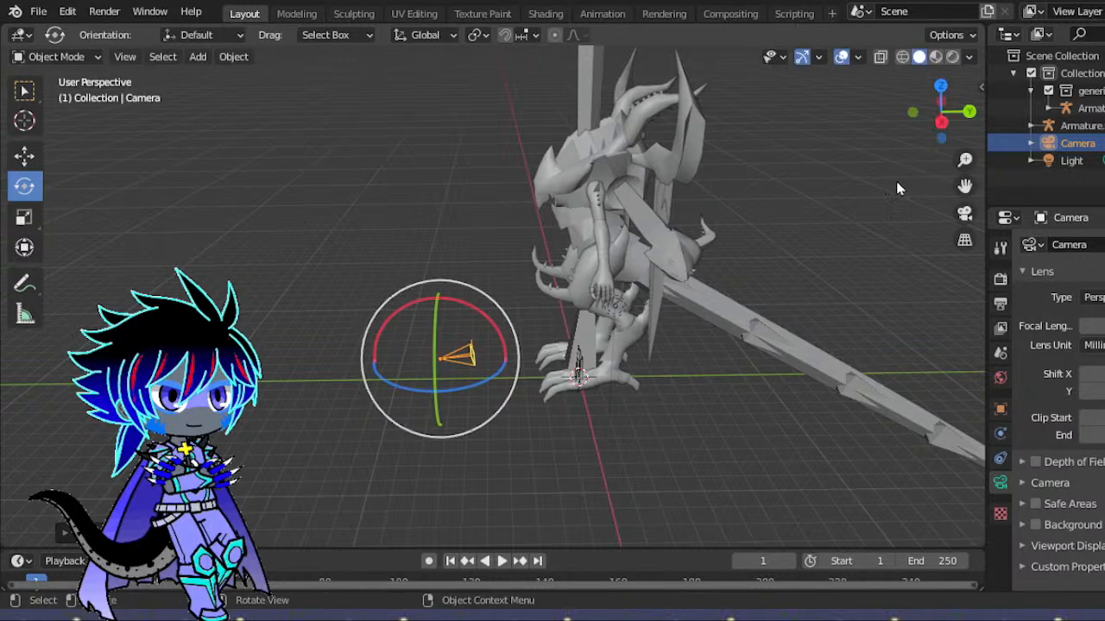
- From the top view, straighten the camera's heading, centre it on the Y axis and move it back from the creature
left_click(942, 99)
left_click(941, 85)
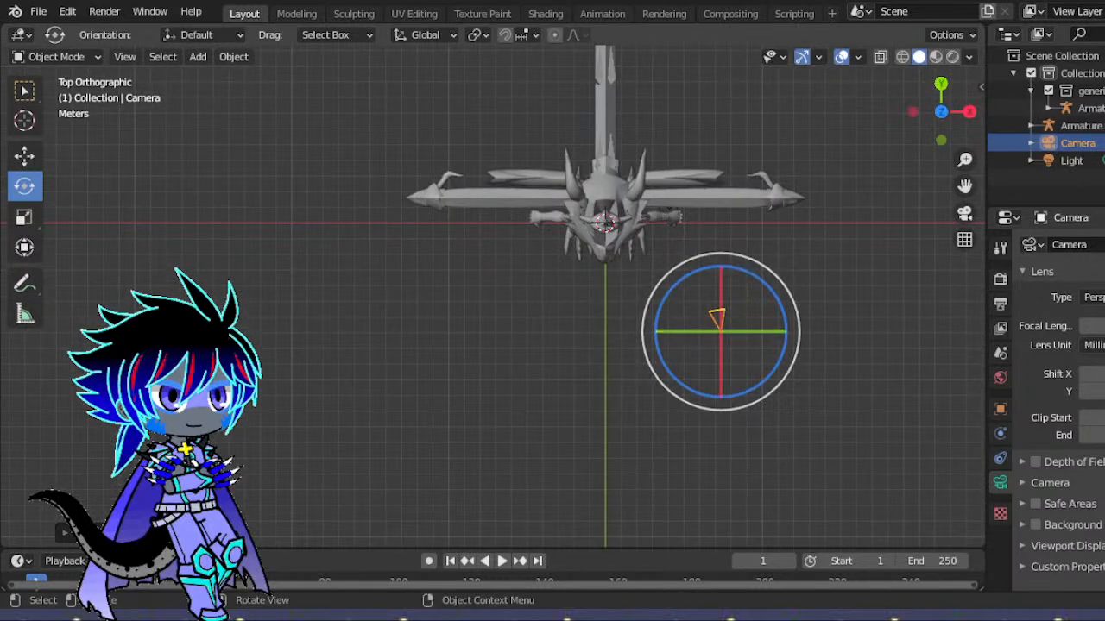
left_click_drag(800, 336, 760, 332)
left_click(24, 157)
left_click_drag(694, 326, 675, 329)
left_click_drag(603, 257, 603, 339)
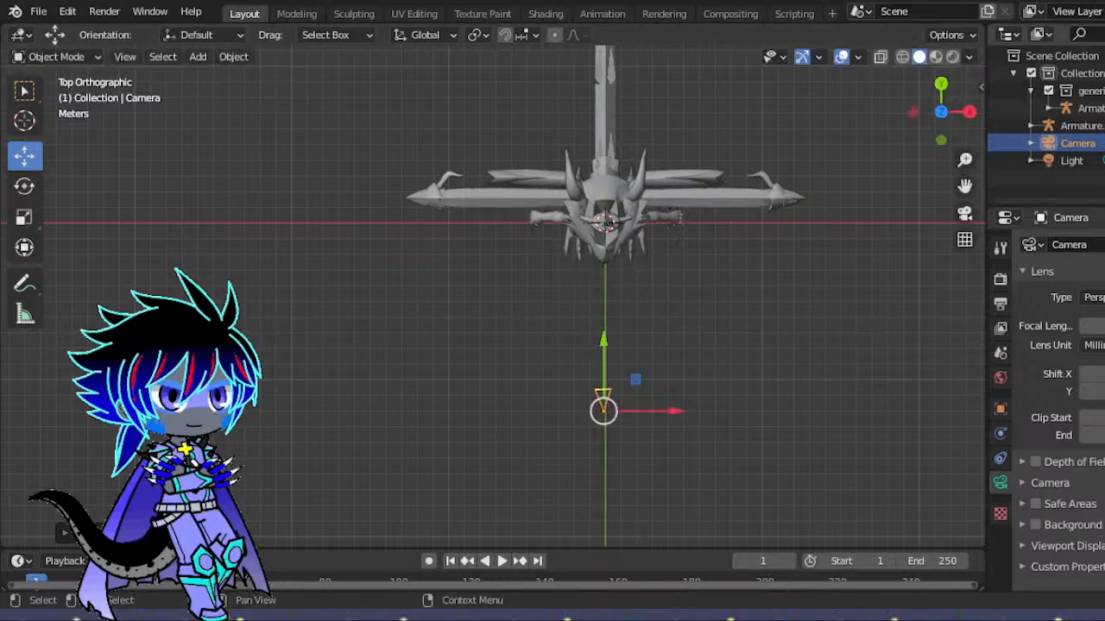
- Check the framing through the camera, then lower the camera and move it farther back along Y
left_click(964, 217)
scroll(668, 279, "down", 4)
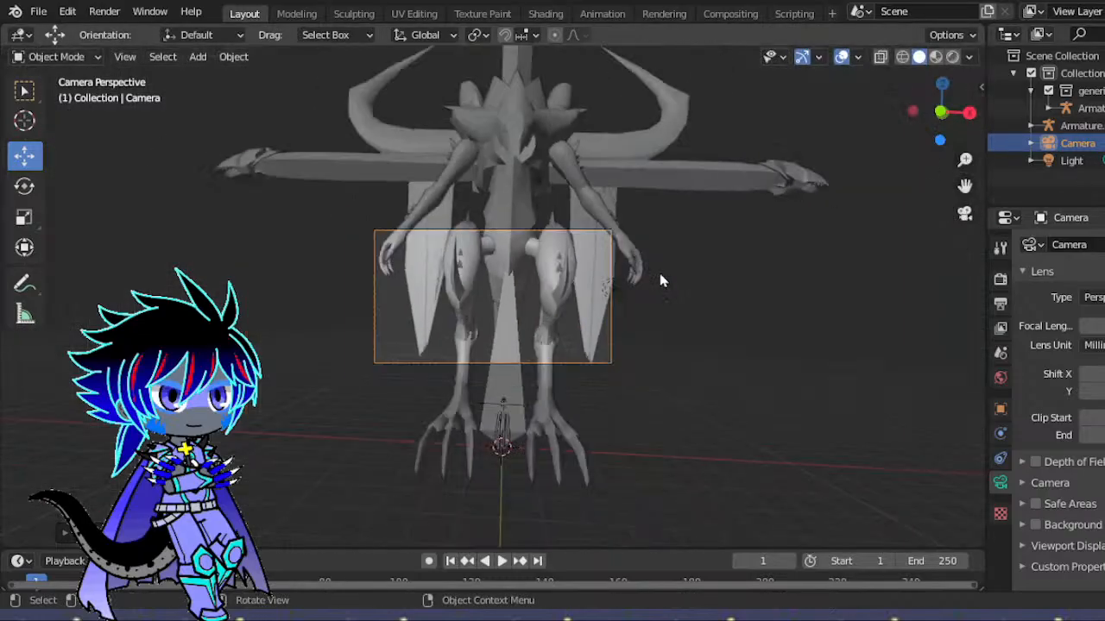
scroll(681, 276, "up", 3)
left_click(941, 84)
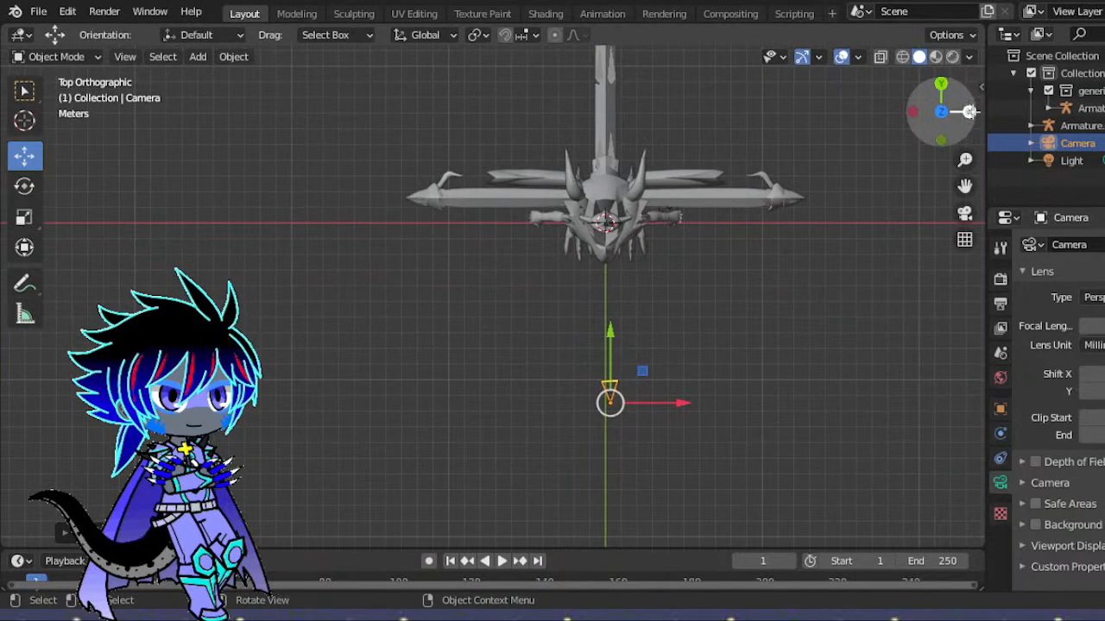
left_click(970, 111)
left_click_drag(970, 111, 981, 112)
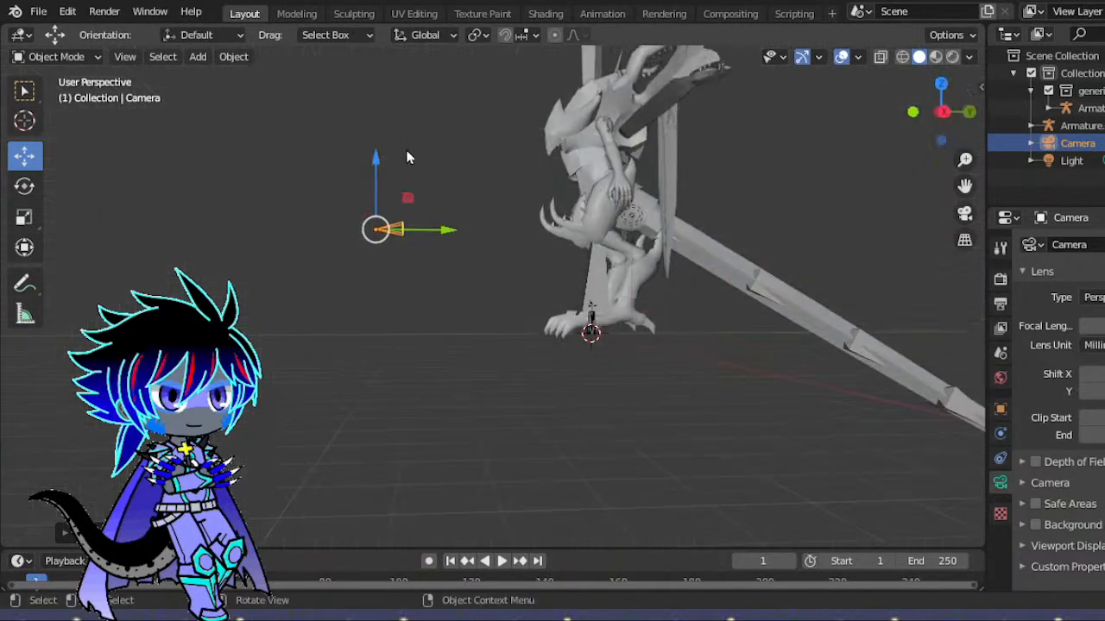
left_click_drag(378, 162, 357, 222)
left_click_drag(447, 291, 350, 288)
left_click_drag(311, 221, 309, 237)
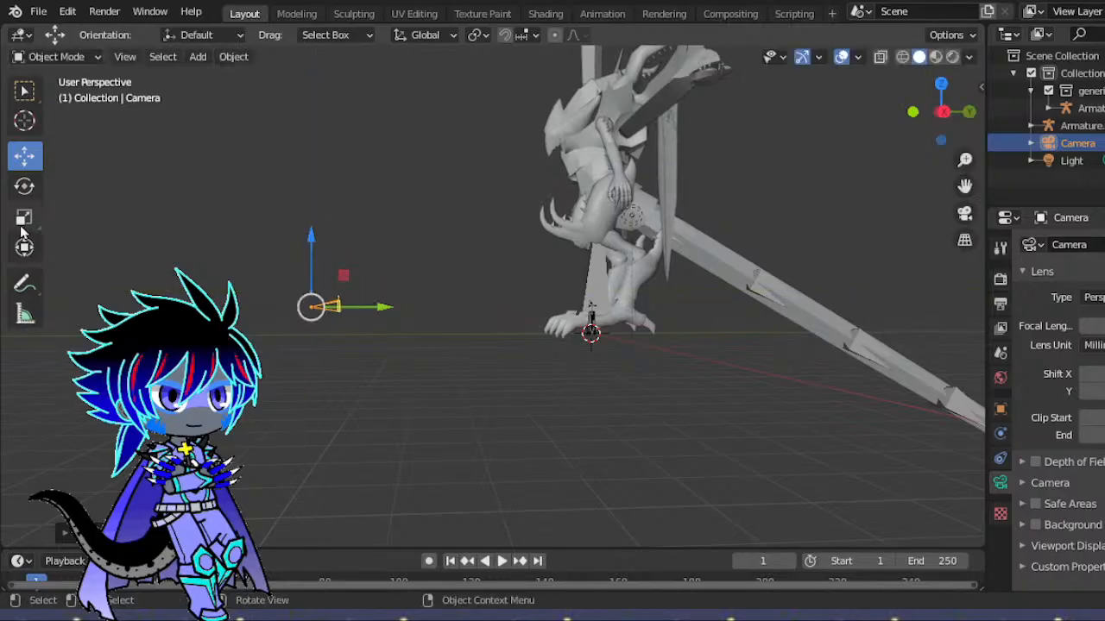
- Tilt the camera upward toward the creature and lower it closer to the ground, checking the framing through the camera
left_click(25, 186)
left_click_drag(243, 262, 234, 278)
left_click(24, 155)
mouse_move(306, 242)
left_mouse_down()
mouse_move(305, 266)
mouse_move(304, 254)
left_mouse_up()
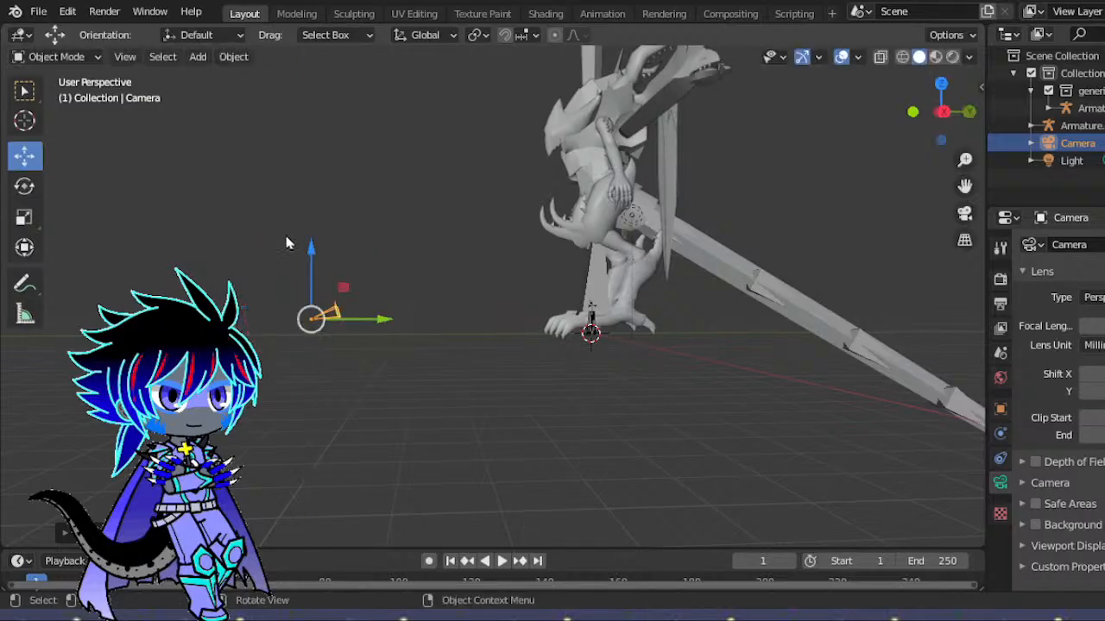
left_click(965, 213)
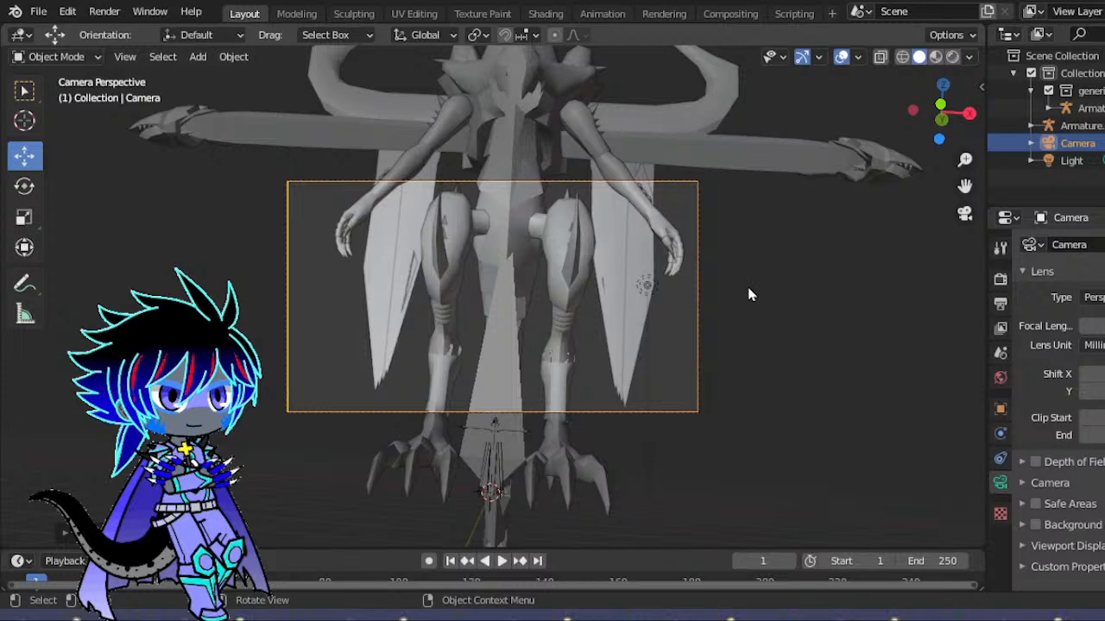
left_click(965, 213)
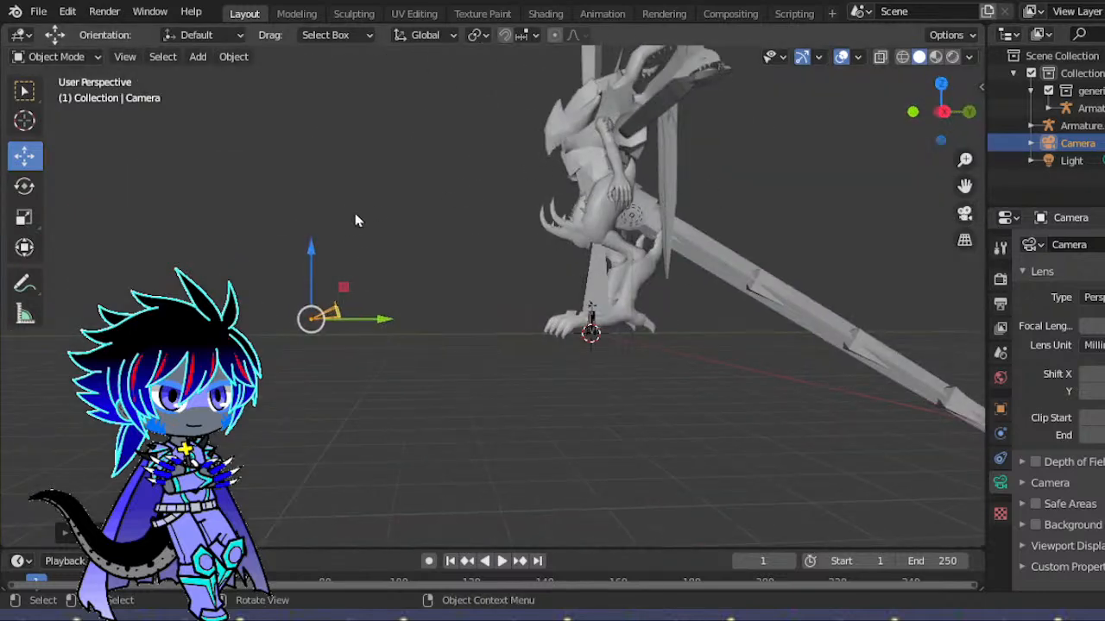
left_click_drag(313, 259, 314, 269)
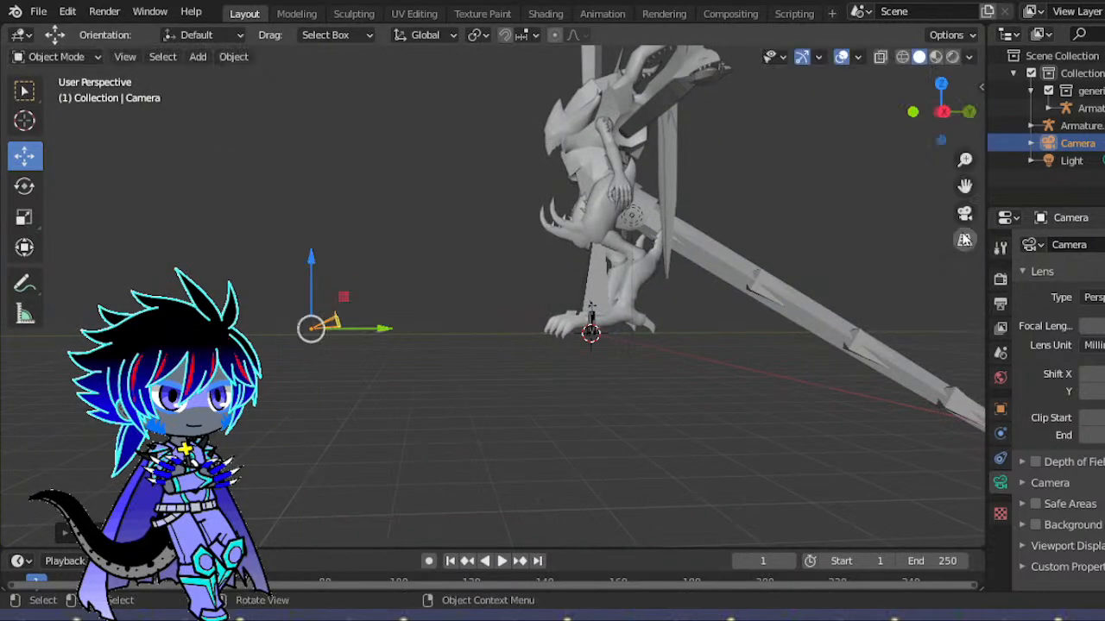
left_click(964, 213)
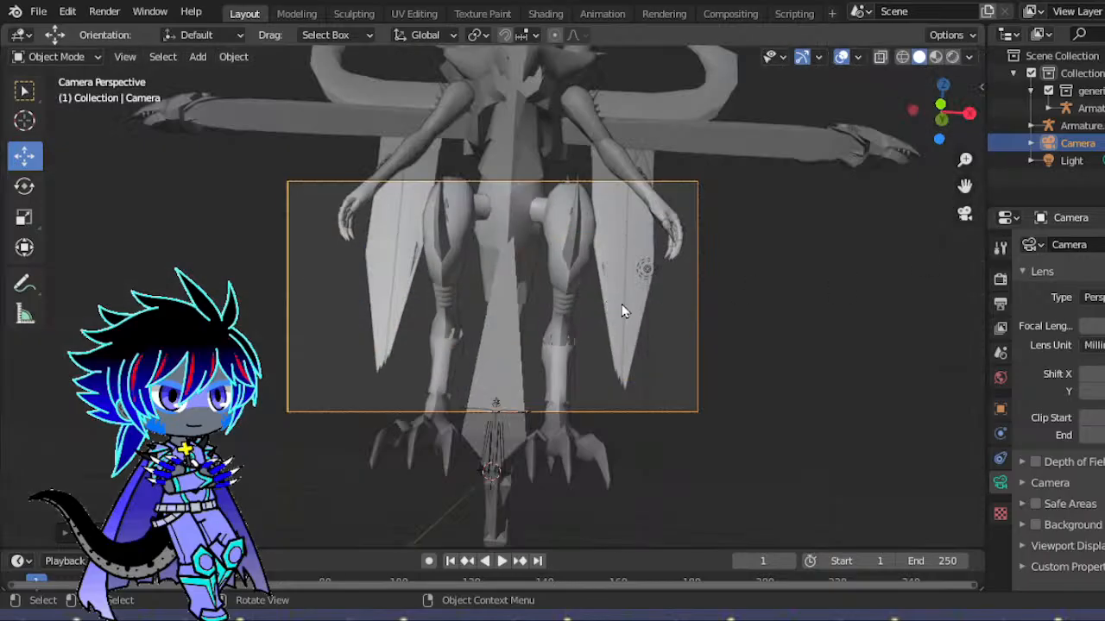
- Level the camera's roll from the front view and shift it about 0.36 m sideways to centre the creature in frame
left_click_drag(942, 111, 982, 119)
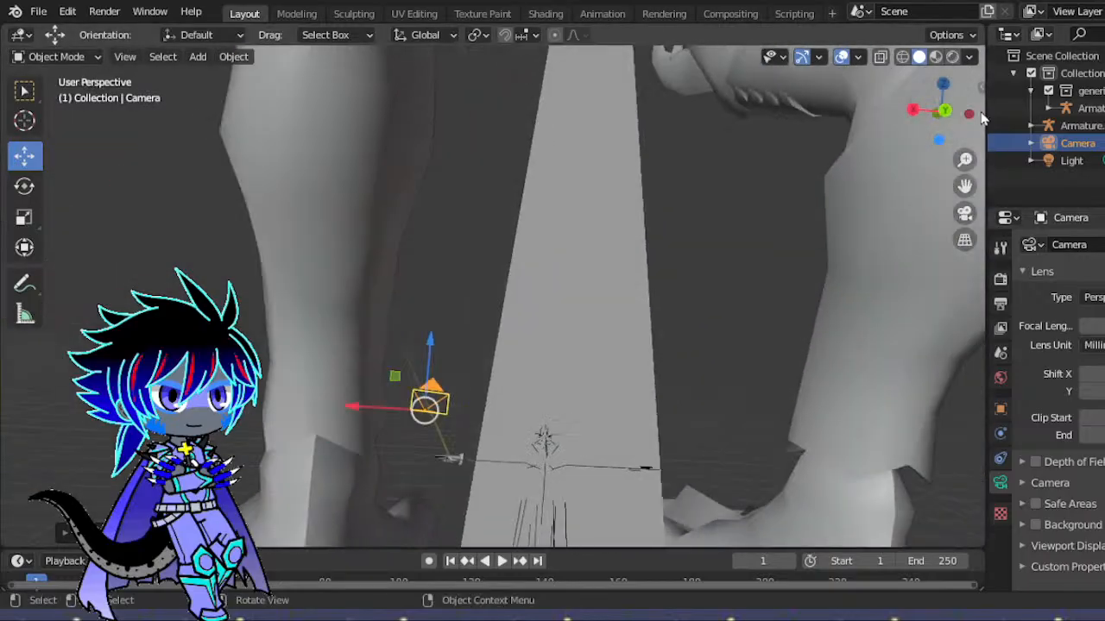
left_click(946, 110)
left_click(967, 112)
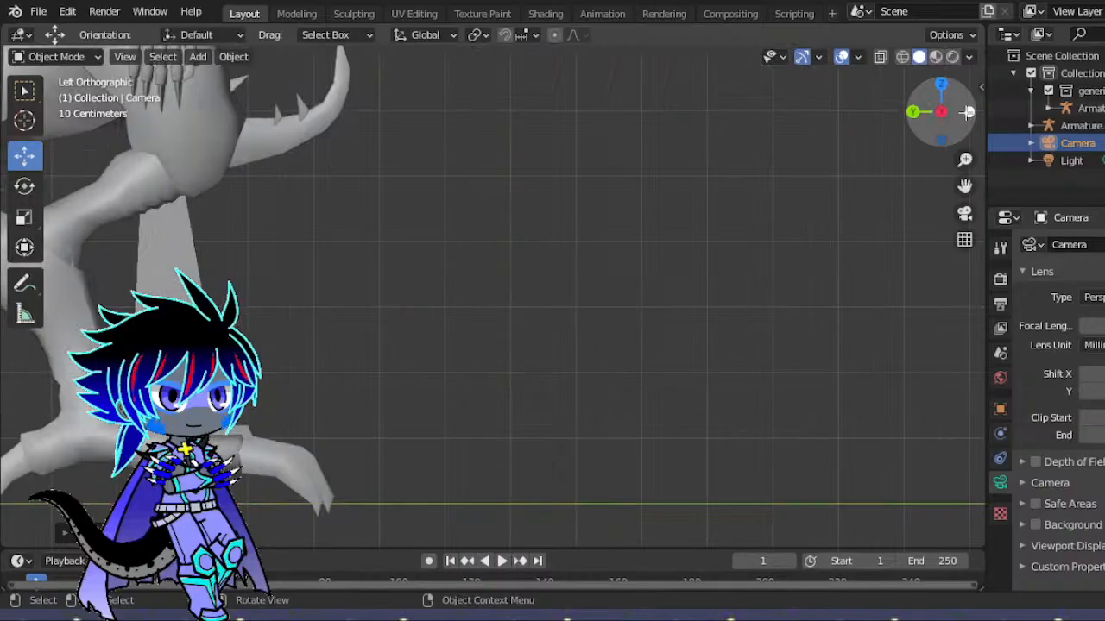
left_click(964, 112)
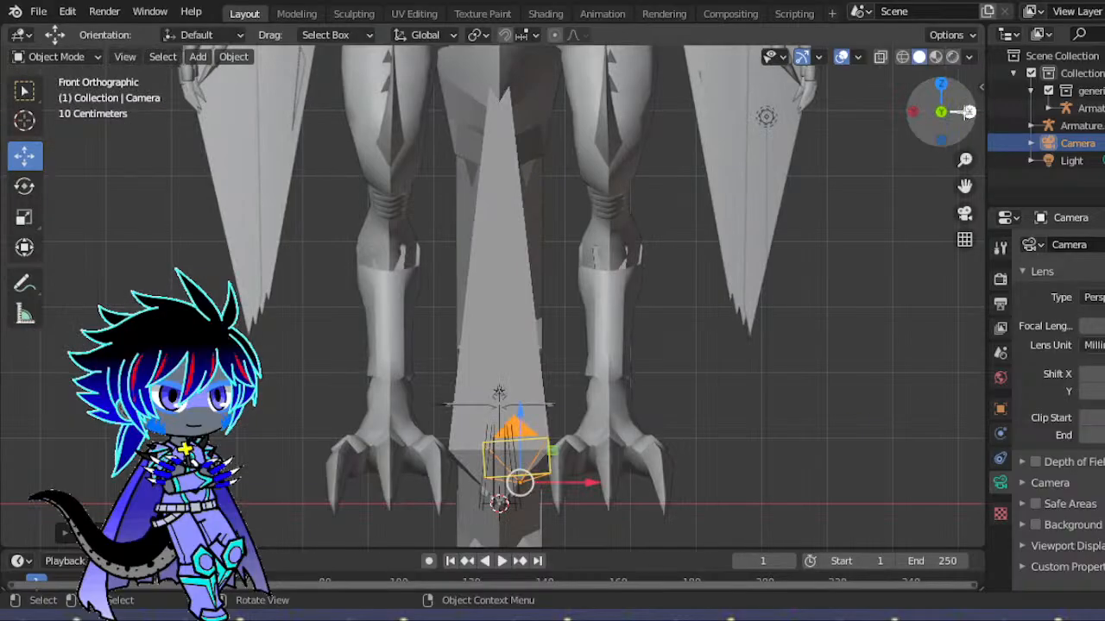
left_click(24, 185)
left_click_drag(590, 430, 586, 440)
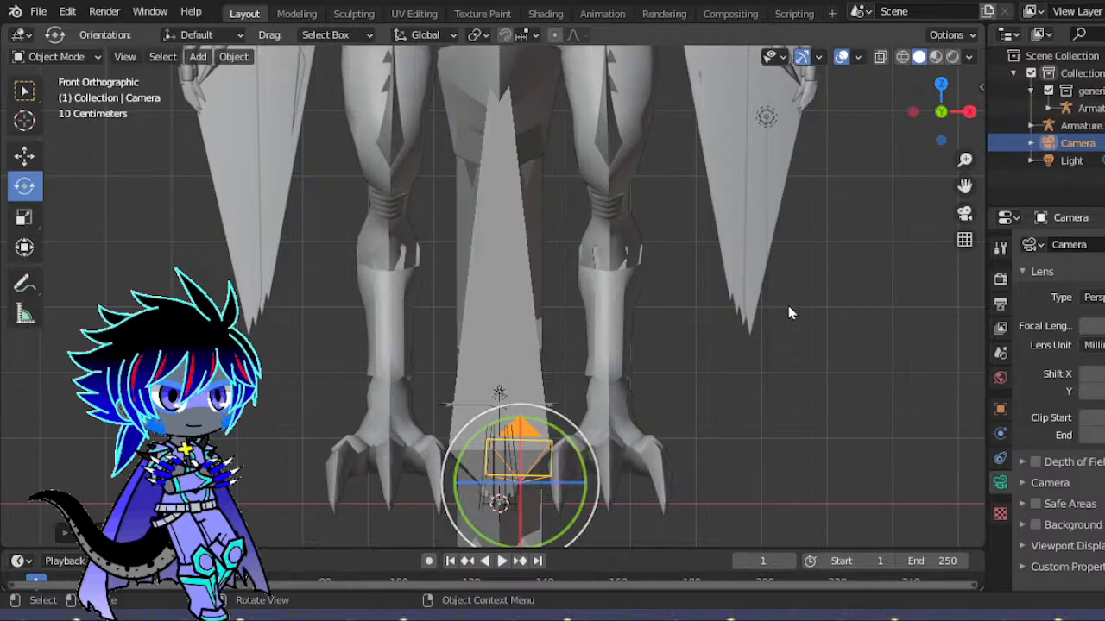
left_click(964, 213)
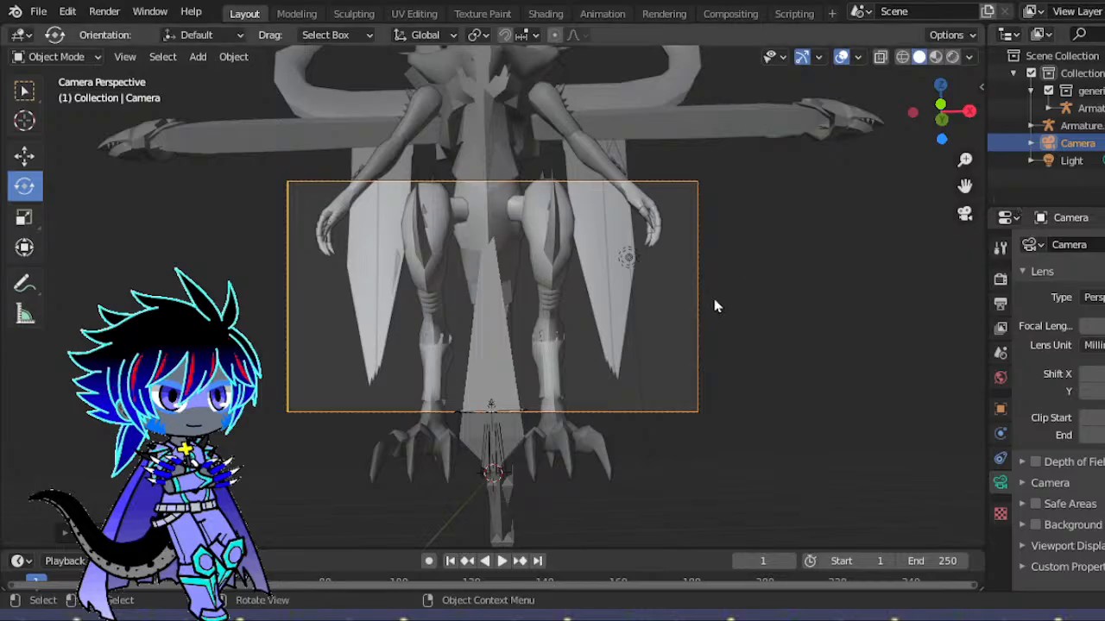
key("g")
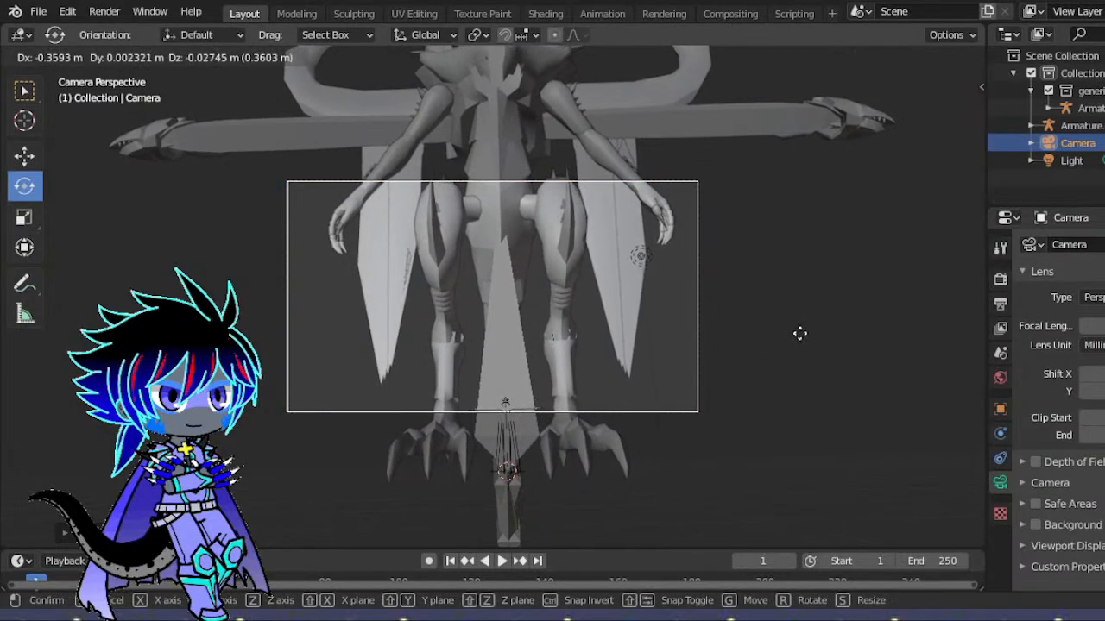
left_click(801, 334)
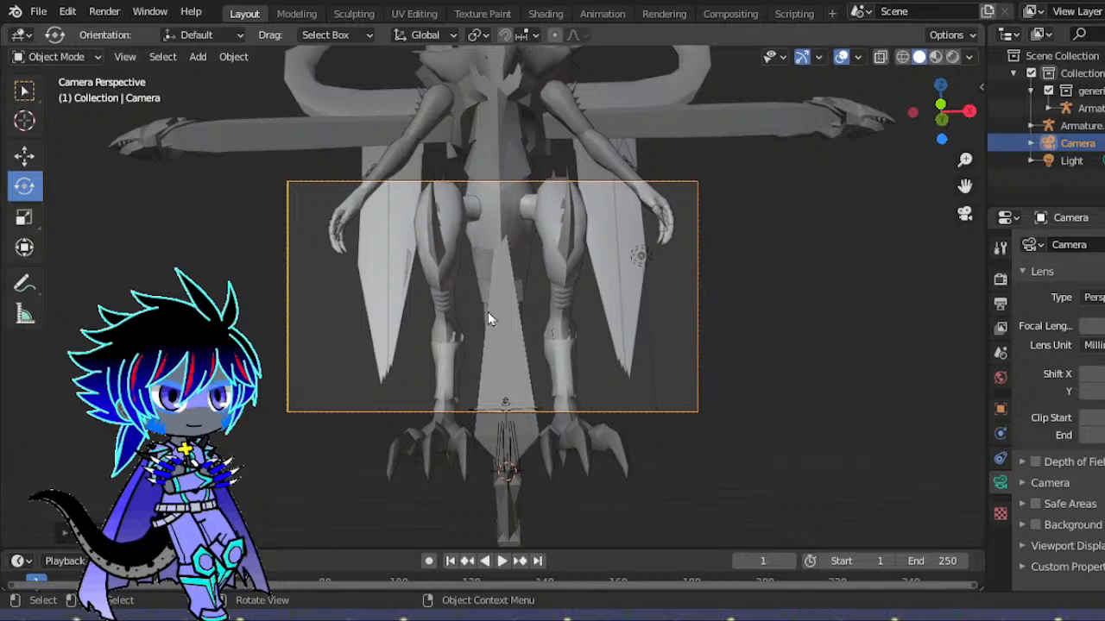
- Move the creature's armature along negative X, away from the small human figure
left_click(505, 337)
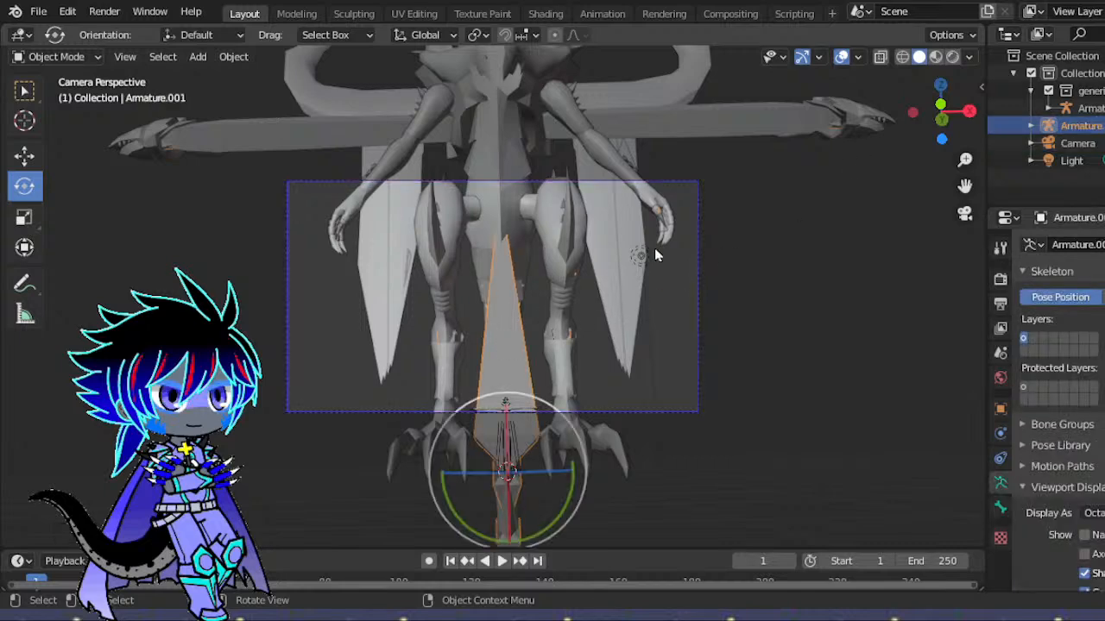
left_click(24, 155)
left_click_drag(576, 470, 415, 462)
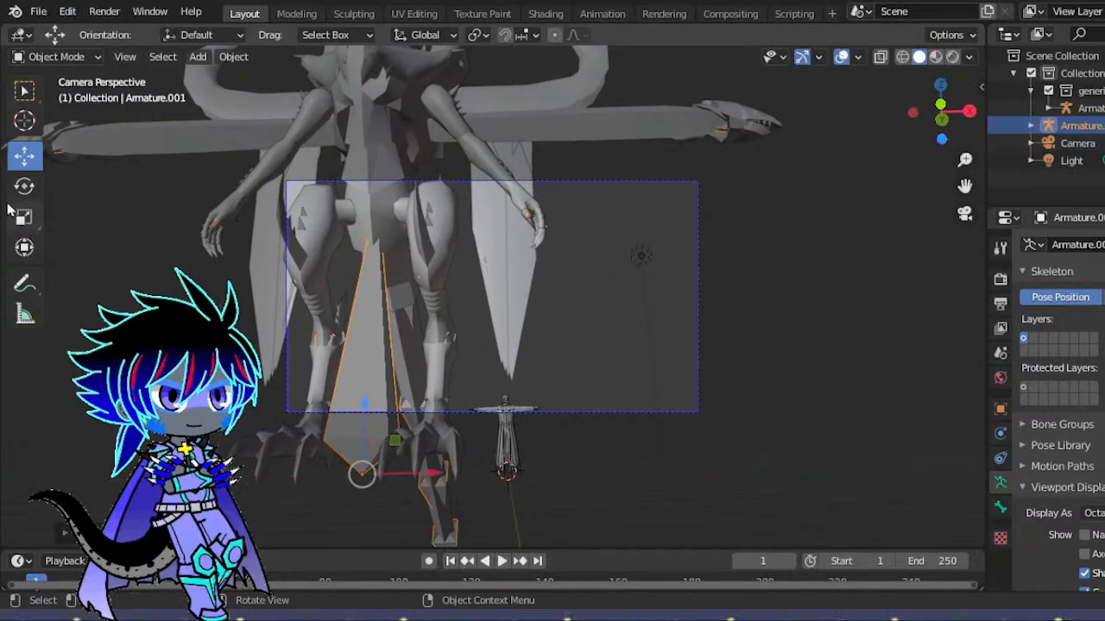
- Scale the creature's armature down uniformly to roughly half size and check its framing through the camera
left_click_drag(943, 117, 740, 118)
scroll(820, 412, "down", 2)
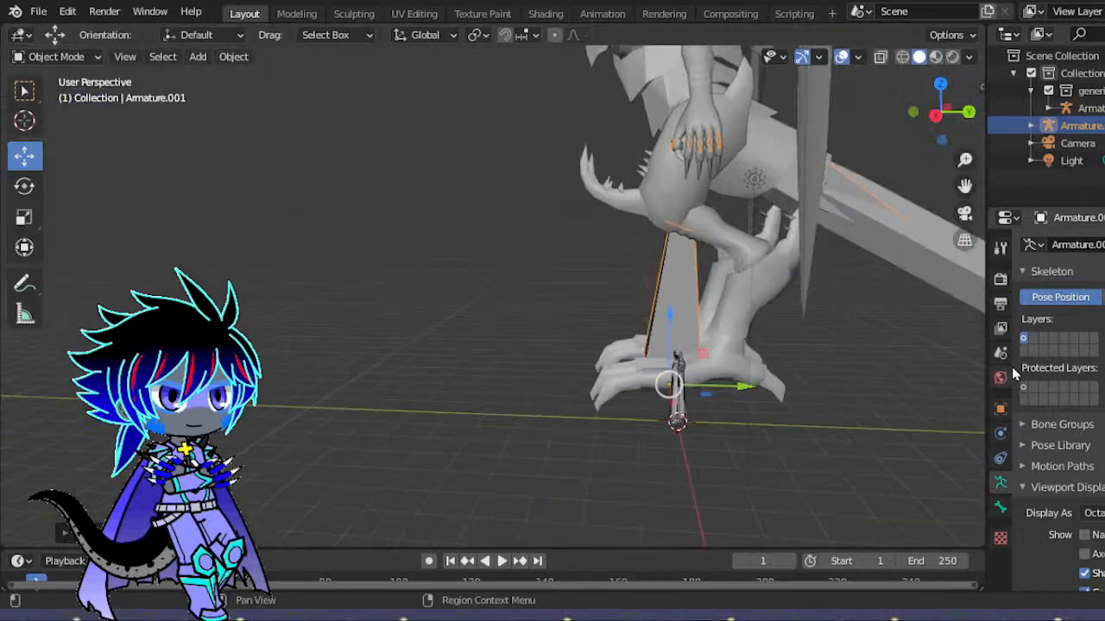
left_click(24, 216)
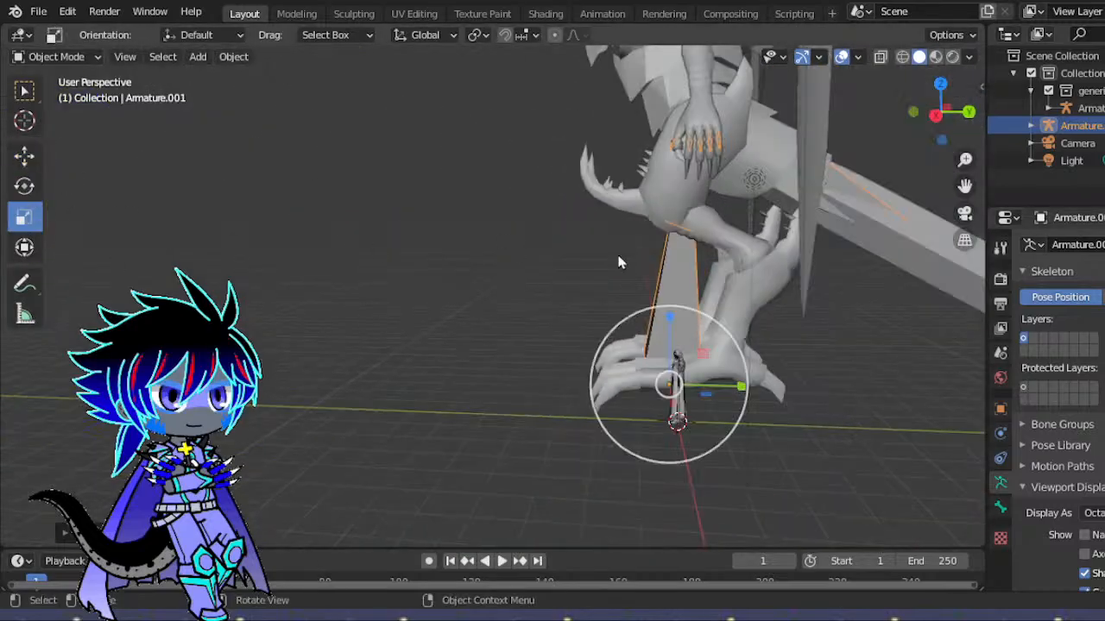
left_click_drag(721, 327, 691, 355)
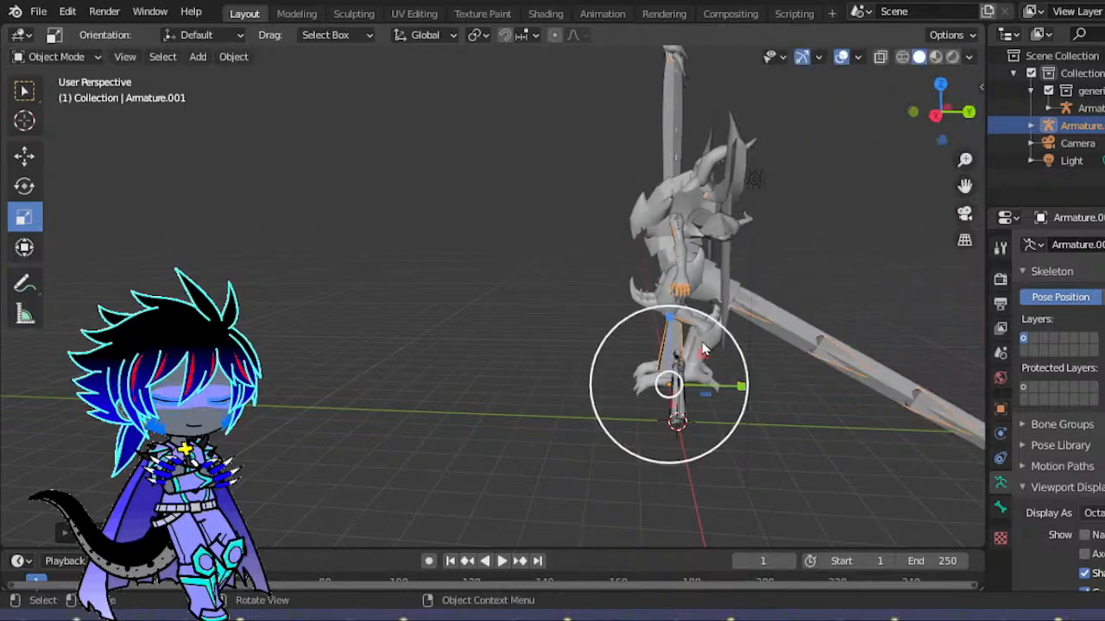
left_click(965, 214)
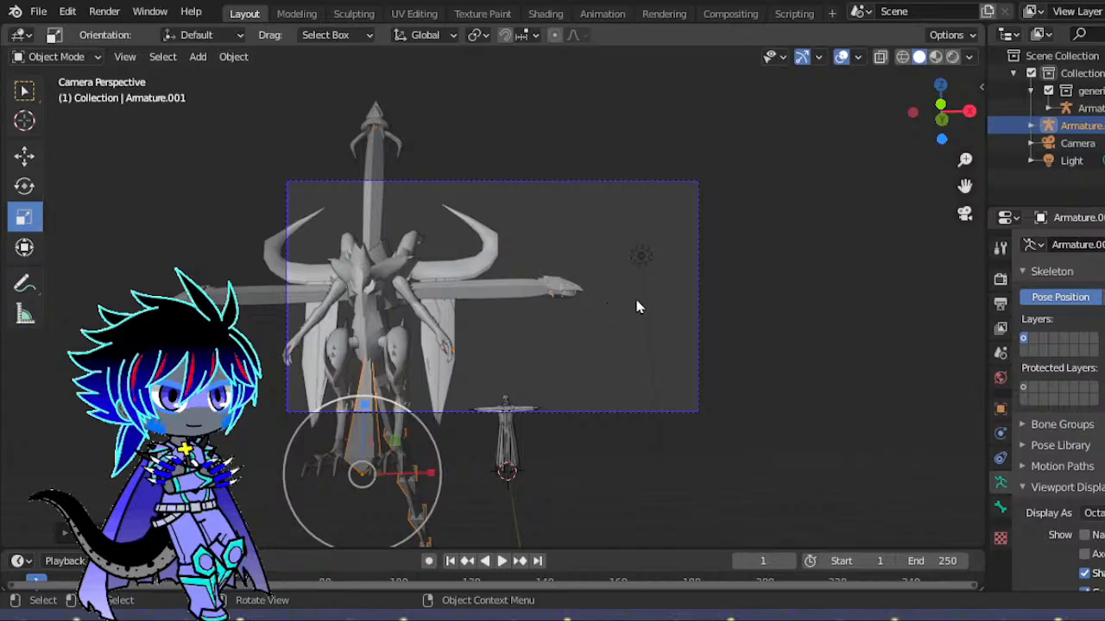
scroll(643, 318, "up", 2)
scroll(649, 321, "up", 2)
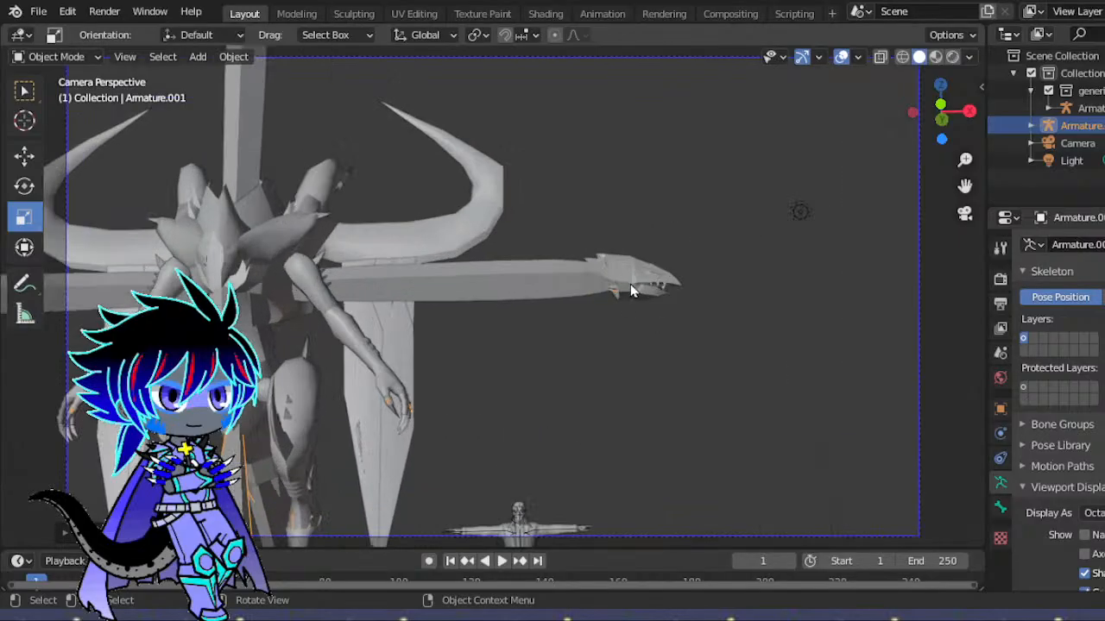
- Select the human figure's armature, switch it to Pose Mode and select the "arm left shoulder 2" bone
left_click_drag(939, 103, 837, 142)
left_click_drag(956, 191, 660, 302)
scroll(698, 351, "up", 1)
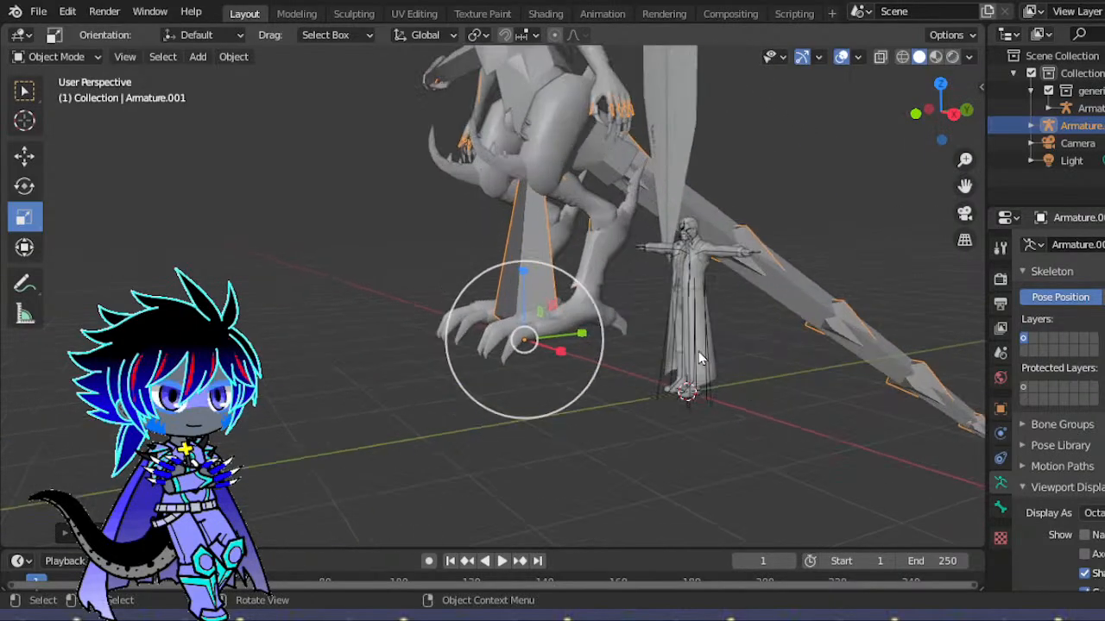
scroll(717, 354, "up", 1)
left_click(711, 416)
left_click_drag(915, 113, 967, 116)
left_click_drag(965, 189, 663, 307)
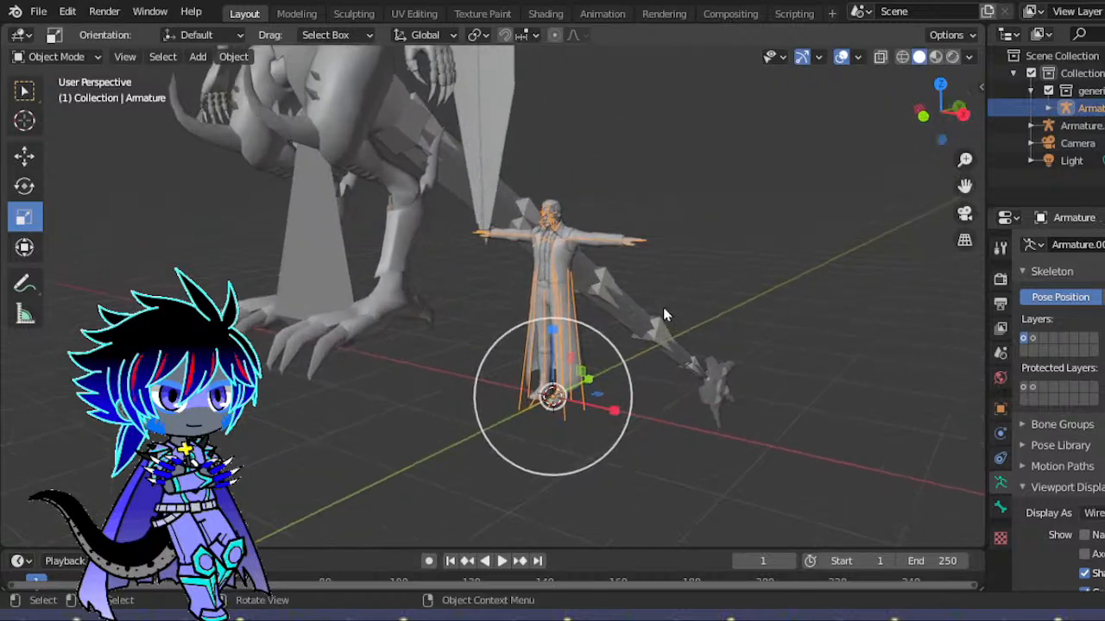
scroll(725, 280, "up", 2)
left_click(71, 57)
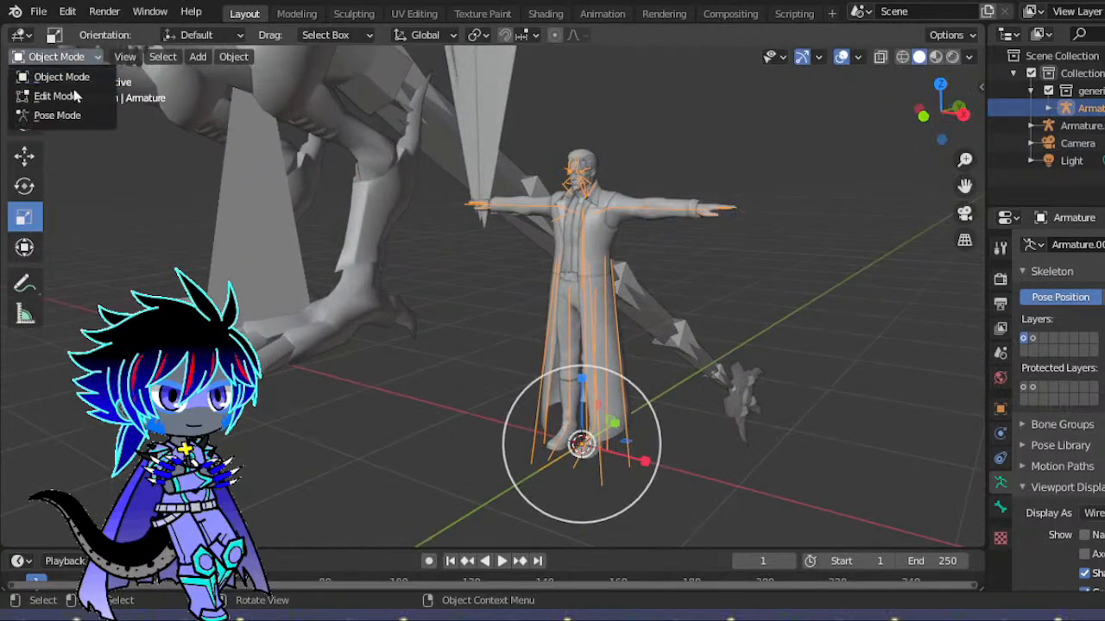
left_click(69, 112)
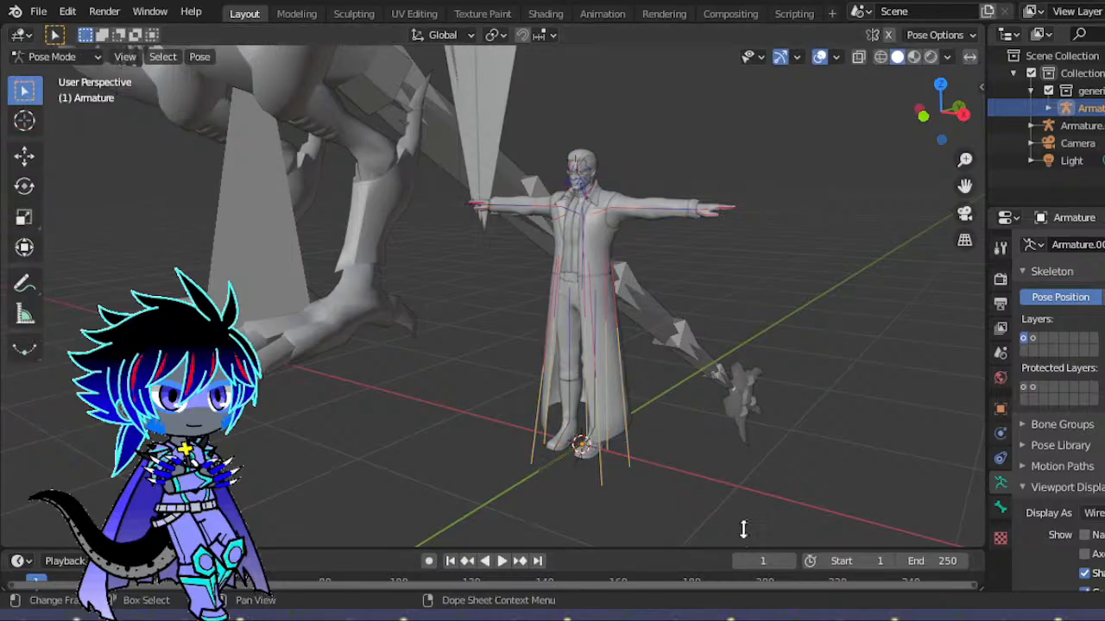
left_click(635, 214)
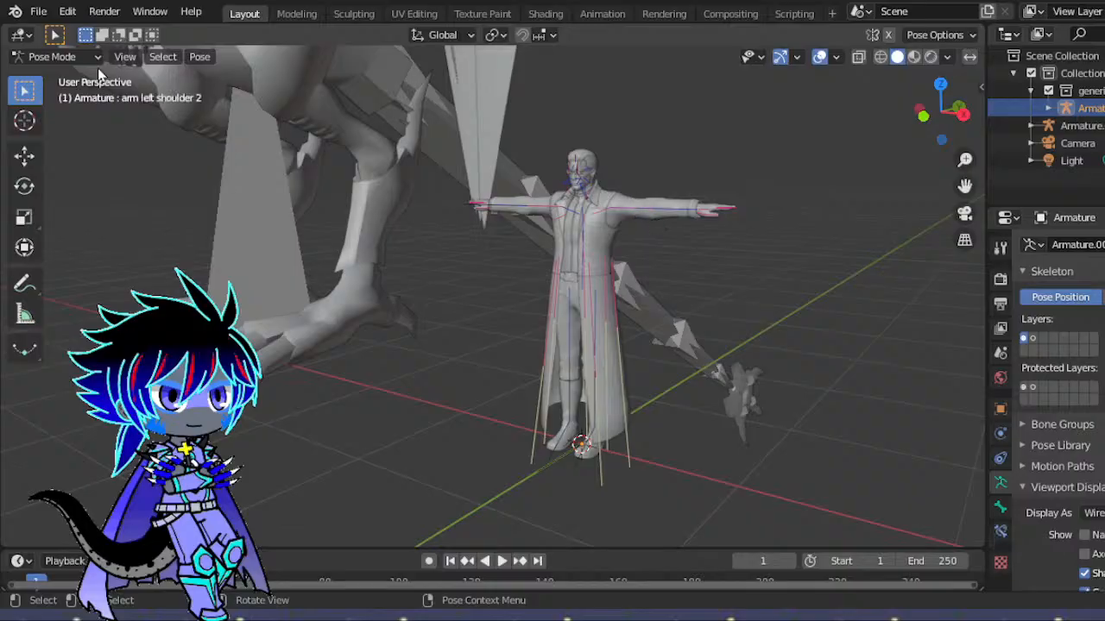
- Activate the Rotate tool with the left elbow bone selected and turn off group colours in the armature's viewport display
scroll(878, 336, "up", 1)
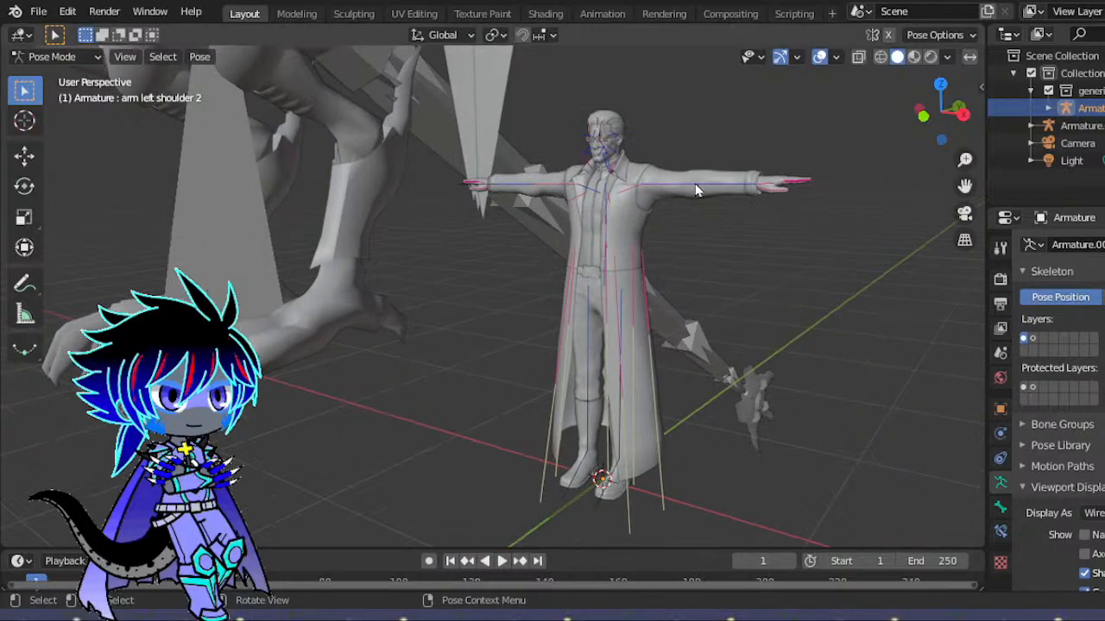
left_click(24, 185)
scroll(1085, 509, "down", 2)
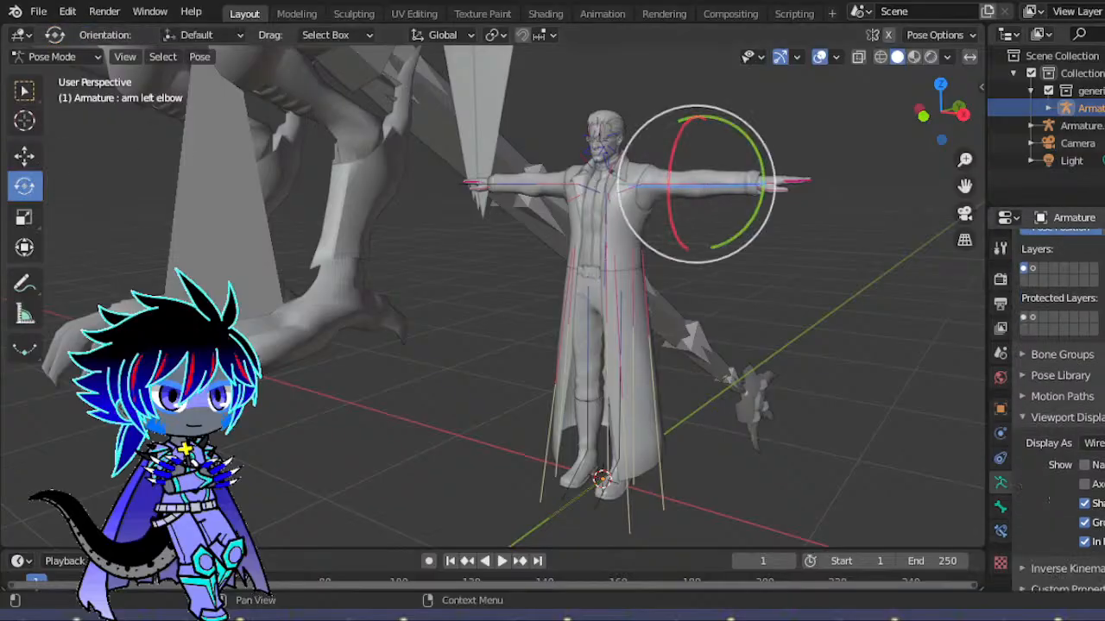
left_click(1085, 523)
- Select the "arm left shoulder 2" bone and rotate it down about 75° so the left arm drops beside the body
left_click_drag(965, 186, 916, 244)
left_click_drag(945, 123, 1027, 123)
left_click_drag(965, 185, 1049, 191)
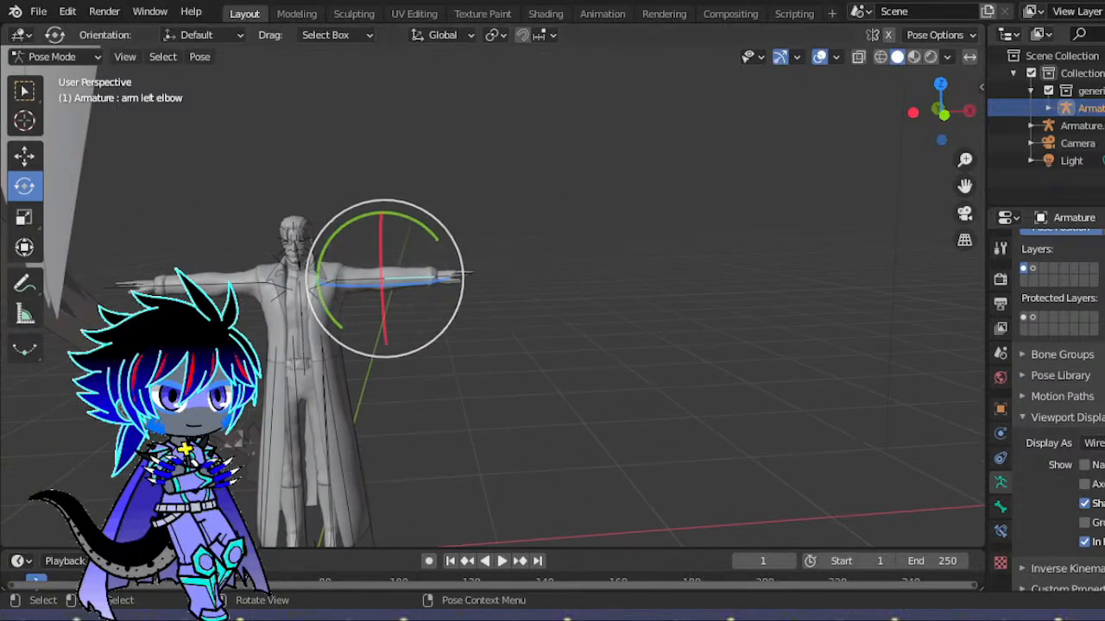
left_click_drag(943, 121, 930, 106)
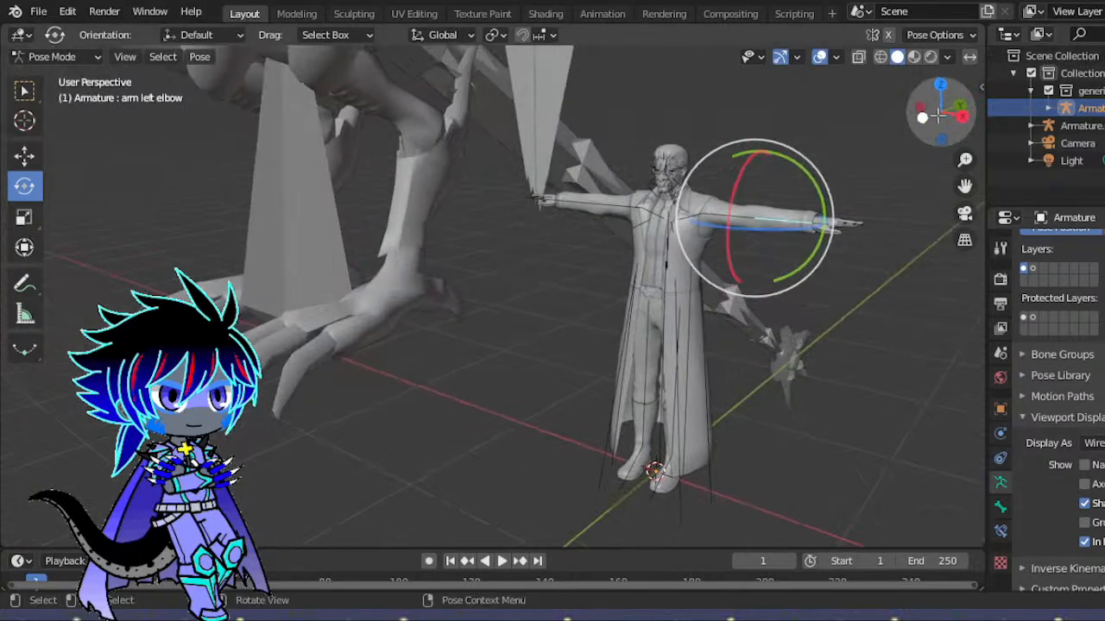
left_click_drag(966, 186, 882, 178)
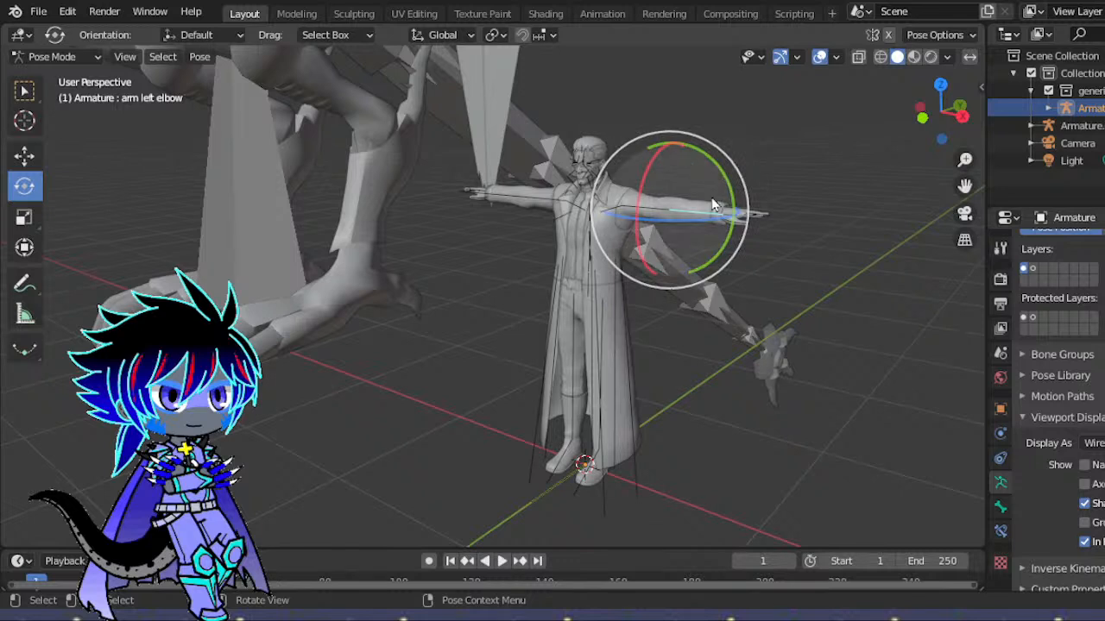
left_click(634, 210)
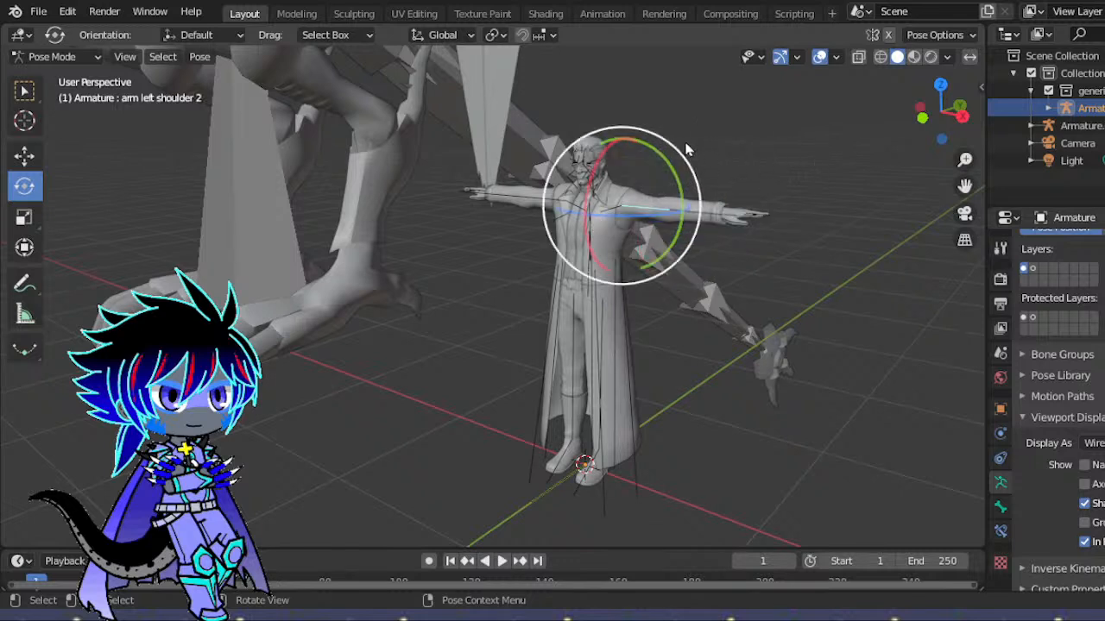
key("r")
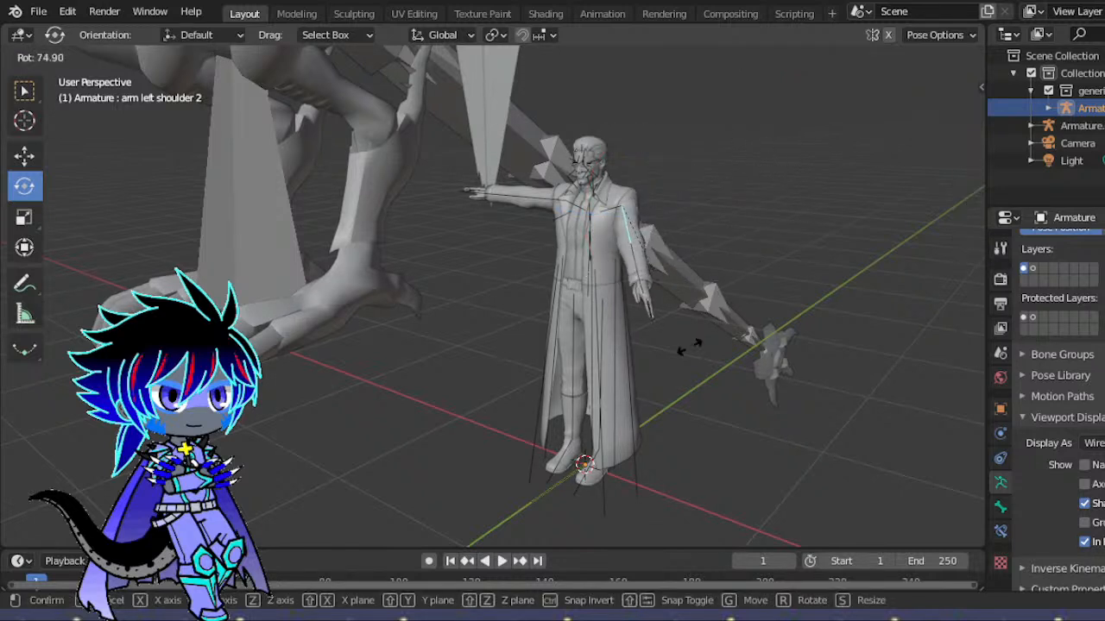
left_click(695, 346)
- Rotate the left upper arm backward from the side view so it hangs alongside the coat
left_click_drag(938, 115, 846, 116)
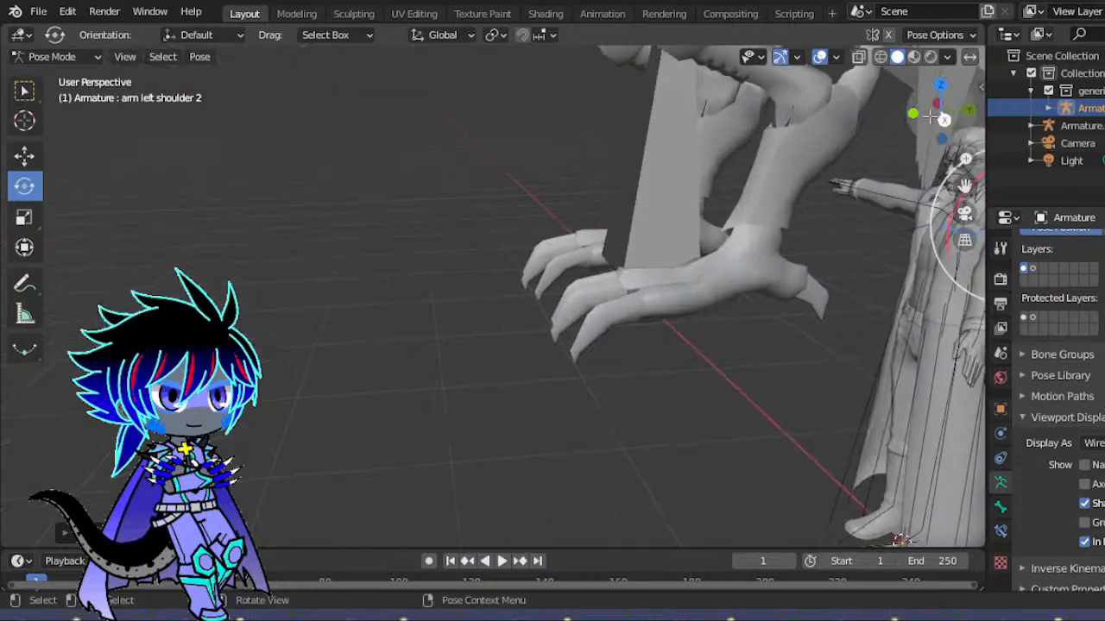
left_click_drag(964, 186, 844, 211)
scroll(844, 212, "down", 2)
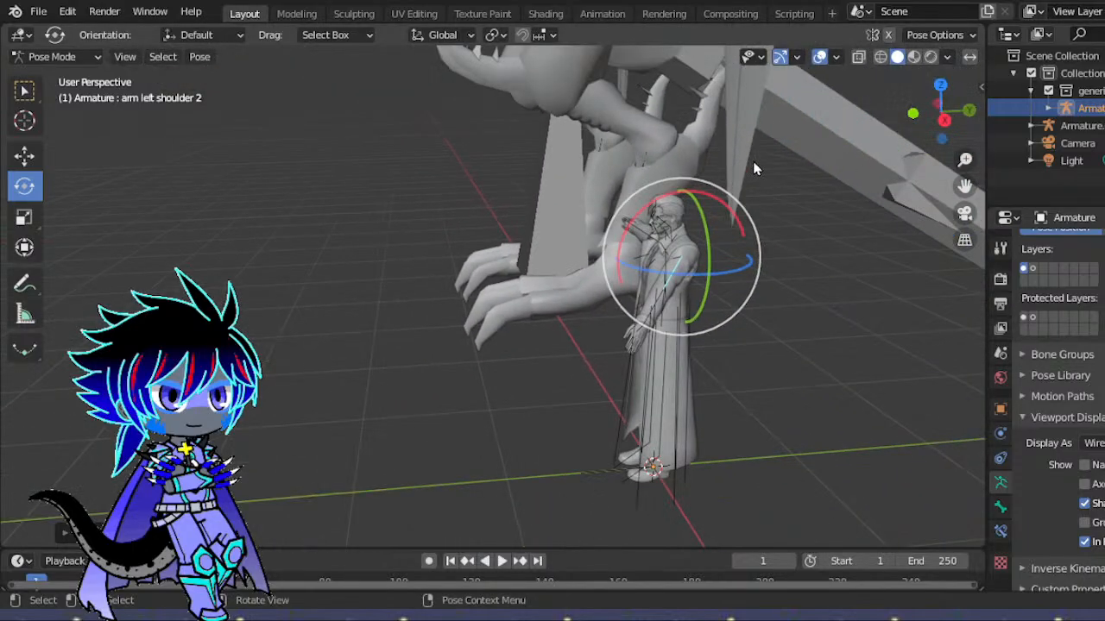
key("r")
left_click(614, 270)
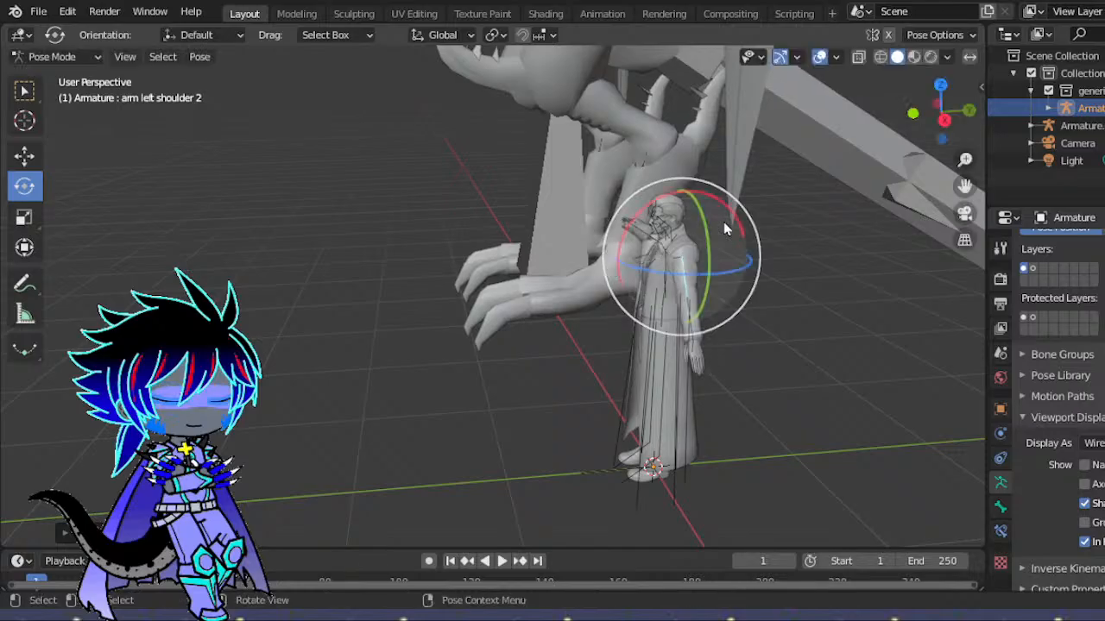
- Rotate the left upper arm closer to the coat from the front, and bend the left elbow so the forearm hangs vertically
left_click_drag(941, 110, 742, 179)
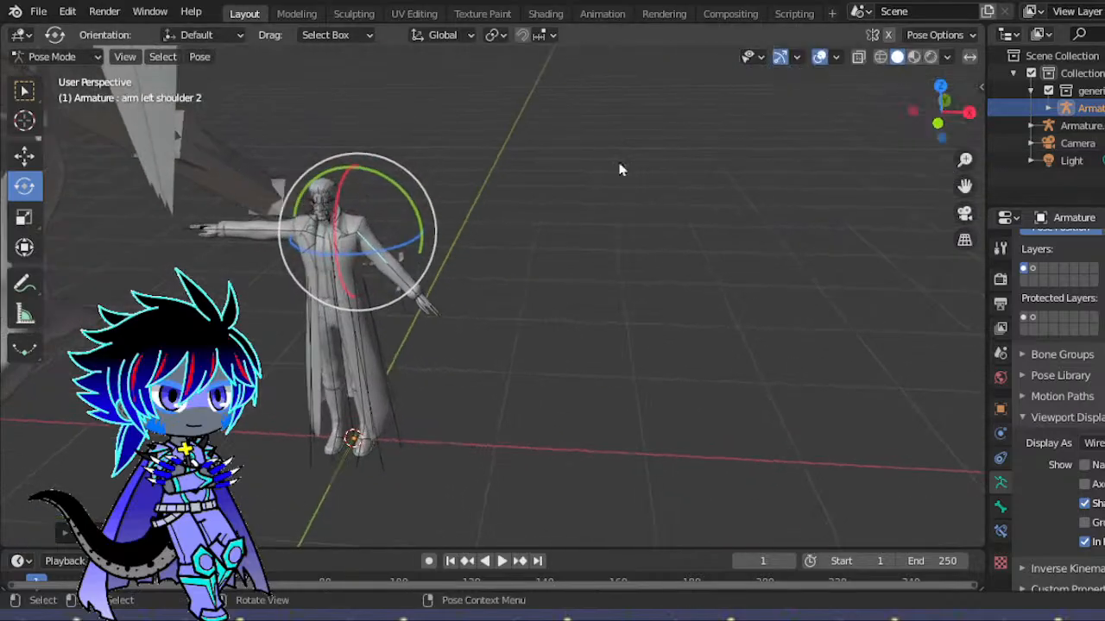
left_click_drag(430, 197, 422, 240)
left_click_drag(326, 198, 281, 205)
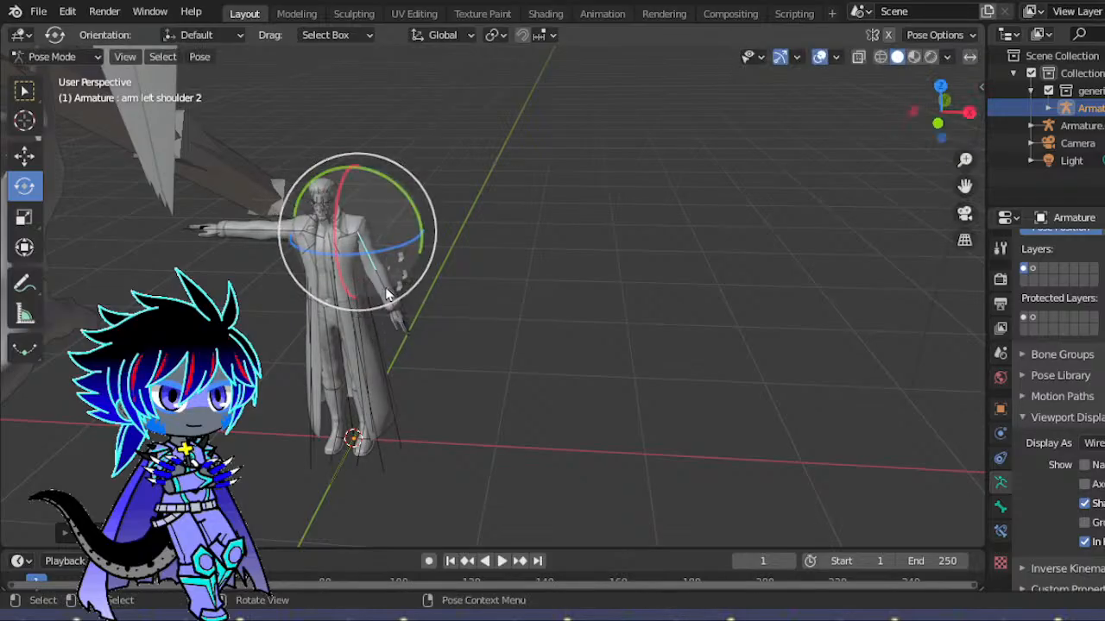
key("bracketright")
key("r")
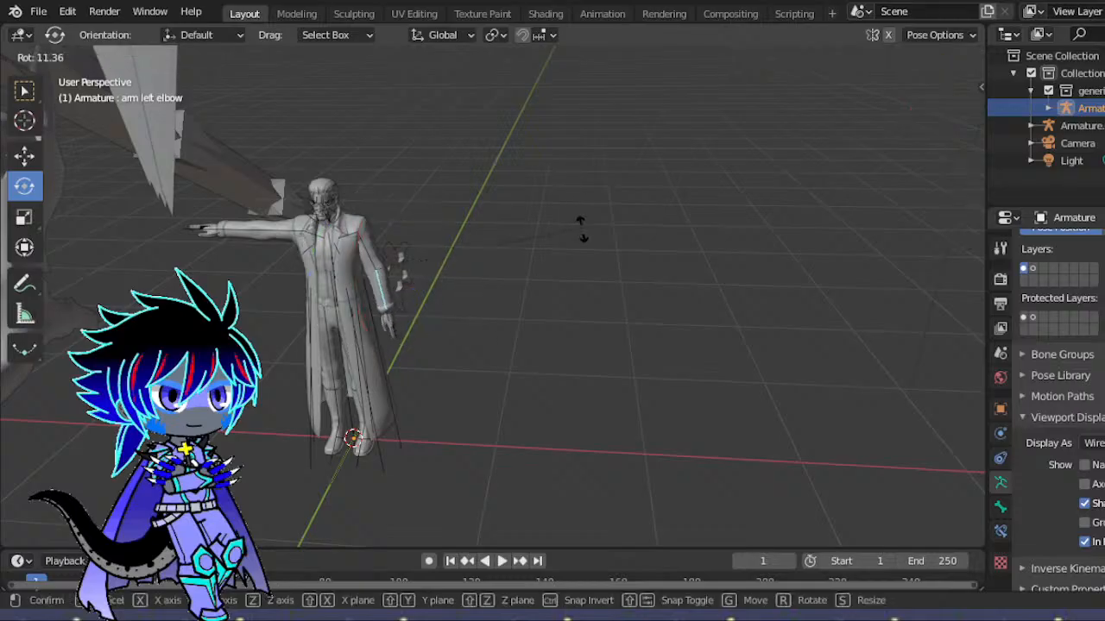
left_click(538, 161)
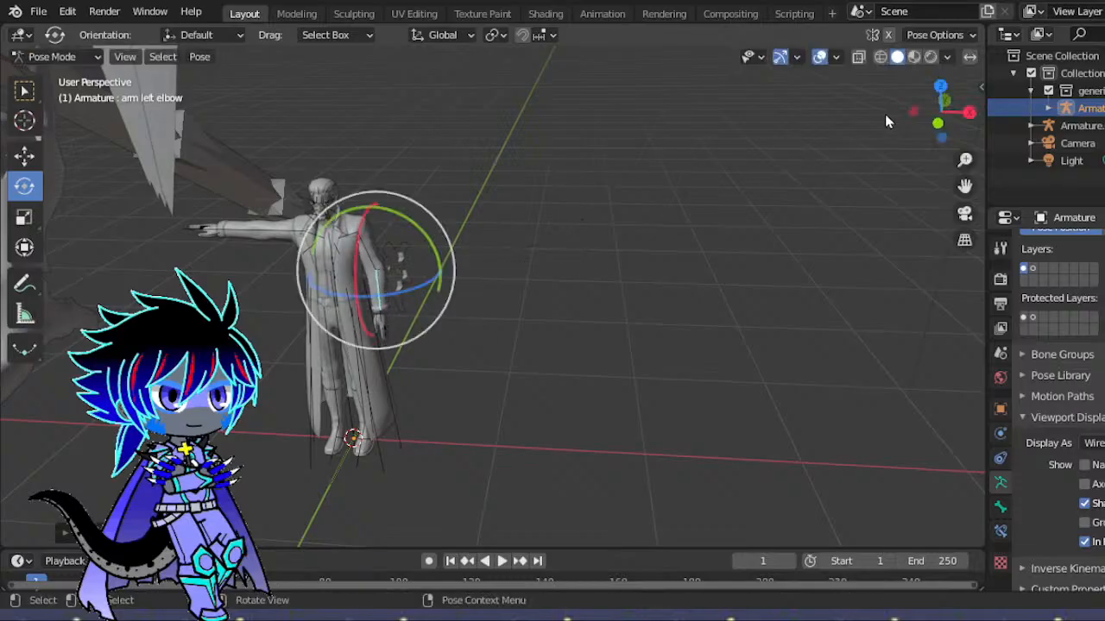
- Move the "arm left elbow" and "arm left shoulder 2" bones slightly outward so the arm clears the coat
left_click_drag(962, 186, 922, 182)
left_click_drag(938, 123, 944, 103)
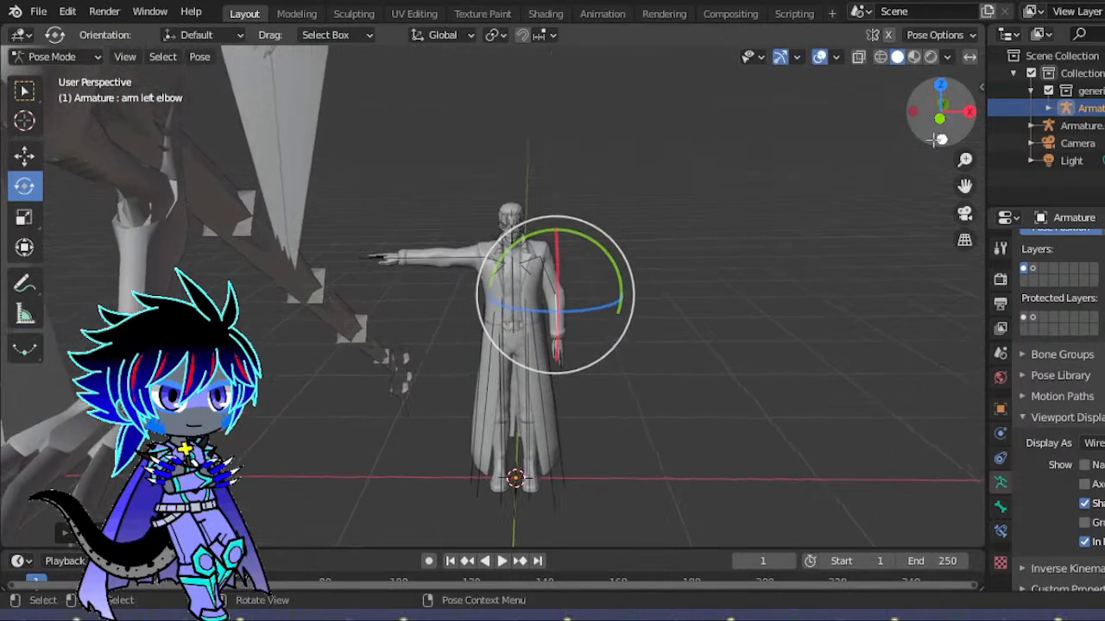
key("g")
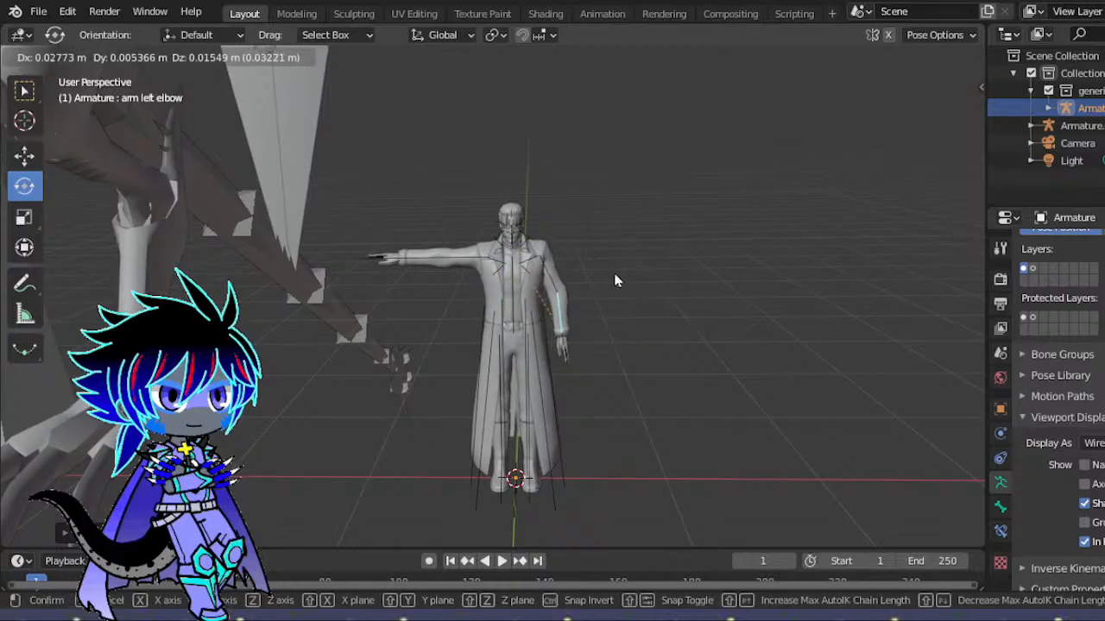
left_click(615, 276)
mouse_move(629, 268)
left_mouse_down()
mouse_move(631, 251)
mouse_move(618, 258)
left_mouse_up()
left_click(549, 278)
key("g")
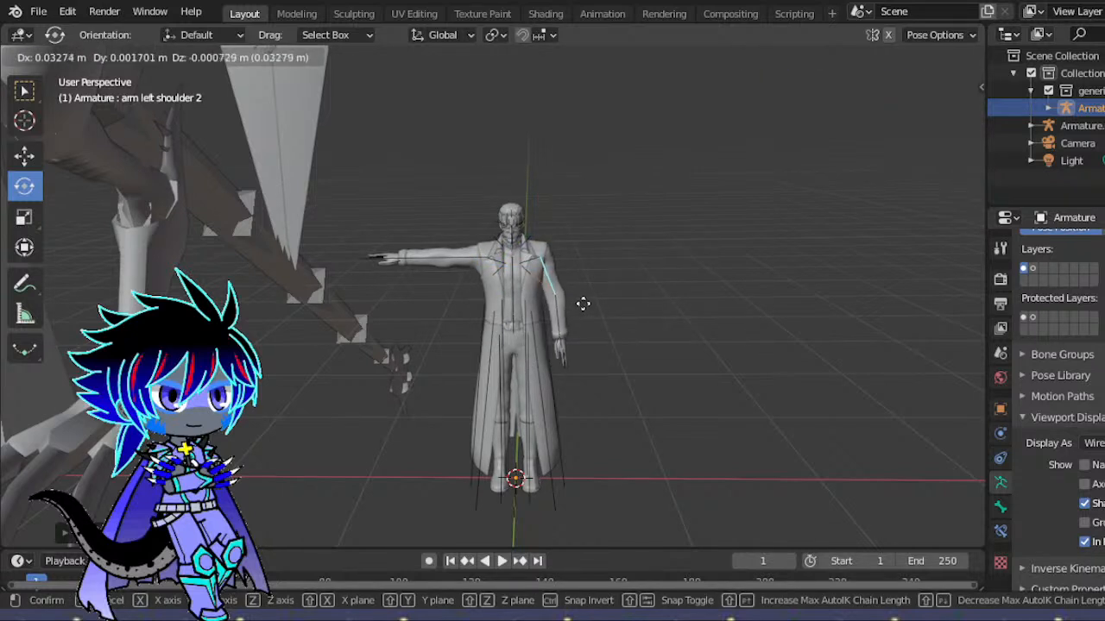
left_click(585, 311)
- Select the "arm left wrist" bone of the lowered left arm
scroll(757, 313, "up", 1)
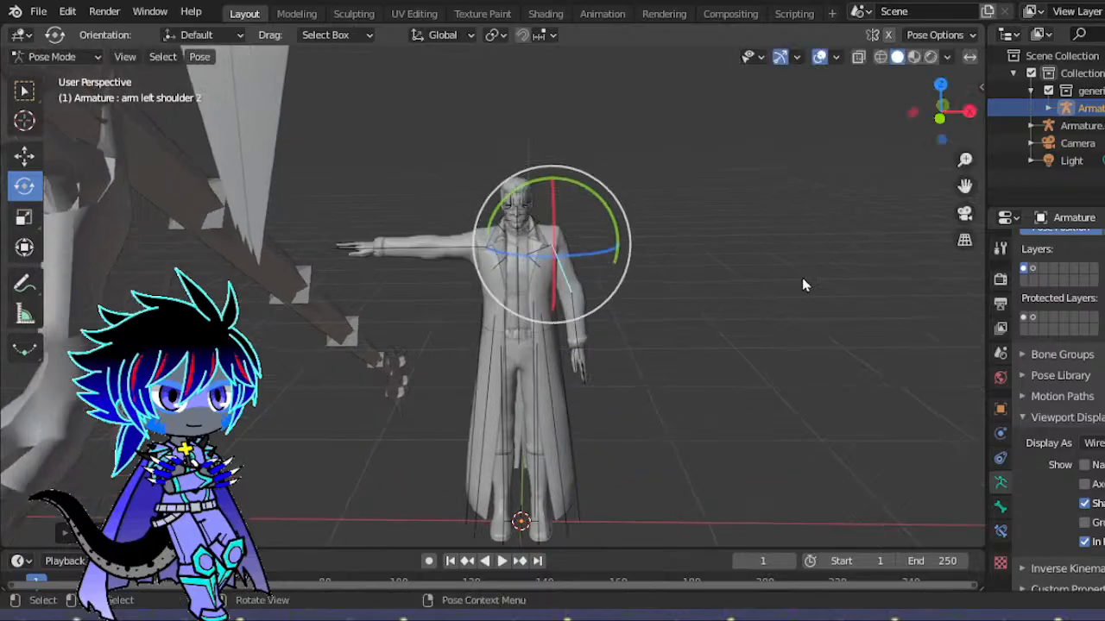
left_click_drag(942, 117, 856, 117)
scroll(949, 211, "up", 2)
left_click_drag(965, 186, 589, 5)
scroll(1057, 388, "up", 2)
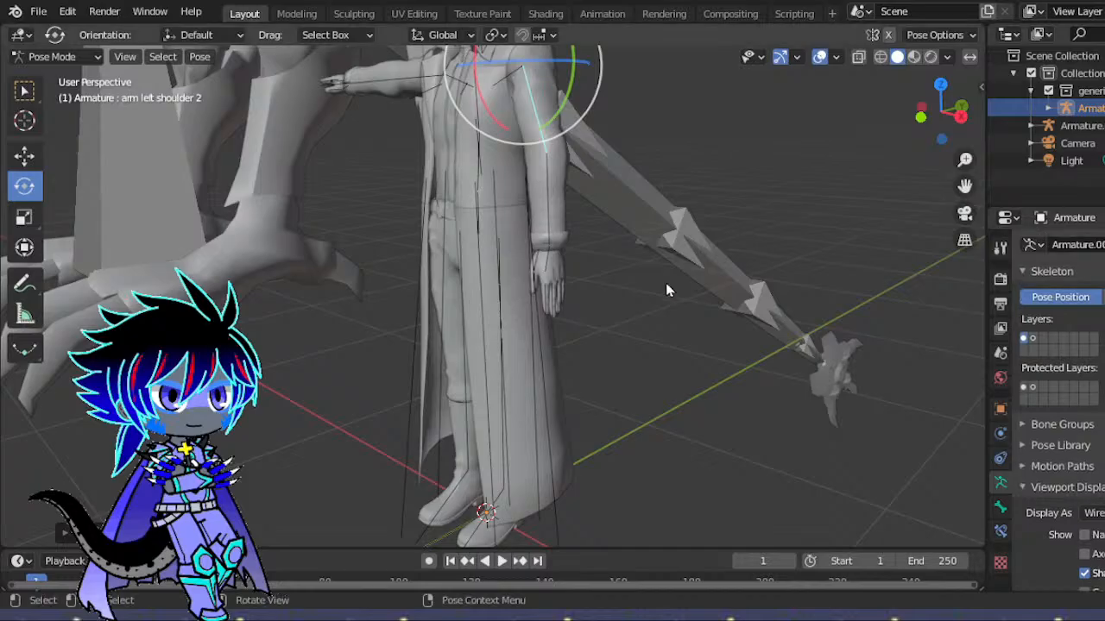
scroll(666, 284, "up", 3)
left_click(580, 233)
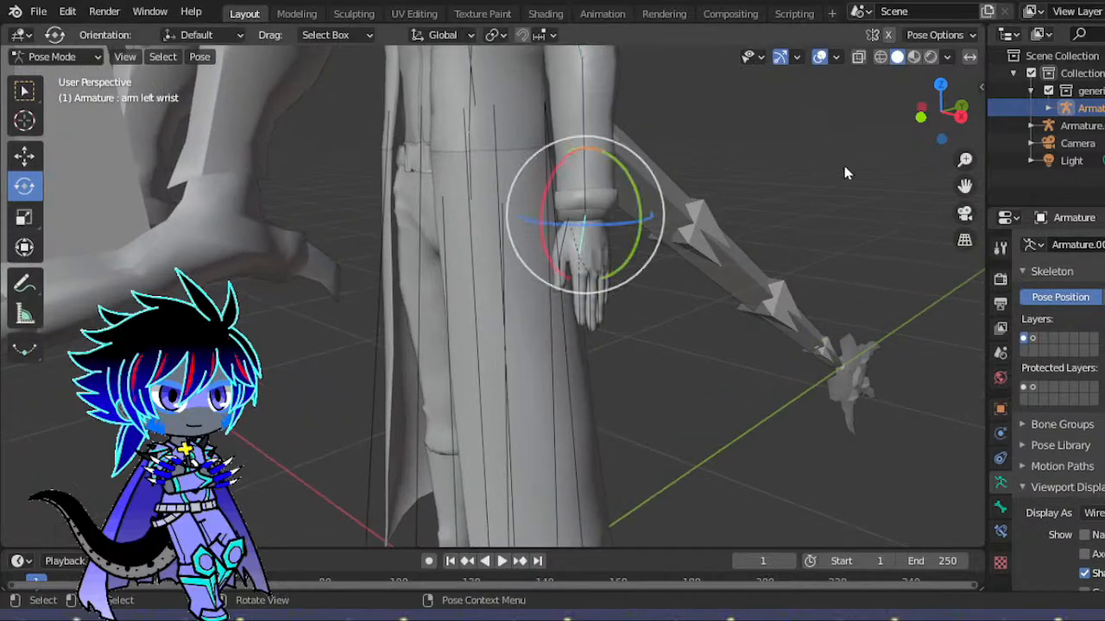
- Switch to the camera view and nudge the left wrist bone slightly while checking the figure's pose
left_click(965, 214)
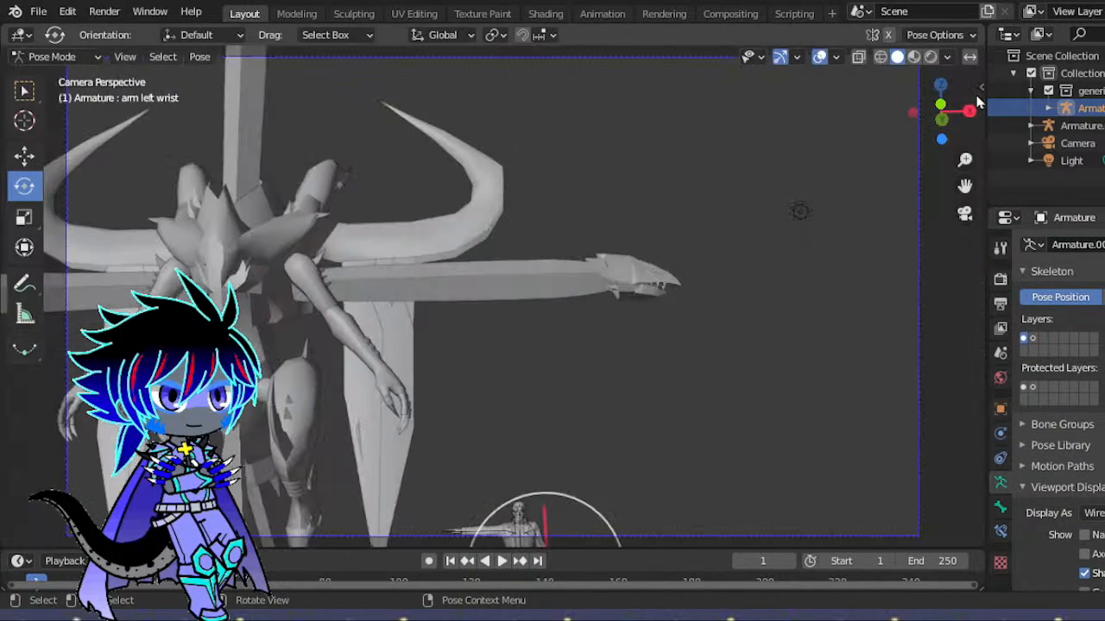
left_click_drag(965, 186, 982, 4)
scroll(674, 413, "up", 1)
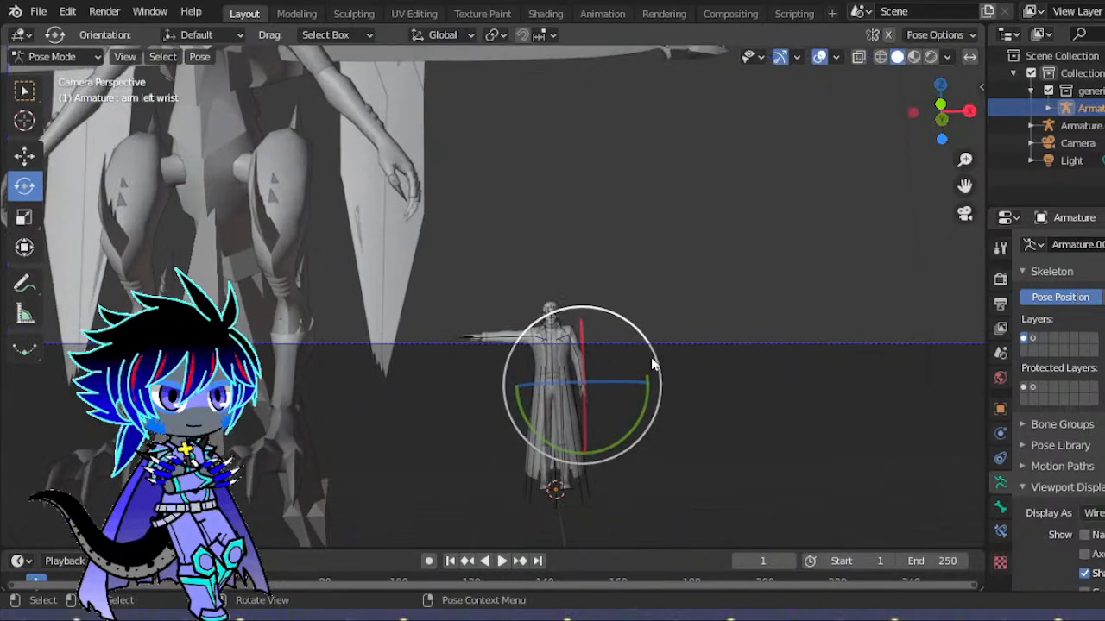
left_click_drag(658, 364, 629, 407)
key("g")
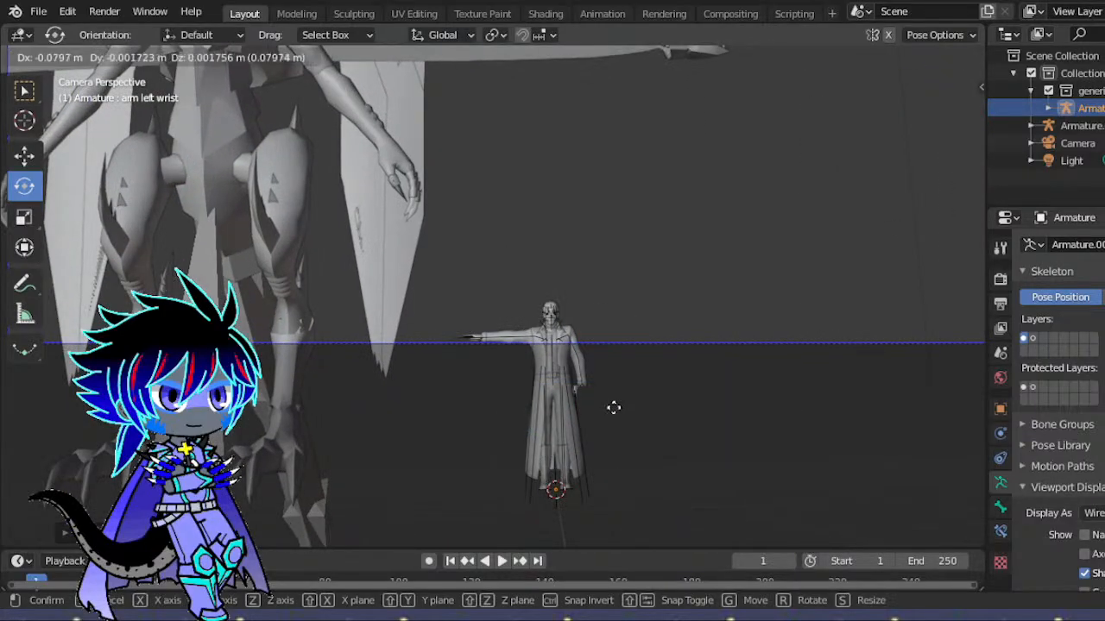
left_click(624, 411)
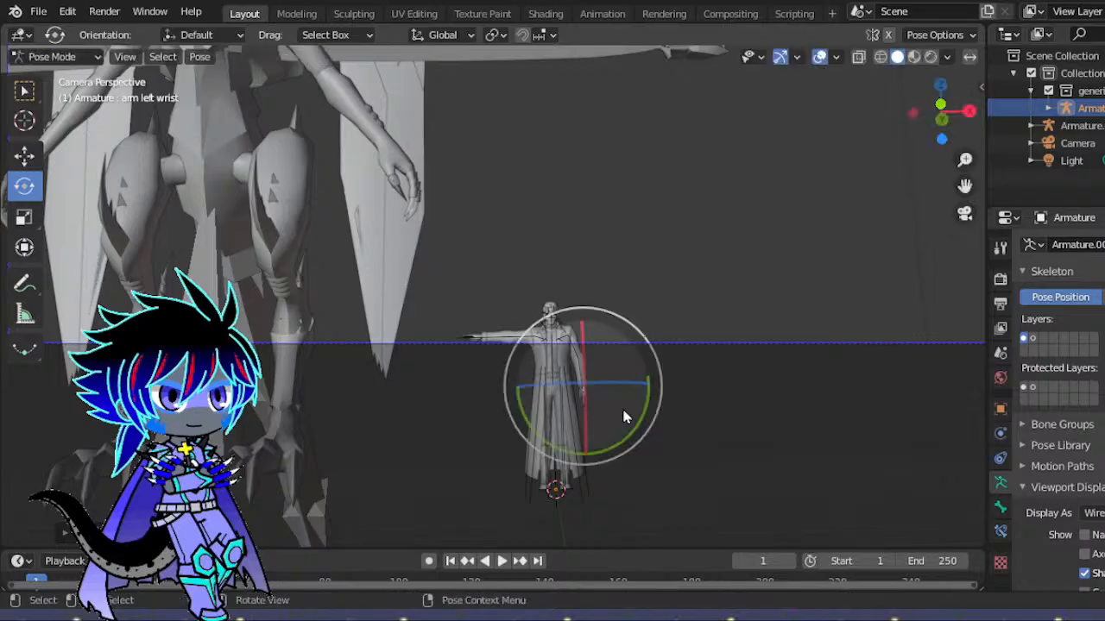
- Leave the camera view and frame the left wrist bone up close from the front for rotating
left_click(965, 214)
left_click_drag(933, 125, 799, 150)
left_click_drag(972, 178, 1063, 187)
mouse_move(241, 217)
left_mouse_down()
mouse_move(239, 204)
mouse_move(250, 220)
left_mouse_up()
left_click(300, 125)
left_click_drag(338, 104, 327, 121)
left_click(341, 249)
key("r")
key("r")
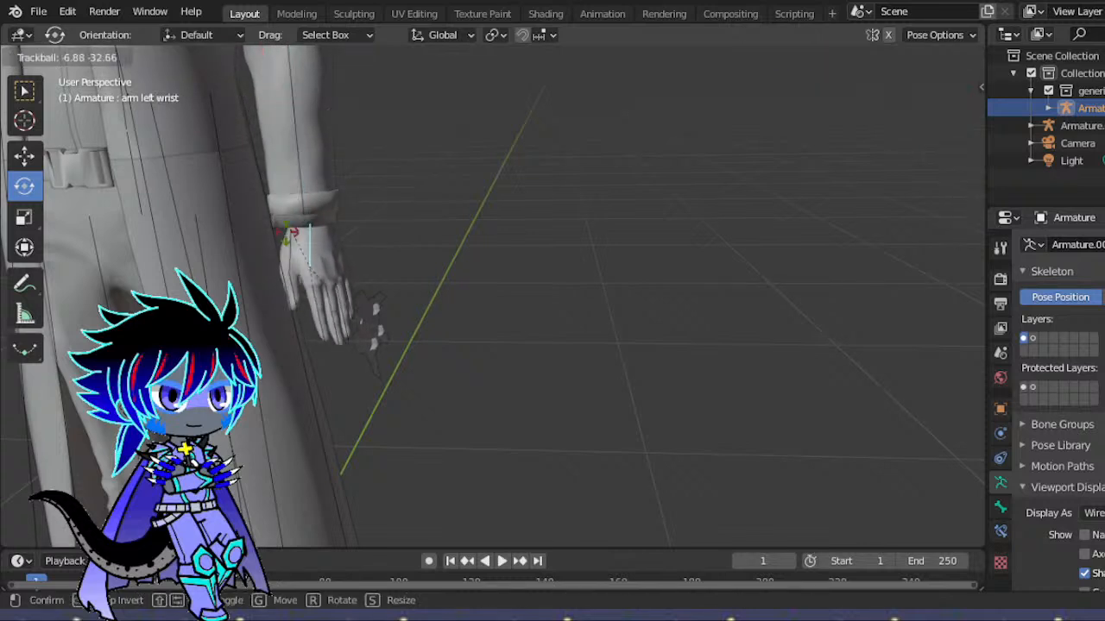
key("Escape")
- Rotate the left wrist bone from the front and side to adjust the hand's angle against the forearm
key("r")
left_click_drag(385, 207, 388, 195)
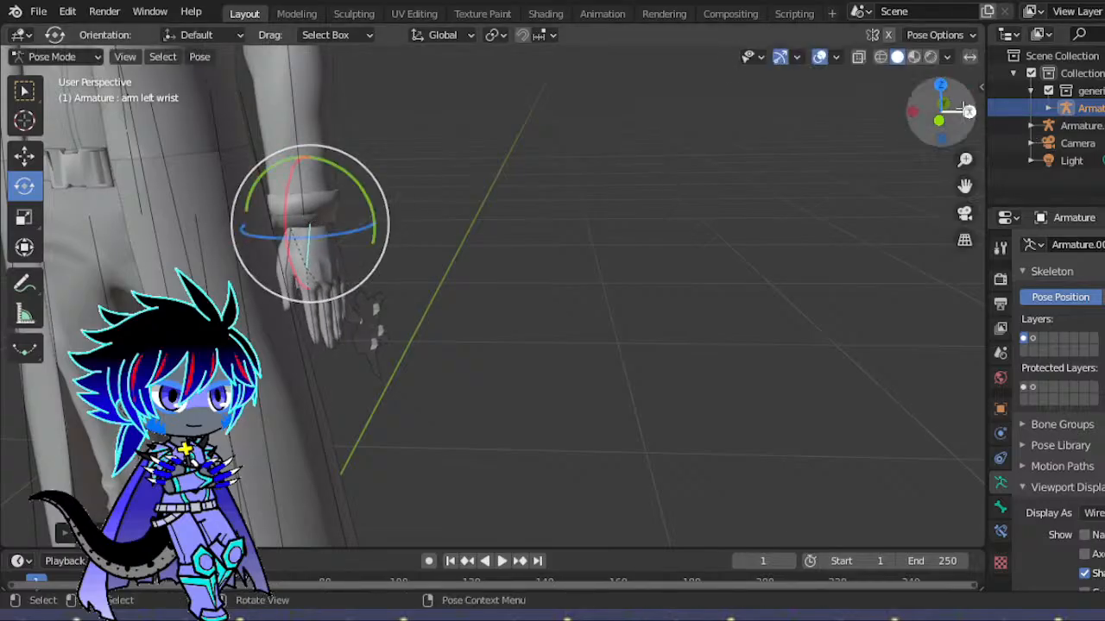
left_click_drag(965, 108, 850, 129)
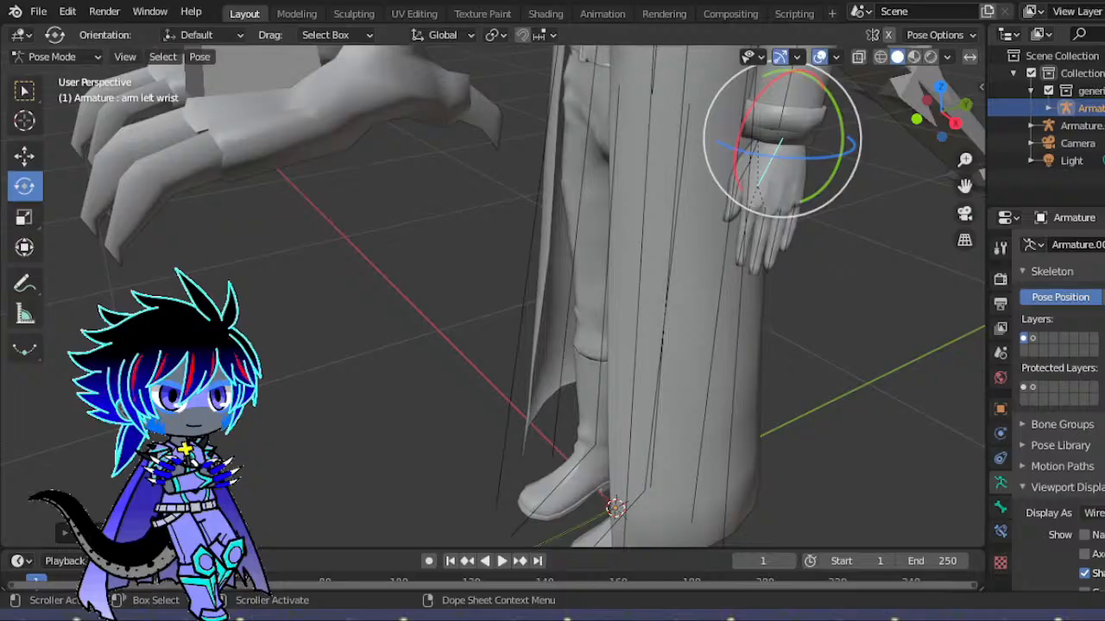
left_click_drag(953, 128, 899, 118)
left_click_drag(974, 199, 746, 197)
left_click_drag(898, 108, 870, 102)
left_click_drag(211, 148, 204, 209)
left_click_drag(369, 281, 421, 219)
- Select the four finger bones of the left hand and curl them toward the palm with a trackball rotation
left_click_drag(941, 108, 916, 102)
left_click_drag(968, 186, 762, 184)
left_click_drag(935, 108, 872, 198)
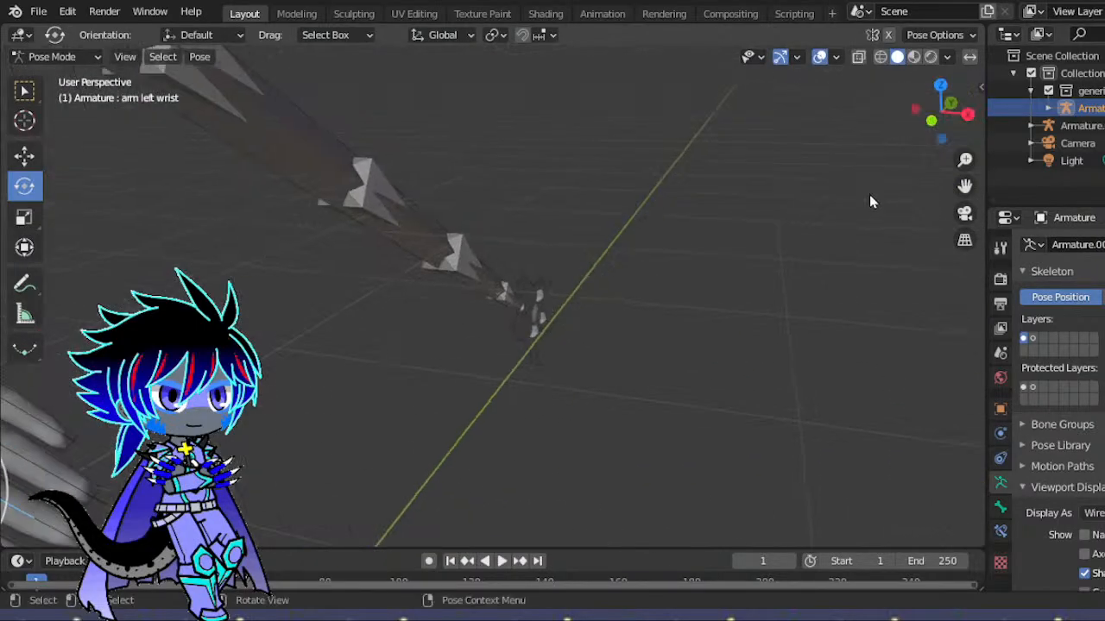
left_click_drag(968, 192, 701, 265)
left_click(306, 327)
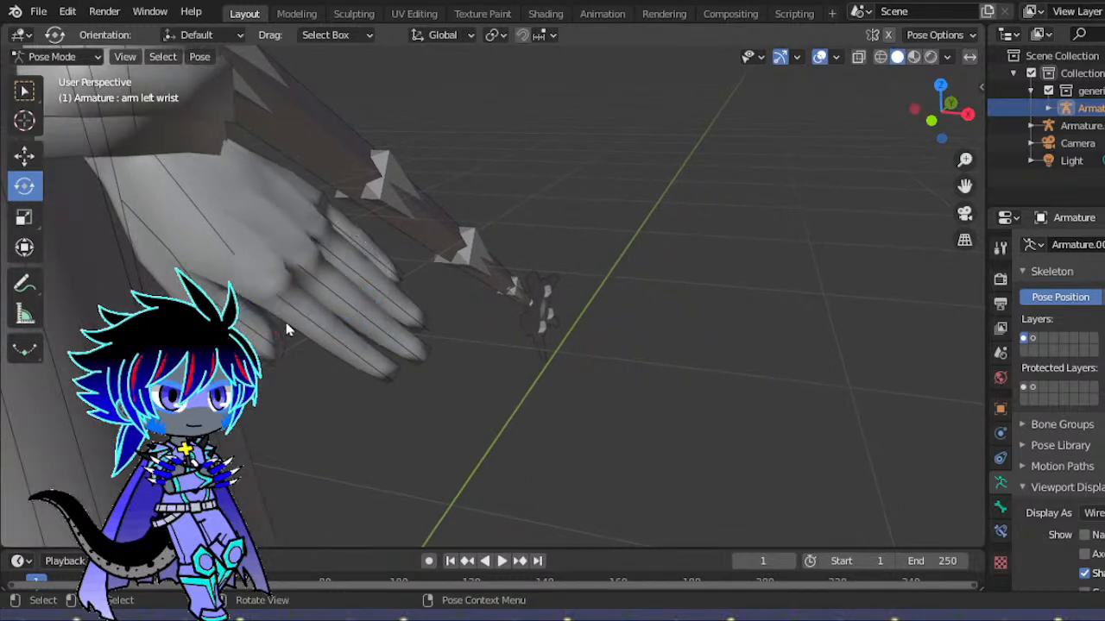
left_click_drag(358, 222, 353, 291)
left_click_drag(241, 226, 239, 260)
left_click_drag(305, 222, 294, 173)
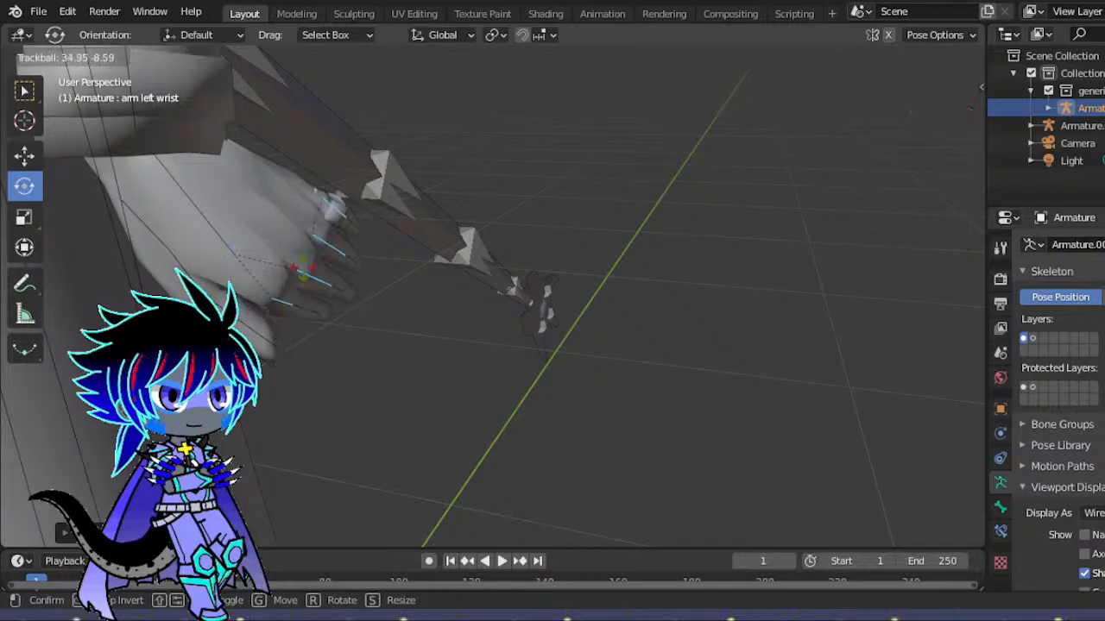
left_click_drag(318, 261, 321, 253)
- Rotate the selected left finger bones further from the opposite side of the hand to refine the curl
scroll(527, 233, "down", 6)
scroll(551, 242, "up", 4)
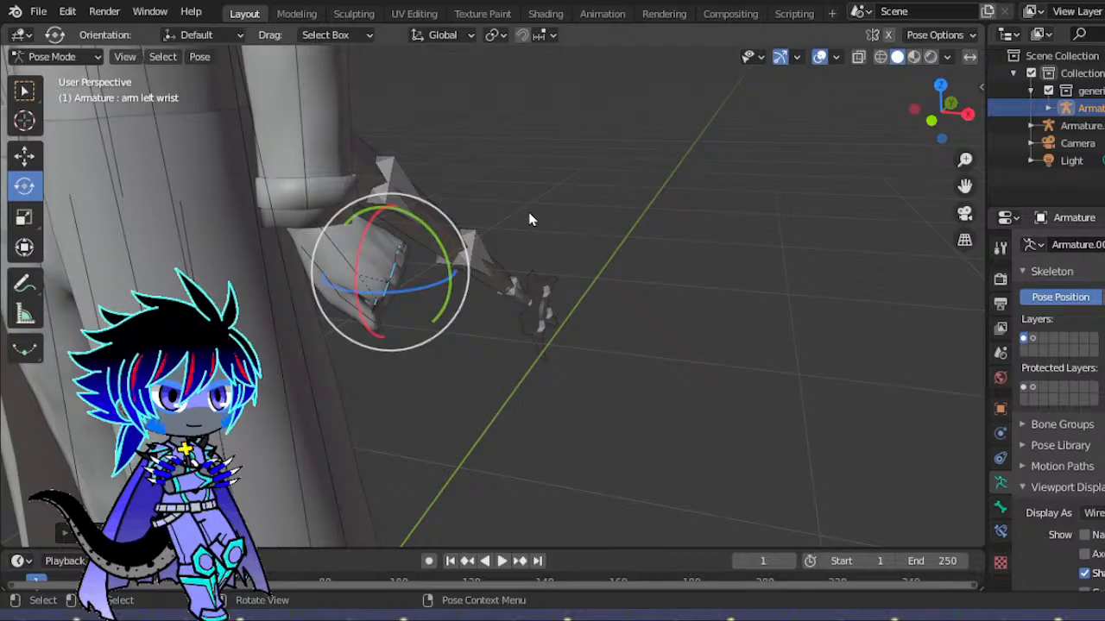
left_click_drag(930, 118, 803, 216)
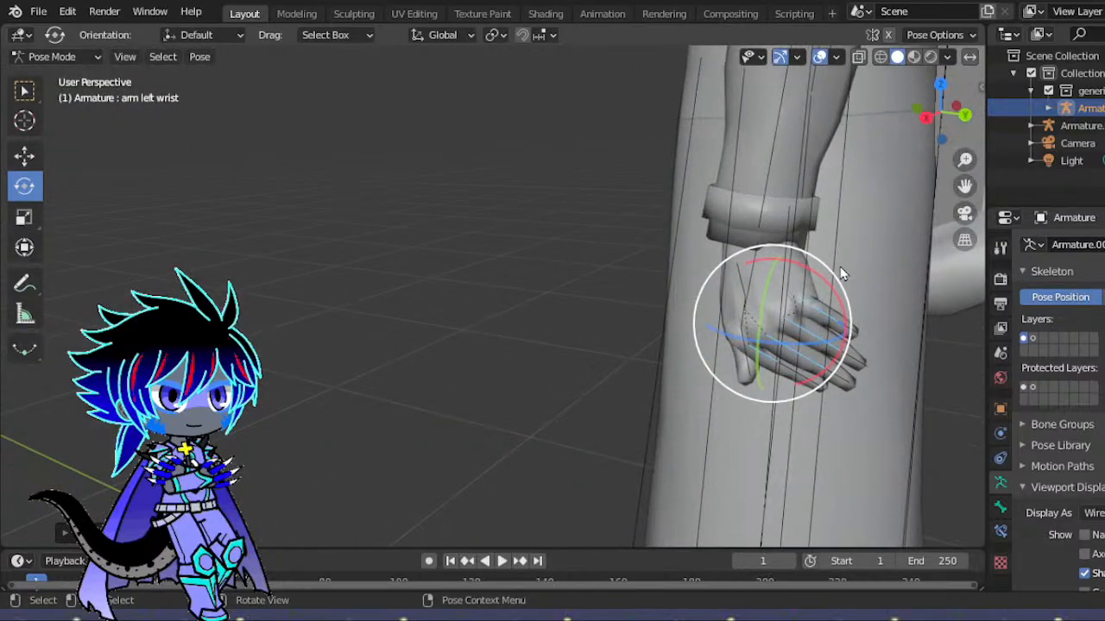
left_click_drag(816, 263, 690, 302)
- Select the "arm left finger 1a" bone and rotate it to fit the curled hand
left_click_drag(931, 106, 1103, 94)
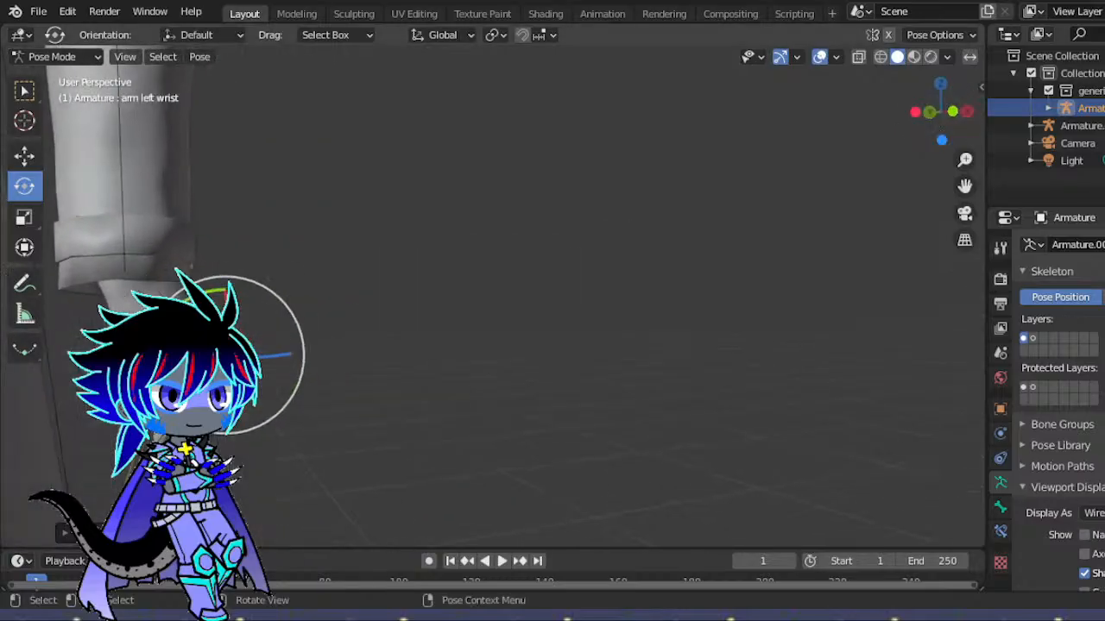
left_click(124, 331)
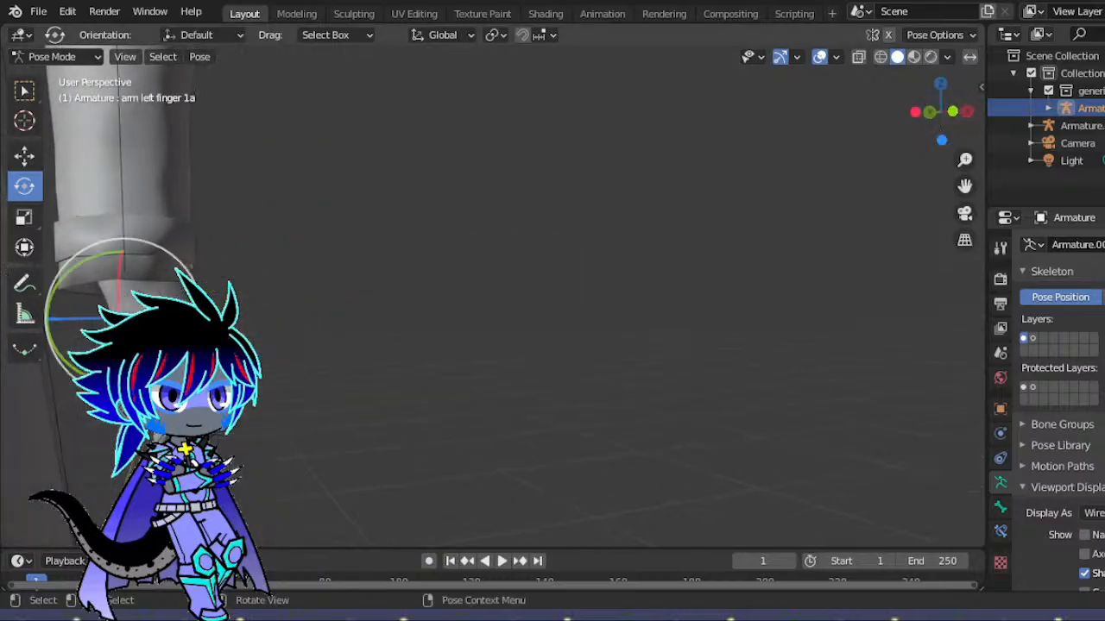
left_click_drag(128, 329, 90, 300)
left_click_drag(930, 133, 858, 132)
scroll(615, 318, "down", 1)
scroll(725, 110, "down", 7)
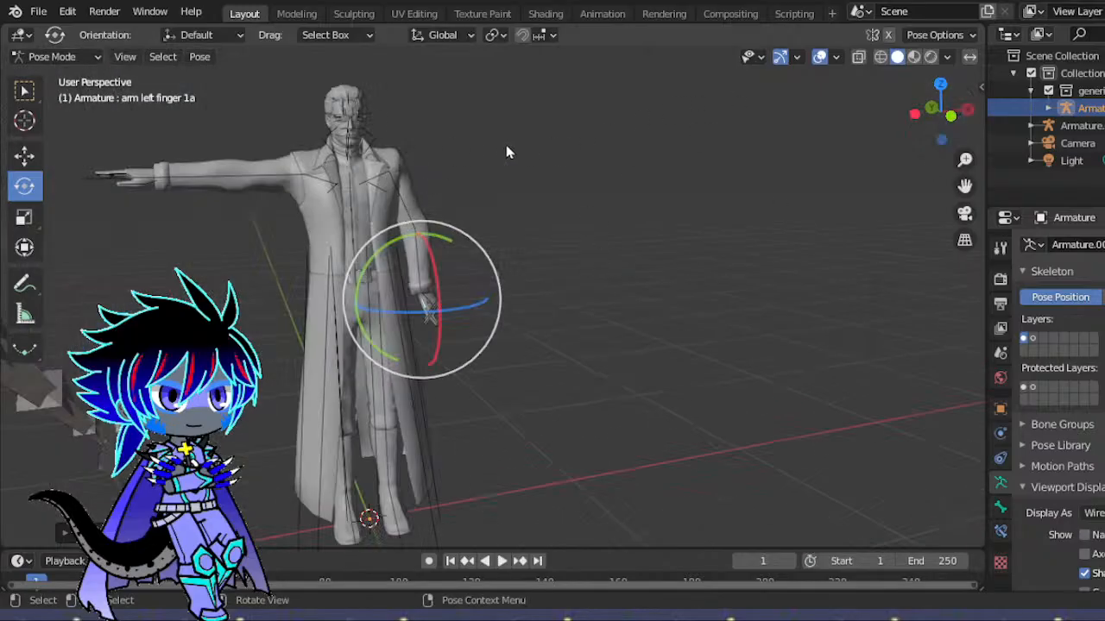
- Select the "arm left shoulder 2" bone and rotate it to adjust the left upper arm
left_click(406, 195)
left_click_drag(313, 153, 321, 220)
- Select the fingertip bones of the left hand and bend them inward with a trackball rotation
left_click_drag(933, 107, 803, 126)
scroll(975, 194, "up", 3)
mouse_move(933, 103)
left_mouse_down()
mouse_move(906, 128)
mouse_move(915, 116)
left_mouse_up()
scroll(725, 195, "up", 3)
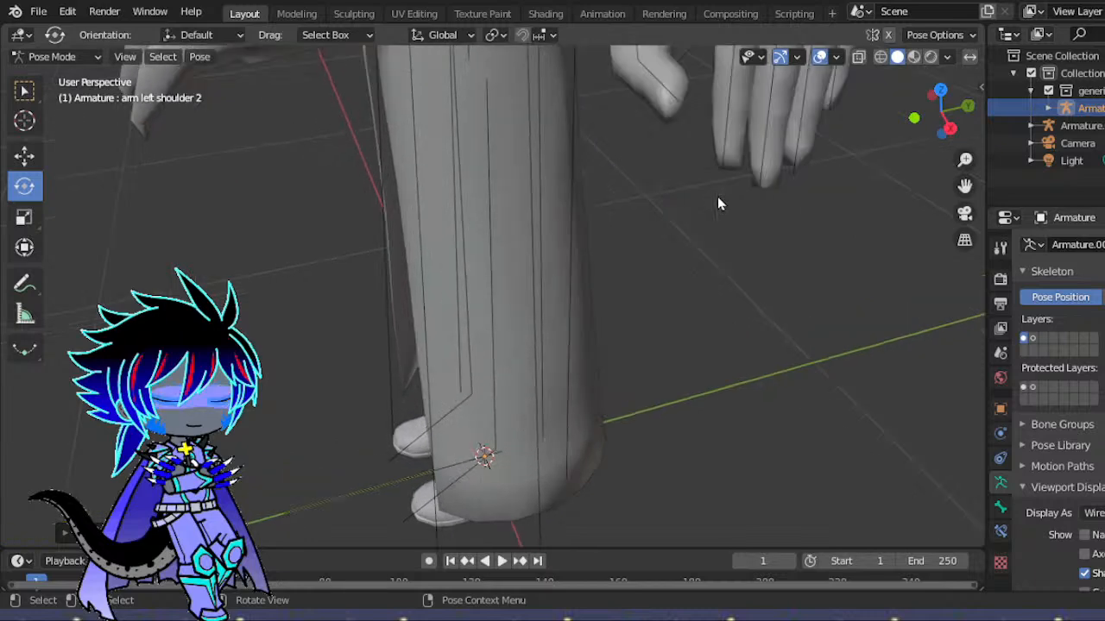
left_click_drag(965, 185, 958, 179)
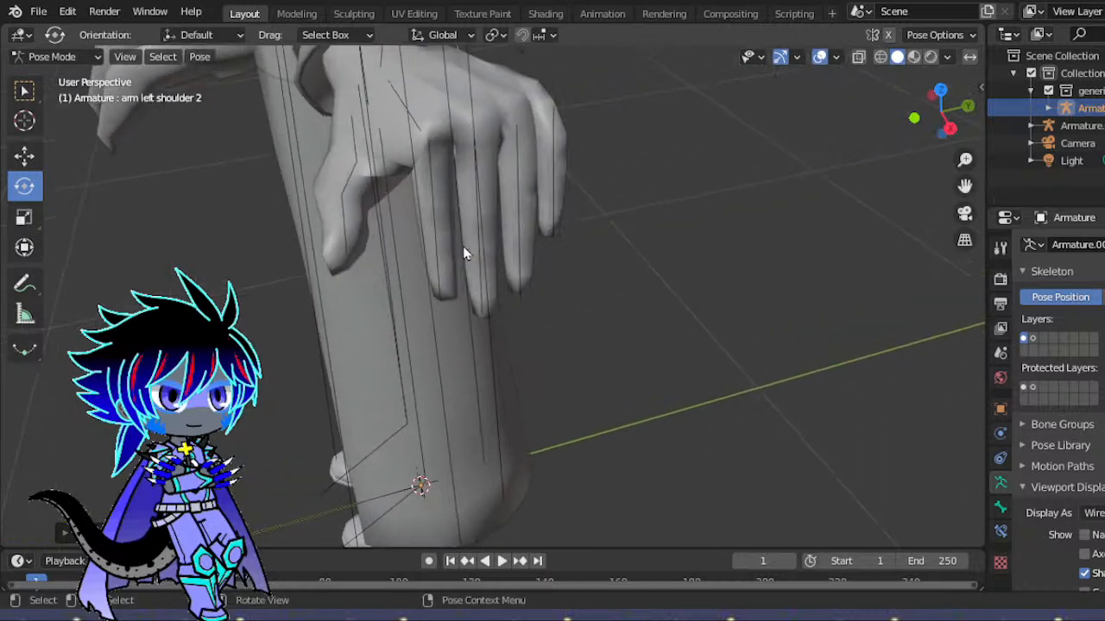
left_click_drag(927, 117, 884, 127)
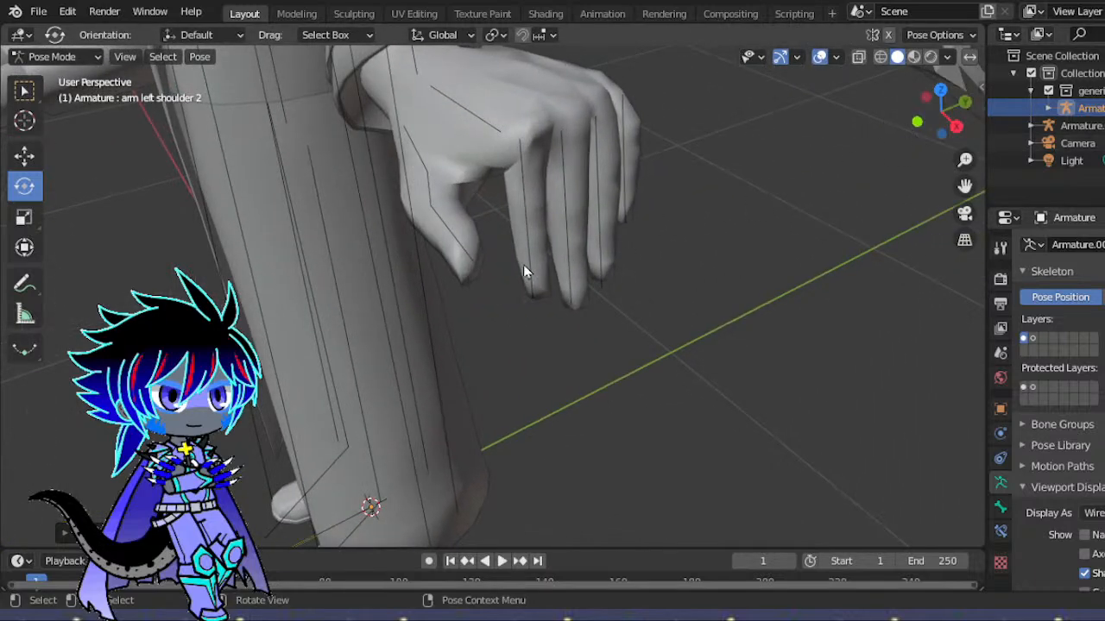
left_click_drag(630, 281, 630, 282)
left_click_drag(565, 226, 587, 227)
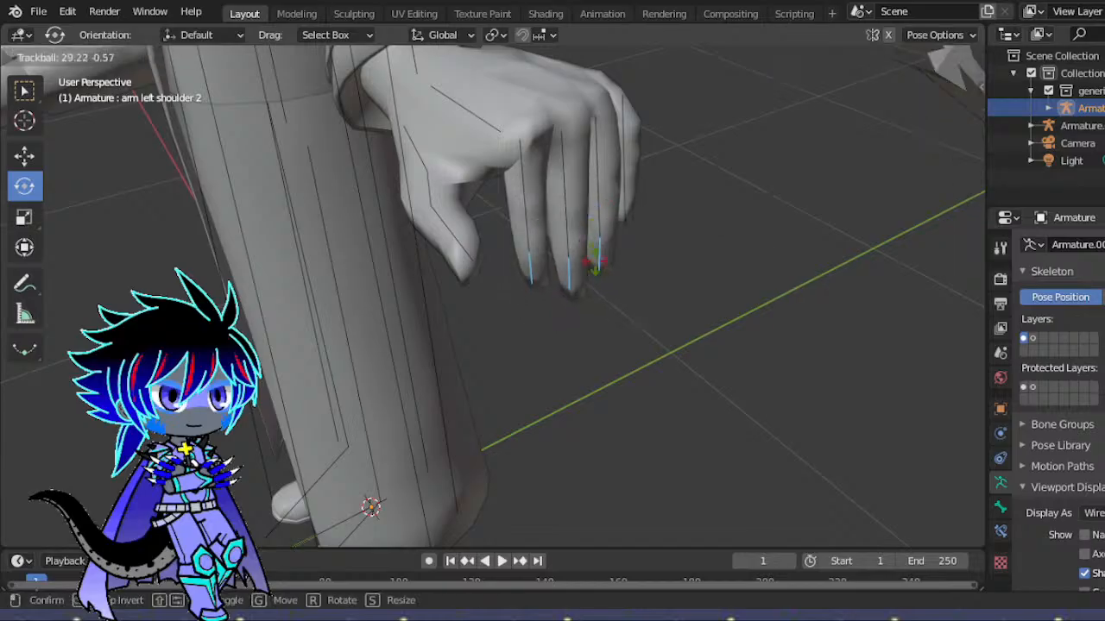
left_click_drag(609, 278, 610, 278)
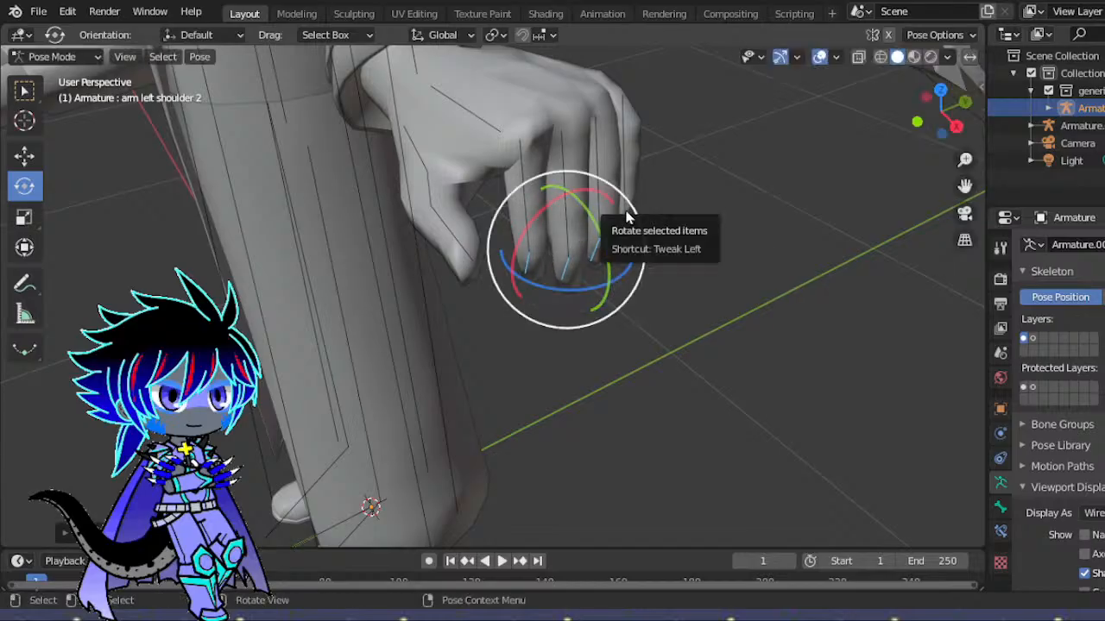
- Select the base and middle bones of the left fingers and curl them toward the palm into a loose fist
left_click(626, 217)
left_click_drag(656, 169, 604, 140)
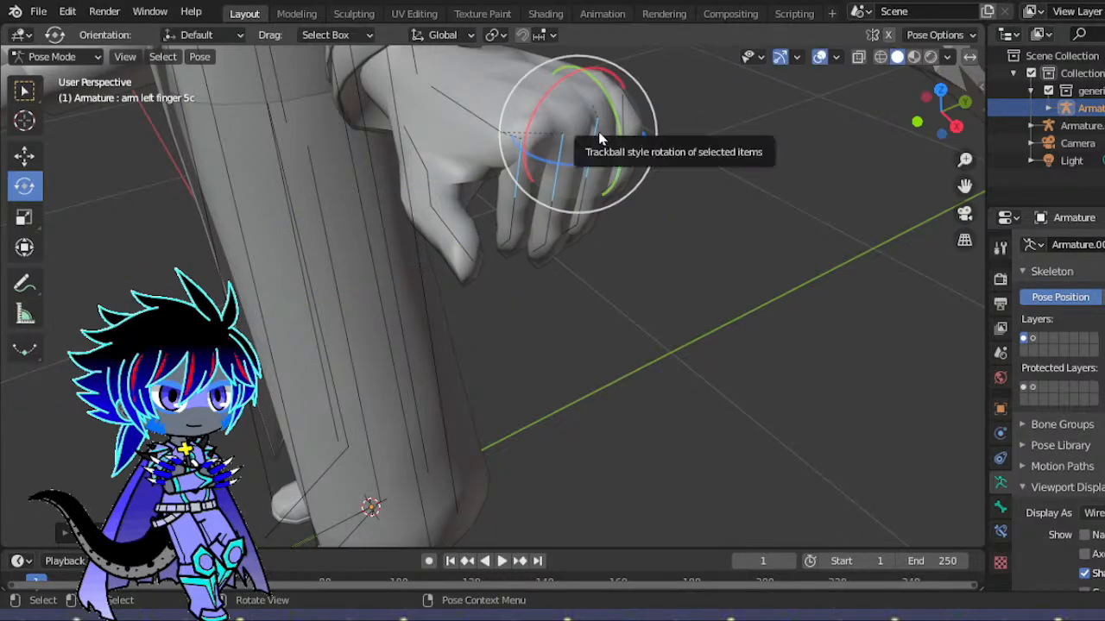
key("g")
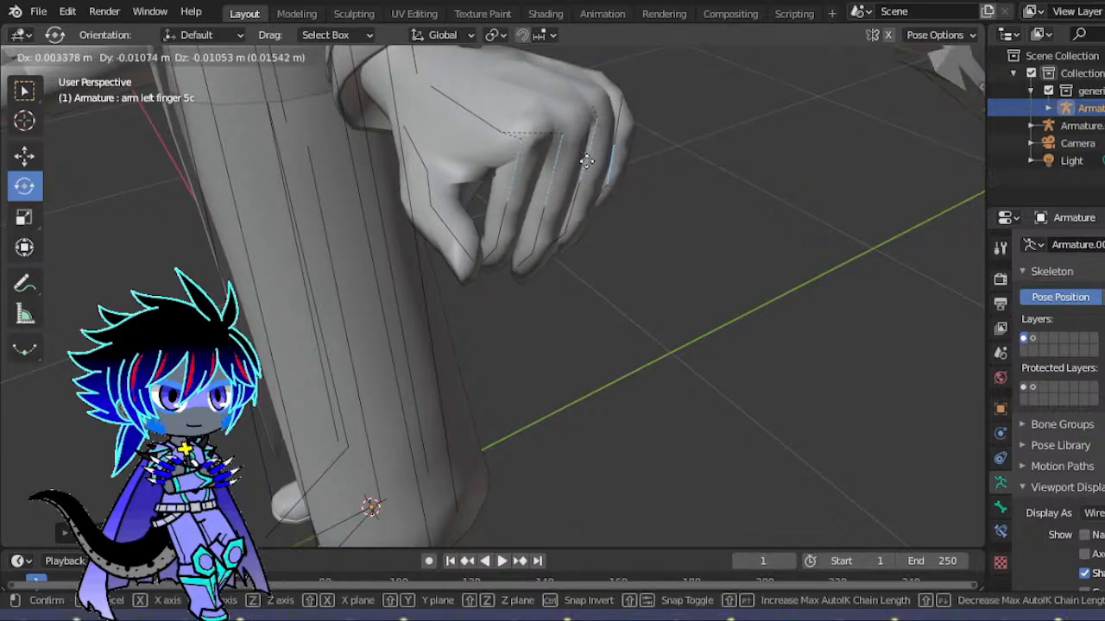
left_click(643, 158)
- Select the "arm left wrist" bone and rotate it to turn the left hand relative to the forearm
scroll(931, 116, "down", 5)
left_click_drag(931, 115, 882, 126)
left_click(531, 259)
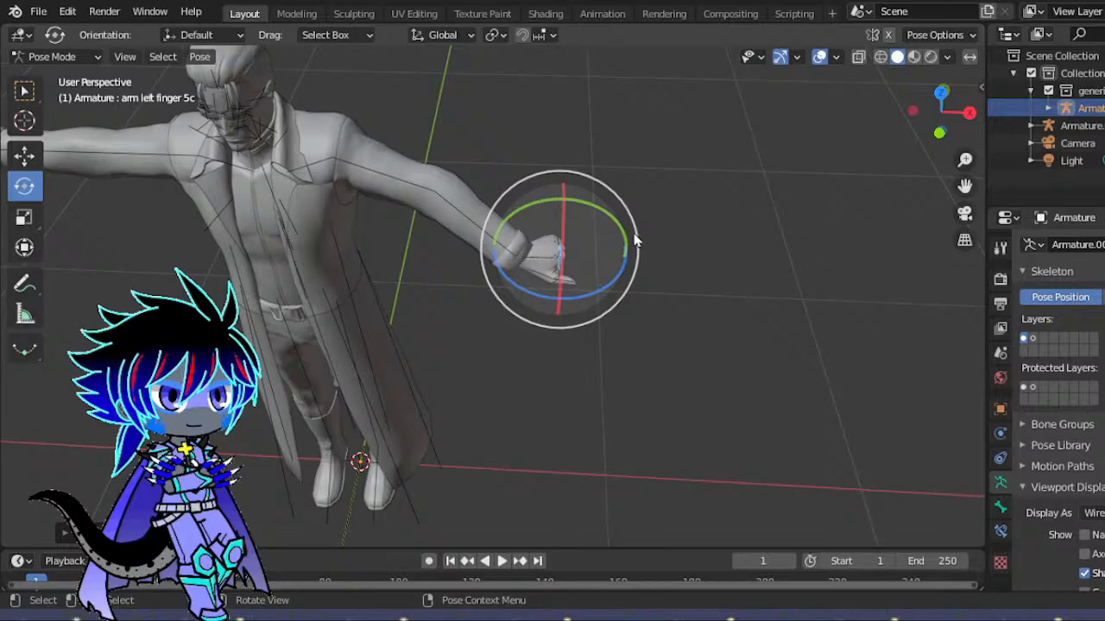
left_click_drag(579, 287, 552, 298)
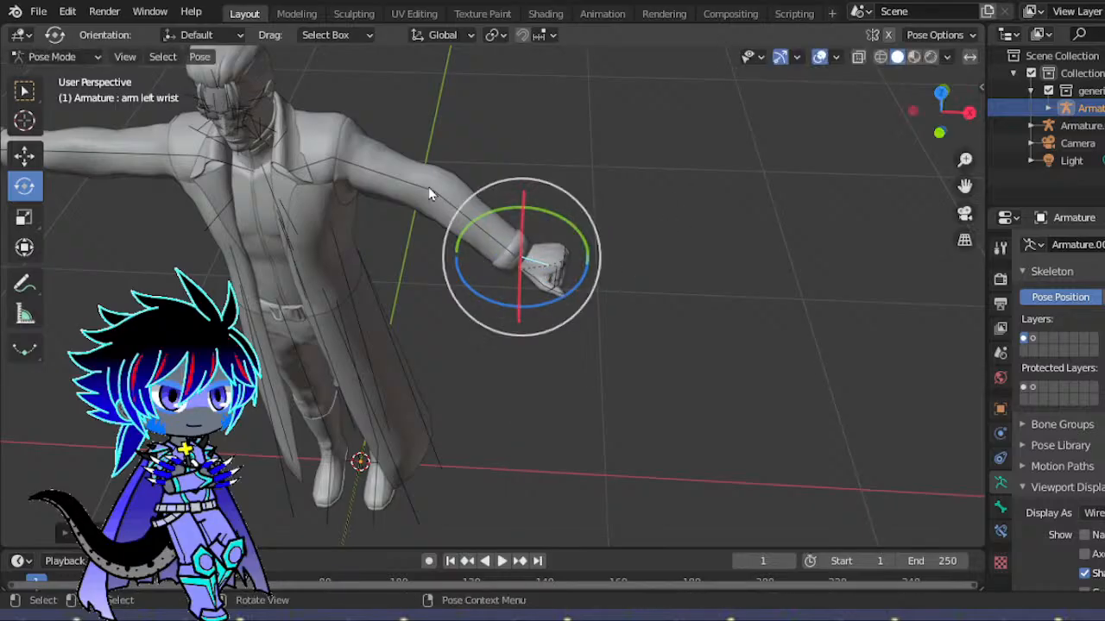
- Rotate the "arm left shoulder 2" bone until the left arm hangs close to the coat, refining it from the front
left_click(425, 187)
left_click_drag(409, 136, 405, 187)
left_click_drag(344, 168, 358, 186)
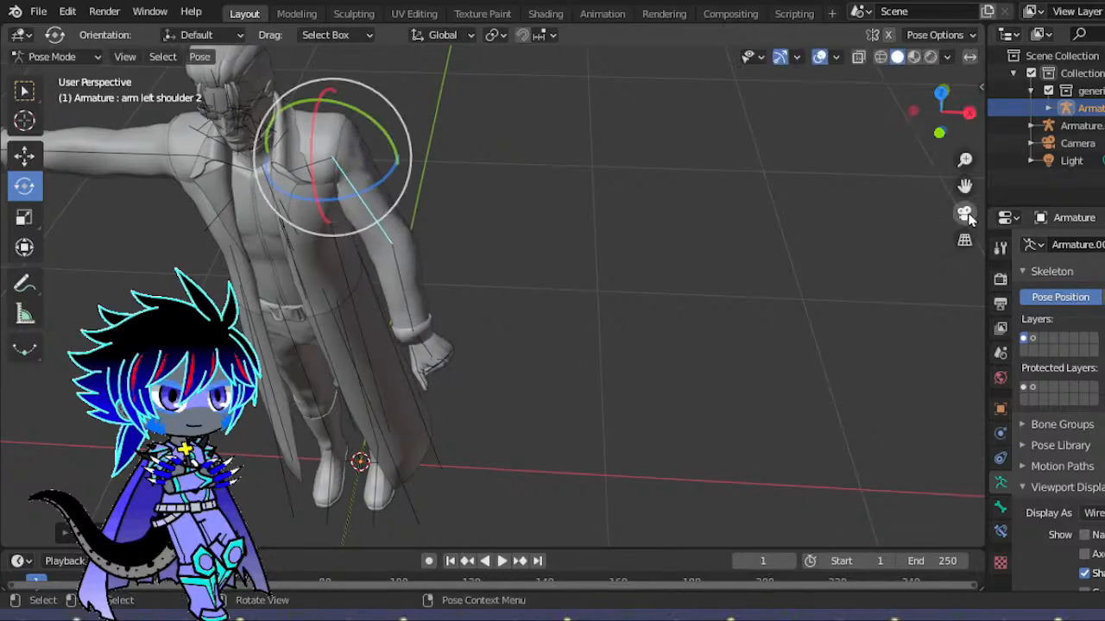
left_click_drag(937, 130, 945, 85)
left_click_drag(374, 158, 375, 179)
left_click_drag(424, 125, 429, 144)
left_click_drag(374, 153, 404, 149)
left_click_drag(314, 160, 264, 145)
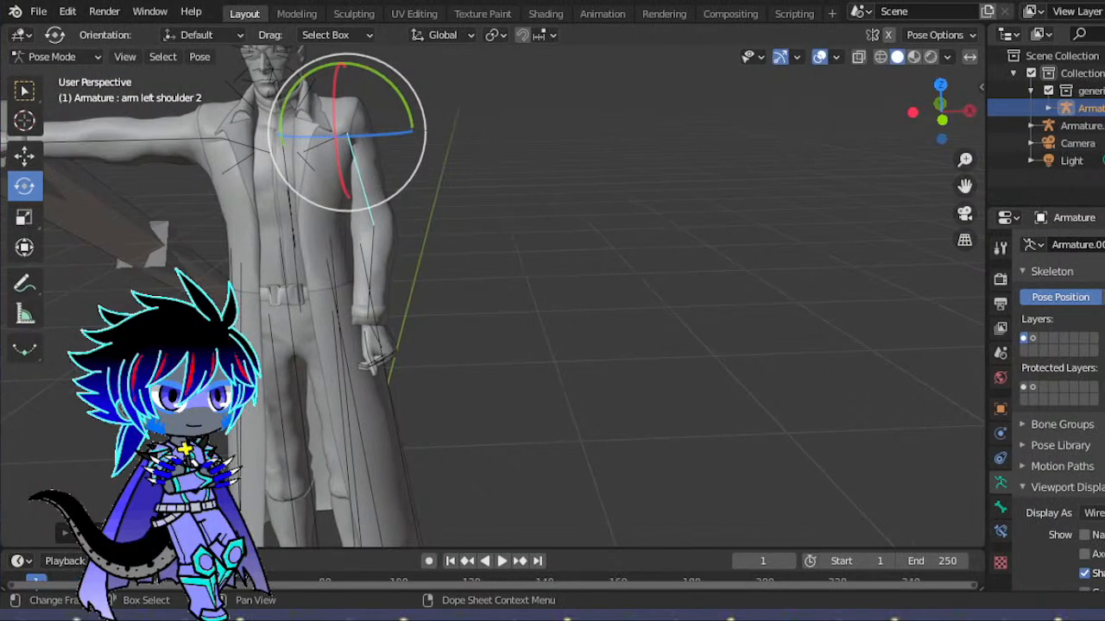
- Select the left thumb's tip bone "arm left finger 1c" and rotate it to bend the thumb
left_click_drag(965, 183, 961, 177)
left_click_drag(944, 116, 414, 101)
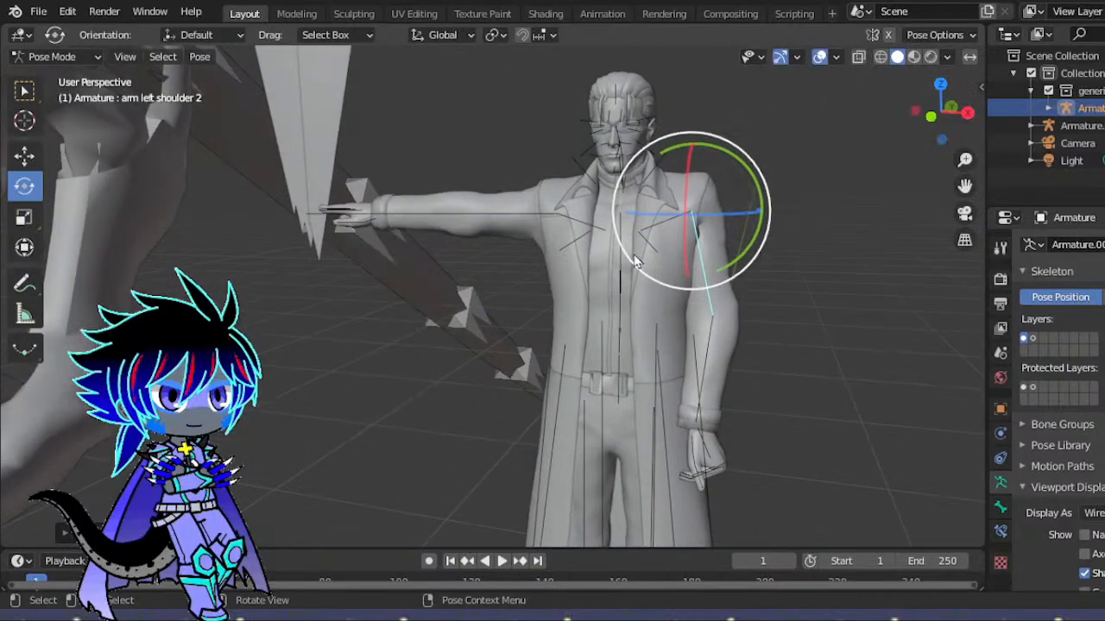
left_click_drag(634, 263, 747, 348)
middle_click_drag(770, 512, 631, 319, "shift")
scroll(642, 317, "up", 6)
left_click_drag(961, 106, 902, 115)
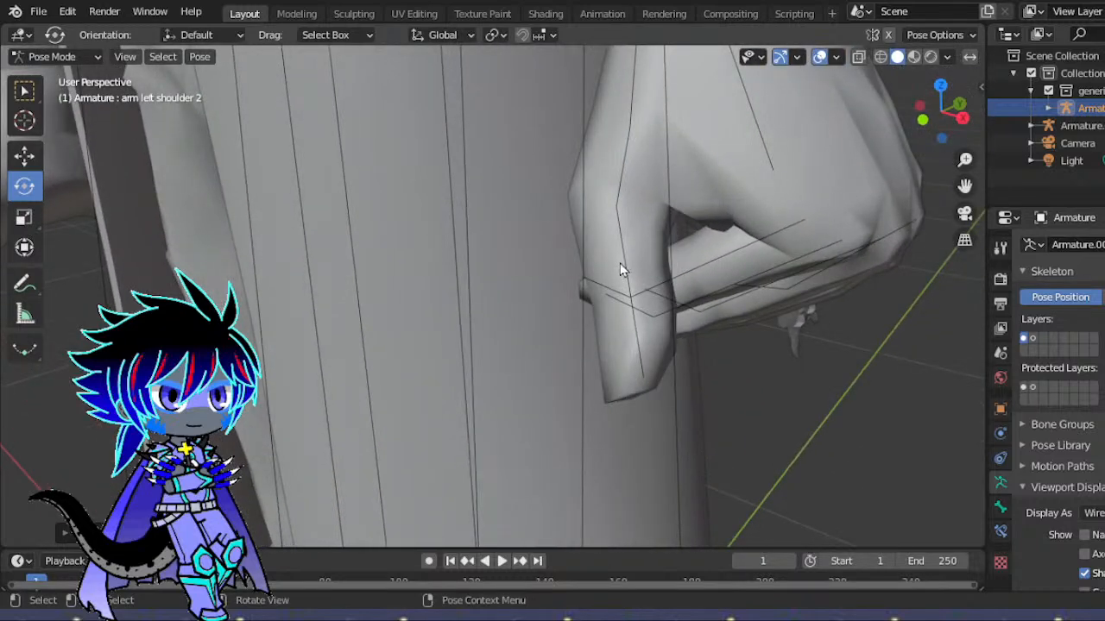
mouse_move(638, 273)
left_mouse_down()
mouse_move(632, 257)
mouse_move(656, 262)
mouse_move(656, 273)
left_mouse_up()
left_click_drag(536, 209, 536, 225)
- Select the "arm right shoulder 2" bone and rotate the outstretched right arm out of the T-pose
scroll(838, 215, "down", 15)
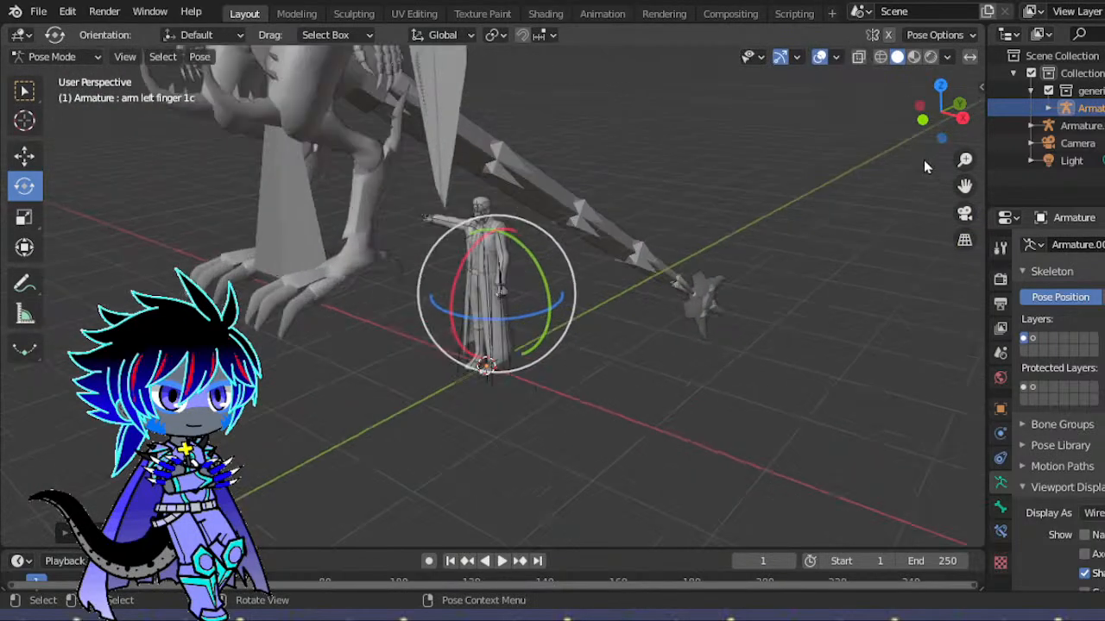
left_click_drag(941, 111, 846, 116)
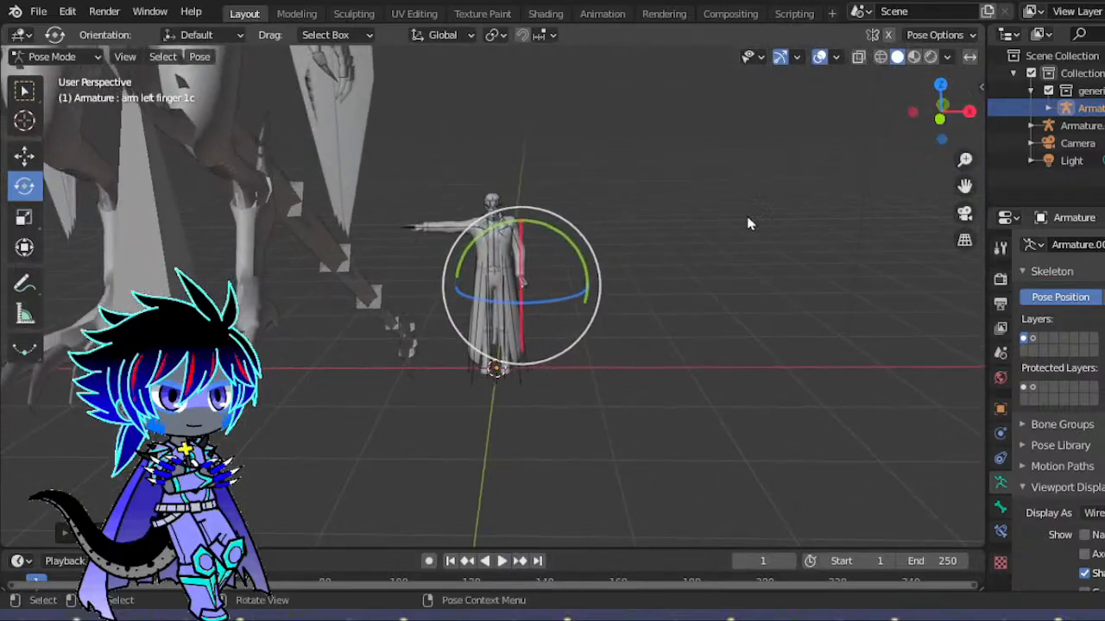
scroll(749, 224, "up", 4)
scroll(806, 199, "up", 2)
left_click_drag(965, 186, 1095, 271)
scroll(920, 176, "up", 2)
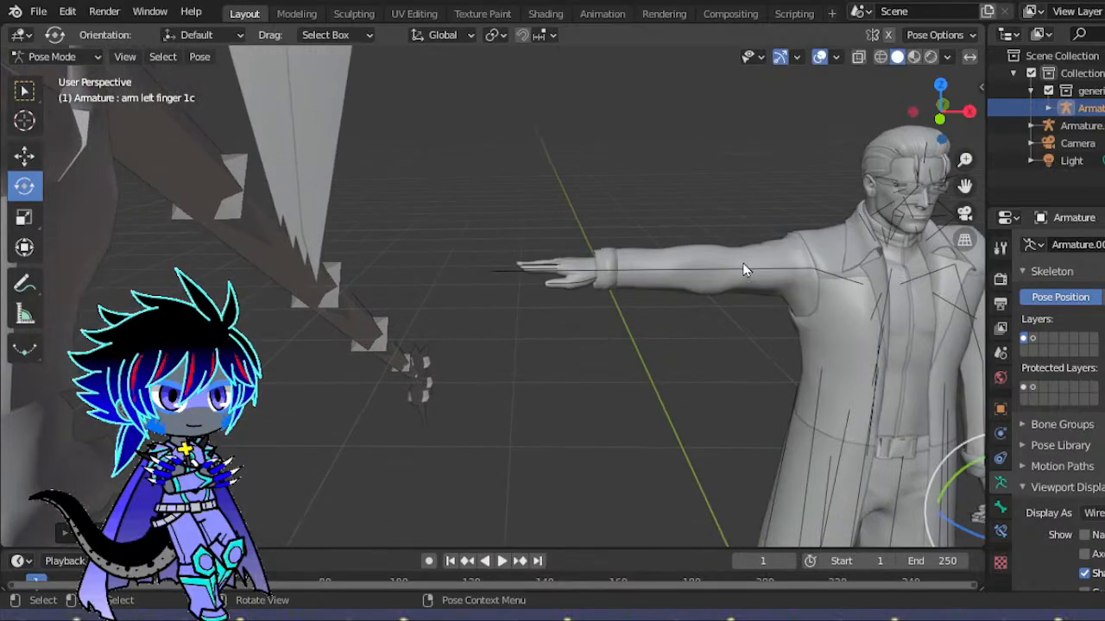
left_click(775, 267)
left_click_drag(782, 308, 789, 350)
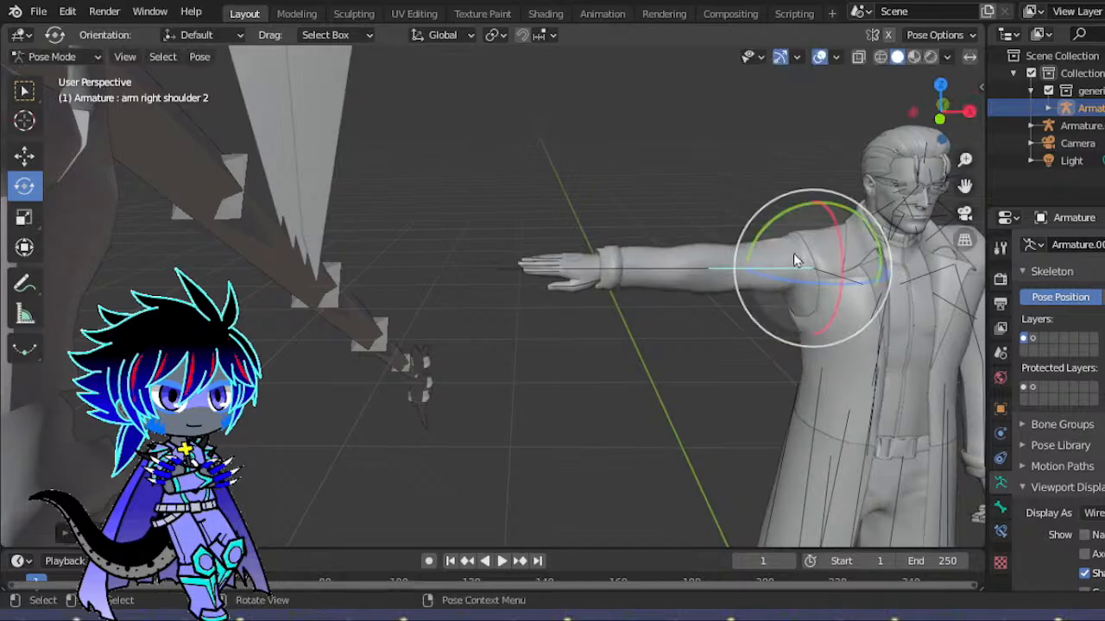
left_click_drag(740, 238, 796, 321)
- Refine the right upper arm from above and from the front so the arm reaches forward from the shoulder
left_click_drag(939, 117, 610, 190)
key("r")
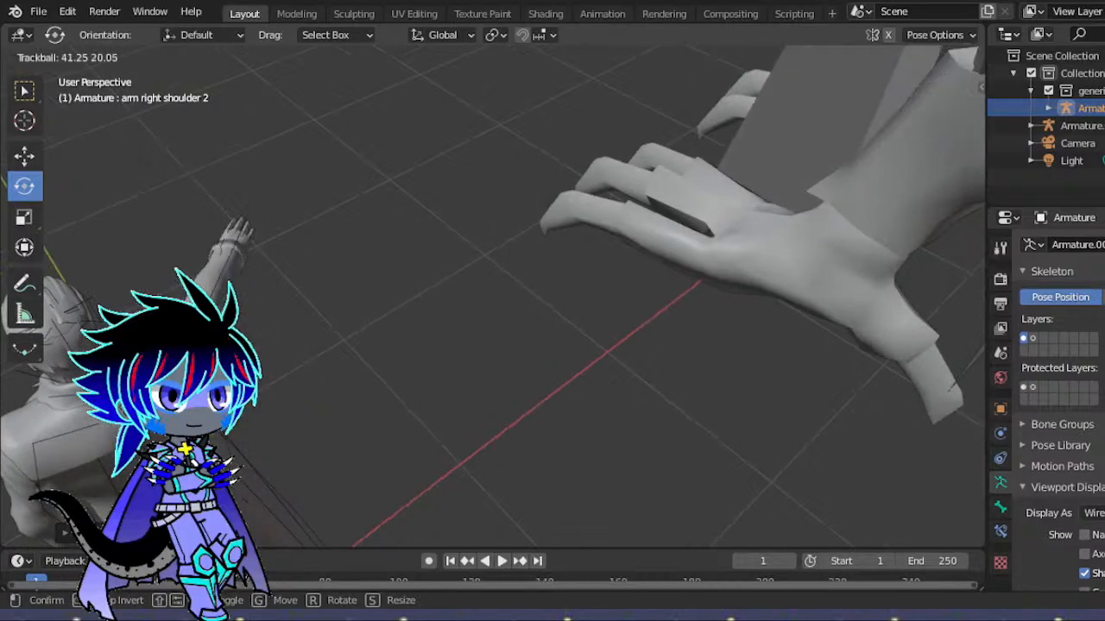
left_click(725, 223)
left_click_drag(940, 121, 1095, 81)
left_click_drag(796, 338, 852, 273)
key("g")
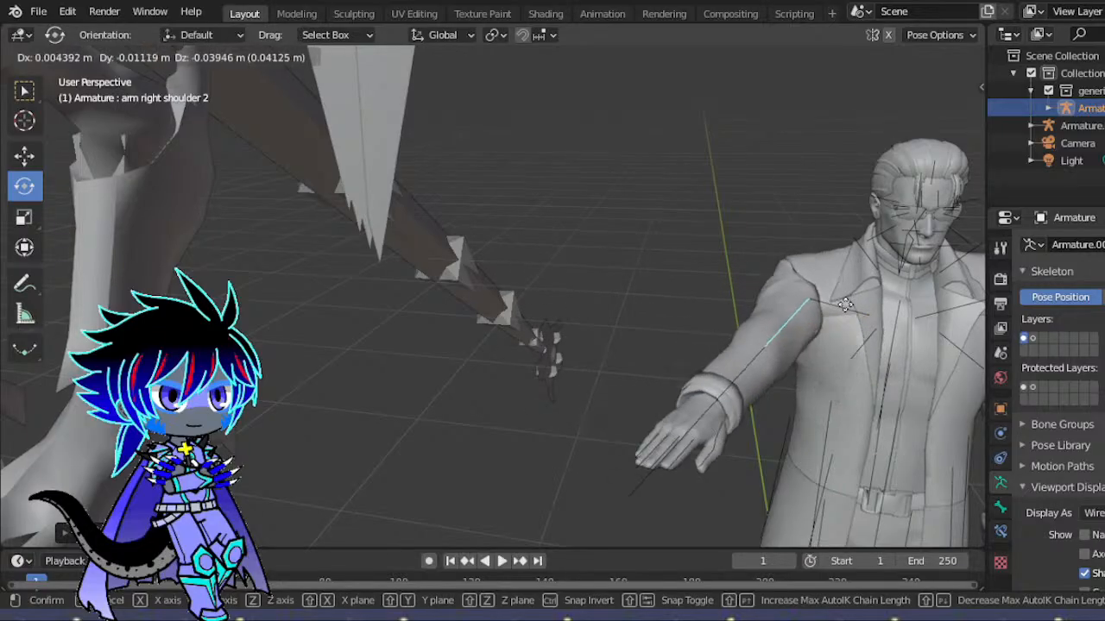
left_click(849, 305)
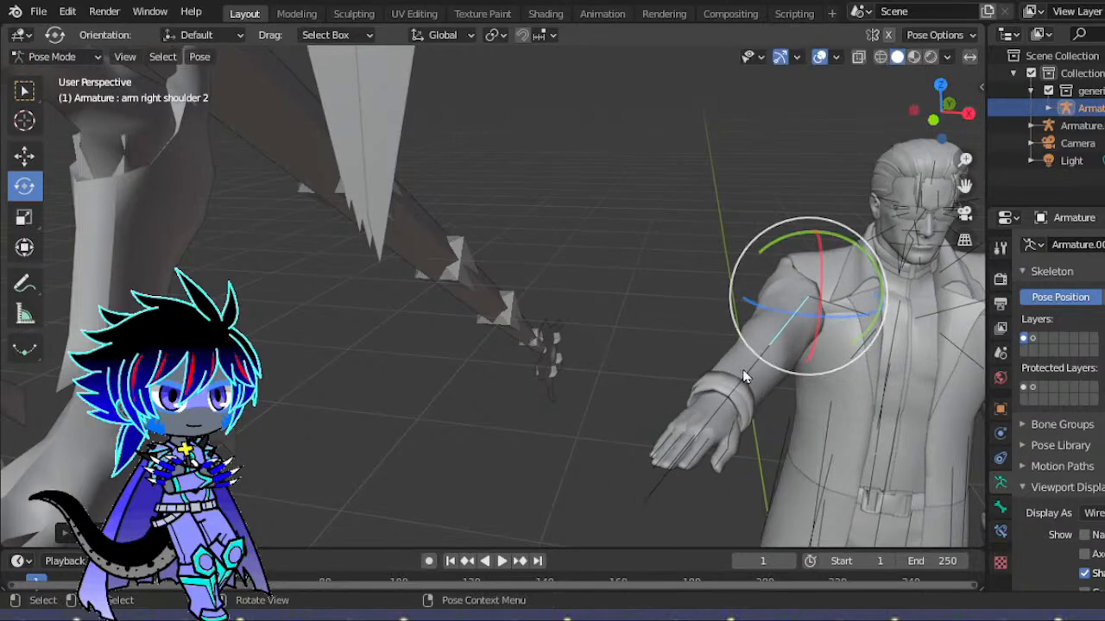
- Rotate the "arm right elbow" bone to point the forearm forward, and bend the "arm right wrist" bone with a trackball rotation
left_click(751, 384)
left_click(773, 423)
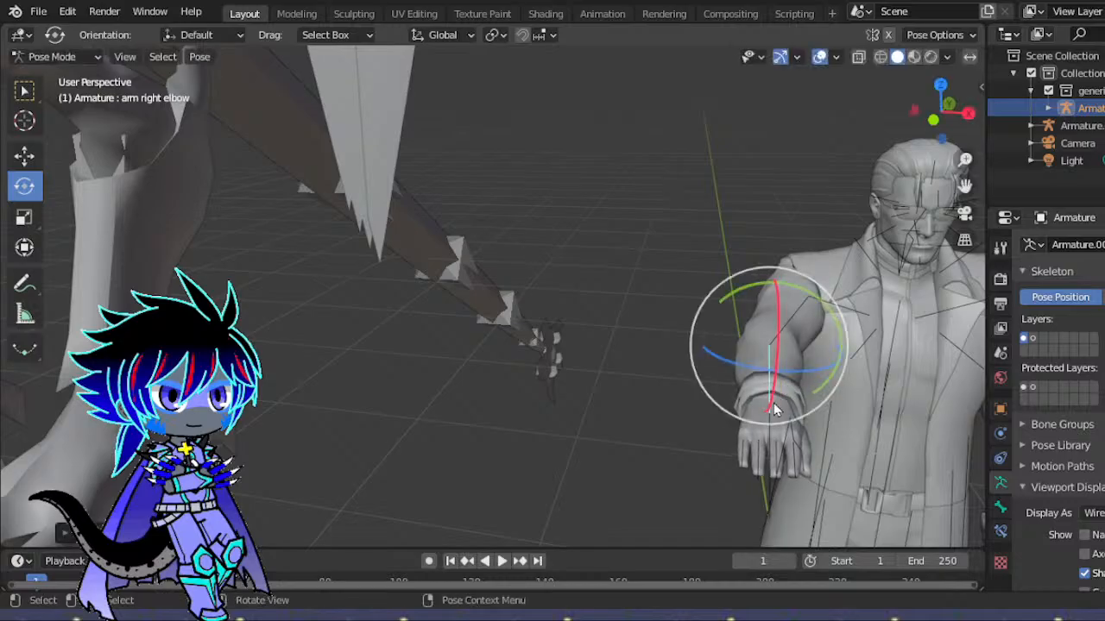
left_click(781, 445)
key("r")
key("r")
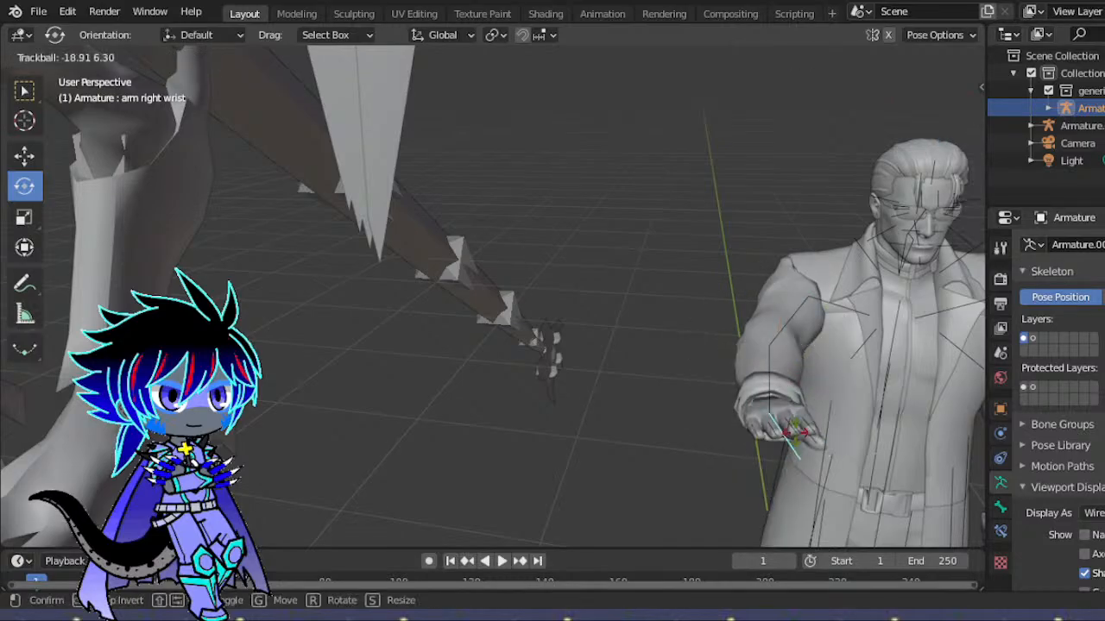
left_click(877, 299)
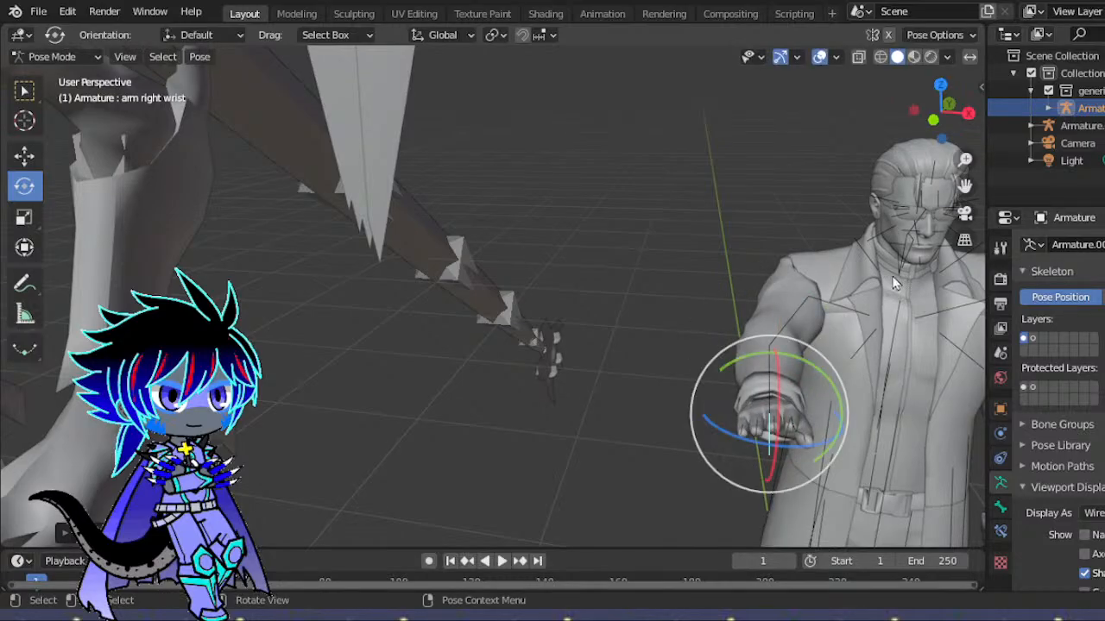
- Check the pose through the camera, and rotate the right wrist so the open hand is raised with its palm forward
left_click(965, 213)
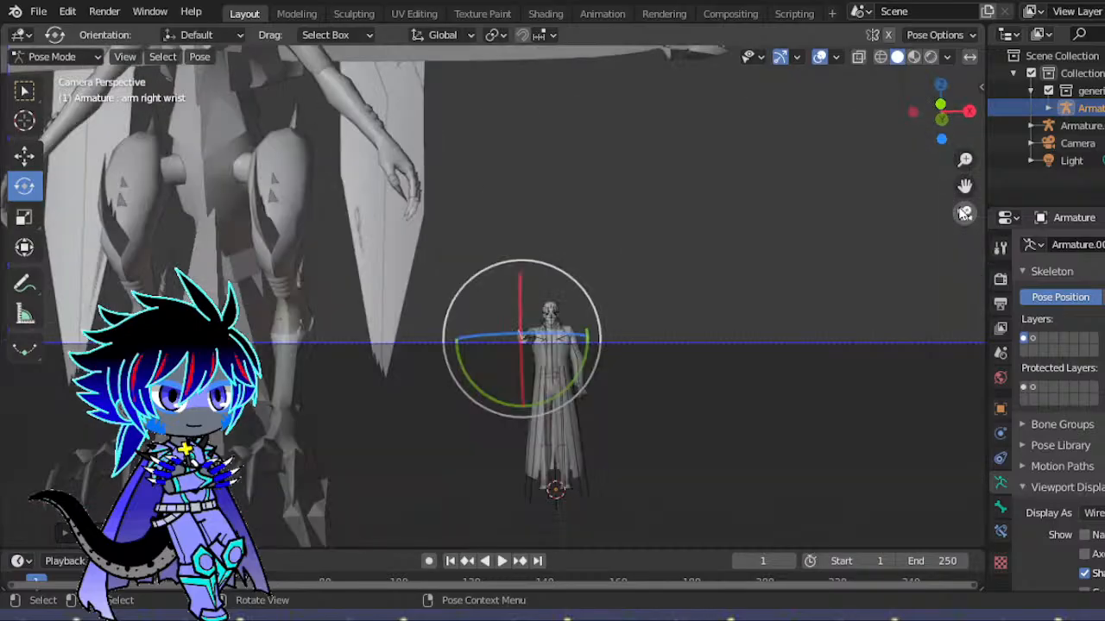
left_click_drag(942, 118, 894, 138)
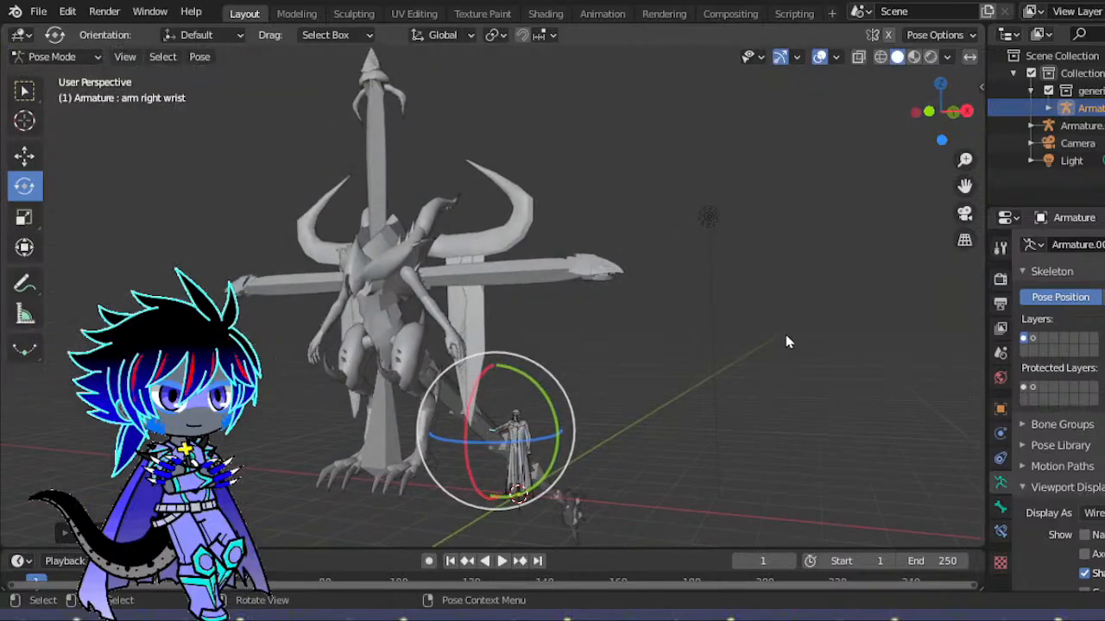
scroll(786, 337, "up", 3)
scroll(785, 343, "up", 2)
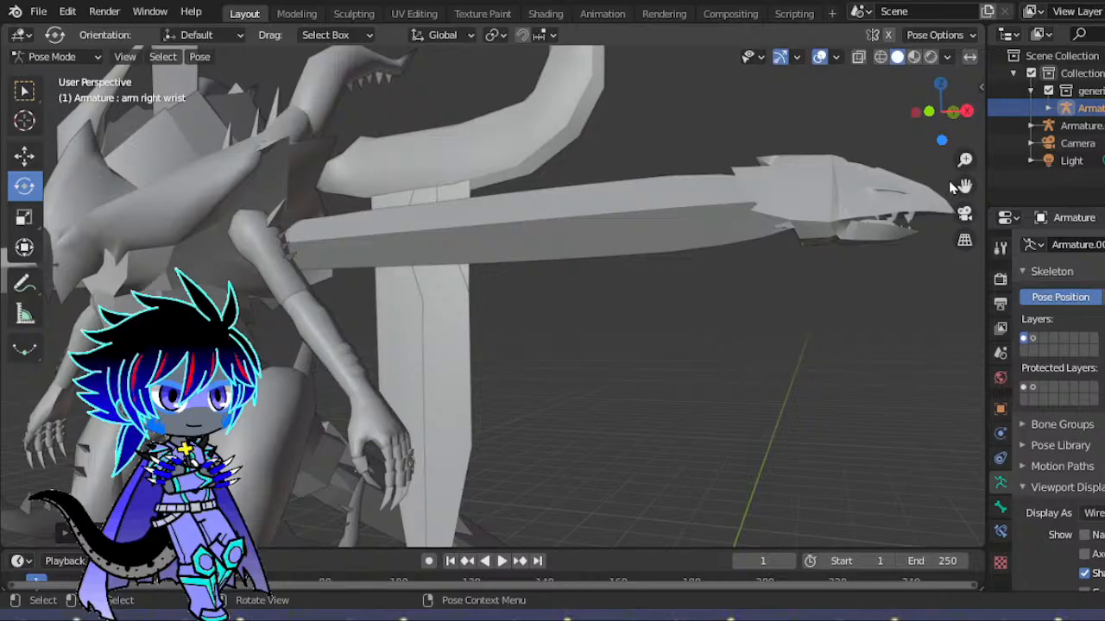
left_click_drag(965, 185, 815, 378)
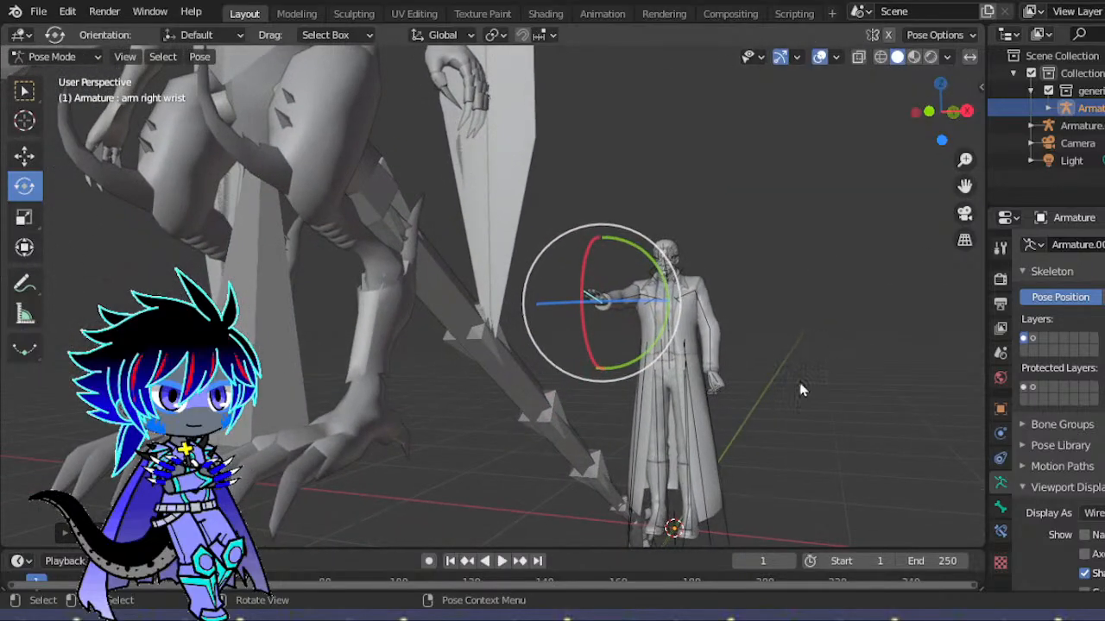
scroll(755, 406, "up", 2)
left_click_drag(718, 366, 751, 332)
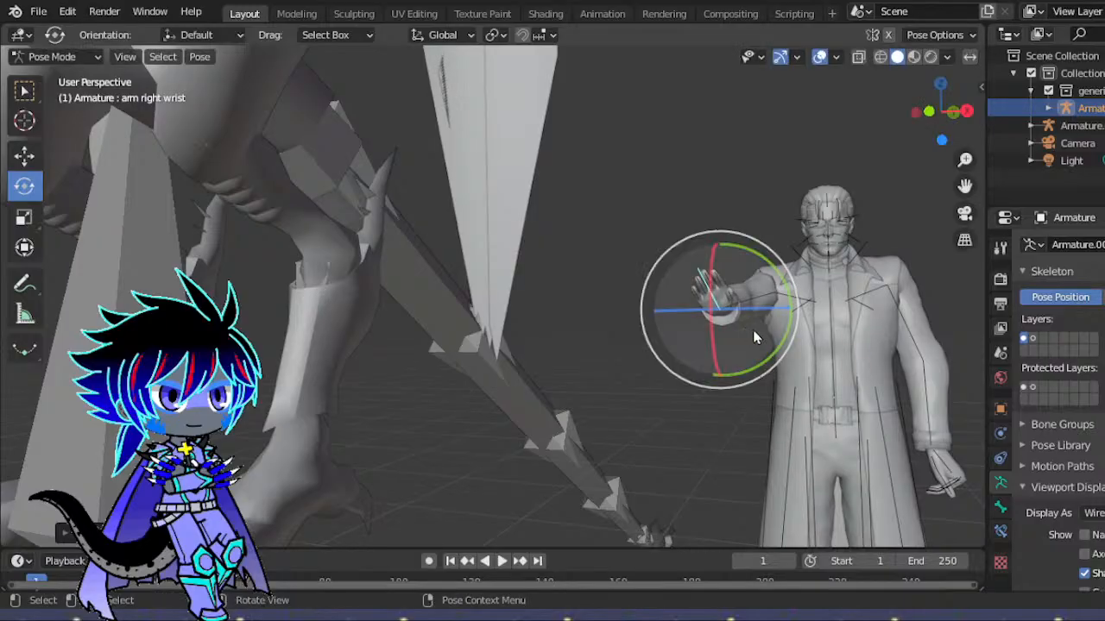
key("g")
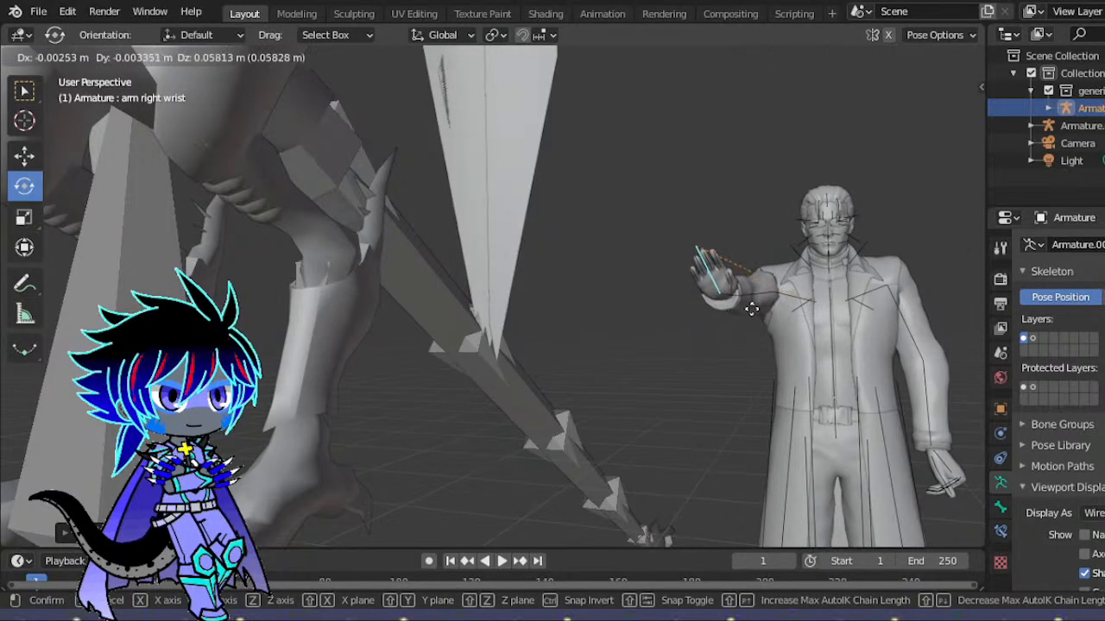
left_click(778, 317)
- Rotate the base bones of the right little finger and index finger outward to spread them apart
middle_click_drag(750, 298, 688, 289)
scroll(688, 288, "up", 3)
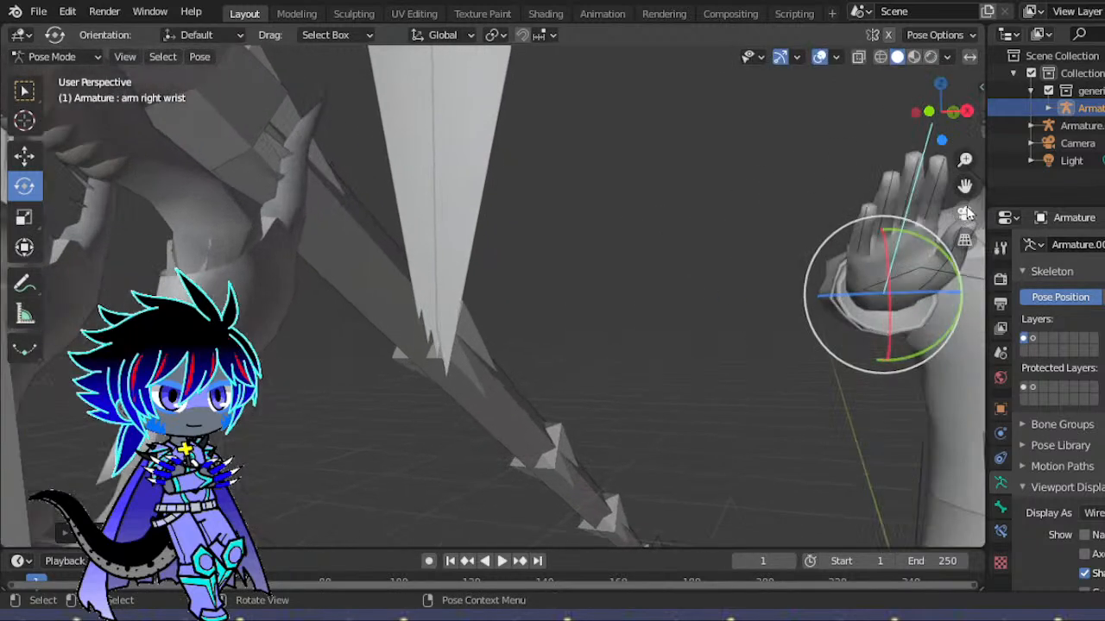
left_click_drag(964, 190, 530, 283)
left_click(632, 273)
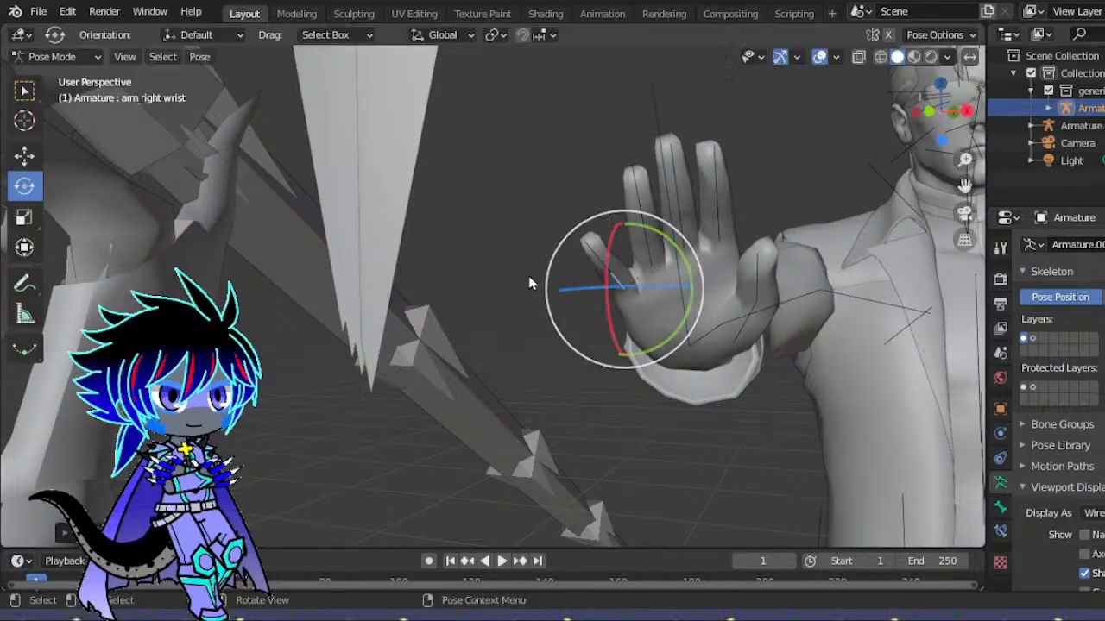
left_click(707, 229)
left_click_drag(789, 195, 794, 229)
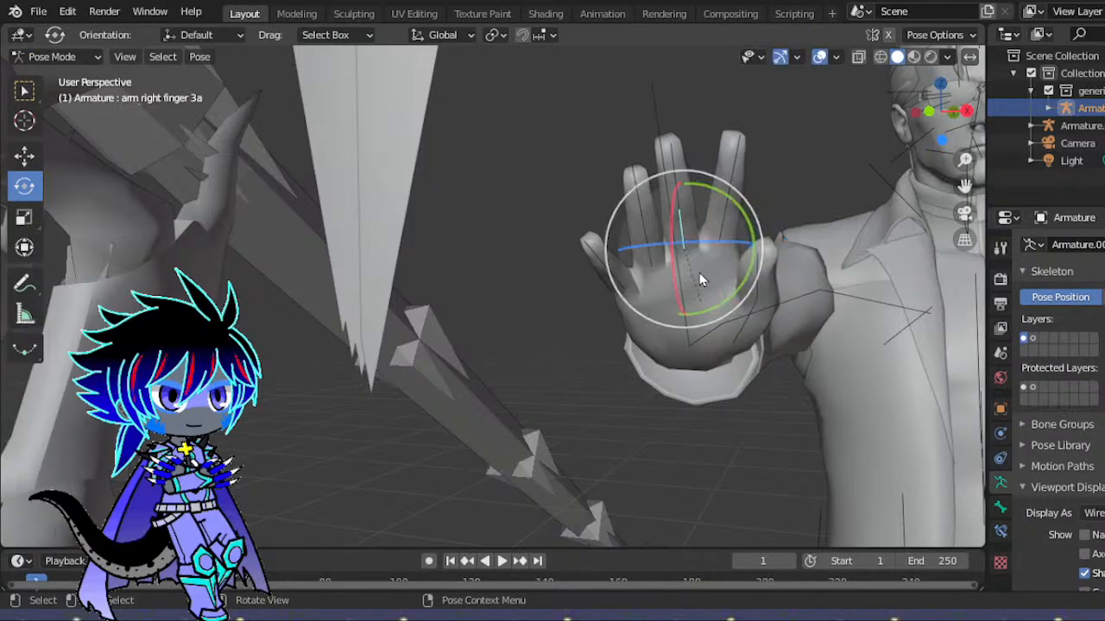
- Rotate the "arm right finger 3a", "arm right finger 4a" and "arm right finger 1a" bones to spread the right hand open
left_click_drag(702, 271, 643, 256)
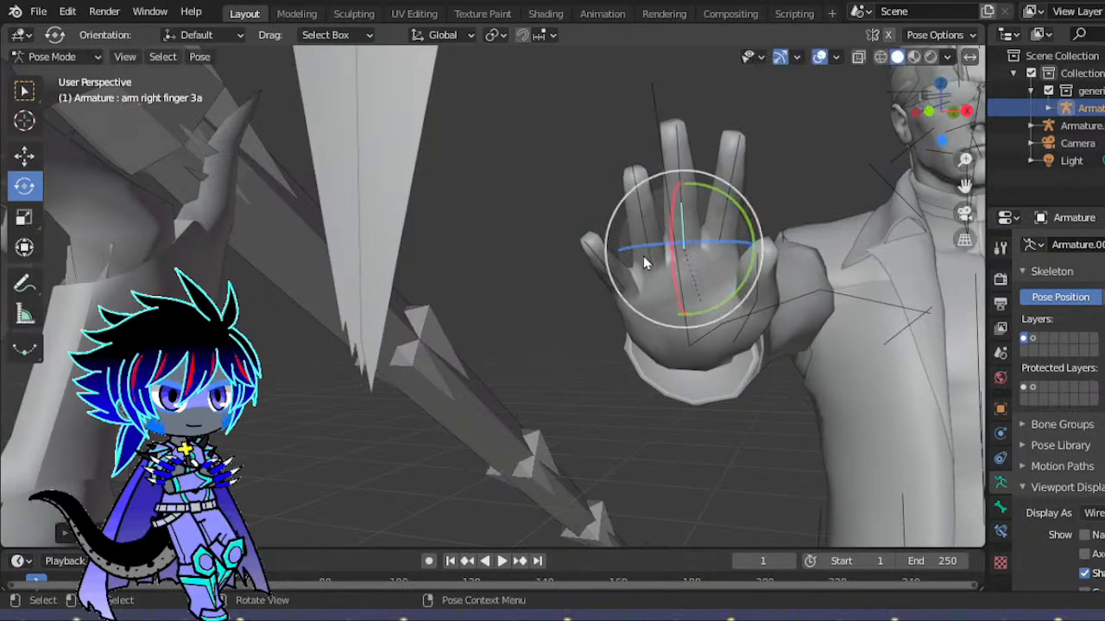
left_click(803, 324)
left_click_drag(661, 294, 641, 283)
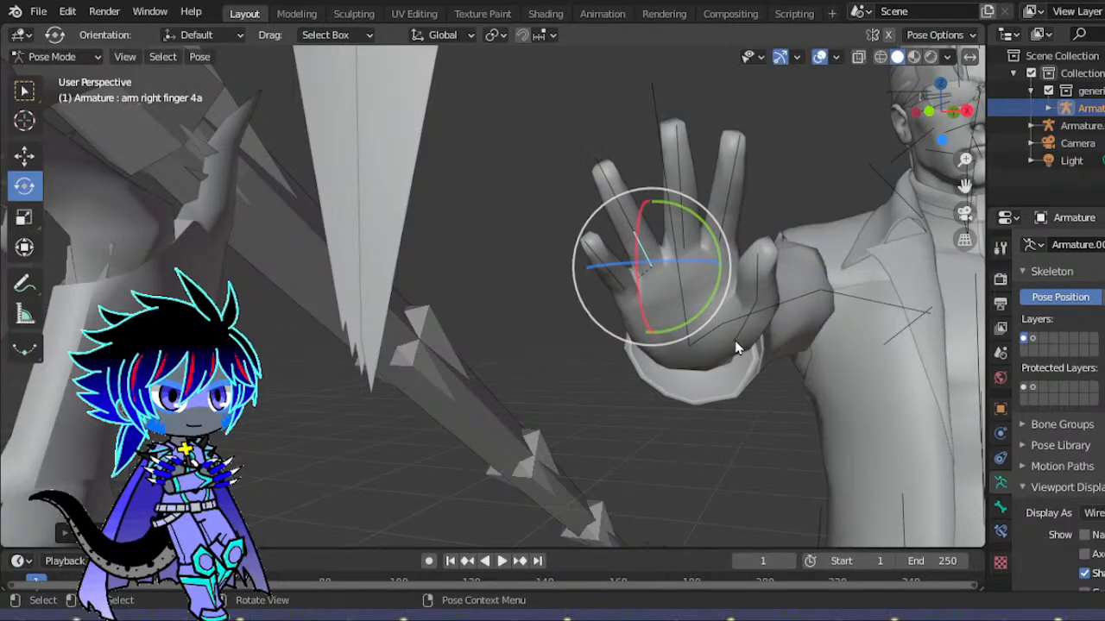
left_click(753, 330)
left_click_drag(753, 321, 771, 304)
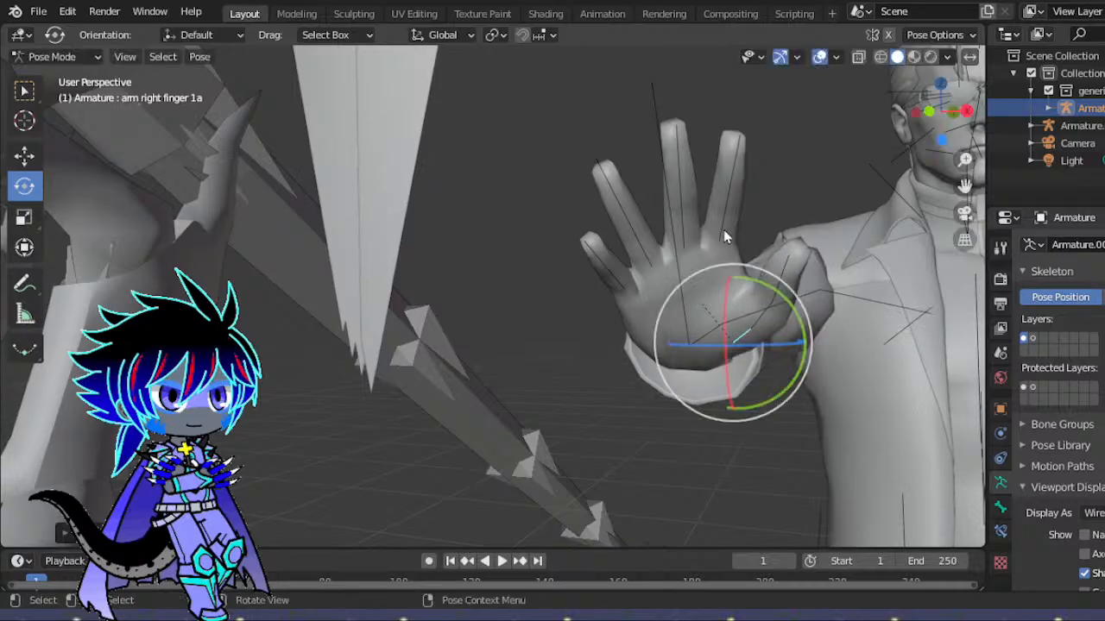
- Rotate the "arm right finger 2a" bone and move the base of the right little finger outward to widen the hand's spread
left_click(724, 229)
left_click_drag(747, 246, 757, 262)
middle_click_drag(753, 264, 380, 337)
left_click_drag(943, 112, 952, 107)
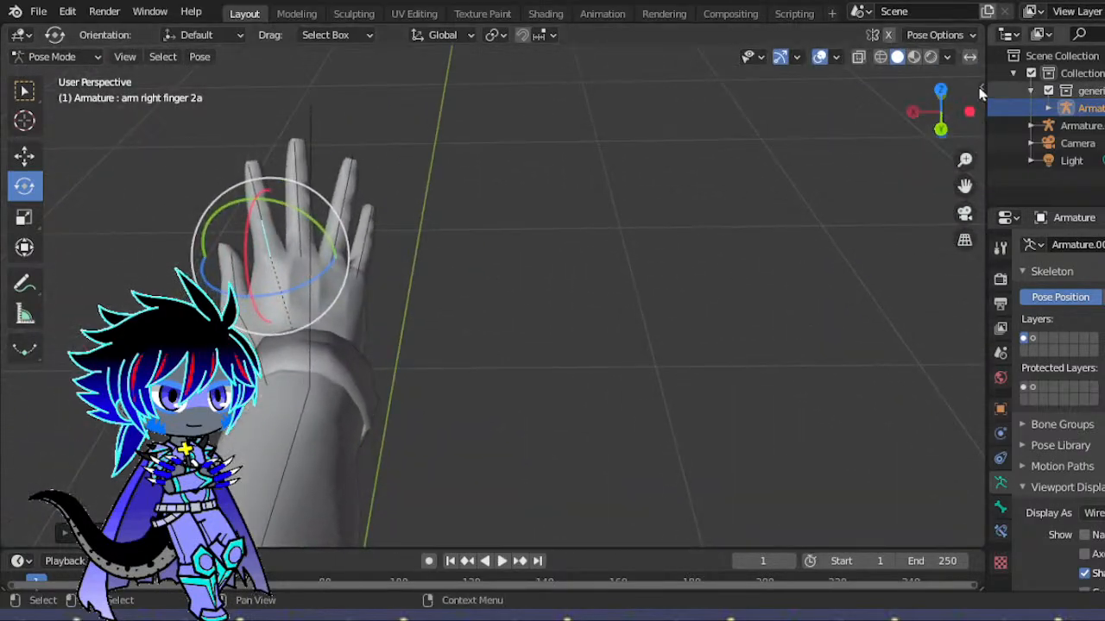
left_click(360, 262)
key("g")
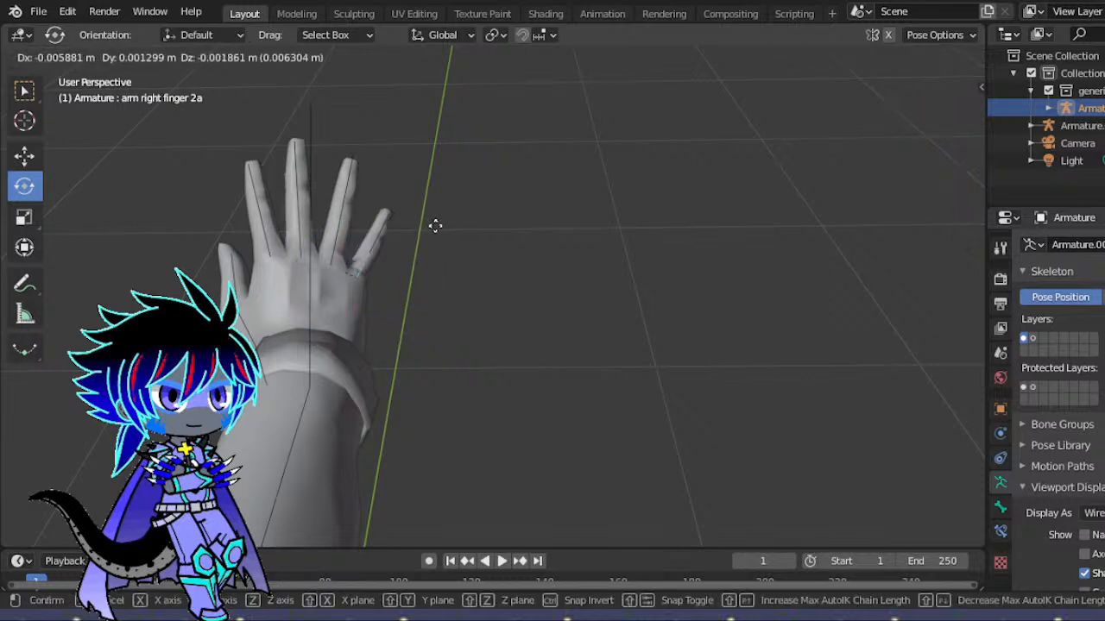
left_click(434, 230)
left_click_drag(933, 116, 1092, 43)
left_click_drag(611, 318, 616, 326)
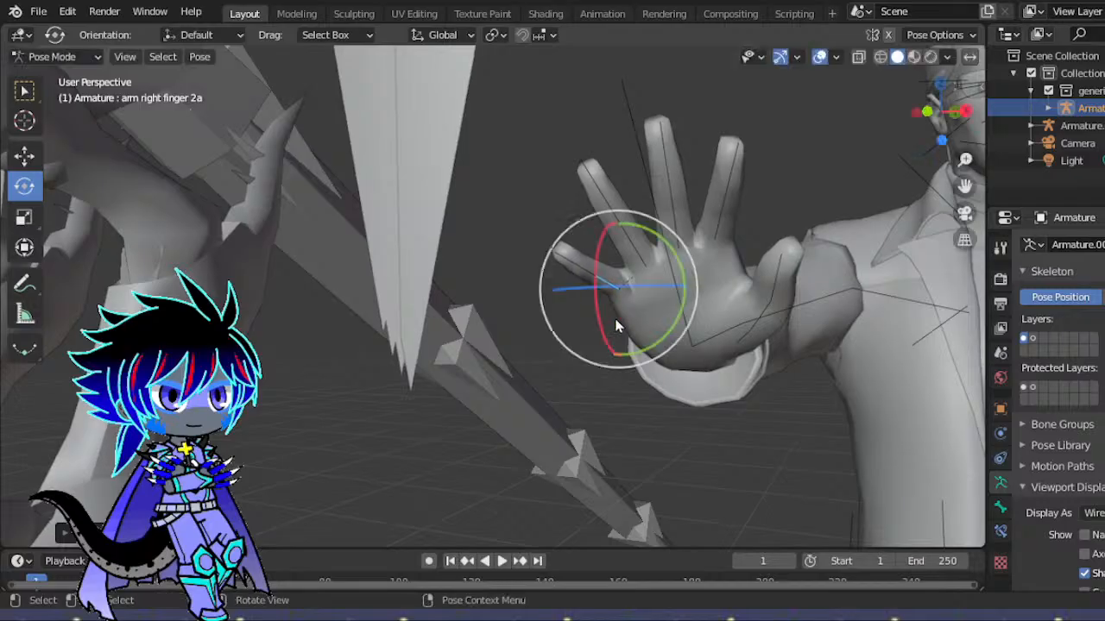
- Rotate the right thumb tip bone "arm right finger 1d" and bend the middle fingertip bone "arm right finger 3c" forward
left_click(764, 276)
left_click_drag(765, 259, 786, 243)
mouse_move(948, 94)
left_mouse_down()
mouse_move(965, 97)
mouse_move(942, 95)
left_mouse_up()
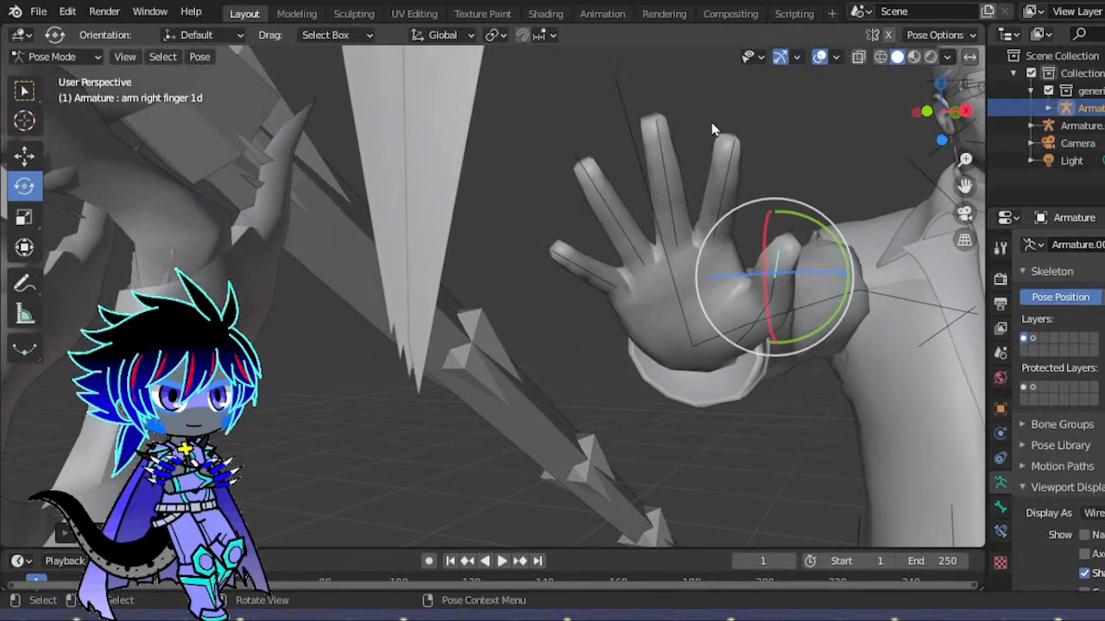
left_click(659, 137)
left_click_drag(671, 173, 669, 227)
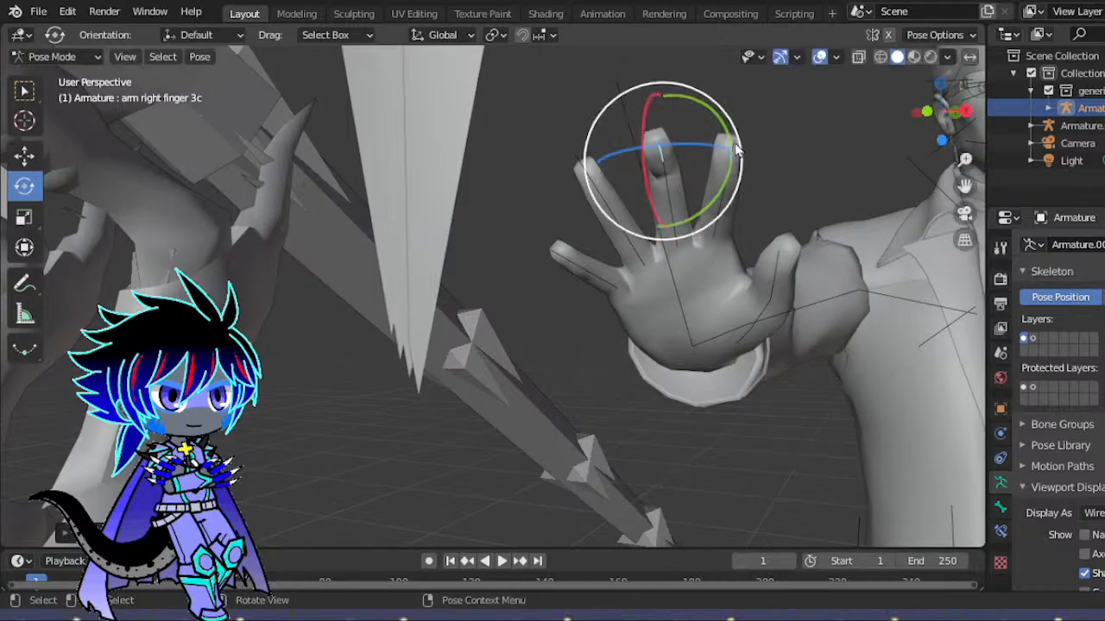
- Bend the right ring fingertip bone "arm right finger 4c" with a trackball rotation, undoing the last change and adjusting the rotation from the side
left_click(604, 188)
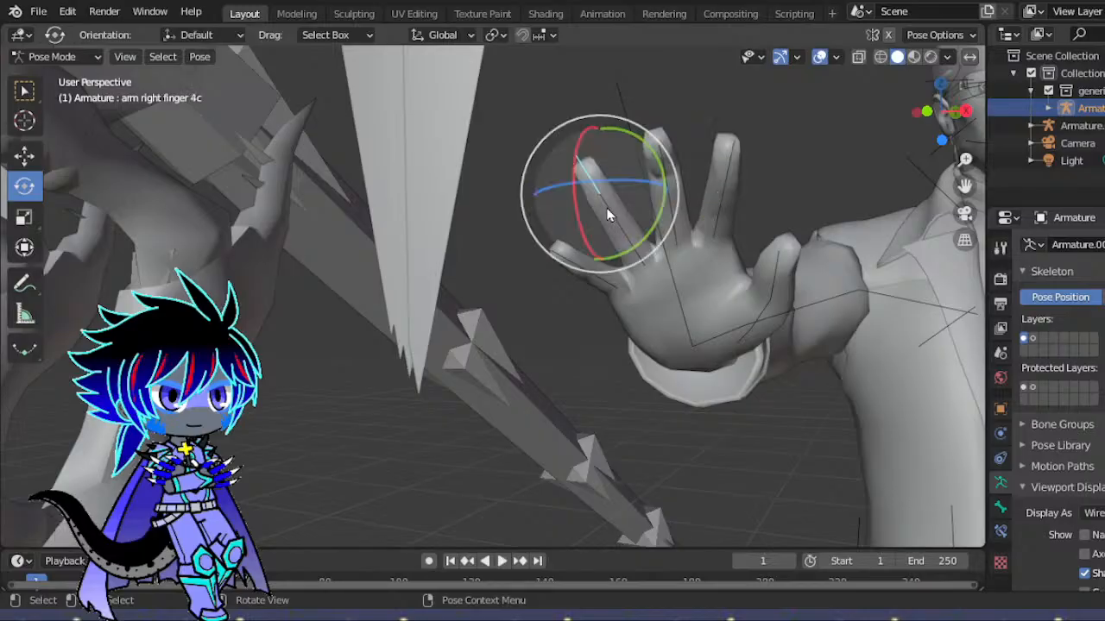
key("r")
key("r")
left_click_drag(613, 240, 613, 240)
left_click_drag(941, 134, 892, 123)
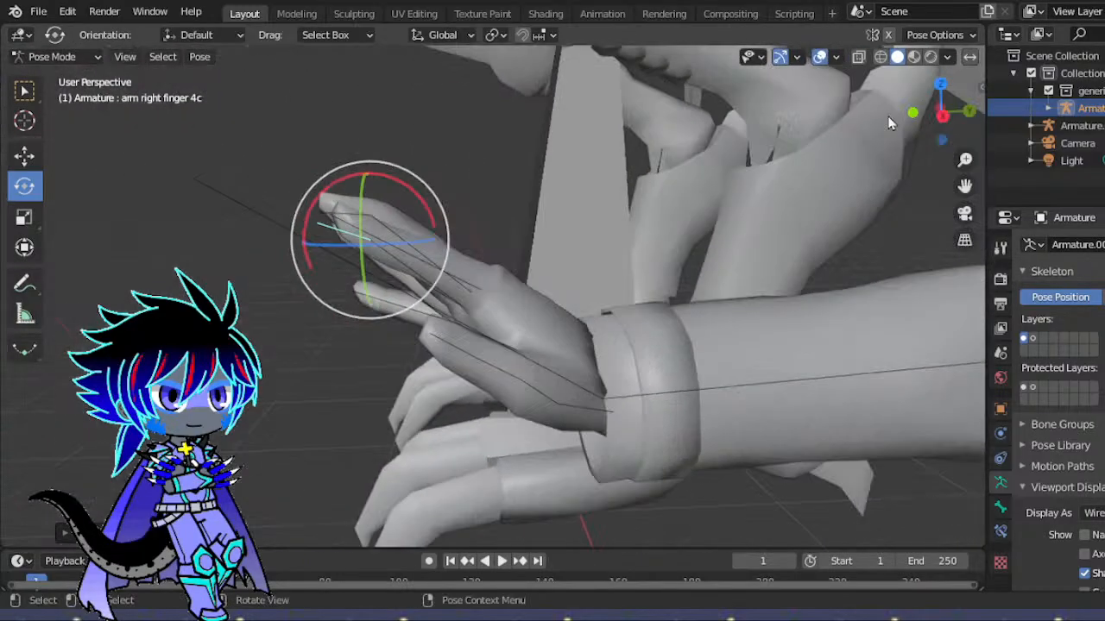
left_click(301, 191)
left_click(71, 17)
left_click(75, 34)
left_click_drag(301, 191, 377, 249)
- Bend the tip bone of the right index finger to match the other curled fingertips
left_click(324, 220)
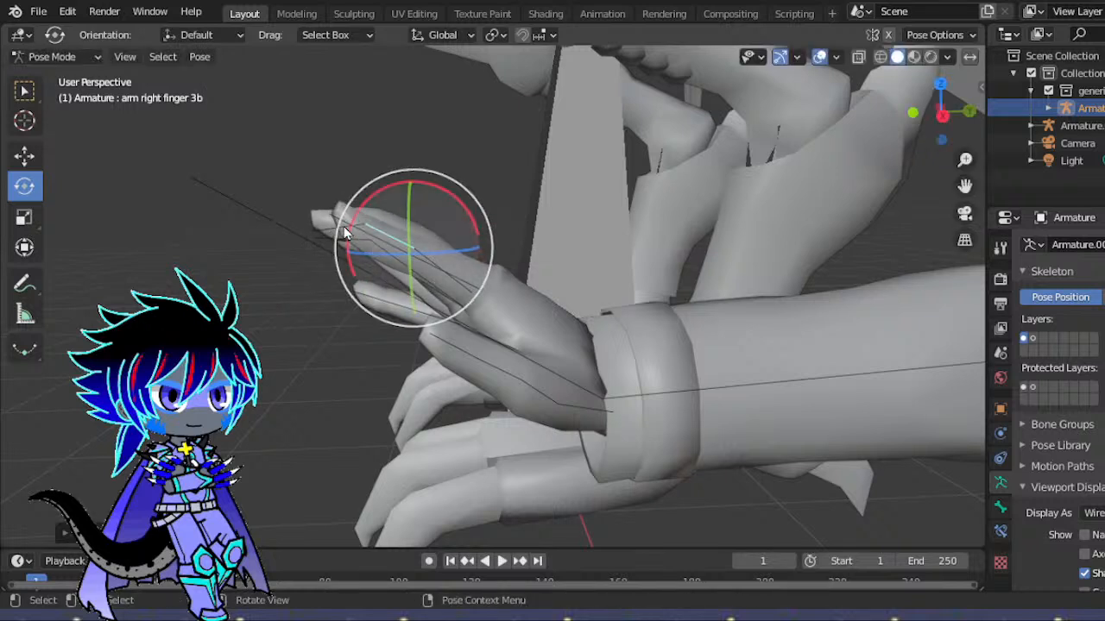
left_click(316, 209)
left_click_drag(308, 198, 292, 243)
left_click_drag(942, 116, 1049, 112)
left_click_drag(947, 139, 561, 274)
- Bend "arm right finger 5c" with a trackball rotation, and rotate the right thumb tip bone "arm right finger 1d" to curl it
left_click(564, 259)
key("r")
key("r")
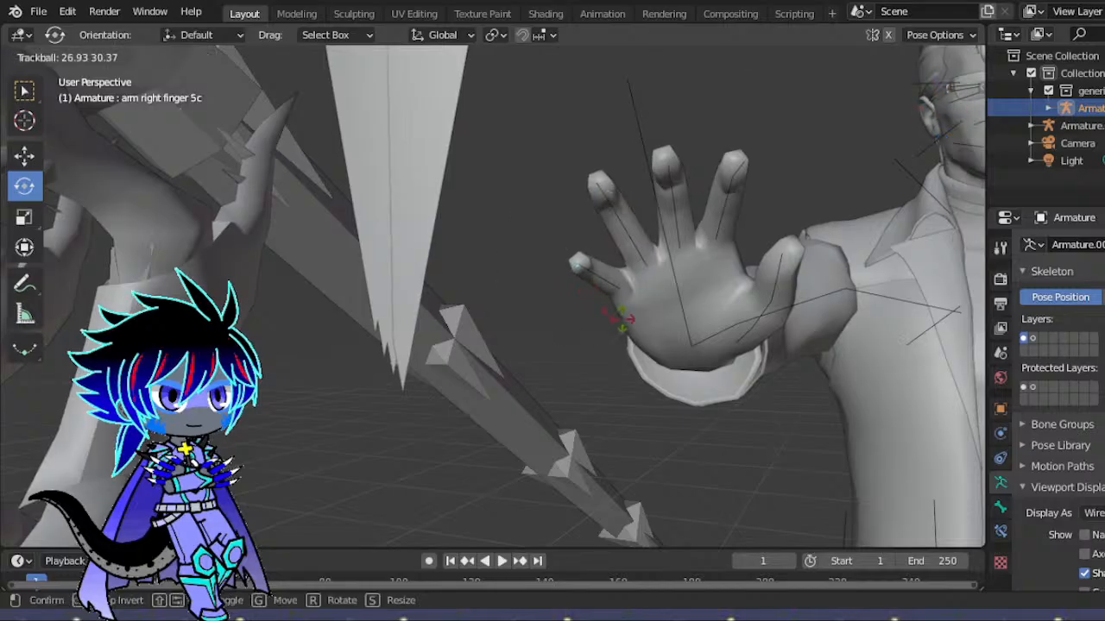
left_click(620, 320)
left_click(787, 271)
left_click_drag(806, 285, 782, 316)
scroll(907, 164, "down", 1)
left_click_drag(936, 116, 794, 128)
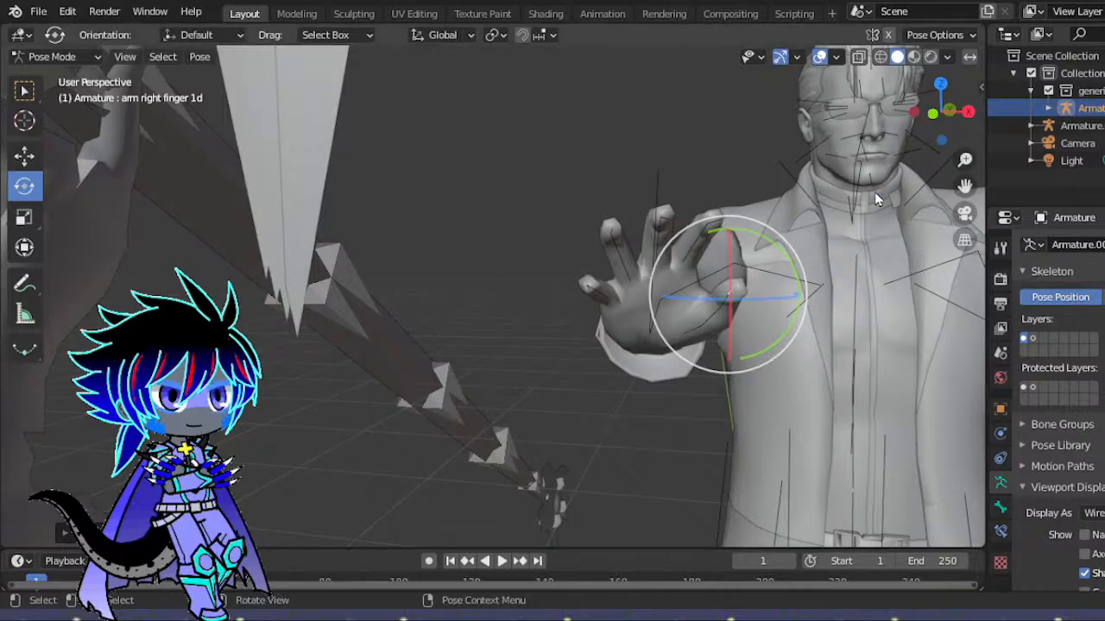
left_click_drag(931, 114, 884, 117)
scroll(627, 308, "up", 2)
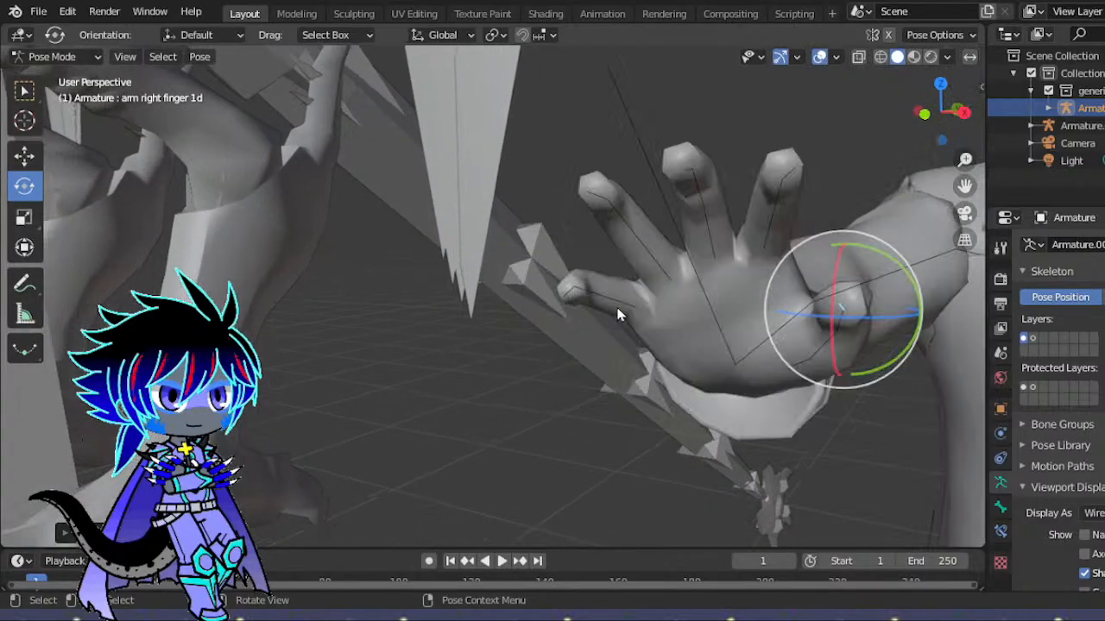
- Rotate the base bones of the right ring finger and index finger from the side to adjust how far they lean
left_click(665, 269)
left_click_drag(964, 116, 844, 116)
left_click_drag(493, 271, 448, 300)
left_click(420, 292)
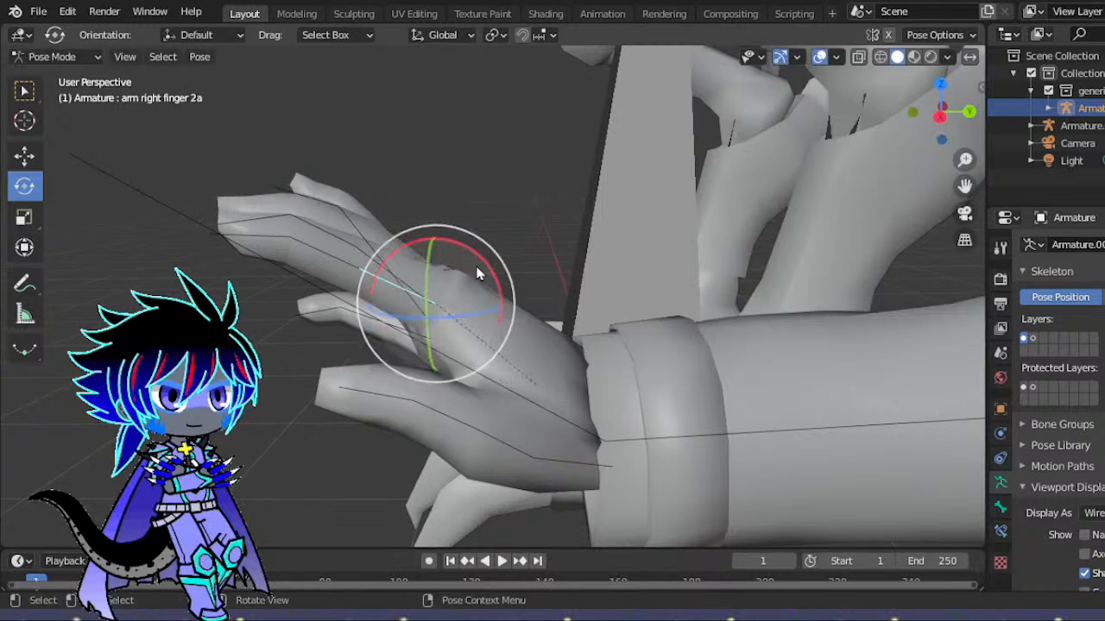
left_click_drag(505, 252, 499, 274)
- Rotate the right middle finger's base bone "arm right finger 3a", undoing one attempt and rotating it again from the side
left_click(449, 291)
left_click_drag(915, 114, 1038, 113)
left_click_drag(675, 251, 711, 240)
left_click(717, 247)
left_click_drag(939, 119, 976, 122)
left_click_drag(536, 250, 530, 251)
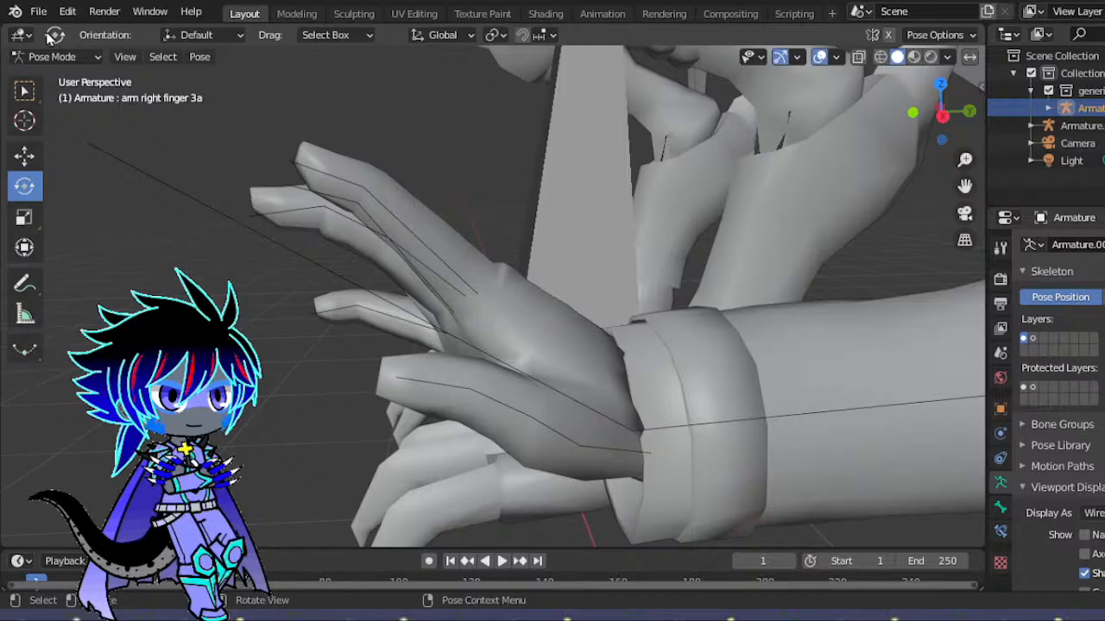
left_click(67, 12)
left_click(78, 32)
left_click_drag(518, 244, 529, 258)
left_click_drag(941, 108, 1008, 117)
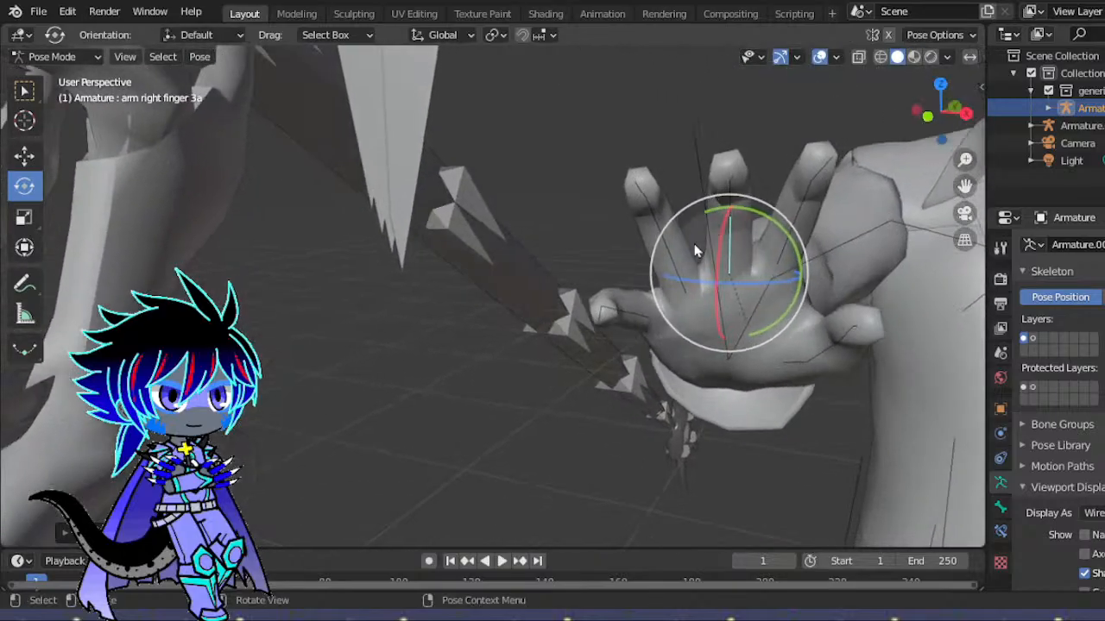
- Swing "arm right finger 5a" outward with a trackball rotation, and rotate the thumb bone "arm right finger 1b" upward
left_click(641, 311)
key("r")
key("r")
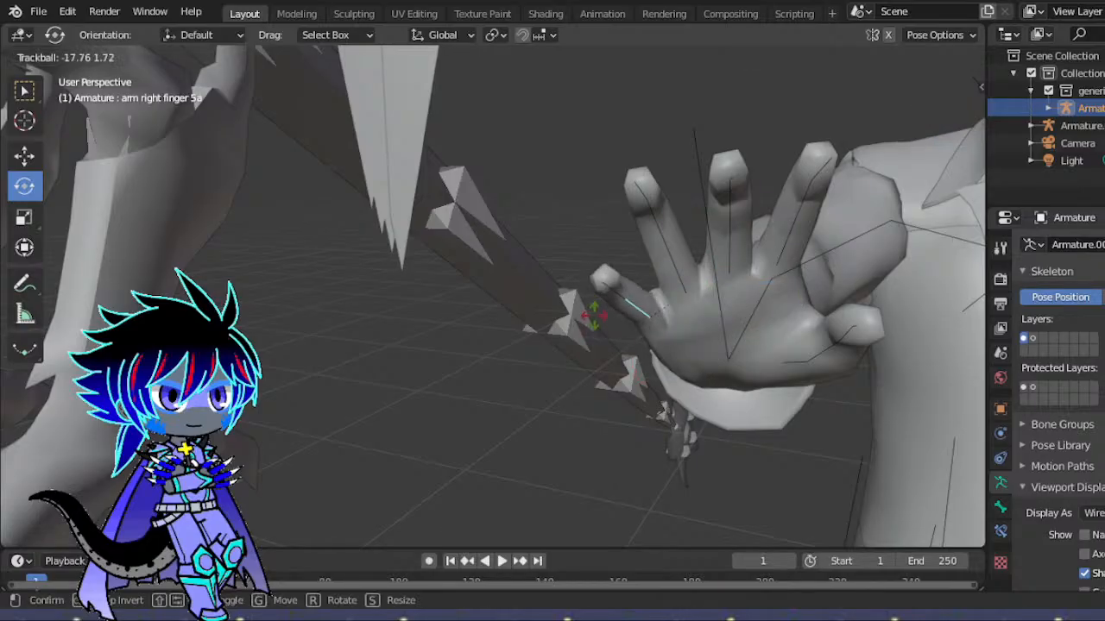
left_click_drag(593, 316, 589, 313)
left_click(835, 344)
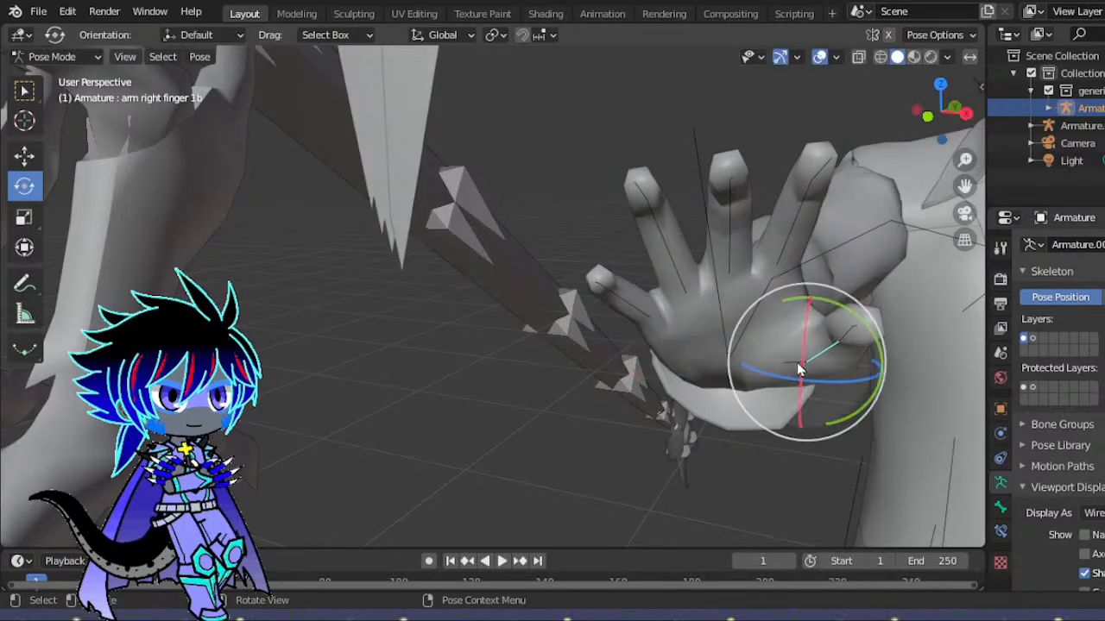
left_click_drag(801, 361, 808, 328)
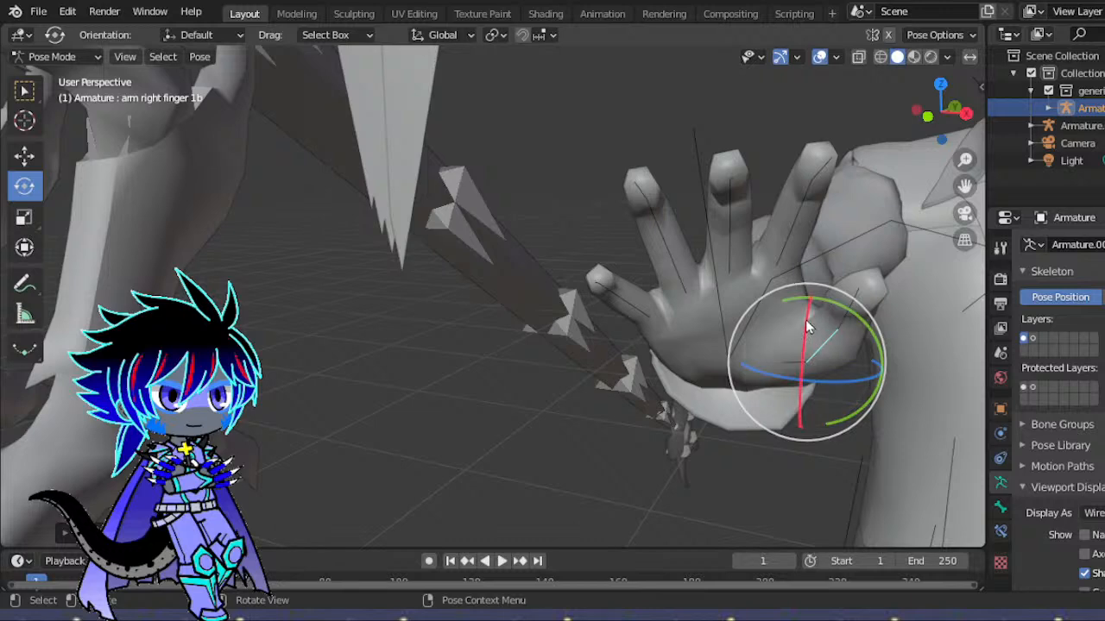
- Rotate the "arm right finger 3c" bone from the side to refine the middle fingertip, and check the figure's pose from the front
scroll(807, 322, "down", 5)
scroll(806, 322, "up", 1)
left_click_drag(928, 115, 820, 119)
left_click(626, 227)
left_click_drag(527, 247, 535, 262)
scroll(922, 138, "down", 5)
left_click_drag(924, 152, 1073, 94)
left_click_drag(943, 129, 1096, 105)
scroll(737, 322, "up", 7)
scroll(737, 323, "up", 2)
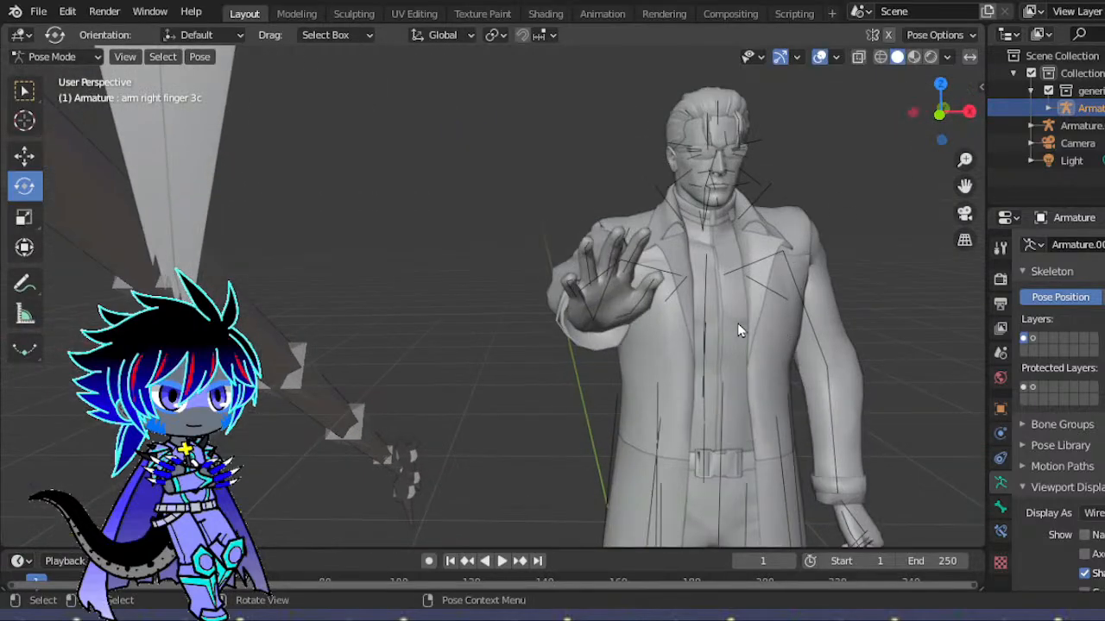
- Undo a trial rotation of the left thumb tip bone "arm left finger 1d", and move the bone inward against the curled fingers
scroll(737, 322, "down", 5)
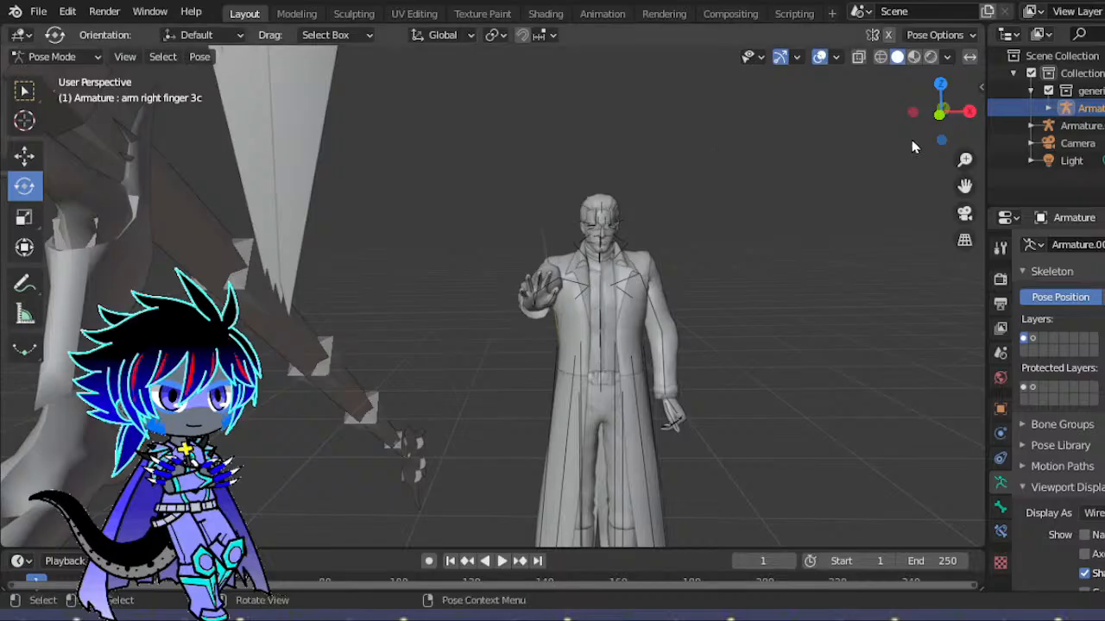
left_click_drag(962, 187, 554, 250)
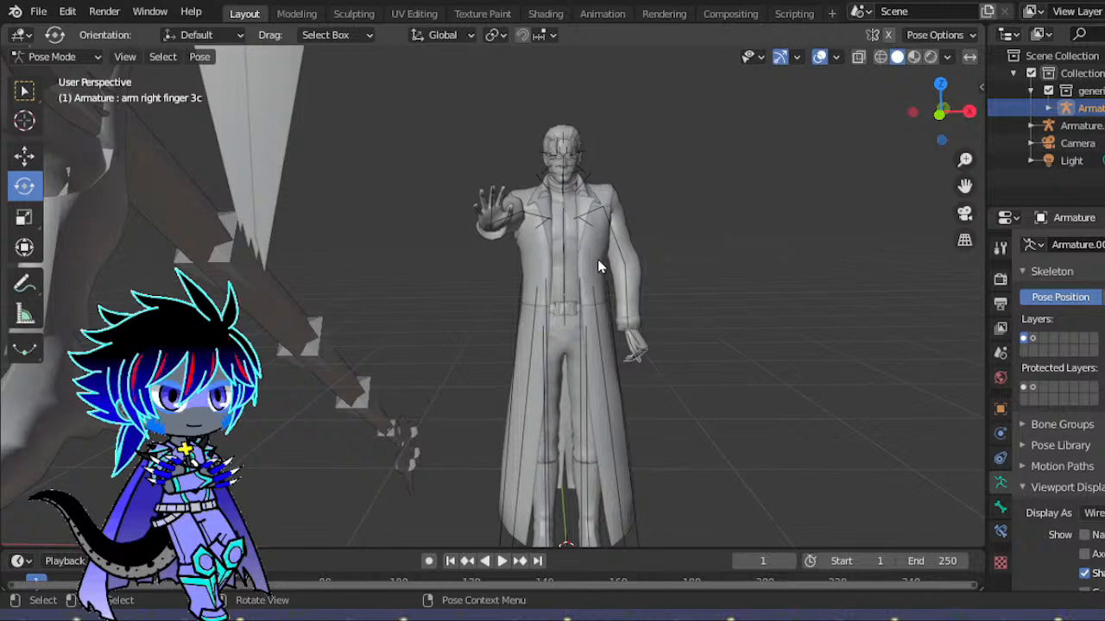
scroll(617, 285, "up", 4)
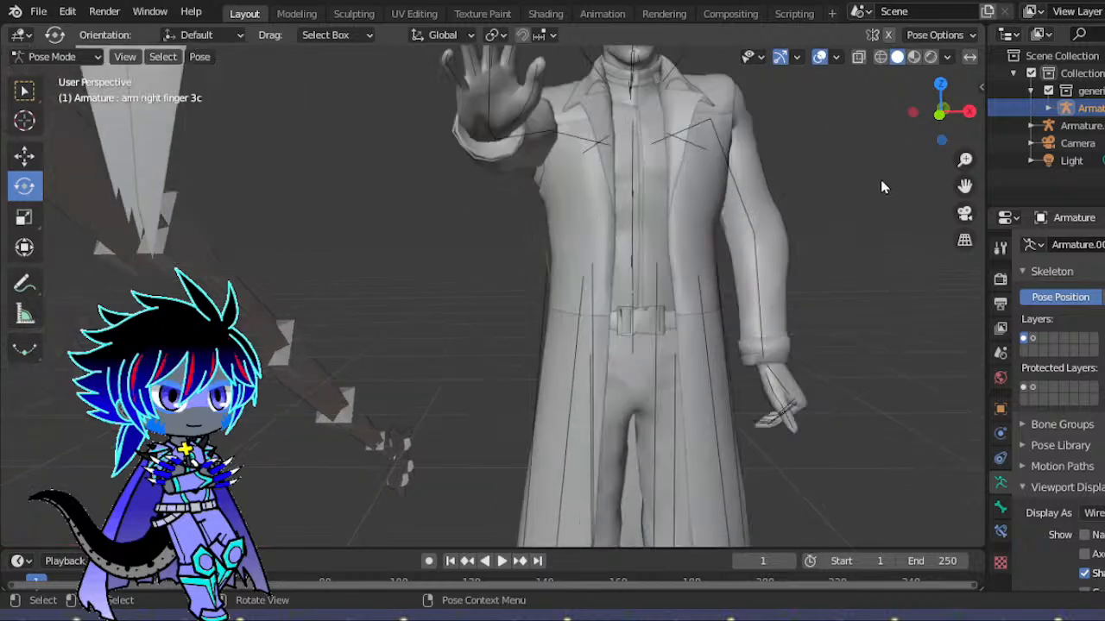
left_click_drag(965, 186, 849, 62)
scroll(663, 285, "up", 2)
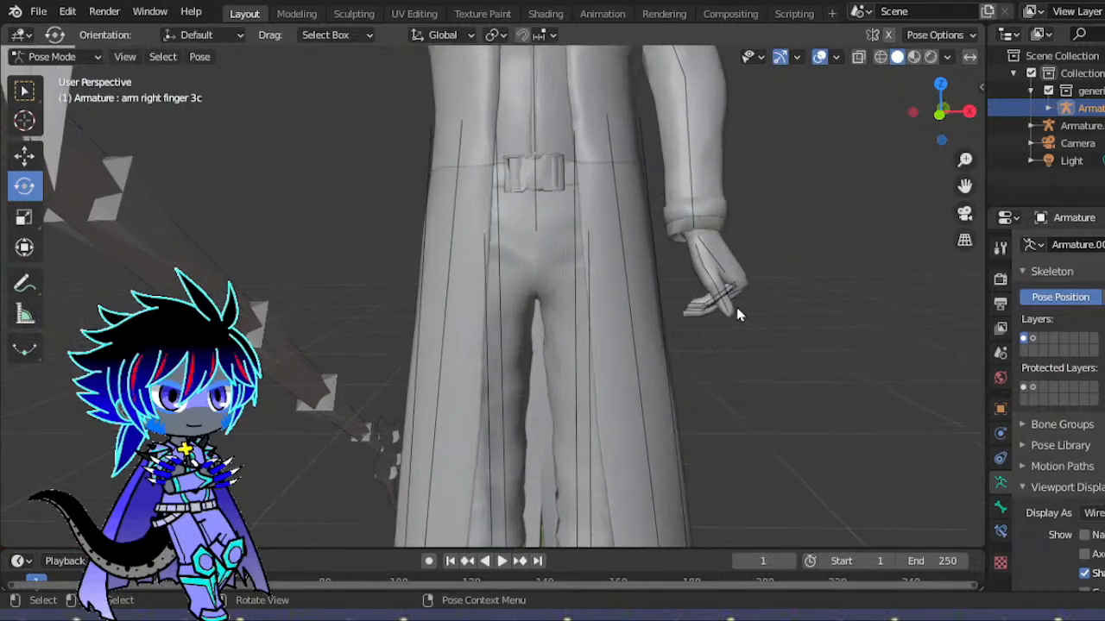
left_click_drag(964, 187, 825, 190)
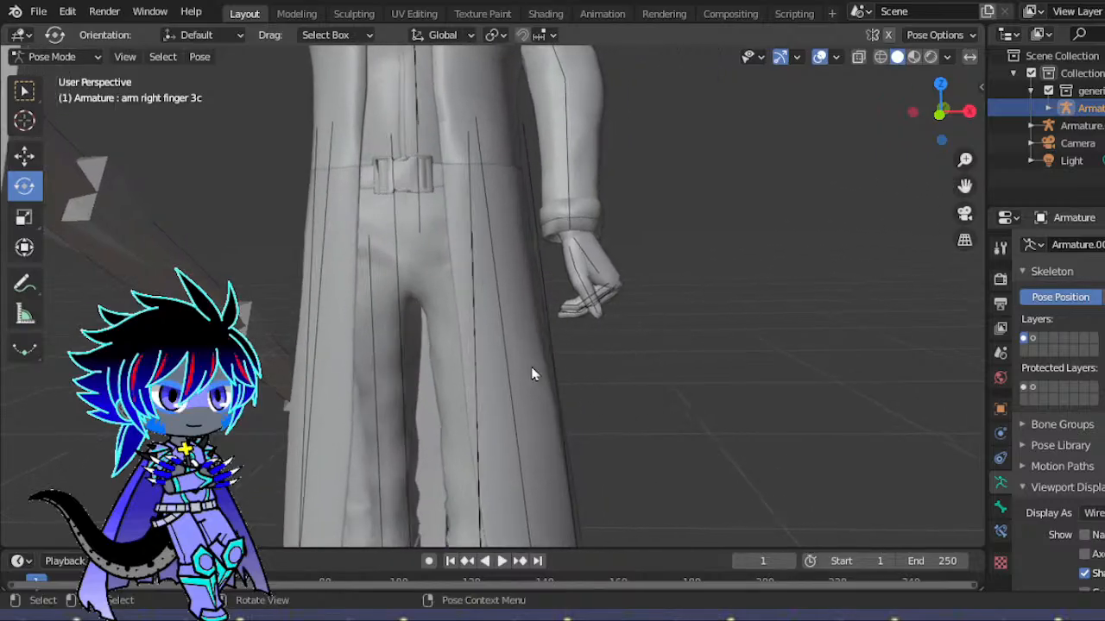
scroll(618, 354, "up", 3)
left_click(658, 311)
left_click_drag(572, 265, 567, 295)
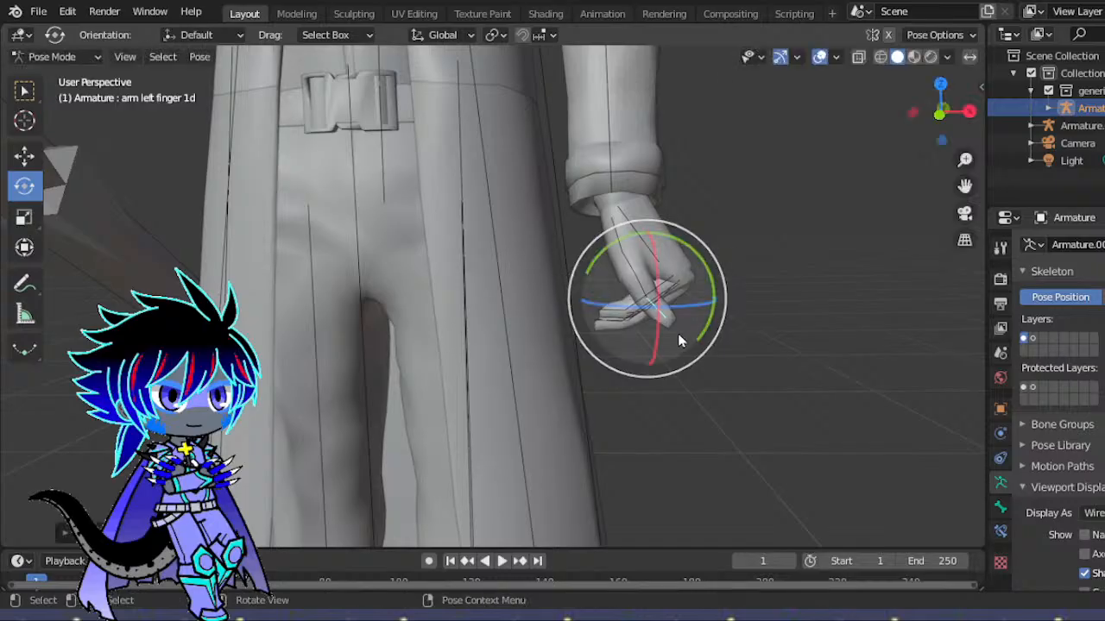
left_click(81, 13)
key("g")
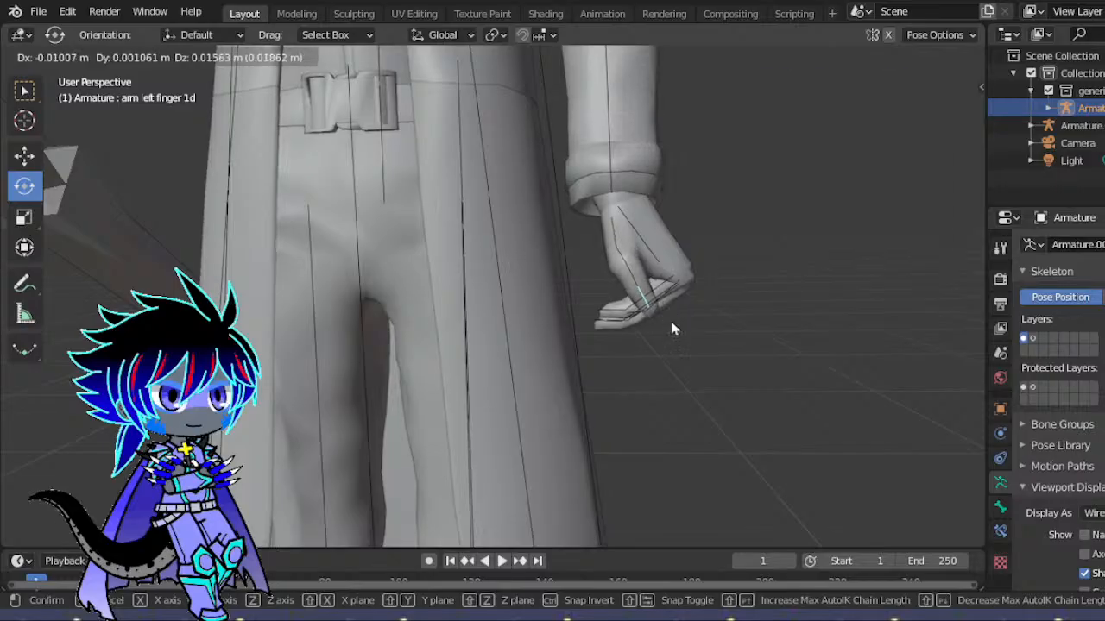
left_click(672, 321)
- Rotate the "arm left wrist" bone to adjust the lowered left hand
mouse_move(939, 105)
left_mouse_down()
mouse_move(876, 109)
mouse_move(944, 116)
left_mouse_up()
scroll(699, 198, "down", 5)
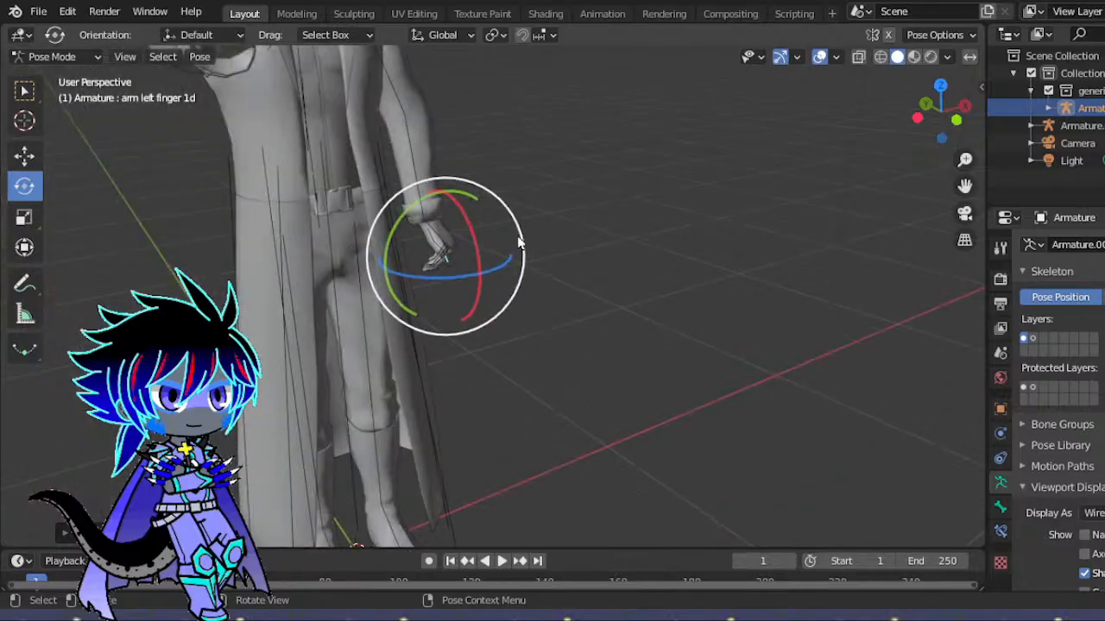
left_click(439, 233)
left_click_drag(499, 198, 504, 222)
scroll(533, 224, "down", 6)
left_click_drag(923, 120, 837, 97)
- Rotate the "hair strand left 1" bone to sweep the loose strand back off the figure's forehead
scroll(750, 250, "up", 5)
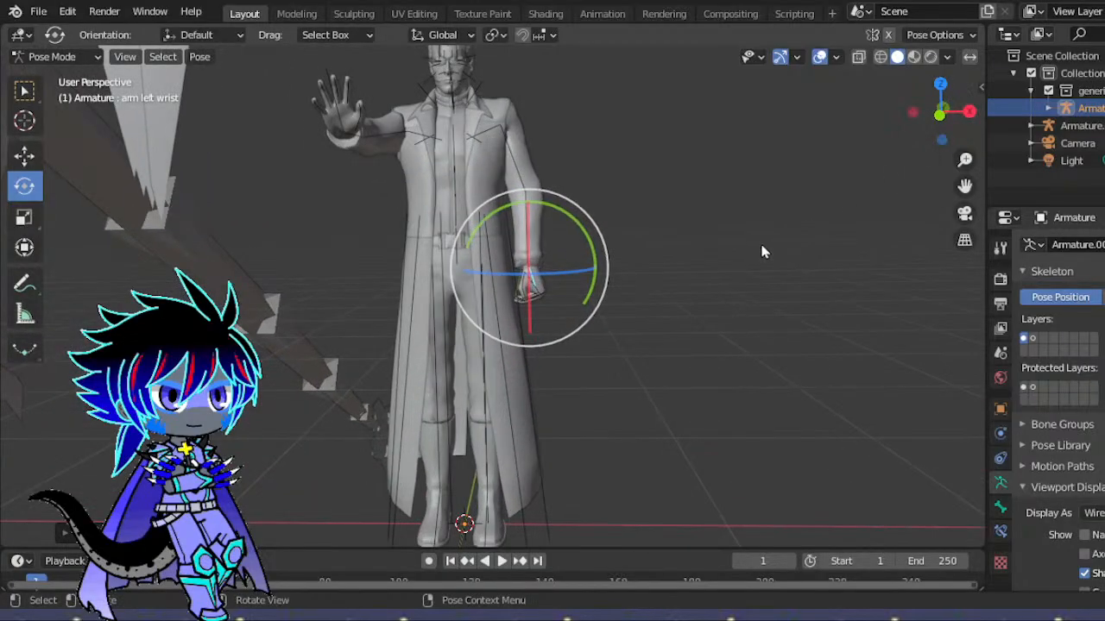
left_click_drag(966, 186, 980, 397)
scroll(830, 187, "up", 3)
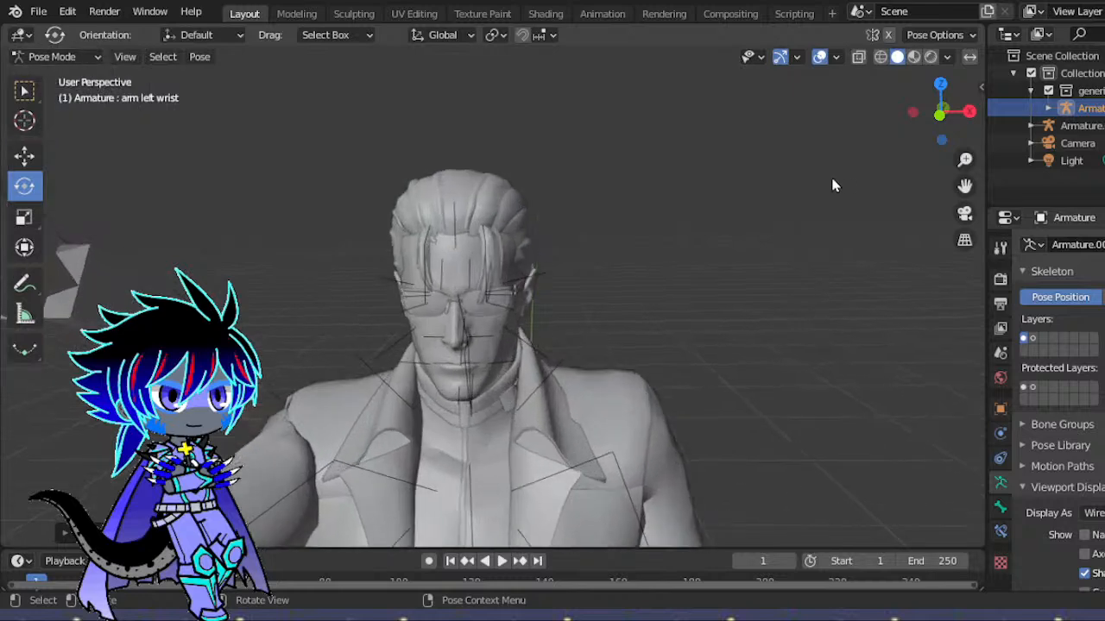
left_click_drag(949, 112, 823, 236)
left_click(965, 157)
left_click_drag(728, 234, 785, 226)
key("r")
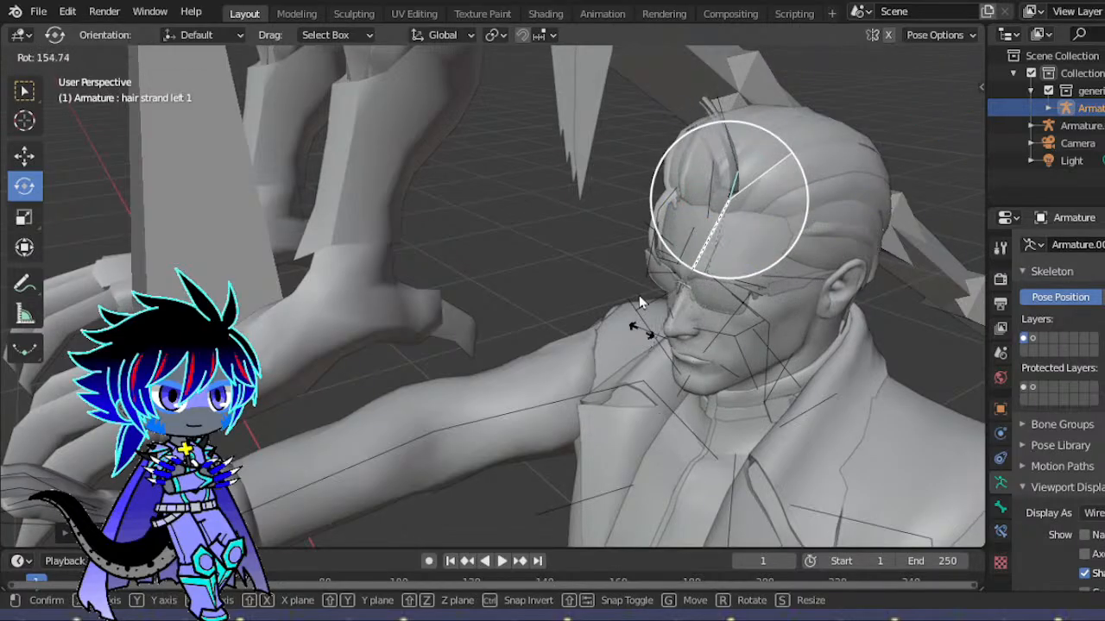
left_click_drag(640, 326, 640, 325)
left_click_drag(657, 171, 740, 76)
- Rotate the "hair strand right 1" bone back against the head, adjusting it from the side and the front
left_click_drag(727, 231, 665, 216)
left_click(749, 148)
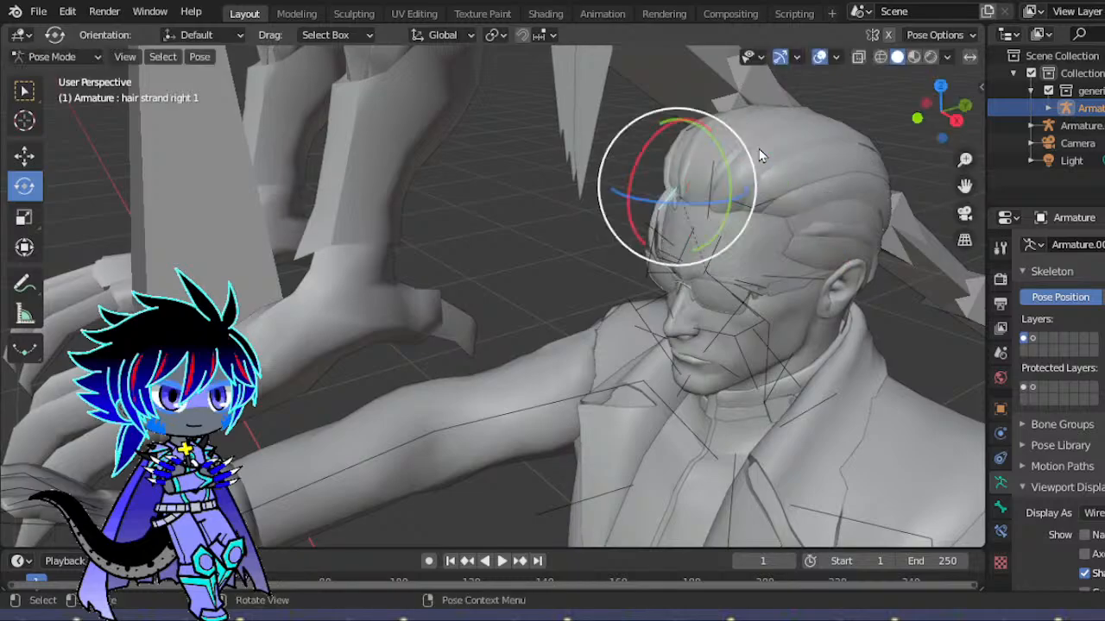
left_click_drag(744, 147, 746, 289)
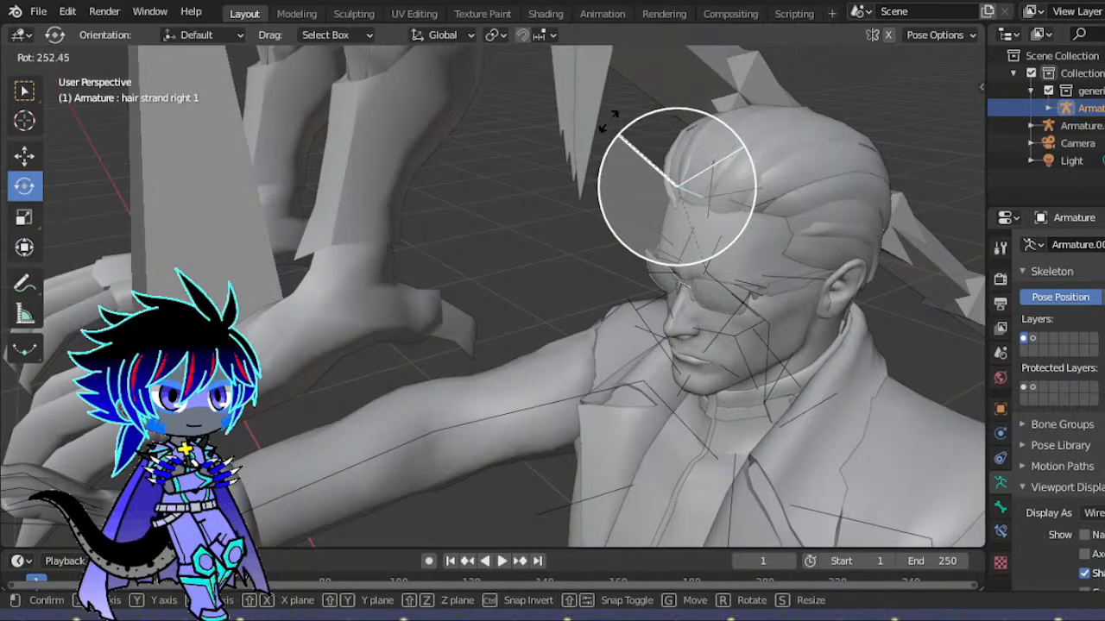
left_click_drag(610, 122, 623, 130)
left_click_drag(914, 113, 980, 119)
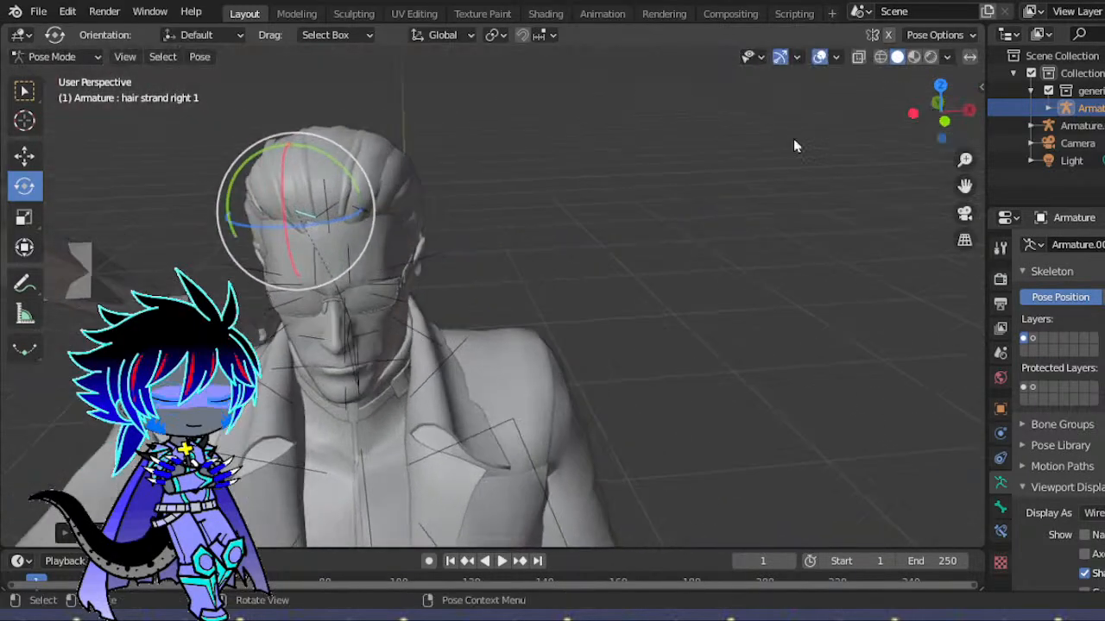
left_click_drag(362, 253, 370, 249)
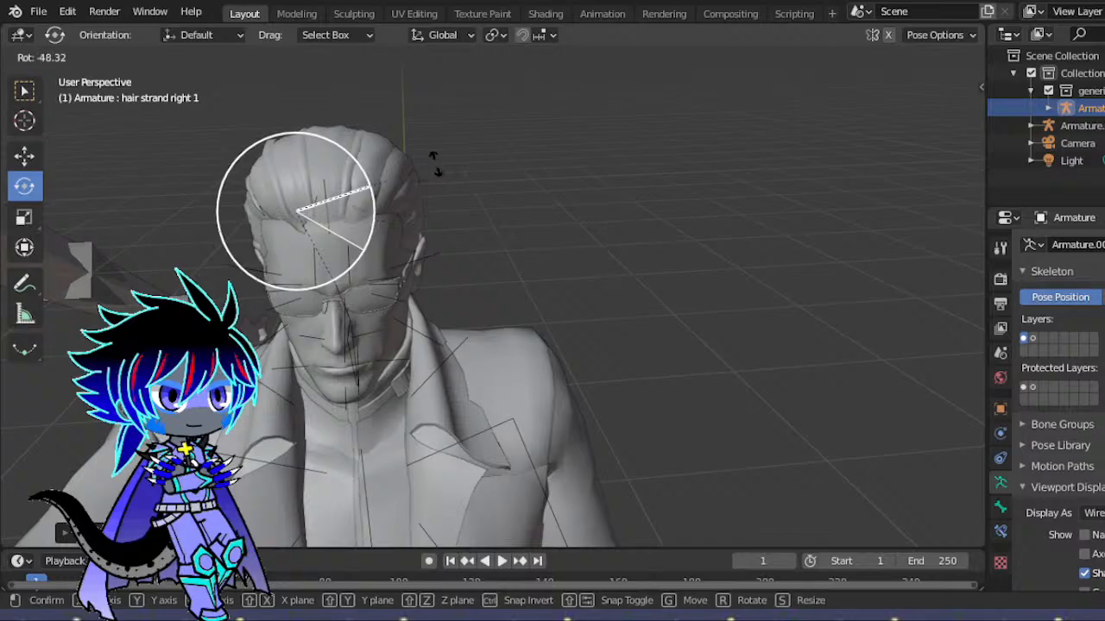
left_click_drag(429, 175, 586, 184)
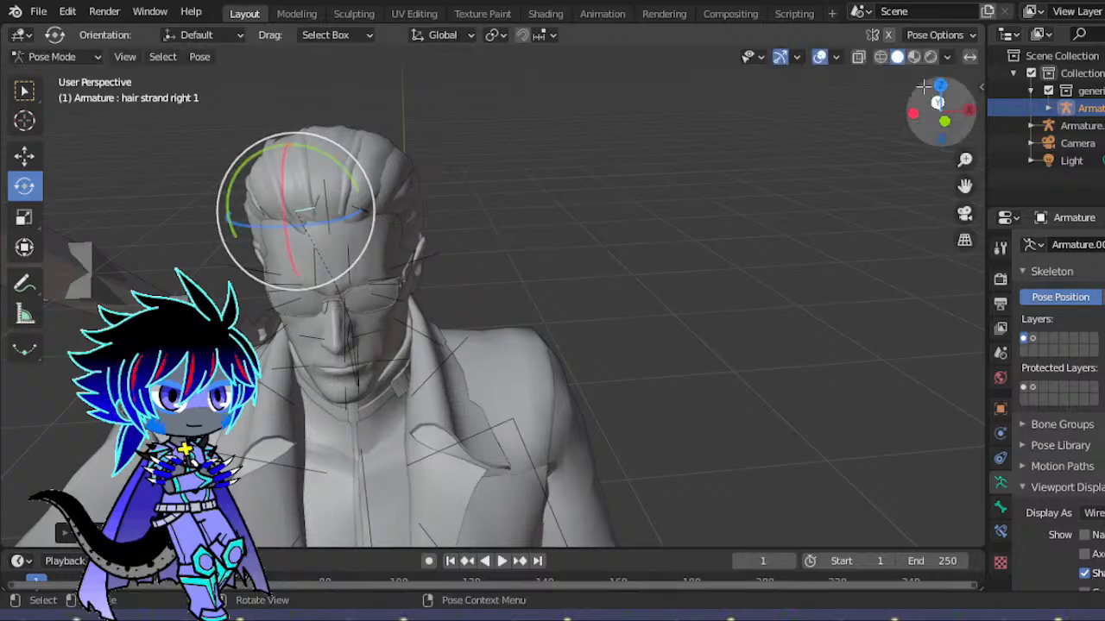
scroll(906, 101, "down", 5)
scroll(915, 105, "up", 2)
scroll(937, 108, "down", 4)
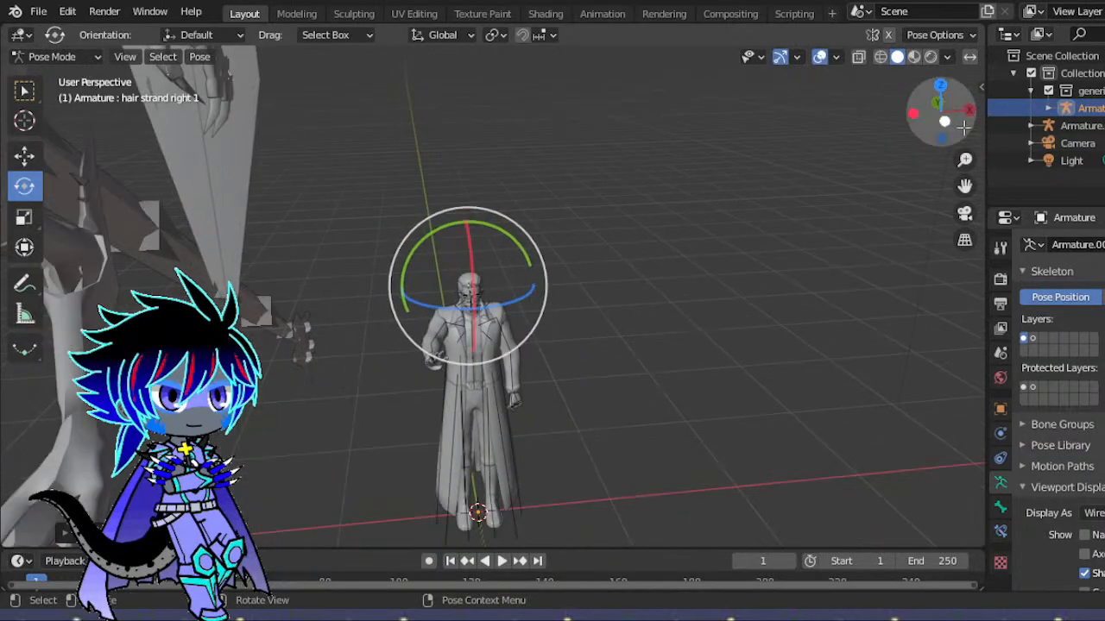
- Select the two upper coat bones beside the figure's lowered left hand and rotate them to swing the front flap outward
left_click_drag(967, 183, 989, 4)
scroll(776, 328, "down", 9)
scroll(787, 305, "up", 12)
left_click_drag(917, 115, 958, 114)
middle_click_drag(794, 263, 691, 250)
scroll(690, 251, "up", 10)
left_click_drag(946, 109, 1097, 99)
left_click_drag(963, 184, 810, 258)
mouse_move(930, 123)
left_mouse_down()
mouse_move(1027, 129)
mouse_move(1077, 149)
mouse_move(936, 168)
mouse_move(859, 149)
mouse_move(1022, 151)
mouse_move(1060, 164)
mouse_move(1102, 156)
mouse_move(1042, 160)
mouse_move(924, 128)
left_mouse_up()
left_click_drag(964, 187, 898, 287)
left_click_drag(942, 120, 924, 104)
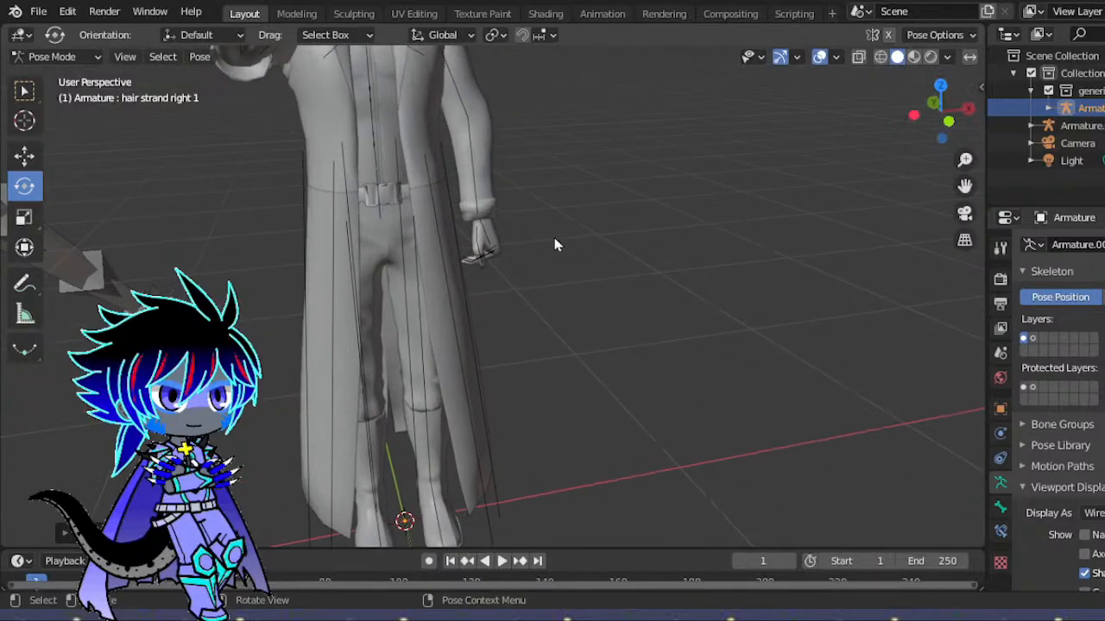
left_click_drag(449, 183, 454, 177)
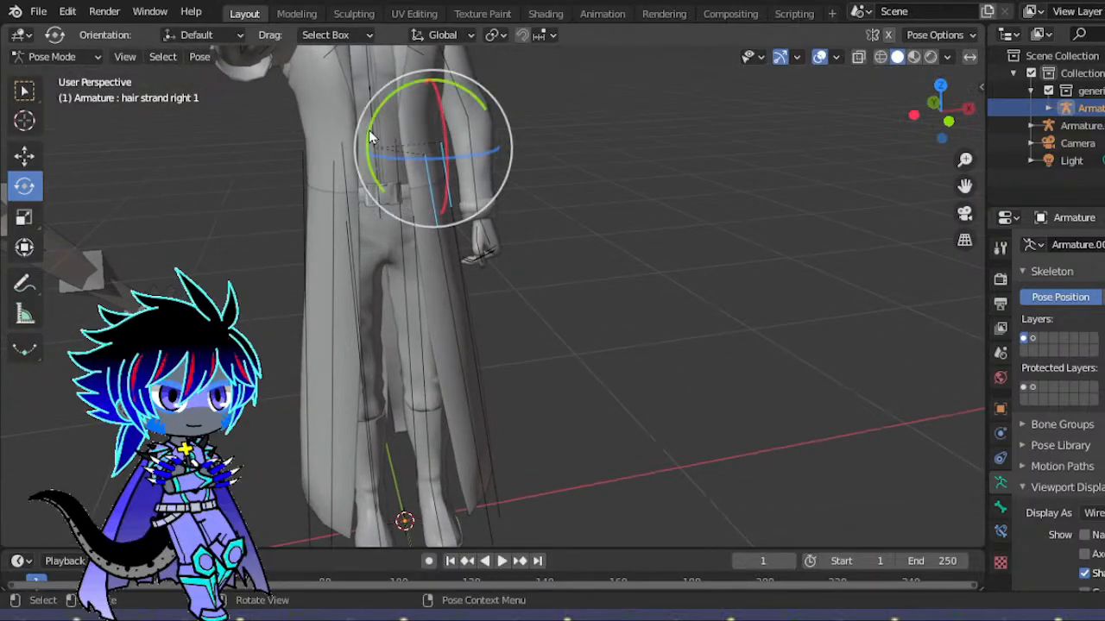
left_click_drag(360, 137, 355, 173)
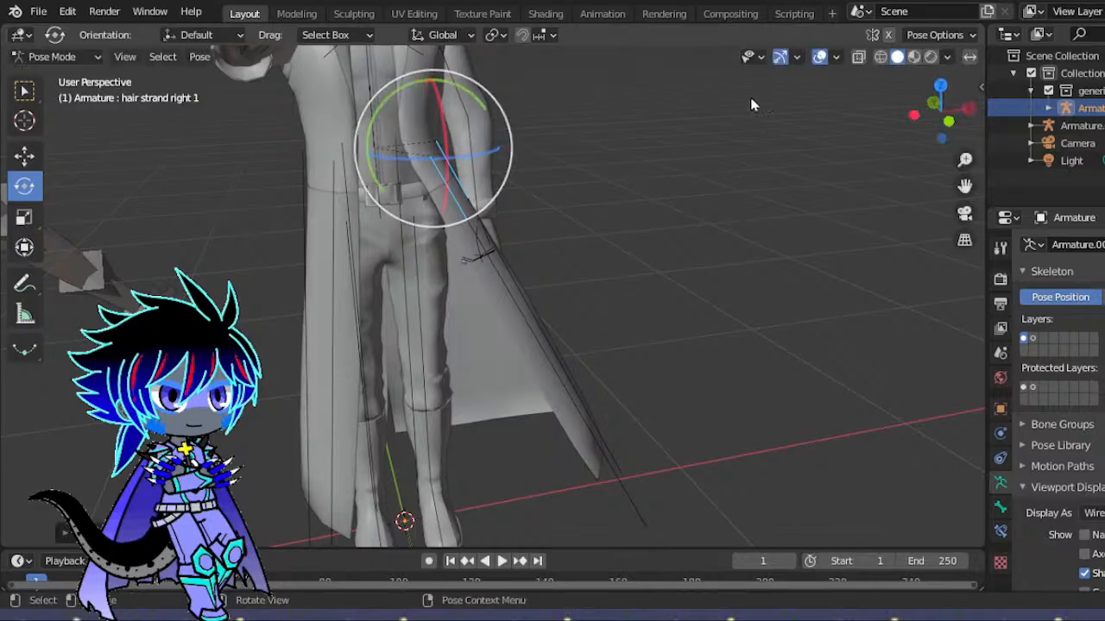
- Refine the rotation of the two upper left coat bones from the side and the front, easing the flap inward
left_click_drag(939, 136, 863, 148)
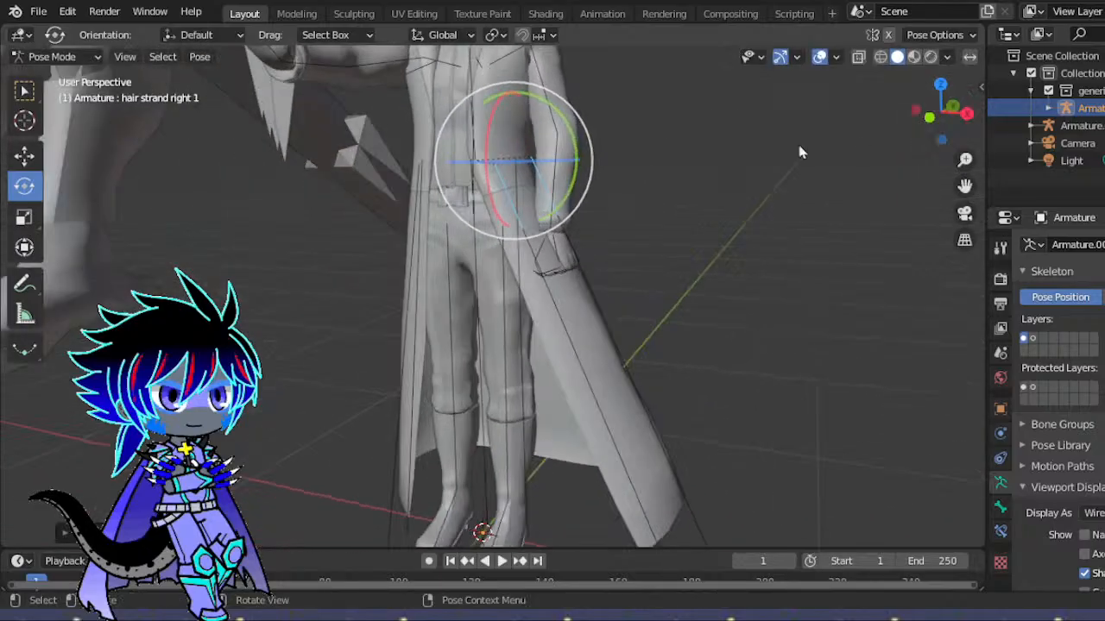
left_click_drag(532, 189, 591, 144)
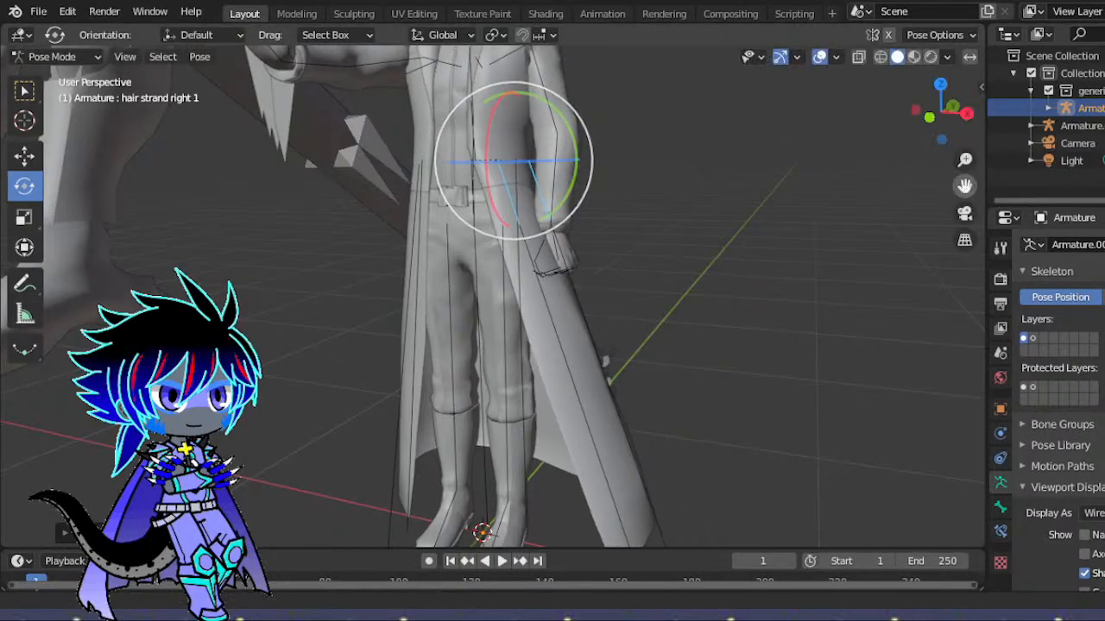
left_click_drag(967, 186, 1104, 240)
left_click_drag(942, 114, 989, 116)
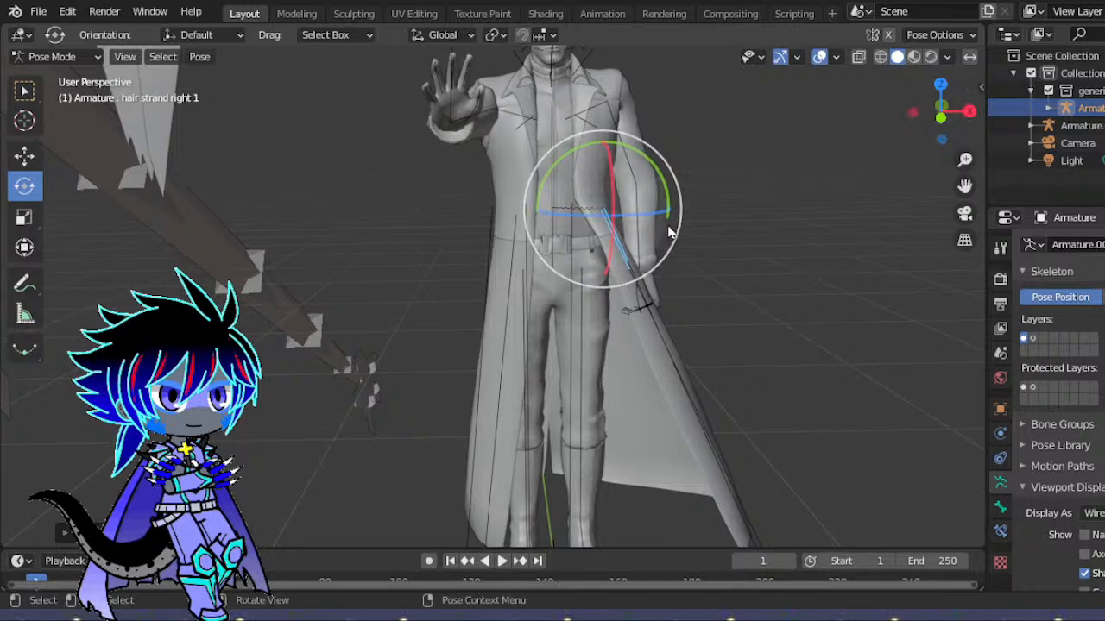
left_click_drag(683, 200, 676, 250)
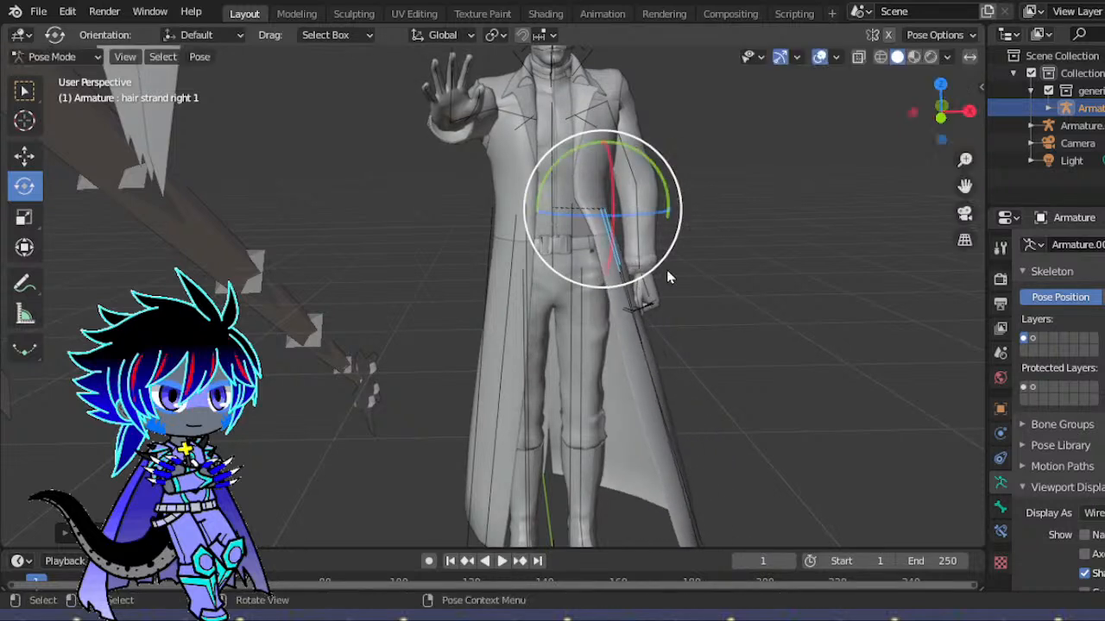
- Rotate the middle bones of the left coat flap about X and freely, so the flap flares away from the leg
left_click(643, 402)
key("r")
key("x")
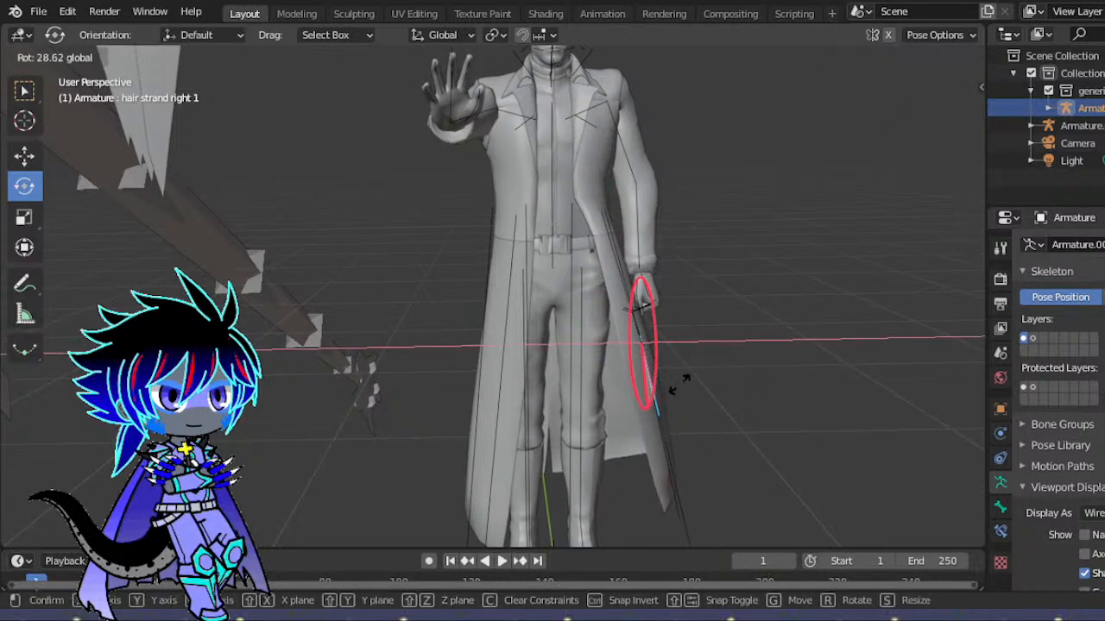
left_click(643, 392)
key("r")
key("r")
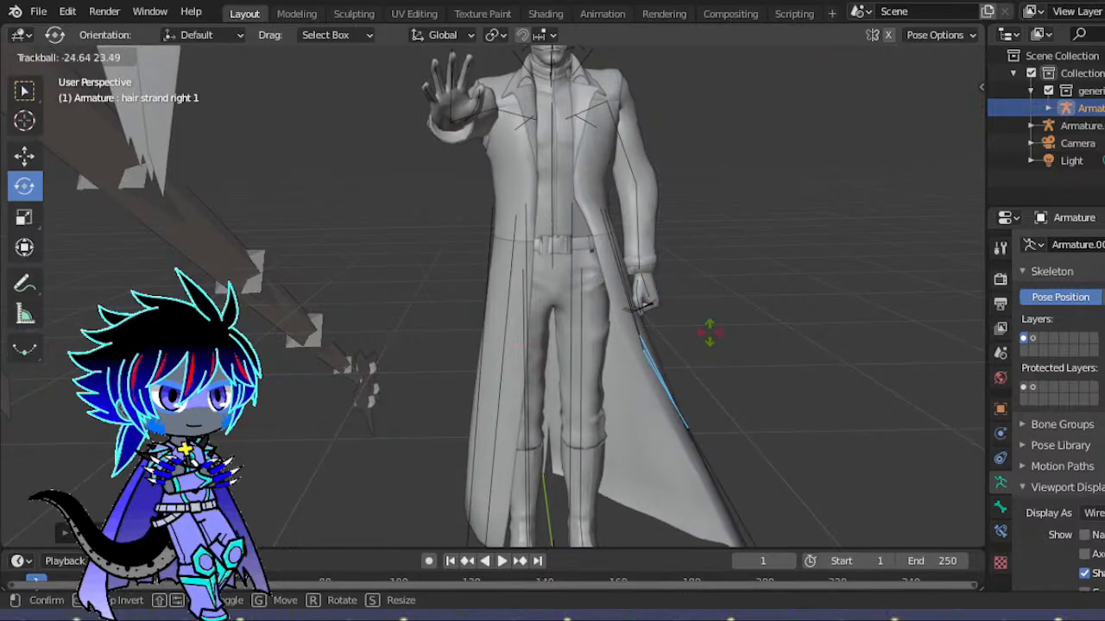
left_click(868, 194)
left_click_drag(962, 185, 932, 95)
key("r")
key("r")
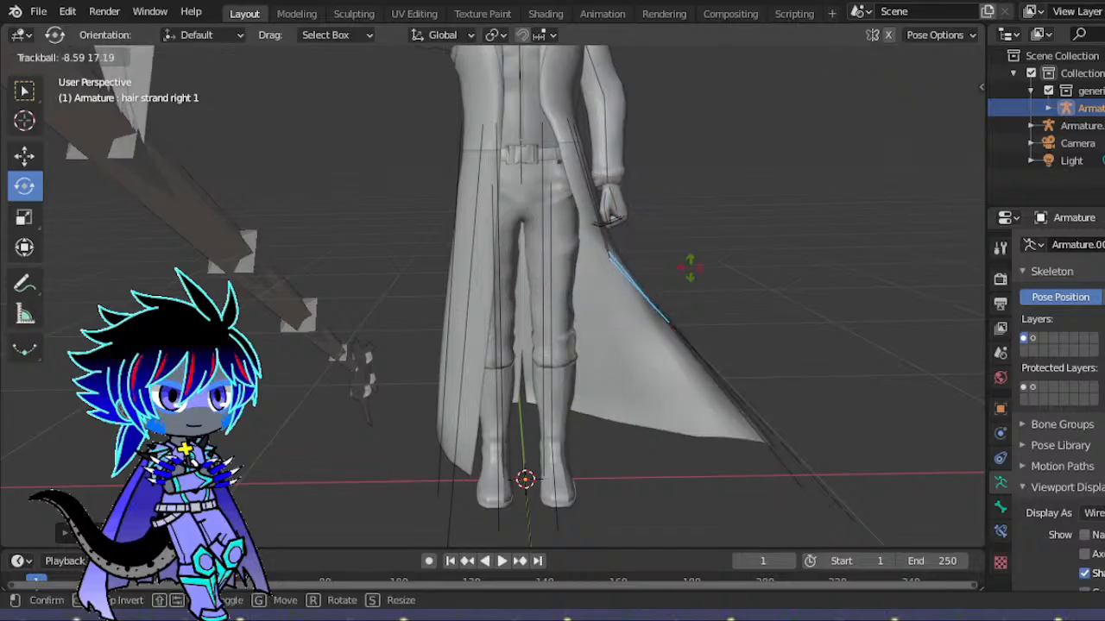
left_click(691, 544)
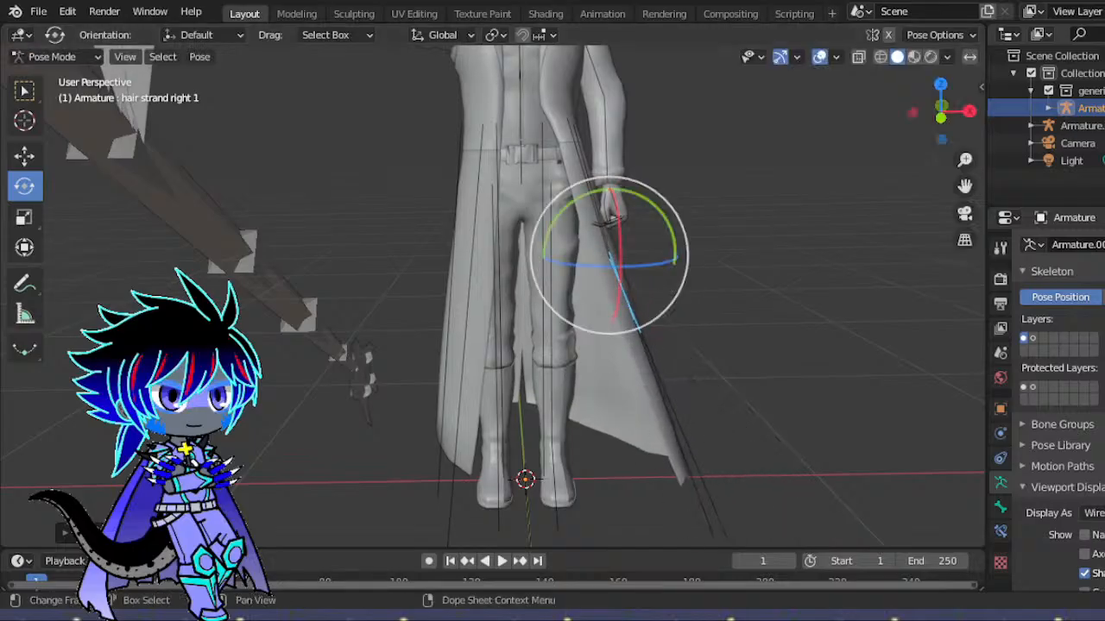
- Rotate the lower bones of the left coat flap, including "coat 02", to bend the flap near its hem
left_click_drag(964, 185, 928, 133)
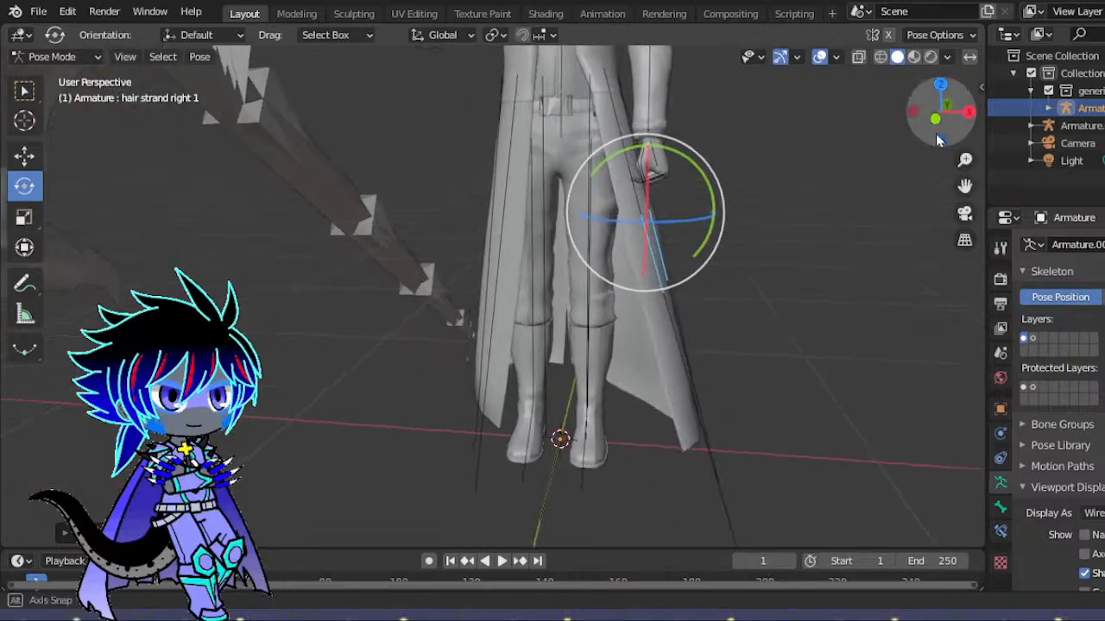
left_click_drag(666, 256, 611, 123)
left_click(610, 231)
left_click_drag(964, 186, 865, 128)
mouse_move(937, 119)
left_mouse_down()
mouse_move(749, 143)
mouse_move(962, 150)
mouse_move(813, 144)
mouse_move(950, 124)
left_mouse_up()
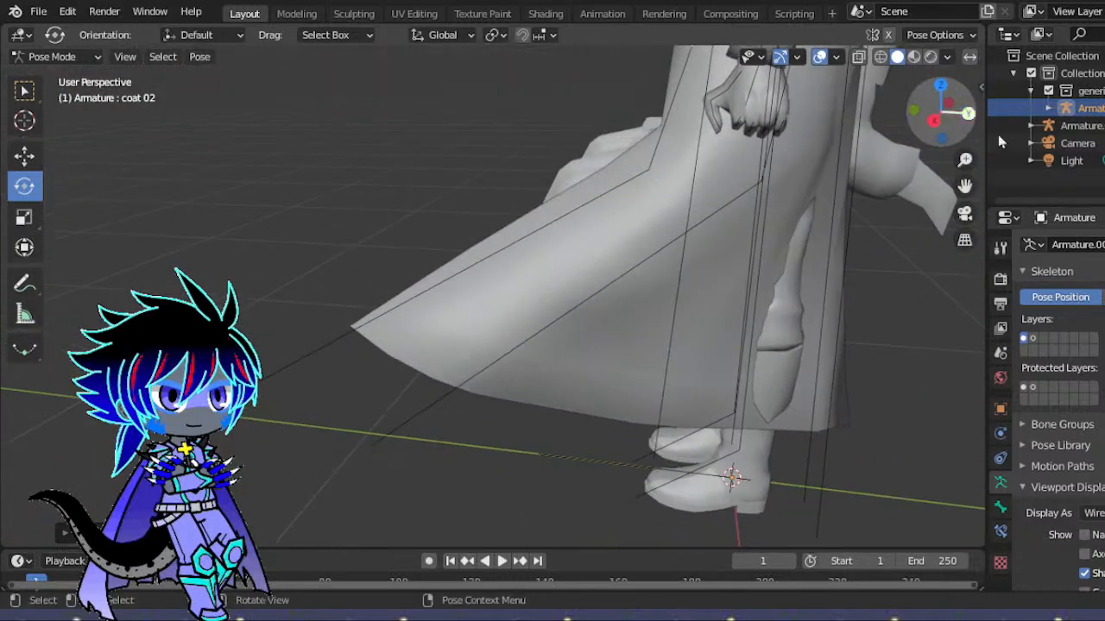
left_click_drag(571, 363, 573, 361)
left_click_drag(626, 272, 625, 266)
left_click_drag(580, 208, 563, 242)
left_click_drag(485, 501, 486, 499)
left_click_drag(492, 437, 506, 427)
left_click_drag(933, 119, 906, 119)
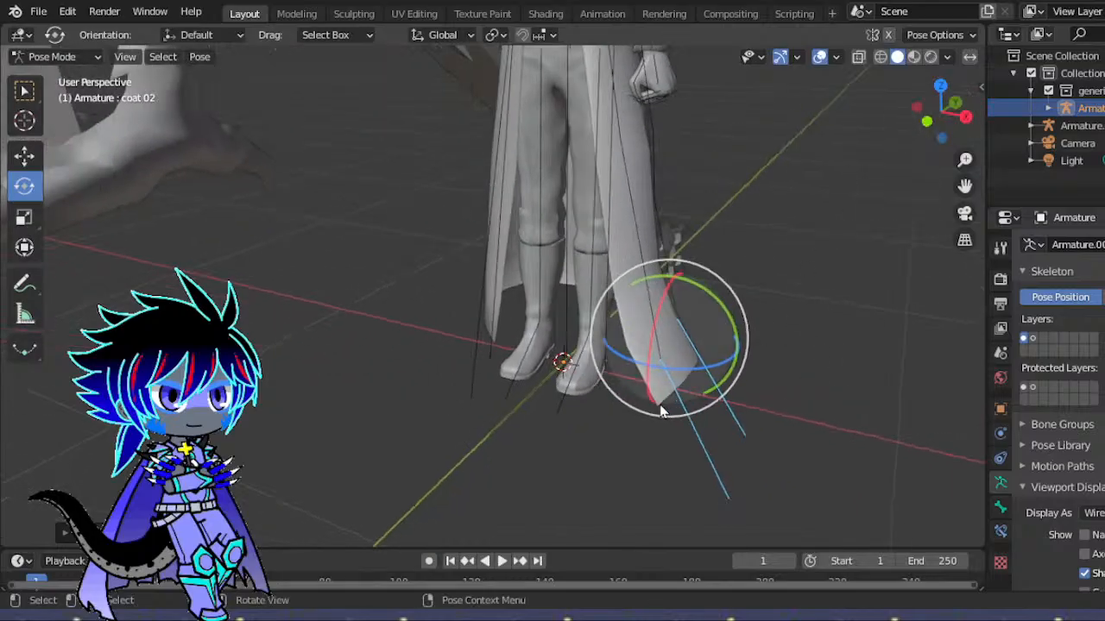
- Move the left flap's hem bones, including "coat 02", up and outward, and fine-tune their angle
key("g")
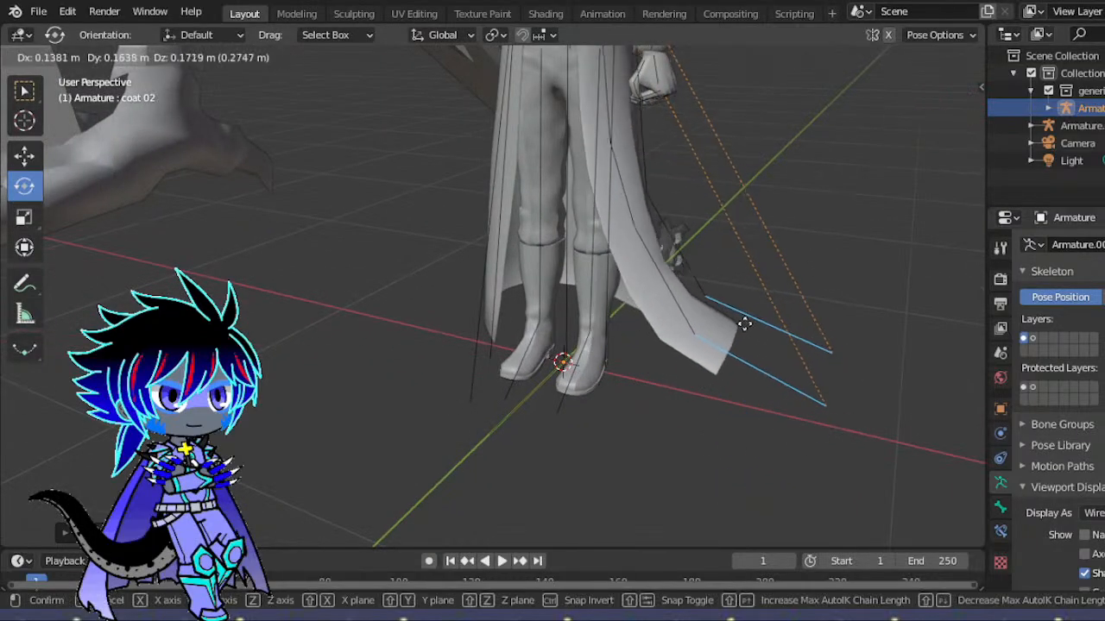
left_click(779, 273)
left_click_drag(780, 271, 795, 304)
left_click_drag(931, 121, 766, 181)
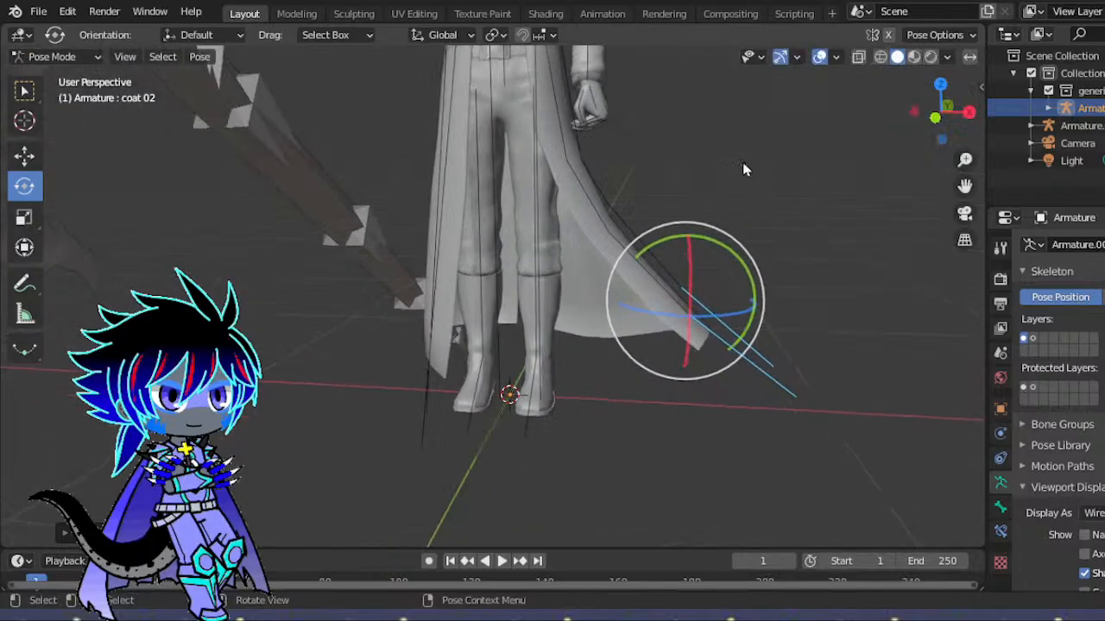
- Move the "coat 04" bone slightly outward and down to smooth the curve of the left coat flap
left_click(607, 217)
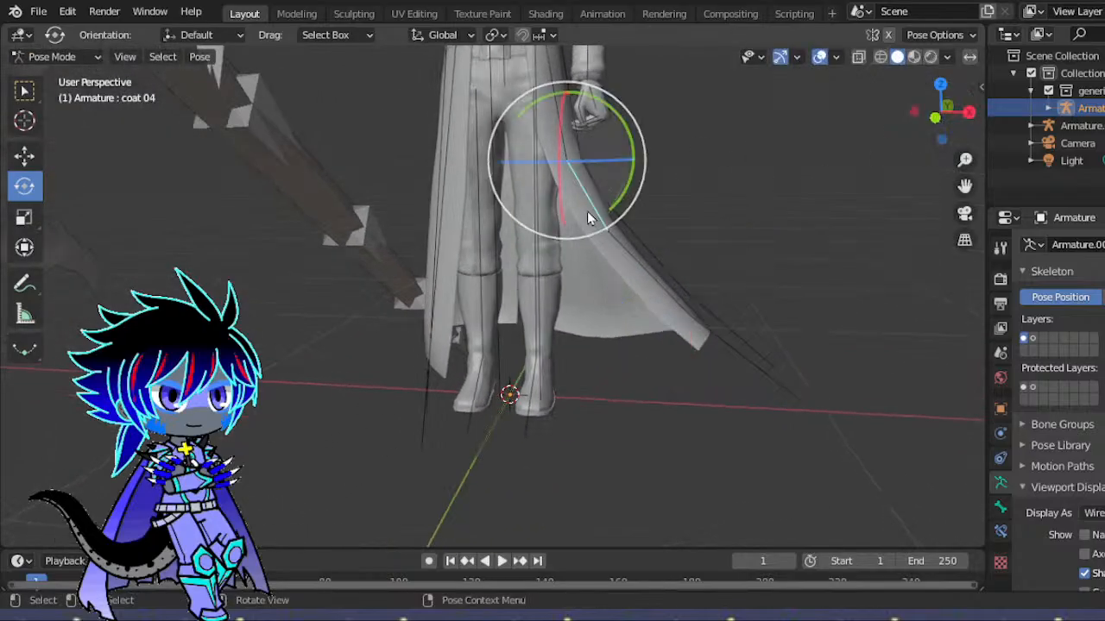
key("g")
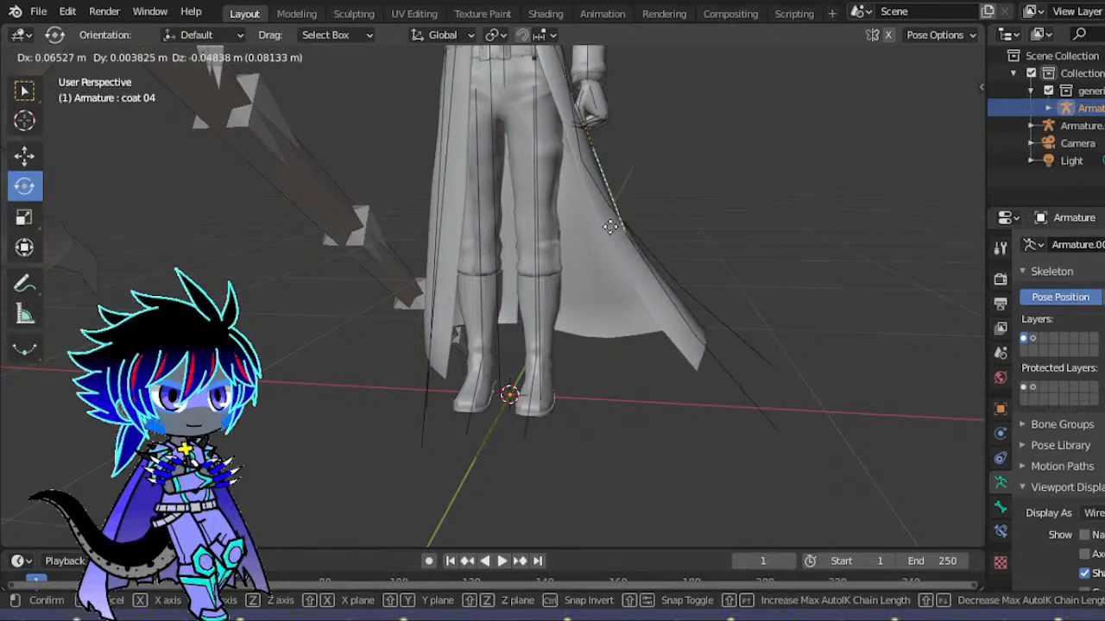
left_click(605, 226)
left_click_drag(962, 185, 1078, 276)
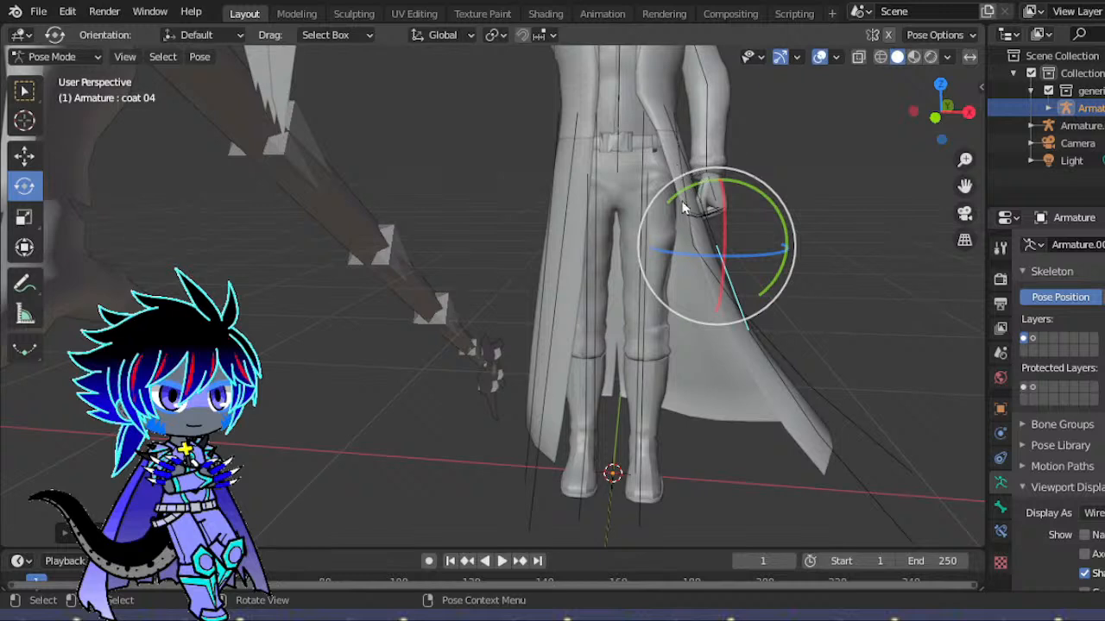
- Select the "coat 07" bone beside the belt and move it to adjust the top of the left flap
left_click(680, 167)
left_click_drag(653, 162, 611, 171)
key("g")
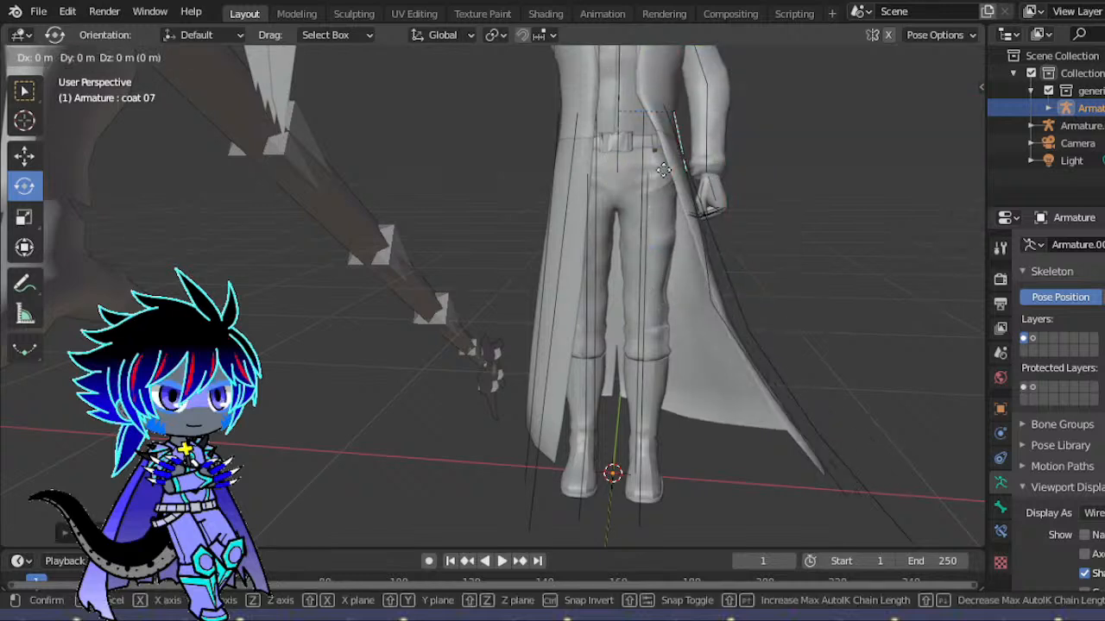
left_click(656, 169)
- Move the "coat 10" bone toward the back of the coat to reshape the flap from the side
left_click_drag(941, 112, 777, 99)
middle_click_drag(656, 216, 596, 259)
middle_click_drag(826, 231, 822, 213)
scroll(759, 315, "down", 3)
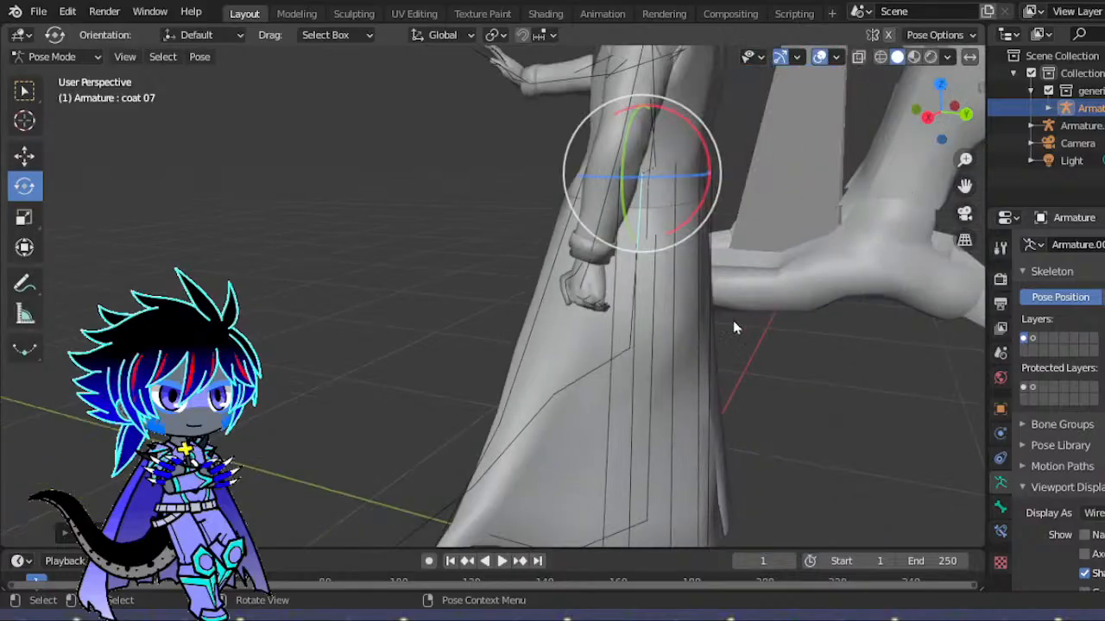
left_click(533, 426)
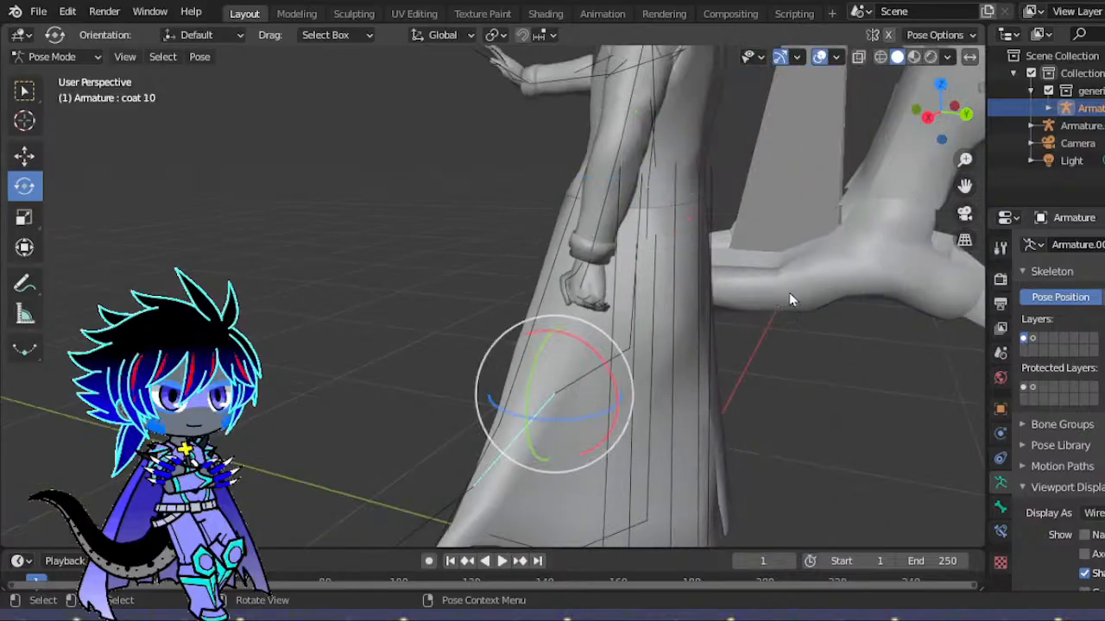
left_click_drag(947, 139, 988, 134)
scroll(703, 389, "down", 5)
scroll(688, 389, "up", 5)
key("g")
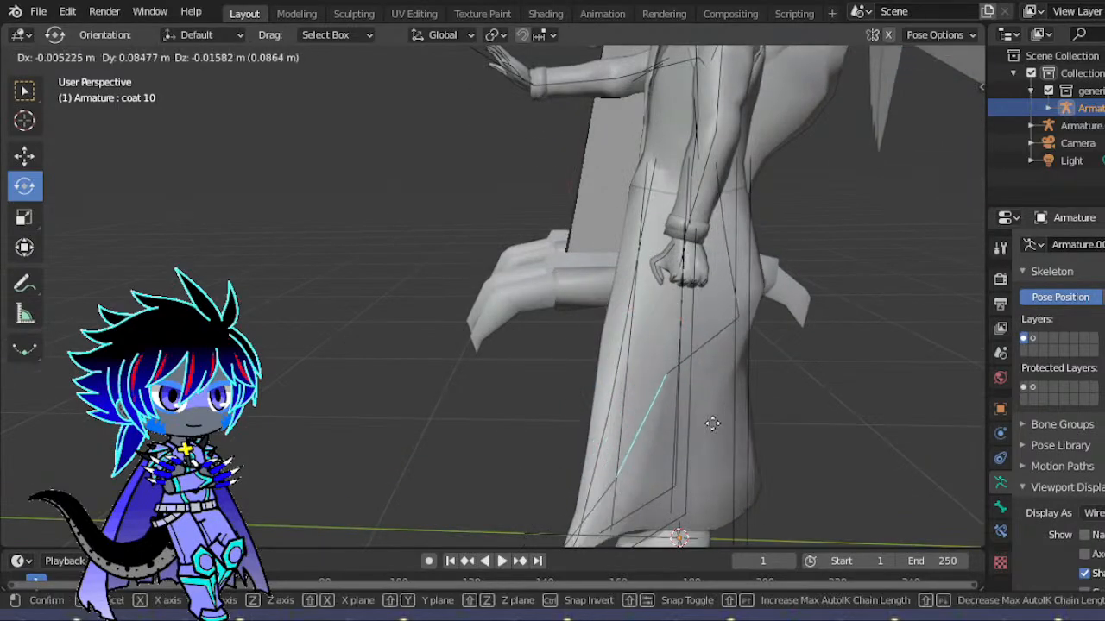
left_click(725, 422)
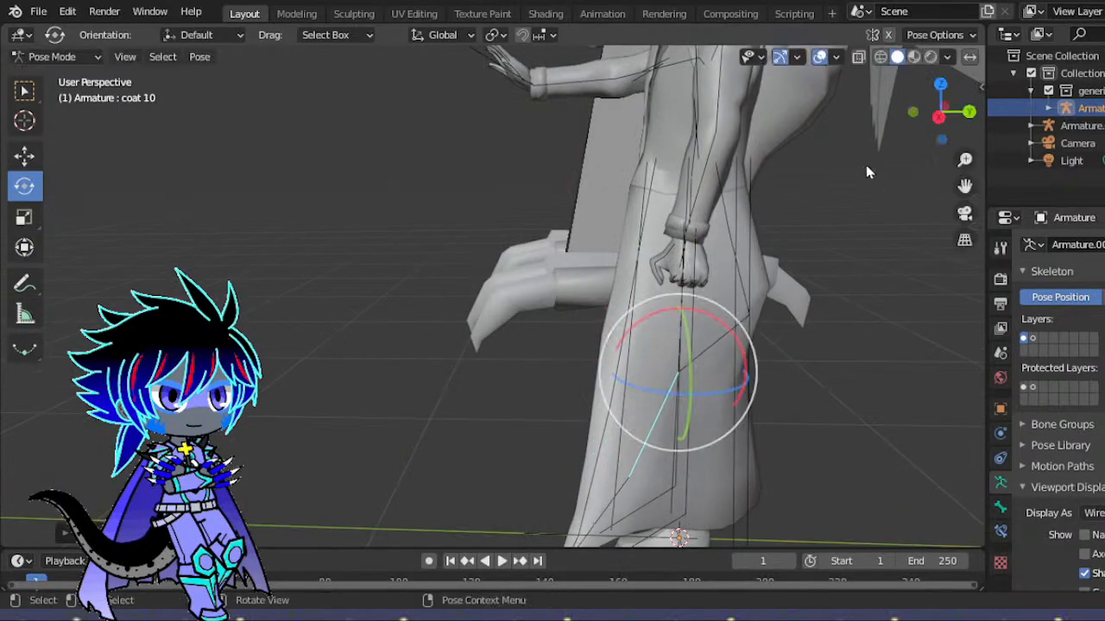
- Rotate the "coat 10" bone to adjust the outward flare of the left coat flap
left_click_drag(920, 125, 941, 231)
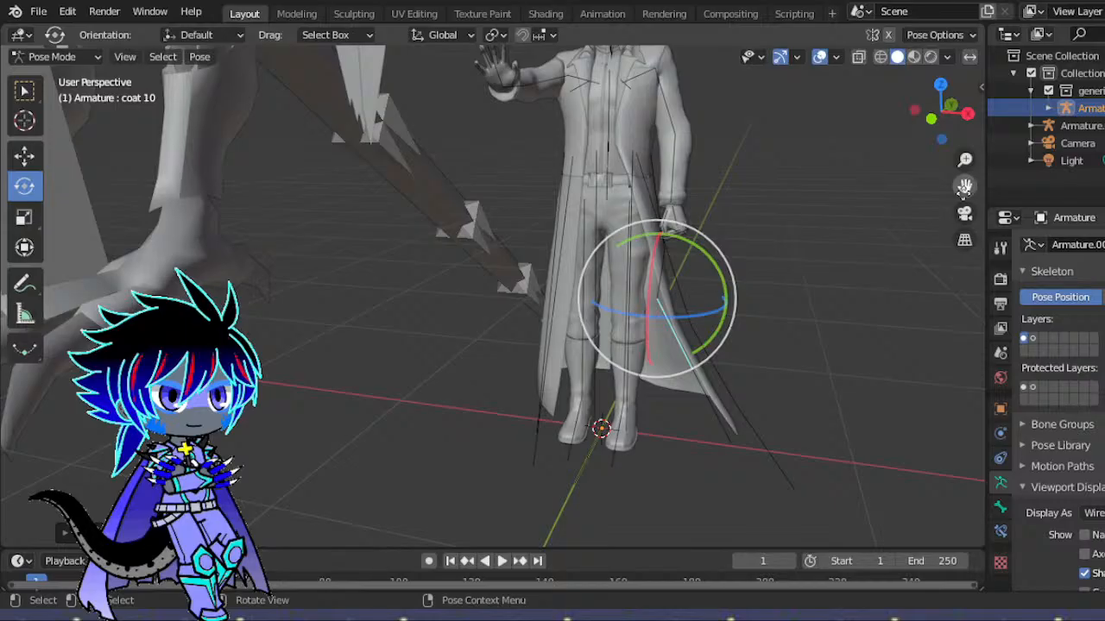
left_click_drag(963, 187, 892, 212)
left_click_drag(930, 113, 898, 145)
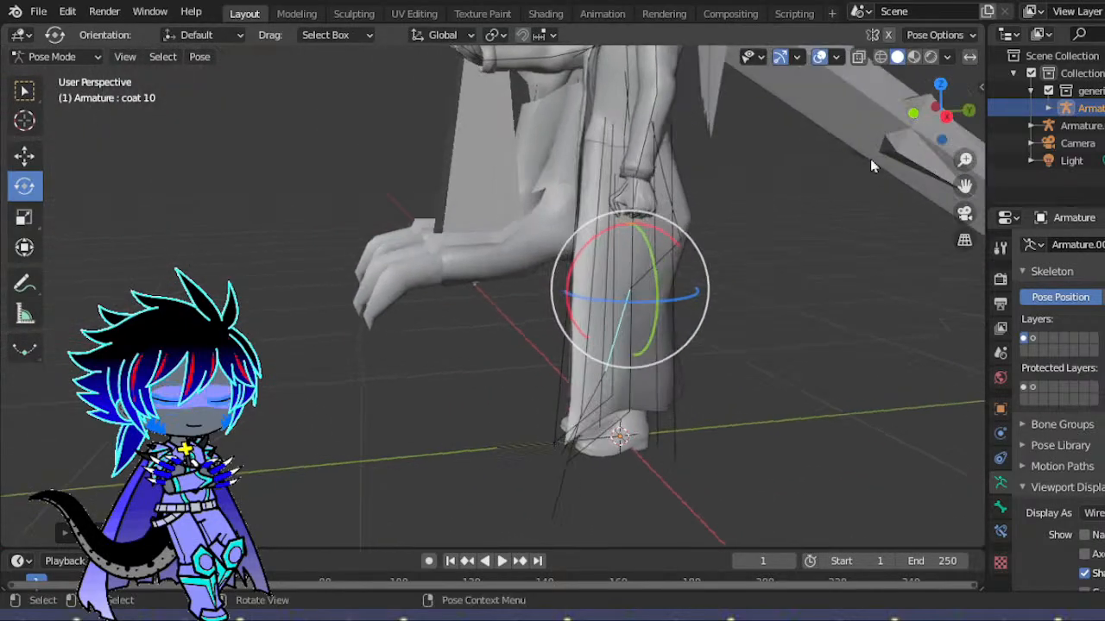
scroll(895, 144, "up", 4)
left_click_drag(935, 111, 744, 190)
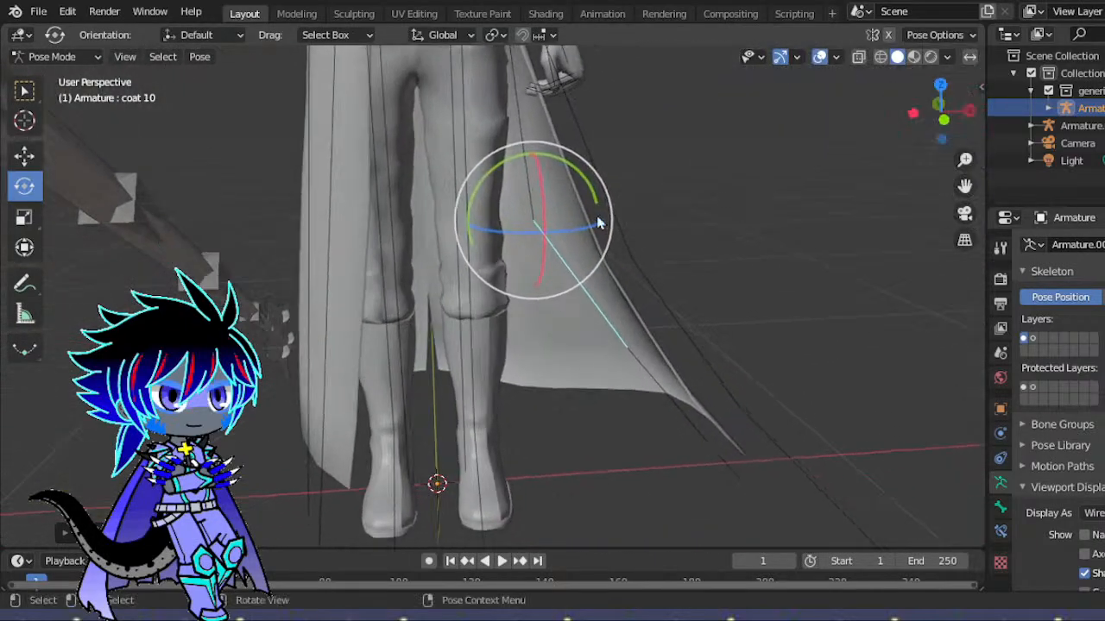
left_click_drag(458, 235, 580, 283)
- Select the "coat 05" bone in the left flap and move it to reshape the flap's outer edge
left_click(672, 296)
left_click_drag(670, 296, 600, 295)
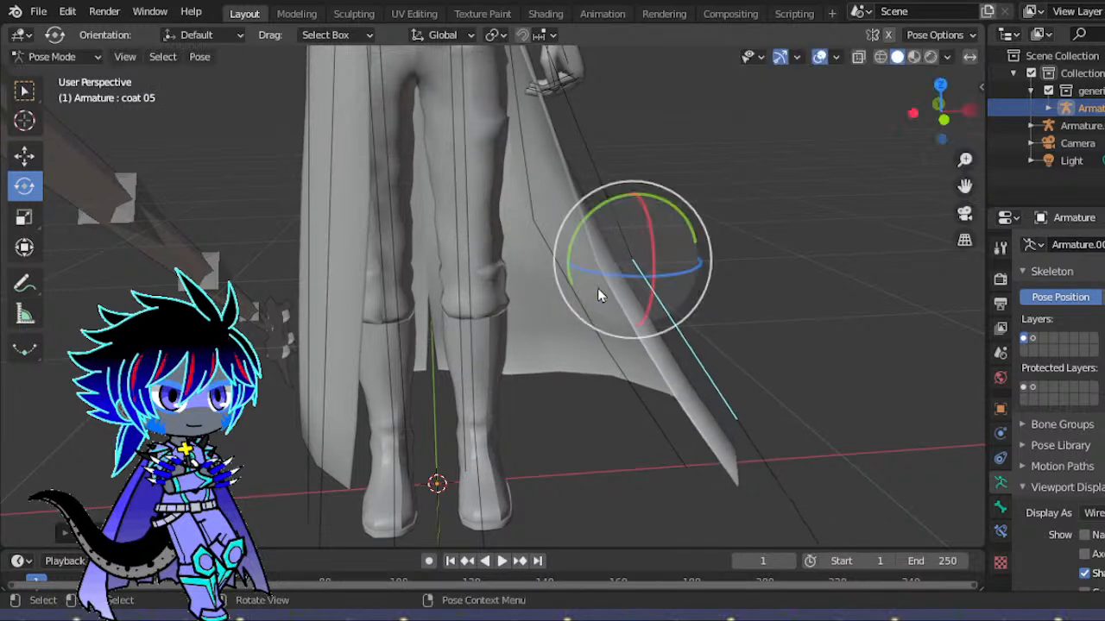
key("g")
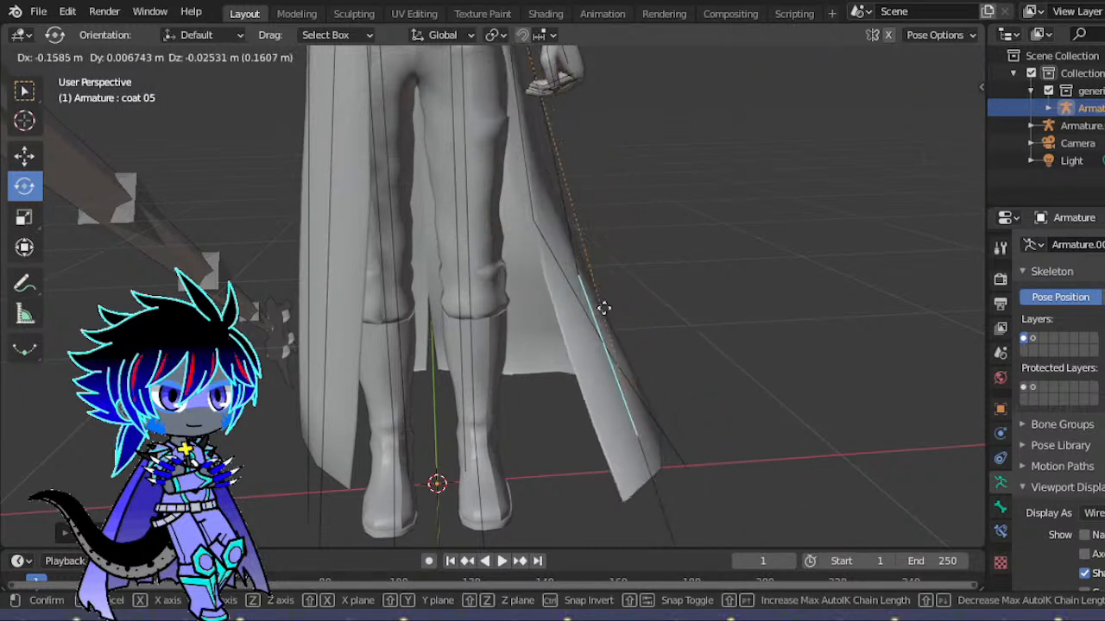
left_click(661, 301)
- Examine the flared coat from the side and back, selecting the "coat 04" and "coat 09" bones
left_click_drag(928, 116, 1036, 118)
scroll(844, 254, "down", 8)
scroll(844, 256, "up", 4)
left_click_drag(527, 286, 523, 320)
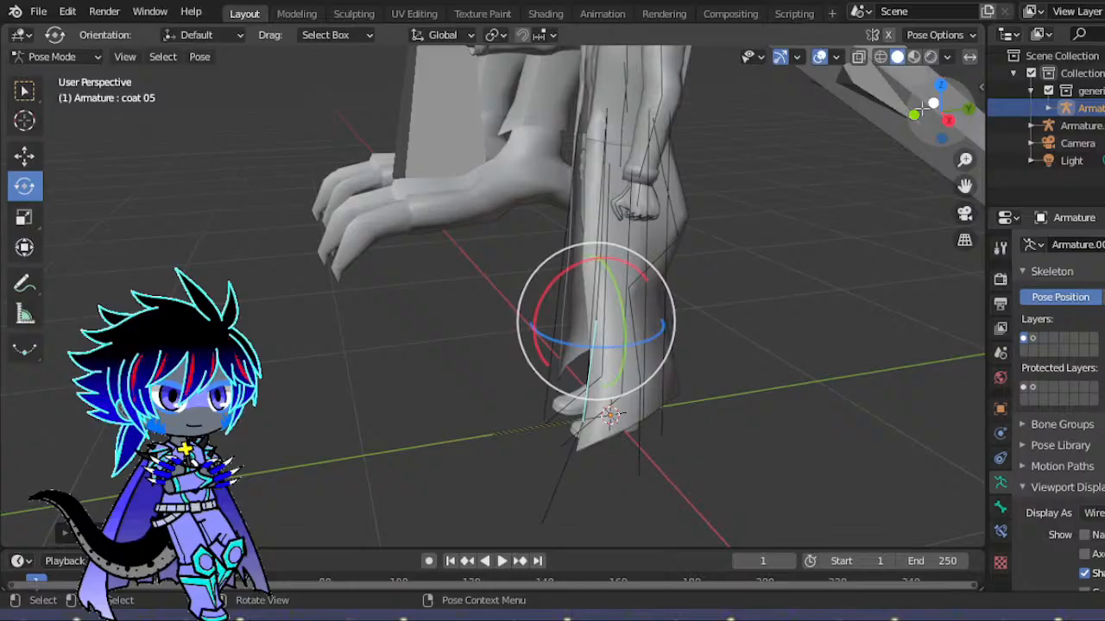
left_click_drag(876, 115, 782, 116)
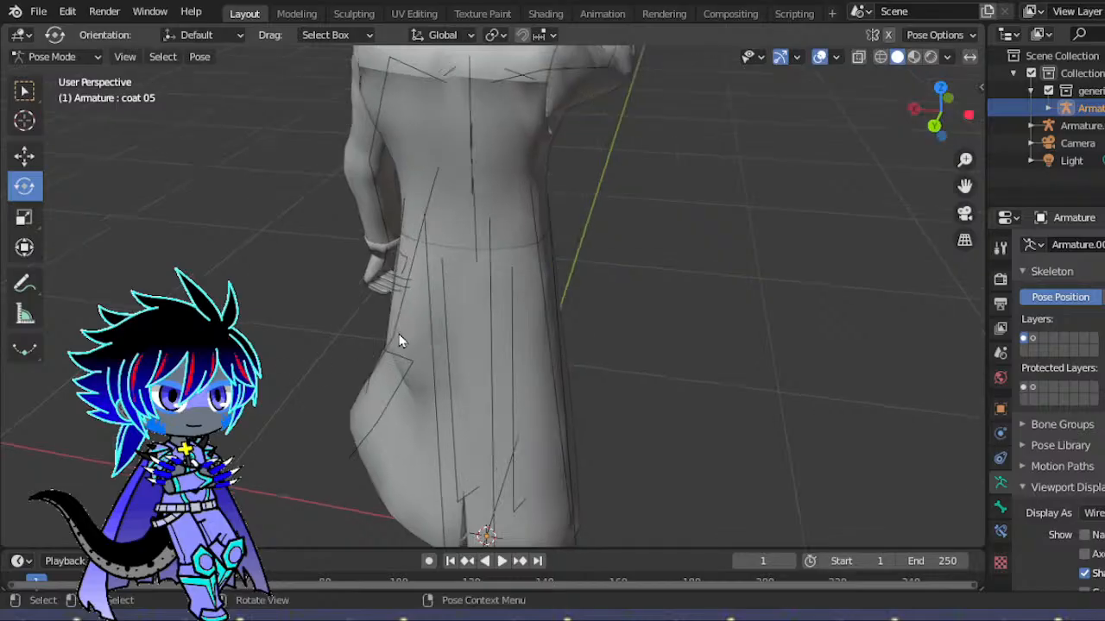
mouse_move(971, 156)
left_mouse_down()
mouse_move(950, 130)
mouse_move(956, 145)
left_mouse_up()
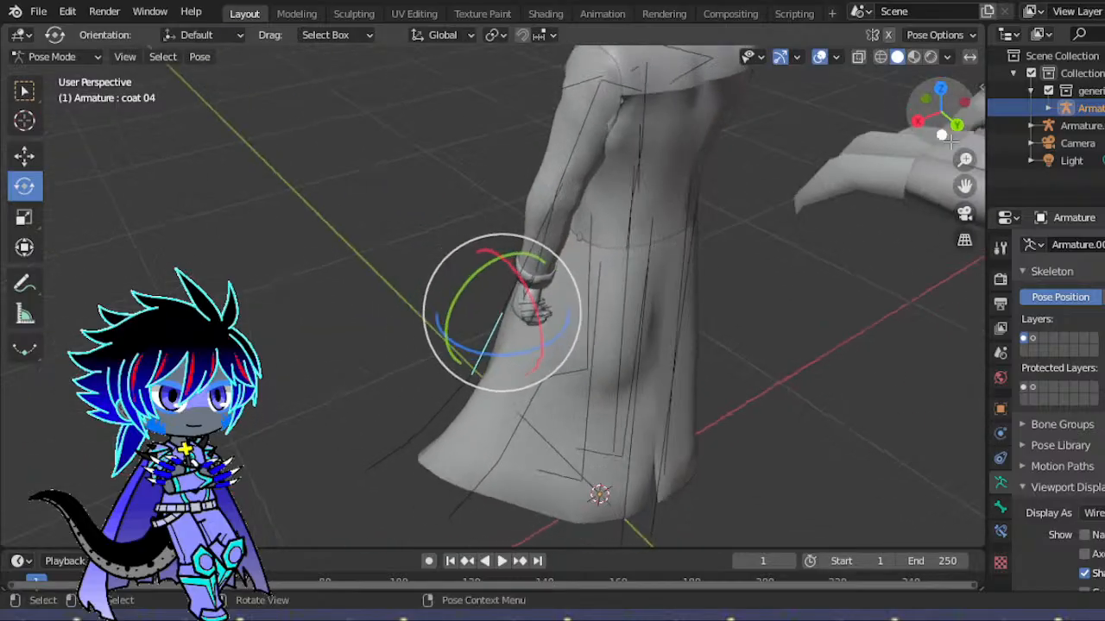
left_click(560, 287)
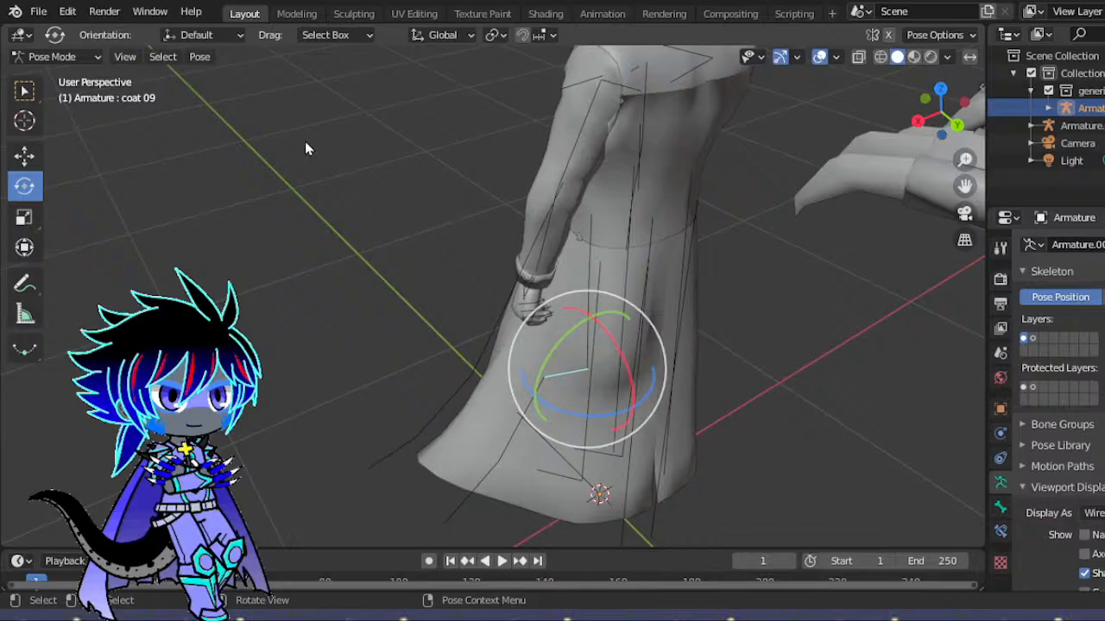
- Clear all pose transforms on the selected "coat 09" bone
left_click(199, 56)
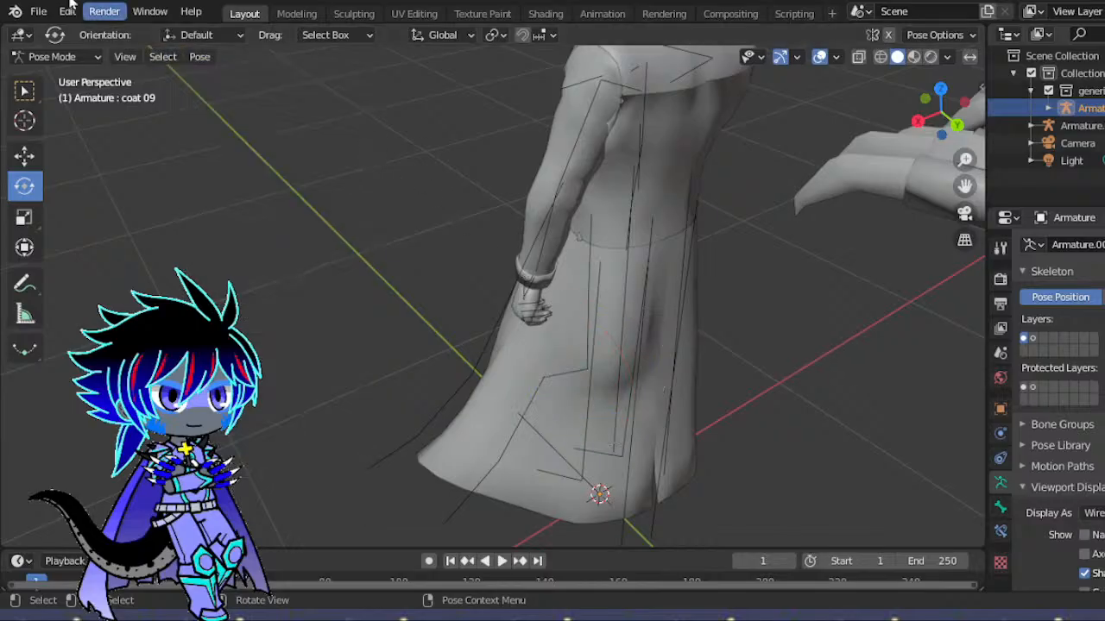
left_click(38, 11)
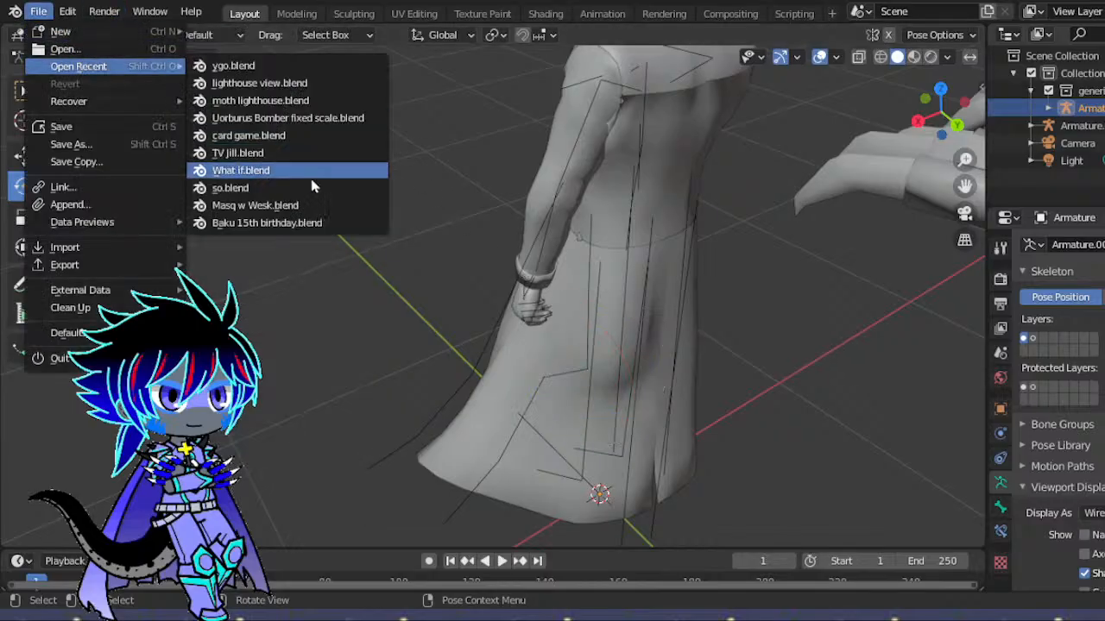
left_click(70, 14)
left_click(84, 32)
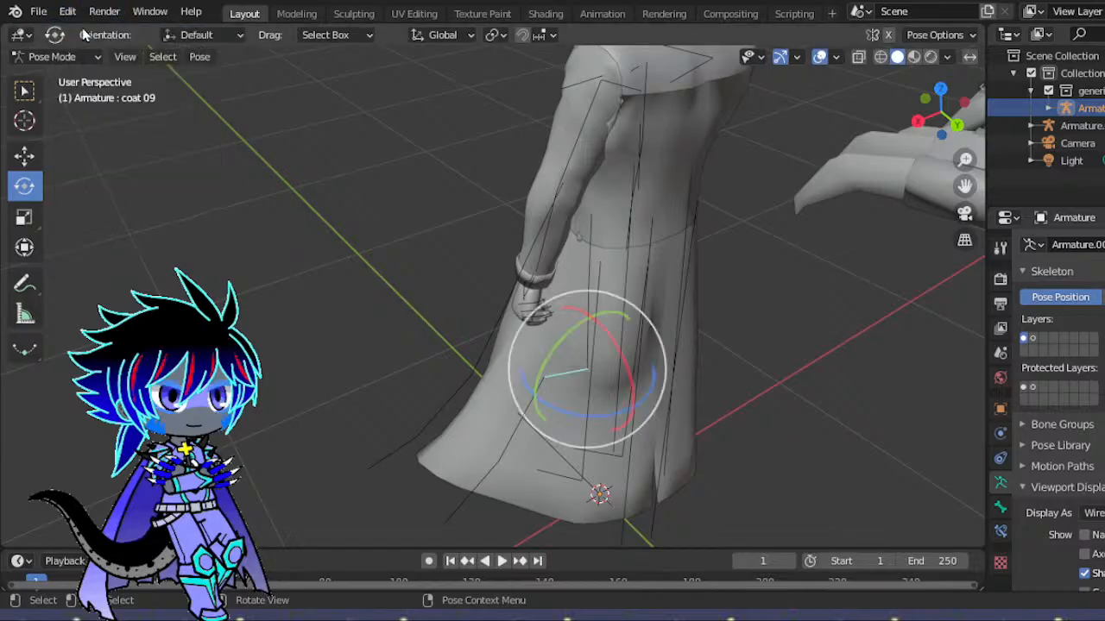
left_click(199, 56)
mouse_move(250, 95)
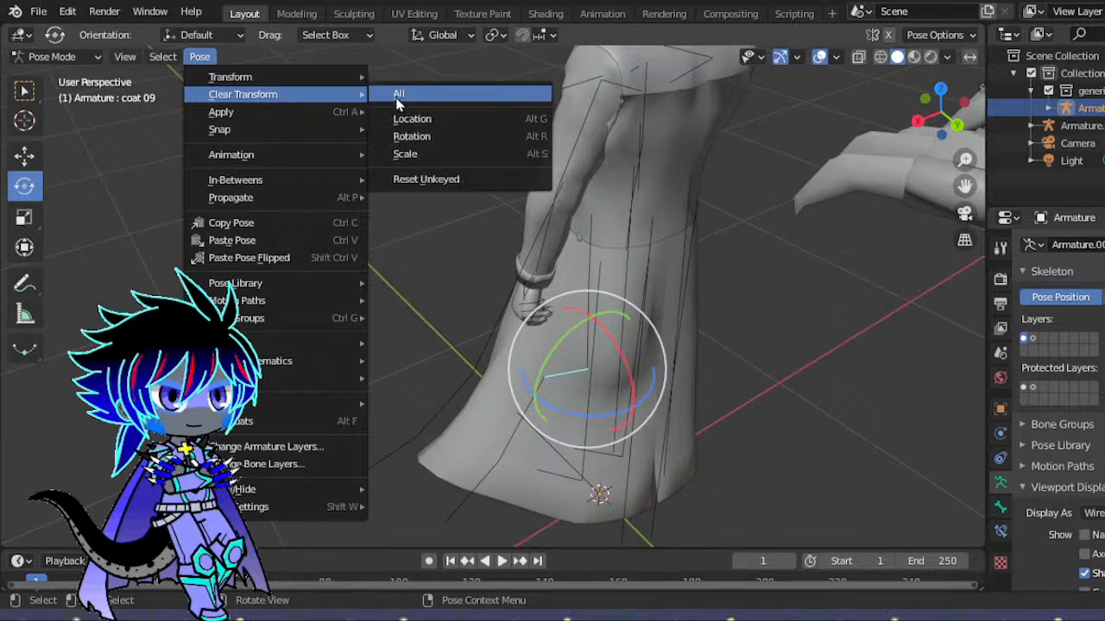
left_click(397, 100)
- Select the "coat 05" bone at the left flap's outer edge and rotate it freely to bring the flap downward
left_click_drag(954, 121, 880, 125)
left_click(638, 362)
key("r")
key("r")
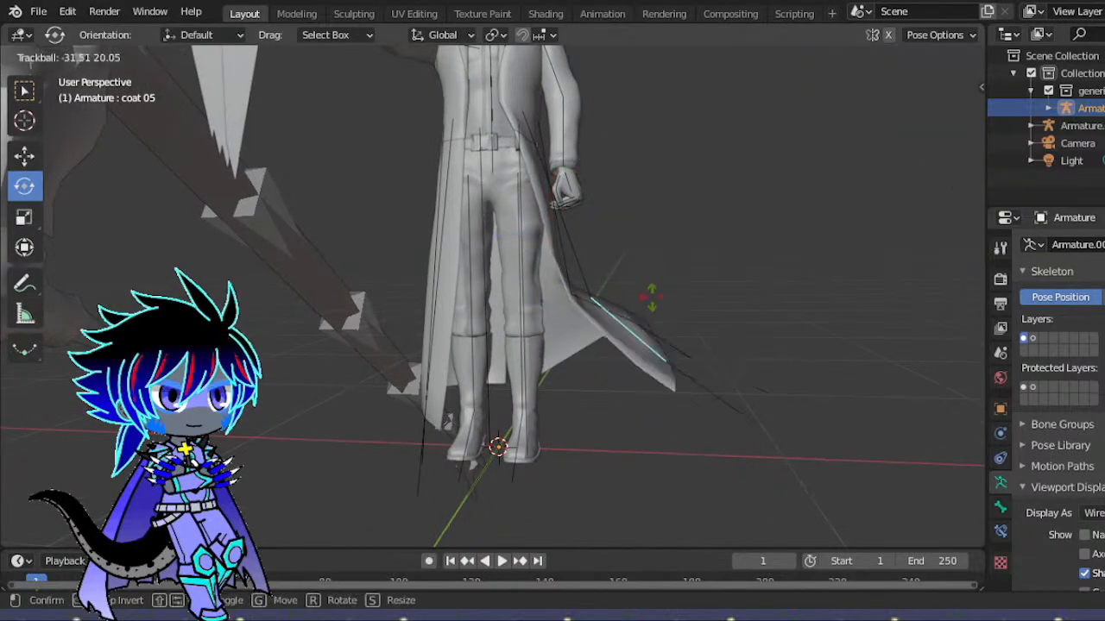
left_click(598, 308)
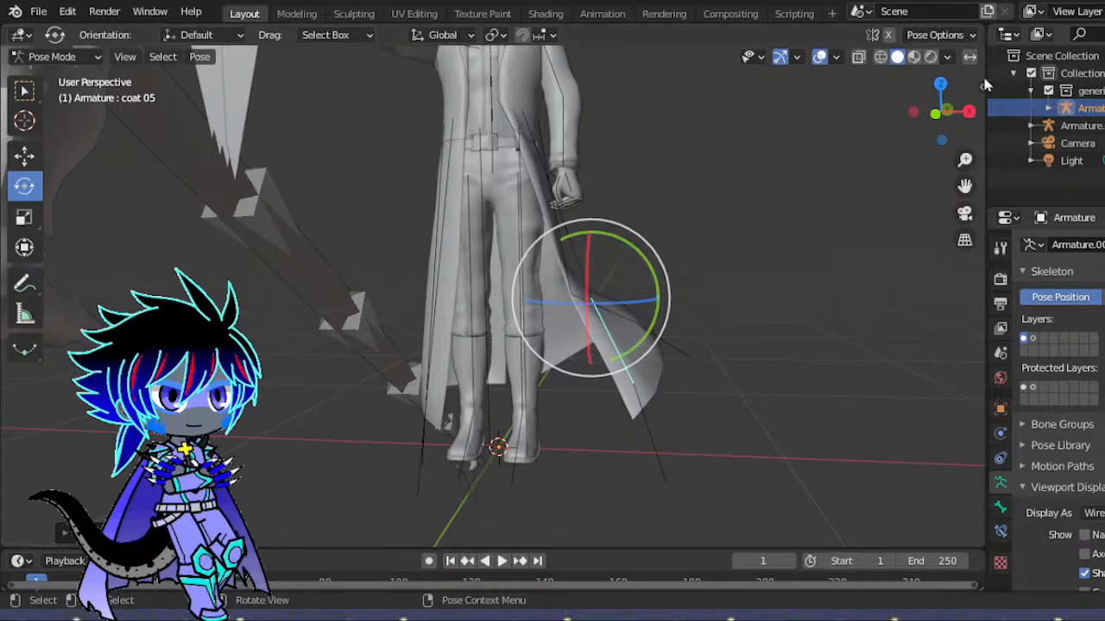
left_click_drag(942, 110, 951, 114)
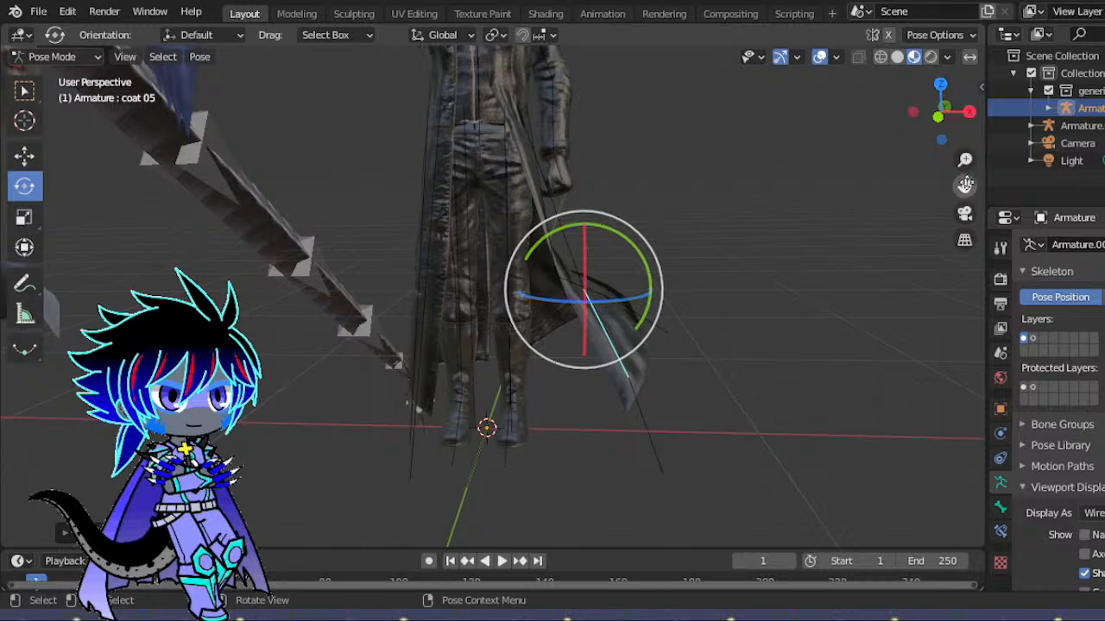
- Refine the rotation of the "coat 05" bone from front and side so the left flap's tip slopes outward
mouse_move(960, 187)
left_mouse_down()
mouse_move(955, 154)
mouse_move(951, 174)
left_mouse_up()
scroll(773, 240, "up", 2)
left_click_drag(672, 291, 634, 318)
left_click_drag(937, 116, 799, 138)
left_click_drag(637, 325, 729, 286)
left_click_drag(724, 336, 862, 337)
left_click_drag(924, 130, 994, 85)
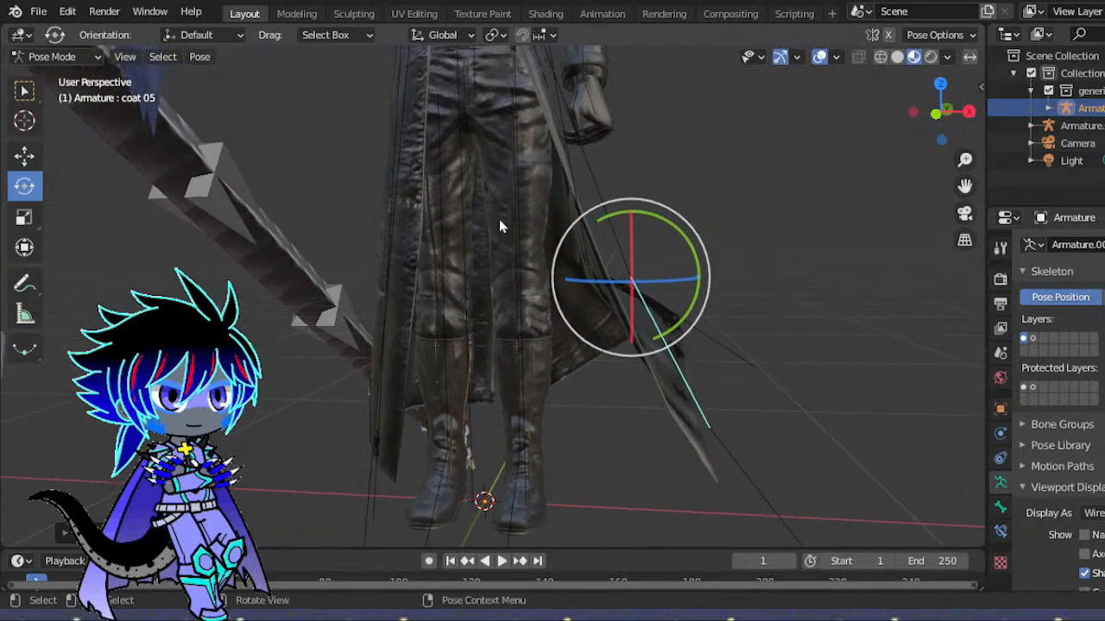
left_click_drag(562, 248, 557, 257)
left_click_drag(646, 257, 626, 291)
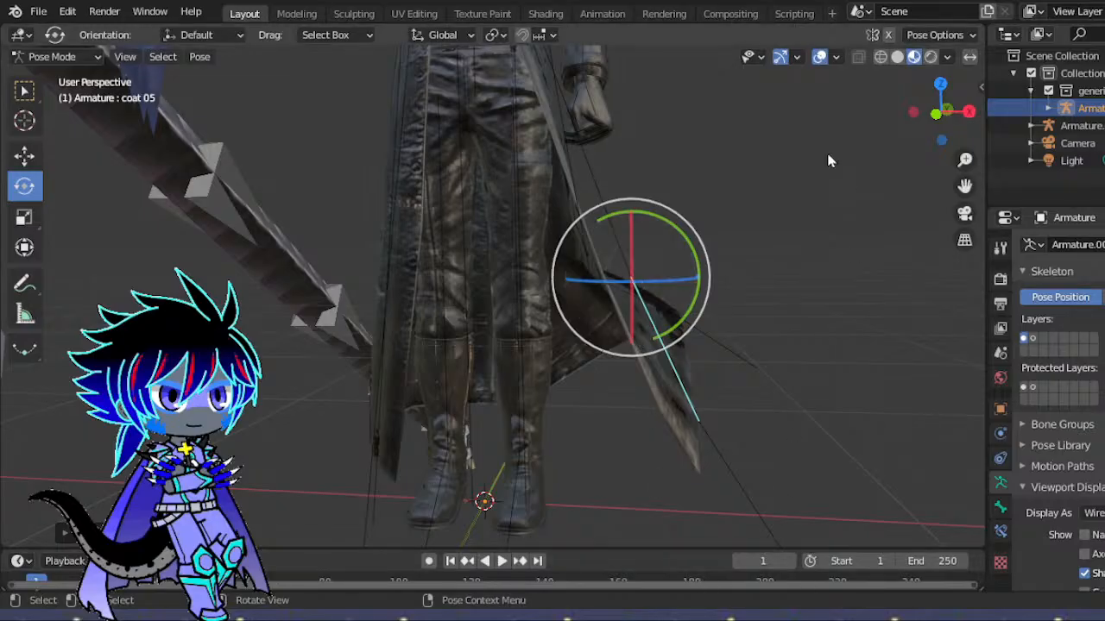
- Set the human armature's bone display to Stick
left_click_drag(942, 113, 850, 240)
scroll(708, 212, "up", 6)
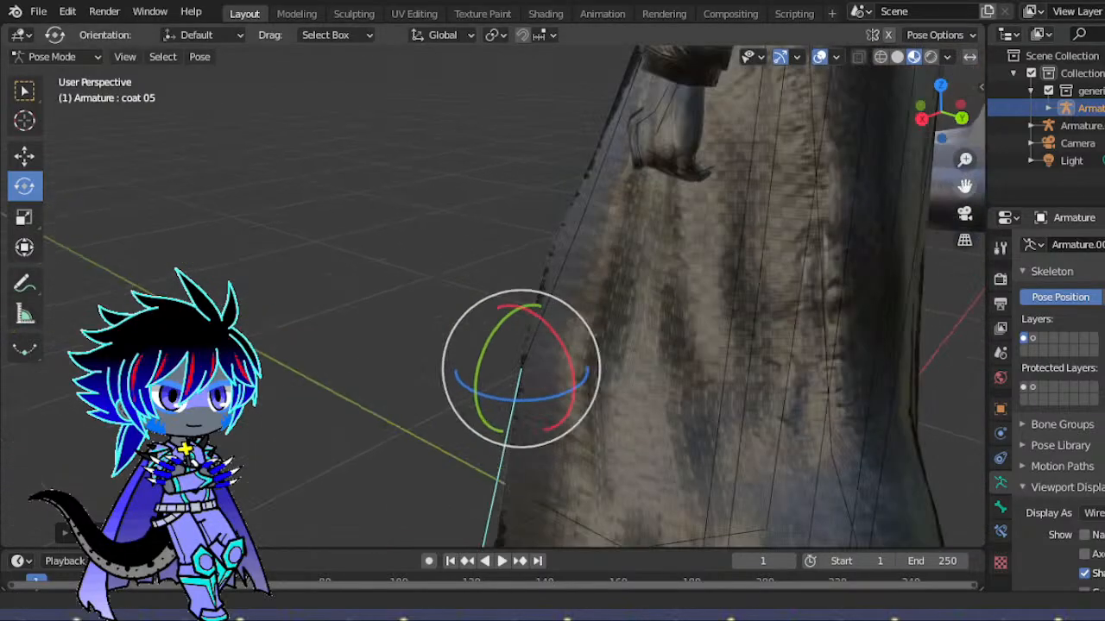
left_click_drag(963, 183, 932, 110)
left_click(1094, 513)
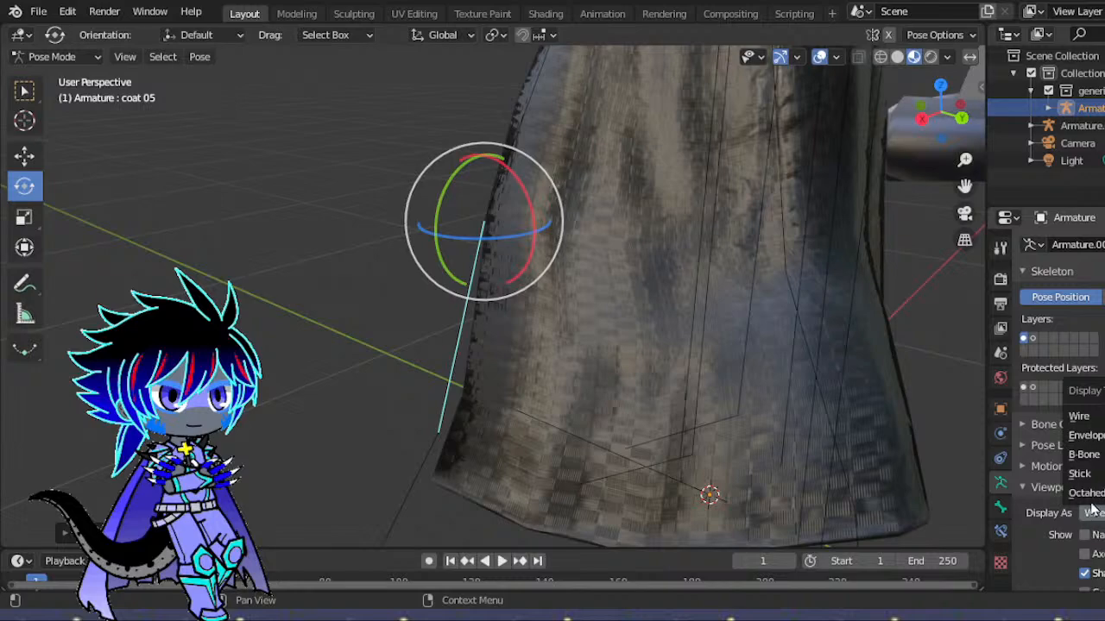
left_click(1083, 478)
- Select the "coat 09" bone and rotate it to swing the left flap's middle section outward
left_click_drag(959, 102, 936, 117)
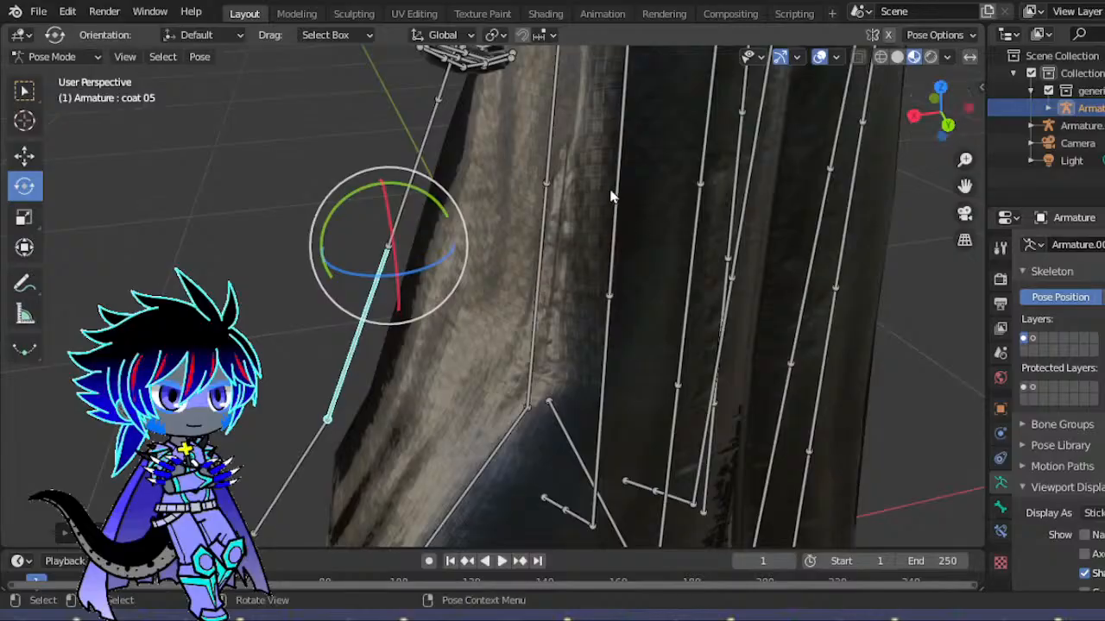
left_click(549, 197)
key("r")
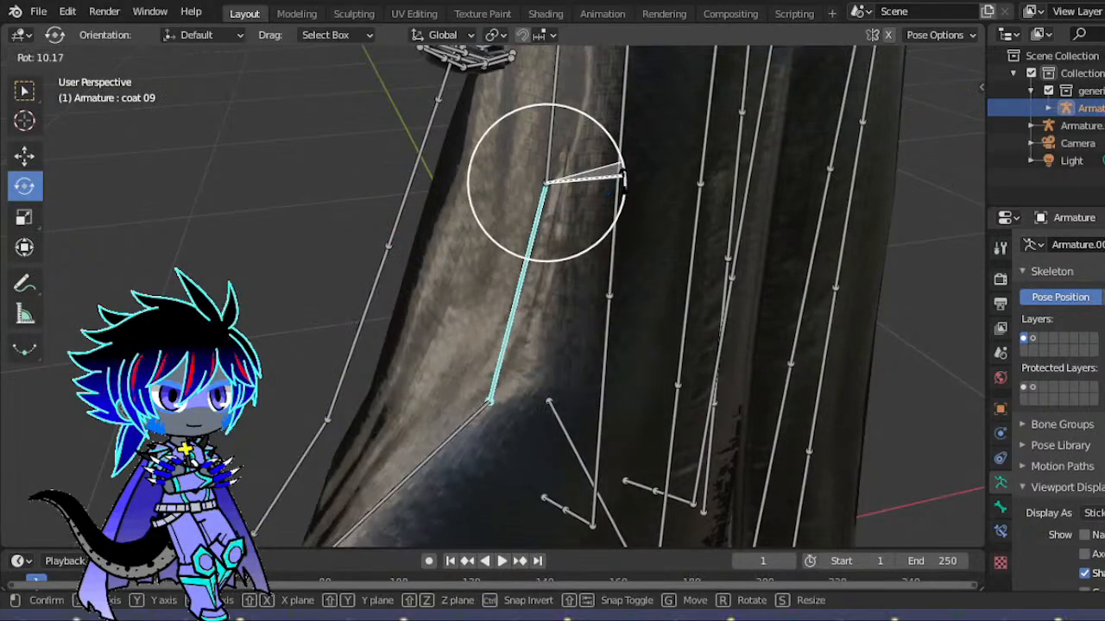
left_click_drag(623, 188, 624, 197)
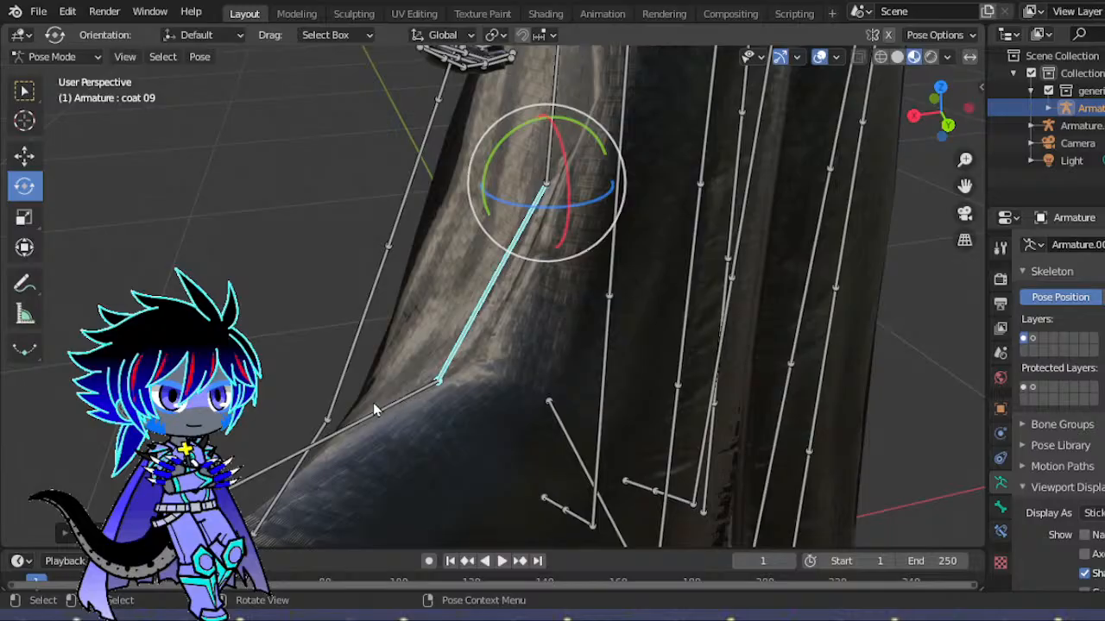
- Select the "coat 10" bone below "coat 09" and rotate it to align the left flap's lower section with the outer edge
left_click(386, 403)
key("r")
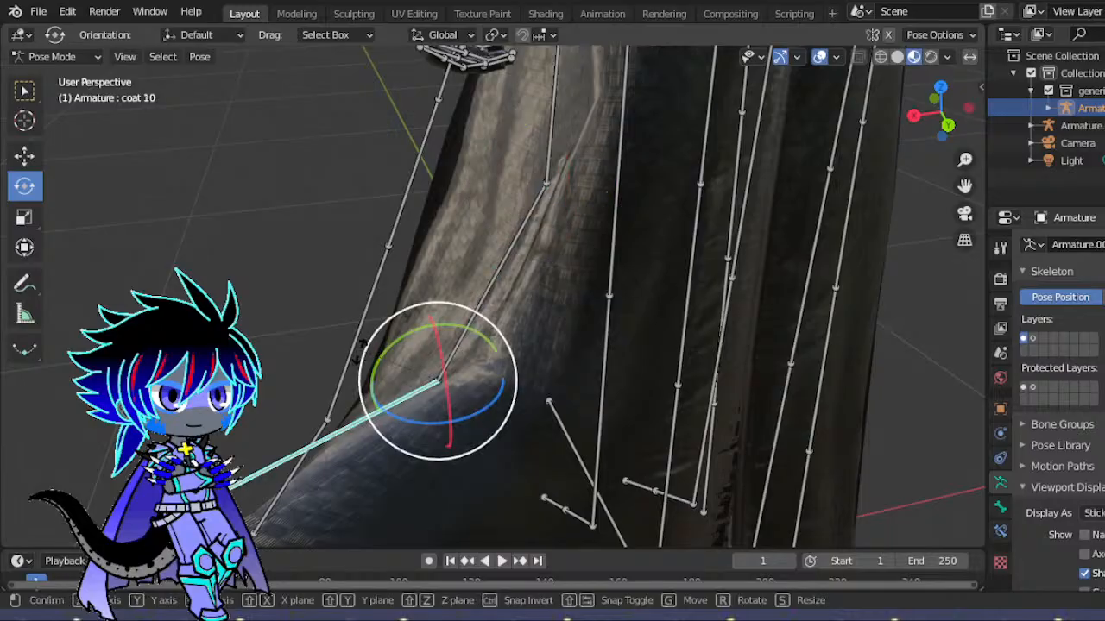
left_click_drag(358, 401, 348, 395)
left_click_drag(946, 123, 1017, 93)
left_click_drag(587, 214, 652, 198)
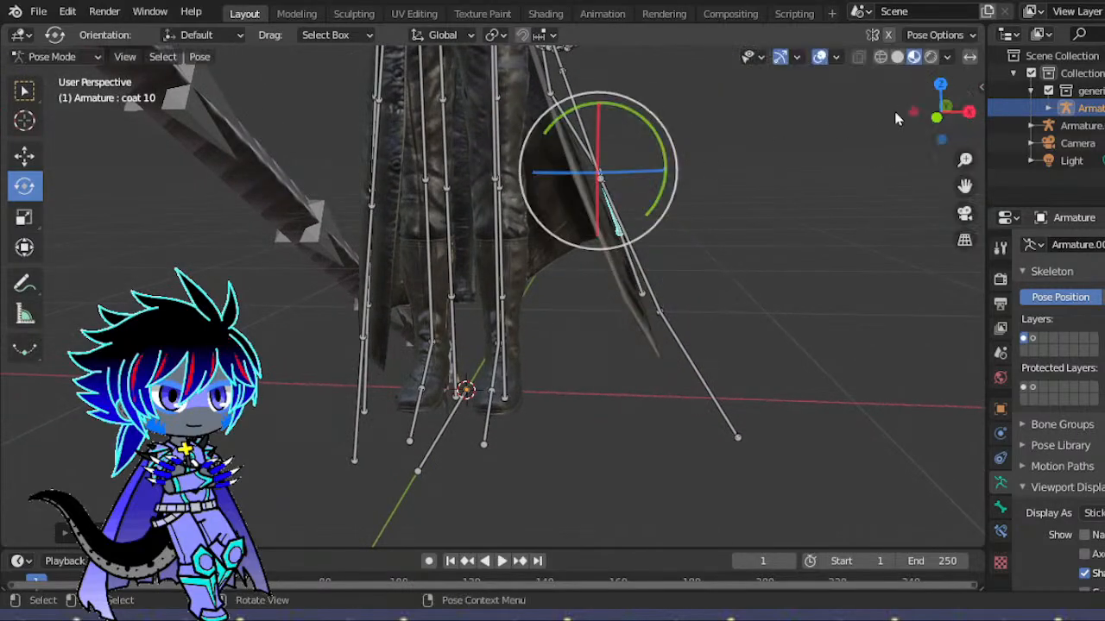
- Fine-tune the "coat 10" bone's rotation while checking the left flap's flare from the front and side
left_click_drag(926, 111, 768, 117)
left_click_drag(908, 173, 926, 236)
left_click_drag(935, 101, 971, 107)
left_click_drag(518, 187, 604, 163)
left_click_drag(911, 111, 783, 115)
left_click_drag(787, 179, 778, 264)
scroll(928, 100, "down", 7)
left_click_drag(927, 104, 1055, 111)
scroll(710, 228, "up", 6)
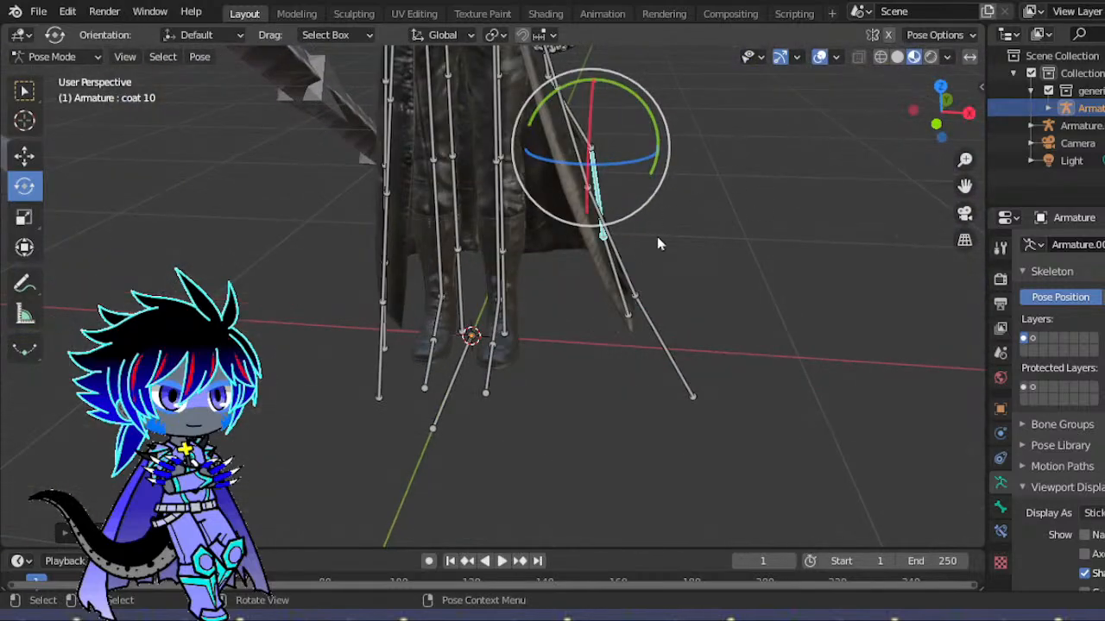
- Select the "coat 05" bone and rotate it to refine the slope of the left flap's outer edge
left_click(621, 259)
left_click_drag(618, 217, 637, 179)
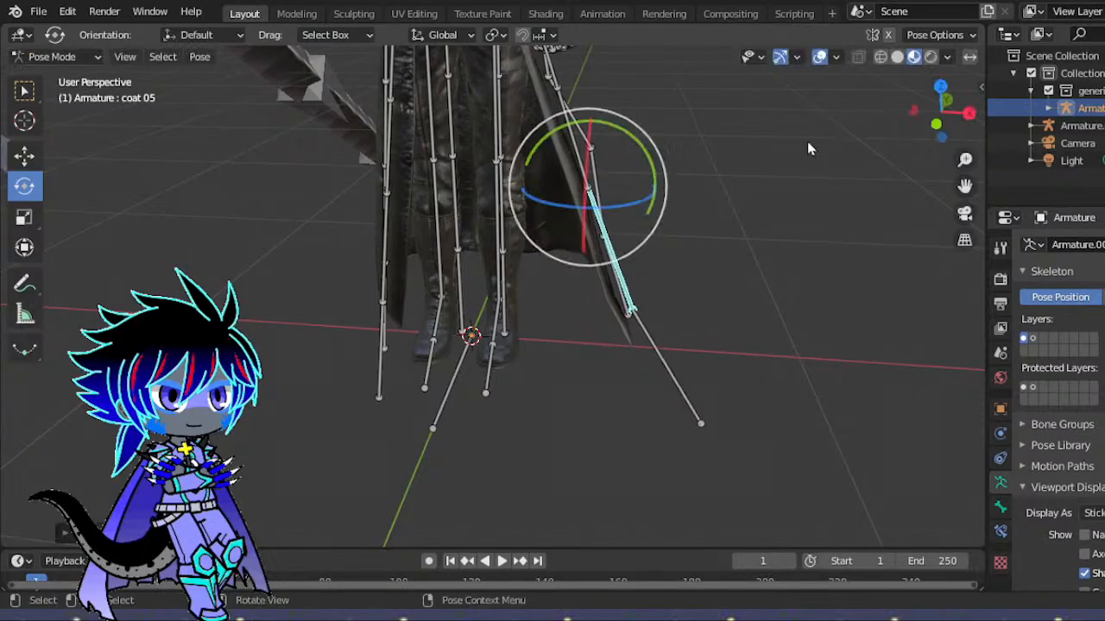
left_click_drag(928, 122, 920, 100)
left_click_drag(661, 195, 900, 151)
left_click_drag(964, 187, 1039, 279)
left_click_drag(952, 121, 1053, 124)
scroll(471, 202, "up", 5)
scroll(447, 313, "down", 2)
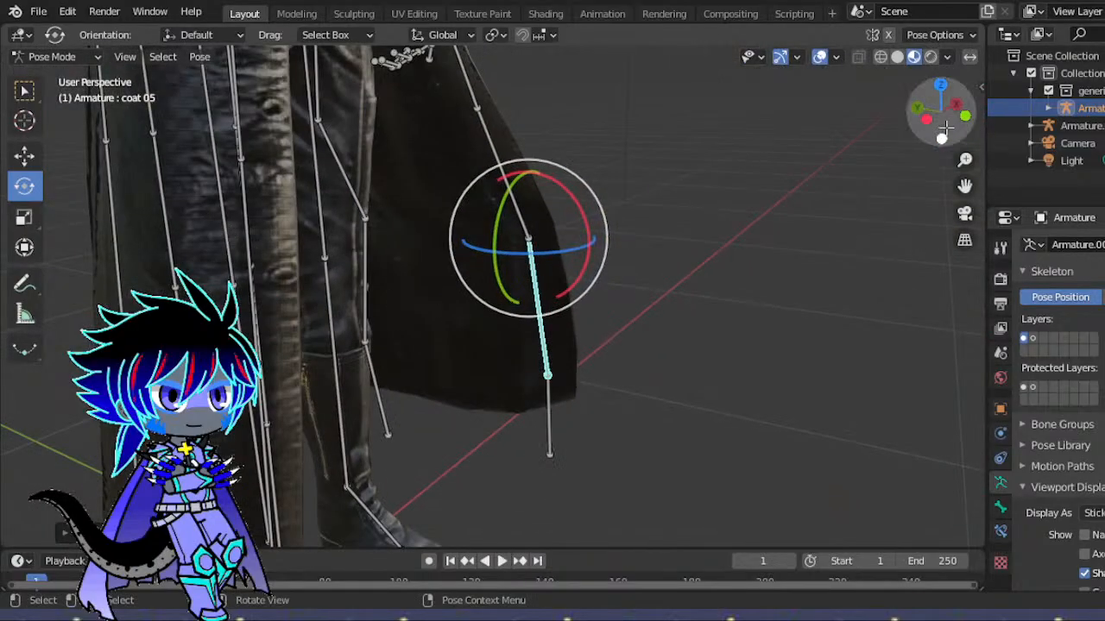
- Select the "coat 29" bone in the right coat flap and move it to reshape the front edge from the side
left_click_drag(947, 112, 700, 171)
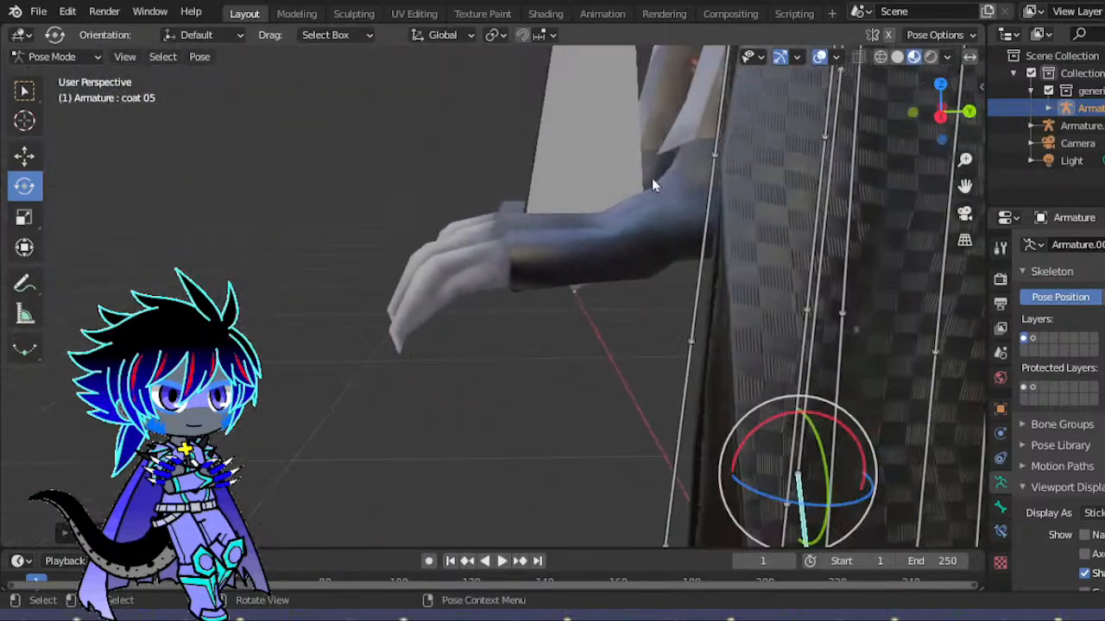
left_click(706, 225)
left_click_drag(915, 112, 893, 115)
mouse_move(508, 129)
left_mouse_down()
mouse_move(502, 164)
mouse_move(510, 138)
mouse_move(499, 125)
left_mouse_up()
left_click_drag(900, 83, 928, 89)
scroll(375, 222, "down", 8)
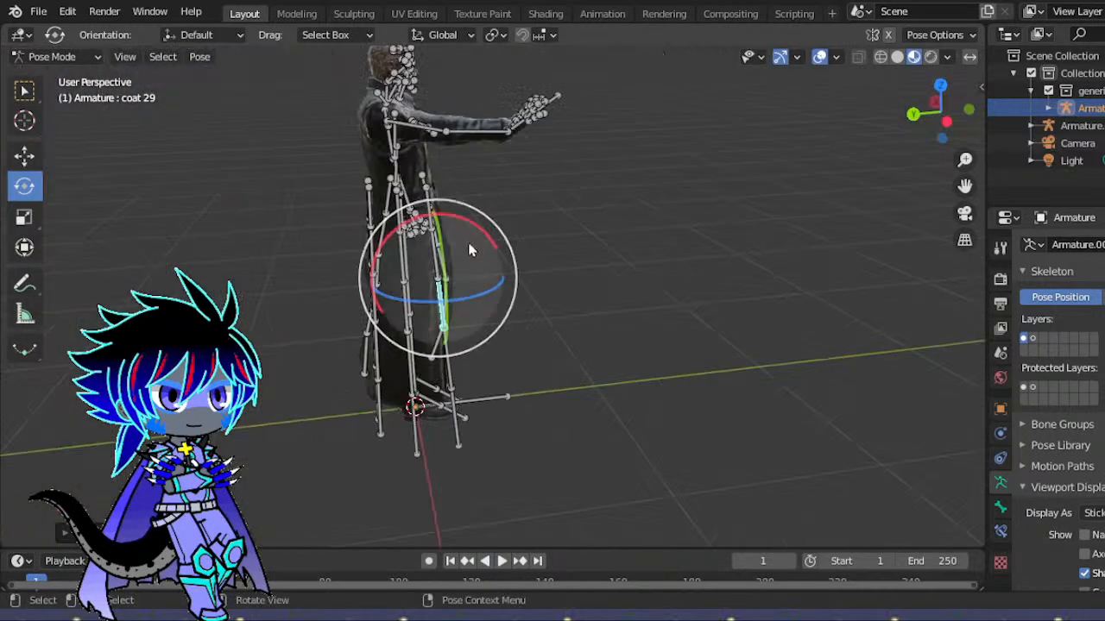
scroll(470, 249, "up", 5)
key("g")
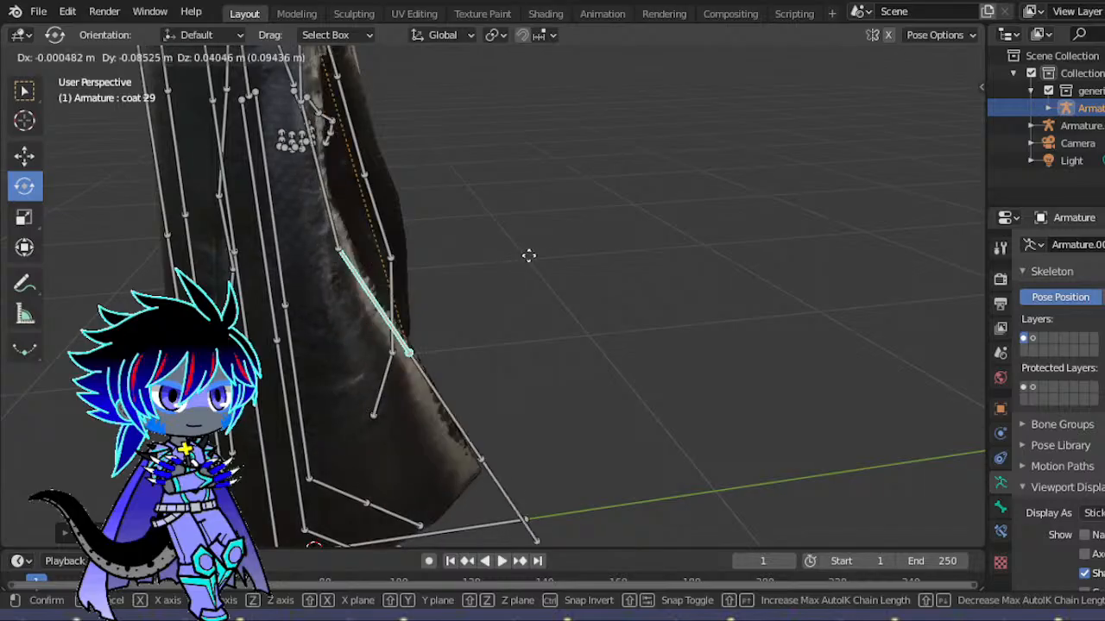
left_click(519, 299)
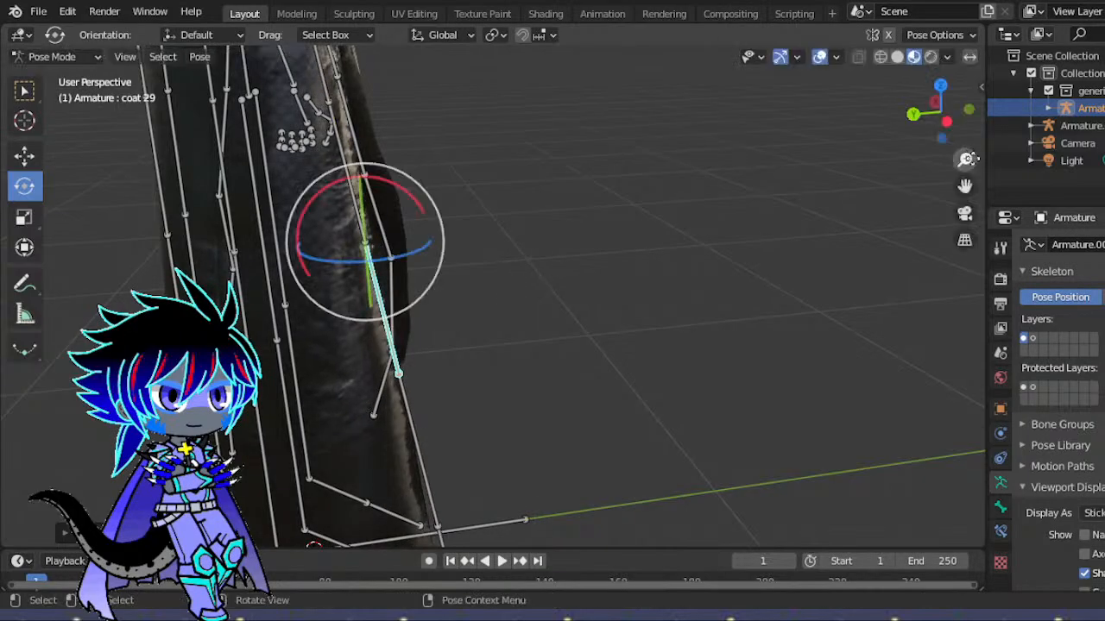
- Move the "coat 29" bone outward, away from the leg, to flare the right coat flap
left_click_drag(948, 122, 918, 113)
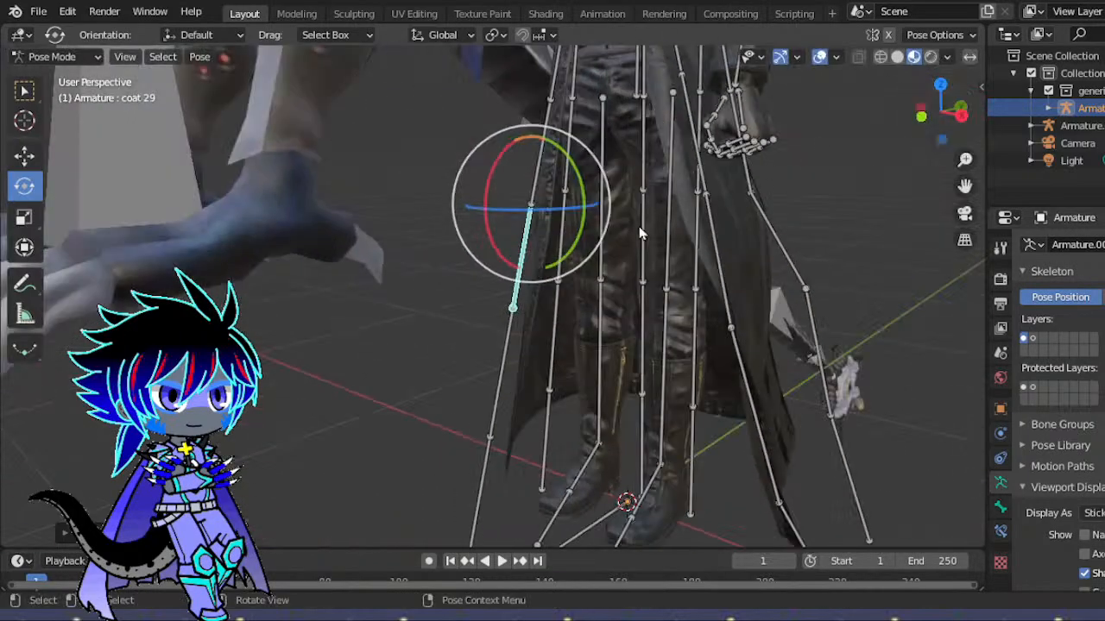
key("g")
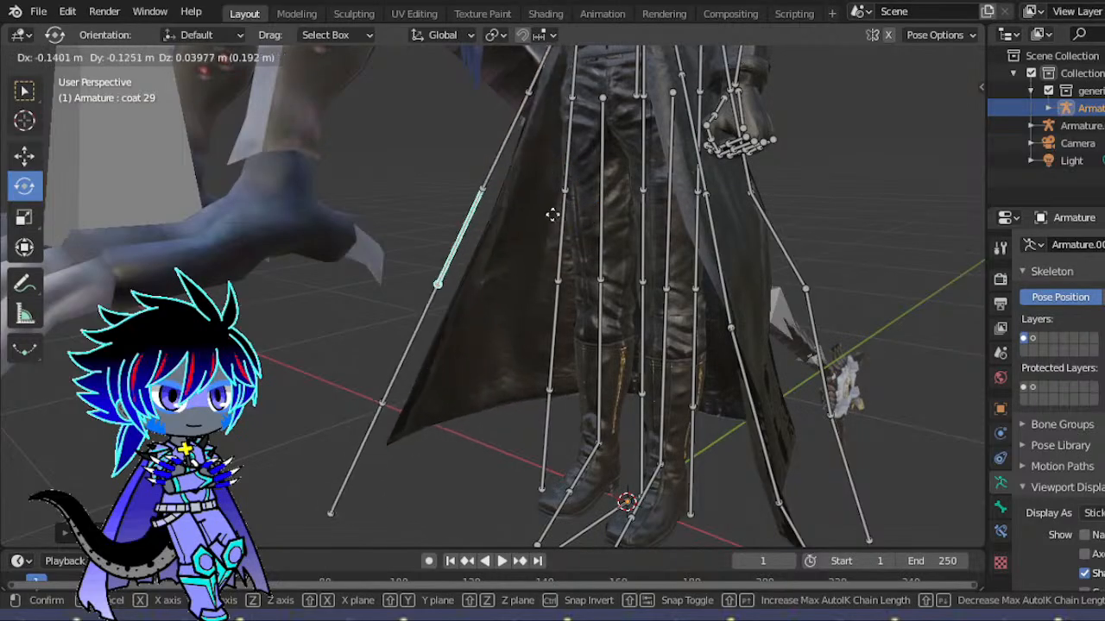
left_click(555, 221)
- Select the bone directly below "coat 29" and rotate it outward to flare the right flap's lower tip
left_click_drag(926, 117, 714, 175)
mouse_move(435, 224)
left_mouse_down()
mouse_move(375, 223)
mouse_move(428, 227)
mouse_move(448, 244)
mouse_move(460, 227)
mouse_move(484, 229)
mouse_move(443, 239)
left_mouse_up()
left_click(335, 436)
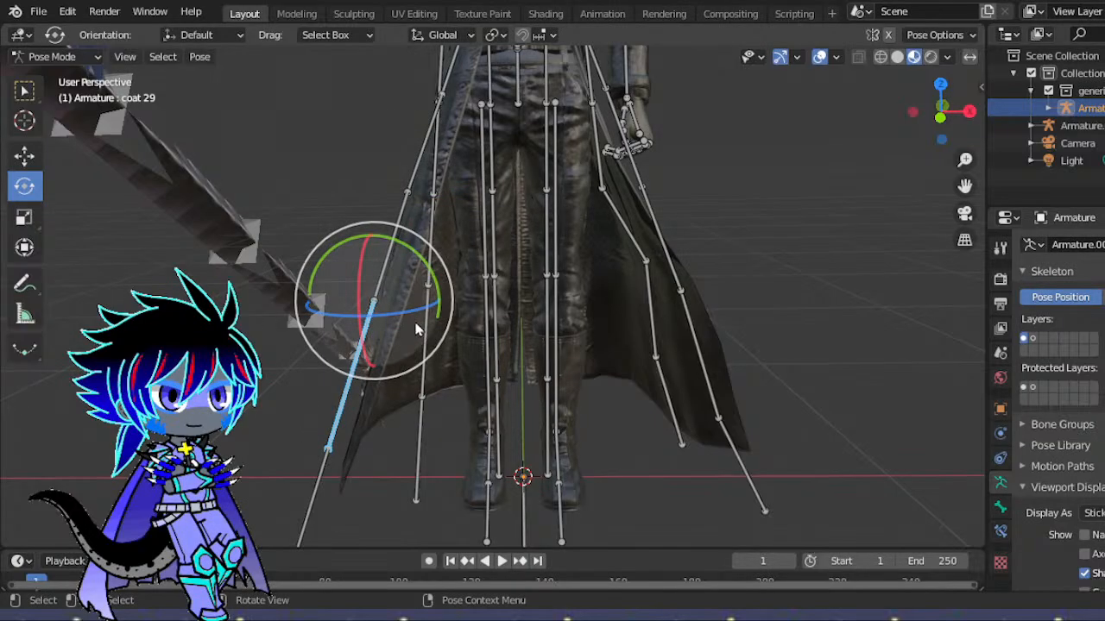
left_click_drag(451, 279, 455, 313)
scroll(661, 228, "down", 7)
scroll(656, 238, "up", 5)
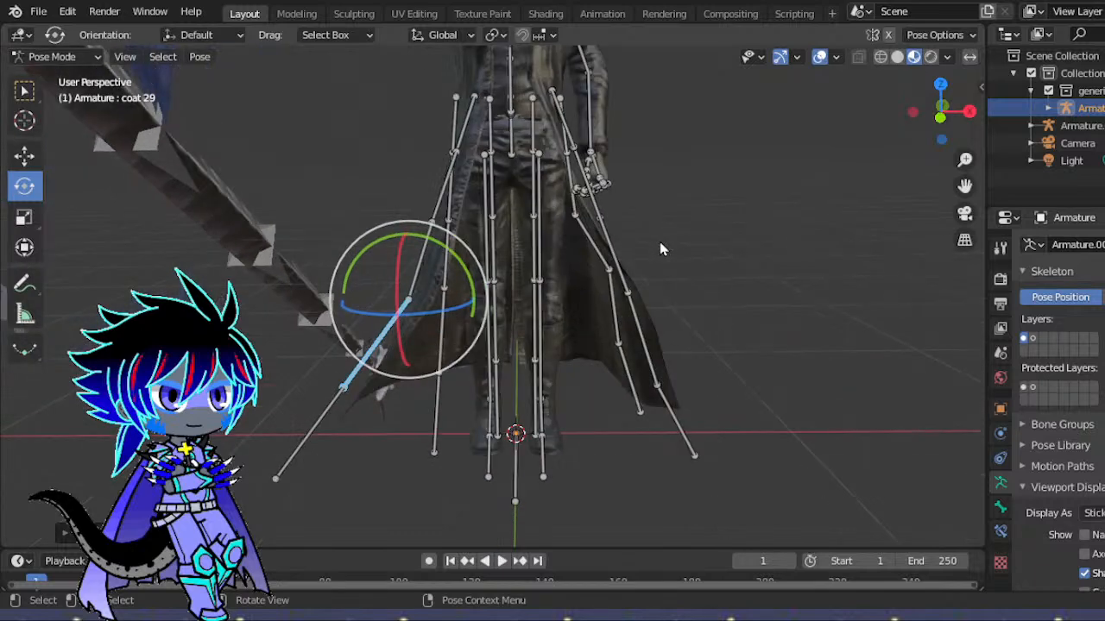
- Undo the last action and freely rotate the "coat 28" bone in the upper part of the right flap
left_click_drag(965, 187, 1072, 323)
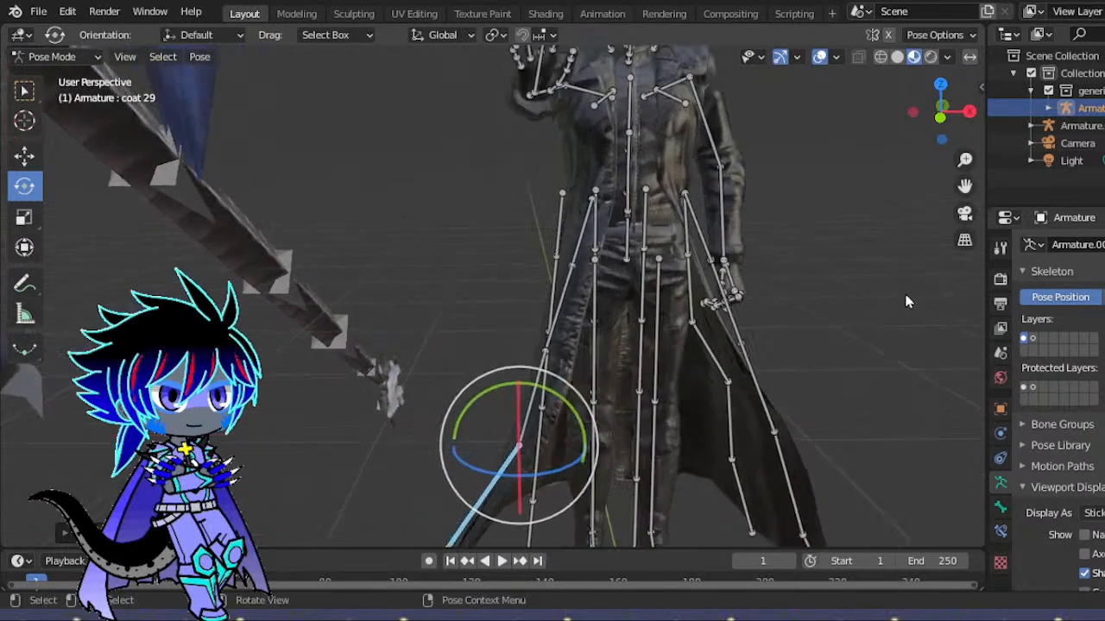
scroll(820, 249, "up", 3)
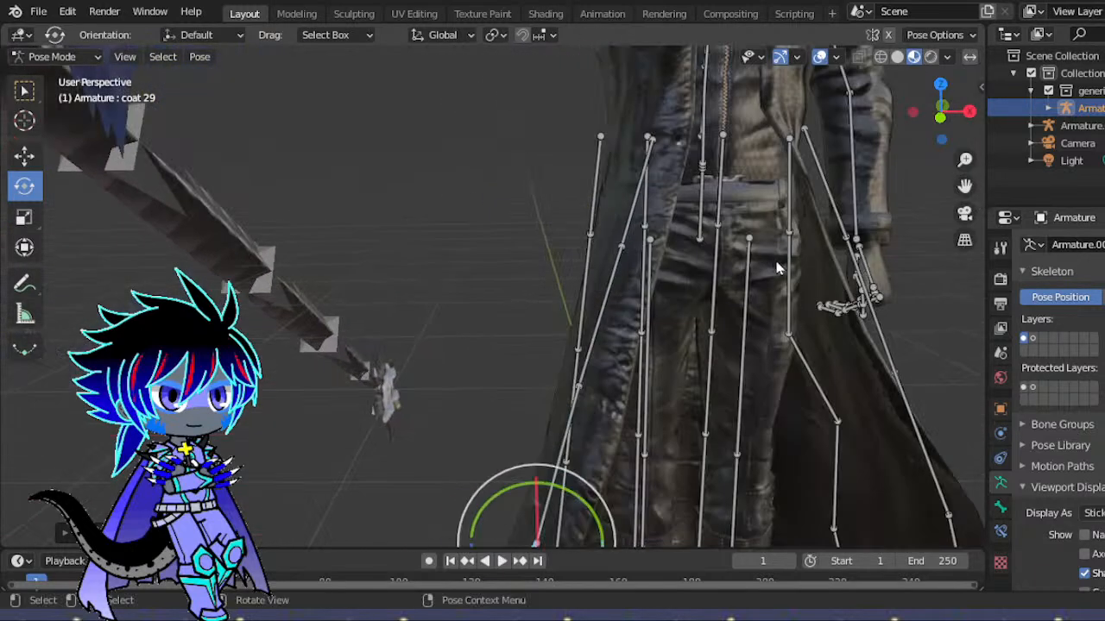
key("ctrl+z")
key("r")
key("r")
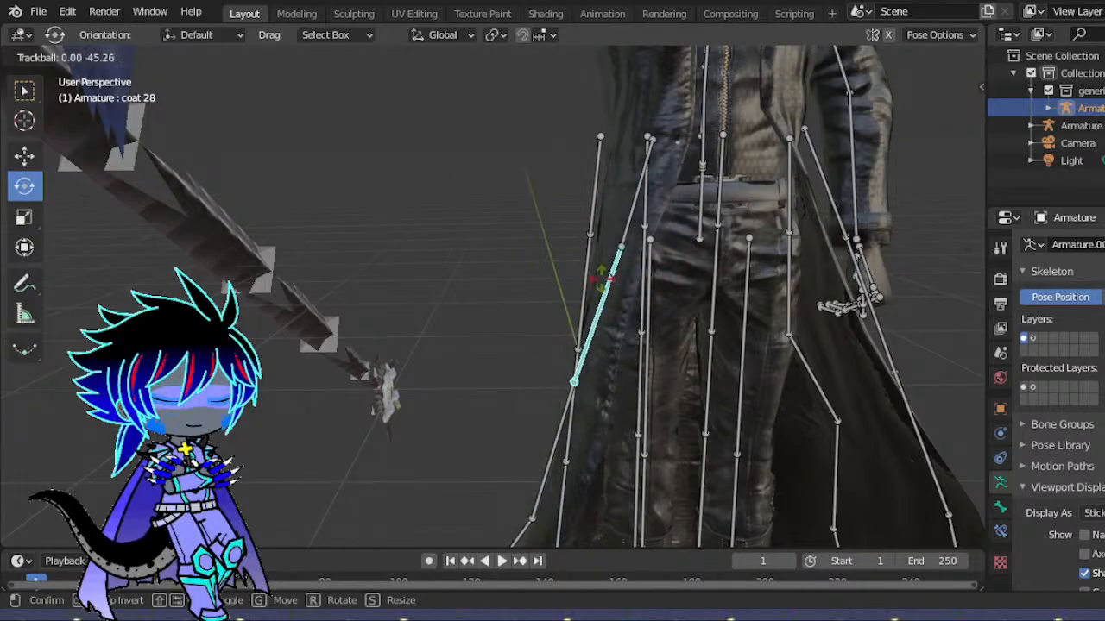
left_click_drag(631, 255, 678, 244)
- Rotate the "coat 28" bone further outward to widen the right coat flap's flare
scroll(856, 199, "down", 5)
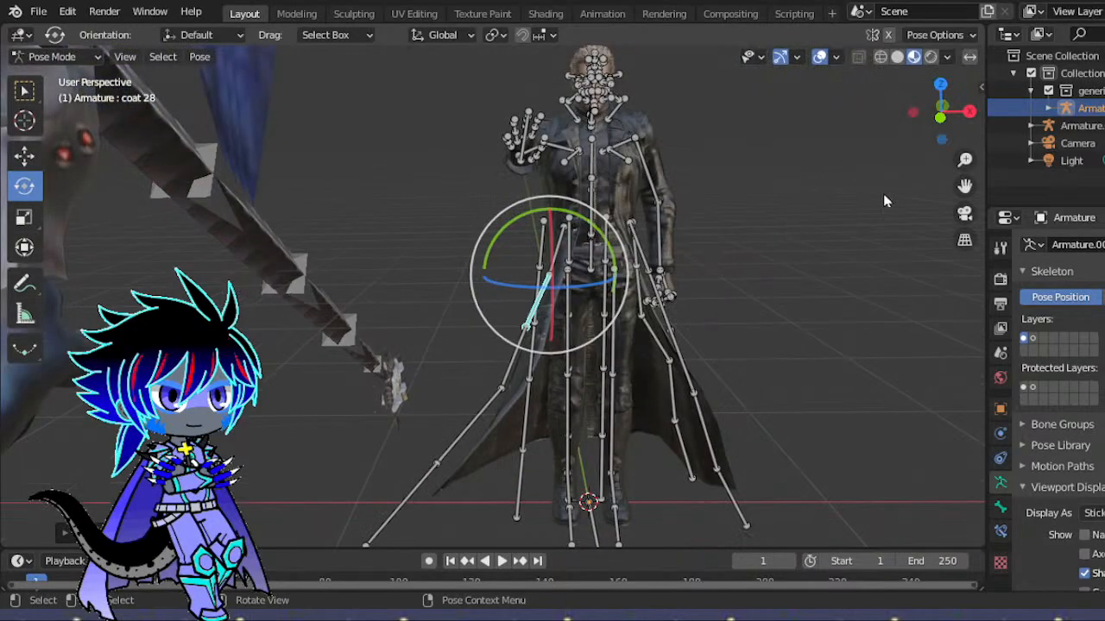
left_click_drag(965, 188, 961, 149)
scroll(609, 288, "up", 4)
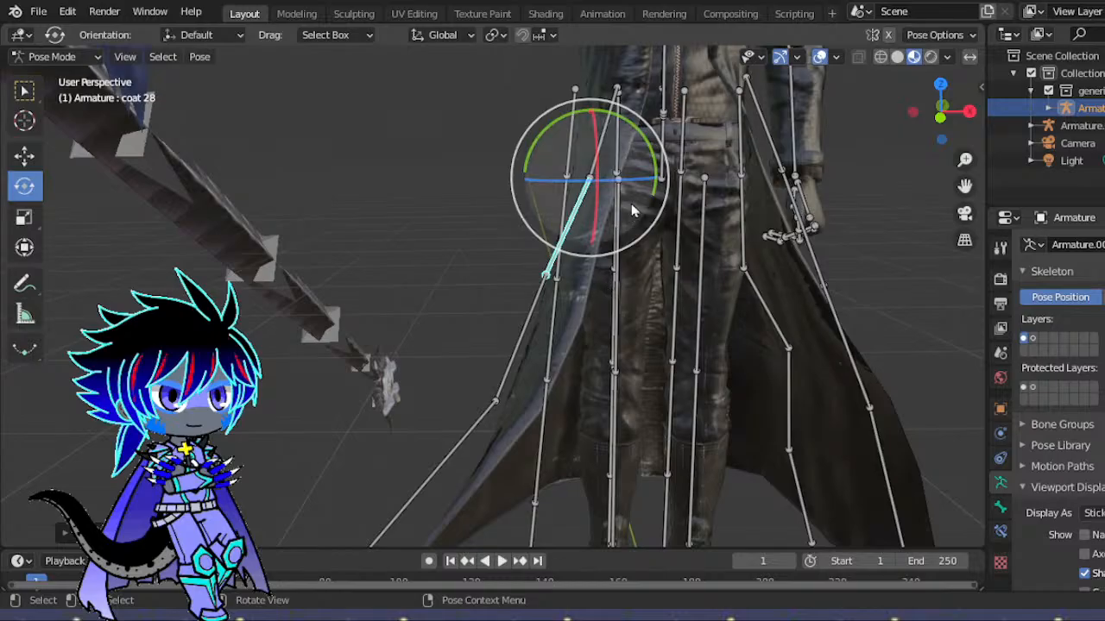
left_click_drag(662, 185, 663, 195)
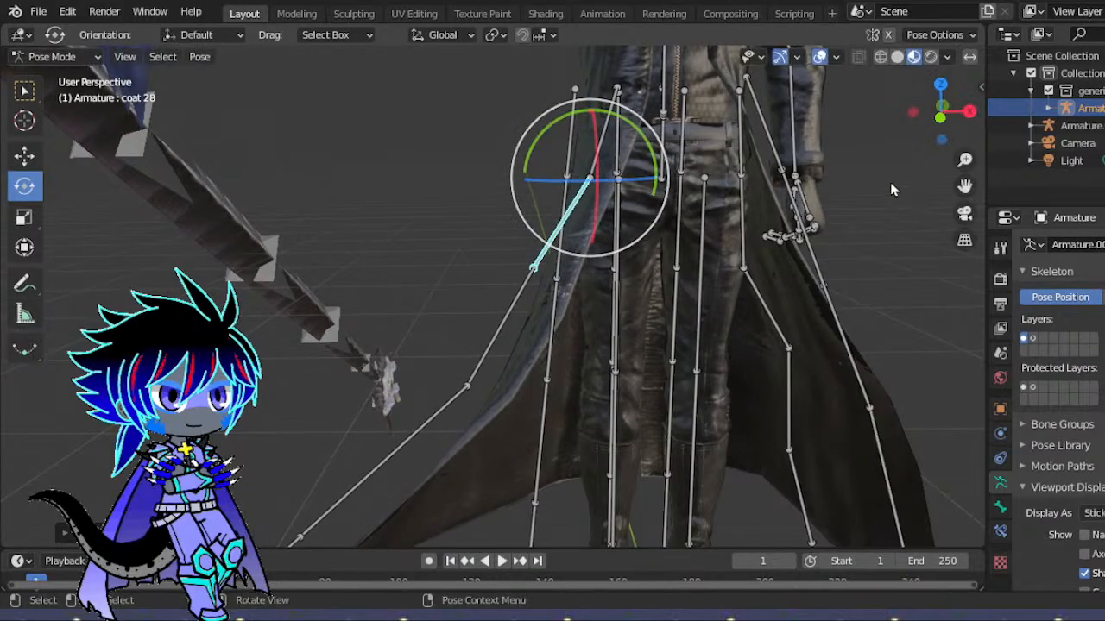
- Select the "coat 03" bone beside the left hand and freely rotate it outward to widen the left coat flap
left_click_drag(928, 126, 848, 225)
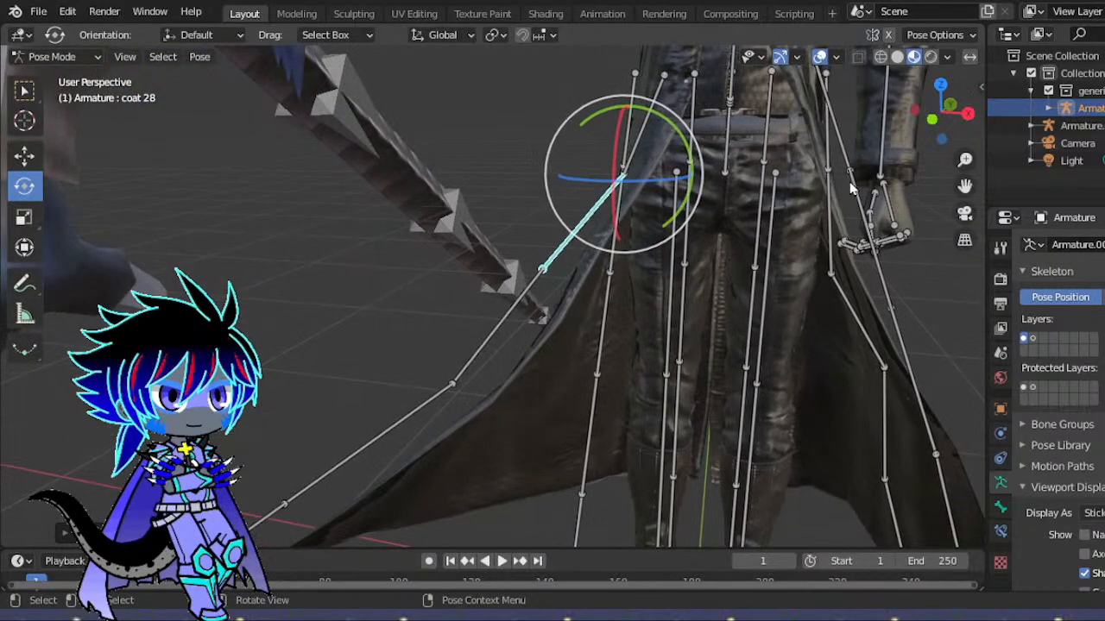
left_click(855, 224)
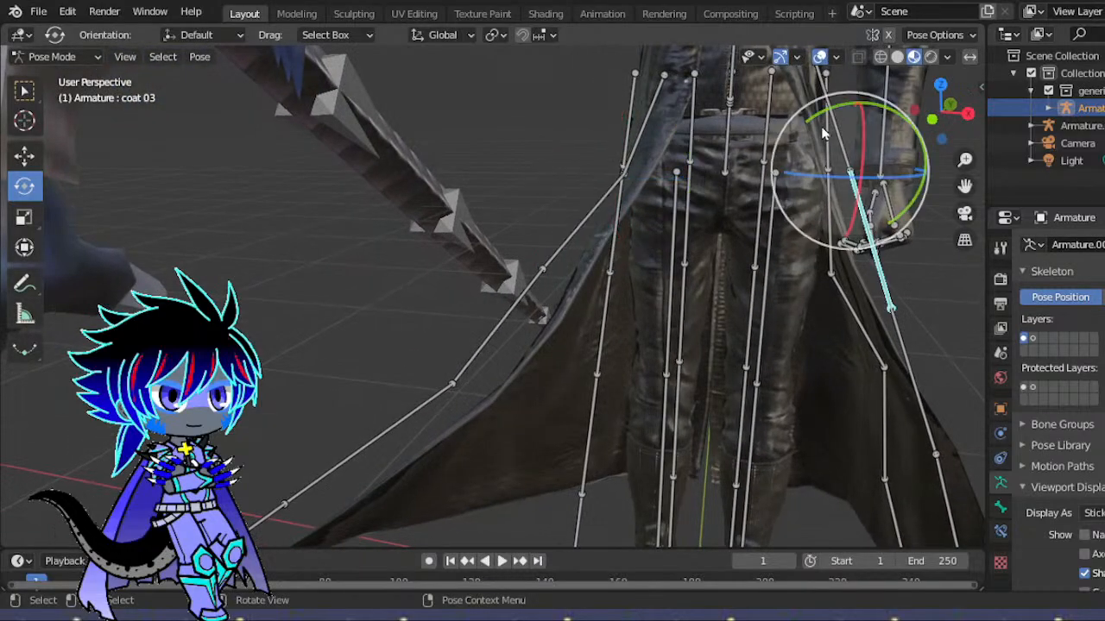
key("r")
left_click(774, 157)
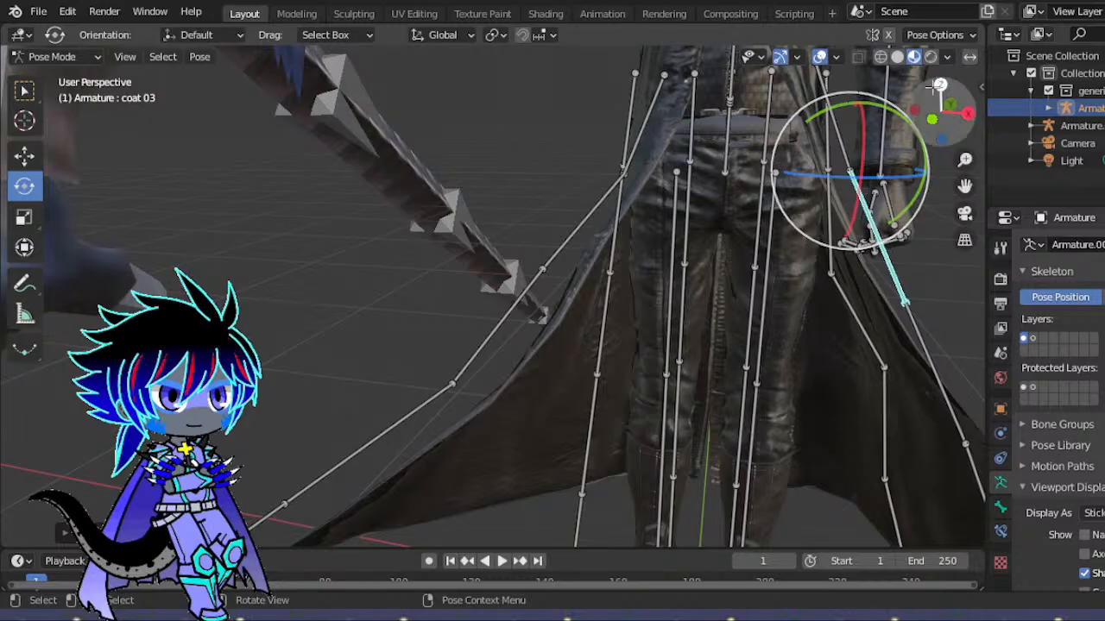
- Select the "coat 02" bone at the left hip and rotate it outward to flare the upper left coat flap
left_click_drag(944, 99, 580, 125)
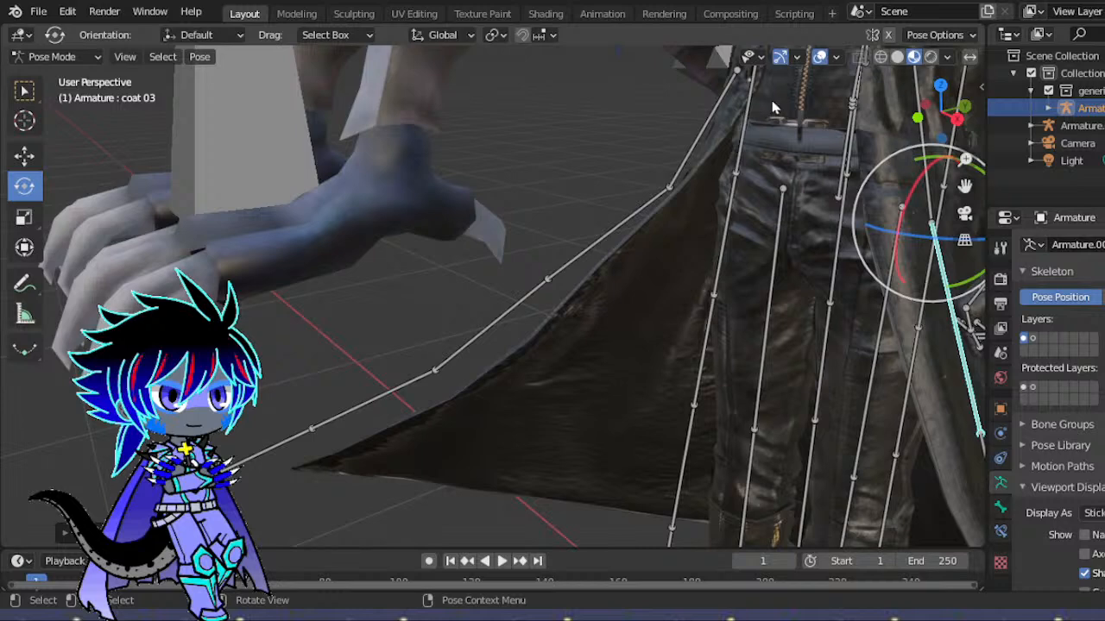
left_click(722, 99)
mouse_move(810, 92)
left_mouse_down()
mouse_move(803, 111)
mouse_move(814, 82)
left_mouse_up()
scroll(802, 157, "down", 2)
left_click_drag(911, 129, 729, 193)
left_click_drag(935, 110, 989, 120)
left_click(759, 202)
left_click_drag(629, 148, 649, 141)
left_click_drag(952, 122, 952, 96)
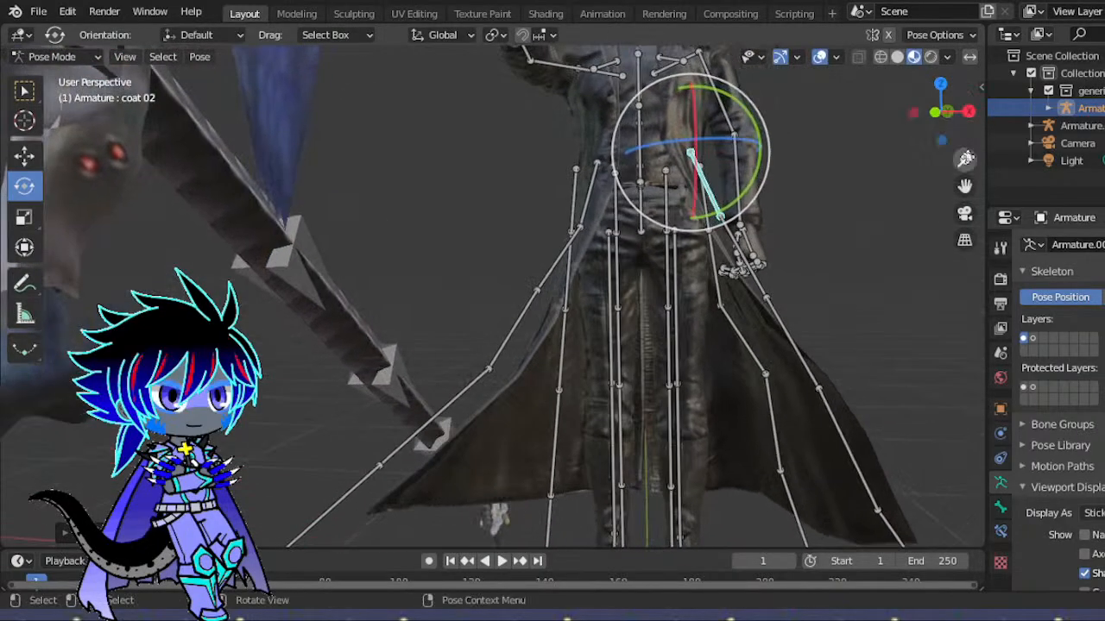
- Select the "coat 10" bone in the lower left coat flap and move it so its lower end swings outward
left_click_drag(966, 185, 919, 75)
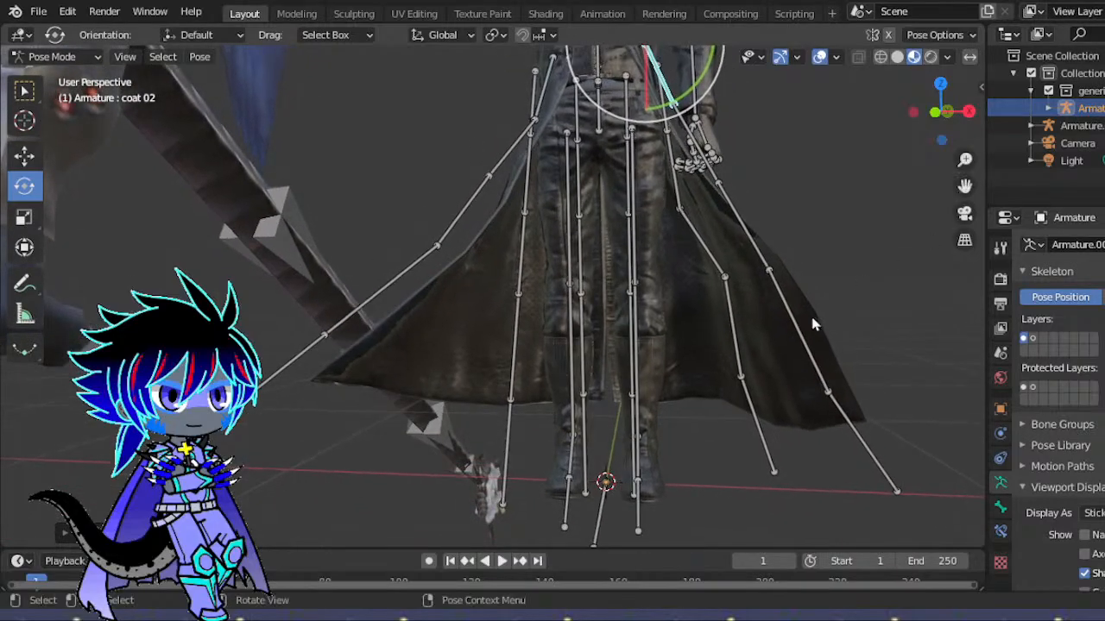
left_click(729, 290)
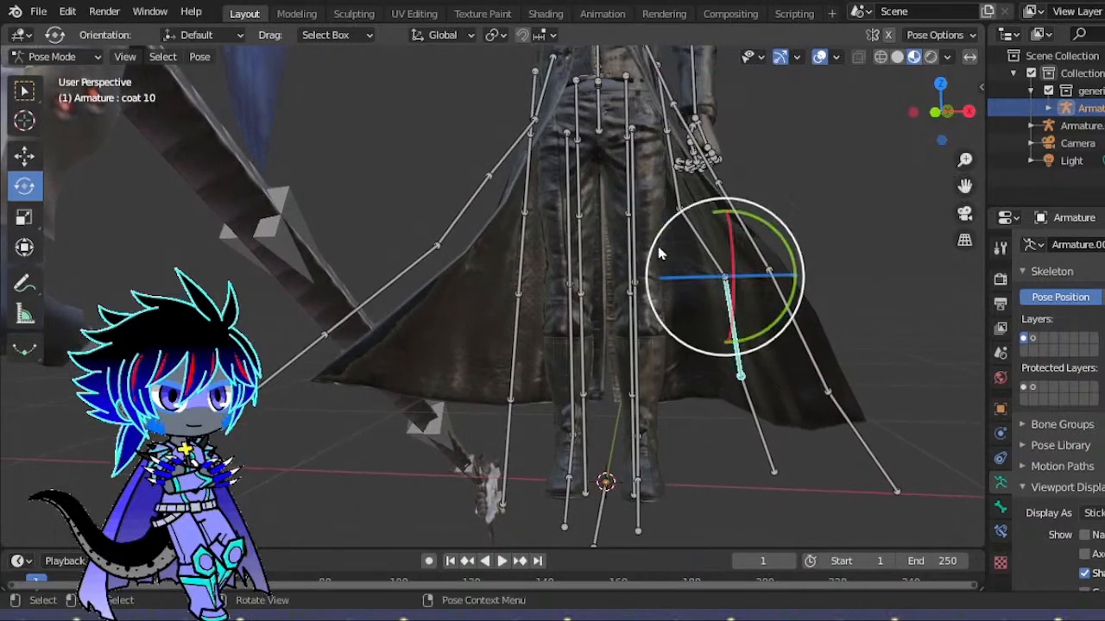
left_click_drag(651, 236, 649, 258)
key("g")
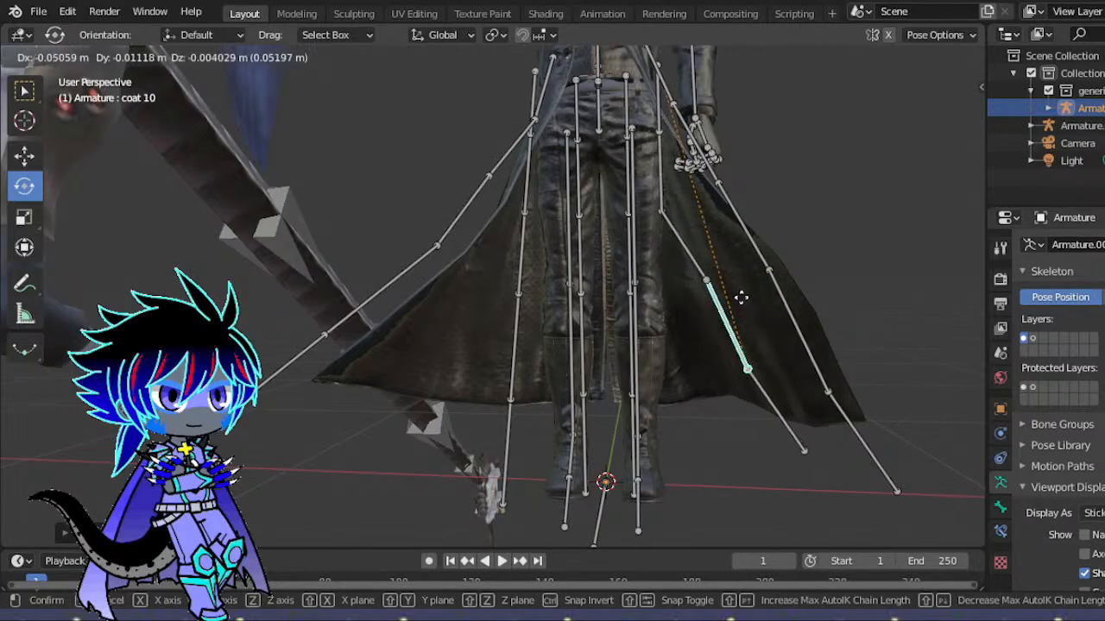
left_click(744, 288)
- Display the armature's bone names around the hips and coat
middle_click_drag(744, 288, 842, 233)
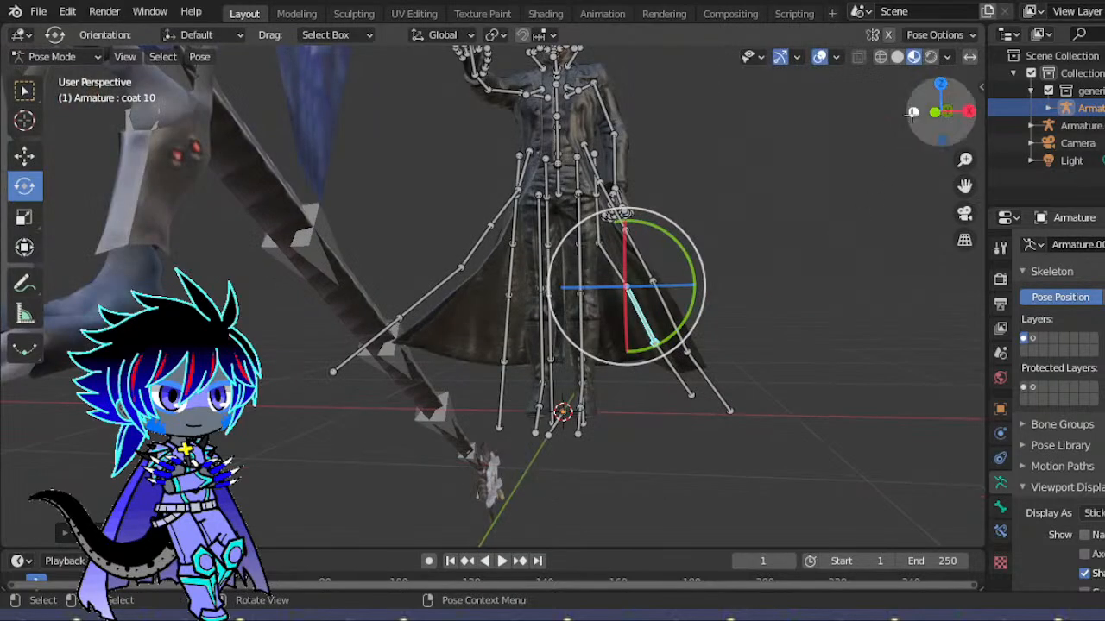
left_click_drag(913, 113, 915, 145)
left_click_drag(964, 186, 936, 296)
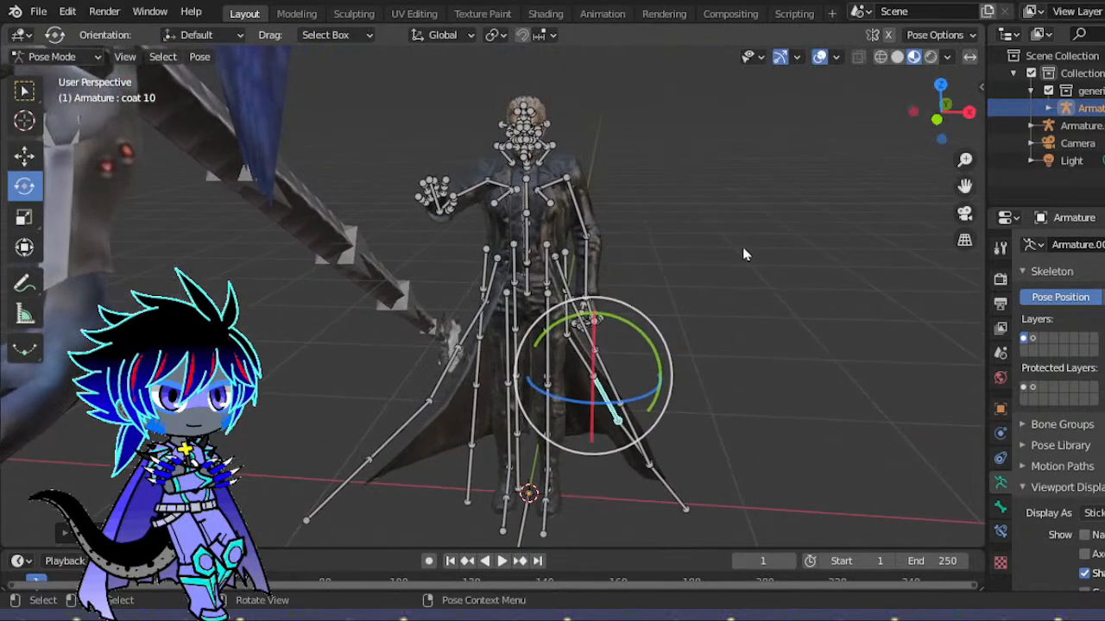
scroll(744, 255, "up", 5)
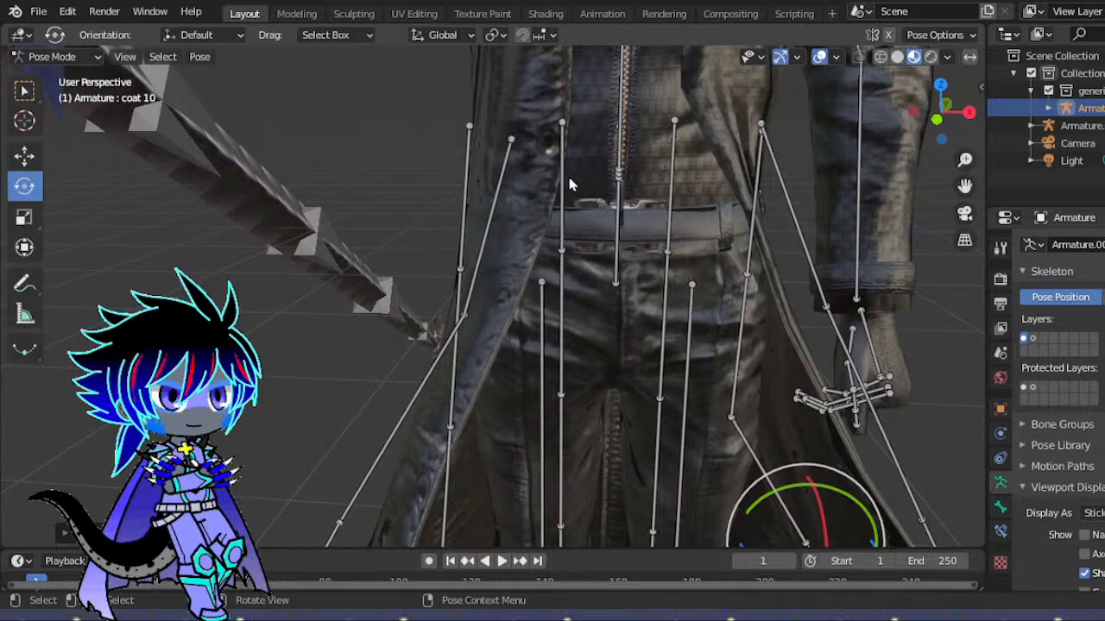
left_click_drag(953, 123, 899, 128)
left_click(1085, 535)
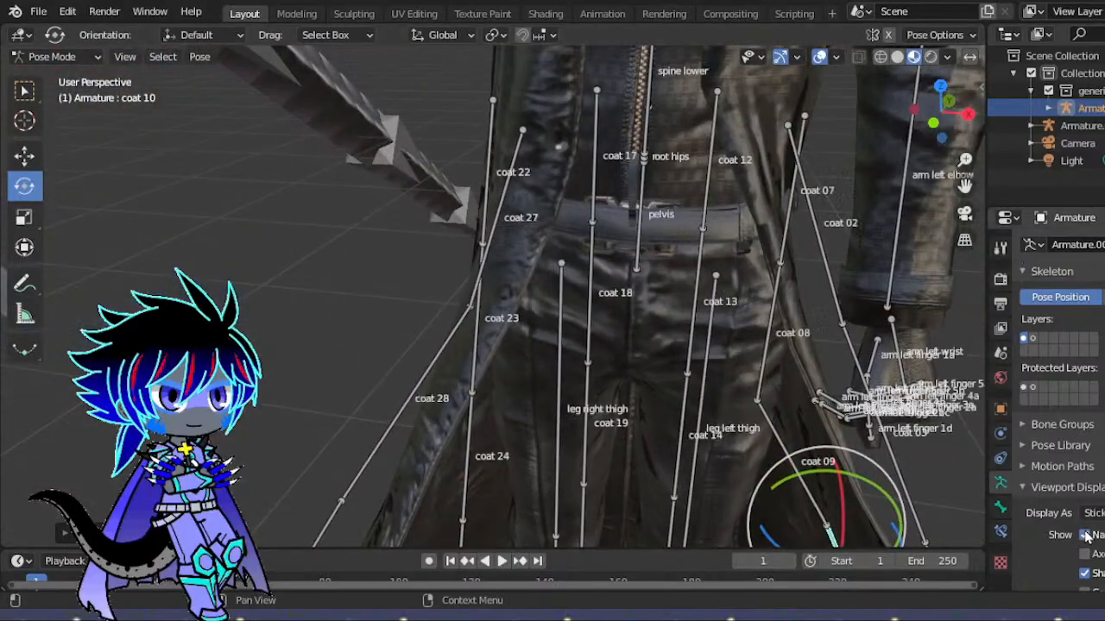
left_click_drag(946, 97, 876, 128)
left_click_drag(405, 127, 416, 132)
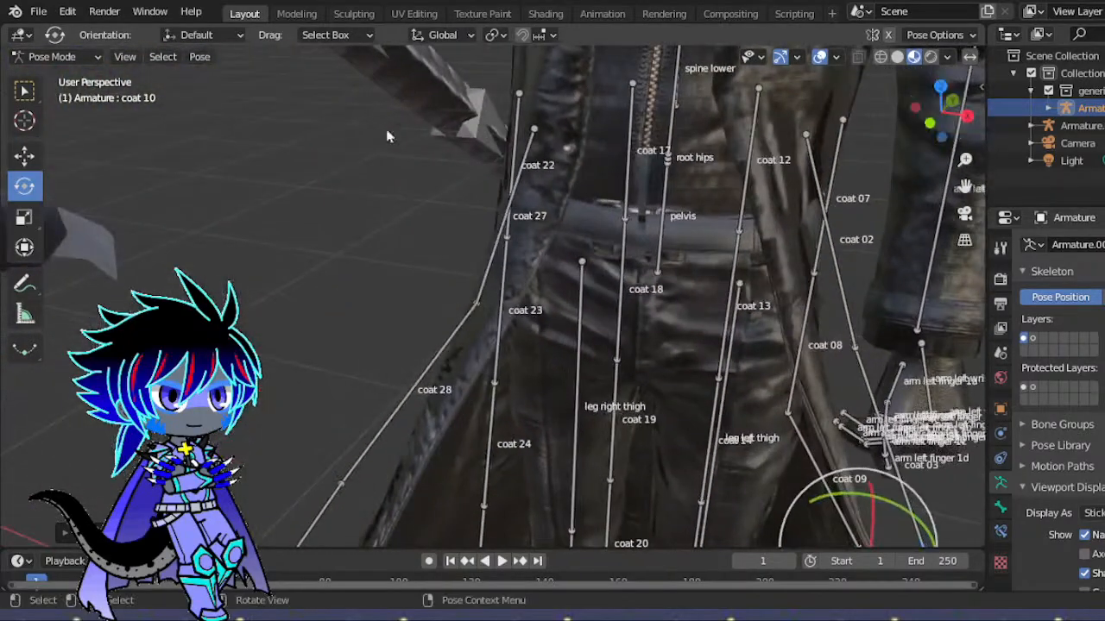
- Move the "coat 27" bone at the right hip slightly outward and hide the bone names
left_click(528, 147)
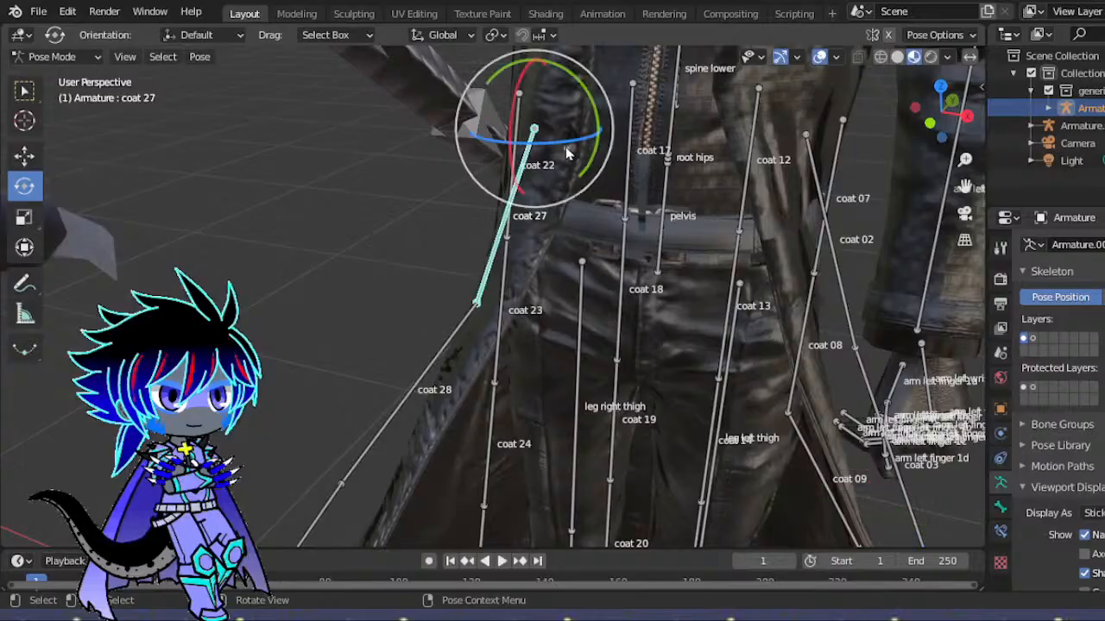
key("g")
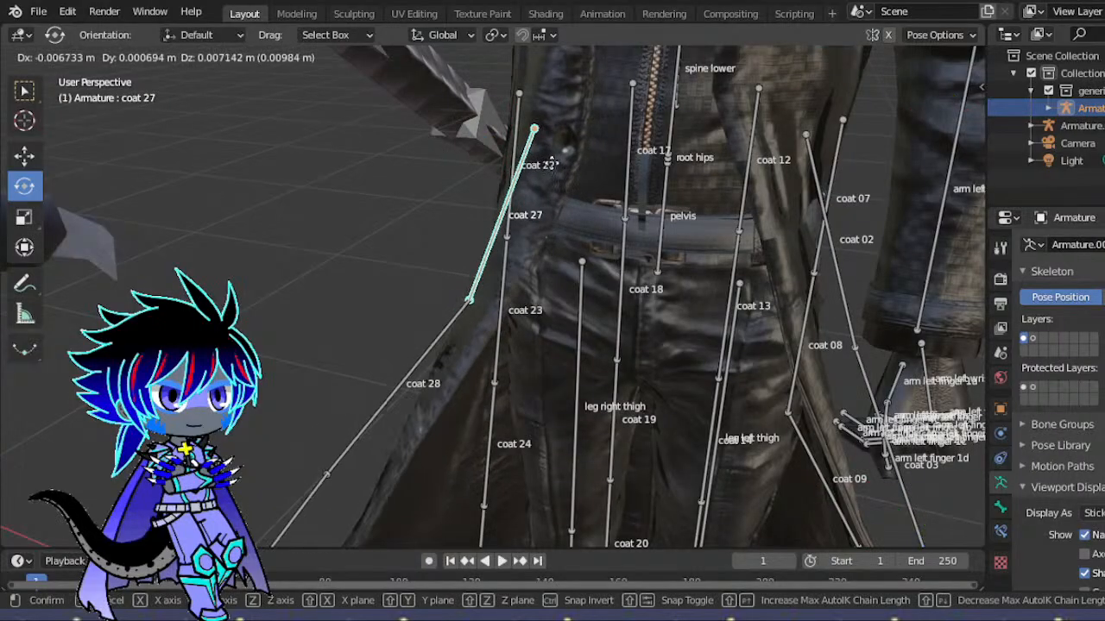
left_click(557, 168)
middle_click_drag(557, 169, 828, 177)
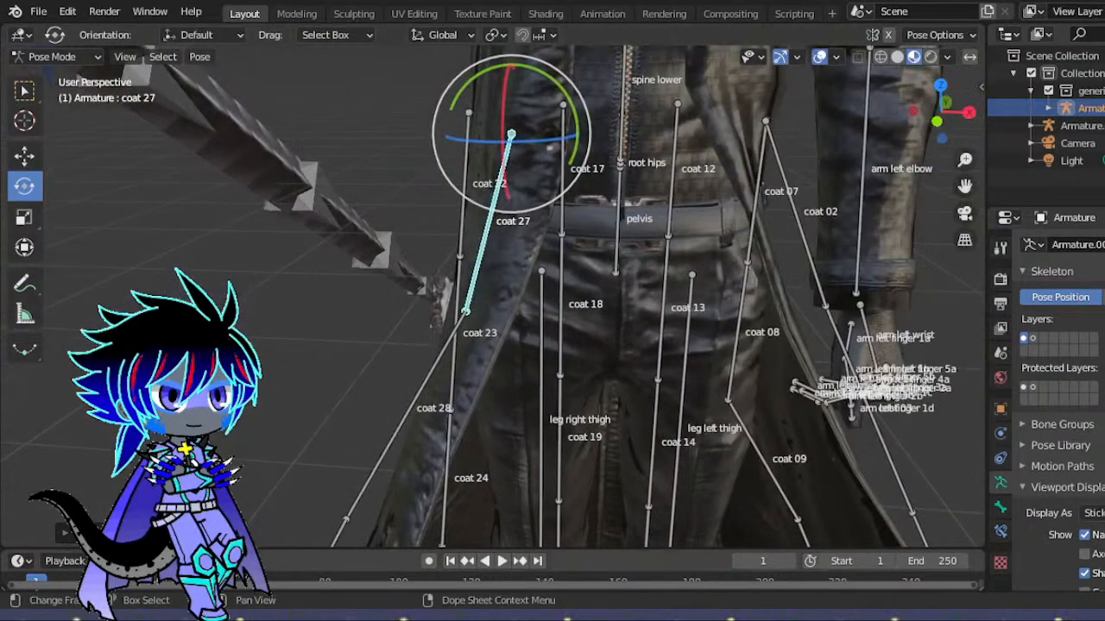
left_click(1084, 538)
- Undo the last action and clear the transform of the left thumb's "arm left finger 1b" bone
mouse_move(943, 106)
left_mouse_down()
mouse_move(881, 97)
mouse_move(972, 126)
mouse_move(927, 119)
mouse_move(942, 117)
left_mouse_up()
left_click_drag(836, 428, 959, 463)
left_click_drag(943, 115, 980, 117)
mouse_move(860, 406)
middle_mouse_down()
mouse_move(824, 409)
mouse_move(866, 416)
middle_mouse_up()
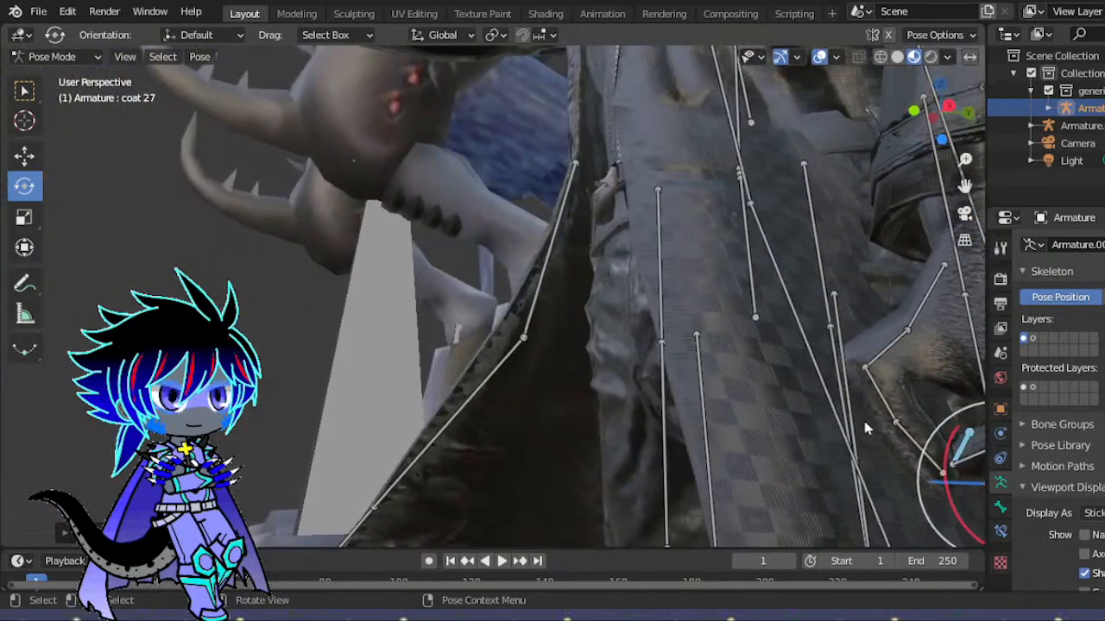
key("ctrl+z")
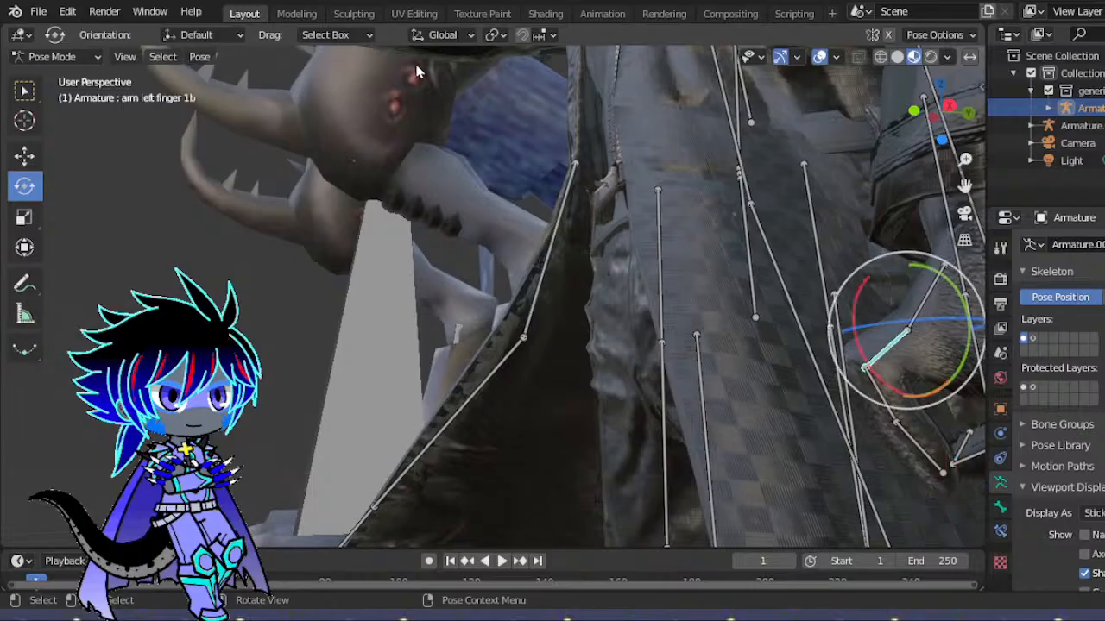
left_click(199, 57)
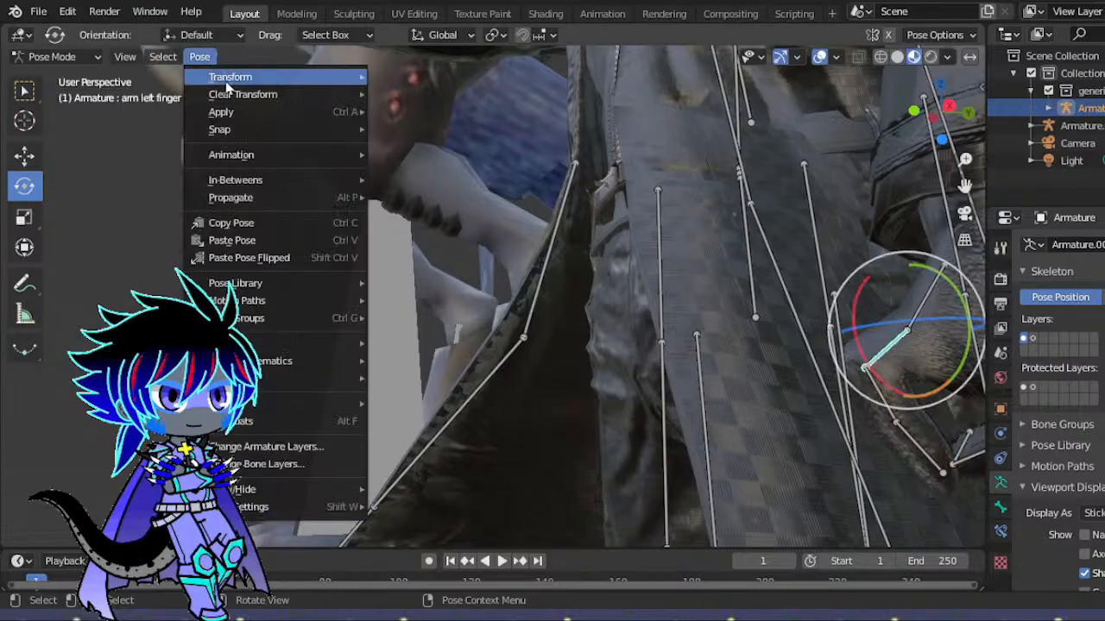
mouse_move(259, 94)
left_click(421, 93)
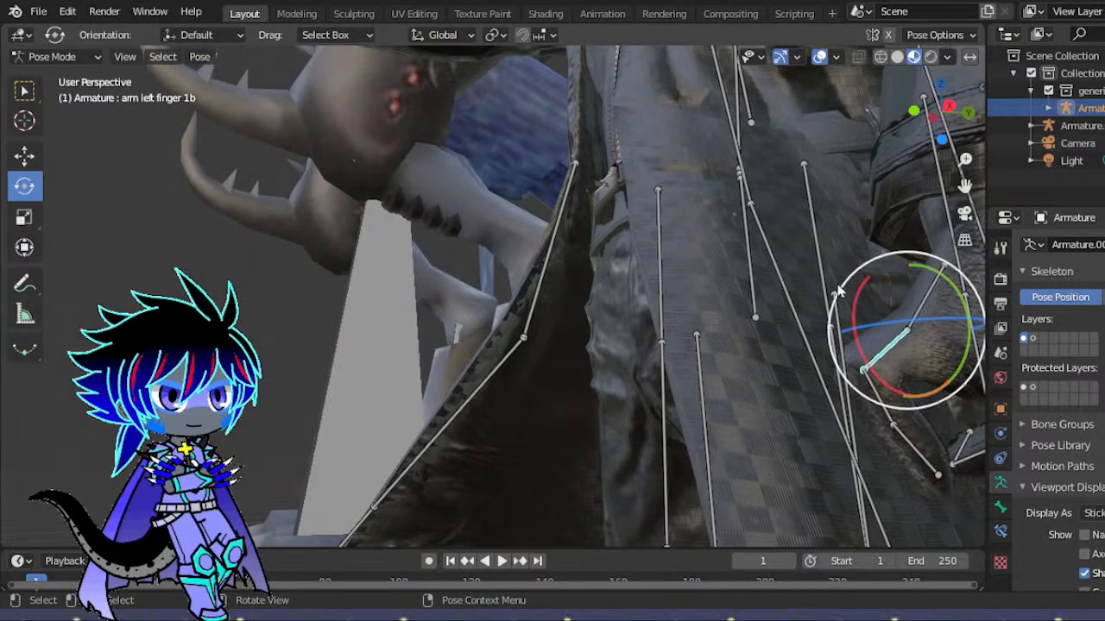
- Select the "arm left finger 1a" bone at the base of the left thumb and clear its transform
left_click(924, 298)
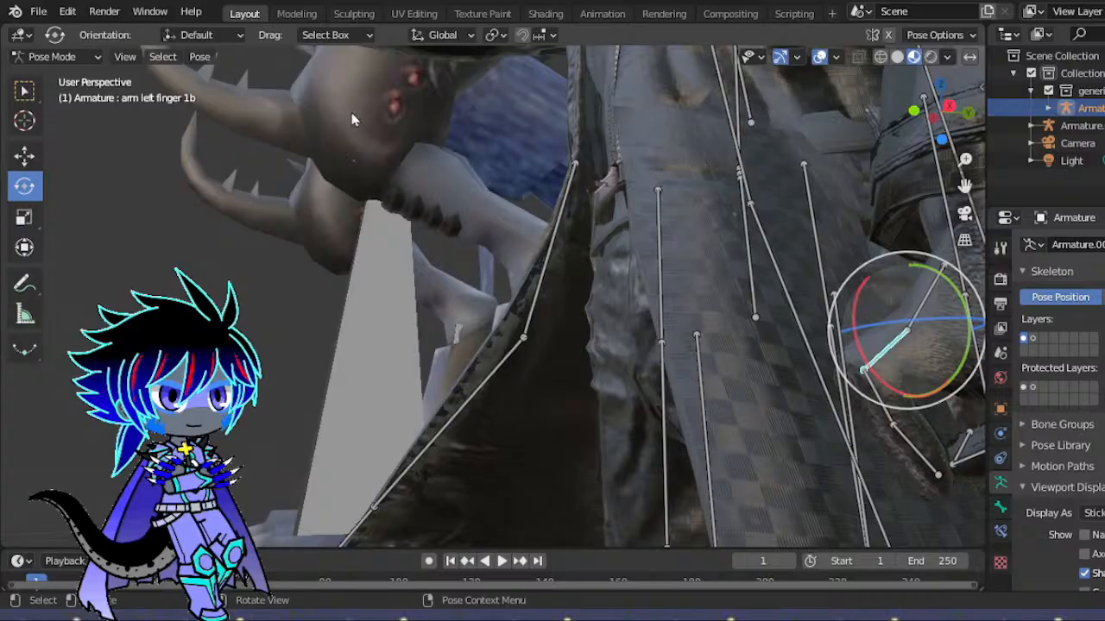
left_click(200, 57)
mouse_move(296, 77)
left_click(420, 99)
scroll(753, 260, "down", 5)
scroll(762, 263, "up", 4)
left_click_drag(799, 301, 775, 306)
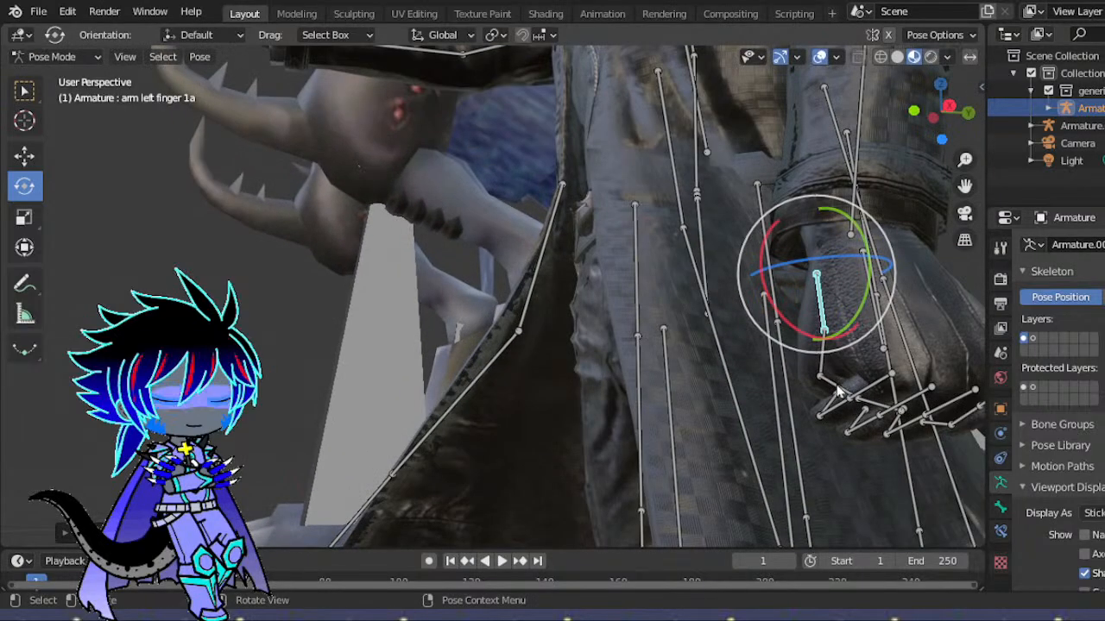
- Undo the last thumb change and rotate the "arm left finger 1c" bone at the left thumb's tip
key("ctrl+z")
left_click_drag(876, 322, 906, 376)
left_click_drag(942, 110, 927, 114)
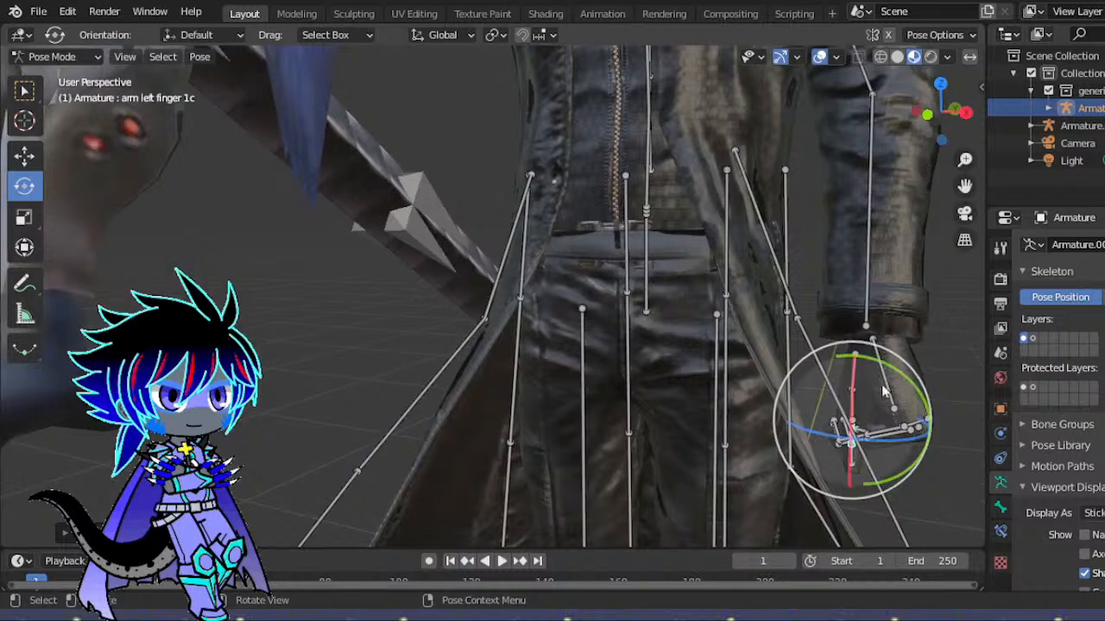
left_click_drag(793, 370, 777, 403)
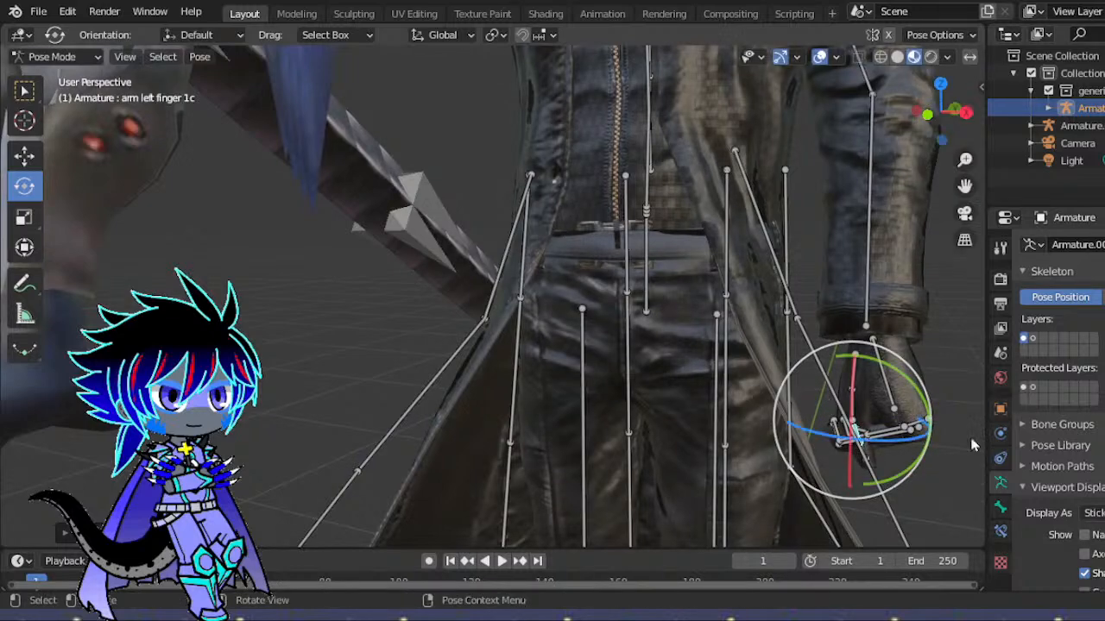
- Turn off the armature's In Front display and select the "arm left finger 2a" bone in the left hand
scroll(1087, 539, "down", 3)
left_click(1085, 535)
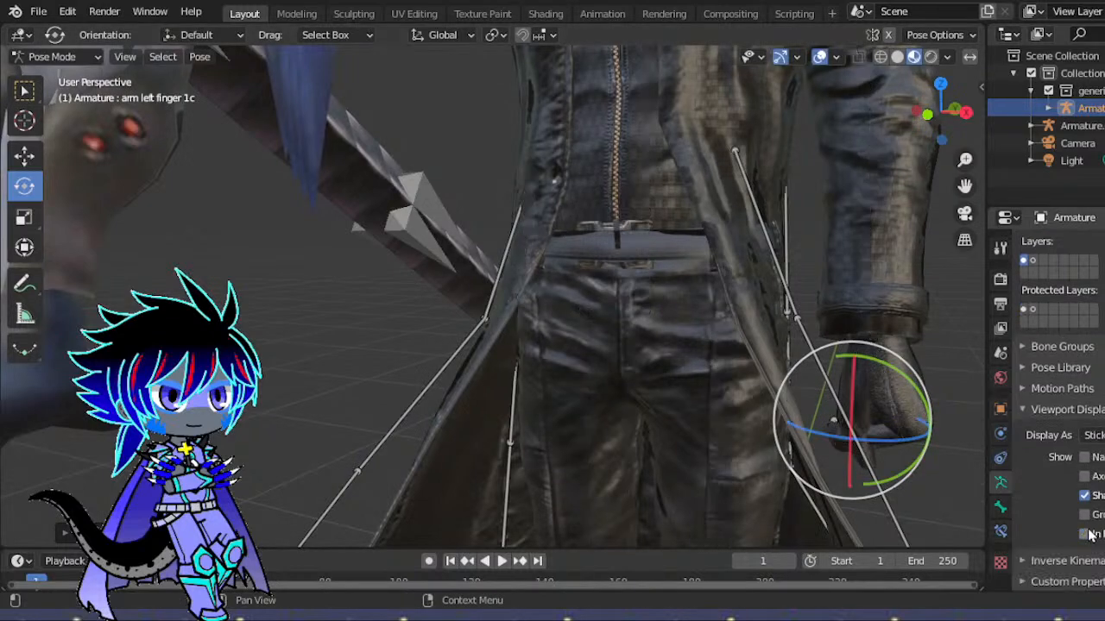
left_click_drag(892, 391, 892, 380)
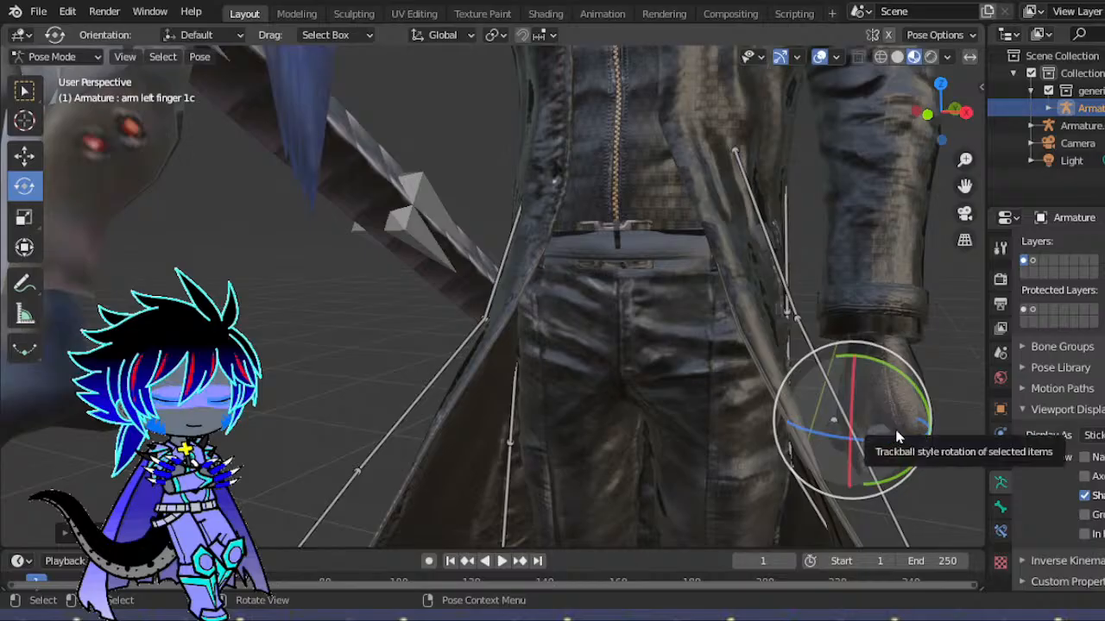
left_click(816, 381)
left_click_drag(844, 375, 833, 404)
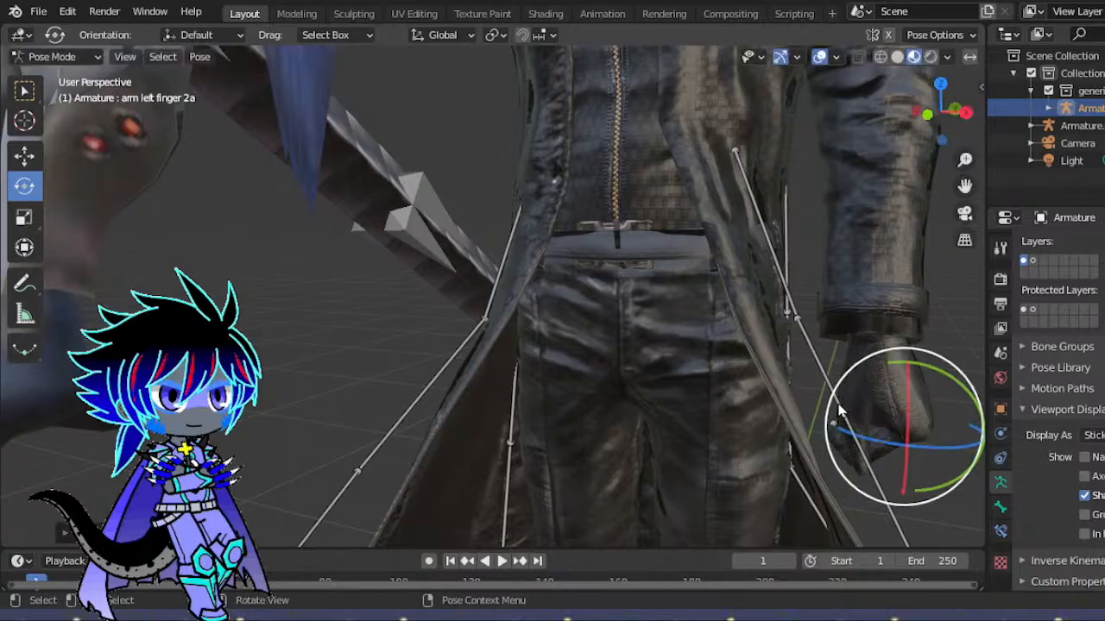
- Turn the armature's In Front display back on and clear the transform of the "coat 09" bone in the left coat flap
scroll(934, 361, "down", 6)
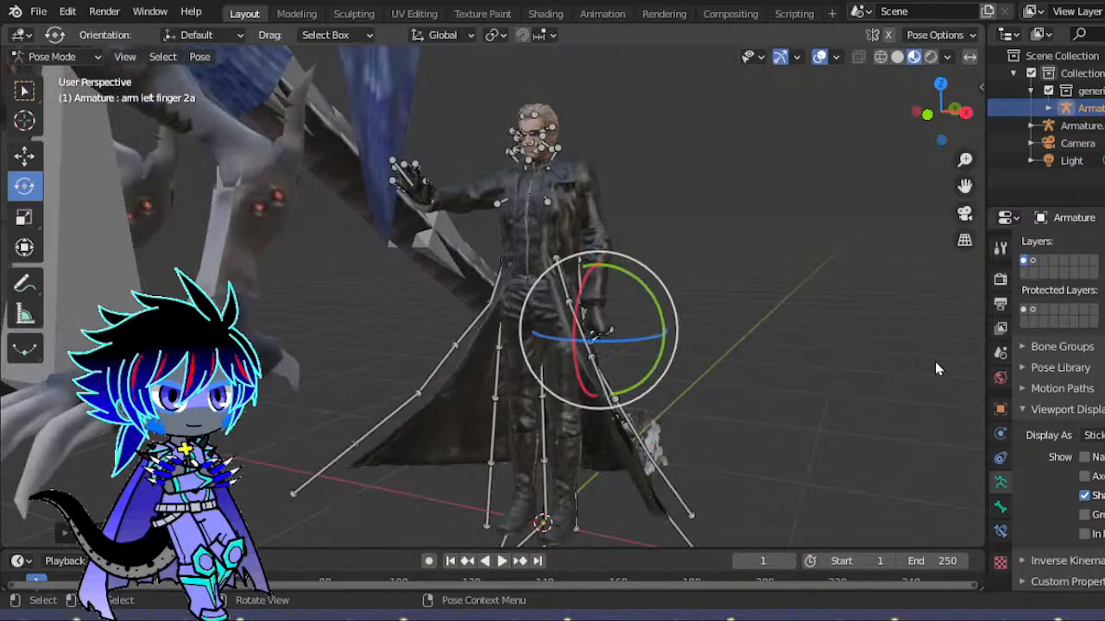
scroll(935, 361, "down", 5)
left_click_drag(933, 113, 988, 120)
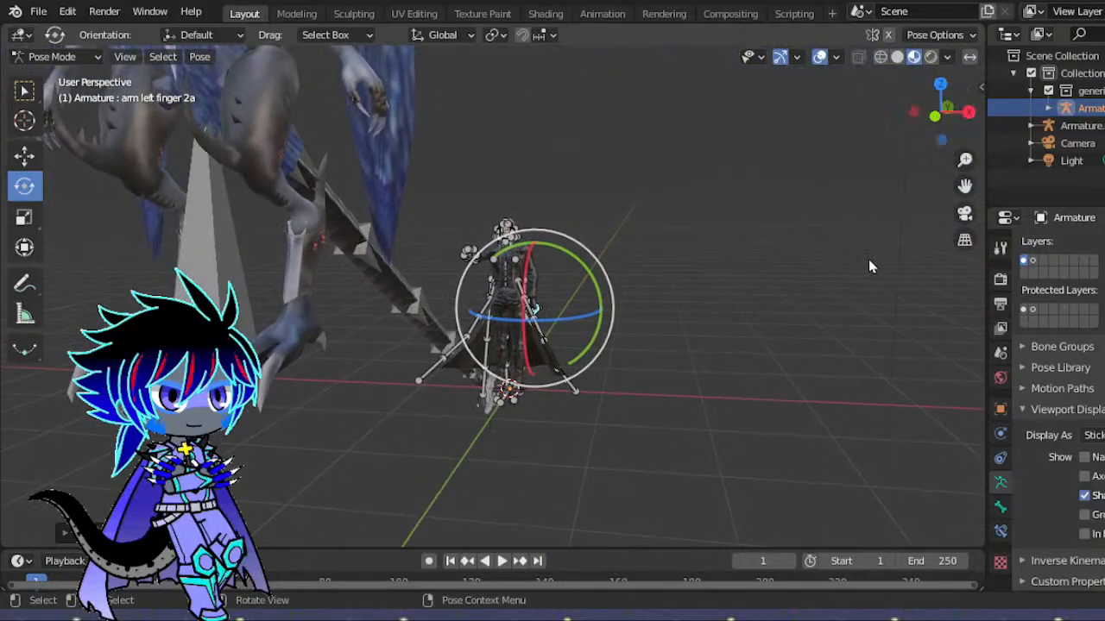
scroll(872, 257, "up", 6)
left_click_drag(965, 186, 991, 60)
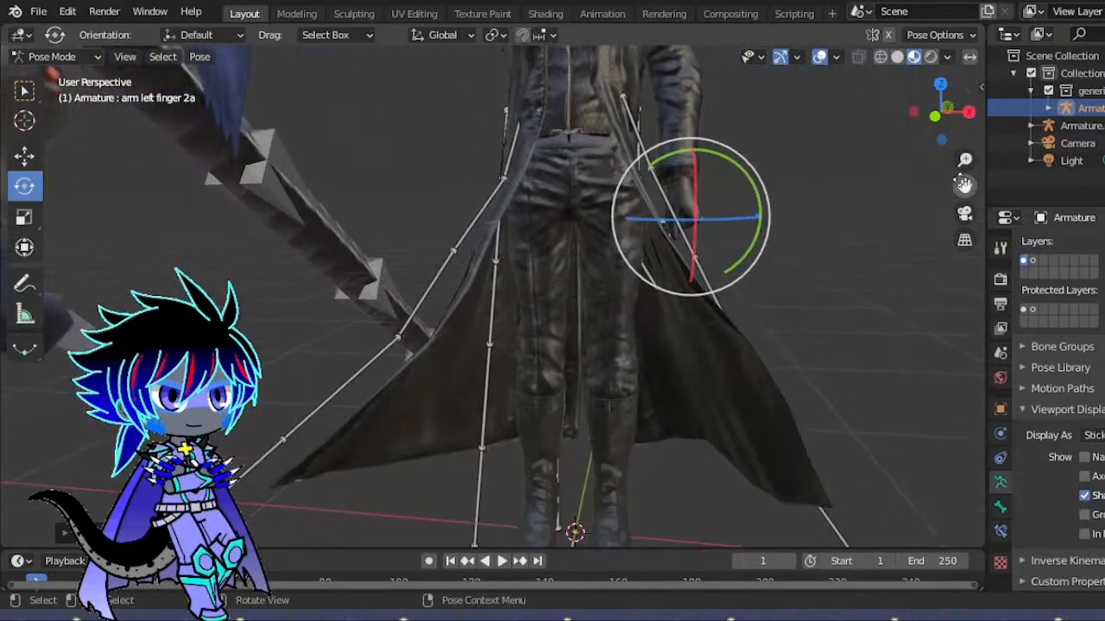
left_click_drag(945, 121, 734, 159)
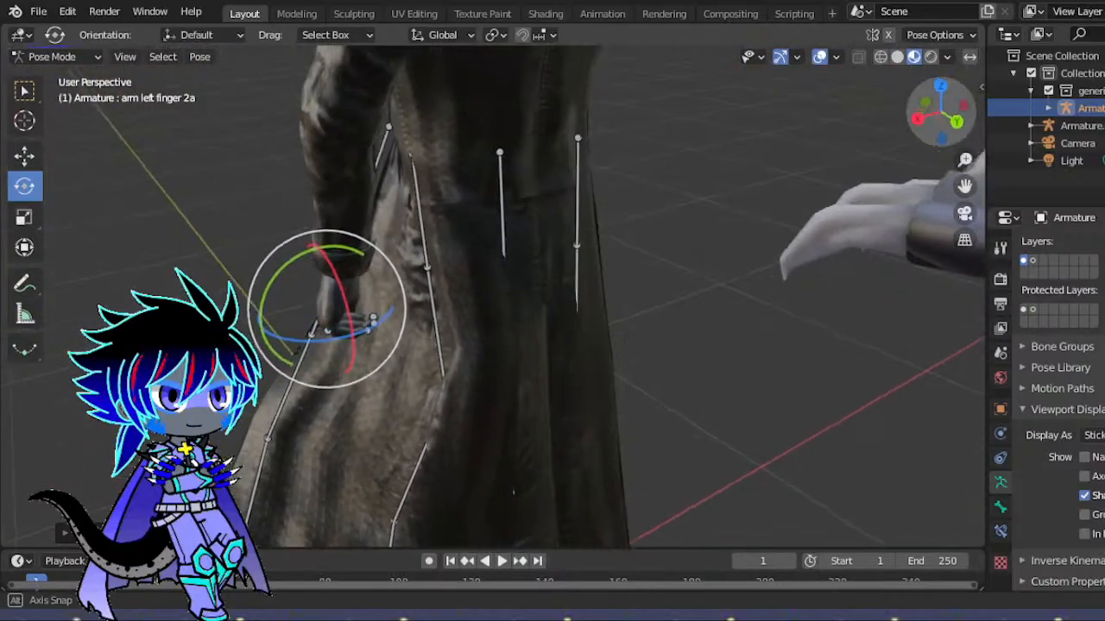
left_click(435, 411)
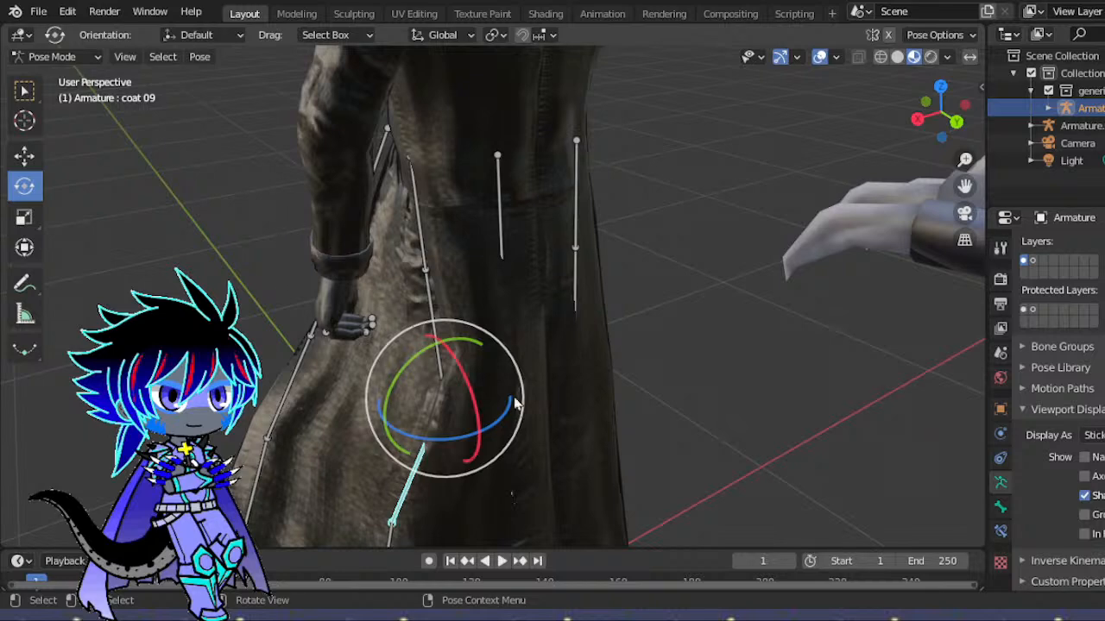
left_click(1085, 535)
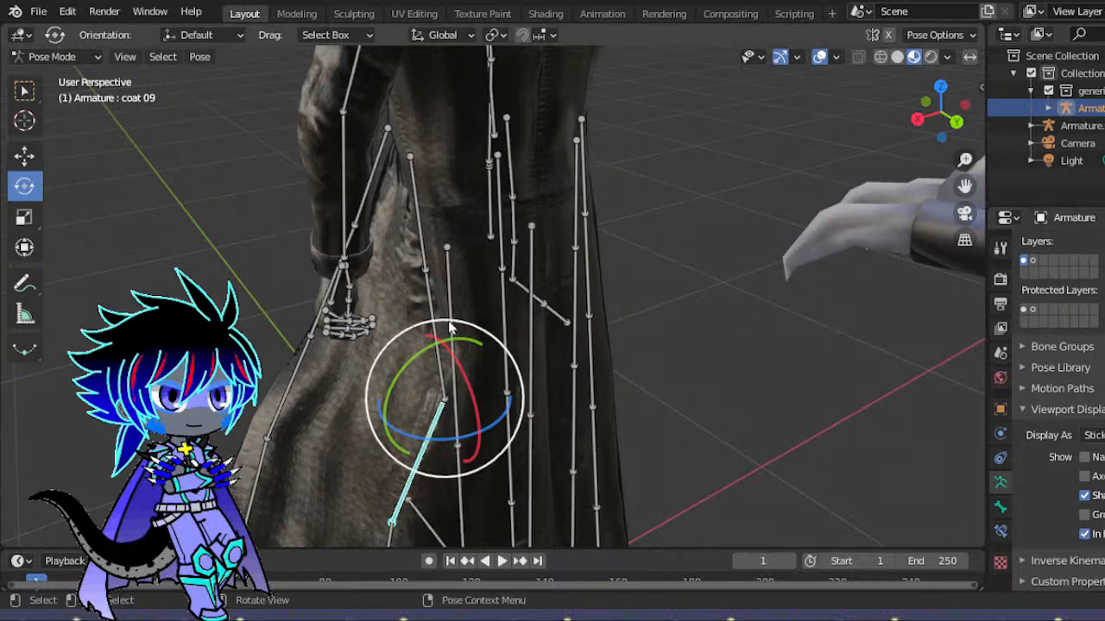
left_click(200, 57)
mouse_move(328, 93)
left_click(395, 98)
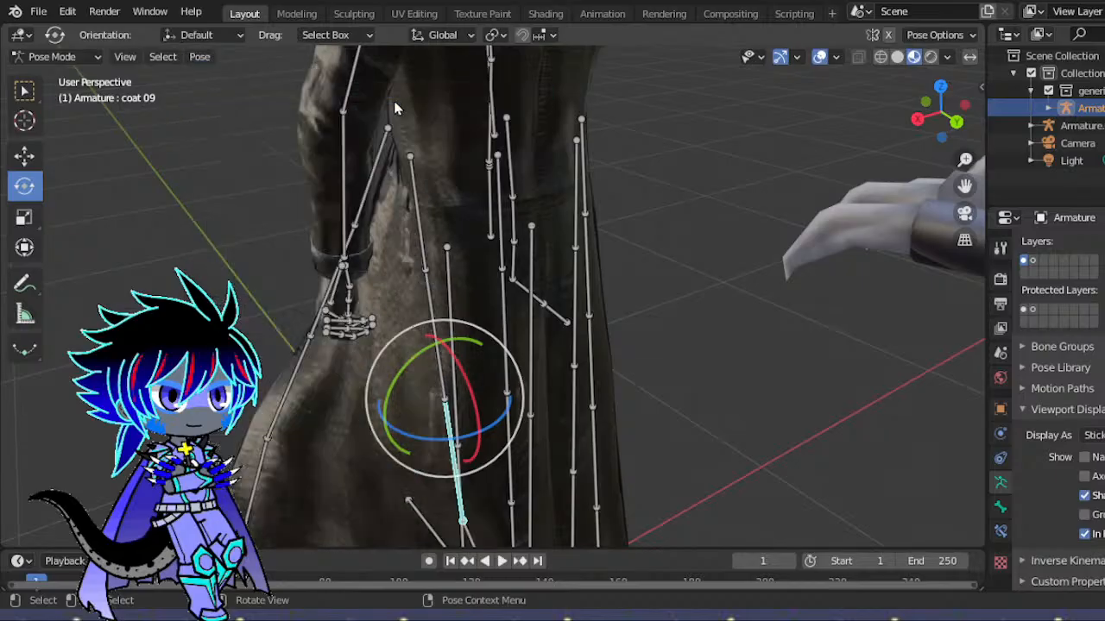
- Try rotating the "coat 07" bone outward to flare the left coat flap
left_click(490, 164)
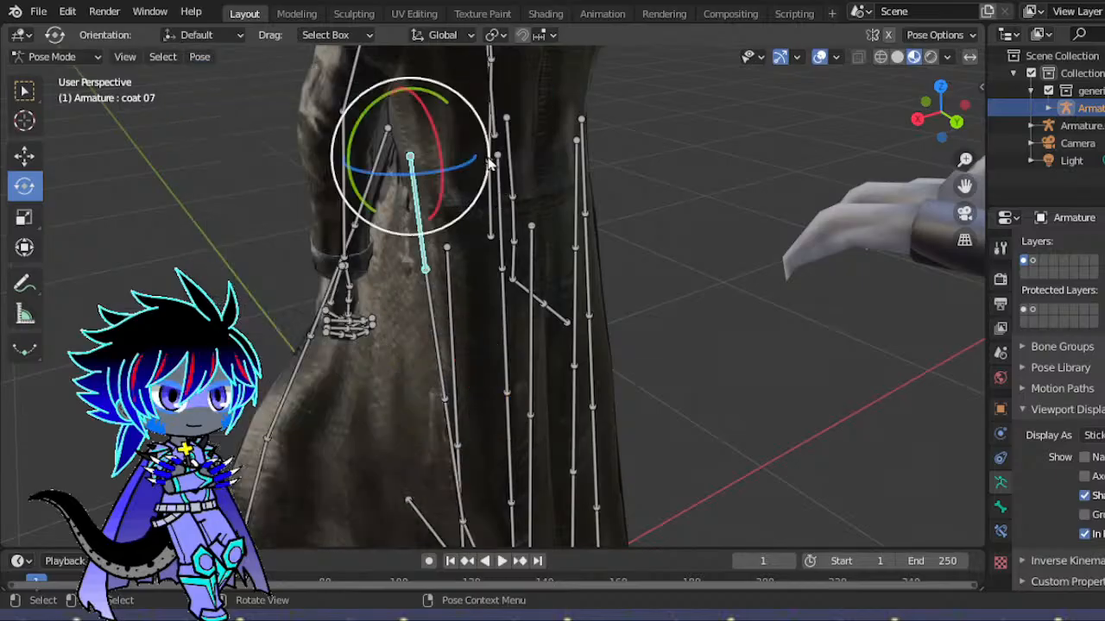
left_click_drag(482, 131, 486, 171)
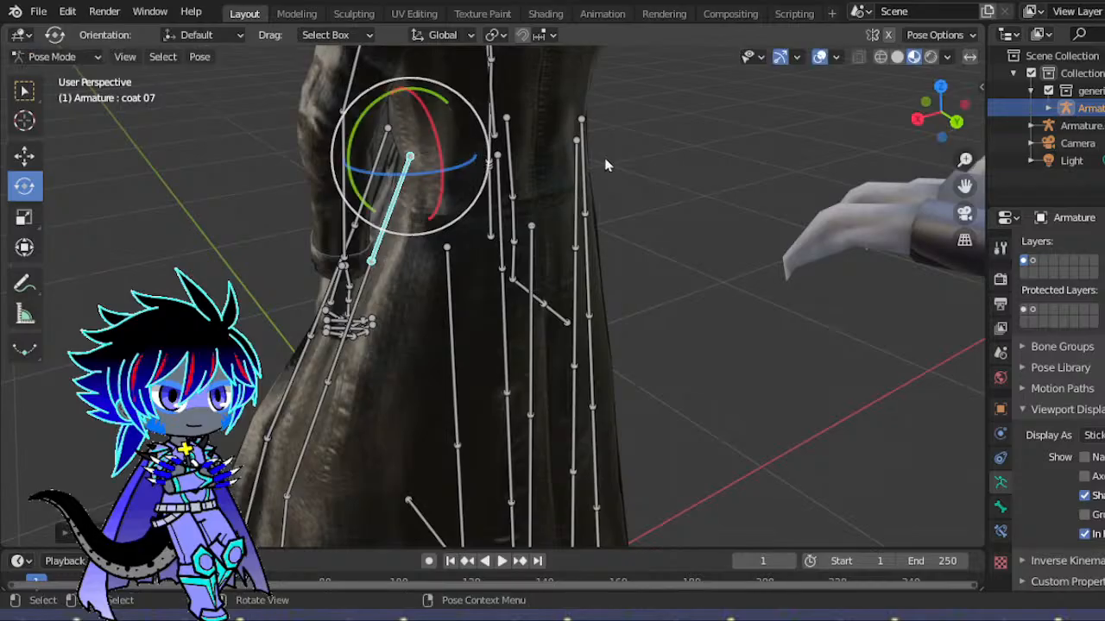
left_click_drag(922, 121, 867, 131)
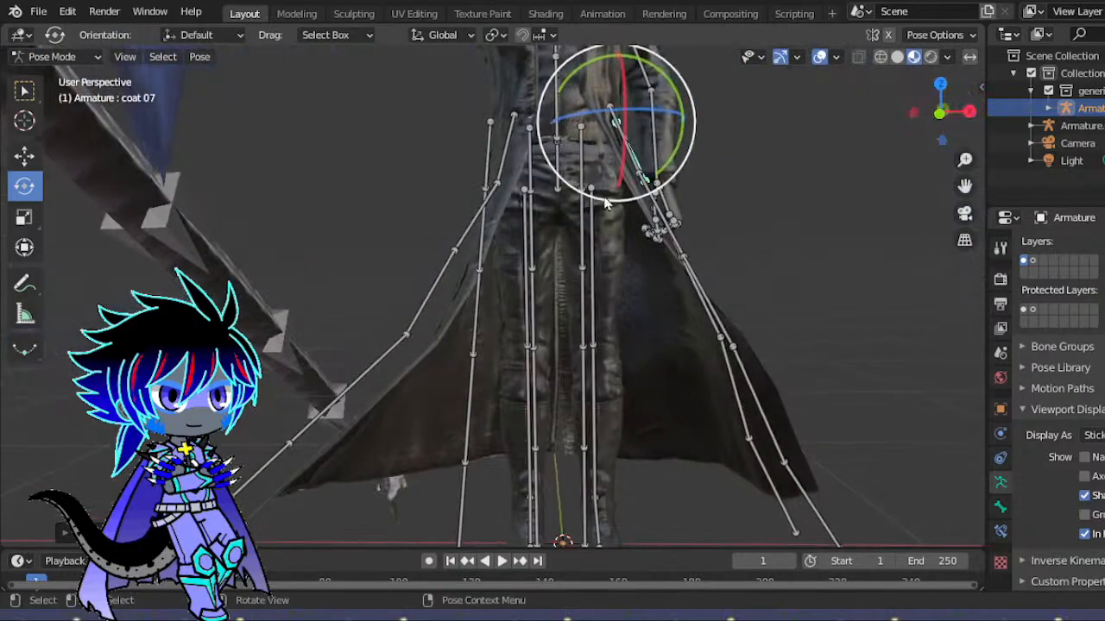
left_click_drag(644, 164, 686, 148)
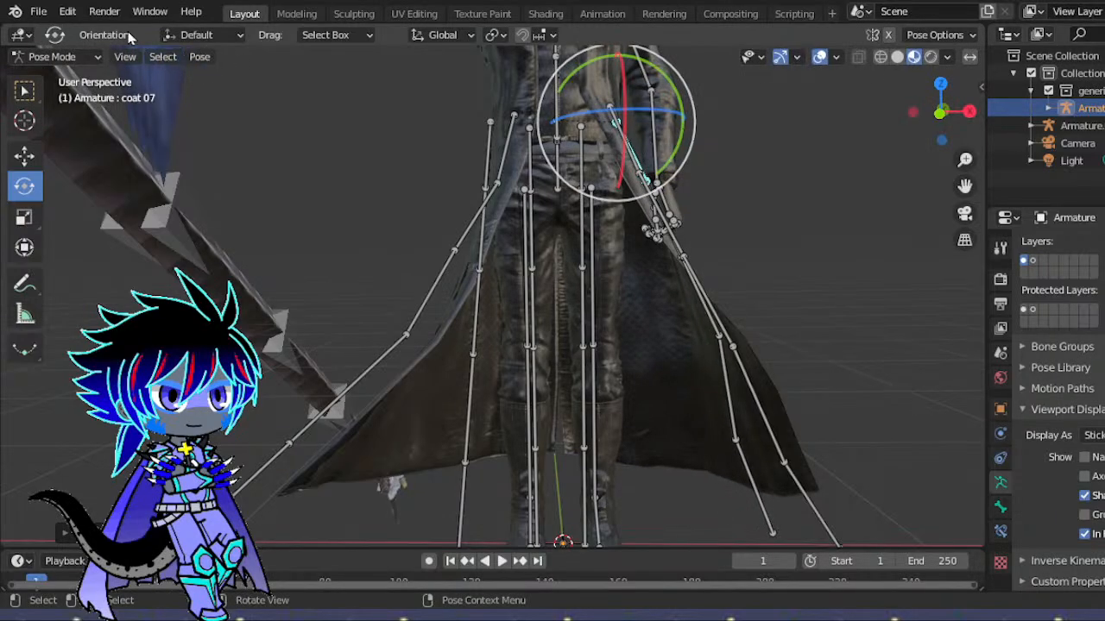
- Revert through the undo history to the In Front entry, before the "coat 09" bone's transform was cleared
left_click(67, 11)
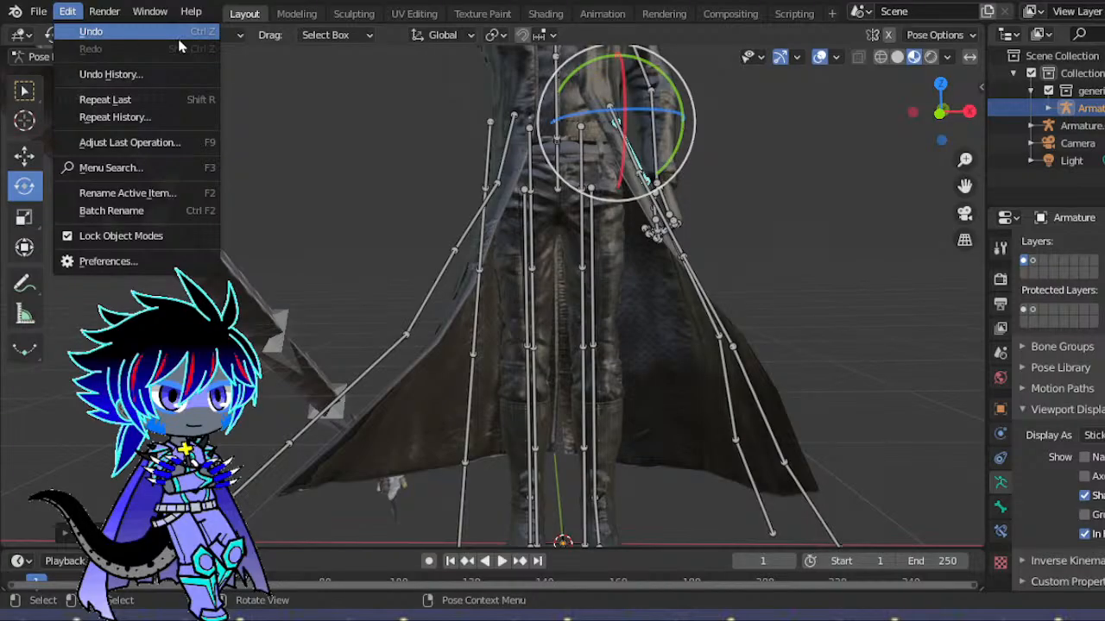
left_click(152, 73)
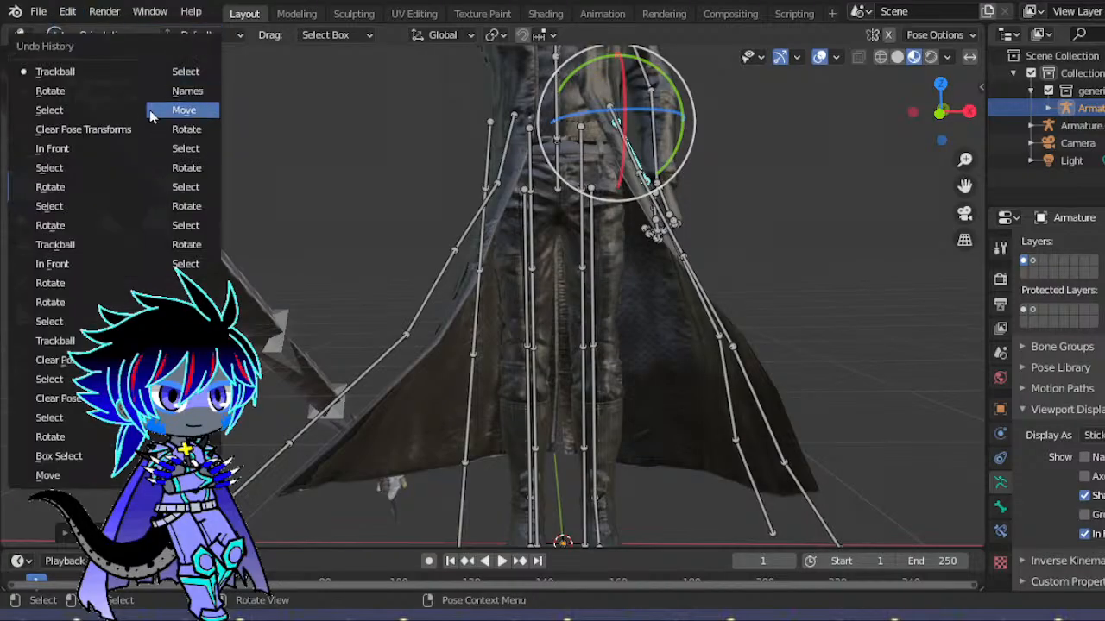
left_click(112, 151)
scroll(882, 290, "down", 5)
scroll(880, 291, "up", 5)
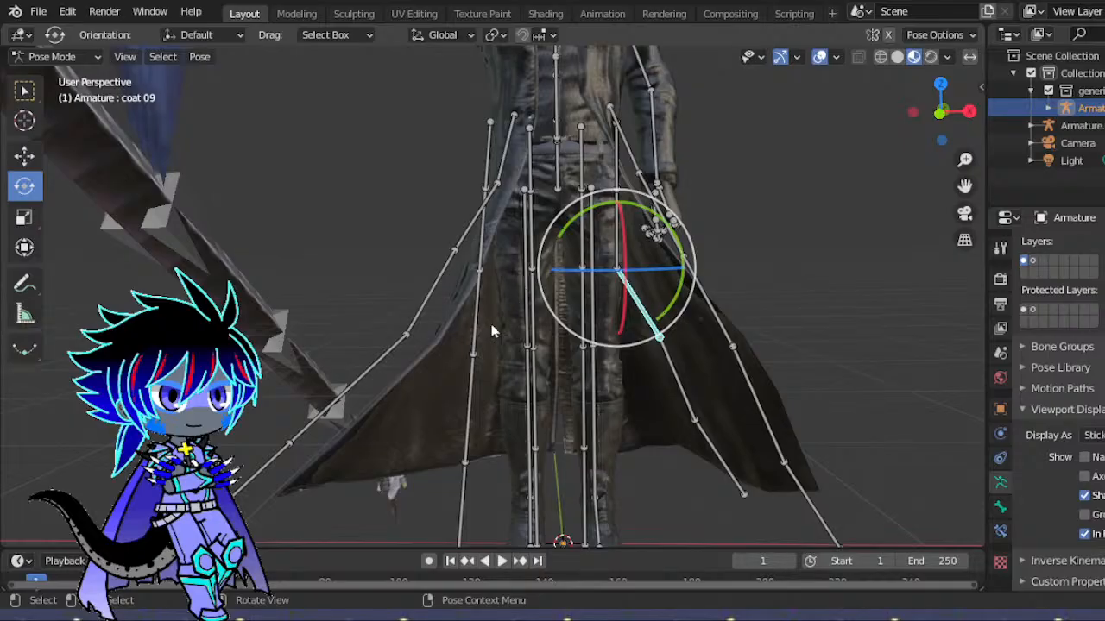
- Try a trackball rotation of the "coat 29" bone in the right coat flap
left_click(436, 283)
key("r")
key("r")
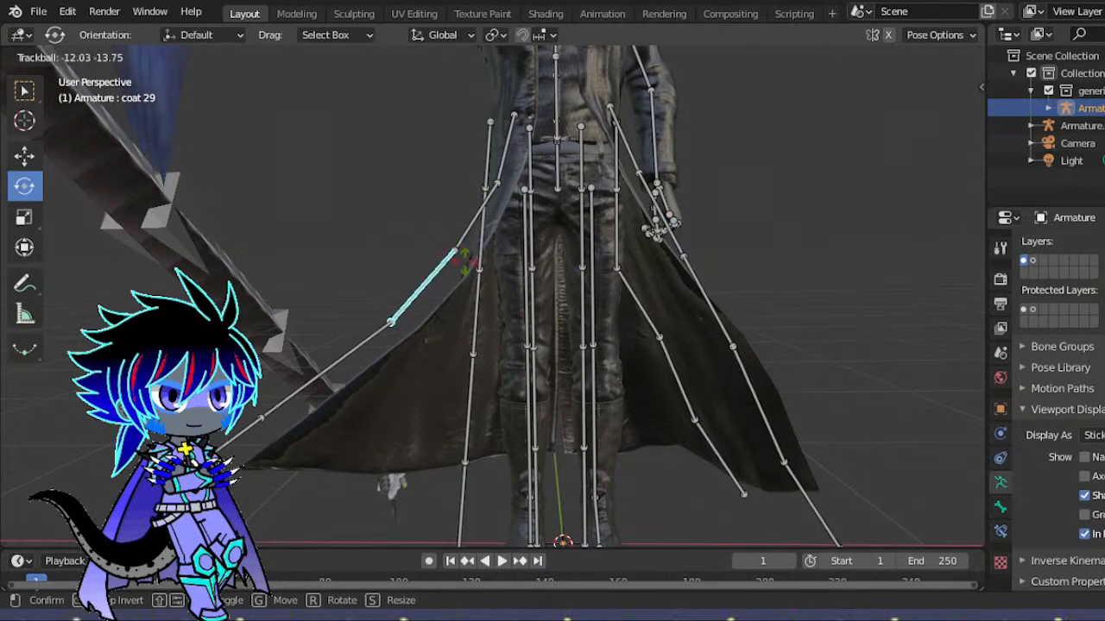
left_click(479, 279)
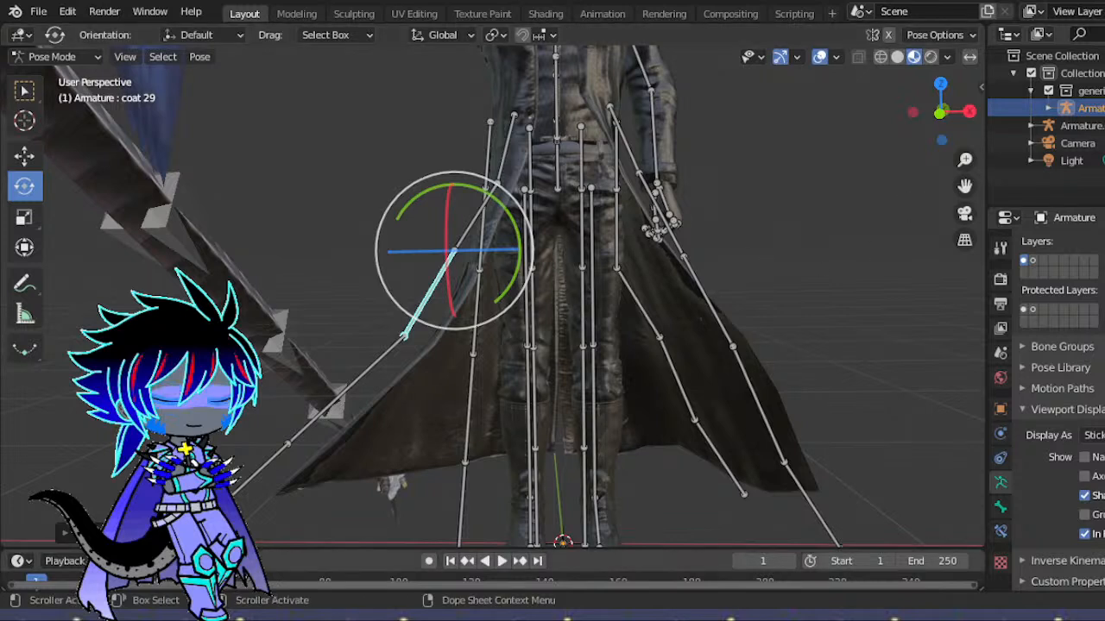
- Rotate the "coat 25" bone in the lower right coat flap slightly outward
scroll(690, 327, "down", 6)
scroll(694, 349, "up", 5)
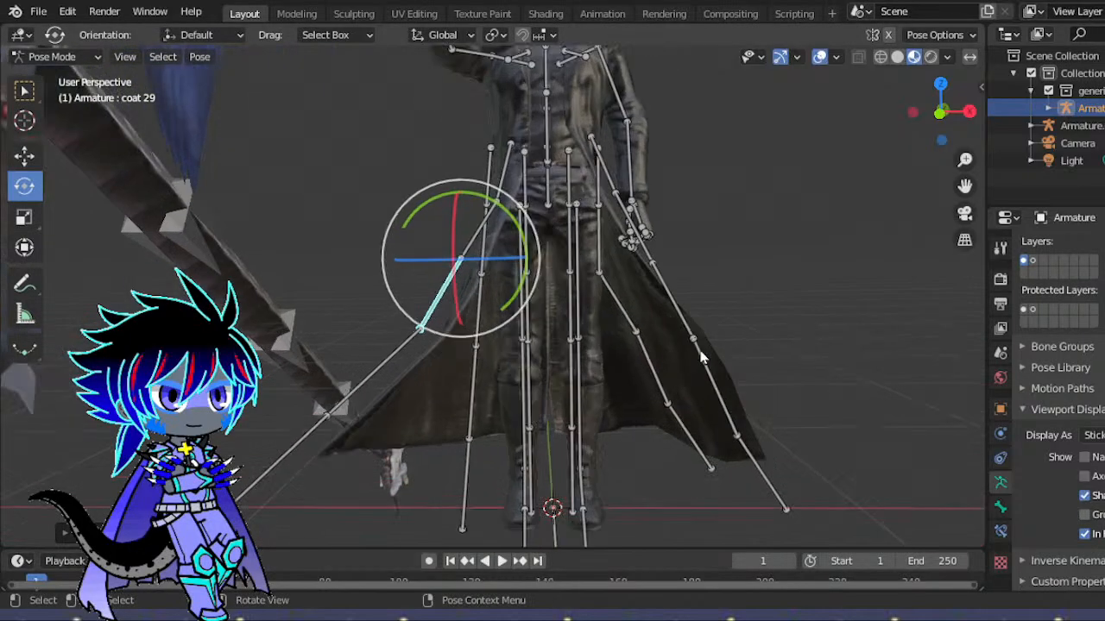
left_click_drag(942, 130, 908, 143)
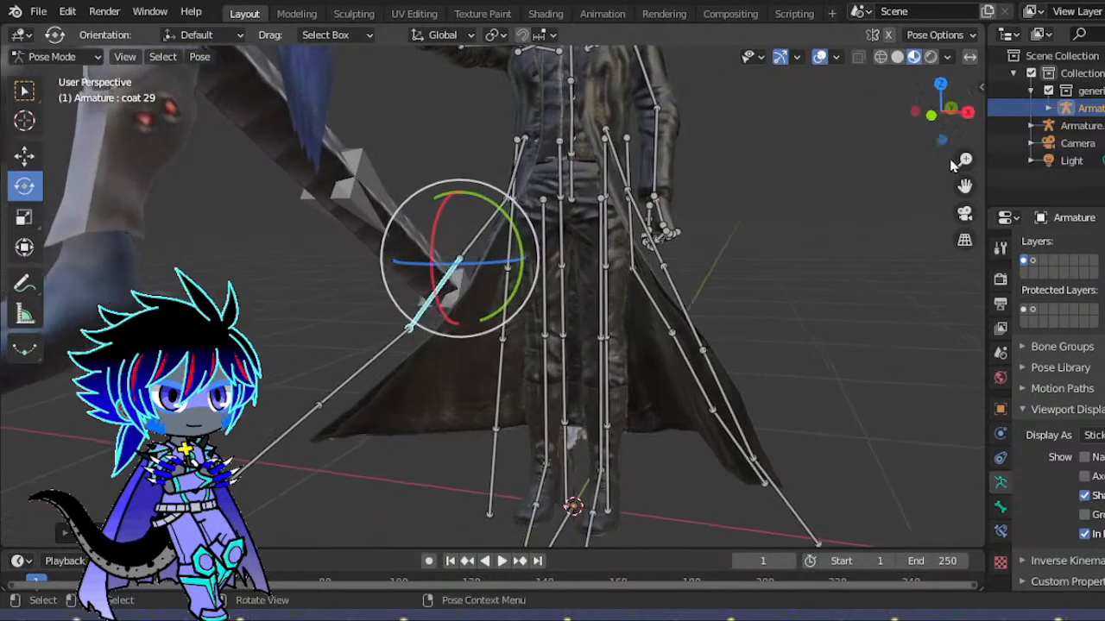
left_click_drag(966, 186, 979, 72)
scroll(595, 397, "up", 5)
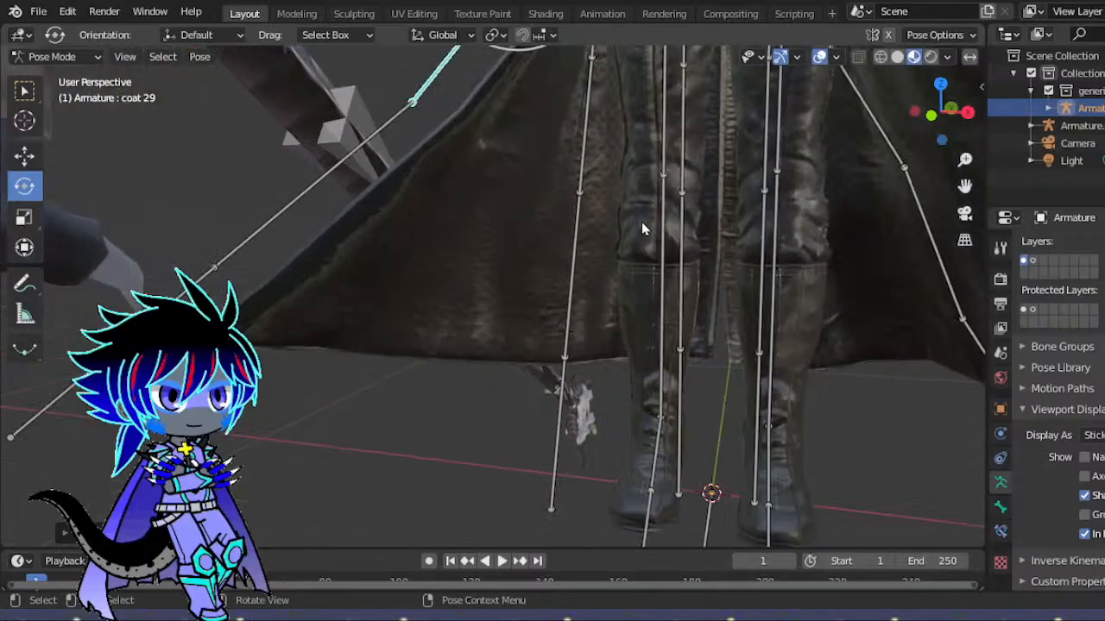
left_click(575, 241)
left_click_drag(596, 217, 616, 233)
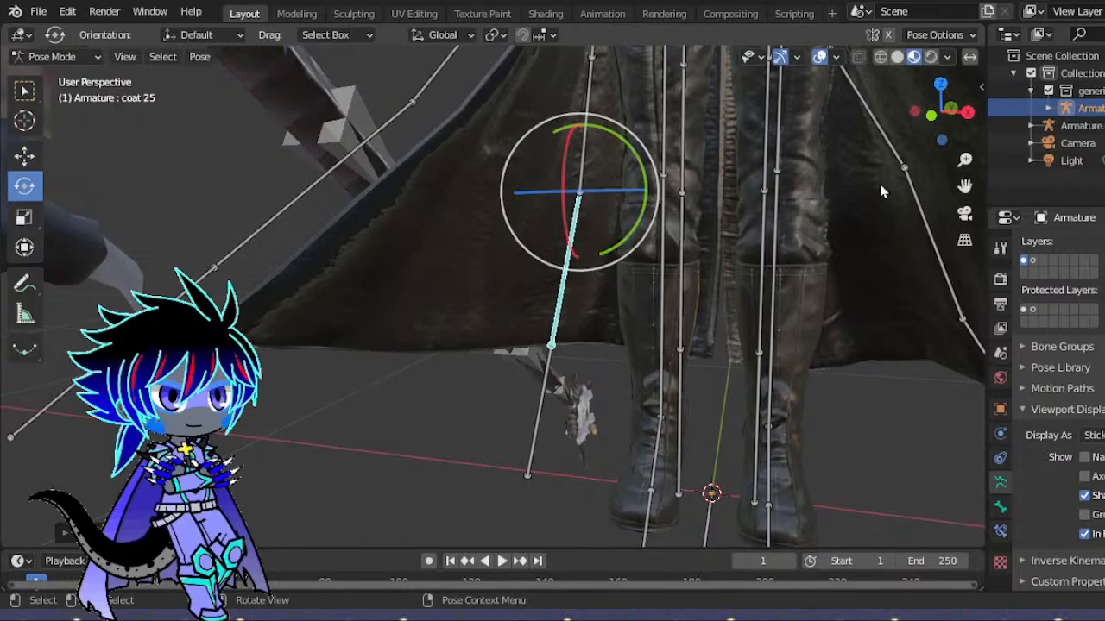
- Select the "leg left thigh" bone and rotate it slightly outward to widen the stance
left_click_drag(931, 114, 941, 139)
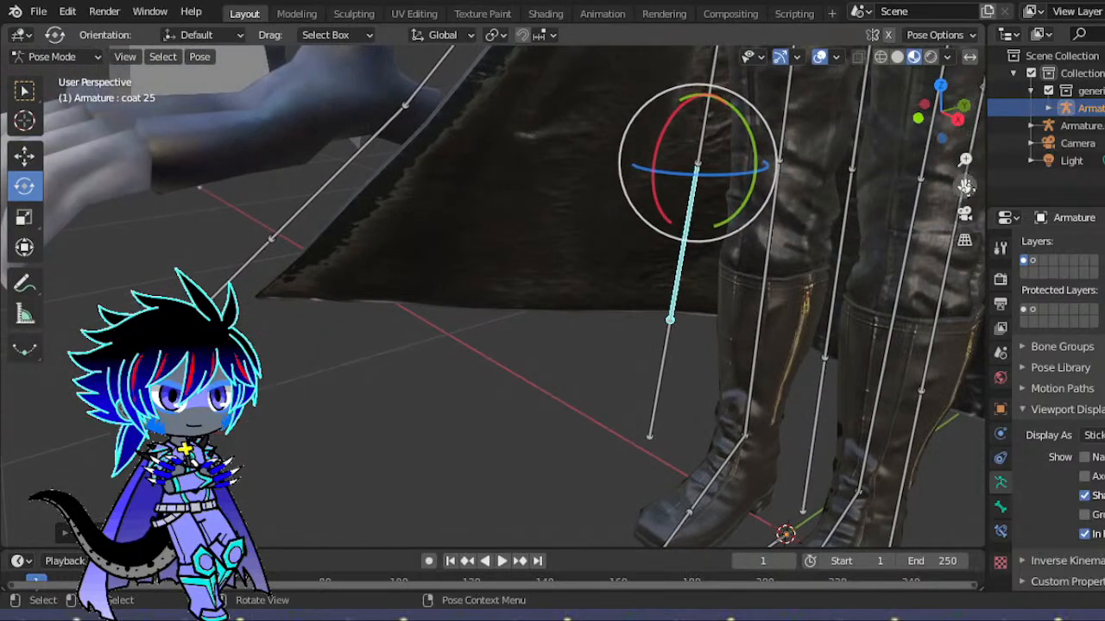
left_click_drag(965, 185, 842, 277)
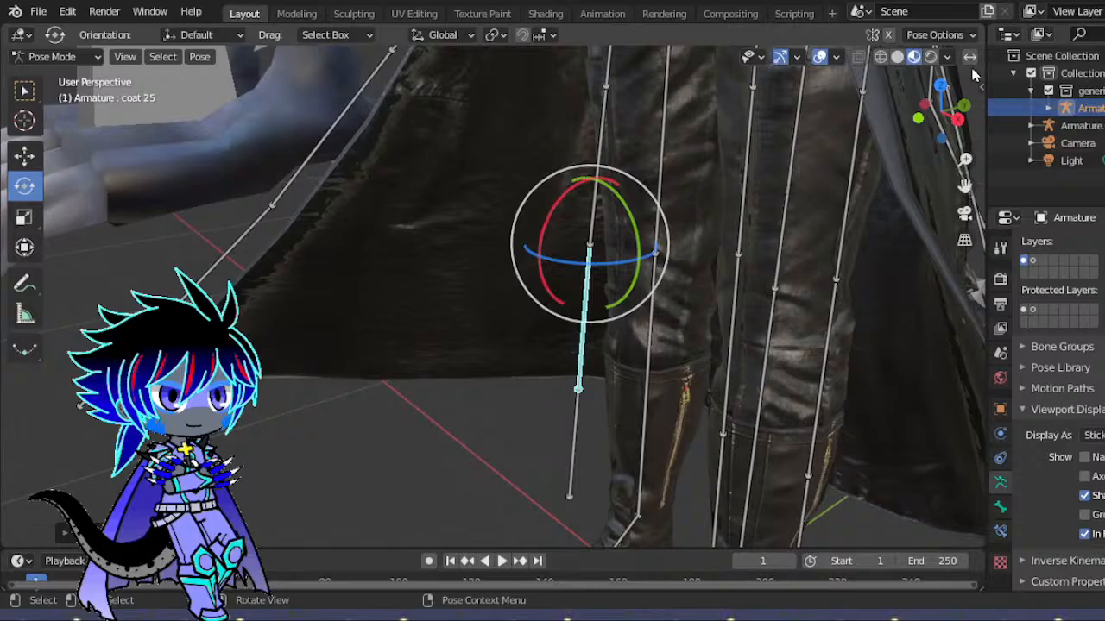
left_click_drag(949, 120, 972, 111)
scroll(906, 134, "down", 3)
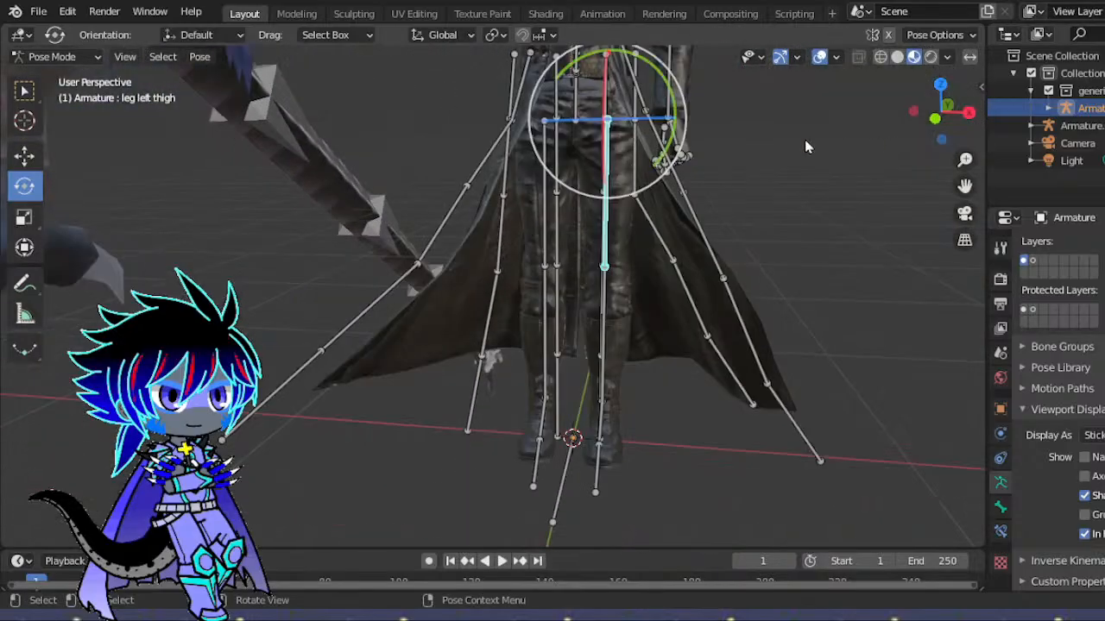
left_click_drag(638, 168, 650, 170)
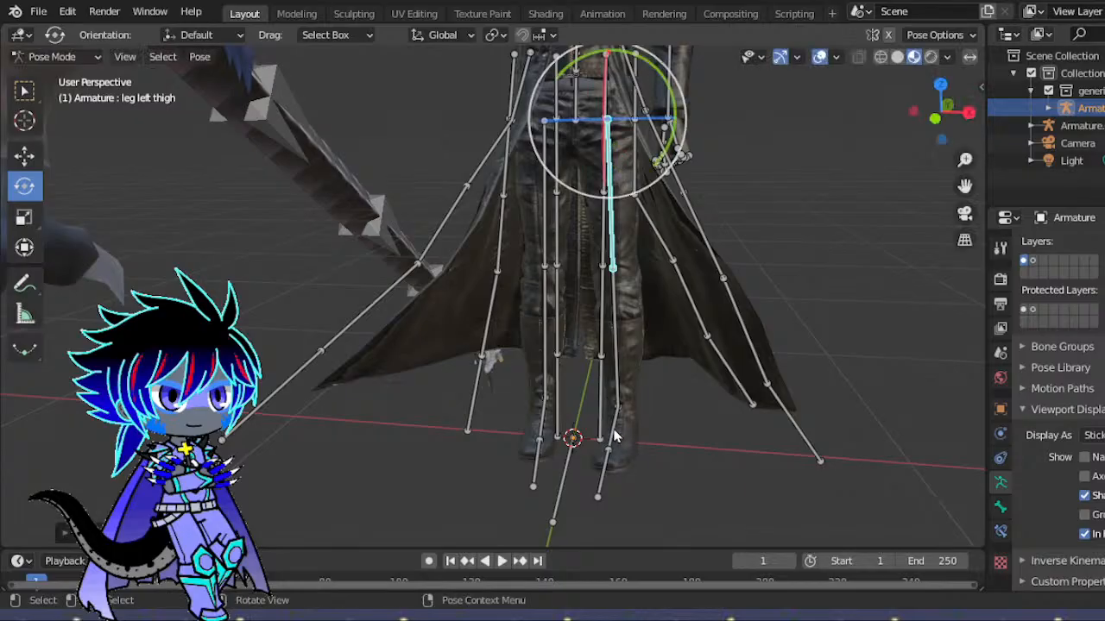
- Select the "leg left ankle" bone and rotate it so the left foot points further outward
left_click(609, 450)
left_click_drag(647, 395, 718, 394)
left_click_drag(559, 359, 599, 405)
left_click_drag(693, 376, 697, 390)
scroll(553, 319, "down", 6)
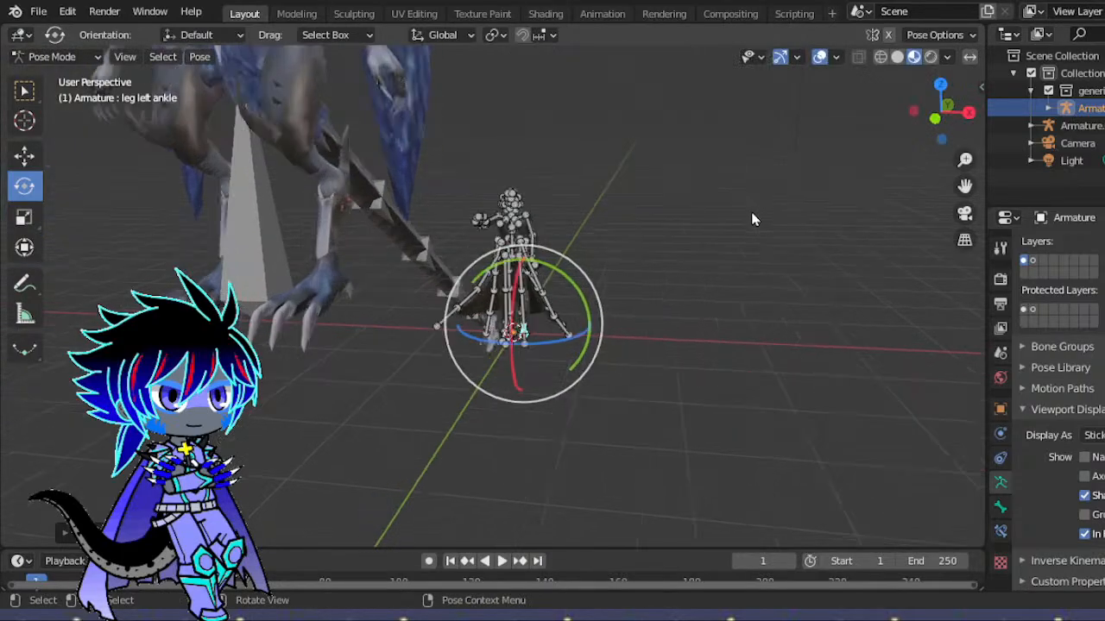
scroll(752, 220, "up", 3)
scroll(755, 227, "up", 3)
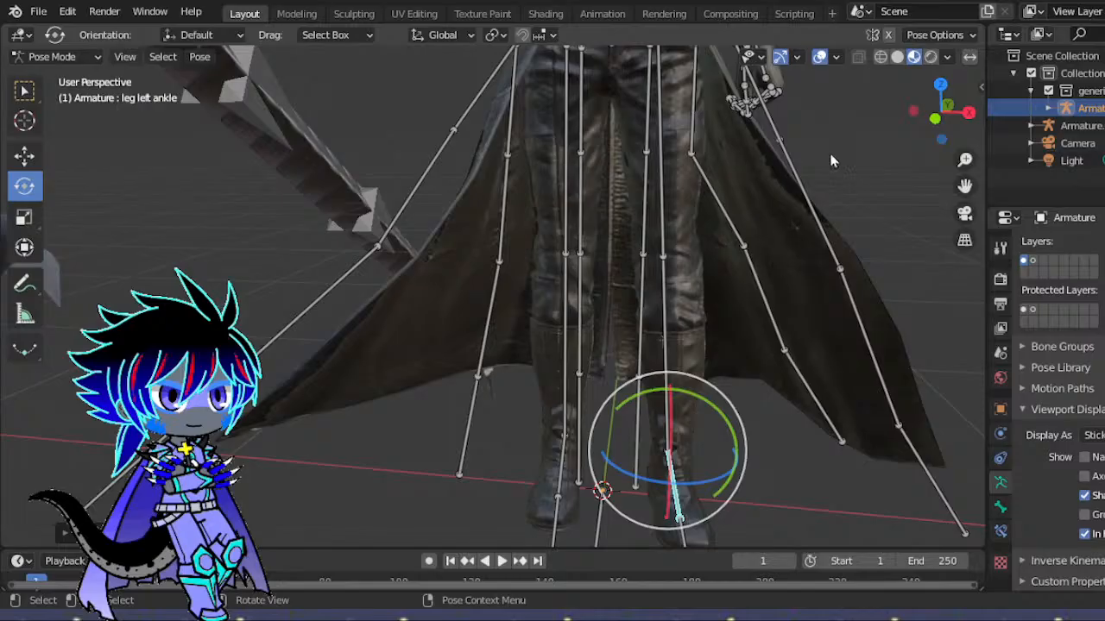
- Try rotating the "leg right thigh" bone forward so the right leg steps out, adjusting it in the right orthographic view
left_click_drag(924, 118, 855, 118)
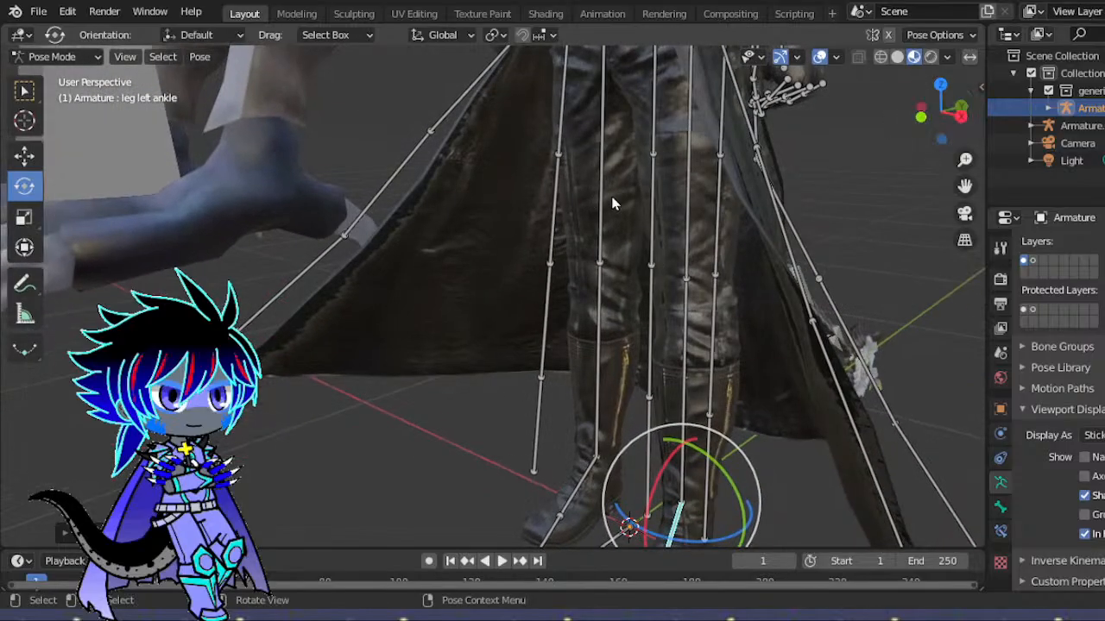
left_click(659, 143)
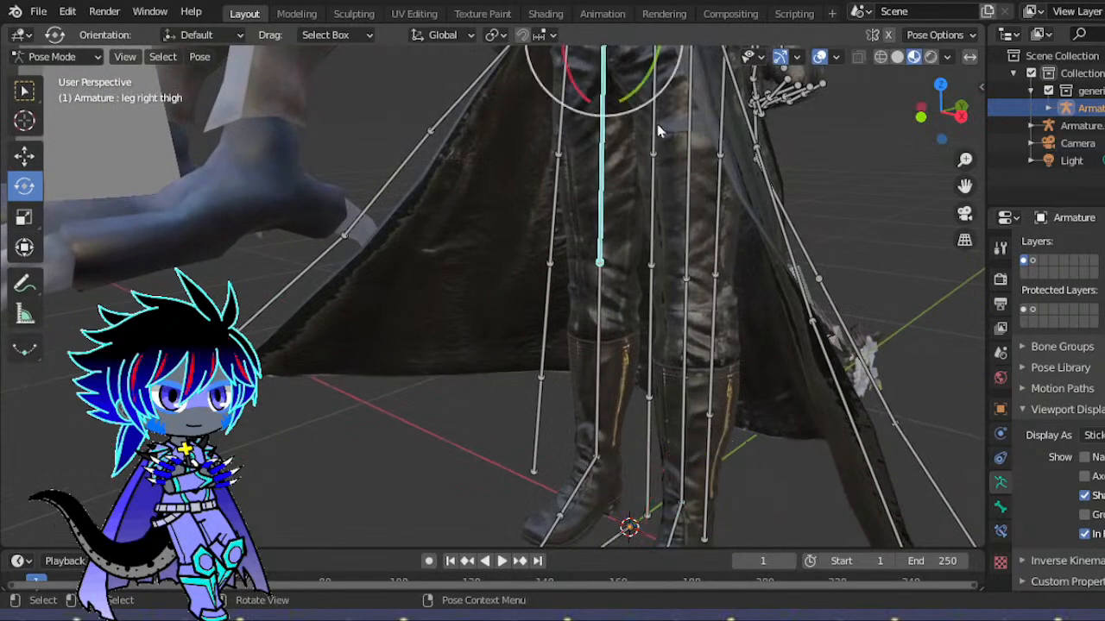
left_click_drag(653, 101, 640, 115)
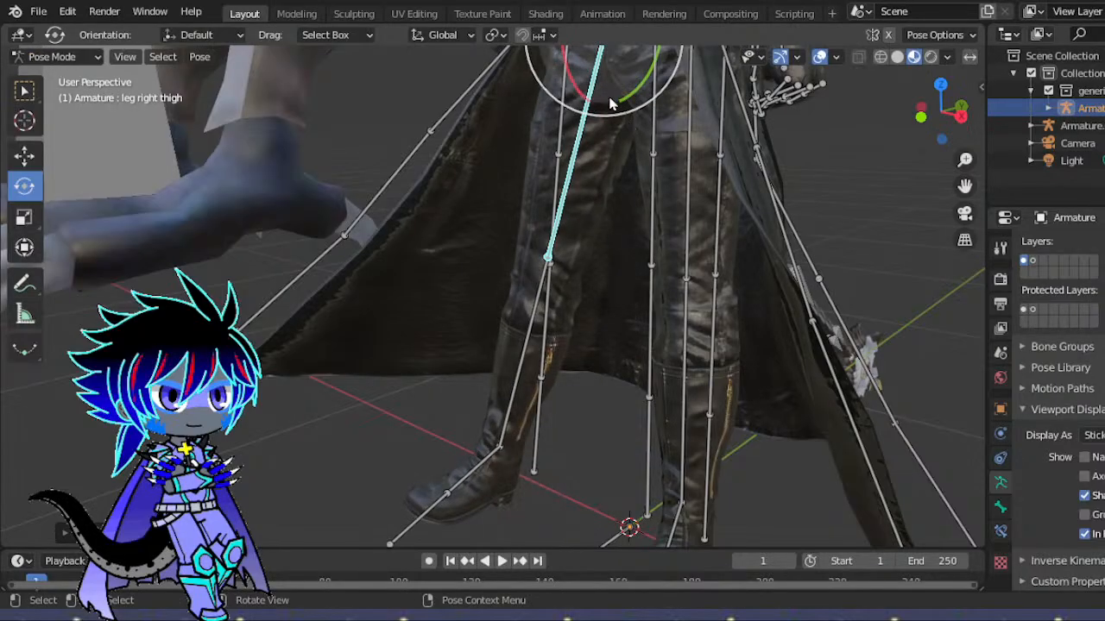
left_click_drag(925, 118, 956, 121)
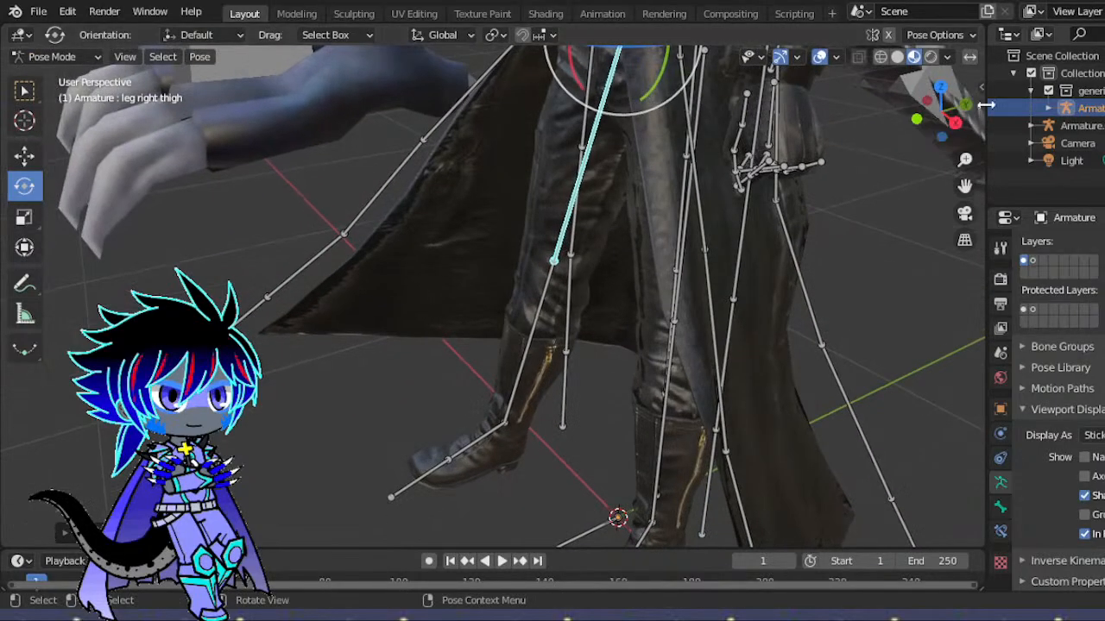
left_click(955, 121)
left_click_drag(646, 112, 632, 124)
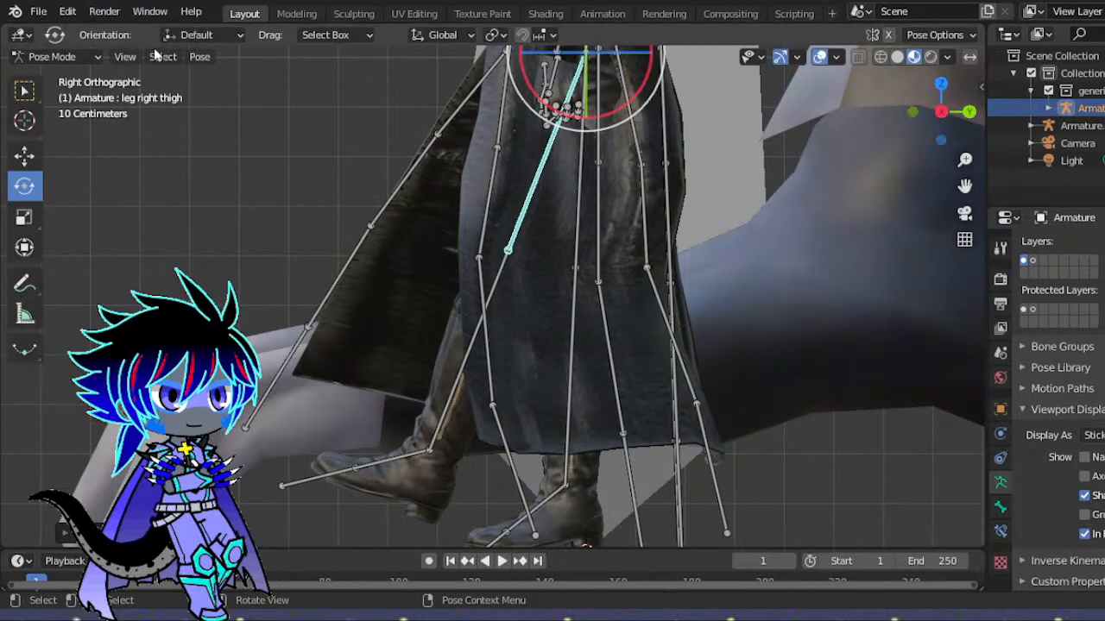
- Clear all transforms of the "leg right thigh" bone and rotate it slightly forward in the right orthographic view
left_click(195, 57)
mouse_move(237, 92)
left_click(400, 92)
left_click_drag(659, 95, 516, 306)
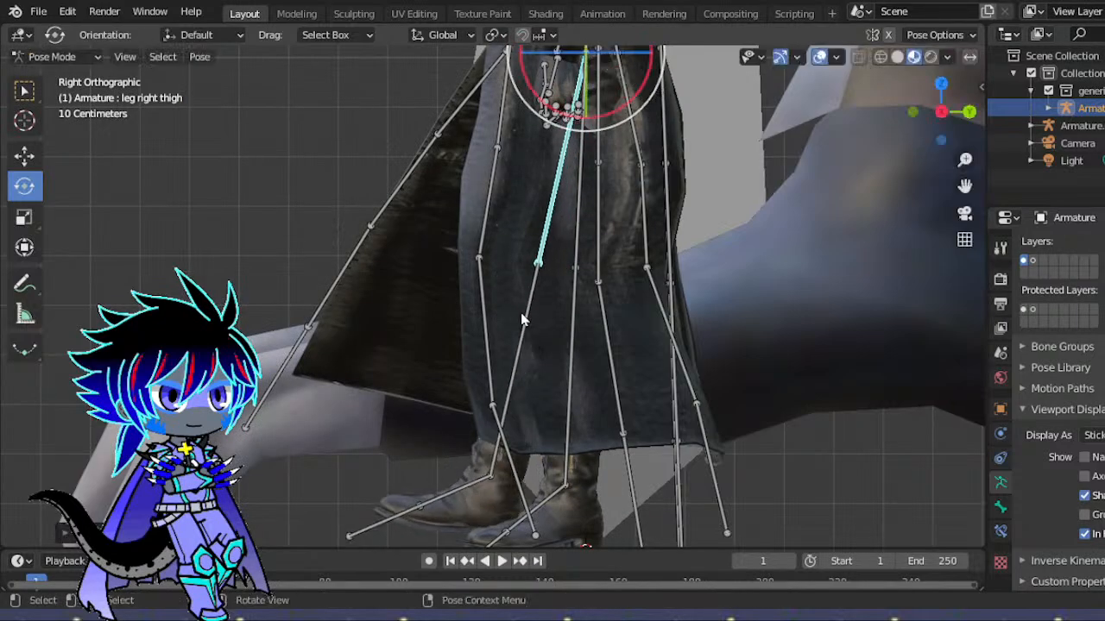
- Select the "leg right knee" bone and rotate it to adjust the right lower leg
left_click(525, 293)
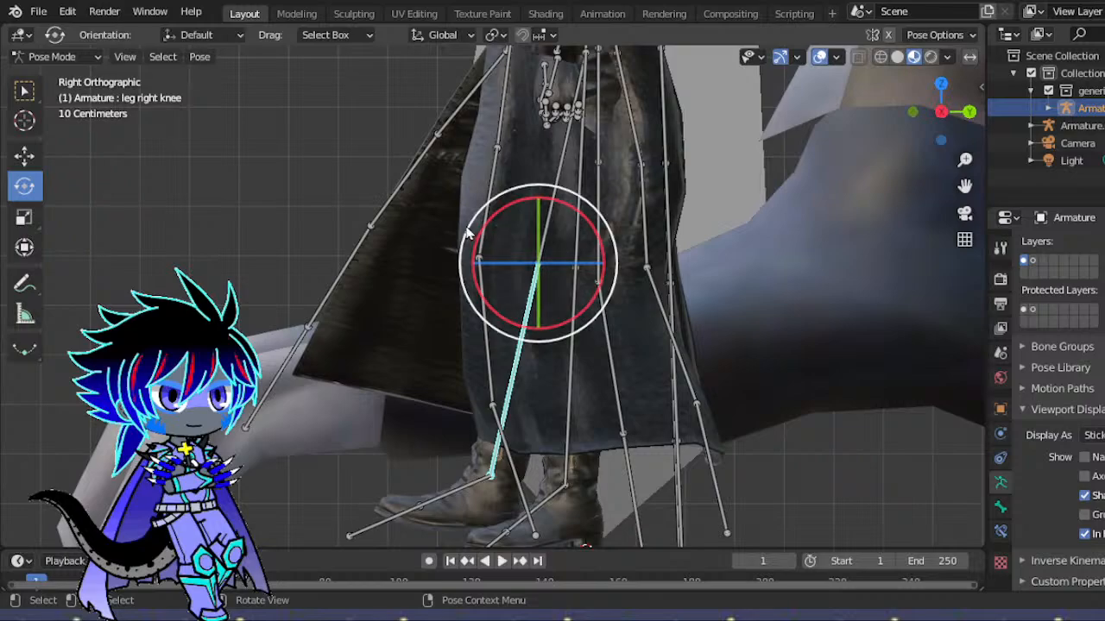
key("r")
left_click_drag(459, 248, 459, 249)
left_click_drag(941, 112, 1094, 119)
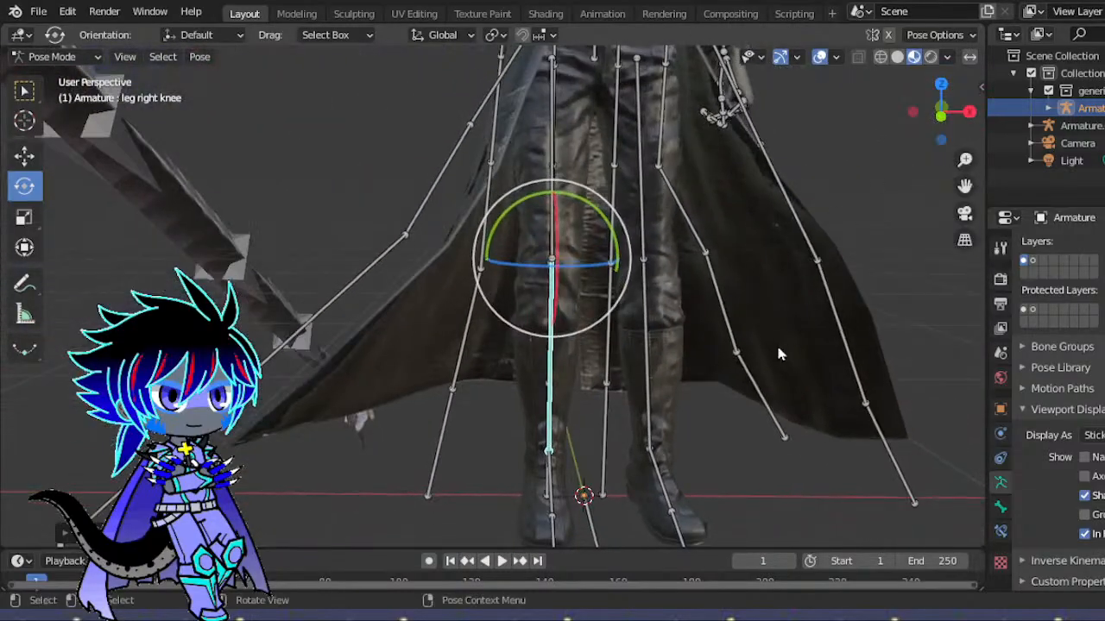
- Trackball-rotate the "leg left knee" bone so the left lower leg and foot turn outward
left_click(642, 333)
key("r")
key("r")
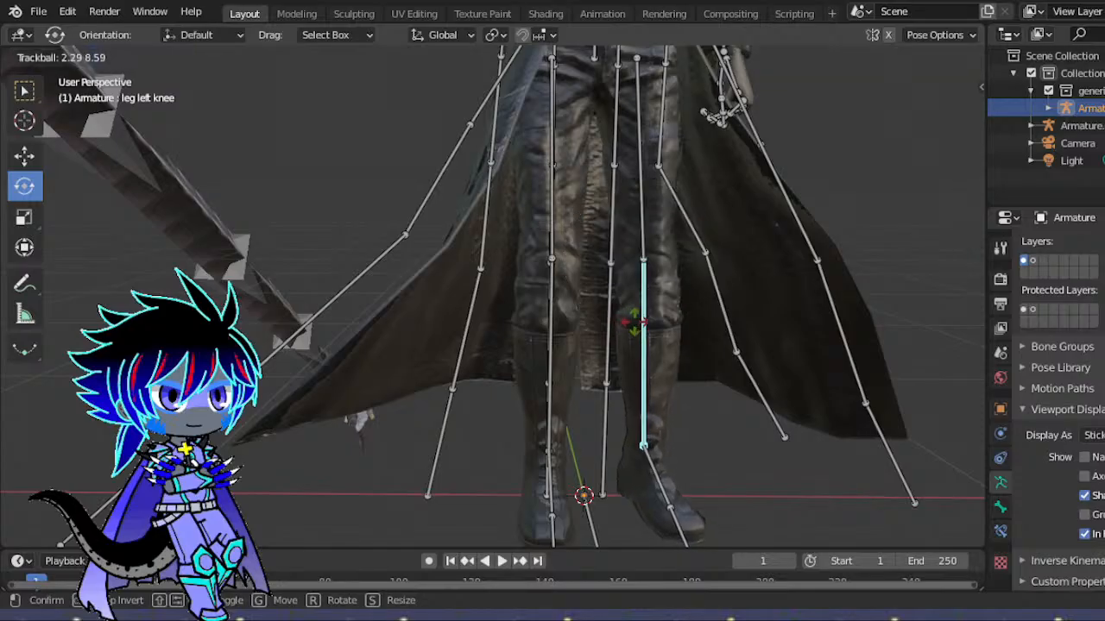
left_click_drag(642, 324, 641, 322)
left_click_drag(566, 266, 642, 281)
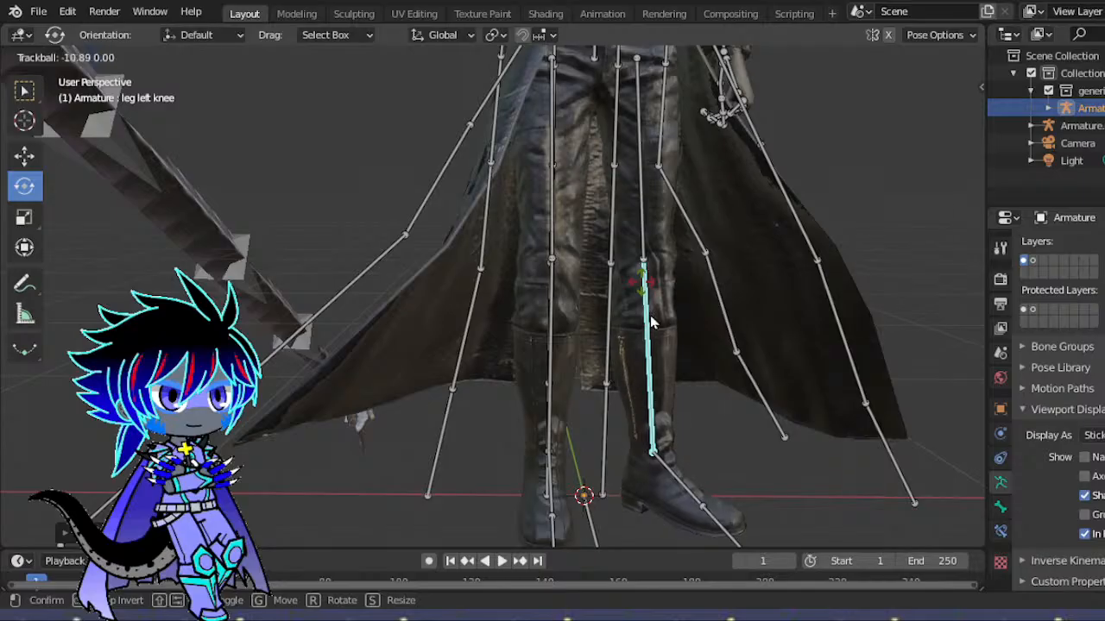
- Rotate the "leg left ankle" bone to raise and level the turned-out left foot
left_click(693, 479)
left_click_drag(692, 499, 718, 475)
left_click_drag(587, 412, 644, 443)
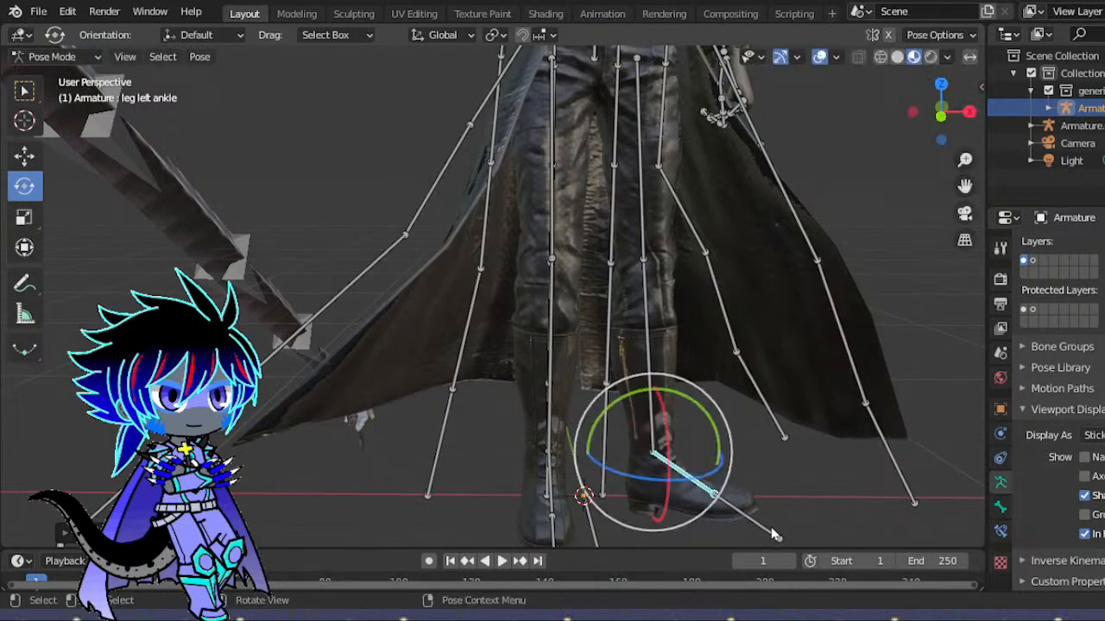
- Try rotating the "leg left toes" bone at the tip of the left foot and undo the change
left_click(720, 505)
mouse_move(721, 505)
left_mouse_down()
mouse_move(730, 514)
mouse_move(722, 502)
left_mouse_up()
scroll(787, 364, "down", 3)
left_click_drag(941, 112, 911, 113)
left_click_drag(667, 424, 668, 428)
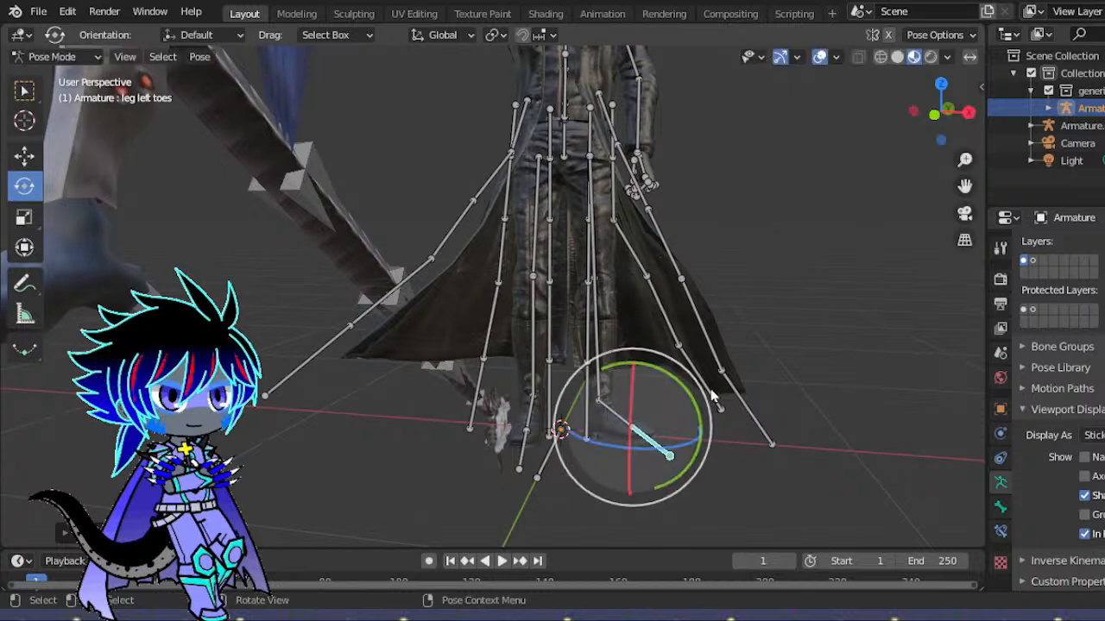
key("ctrl+z")
left_click_drag(665, 363, 665, 361)
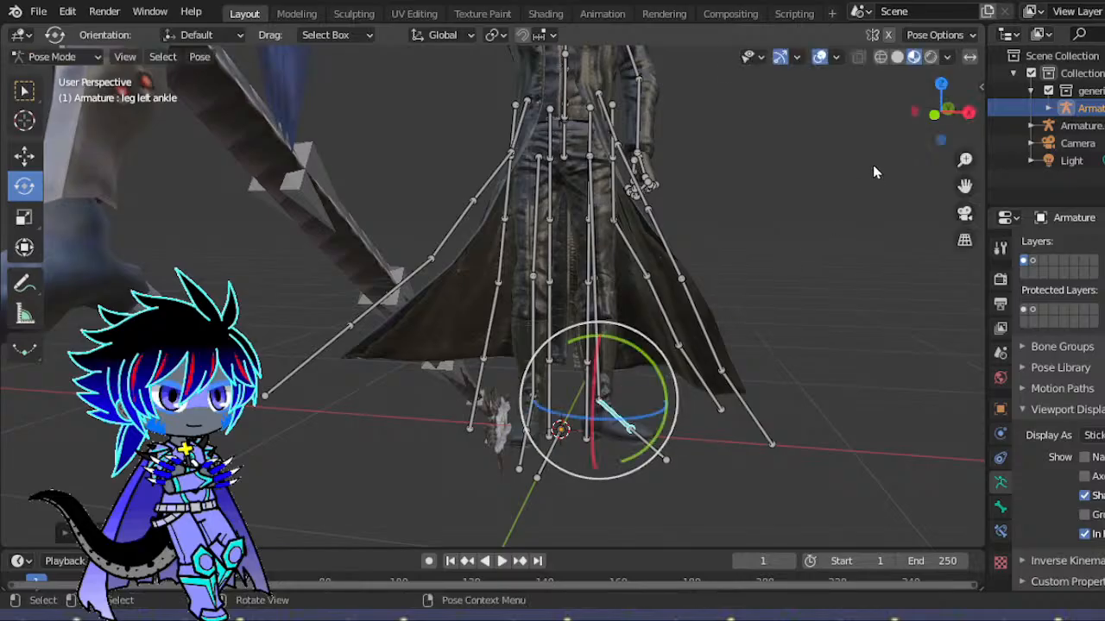
- Trackball-rotate the "leg left thigh" bone slightly to adjust the human's left leg stance
scroll(866, 172, "up", 3)
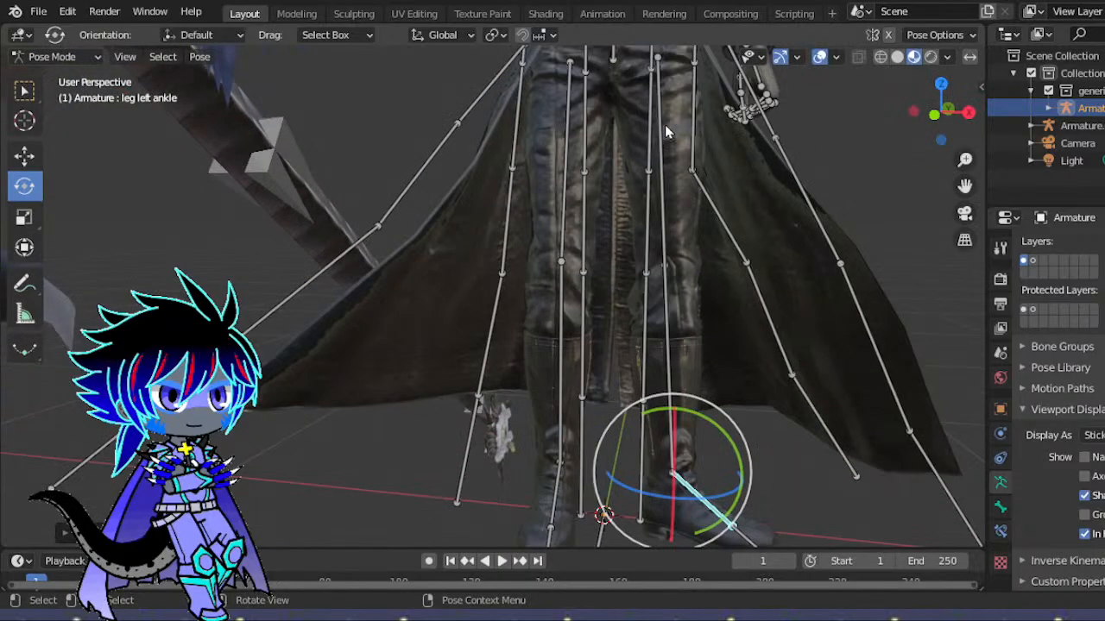
left_click(674, 228)
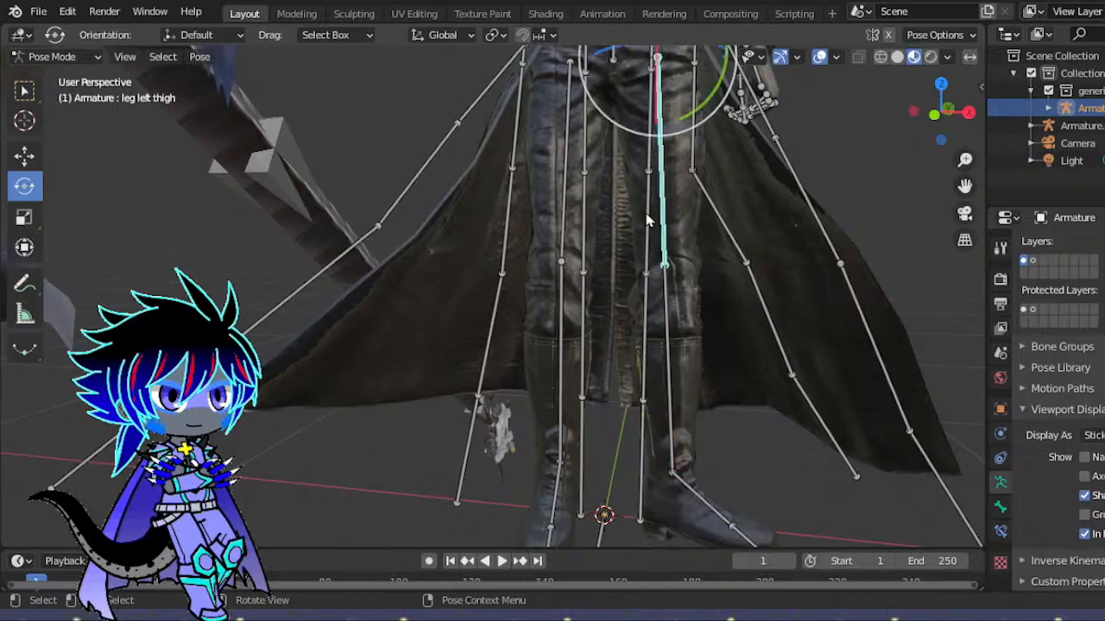
key("r")
key("r")
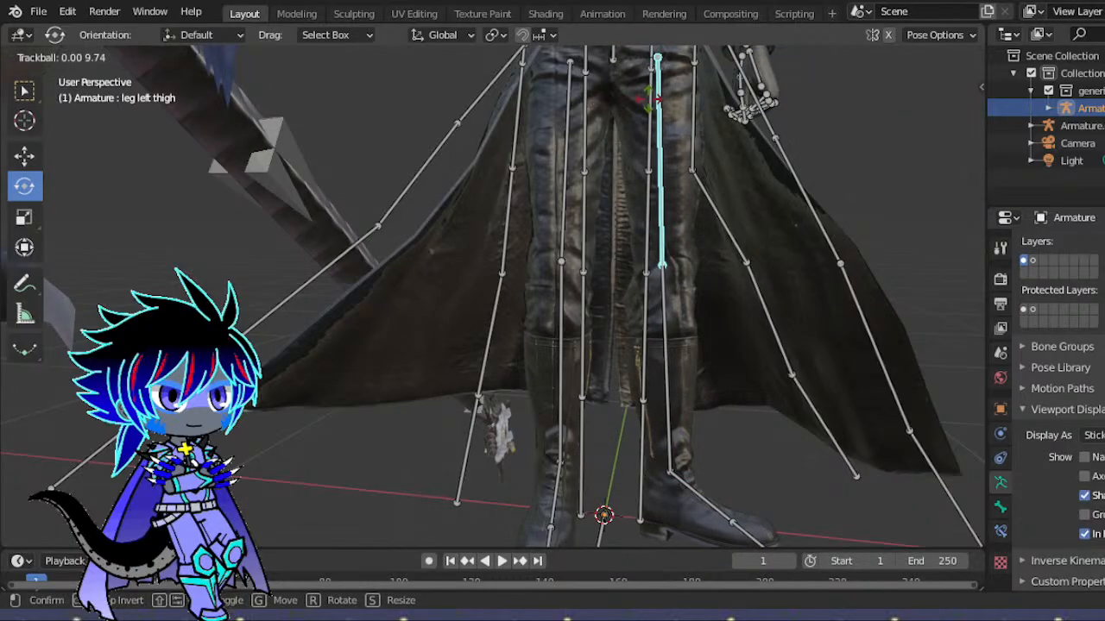
left_click(652, 105)
scroll(774, 136, "down", 7)
scroll(790, 138, "up", 6)
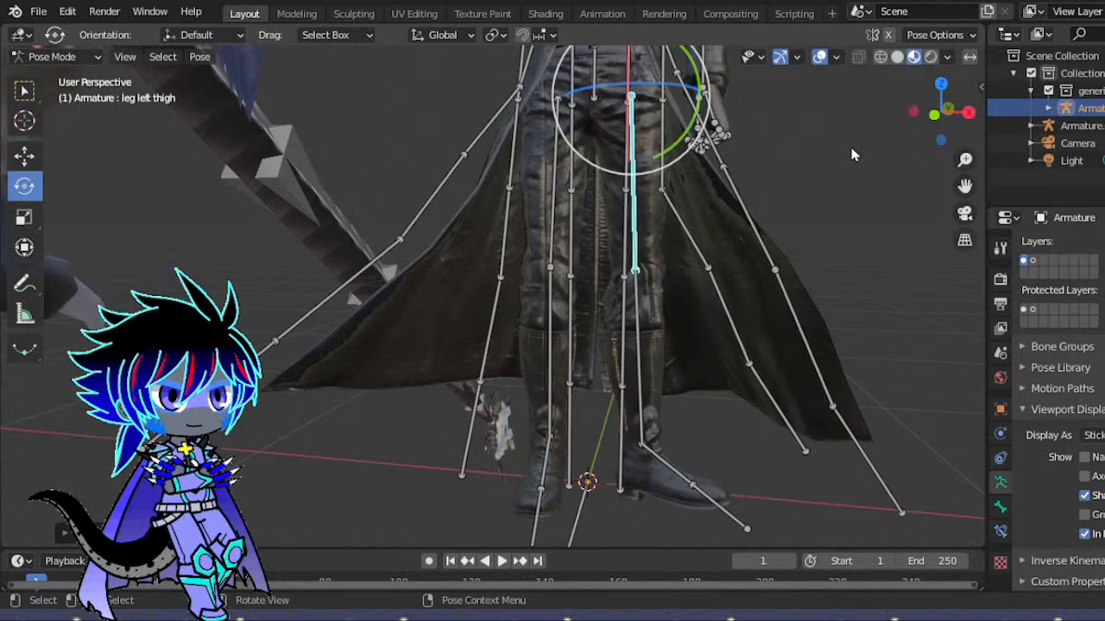
middle_click_drag(865, 264, 863, 294)
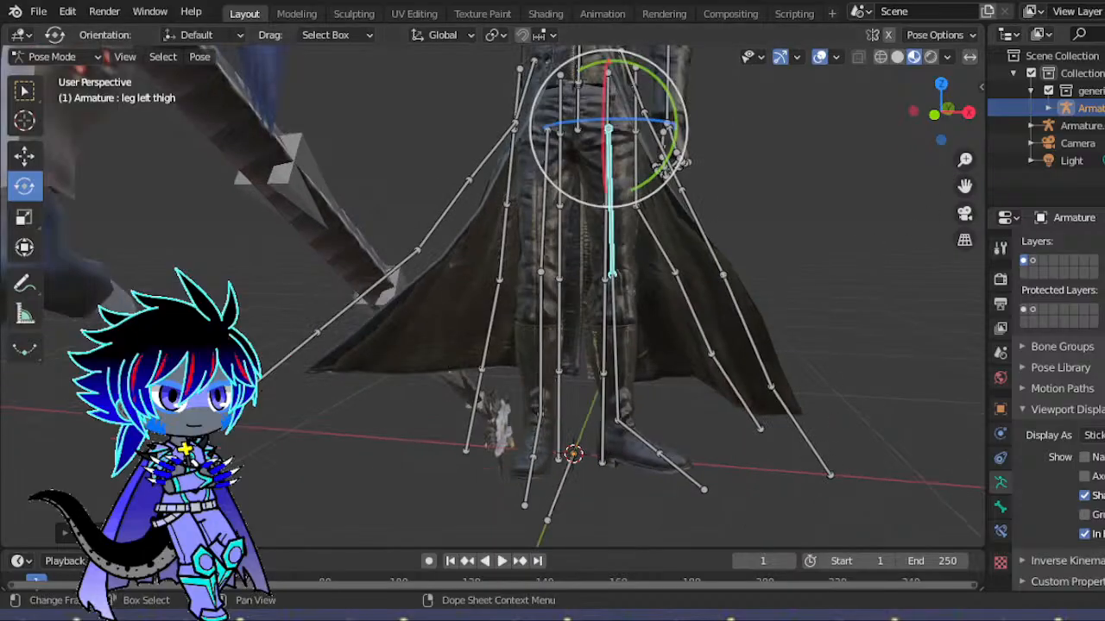
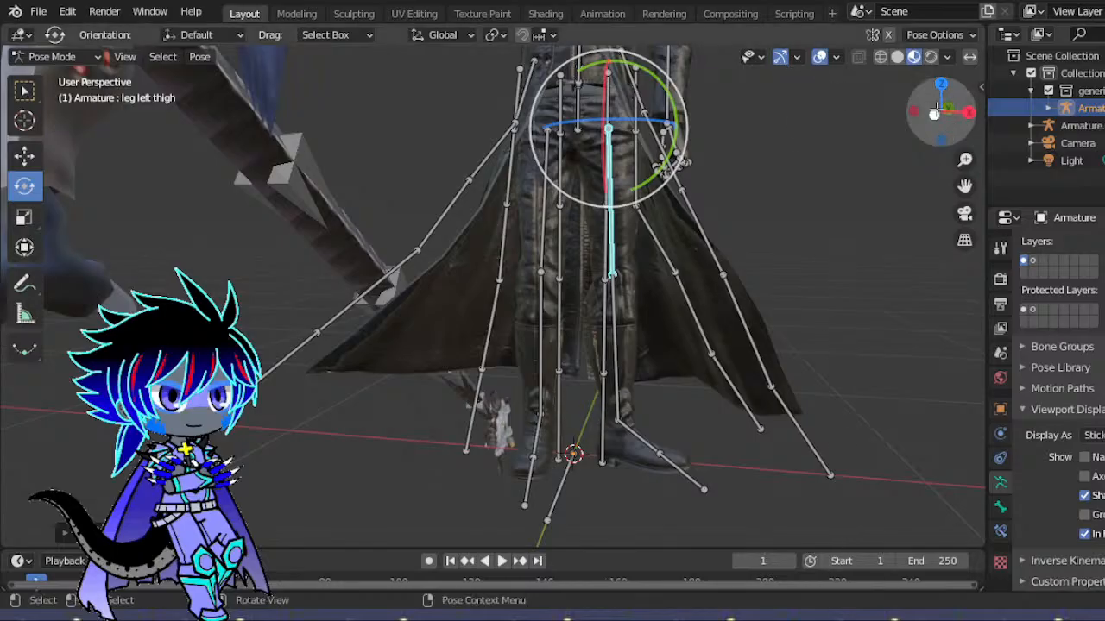
- Select the "arm right wrist" bone of the raised hand and move it about 0.03 m, mostly downward
left_click_drag(936, 109, 905, 116)
left_click_drag(961, 186, 952, 367)
scroll(609, 240, "up", 3)
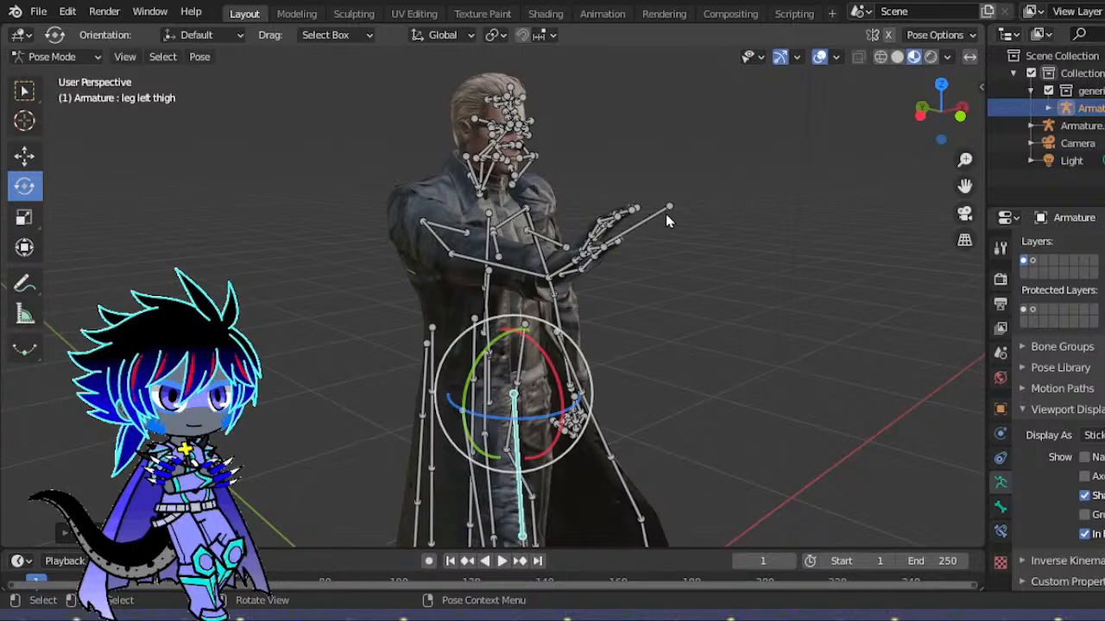
left_click(623, 226)
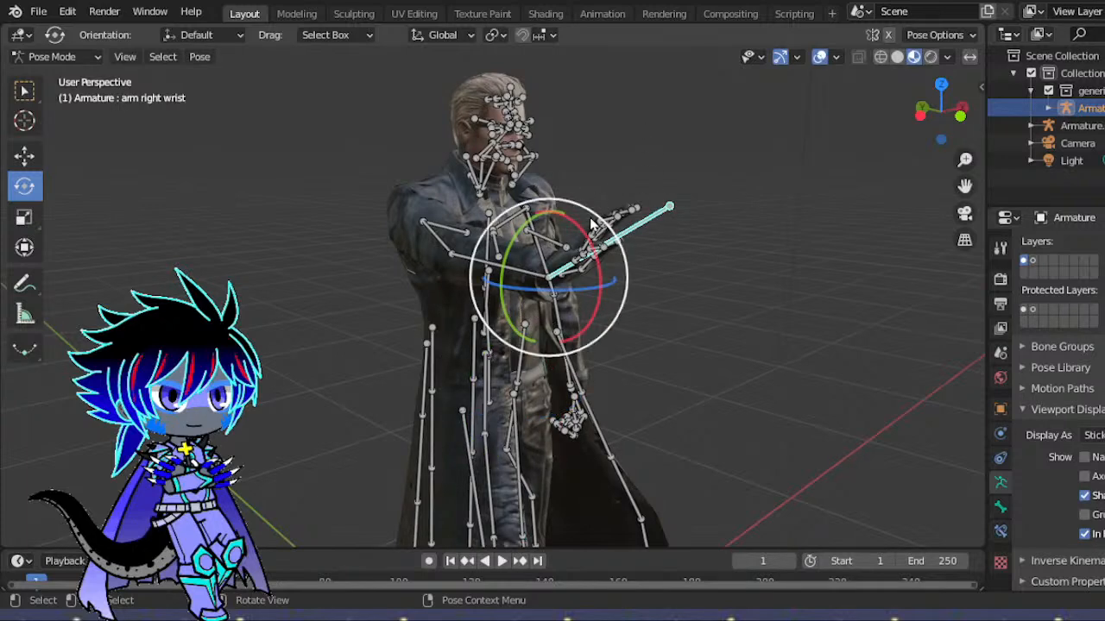
left_click_drag(507, 195, 559, 199)
left_click_drag(920, 112, 839, 107)
left_click_drag(328, 209, 378, 248)
key("g")
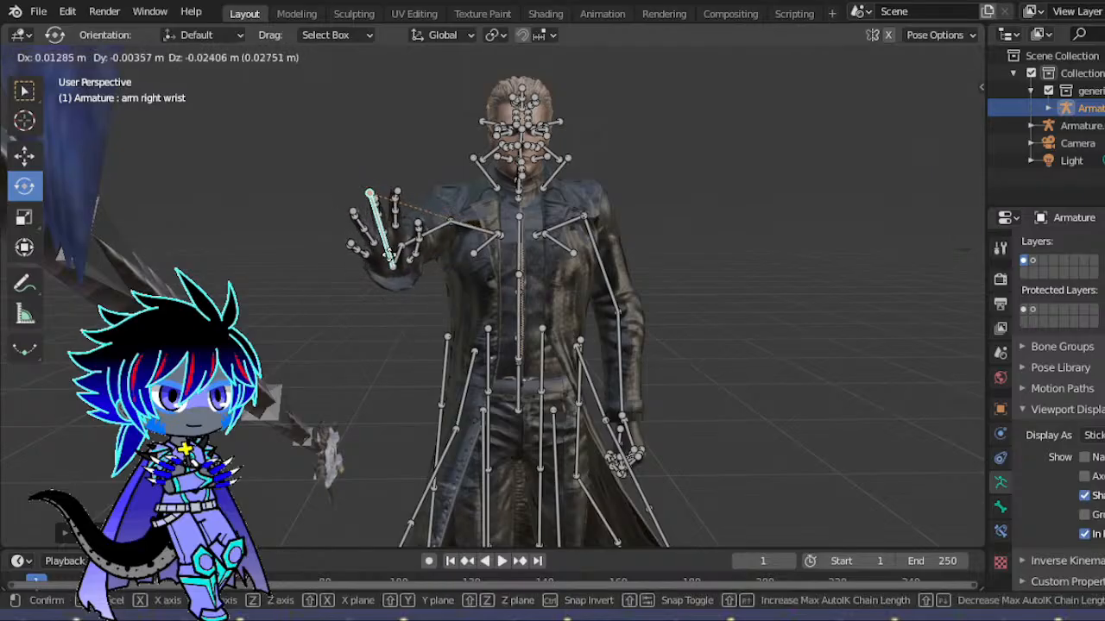
left_click(391, 263)
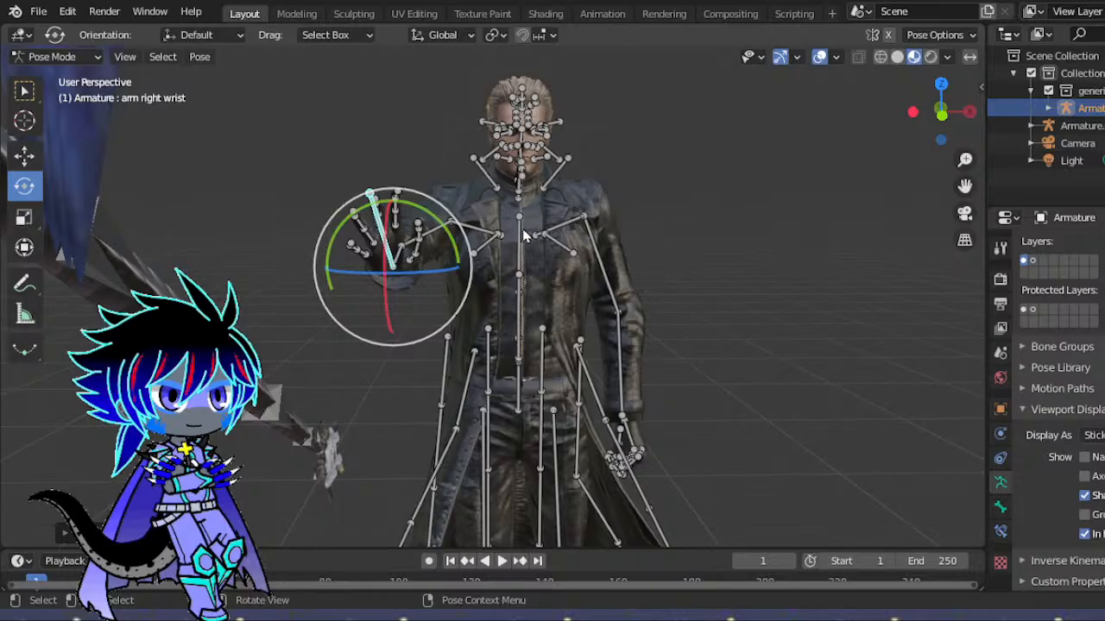
- Rotate and move the "arm left shoulder 1" bone to raise the human's left shoulder and arm slightly
left_click(544, 231)
key("r")
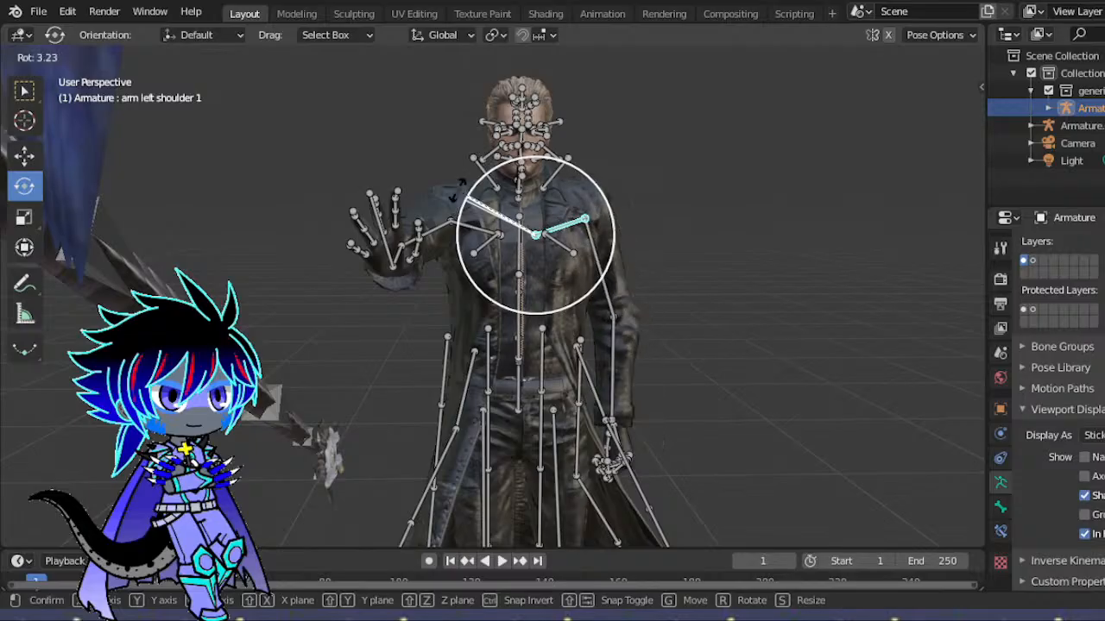
left_click(518, 226)
key("g")
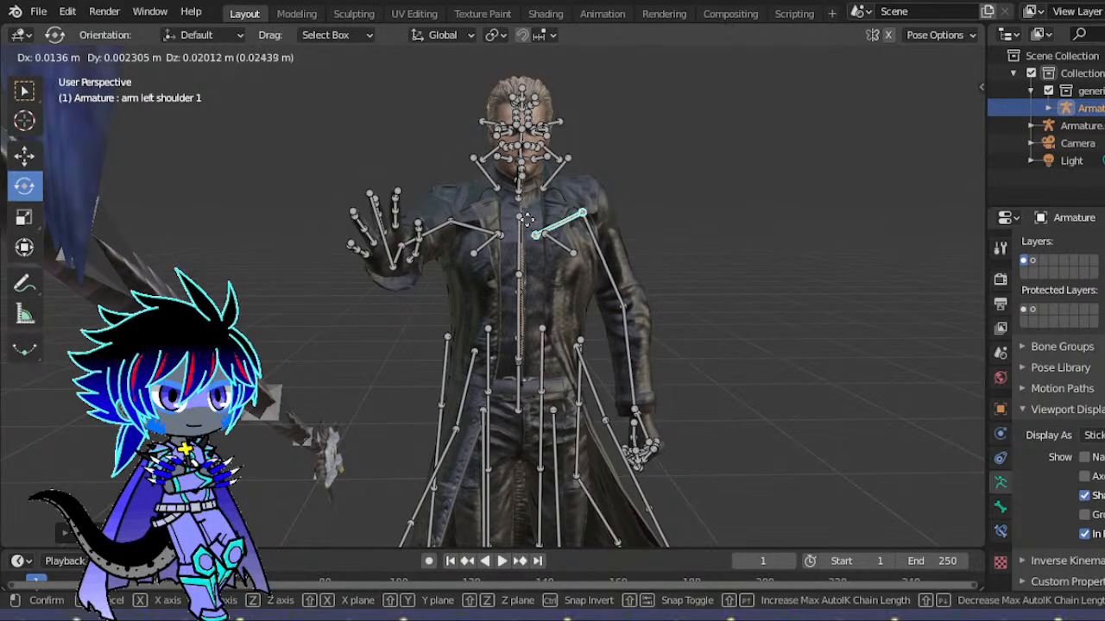
left_click(530, 229)
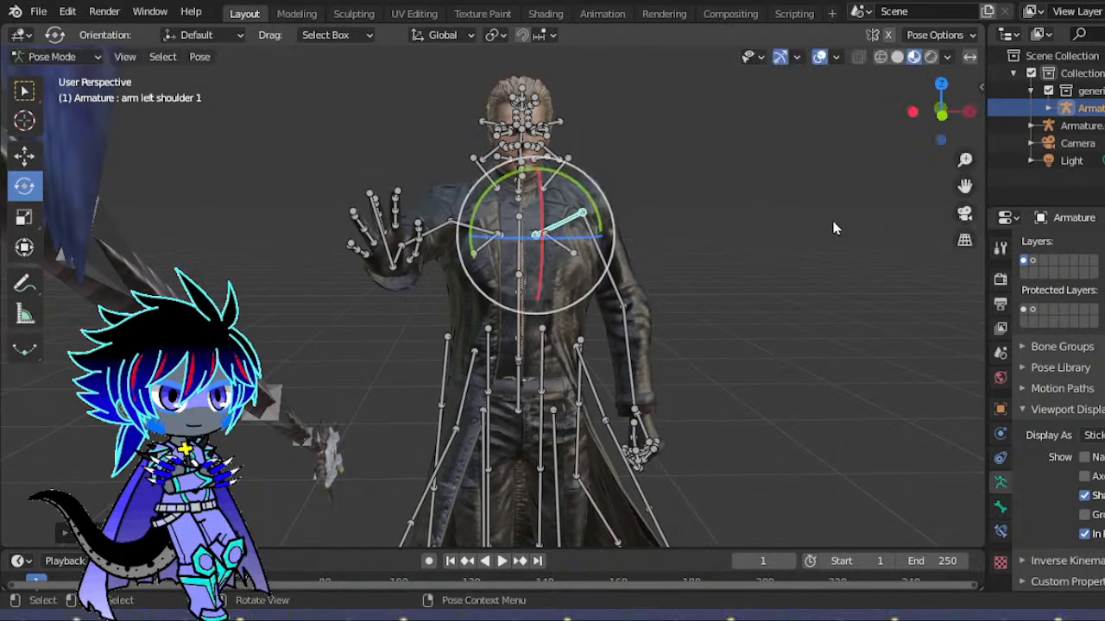
- Nudge the "coat collar 7" bone on the left side of the human's chest
left_click(561, 241)
scroll(670, 247, "up", 5)
key("g")
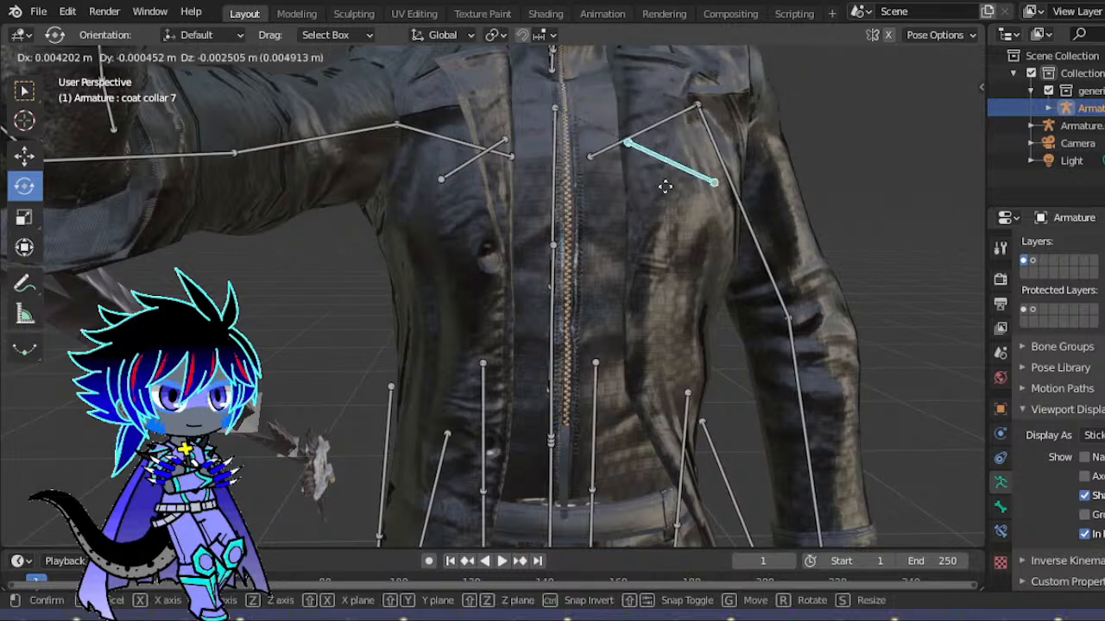
left_click(656, 179)
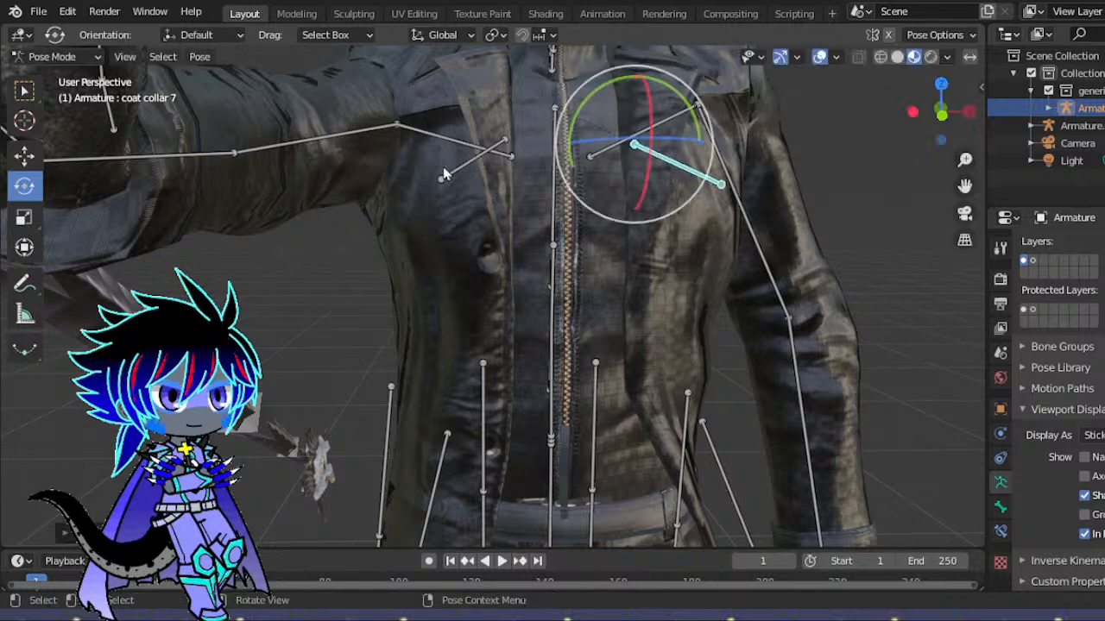
- Rotate and trackball-rotate the "coat collar 4" bone to angle the coat's right collar inward
left_click(481, 173)
key("r")
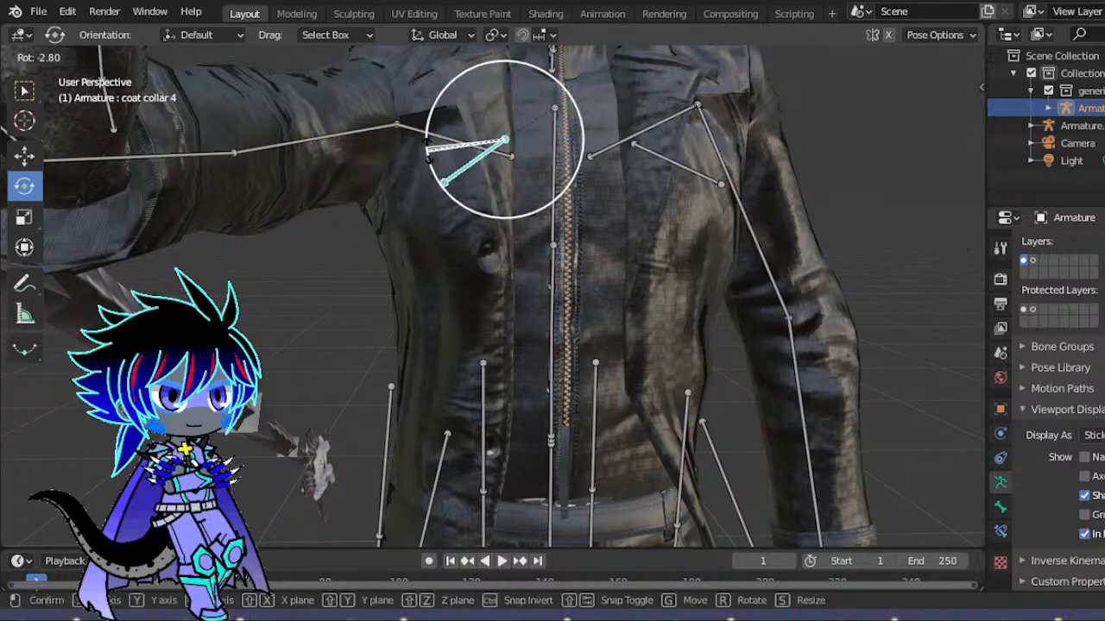
left_click(431, 157)
key("r")
key("r")
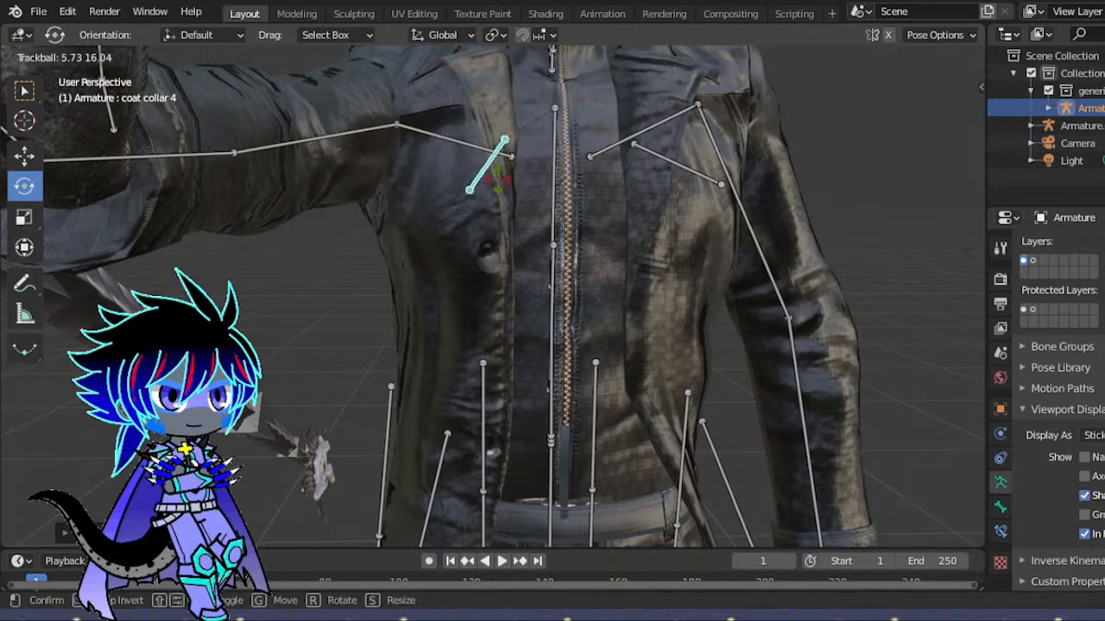
left_click(676, 174)
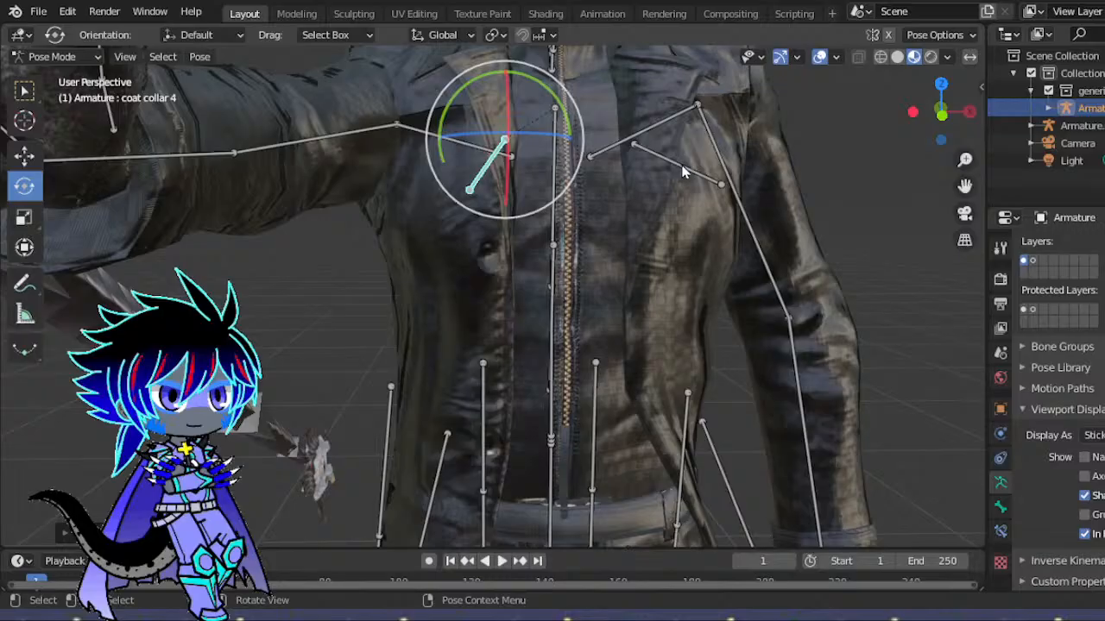
- Trackball-rotate the "coat collar 7" bone to adjust the coat's left collar
left_click(681, 167)
key("r")
key("r")
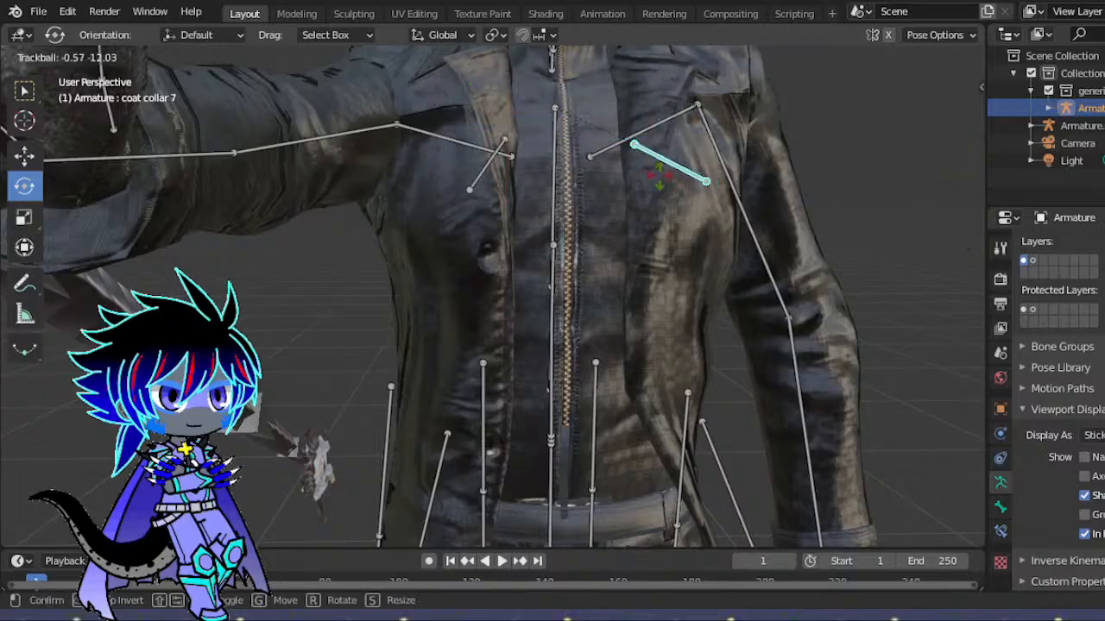
left_click(715, 444)
scroll(708, 463, "down", 6)
scroll(707, 471, "down", 3)
scroll(708, 470, "up", 2)
scroll(708, 471, "down", 4)
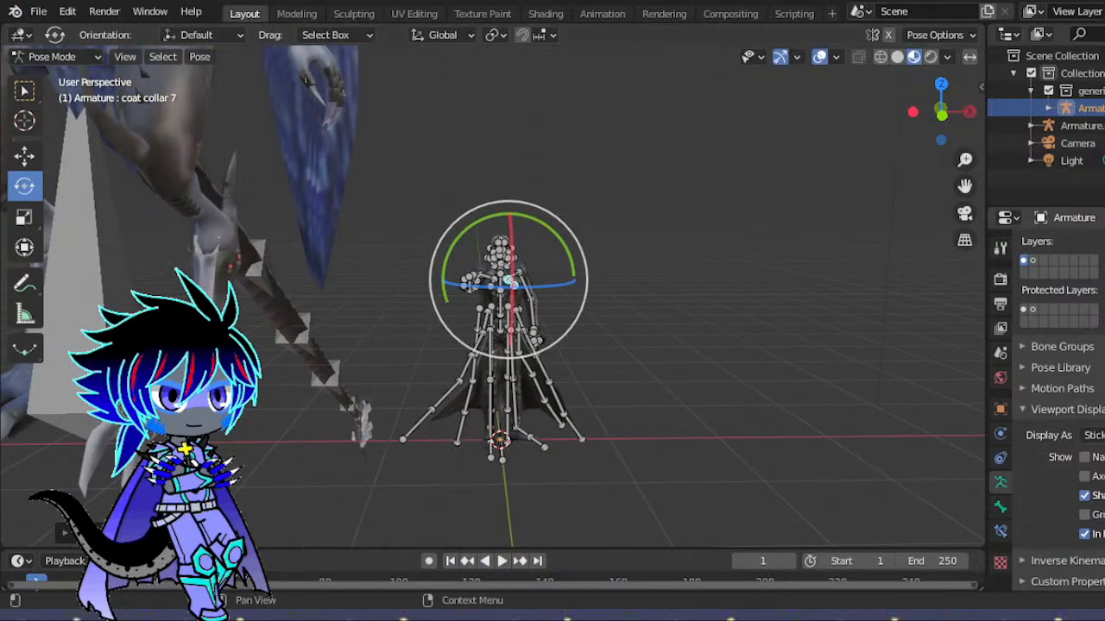
- Switch the human's armature from Pose Mode to Object Mode
left_click(1085, 534)
left_click(1085, 534)
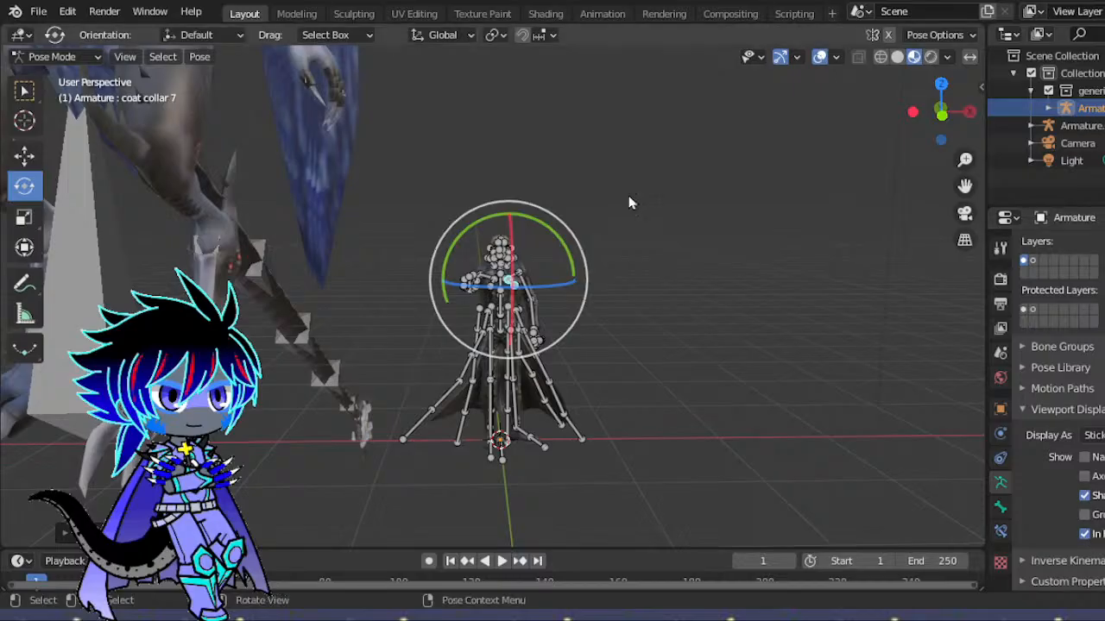
left_click(54, 56)
left_click(62, 77)
scroll(672, 182, "down", 3)
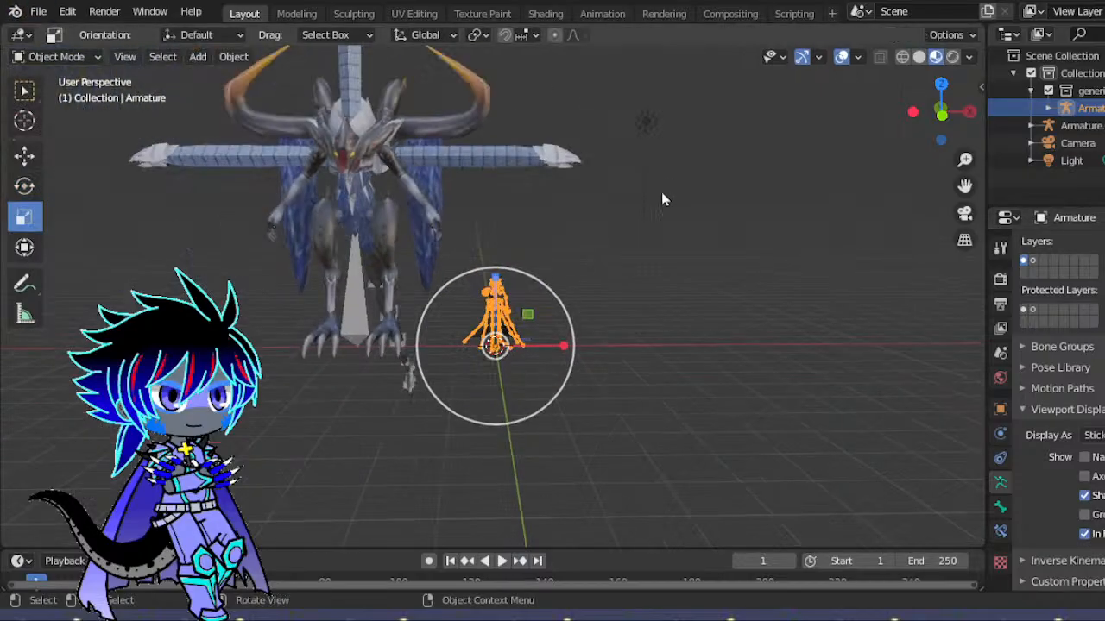
left_click(646, 121)
left_click_drag(943, 141, 642, 360)
left_click(605, 337)
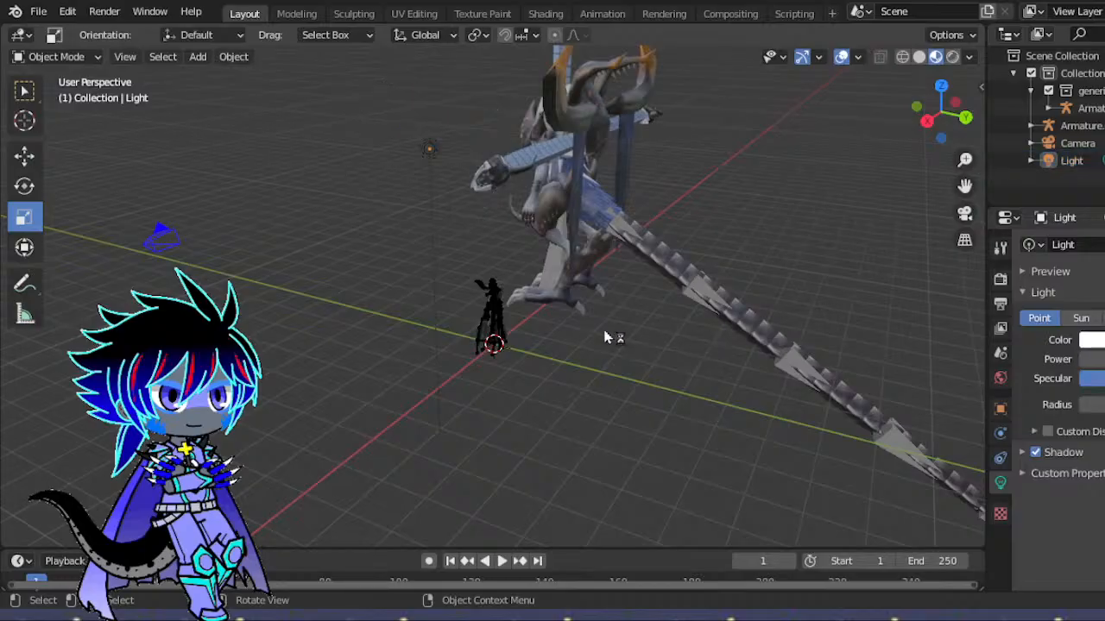
- Select the human's armature and set its bones to display as Wire
left_click(494, 306)
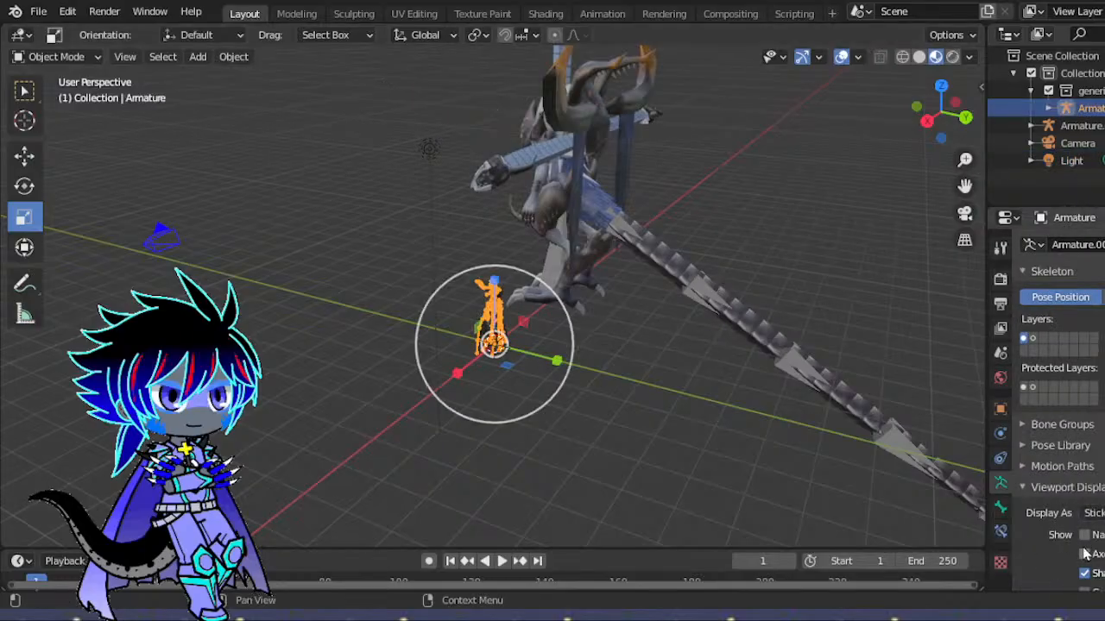
left_click(1094, 513)
left_click(1090, 498)
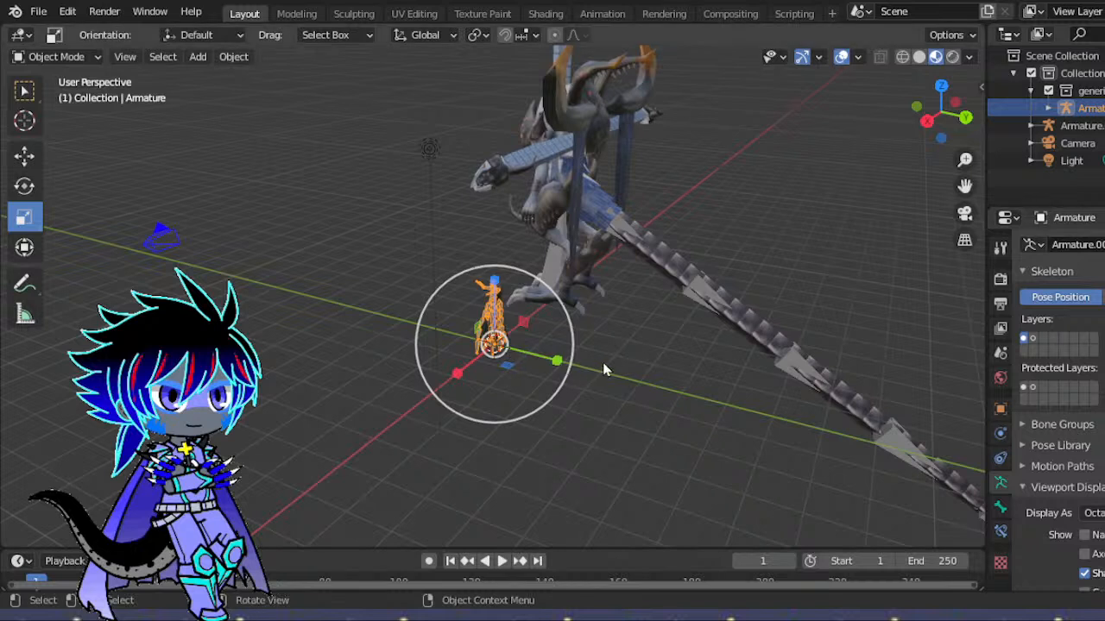
left_click(1094, 515)
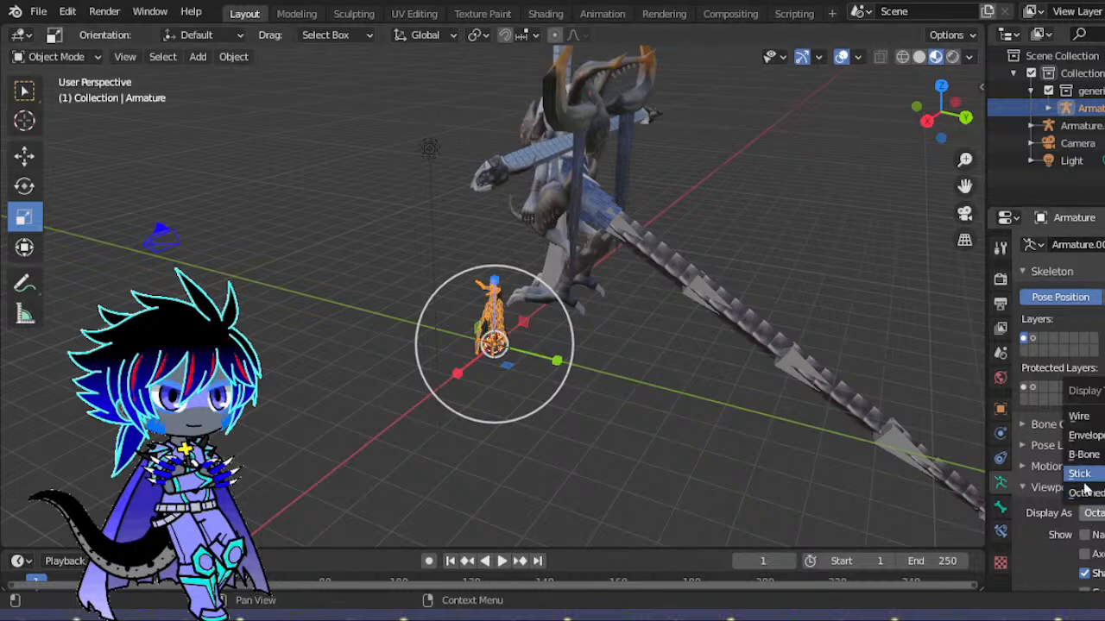
left_click(1078, 416)
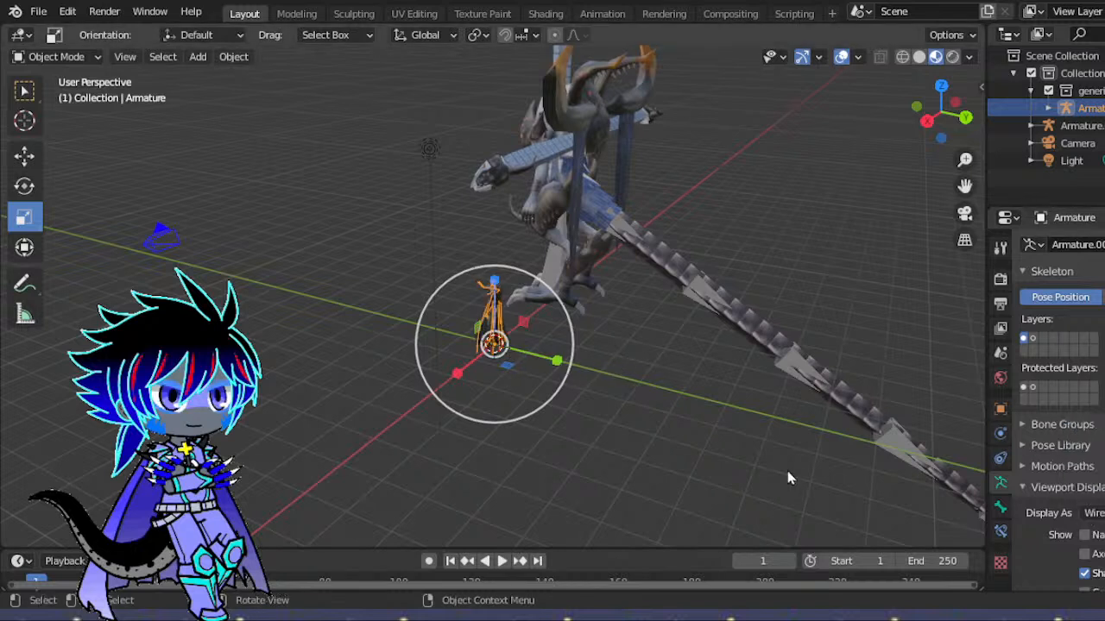
- Look through the camera, select it and move it about 0.31 m, mostly downward
left_click_drag(932, 121, 829, 129)
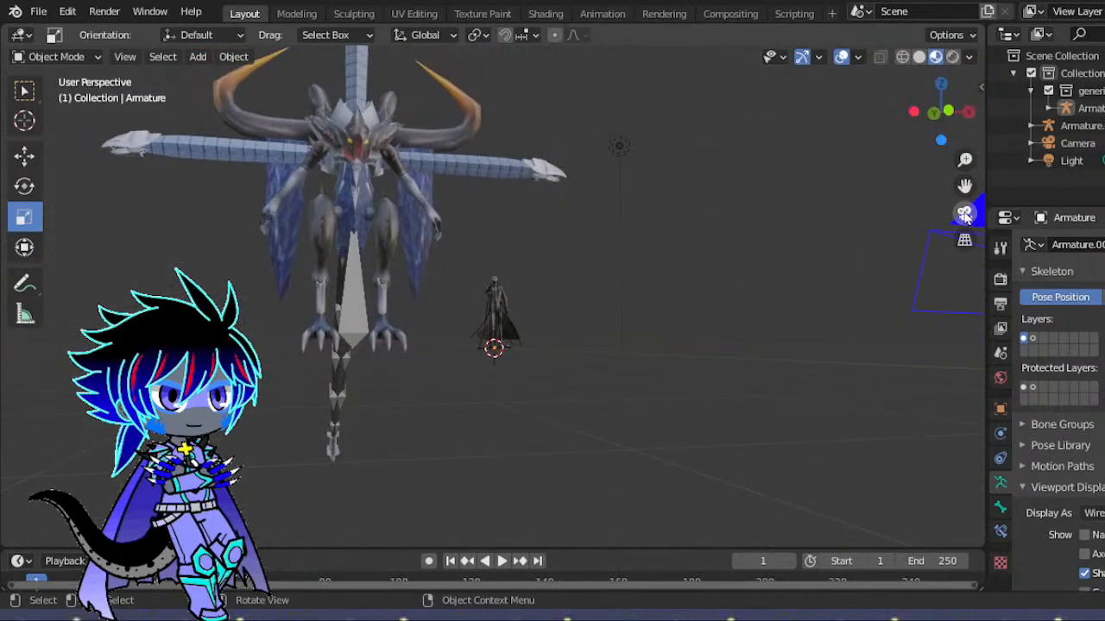
left_click(965, 212)
scroll(725, 283, "down", 4)
scroll(725, 283, "up", 2)
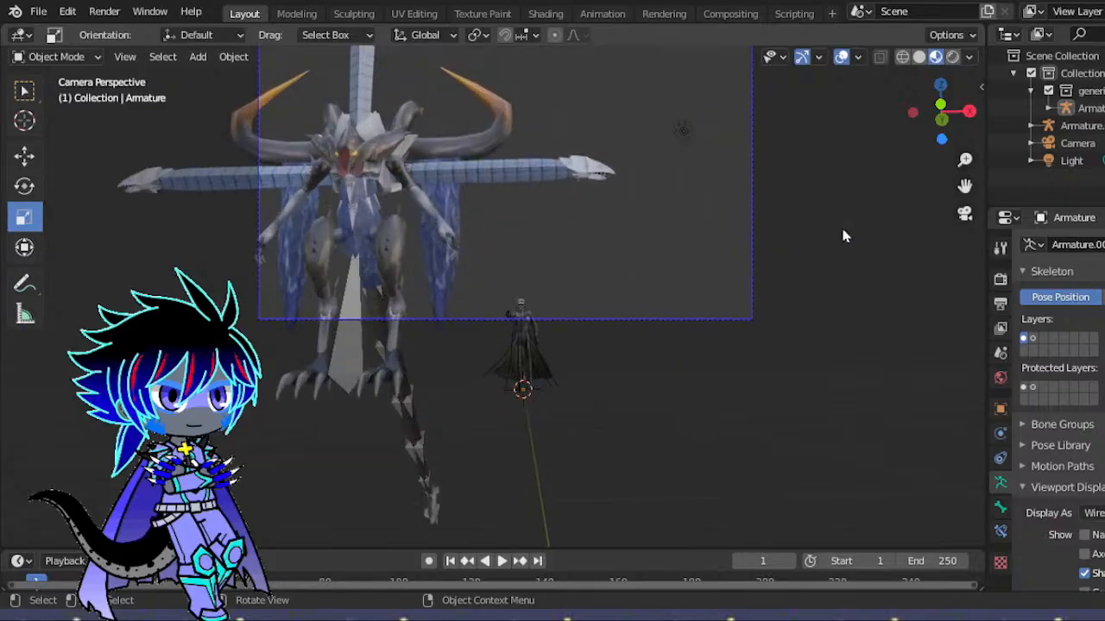
left_click_drag(964, 185, 996, 301)
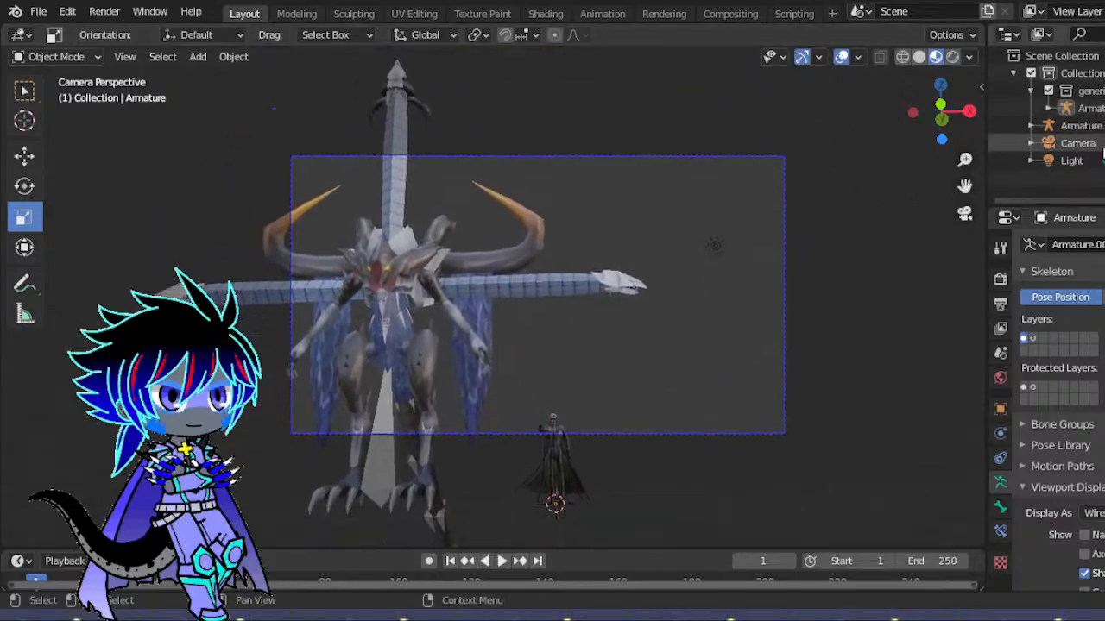
left_click(1070, 143)
key("g")
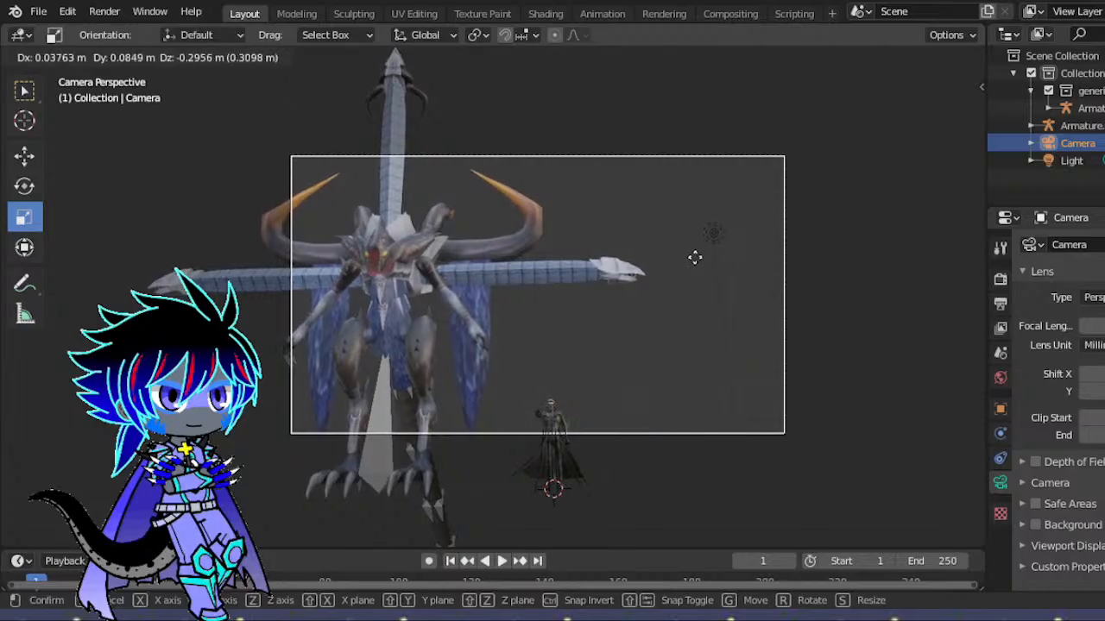
left_click(696, 257)
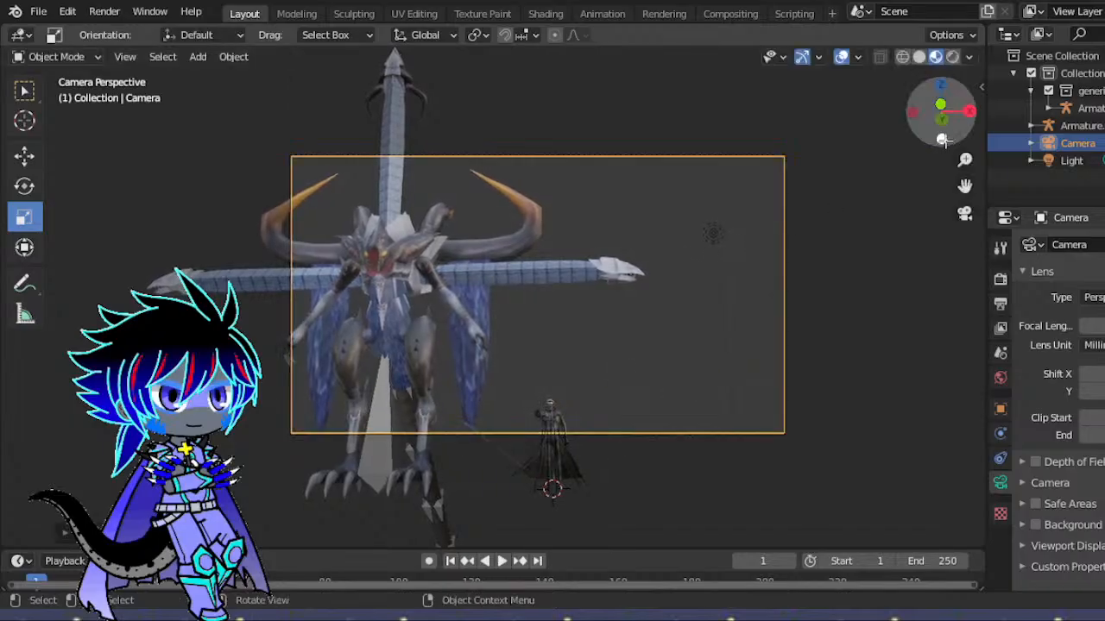
- Return to the camera view and nudge the camera about 0.07 m up and sideways
mouse_move(941, 119)
left_mouse_down()
mouse_move(928, 121)
mouse_move(949, 129)
left_mouse_up()
left_click(965, 213)
key("g")
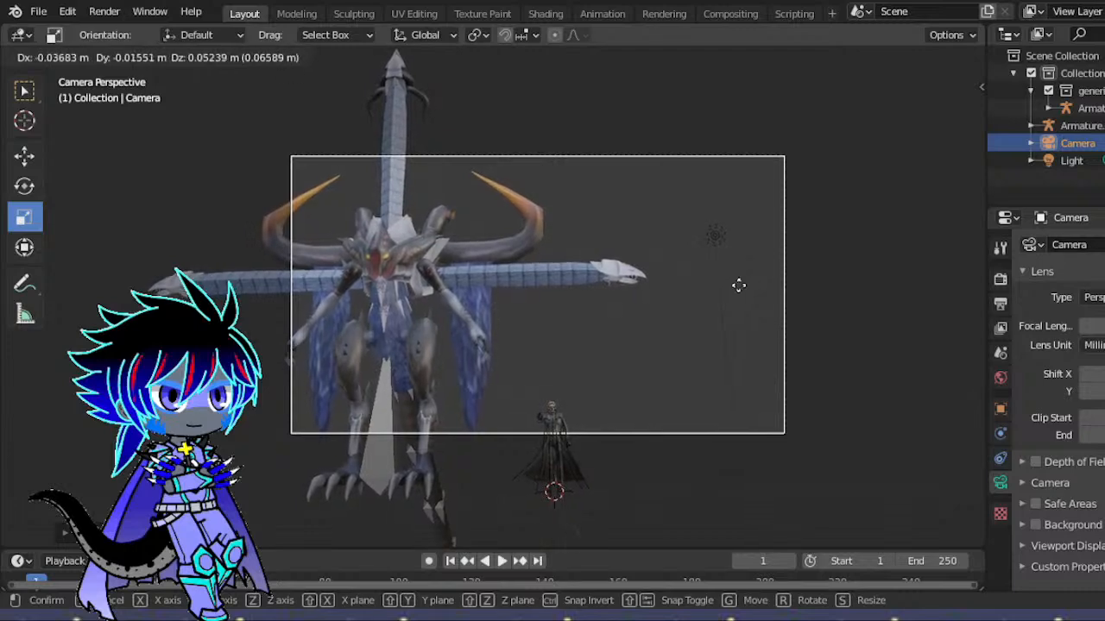
left_click(739, 285)
- From the right orthographic view, move the camera along the Y axis closer to the creature and human
left_click(965, 213)
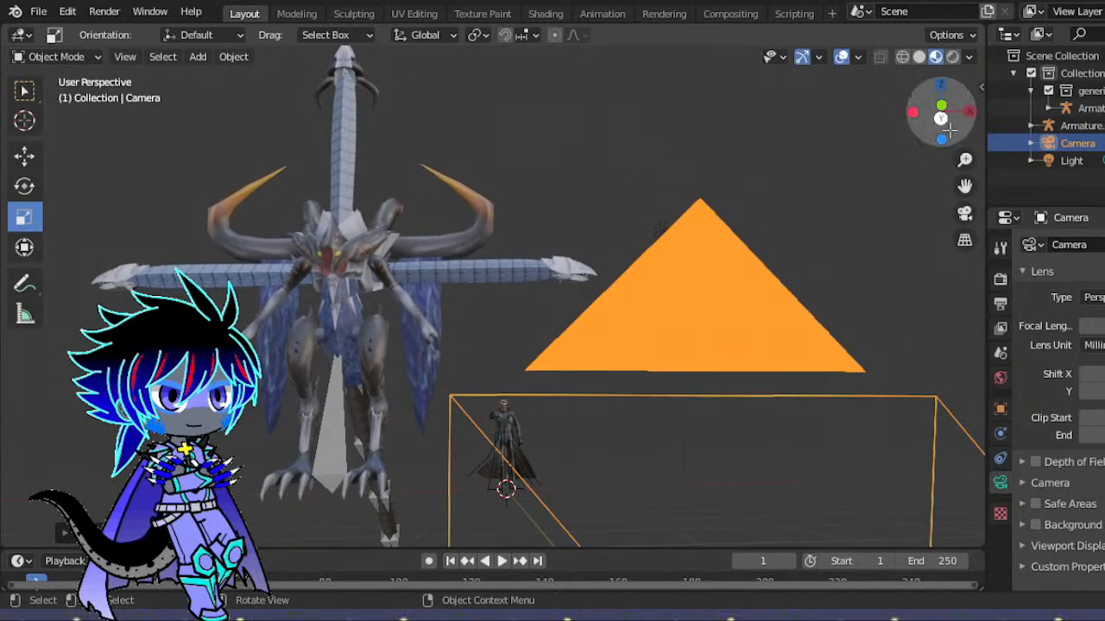
left_click(967, 112)
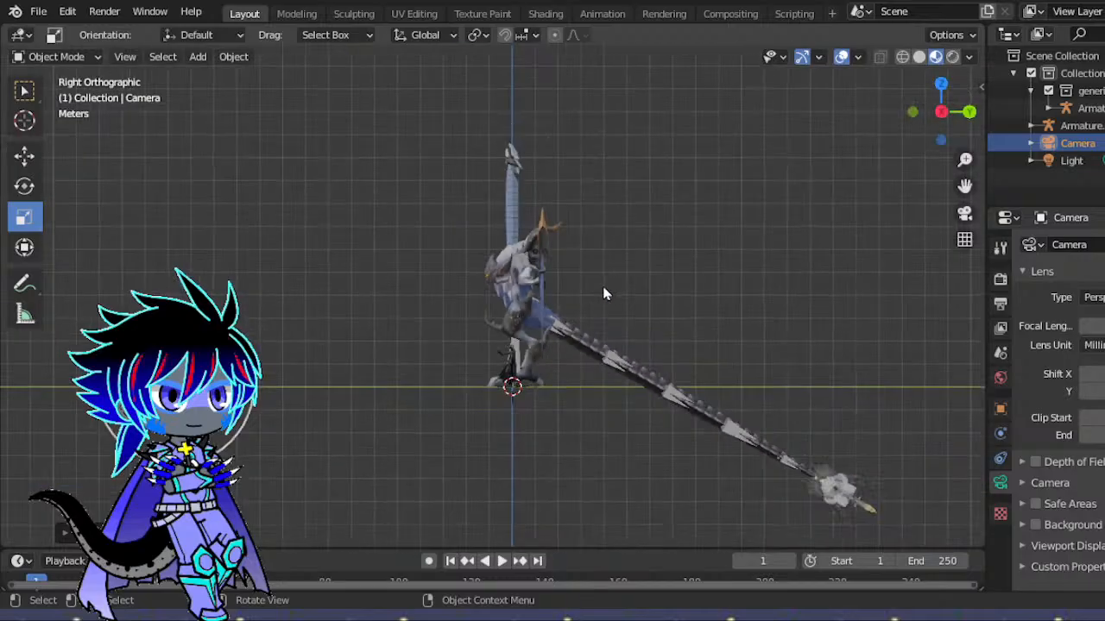
left_click(29, 160)
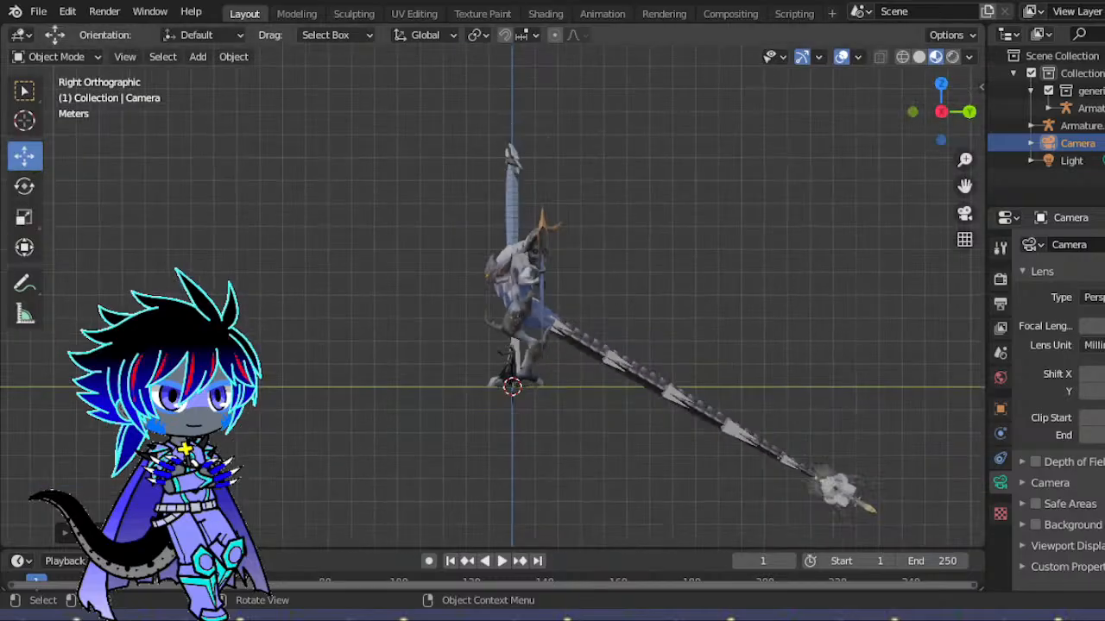
left_click_drag(265, 389, 353, 399)
left_click_drag(448, 409, 440, 409)
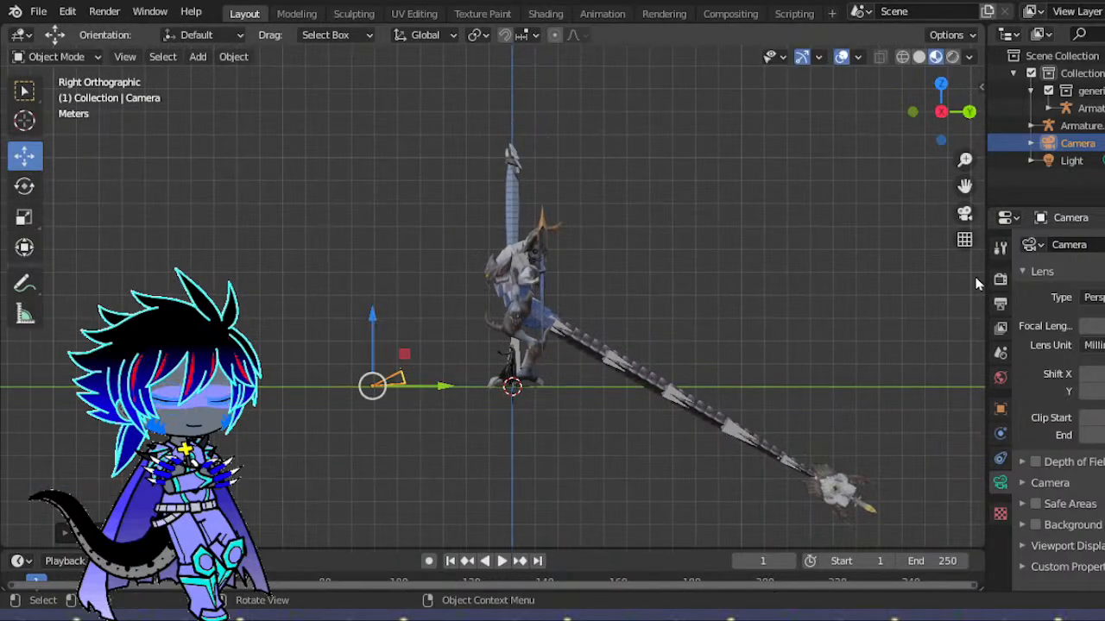
- Look through the camera and nudge it about 0.05 m, mostly downward
left_click(965, 214)
key("g")
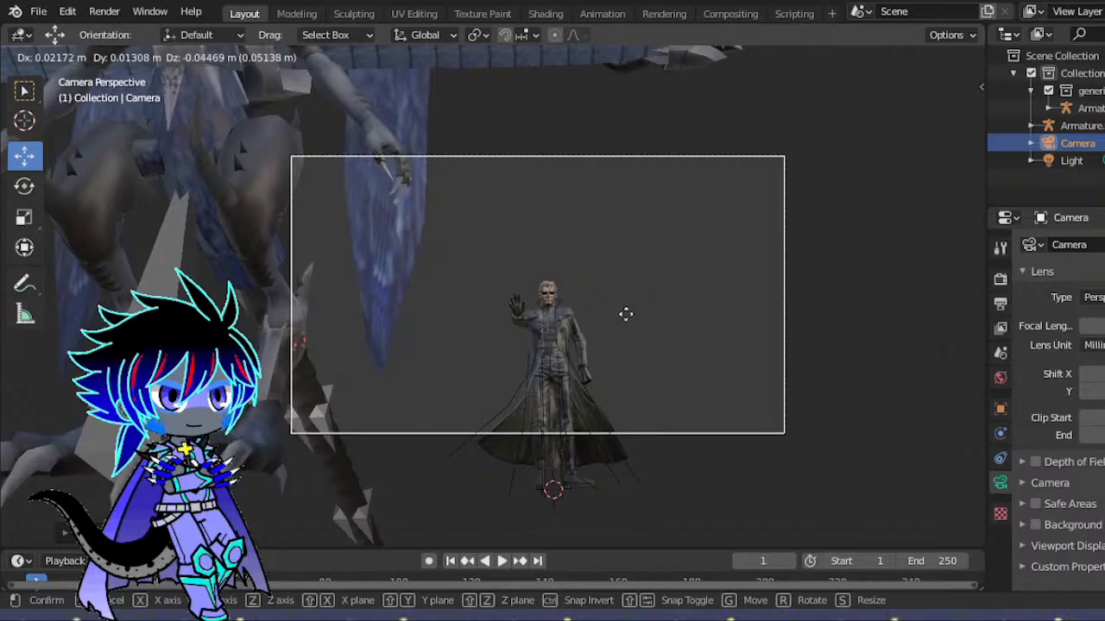
left_click(626, 314)
- Bring the camera closer to the human along Y, and shift it about 0.33 m, mostly upward, in camera view
left_click(964, 215)
left_click_drag(447, 389, 514, 389)
left_click(964, 215)
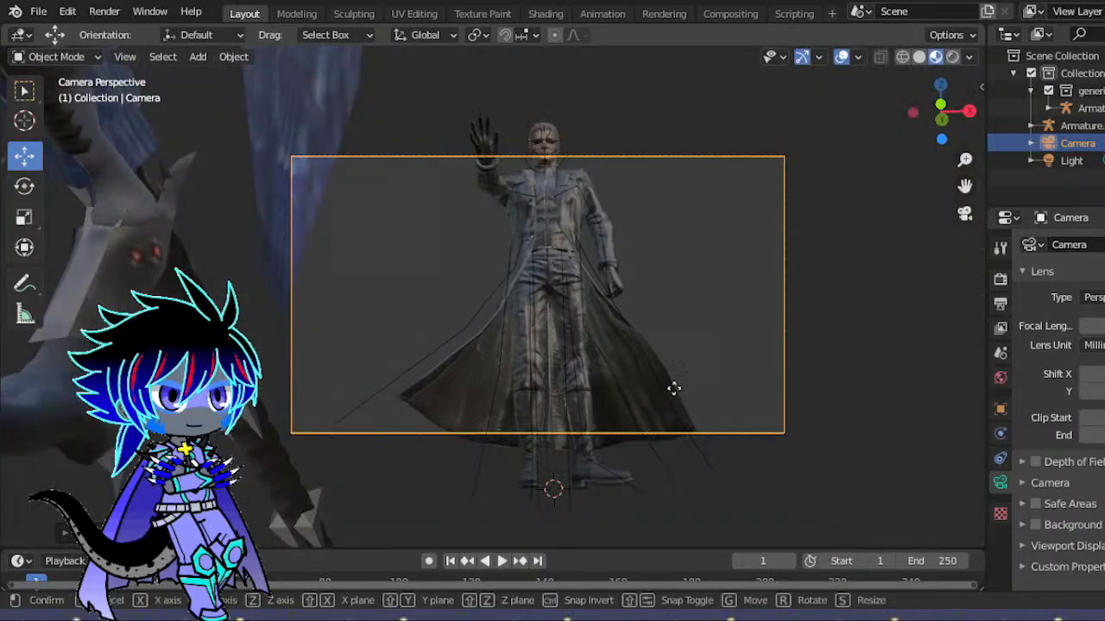
key("g")
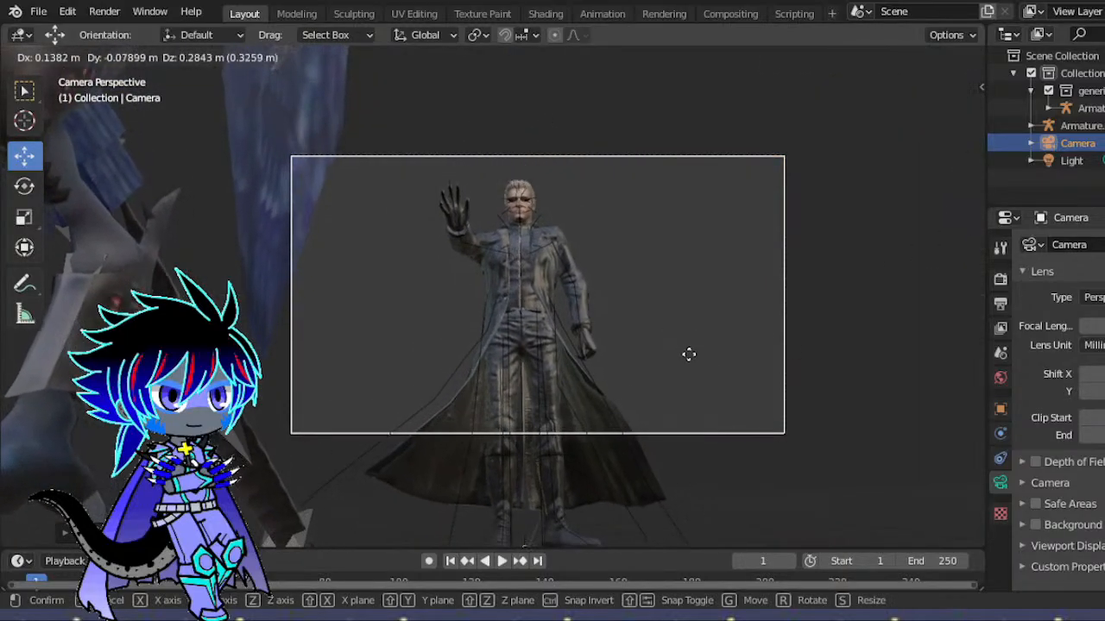
left_click(689, 354)
- Pull the camera back from the human along the Y axis in the right orthographic view
left_click(964, 215)
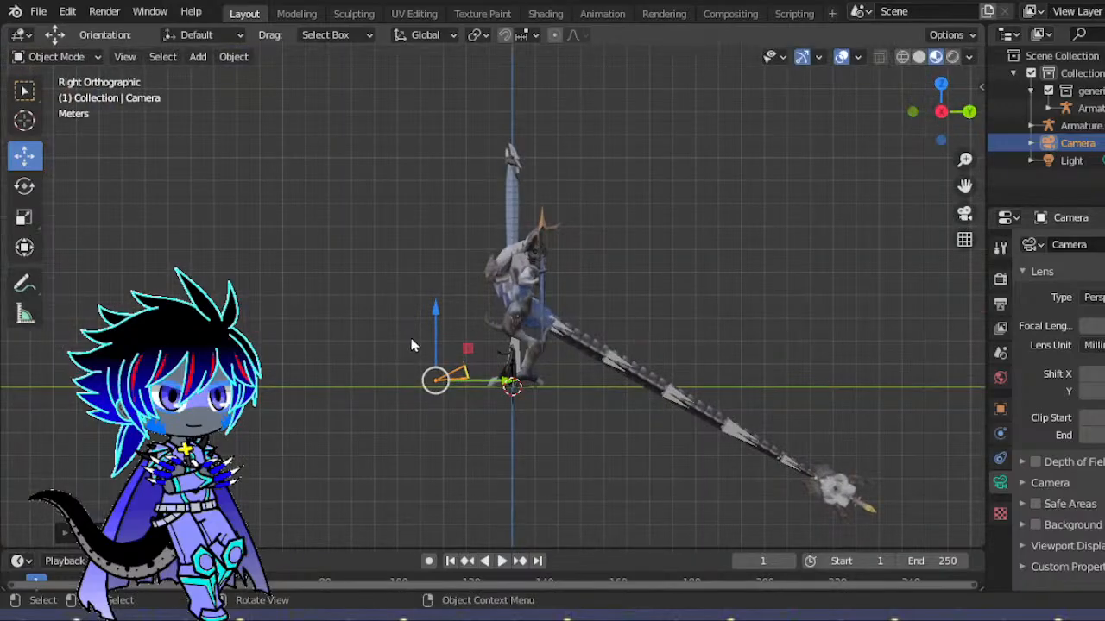
left_click_drag(498, 382, 465, 395)
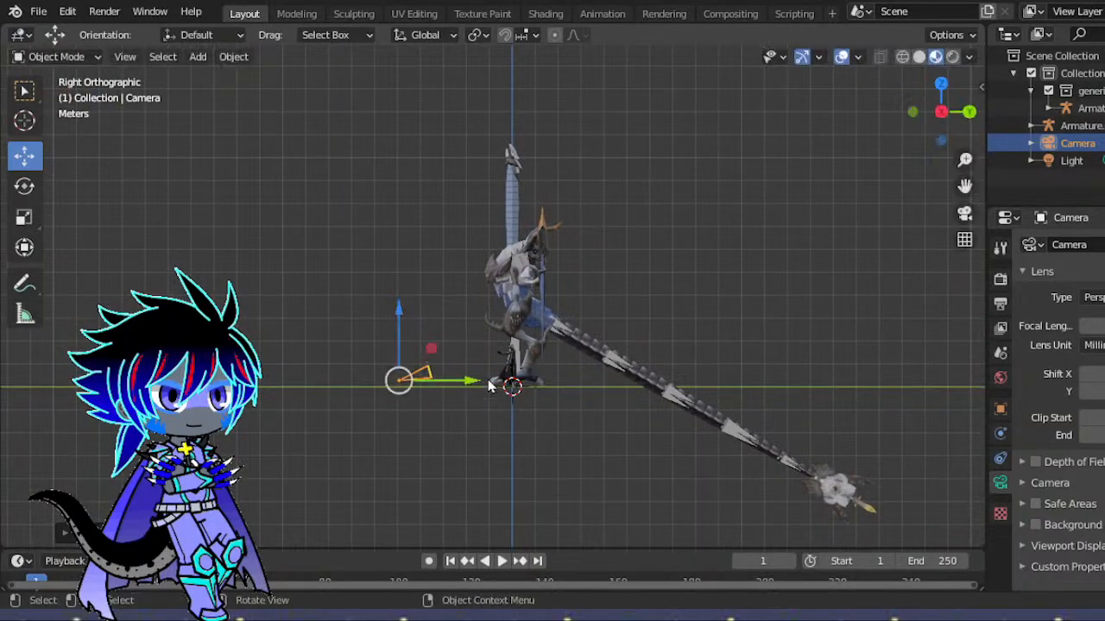
- Move the camera down about 0.3 m while looking through it, bringing the man in the long coat into the frame
left_click(964, 215)
key("g")
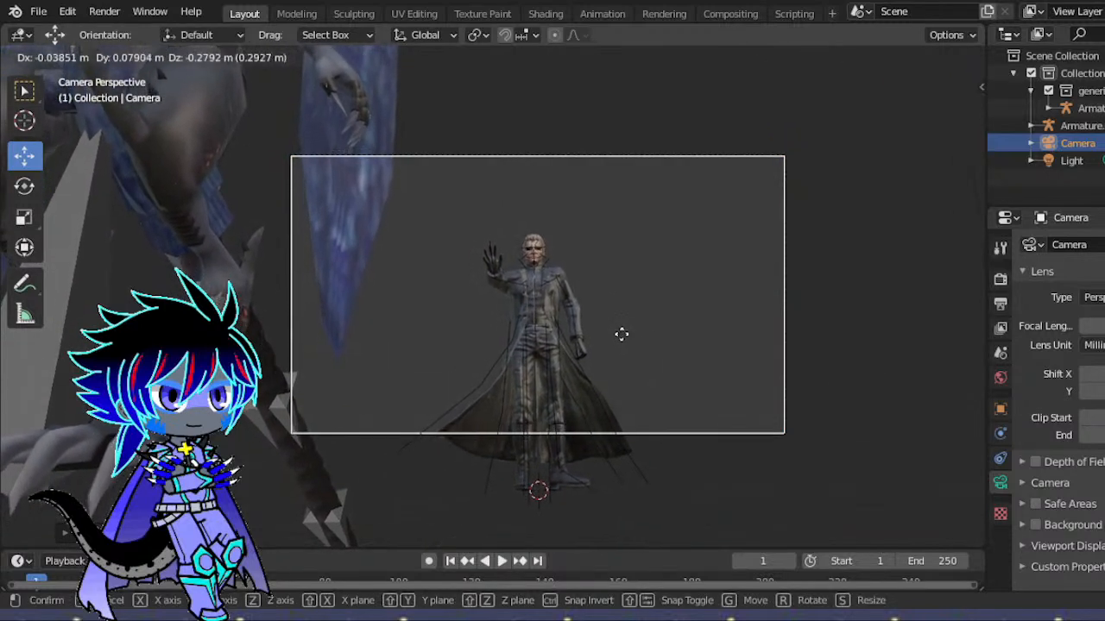
left_click(625, 342)
- Select the coated man's armature and raise it until his feet reach the lower edge of the camera frame
scroll(589, 507, "up", 5)
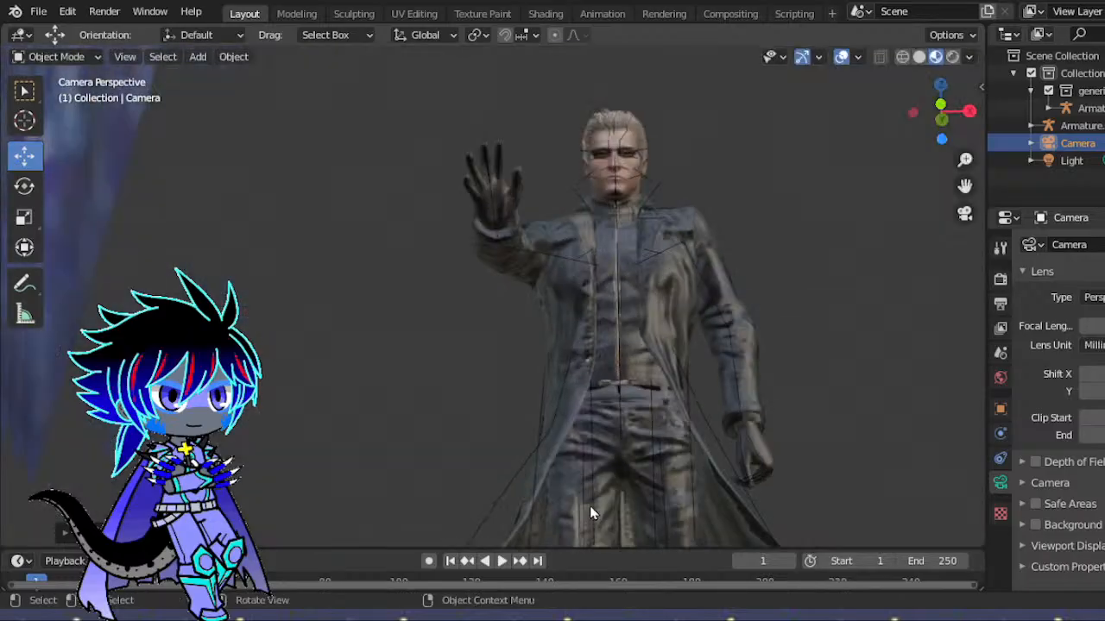
left_click_drag(962, 184, 932, 226)
left_click(657, 460)
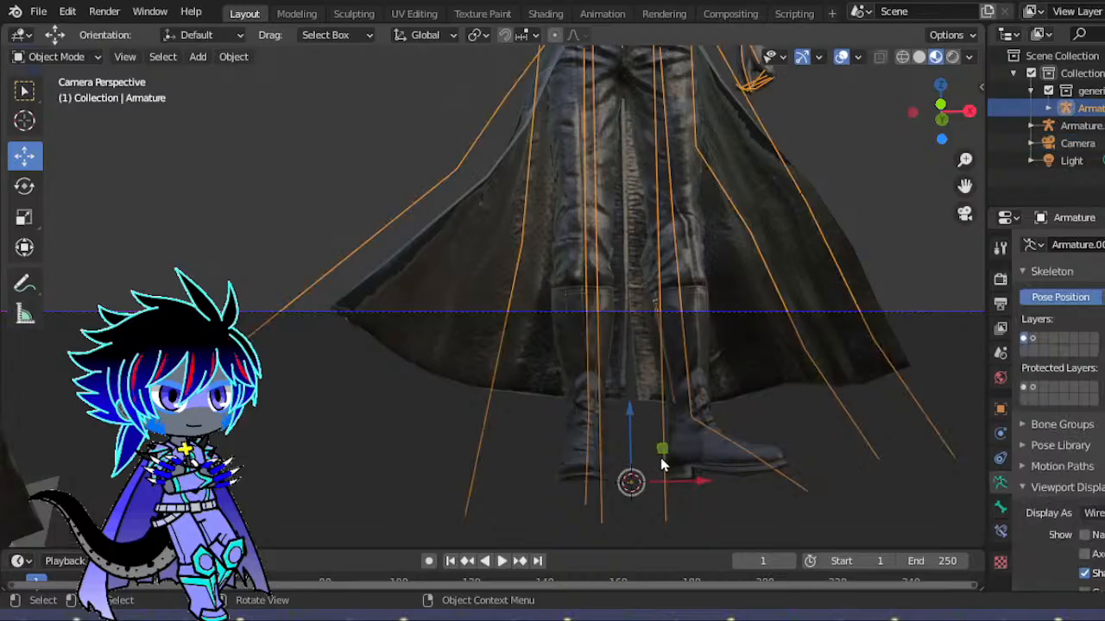
left_click_drag(662, 464, 652, 282)
scroll(717, 266, "down", 4)
scroll(717, 268, "up", 4)
left_click_drag(965, 186, 936, 411)
scroll(667, 350, "down", 1)
scroll(668, 350, "up", 1)
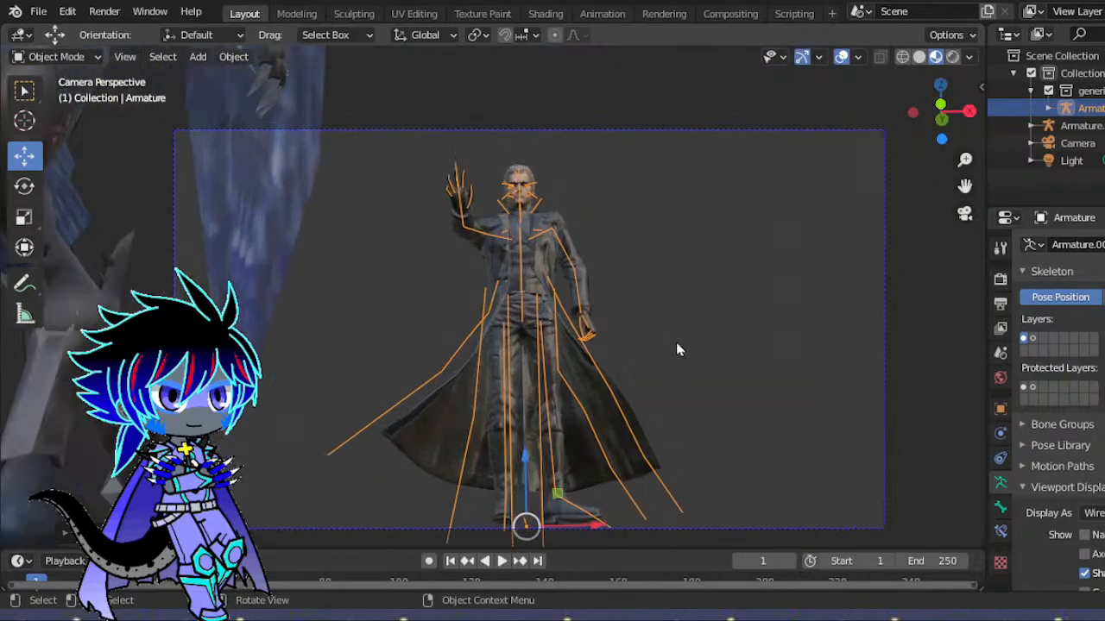
- Nudge the man's armature down about 0.02 m in camera view, deselect it and check the framing
key("g")
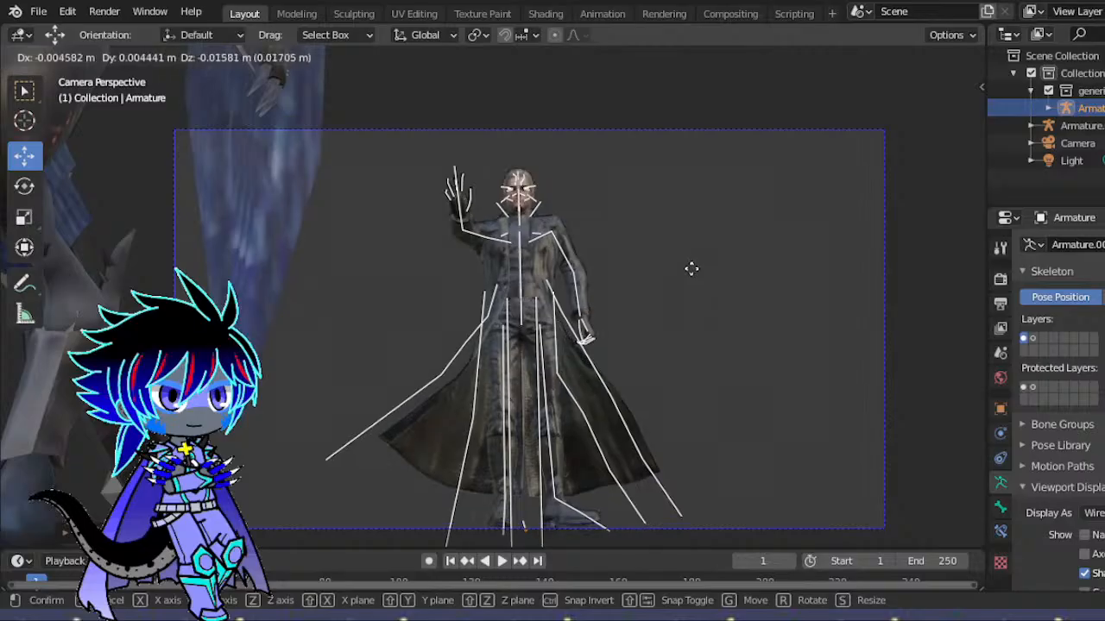
left_click(691, 268)
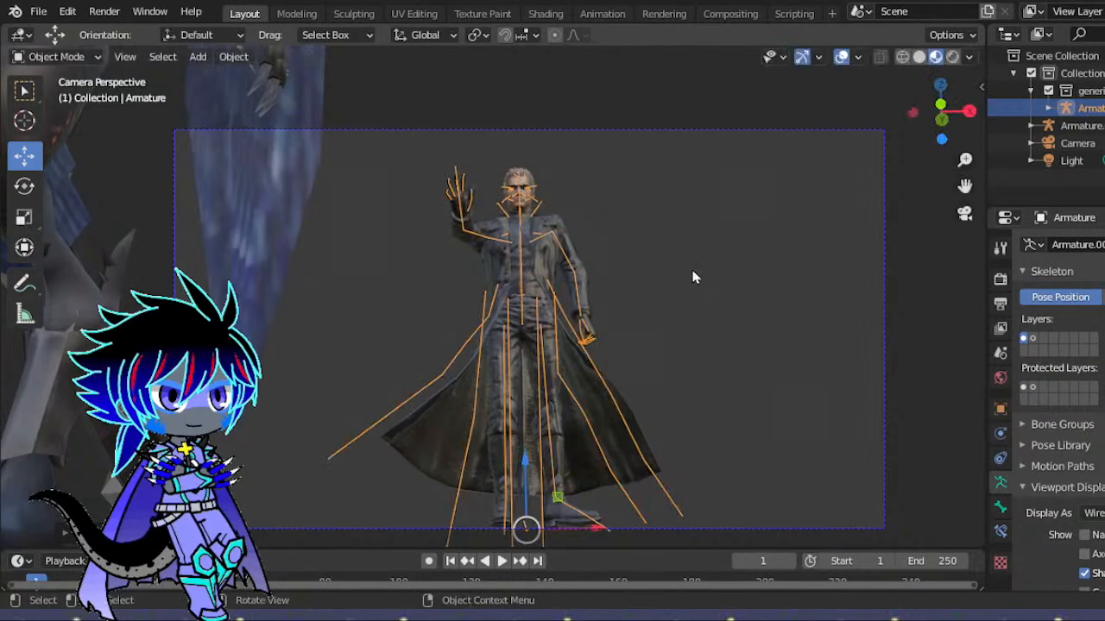
scroll(693, 277, "down", 3)
scroll(693, 277, "up", 1)
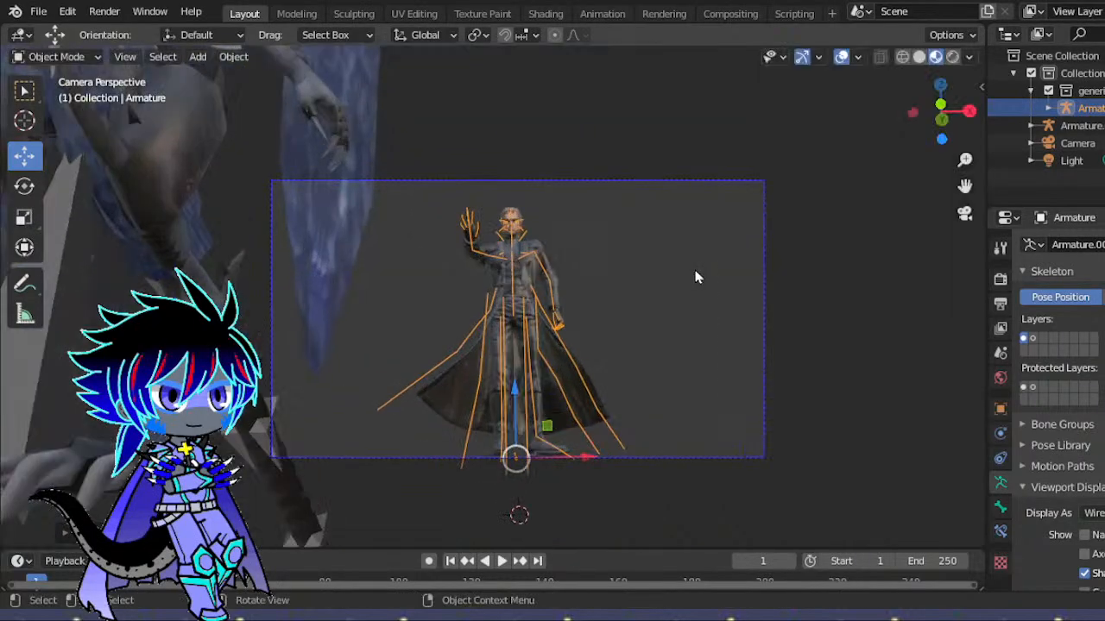
scroll(698, 277, "up", 1)
left_click(703, 276)
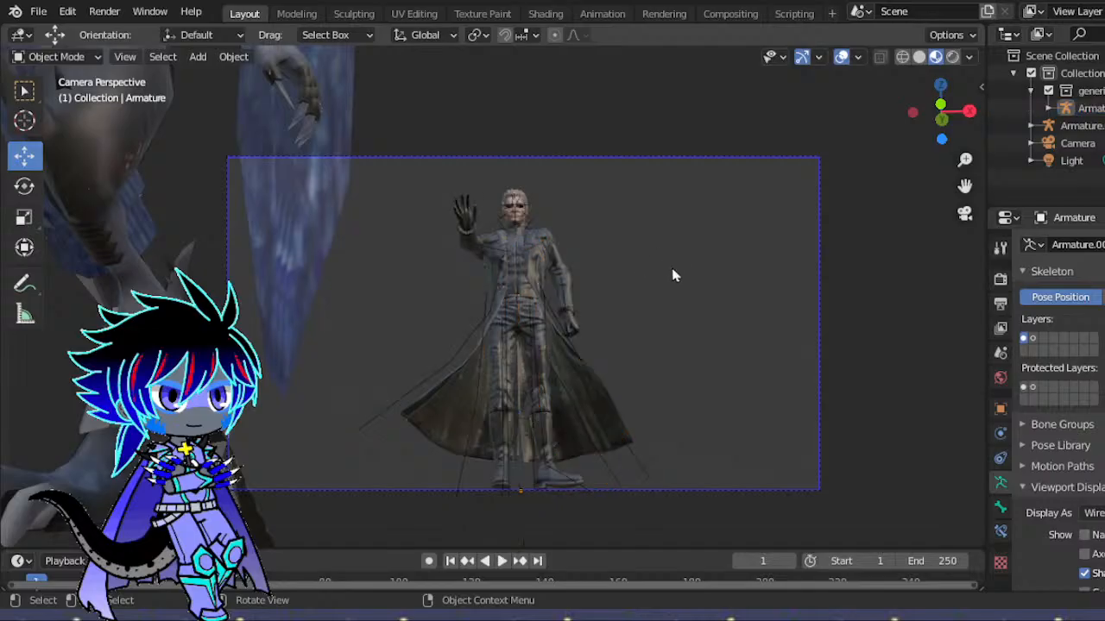
scroll(674, 276, "up", 3)
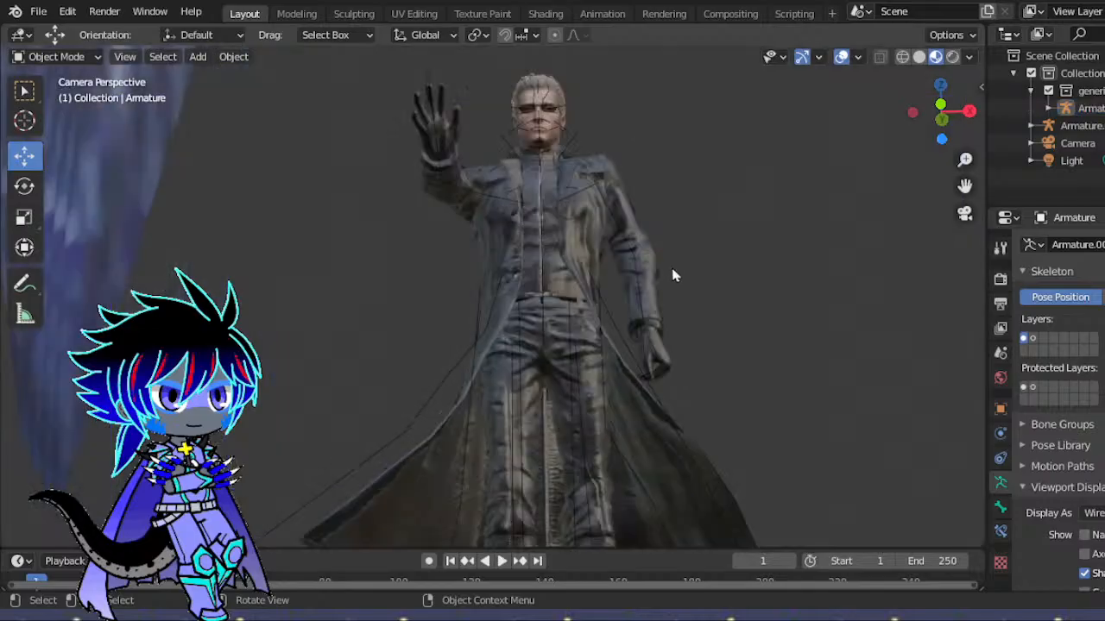
scroll(666, 271, "down", 1)
scroll(791, 291, "down", 1)
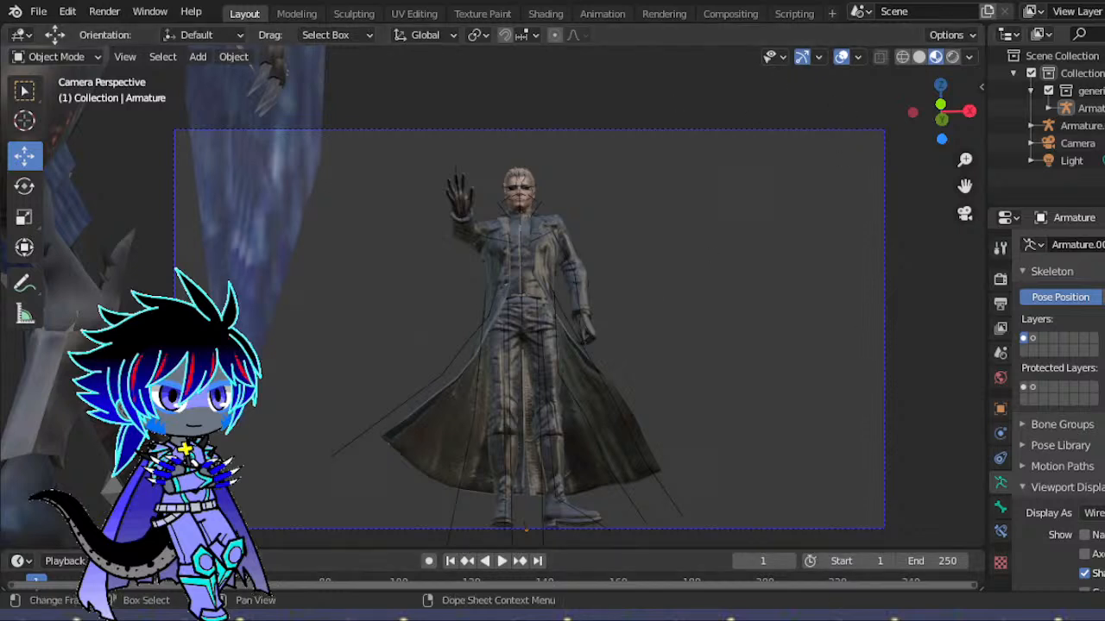
- Select the camera outside its own view and rotate it until it looks straight ahead horizontally
left_click_drag(941, 111, 789, 309)
left_click(965, 215)
left_click(964, 215)
left_click(24, 186)
left_click(71, 421)
left_click_drag(146, 427, 142, 444)
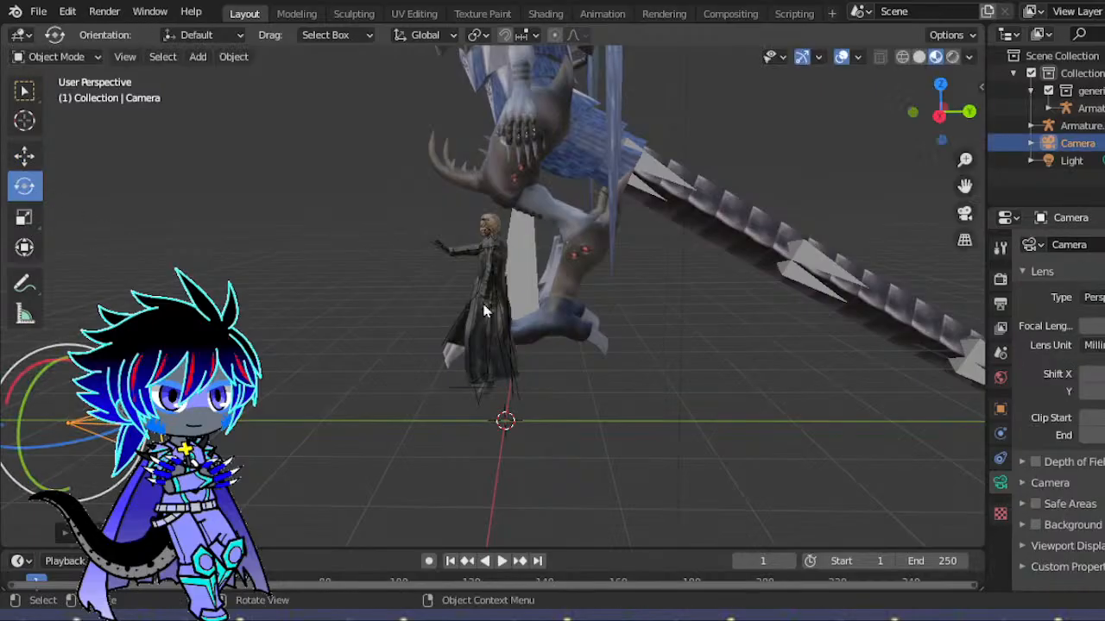
- Move the camera back along the Y axis away from the characters and raise it about 0.18 m in camera view
left_click(939, 115)
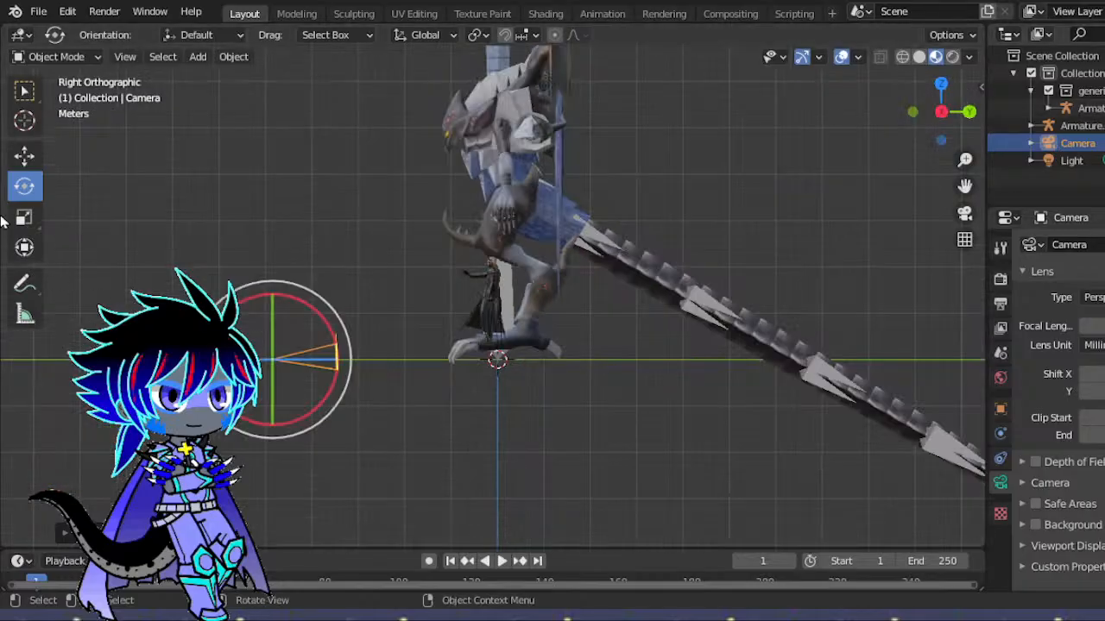
left_click(24, 155)
left_click_drag(351, 369, 224, 369)
left_click(141, 272)
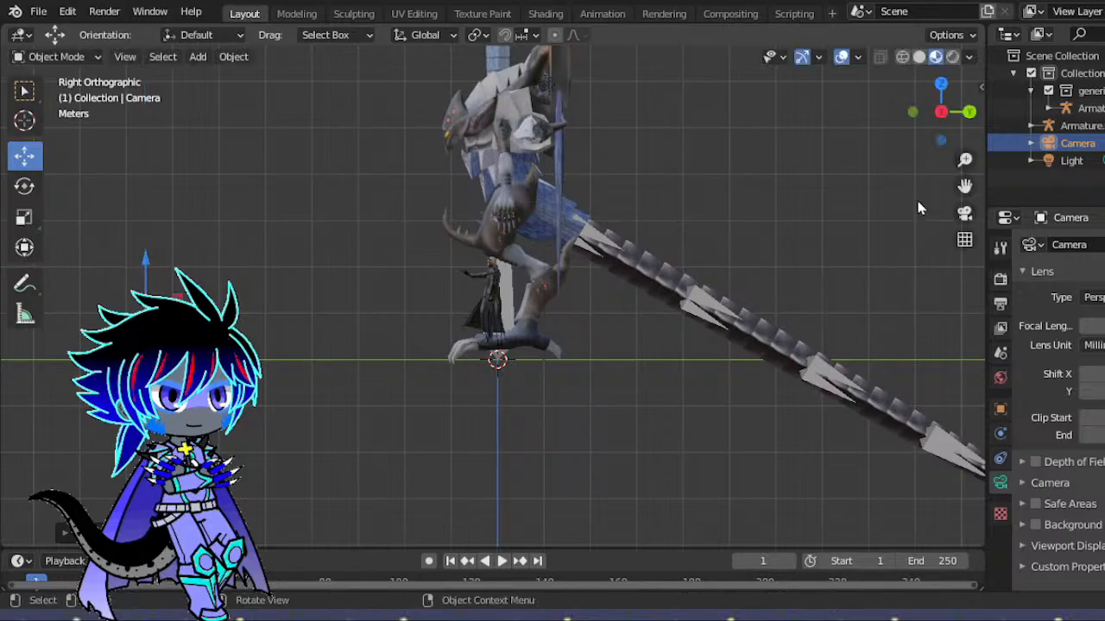
left_click(965, 214)
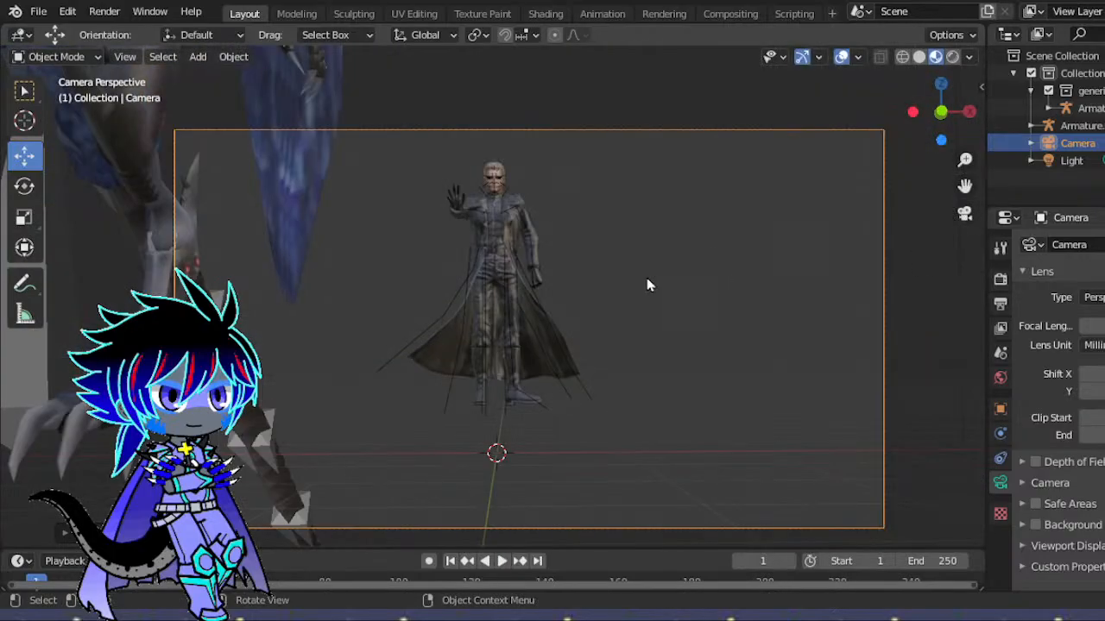
key("g")
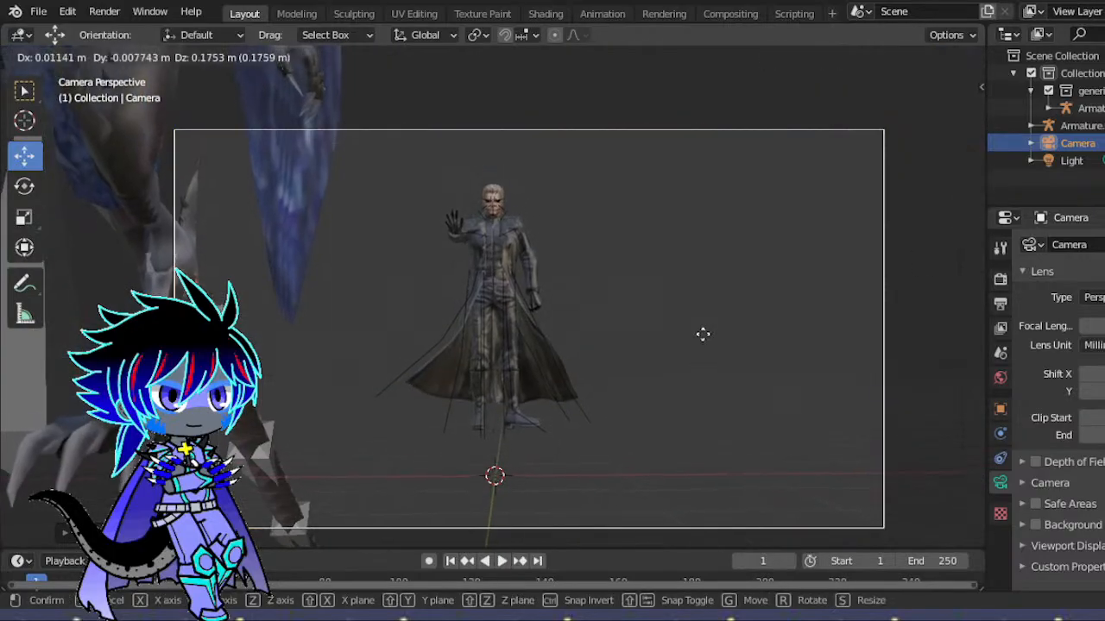
left_click(705, 337)
- Tilt the camera upward and lower it in the right orthographic view, checking the result through the camera
left_click(964, 215)
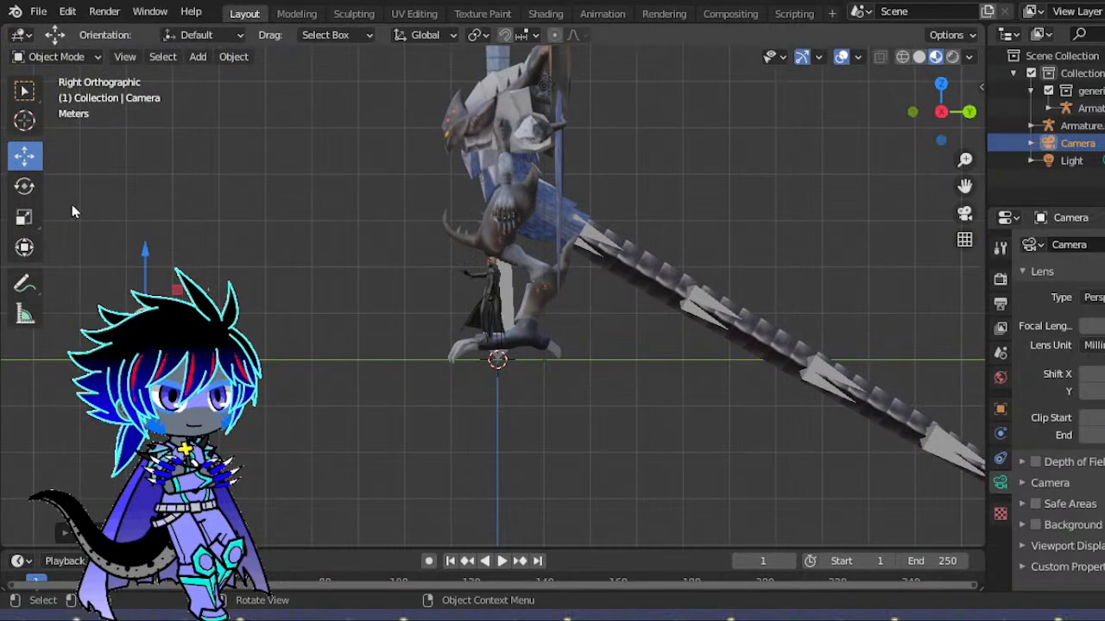
left_click(24, 187)
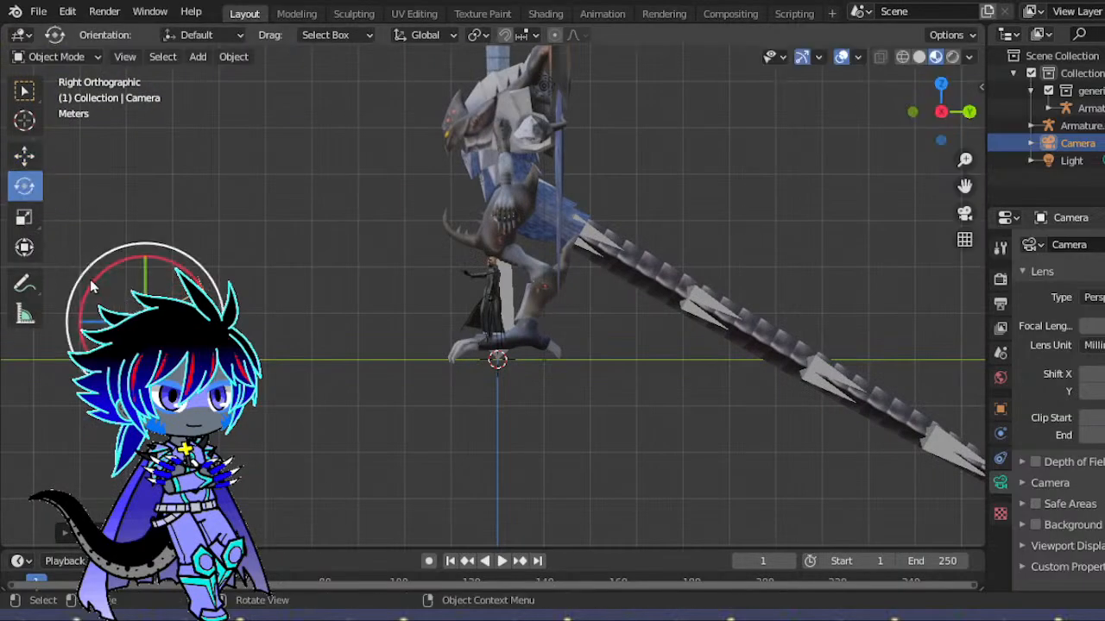
left_click(24, 167)
left_click_drag(142, 257, 142, 289)
left_click(960, 211)
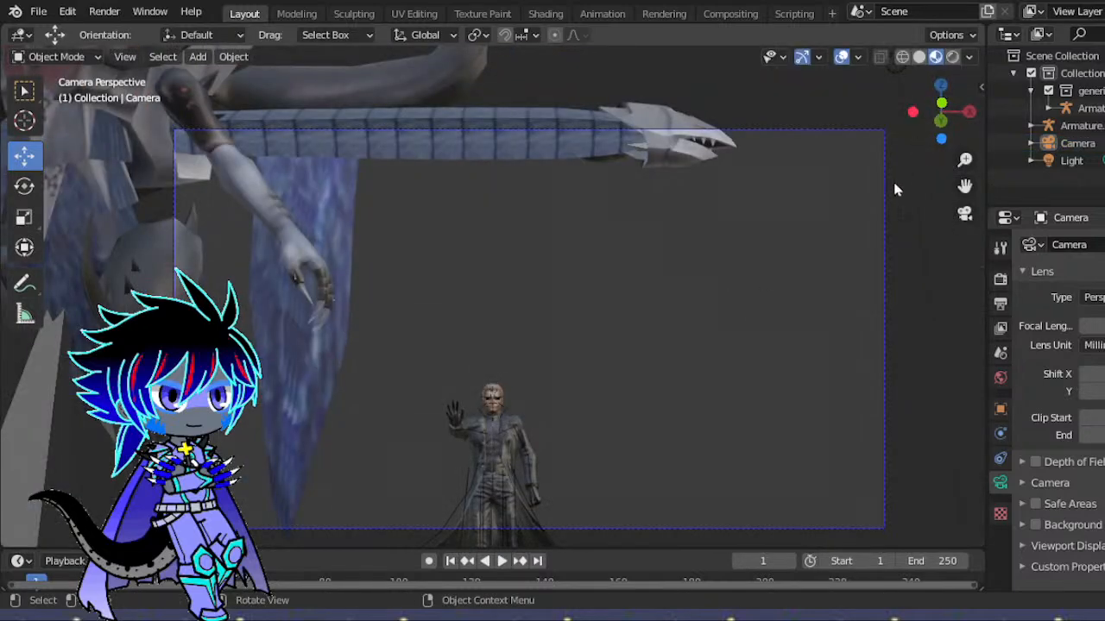
- Reselect the camera and lower it about 0.6 m so most of the coated man fits inside the frame
scroll(777, 269, "down", 6)
scroll(778, 269, "up", 4)
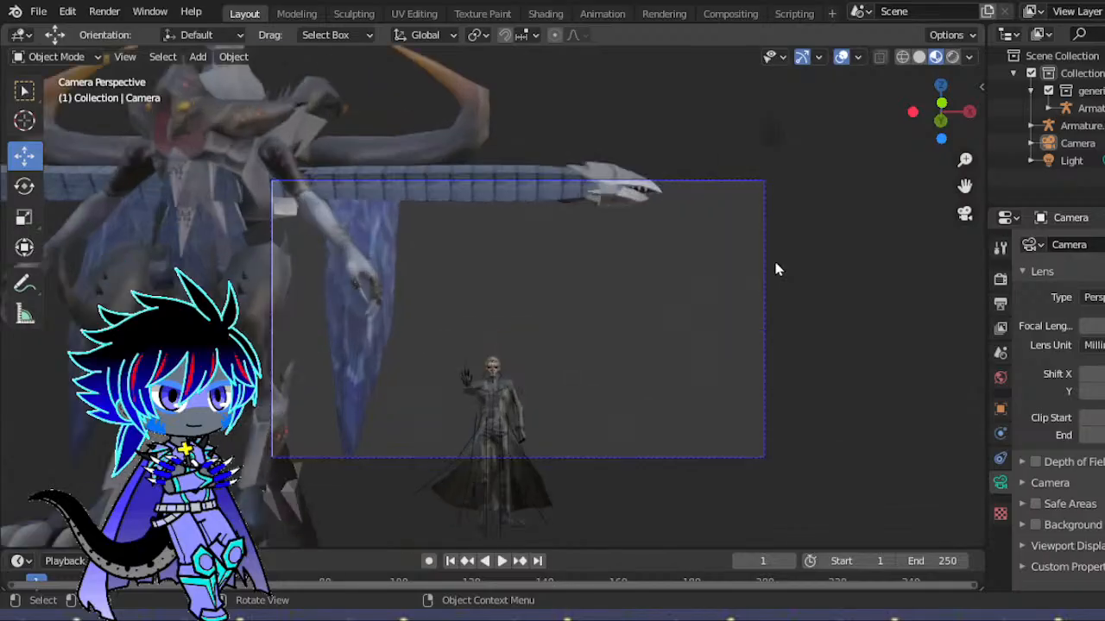
left_click(763, 307)
key("g")
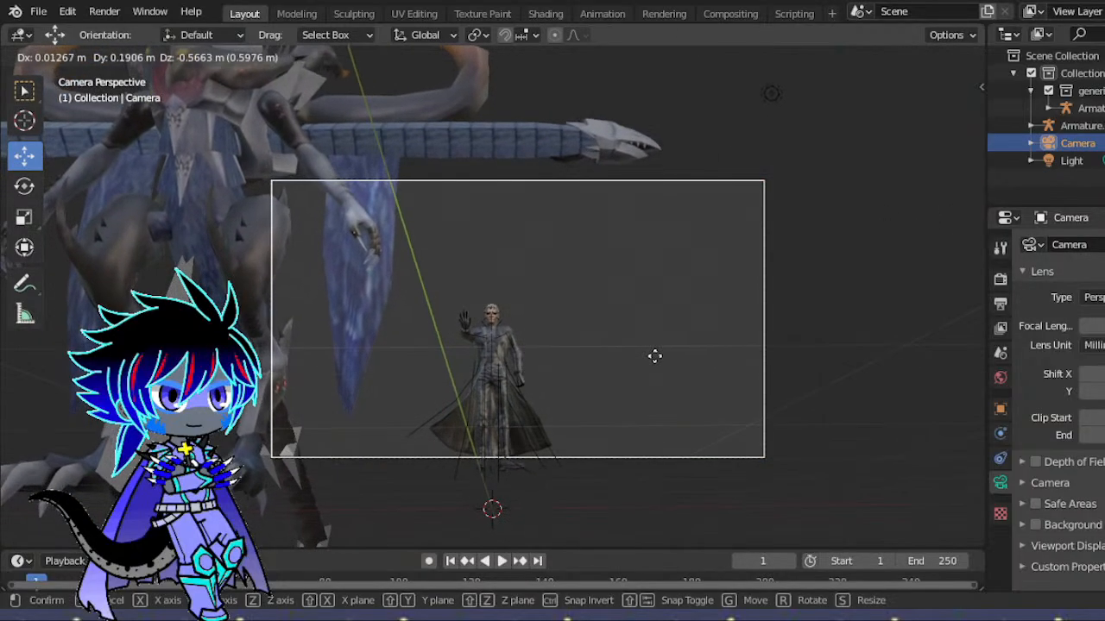
left_click(656, 369)
- Fine-tune the camera position so the coated man's feet sit at the lower edge of the frame
scroll(656, 375, "up", 3)
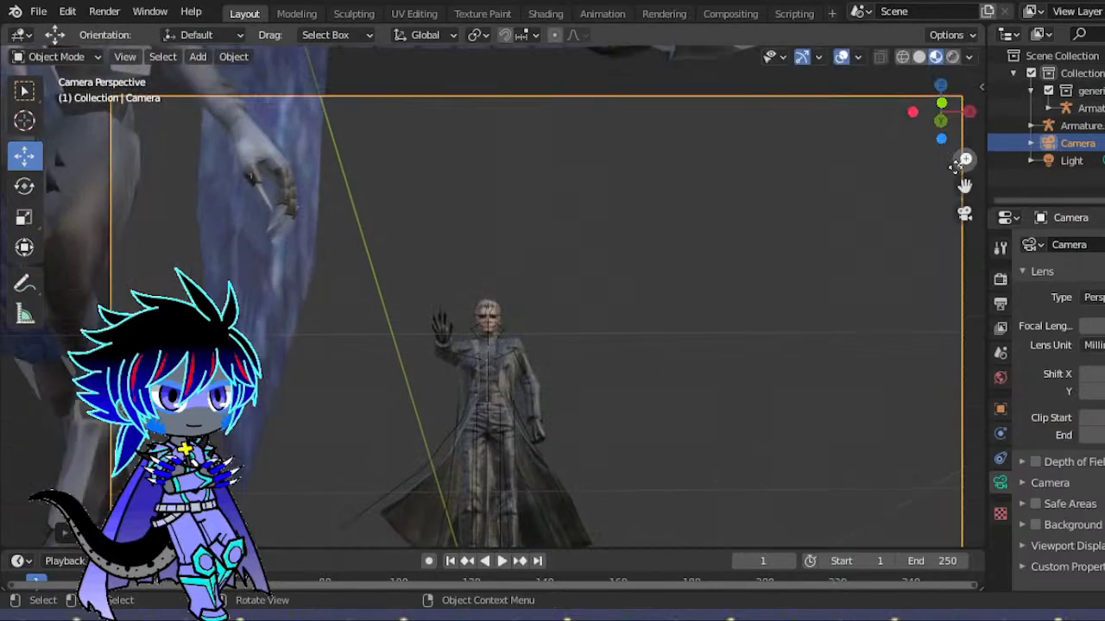
left_click_drag(965, 186, 993, 118)
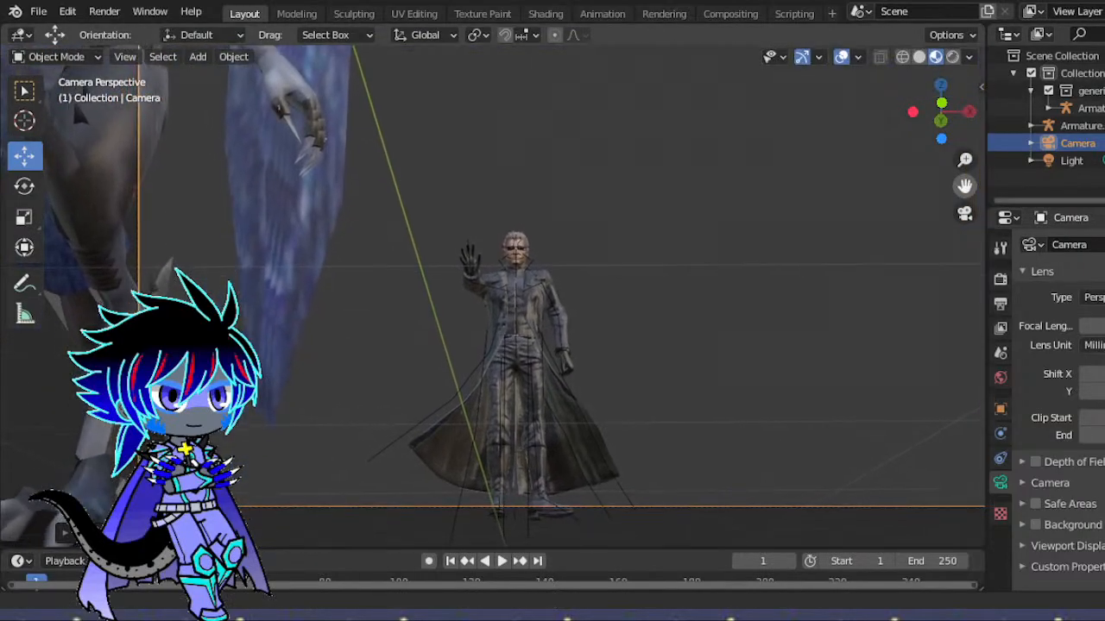
key("g")
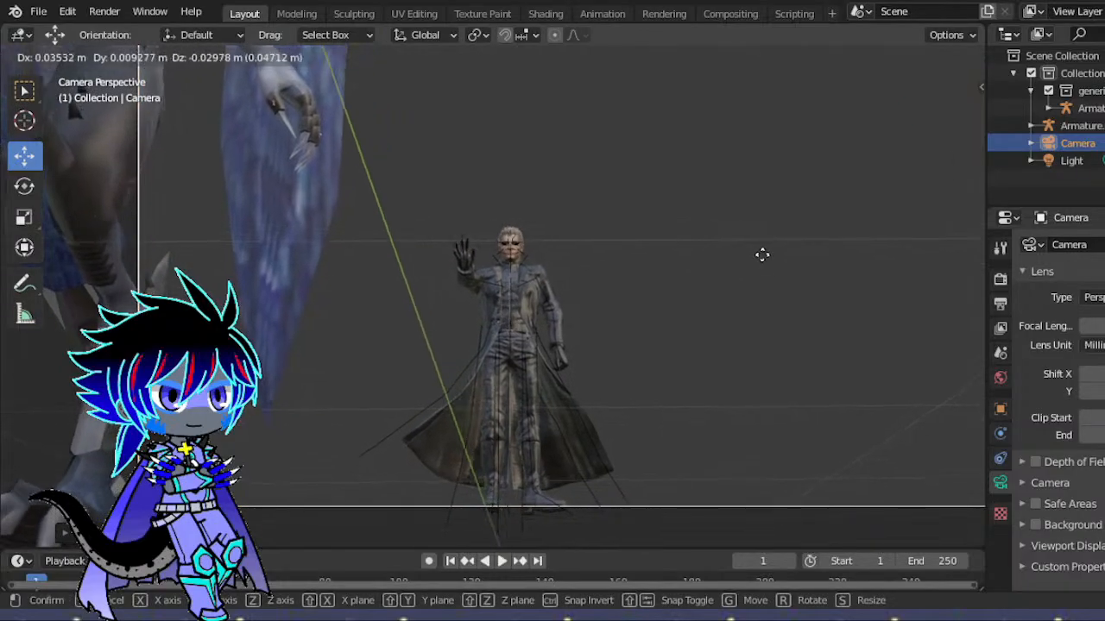
left_click(749, 263)
scroll(749, 262, "down", 3)
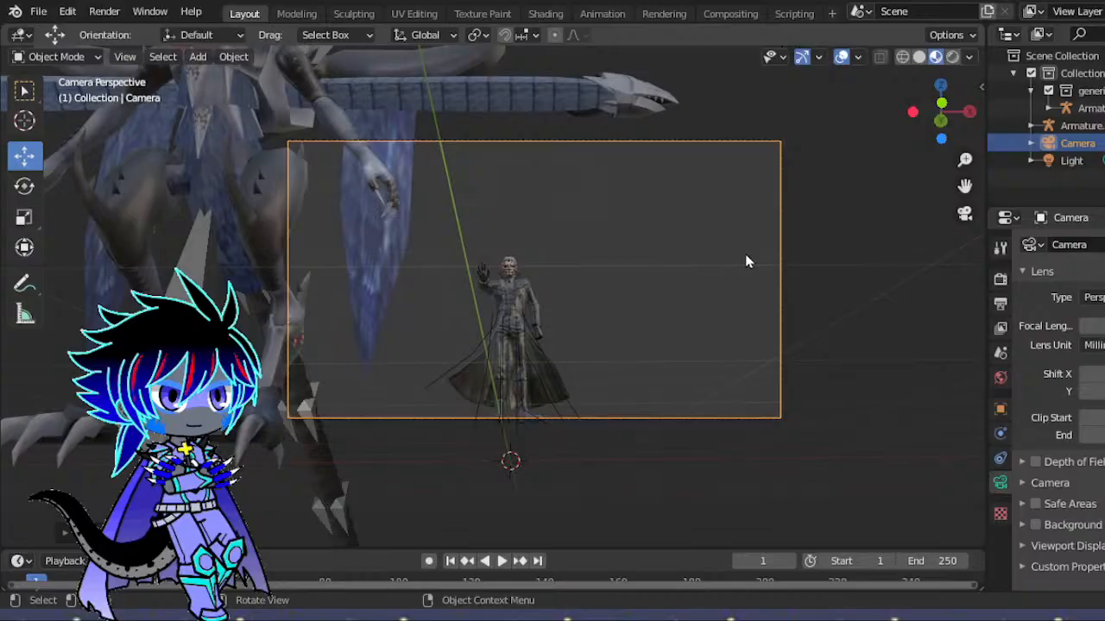
scroll(749, 263, "up", 5)
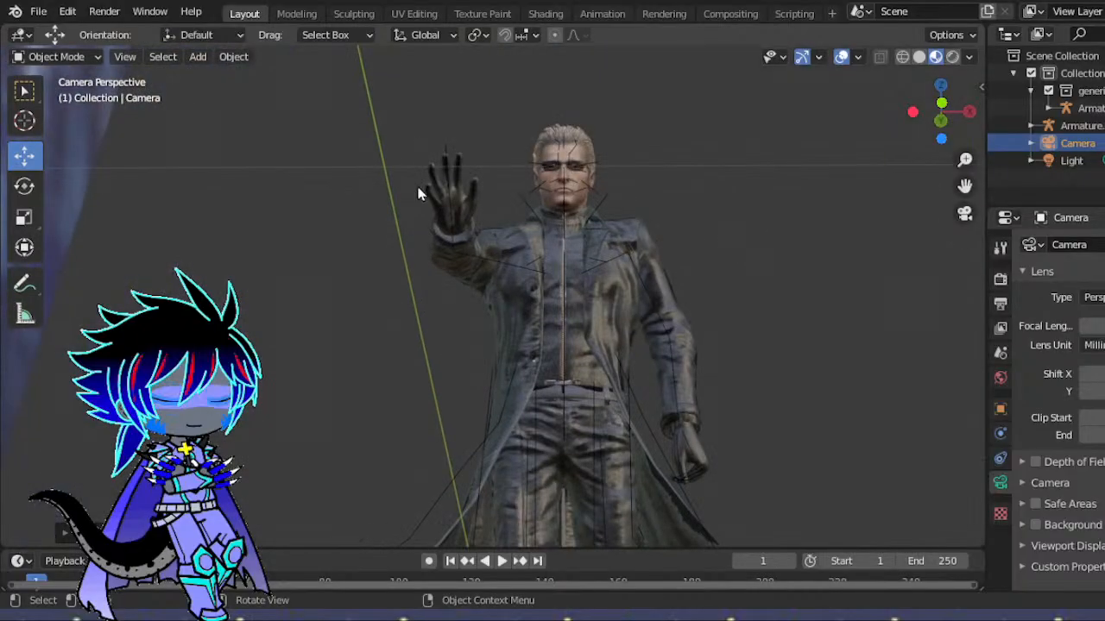
scroll(464, 219, "down", 4)
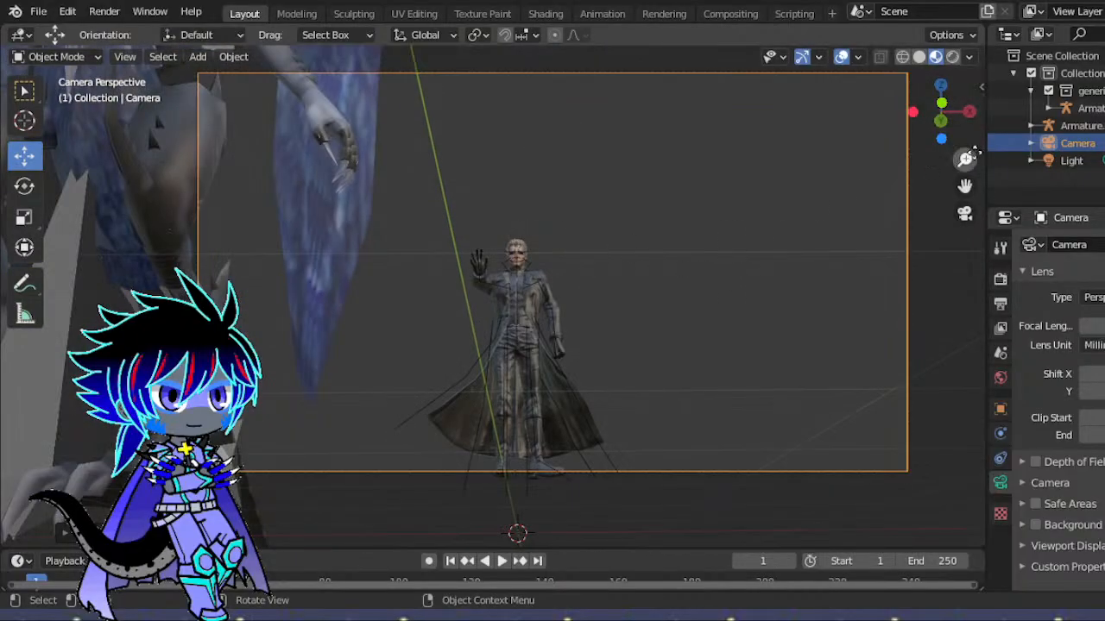
- Select the coated man's meshes and armature, scale them up slightly as a whole, and deselect them
left_click_drag(941, 112, 915, 115)
left_click_drag(408, 261, 498, 397)
left_click(966, 214)
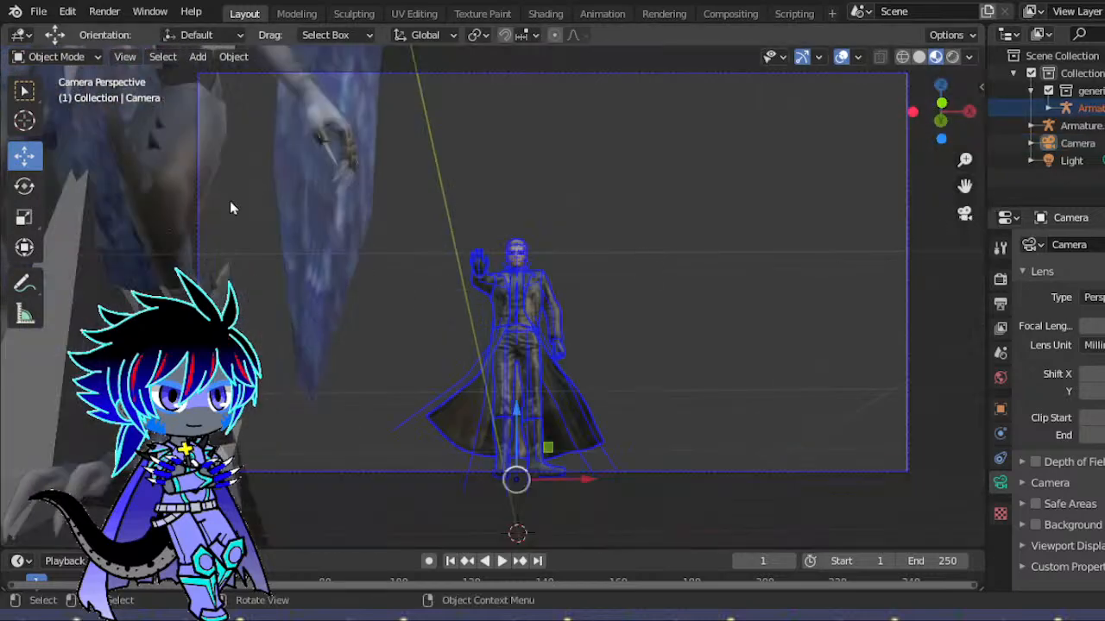
left_click(24, 218)
left_click_drag(572, 446, 594, 430)
left_click(725, 363)
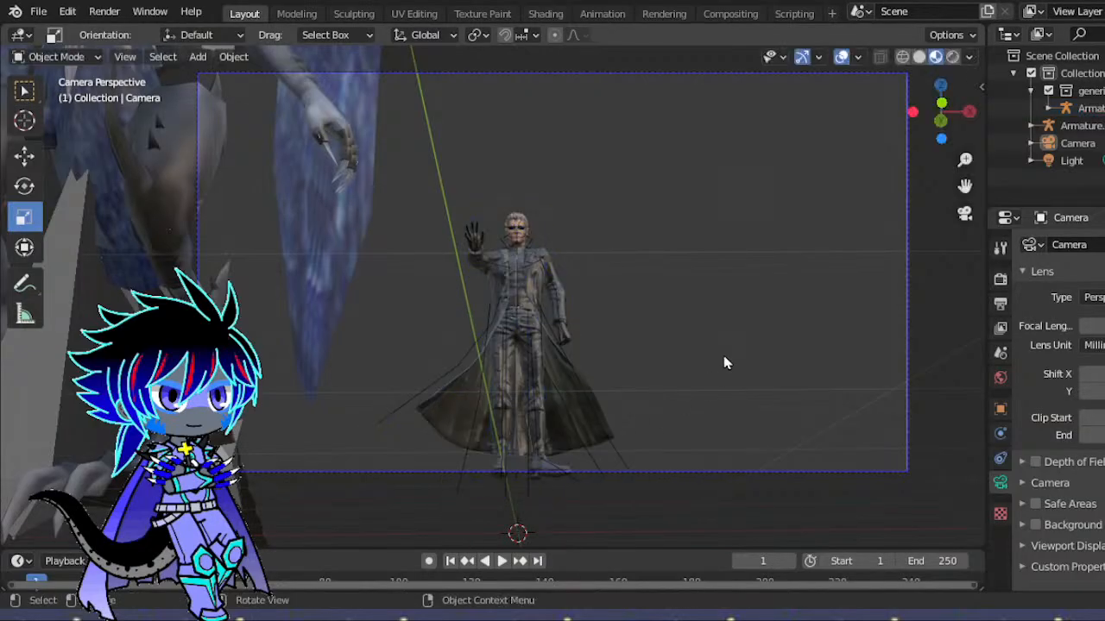
- Undo the deselection of the coated man and scale him up further so he fills more of the frame
left_click(67, 11)
left_click(86, 28)
mouse_move(595, 436)
left_mouse_down()
mouse_move(656, 428)
mouse_move(596, 456)
left_mouse_up()
left_click(691, 387)
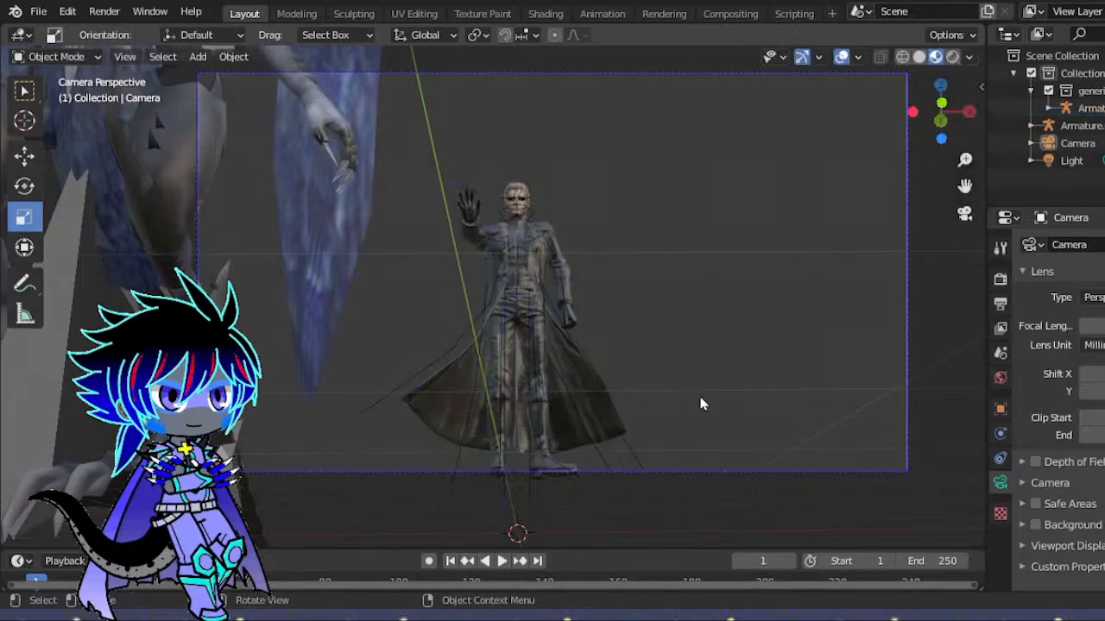
- Select the camera and raise it slightly while looking through it
left_click(1078, 145)
key("g")
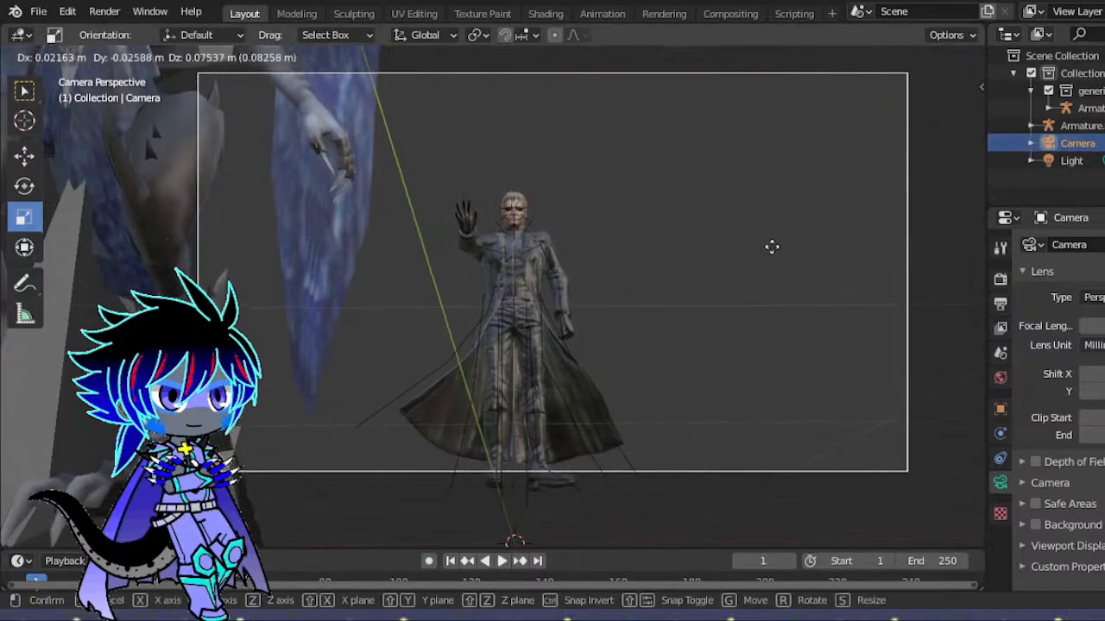
left_click(771, 267)
- Reduce the camera's upward tilt in the right orthographic view and raise it slightly along the Z axis
left_click(965, 214)
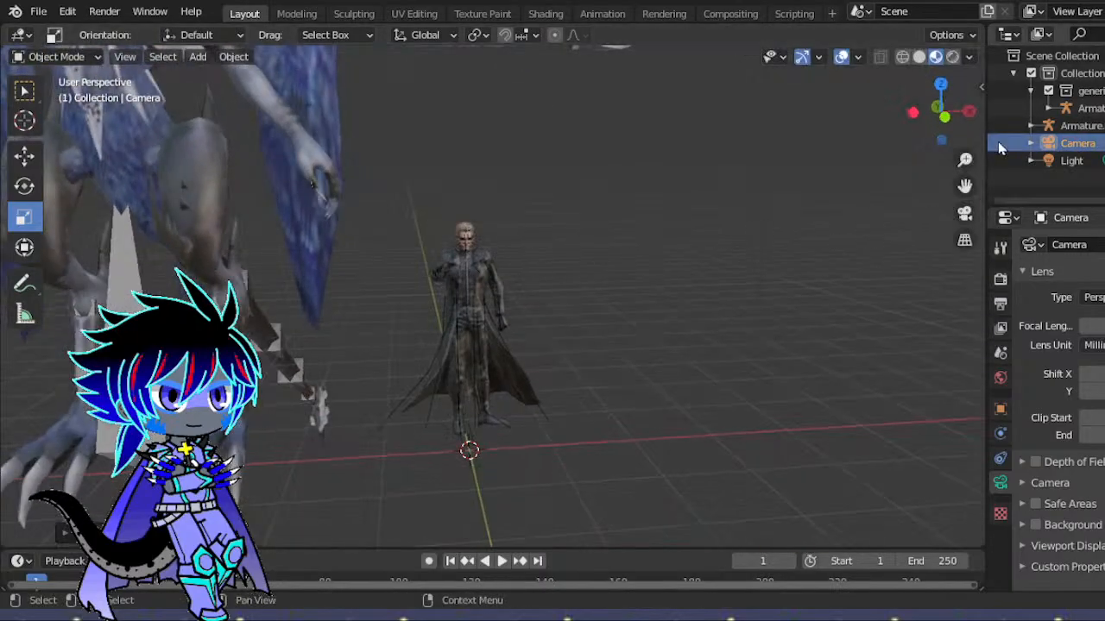
left_click(968, 113)
scroll(350, 279, "down", 5)
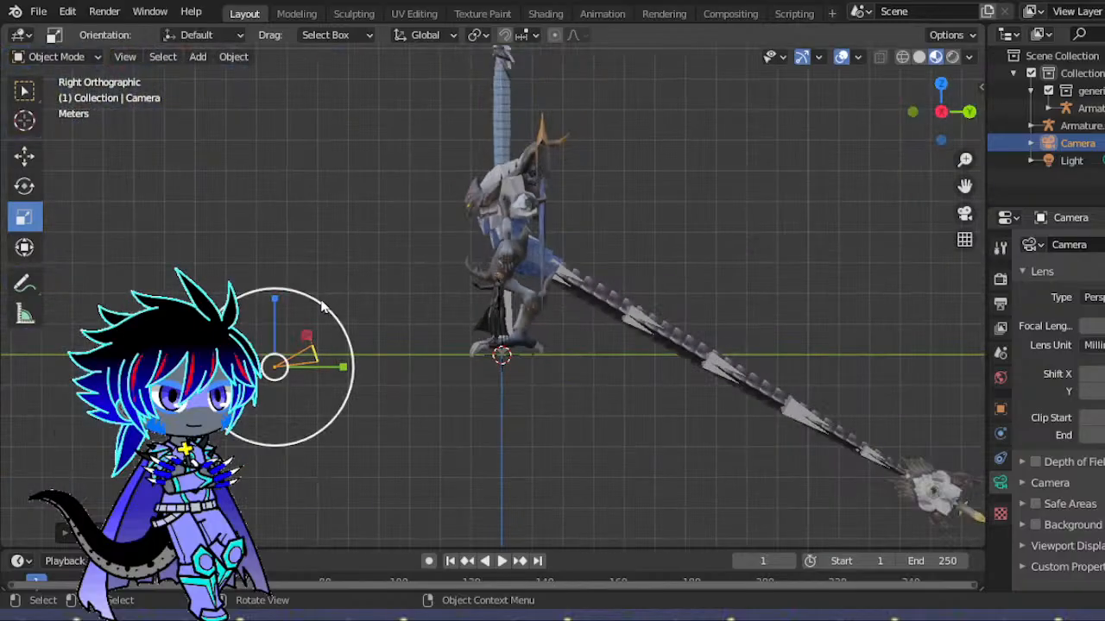
left_click(26, 187)
left_click_drag(303, 302, 268, 265)
left_click(24, 155)
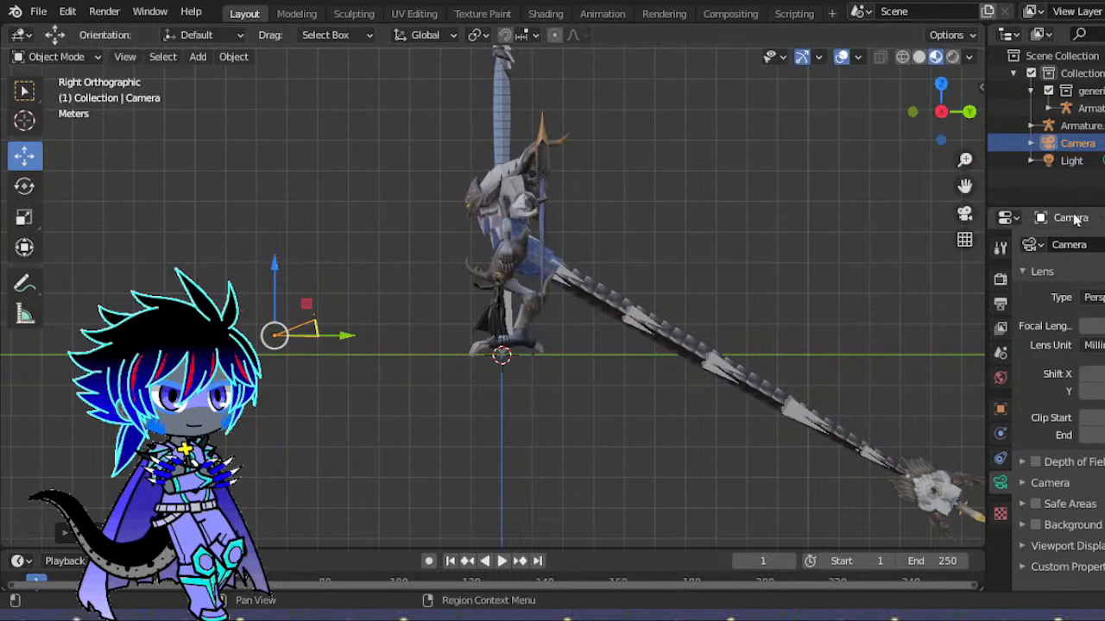
- Nudge the camera down about 0.02 m in its own view to settle the man's feet on the frame's lower edge
left_click(962, 215)
key("g")
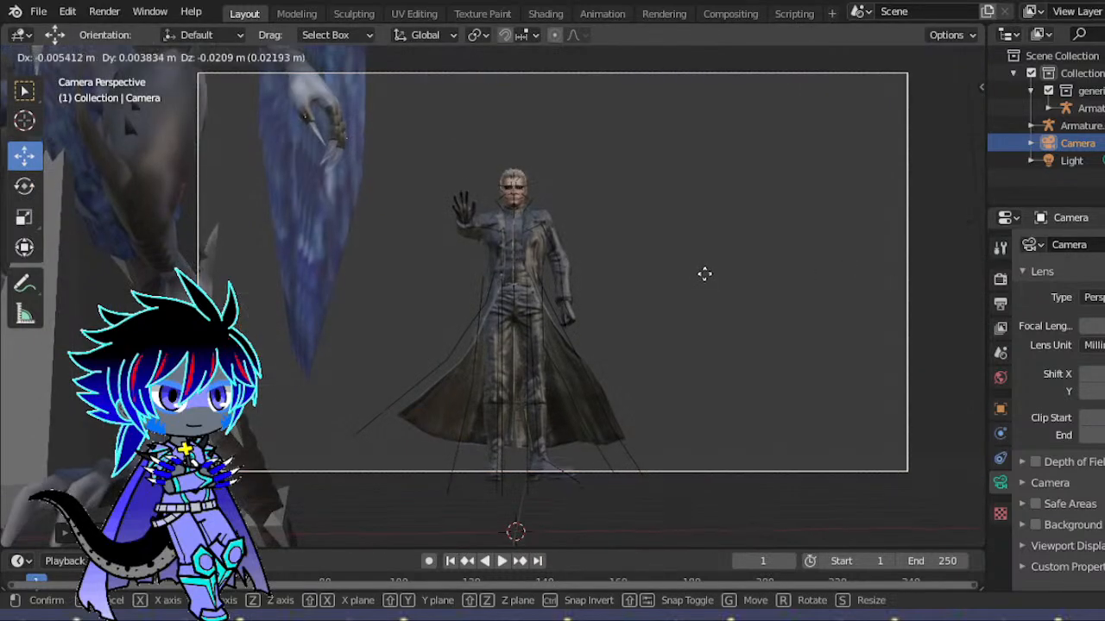
left_click(705, 273)
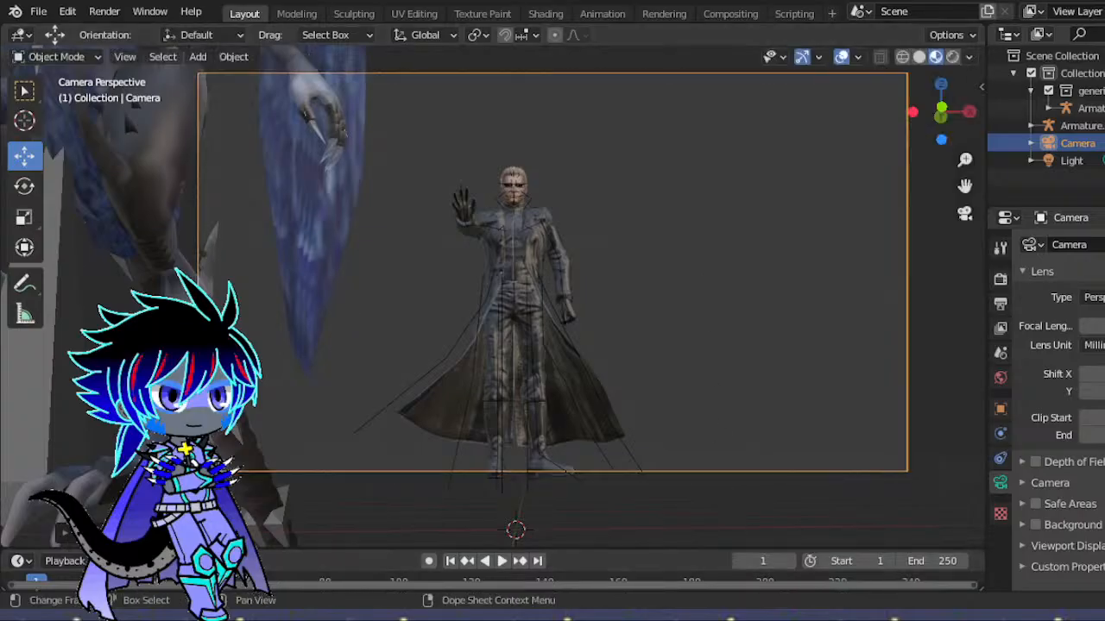
- Select the coated man's armature and switch it to Pose Mode
scroll(756, 128, "down", 5)
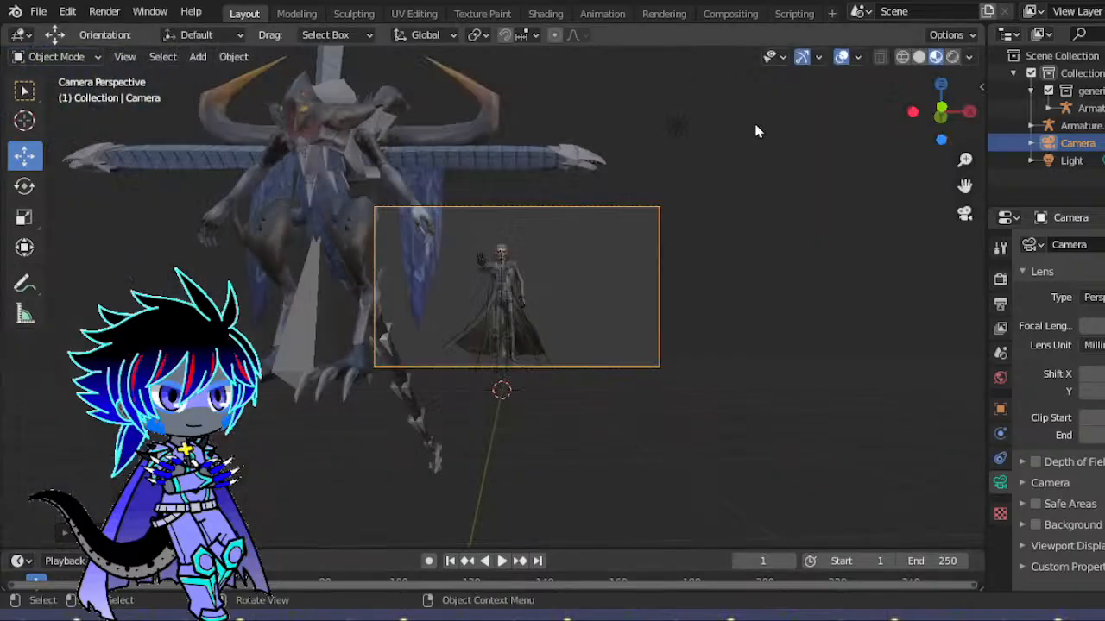
scroll(762, 183, "up", 4)
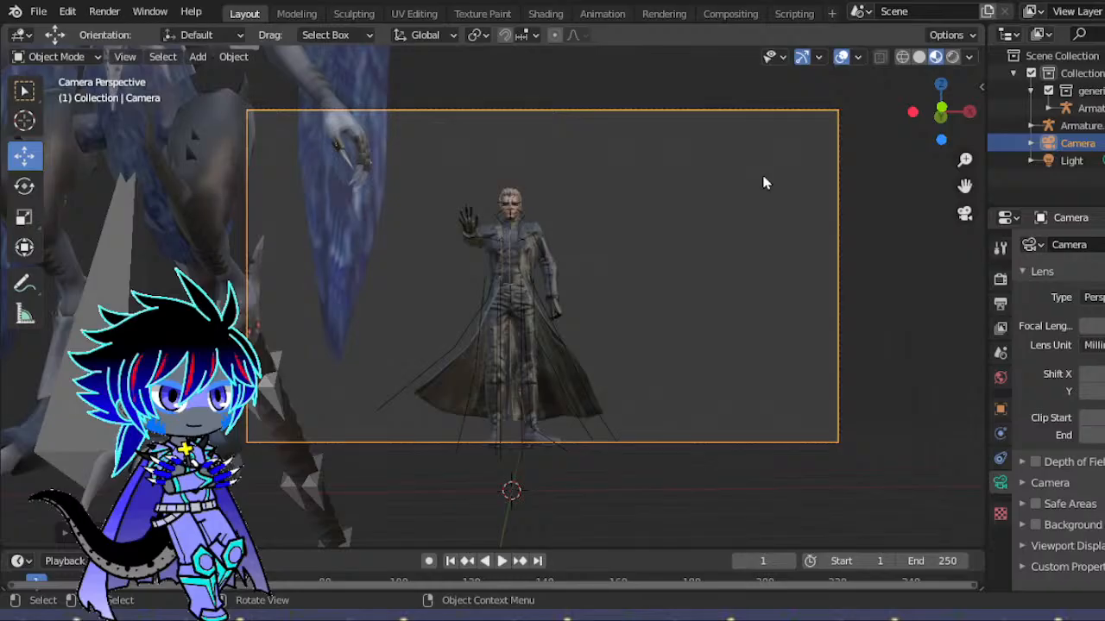
scroll(755, 302, "up", 6)
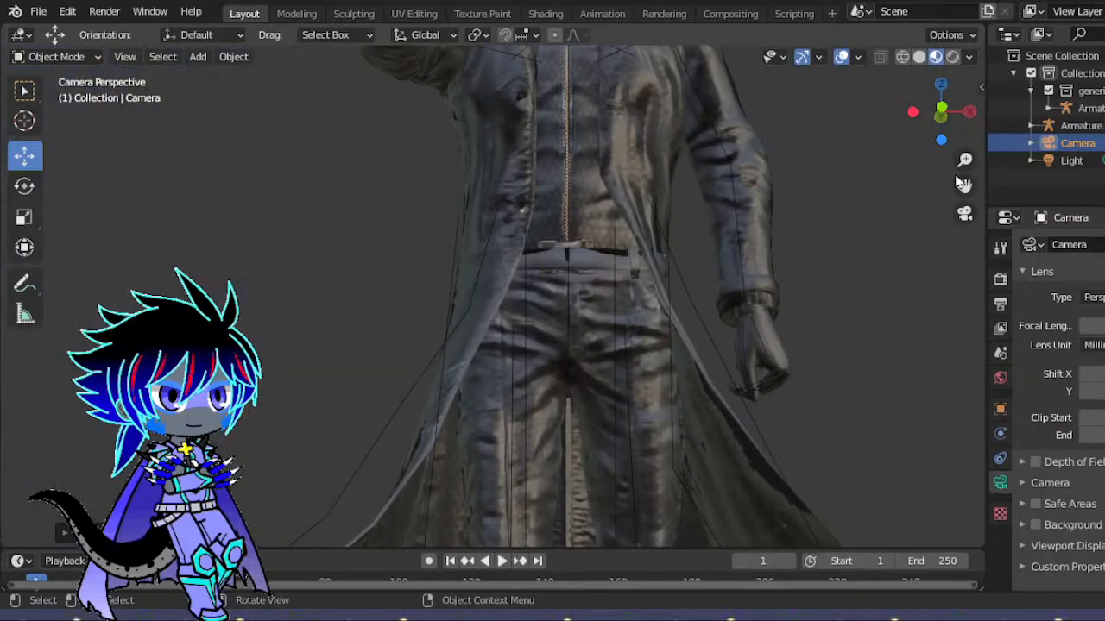
left_click_drag(960, 183, 941, 2)
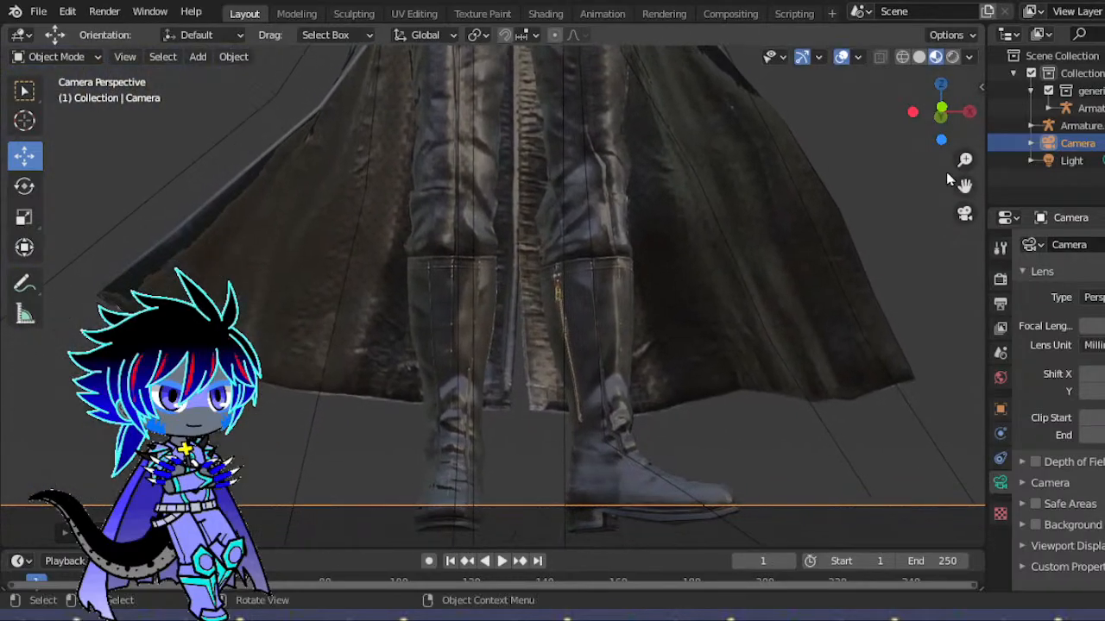
mouse_move(941, 112)
left_mouse_down()
mouse_move(984, 118)
mouse_move(945, 114)
left_mouse_up()
scroll(642, 341, "up", 8)
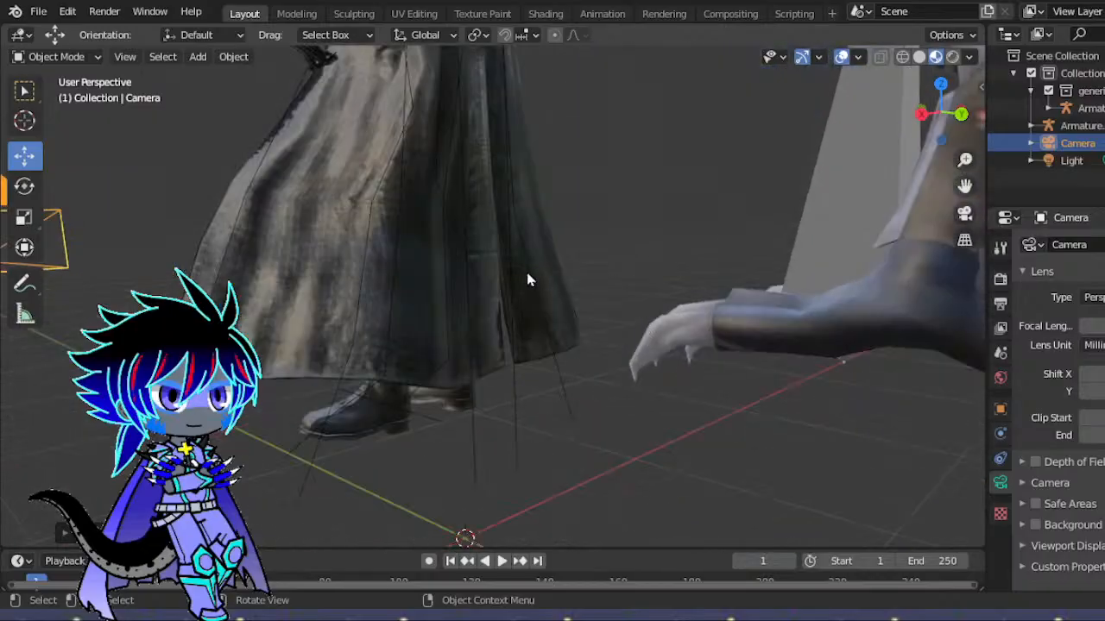
left_click(531, 279)
left_click(65, 59)
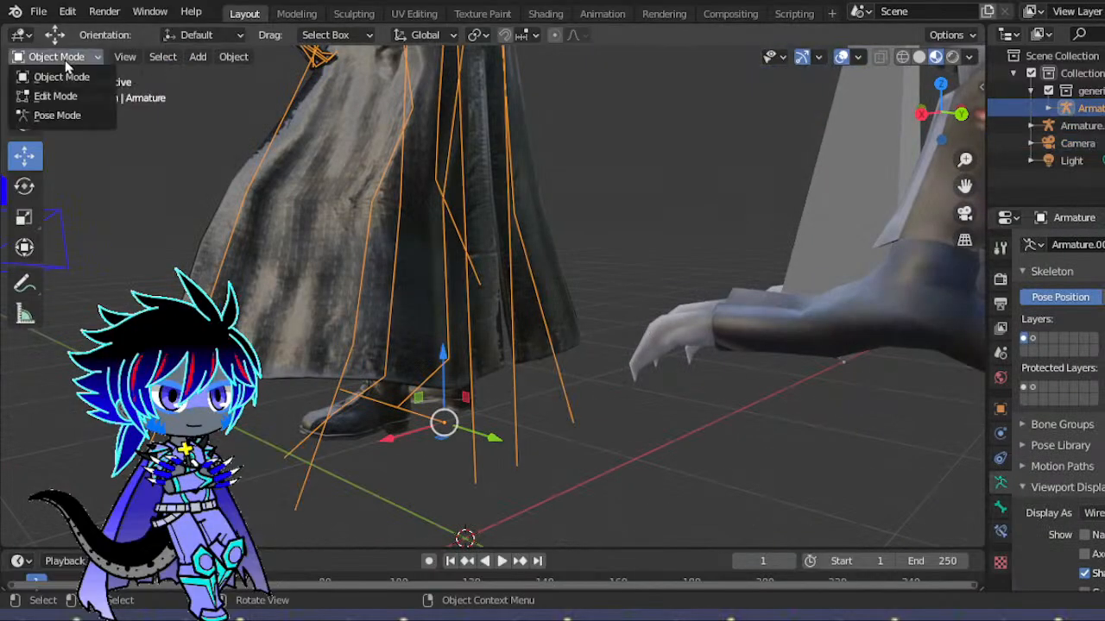
left_click(65, 113)
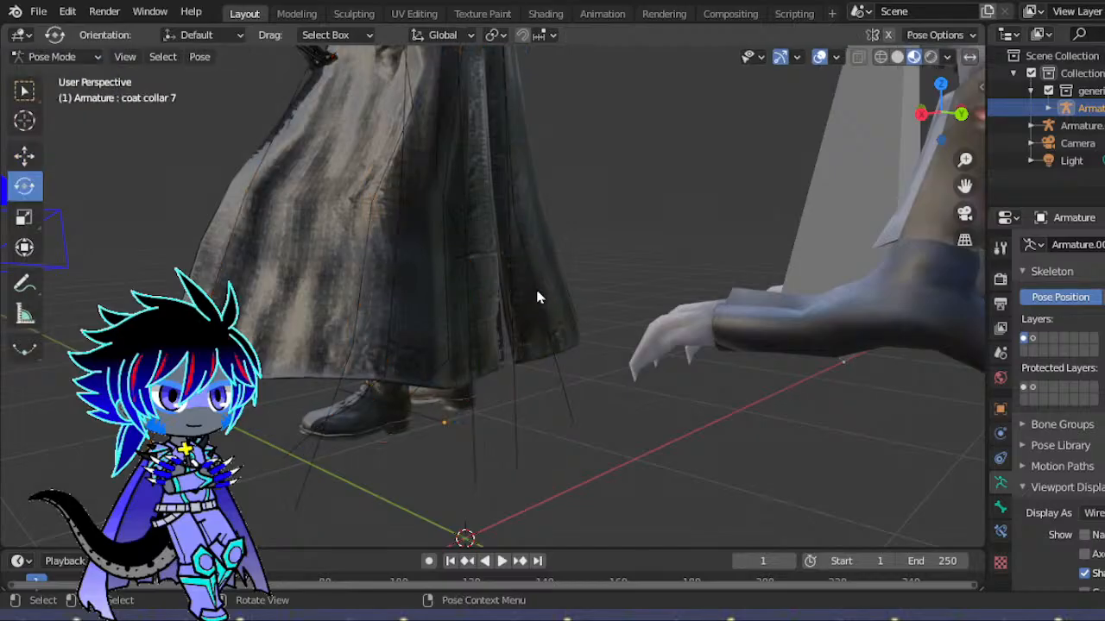
- Rotate the coat 25 bone freely in the camera view to lift that part of the coat's rear hem
left_click(515, 276)
left_click(965, 213)
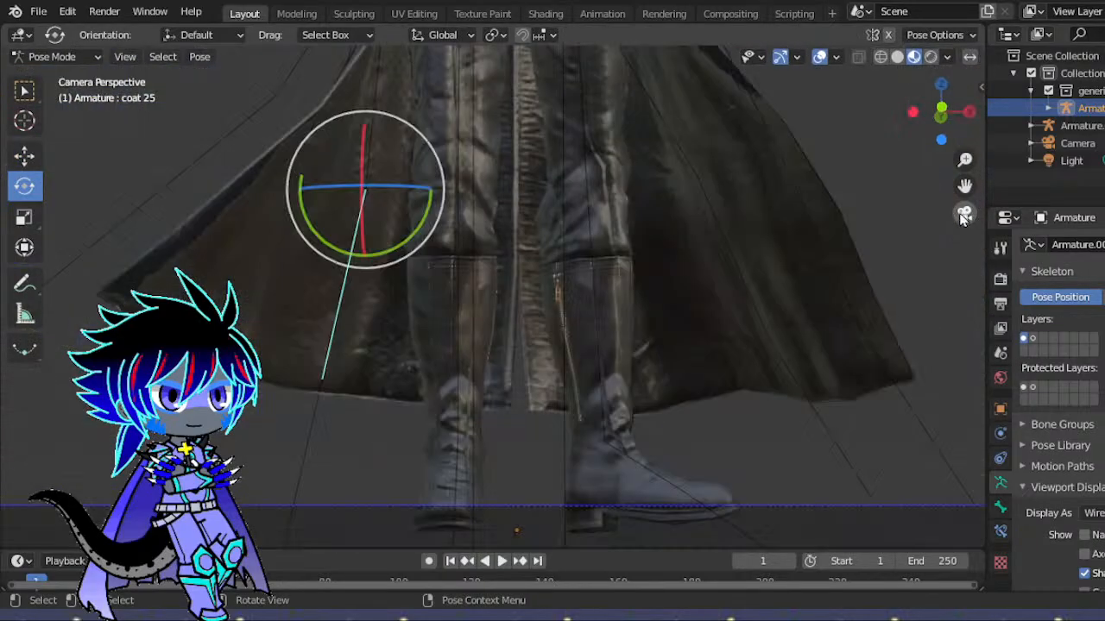
key("r")
key("r")
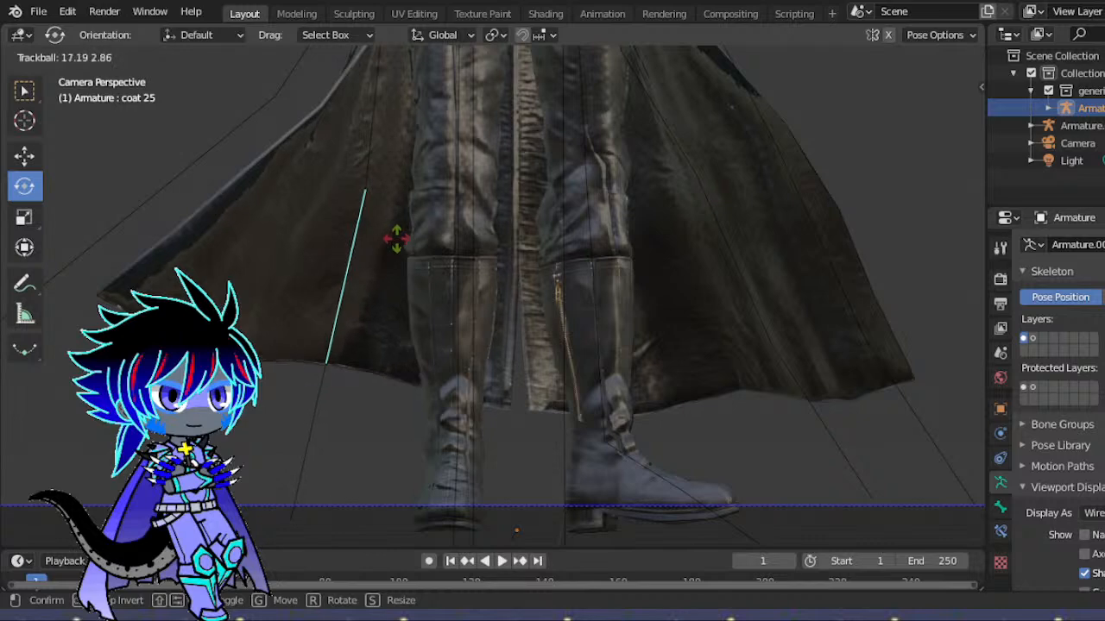
left_click(399, 244)
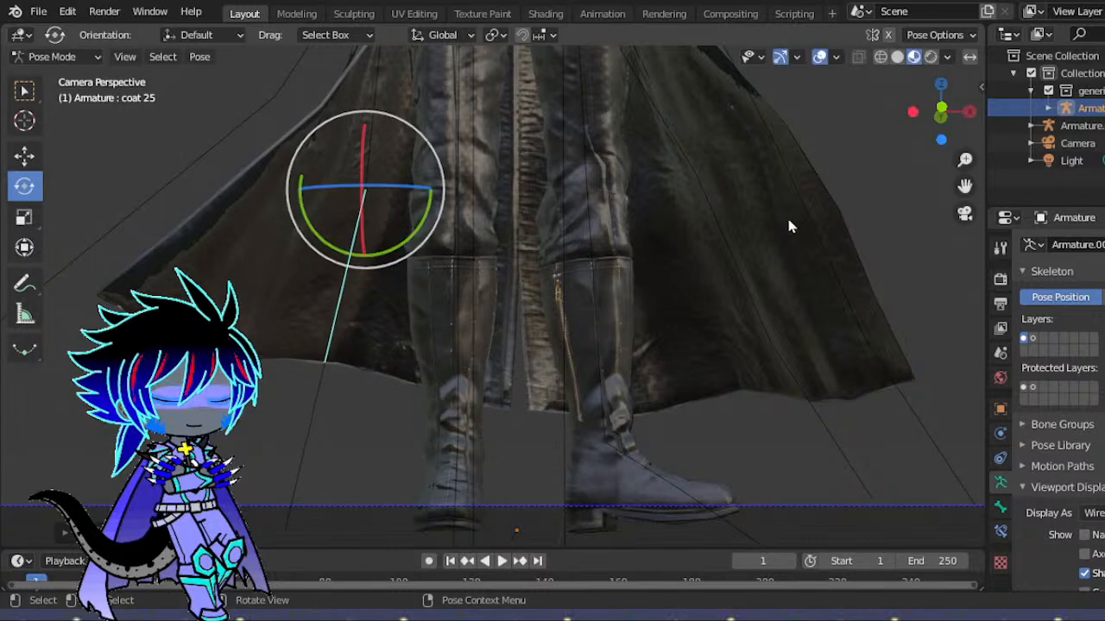
- Select the coat 15 bone at the back of the coat and rotate it in the camera view
left_click_drag(939, 136, 773, 289)
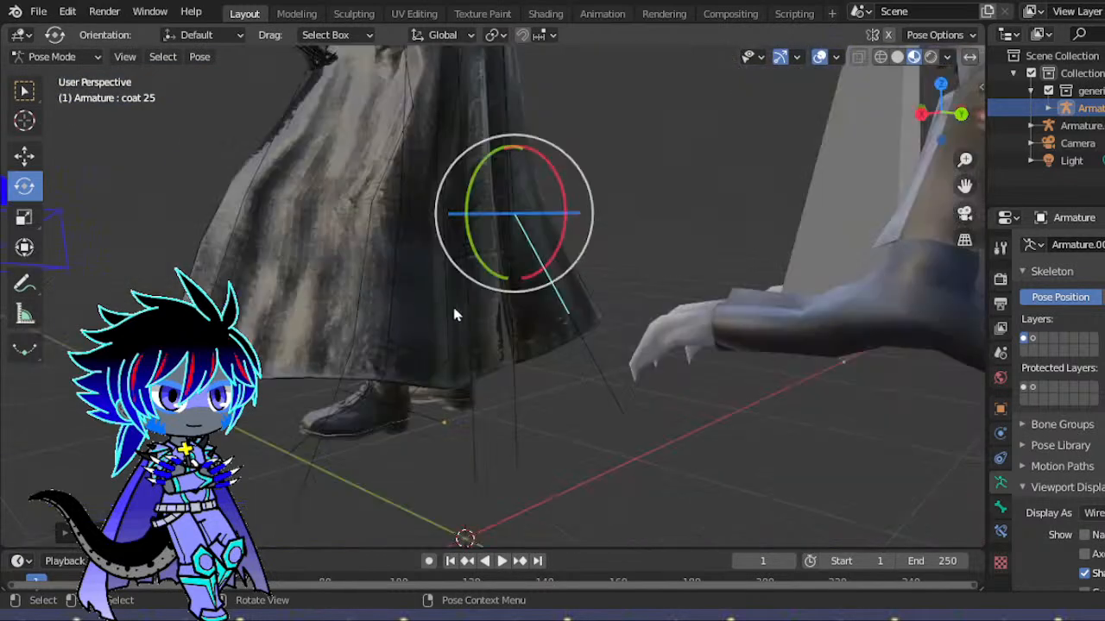
left_click(519, 281)
left_click(963, 214)
left_click_drag(562, 235, 526, 269)
left_click_drag(582, 225, 562, 246)
scroll(680, 215, "down", 13)
scroll(680, 214, "up", 10)
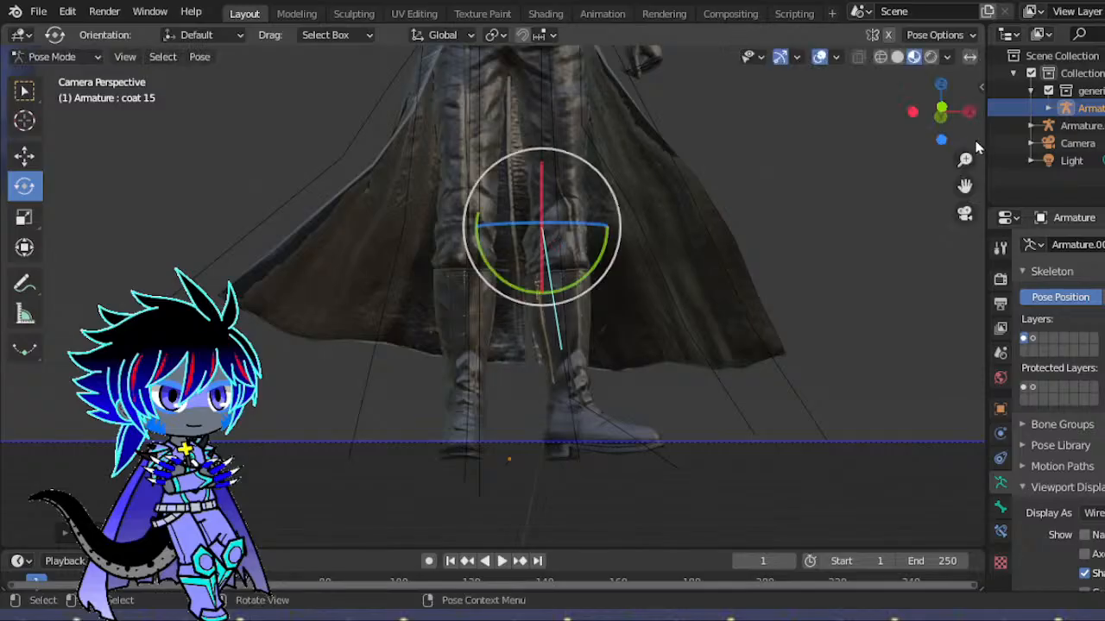
- Select the coat 14 bone above it and rotate it freely in the camera view to swing the rear coat panel
left_click(965, 214)
left_click_drag(965, 88, 1079, 112)
key("bracketleft")
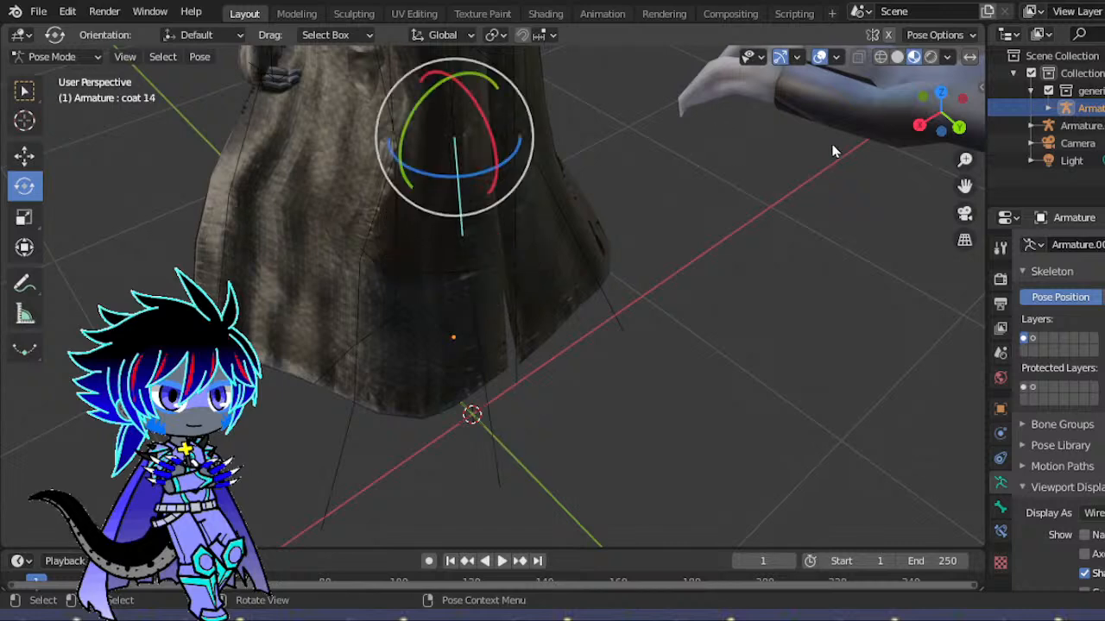
left_click(964, 214)
key("r")
key("r")
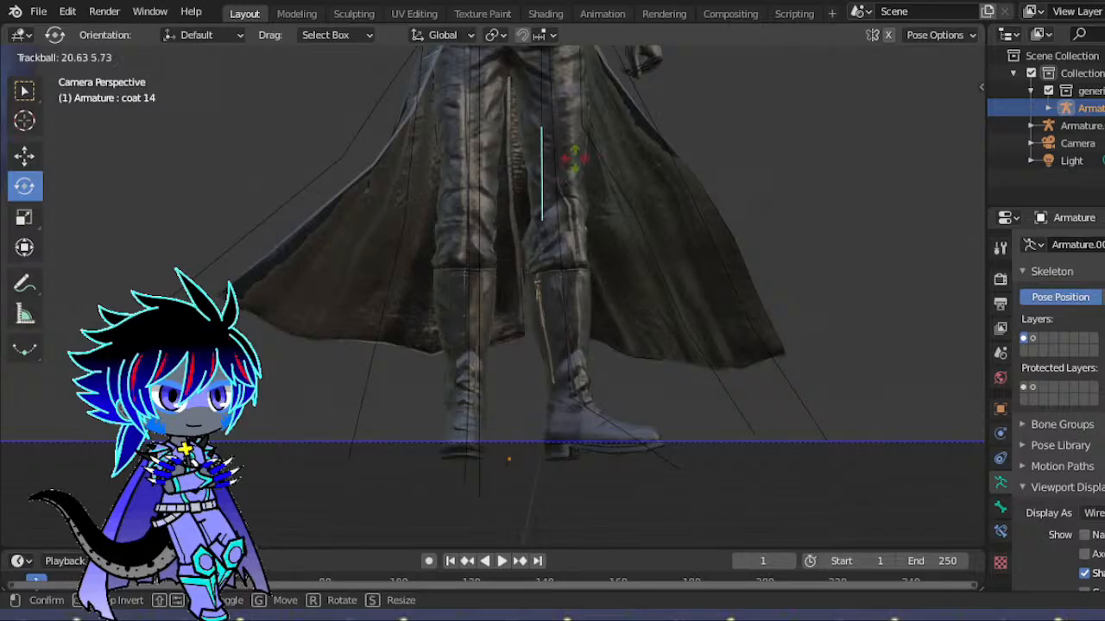
left_click(577, 284)
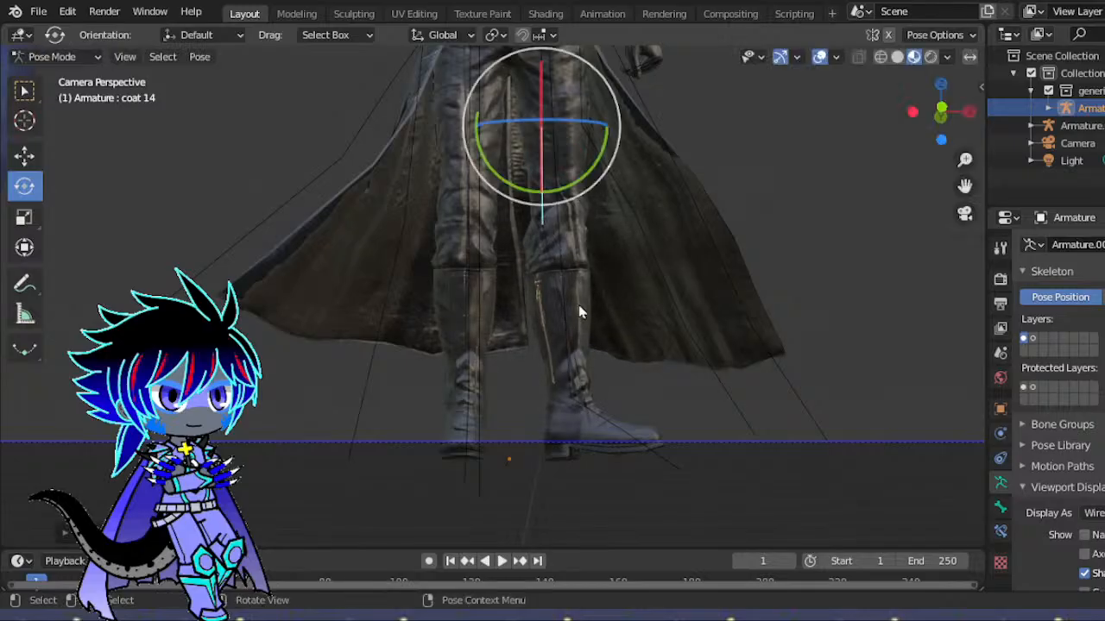
- Select the coat 16 bone at the rear hem and rotate it freely in the camera view
left_click(632, 312)
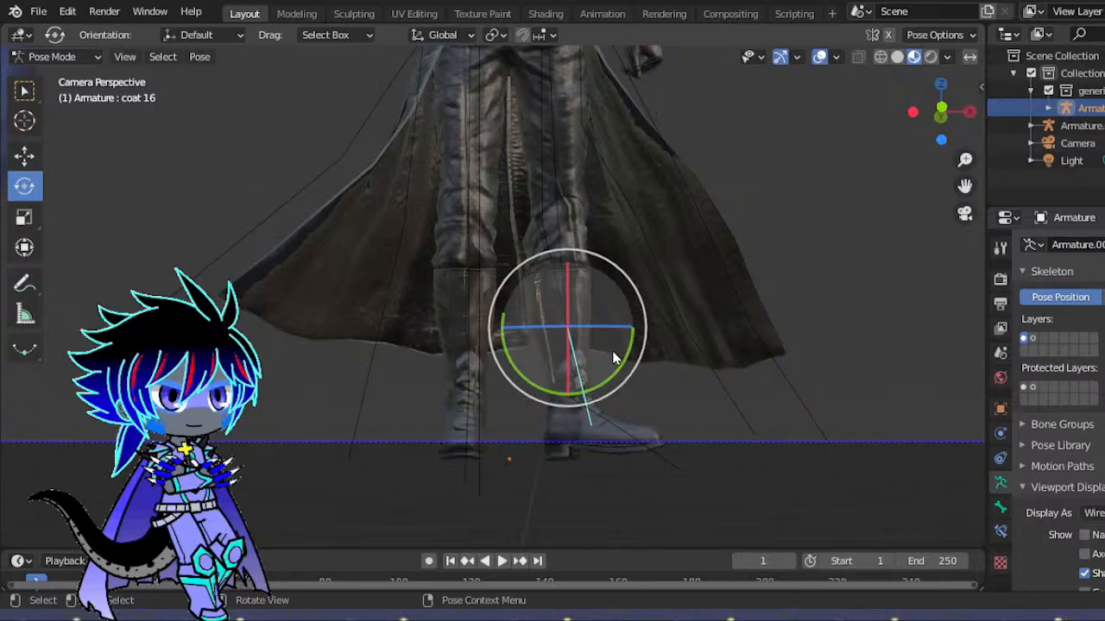
key("r")
key("r")
left_click(577, 326)
- Adjust the coat 16 bone from the side, bringing the rear hem closer to the man's legs
middle_click_drag(577, 326, 606, 407)
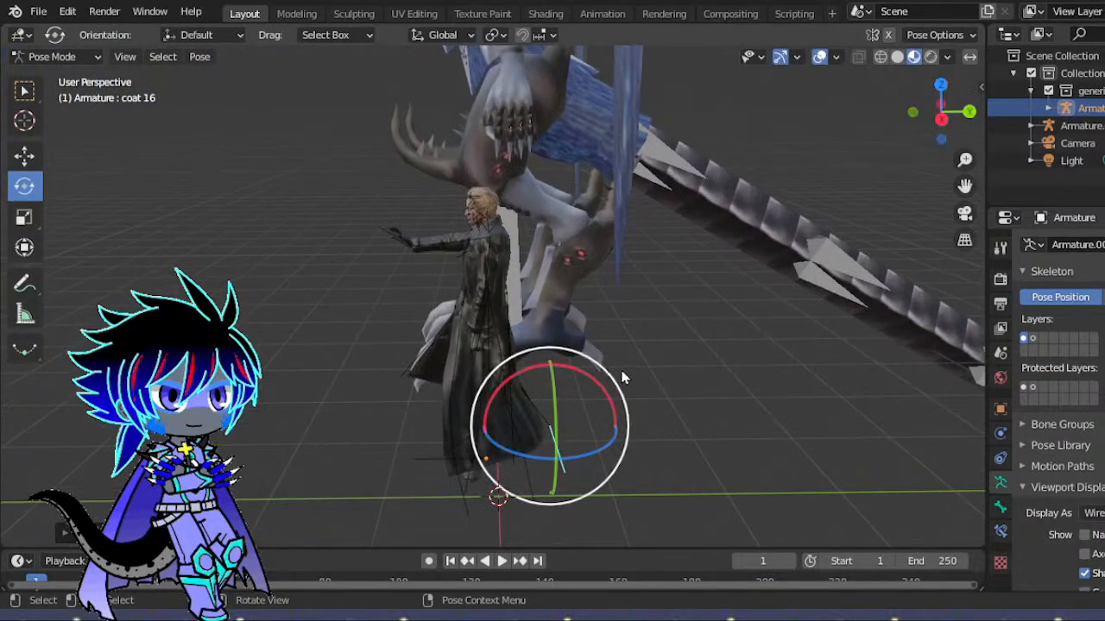
left_click_drag(607, 408, 607, 403)
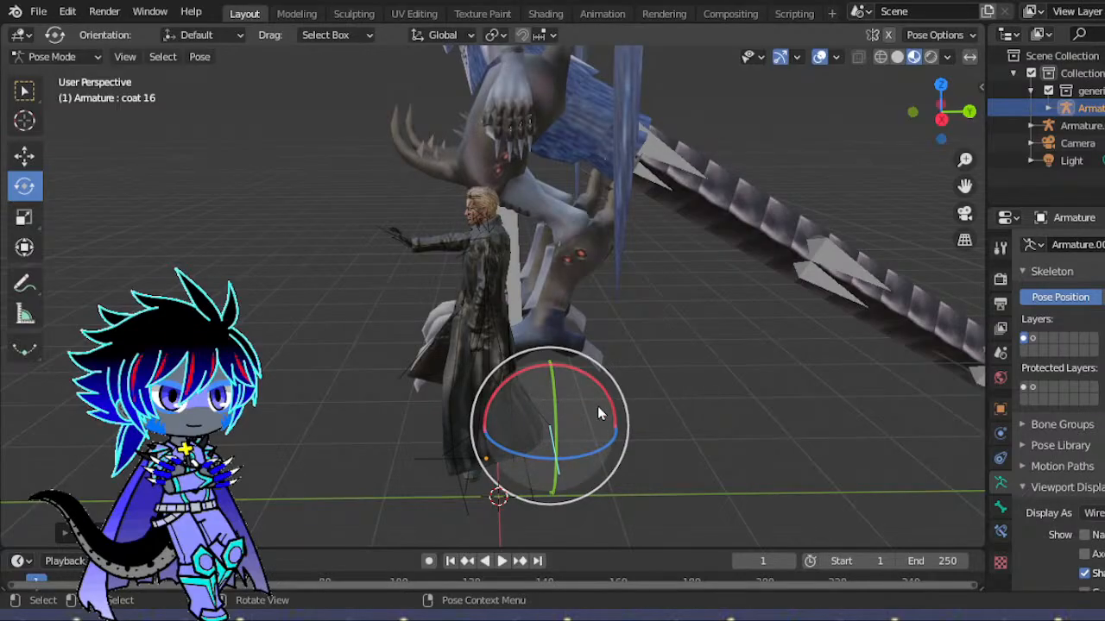
key("g")
left_click(583, 422)
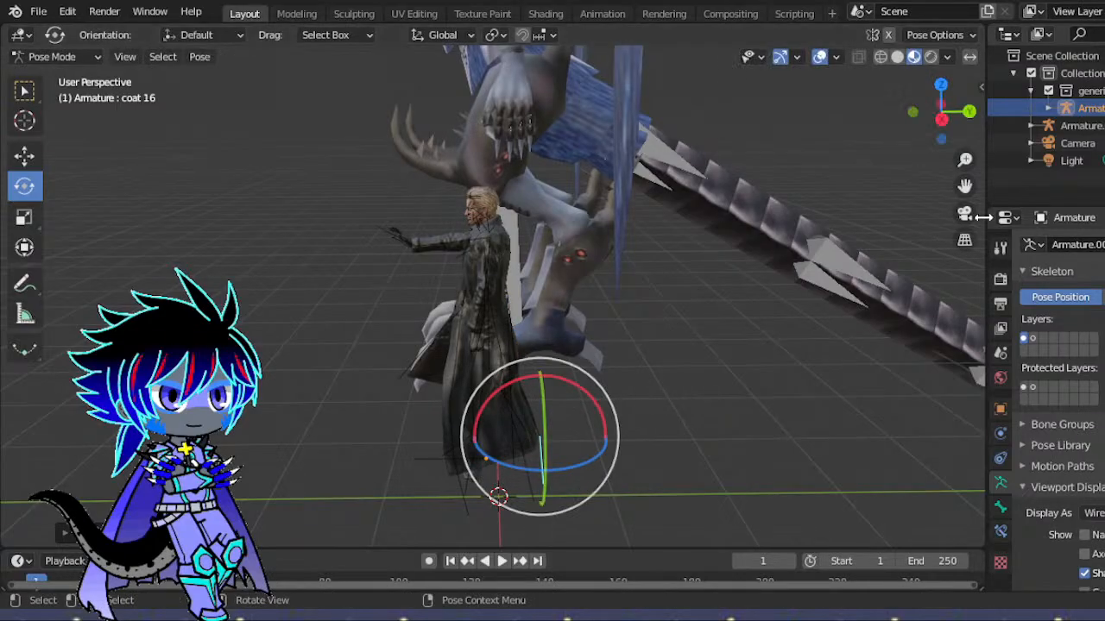
- Rotate the coat 16 bone again through the camera and nudge its position to settle the hem behind the boots
left_click(965, 215)
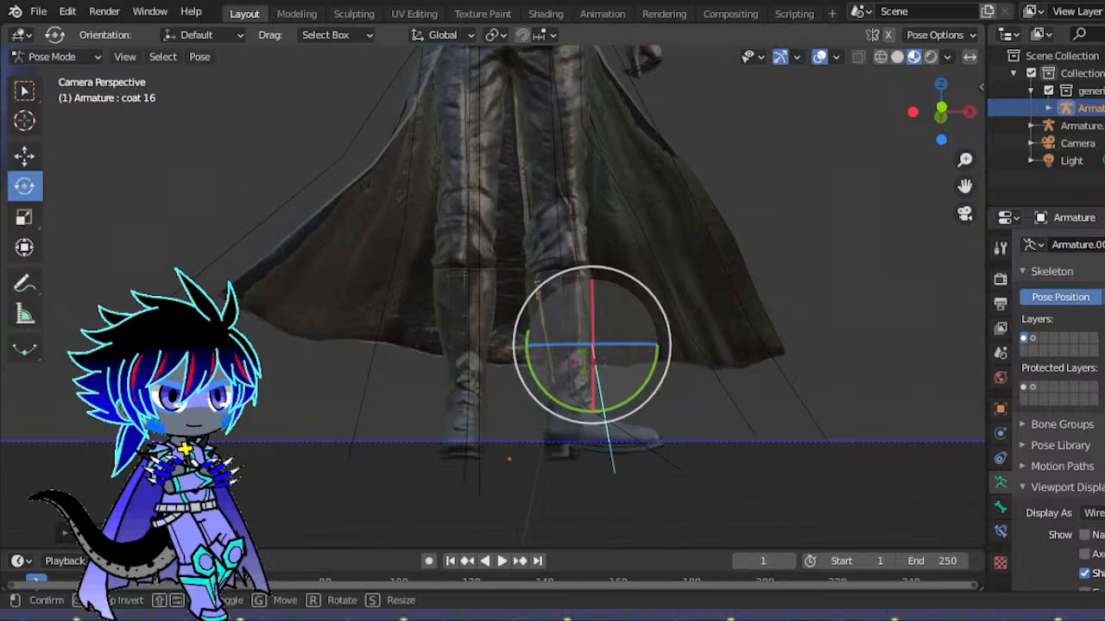
key("r")
key("r")
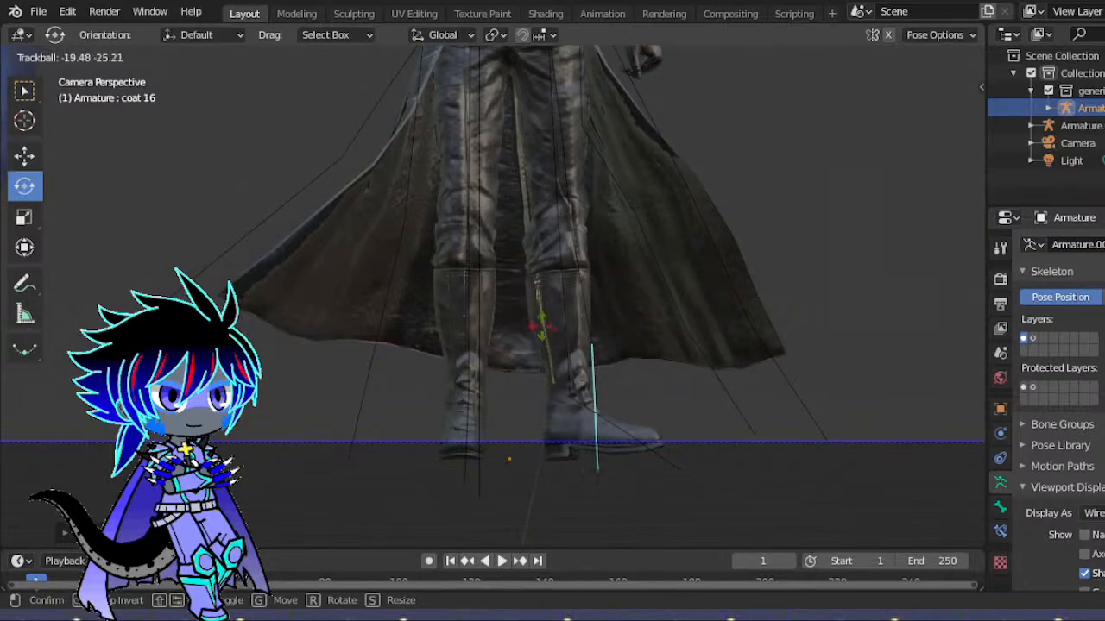
left_click(579, 332)
key("g")
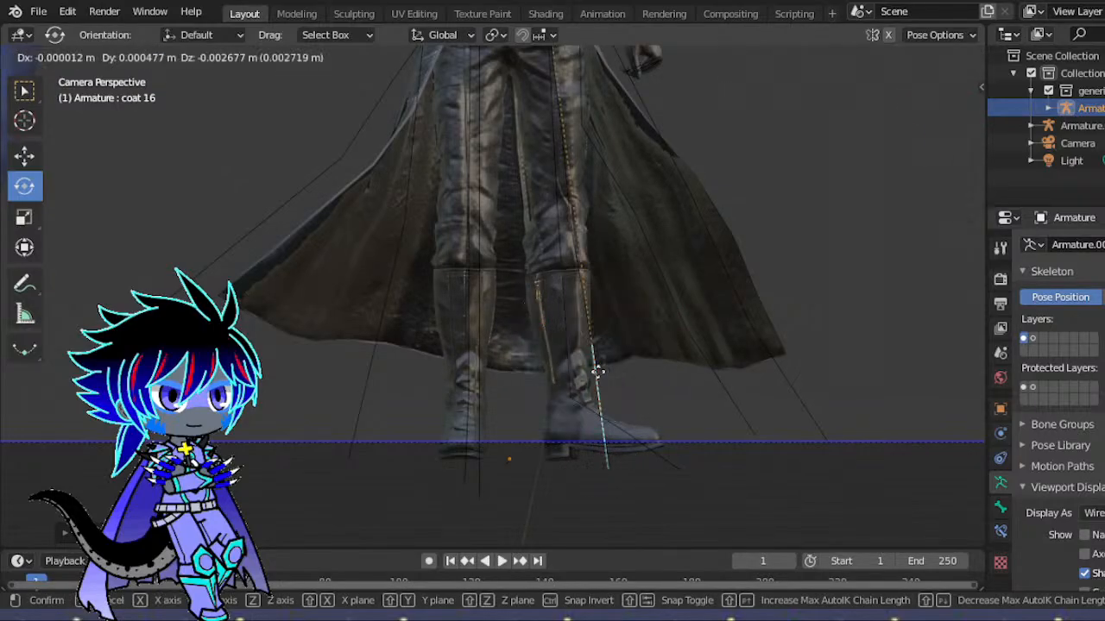
left_click(556, 380)
- Examine the coated man's pose and coat shape through the camera, from his chest down to his feet
left_click_drag(467, 316, 661, 275)
left_click_drag(985, 191, 947, 183)
left_click_drag(927, 119, 939, 140)
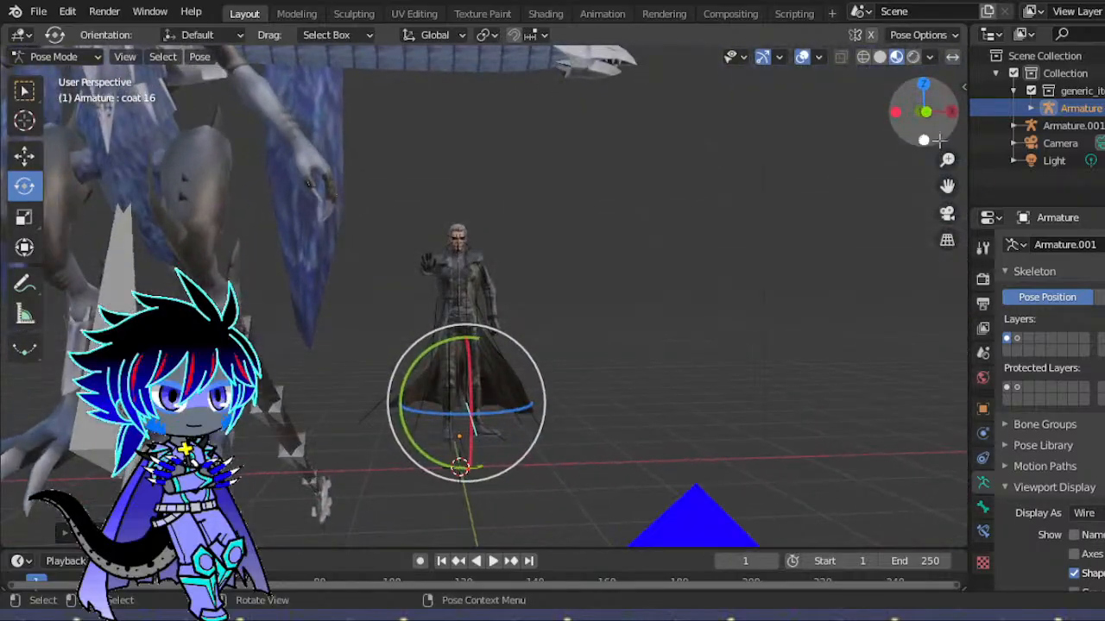
left_click(946, 214)
scroll(714, 203, "down", 2)
left_click_drag(947, 186, 924, 380)
scroll(707, 183, "up", 5)
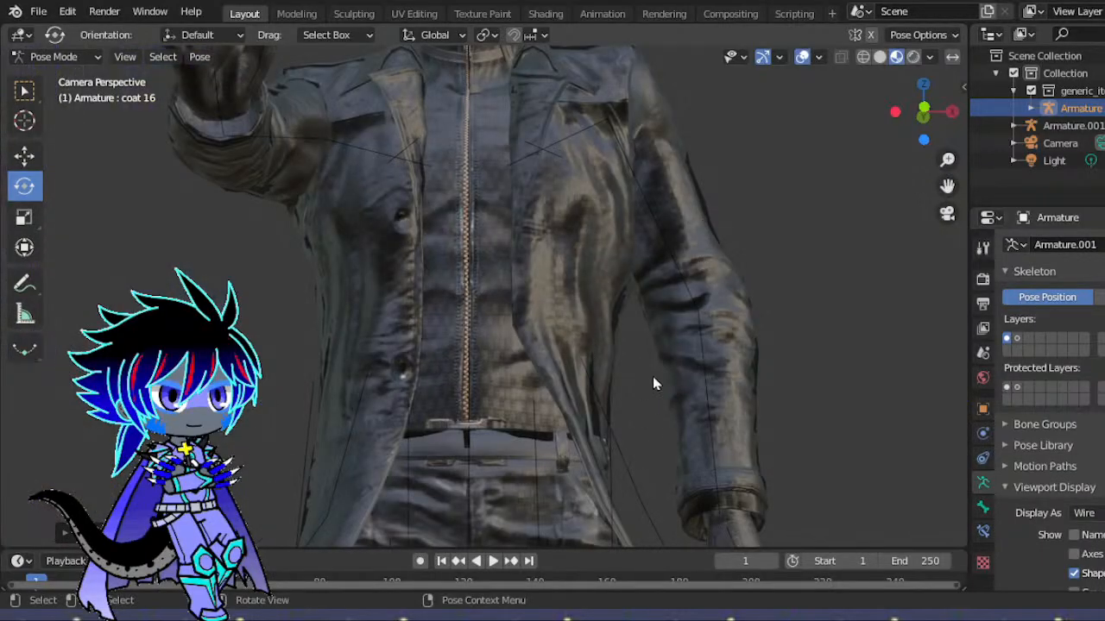
key("Home")
scroll(655, 383, "up", 5)
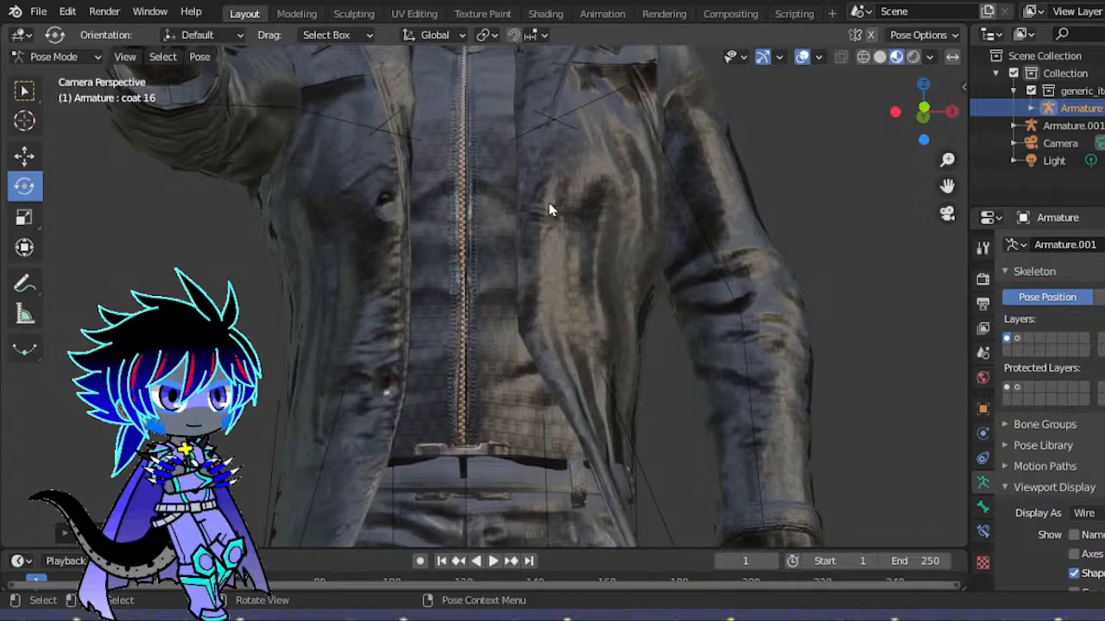
key("b")
left_click_drag(550, 189, 565, 326)
key("Home")
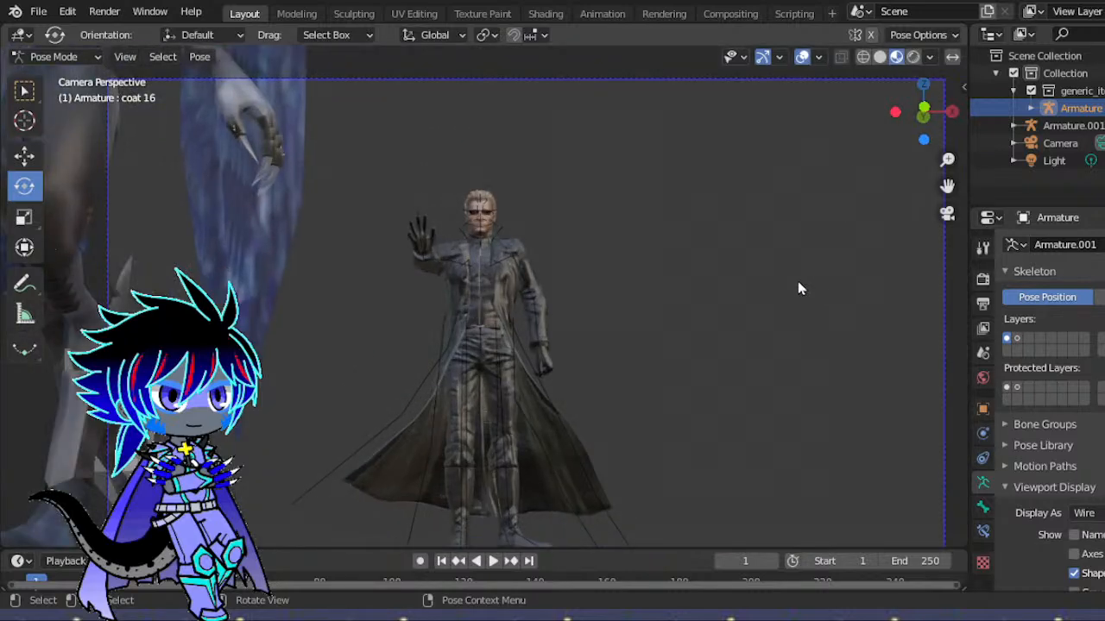
scroll(799, 289, "up", 2)
left_click_drag(947, 186, 982, 33)
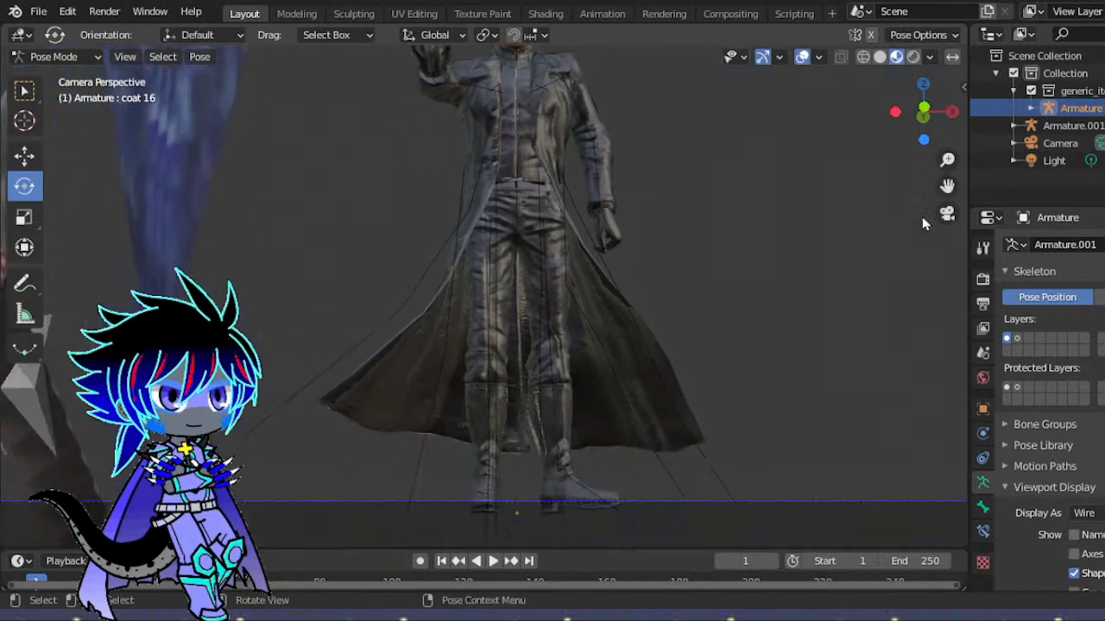
scroll(595, 398, "up", 2)
scroll(588, 406, "down", 5)
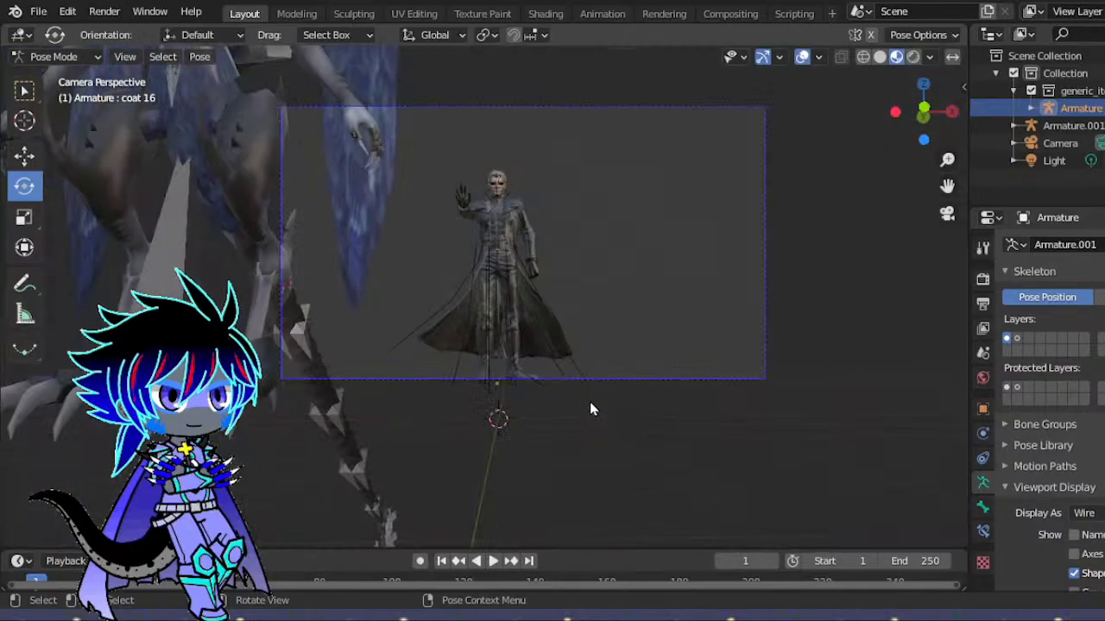
- Select the left ankle bone and rotate it to turn the man's left foot more toward the camera
scroll(589, 406, "up", 3)
scroll(592, 409, "up", 3)
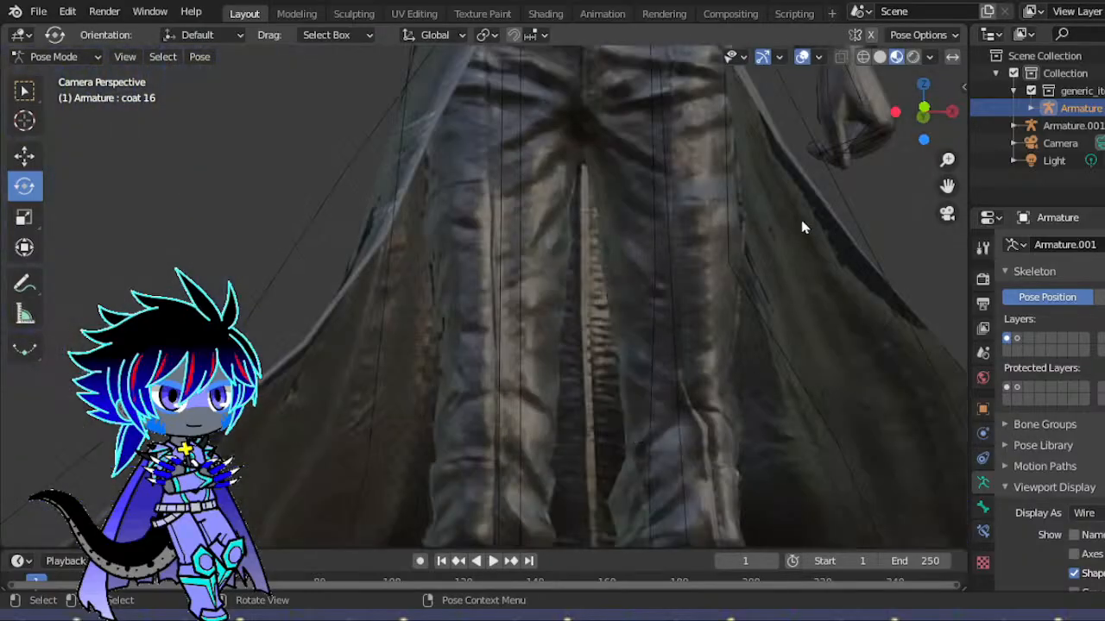
left_click_drag(947, 186, 947, 129)
left_click_drag(947, 186, 932, 184)
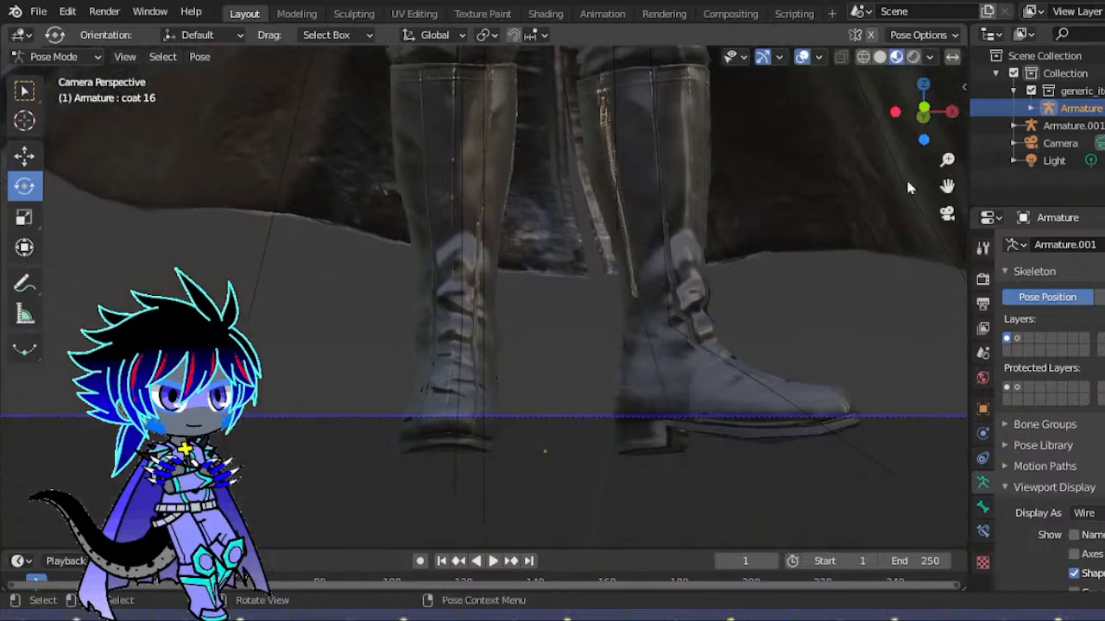
left_click(728, 363)
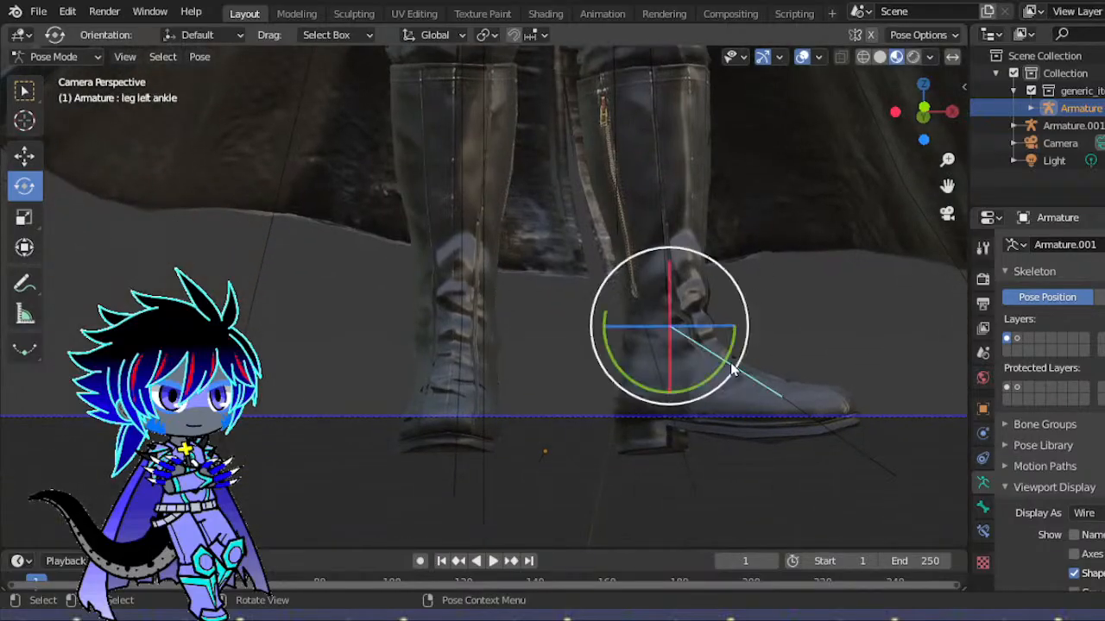
left_click_drag(707, 348, 681, 341)
left_click_drag(593, 321, 588, 299)
left_click_drag(669, 356, 690, 349)
- Select the coat collar 4 bone on the chest and rotate it to reshape that lapel
scroll(705, 337, "down", 6)
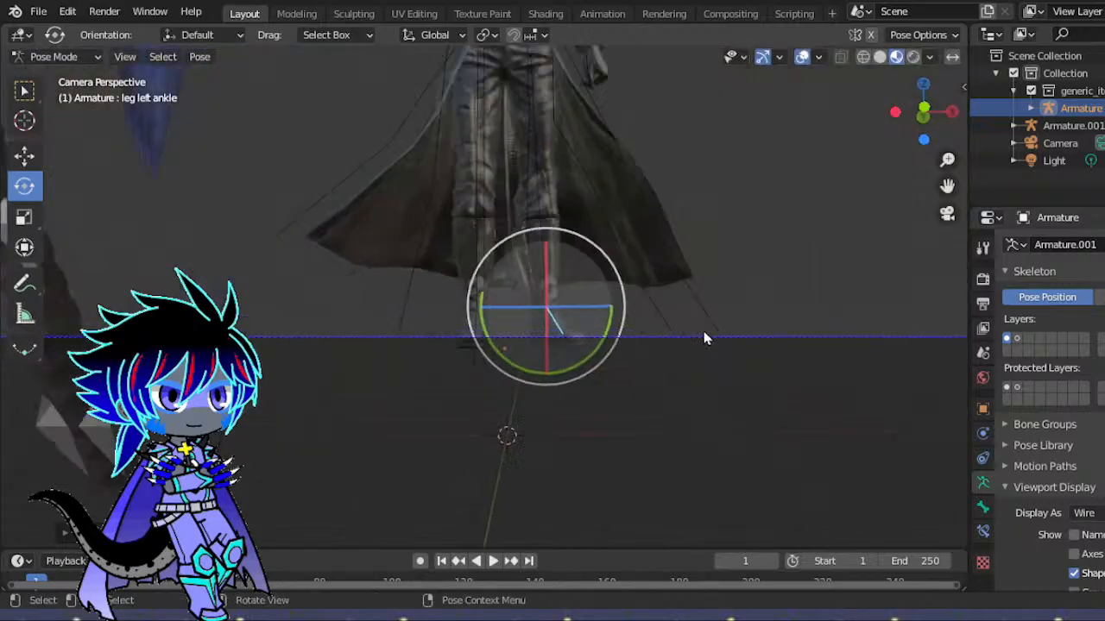
scroll(707, 336, "up", 4)
left_click_drag(947, 187, 932, 480)
scroll(552, 164, "up", 4)
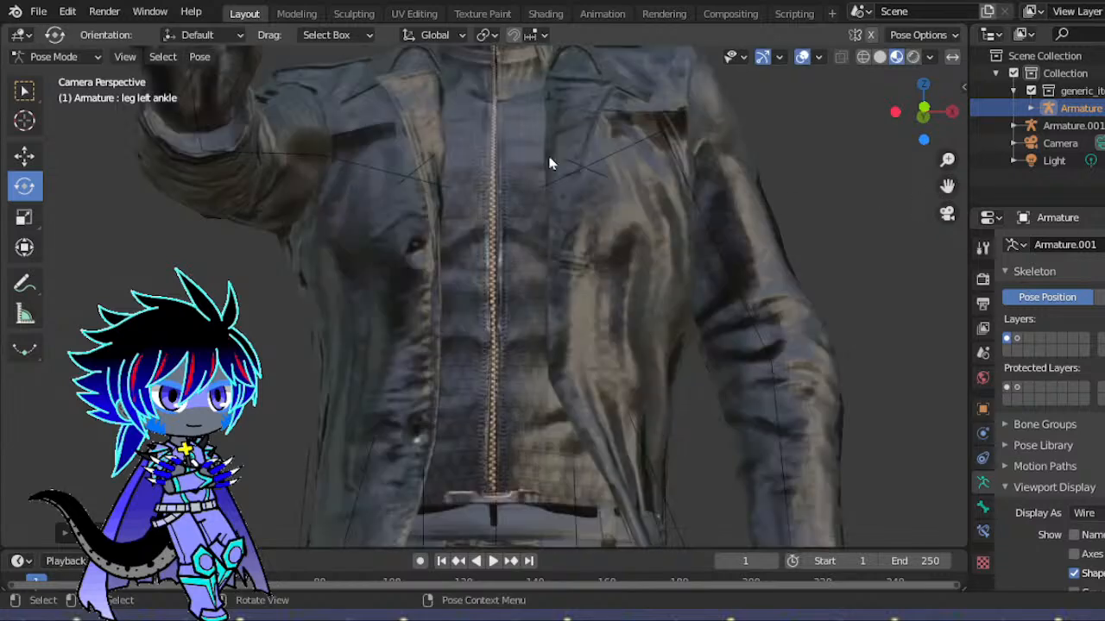
left_click(439, 142)
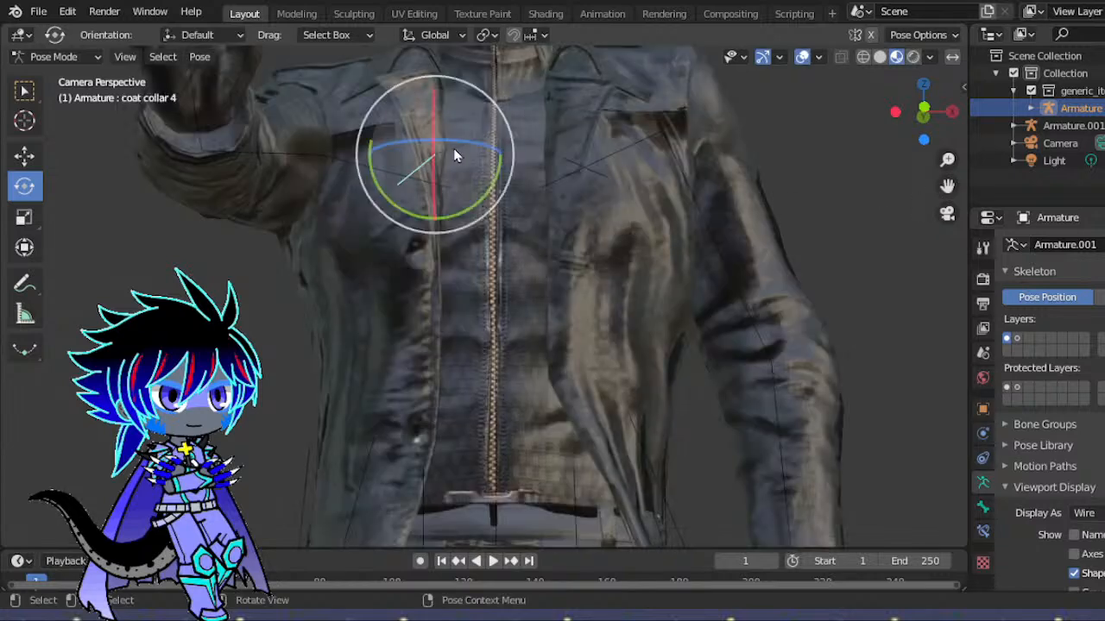
mouse_move(352, 118)
left_mouse_down()
mouse_move(357, 144)
mouse_move(358, 126)
left_mouse_up()
left_click_drag(446, 173, 457, 151)
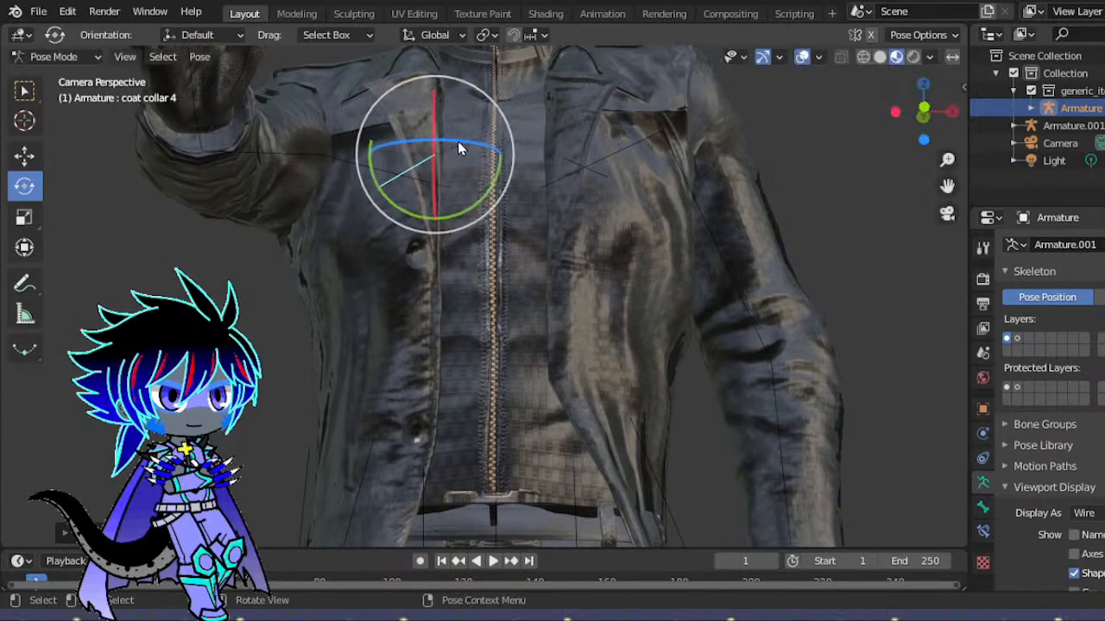
- Fine-tune the coat collar 4 bone's rotation and check the coat front through the camera
left_click_drag(497, 118, 459, 118)
scroll(526, 139, "down", 10)
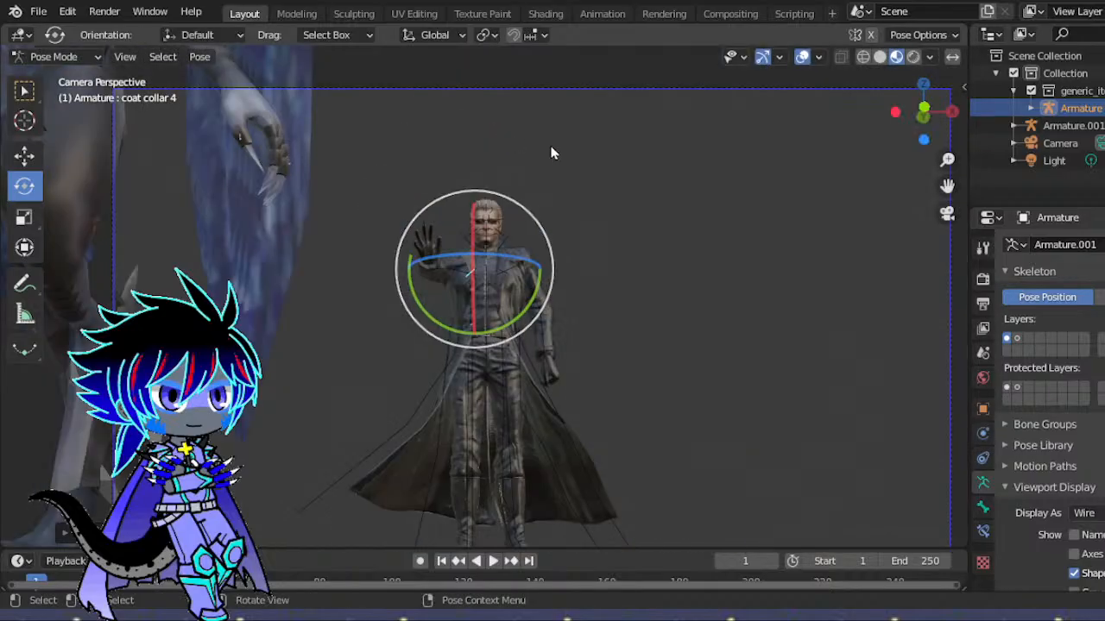
scroll(593, 162, "up", 5)
scroll(593, 167, "up", 2)
left_click_drag(946, 187, 1034, 23)
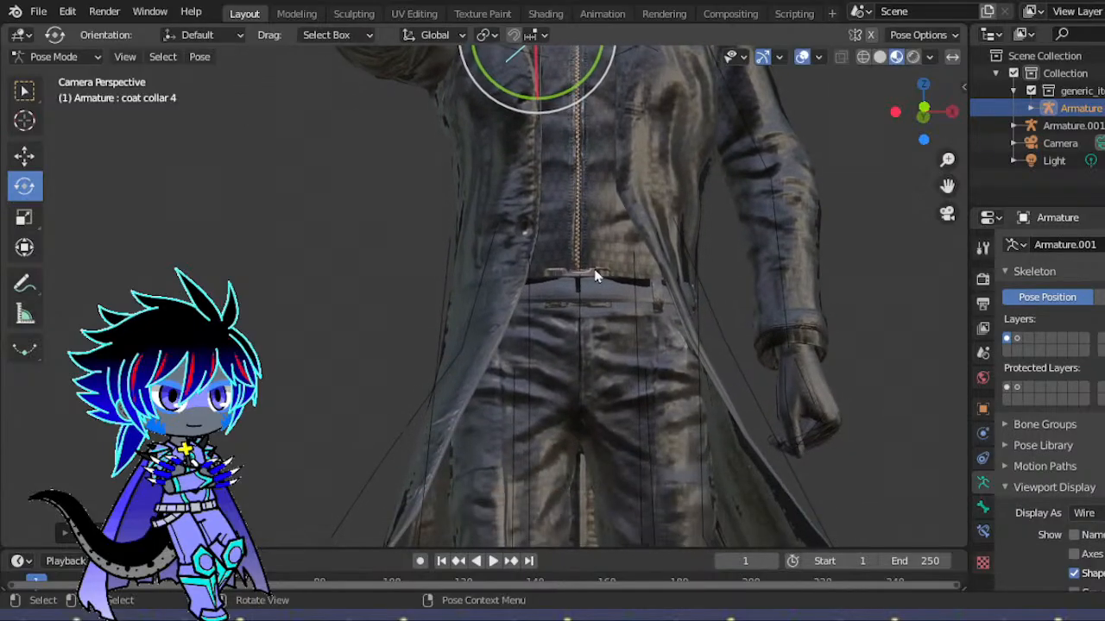
scroll(517, 265, "down", 5)
- Select the coat 27 bone at the man's waist and rotate it freely to adjust how that coat side flares
left_click(507, 307)
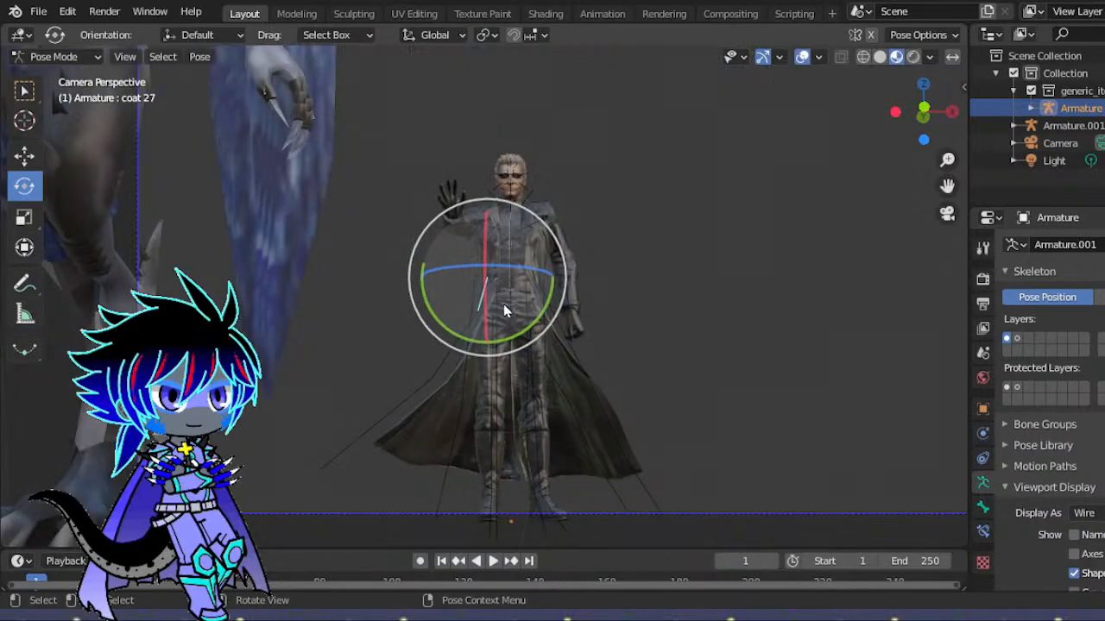
key("r")
key("r")
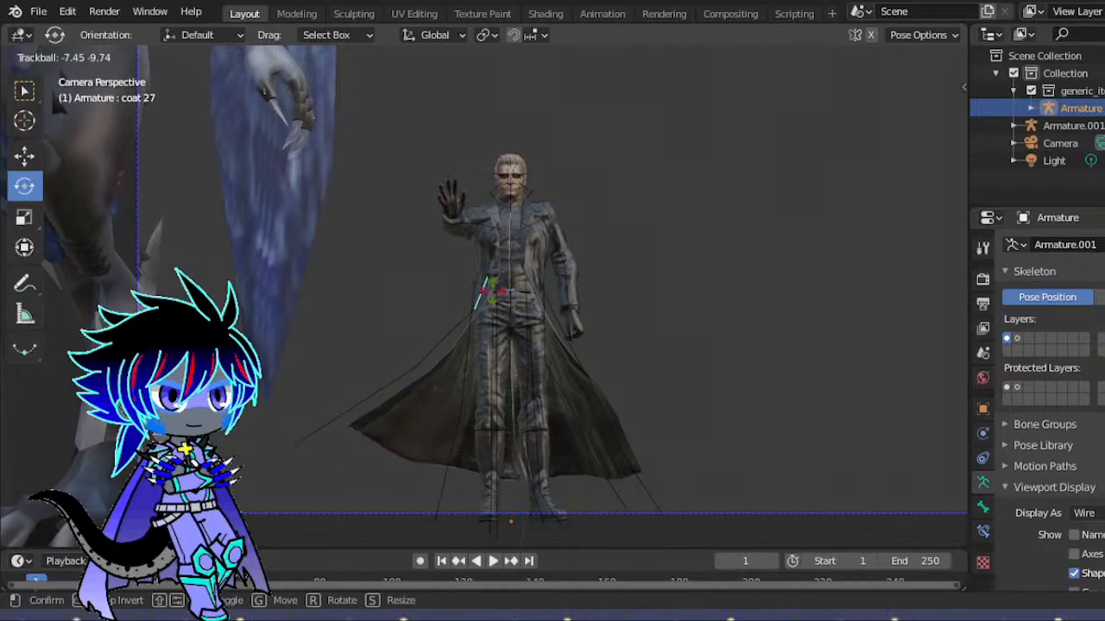
left_click(495, 313)
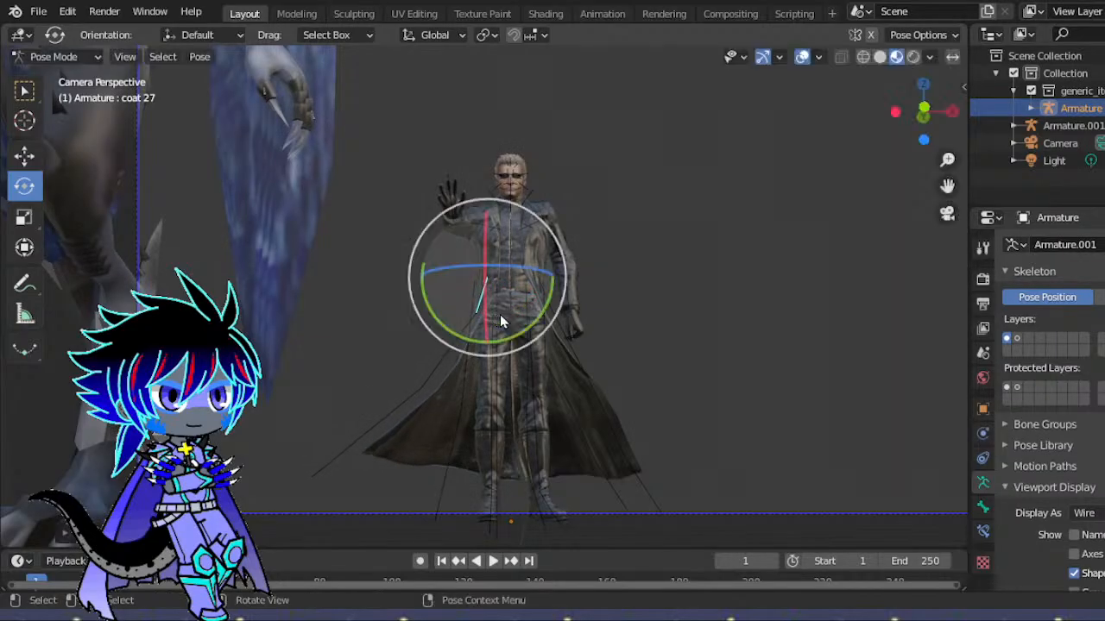
- Examine the man's coat and his placement relative to the monster, through the camera and from several angles around them
left_click_drag(922, 112, 863, 121)
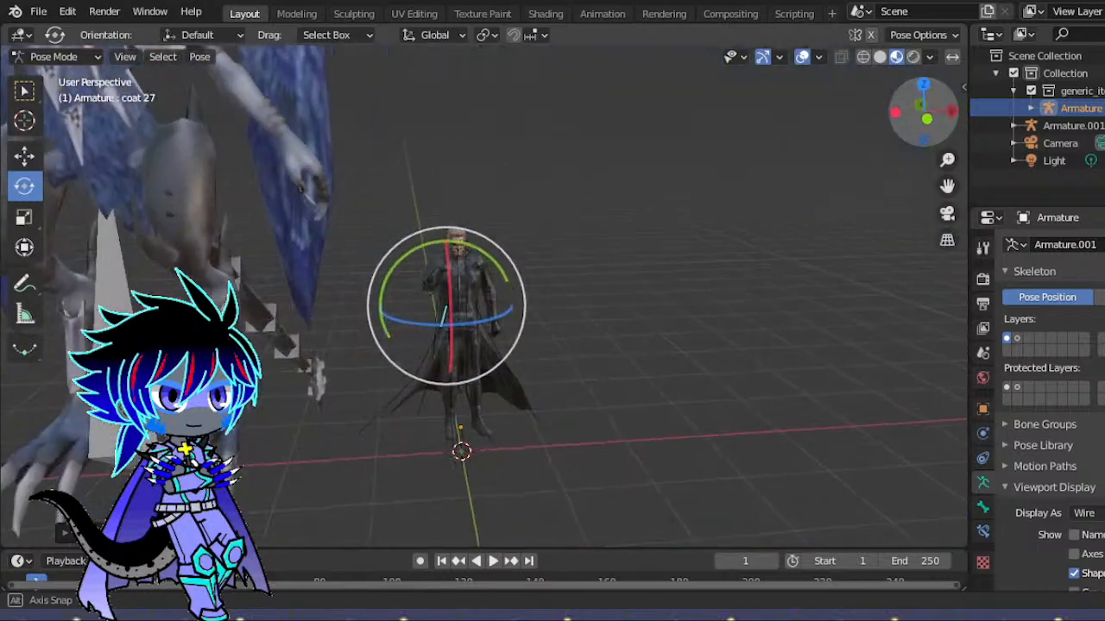
left_click(946, 213)
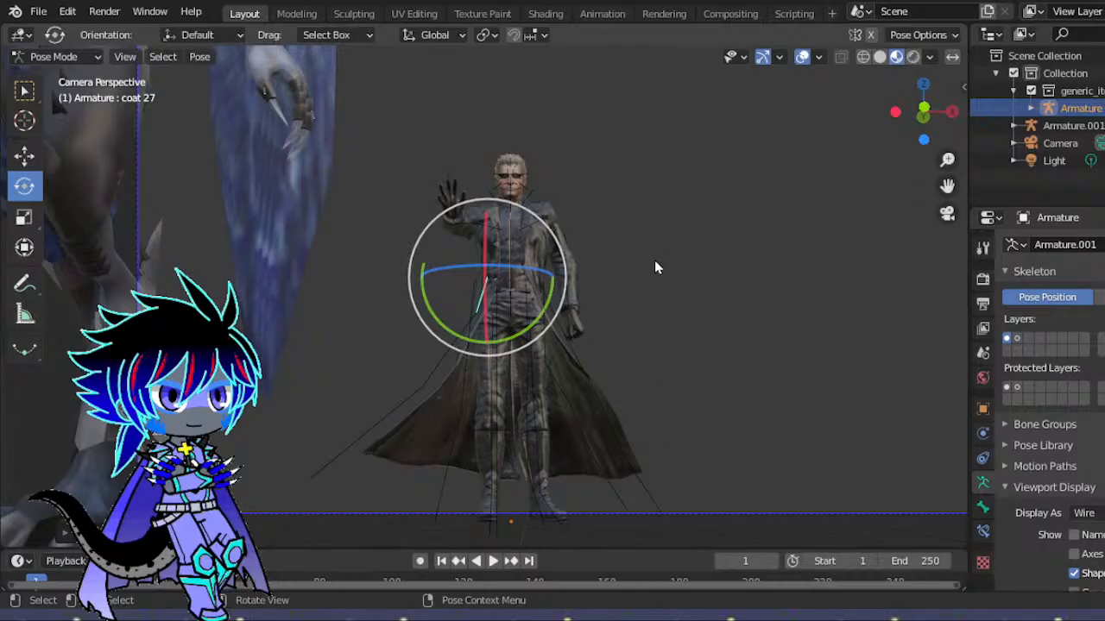
scroll(654, 259, "down", 4)
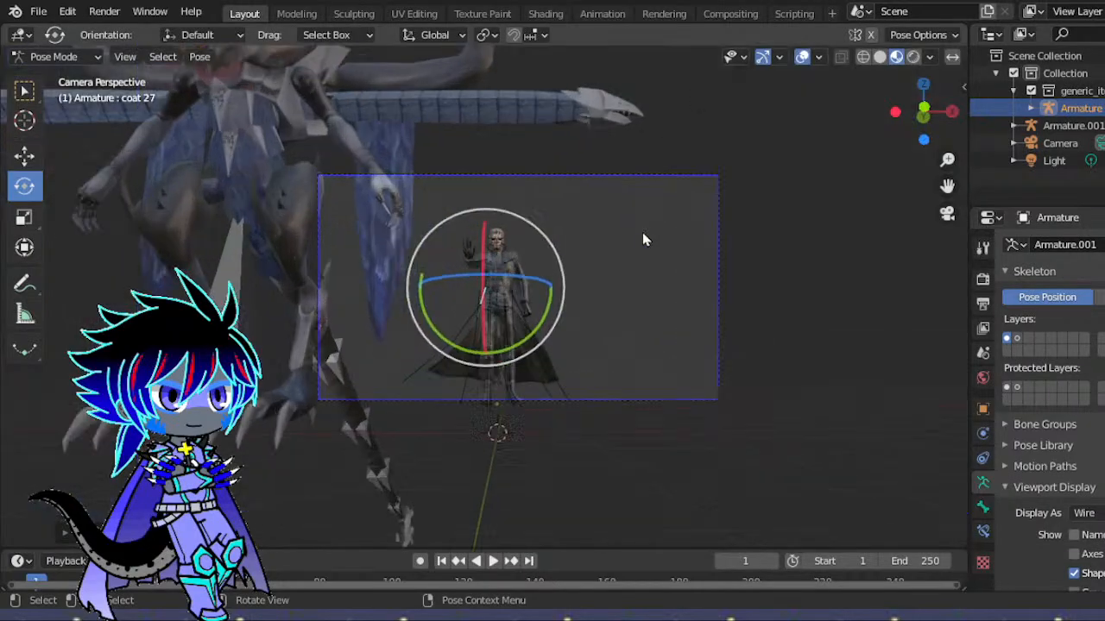
scroll(643, 233, "up", 2)
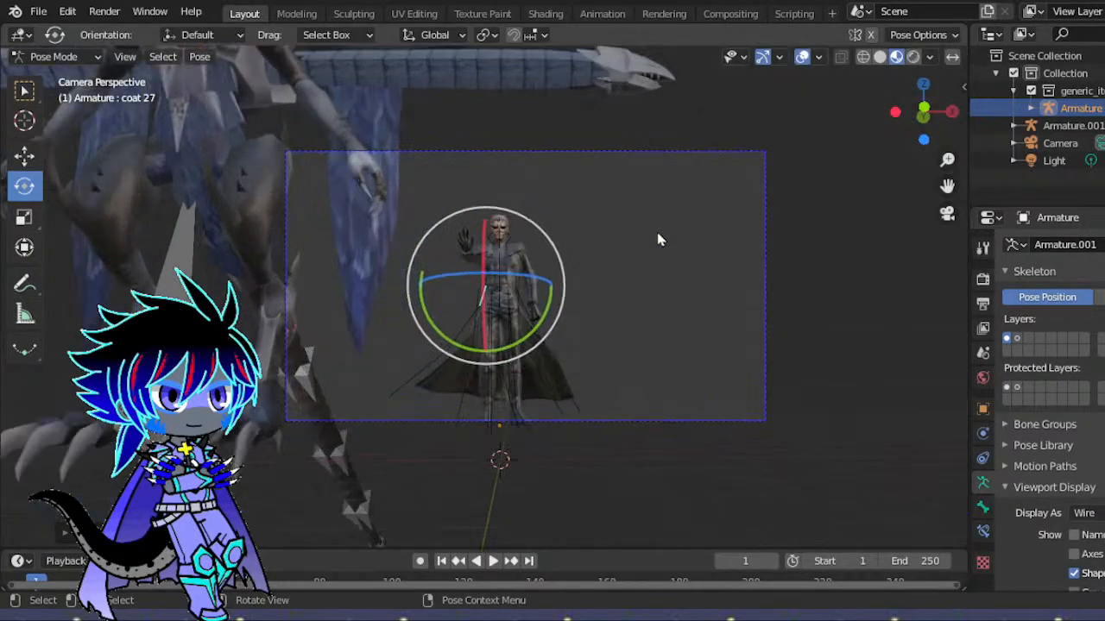
left_click_drag(921, 114, 799, 195)
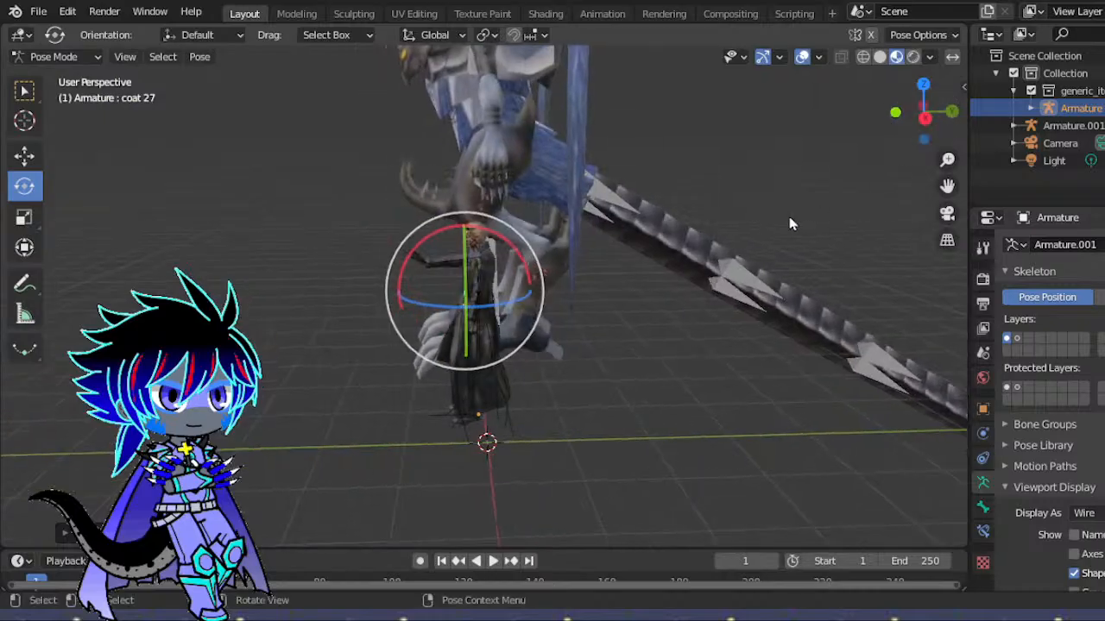
left_click_drag(907, 130, 648, 246)
scroll(647, 246, "up", 7)
left_click_drag(922, 110, 882, 130)
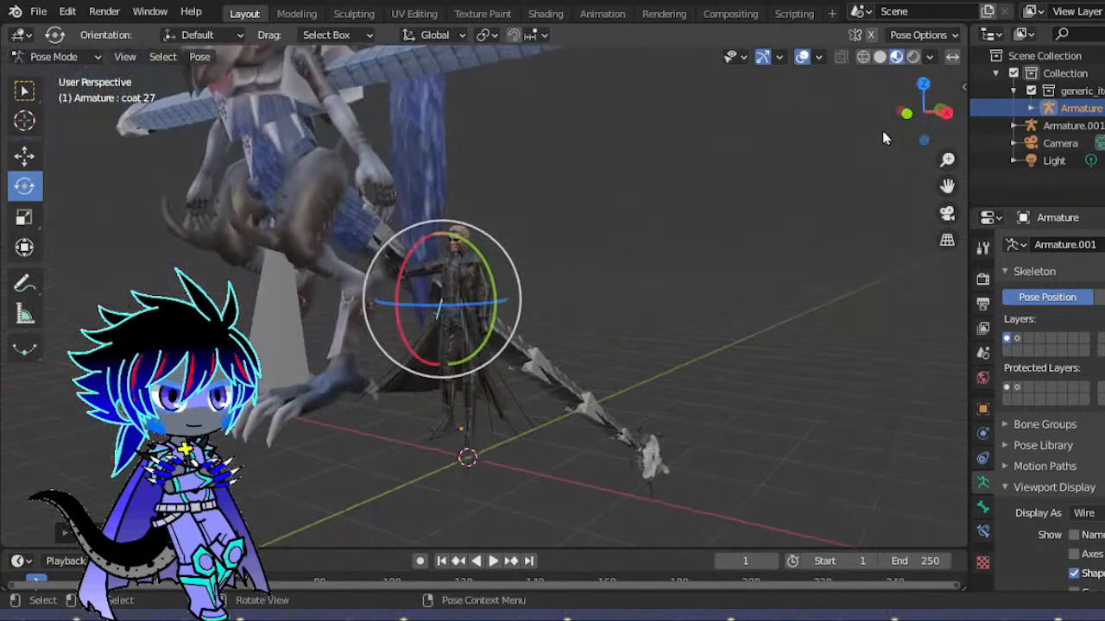
- Return the man's armature to Object Mode and deselect it
left_click(54, 56)
left_click(77, 78)
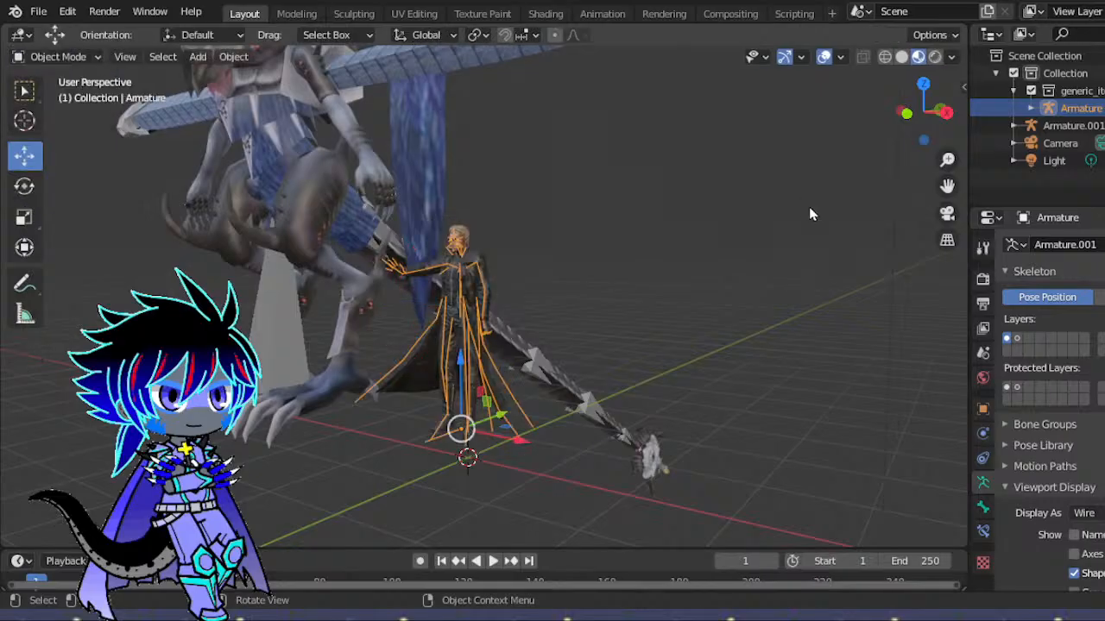
left_click_drag(925, 112, 980, 127)
left_click(856, 341)
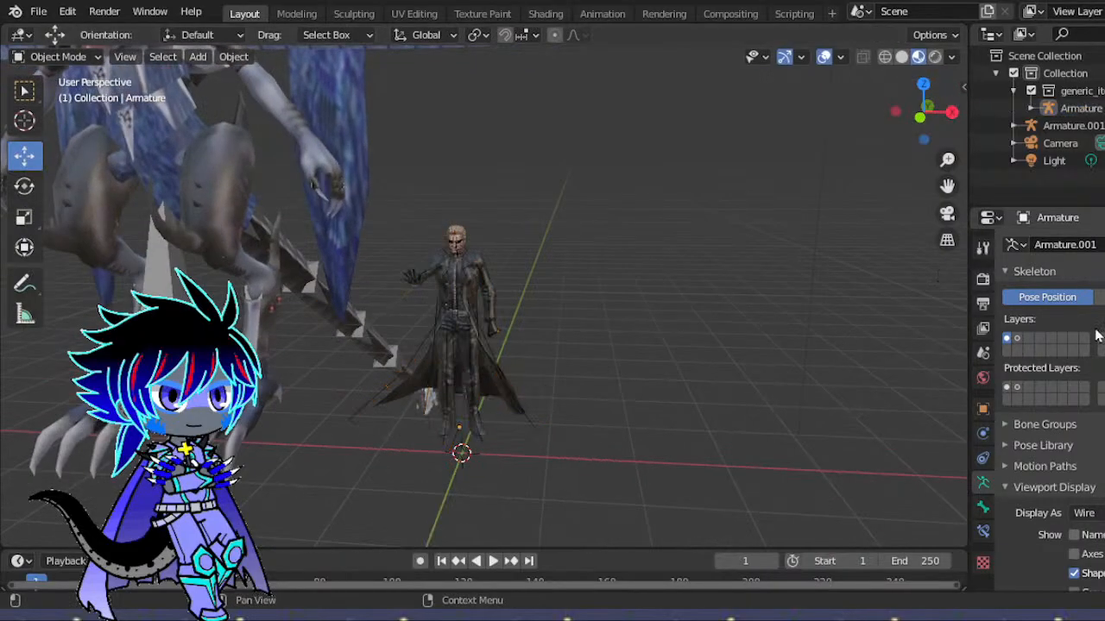
- Compare the positions of the man, the monster and the camera from outside and through the camera
scroll(534, 266, "up", 6)
scroll(552, 274, "down", 6)
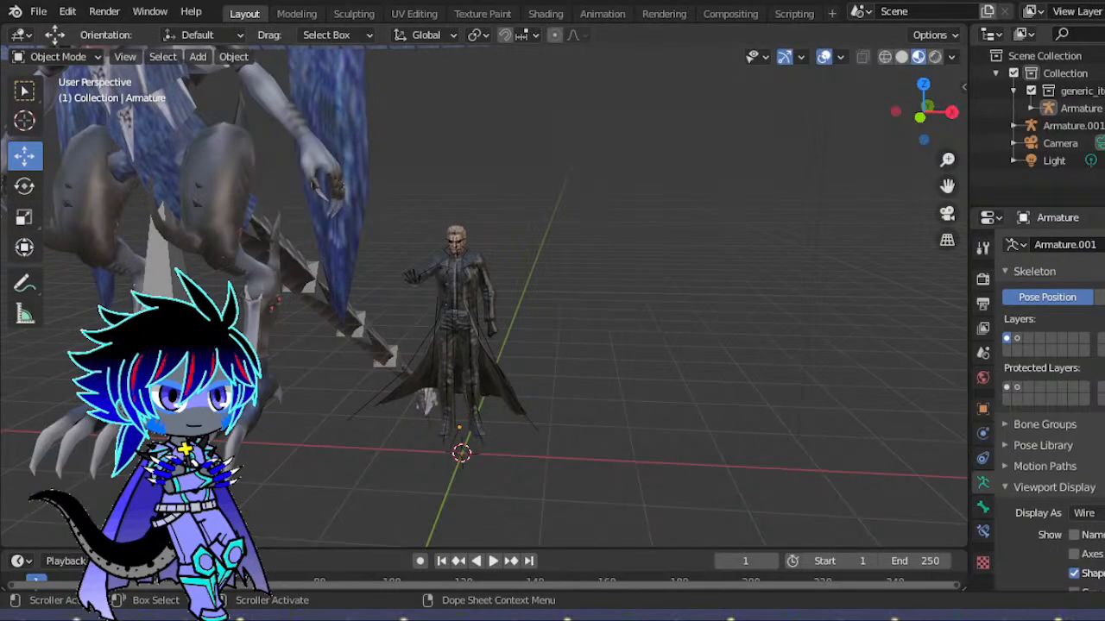
scroll(700, 374, "down", 4)
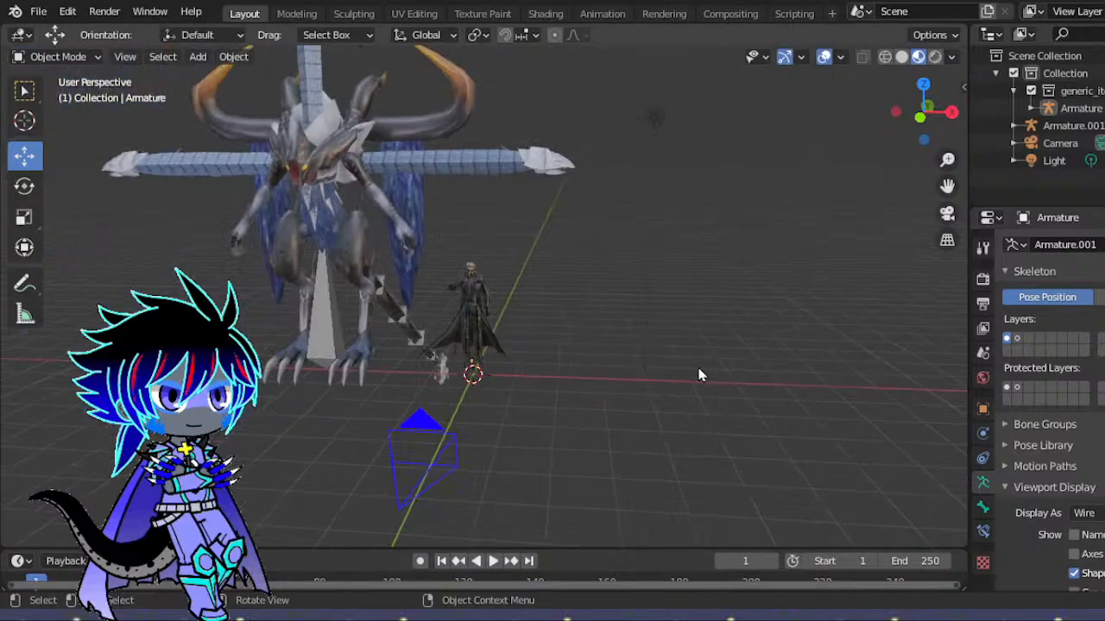
left_click_drag(918, 130, 814, 141)
left_click(948, 216)
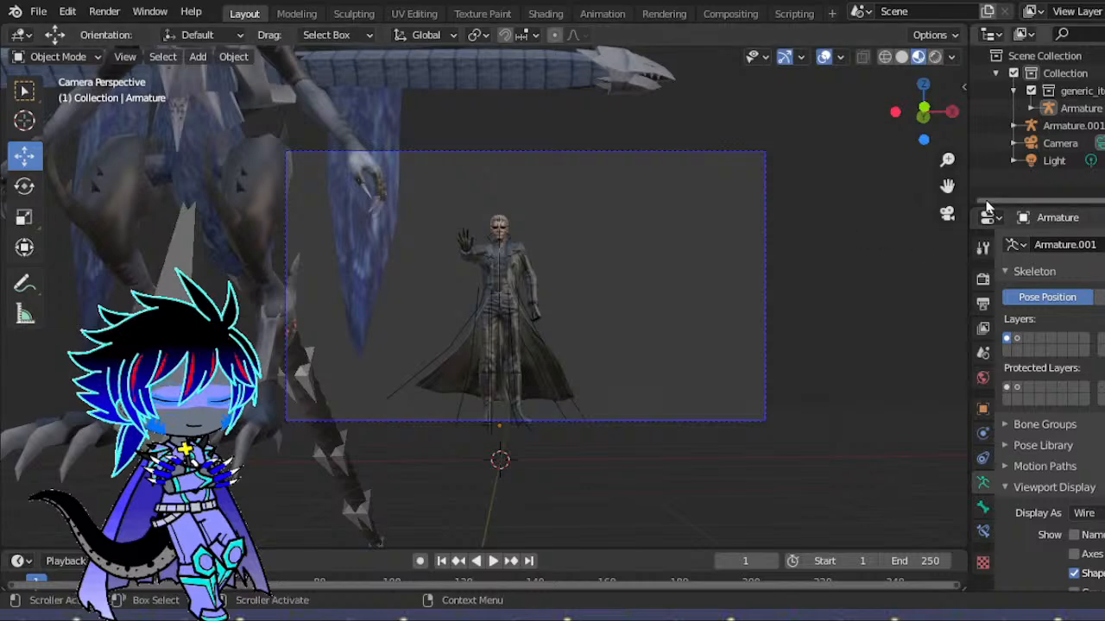
left_click(947, 216)
left_click_drag(906, 126, 855, 130)
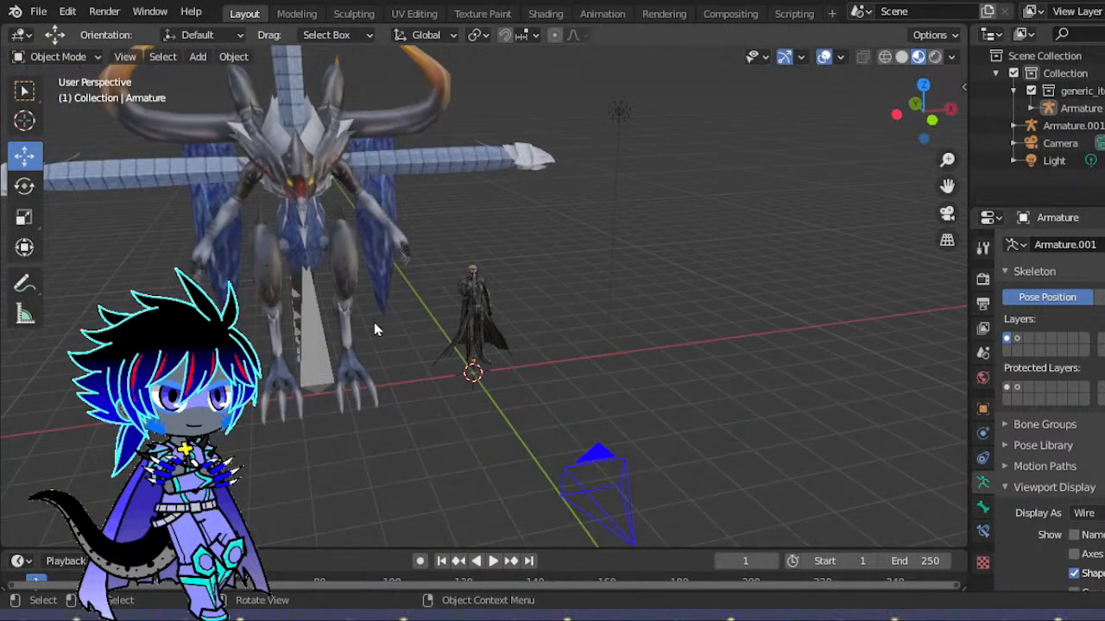
- Select the monster's armature in Object Mode, shift it along the X axis toward the man and raise it above the ground
left_click(325, 325)
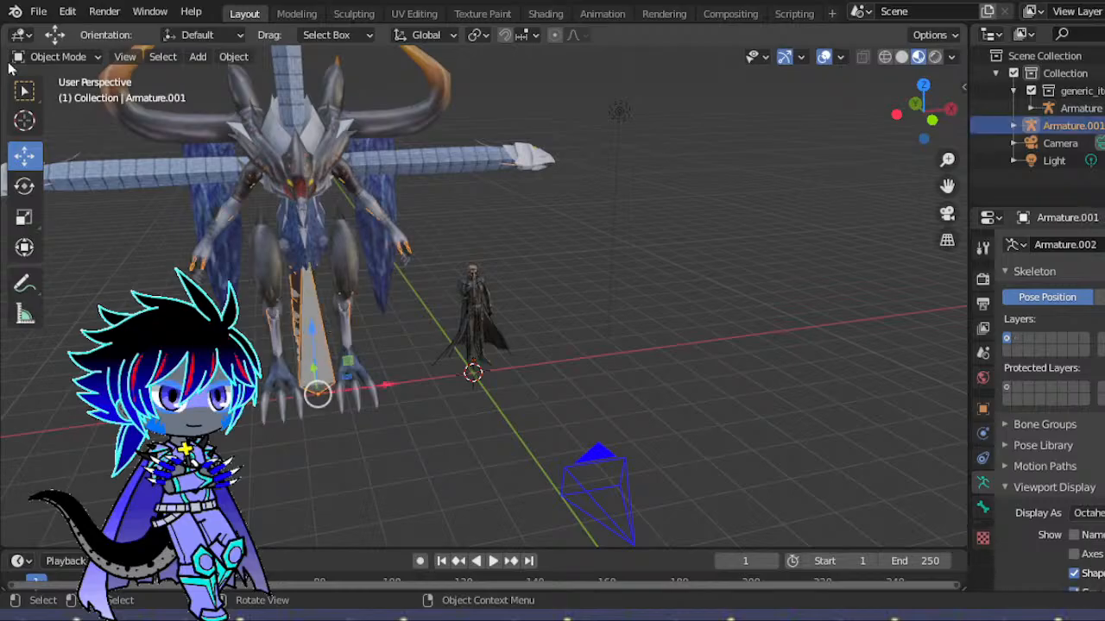
left_click(82, 57)
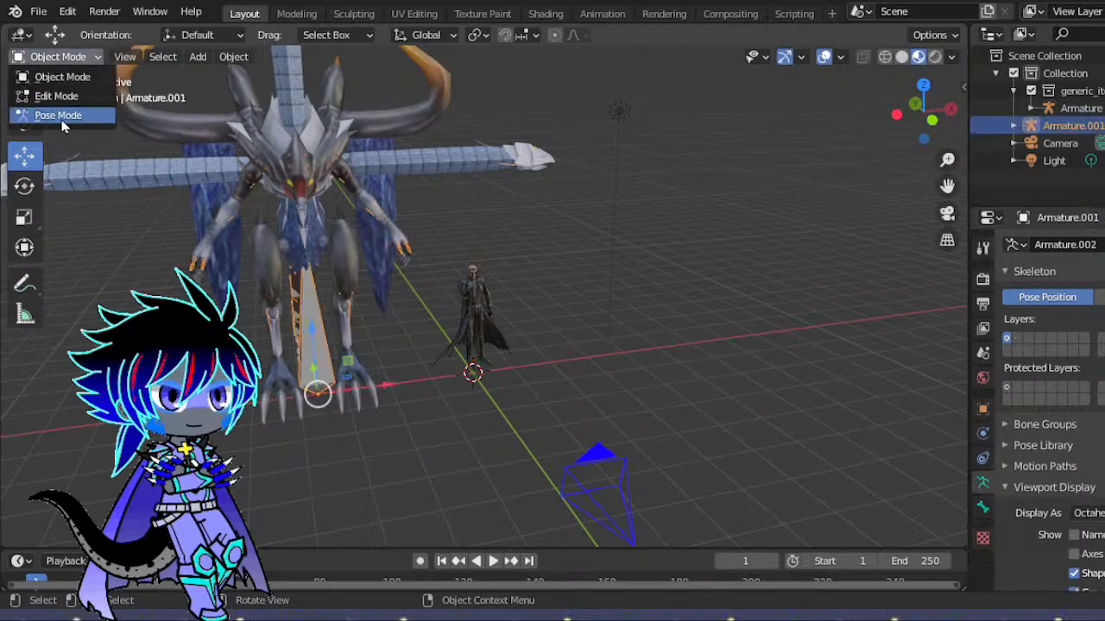
left_click(60, 115)
left_click(69, 56)
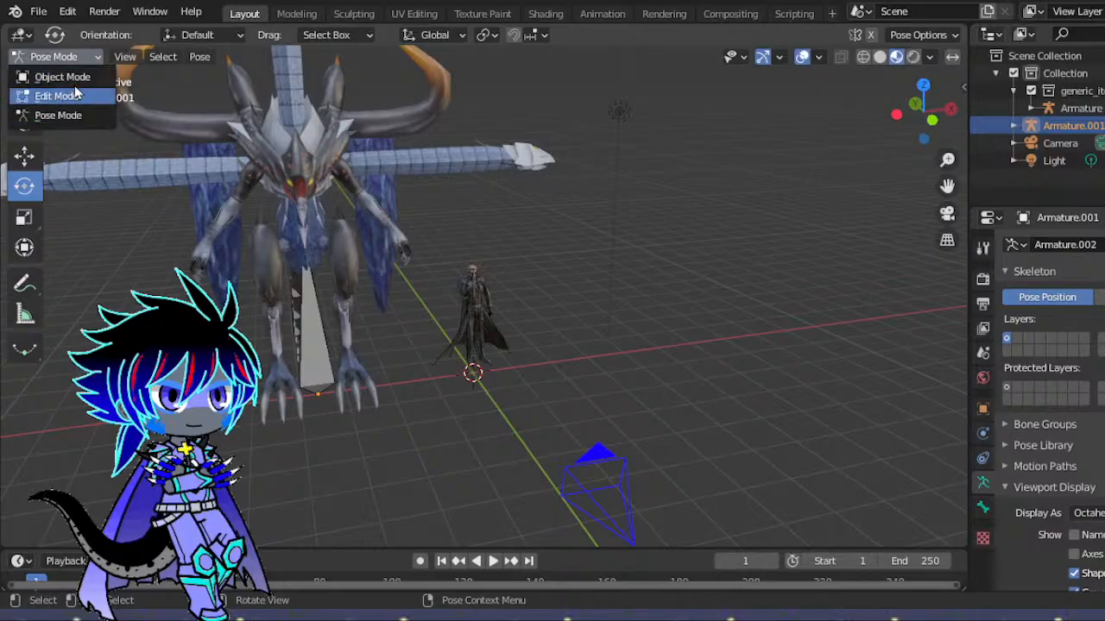
left_click(61, 75)
left_click_drag(389, 385, 474, 378)
left_click_drag(393, 314, 378, 211)
left_click(946, 211)
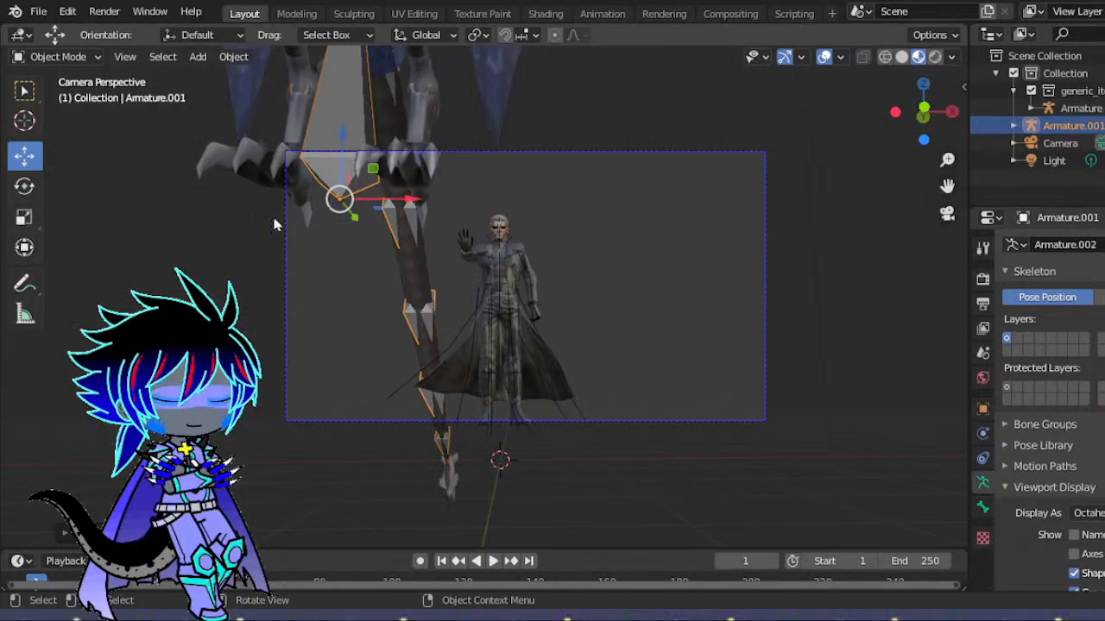
- Tilt the monster's whole armature forward toward the camera and scale it down
left_click(25, 187)
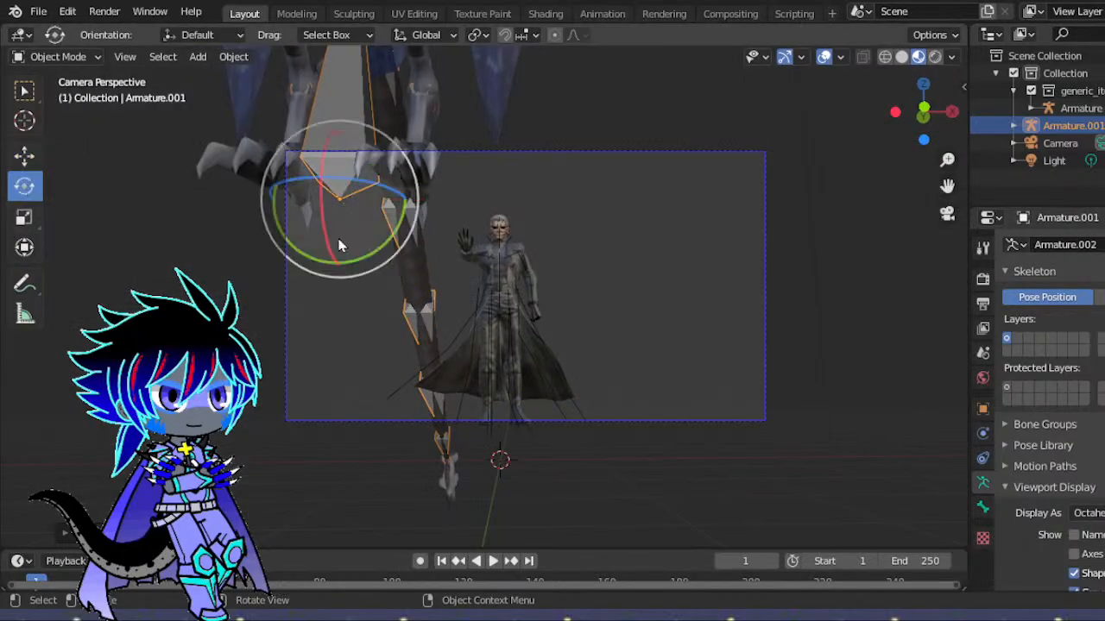
left_click_drag(342, 222, 354, 262)
left_click(43, 216)
left_click_drag(396, 149, 373, 177)
- Move the monster back along the Y axis in the right side view so it stands behind the man
left_click(951, 111)
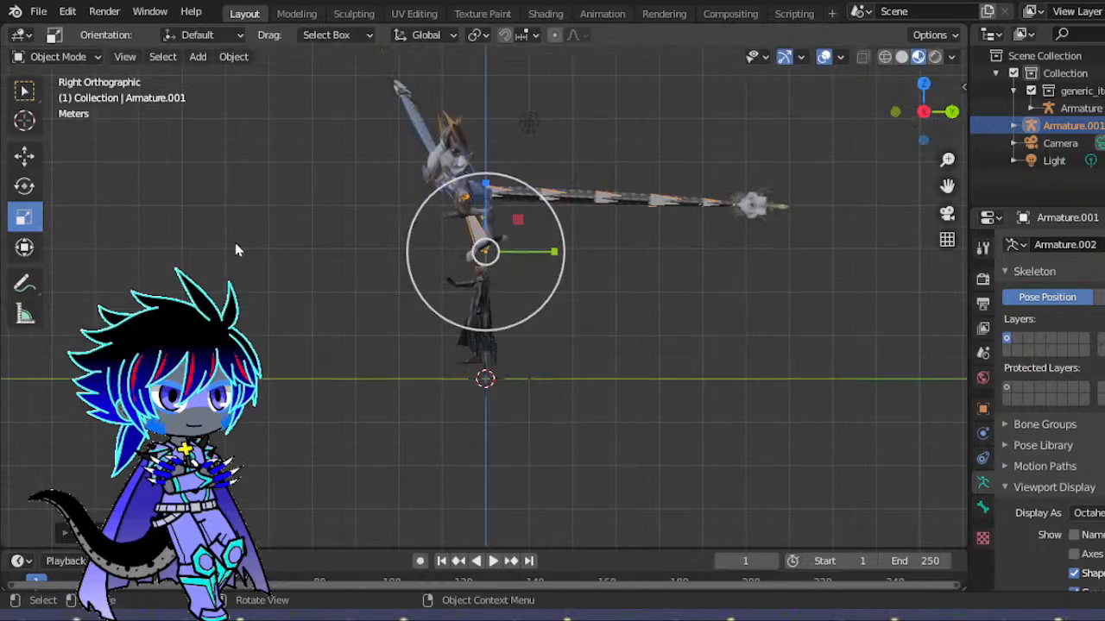
left_click(24, 154)
left_click_drag(565, 252, 663, 252)
left_click(946, 213)
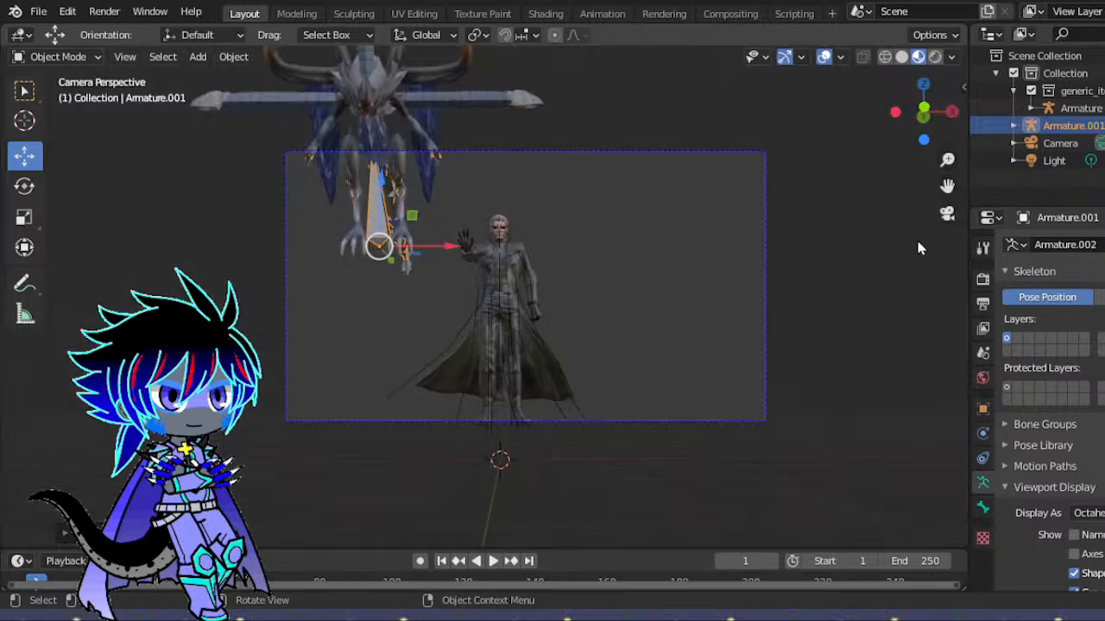
- Centre the monster directly behind the man along the X axis and lower it in the camera frame
left_click_drag(442, 246, 409, 245)
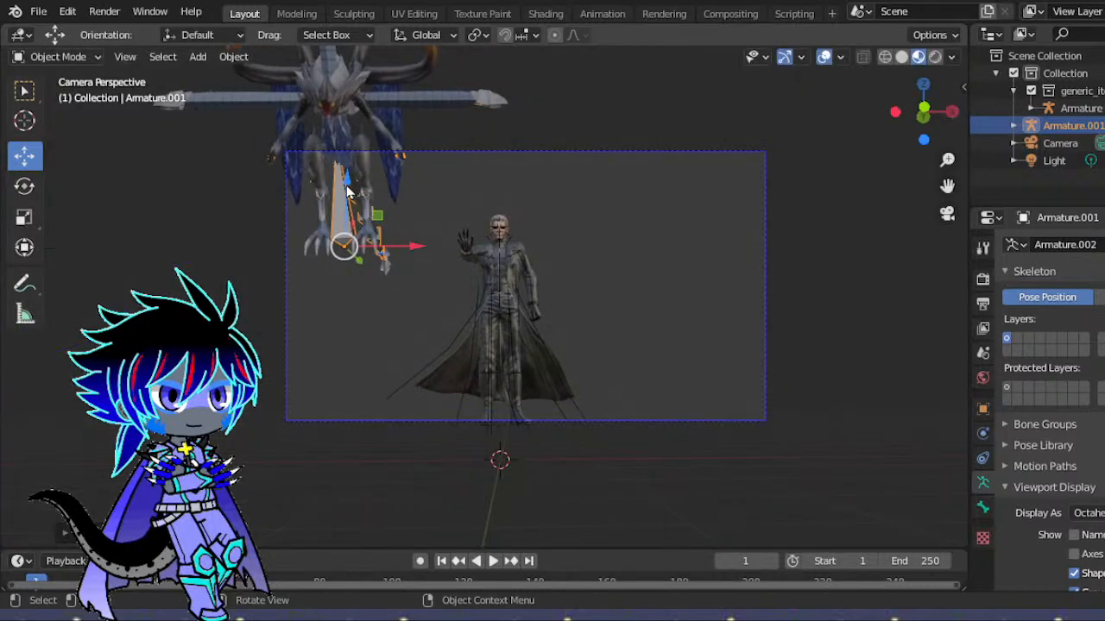
left_click_drag(345, 178, 323, 216)
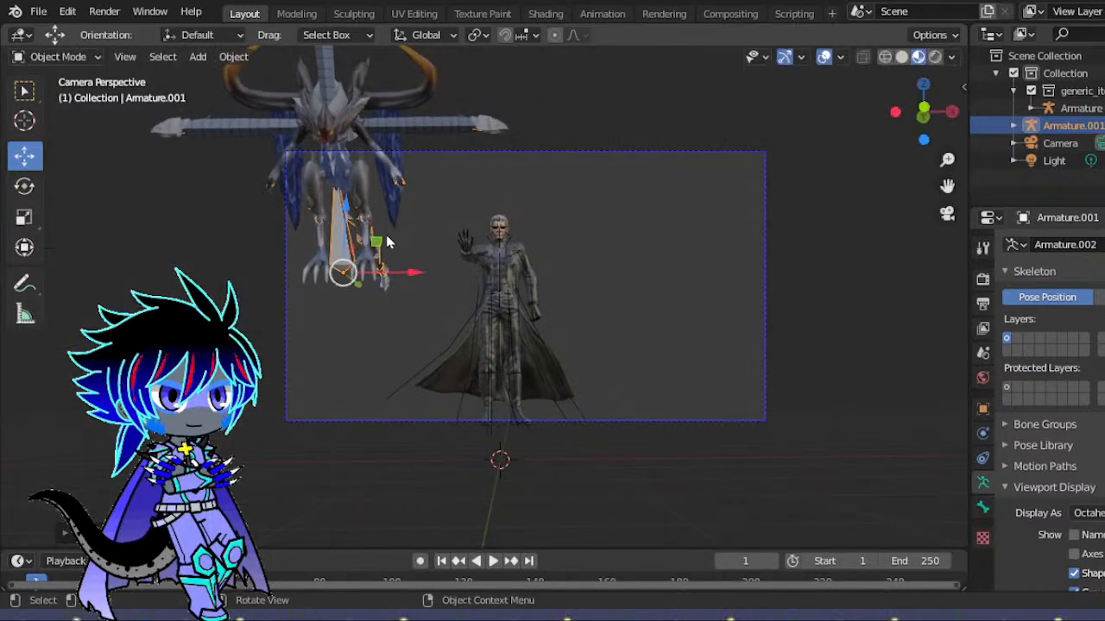
left_click_drag(411, 273, 567, 273)
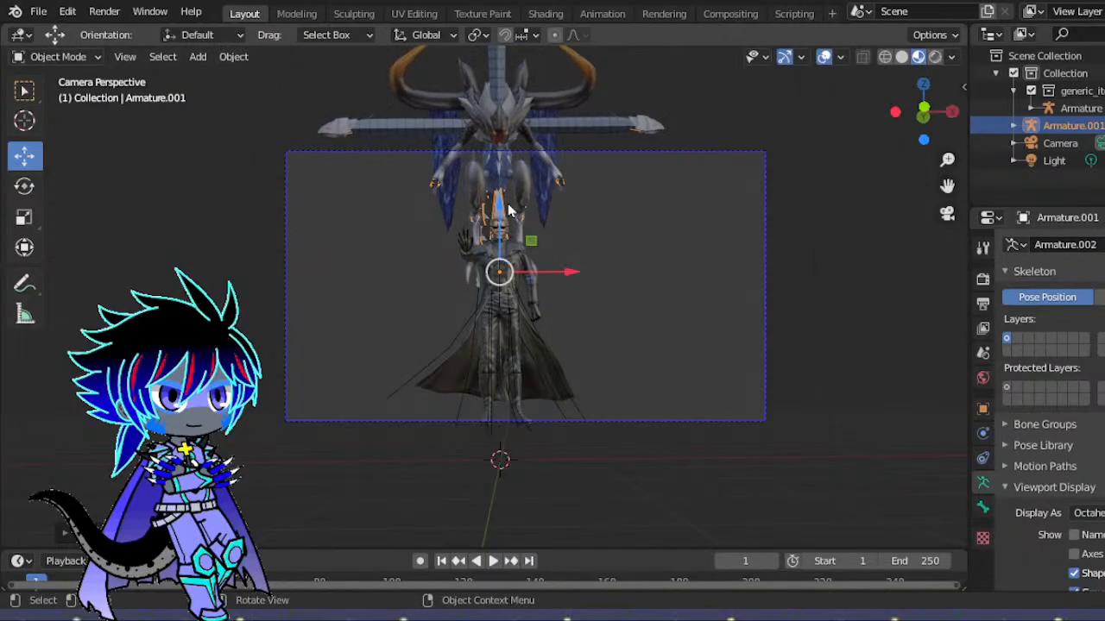
left_click_drag(499, 210, 499, 228)
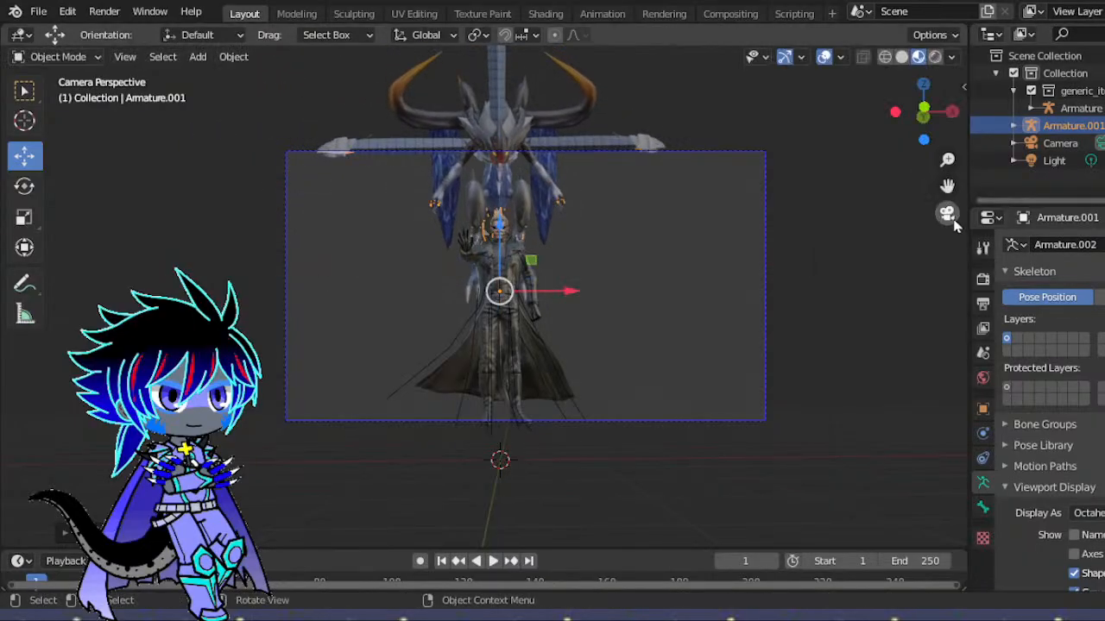
- Push the monster farther behind the man along the Y axis in the right side view, then check the camera framing
key("KP_3")
left_click_drag(667, 290, 723, 291)
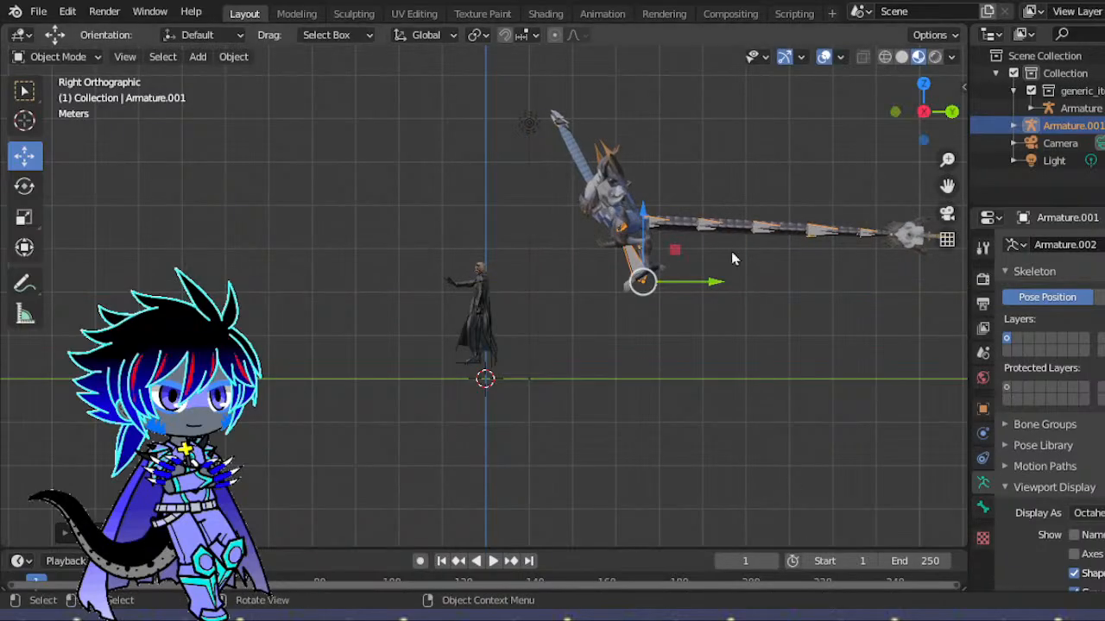
left_click_drag(926, 121, 1041, 128)
left_click(947, 214)
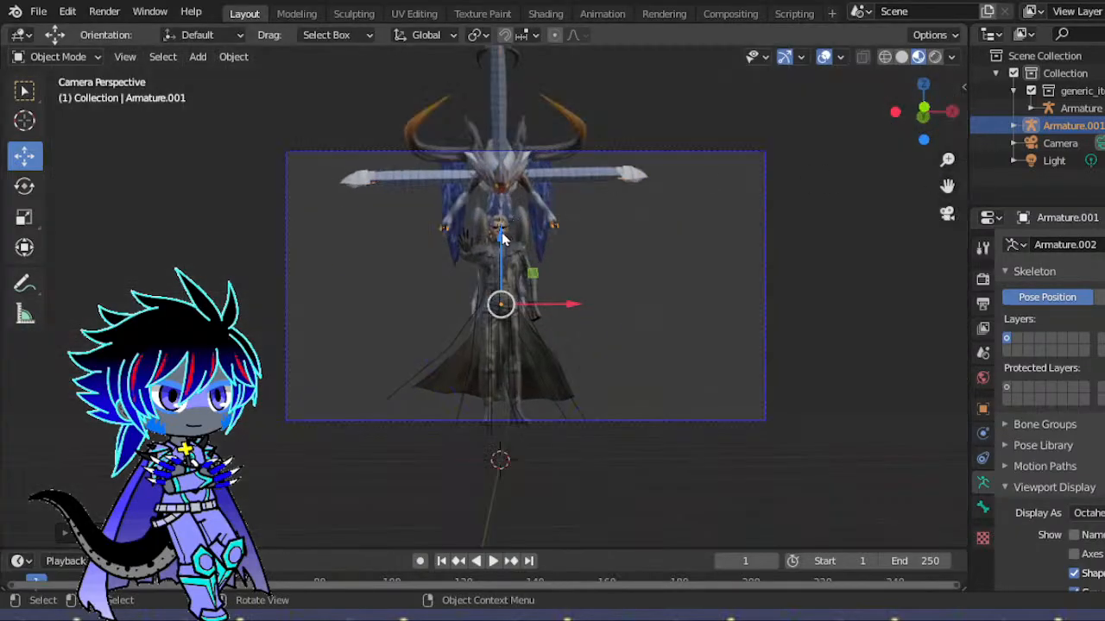
- Reposition the monster through the camera so it stays centred on the man, with its crossed blades inside the frame
key("g")
left_click(542, 263)
left_click_drag(567, 296, 570, 292)
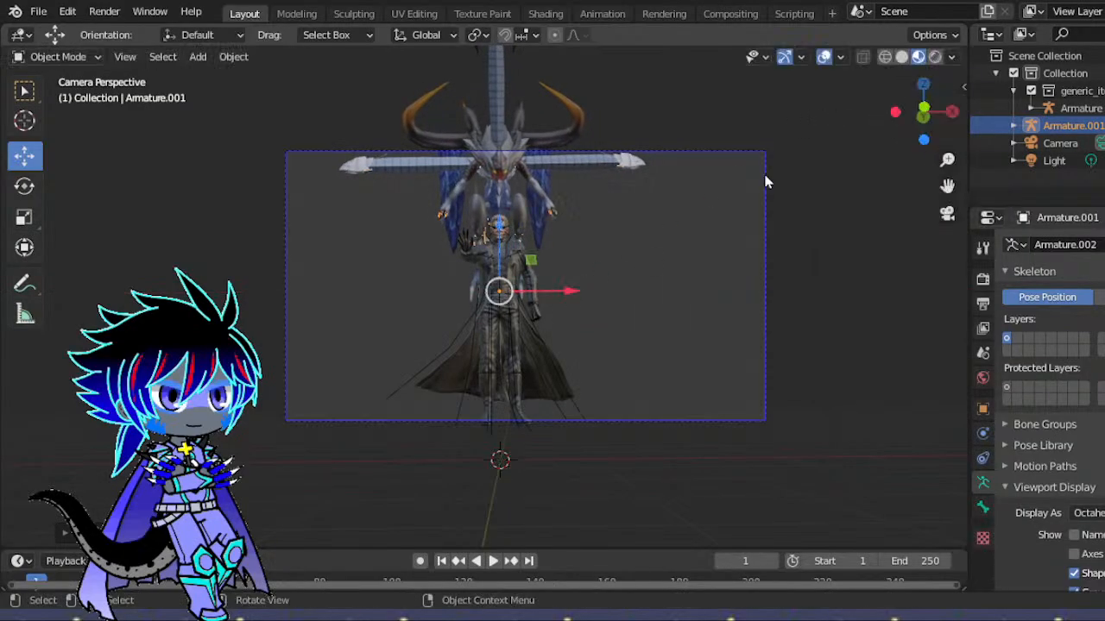
mouse_move(498, 223)
left_mouse_down()
mouse_move(496, 250)
mouse_move(497, 233)
left_mouse_up()
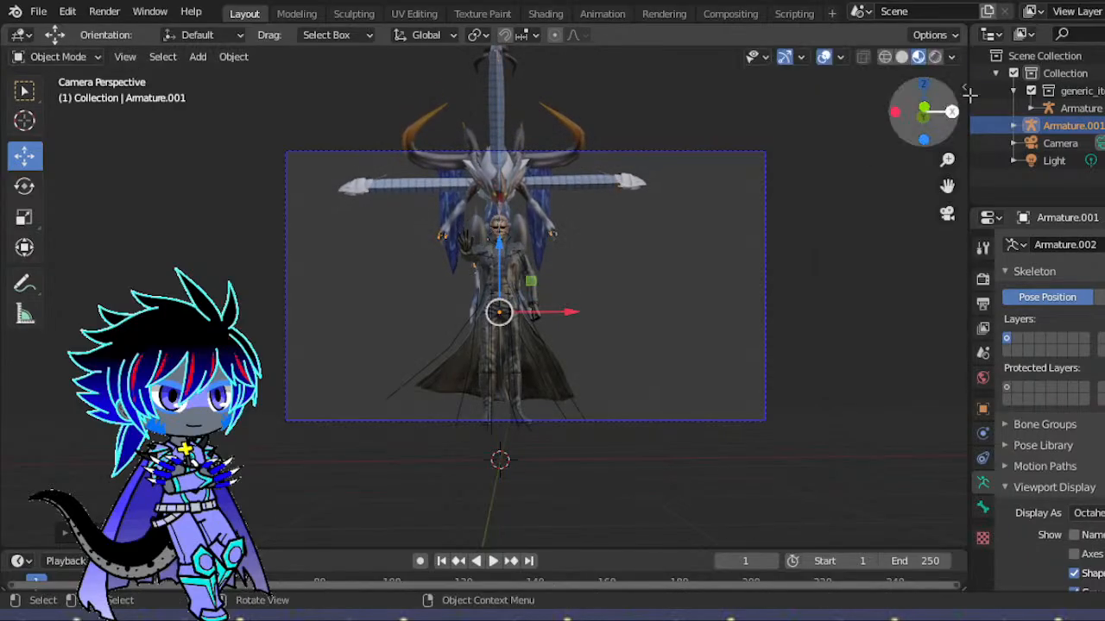
- Scale the monster's armature down further and check its size through the camera and from the front
left_click(948, 215)
left_click_drag(924, 125, 893, 124)
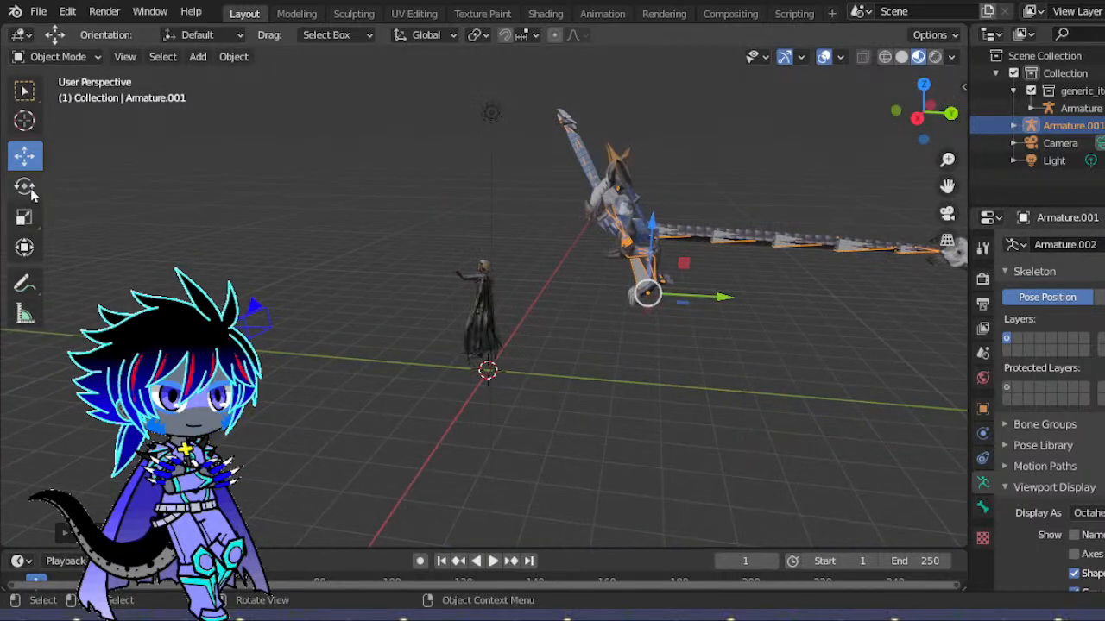
left_click(24, 217)
mouse_move(681, 220)
left_mouse_down()
mouse_move(678, 206)
mouse_move(676, 231)
left_mouse_up()
left_click(943, 219)
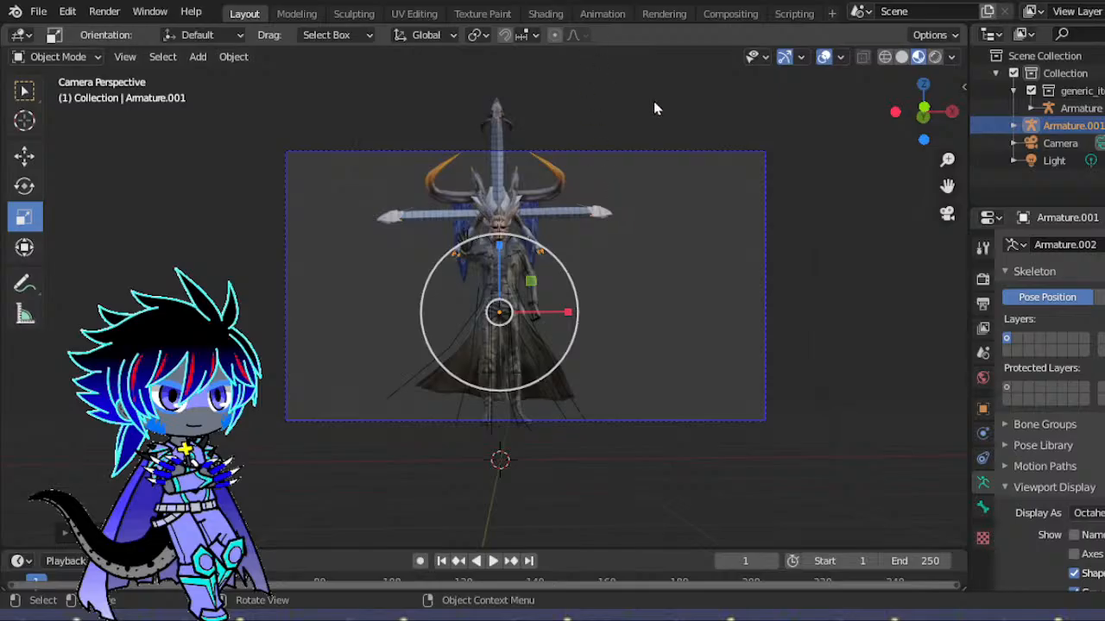
left_click_drag(923, 112, 1066, 125)
left_click_drag(939, 138, 945, 153)
left_click_drag(925, 117, 943, 100)
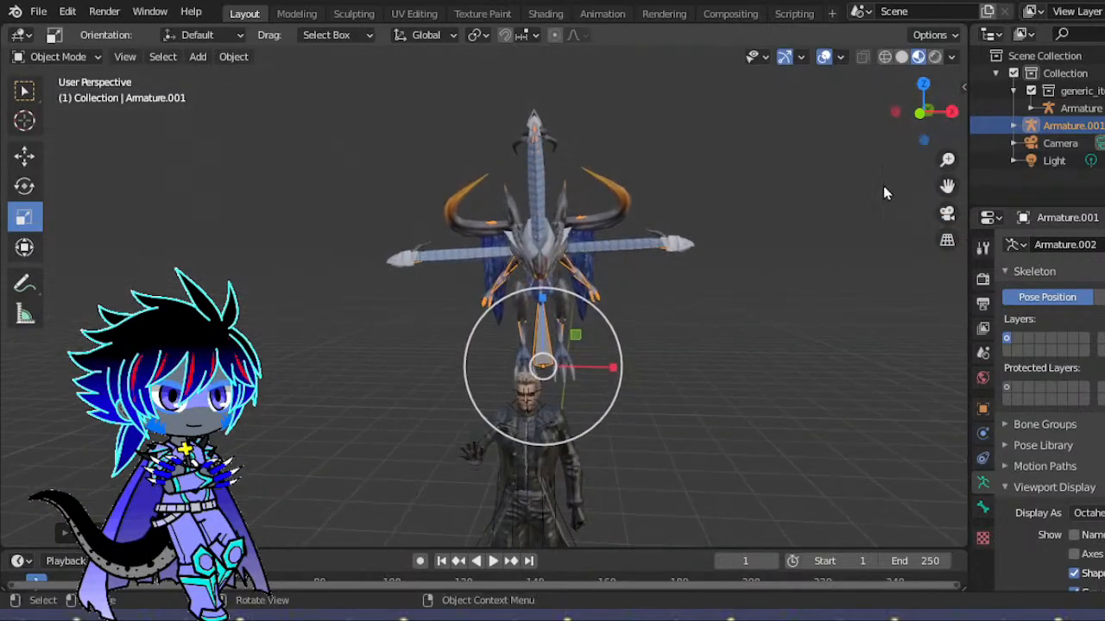
- Switch the monster's armature to Pose Mode and display its bones in front of the mesh
scroll(894, 184, "up", 4)
left_click_drag(948, 187, 834, 377)
scroll(290, 283, "up", 1)
left_click(76, 59)
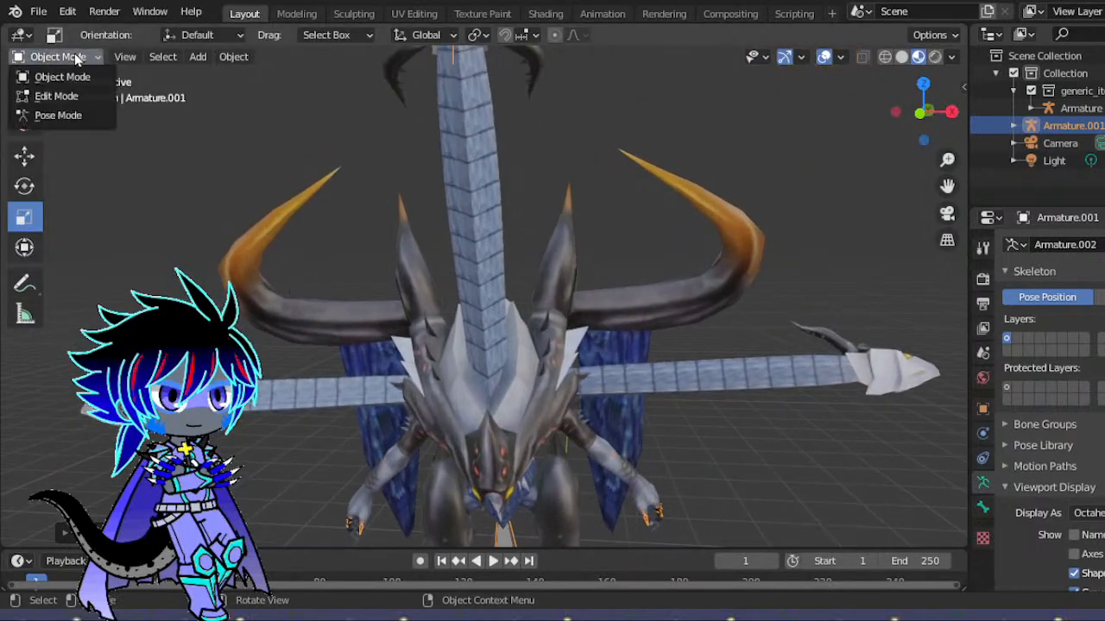
left_click(58, 115)
scroll(903, 452, "down", 5)
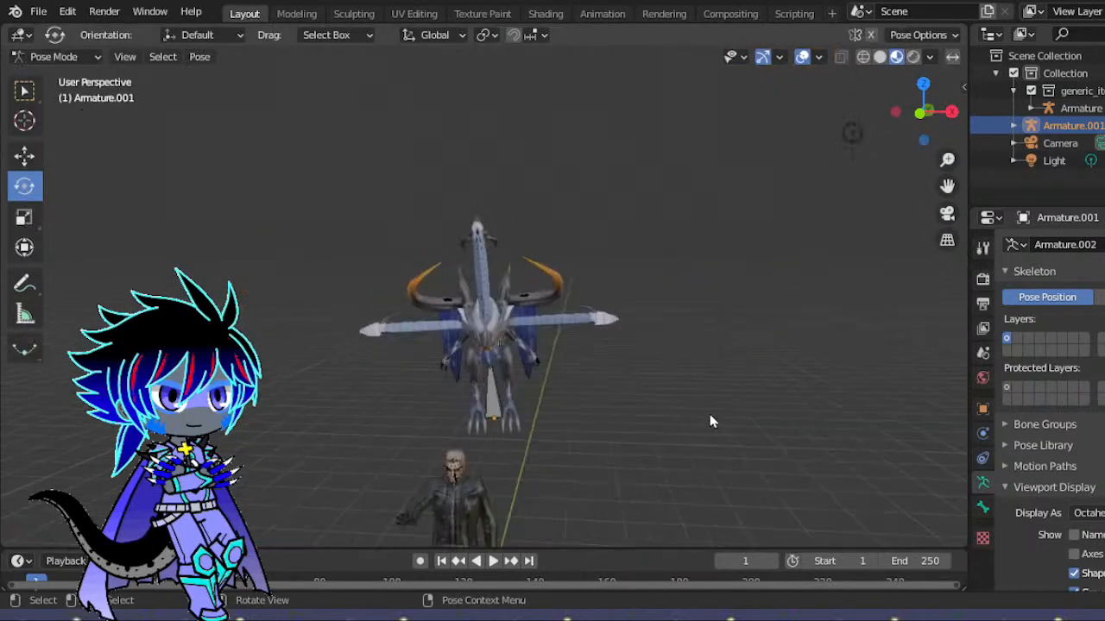
scroll(528, 452, "up", 2)
left_click(498, 457)
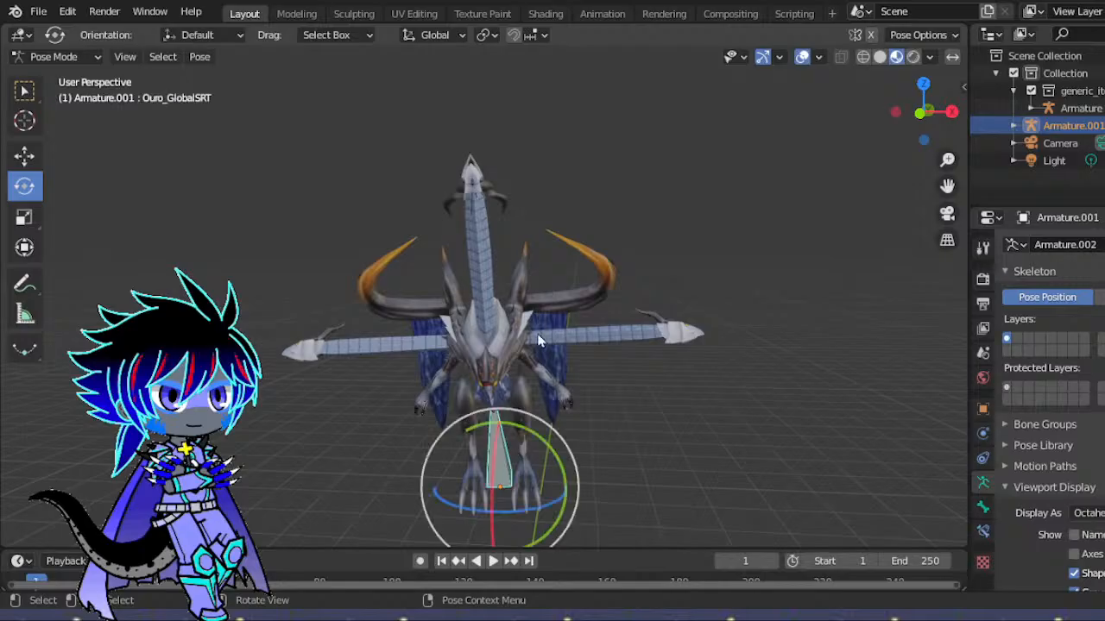
left_click(1027, 272)
left_click(1074, 480)
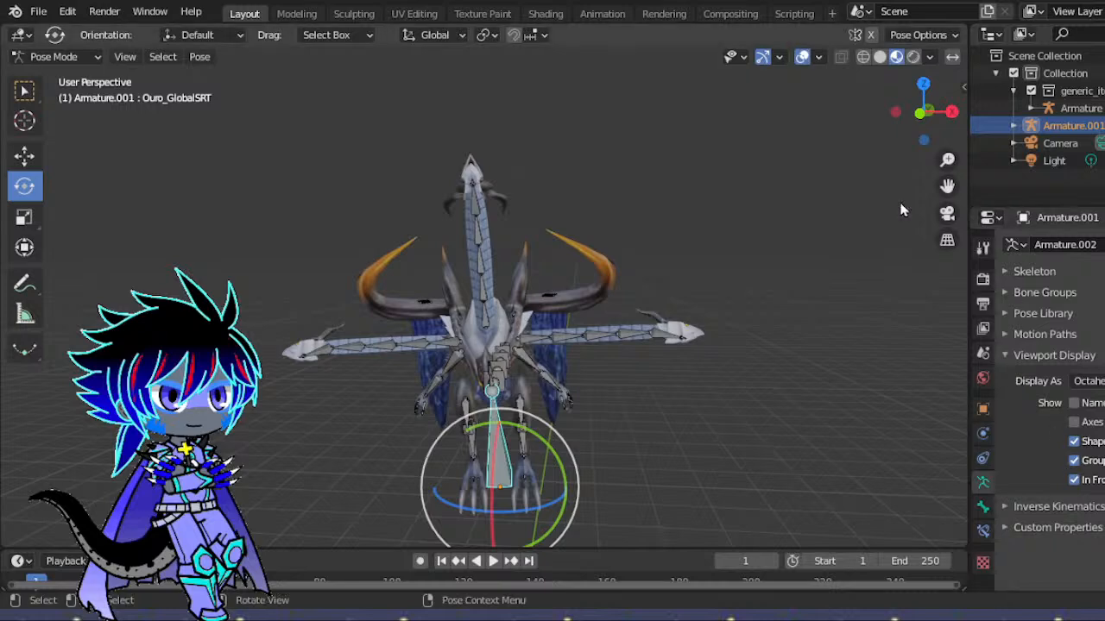
- Rotate the second and third bones of the monster's left neck, Ouro_LNeck2 and Ouro_LNeck3, to curve it upward and forward
mouse_move(923, 110)
left_mouse_down()
mouse_move(898, 114)
mouse_move(924, 212)
left_mouse_up()
scroll(861, 243, "up", 5)
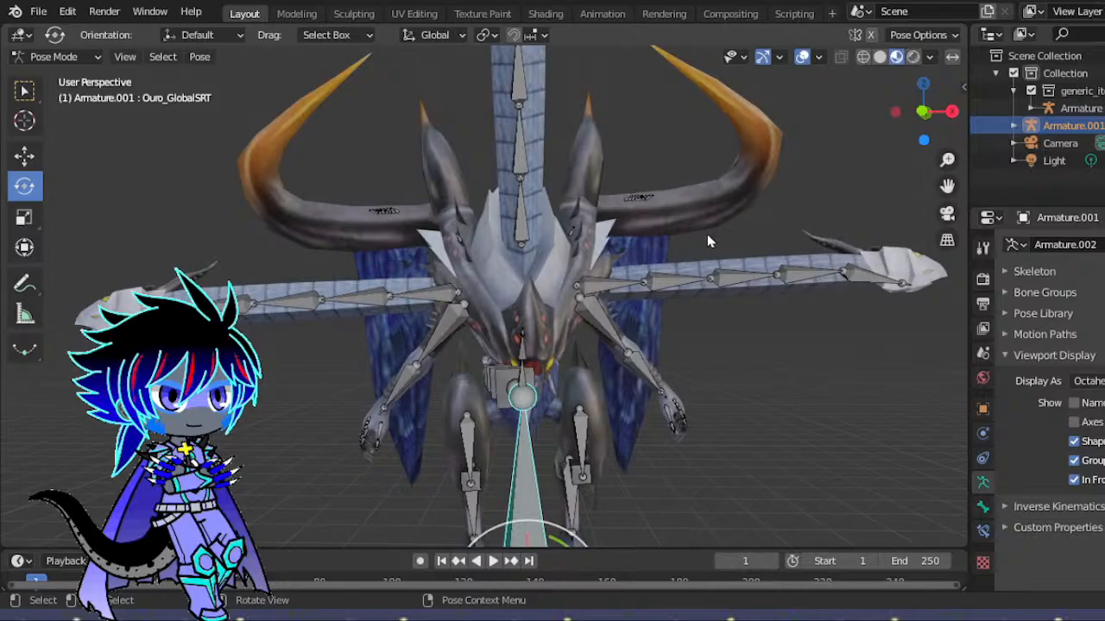
left_click(682, 279)
left_click_drag(695, 298, 727, 266)
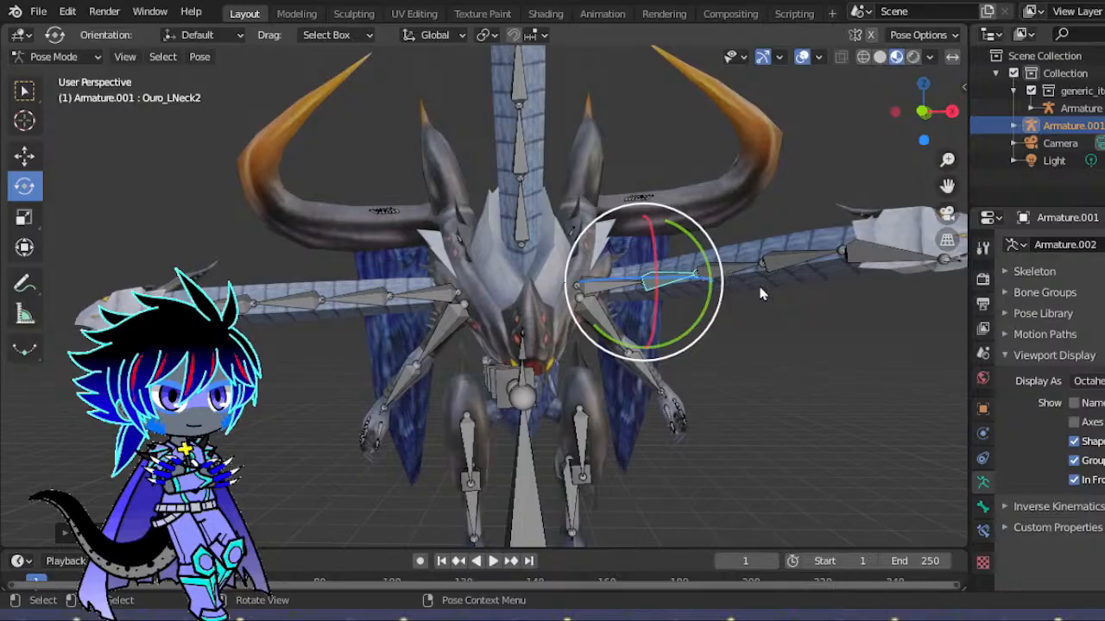
left_click(724, 280)
key("r")
mouse_move(715, 321)
left_mouse_down()
mouse_move(689, 310)
mouse_move(700, 297)
mouse_move(725, 303)
left_mouse_up()
left_click_drag(718, 291, 667, 282)
left_click(725, 268)
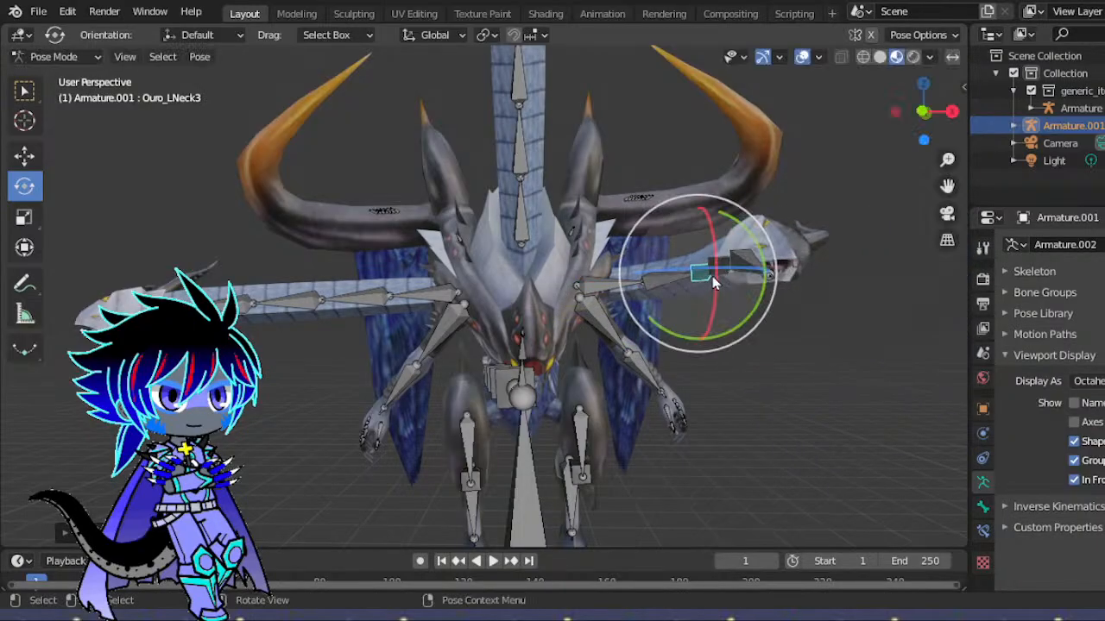
- Rotate the Ouro_LNeck4 bone freely so the end of the left neck bends down and inward
left_click(794, 240)
key("r")
key("r")
left_click(725, 328)
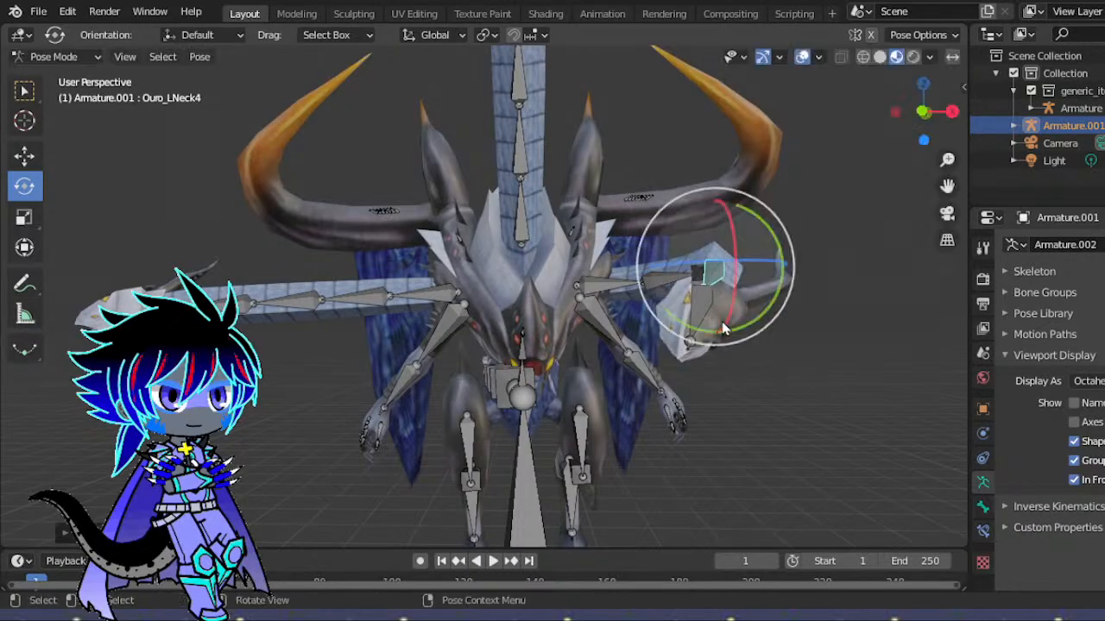
mouse_move(725, 328)
left_mouse_down()
mouse_move(750, 293)
mouse_move(717, 319)
left_mouse_up()
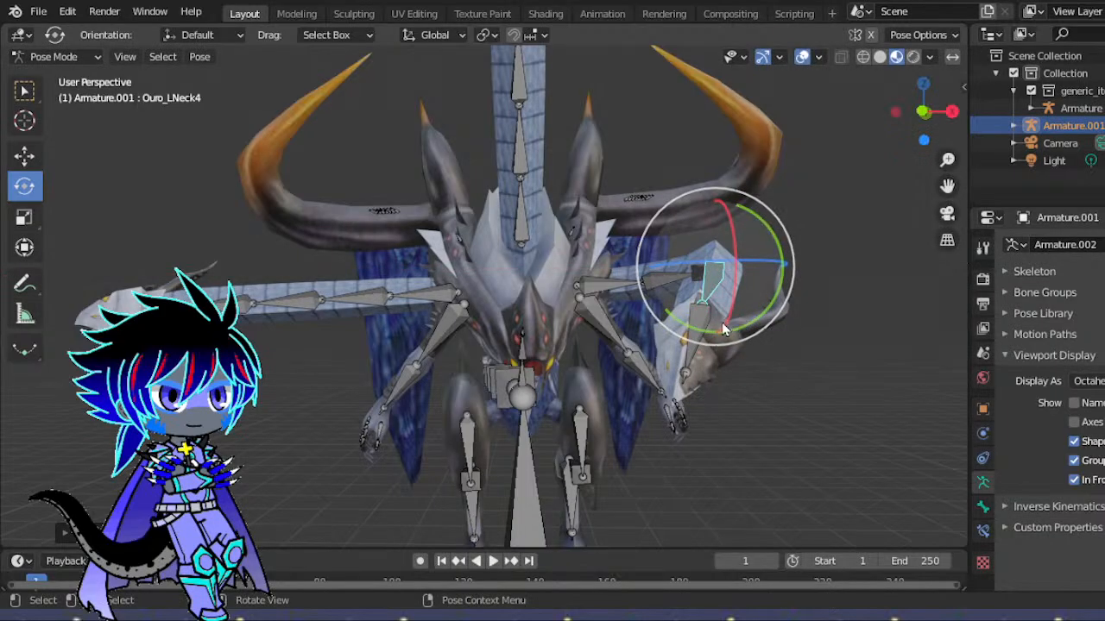
- Rotate the Ouro_LHead bone freely to turn the left serpent head, and check its angle up close through the camera
left_click(715, 315)
key("r")
key("r")
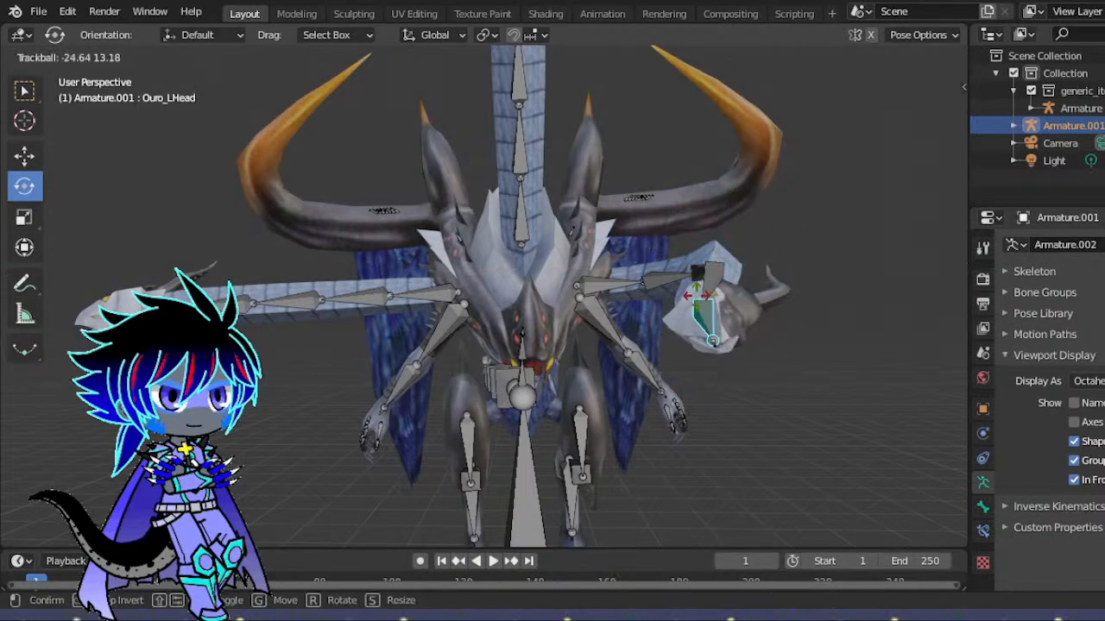
left_click_drag(696, 295, 698, 294)
left_click_drag(908, 119, 843, 617)
left_click(946, 213)
scroll(734, 240, "up", 5)
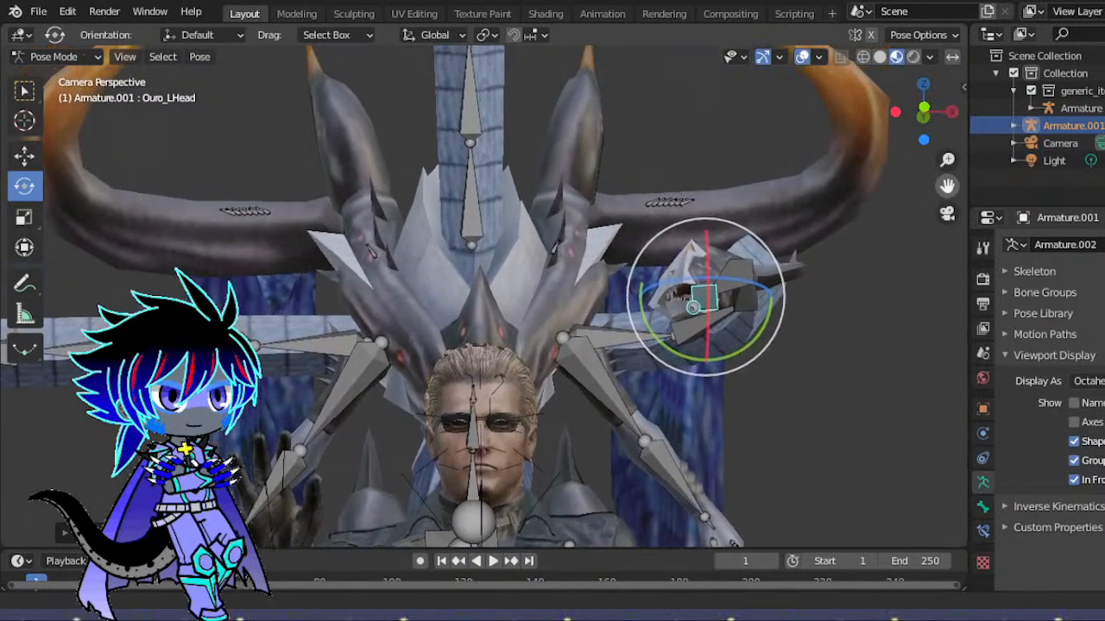
left_click_drag(947, 186, 945, 203)
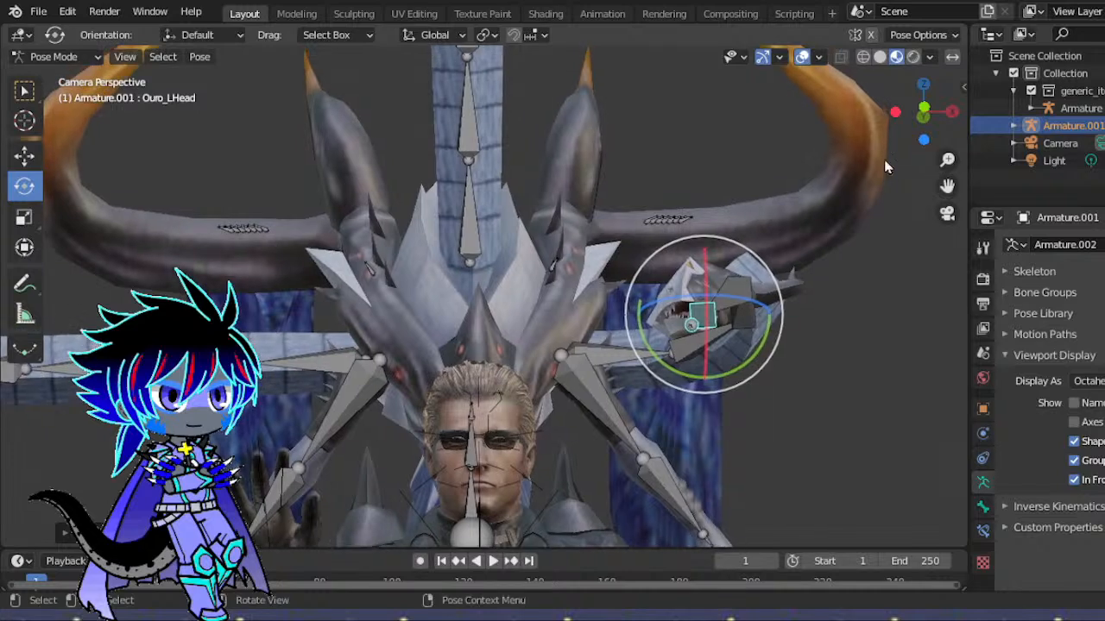
- Refine the rotation of the left serpent head, rotate its jaw bone, and hide the in-front bone display
left_click_drag(721, 260, 691, 337)
left_click(1075, 481)
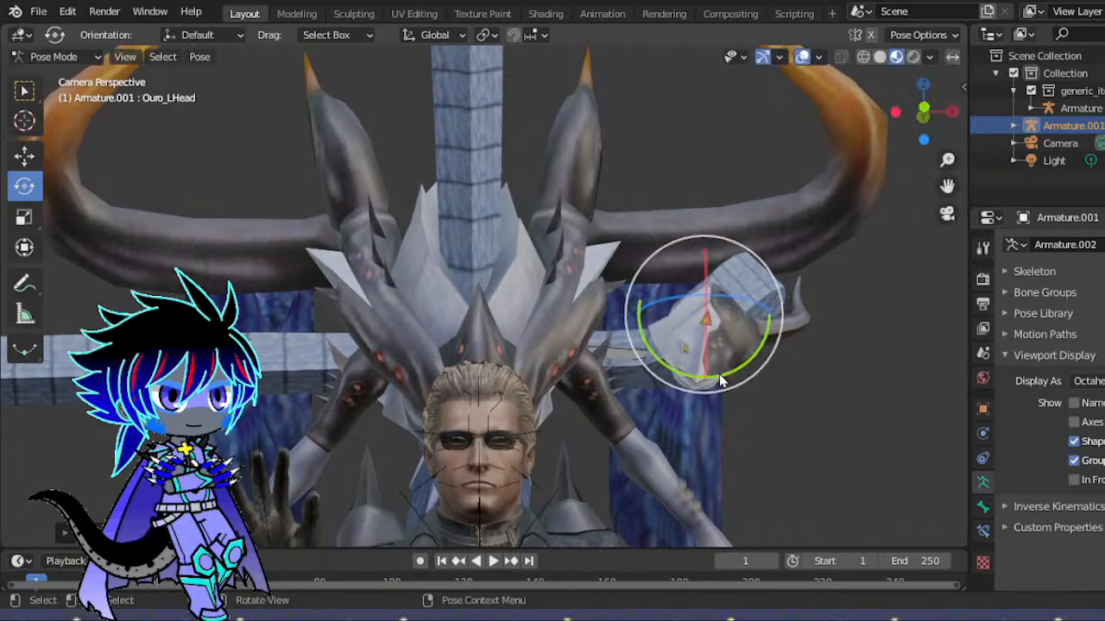
left_click(1074, 480)
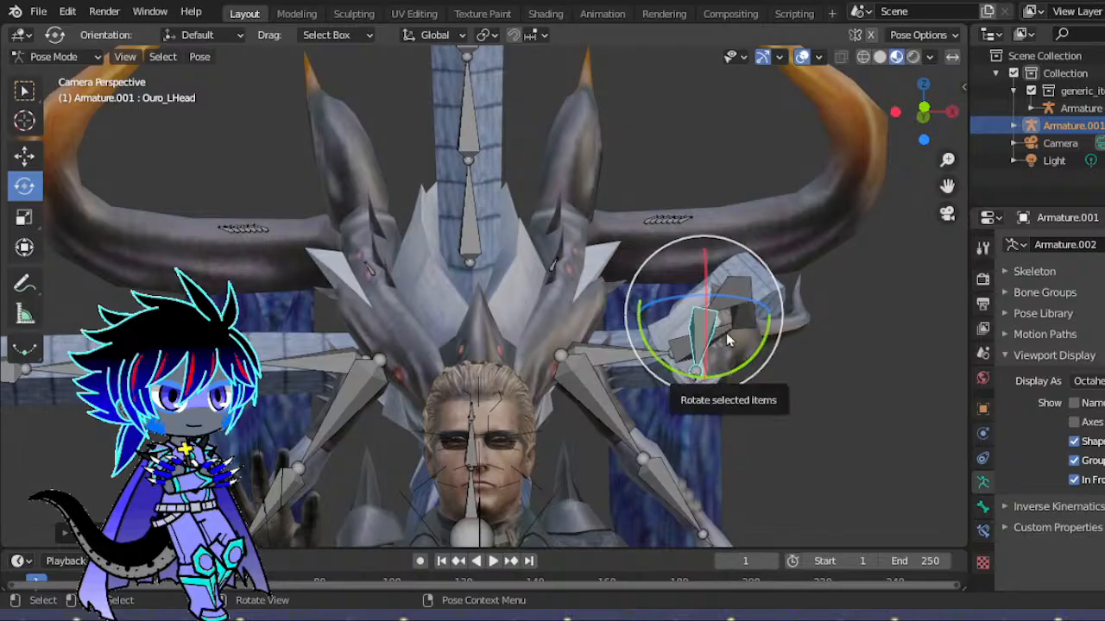
left_click(710, 378)
left_click_drag(717, 316, 711, 392)
left_click(1071, 481)
- Show the bones in front again and rotate Ouro_RNeck1 to raise the monster's right neck and bring it forward
left_click_drag(947, 186, 1104, 185)
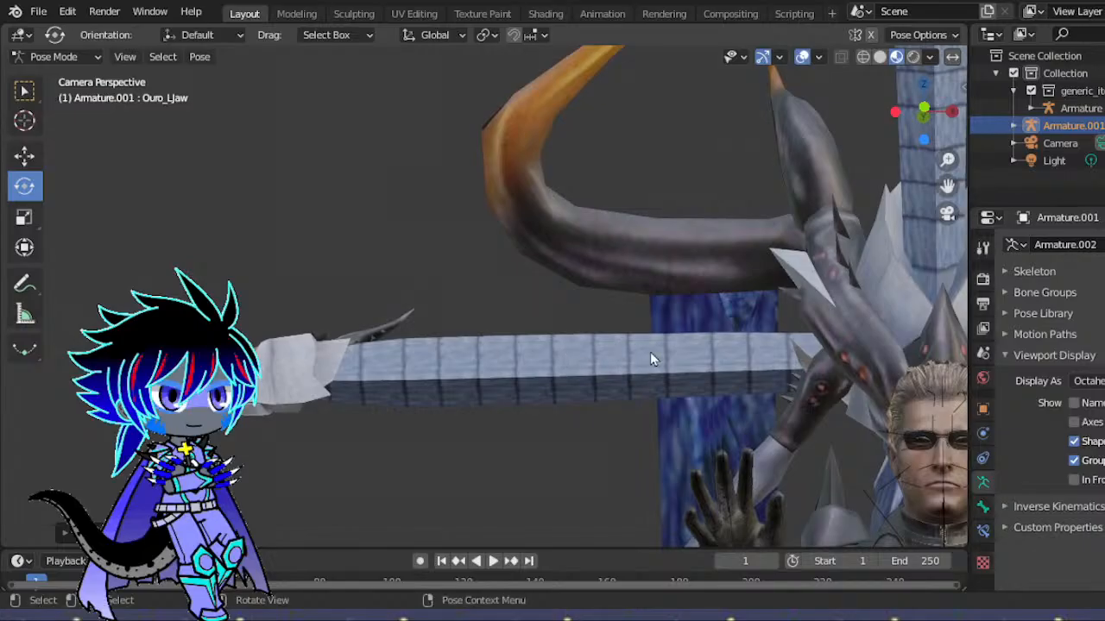
left_click(1074, 480)
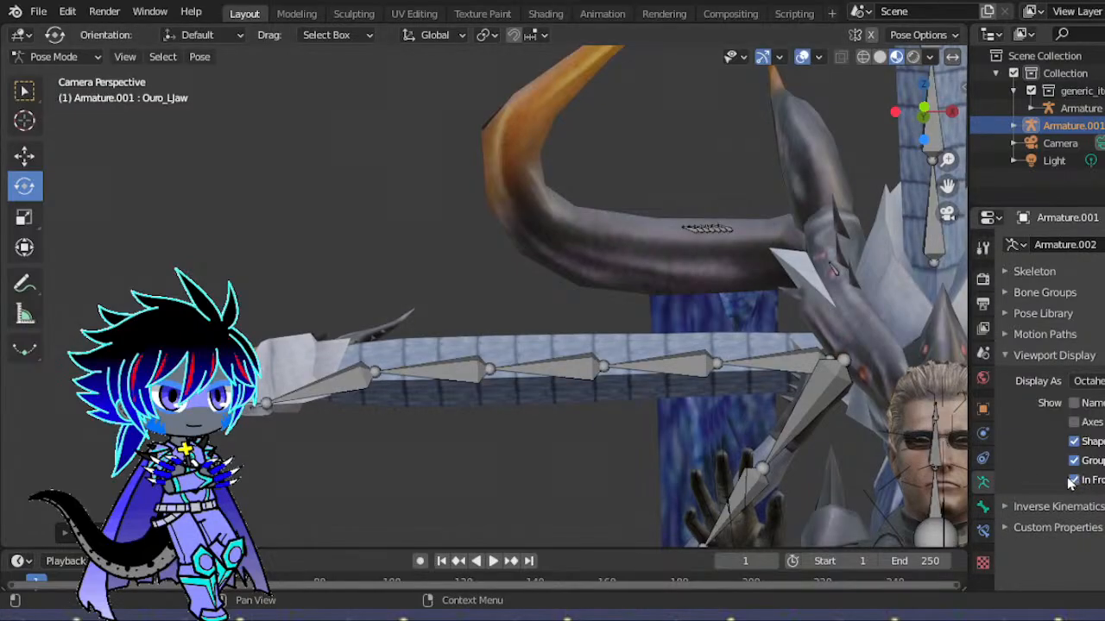
left_click(734, 363)
left_click_drag(886, 310, 903, 340)
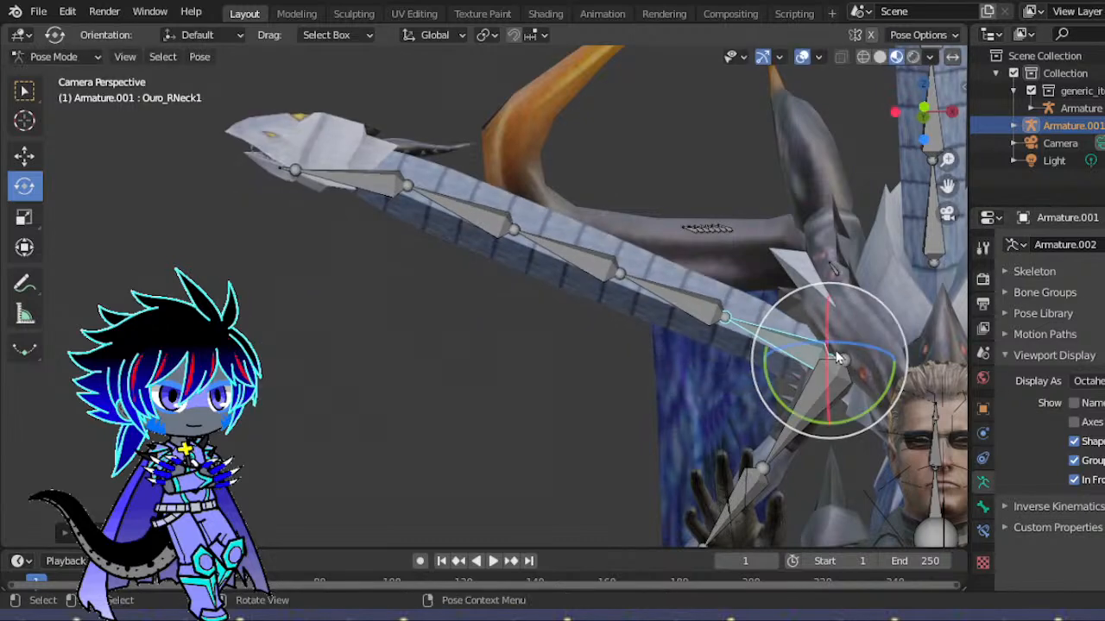
left_click_drag(774, 325, 700, 316)
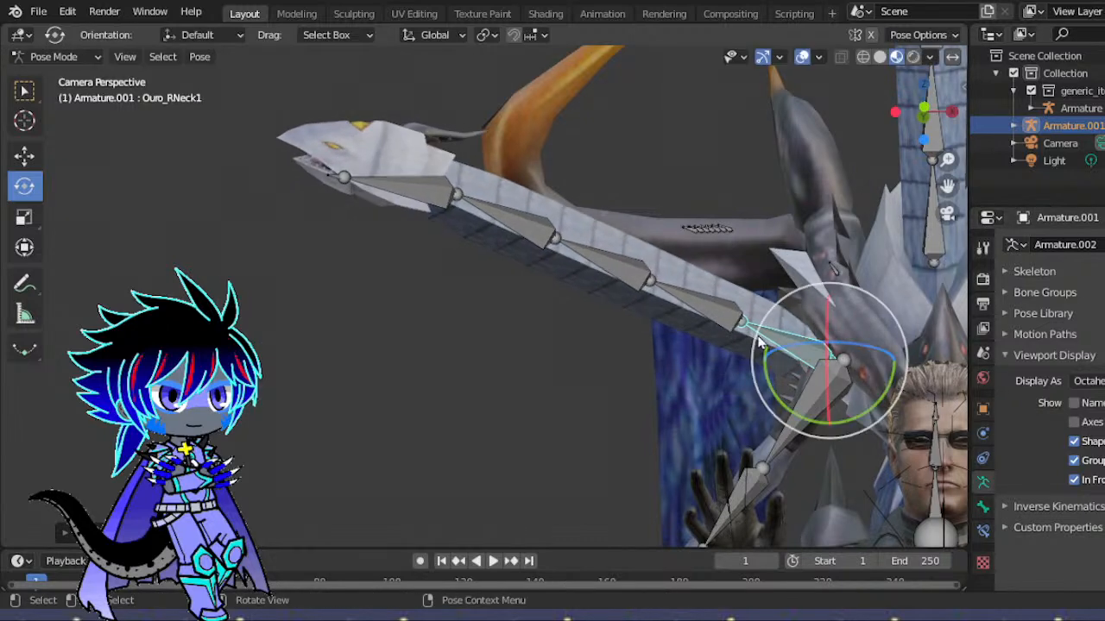
- Rotate the Ouro_RNeck2 bone to swing the right neck forward and level it out
left_click(708, 310)
left_click_drag(719, 352, 755, 371)
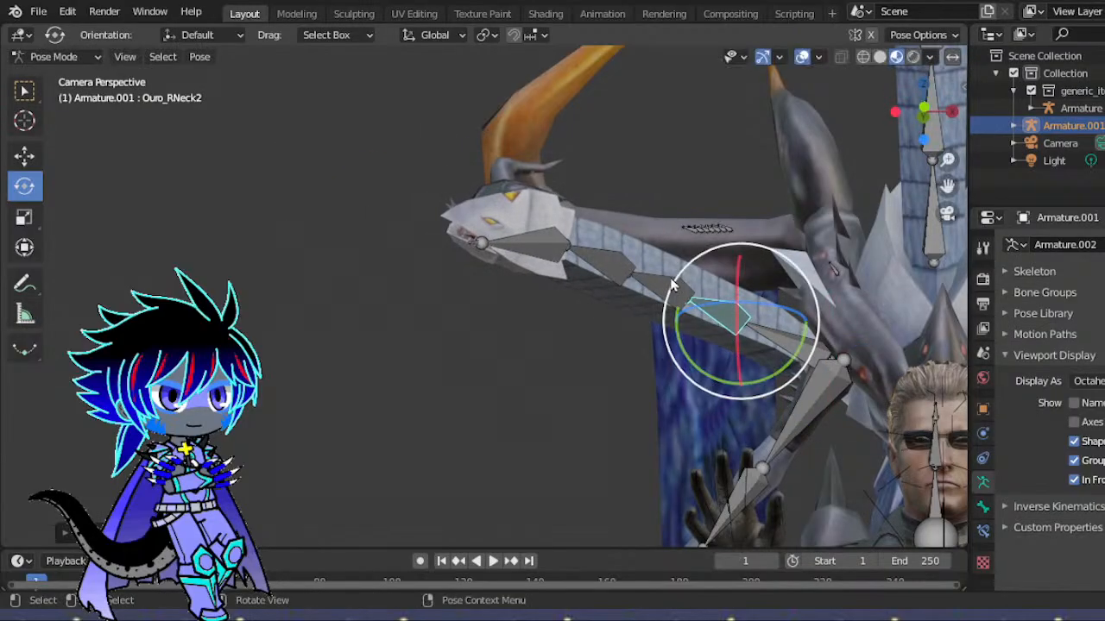
left_click_drag(669, 283, 658, 305)
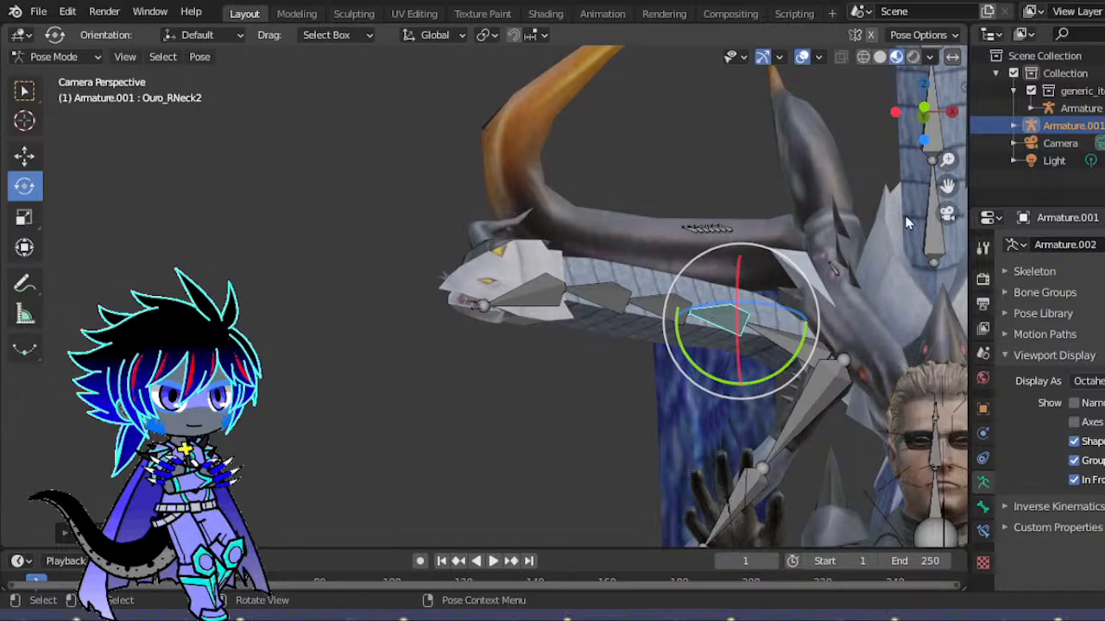
- Rotate Ouro_RNeck3 and the bones beyond it to adjust the curve of the right neck toward its head
left_click_drag(947, 185, 695, 195)
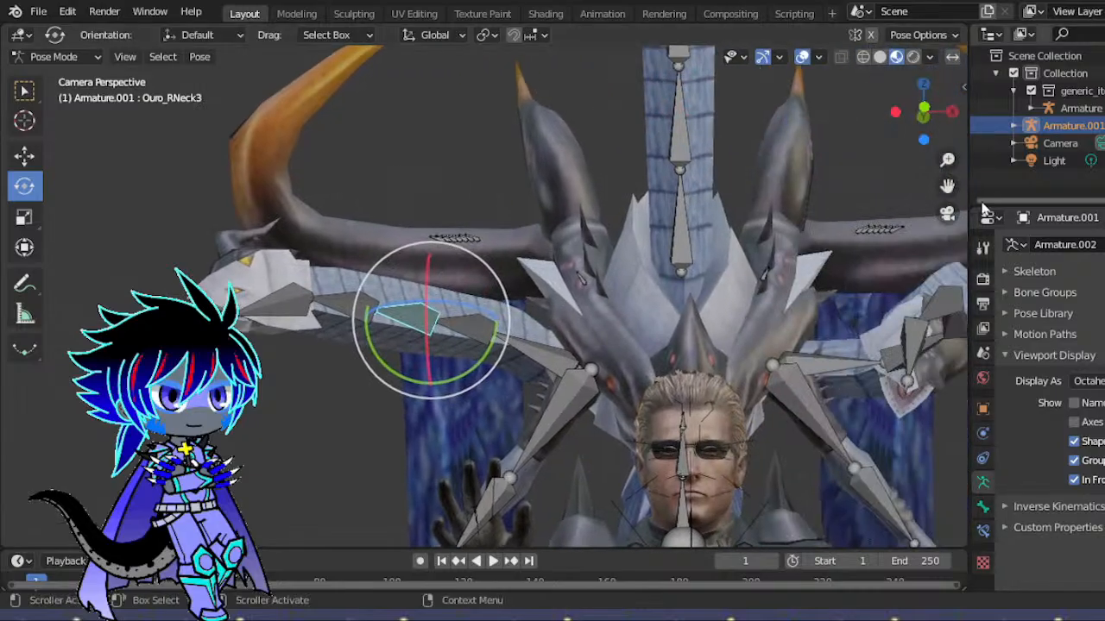
left_click_drag(481, 266, 483, 312)
left_click(496, 314)
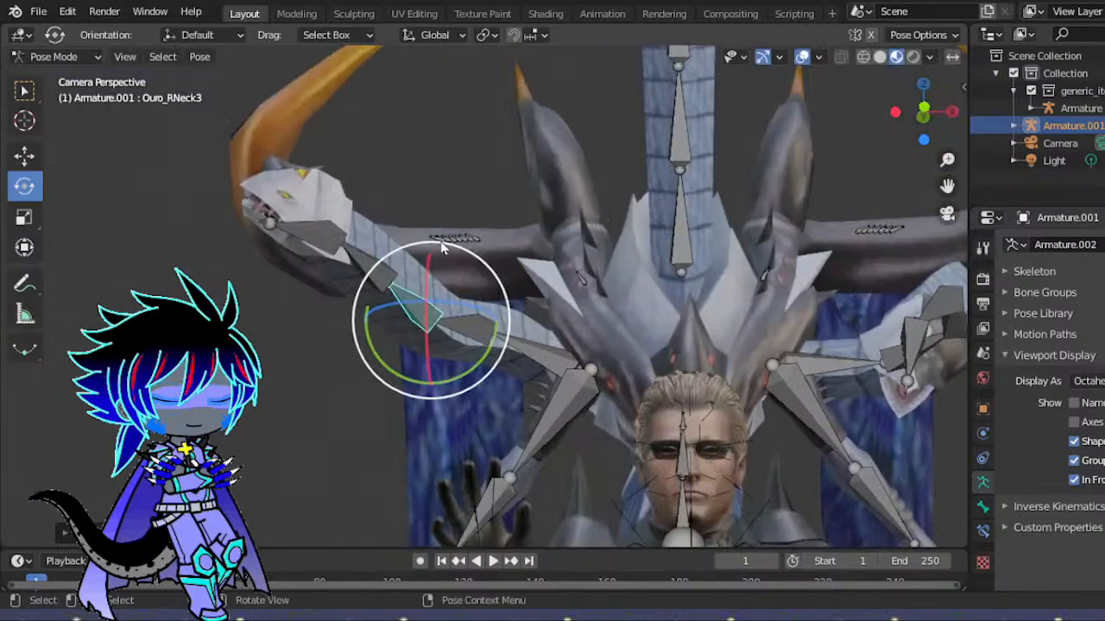
left_click_drag(440, 251, 369, 273)
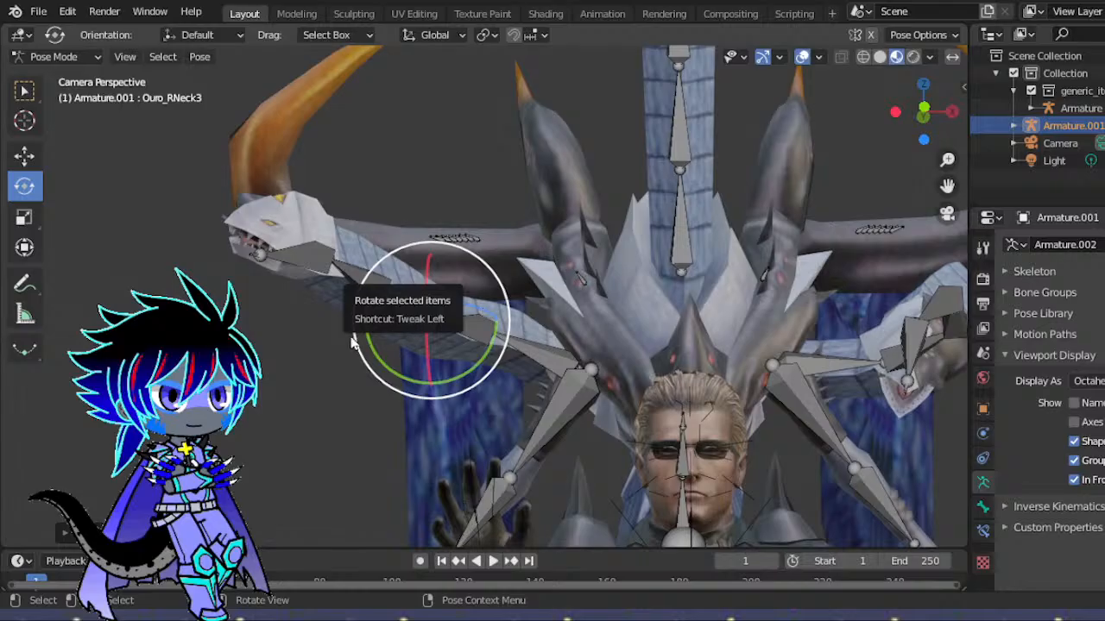
left_click(355, 313)
left_click_drag(354, 312, 501, 293)
left_click_drag(424, 305, 476, 221)
- Bend the right neck sharply inward at Ouro_RNeck3 from a close angled view, and check the pose through the camera
left_click(378, 310)
left_click_drag(920, 112, 736, 179)
scroll(784, 171, "up", 5)
left_click_drag(948, 186, 1096, 483)
scroll(477, 305, "up", 4)
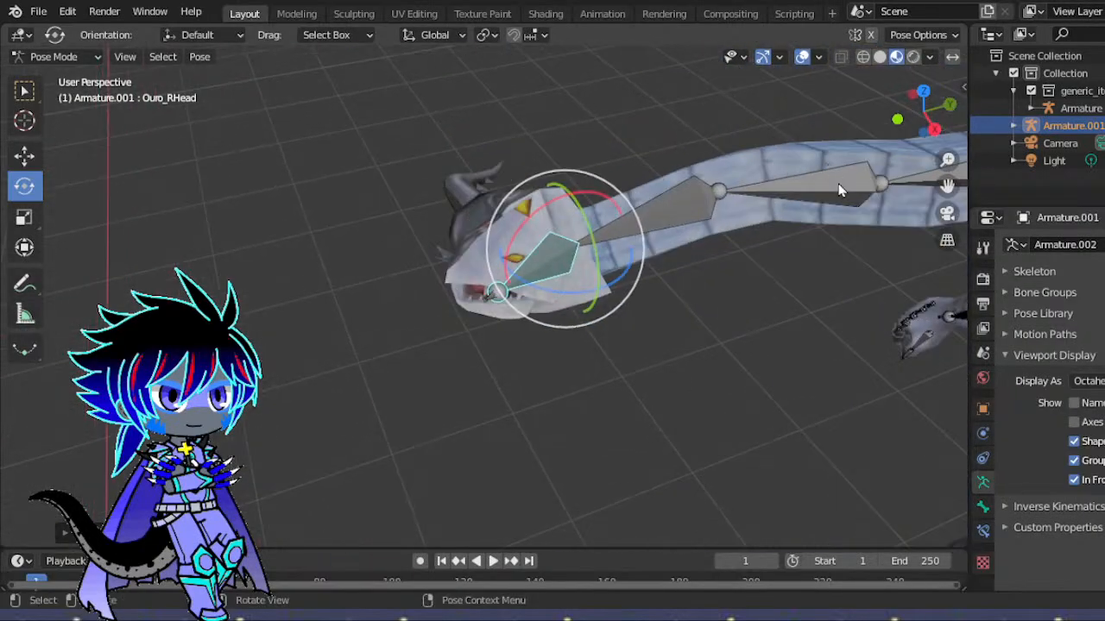
left_click(868, 155)
left_click_drag(853, 178, 946, 184)
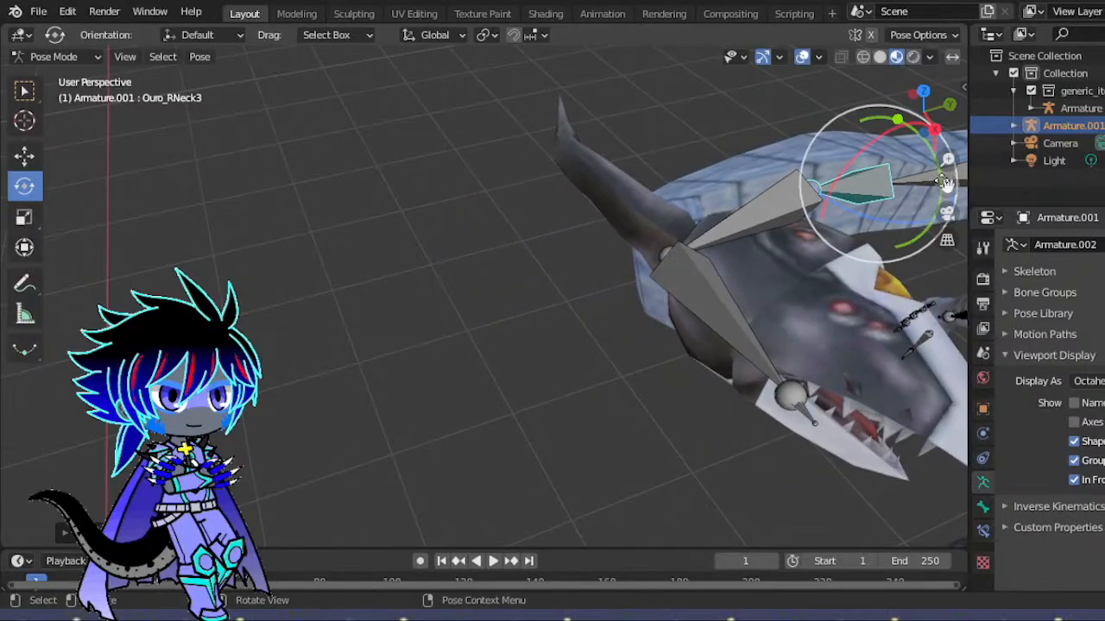
left_click(947, 215)
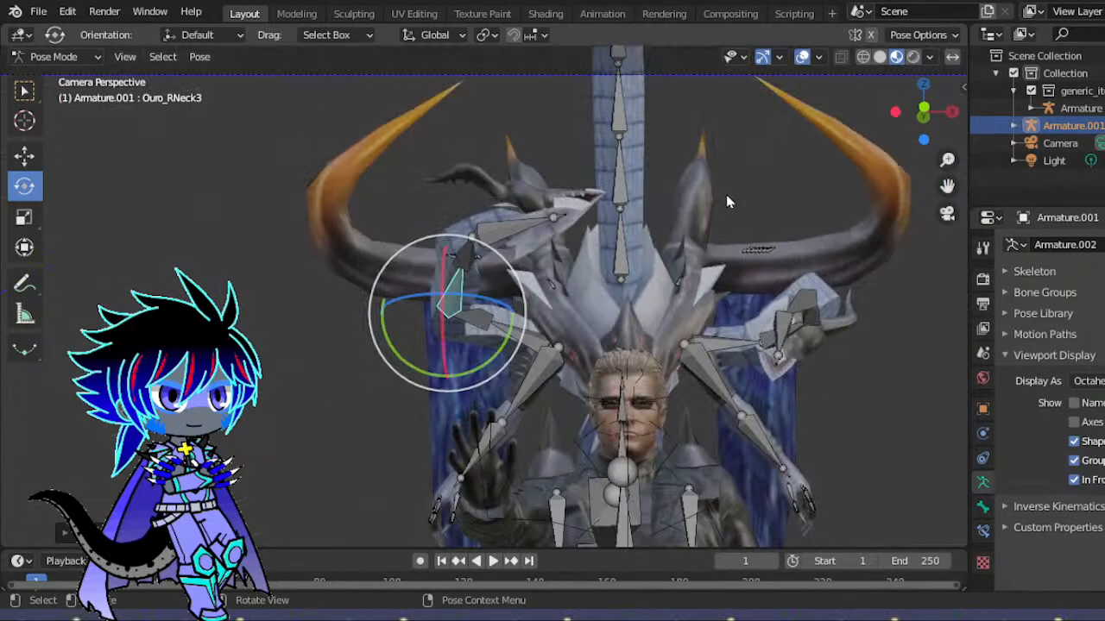
- Rotate the Ouro_RHead bone freely to adjust the direction of the right serpent head in the camera view
left_click(506, 226)
key("r")
key("r")
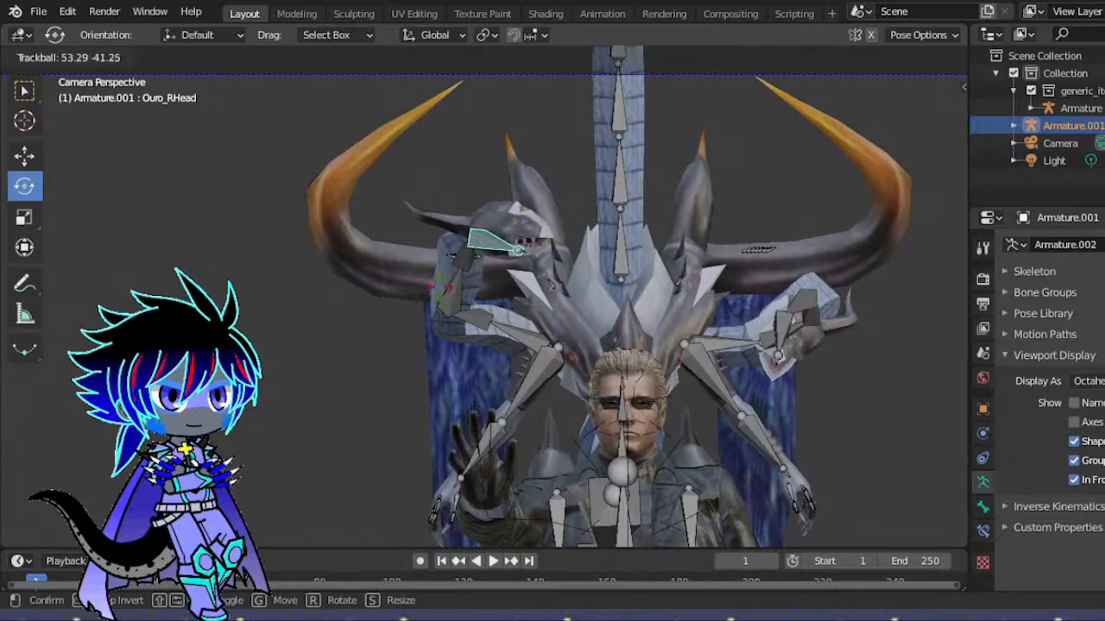
left_click(483, 279)
scroll(483, 279, "up", 3)
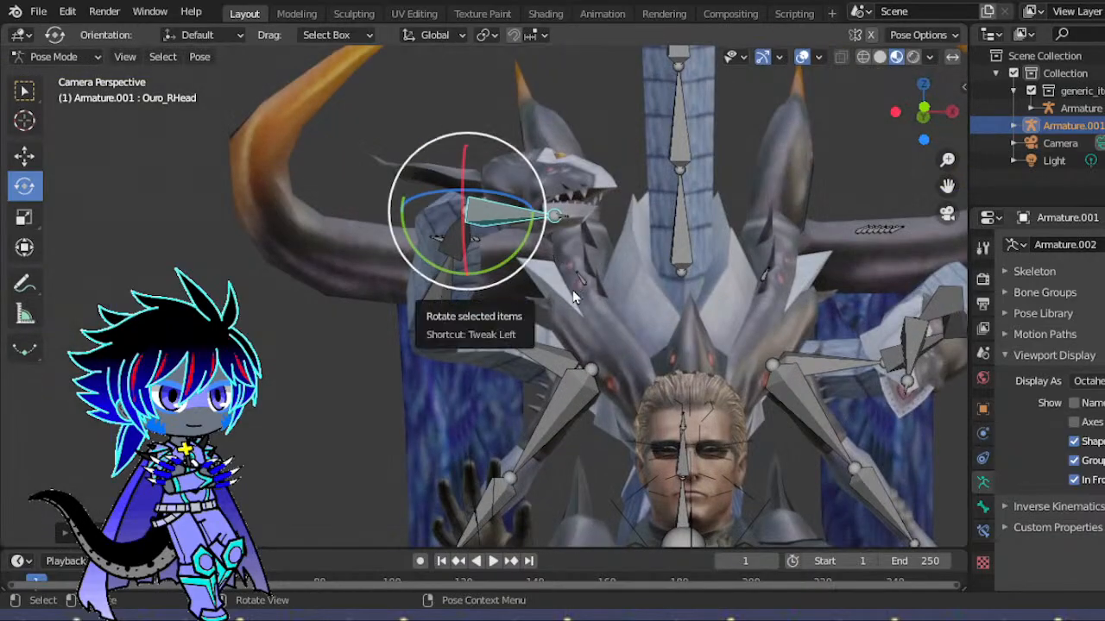
- Rotate the outer bones of the right neck so it rises upright in front of the curved horn
left_click(436, 282)
left_click_drag(468, 317, 436, 232)
left_click(412, 203)
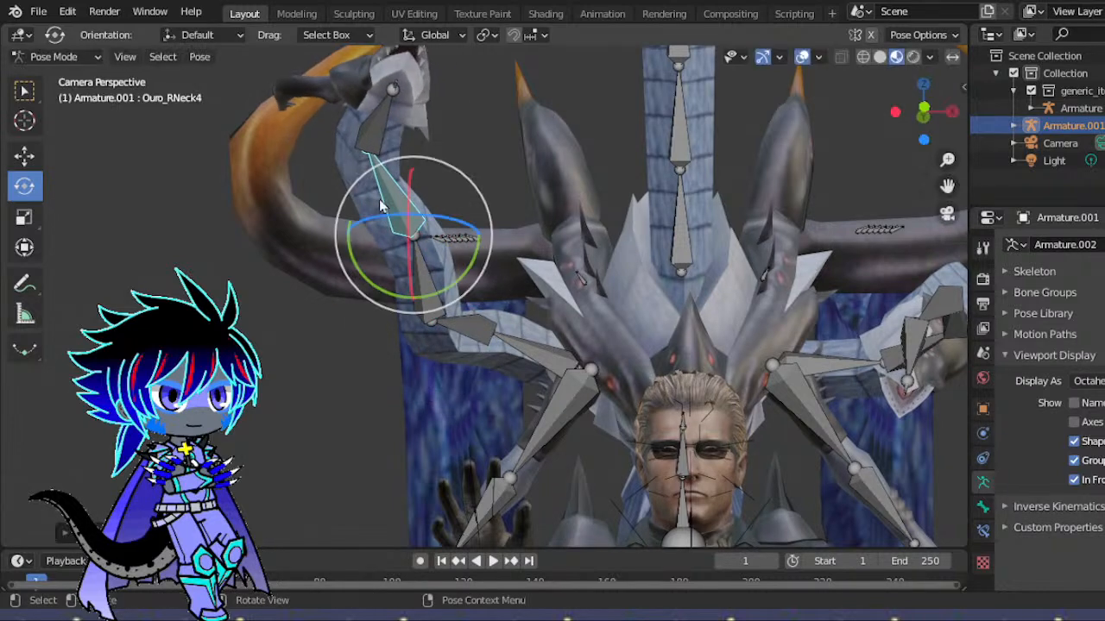
- Clear all pose transforms on the Ouro_RNeck4 bone
left_click(198, 60)
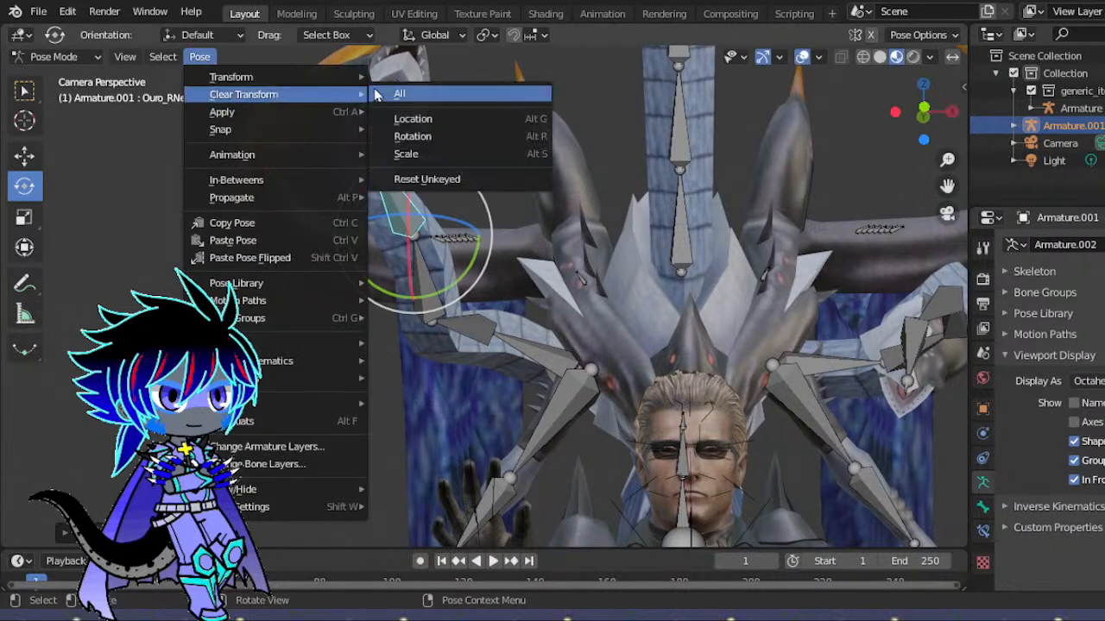
mouse_move(357, 77)
mouse_move(307, 94)
left_click(401, 95)
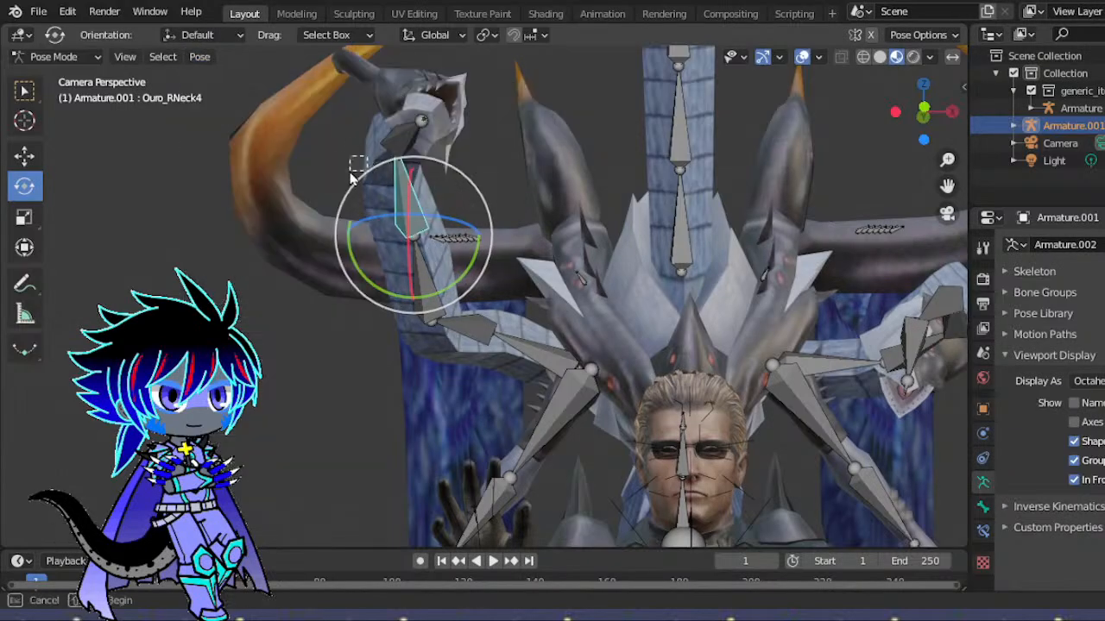
left_click_drag(394, 170, 399, 173)
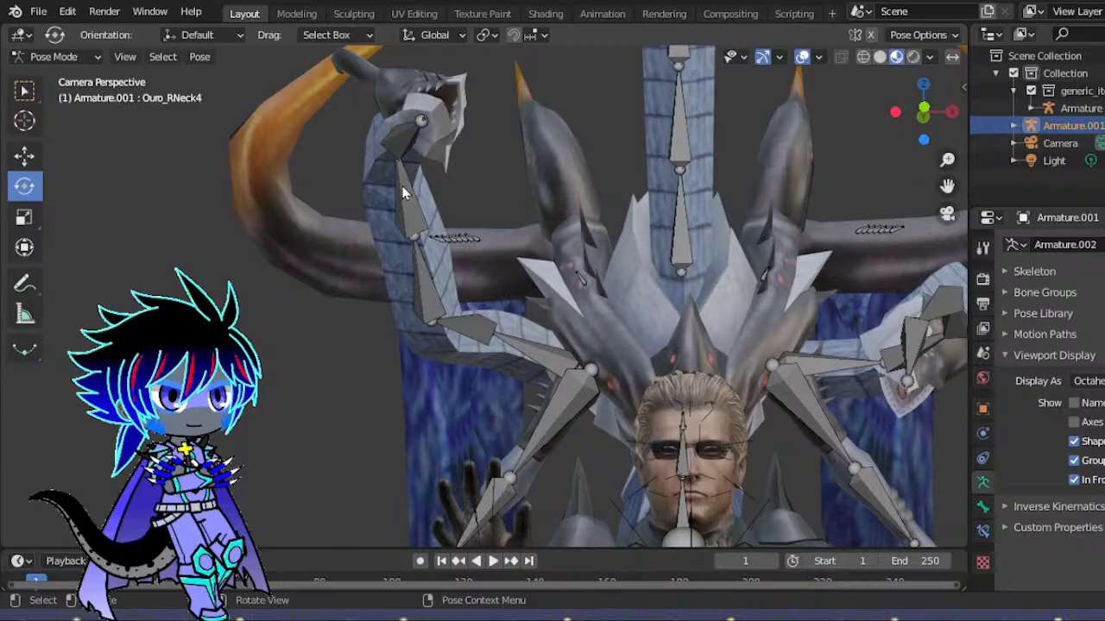
- Rotate the Ouro_RNeck4 bone freely to extend the right neck upward, and check the whole figure in the camera frame
left_click(442, 269)
key("r")
key("r")
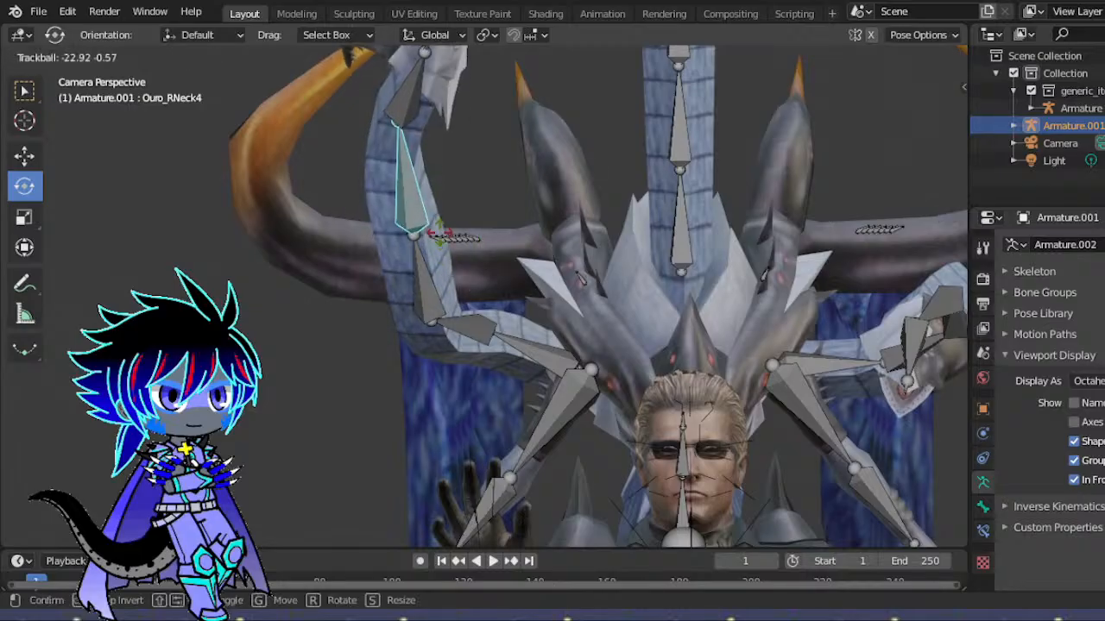
left_click(440, 235)
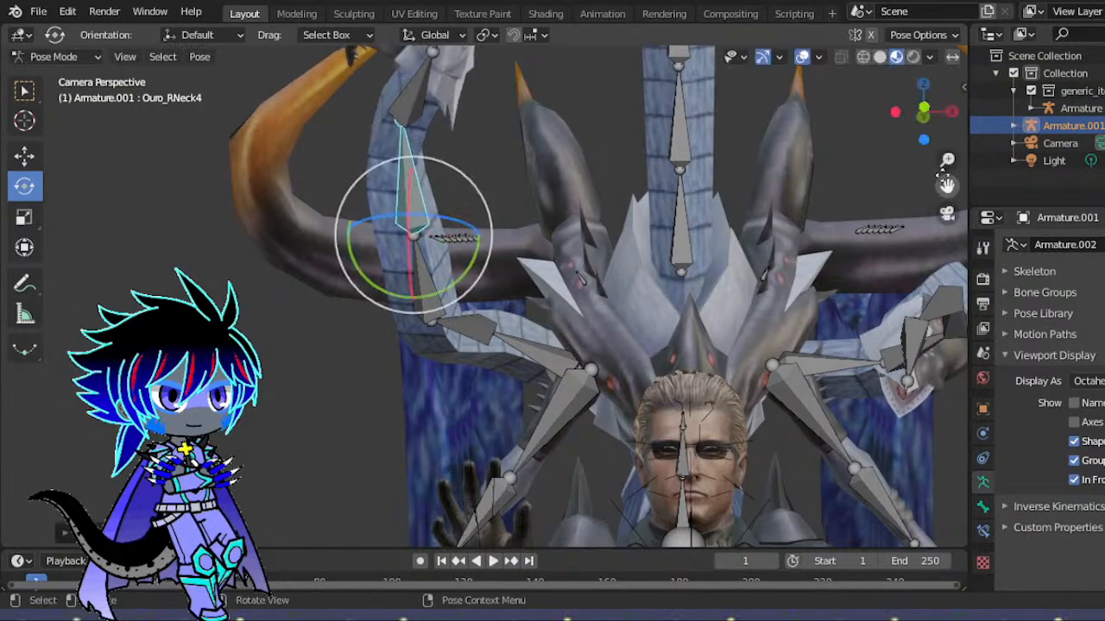
left_click_drag(946, 185, 880, 261)
scroll(434, 276, "down", 9)
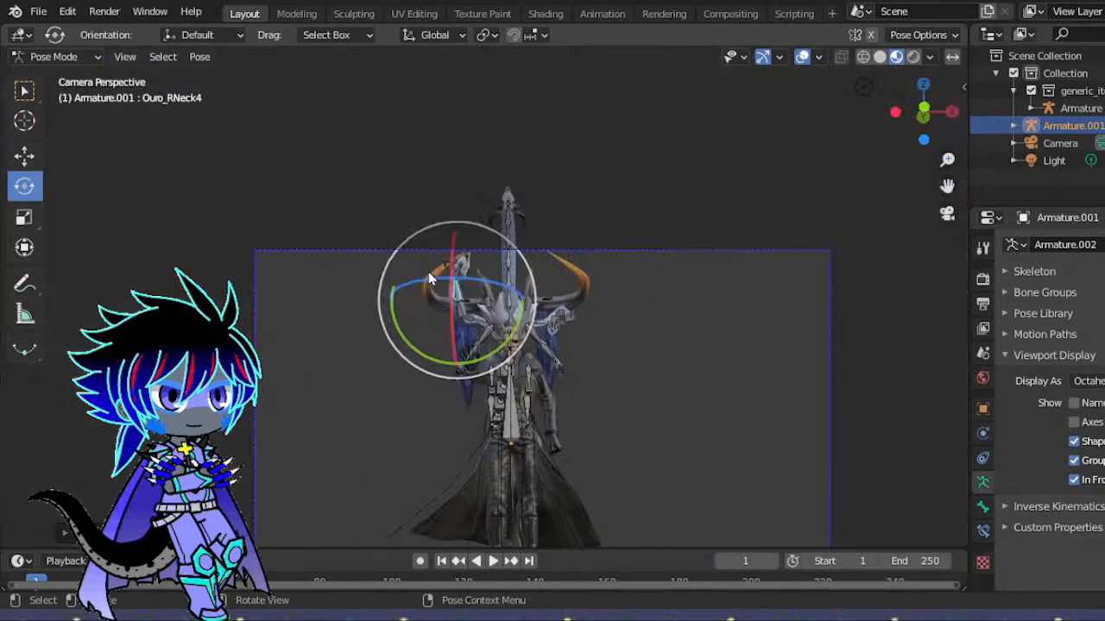
- Rotate the Ouro_RNeck4 bone freely to straighten the raised right neck, and turn the Ouro_RHead bone outward
scroll(433, 276, "up", 5)
key("r")
key("r")
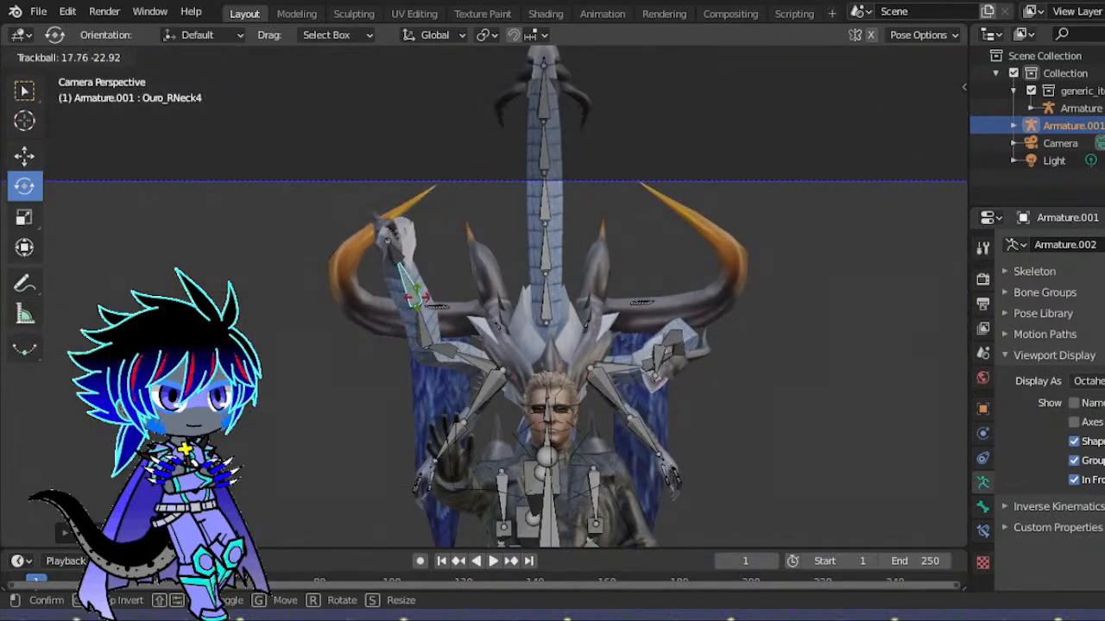
left_click(402, 251)
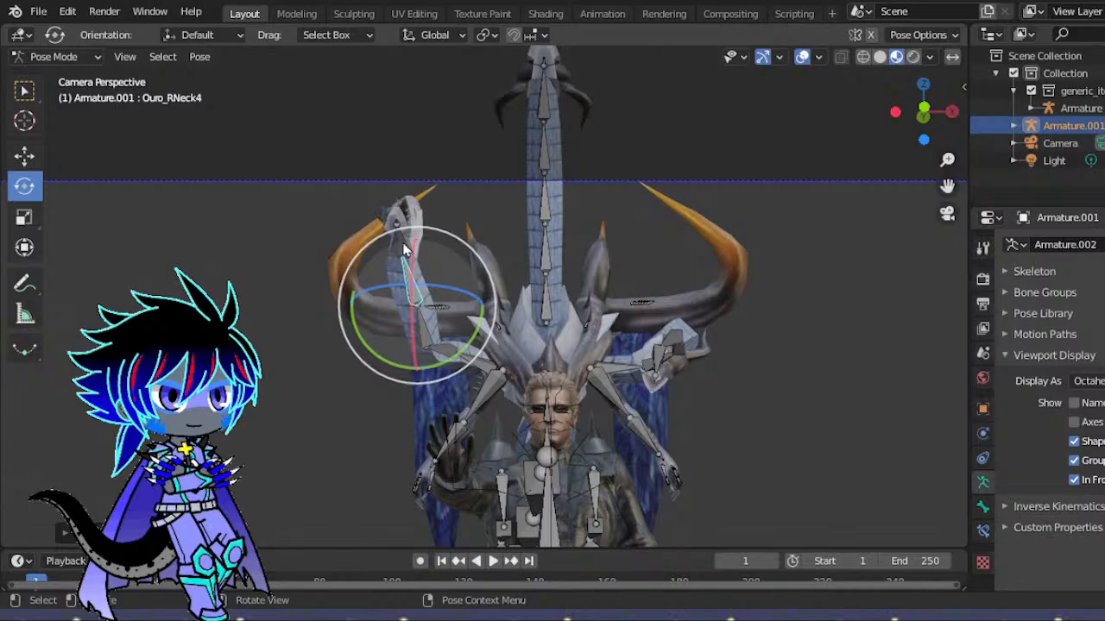
left_click(453, 263)
left_click_drag(385, 202, 437, 270)
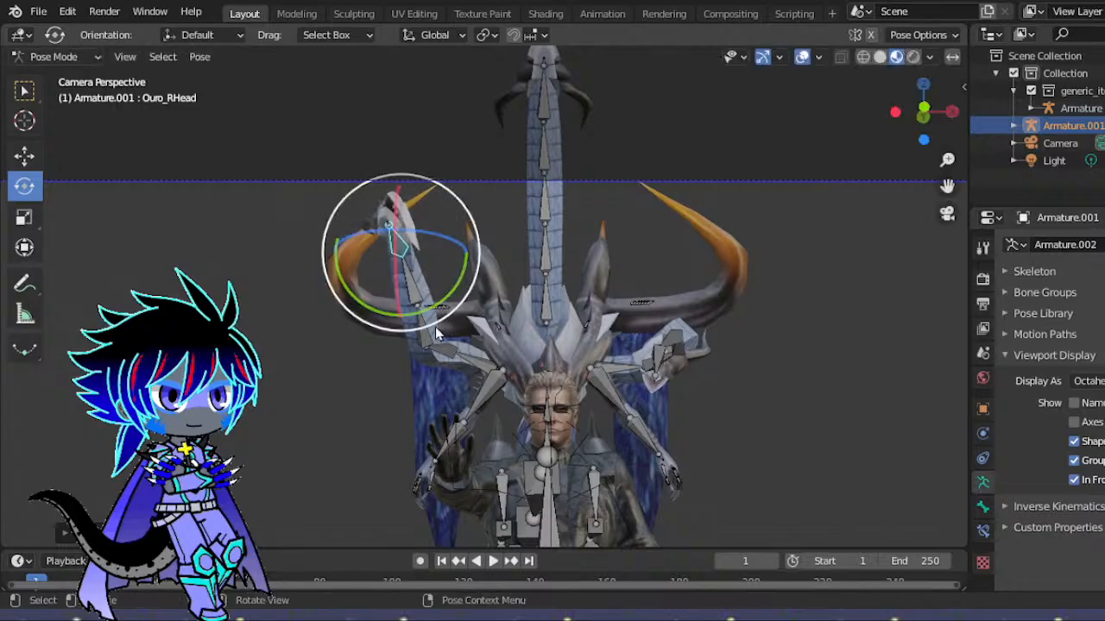
- Bend the right neck down beneath the curved horn and rotate the Ouro_RHead bone so the head faces outward
left_click_drag(414, 328, 408, 316)
mouse_move(429, 352)
left_mouse_down()
mouse_move(449, 366)
mouse_move(431, 323)
mouse_move(421, 388)
mouse_move(425, 367)
left_mouse_up()
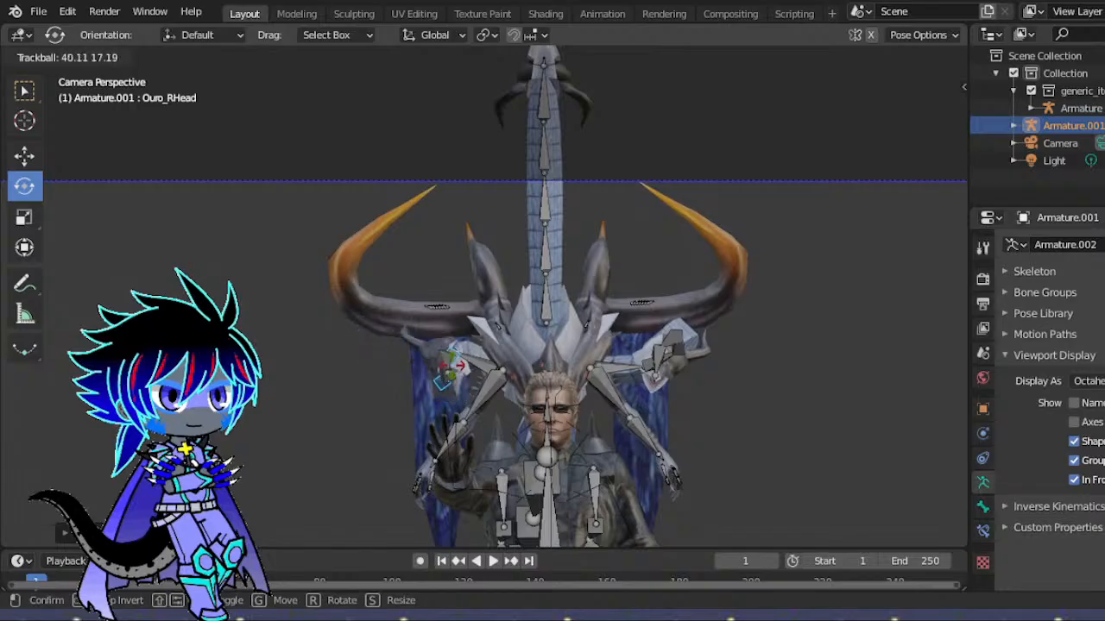
left_click_drag(458, 349, 450, 355)
scroll(451, 356, "up", 3)
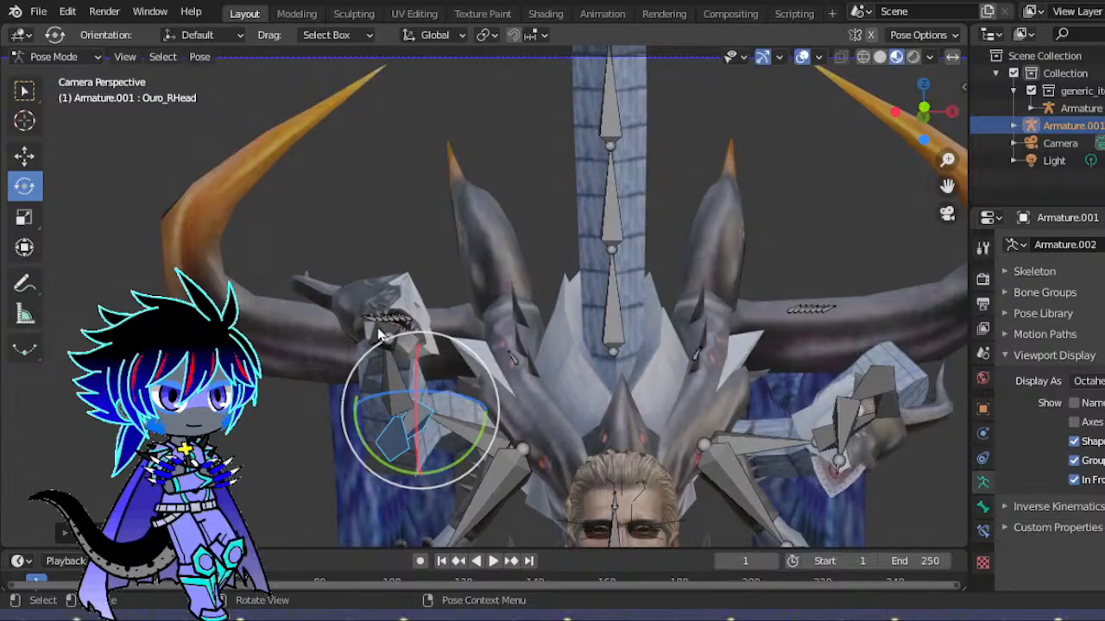
mouse_move(421, 389)
left_mouse_down()
mouse_move(385, 386)
mouse_move(408, 404)
left_mouse_up()
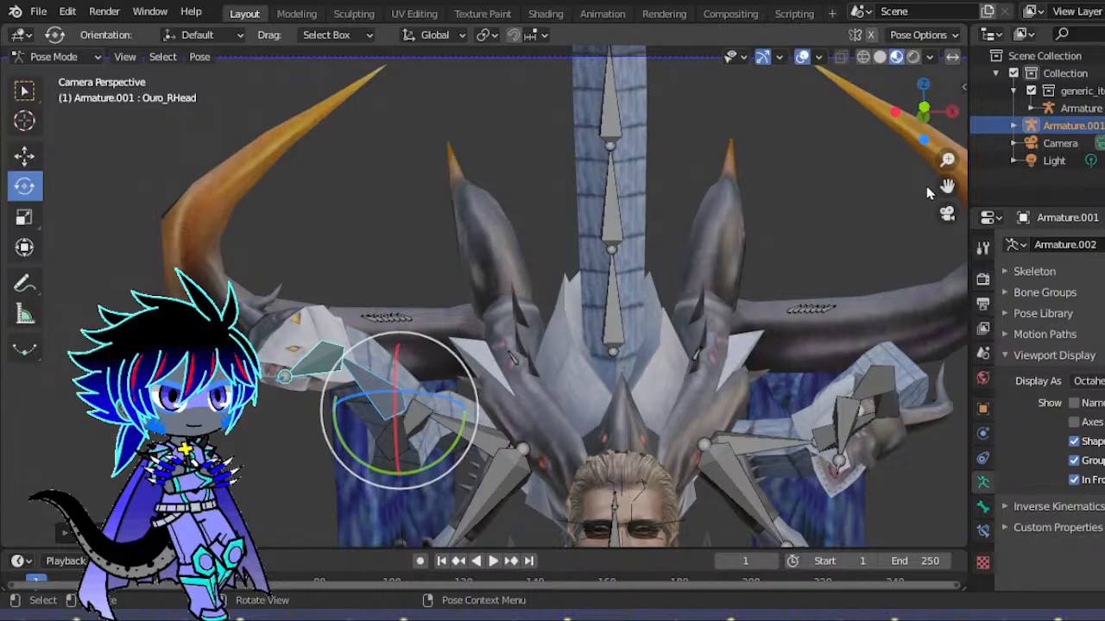
- Turn off In Front display for the monster's armature and check the right serpent head up close and in the full shot
left_click_drag(947, 186, 1104, 110)
scroll(649, 464, "up", 3)
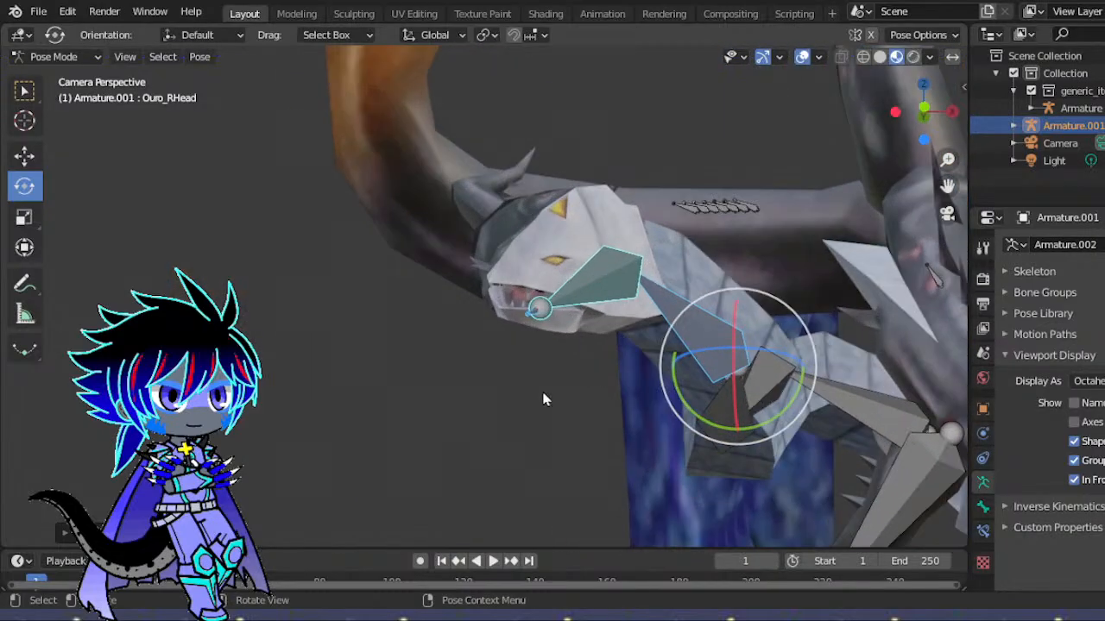
left_click(895, 360)
left_click(1075, 480)
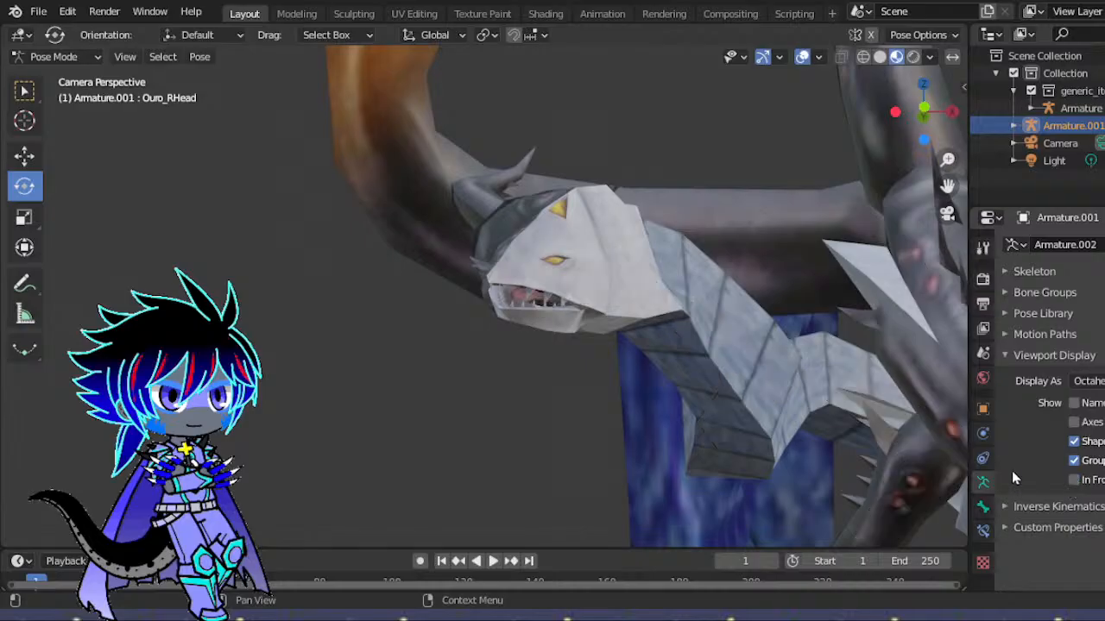
scroll(868, 443, "down", 2)
scroll(867, 443, "down", 3)
scroll(625, 394, "up", 5)
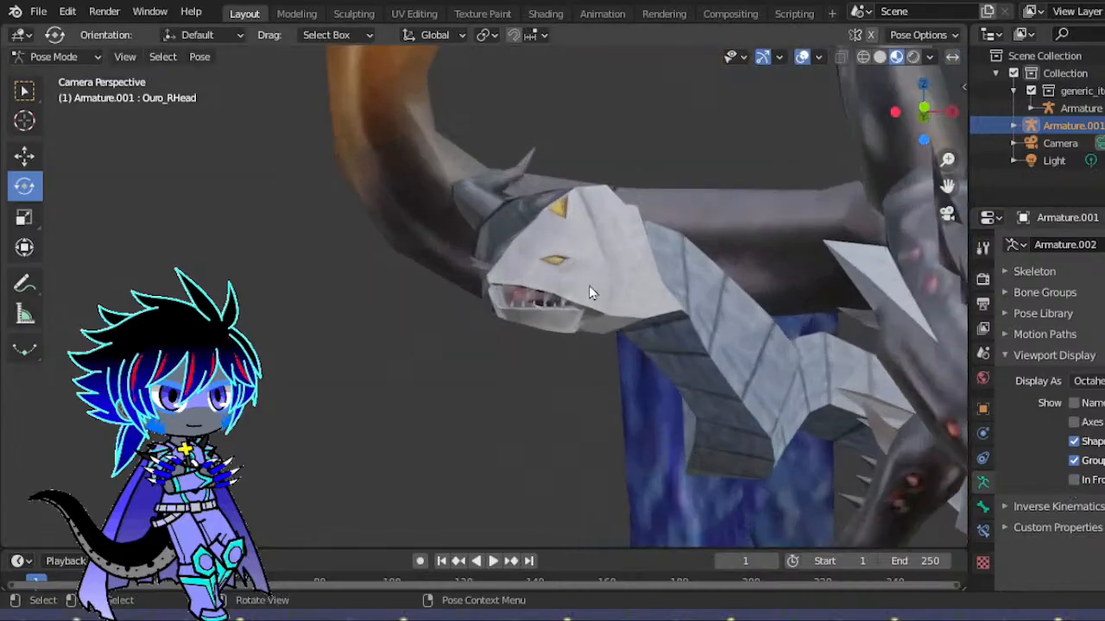
- Rotate the Ouro_RHead bone freely so the right serpent head angles downward below the horn in the camera view
left_click(628, 313)
left_click_drag(634, 291, 604, 285)
scroll(845, 348, "down", 5)
scroll(844, 349, "up", 1)
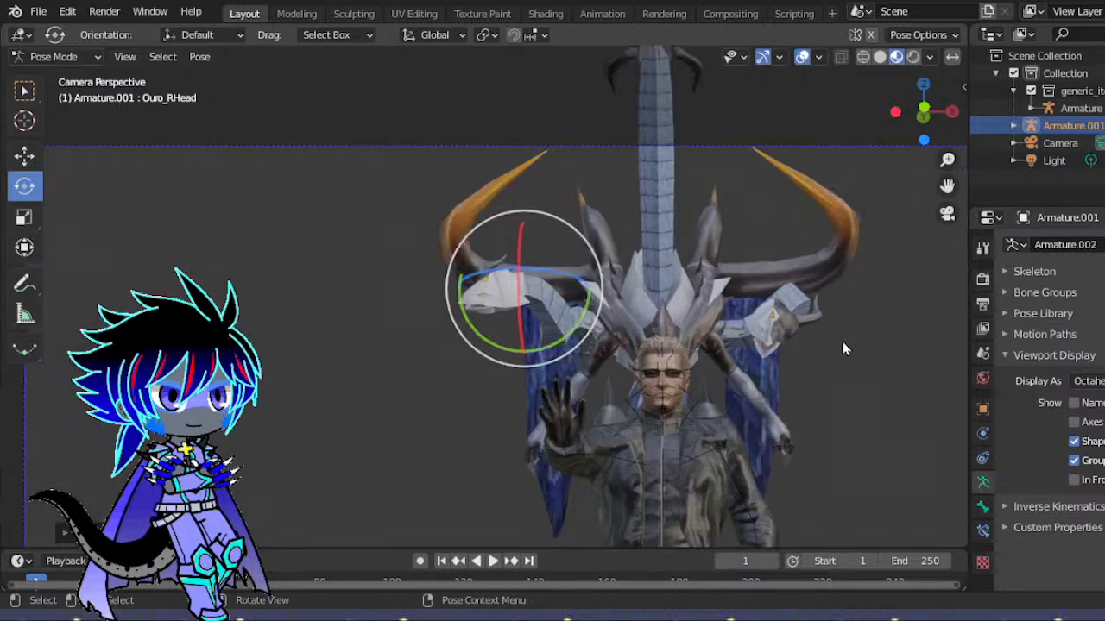
left_click_drag(943, 184, 889, 180)
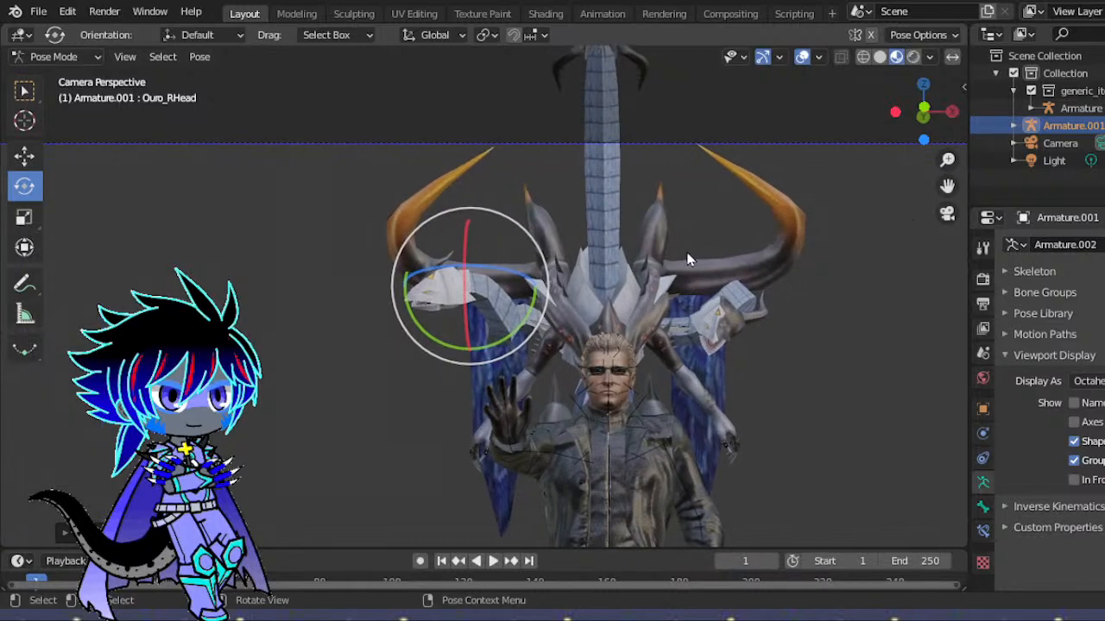
scroll(689, 257, "up", 2)
left_click_drag(483, 300, 518, 212)
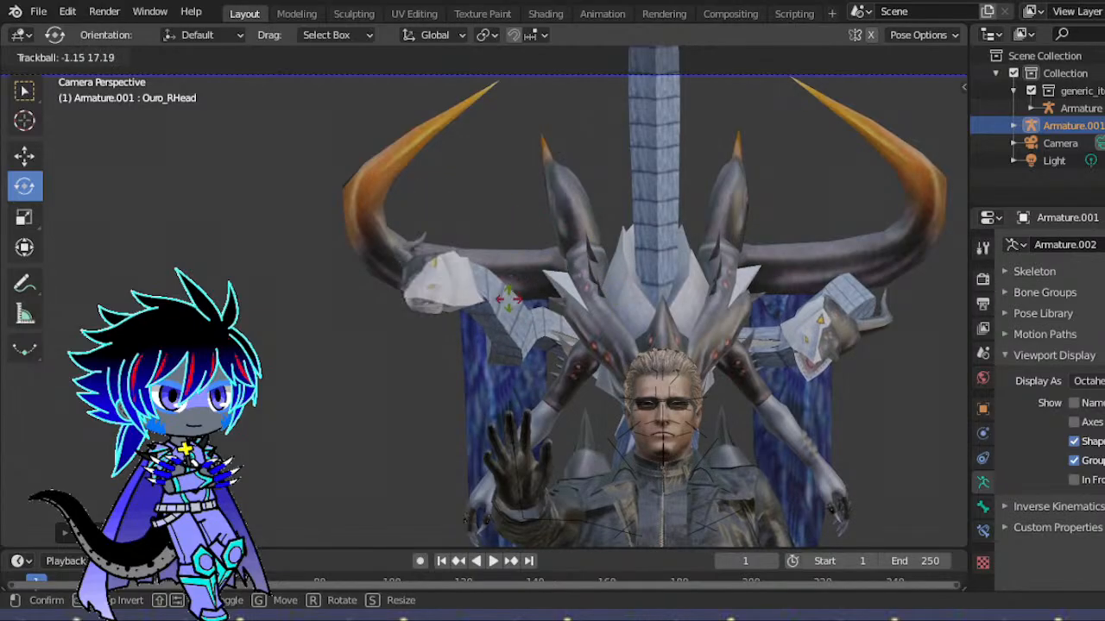
left_click_drag(509, 298, 544, 345)
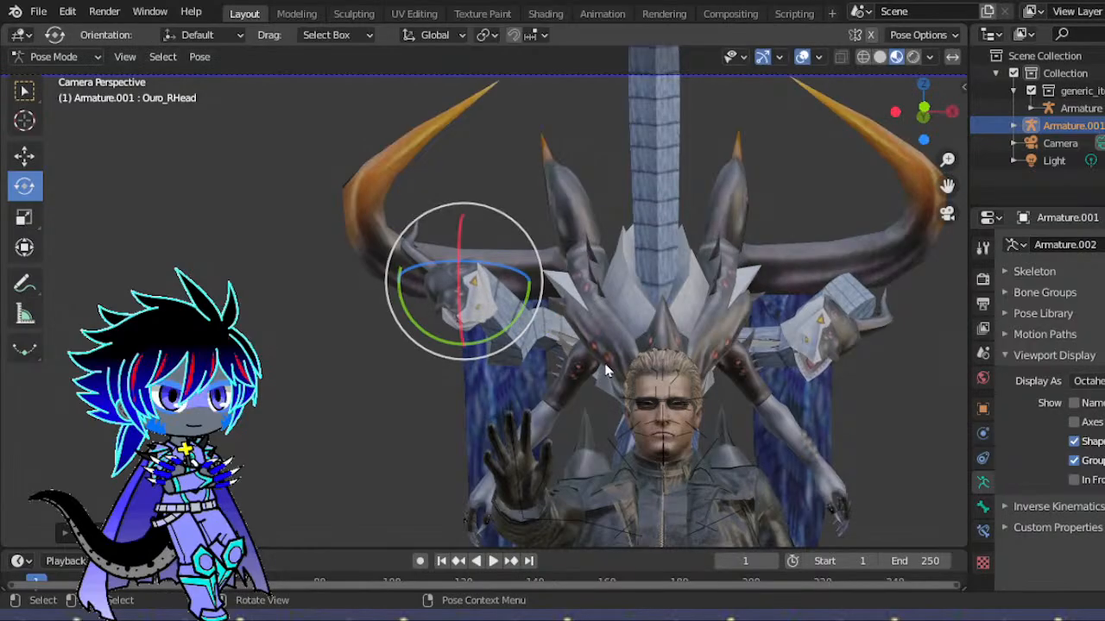
- Turn on In Front display for the armature and rotate the Ouro_RNeck2 bone freely to pull the right neck inward
left_click(568, 345)
left_click_drag(575, 354, 550, 326)
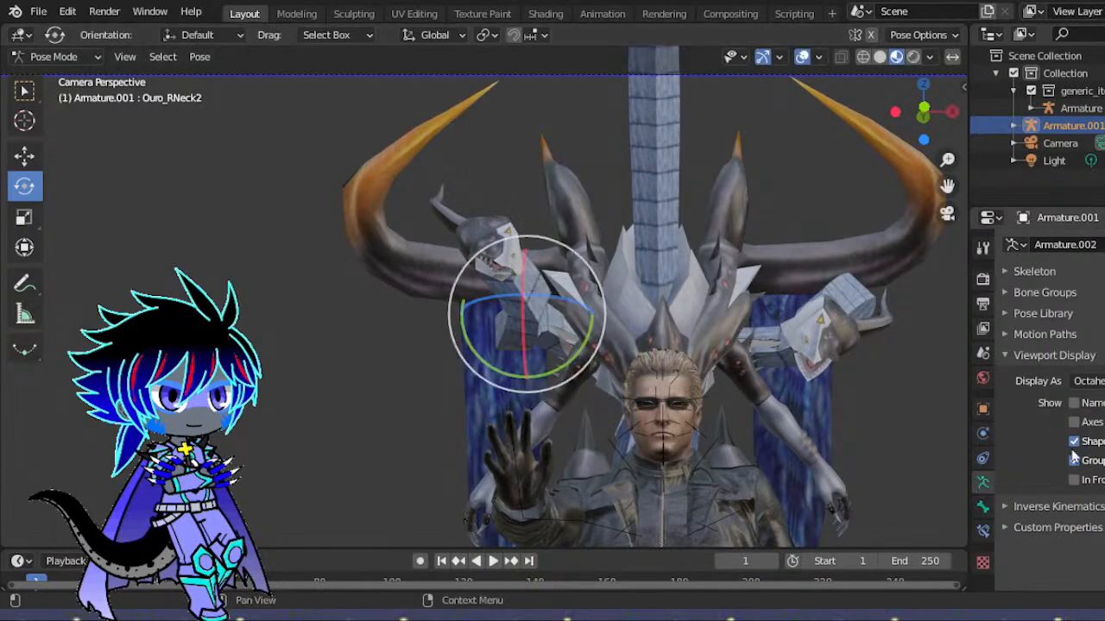
left_click(1074, 481)
scroll(518, 320, "up", 3)
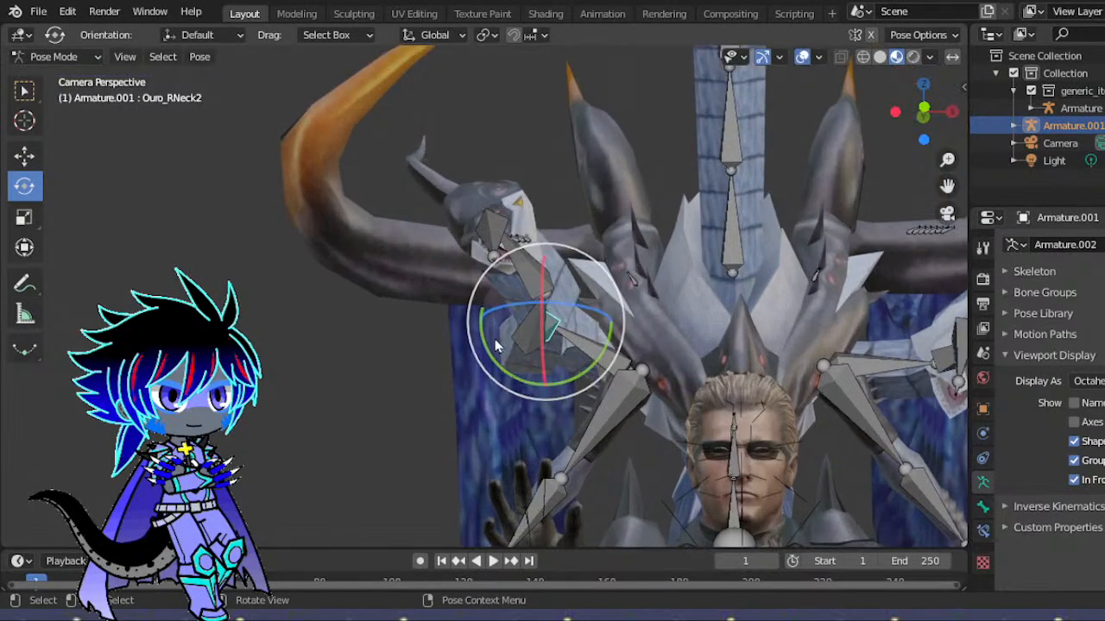
key("r")
key("r")
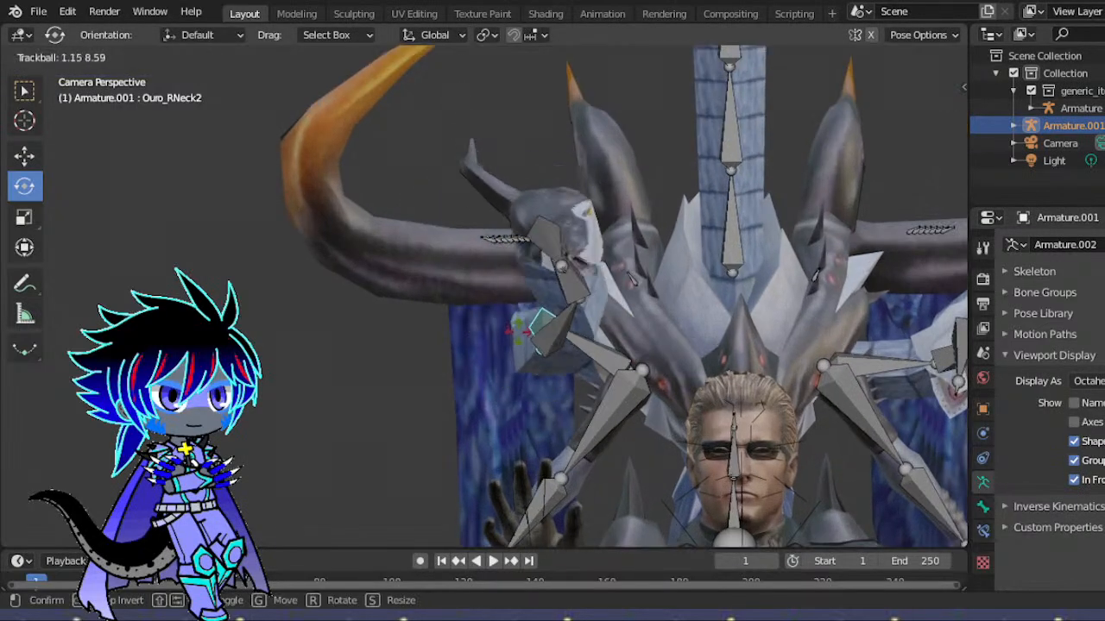
left_click_drag(521, 342, 520, 335)
- Rotate the Ouro_RHead bone freely so the right serpent head points down and outward with its face toward the camera
scroll(520, 335, "up", 5)
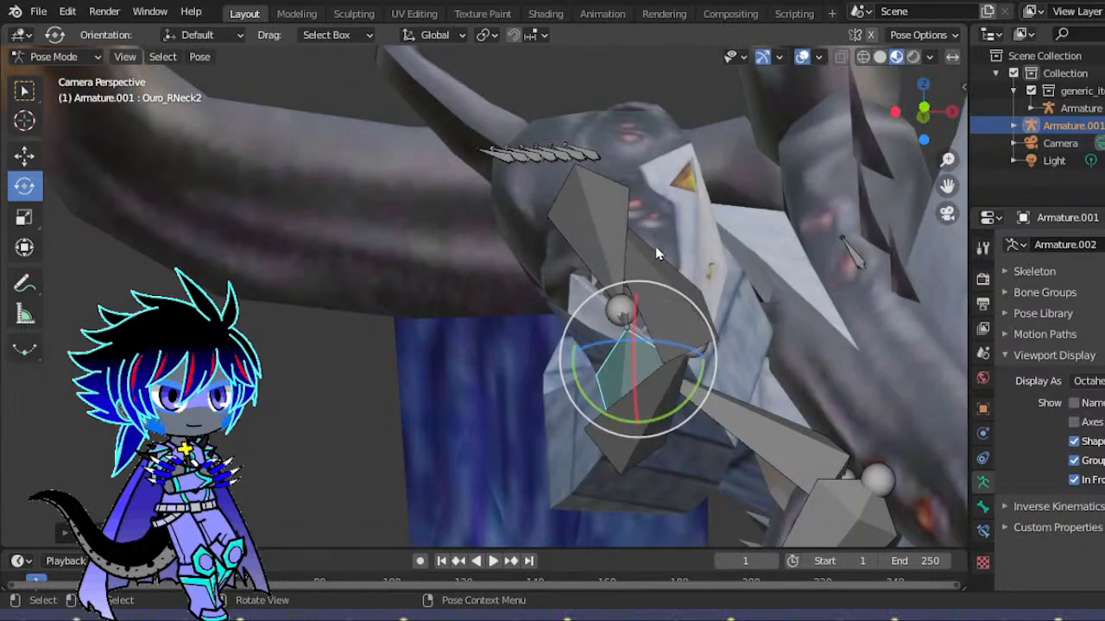
left_click(659, 257)
key("r")
key("r")
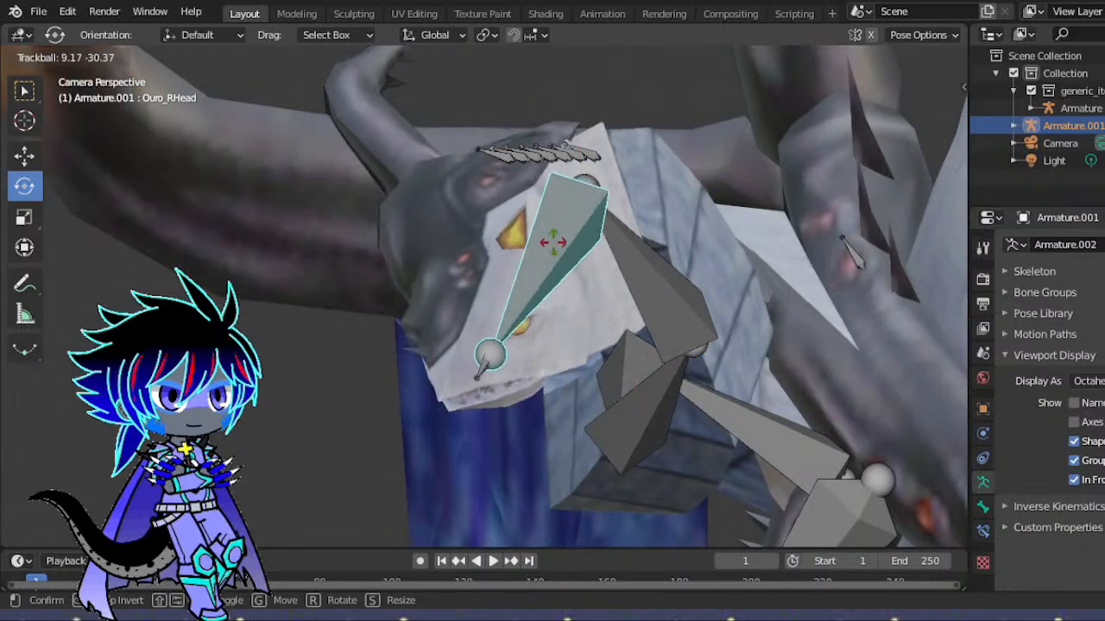
left_click(507, 332)
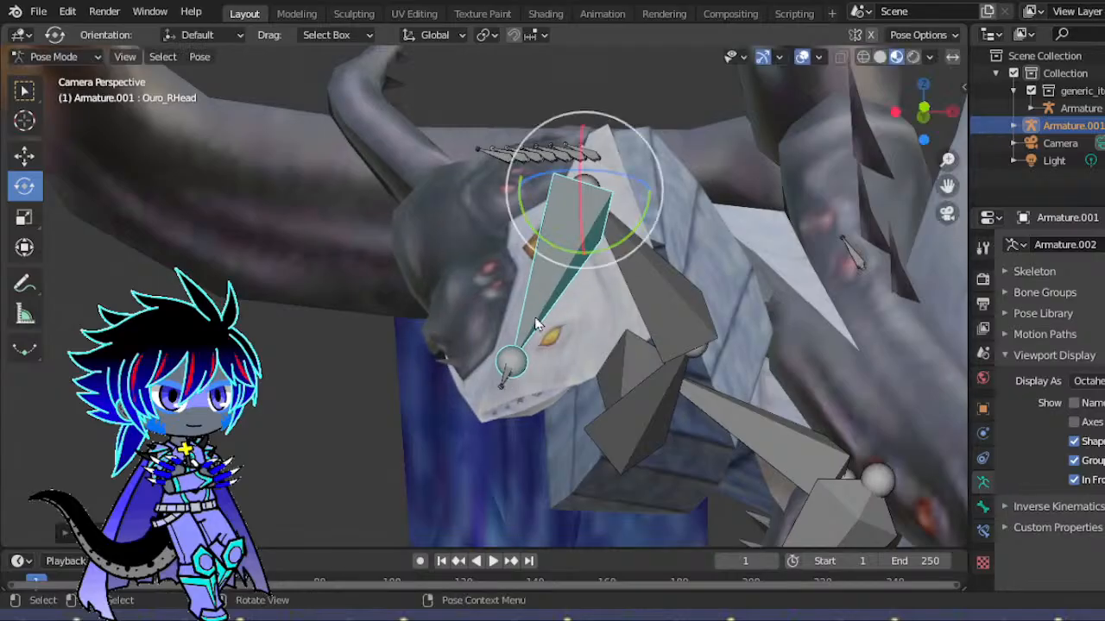
- Rotate the Ouro_RJaw bone freely to open the right serpent head's mouth
left_click(509, 363)
key("r")
key("r")
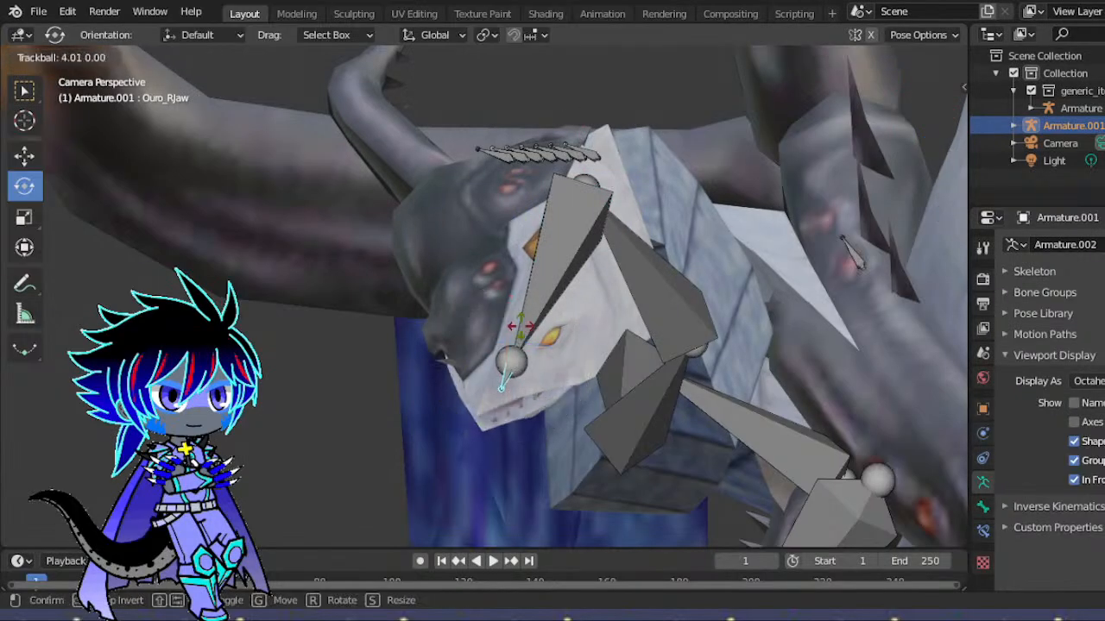
left_click(520, 342)
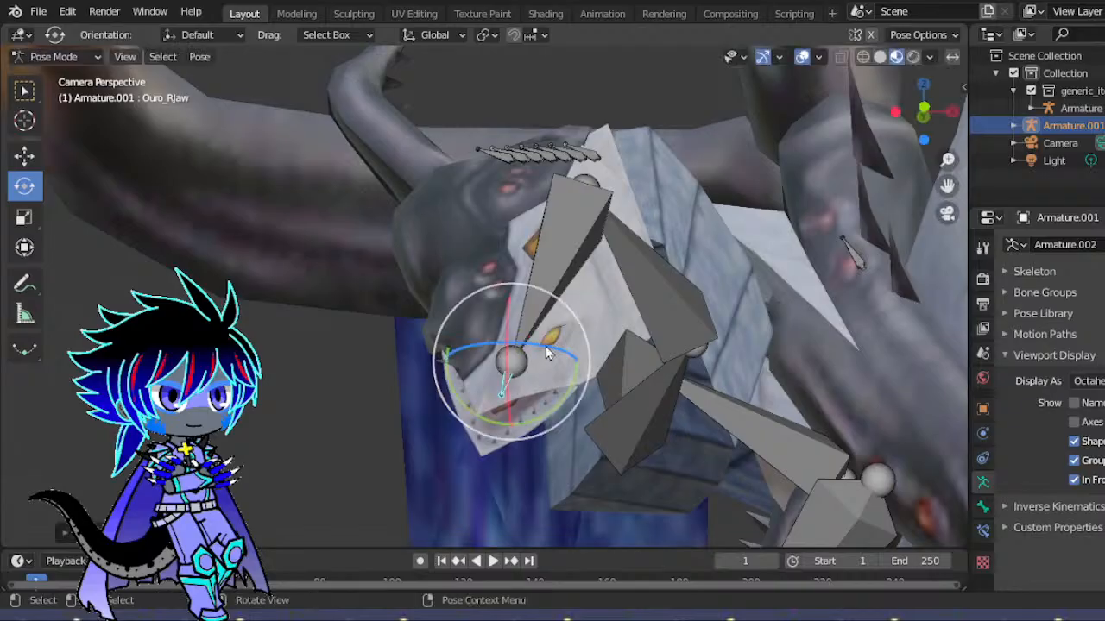
- Turn off In Front display for the armature and compare both serpent heads in the camera view
left_click(1074, 480)
scroll(815, 380, "down", 3)
scroll(815, 381, "down", 4)
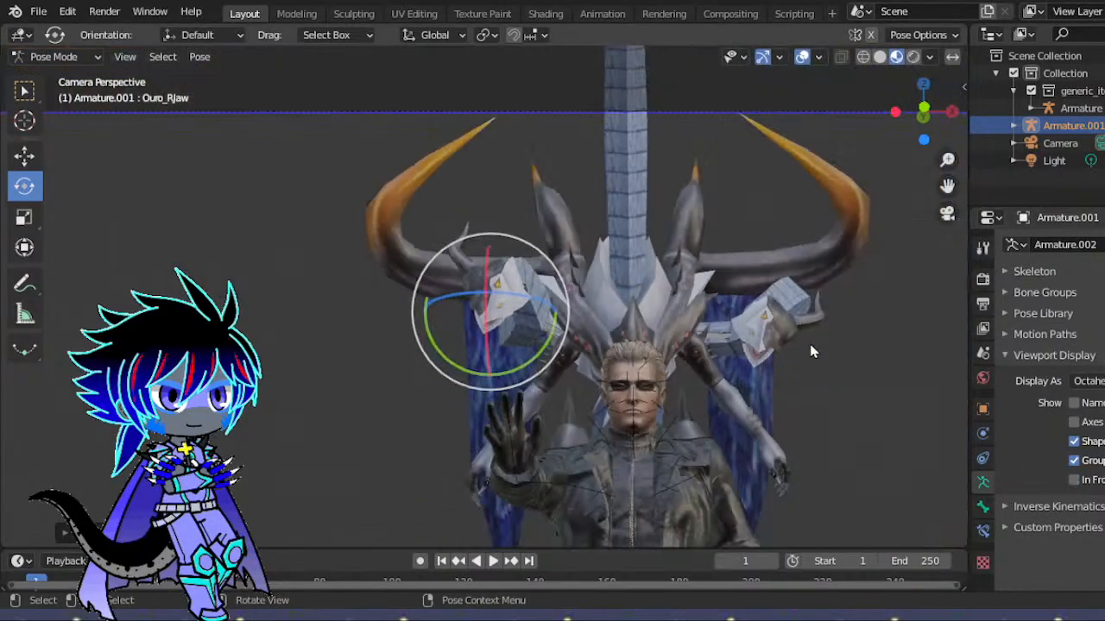
left_click_drag(897, 147, 915, 119)
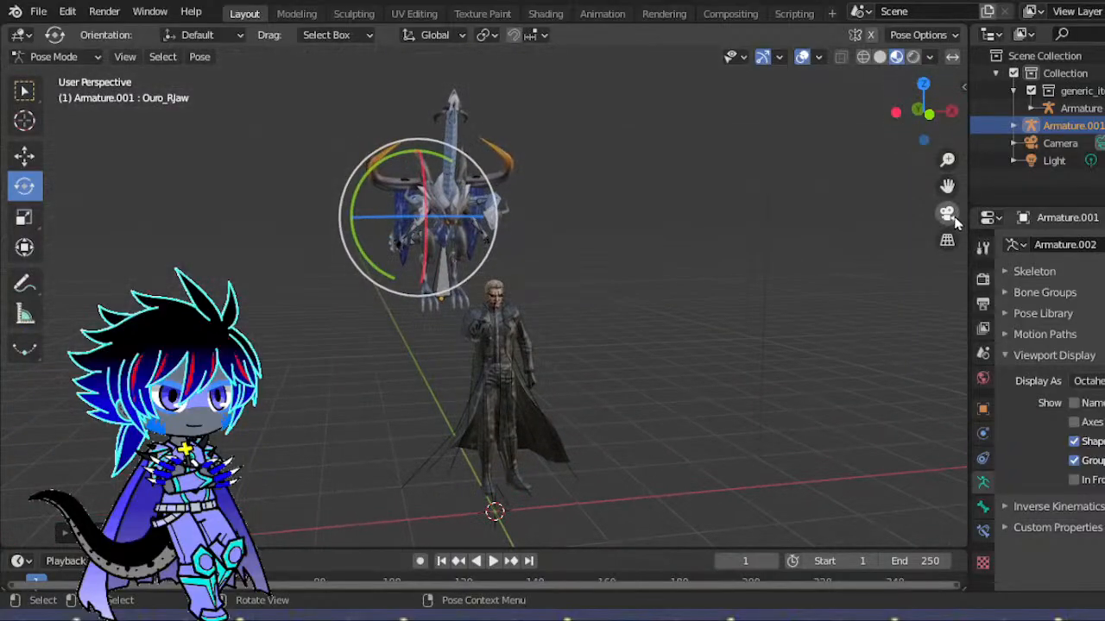
left_click(946, 213)
scroll(714, 246, "up", 4)
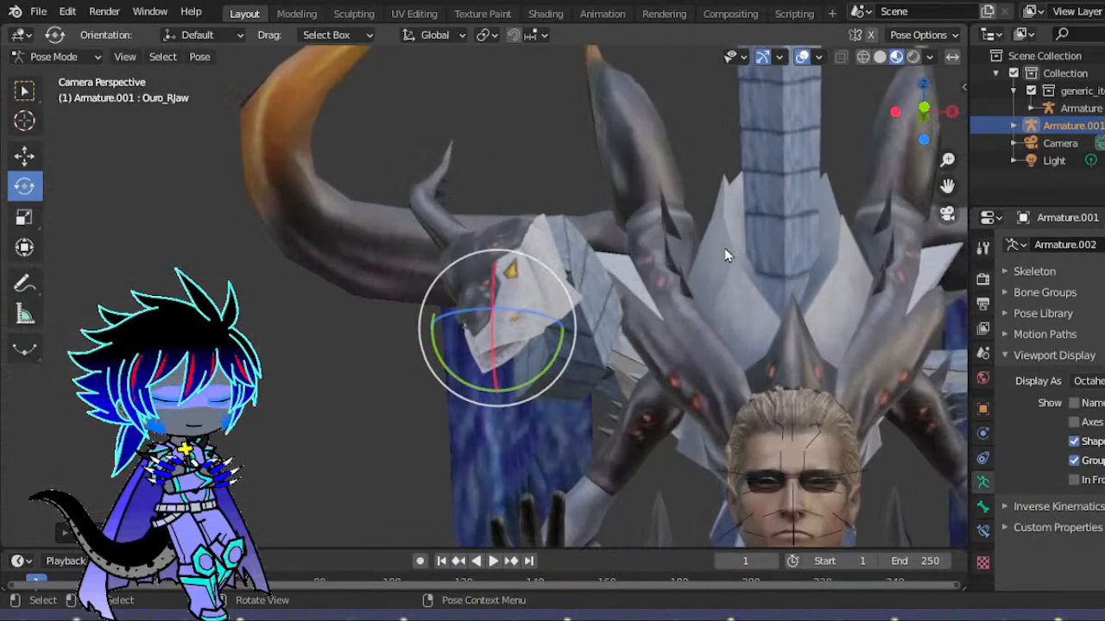
left_click_drag(945, 184, 789, 160)
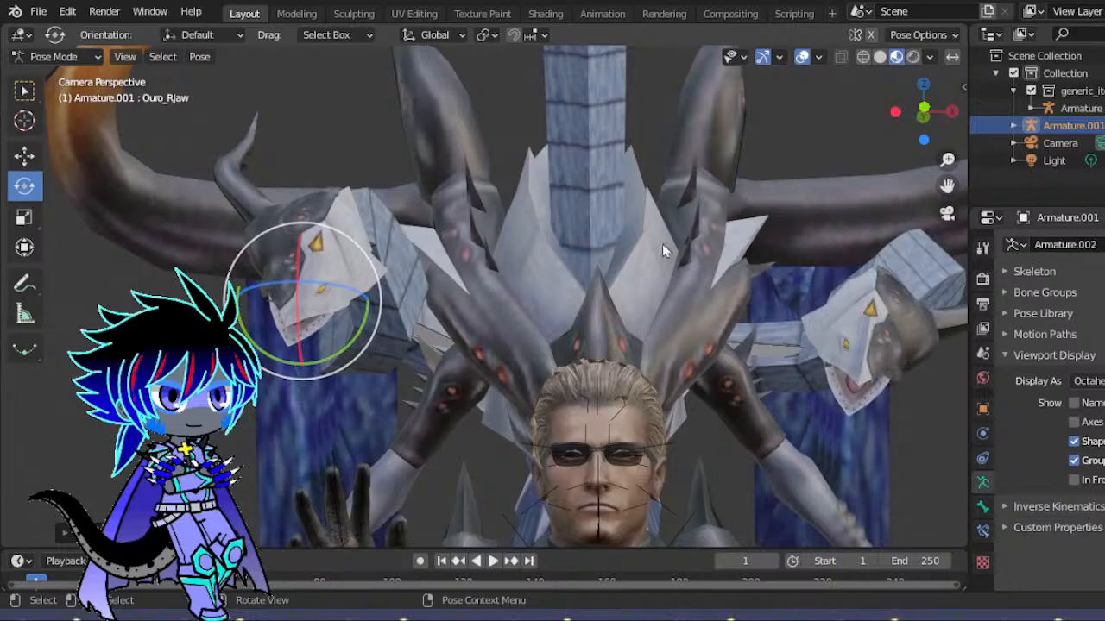
scroll(568, 274, "down", 3)
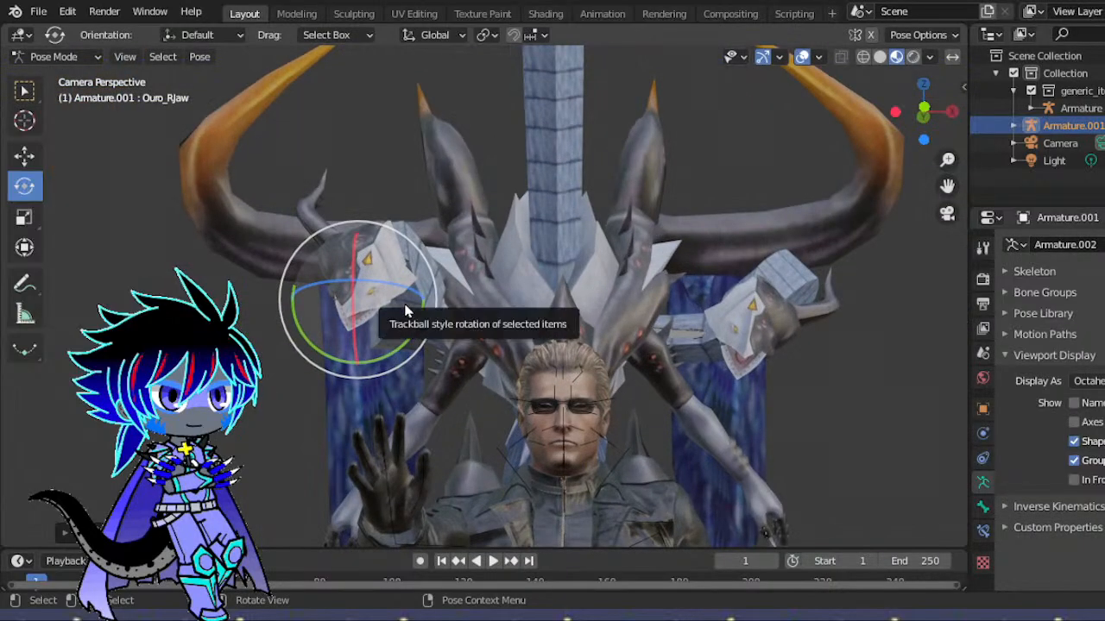
- Raise the end of the right neck and rotate the Ouro_RHead bone so the head lifts in front of the horn
left_click(410, 310)
mouse_move(410, 309)
left_mouse_down()
mouse_move(439, 309)
mouse_move(403, 293)
mouse_move(428, 302)
left_mouse_up()
left_click_drag(434, 259, 384, 238)
left_click(407, 266)
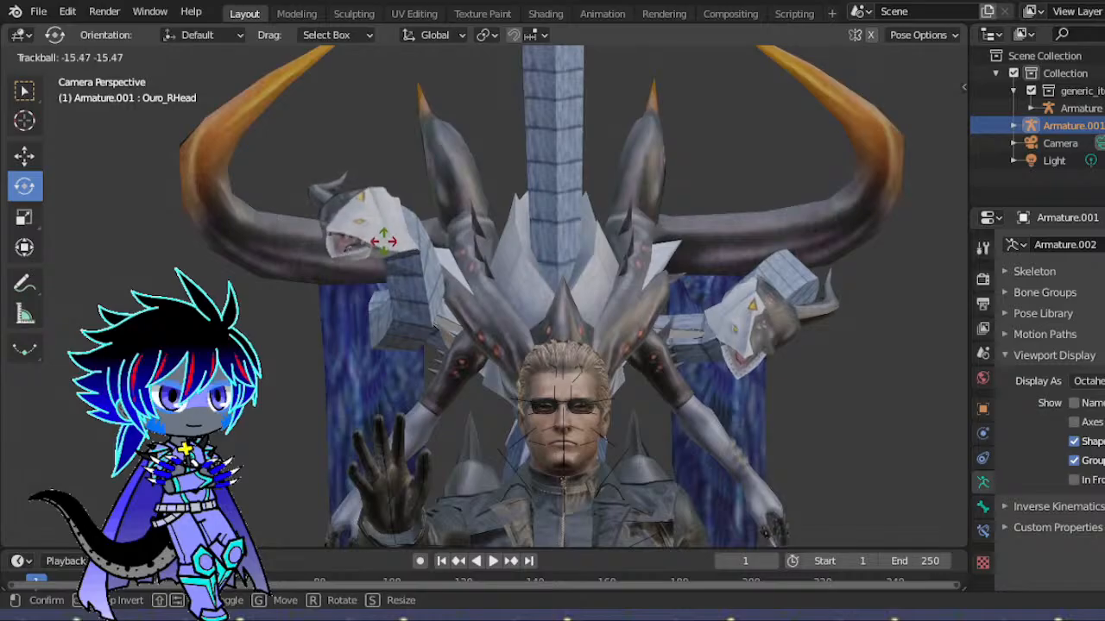
left_click_drag(384, 238, 343, 251)
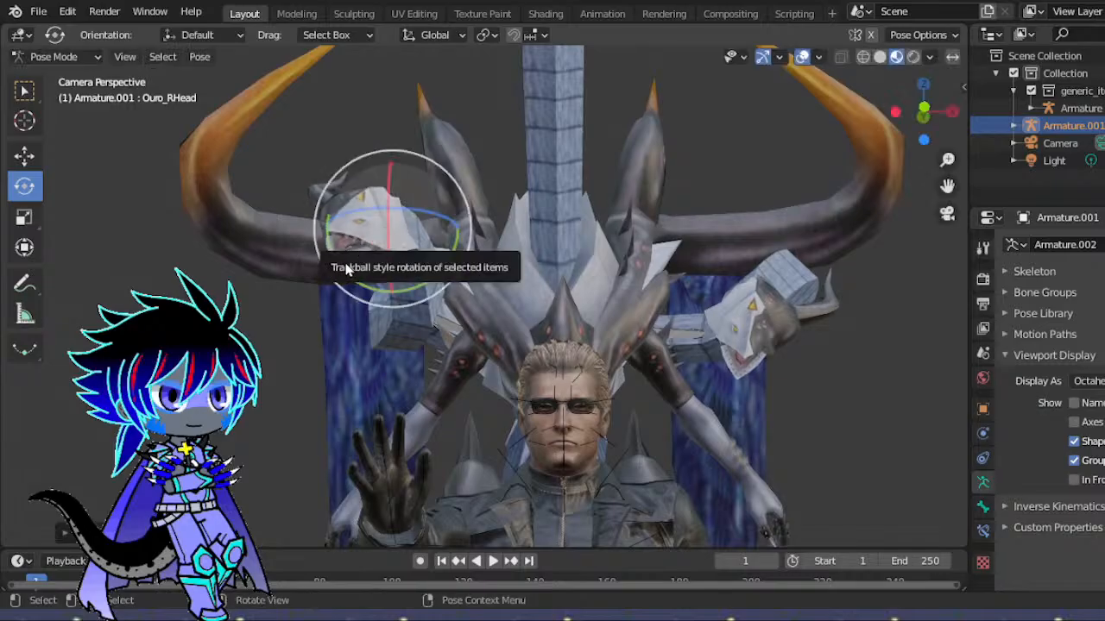
- Rotate the Ouro_RJaw bone freely to adjust the right serpent head's mouth opening
left_click(347, 268)
left_click_drag(411, 200, 416, 212)
left_click_drag(377, 251, 380, 226)
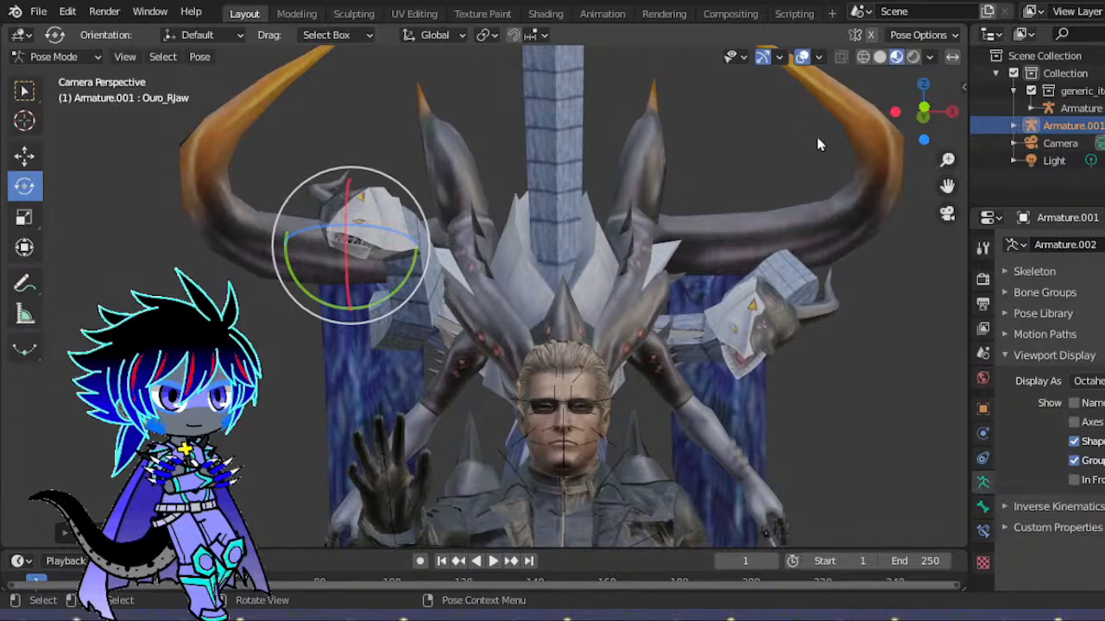
- View the monster's necks from the side and turn on In Front display for its armature
left_click_drag(925, 109, 744, 126)
left_click_drag(947, 186, 949, 305)
scroll(730, 316, "up", 6)
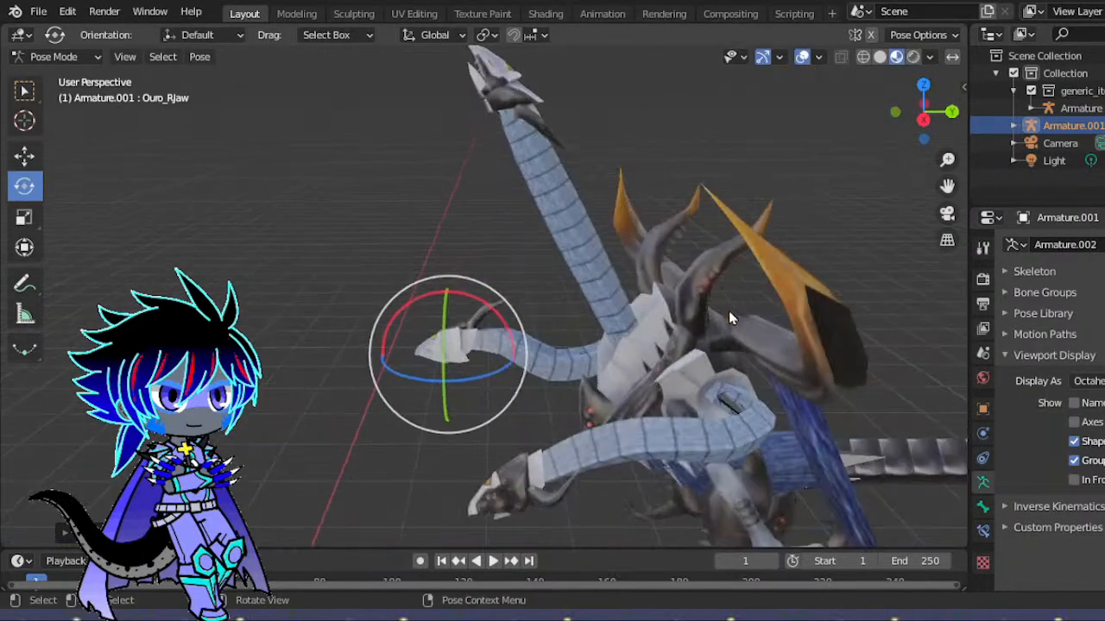
left_click(1074, 479)
scroll(918, 462, "up", 3)
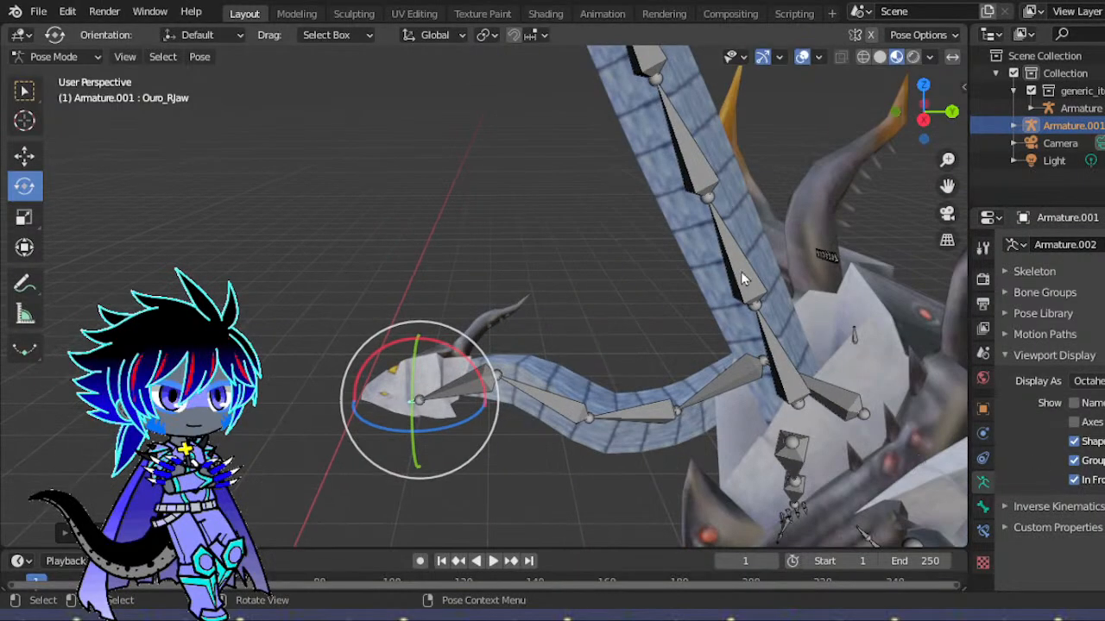
- Select the two lowest bones of the middle neck and move them slightly down toward the body
left_click_drag(774, 343, 774, 345)
key("r")
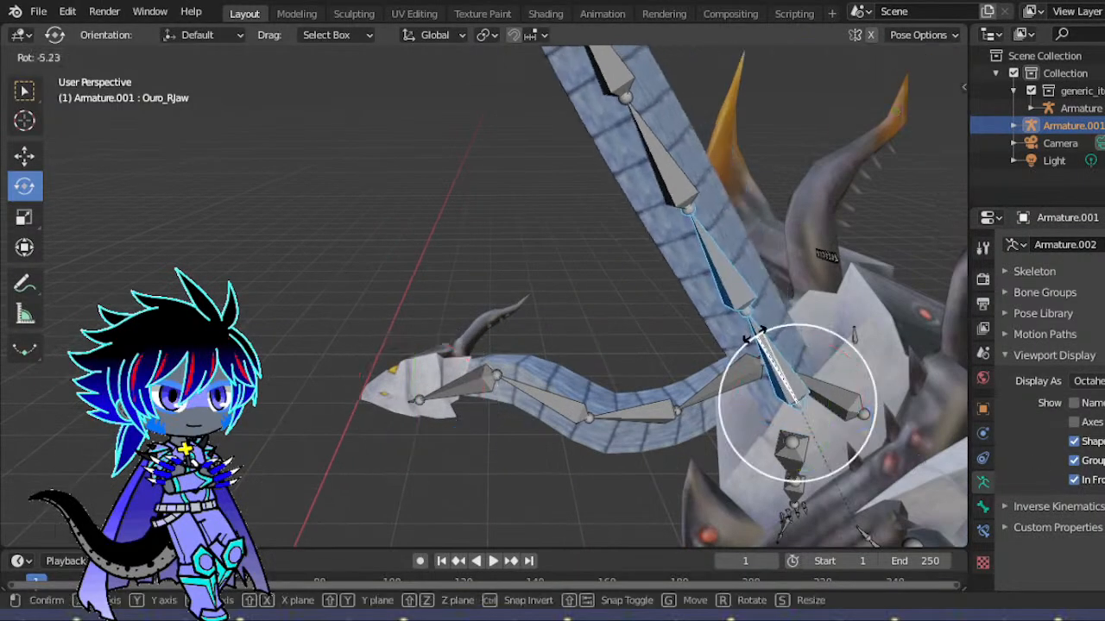
key("Escape")
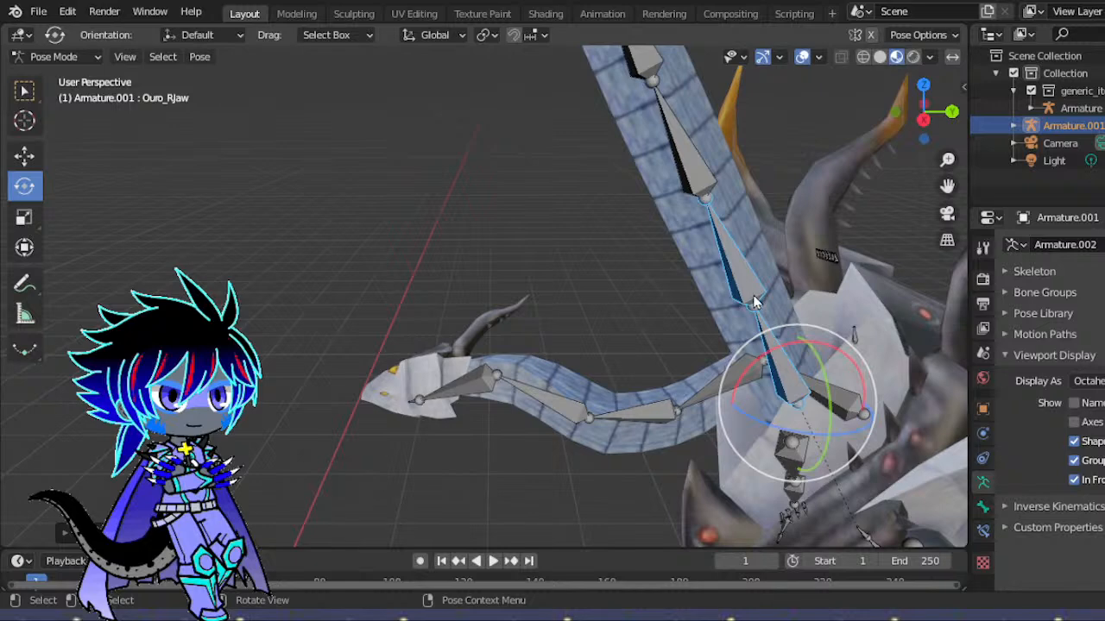
key("g")
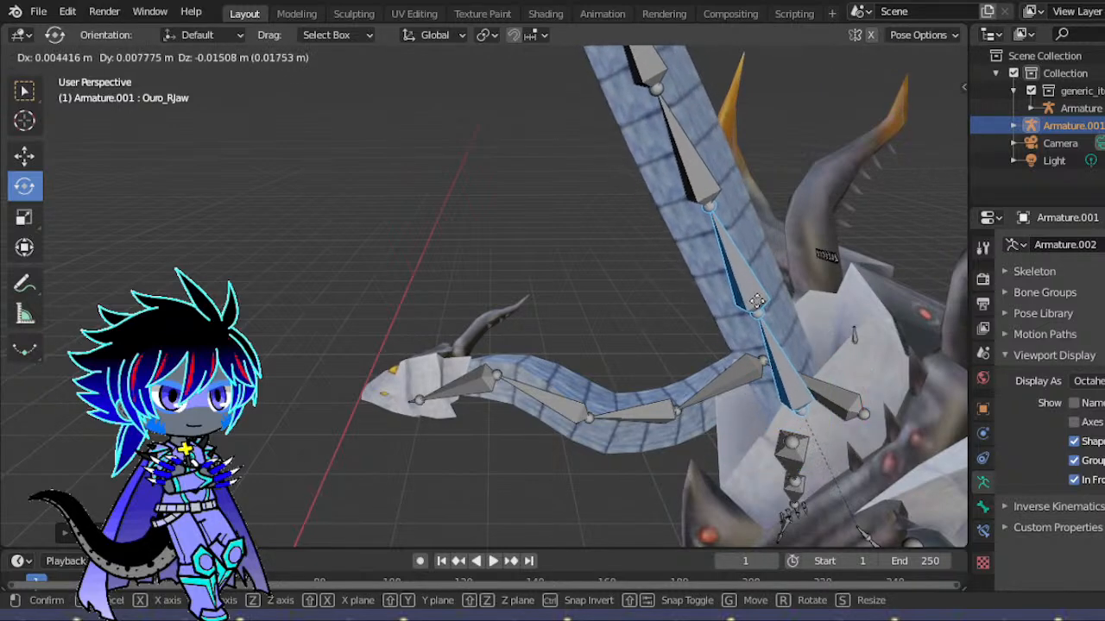
left_click(756, 292)
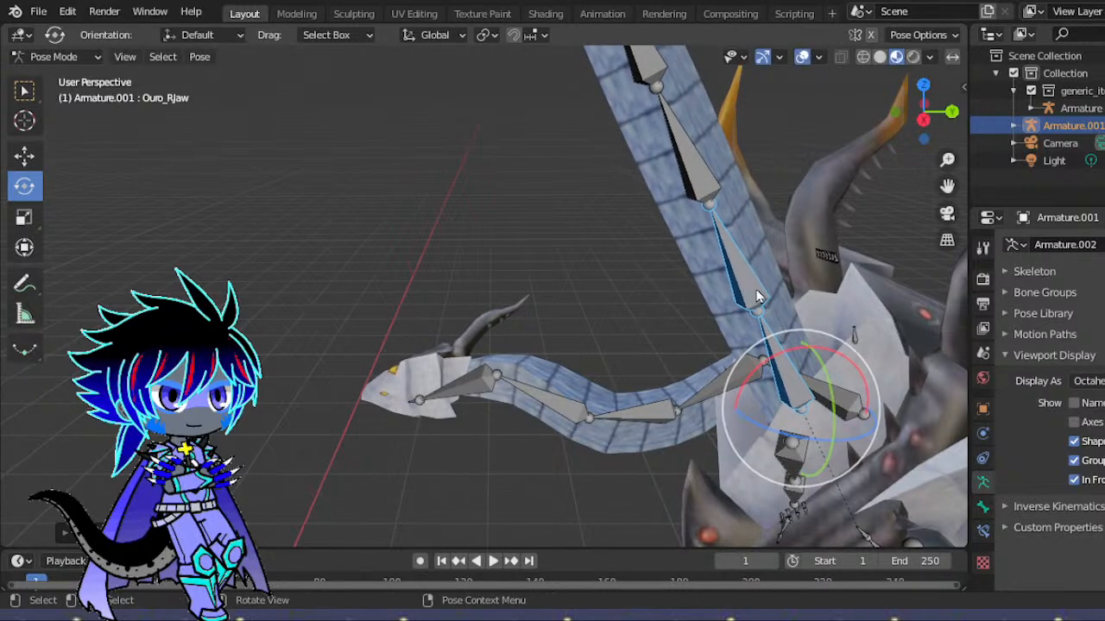
- Rotate the Ouro_CNeck2, Ouro_CNeck3 and Ouro_CNeck4 bones in turn so the middle neck arches forward from the body
left_click(725, 244)
left_click_drag(691, 265, 658, 247)
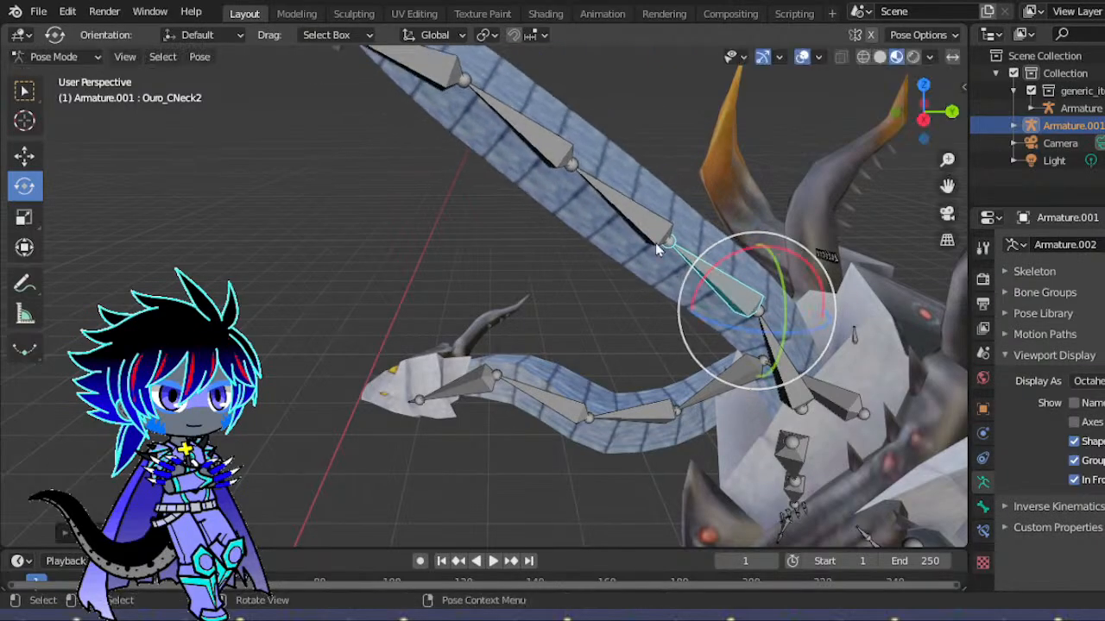
left_click(645, 215)
left_click_drag(604, 195, 586, 234)
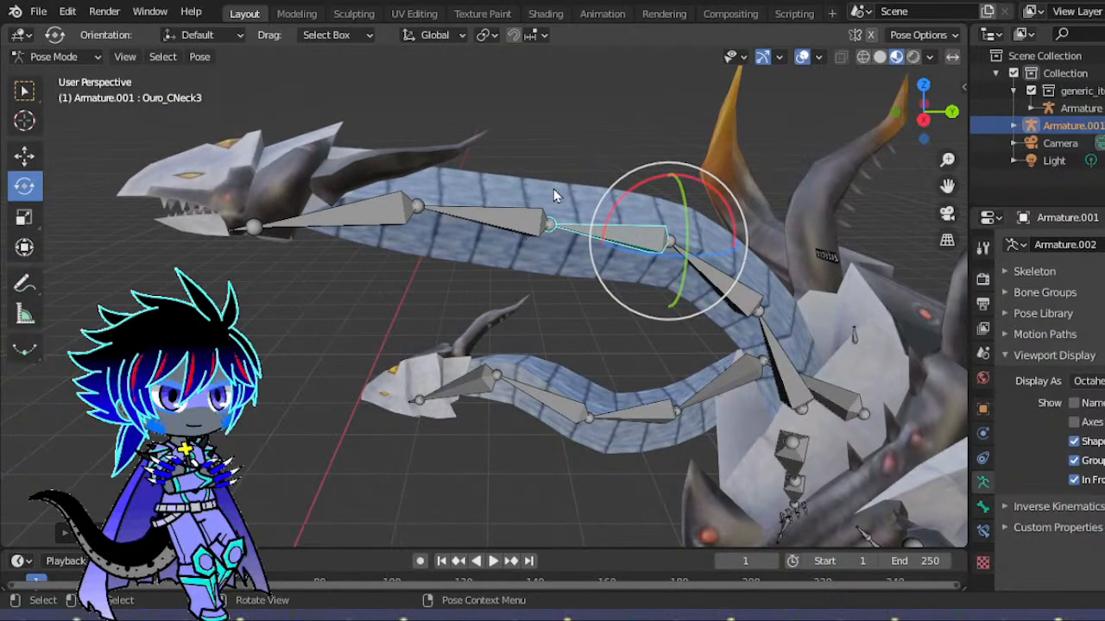
left_click(542, 220)
left_click_drag(503, 164, 487, 202)
- Freely rotate Ouro_CNeck4 and Ouro_CNeck2 in the camera view to lower the middle head between the horns
left_click(947, 212)
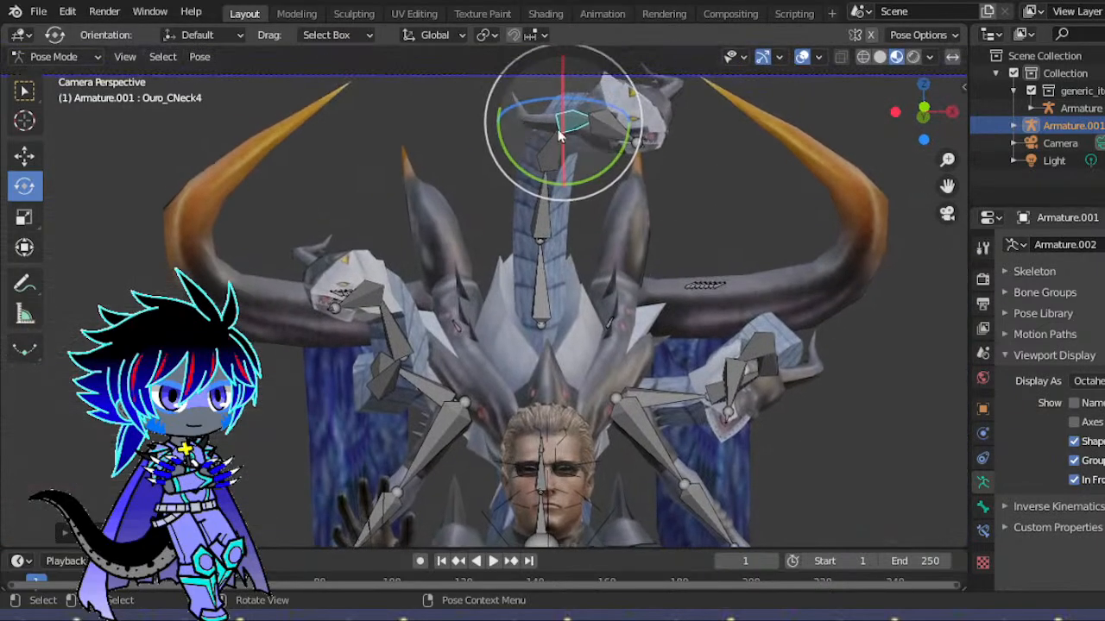
key("r")
key("r")
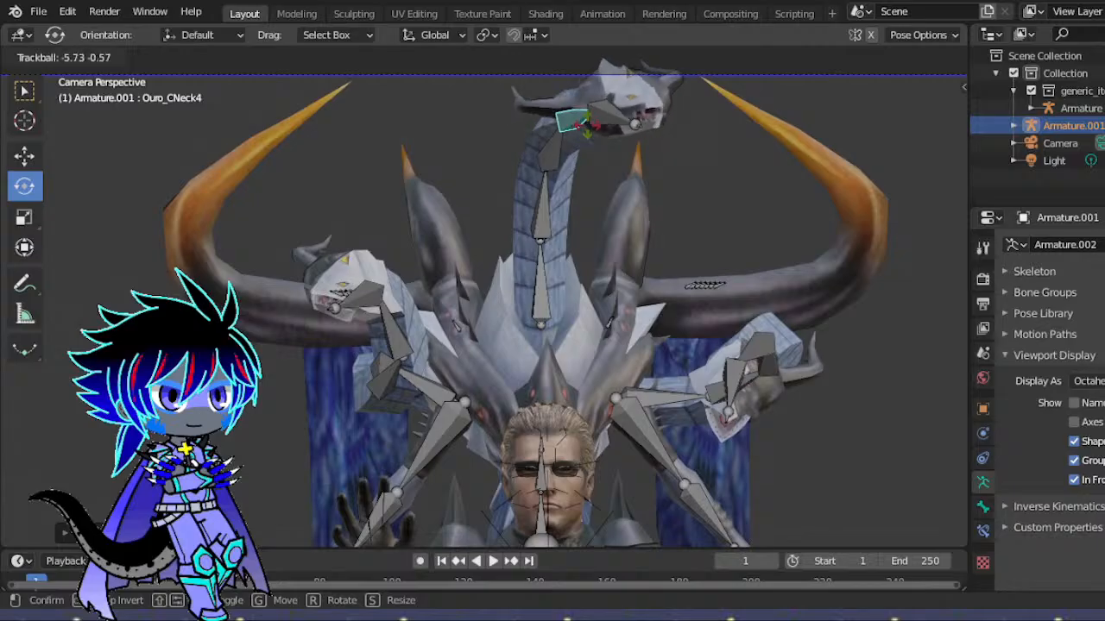
left_click(532, 196)
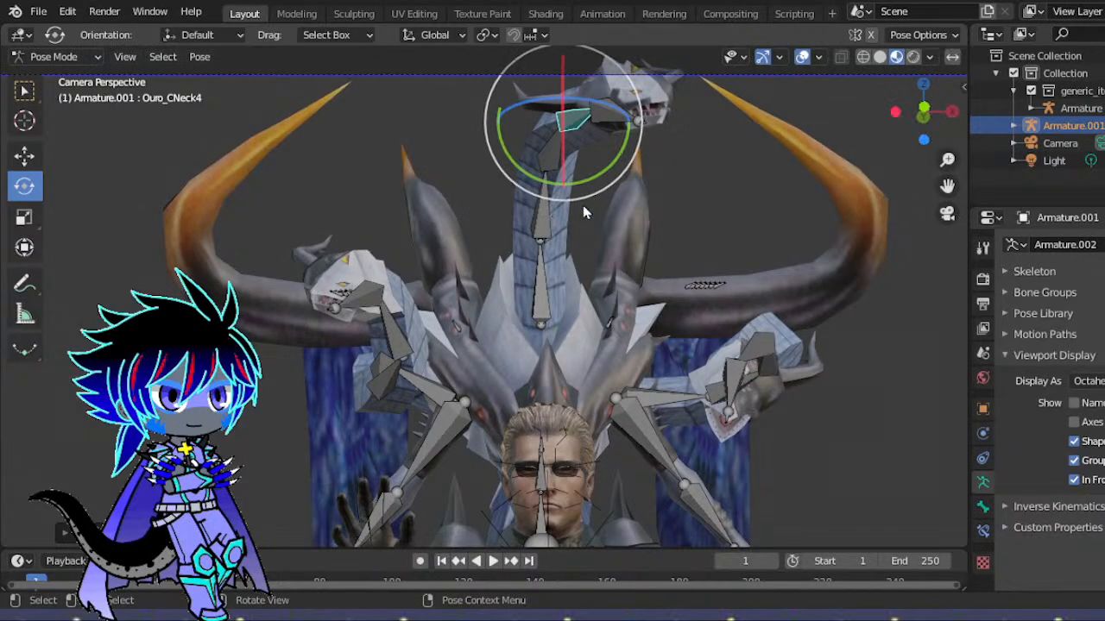
left_click(548, 215)
key("r")
key("r")
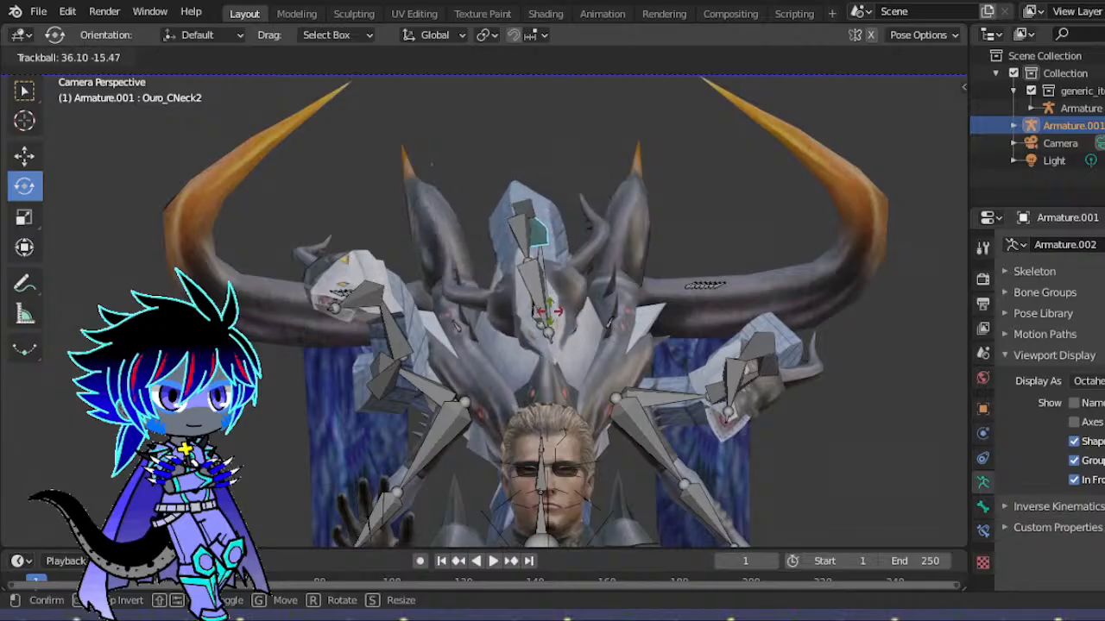
left_click(649, 174)
- Freely rotate the Ouro_CNeck4 bone from a side view to bend the end of the middle neck further downward
left_click_drag(908, 105, 715, 175)
scroll(771, 182, "up", 5)
left_click_drag(942, 184, 1027, 471)
scroll(604, 216, "up", 4)
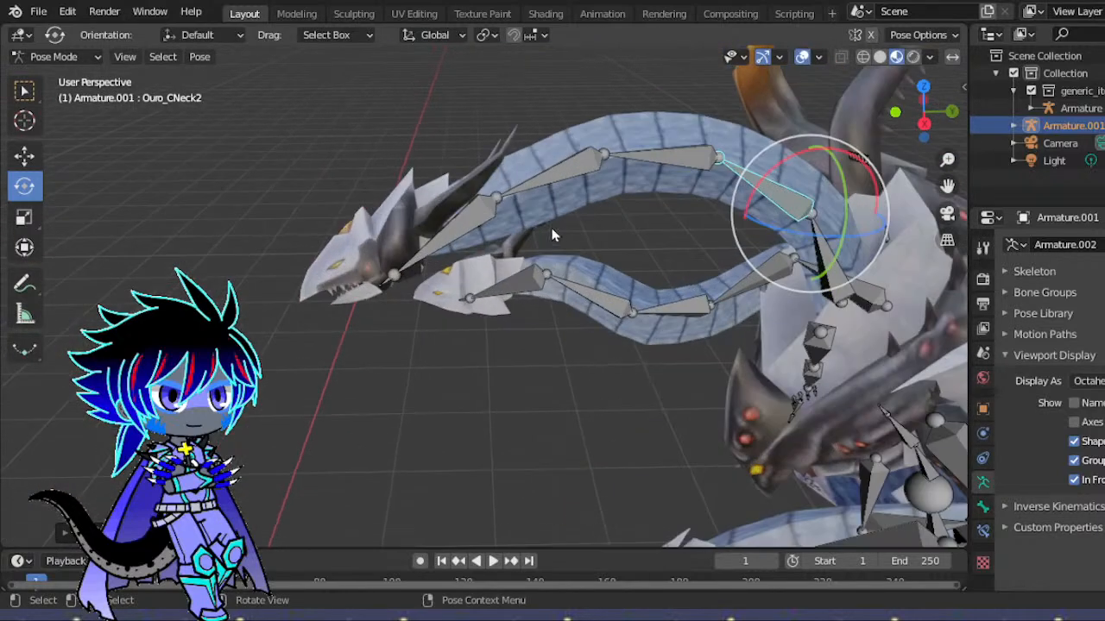
left_click(561, 143)
left_click_drag(517, 115, 543, 151)
left_click(590, 132)
left_click_drag(622, 144, 629, 141)
key("r")
key("r")
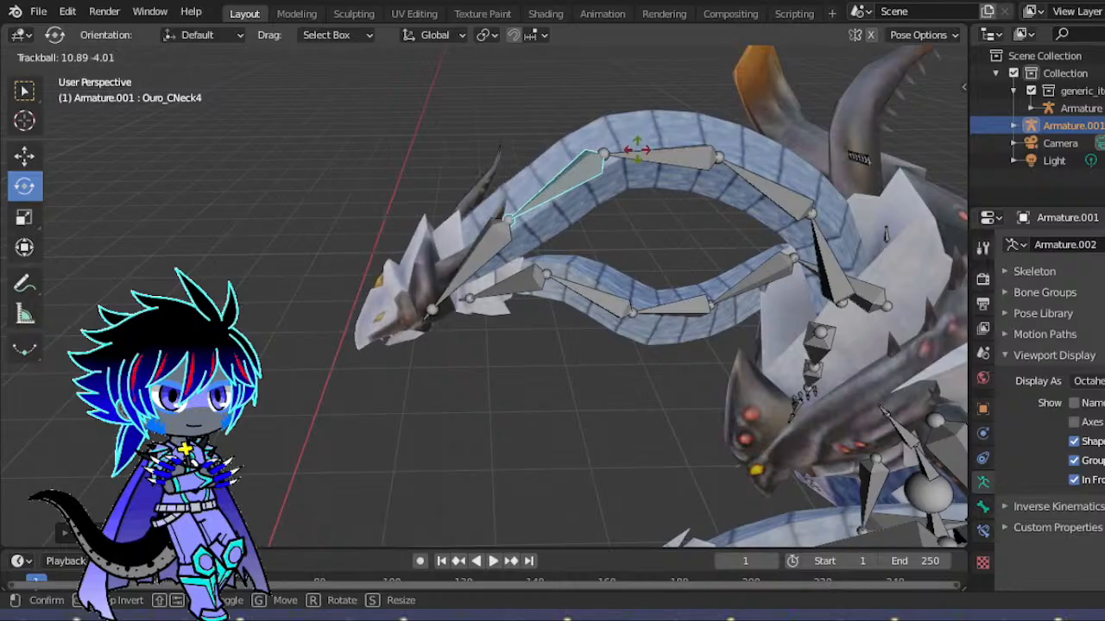
left_click(673, 158)
- Rotate the Ouro_CHead bone so the middle head hangs straight down the centre of the camera view
middle_click_drag(448, 324, 635, 264)
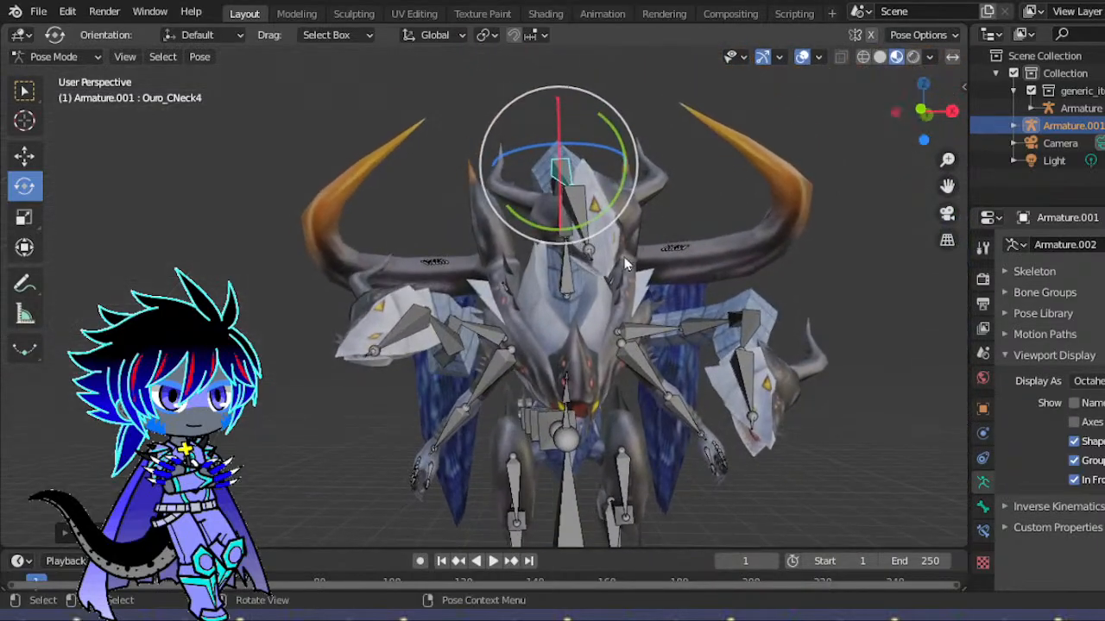
left_click(591, 216)
left_click_drag(610, 215, 577, 222)
left_click(946, 212)
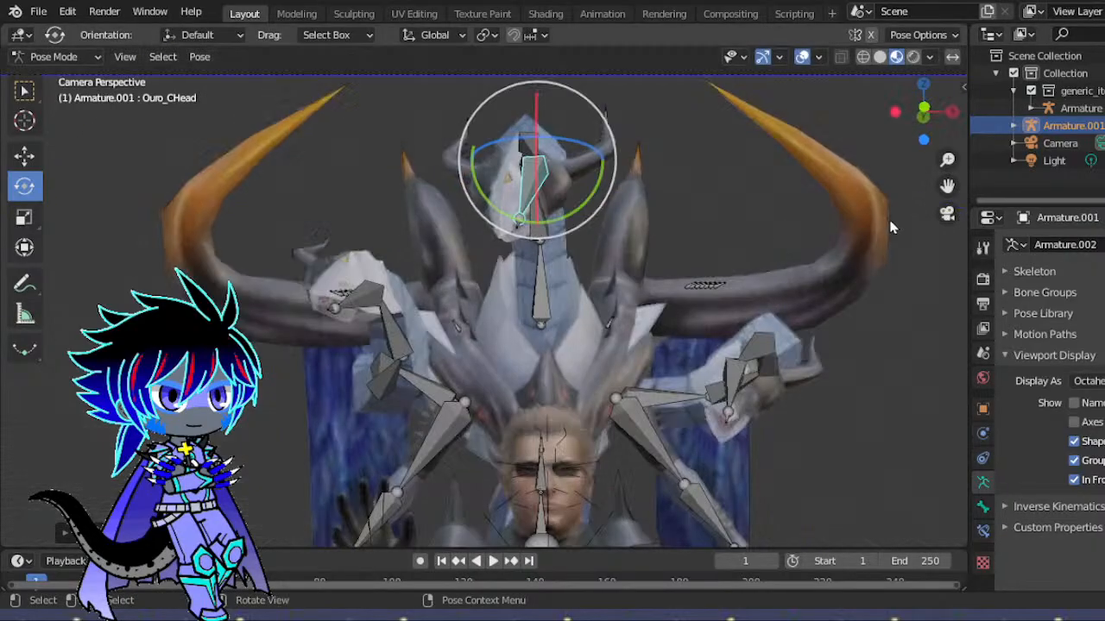
scroll(771, 220, "up", 2)
left_click_drag(585, 123, 617, 175)
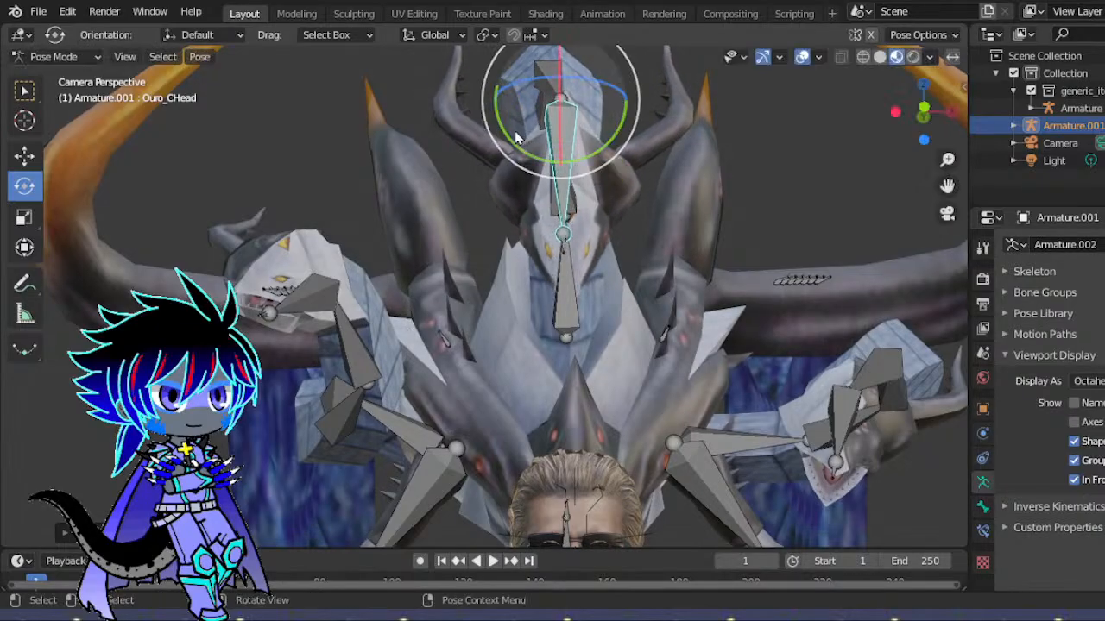
- Fine-tune the sideways tilt of Ouro_CHead in the camera view and turn off In Front display for the monster's armature
left_click_drag(490, 128, 488, 124)
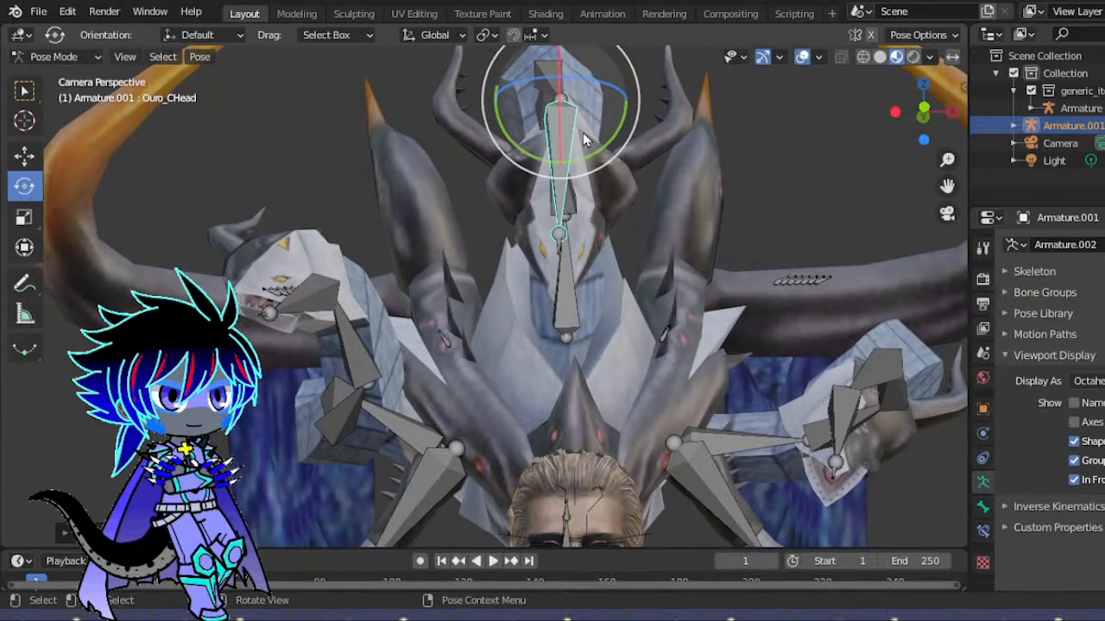
key("r")
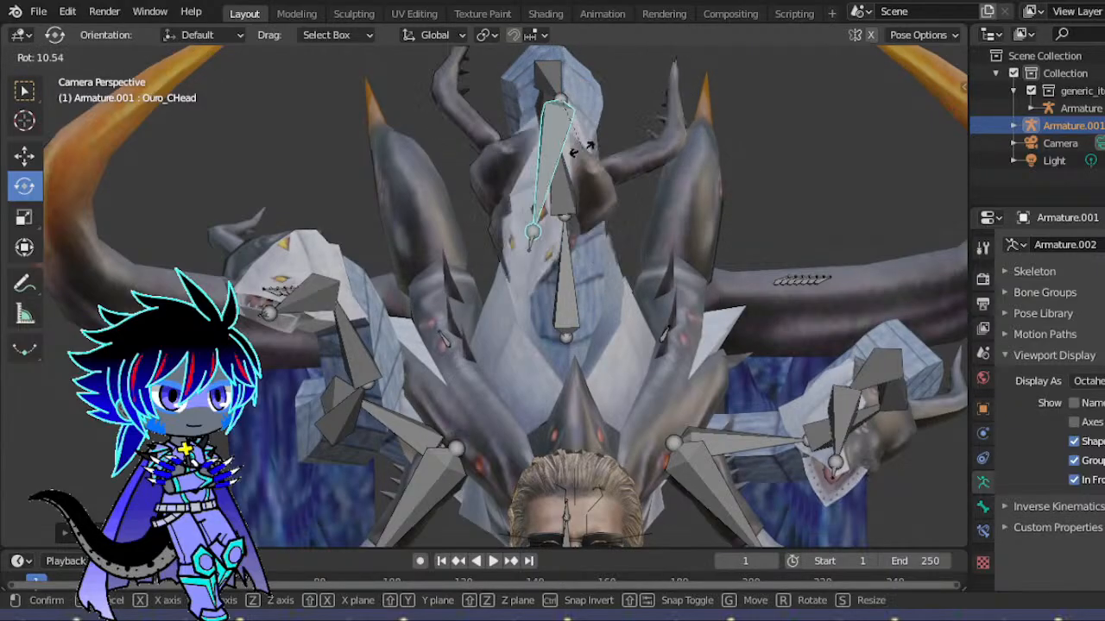
left_click(597, 151)
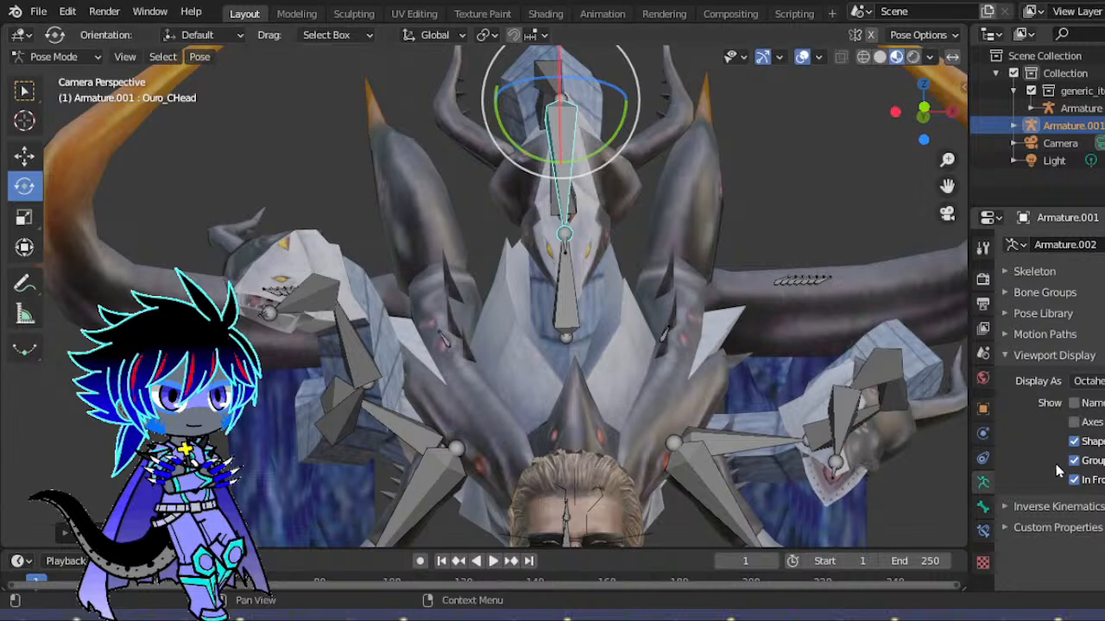
left_click(1074, 481)
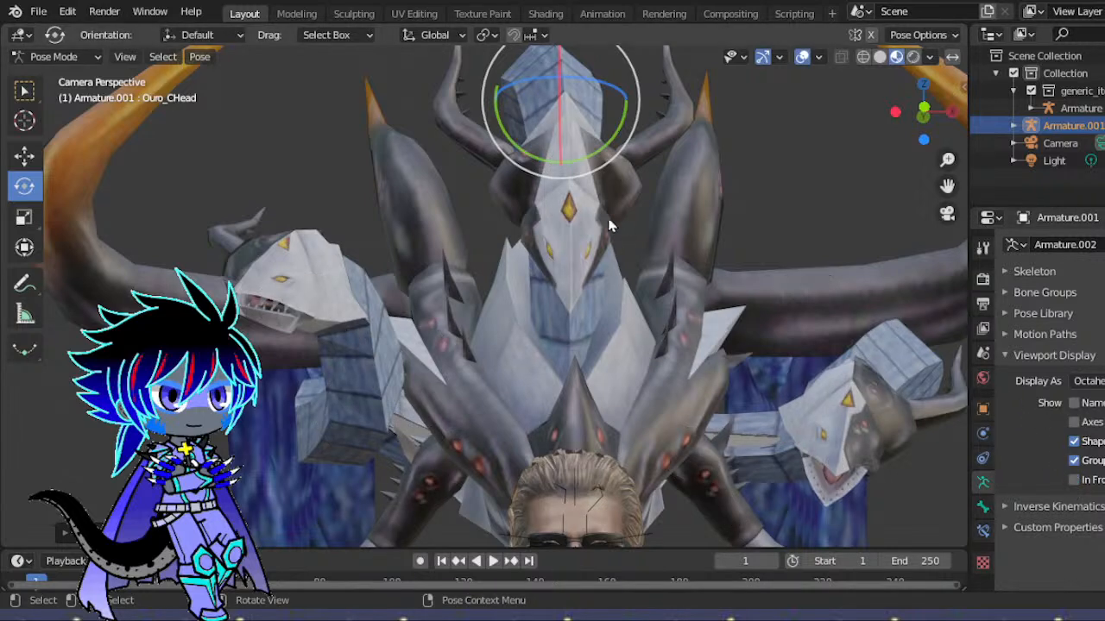
- Freely rotate the Ouro_CHead bone so the middle head lifts and faces the camera above the man
mouse_move(576, 138)
left_mouse_down()
mouse_move(570, 151)
mouse_move(584, 159)
left_mouse_up()
left_click_drag(953, 110, 960, 190)
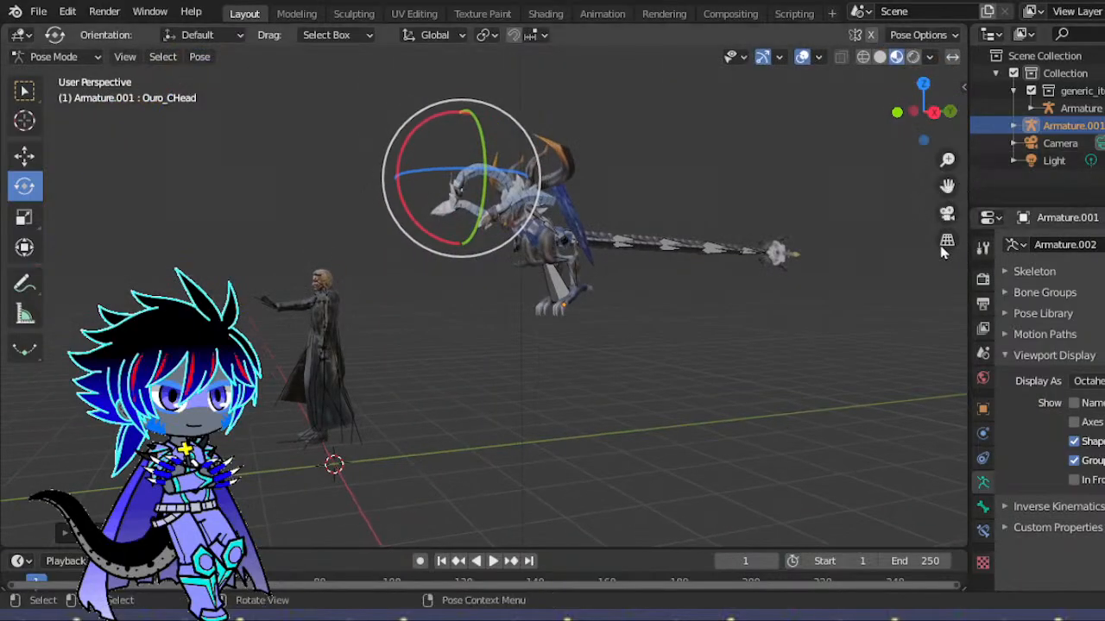
left_click(948, 219)
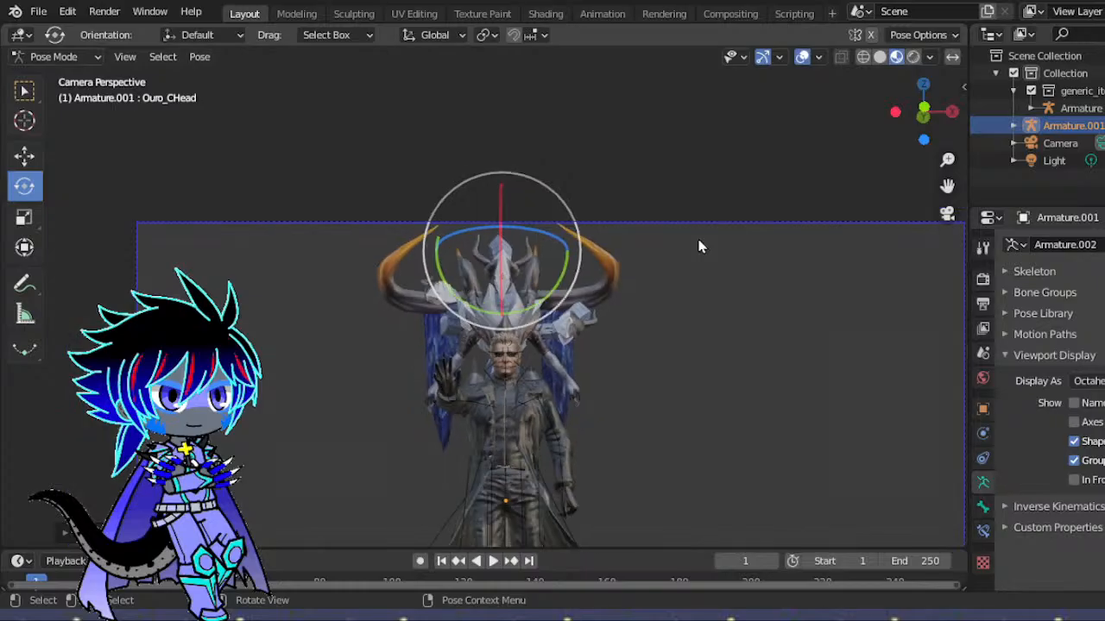
scroll(699, 246, "up", 5)
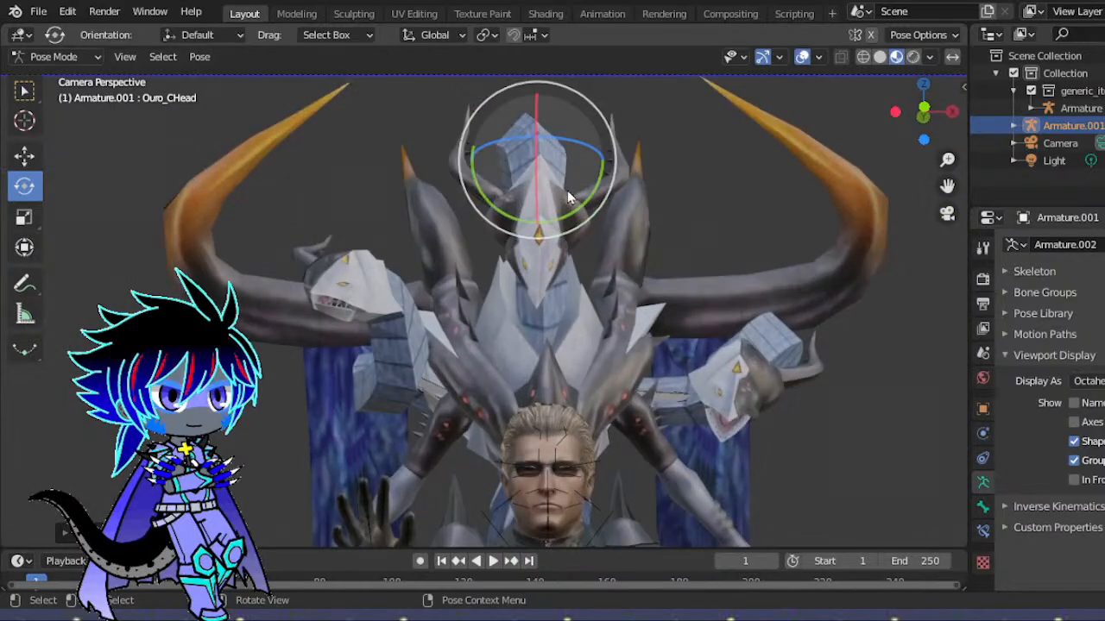
key("r")
key("r")
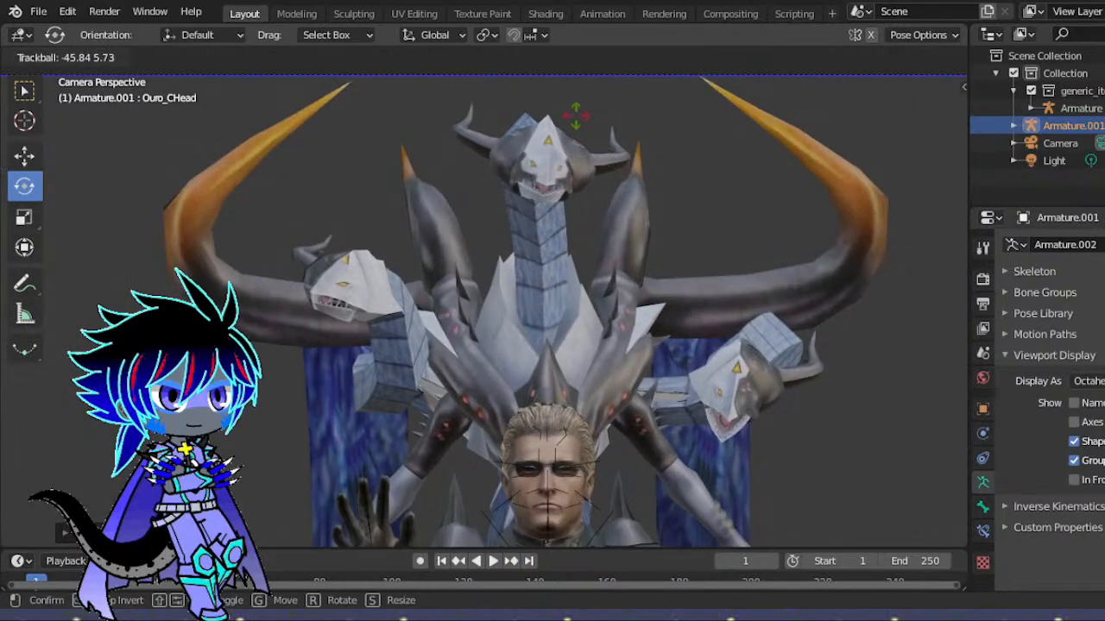
left_click(576, 120)
left_click_drag(461, 129, 449, 142)
mouse_move(552, 176)
left_mouse_down()
mouse_move(541, 193)
mouse_move(541, 183)
left_mouse_up()
- Rotate the Ouro_CJaw bone to open the middle head's mouth, showing the armature in front only while selecting it
scroll(565, 201, "up", 4)
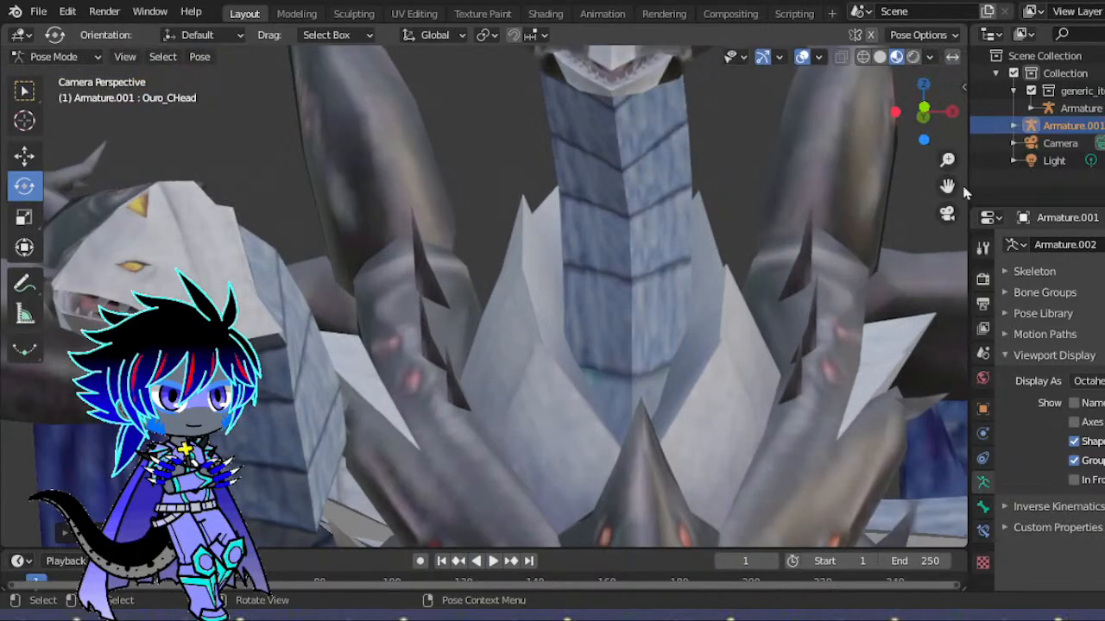
left_click(1074, 480)
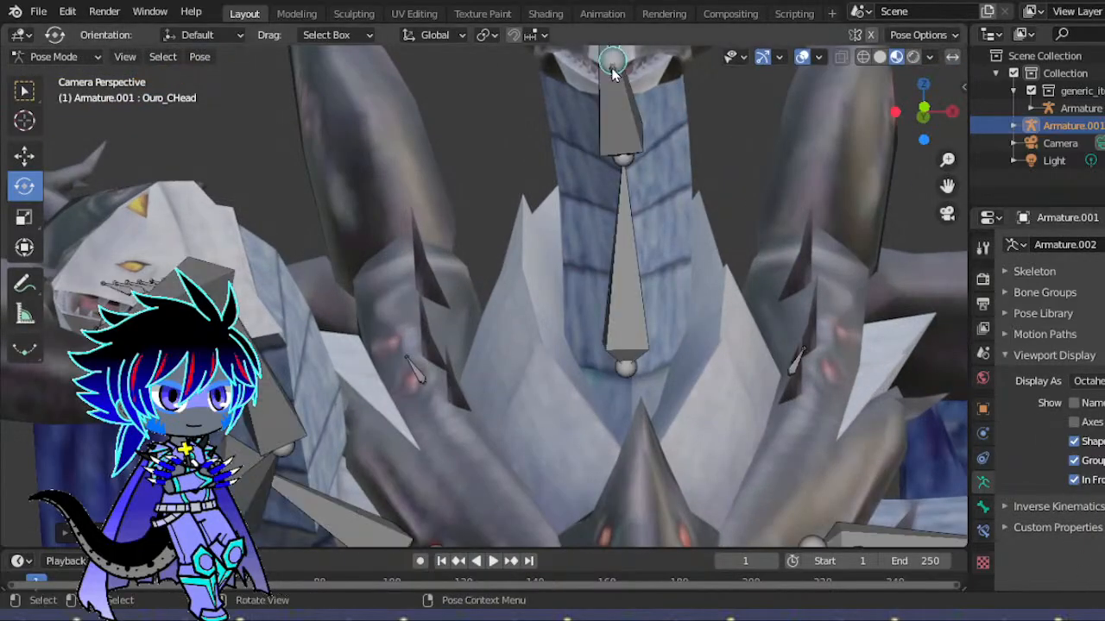
left_click(681, 58)
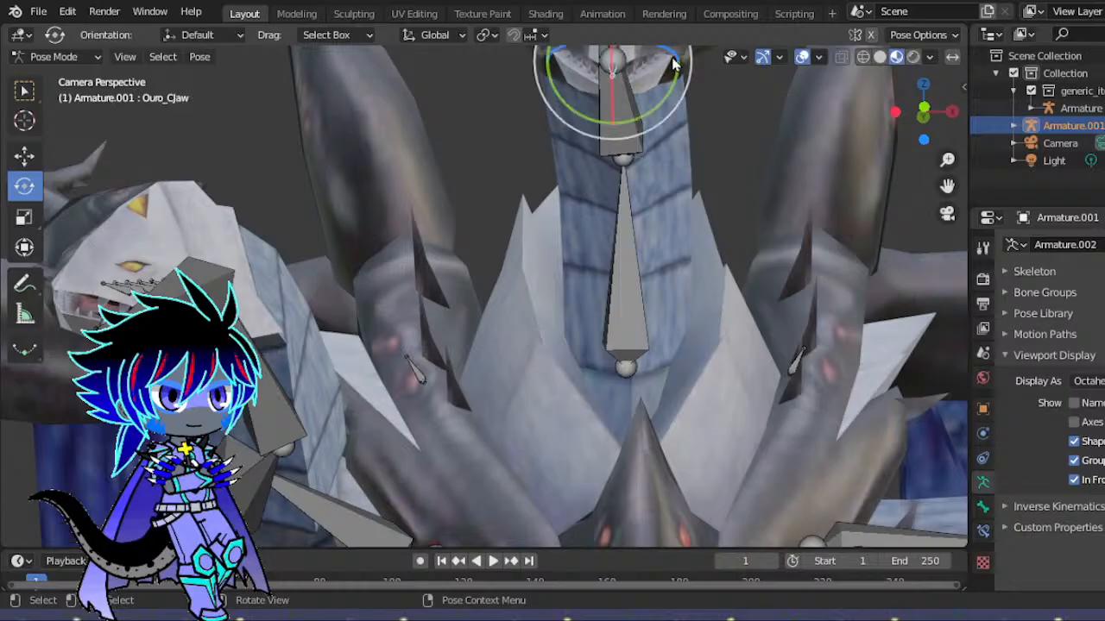
left_click_drag(644, 63, 641, 116)
left_click(1073, 480)
- Refine the middle head's mouth opening with a slight free rotation of the Ouro_CJaw bone
scroll(903, 350, "down", 6)
scroll(846, 326, "up", 1)
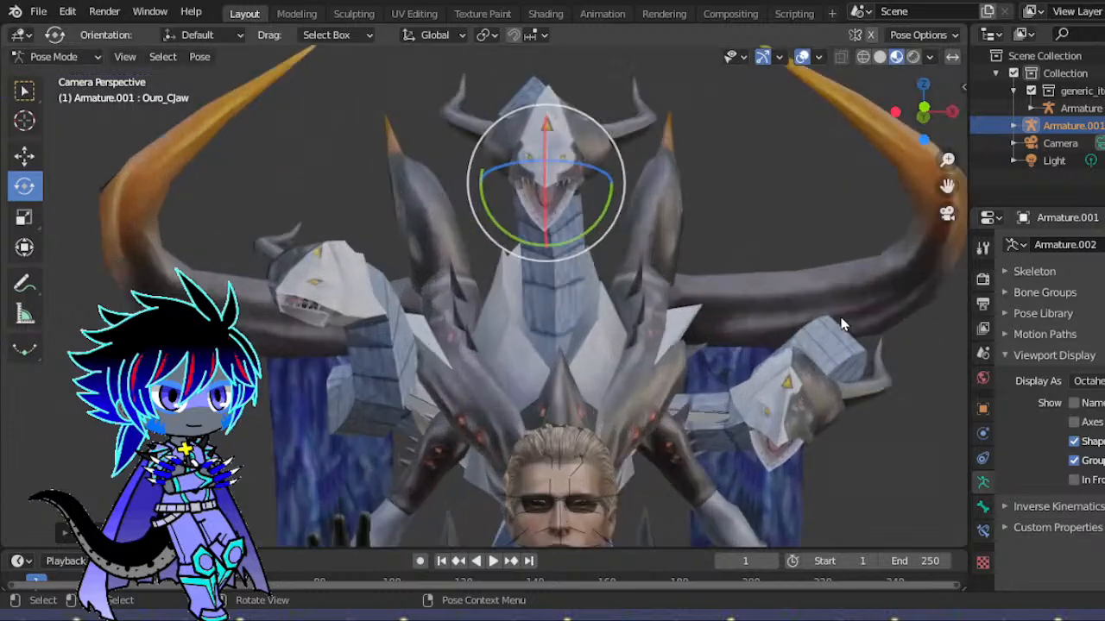
left_click_drag(510, 212, 511, 220)
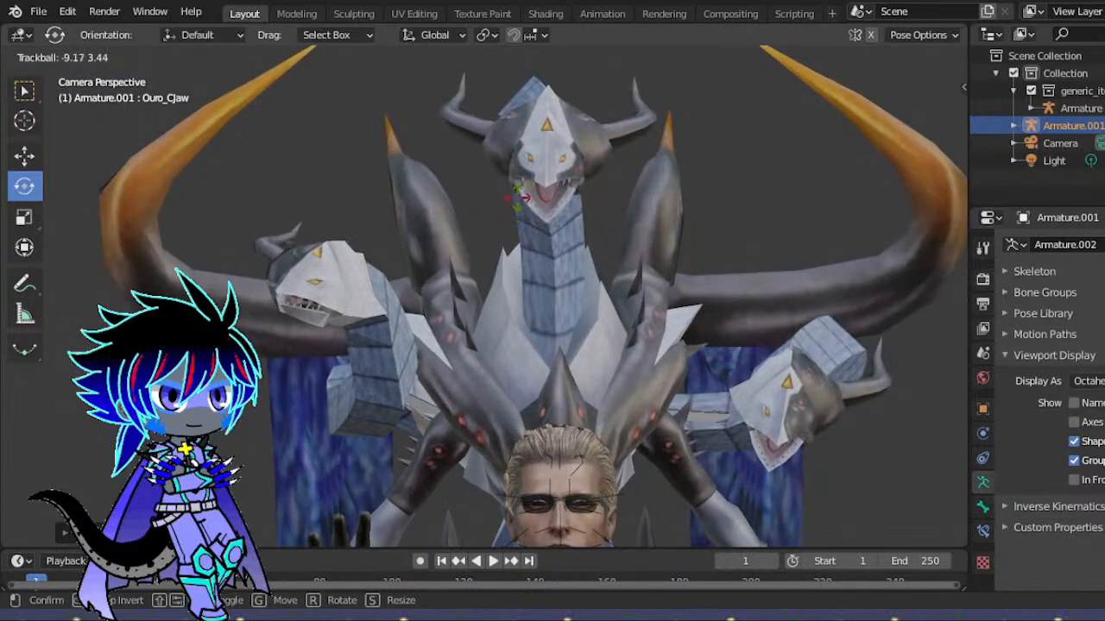
left_click_drag(764, 230, 774, 233)
- Check the three necks from above, then move the Ouro_CNeck1 bone about 0.003 m to centre the middle neck in the camera view
left_click_drag(922, 137, 833, 151)
scroll(516, 187, "up", 3)
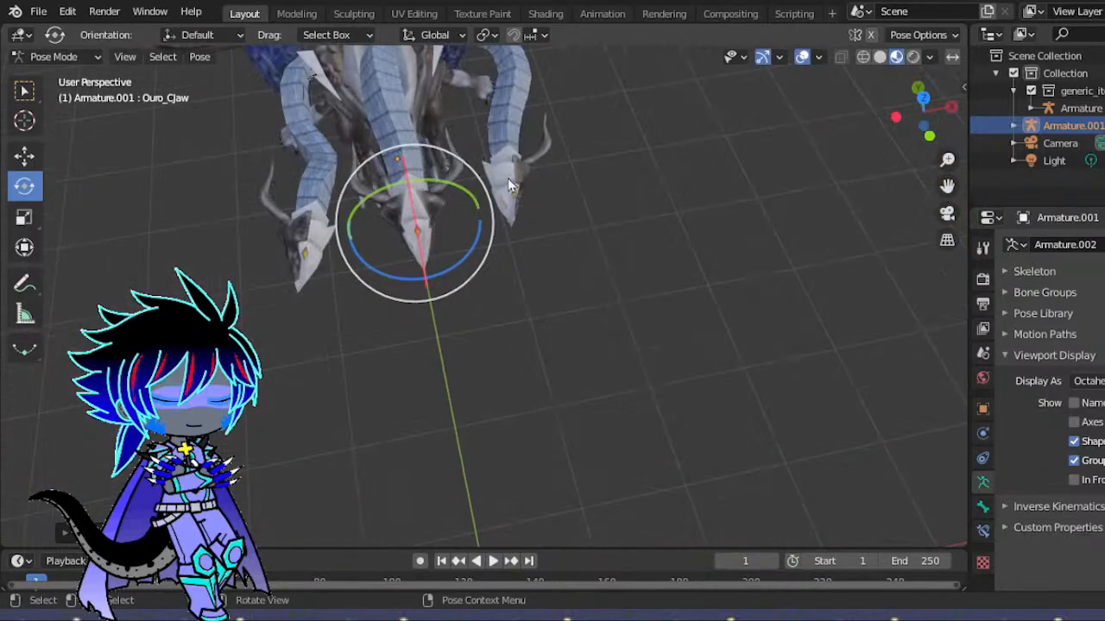
left_click_drag(924, 118, 725, 303)
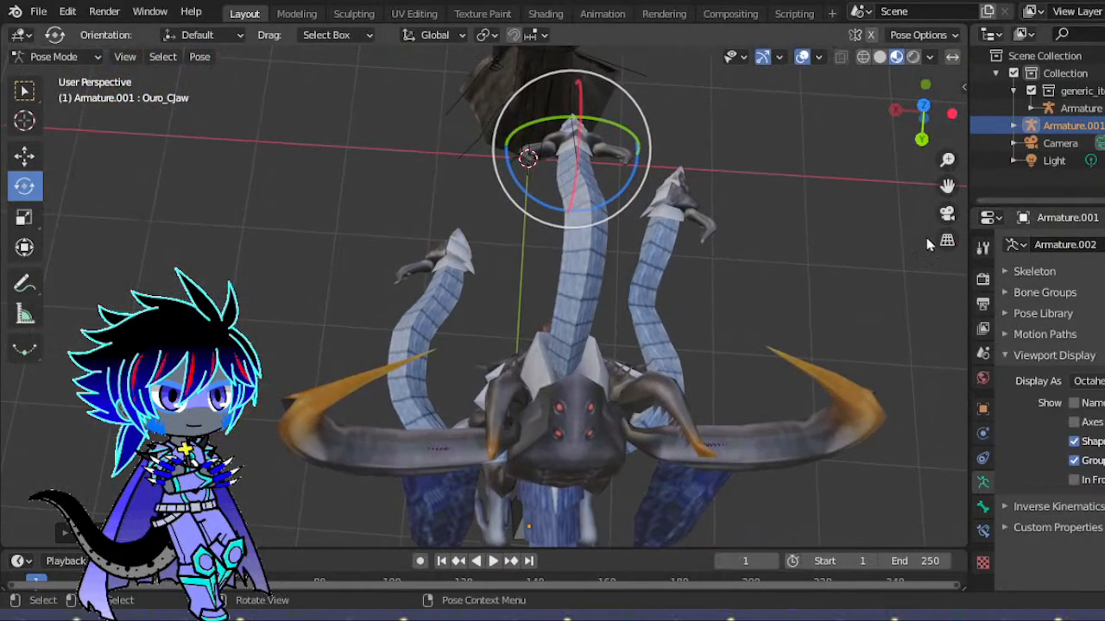
left_click(947, 213)
scroll(564, 233, "up", 3)
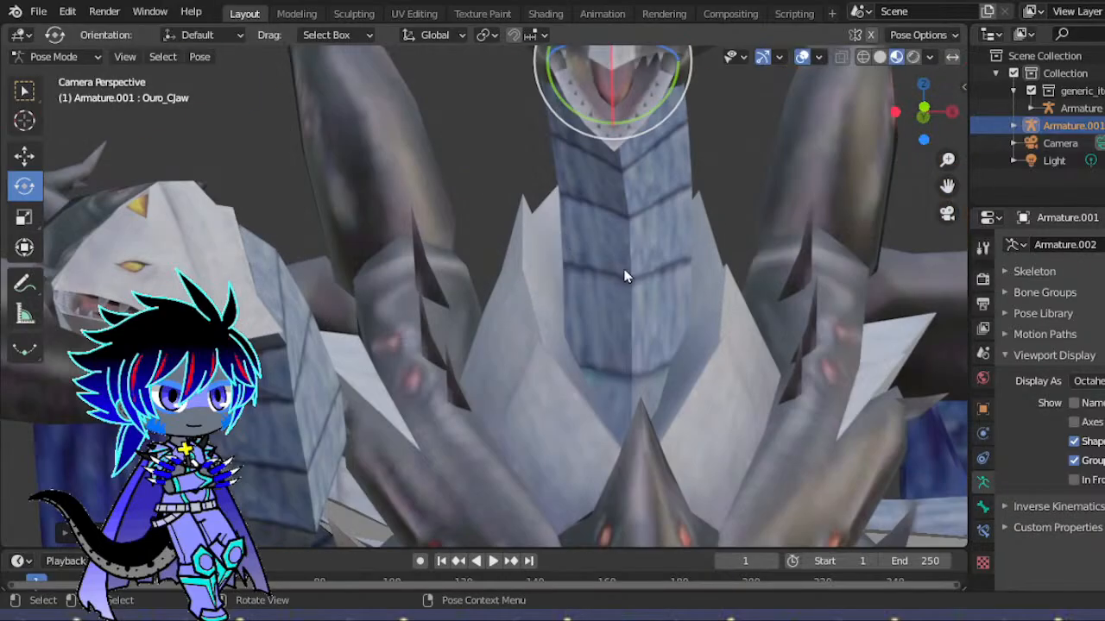
left_click(667, 282)
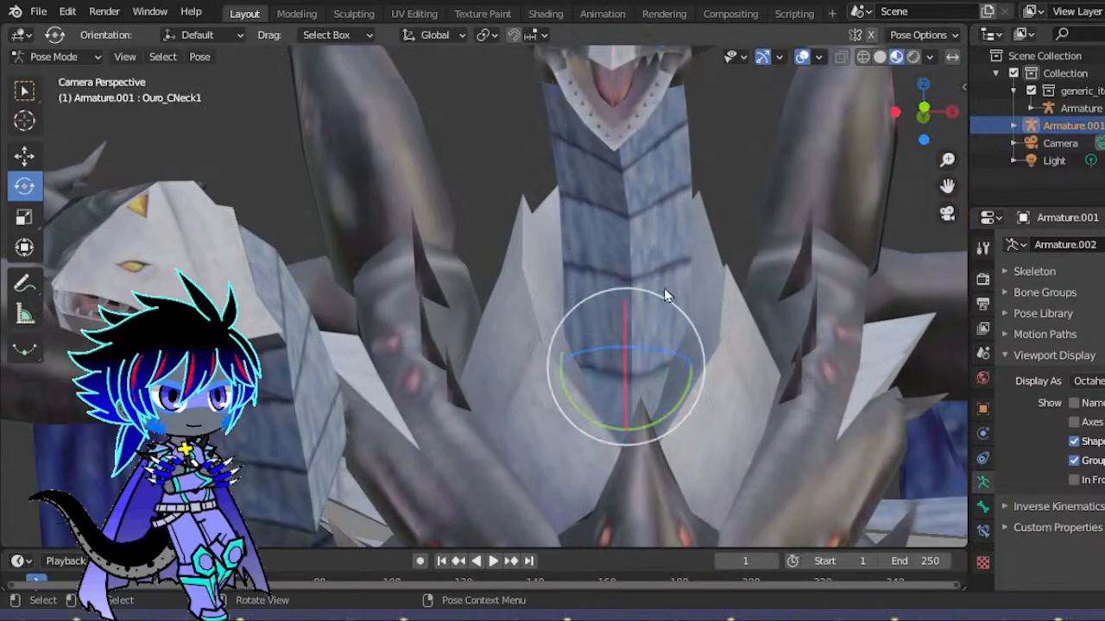
key("g")
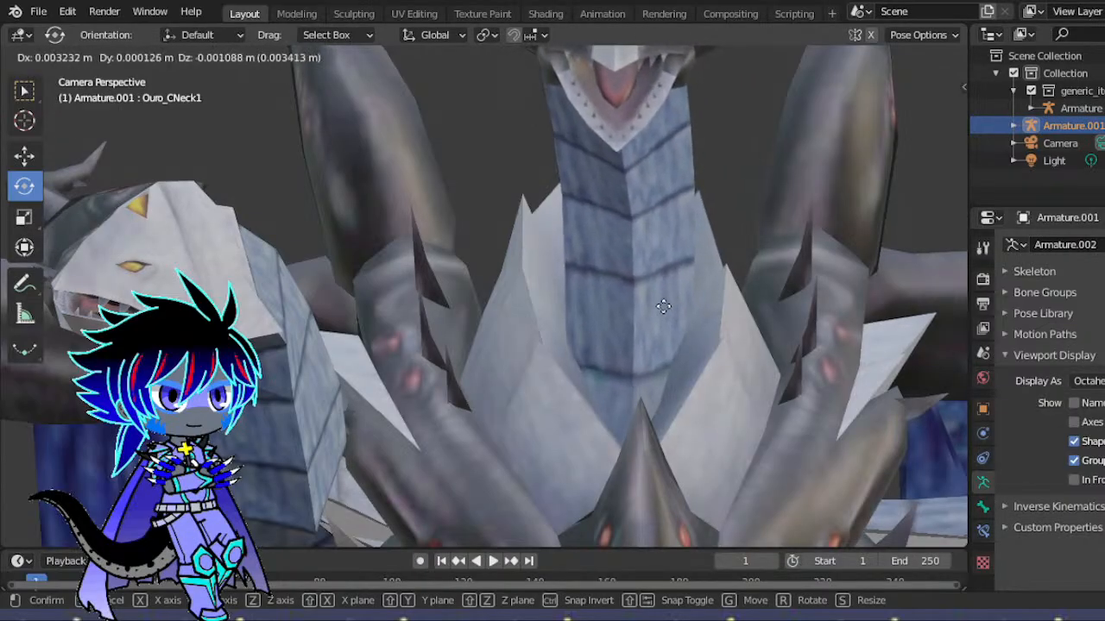
left_click(663, 306)
scroll(739, 288, "down", 5)
scroll(739, 287, "down", 5)
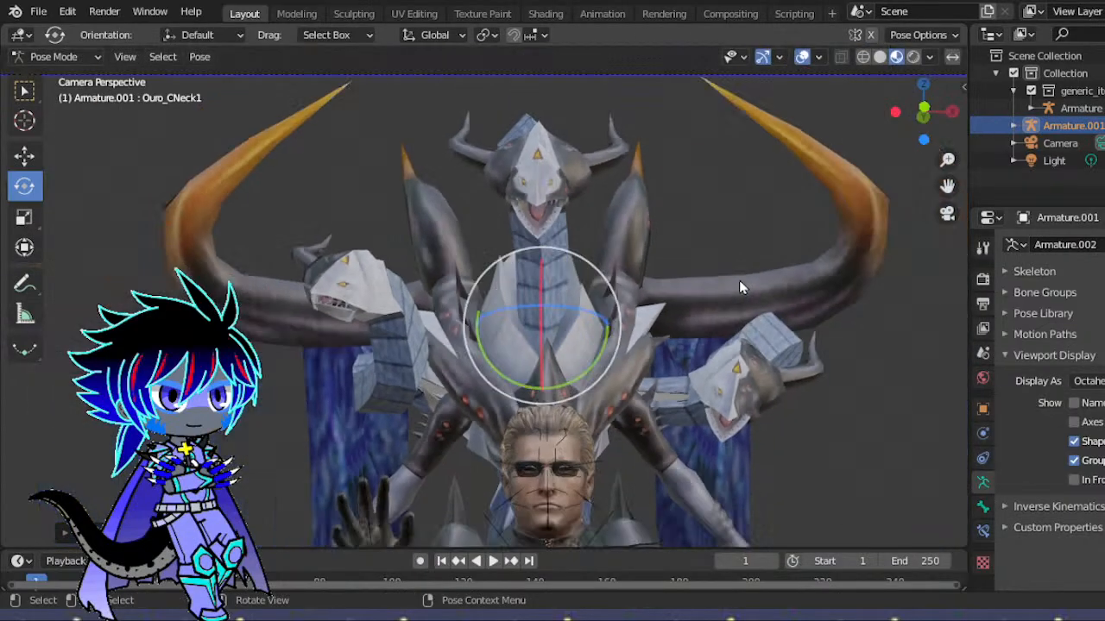
scroll(739, 287, "up", 2)
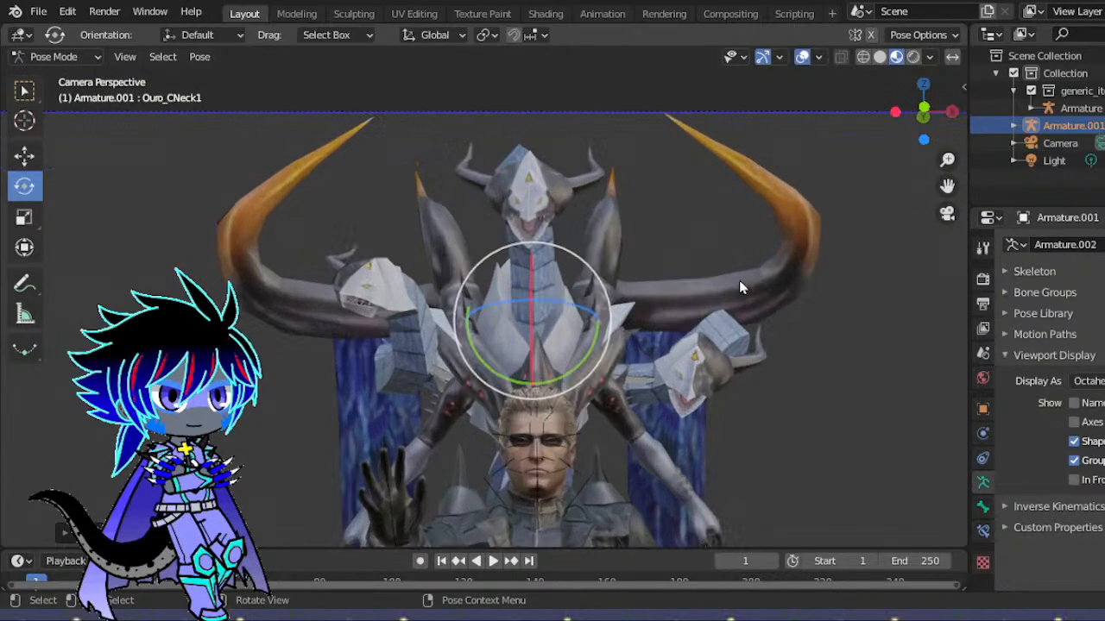
scroll(739, 279, "up", 6)
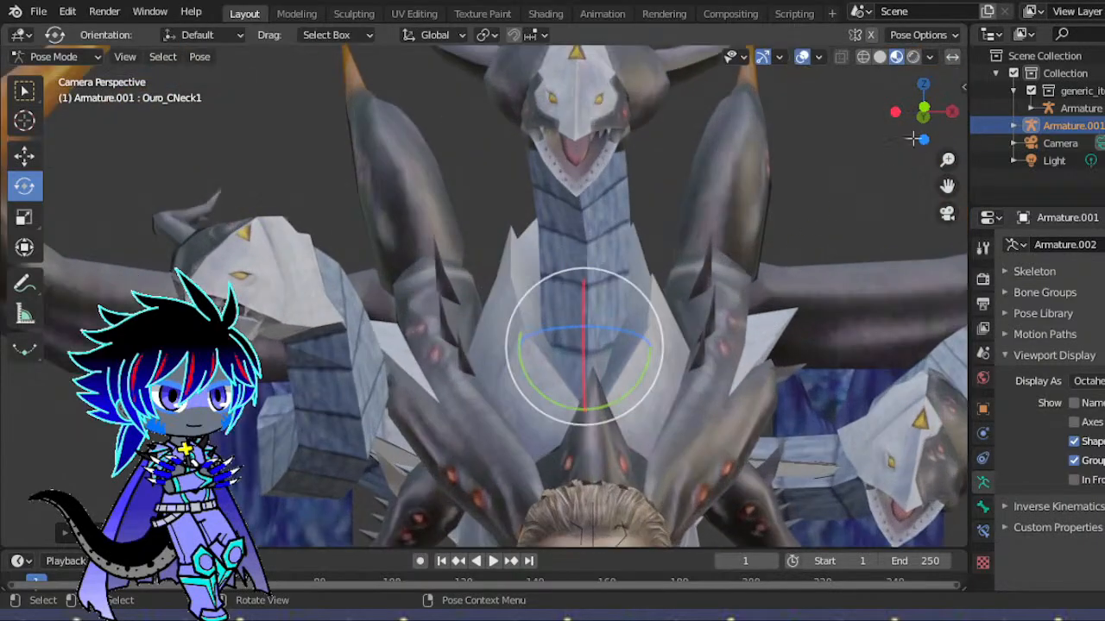
- Turn on In Front display for the monster's armature and view the necks closely from their other side
left_click_drag(913, 138, 971, 229)
left_click(946, 213)
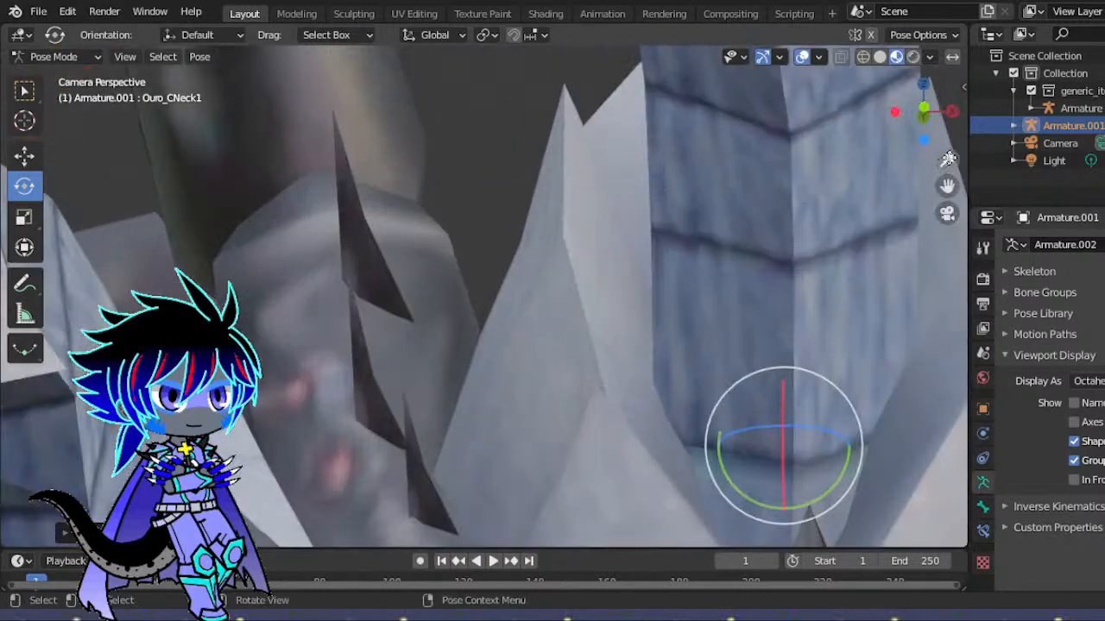
left_click_drag(948, 160, 1046, 343)
left_click(1093, 482)
mouse_move(923, 111)
left_mouse_down()
mouse_move(913, 115)
mouse_move(927, 126)
left_mouse_up()
scroll(671, 255, "up", 6)
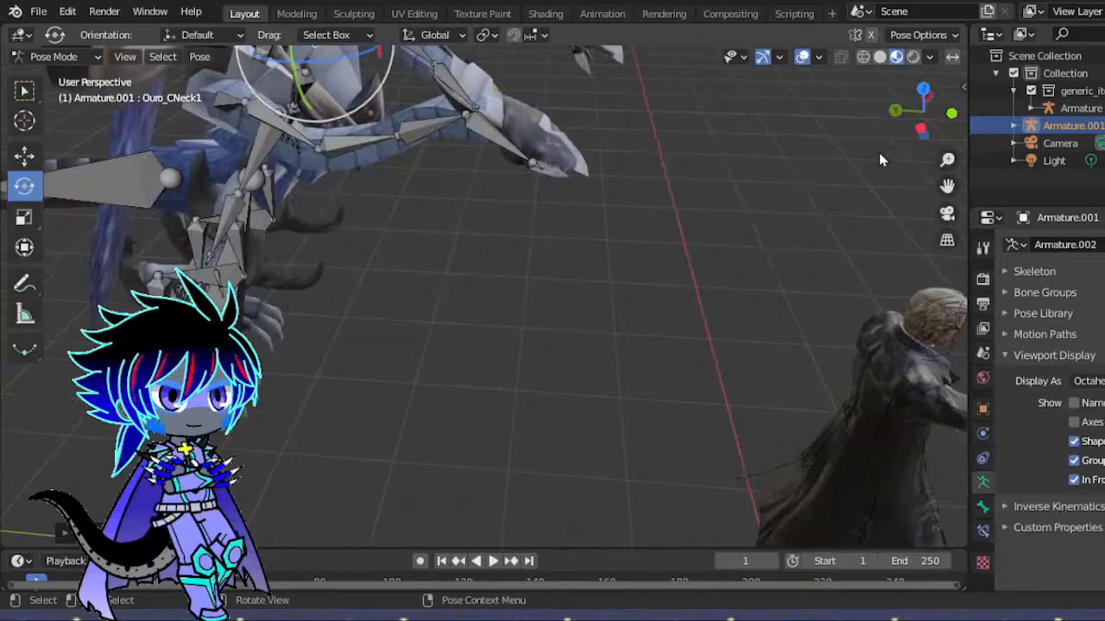
left_click_drag(948, 186, 964, 470)
scroll(576, 261, "up", 3)
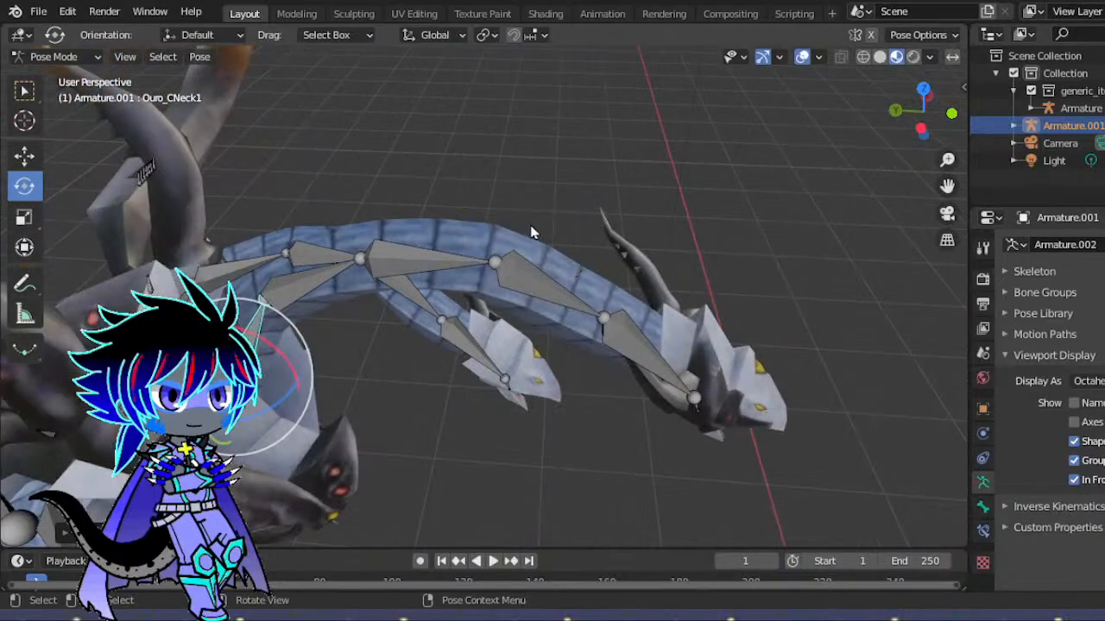
- Reshape the middle neck's curve by rotating the Ouro_CNeck3, Ouro_CHead and Ouro_CNeck4 bones
left_click(429, 254)
left_click_drag(414, 199, 428, 217)
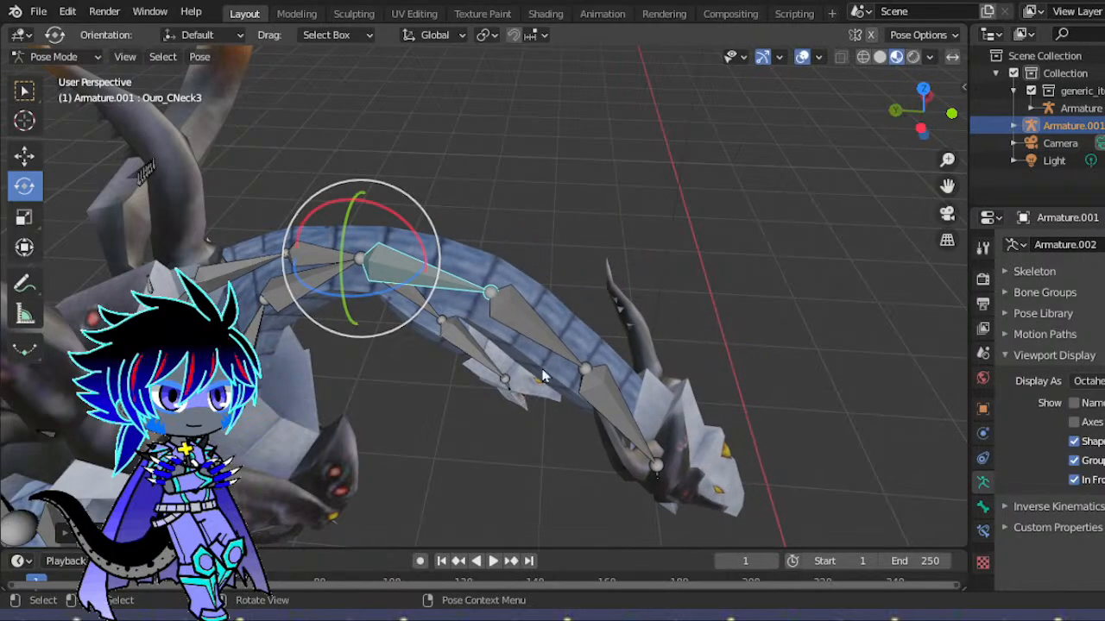
left_click(610, 328)
left_click_drag(630, 309, 512, 321)
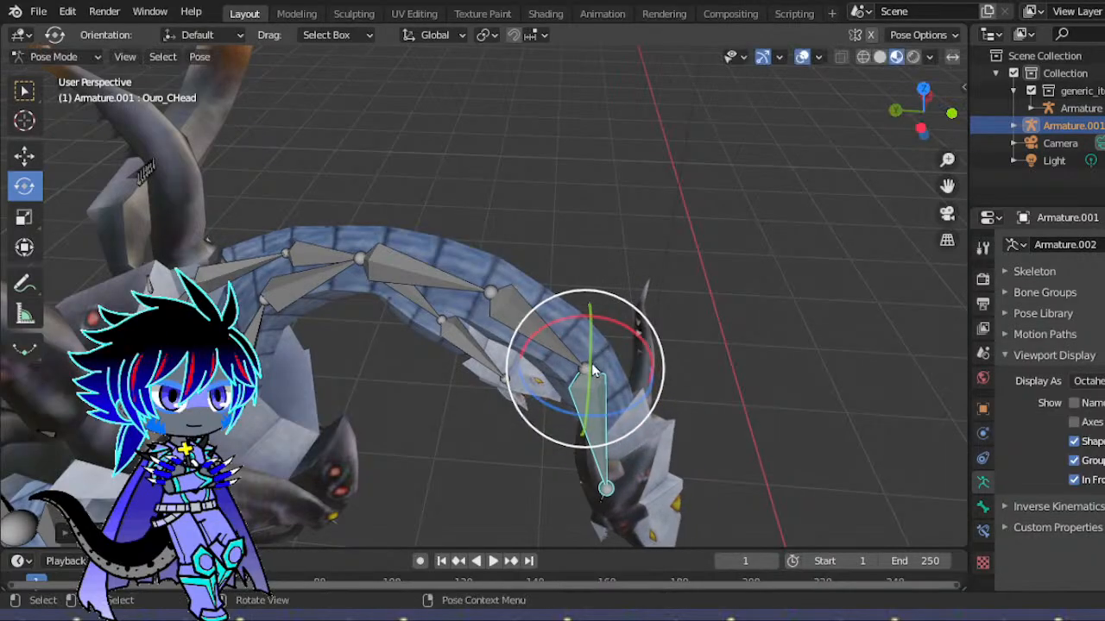
left_click(537, 332)
key("r")
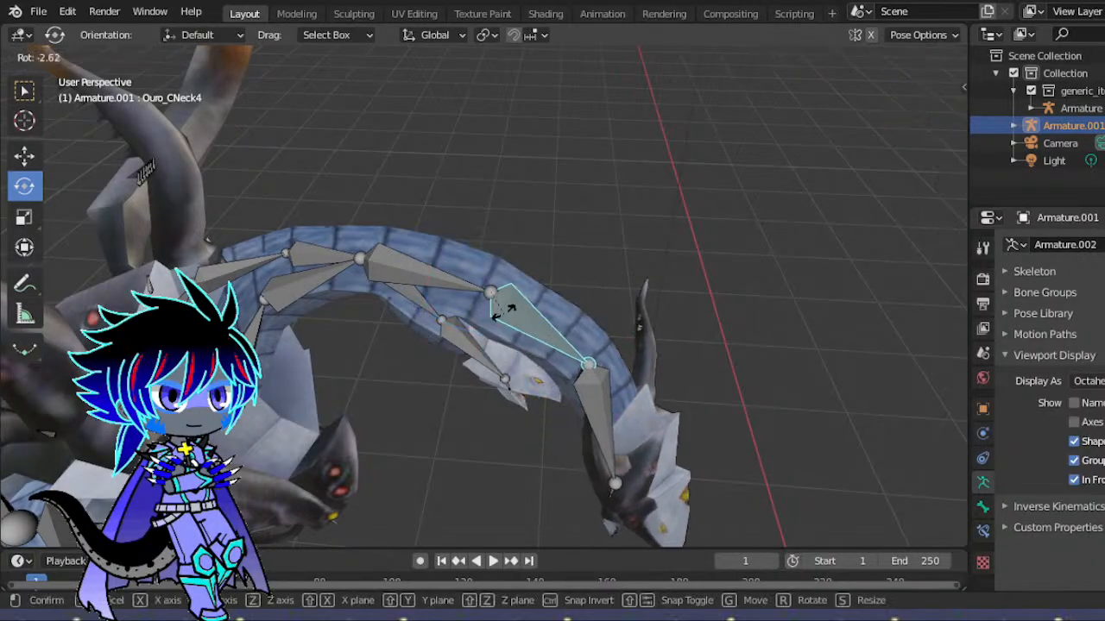
left_click(504, 308)
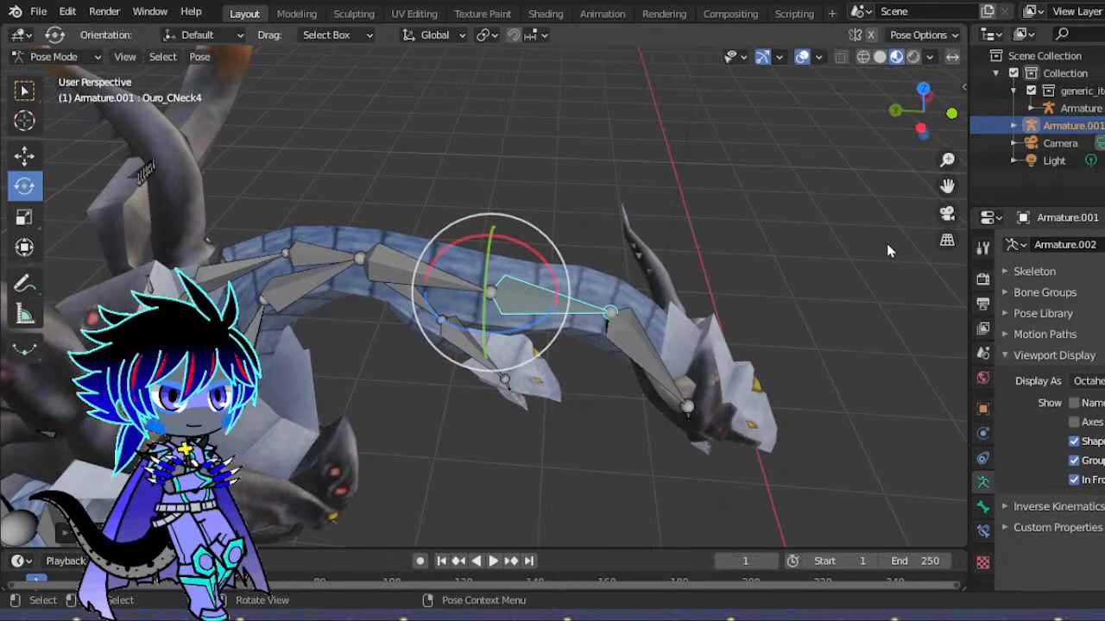
- Rotate the Ouro_CHead bone in the camera view to bring the middle head around, and turn off In Front display for the armature
left_click(946, 213)
scroll(511, 253, "down", 4)
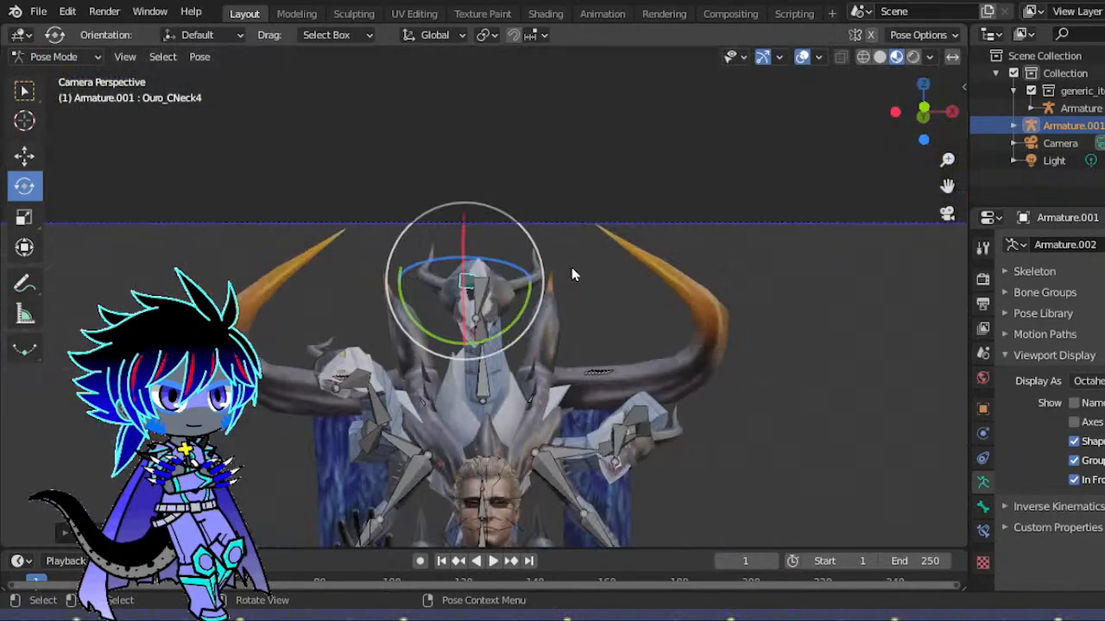
scroll(546, 293, "up", 4)
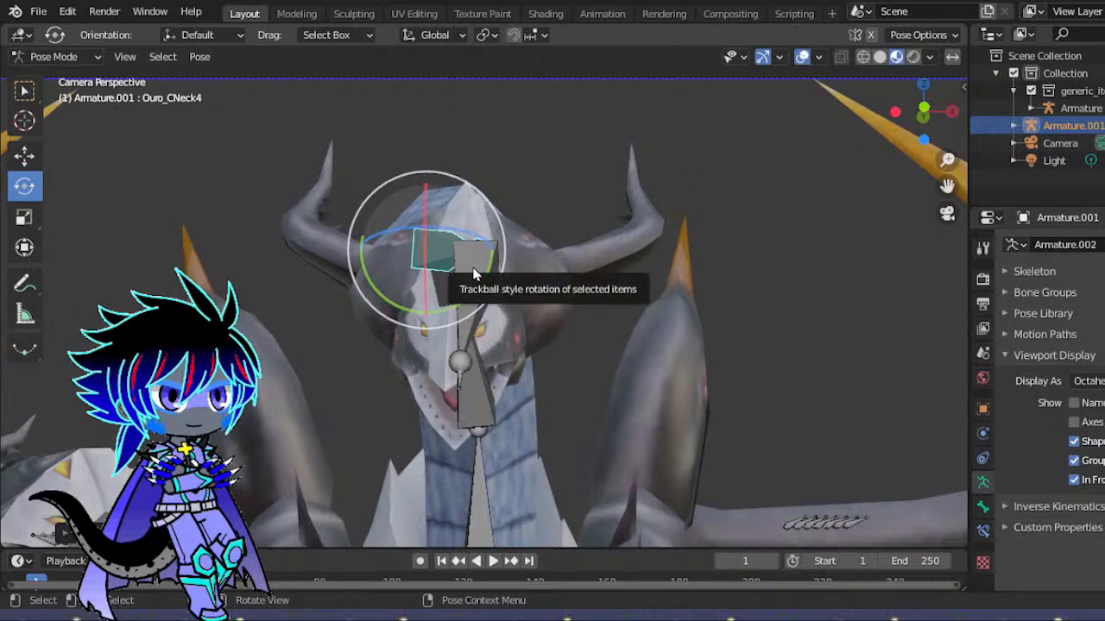
left_click(473, 308)
mouse_move(504, 271)
left_mouse_down()
mouse_move(534, 281)
mouse_move(509, 292)
left_mouse_up()
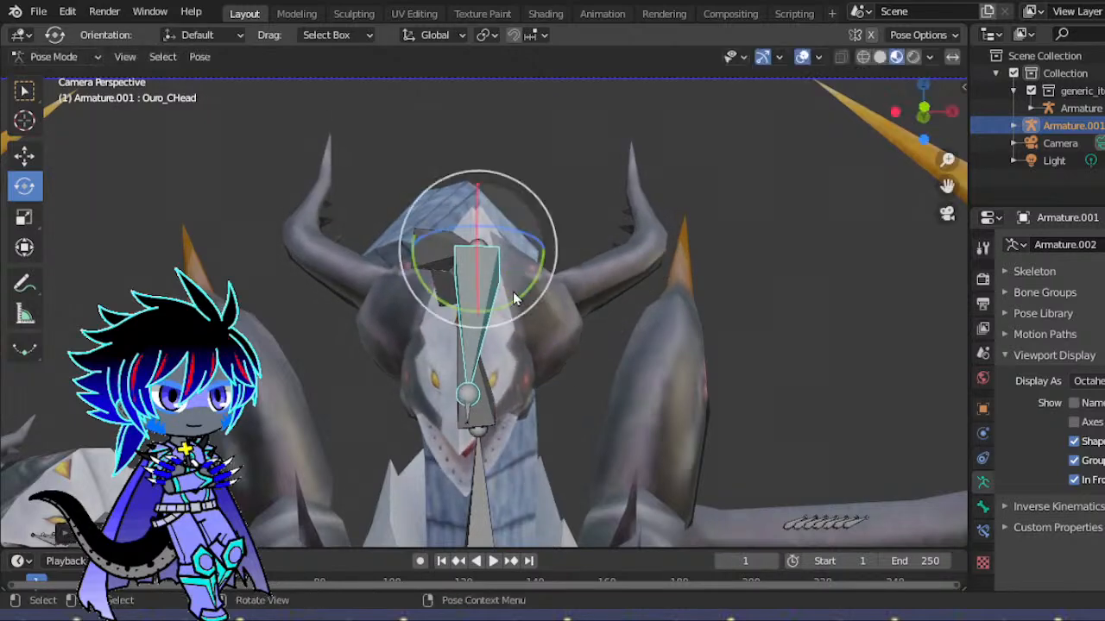
left_click(1071, 481)
- Adjust the middle head's direction with small free rotations of the Ouro_CHead bone, checking it against the whole camera composition
left_click_drag(948, 186, 1104, 1)
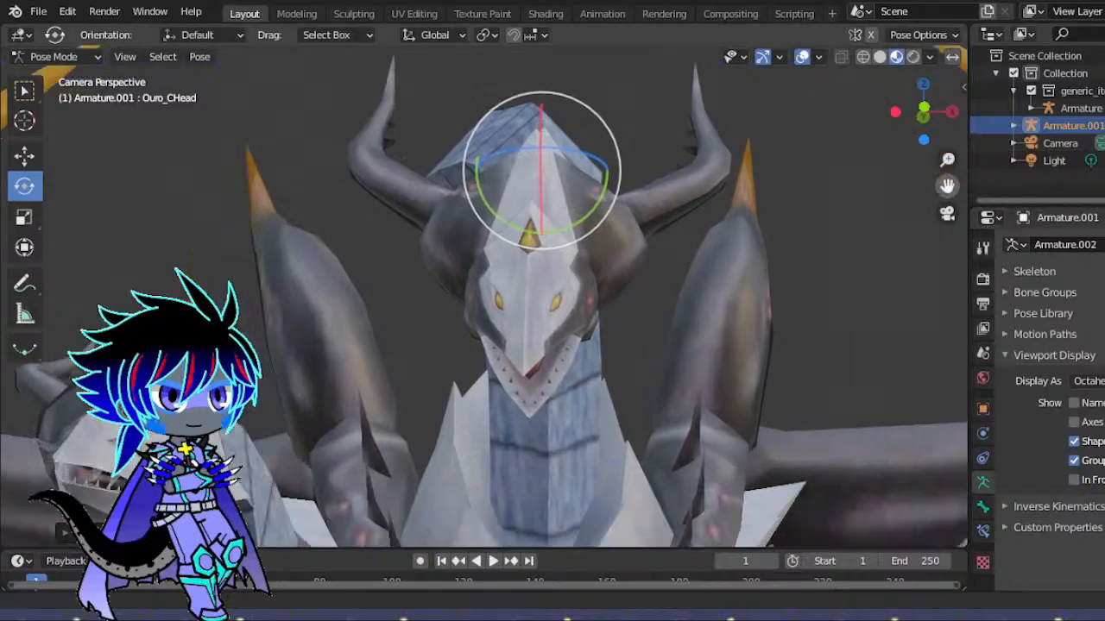
mouse_move(643, 77)
left_mouse_down()
mouse_move(659, 70)
mouse_move(661, 79)
left_mouse_up()
scroll(686, 129, "down", 12)
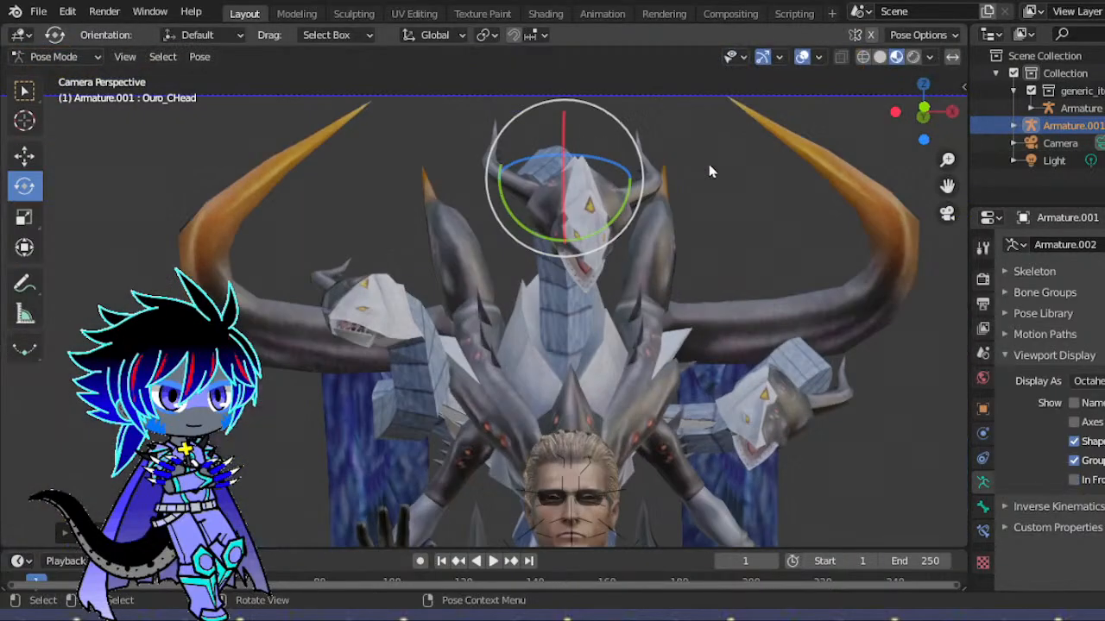
left_click_drag(565, 194, 580, 228)
scroll(613, 242, "down", 3)
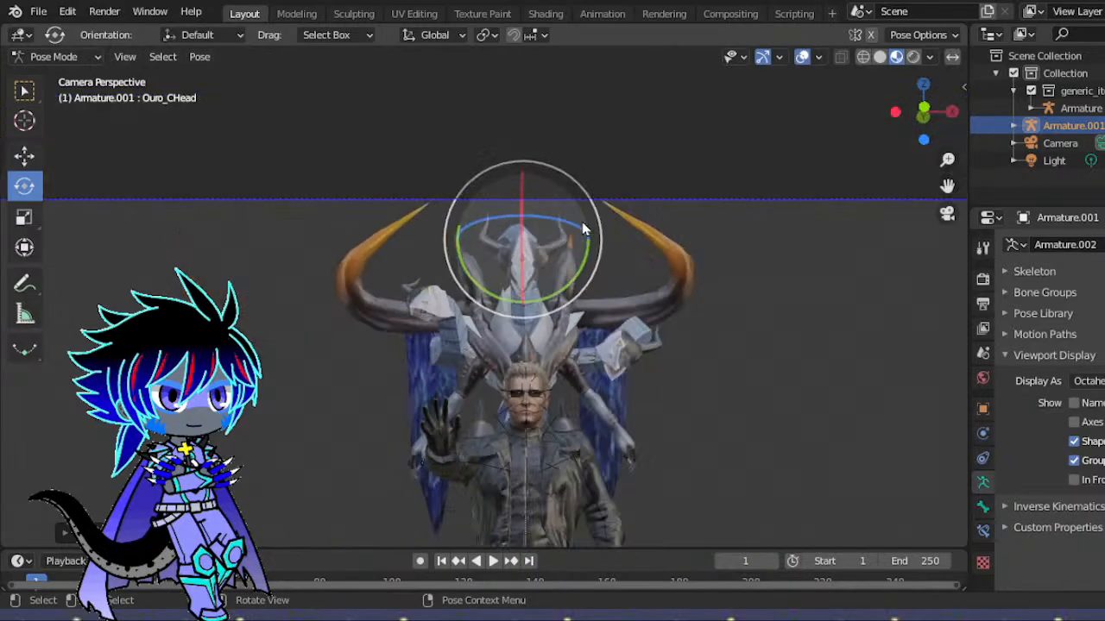
scroll(622, 241, "up", 5)
left_click_drag(585, 161, 599, 169)
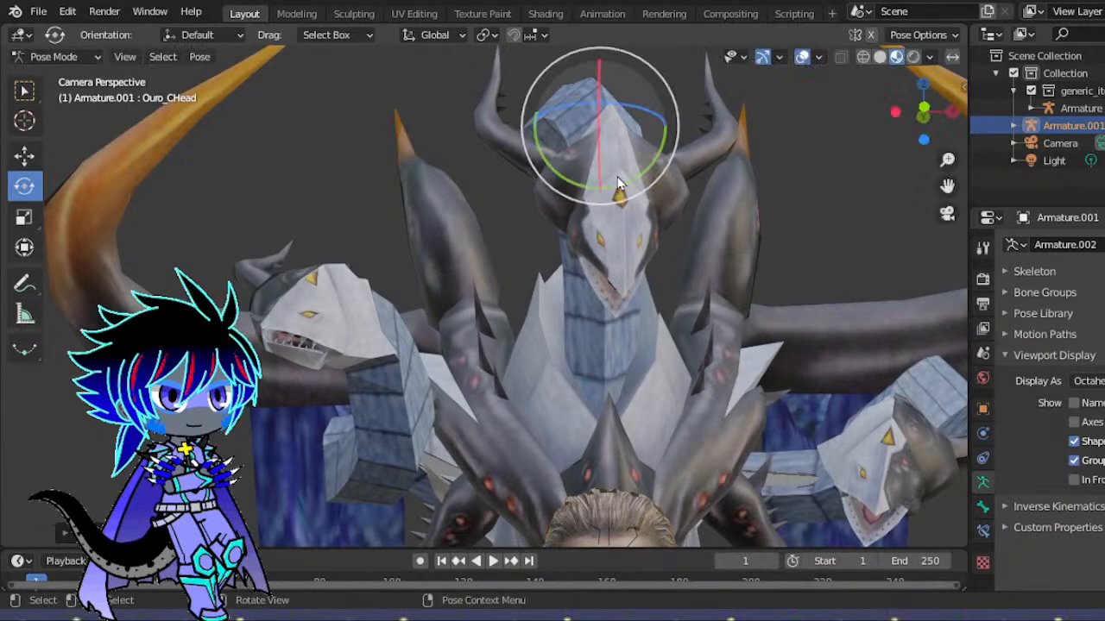
- Straighten the middle head with the Ouro_CHead bone so it faces the camera squarely, and check the framing
scroll(640, 246, "down", 3)
scroll(584, 223, "up", 3)
left_click_drag(584, 223, 651, 358)
mouse_move(735, 234)
left_mouse_down()
mouse_move(803, 306)
mouse_move(739, 237)
left_mouse_up()
left_click_drag(274, 218, 221, 218)
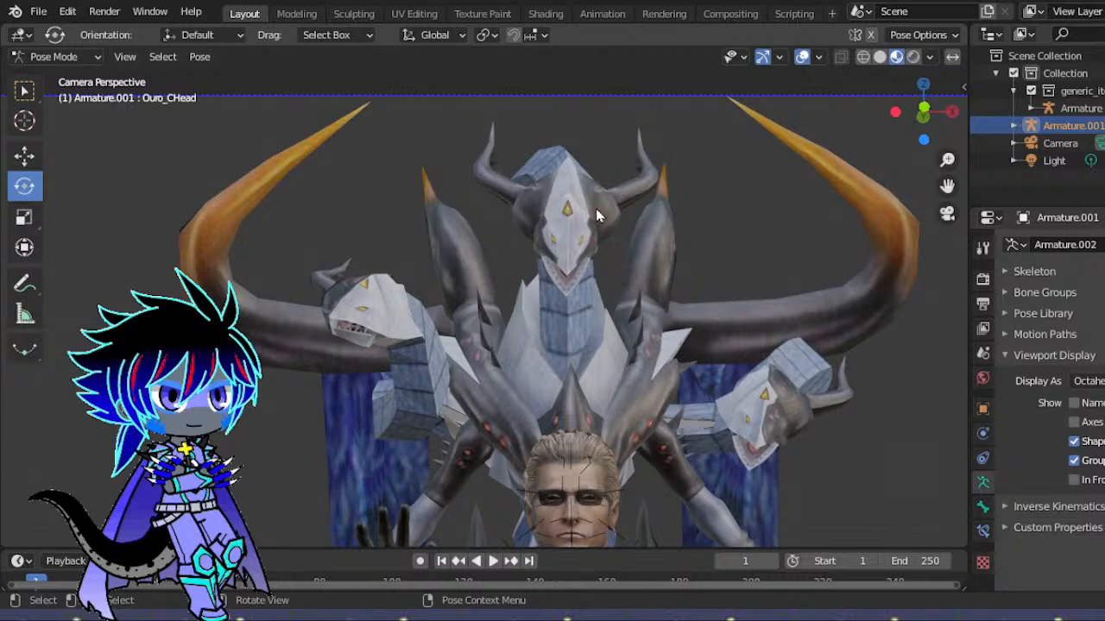
scroll(584, 213, "down", 4)
scroll(587, 215, "up", 3)
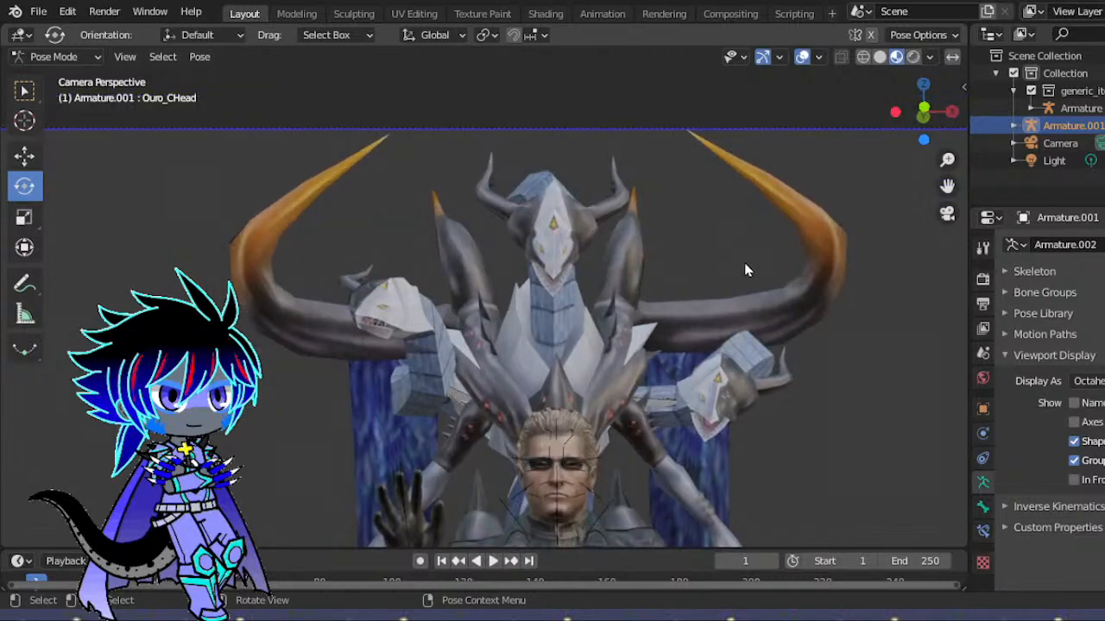
scroll(743, 264, "up", 5)
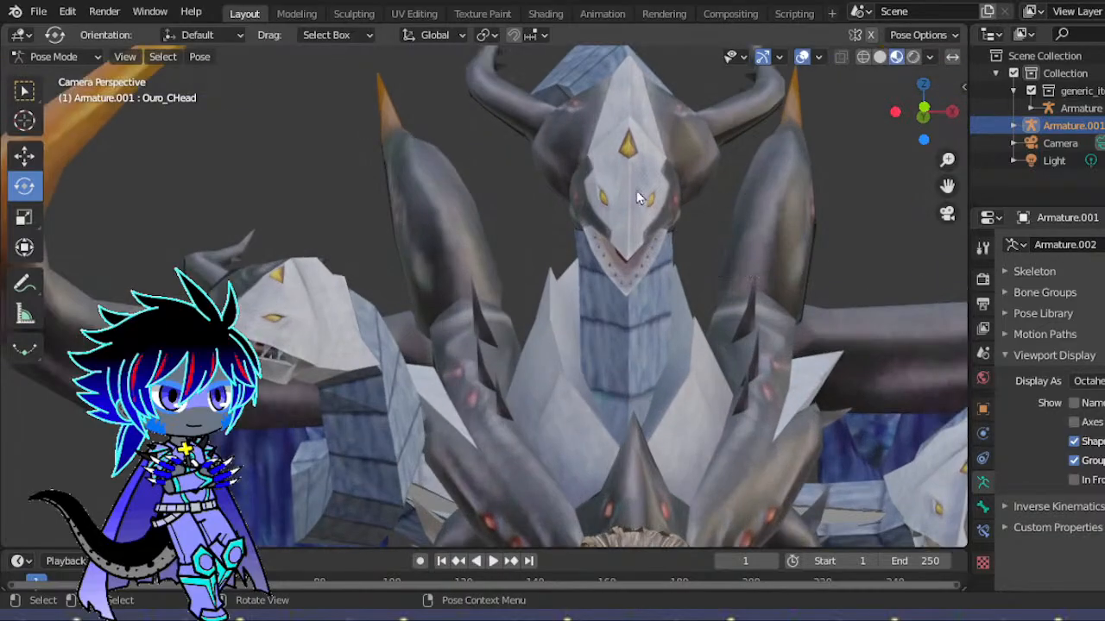
- Trackball-rotate the Ouro_CHead bone to tip the middle head downward over its neck in the camera view
key("r")
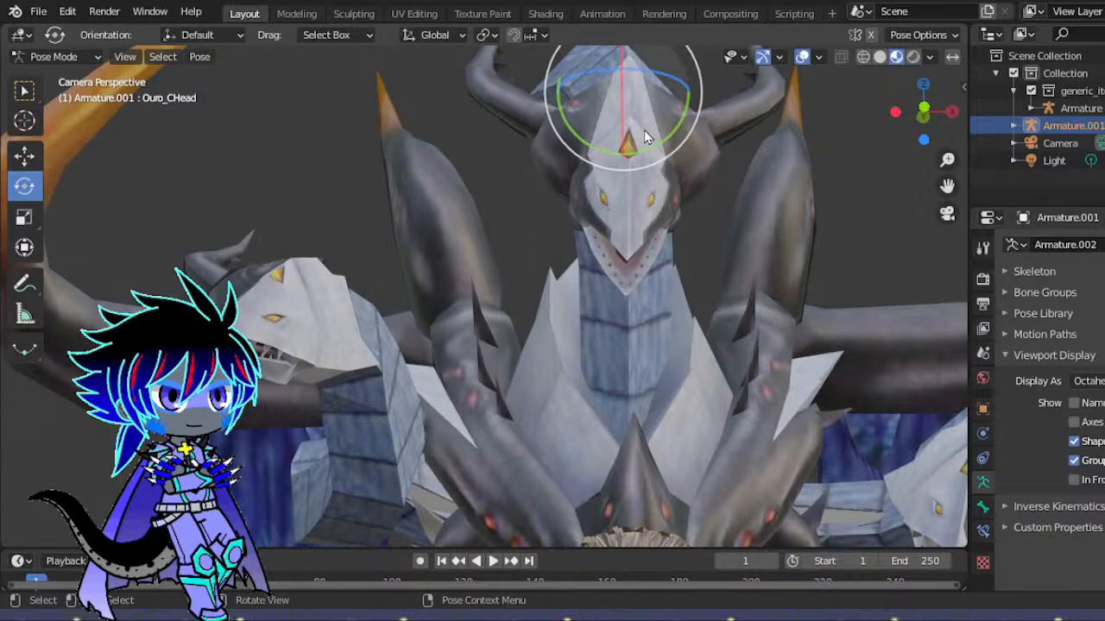
key("r")
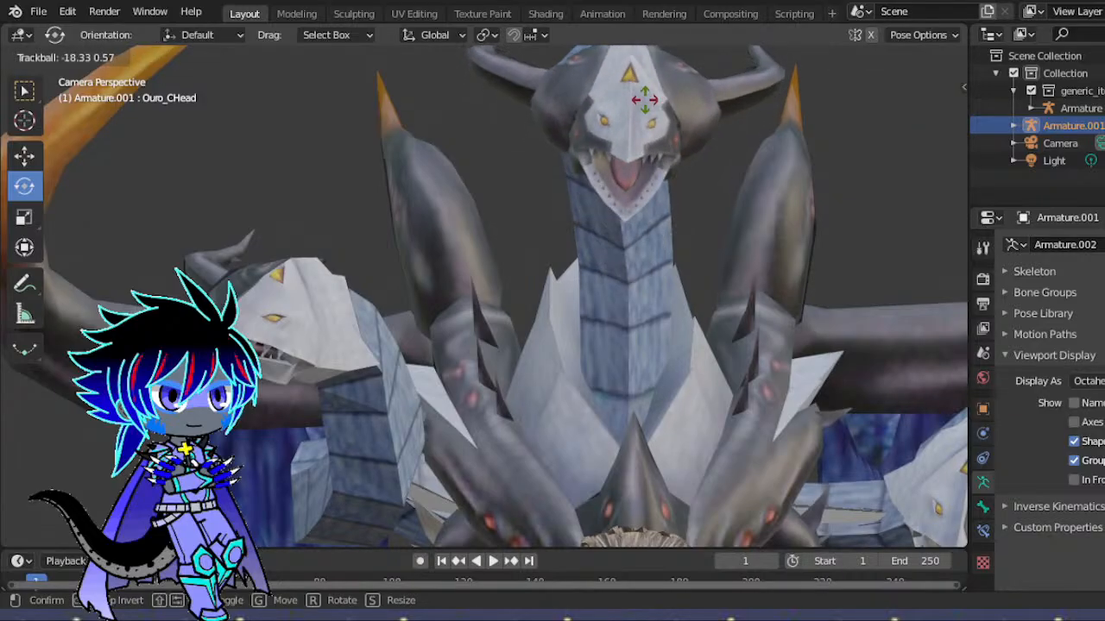
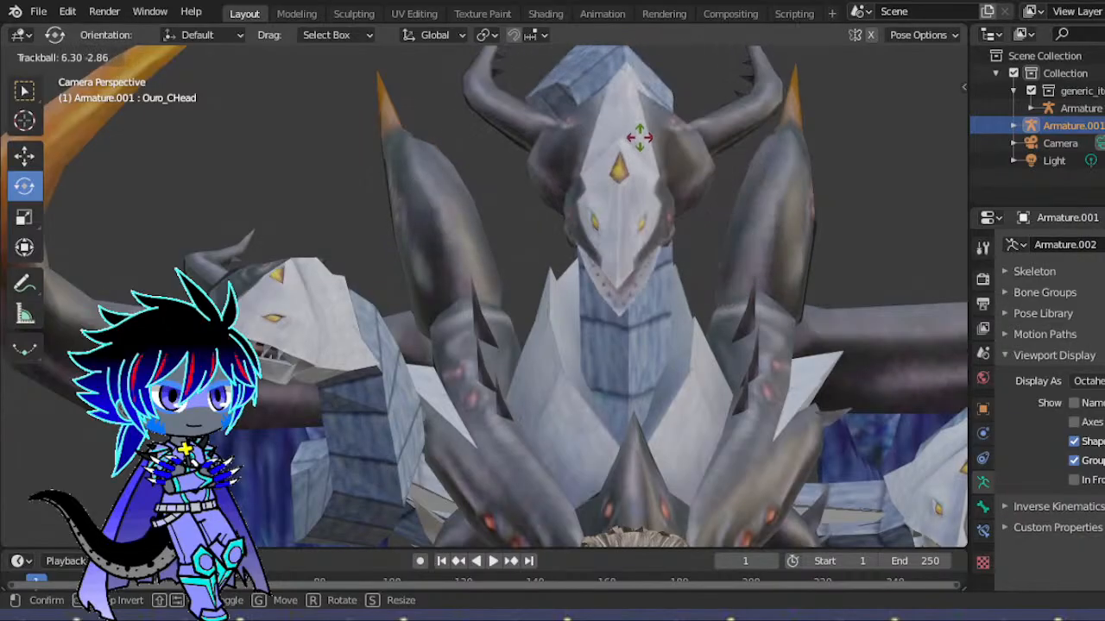
left_click(671, 139)
left_click_drag(948, 185, 939, 206)
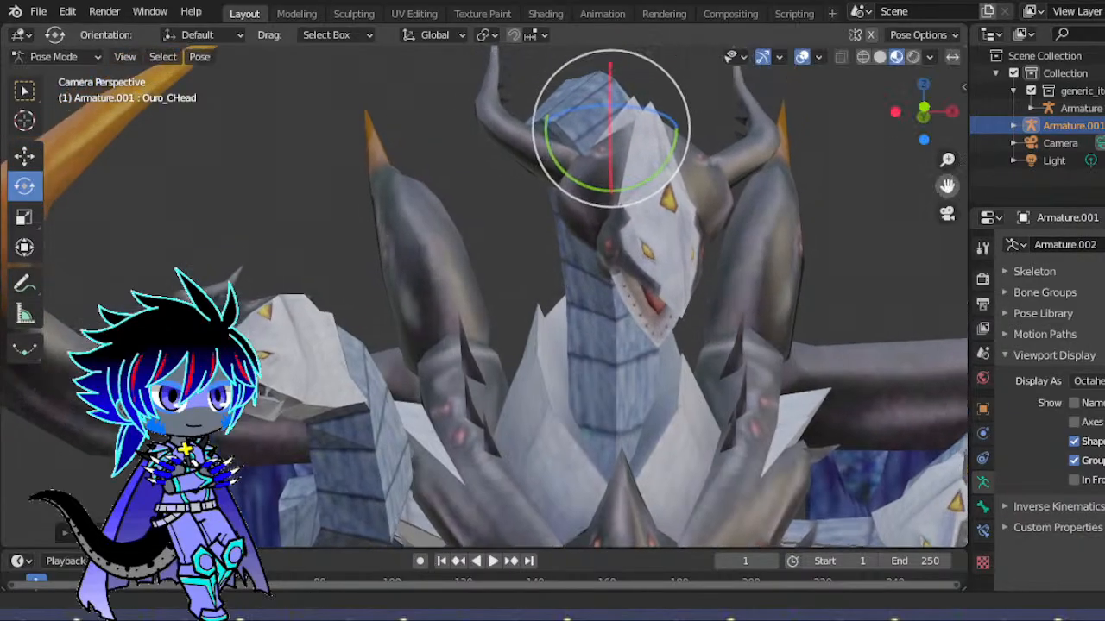
key("r")
key("r")
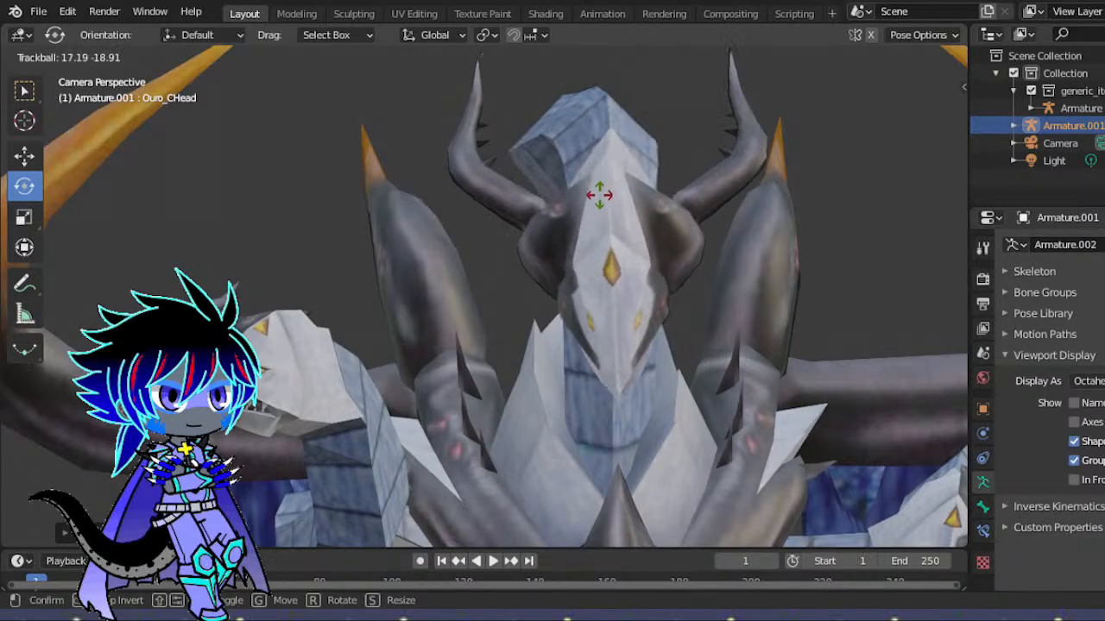
left_click(599, 188)
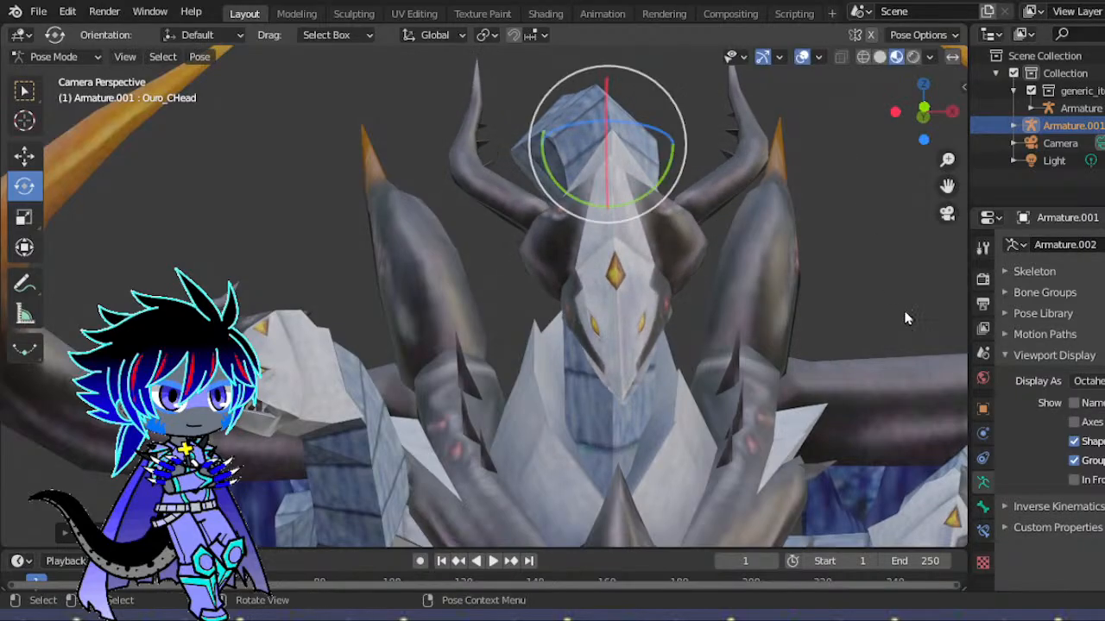
- Check the middle head from the side and rotate the Ouro_CHead bone in camera view, showing the armature in front only meanwhile
left_click(1073, 480)
left_click_drag(925, 112, 836, 161)
left_click_drag(948, 187, 1039, 395)
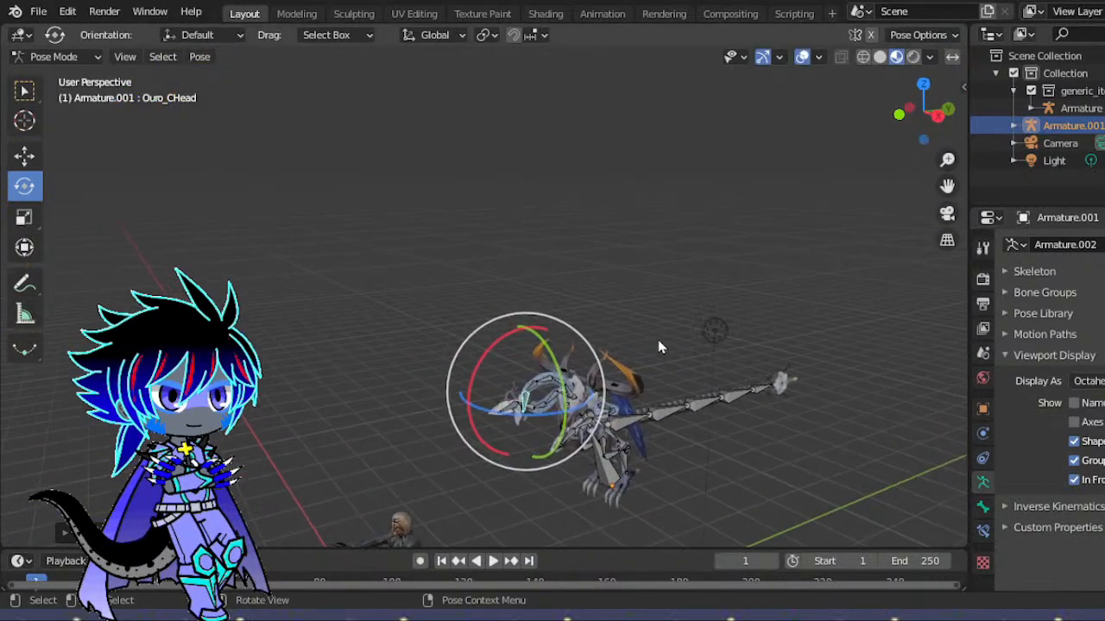
scroll(717, 344, "up", 5)
left_click(947, 213)
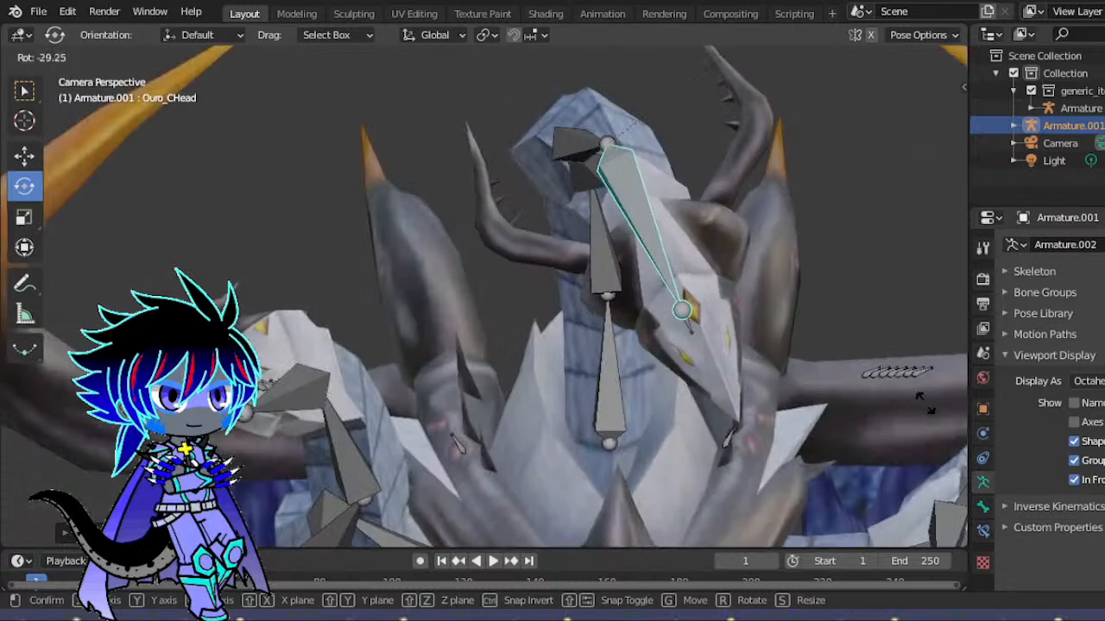
left_click_drag(677, 178, 661, 201)
left_click(1073, 480)
scroll(898, 415, "down", 4)
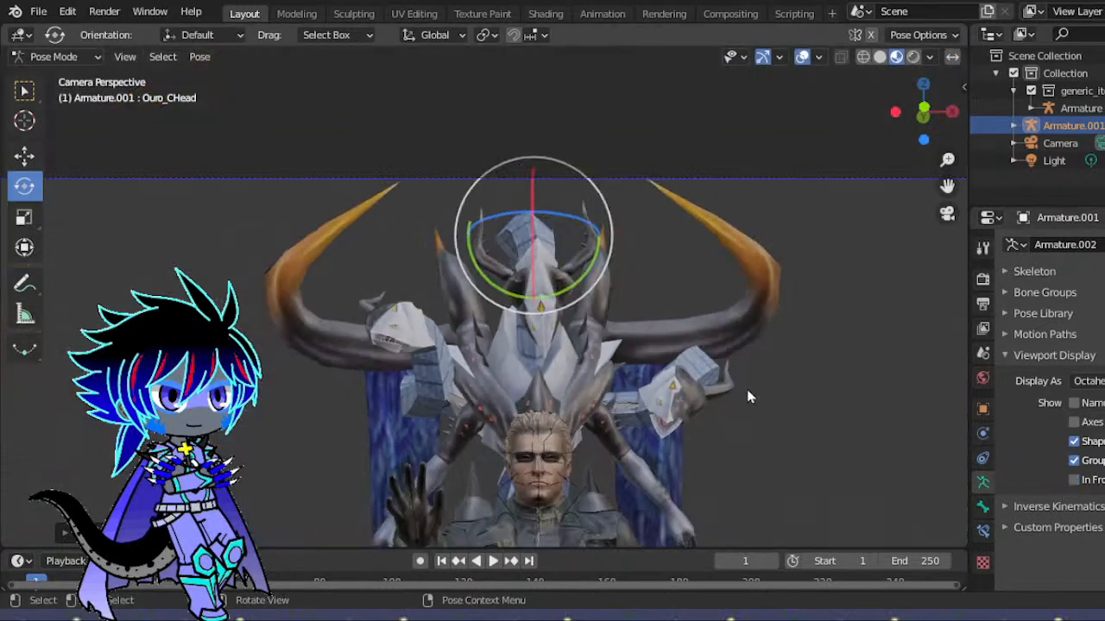
- Raise the middle head with free rotations of the Ouro_CHead bone so it looks straight at the camera
left_click_drag(547, 261, 548, 192)
left_click_drag(557, 237, 556, 239)
left_click_drag(556, 240, 540, 220)
left_click(563, 242)
- View the necks from the side, turn on In Front display and rotate the Ouro_CNeck1 bone to raise the middle neck
scroll(563, 243, "up", 5)
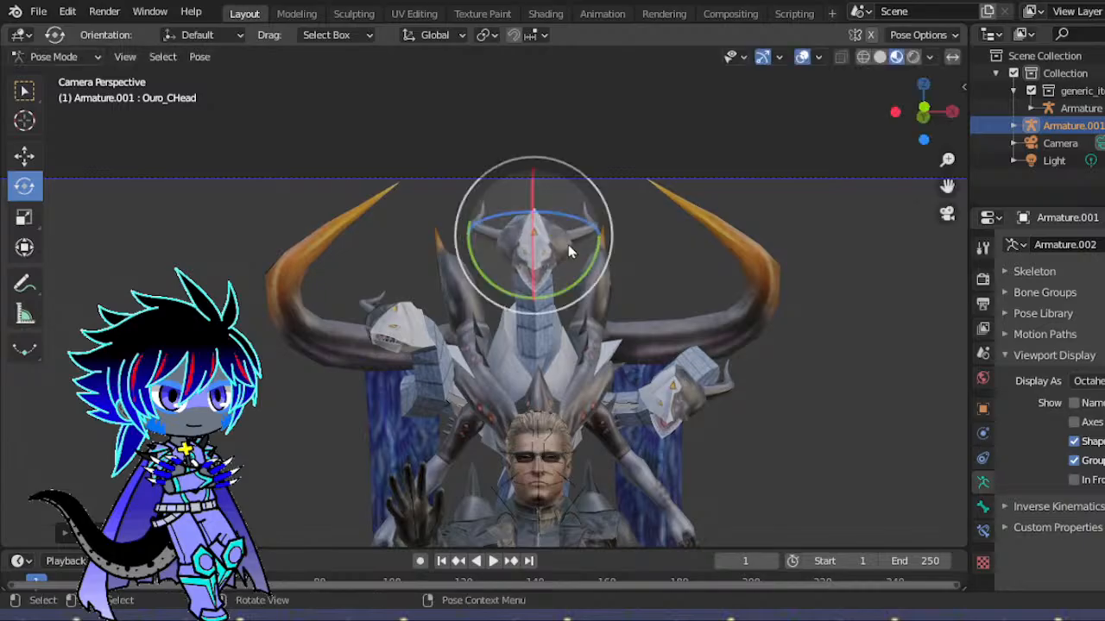
left_click_drag(925, 141, 749, 177)
scroll(931, 180, "up", 6)
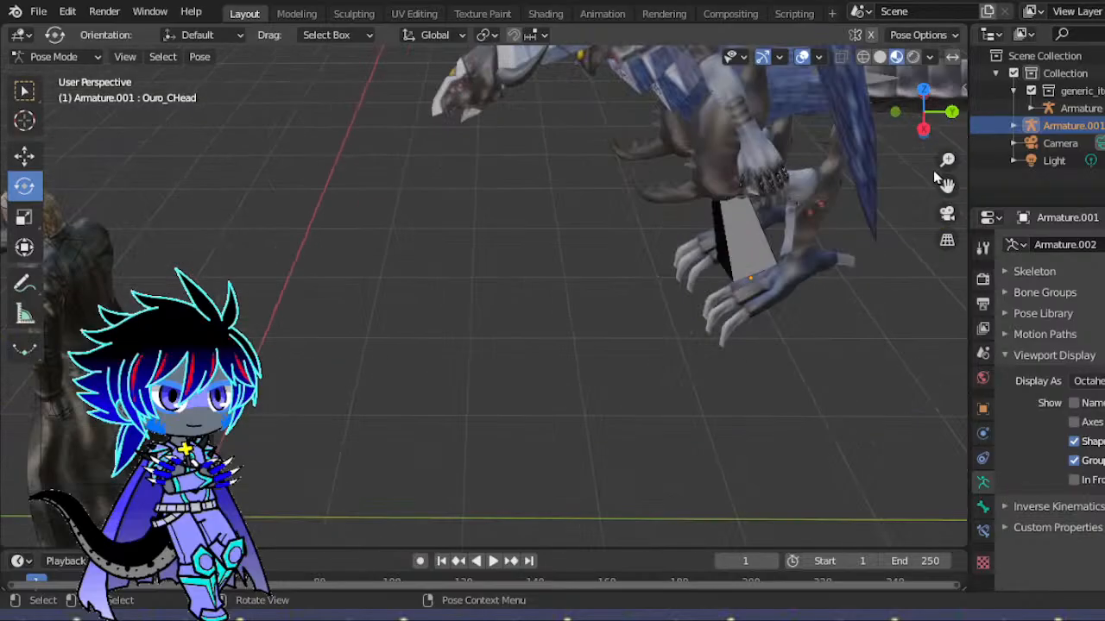
left_click_drag(947, 186, 937, 548)
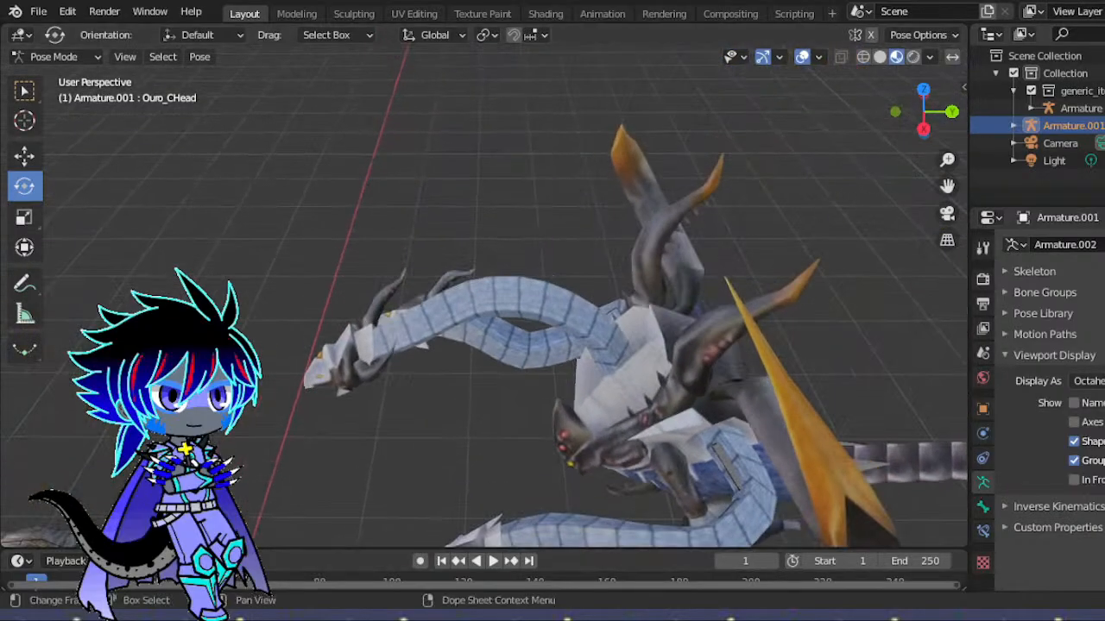
scroll(749, 216, "up", 2)
left_click_drag(938, 125, 955, 52)
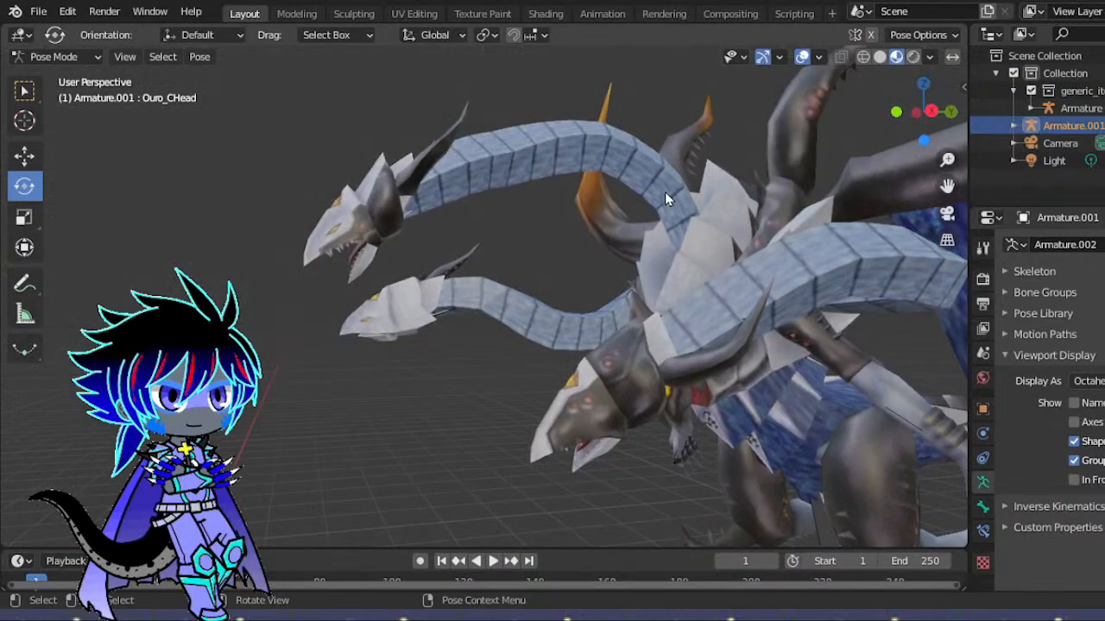
left_click(680, 207)
left_click(1074, 479)
left_click_drag(770, 217, 773, 246)
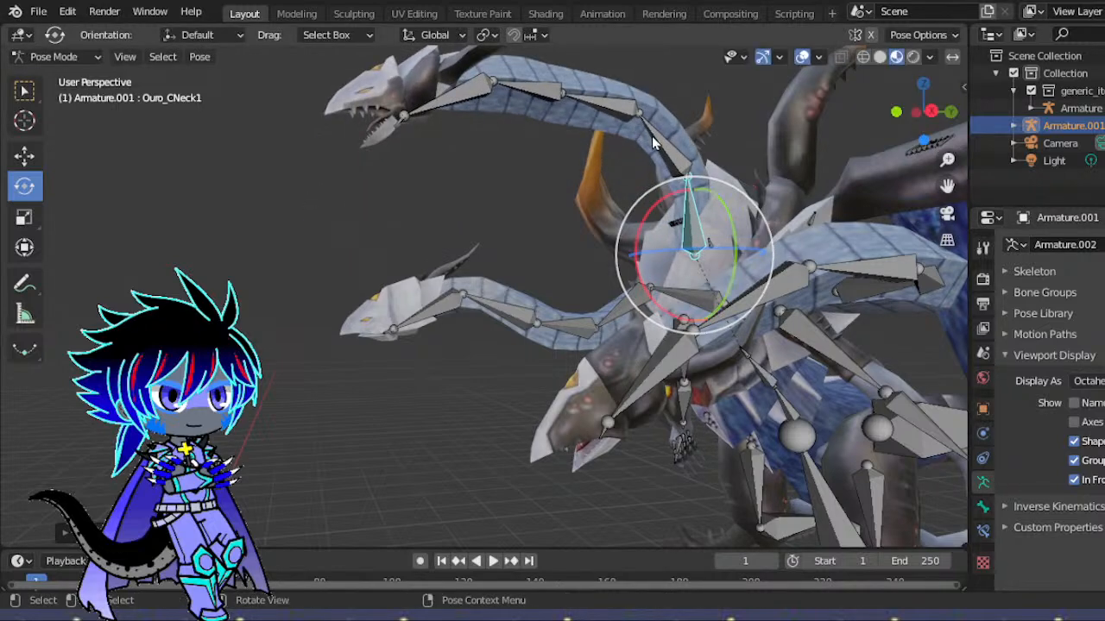
- Rotate the Ouro_CNeck2 bone to bend the raised middle neck forward and down, and adjust the neck bones beyond it
left_click(608, 148)
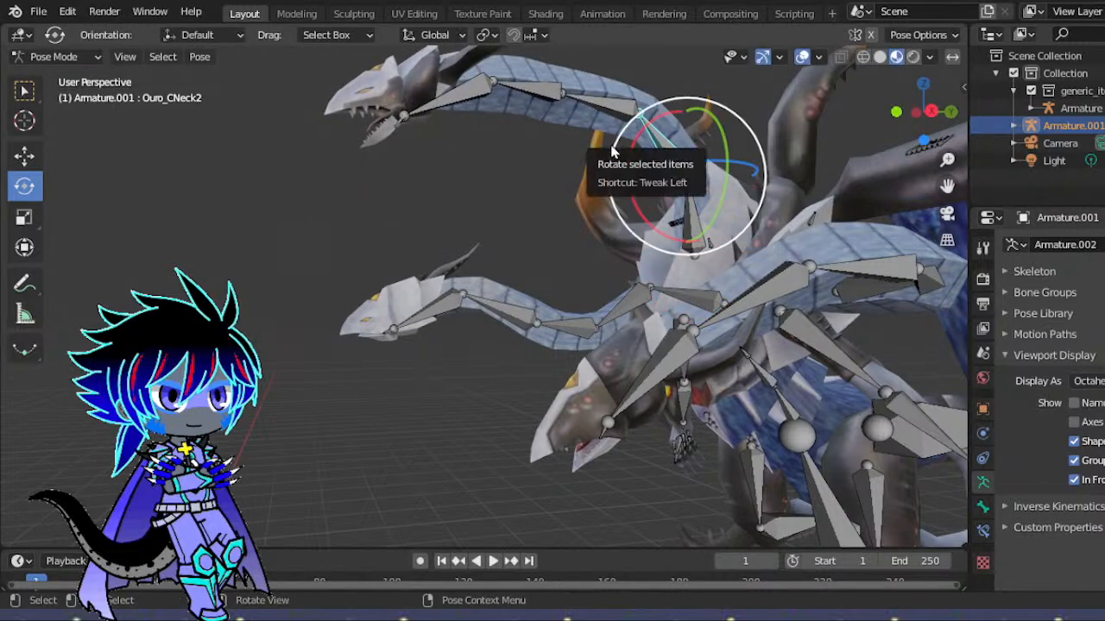
key("r")
left_click(606, 183)
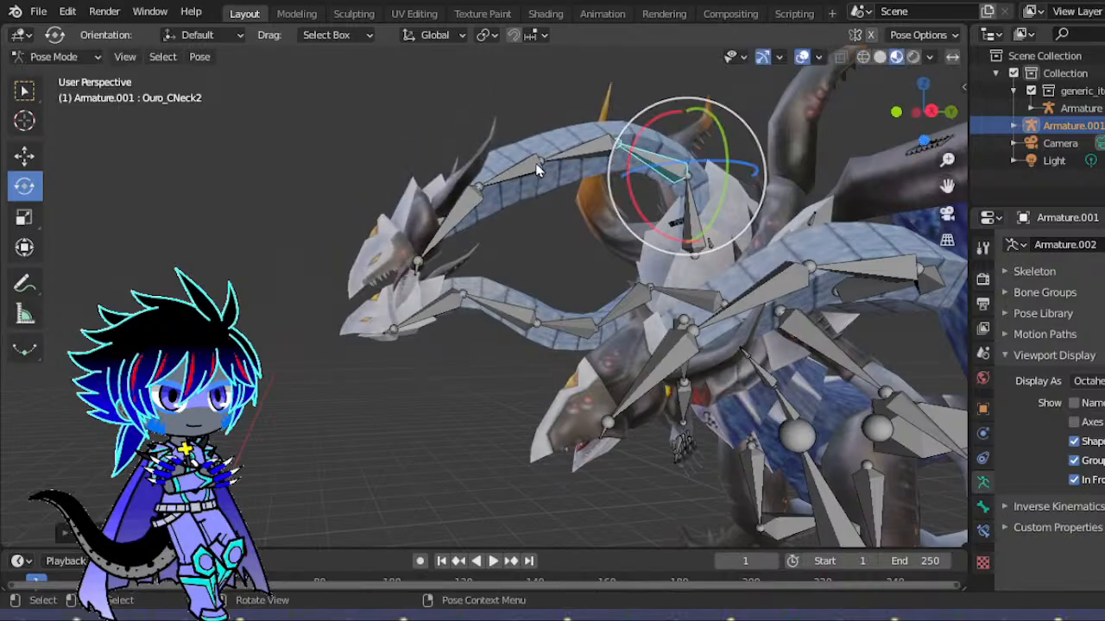
left_click(566, 158)
left_click_drag(614, 145, 618, 164)
- Trackball-rotate the Ouro_CNeck4 bone in the camera view to bend the middle neck's end downward, and refine its tilt
left_click(947, 215)
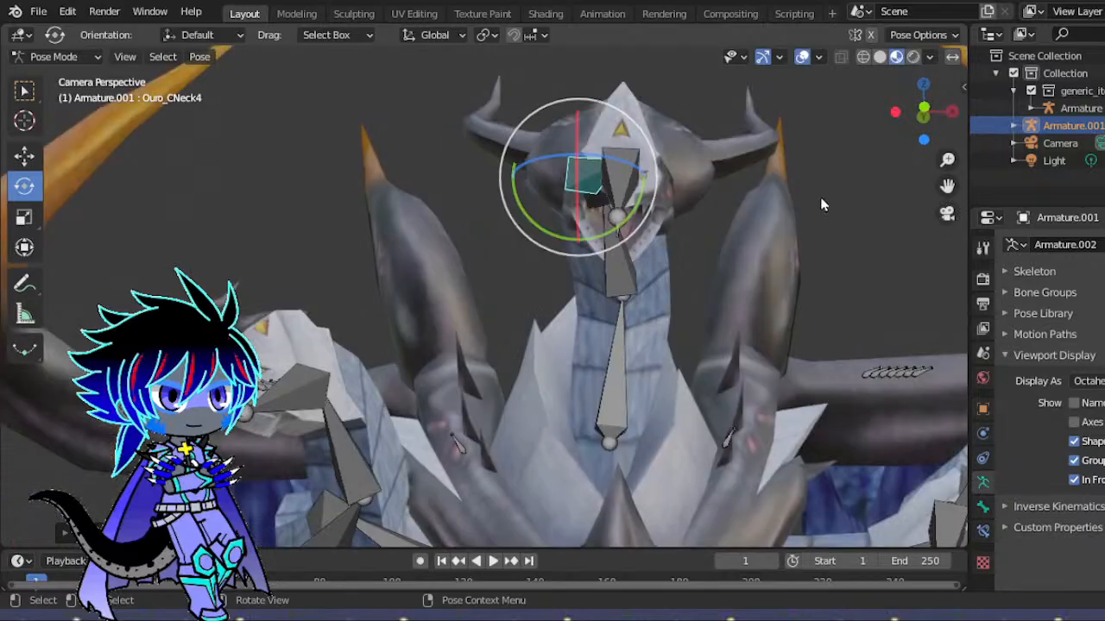
key("r")
key("r")
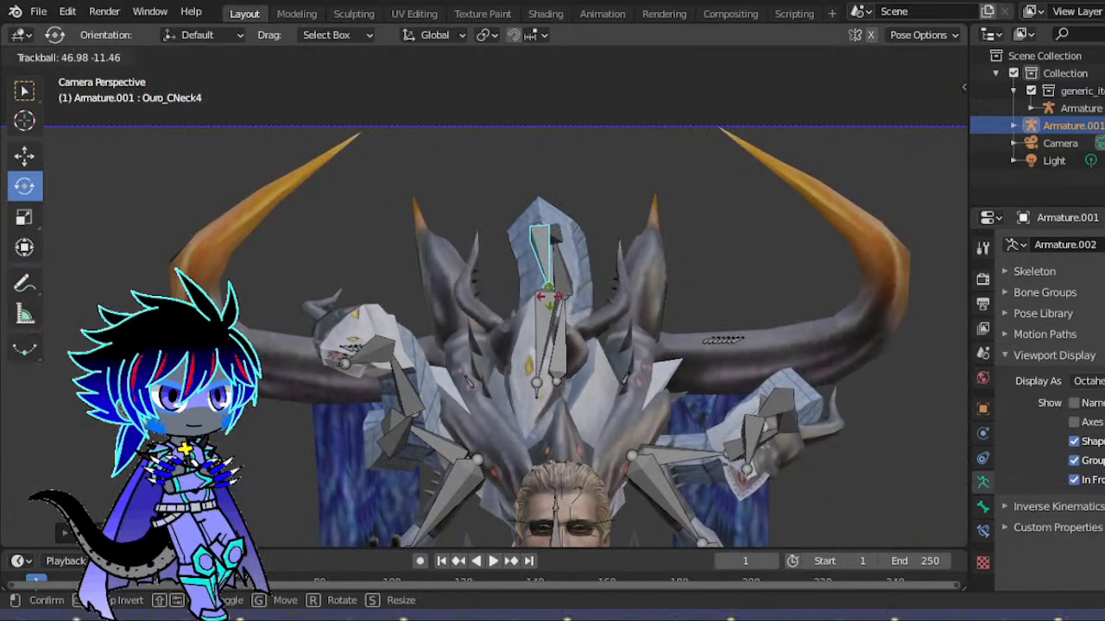
left_click(565, 247)
key("r")
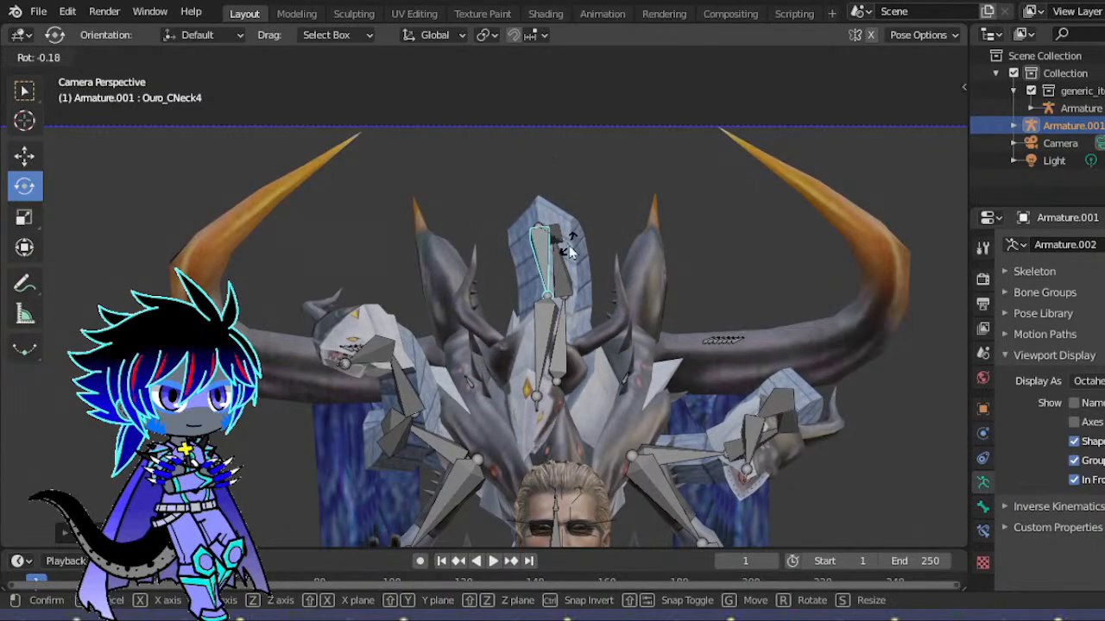
left_click(566, 241)
- Trackball-rotate the Ouro_CHead bone to lift the middle head until it faces the camera below the neck's arch
left_click(563, 329)
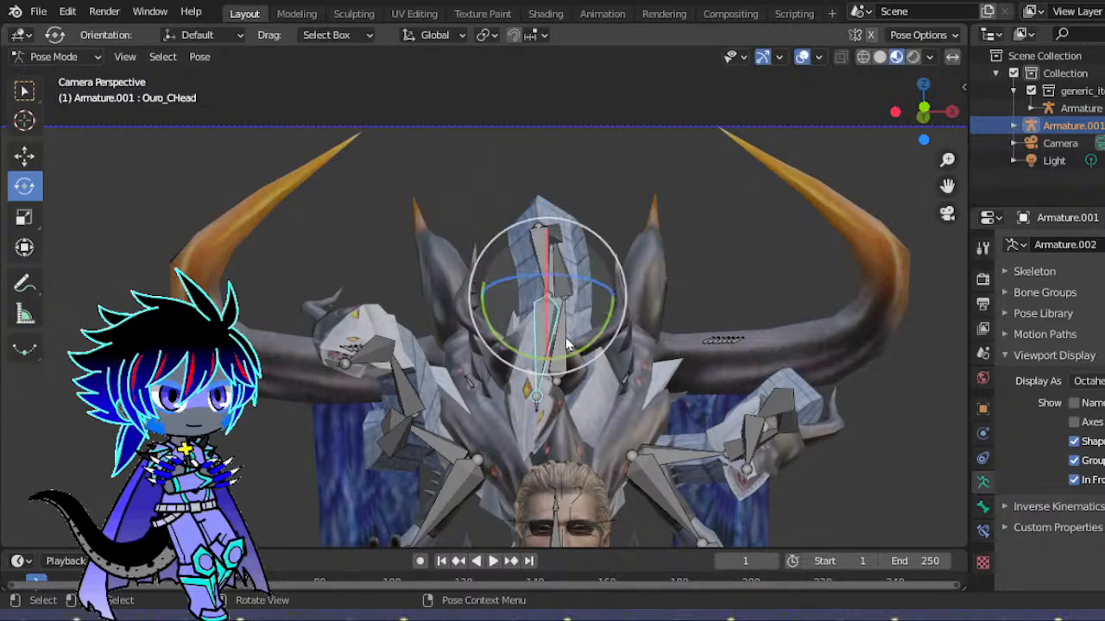
key("r")
key("r")
left_click(615, 251)
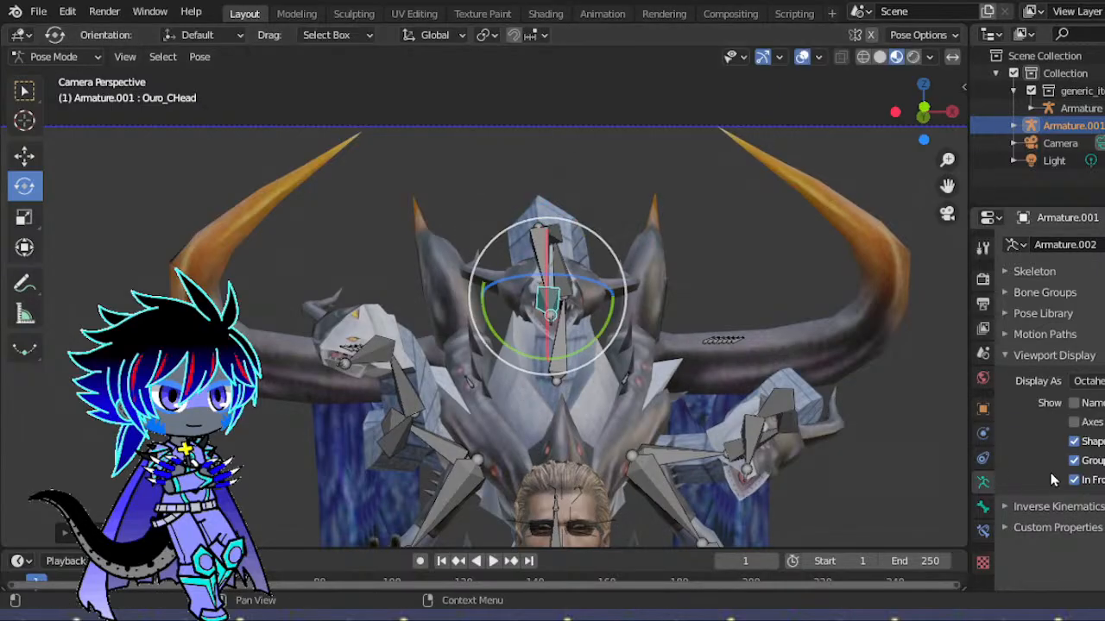
- Trackball-rotate the Ouro_CHead bone in the camera view to turn the middle head downward and slightly sideways
scroll(631, 272, "down", 3)
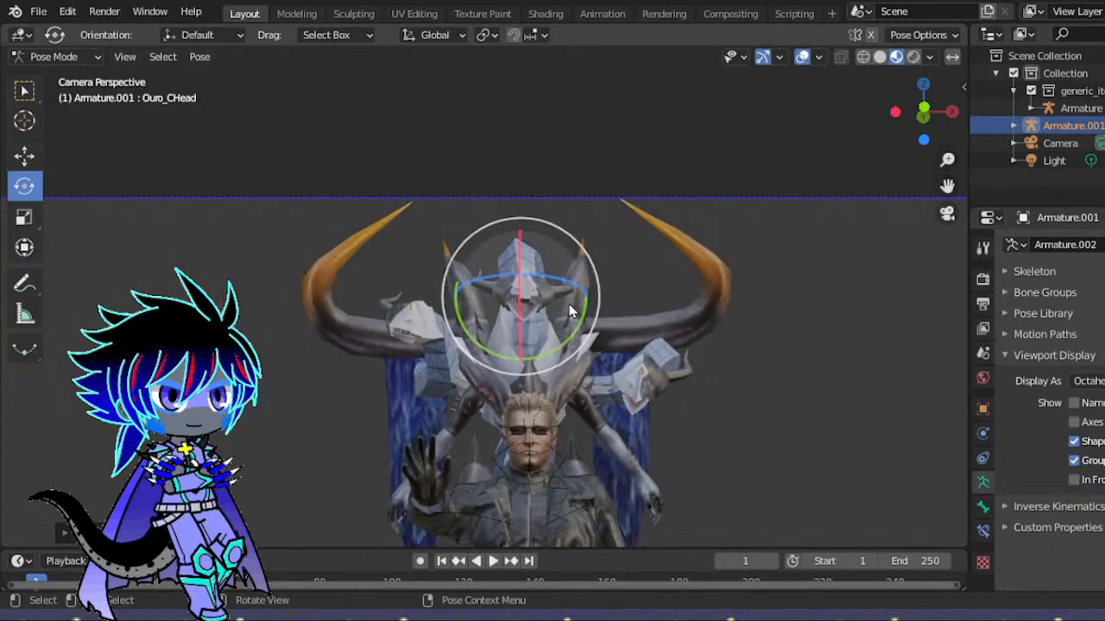
key("r")
key("r")
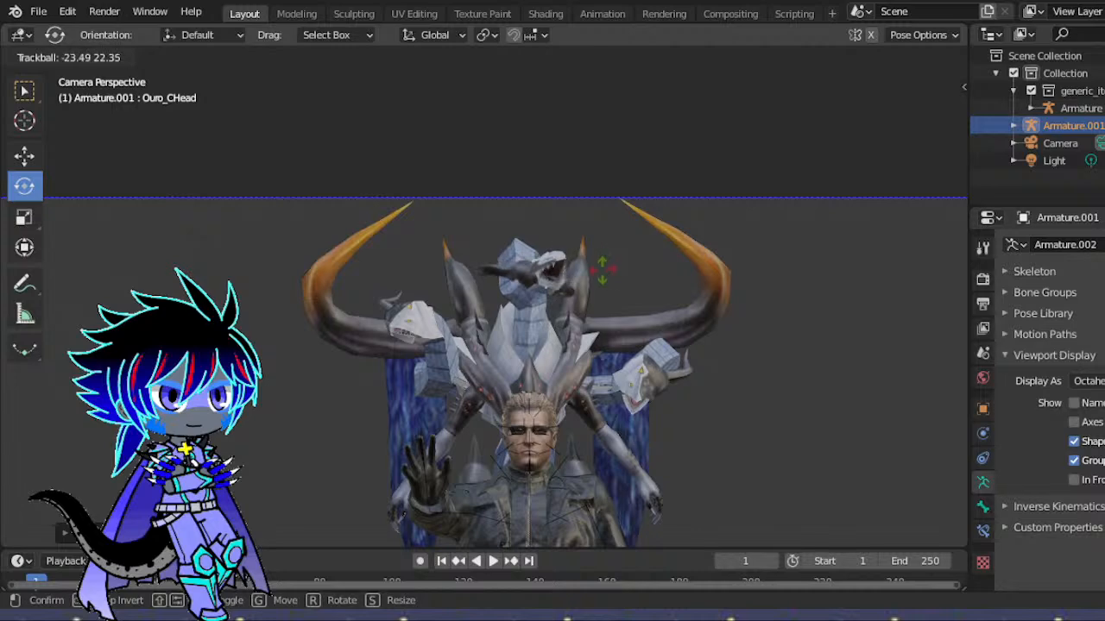
scroll(600, 277, "up", 5)
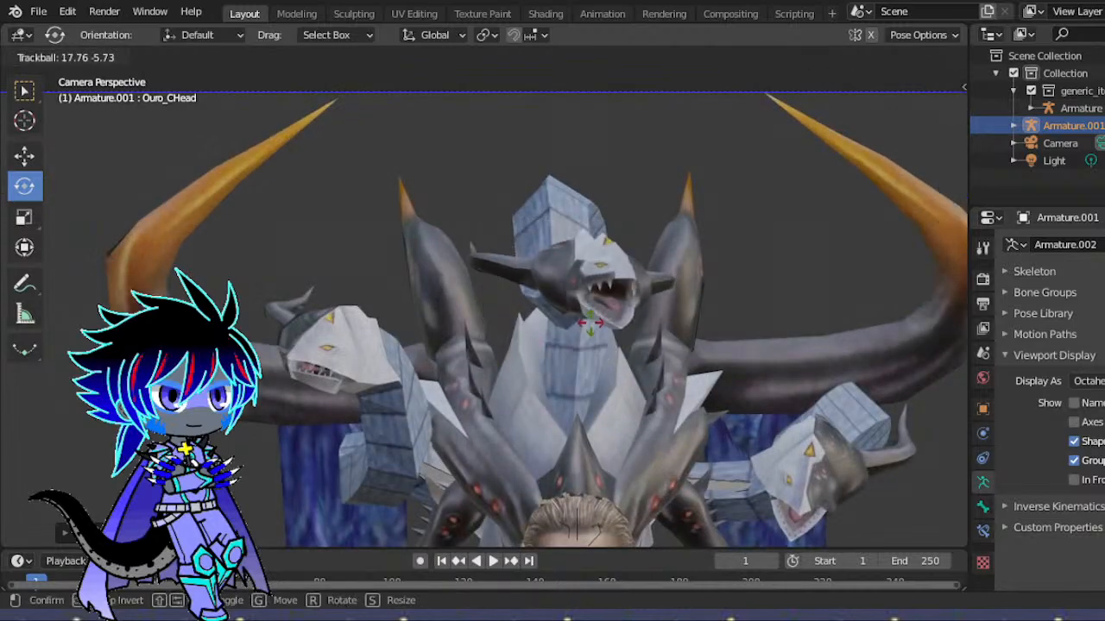
left_click(592, 320)
- Show the bones in front and, from the side, rotate the Ouro_CNeck1 bone backward to raise the middle neck
left_click_drag(903, 120, 779, 149)
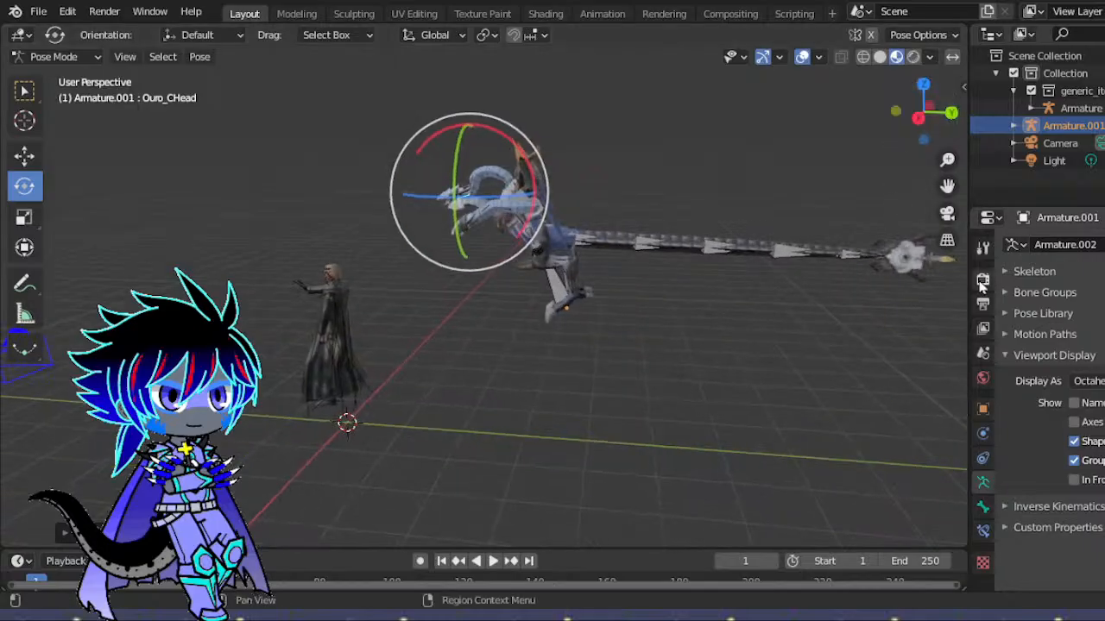
left_click(1075, 481)
left_click_drag(948, 185, 695, 323)
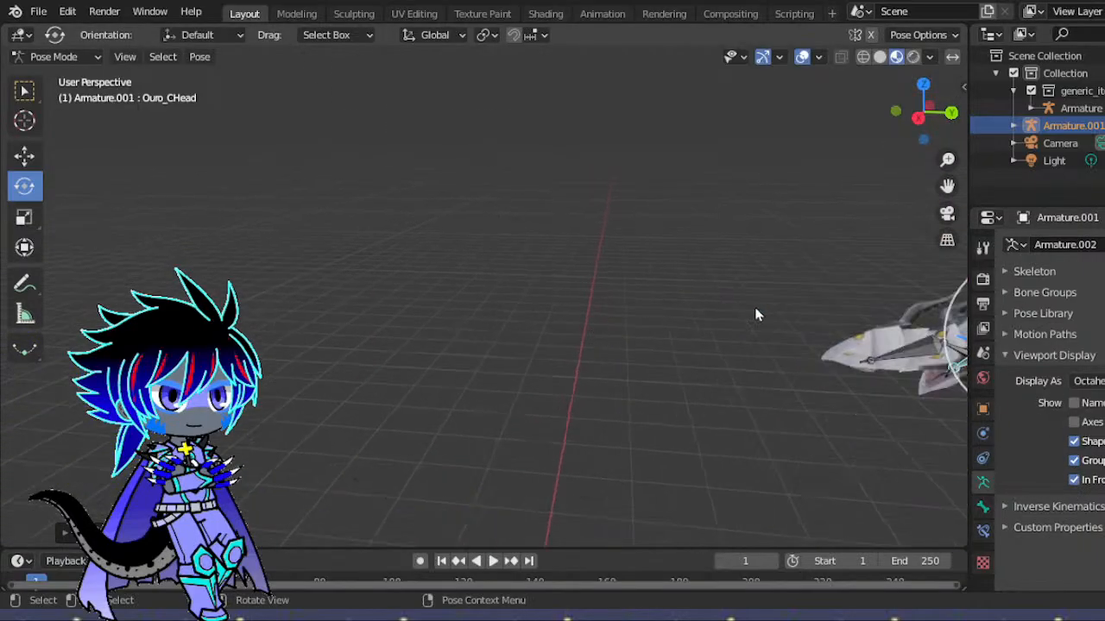
left_click(947, 214)
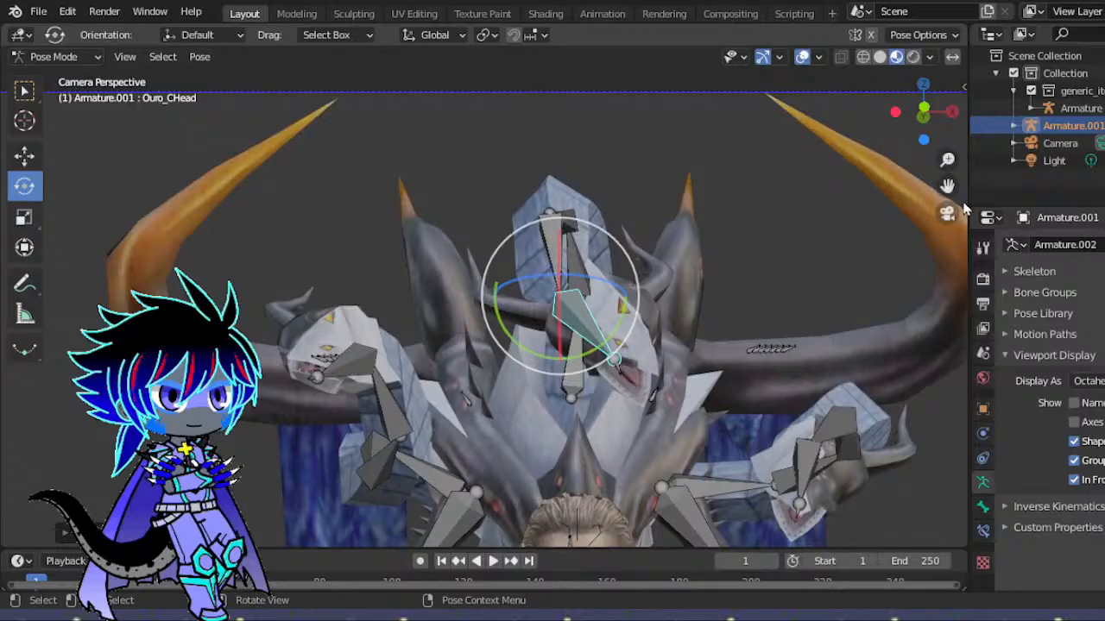
left_click(947, 216)
left_click_drag(948, 187, 912, 223)
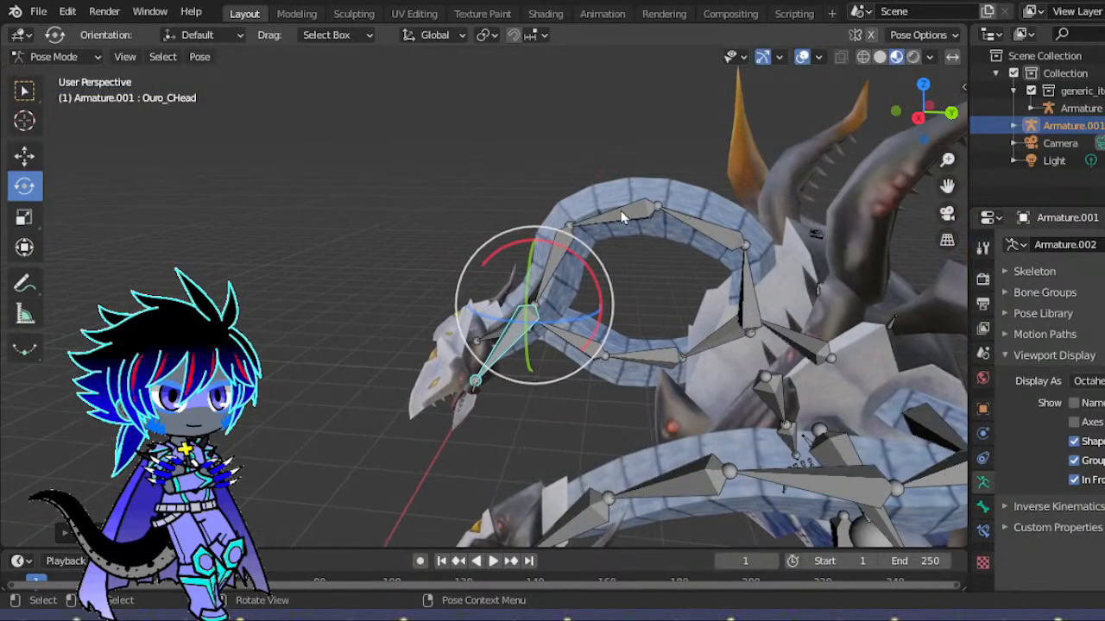
left_click(772, 265)
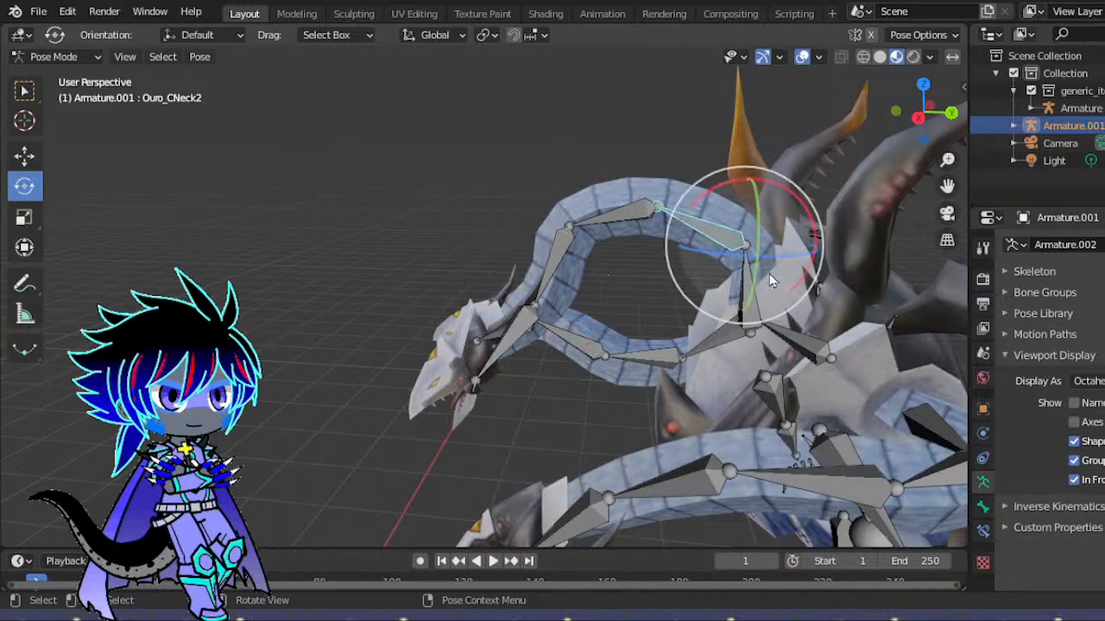
left_click(818, 236)
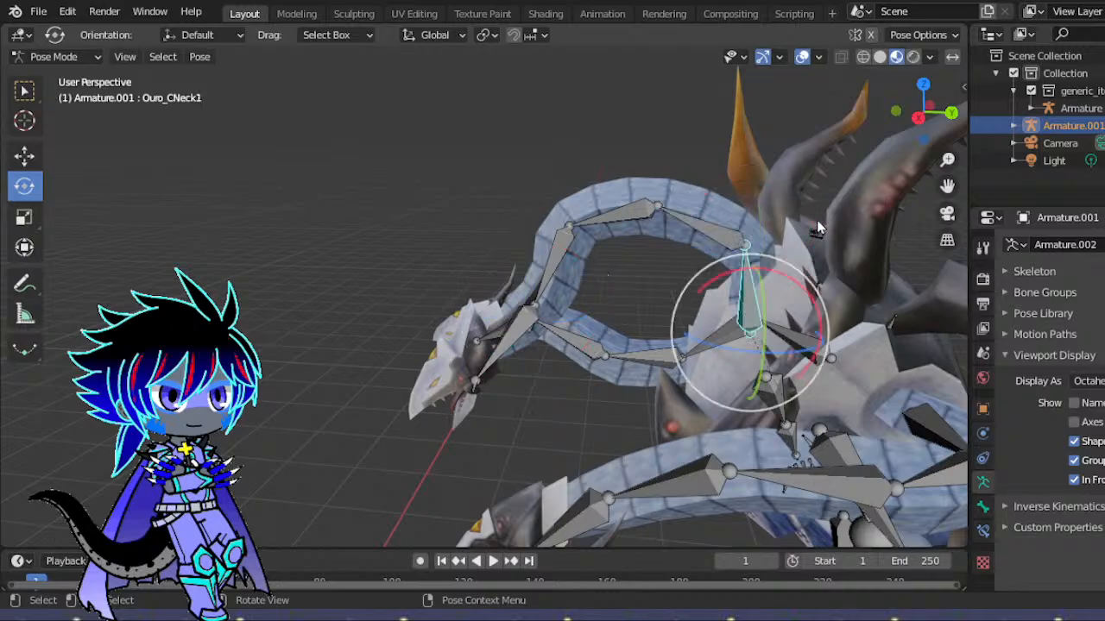
left_click_drag(811, 281, 747, 226)
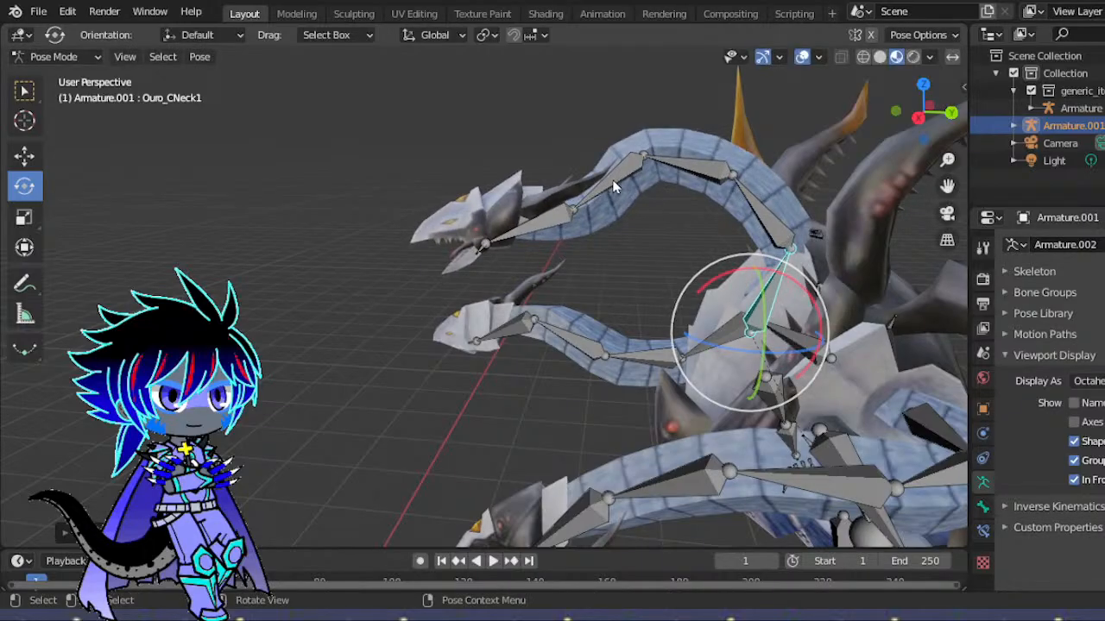
- Rotate the Ouro_CNeck4 bone upward to straighten the front part of the middle neck
left_click(611, 252)
key("r")
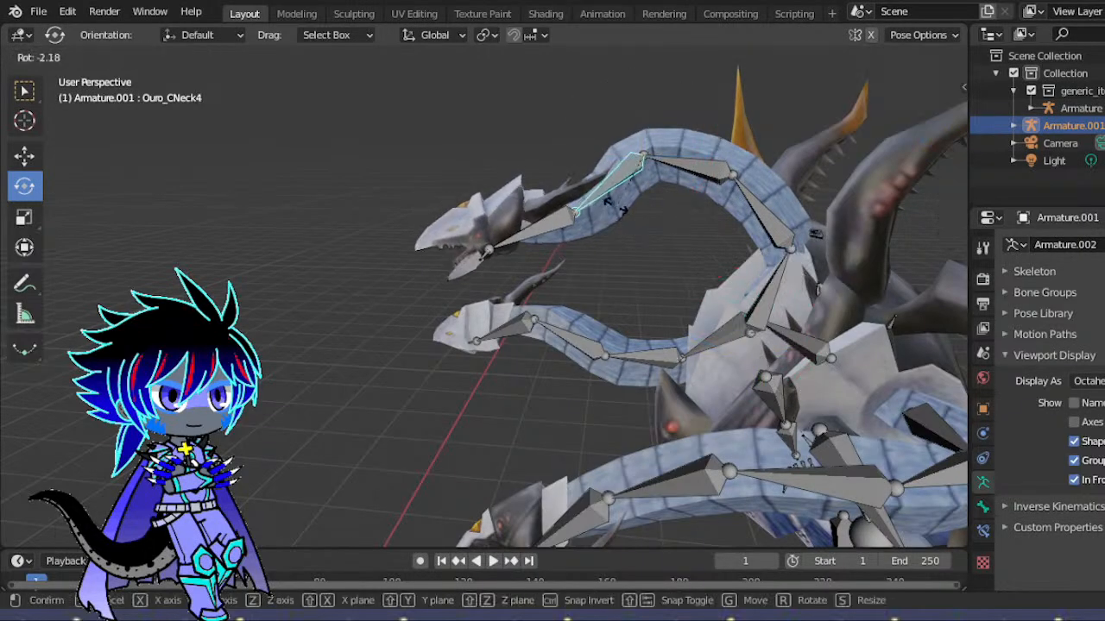
left_click(613, 171)
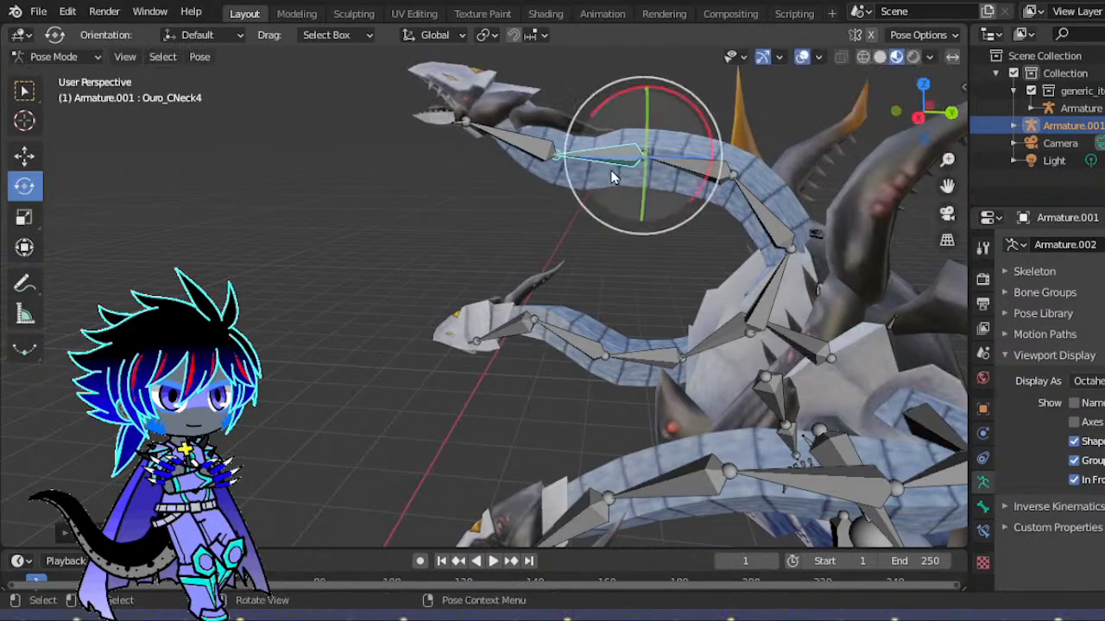
- Trackball-rotate the Ouro_CHead bone in the camera view until the middle head points down toward the man
left_click(947, 213)
scroll(776, 220, "down", 5)
scroll(788, 217, "up", 1)
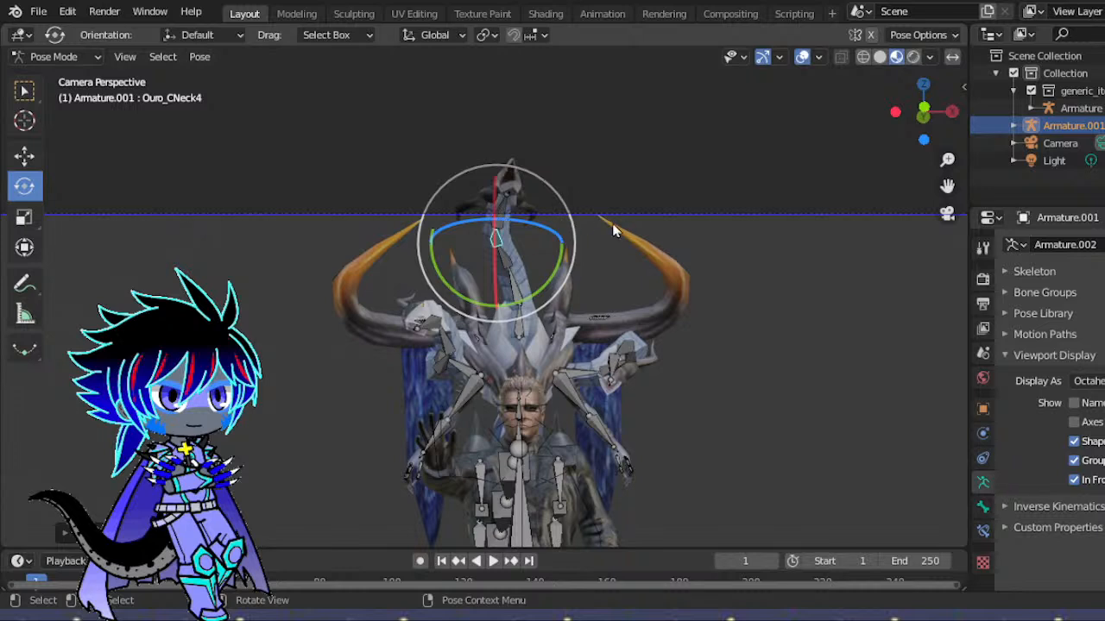
left_click(521, 249)
key("r")
key("r")
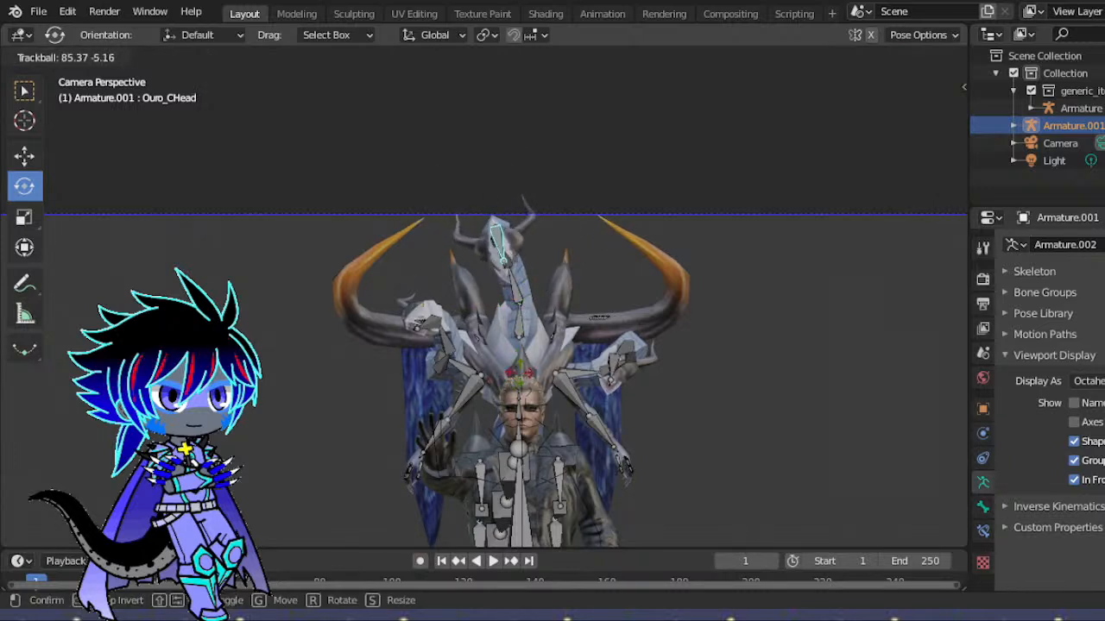
left_click(510, 373)
- Turn off In Front display and examine the middle head and neck in the camera view, near and far
scroll(587, 350, "up", 5)
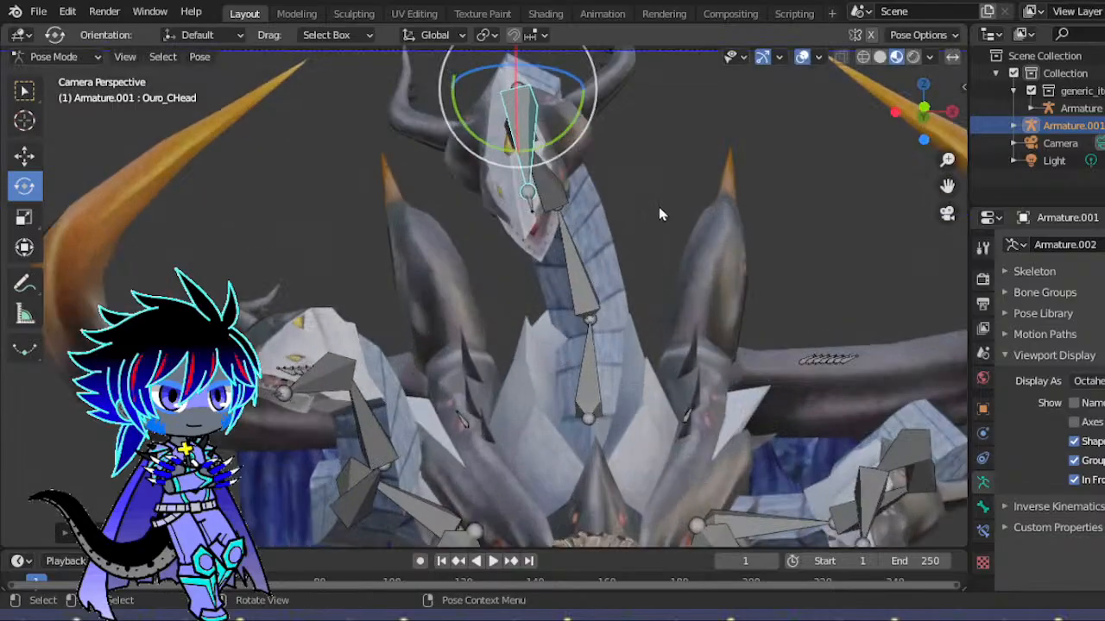
left_click(788, 305)
left_click(1073, 483)
scroll(632, 181, "down", 6)
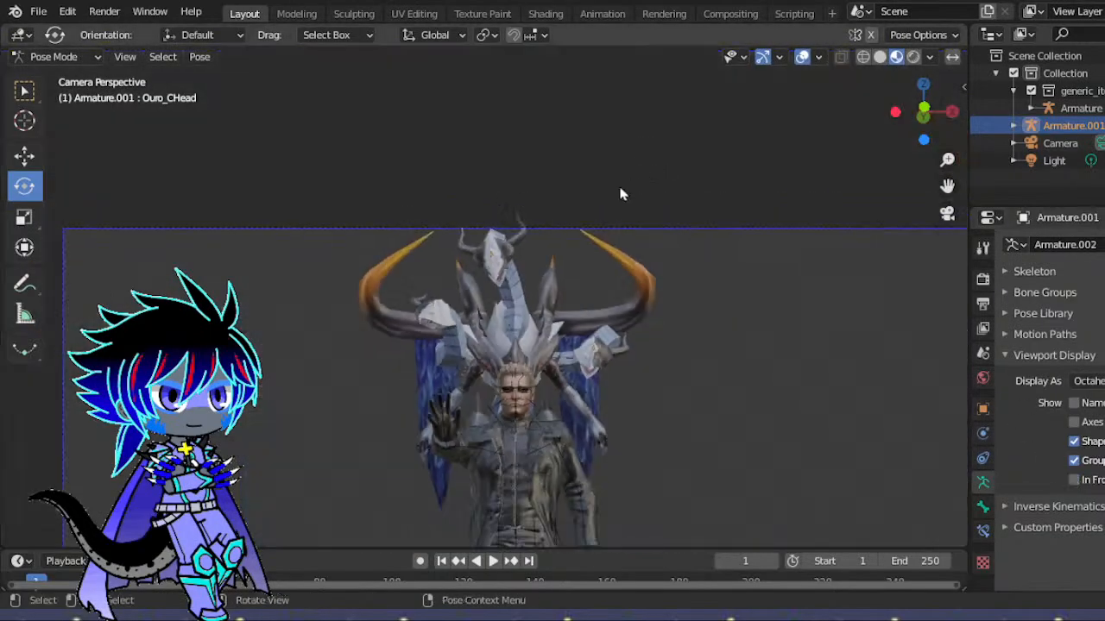
scroll(606, 246, "up", 8)
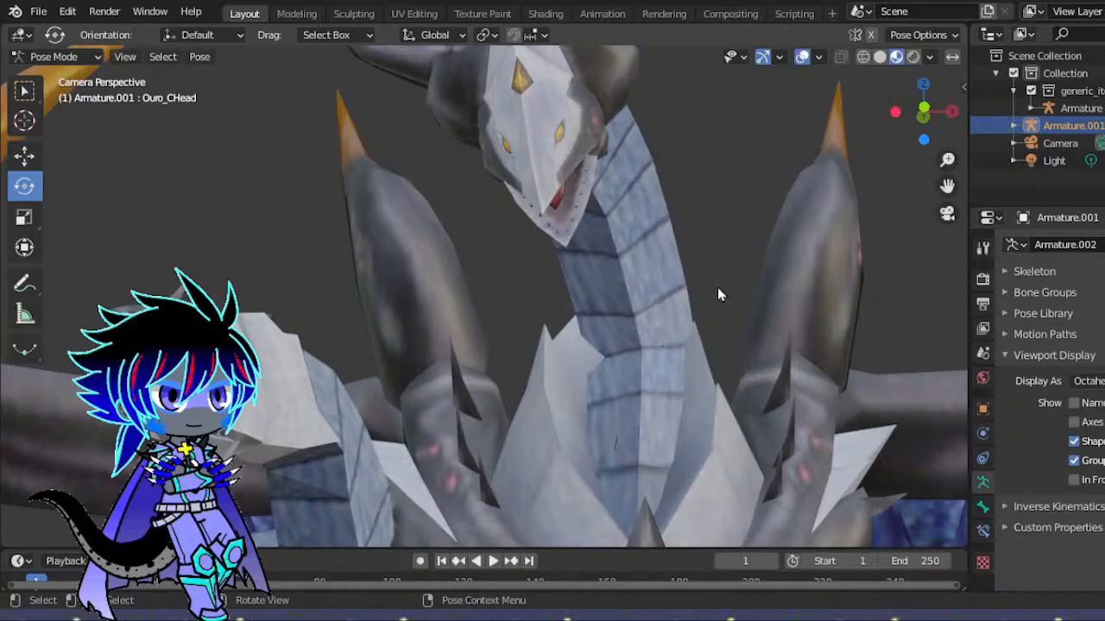
- Turn In Front display back on and clear all transforms of the Ouro_CNeck1 bone
left_click_drag(924, 112, 897, 206)
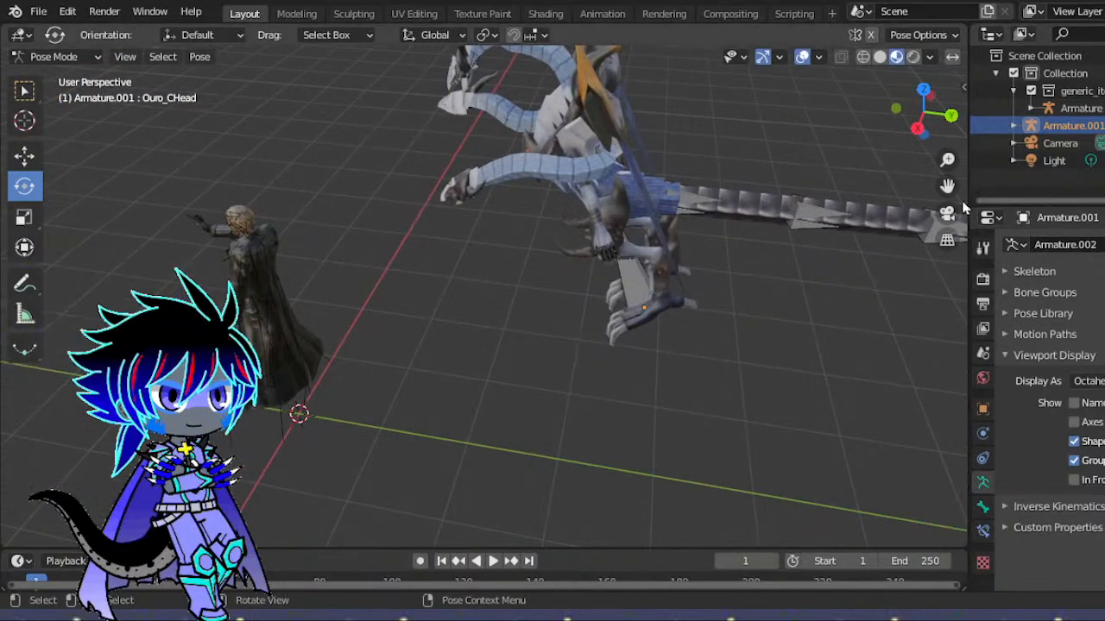
left_click(1074, 481)
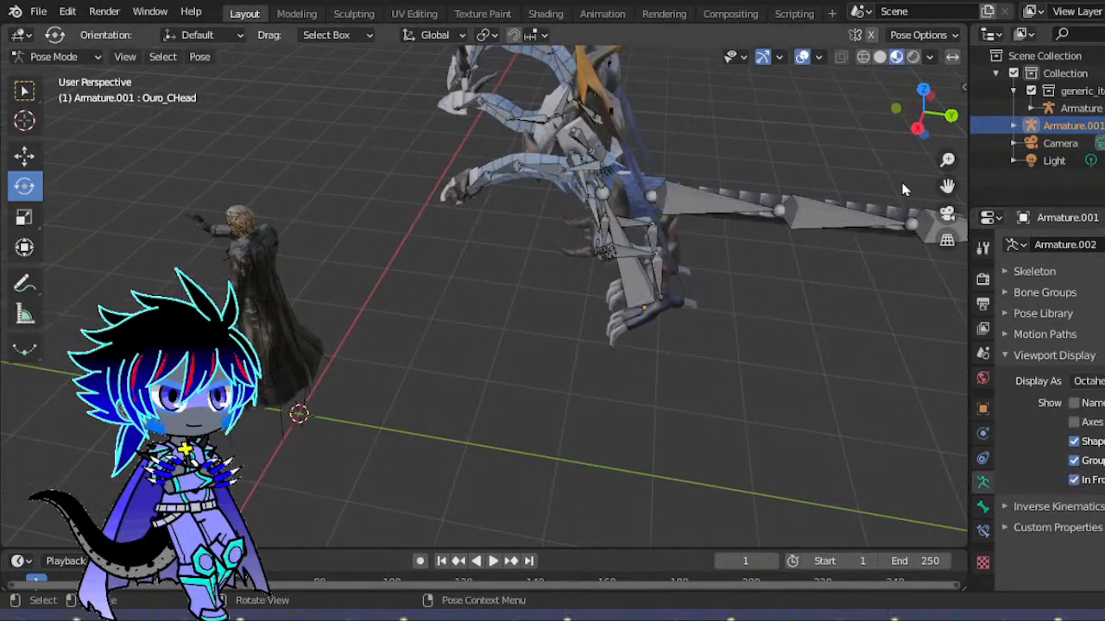
left_click(947, 214)
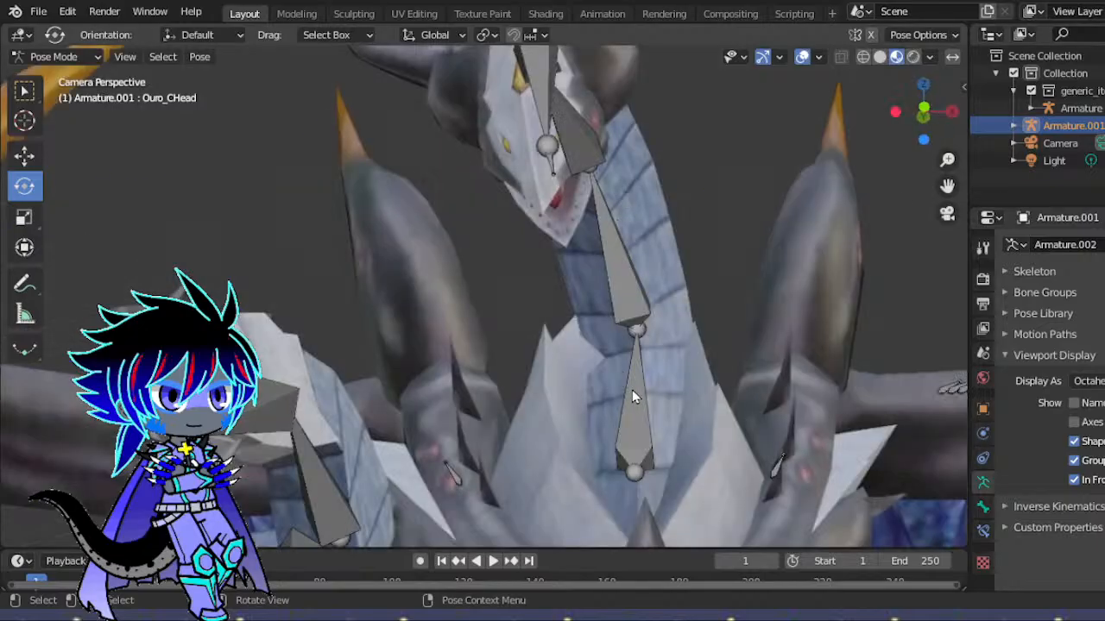
left_click(632, 391)
left_click(201, 57)
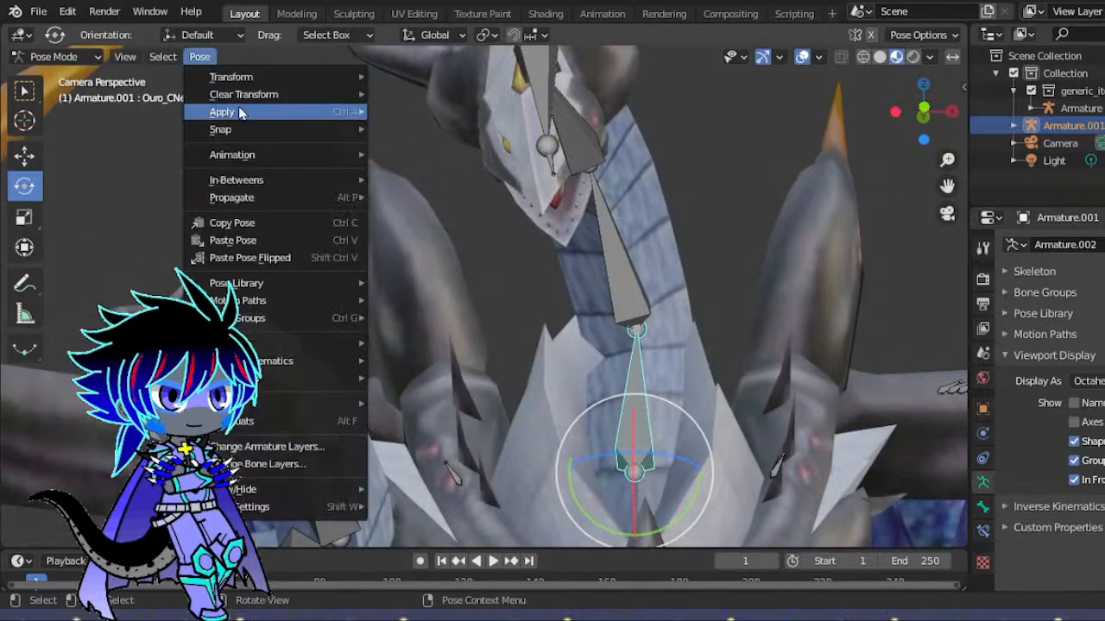
mouse_move(250, 94)
left_click(408, 99)
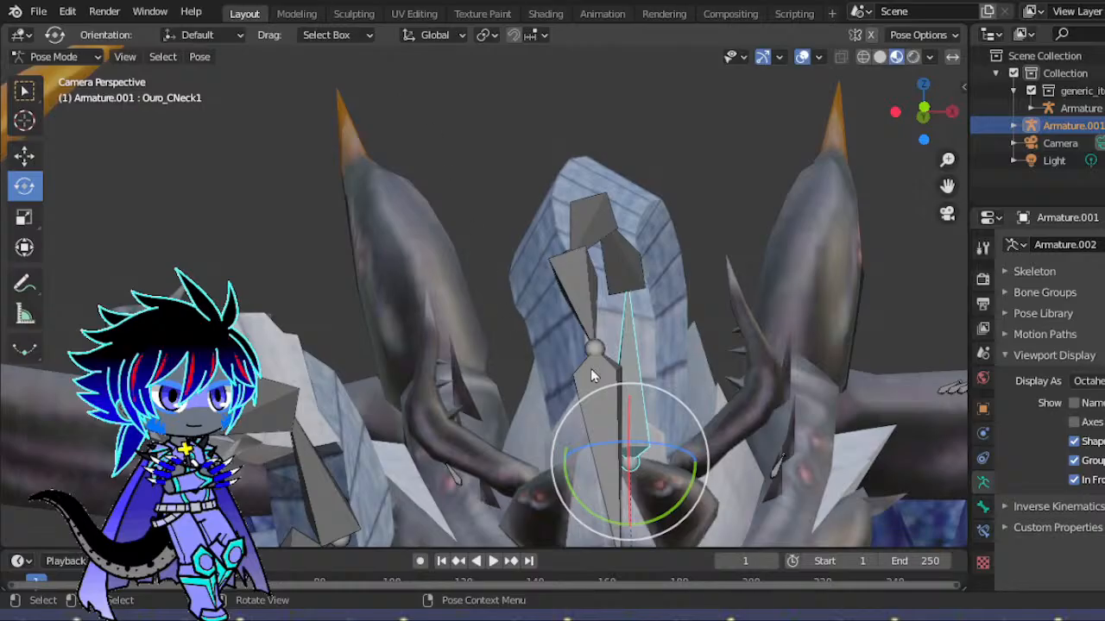
- Trackball-rotate the Ouro_CNeck1 bone in the camera view to raise the middle neck upright between the monster's spikes
key("r")
key("r")
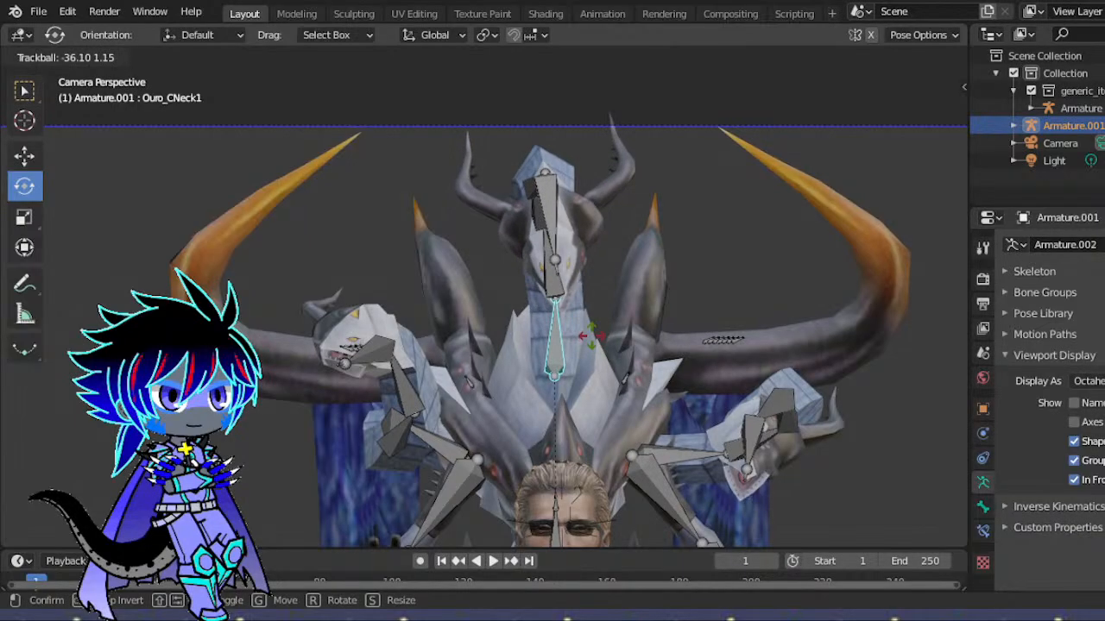
left_click(579, 335)
- Display the monster armature's bones as Wire, keeping In Front display on
left_click(1086, 381)
left_click(1093, 402)
left_click(1087, 381)
left_click(1098, 479)
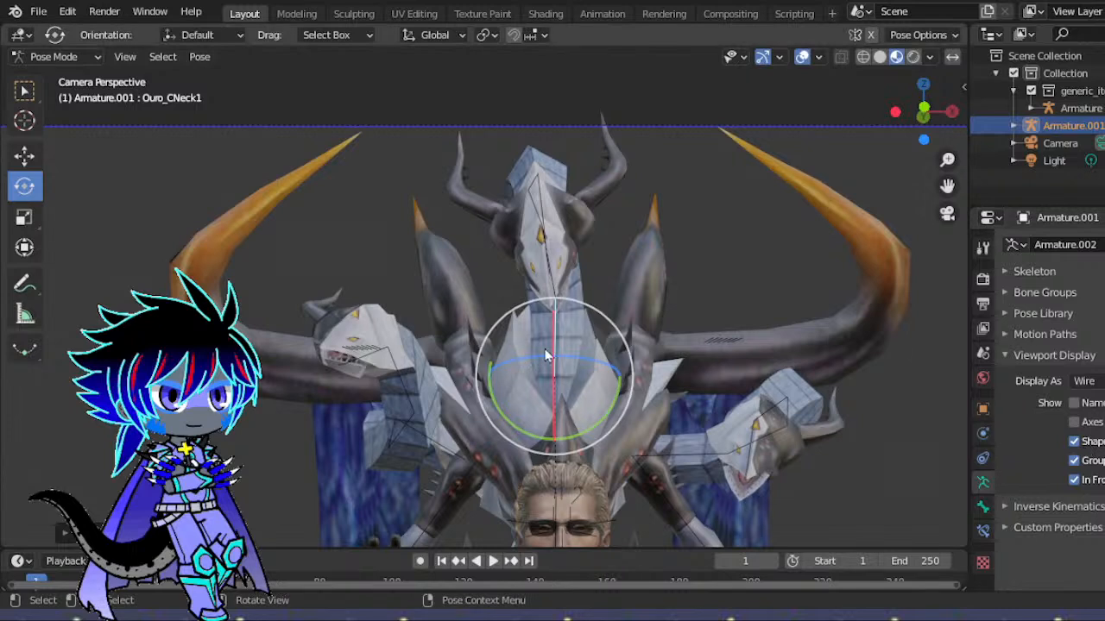
- Refine the Ouro_CNeck1 bone's tilt with a trackball rotation and rotate the Ouro_CNeck2 bone slightly about the global X axis
key("r")
key("r")
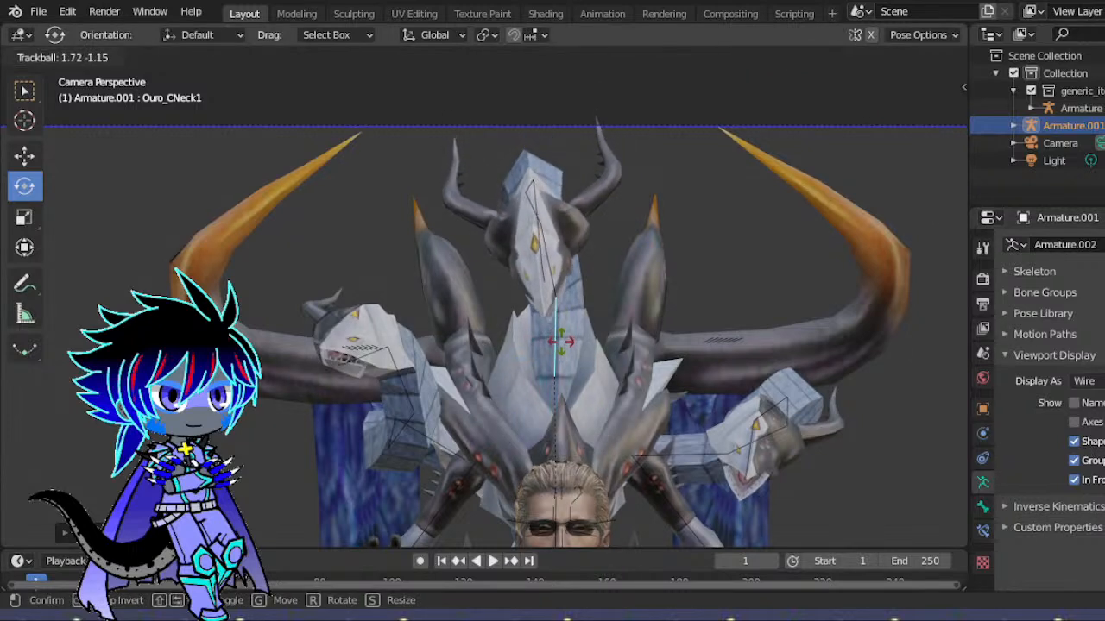
left_click(561, 341)
left_click(553, 316)
key("r")
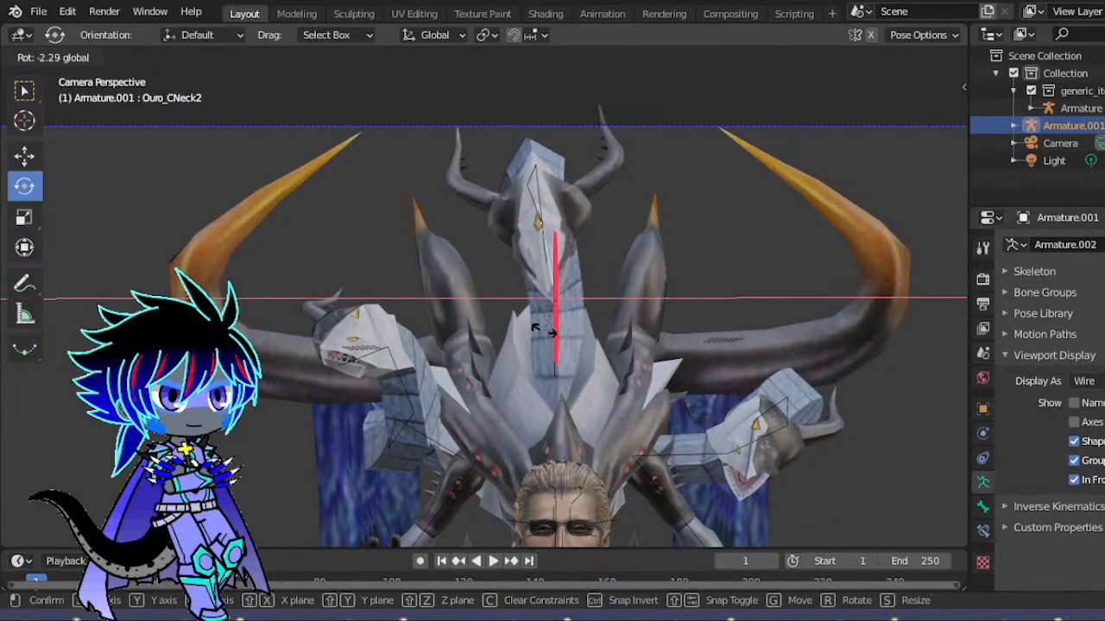
left_click(544, 330)
- Trackball-rotate the Ouro_CJaw bone slightly to adjust the middle head's mouth
left_click(567, 303)
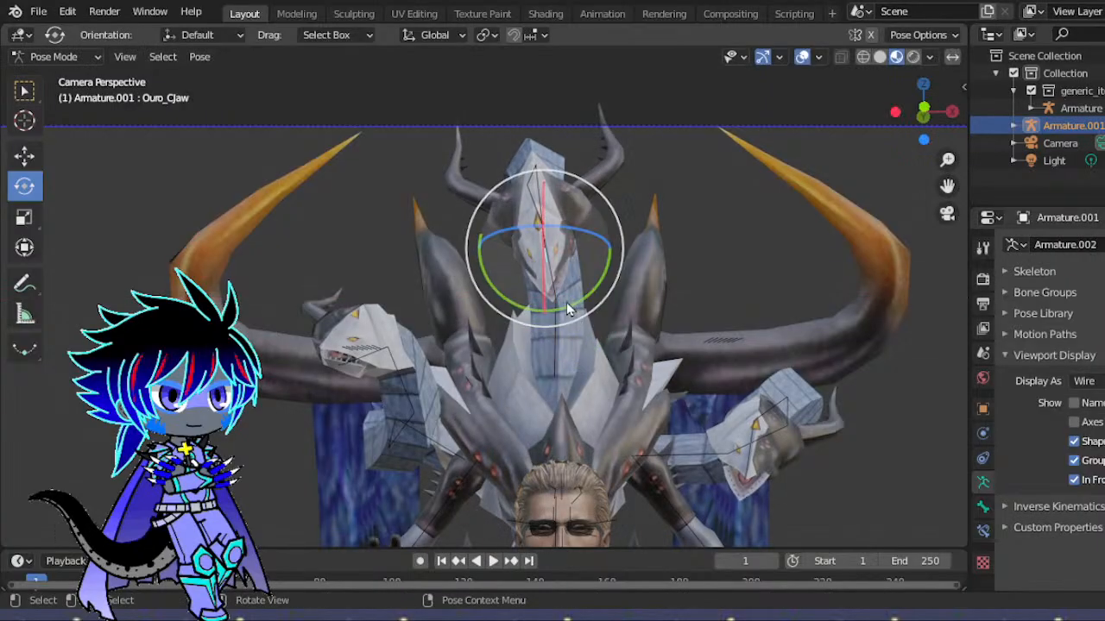
left_click_drag(568, 302, 556, 291)
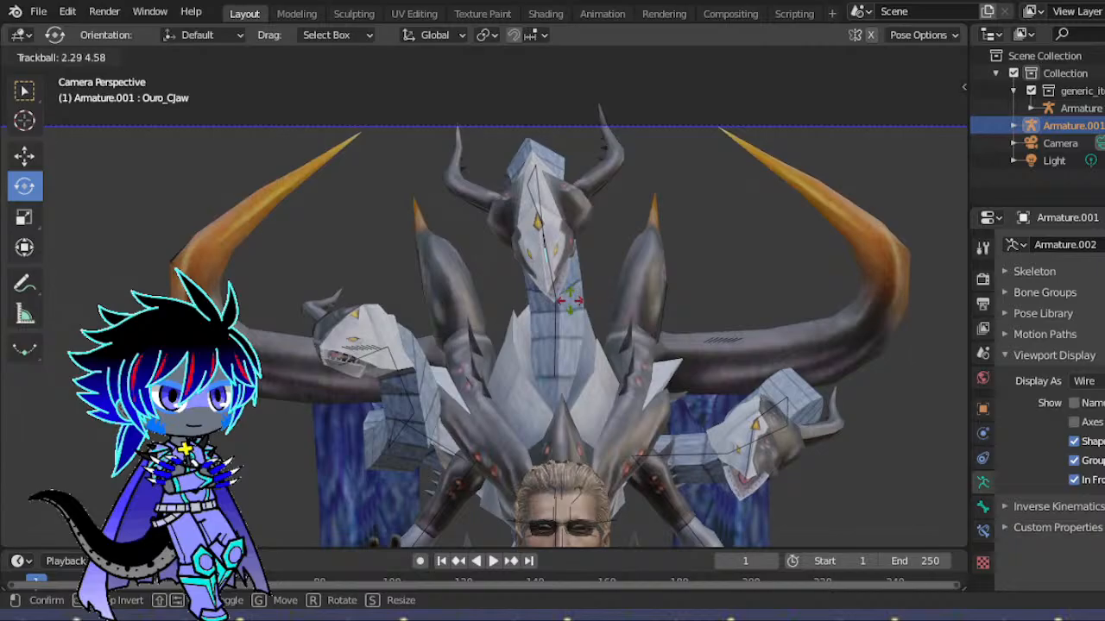
left_click(555, 290)
- Select the Ouro_CHead bone, make a small adjustment to the middle head's tilt and check it in the camera framing
scroll(553, 267, "up", 5)
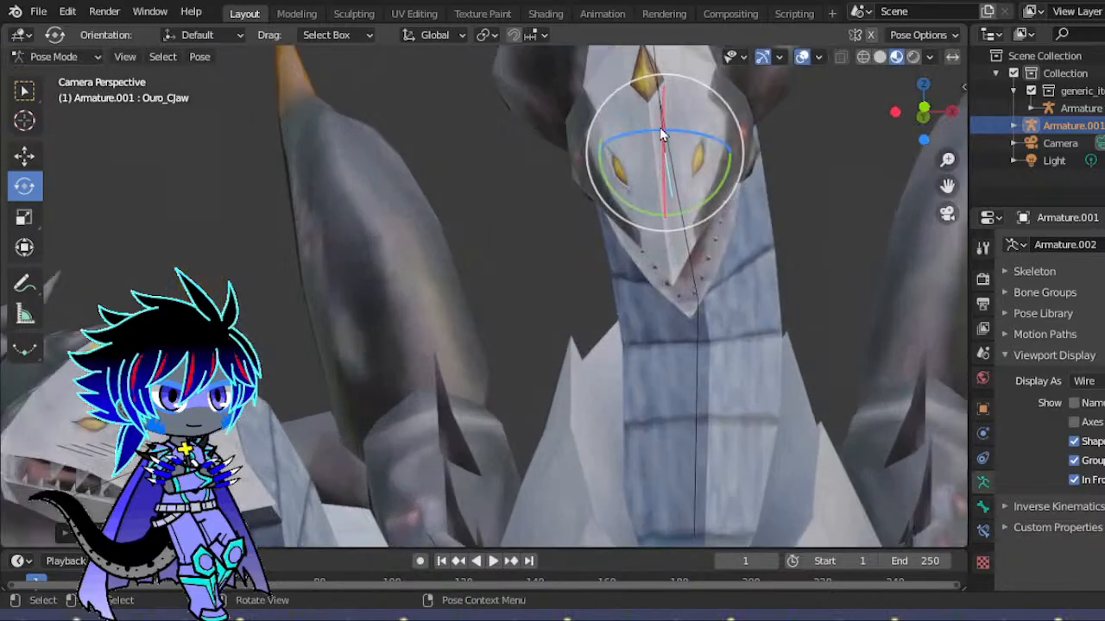
left_click(681, 191)
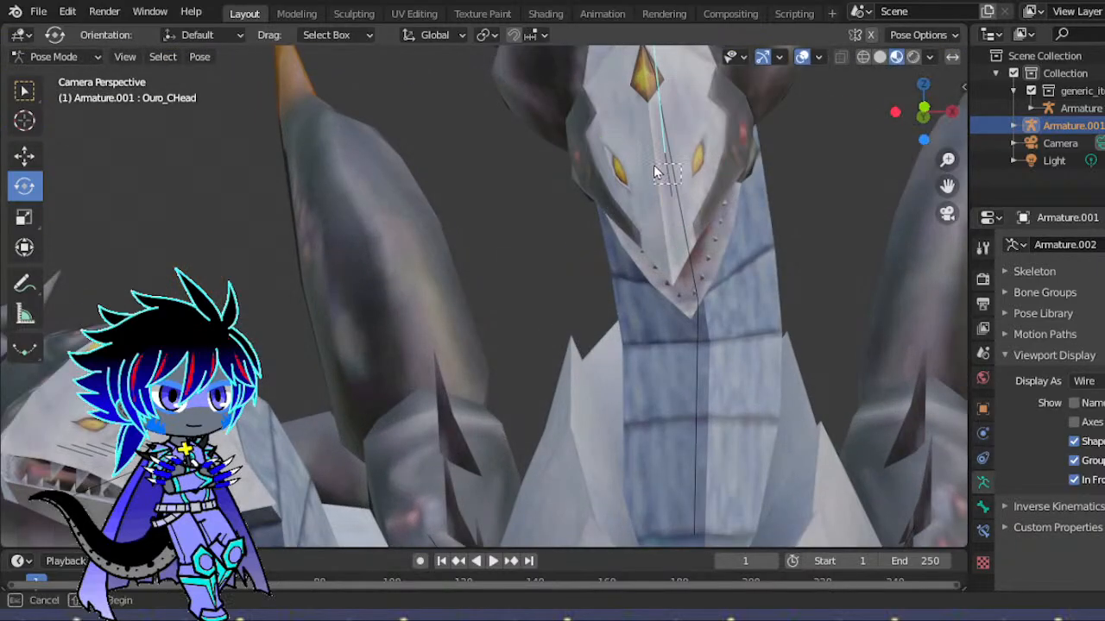
left_click_drag(699, 189, 700, 198)
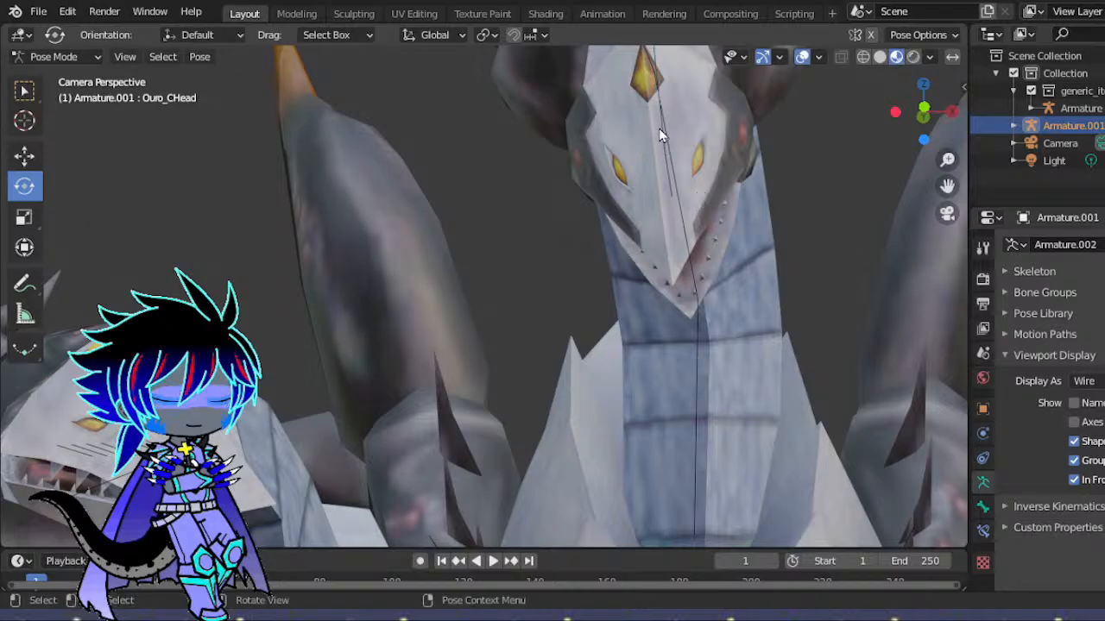
left_click(681, 173)
scroll(708, 166, "down", 6)
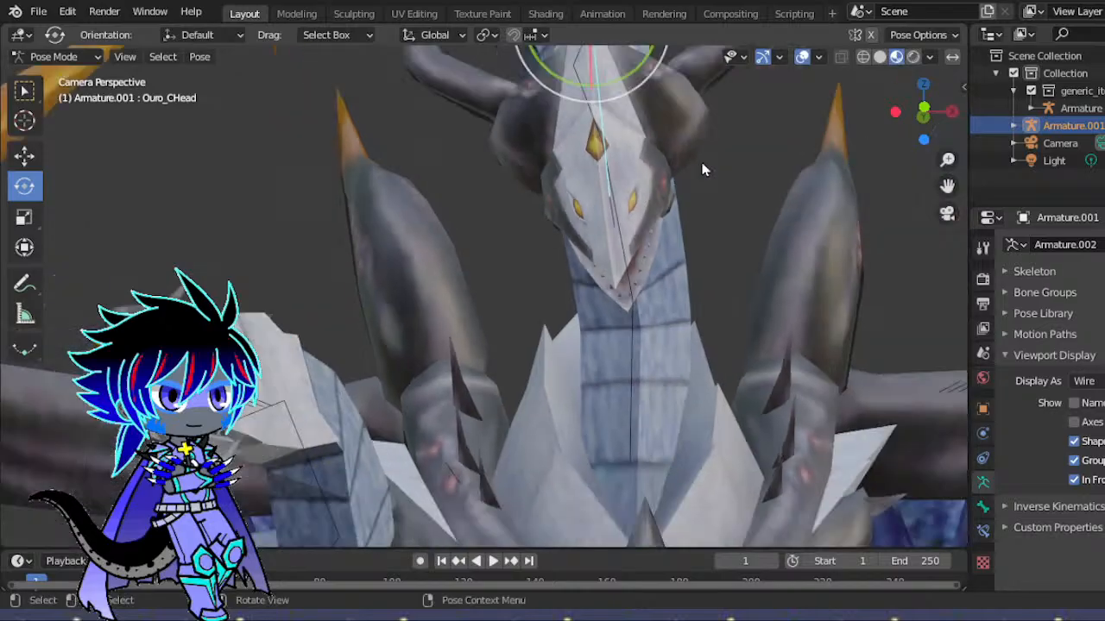
mouse_move(550, 192)
left_mouse_down()
mouse_move(554, 170)
mouse_move(542, 188)
mouse_move(557, 176)
mouse_move(550, 204)
left_mouse_up()
scroll(667, 222, "up", 3)
scroll(749, 211, "down", 6)
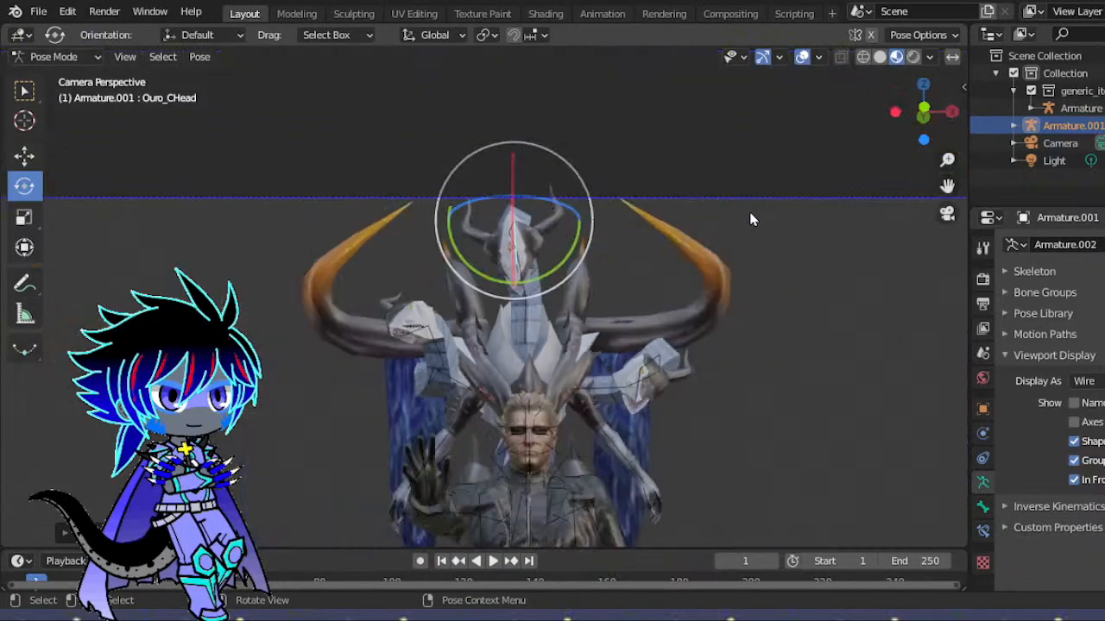
- Rotate the monster's right upper arm bone in the camera view, behind the man's raised hand
left_click_drag(922, 110, 945, 138)
left_click(946, 214)
middle_click_drag(649, 36, 679, 22, "shift")
scroll(738, 352, "up", 6)
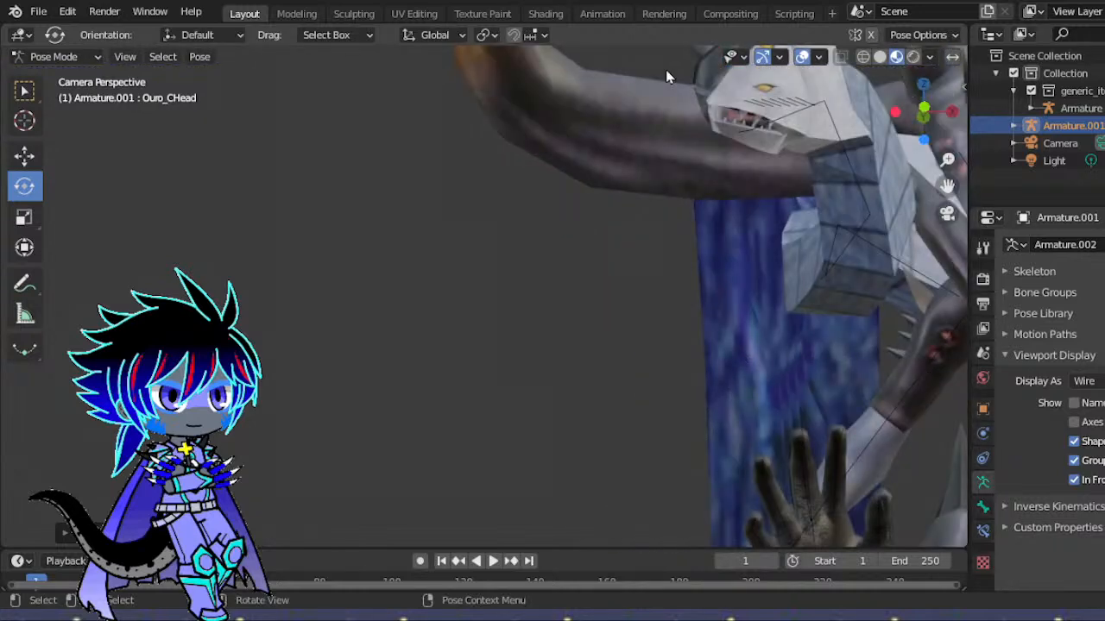
left_click_drag(947, 182, 802, 159)
left_click(796, 322)
mouse_move(798, 313)
left_mouse_down()
mouse_move(825, 190)
mouse_move(849, 218)
mouse_move(834, 269)
mouse_move(789, 299)
left_mouse_up()
- Rotate the Ouro_RForearm bone to bring the monster's right hand above the man's raised hand
left_click(715, 361)
left_click_drag(721, 366, 804, 342)
left_click_drag(946, 186, 744, 234)
mouse_move(551, 422)
left_mouse_down()
mouse_move(555, 400)
mouse_move(568, 411)
mouse_move(483, 448)
mouse_move(529, 420)
mouse_move(480, 459)
mouse_move(534, 420)
mouse_move(532, 434)
left_mouse_up()
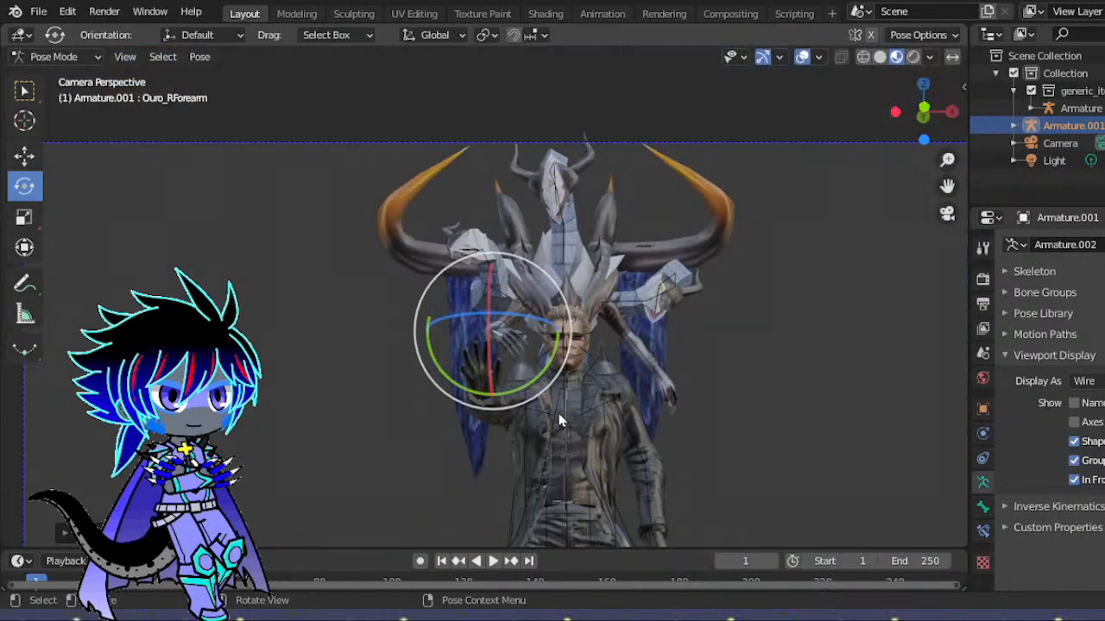
- Select the Ouro_LBicep bone and rotate the monster's left upper arm downward beside the man's head
scroll(559, 420, "up", 5)
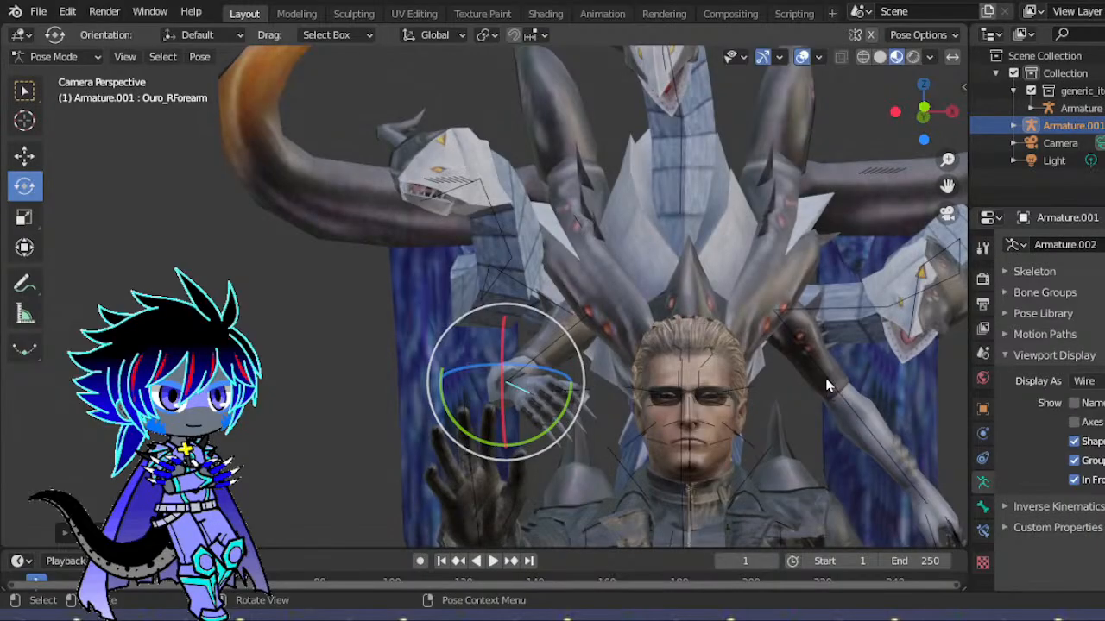
left_click(759, 294)
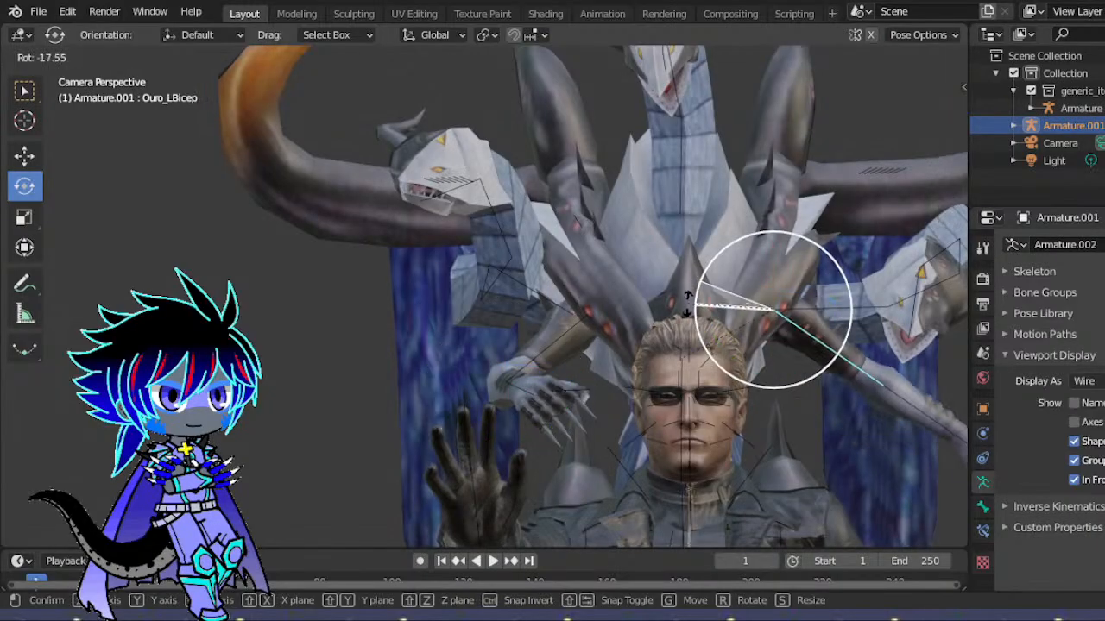
key("r")
key("r")
left_click_drag(784, 292, 785, 293)
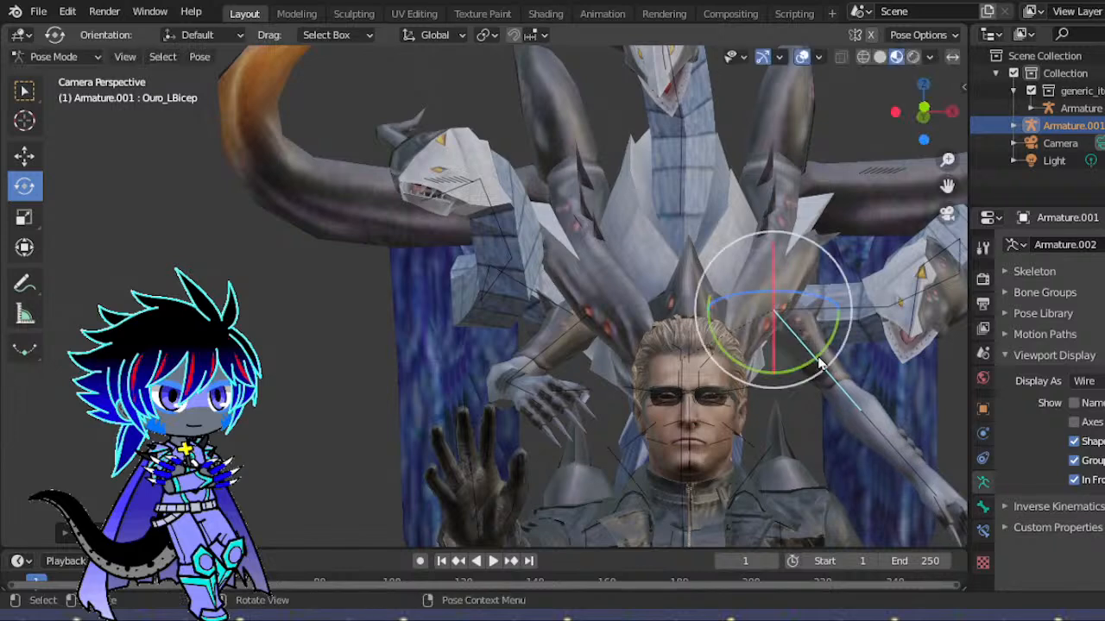
- Trackball-rotate the Ouro_LForearm bone so the monster's left hand hangs down beside the man's shoulder
left_click(886, 421)
key("r")
key("r")
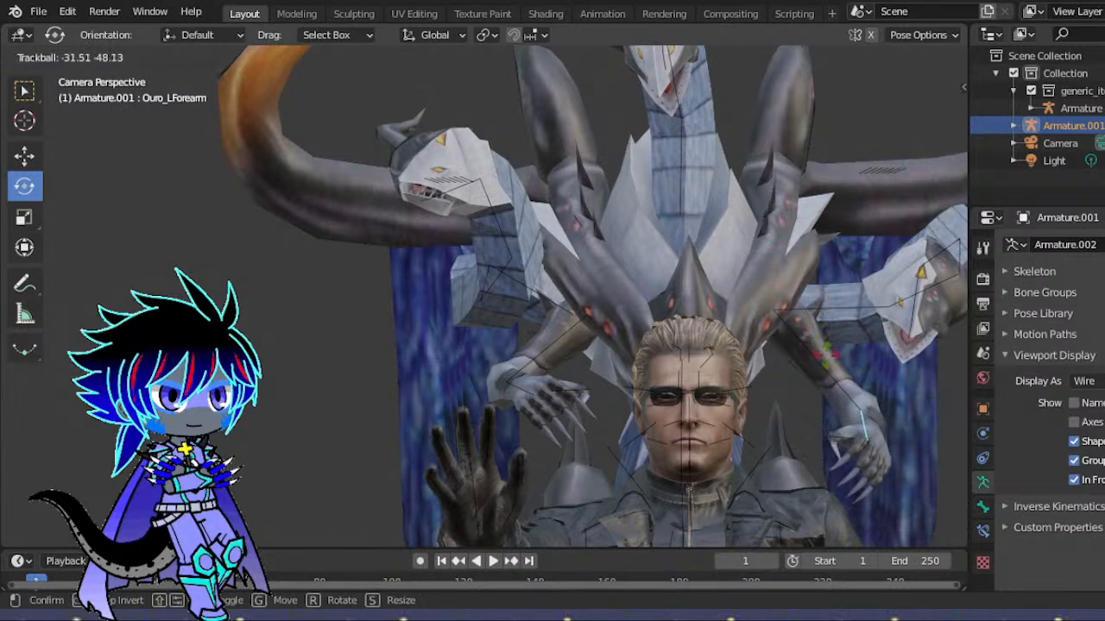
left_click(966, 270)
- Refine the Ouro_LForearm rotation in a close-up of the left hand and check it in the camera framing
left_click_drag(947, 185, 715, 124)
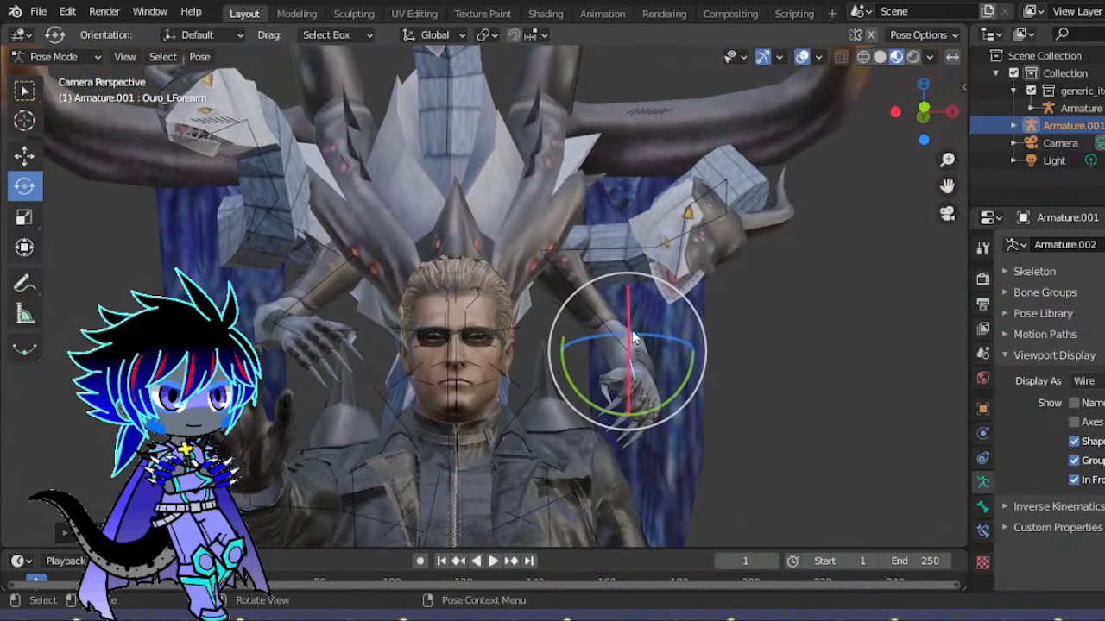
scroll(804, 381, "up", 4)
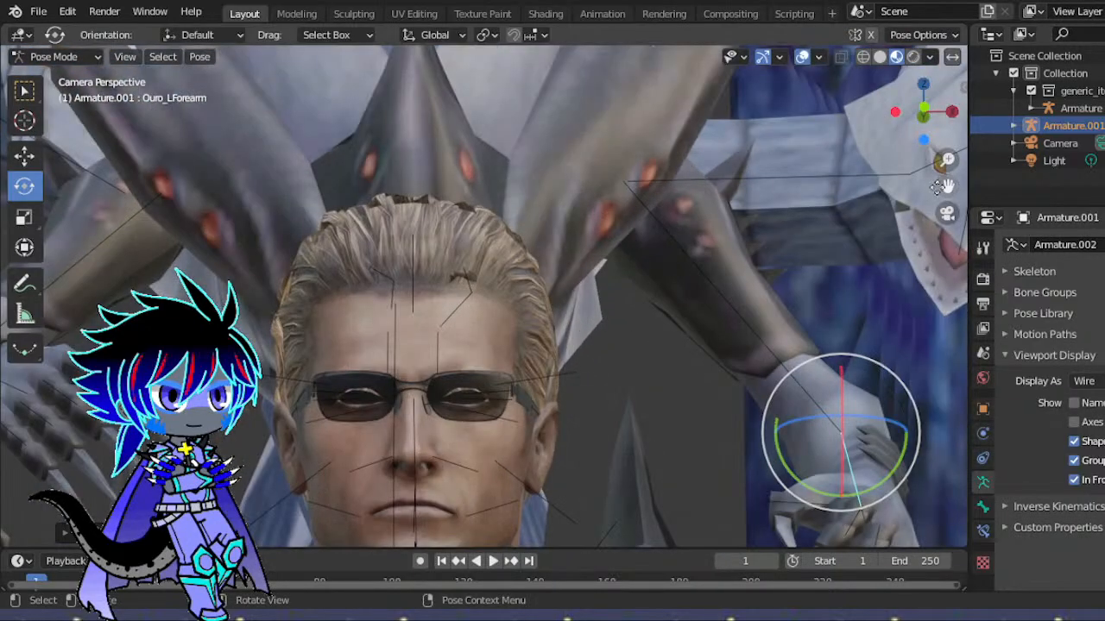
left_click_drag(943, 186, 701, 67)
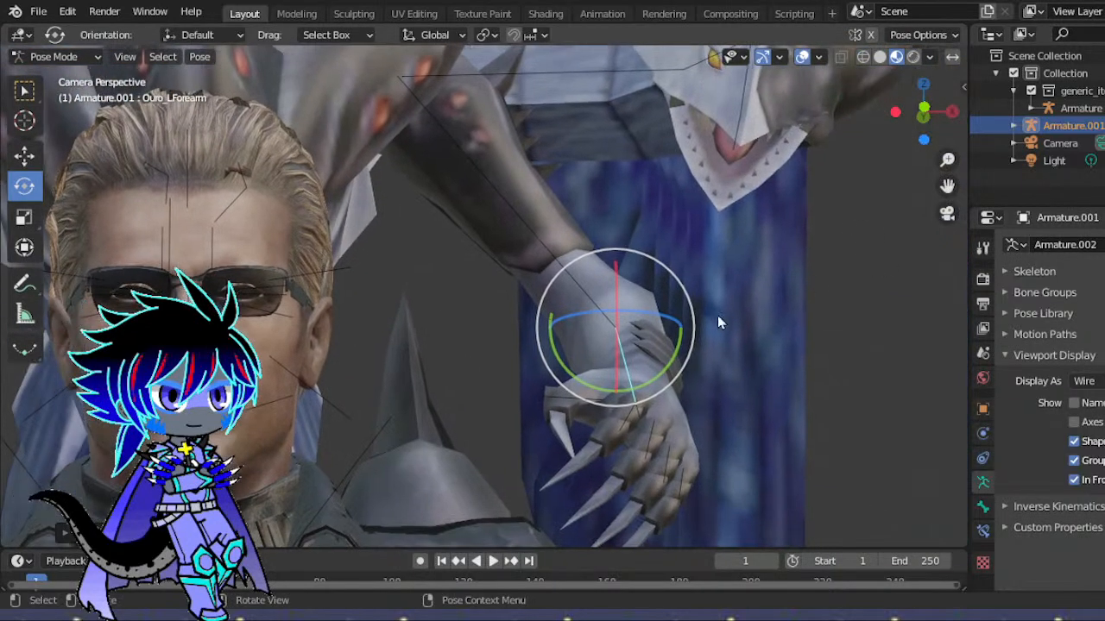
key("r")
key("r")
left_click(638, 306)
scroll(637, 306, "down", 7)
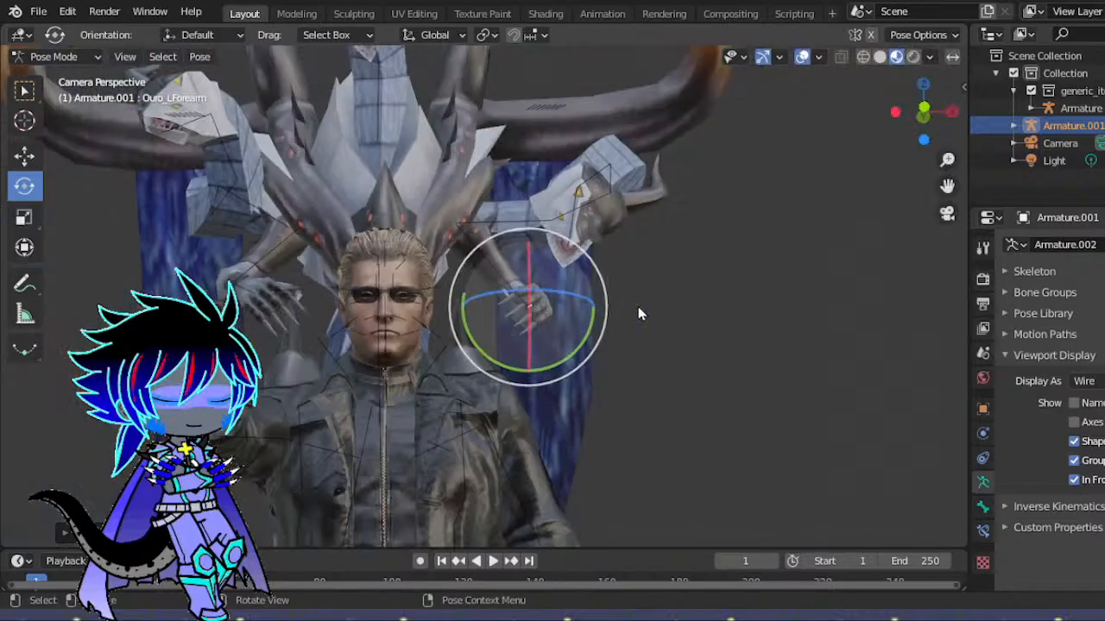
- Select the finger bones of the monster's left hand from the side and trackball-rotate them to curl the fingers
left_click_drag(921, 112, 844, 196)
left_click_drag(897, 121, 1019, 424)
left_click_drag(646, 298, 820, 151)
left_click_drag(924, 133, 826, 112)
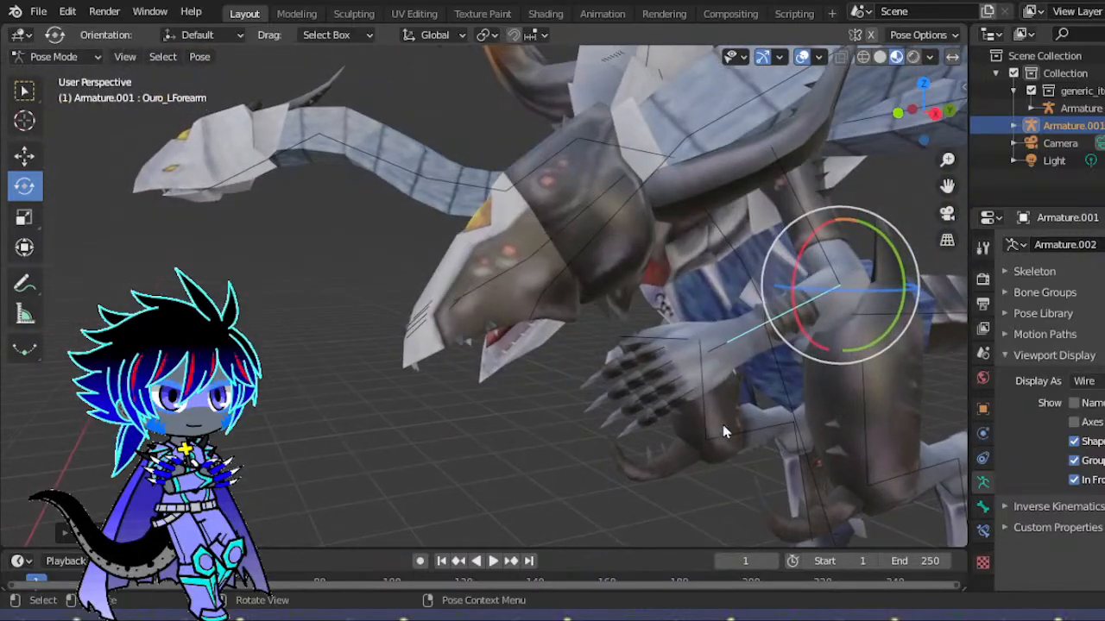
left_click_drag(642, 365, 608, 346)
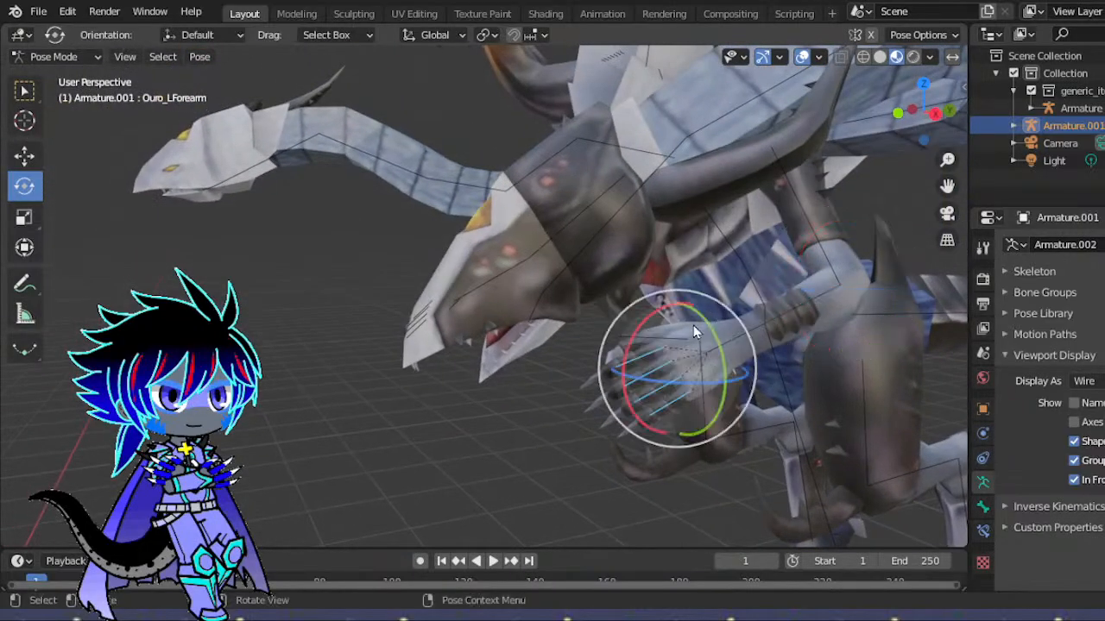
key("r")
key("r")
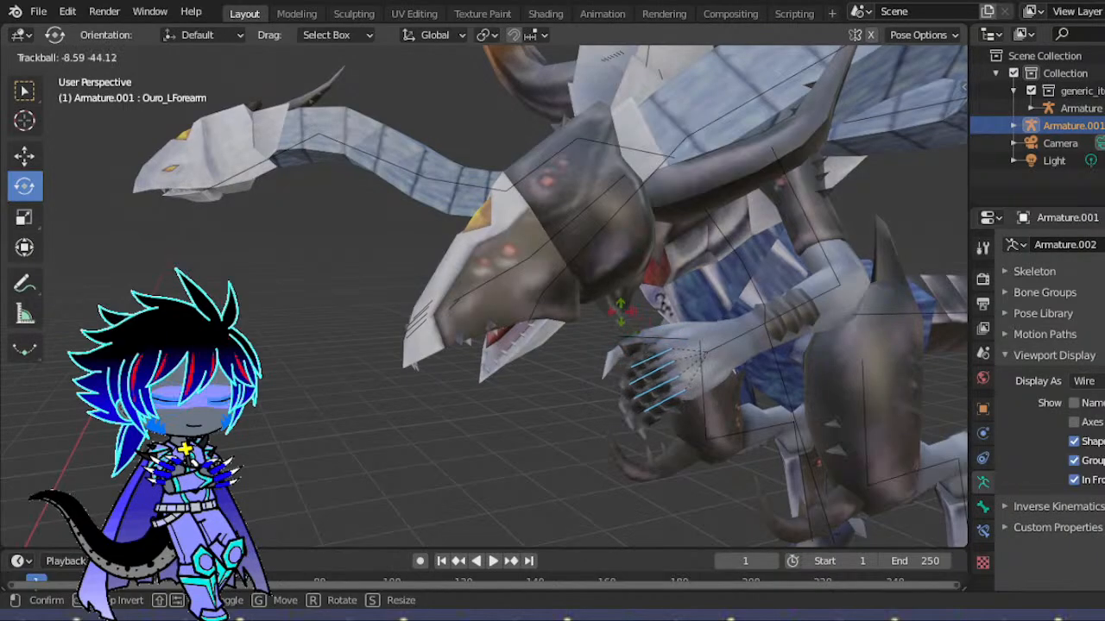
left_click(787, 271)
- Fine-tune the rotation of the left hand's finger bones from the front of the monster
middle_click_drag(920, 153, 669, 213)
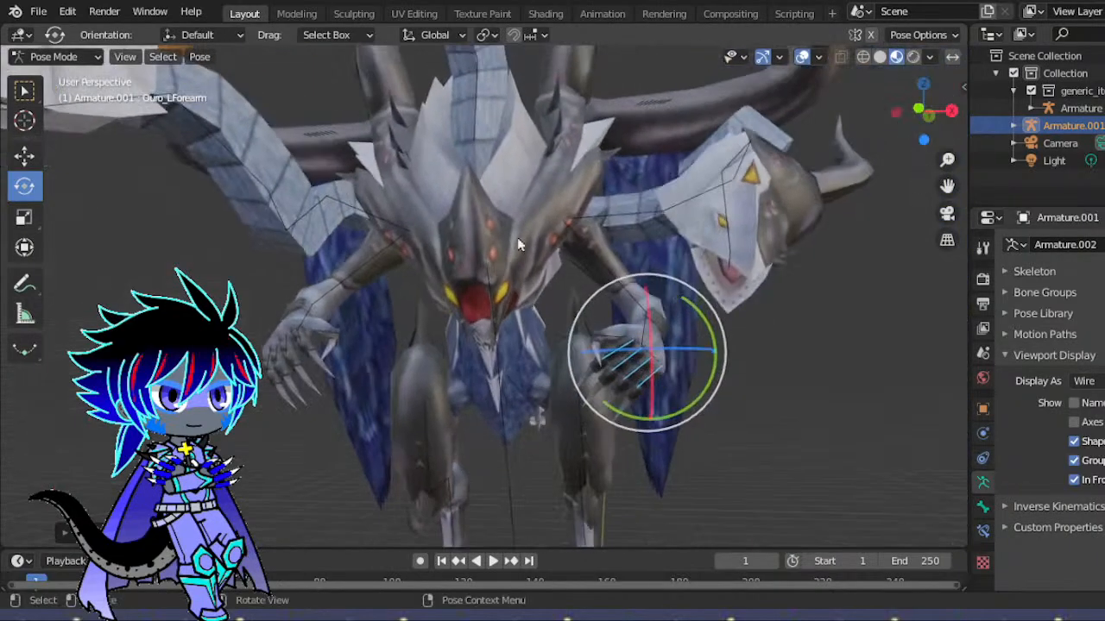
key("r")
key("r")
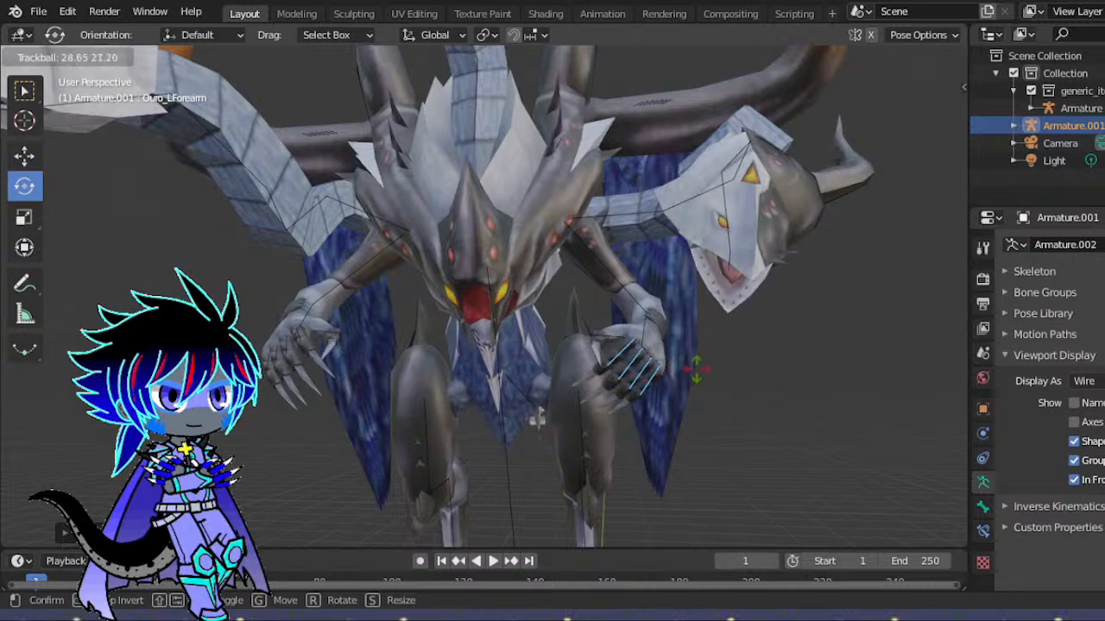
left_click(608, 347)
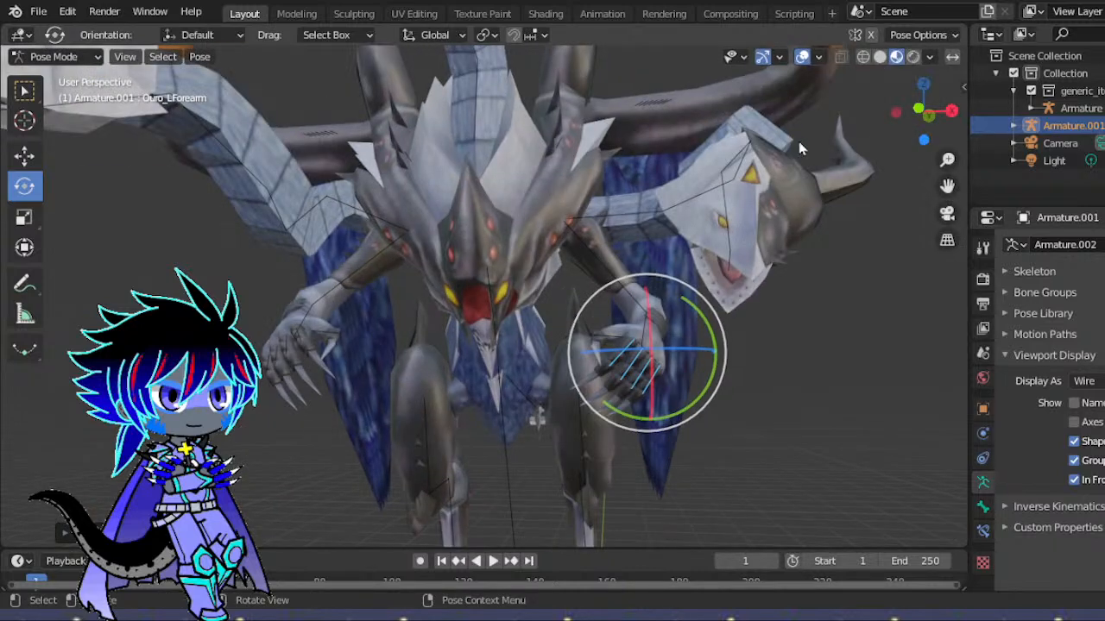
left_click_drag(917, 131, 889, 130)
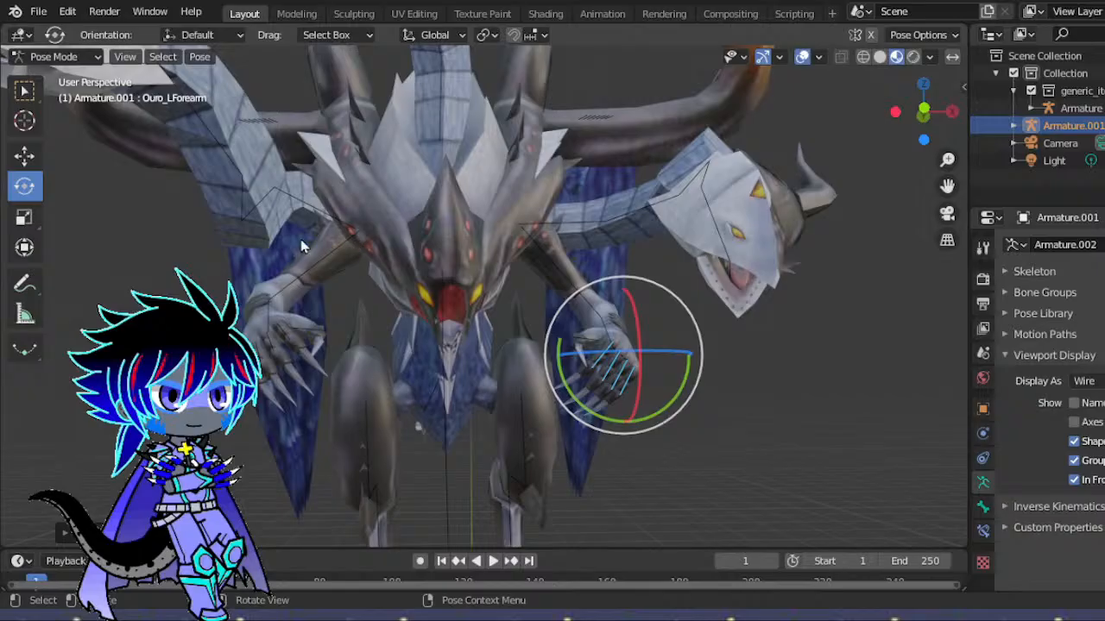
- Select the Ouro_LBicep bone and trackball-rotate it slightly inward in the front view
left_click(555, 273)
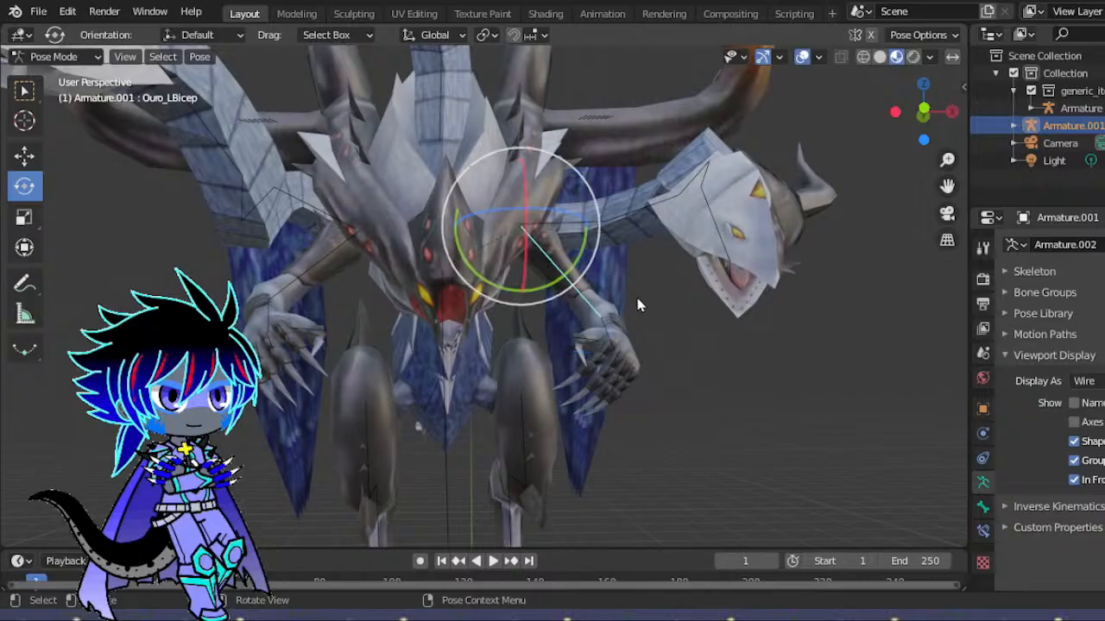
key("r")
key("r")
left_click_drag(543, 281, 623, 319)
- Rotate the Ouro_LForearm bone in the camera view to bring the monster's left hand over the man's shoulder
left_click(603, 335)
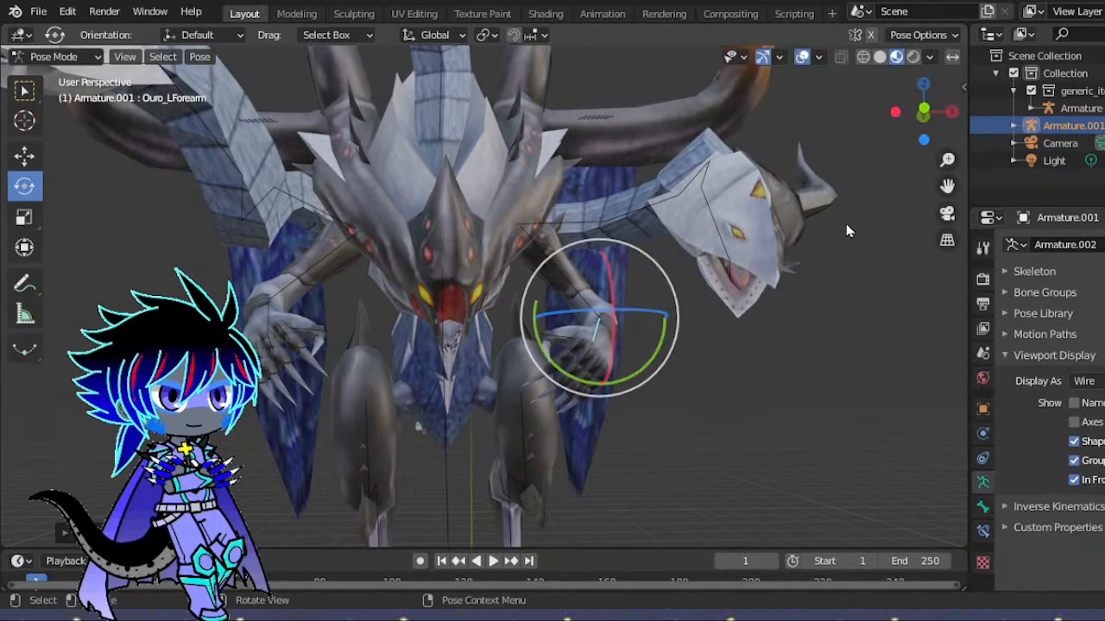
left_click(946, 216)
scroll(777, 246, "up", 3)
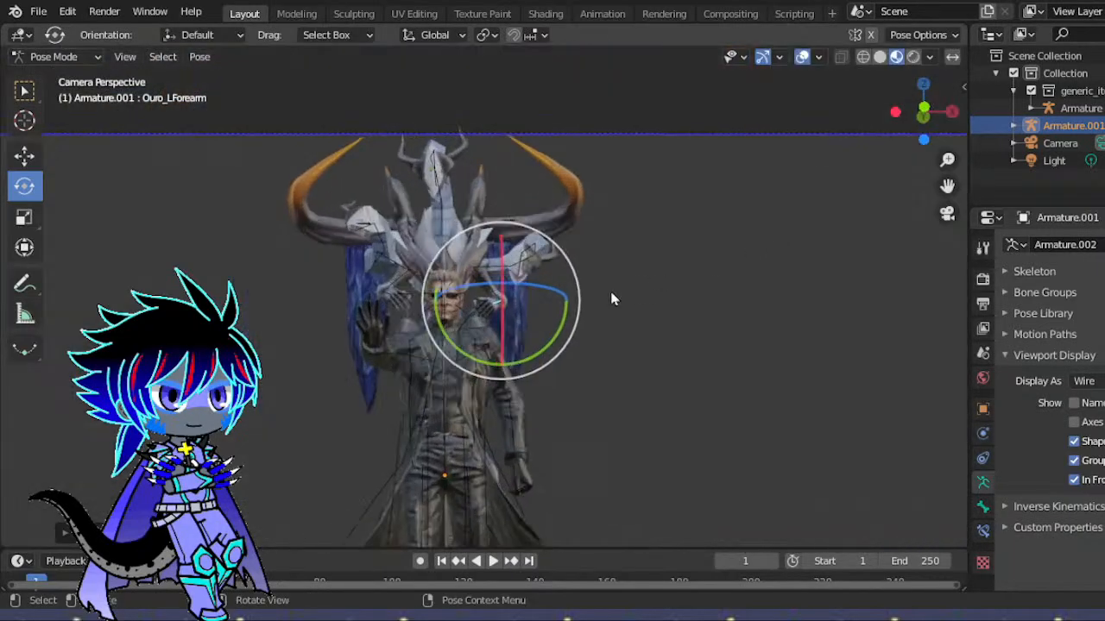
left_click_drag(548, 302, 552, 307)
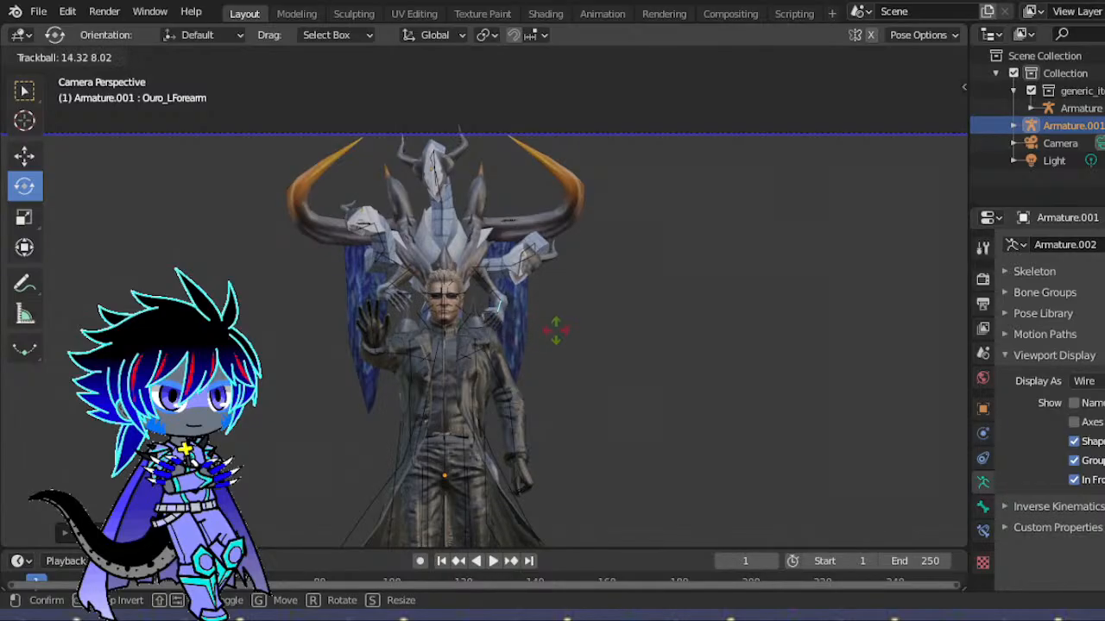
left_click_drag(551, 327, 551, 328)
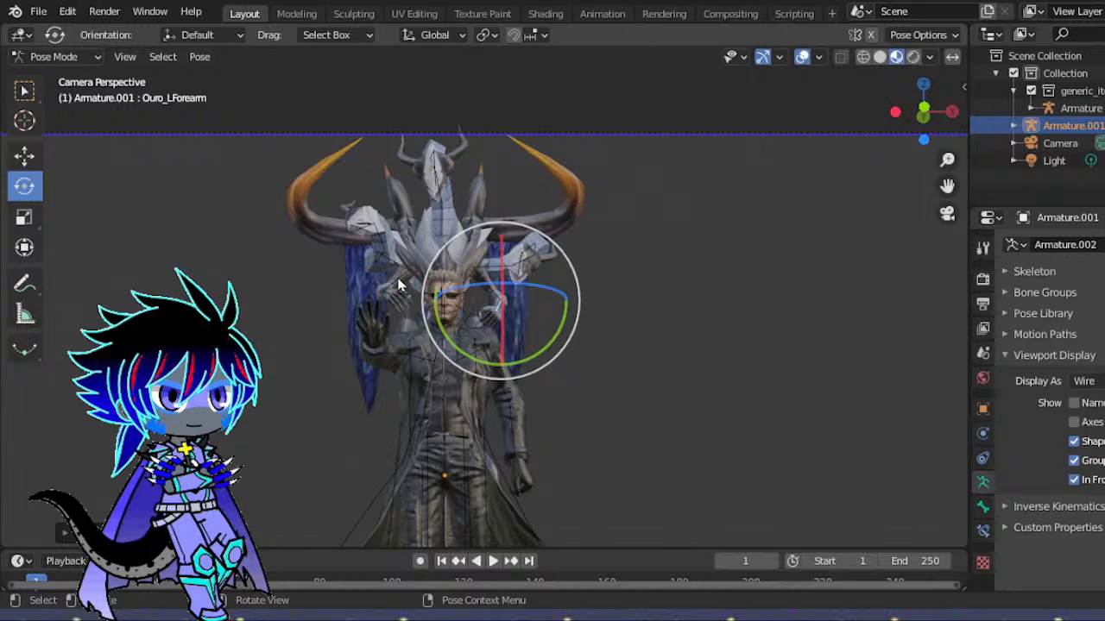
- Select the Ouro_RForearm bone and trackball-rotate it so the monster's right hand reaches down behind the man's raised hand
left_click(443, 308)
left_click_drag(433, 291, 303, 349)
left_click(946, 215)
left_click(293, 306)
left_click(303, 350)
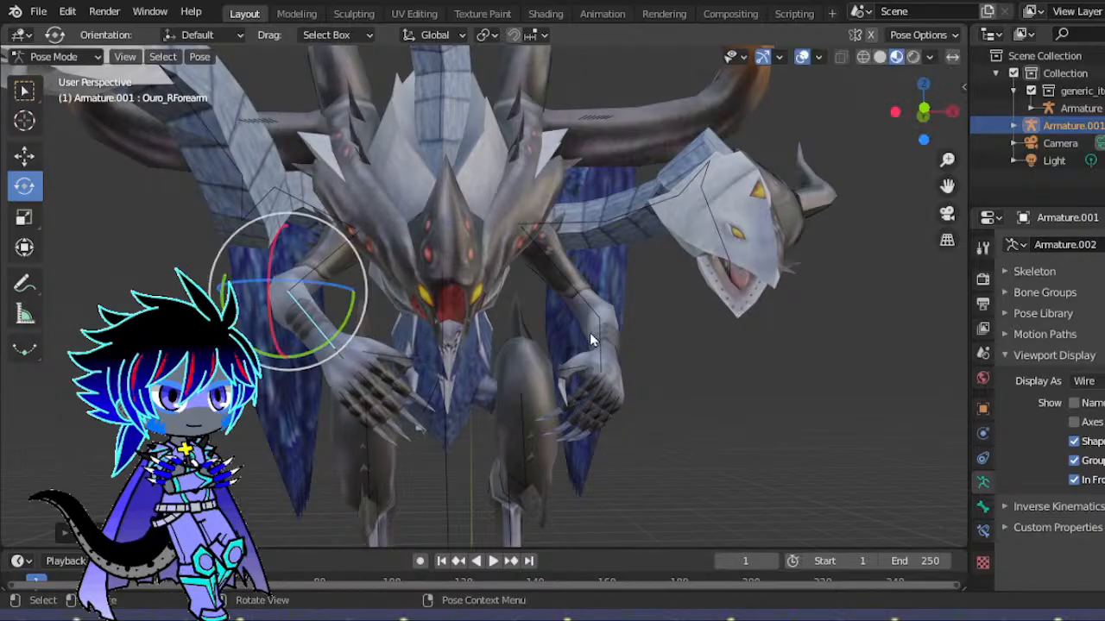
left_click(947, 214)
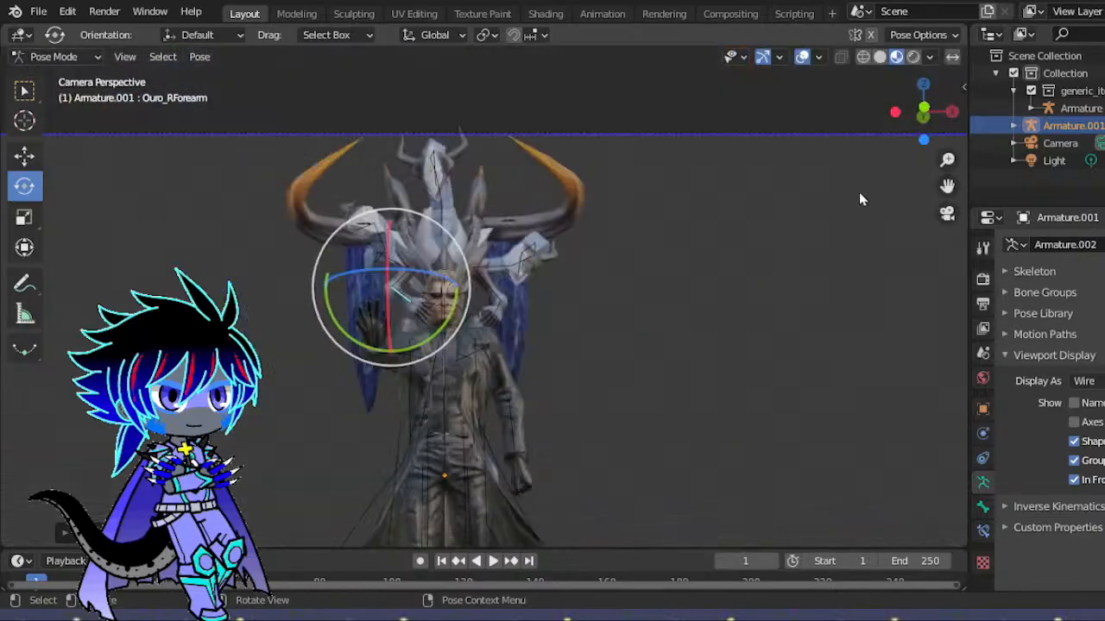
left_click_drag(447, 309, 442, 315)
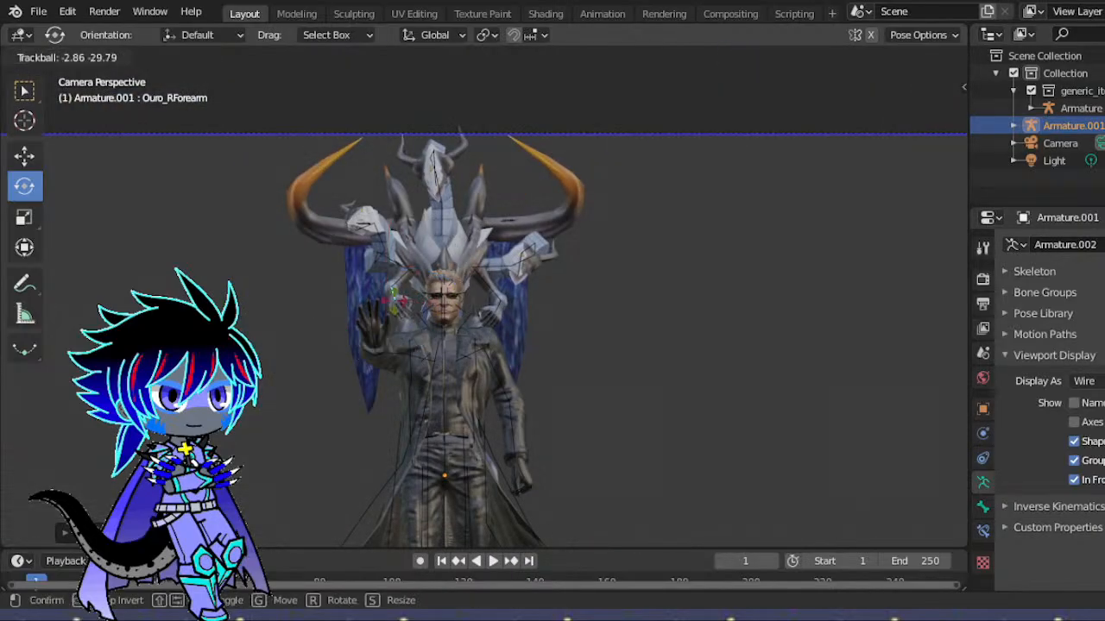
left_click(442, 314)
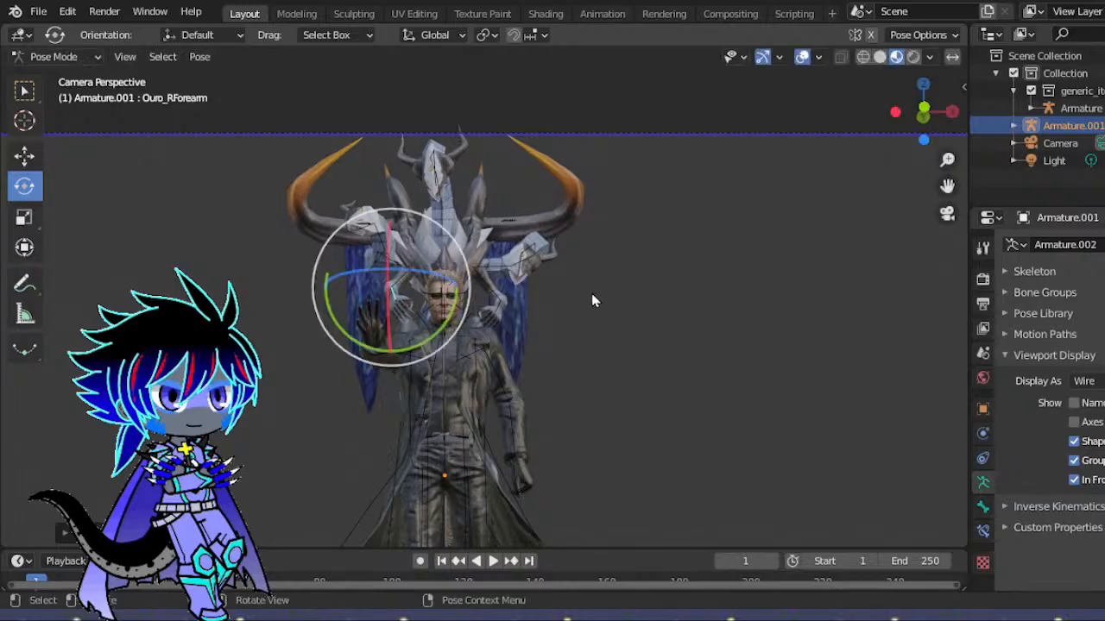
- Adjust the Ouro_LBicep and Ouro_LForearm rotations in the camera view to place the left hand beside the man's head
scroll(582, 294, "up", 5)
left_click(455, 205)
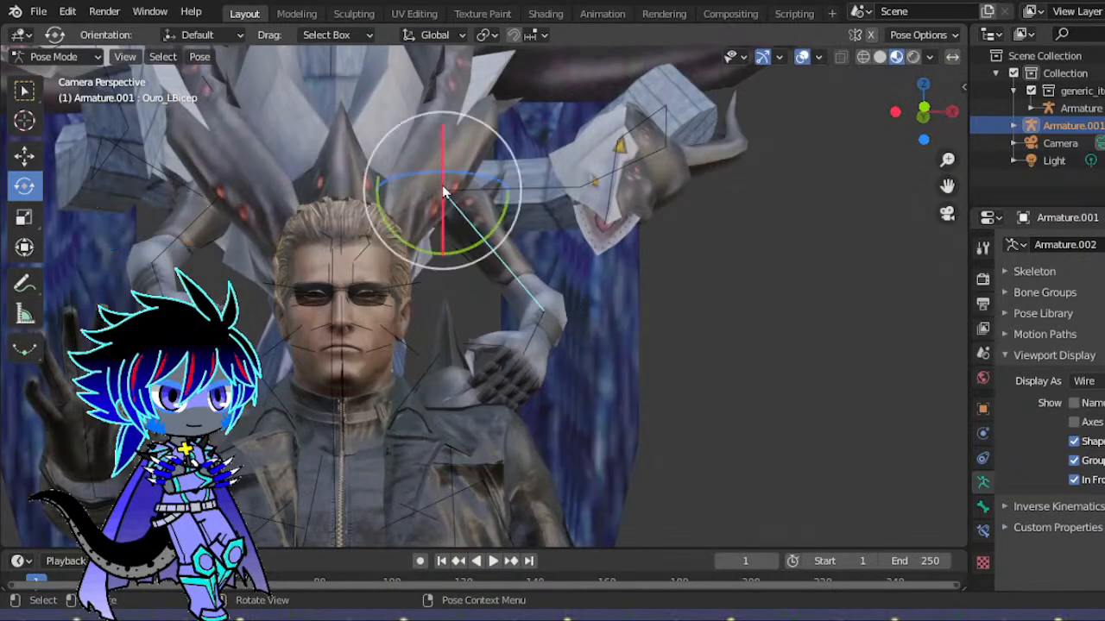
left_click_drag(362, 194, 426, 215)
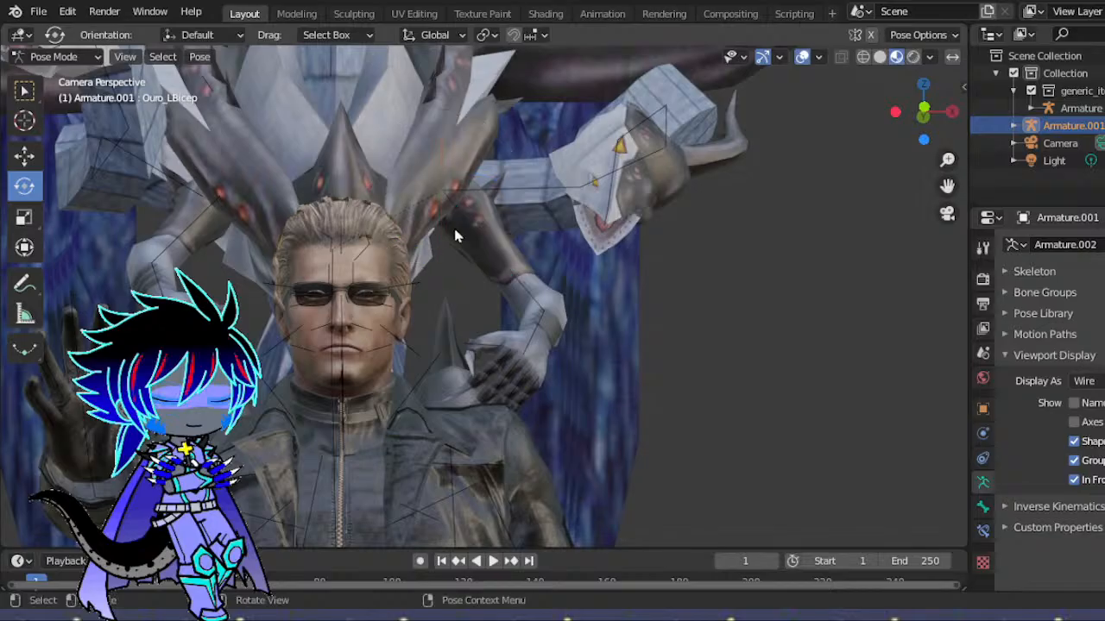
left_click(483, 237)
left_click_drag(361, 161, 360, 188)
left_click_drag(435, 222, 457, 218)
left_click_drag(520, 196, 535, 313)
left_click(522, 327)
scroll(544, 312, "down", 2)
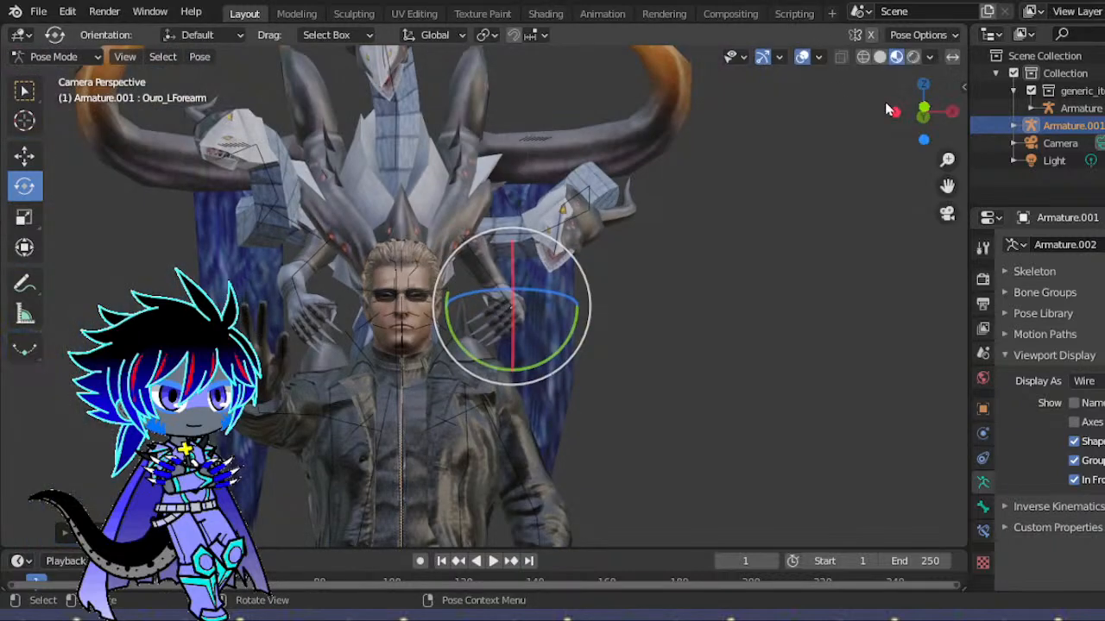
- Select the tail bones and rotate them in the camera view so the tail tip shows beside the man
left_click_drag(909, 112, 928, 108)
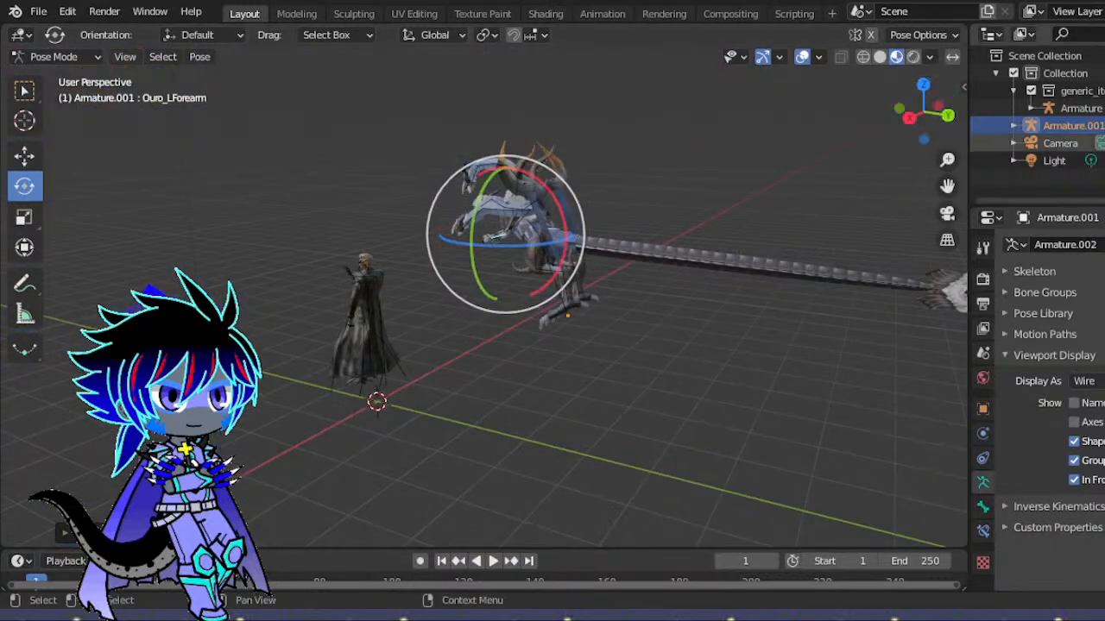
left_click_drag(677, 263, 679, 261)
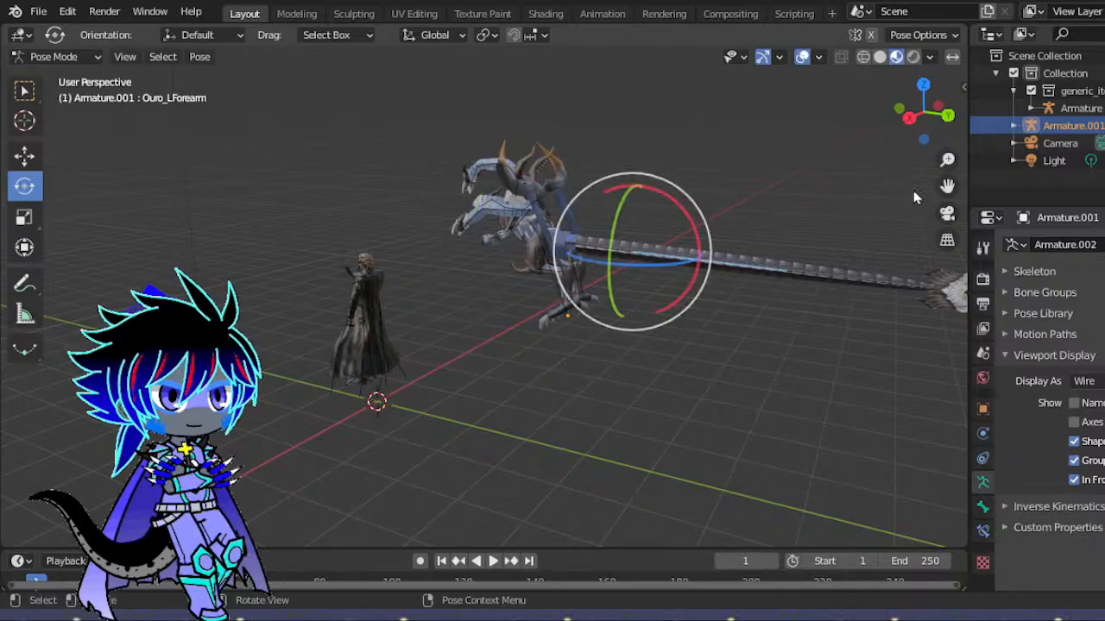
left_click(953, 217)
scroll(425, 199, "down", 5)
scroll(429, 225, "up", 3)
mouse_move(437, 437)
left_mouse_down()
mouse_move(466, 456)
mouse_move(453, 452)
left_mouse_up()
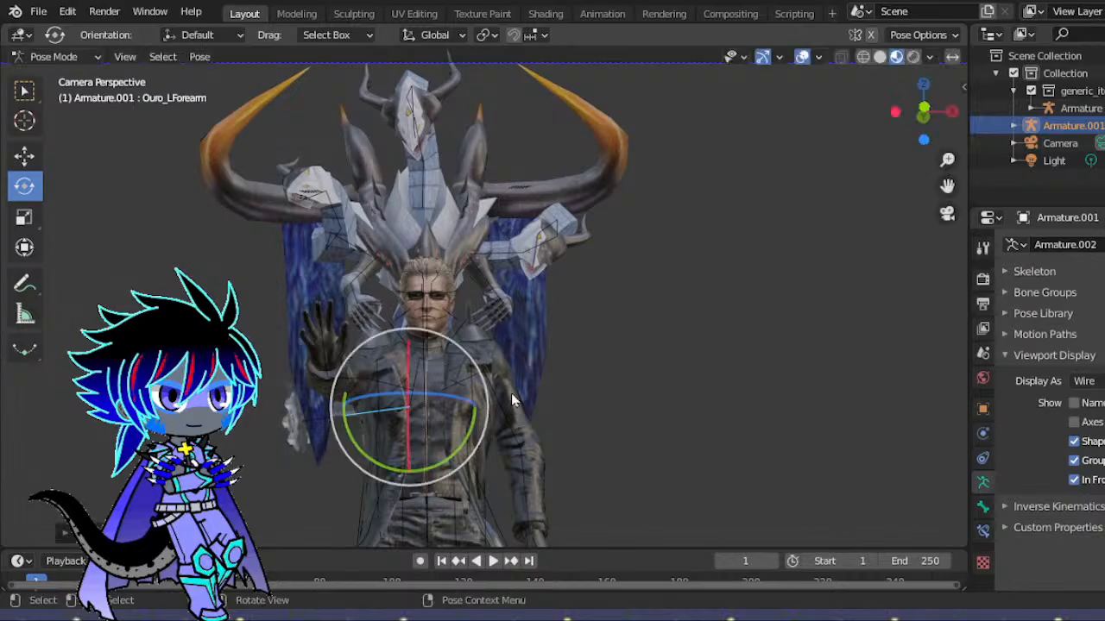
left_click_drag(924, 106, 794, 113)
left_click_drag(880, 129, 804, 210)
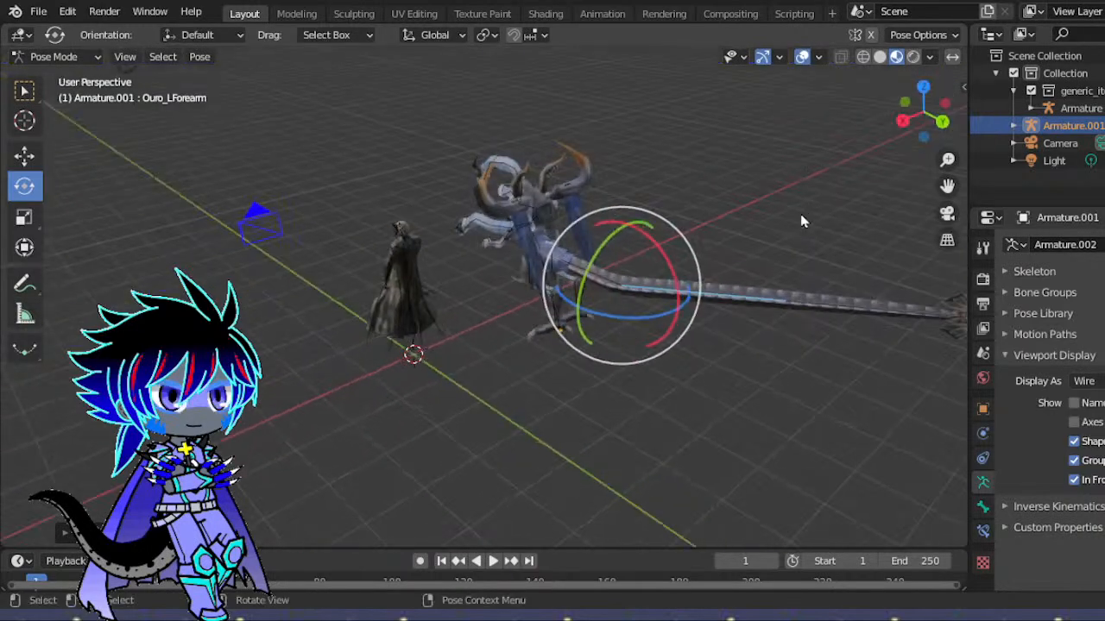
- Trackball-rotate the Ouro_Tail1 bone to angle the monster's tail down and sideways from its base
scroll(805, 210, "up", 6)
scroll(826, 214, "down", 1)
left_click(878, 196)
key("r")
key("r")
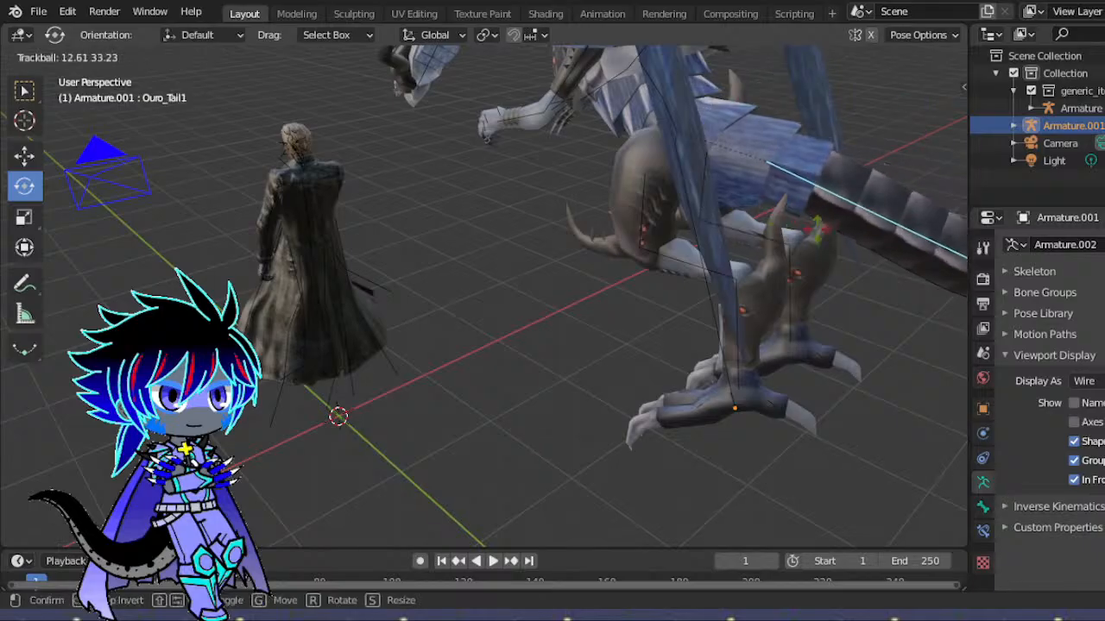
left_click(751, 181)
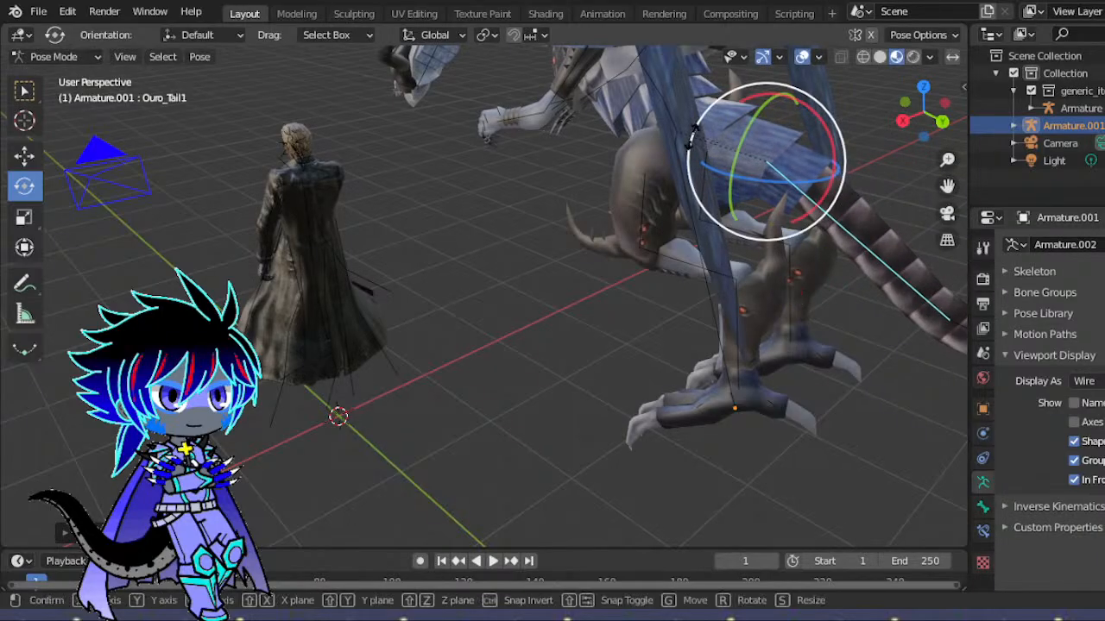
left_click_drag(953, 128, 896, 135)
scroll(691, 291, "down", 9)
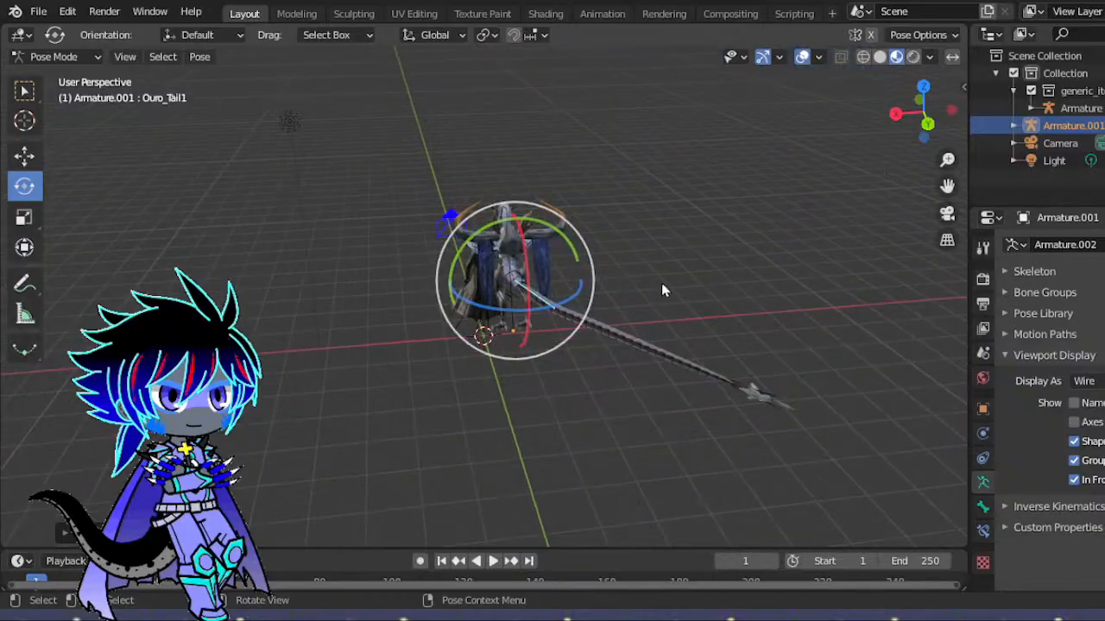
- Rotate tail bones Ouro_Tail1 and Ouro_Tail2 of Armature.001 so the creature's tail swings out sideways, roughly level with the ground
scroll(595, 323, "up", 1)
left_click_drag(557, 338, 545, 320)
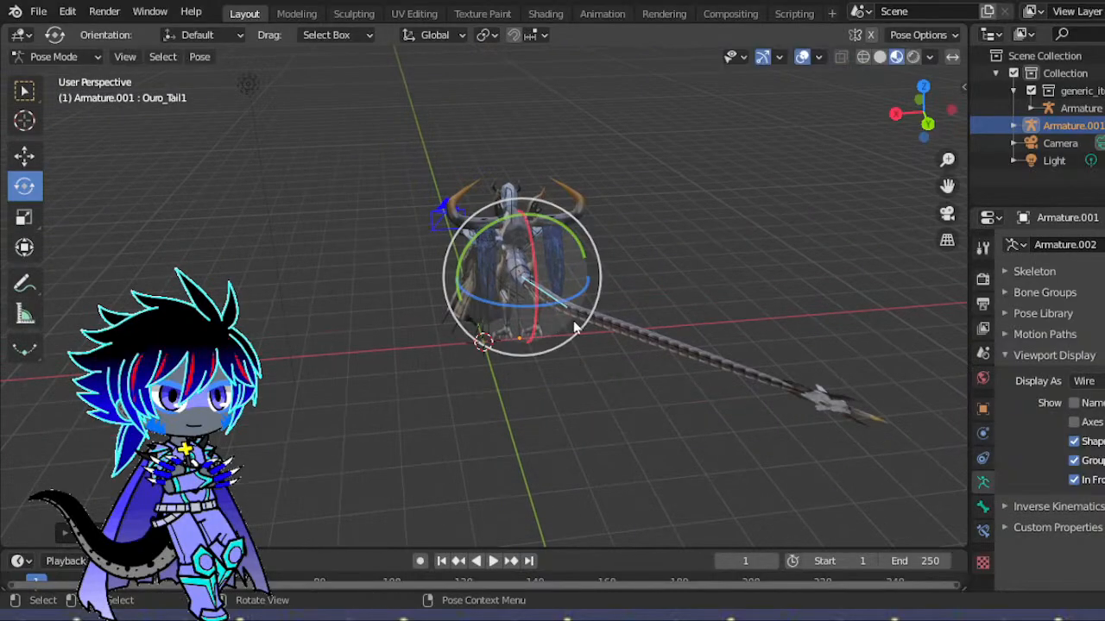
left_click_drag(636, 320, 640, 348)
left_click_drag(585, 384, 676, 508)
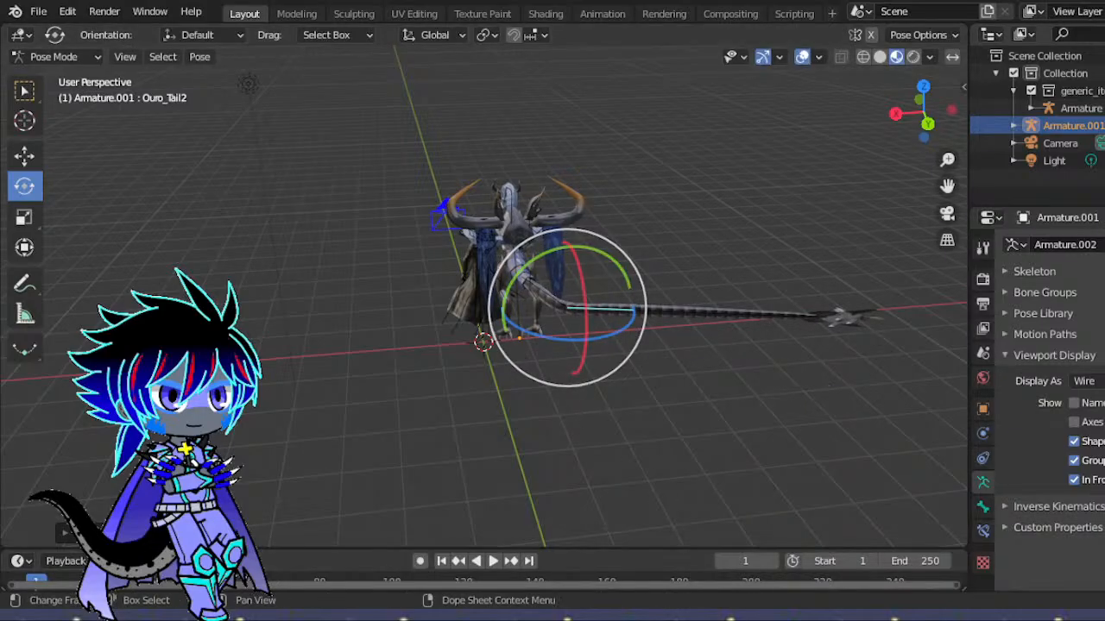
left_click_drag(623, 355, 747, 378)
- In camera view, rotate Ouro_Tail3, Ouro_Tail2 and Ouro_Tail1 so the tail slopes down beside the man's coat
left_click(665, 311)
left_click(948, 214)
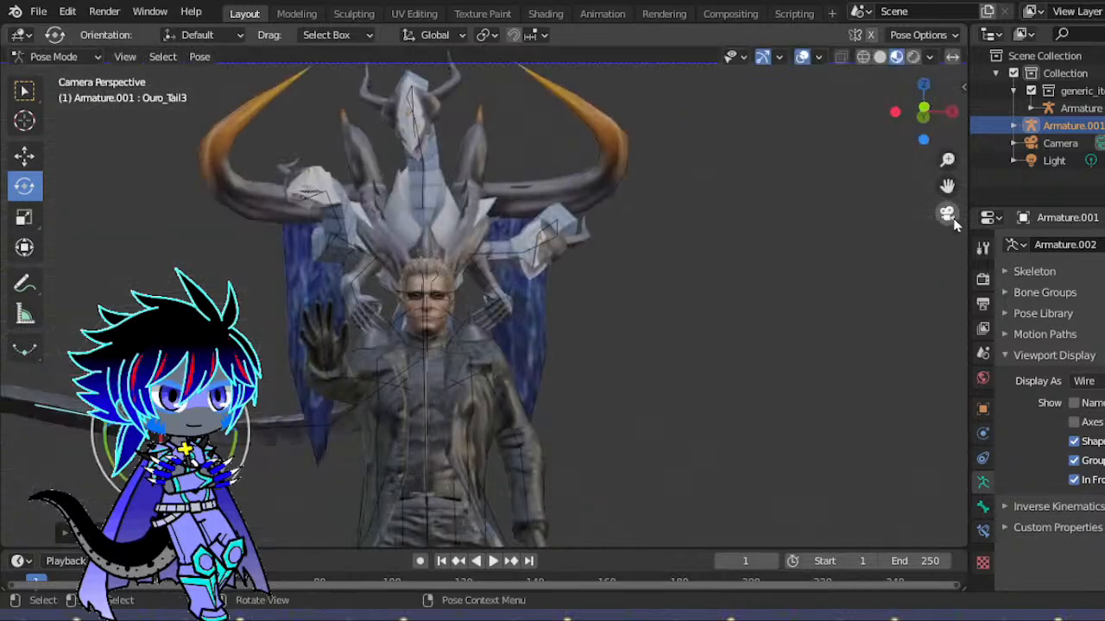
scroll(496, 280, "down", 4)
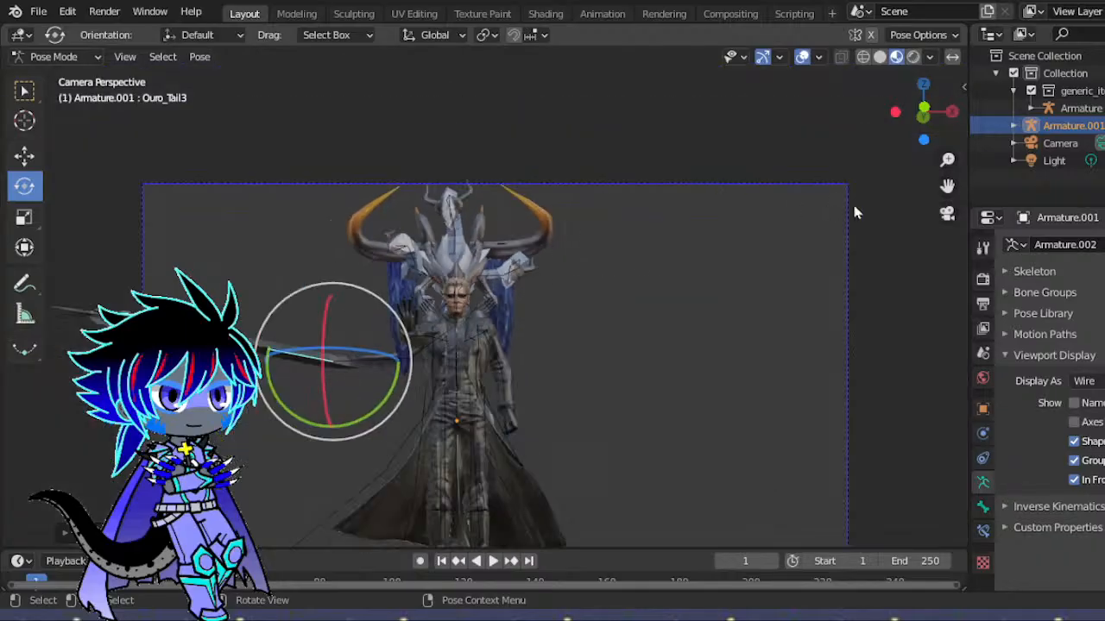
left_click_drag(947, 186, 85, 321)
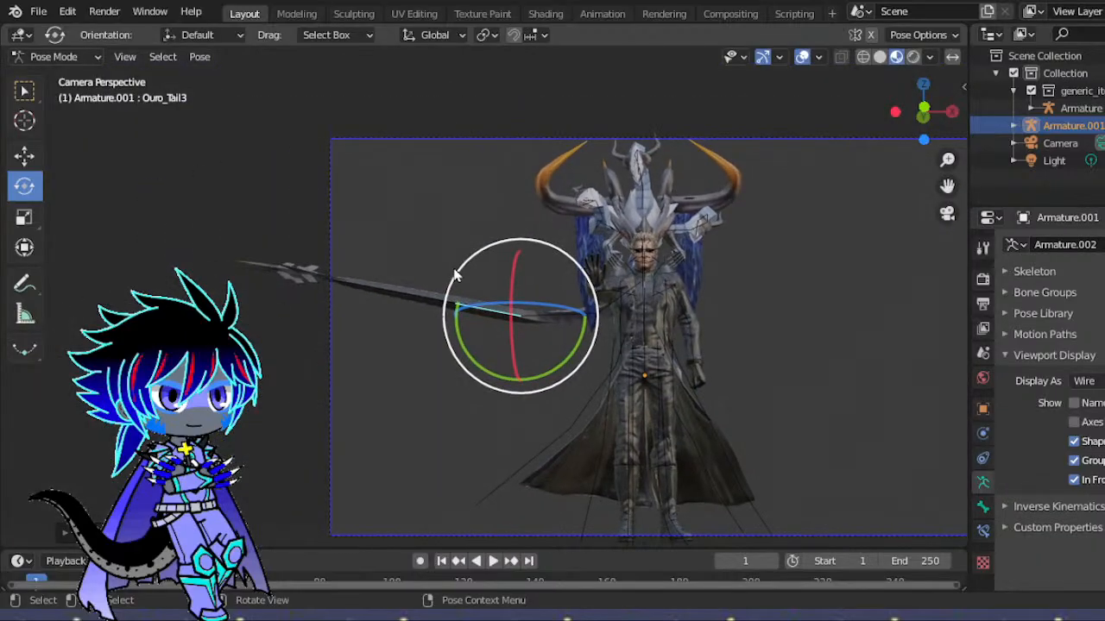
left_click_drag(456, 274, 502, 318)
left_click(565, 313)
left_click_drag(526, 282, 592, 308)
left_click(602, 309)
left_click_drag(555, 272, 587, 326)
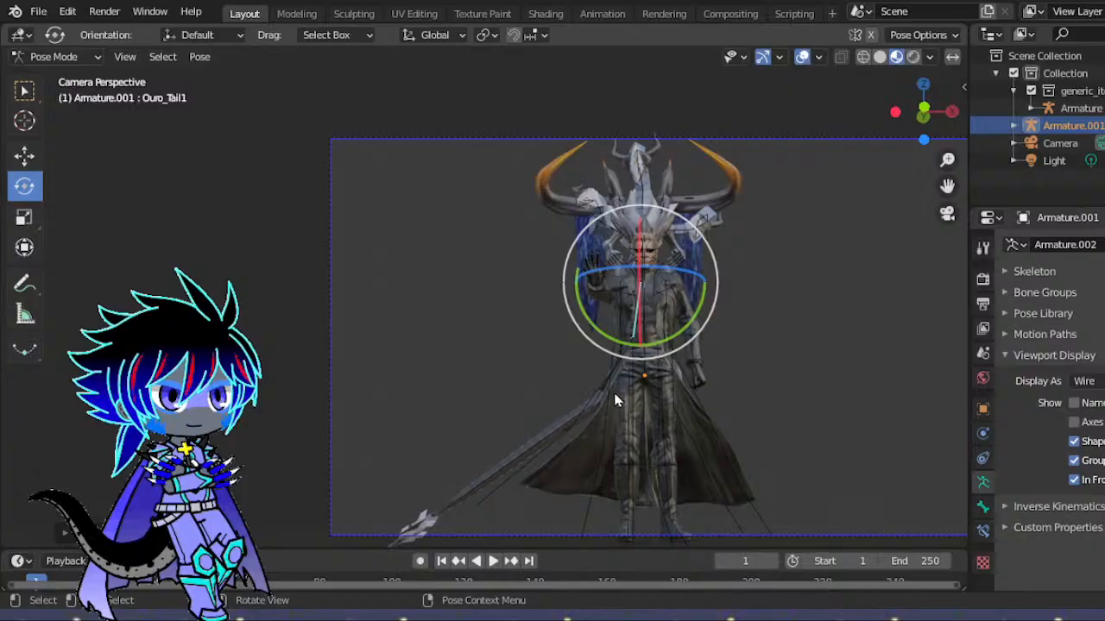
- Trackball-rotate Ouro_Tail3 so the rest of the tail lifts slightly away from the coat
left_click(568, 423)
left_click(565, 424)
key("r")
key("r")
left_click_drag(628, 366, 619, 402)
key("r")
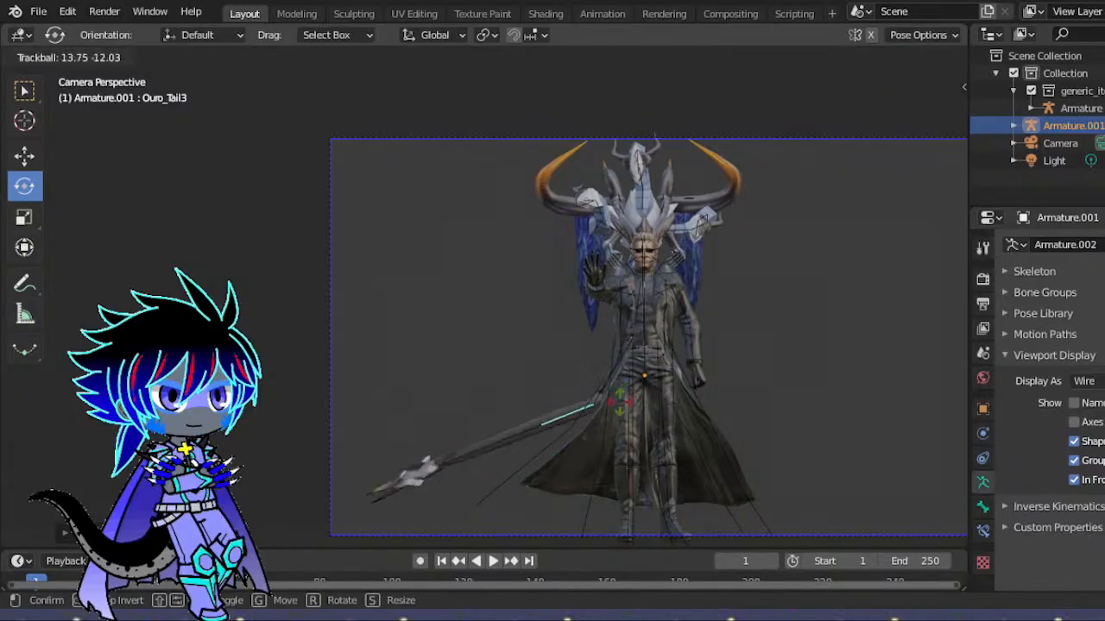
- Trackball-rotate Ouro_Tail4 and adjust Ouro_Tail5 so the outer half of the tail curls upward
left_click(531, 431)
left_click(509, 436)
key("r")
key("r")
left_click(609, 397)
left_click_drag(609, 397, 552, 435)
key("r")
key("r")
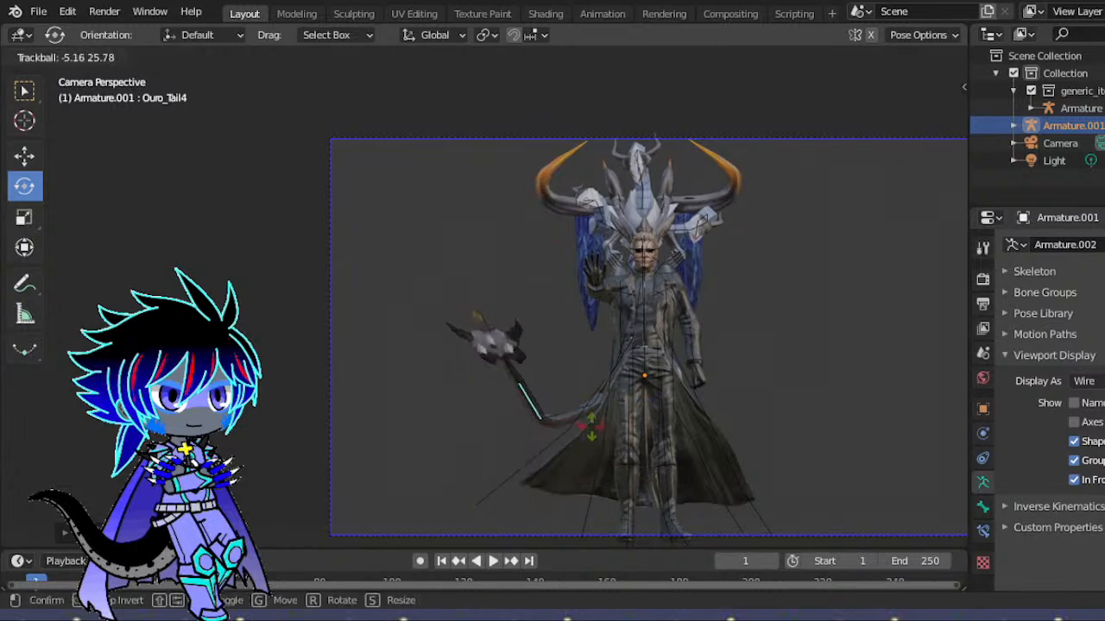
left_click(492, 377)
left_click(490, 372)
left_click_drag(566, 345, 576, 384)
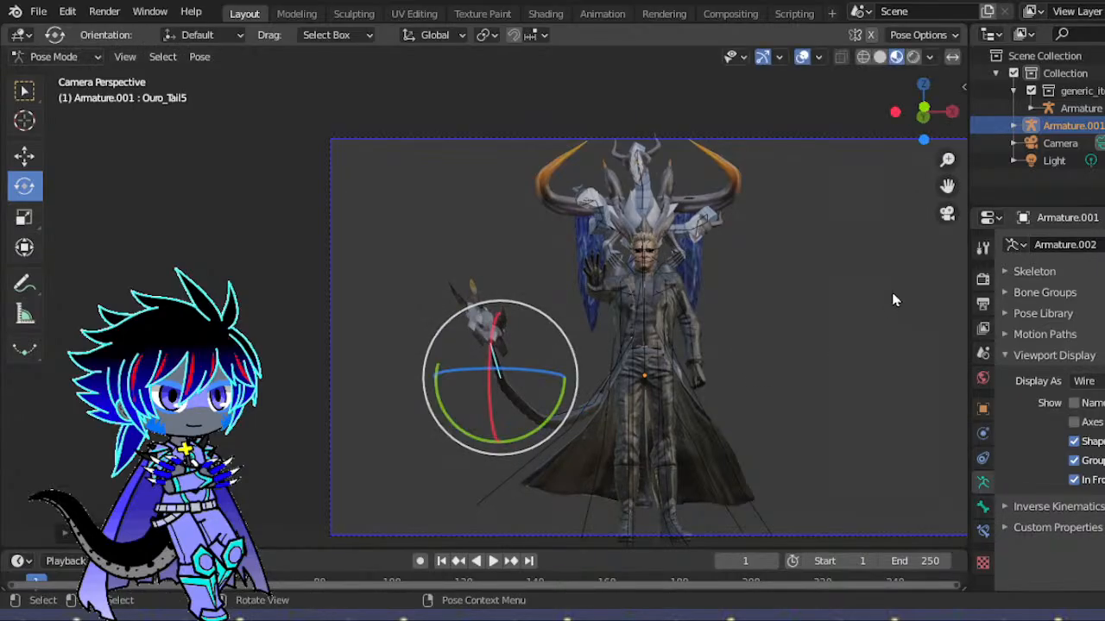
- From behind the creature, rotate Ouro_Tail1 and Ouro_Tail2 to swing the tail base outward and curve the rest forward
left_click_drag(928, 115, 1095, 151)
scroll(718, 203, "up", 5)
scroll(718, 210, "up", 3)
scroll(728, 249, "down", 8)
scroll(676, 252, "up", 5)
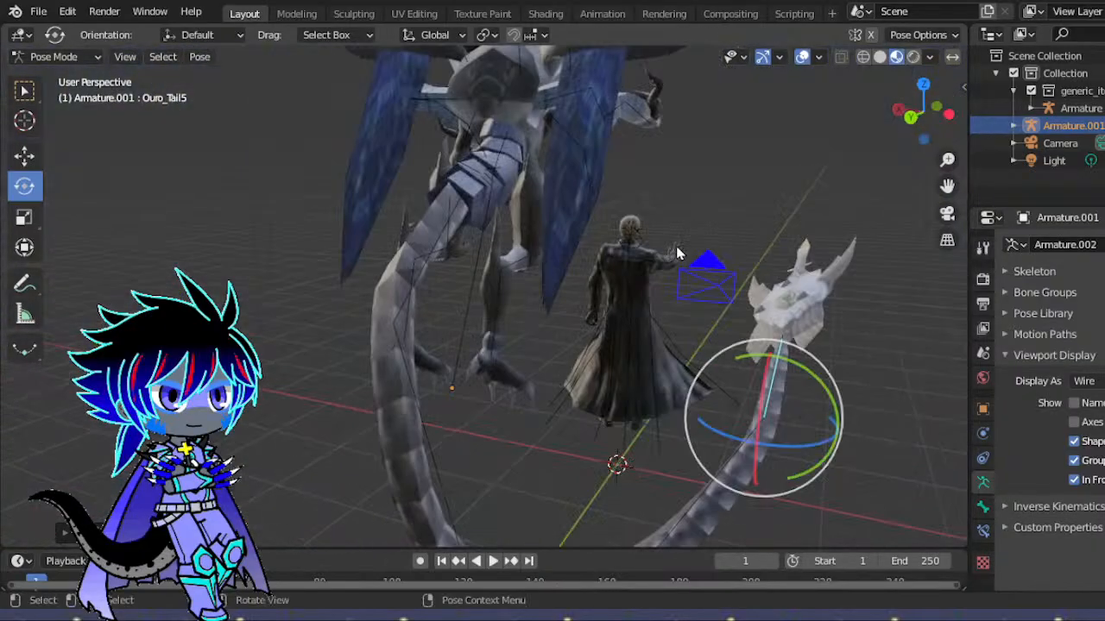
scroll(727, 207, "down", 3)
scroll(456, 263, "up", 3)
left_click(480, 199)
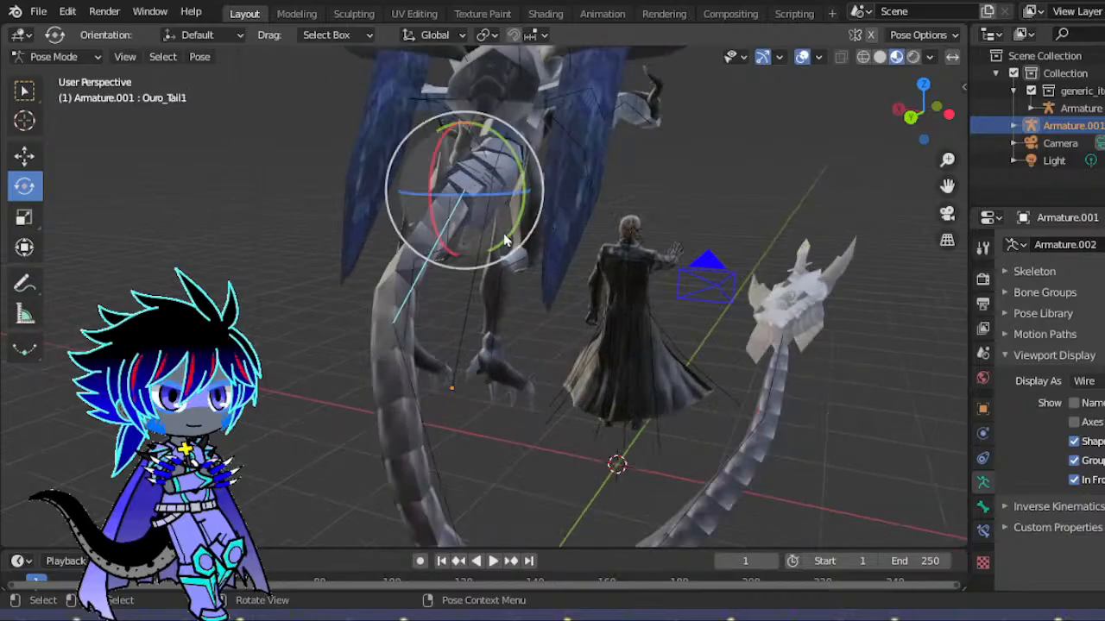
key("r")
key("r")
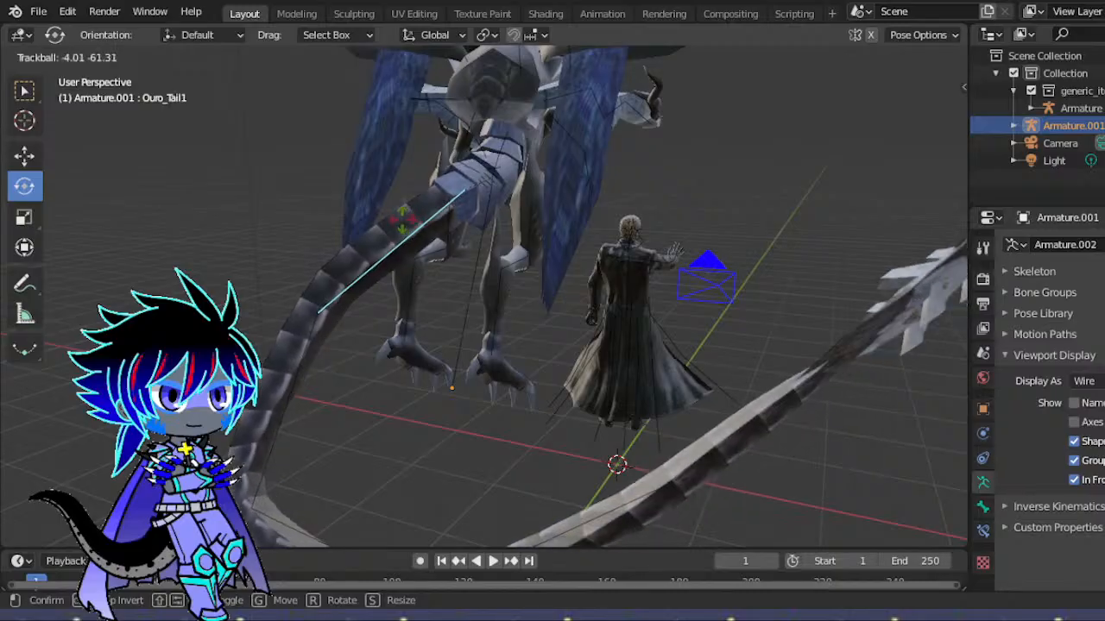
left_click(403, 240)
left_click(302, 342)
left_click_drag(346, 341, 393, 285)
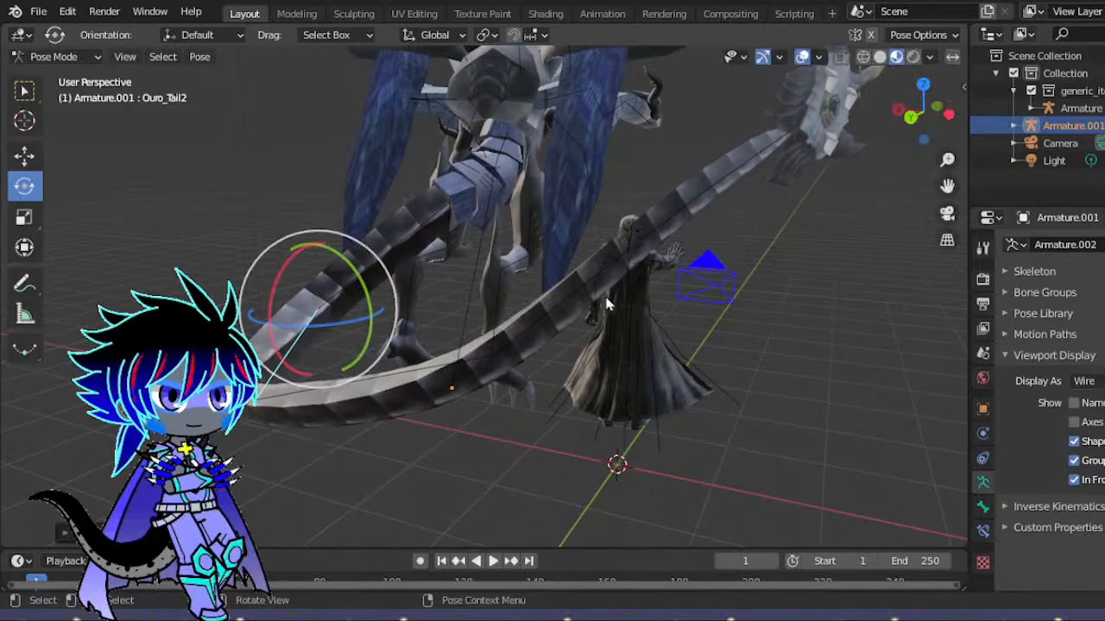
- Refine the rotation of the tail's base bones so the tail curls up beside the man's raised hand in camera view
left_click(947, 214)
left_click_drag(624, 301, 607, 295)
left_click_drag(718, 325, 855, 265)
left_click(670, 307)
left_click(668, 305)
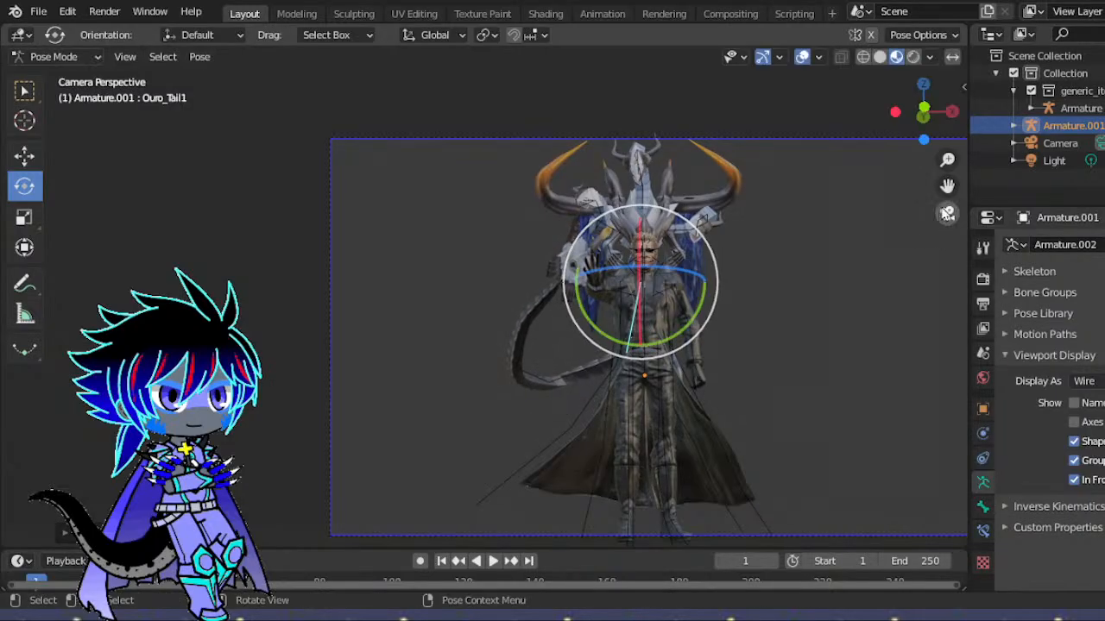
- Rotate Ouro_Tail4 away from the man to open the curl, and turn Ouro_Tail5 more upright
scroll(906, 216, "up", 5)
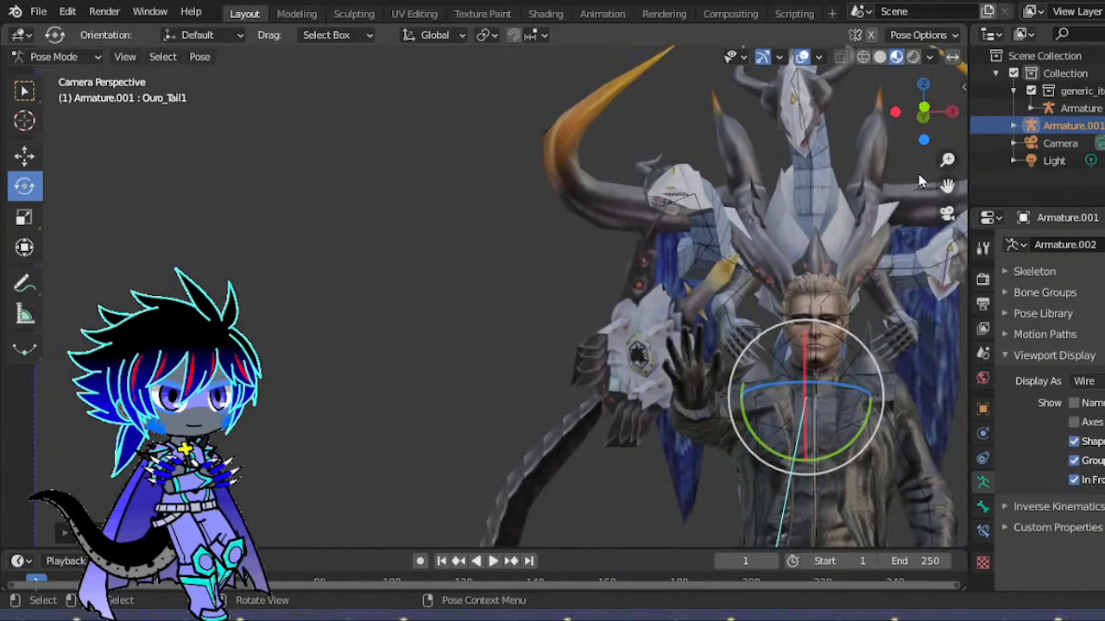
left_click_drag(946, 186, 954, 73)
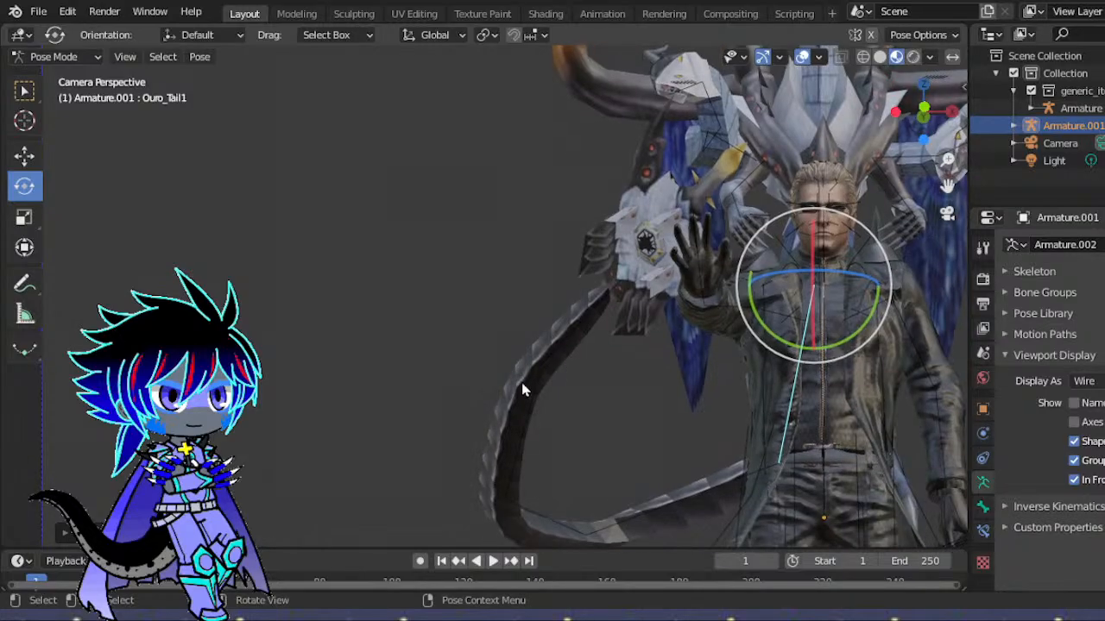
left_click(561, 408)
left_click_drag(522, 439, 400, 414)
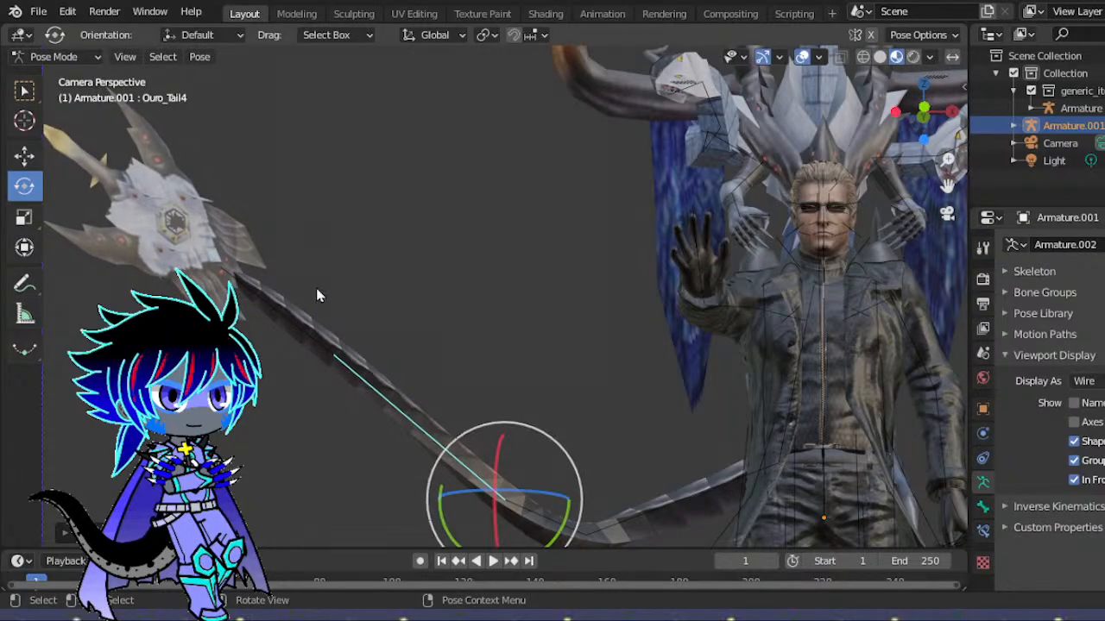
left_click(286, 271)
left_click_drag(383, 296, 403, 330)
scroll(417, 333, "down", 5)
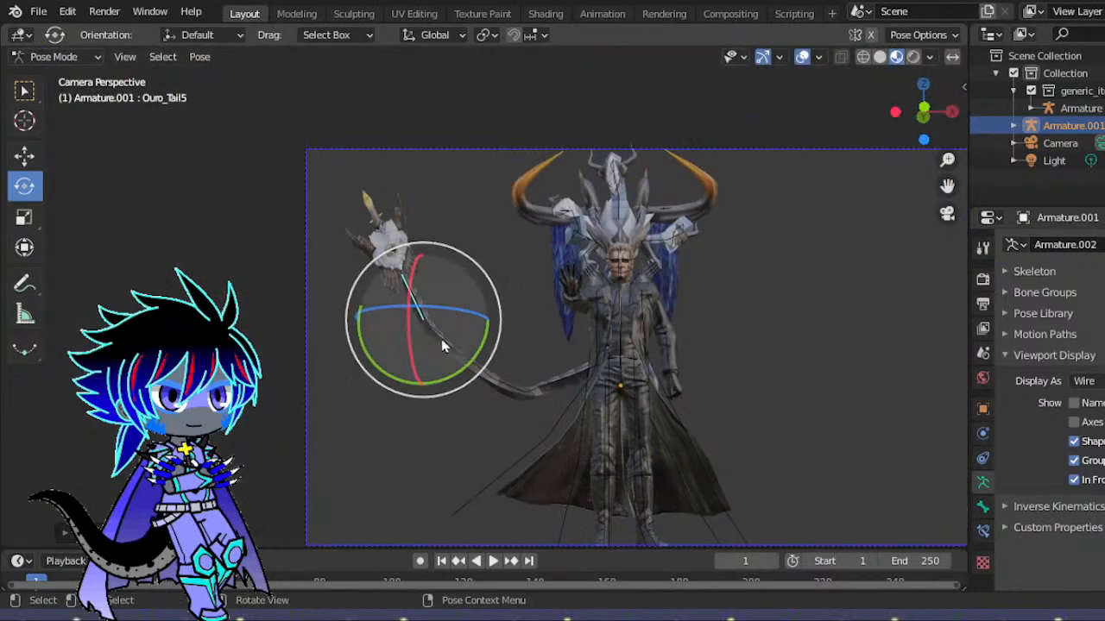
scroll(591, 367, "up", 3)
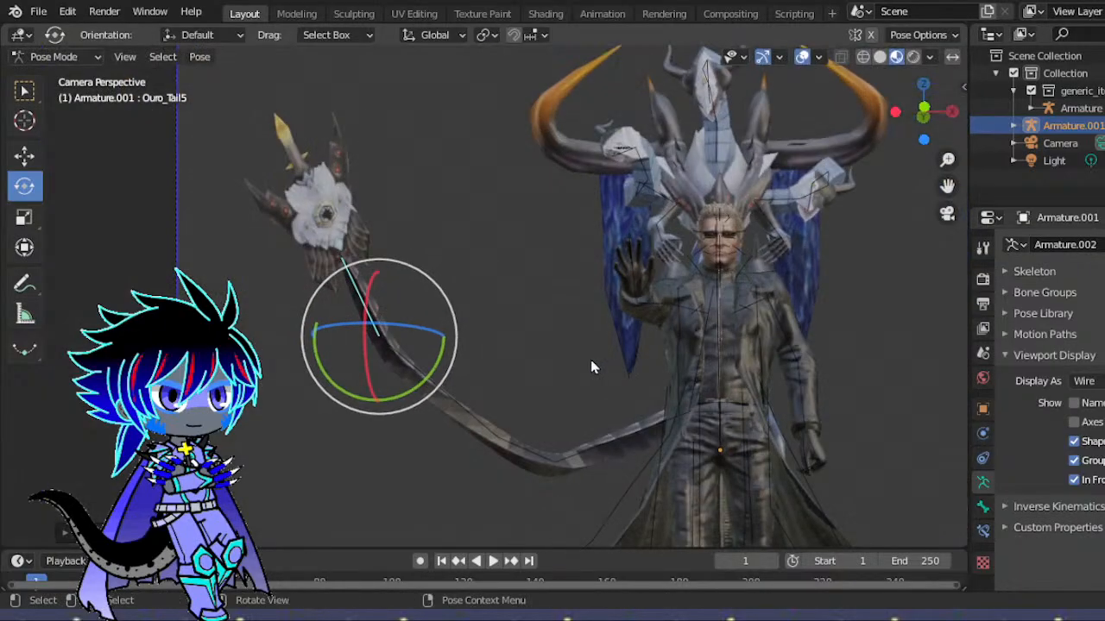
- Rotate Ouro_Tail6 to tilt the spiked tail tip inward and toward the camera
left_click(342, 261)
left_click_drag(416, 244, 401, 259)
left_click_drag(364, 221, 356, 249)
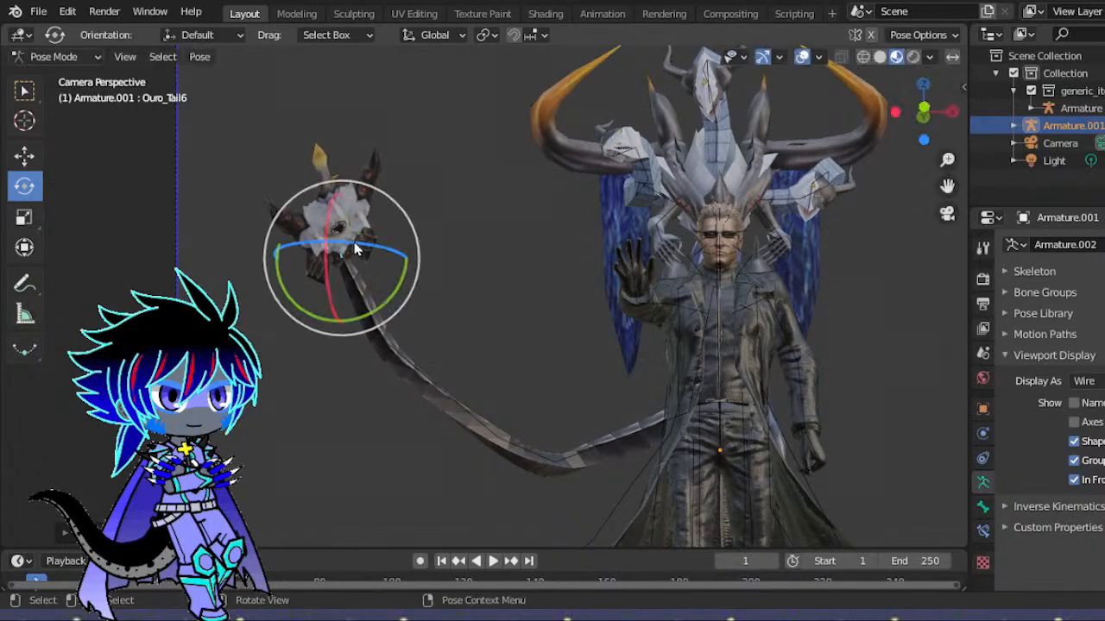
- From outside the camera view, select and rotate the lower tail bones so the tail stretches farther out to the side
left_click_drag(916, 116, 1097, 155)
left_click(615, 385)
left_click_drag(624, 384, 669, 414)
left_click(656, 386)
left_click_drag(680, 457, 670, 478)
- Try lowering the outer tail by rotating Ouro_Tail3 slightly in camera view
key("KP_0")
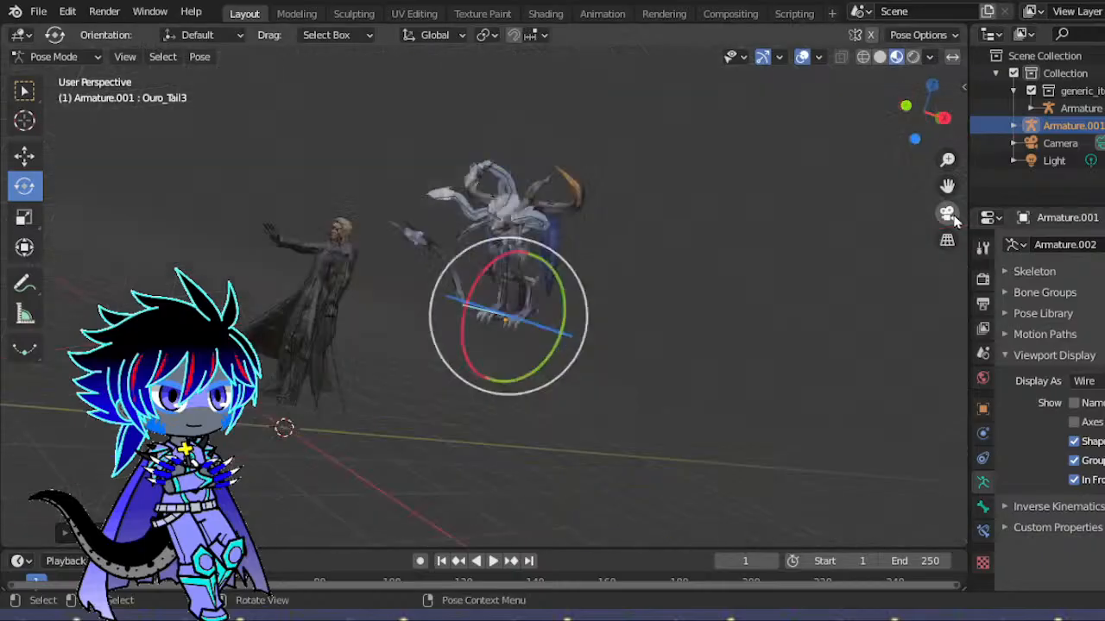
left_click(659, 412)
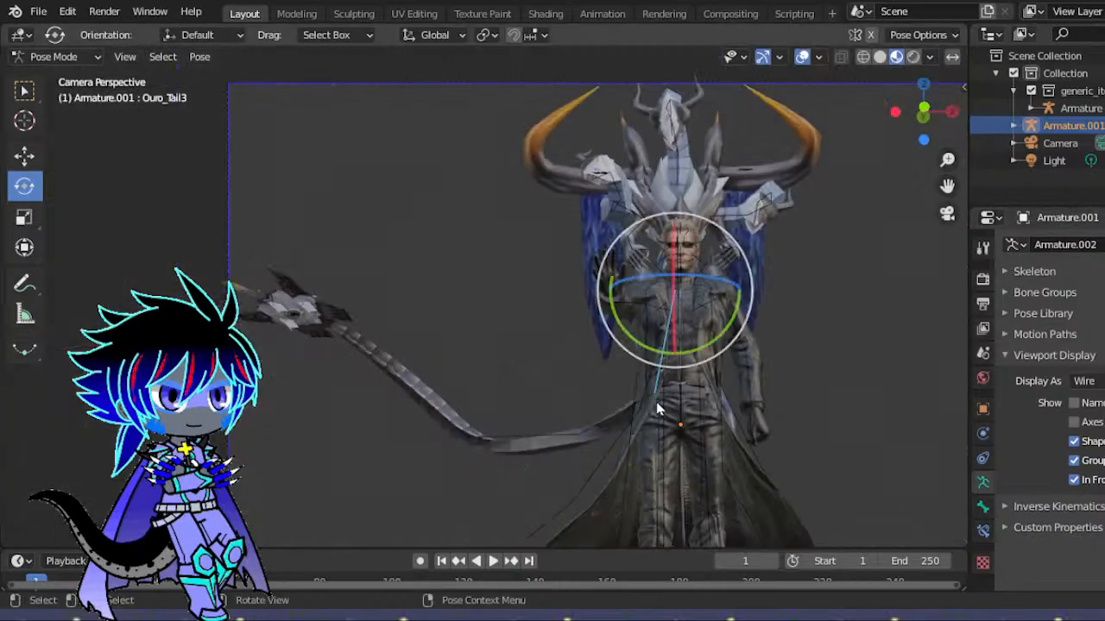
left_click(573, 435)
mouse_move(635, 375)
left_mouse_down()
mouse_move(651, 405)
mouse_move(631, 377)
left_mouse_up()
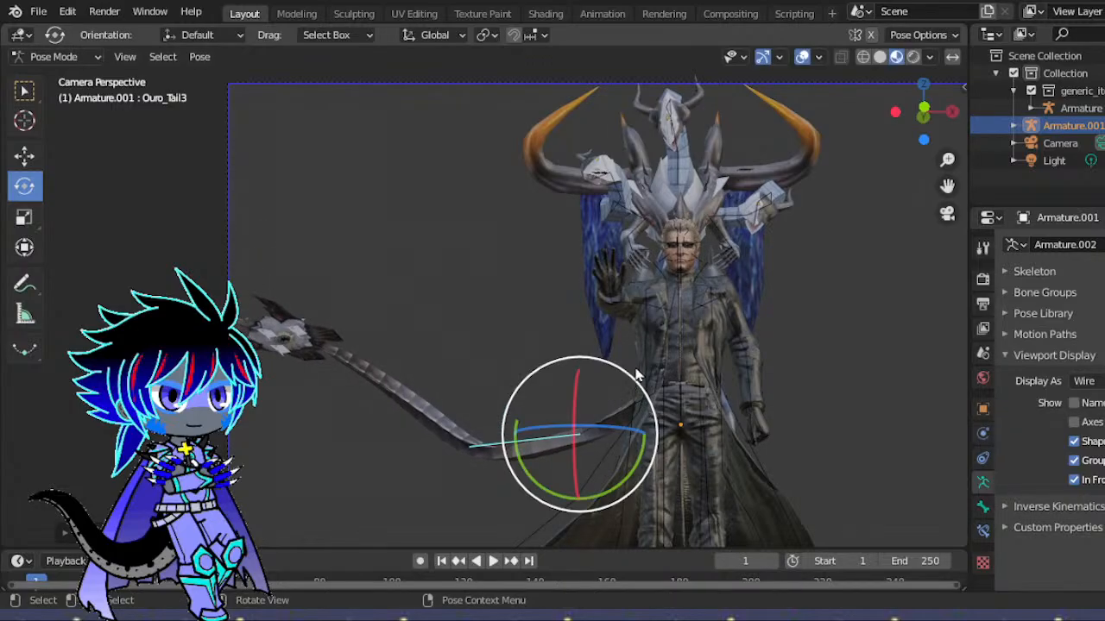
- Clear the pose transforms of Ouro_Tail3 and Ouro_Tail4 to straighten the middle of the tail
left_click_drag(924, 116, 712, 159)
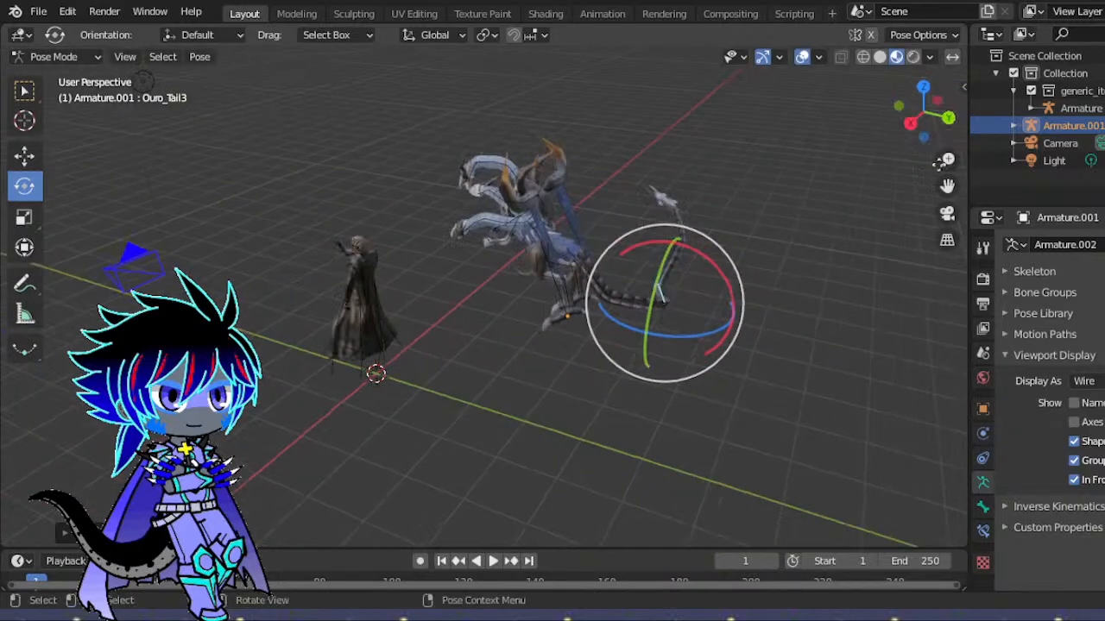
left_click(199, 56)
mouse_move(250, 96)
left_click(427, 97)
left_click_drag(924, 114, 822, 287)
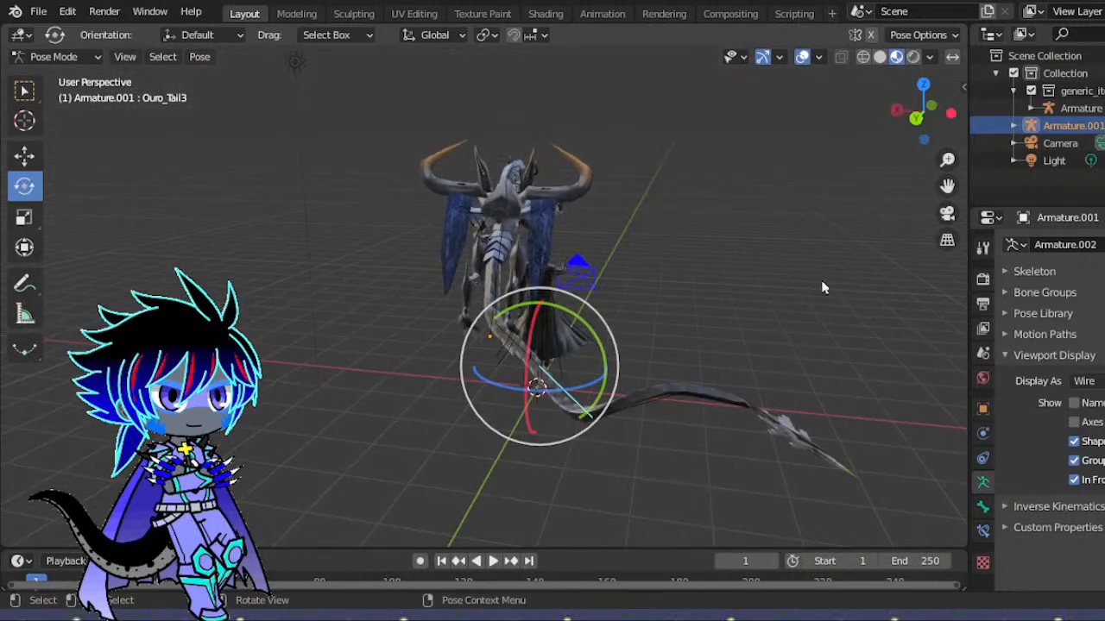
left_click(623, 395)
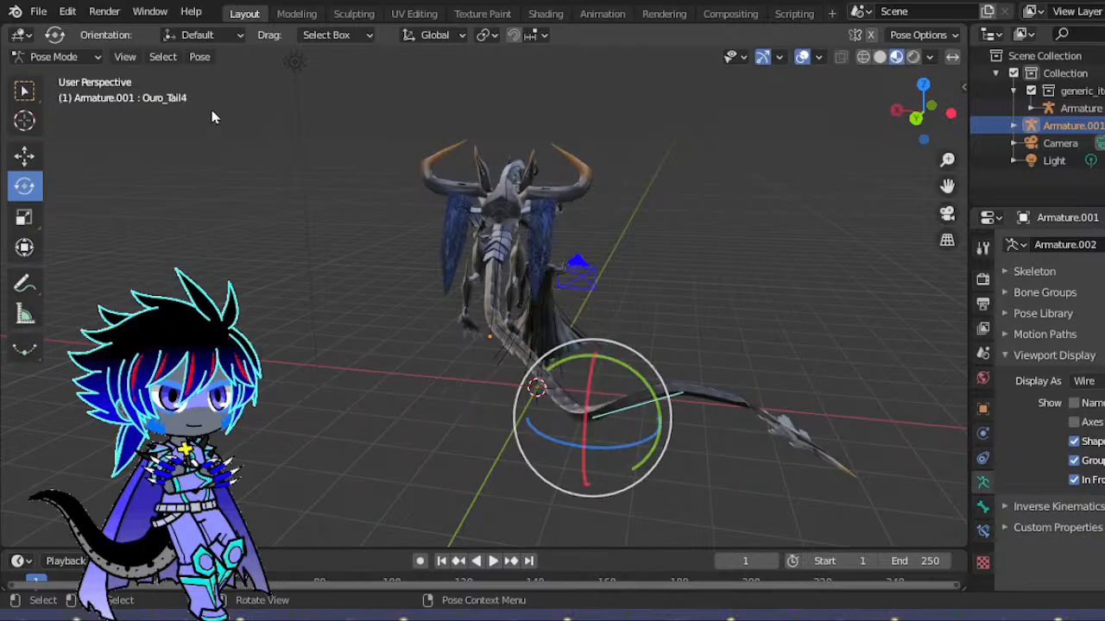
left_click(206, 59)
mouse_move(246, 93)
left_click(404, 99)
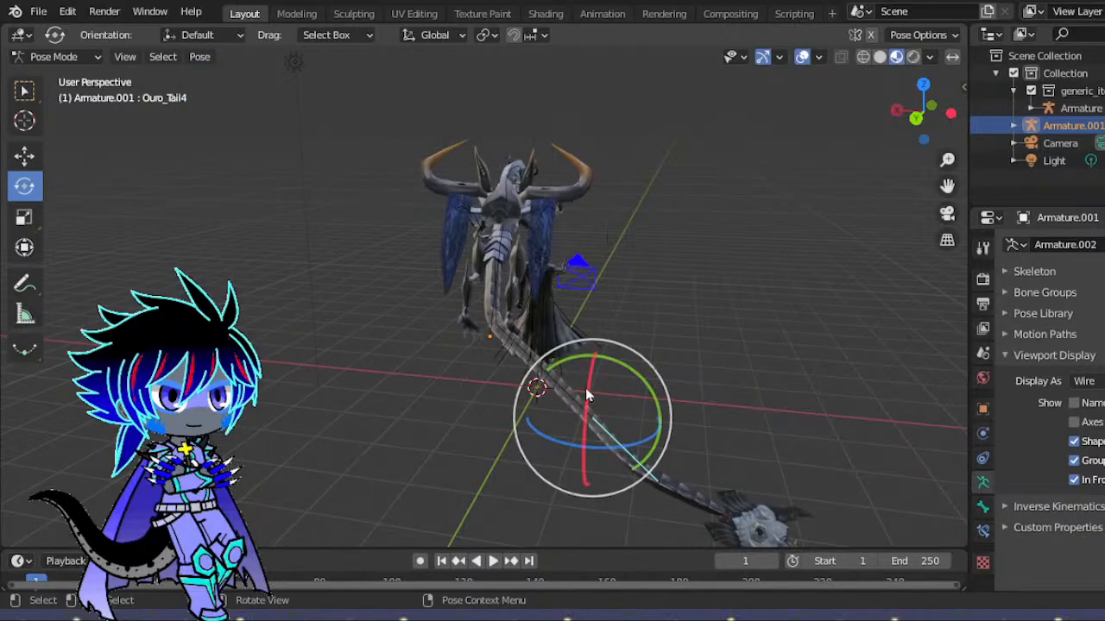
- Bend Ouro_Tail4 slightly and trackball-rotate Ouro_Tail2 to swing the tail to the other side as seen from behind
left_click_drag(613, 429, 584, 421)
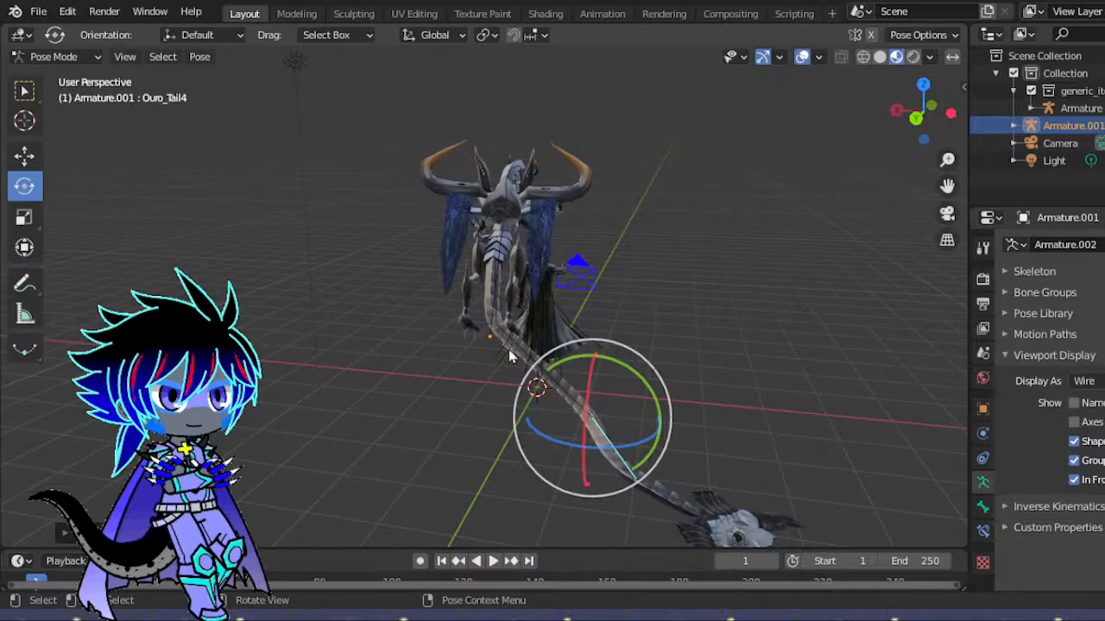
left_click(515, 349)
key("r")
key("r")
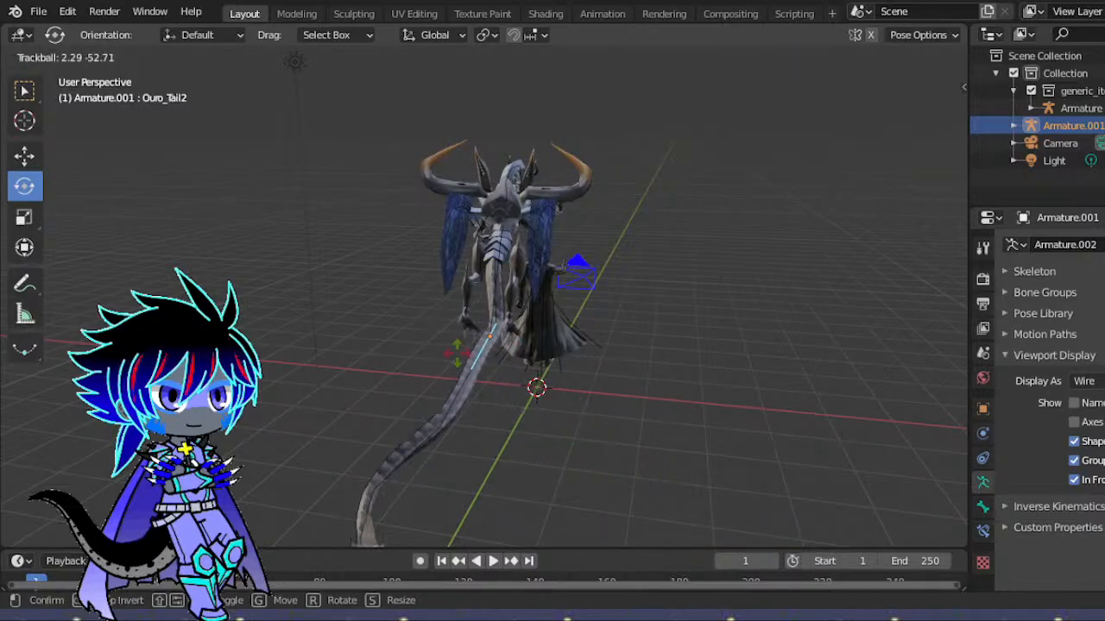
left_click_drag(467, 332, 467, 314)
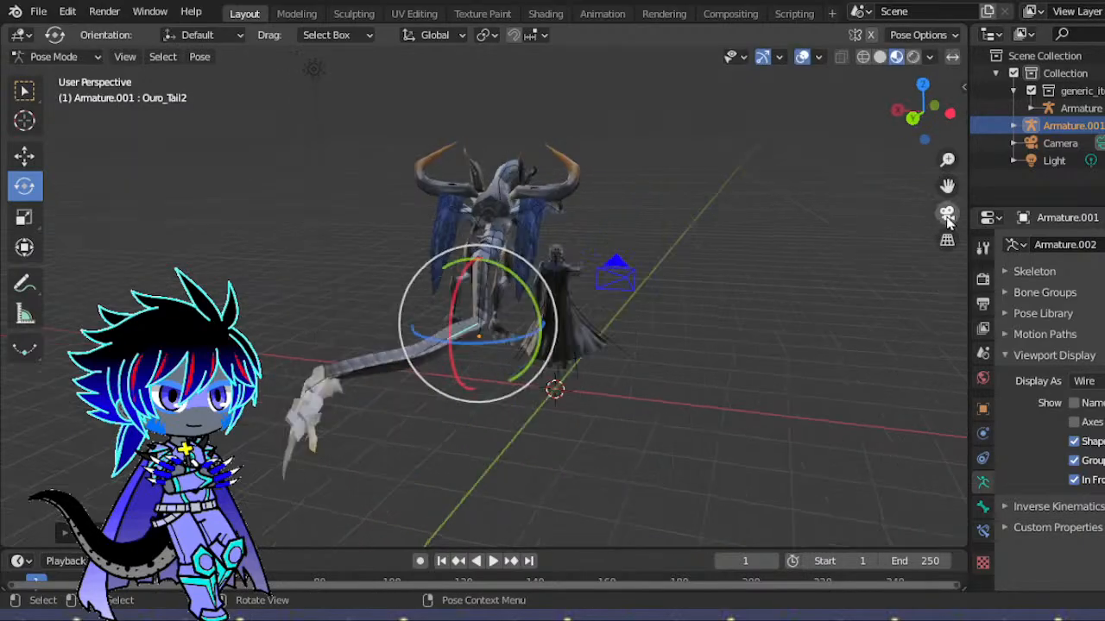
- In camera view, trackball-rotate Ouro_Tail2 so the tail rises from behind the man's hip toward his raised hand
left_click(946, 214)
key("r")
key("r")
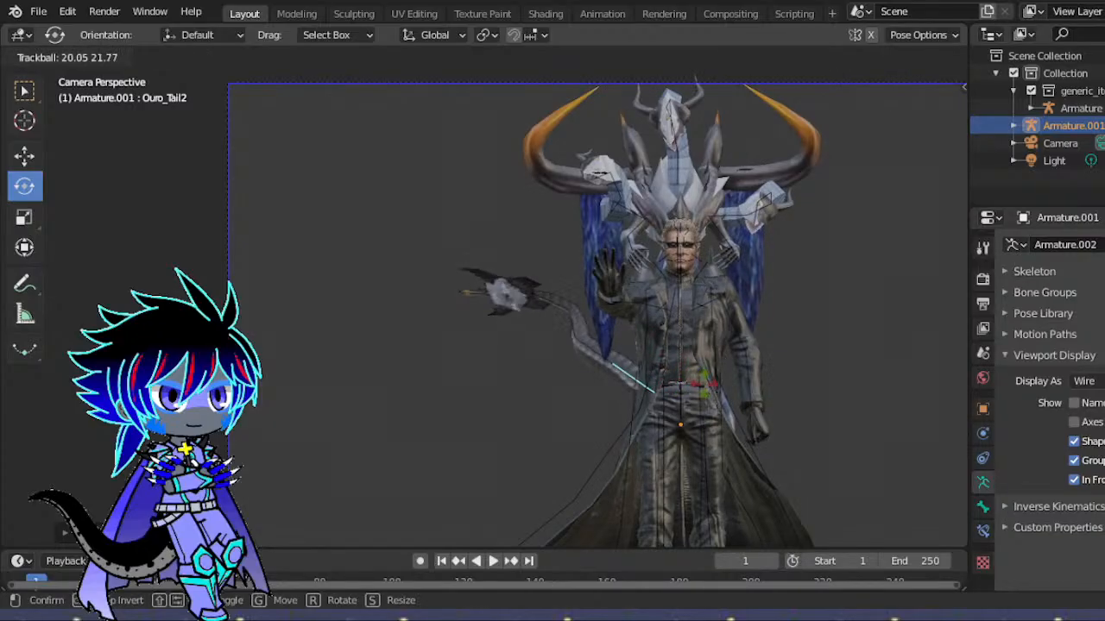
left_click(616, 324)
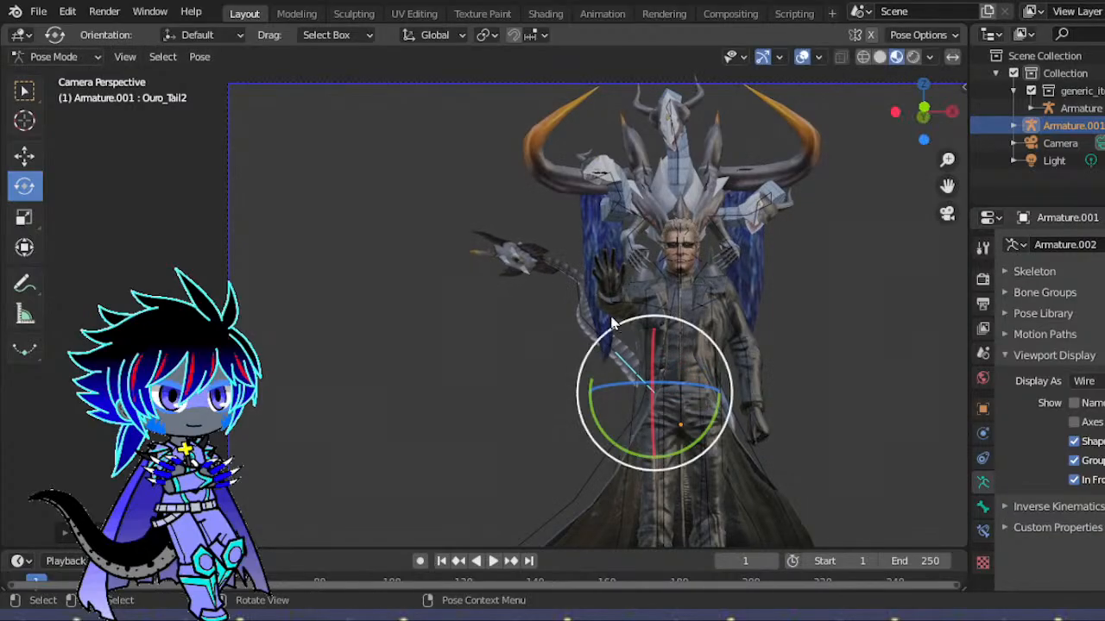
- Trackball-rotate Ouro_Tail4 in camera view to bend the outer tail upward beside the man's raised hand
left_click(634, 344)
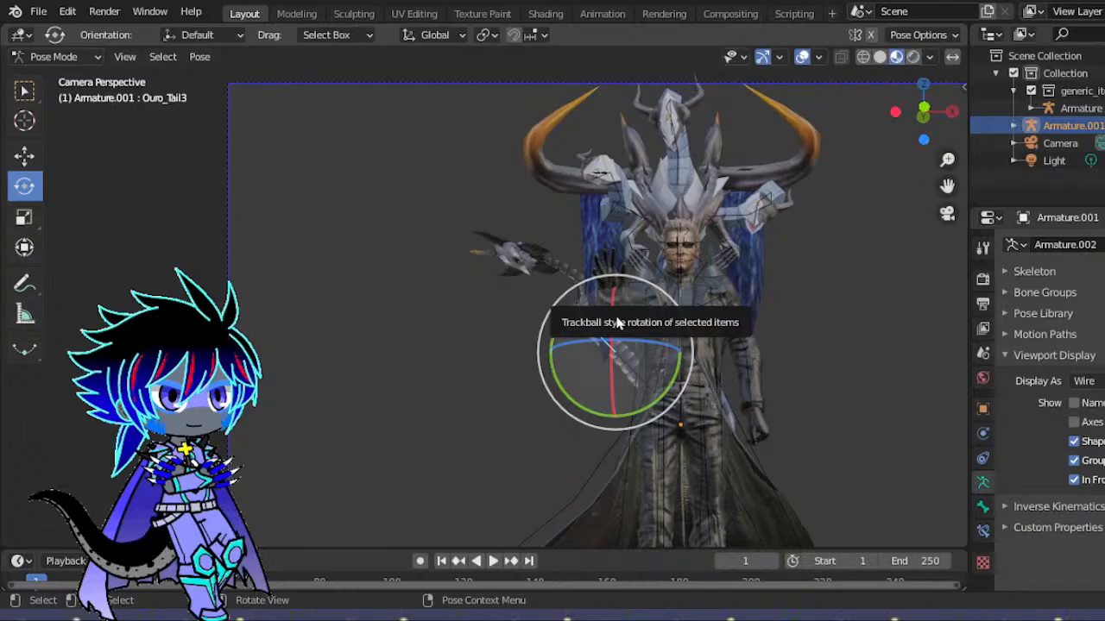
left_click(611, 345)
key("r")
key("r")
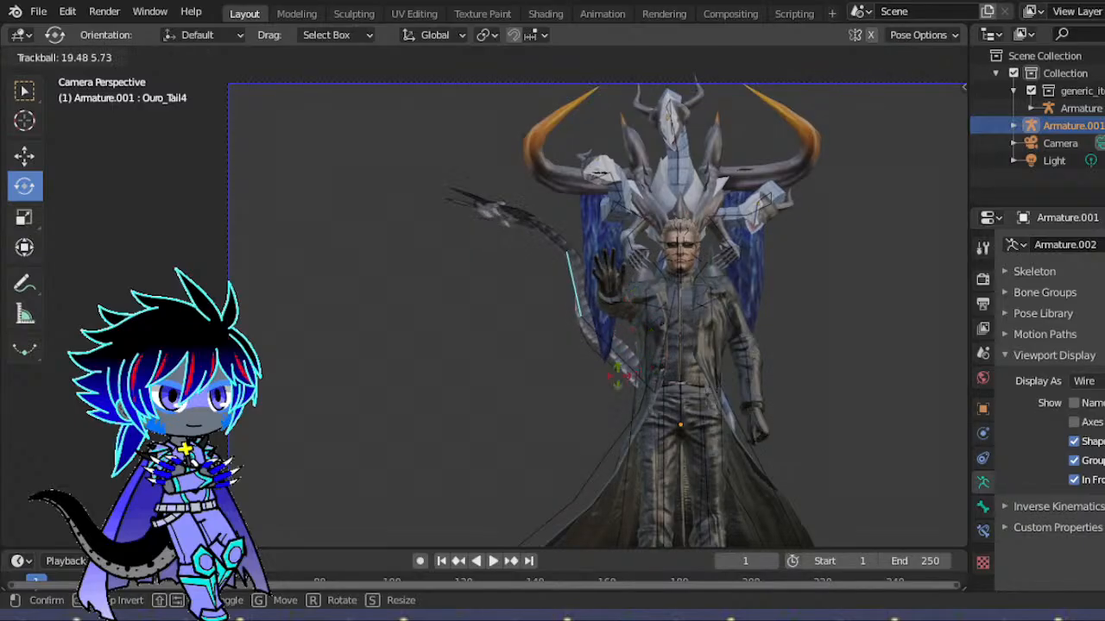
left_click_drag(621, 386, 625, 384)
left_click_drag(657, 291, 658, 301)
- Trackball-rotate Ouro_Tail5 so the tail tip points upward toward the creature's horn
left_click(561, 234)
key("r")
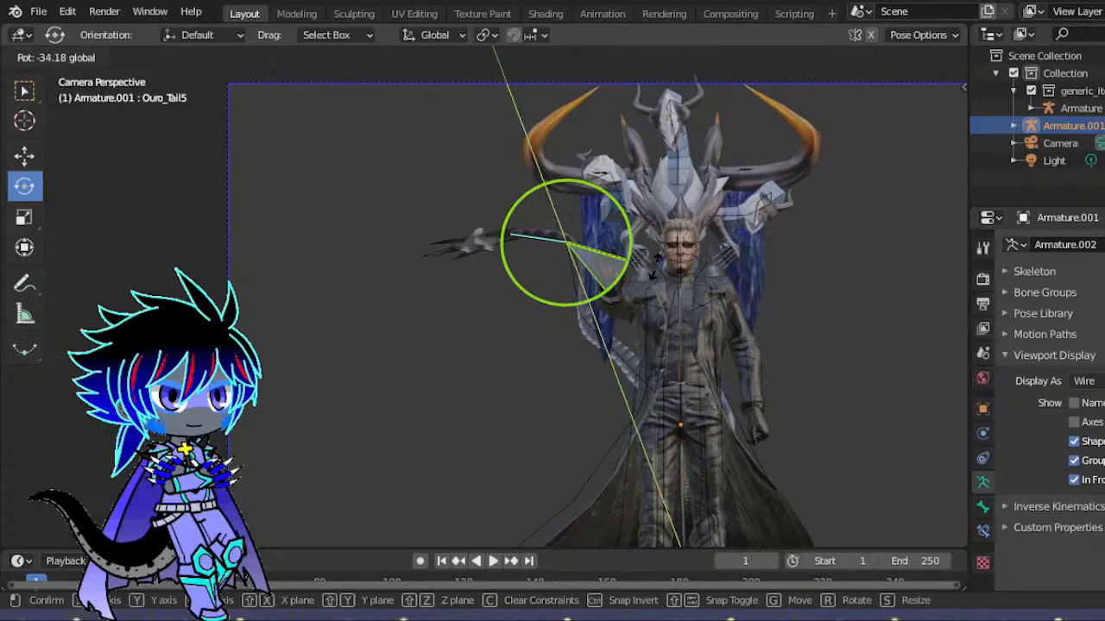
key("r")
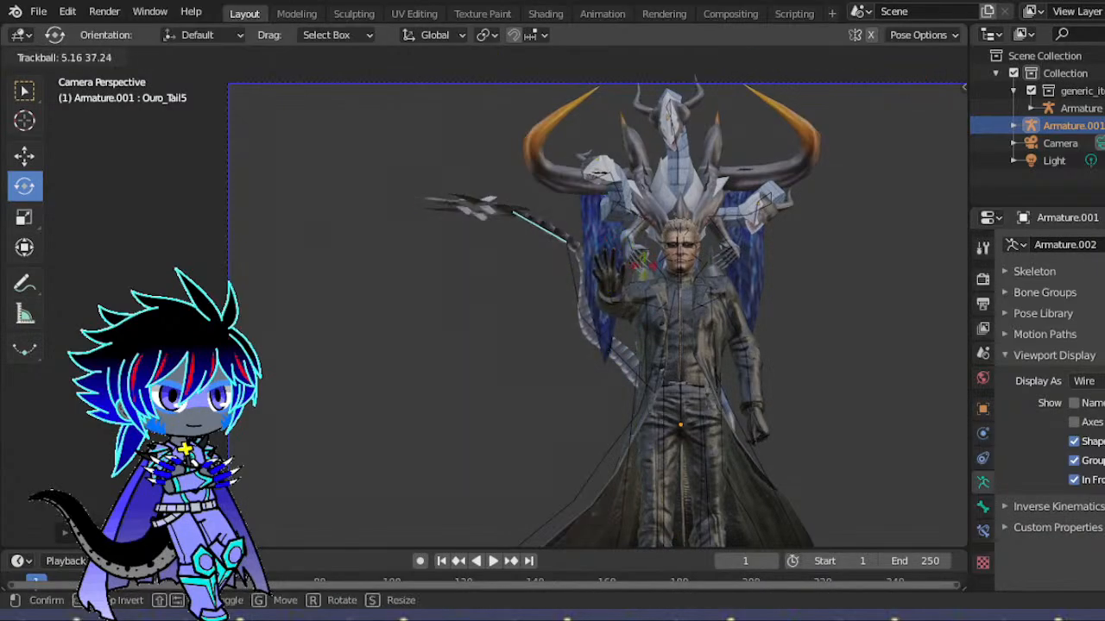
left_click(565, 274)
left_click_drag(641, 229, 645, 262)
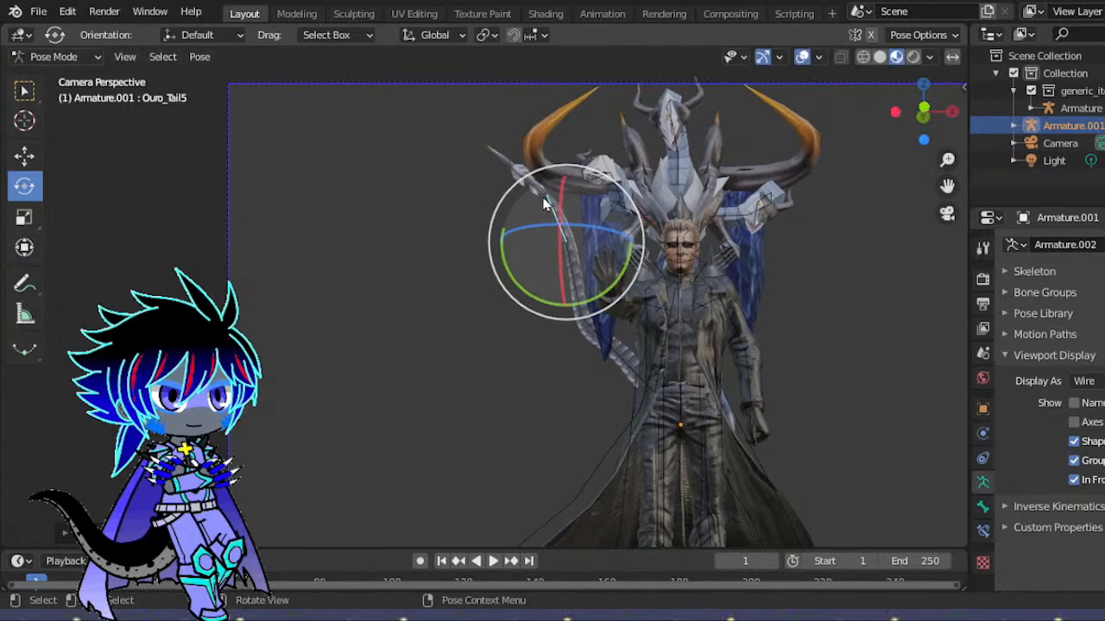
- Clear all pose transforms of Ouro_Tail1 at the tail's base and check the result through the camera
left_click_drag(906, 126, 761, 177)
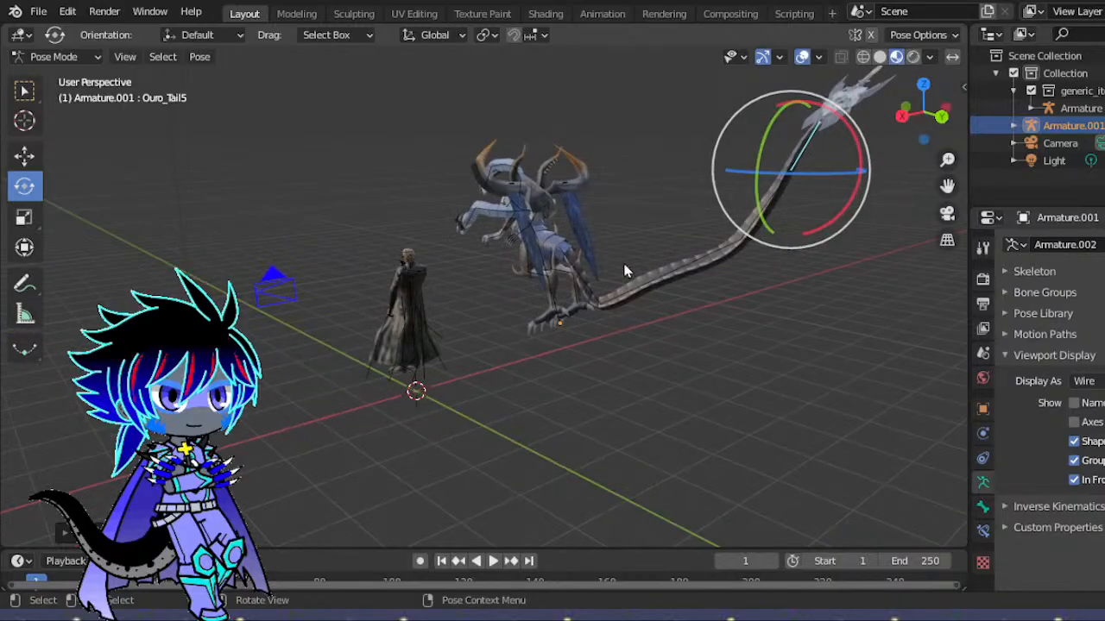
left_click(589, 285)
left_click(199, 56)
mouse_move(271, 93)
left_click(395, 96)
left_click(947, 213)
- Rotate Ouro_Tail1 as seen from the side to swing the whole tail upward behind the creature
left_click_drag(913, 123, 767, 167)
left_click_drag(639, 231, 667, 273)
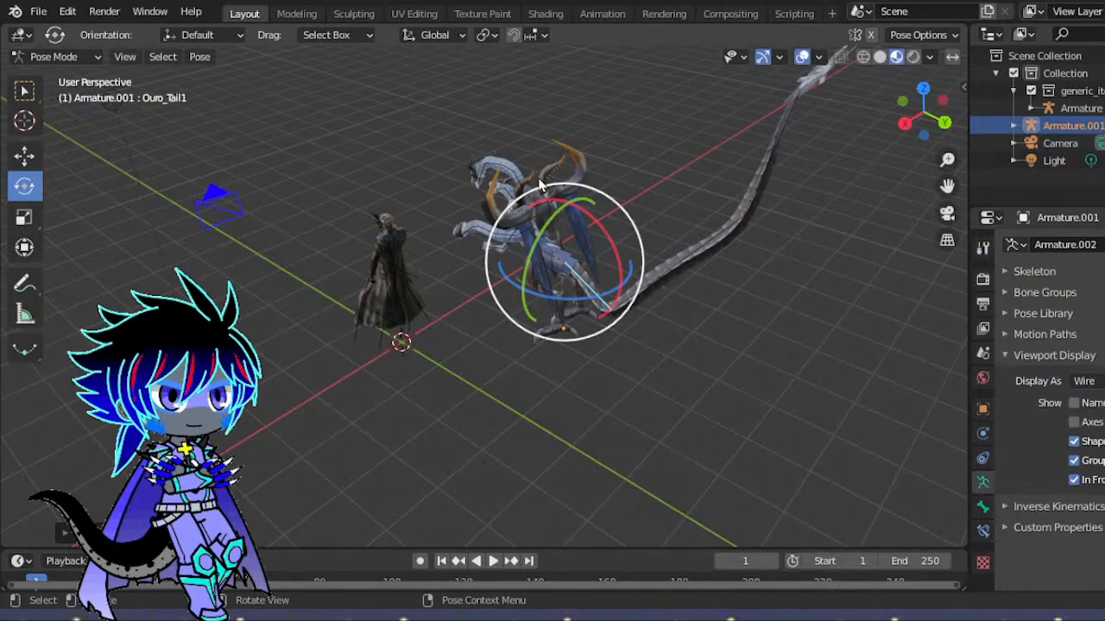
left_click_drag(538, 191, 660, 256)
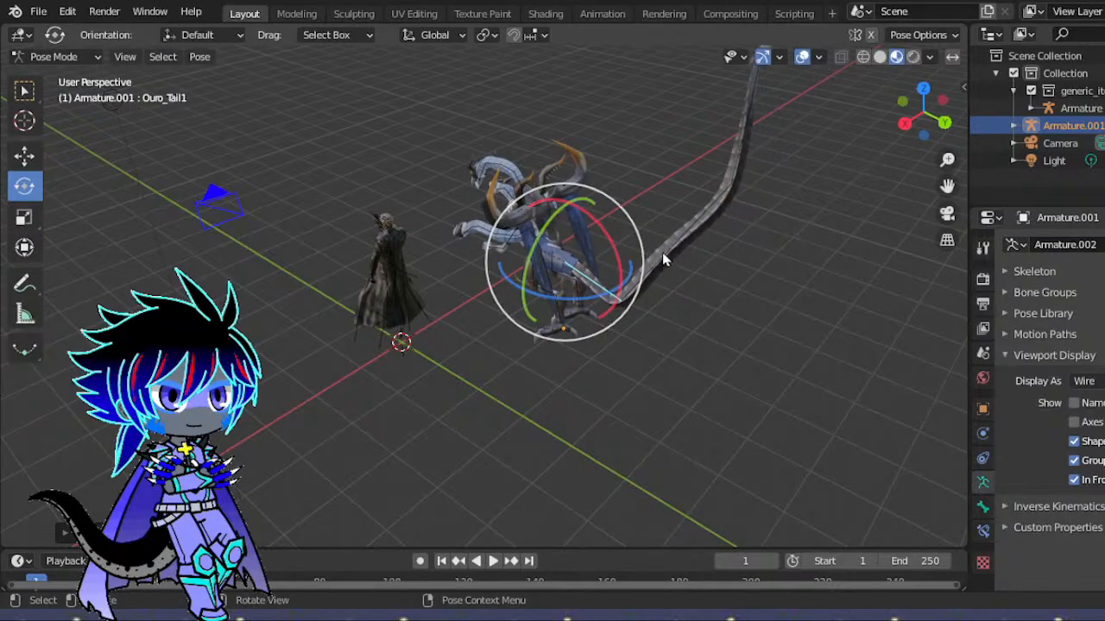
- Clear all pose transforms of Ouro_Tail2 to straighten the start of the tail
left_click(663, 257)
left_click(196, 57)
mouse_move(276, 94)
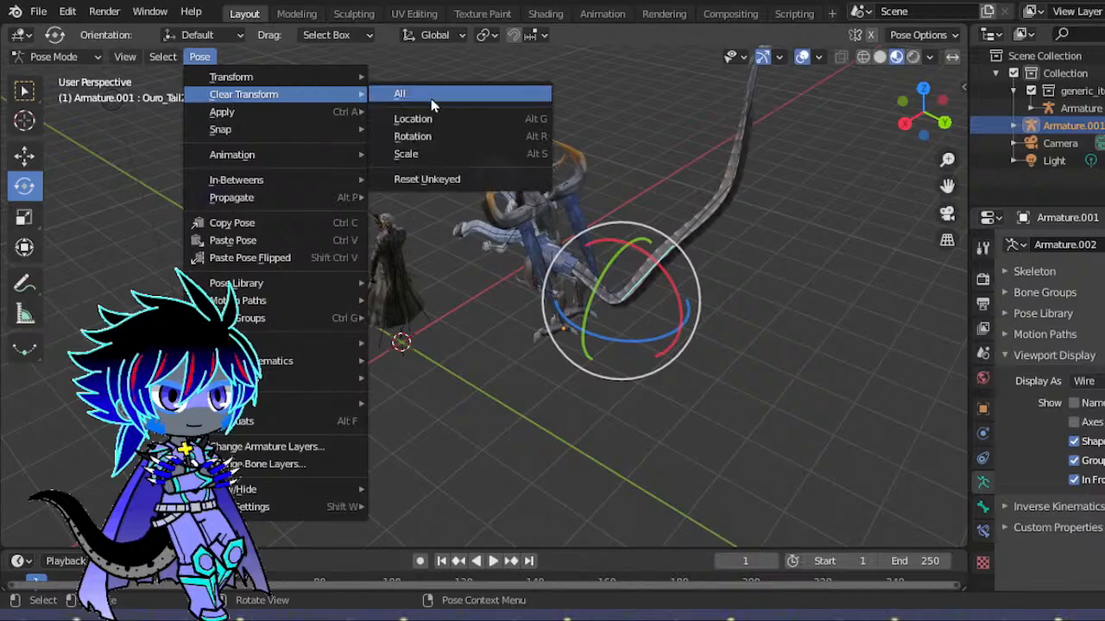
left_click(468, 93)
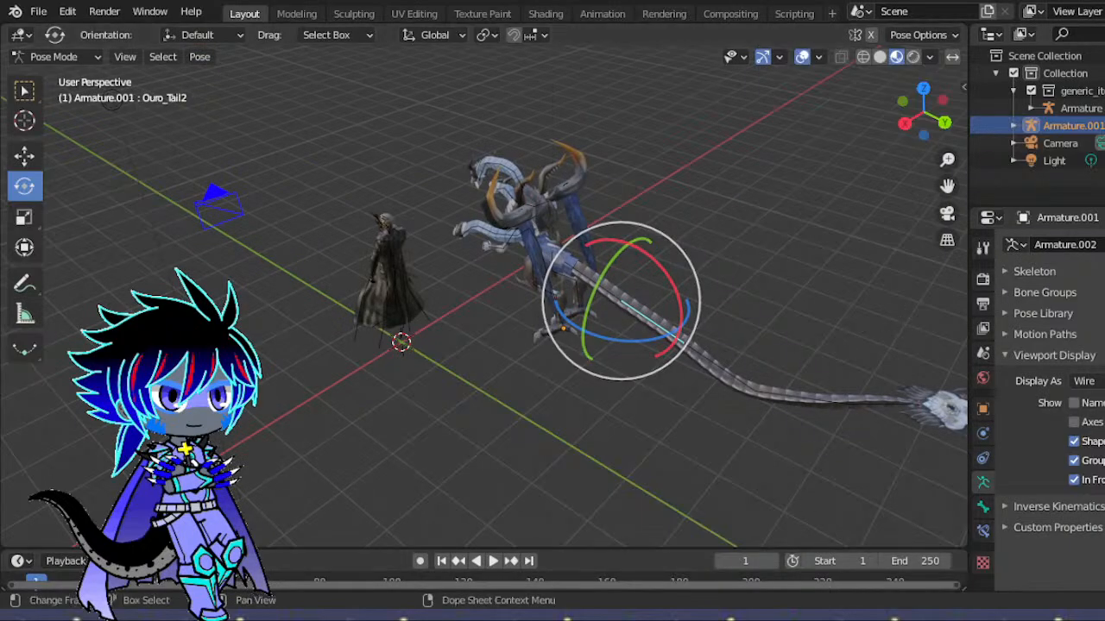
- In camera view, trackball-rotate Ouro_Tail2 so the tail emerges beside the man's lowered hand
left_click_drag(922, 113, 923, 211)
left_click(947, 215)
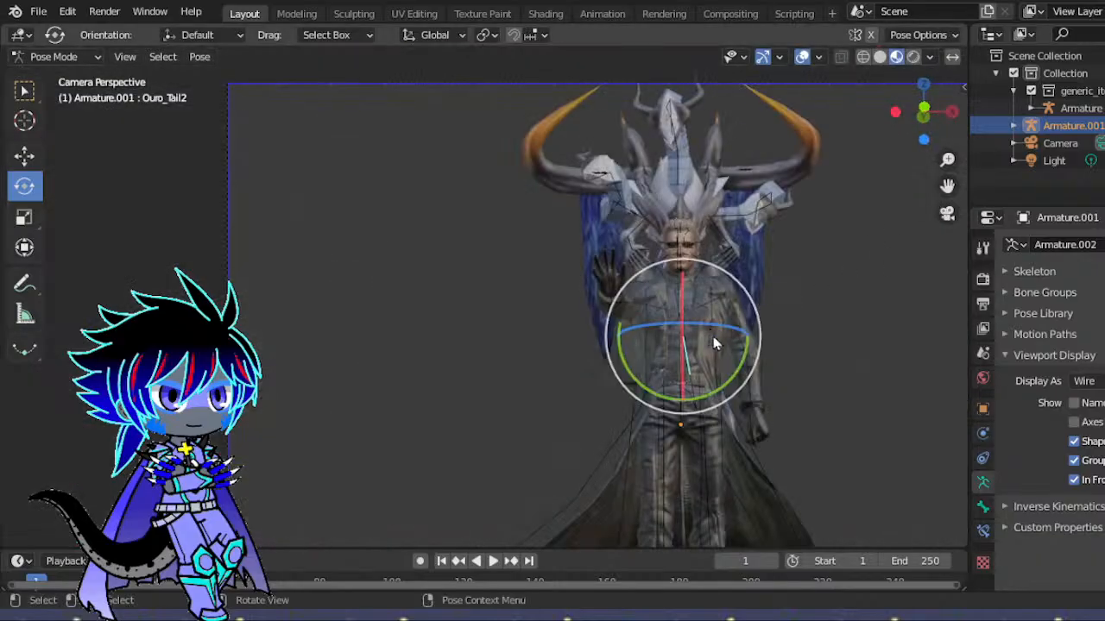
key("r")
key("r")
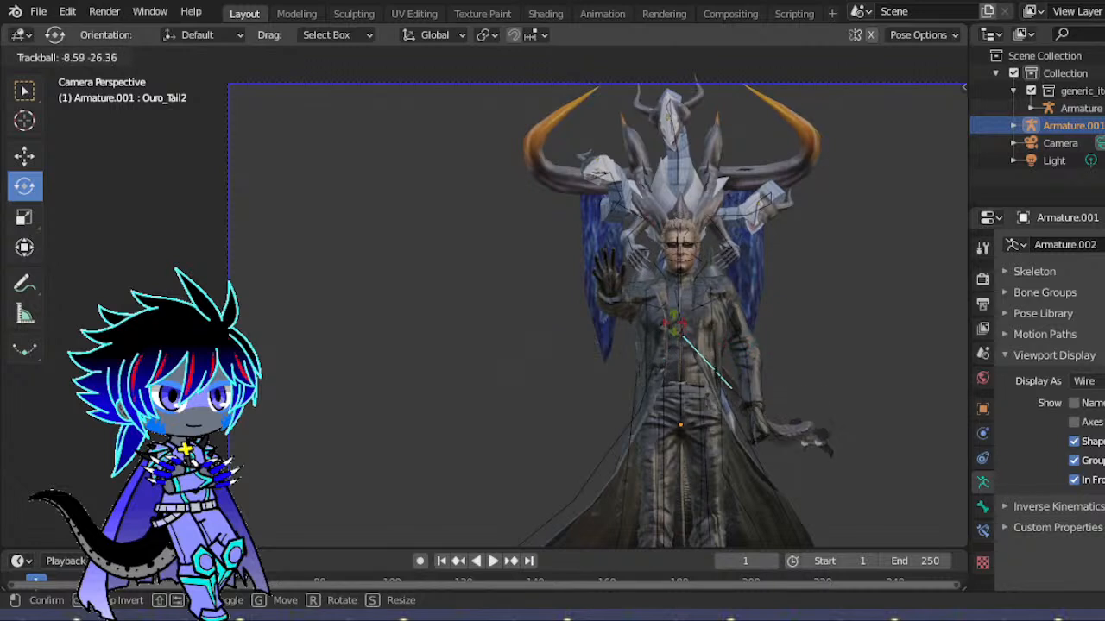
left_click(701, 350)
- Trackball-rotate Ouro_Tail3 to extend the tail outward and down past the man's lowered hand
left_click(846, 399)
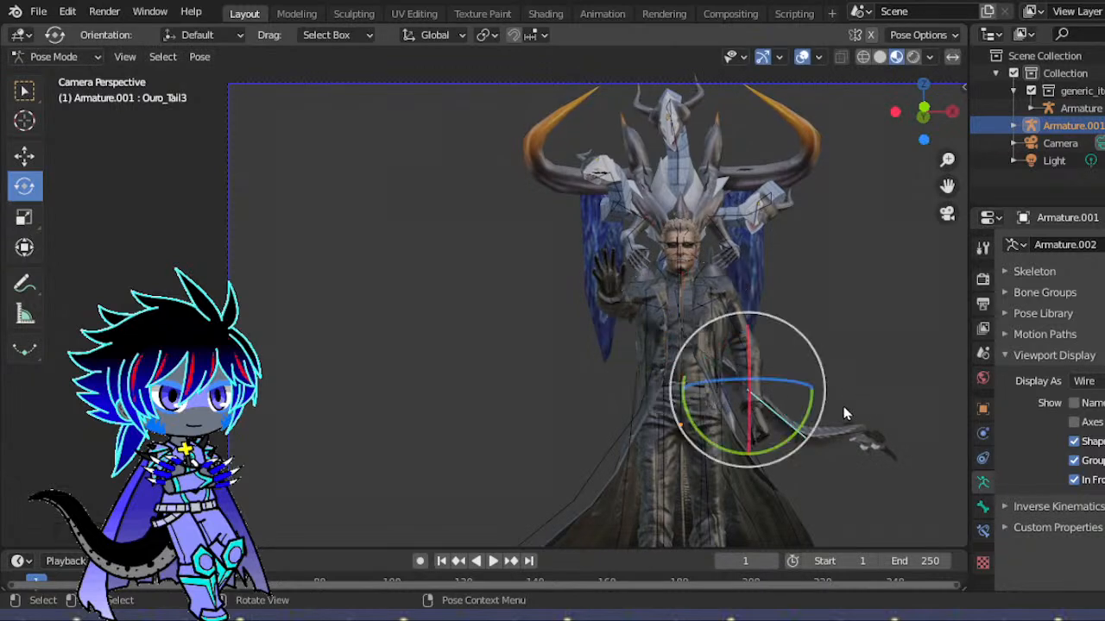
key("r")
key("r")
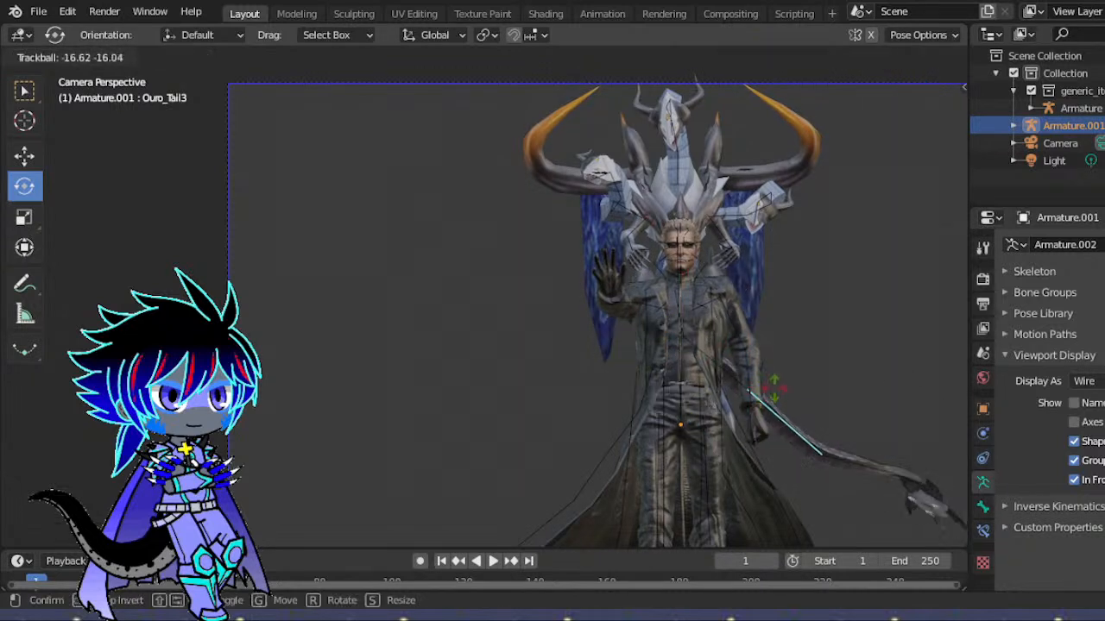
left_click(893, 177)
- Rotate the tail bones beyond Ouro_Tail3 so the outer tail curves upward beside the man's coat
left_click_drag(948, 186, 442, 258)
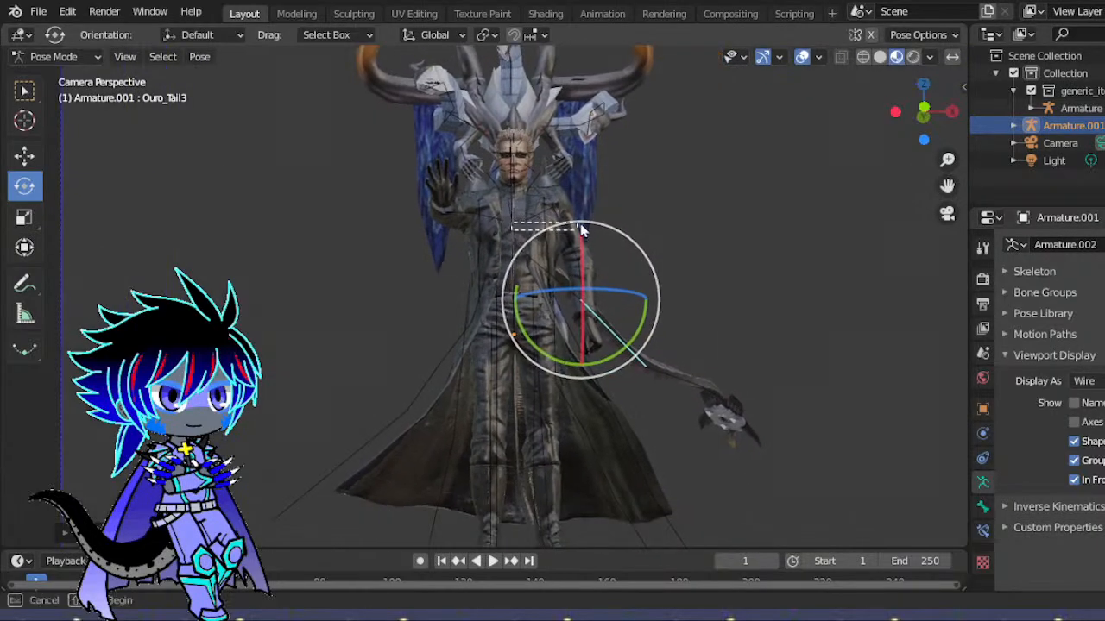
left_click_drag(635, 270, 642, 268)
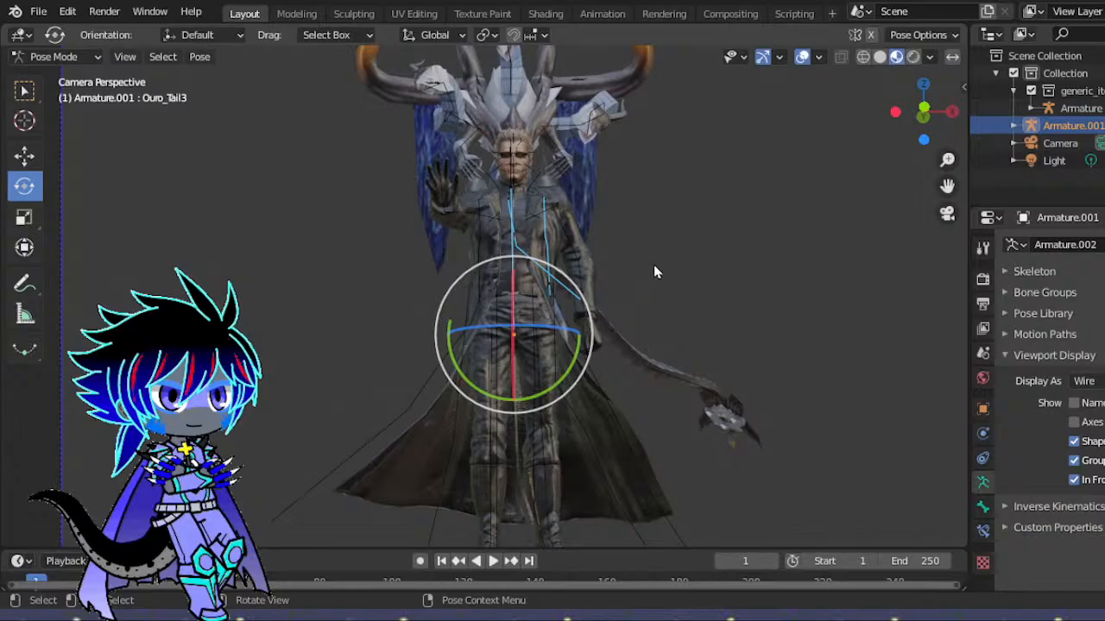
left_click(615, 339)
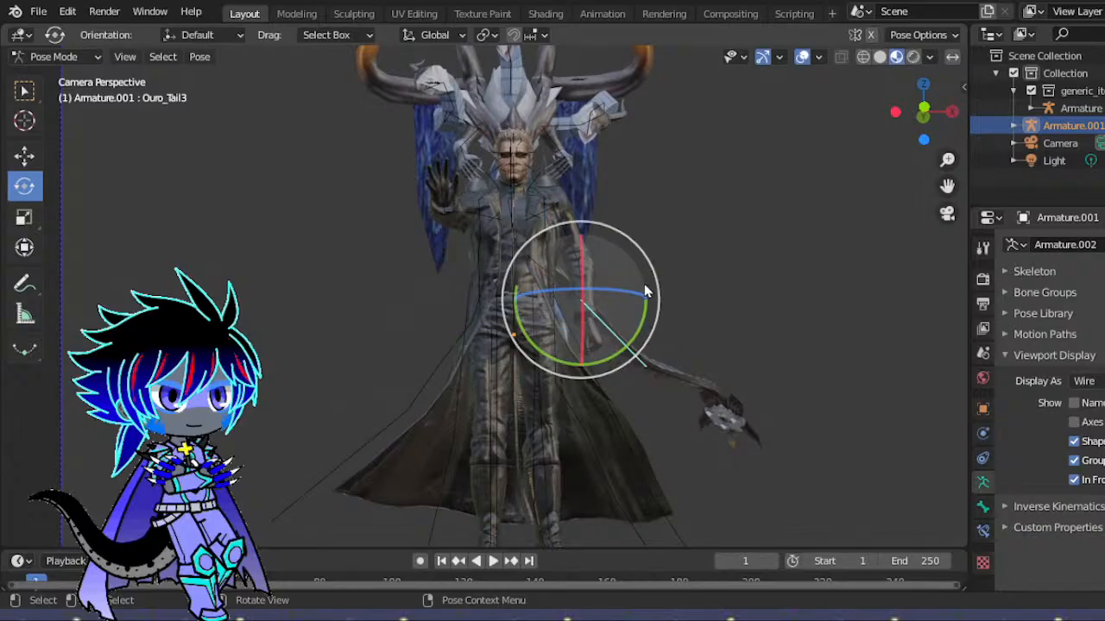
left_click_drag(661, 276, 618, 385)
left_click(665, 376)
left_click(672, 350)
left_click_drag(671, 349, 710, 328)
- Trackball-rotate Ouro_Tail6 so the tail tip curls inward toward the man, checking it from the side and through the camera
left_click(740, 307)
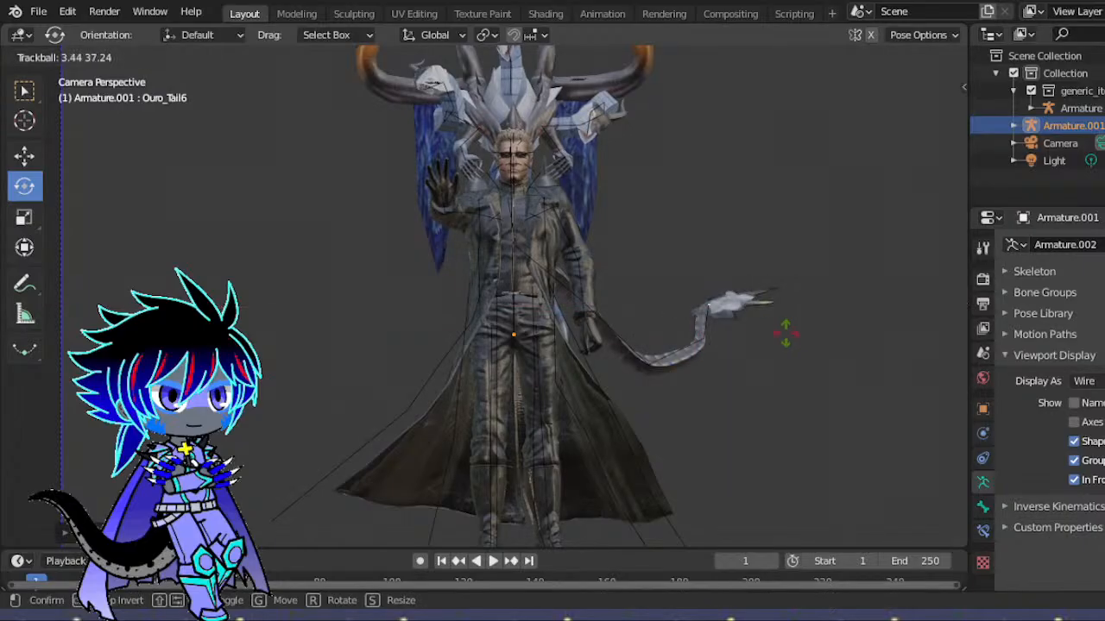
left_click_drag(841, 302, 840, 101)
left_click_drag(924, 112, 833, 145)
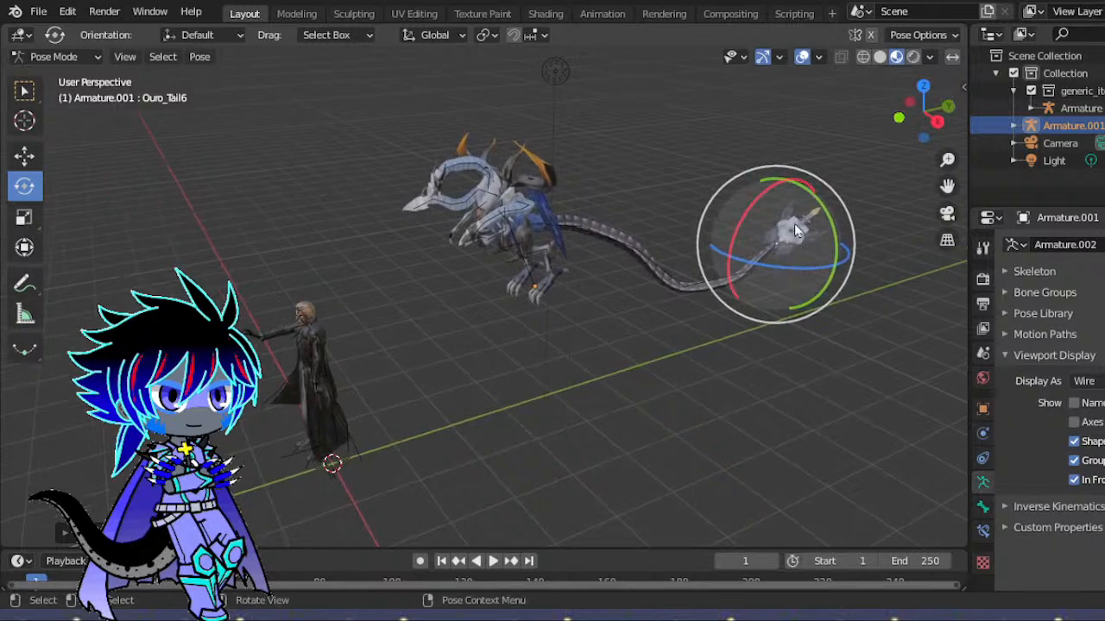
left_click_drag(803, 228, 817, 234)
left_click_drag(803, 181, 803, 181)
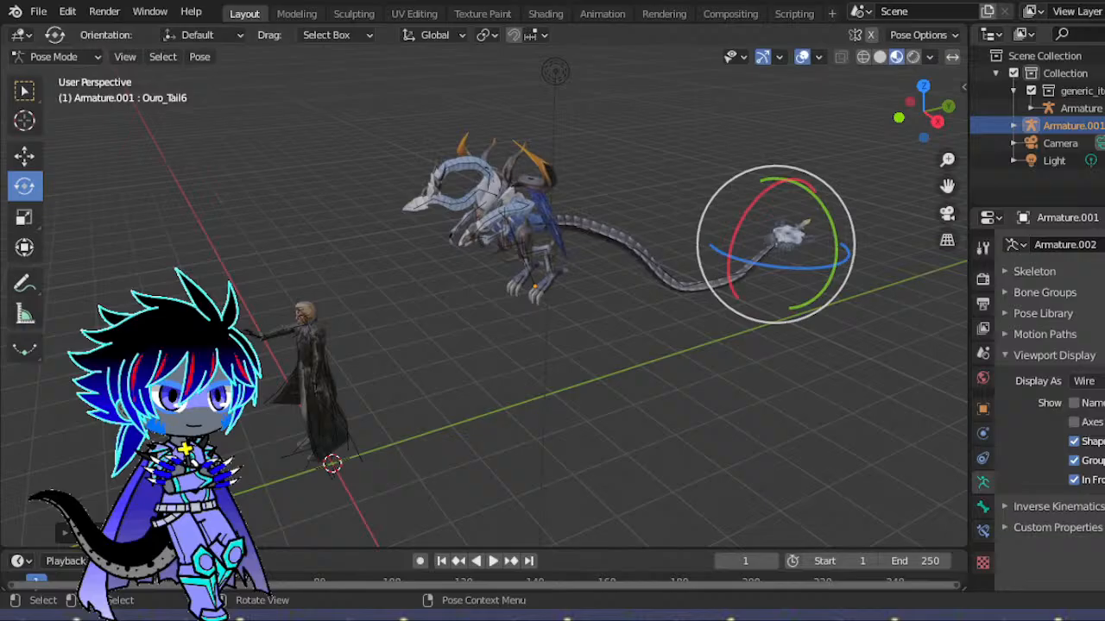
left_click(946, 213)
left_click_drag(739, 306, 727, 285)
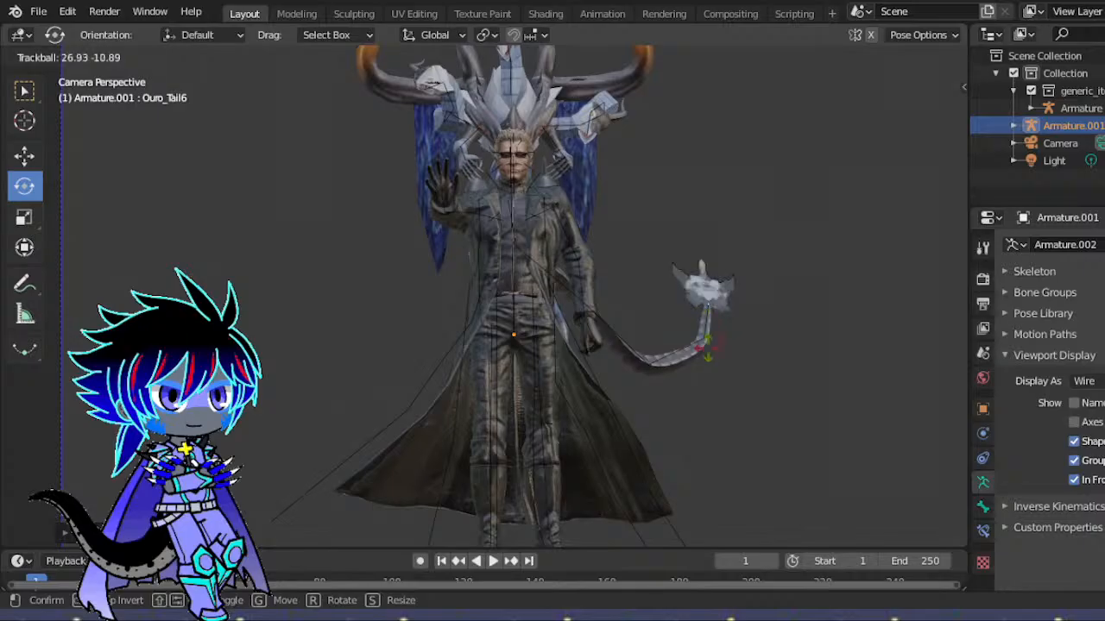
left_click_drag(770, 354, 771, 359)
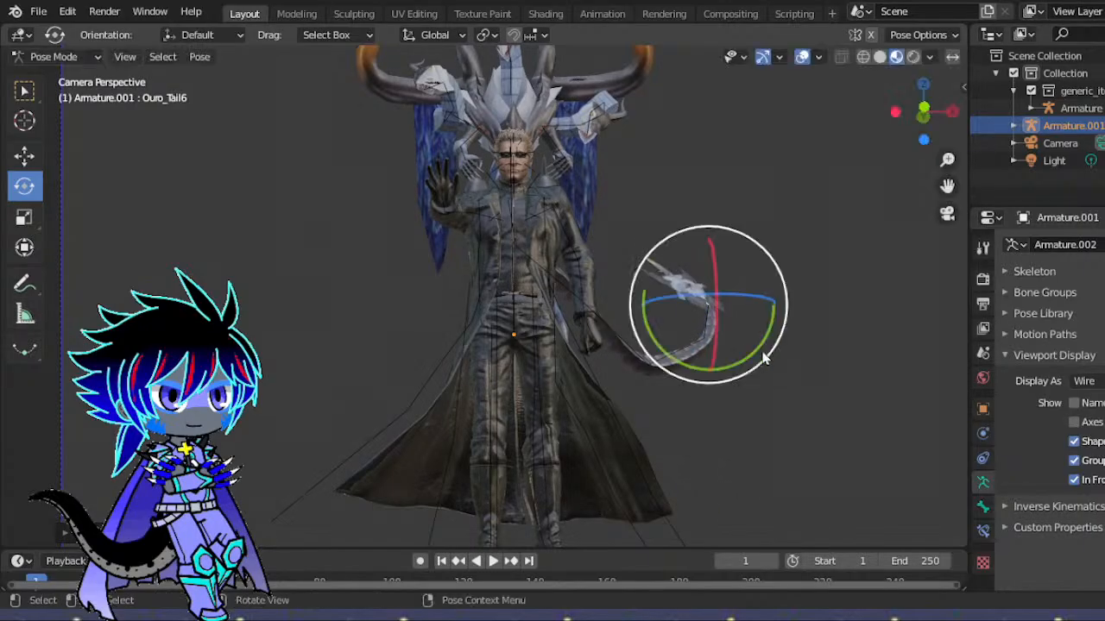
- Adjust the rotation of Ouro_Tail3 slightly and review the tail from the side and in the full camera frame
left_click(646, 358)
mouse_move(610, 325)
left_mouse_down()
mouse_move(635, 323)
mouse_move(611, 312)
left_mouse_up()
scroll(870, 208, "up", 1)
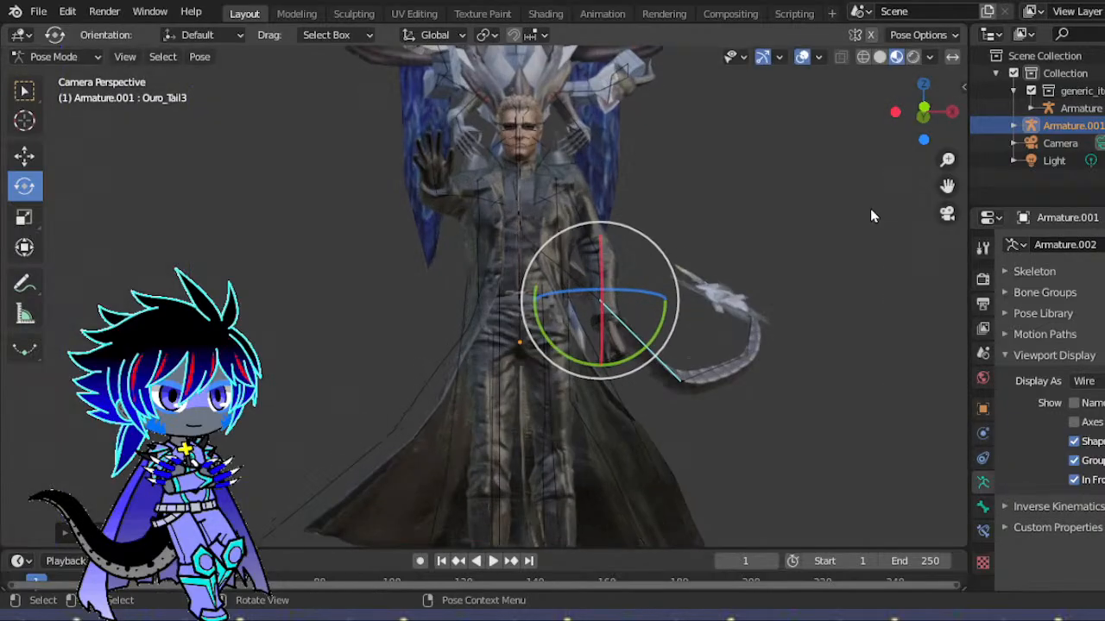
left_click_drag(923, 112, 815, 186)
left_click(949, 214)
scroll(729, 191, "up", 2)
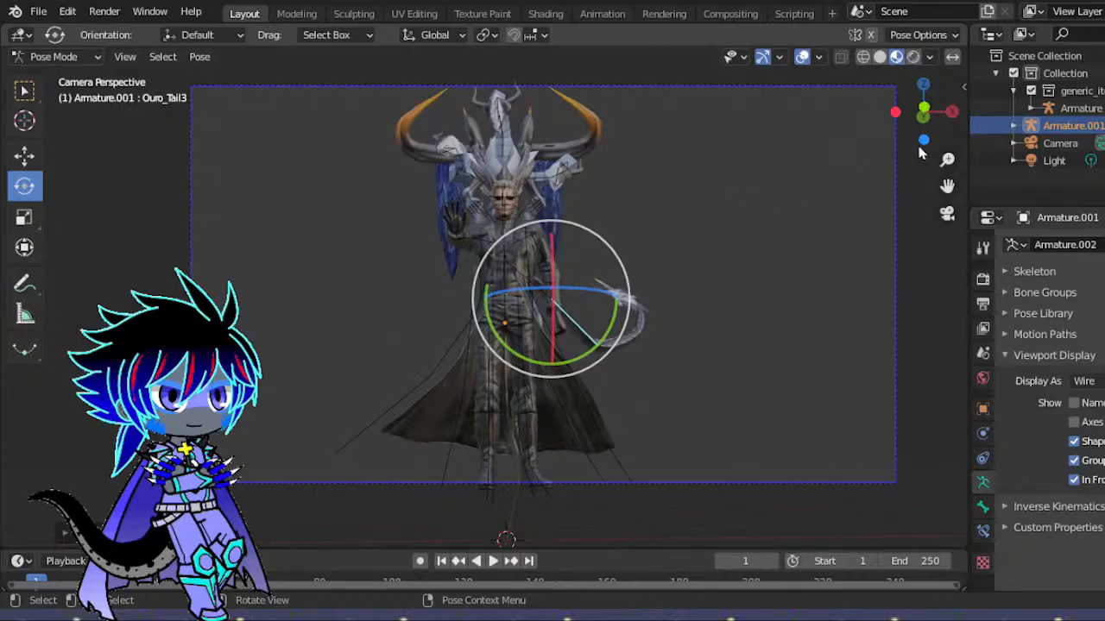
left_click_drag(947, 184, 996, 202)
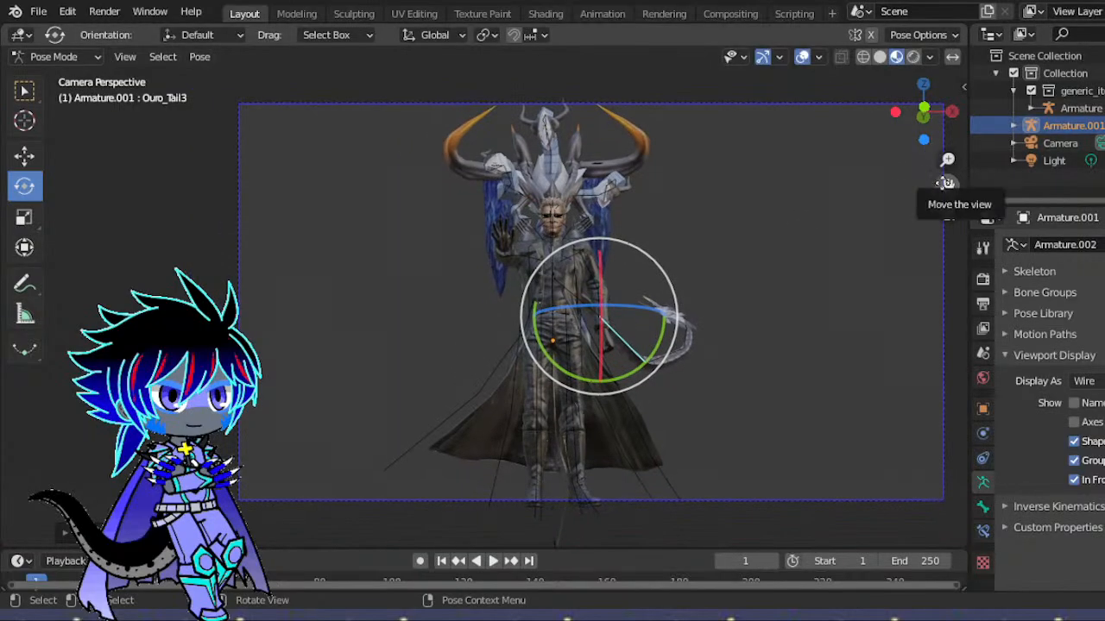
- Switch to Object Mode and move the camera about 0.04 m to reframe the man and creature
left_click(83, 57)
left_click(44, 67)
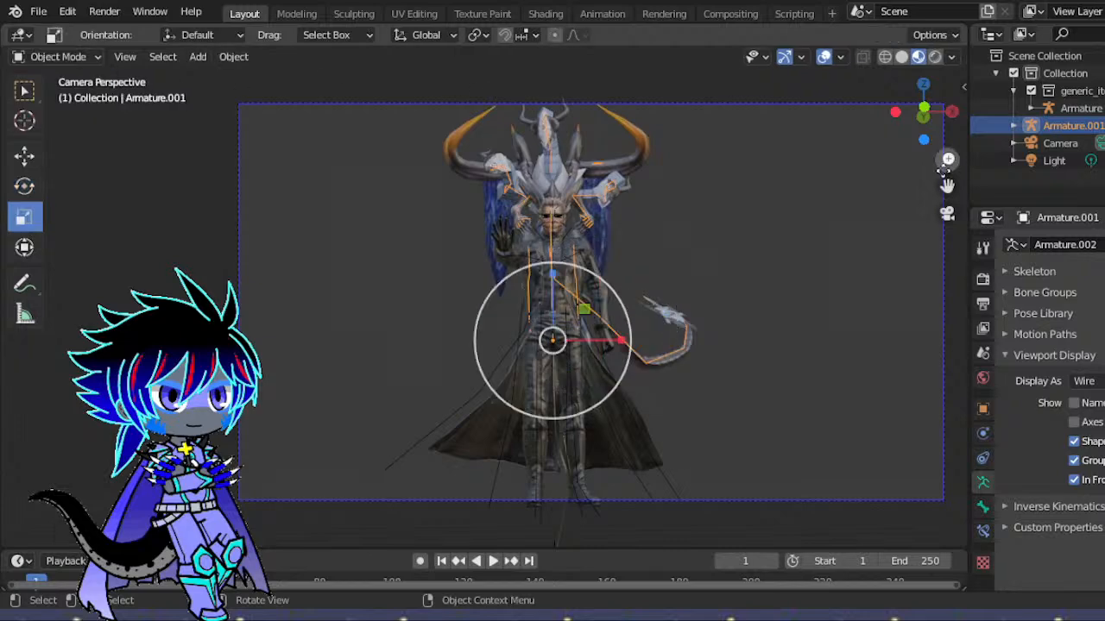
left_click(1071, 145)
key("g")
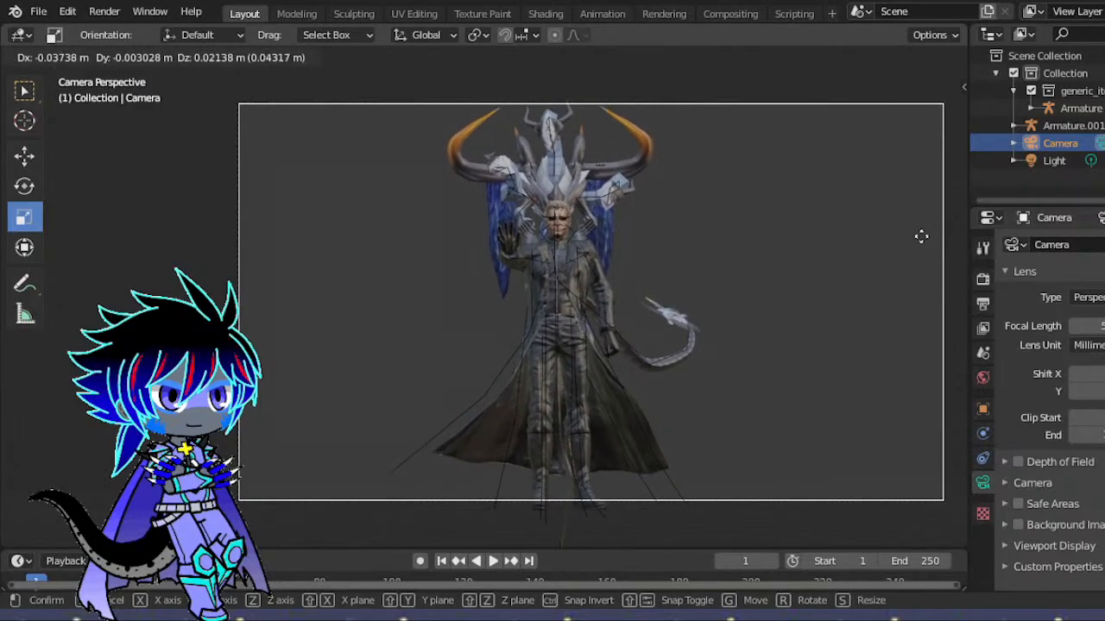
left_click(921, 237)
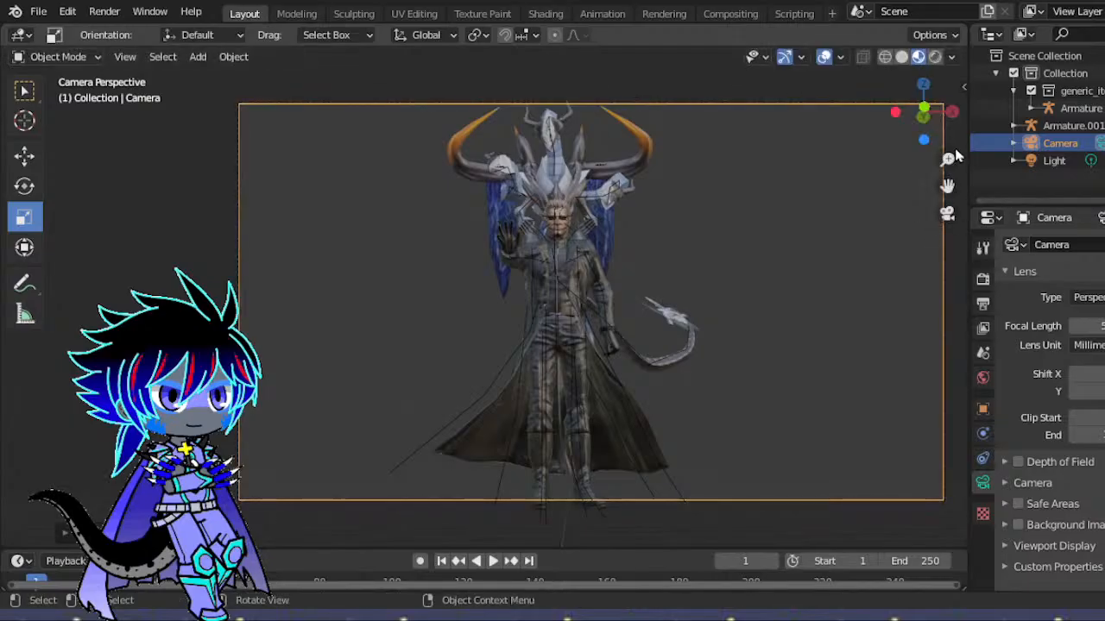
- Select the creature's armature, Armature.001, and return it to Pose Mode
left_click(48, 57)
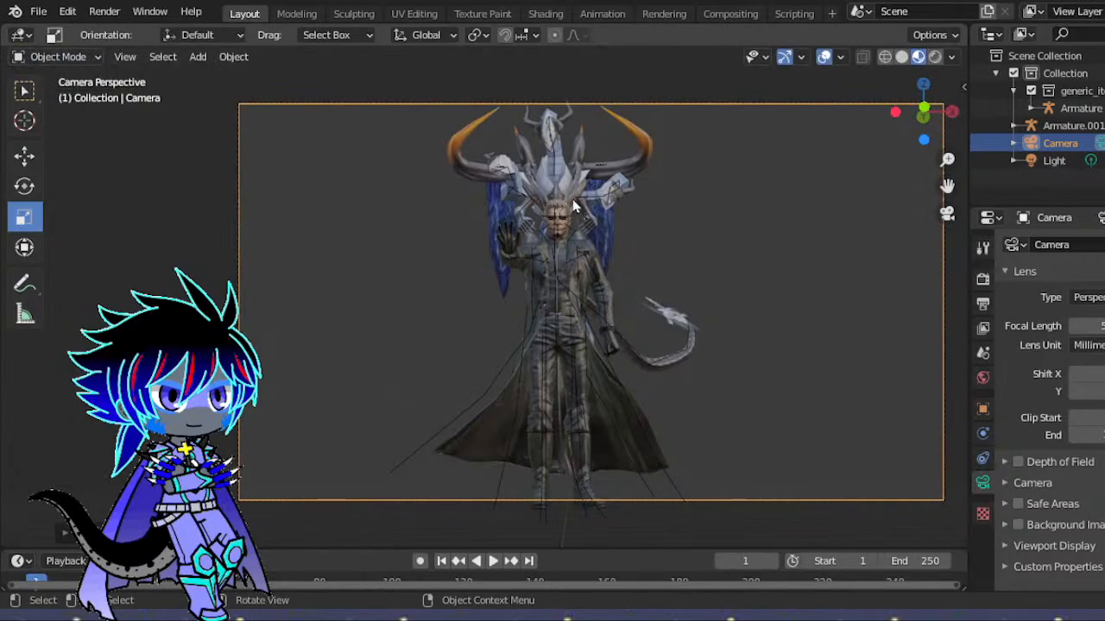
left_click(618, 191)
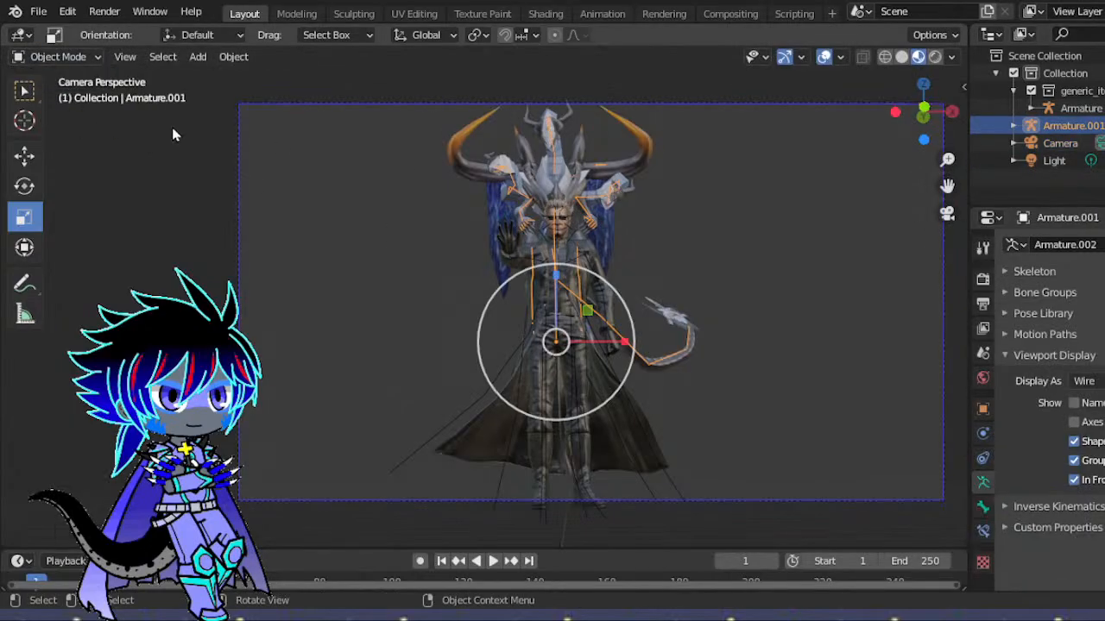
left_click(88, 57)
left_click(60, 114)
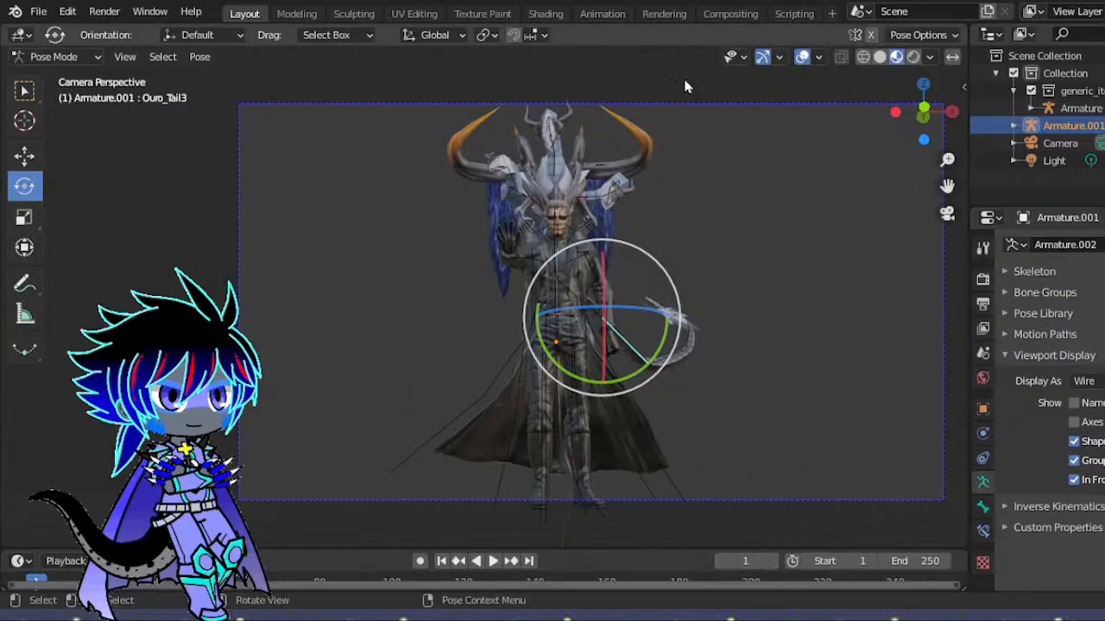
- Examine the tail's curve and the overall composition in camera view and from the side
scroll(776, 246, "up", 7)
scroll(790, 225, "down", 8)
scroll(790, 224, "up", 3)
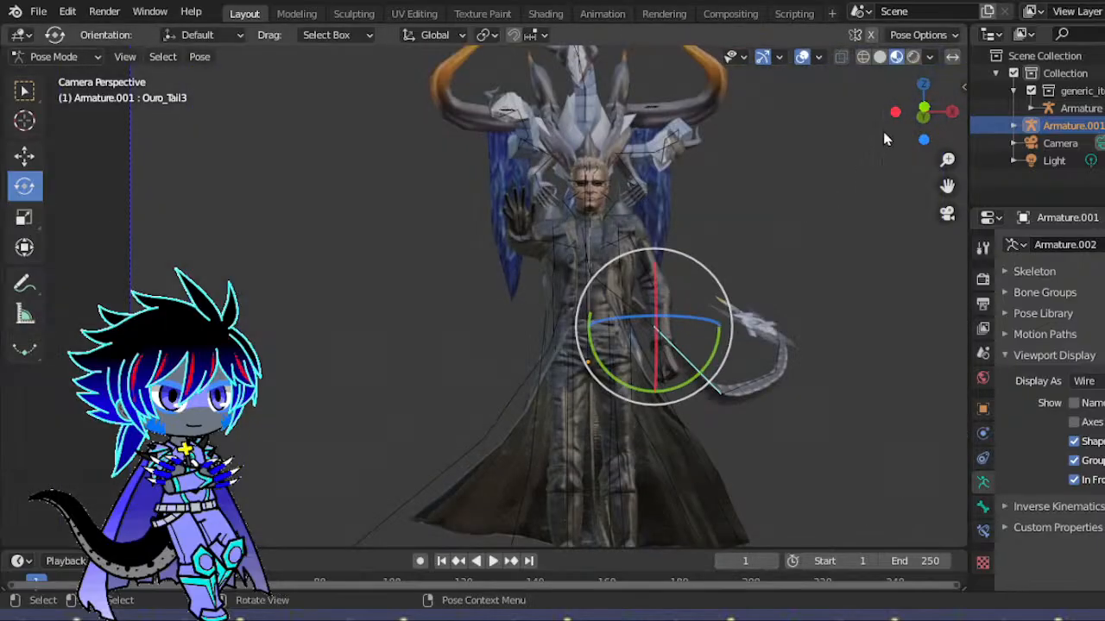
scroll(889, 140, "down", 1)
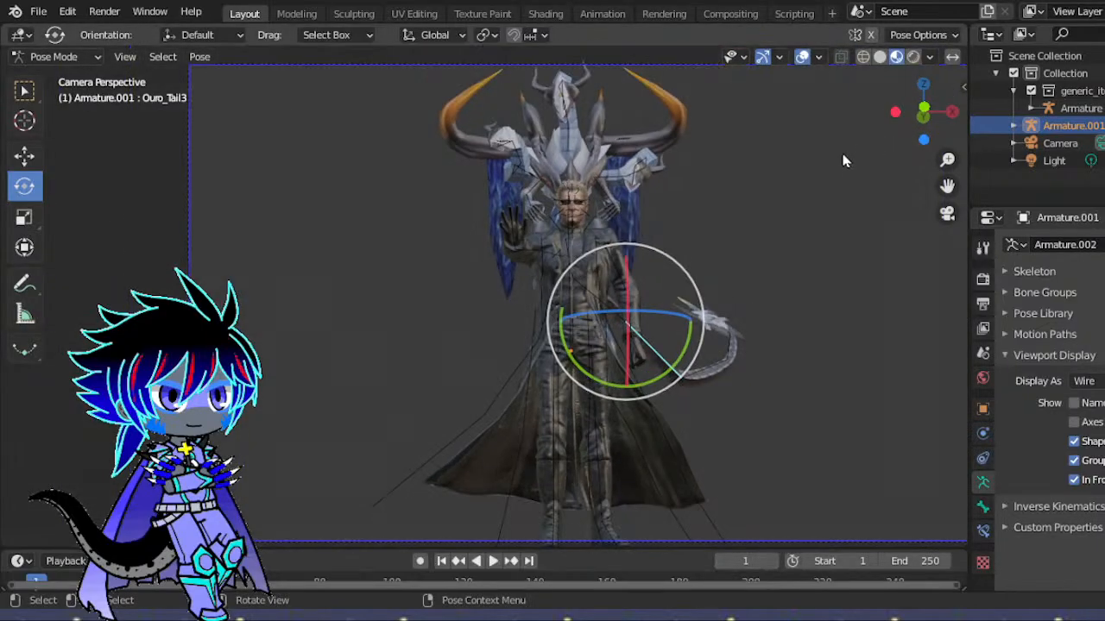
left_click_drag(923, 108, 881, 156)
scroll(906, 155, "up", 5)
left_click_drag(920, 123, 963, 82)
left_click(947, 215)
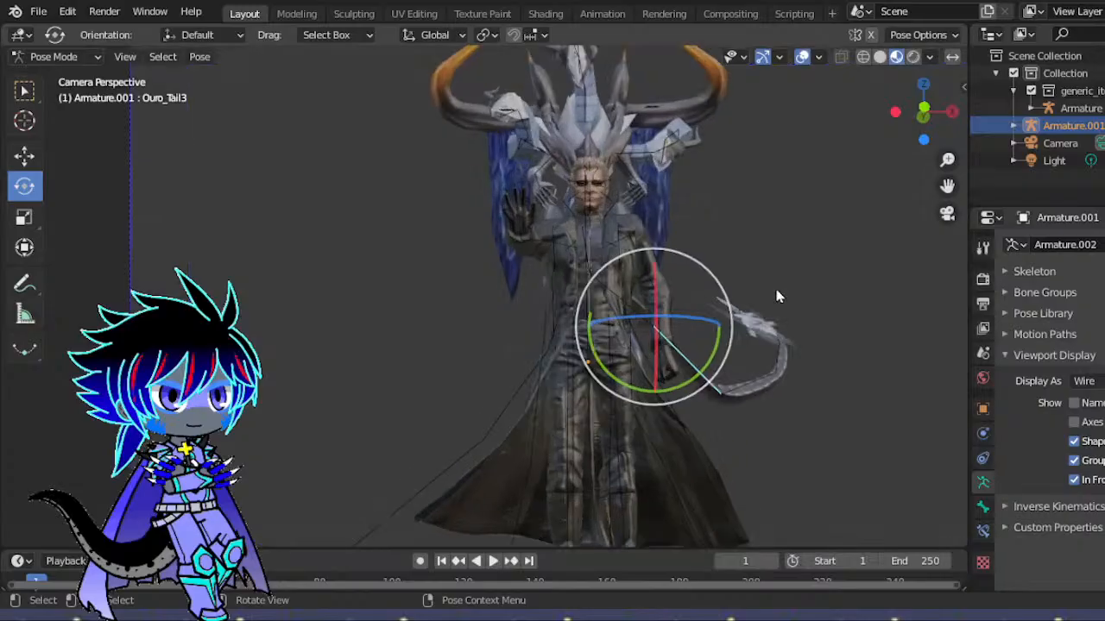
left_click_drag(930, 121, 803, 143)
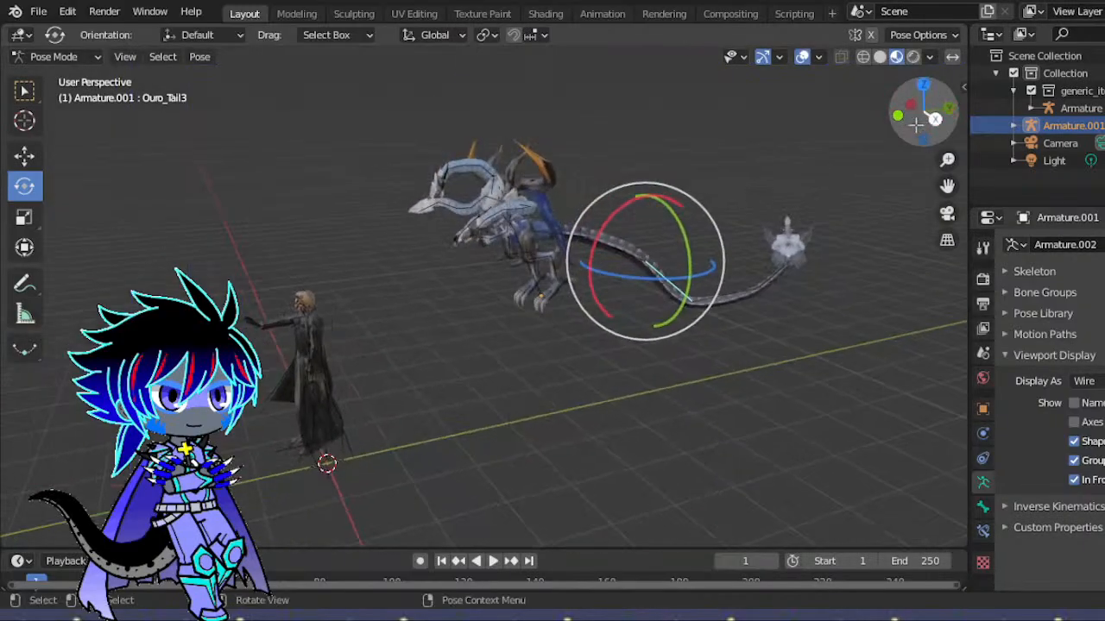
- Select the creature's left wing feather bone Ouro_LWing8 and move it outward to the bend of the wing
left_click_drag(949, 182, 911, 295)
scroll(708, 203, "up", 4)
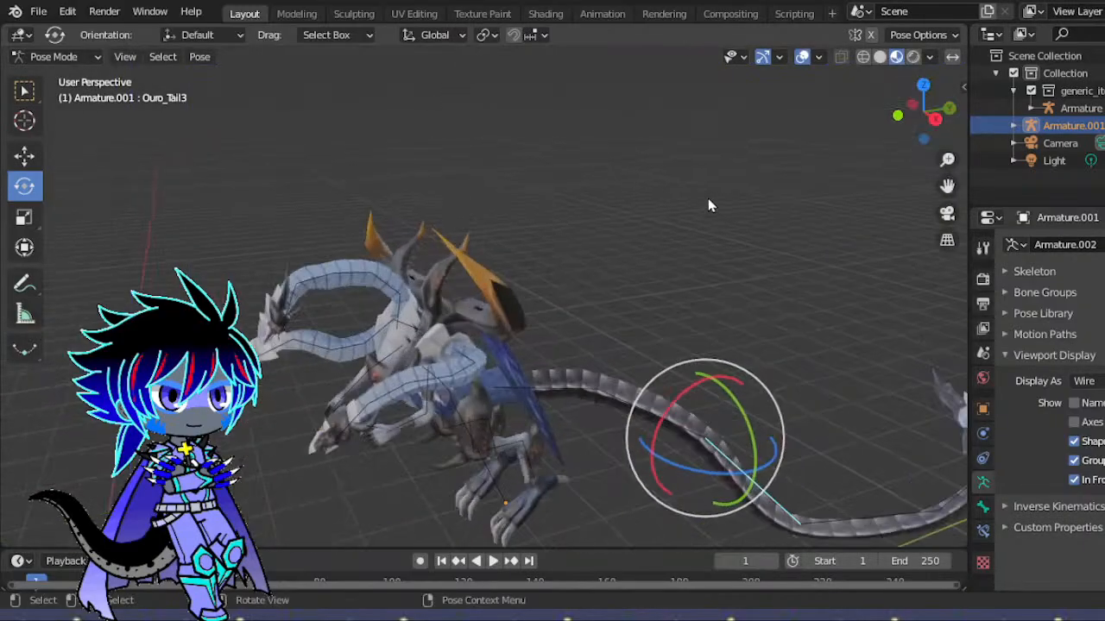
left_click_drag(908, 124, 639, 305)
scroll(639, 307, "up", 10)
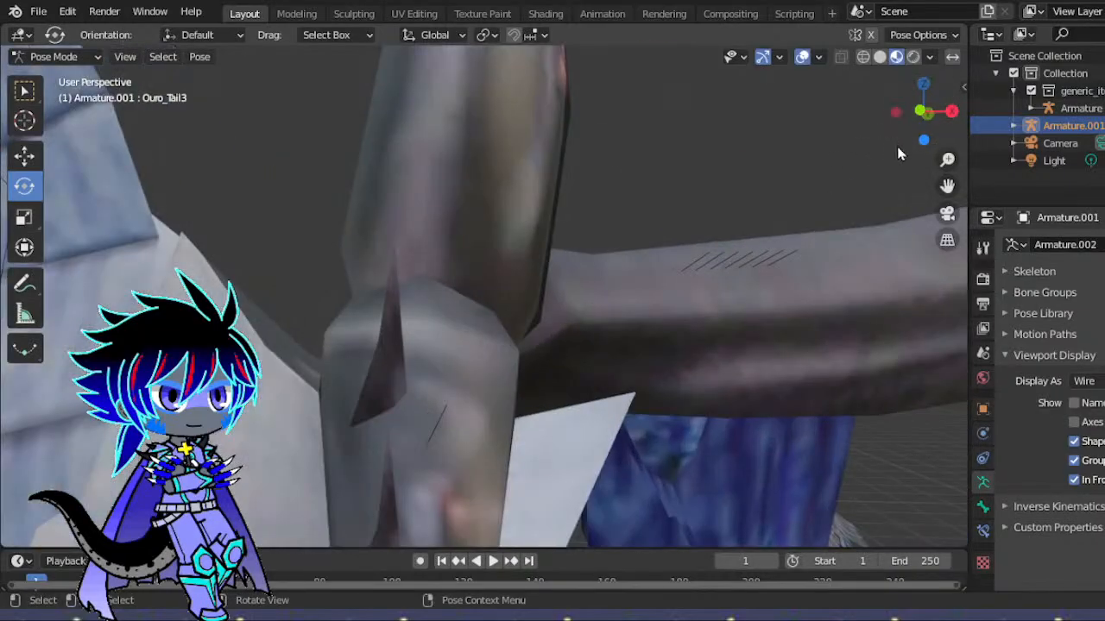
left_click_drag(947, 186, 591, 269)
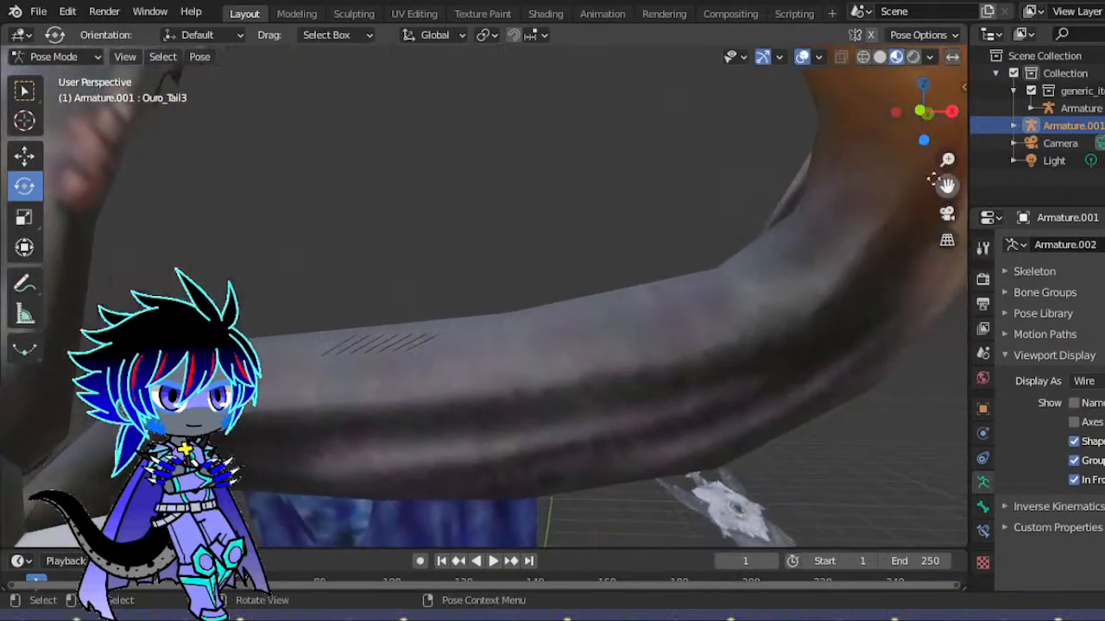
left_click(427, 341)
scroll(661, 139, "down", 8)
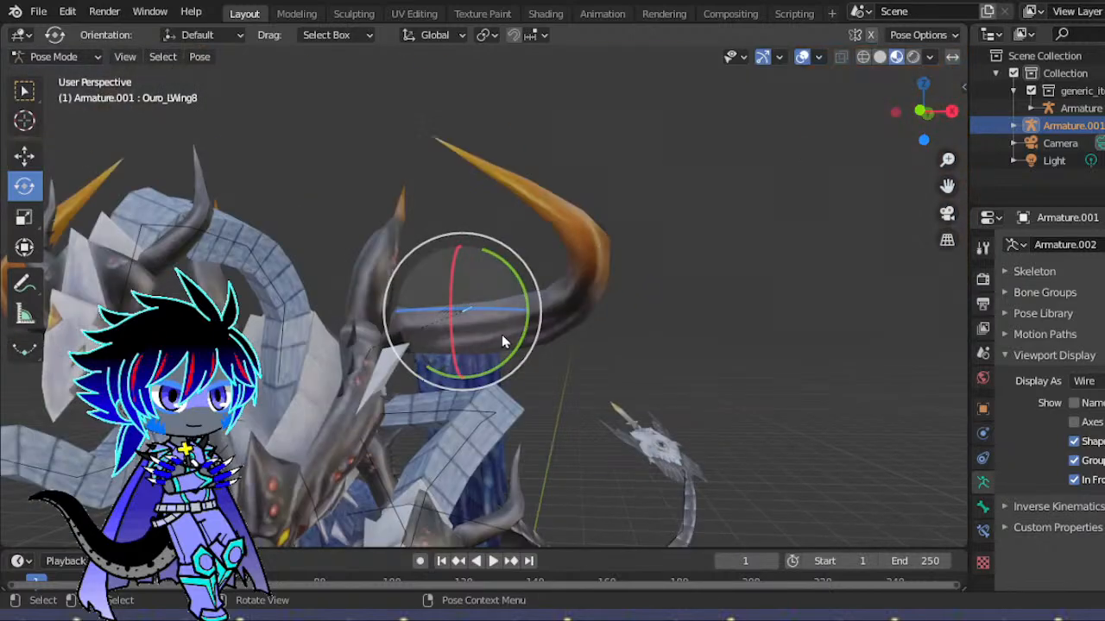
key("g")
left_click(613, 288)
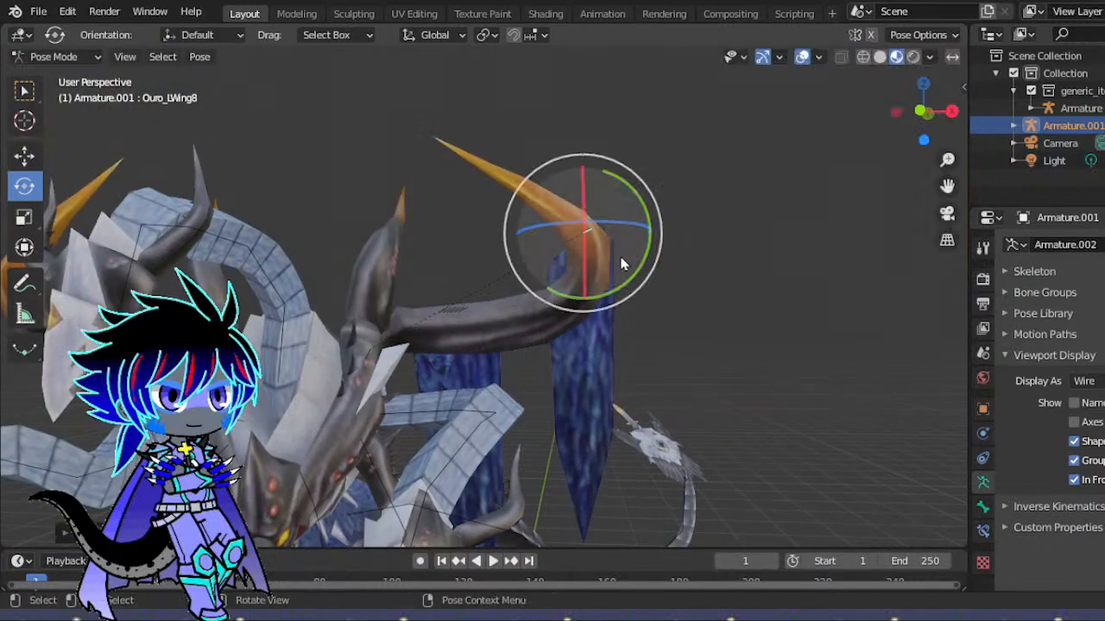
- Rotate Ouro_LWing8 so its feather sweeps outward and slightly down, and fine-tune its position against the wing in camera view
left_click_drag(514, 202, 555, 320)
key("g")
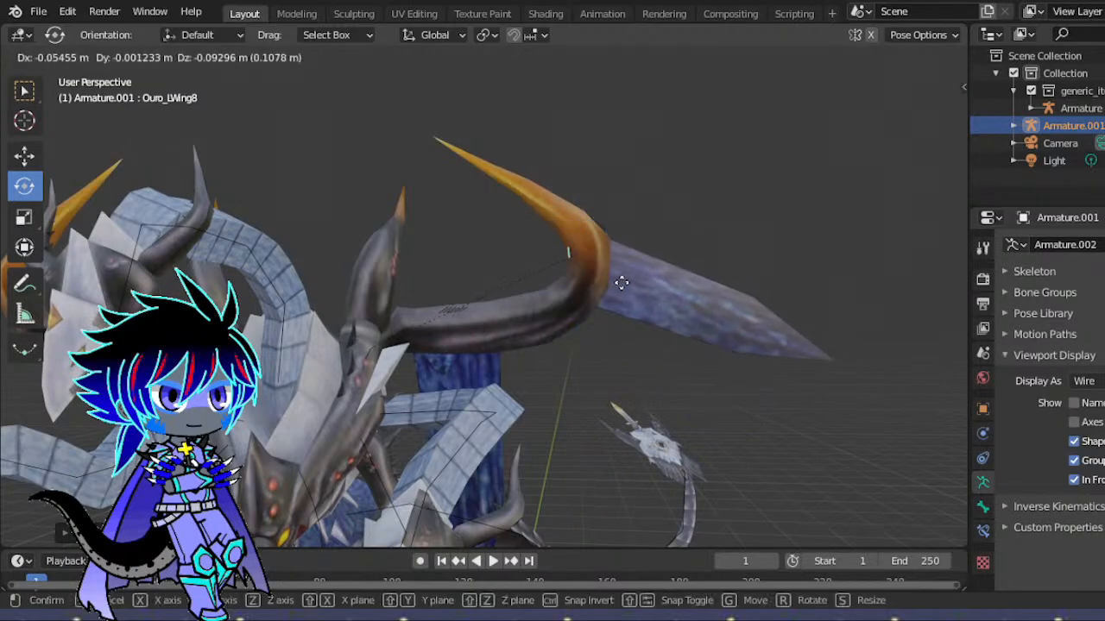
left_click(618, 266)
left_click_drag(915, 119, 954, 102)
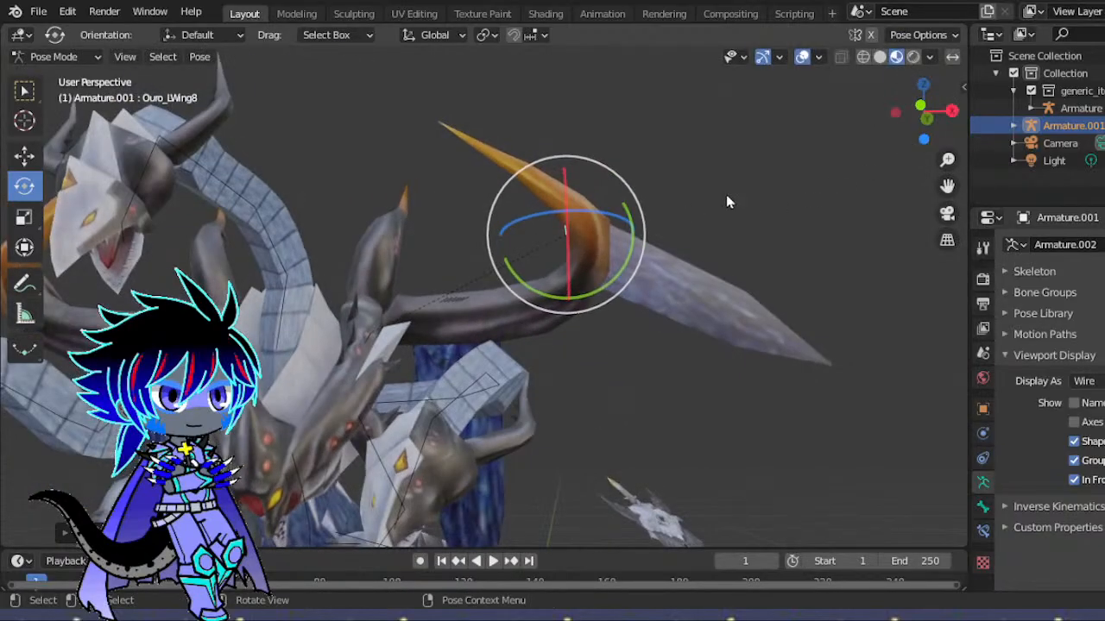
left_click(947, 216)
left_click_drag(946, 186, 754, 542)
scroll(746, 289, "up", 2)
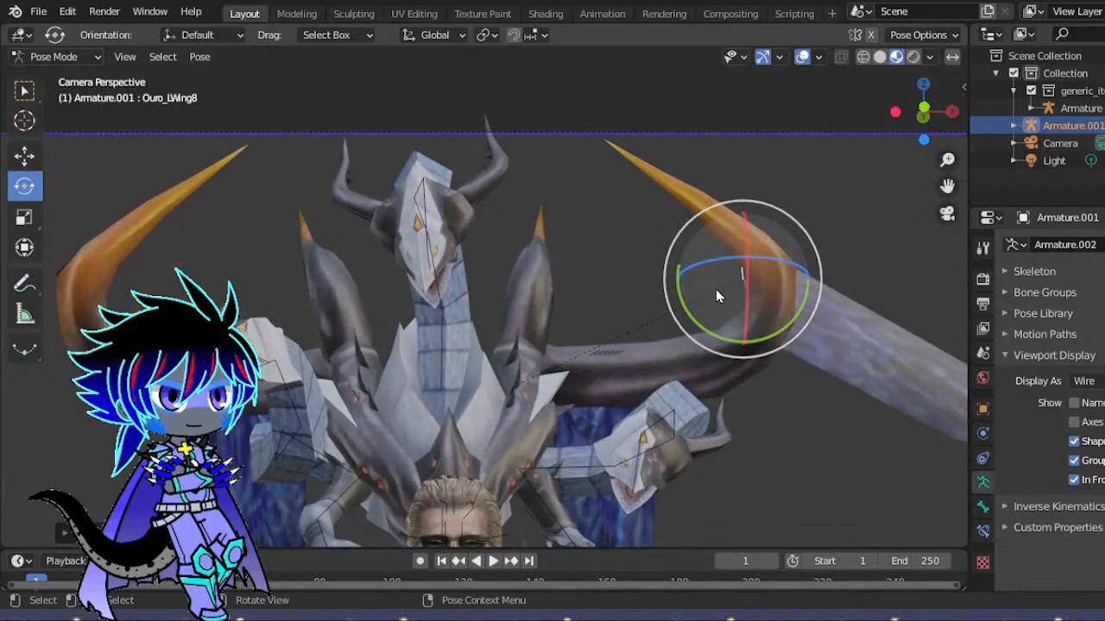
key("g")
left_click(725, 283)
left_click_drag(933, 188, 769, 112)
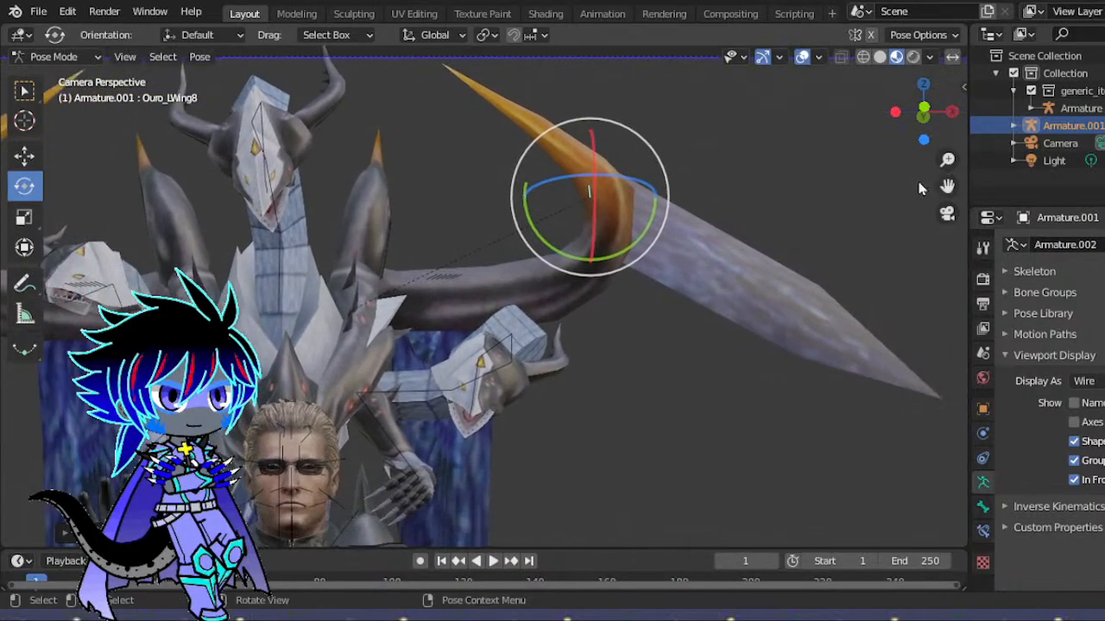
- Move Ouro_LWing7 about 0.45 m outward to the wing's bend and rotate its feather to fan out below the outermost one
left_click(456, 276)
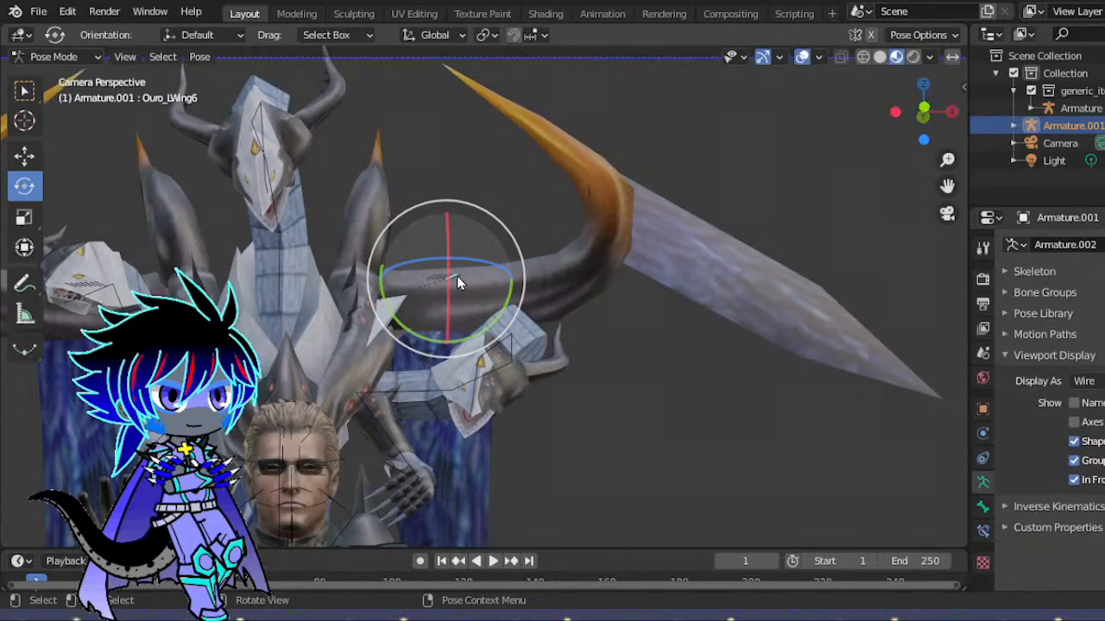
key("g")
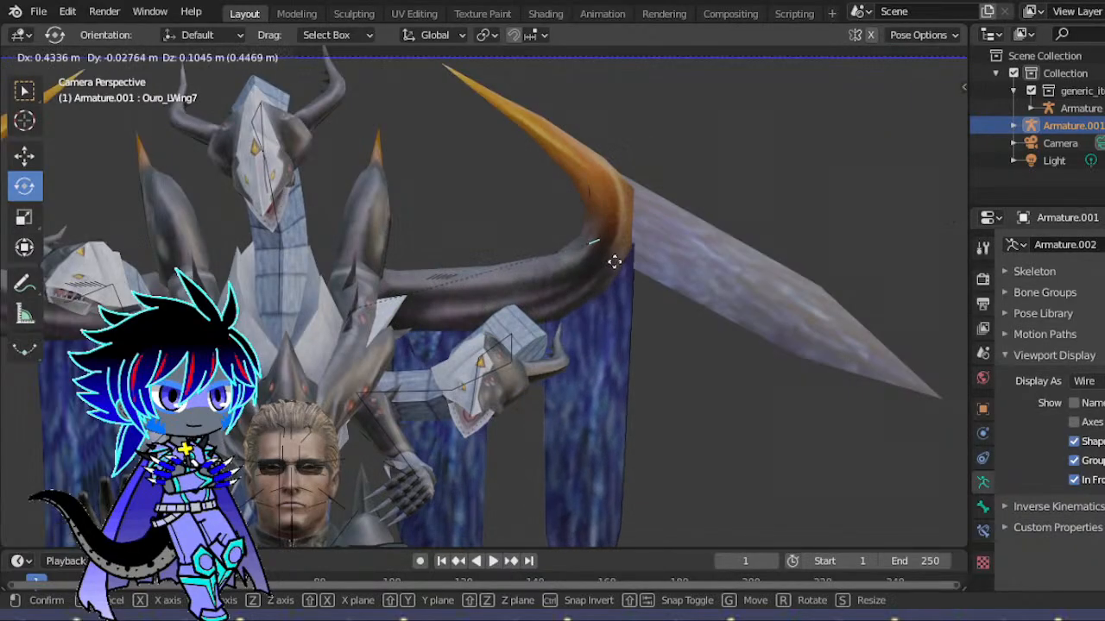
left_click(609, 259)
left_click_drag(513, 241, 541, 304)
key("g")
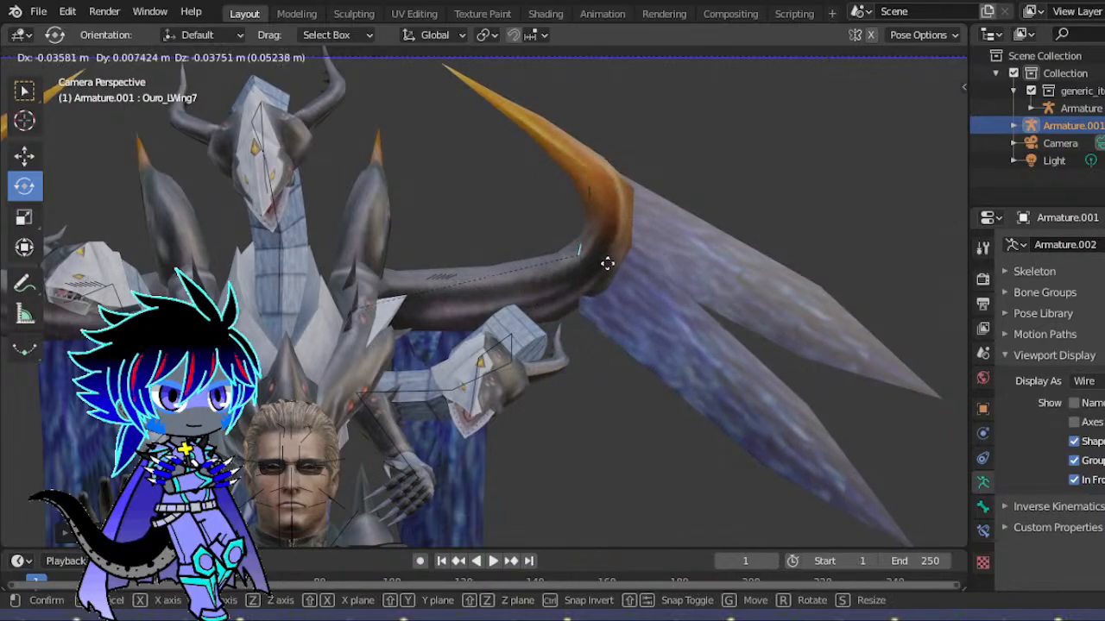
left_click(609, 264)
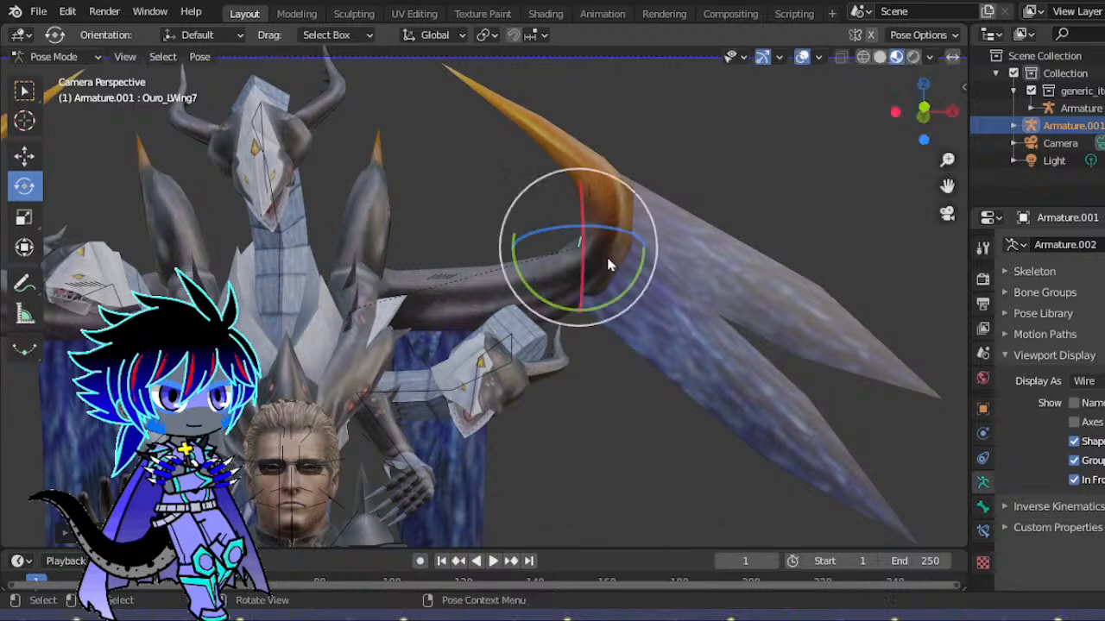
- Move Ouro_LWing6 outward along the wing arm and rotate its feather to fan out below the Ouro_LWing7 feather
left_click(485, 288)
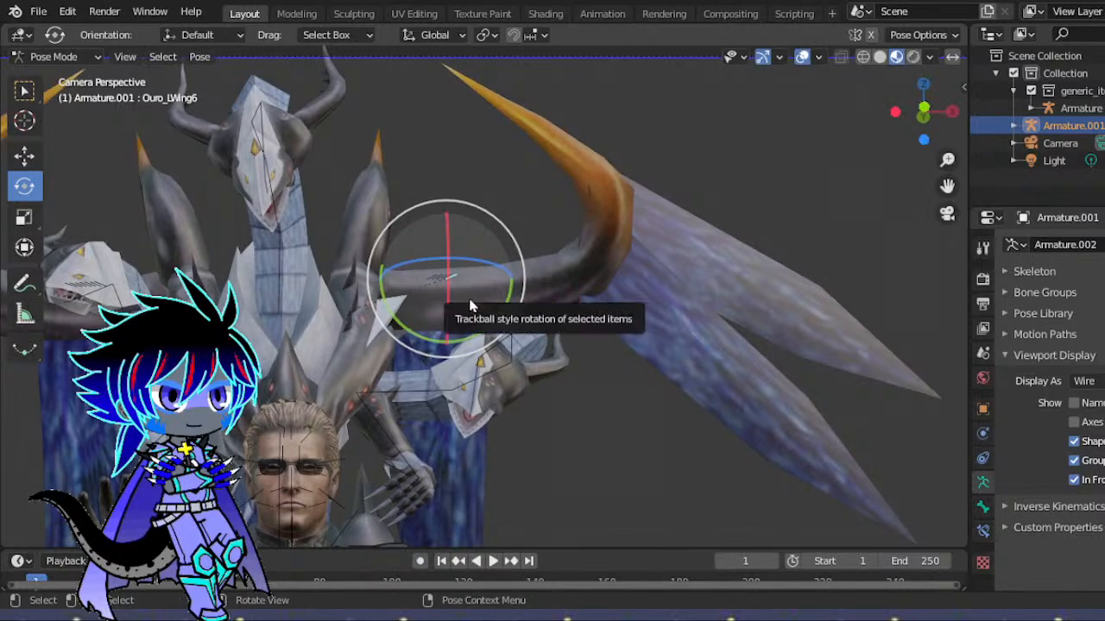
key("g")
left_click(558, 290)
left_click_drag(459, 259, 469, 309)
key("g")
left_click(479, 275)
- Position Ouro_LWing5 along the wing arm and rotate its feather to fill the gap inside the Ouro_LWing6 feather
left_click(456, 282)
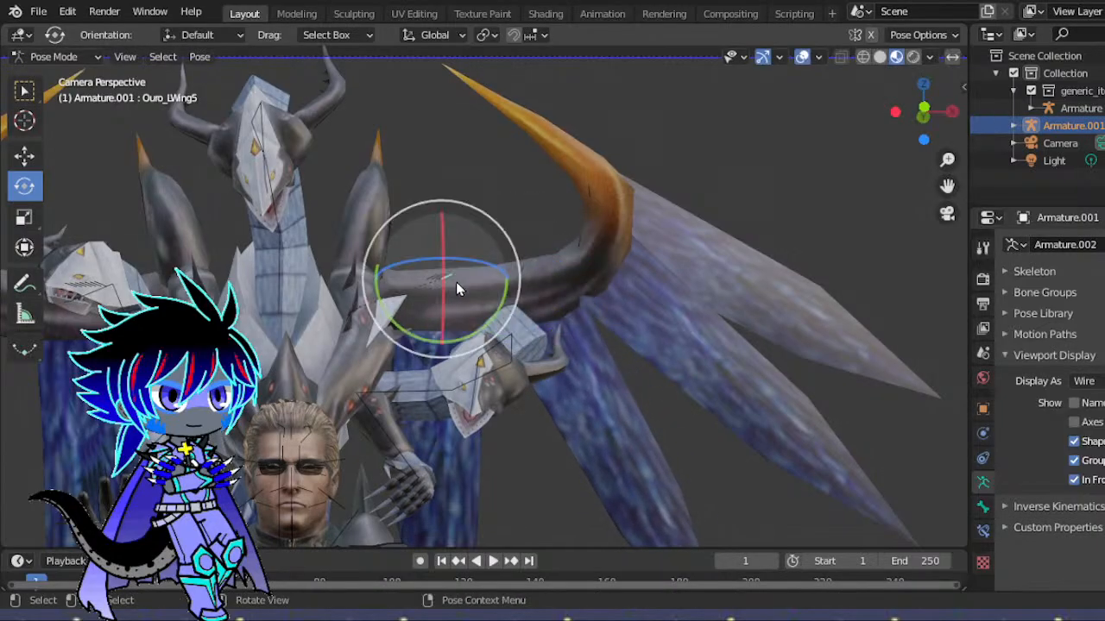
key("g")
left_click(525, 285)
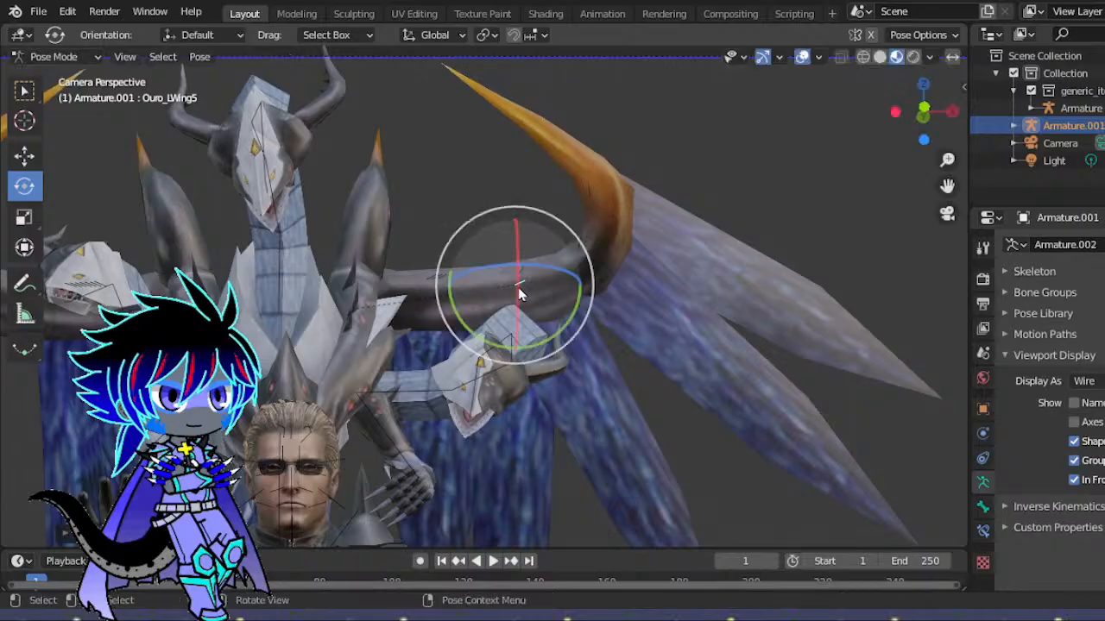
left_click_drag(437, 264, 552, 276)
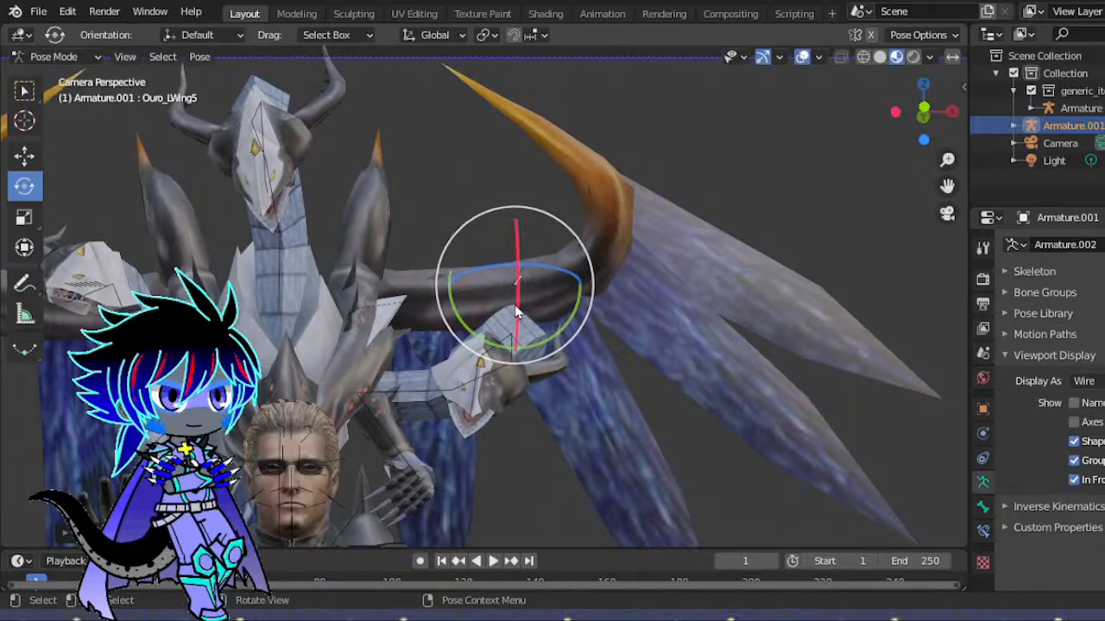
key("g")
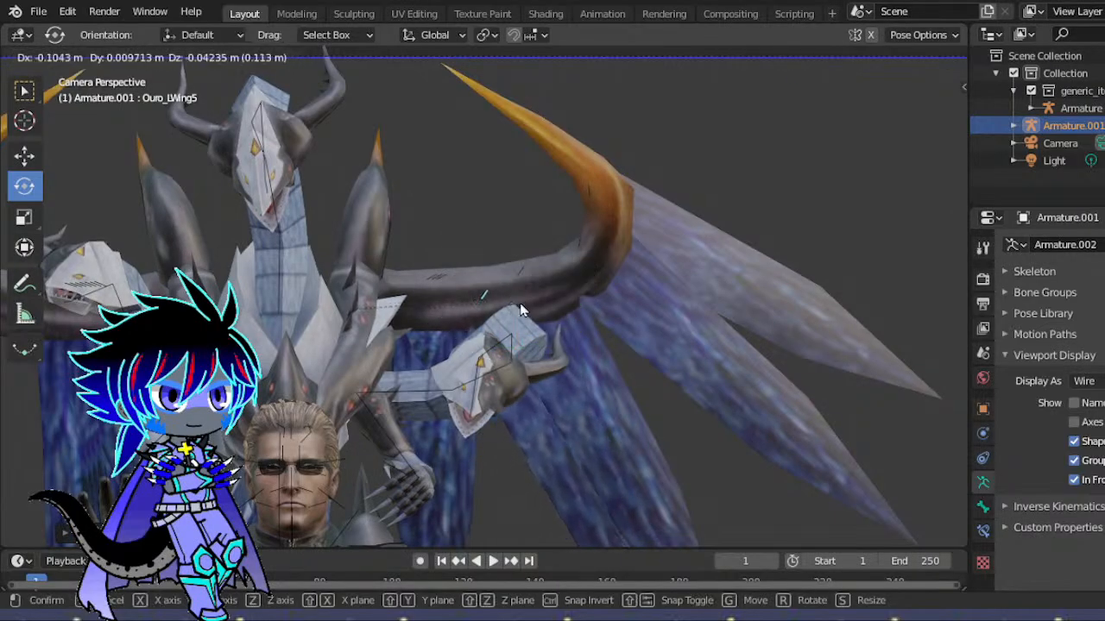
left_click(520, 303)
left_click_drag(558, 284, 552, 311)
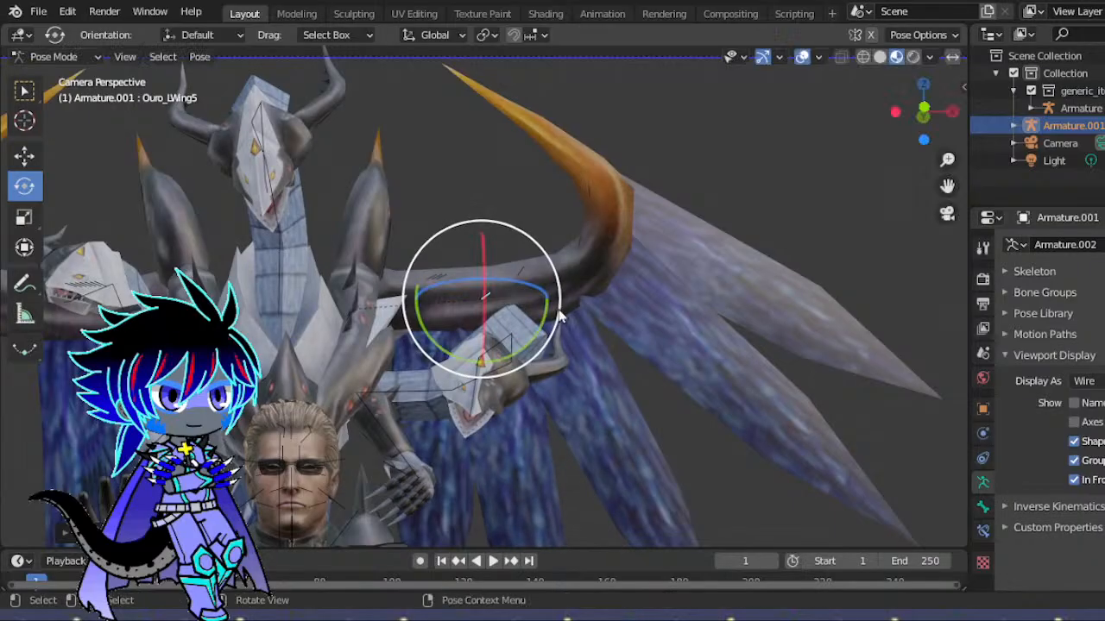
key("g")
left_click(512, 302)
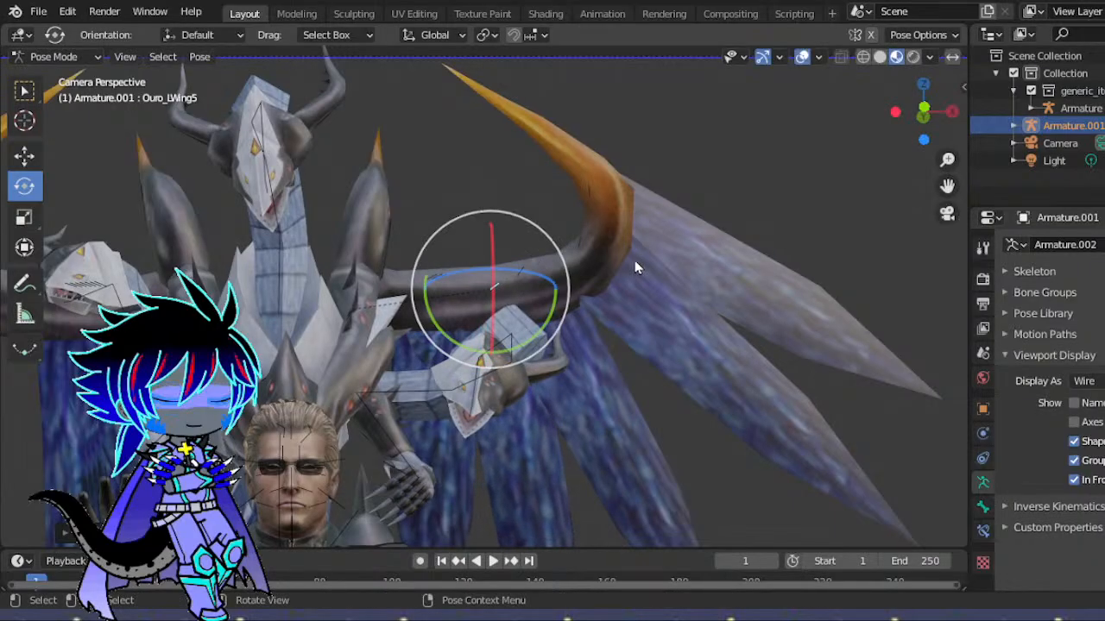
- Examine the fanned left wing together with the man and creature in the camera frame
scroll(632, 268, "down", 8)
scroll(631, 268, "up", 3)
scroll(631, 275, "up", 3)
scroll(631, 274, "down", 3)
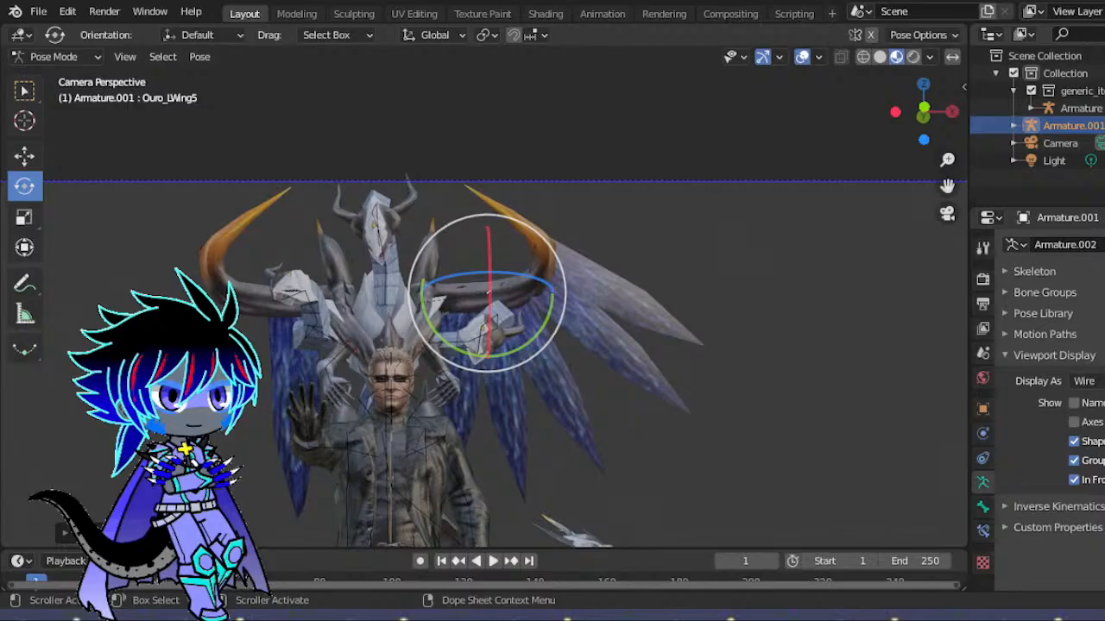
left_click_drag(947, 185, 871, 228)
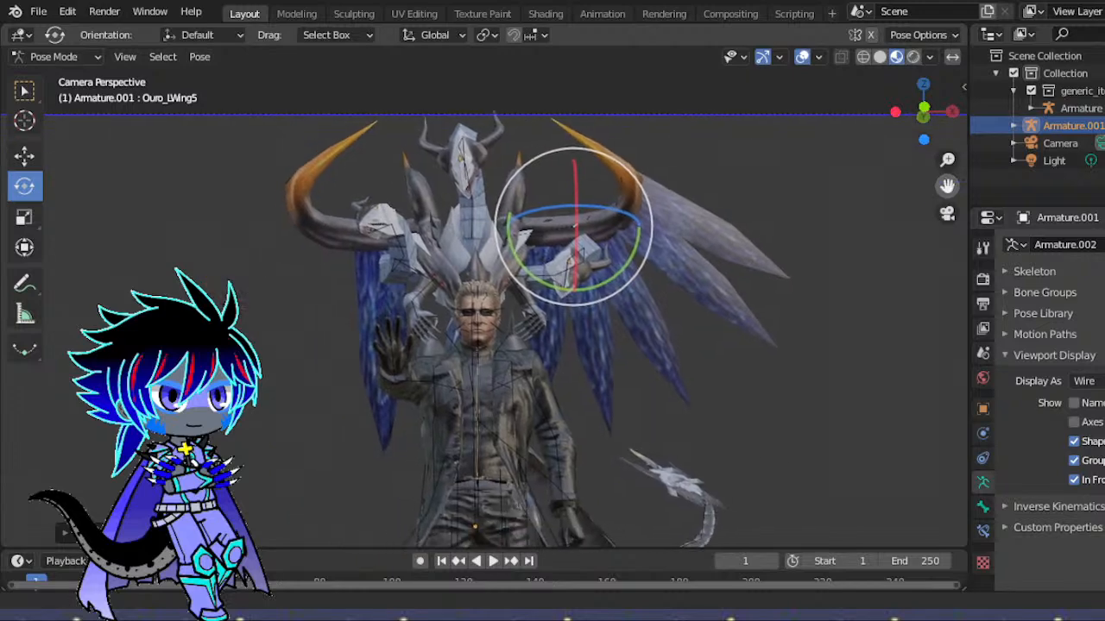
scroll(870, 229, "up", 3)
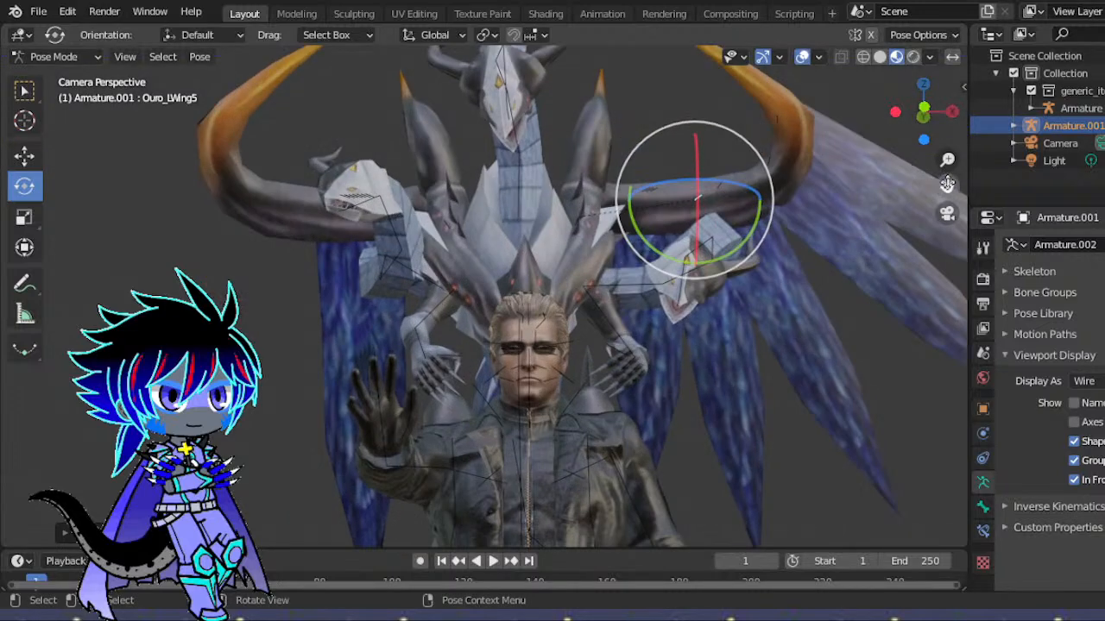
- Reselect Ouro_LWing8 and rotate the outermost feather up to an almost horizontal angle
left_click_drag(947, 185, 809, 335)
scroll(729, 232, "up", 3)
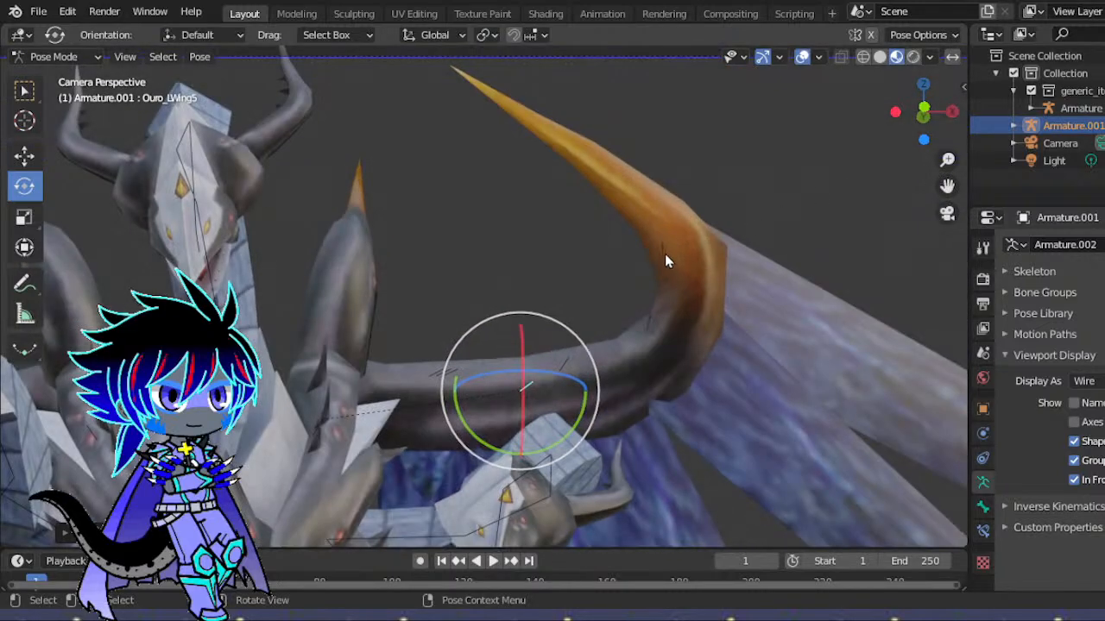
scroll(669, 251, "up", 1)
left_click(701, 248)
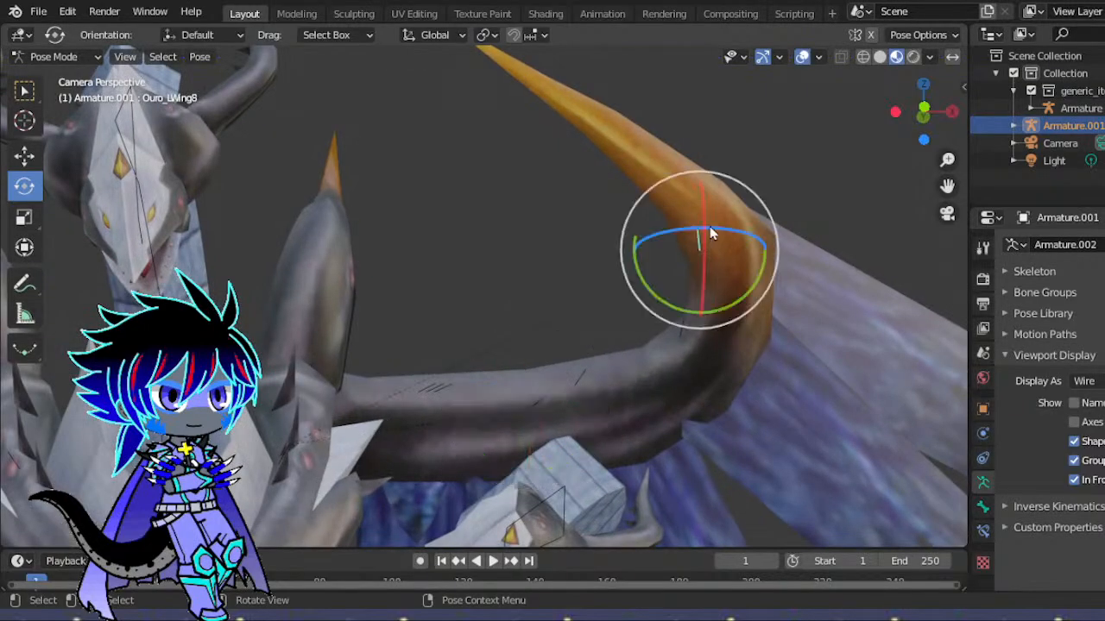
left_click(641, 214)
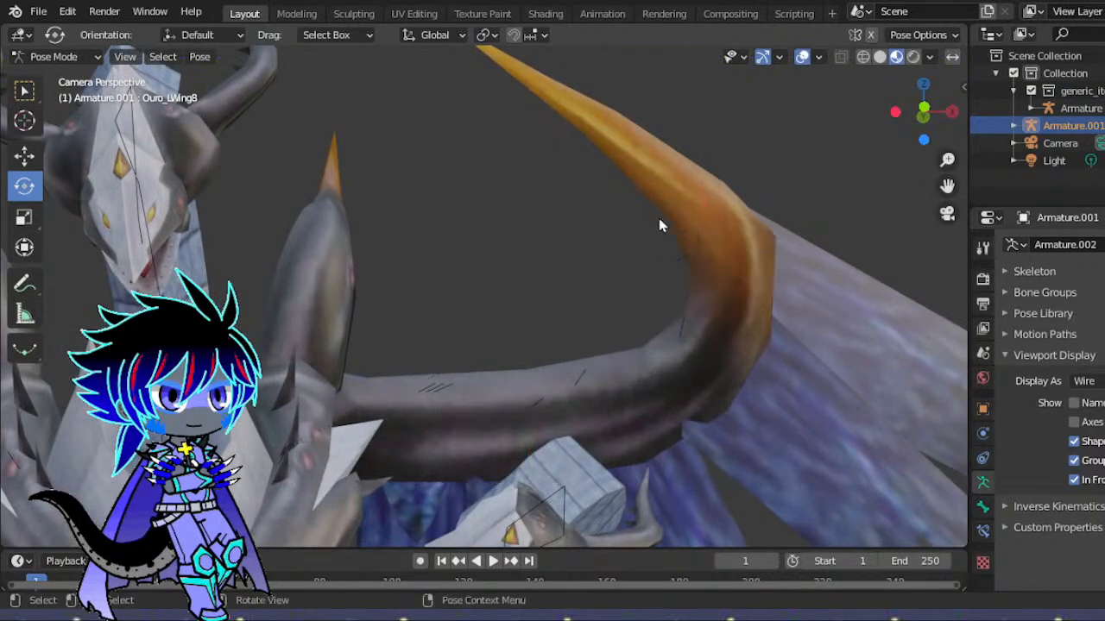
left_click(649, 209)
left_click_drag(635, 202, 620, 247)
- Rotate Ouro_LWing8 further so the outermost feather points diagonally upward, away from the creature's body
scroll(625, 247, "down", 4)
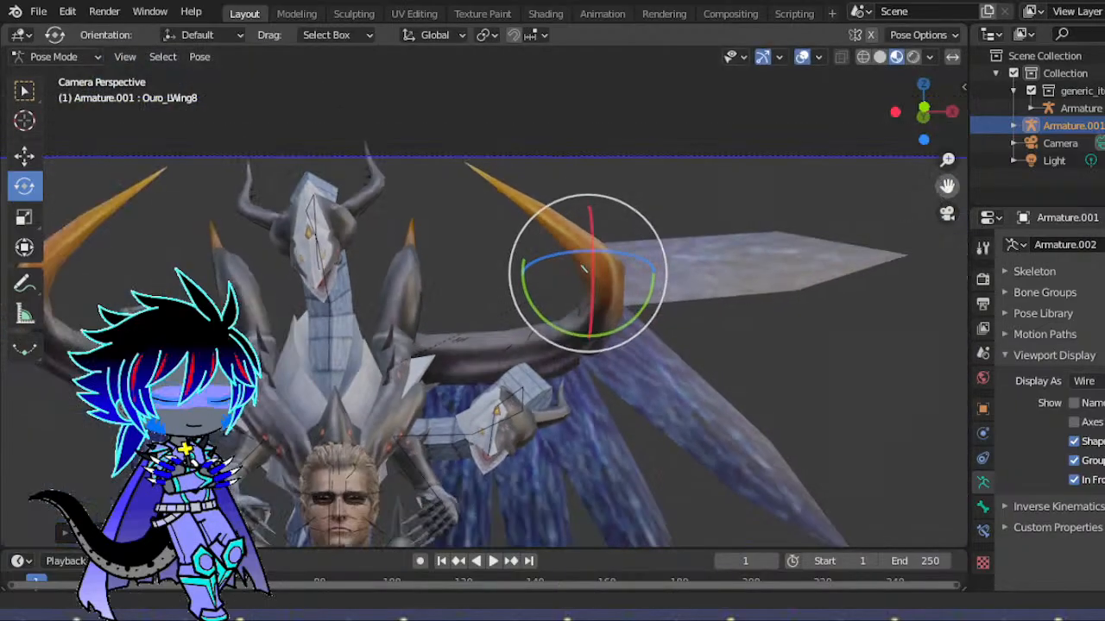
left_click_drag(947, 185, 899, 136)
key("g")
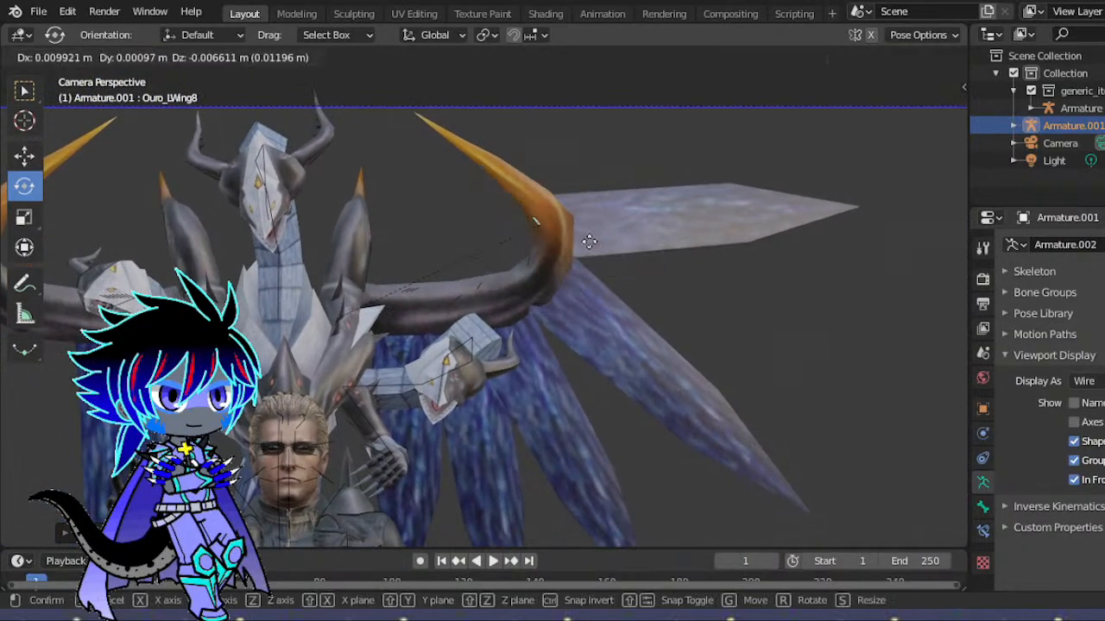
key("Escape")
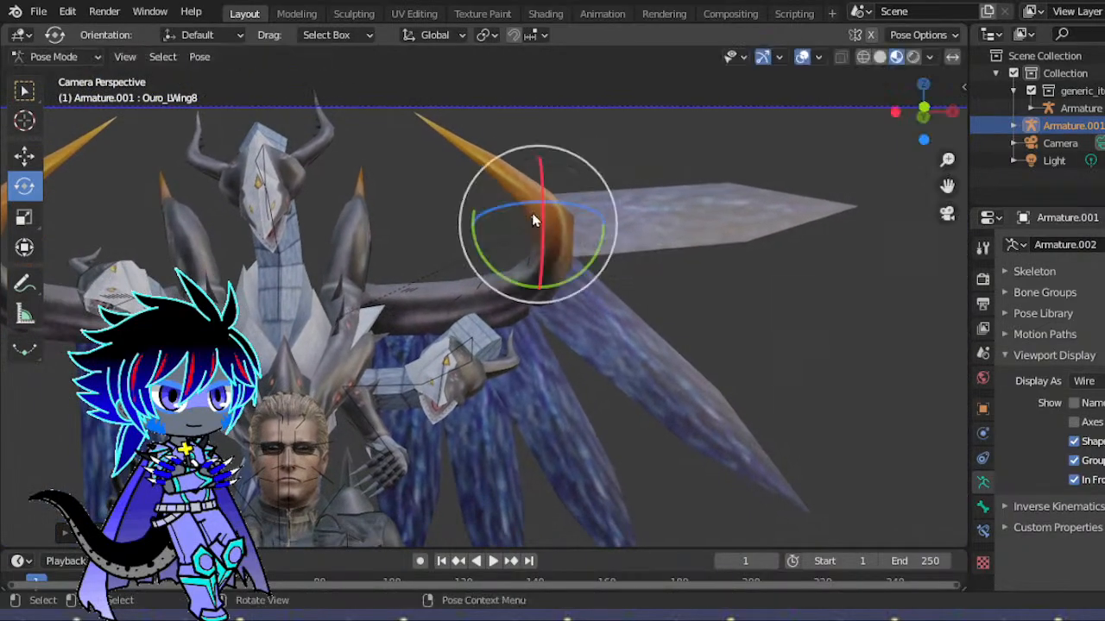
key("r")
left_click(457, 220)
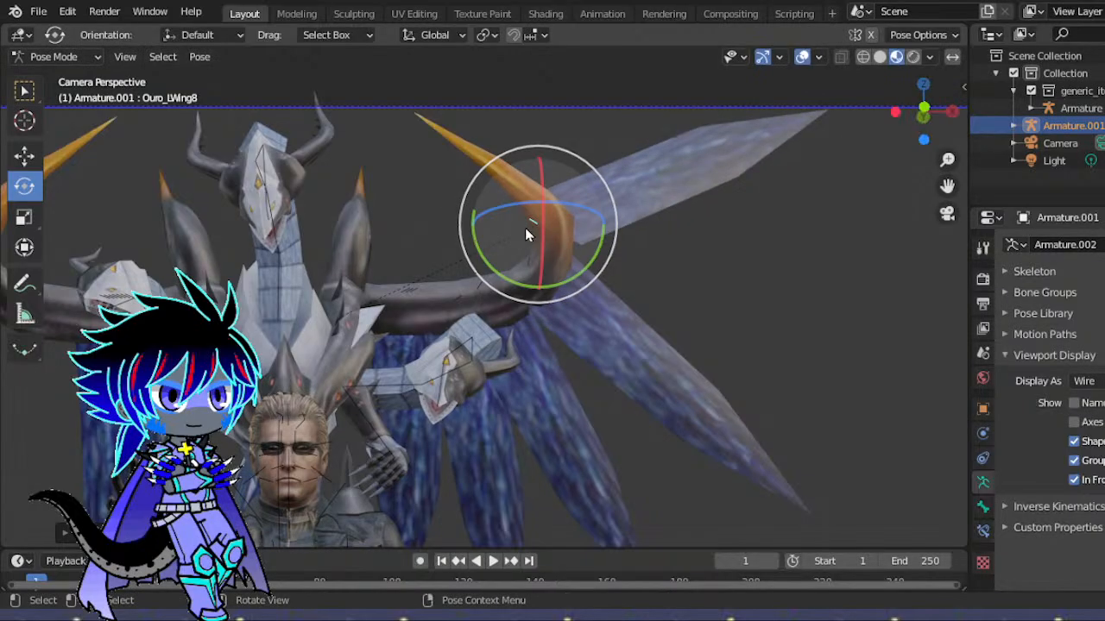
- Raise the Ouro_LWing7 feather to a nearly horizontal angle and shift its base slightly back against the wing's bend
left_click(535, 274)
left_click_drag(450, 253, 446, 297)
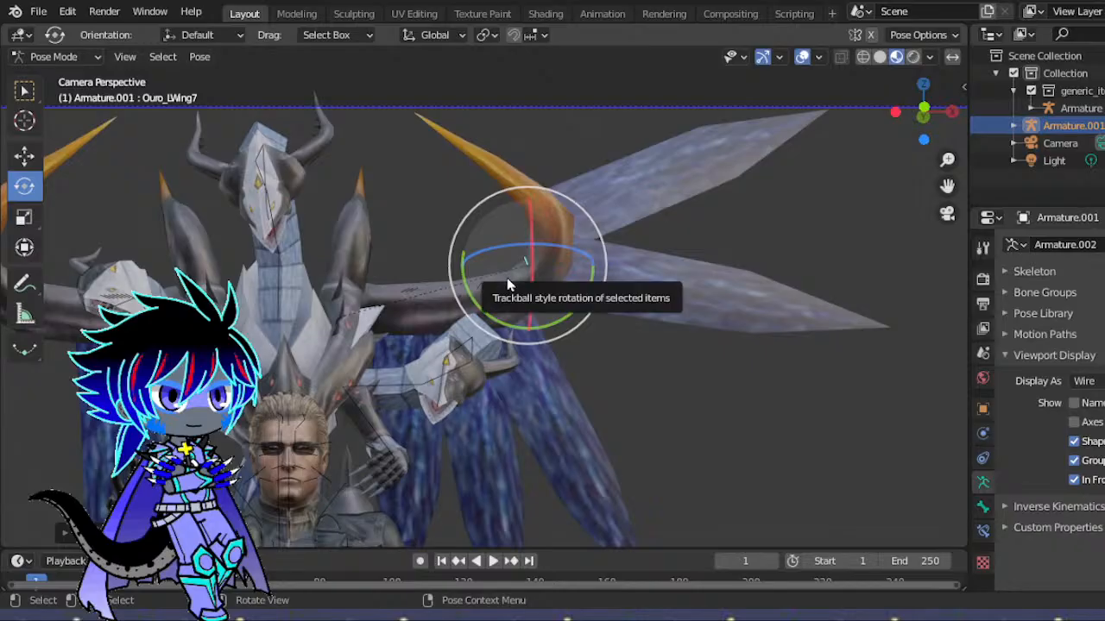
key("g")
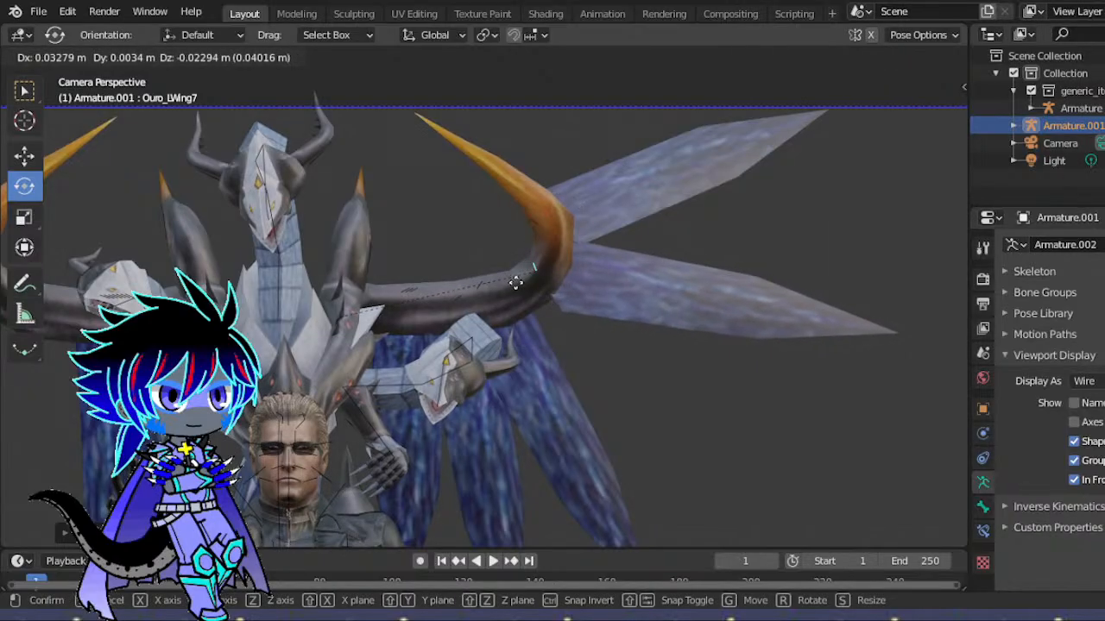
left_click(516, 289)
- Rotate the Ouro_LWing6 feather outward to a downward diagonal and shift its base slightly outward along the wing arm
left_click(446, 267)
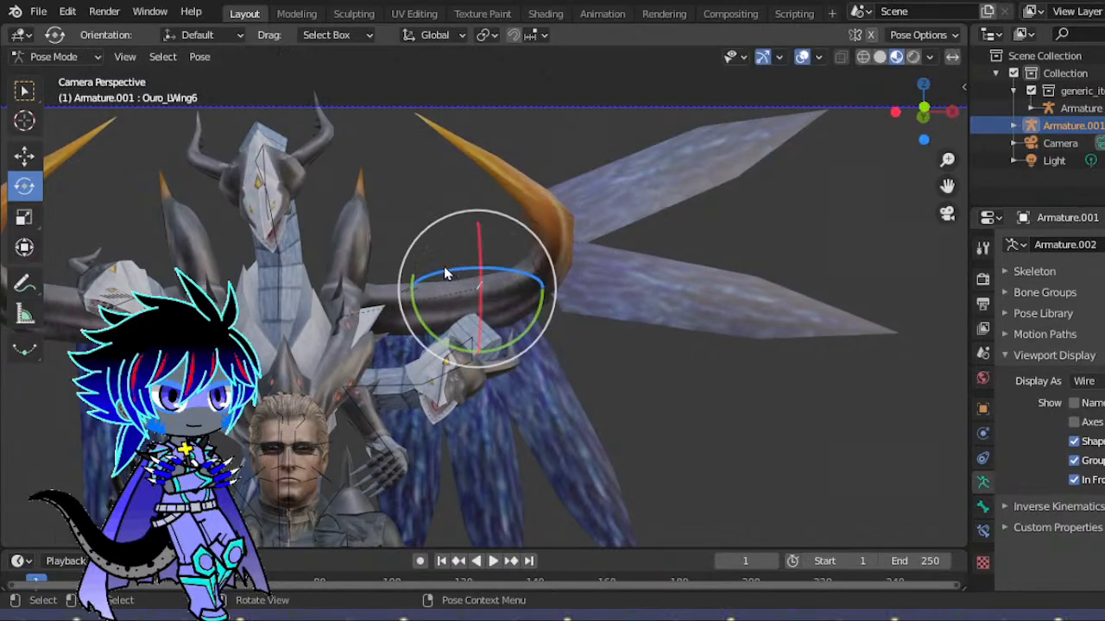
left_click_drag(405, 259, 406, 285)
key("g")
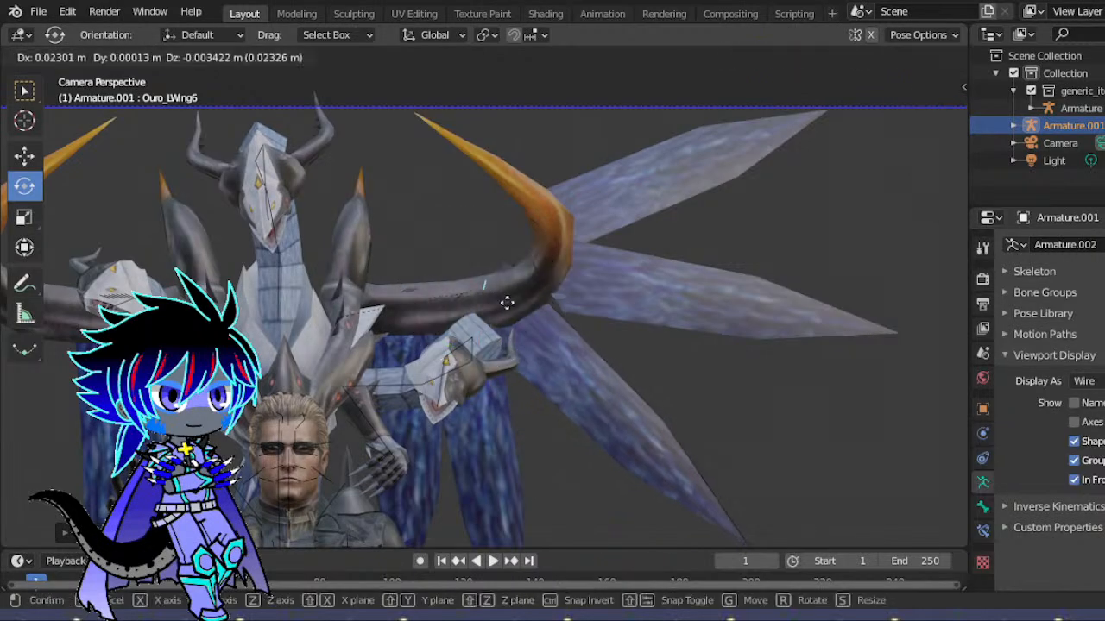
left_click(521, 309)
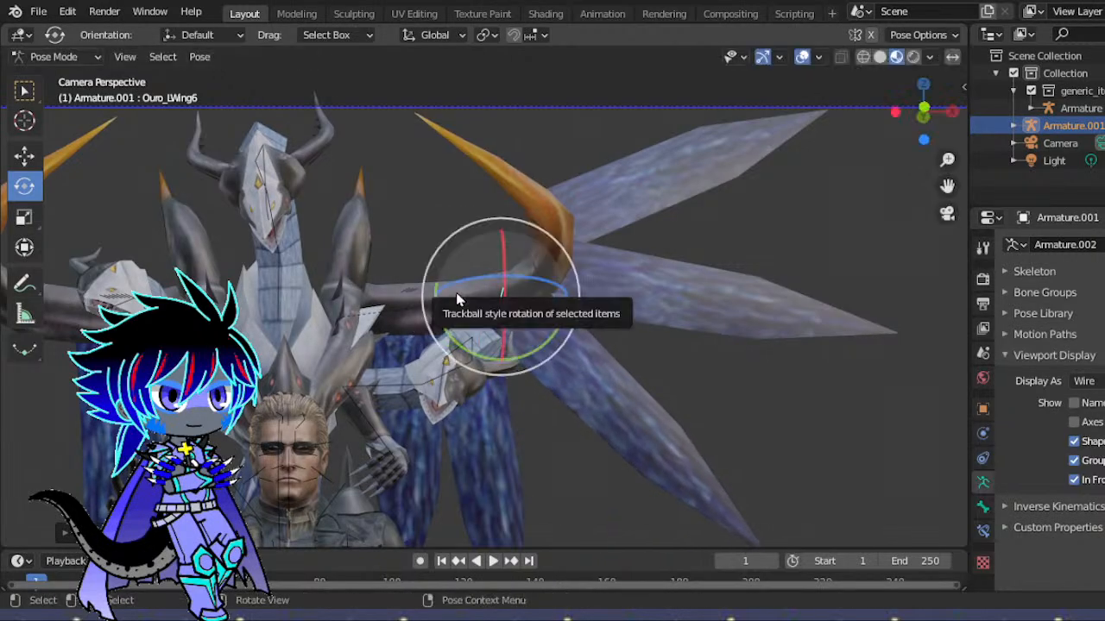
- Rotate the Ouro_LWing5 feather outward to a steep downward slant and shift its base slightly along the wing arm
left_click(467, 316)
key("g")
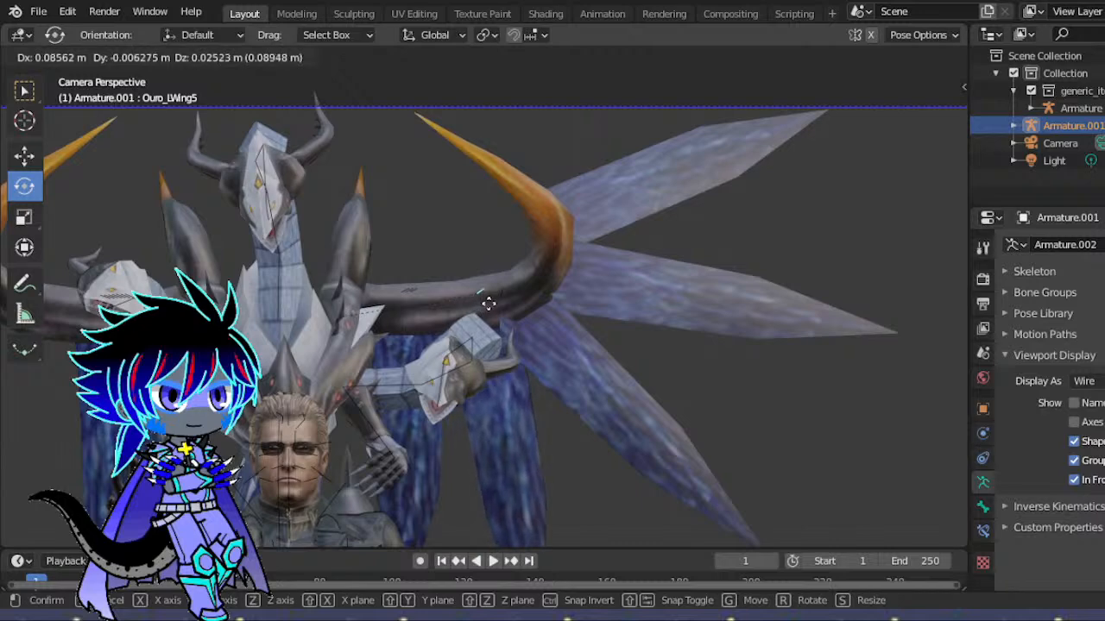
left_click(483, 300)
left_click_drag(399, 270, 501, 303)
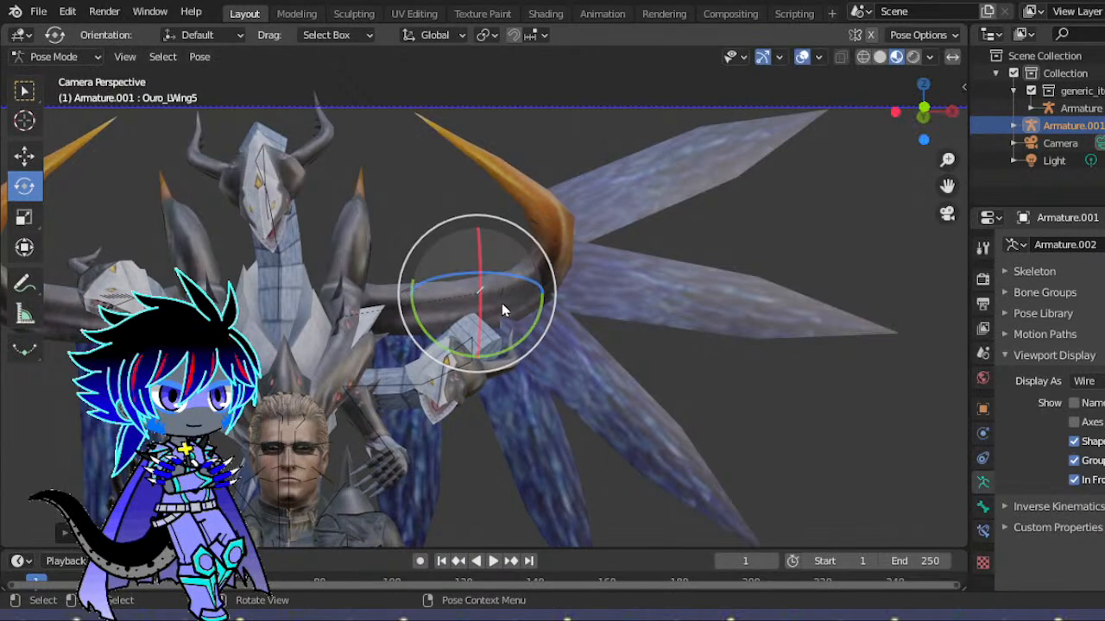
key("g")
left_click(495, 302)
- Rotate the Ouro_LWing4 feather outward and move its base along the wing arm toward the Ouro_LWing5 feather
scroll(483, 309, "up", 3)
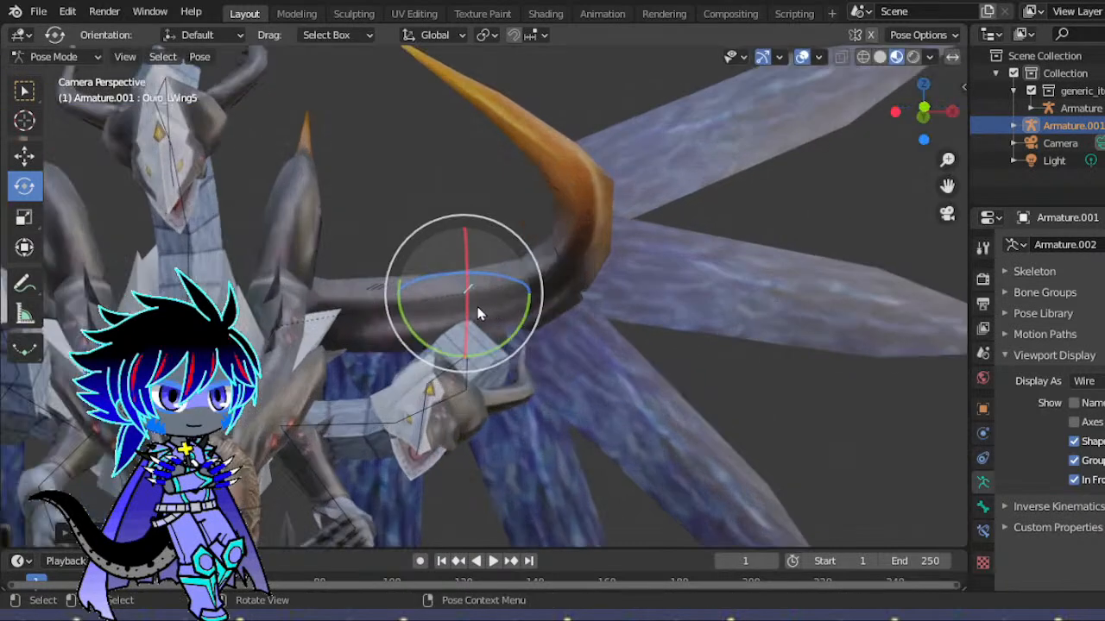
left_click(362, 292)
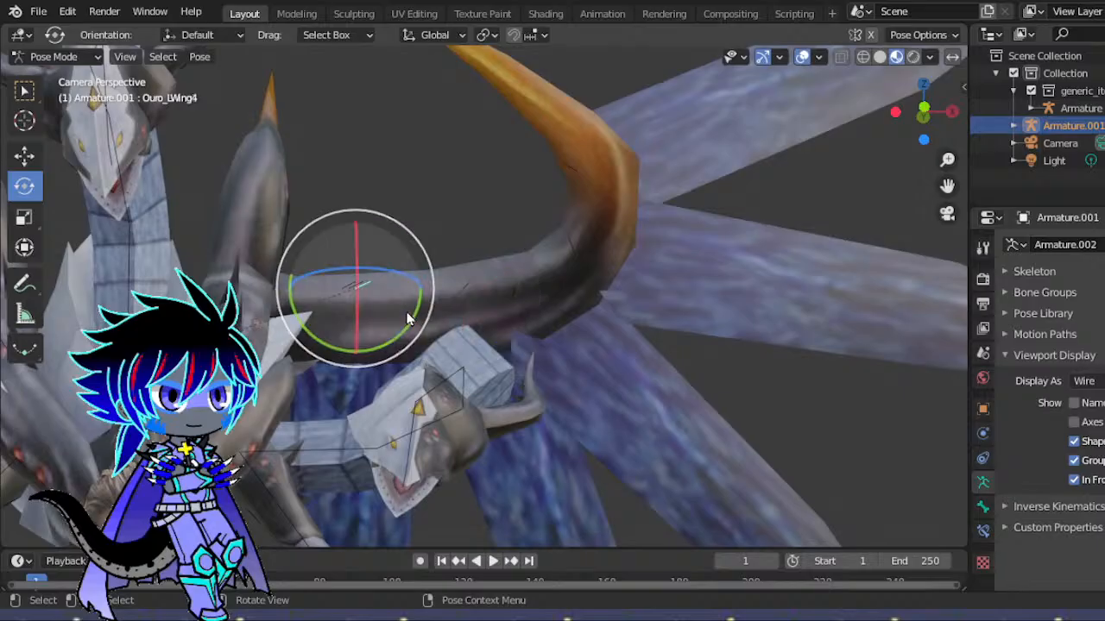
key("g")
left_click(470, 313)
left_click_drag(348, 277, 334, 308)
key("g")
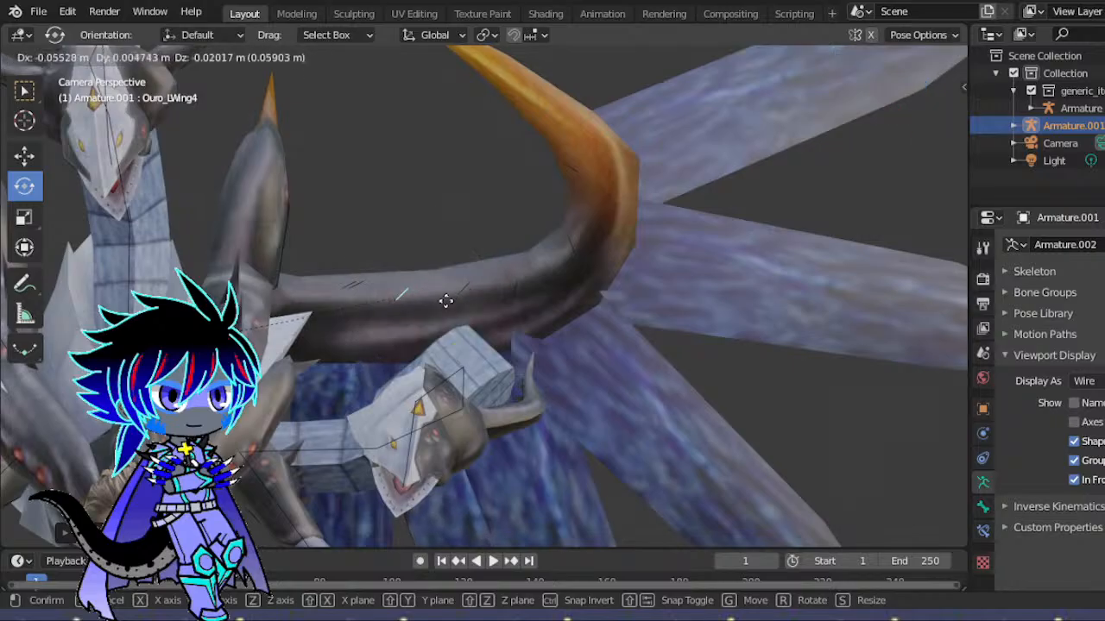
left_click(455, 301)
scroll(555, 302, "down", 5)
scroll(696, 311, "up", 5)
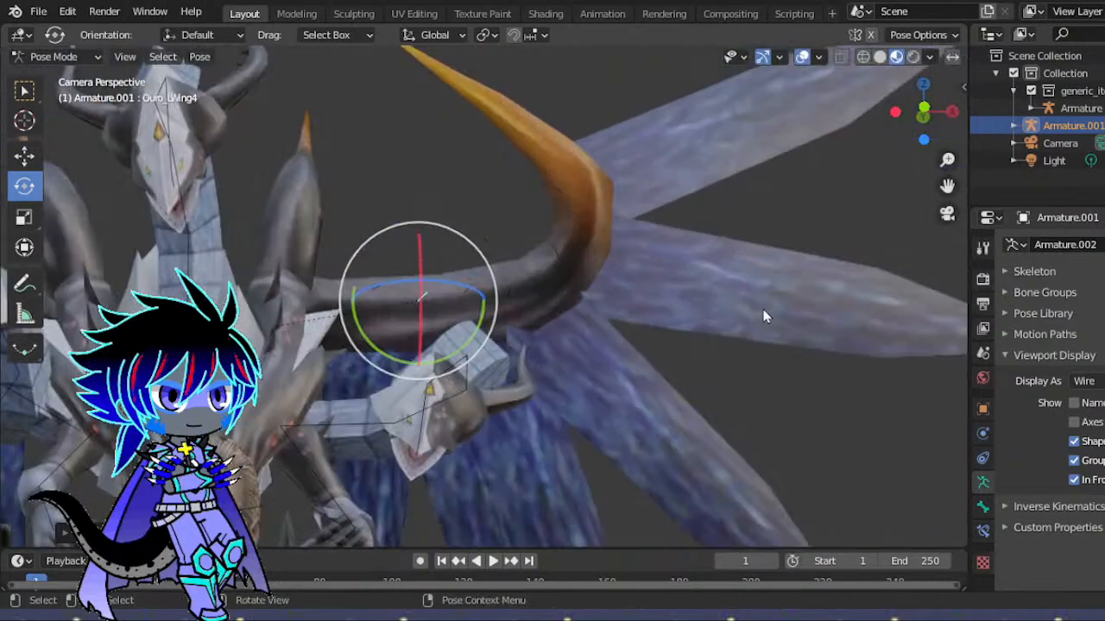
scroll(764, 317, "down", 2)
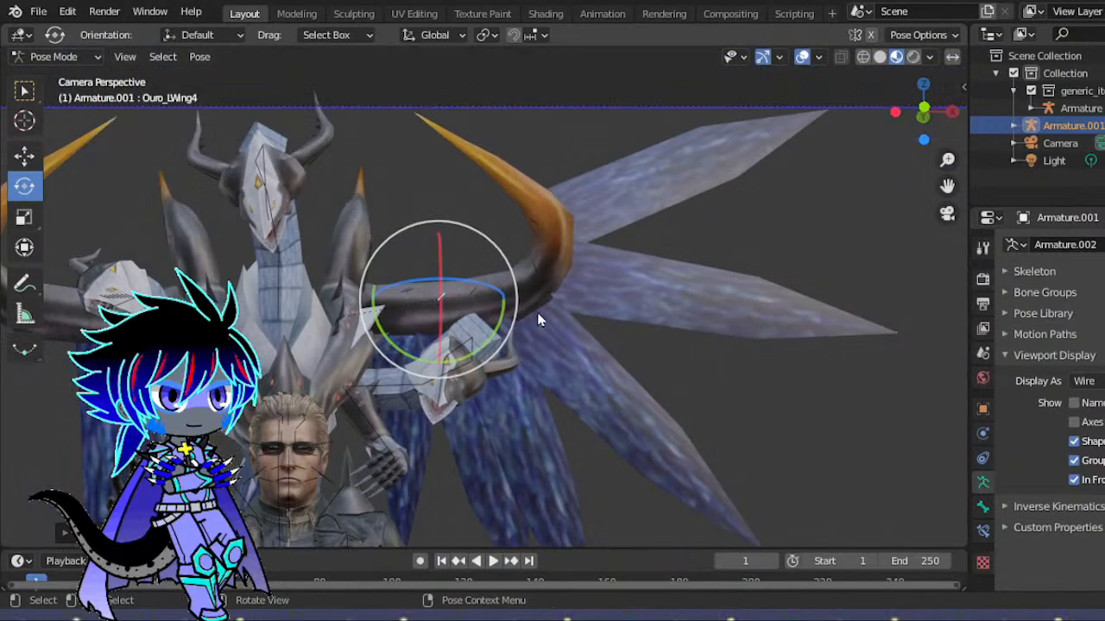
- Move the innermost Ouro_LWing2 feather slightly closer to the creature's body
left_click(413, 292)
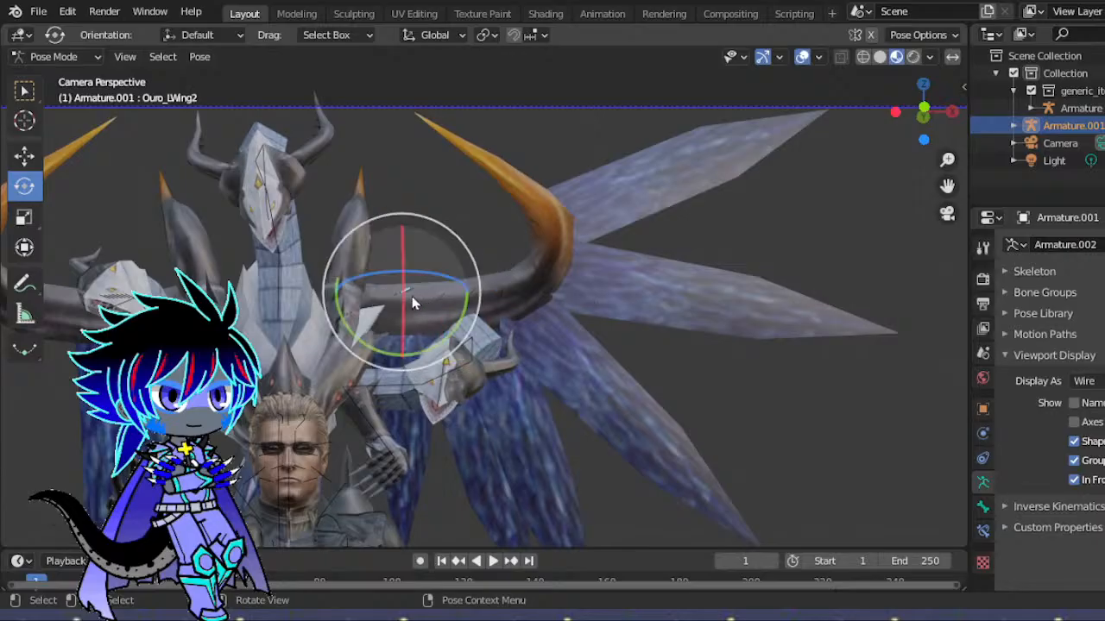
key("g")
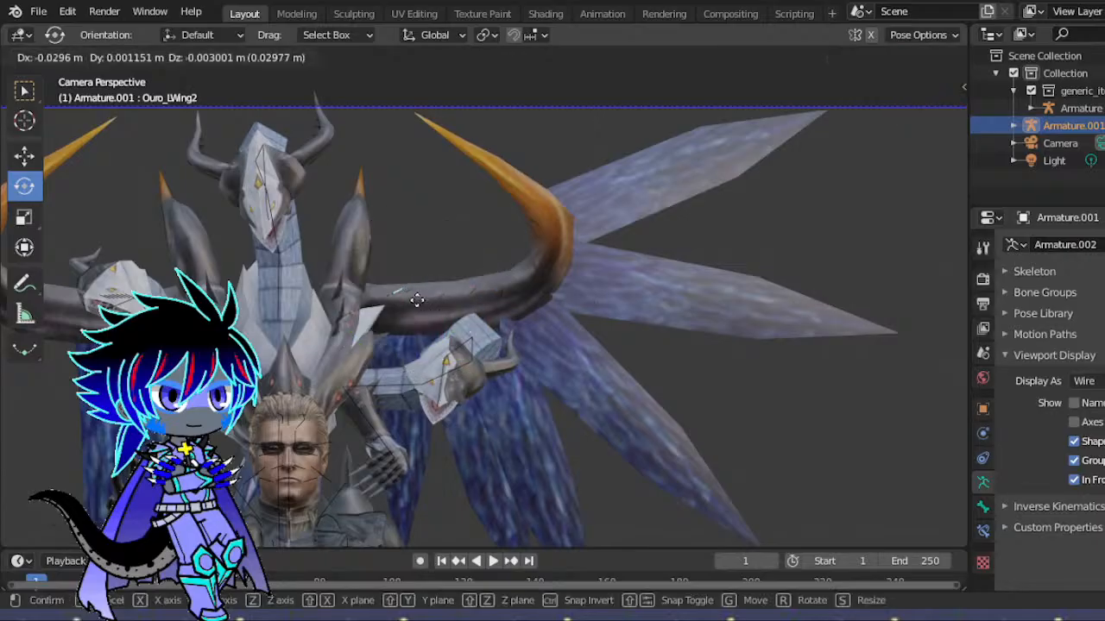
left_click(413, 309)
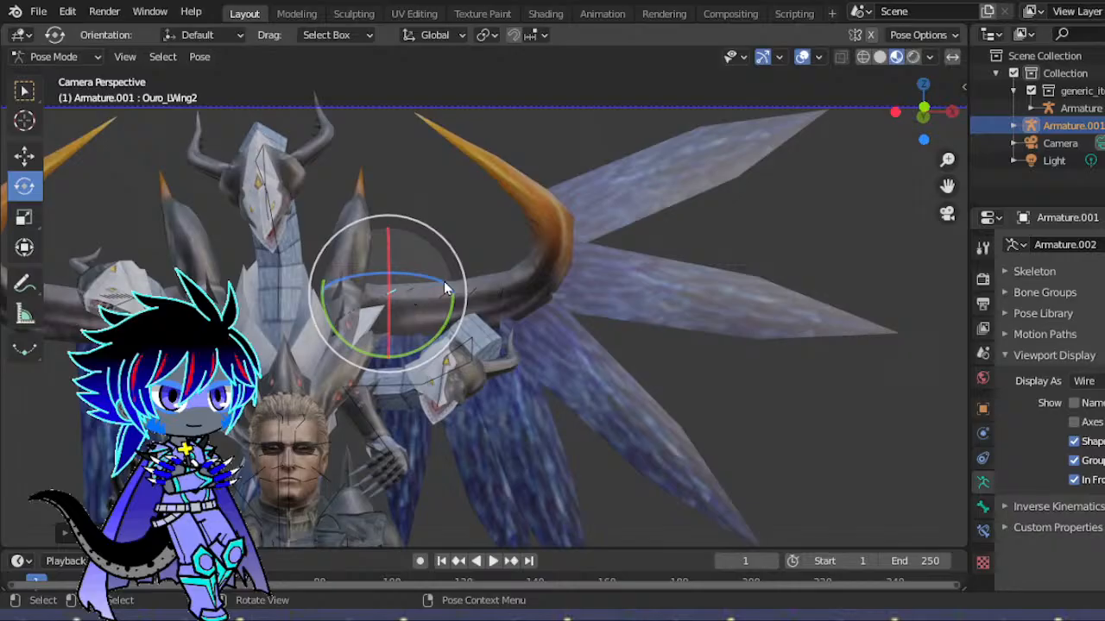
- Rotate the Ouro_LWing3 feather slightly and shift its base a little toward the creature's body
left_click(418, 292)
key("r")
left_click(427, 298)
key("g")
left_click(406, 306)
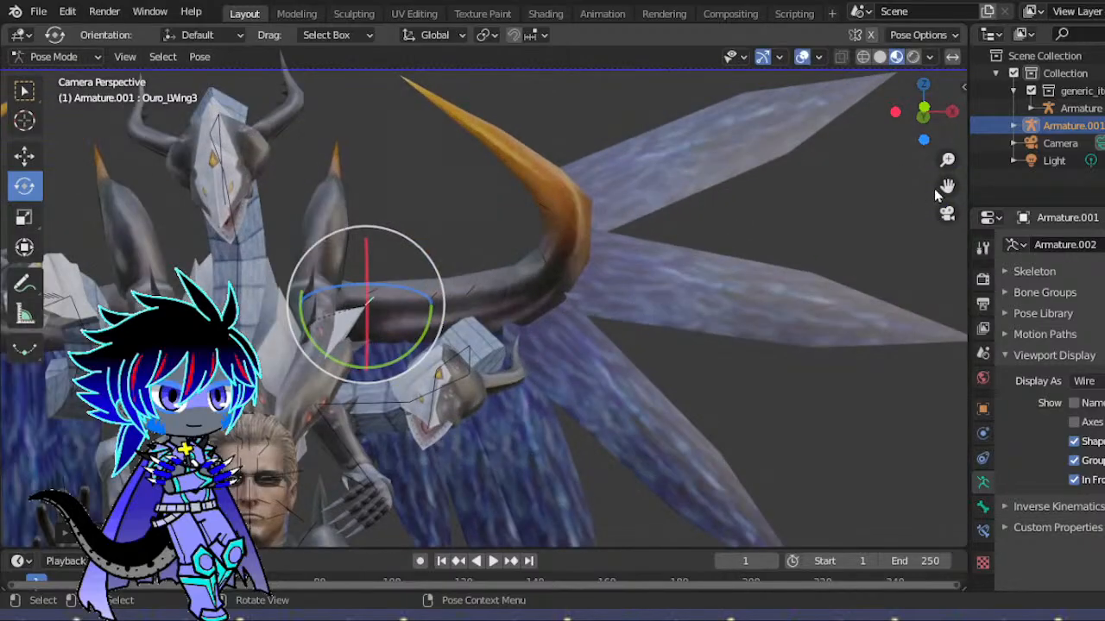
- Rotate the Ouro_LWing7 feather upward until it points almost horizontally away from the body
left_click_drag(946, 188, 929, 98)
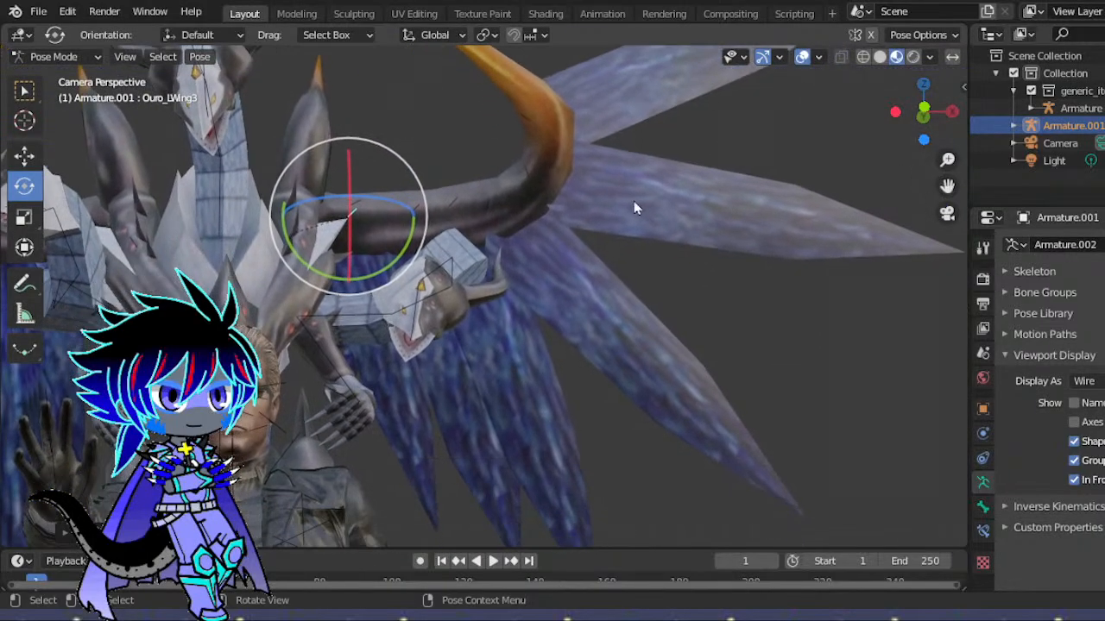
left_click(544, 188)
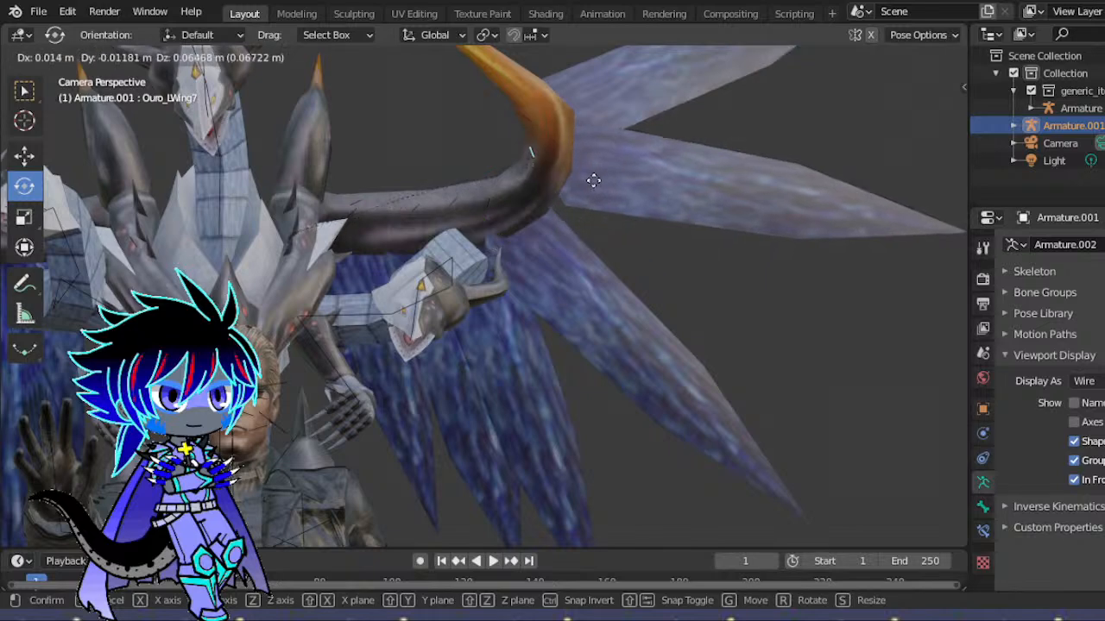
key("Escape")
key("r")
left_click_drag(450, 153, 454, 165)
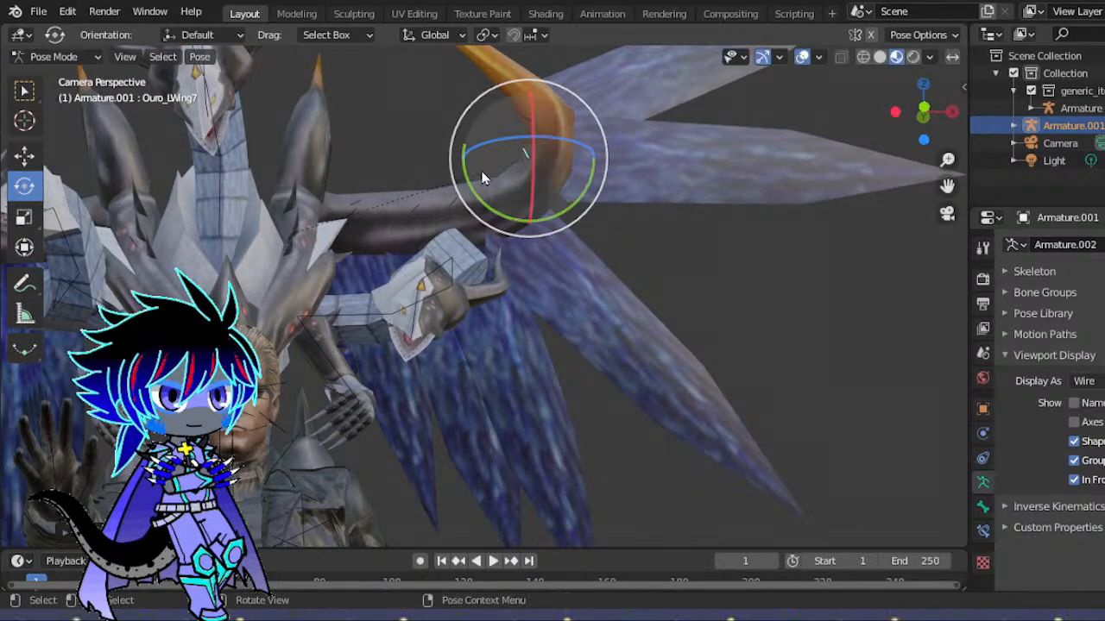
key("g")
right_click(529, 200)
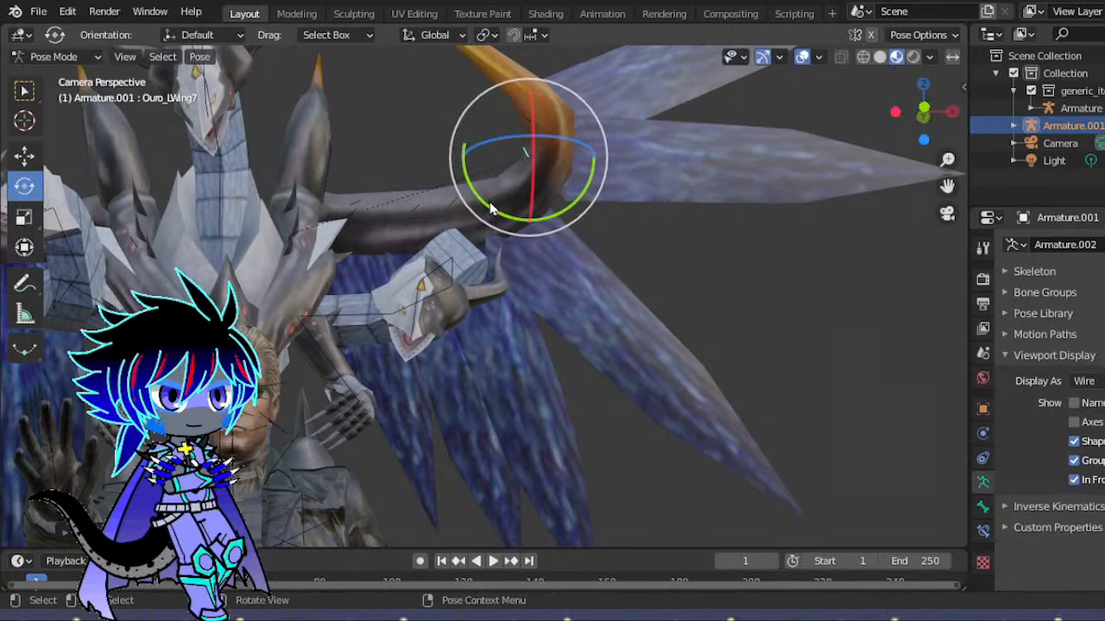
- Shift the Ouro_LWing6 feather up and outward so its base sits closer to the wing's bend
left_click(503, 223)
key("g")
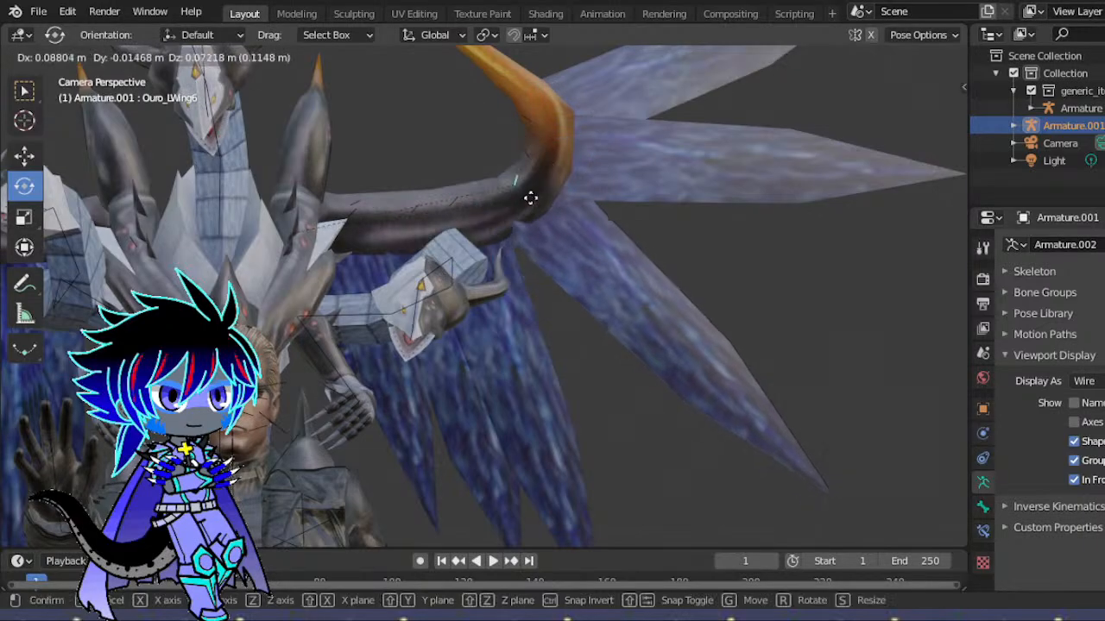
left_click(522, 200)
- Move the Ouro_LWing5 feather outward along the wing arm and nudge the Ouro_LWing4 feather slightly the same way
key("g")
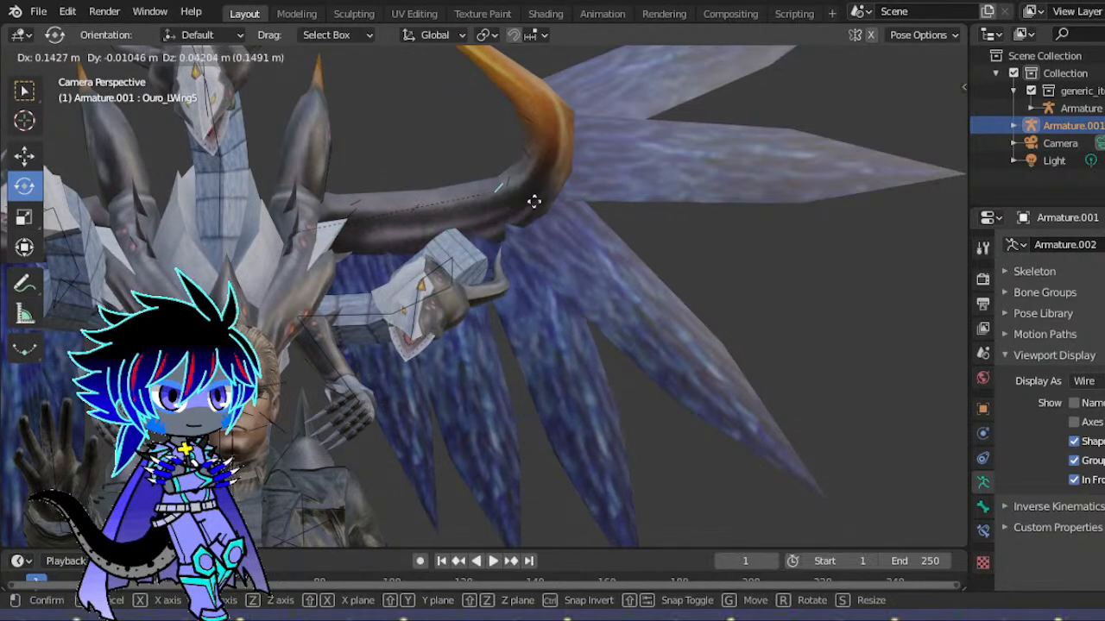
left_click(522, 206)
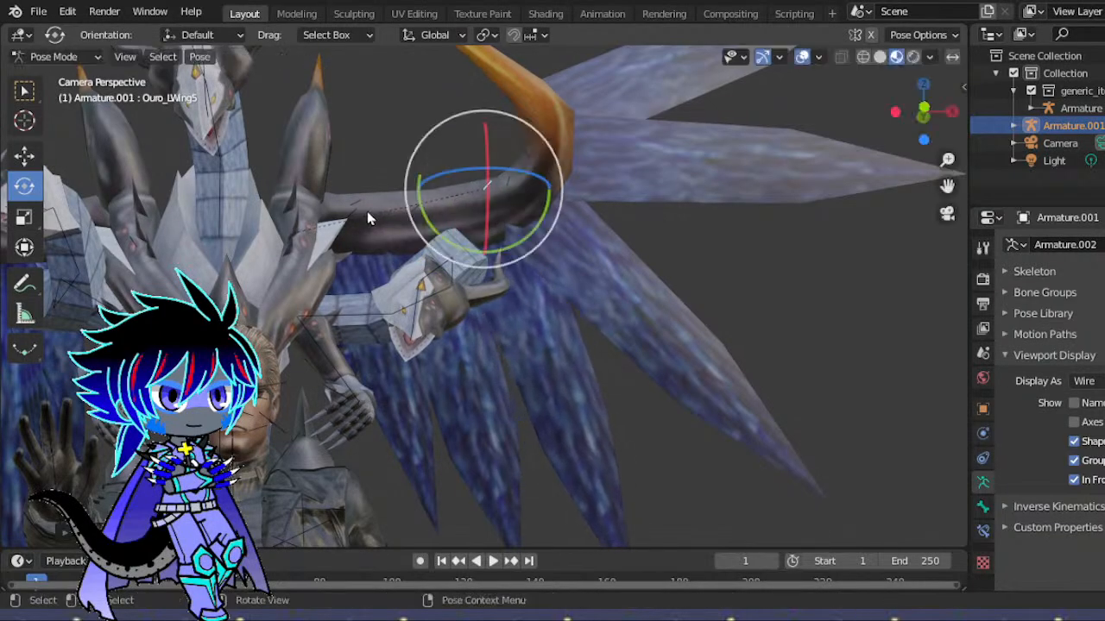
left_click(444, 227)
key("g")
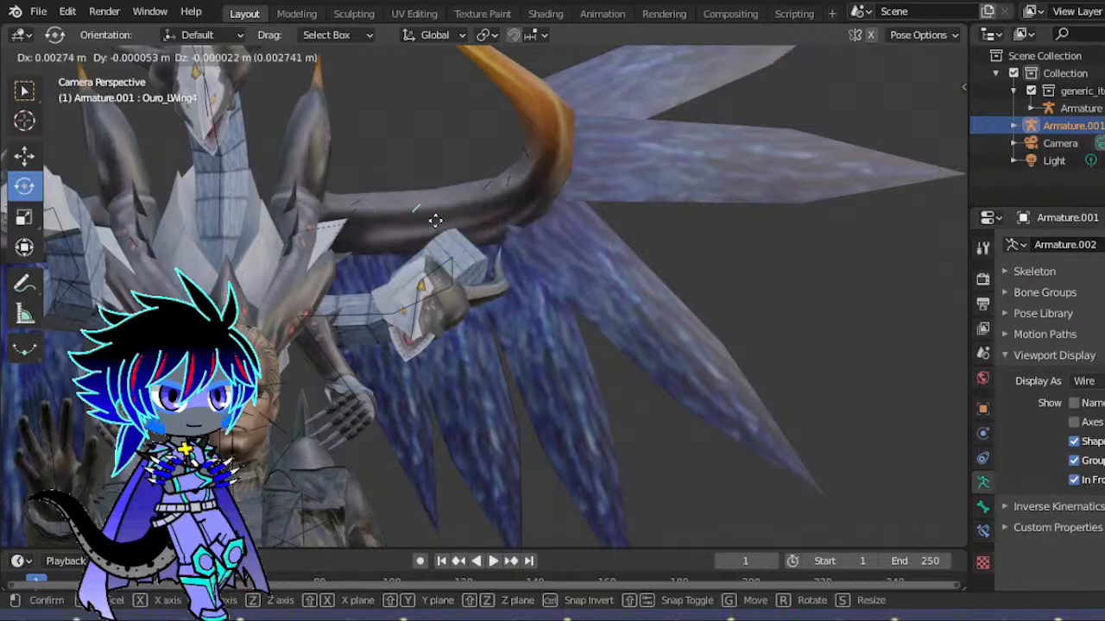
left_click(438, 223)
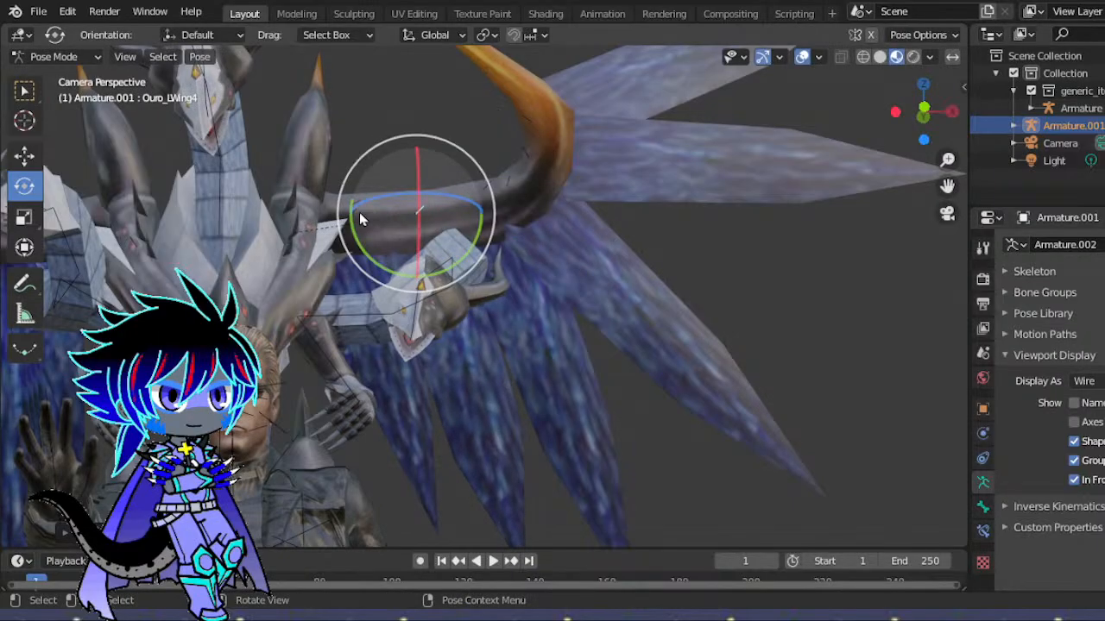
- Try rotating the innermost Ouro_LWing2 feather, clear its transform, and readjust its rotation
left_click(371, 196)
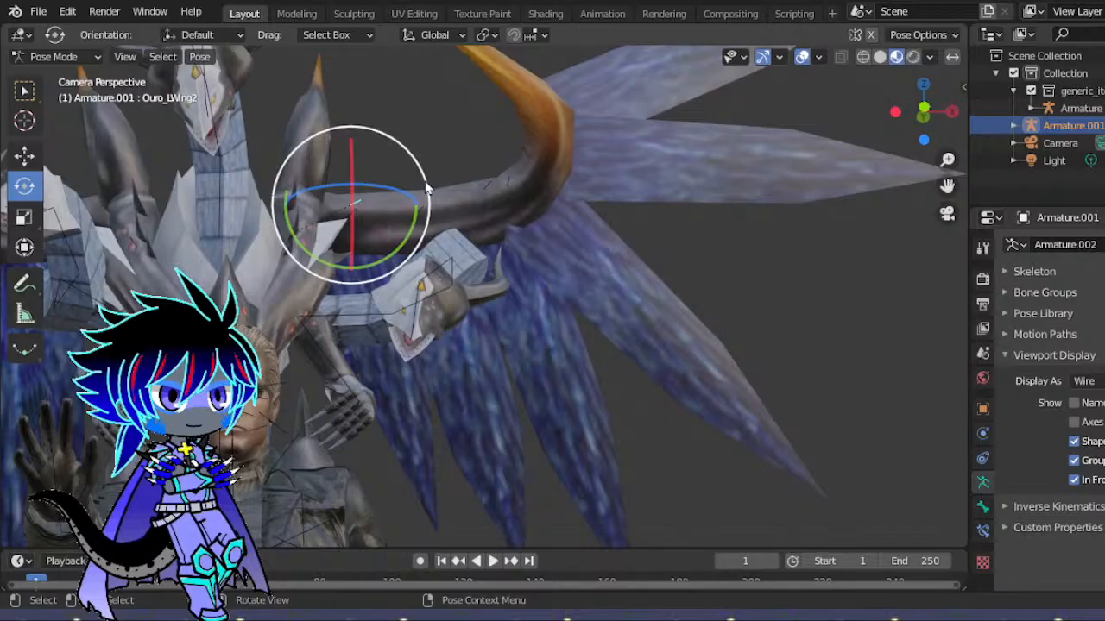
left_click_drag(425, 188, 423, 200)
left_click_drag(428, 160, 438, 189)
left_click(200, 57)
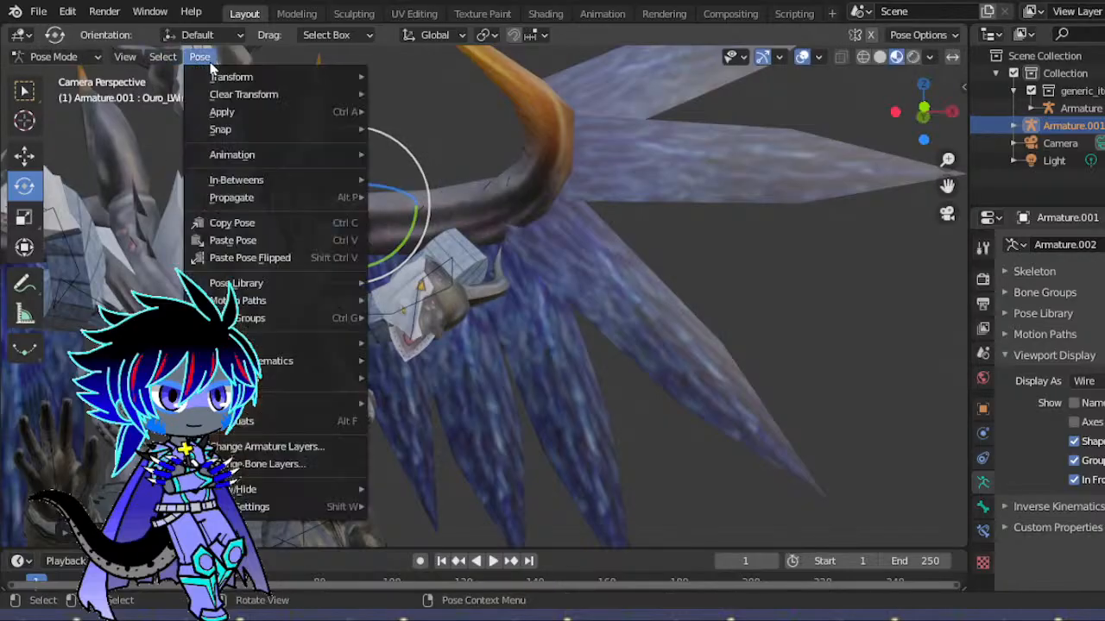
mouse_move(250, 93)
left_click(384, 98)
left_click_drag(368, 149, 374, 216)
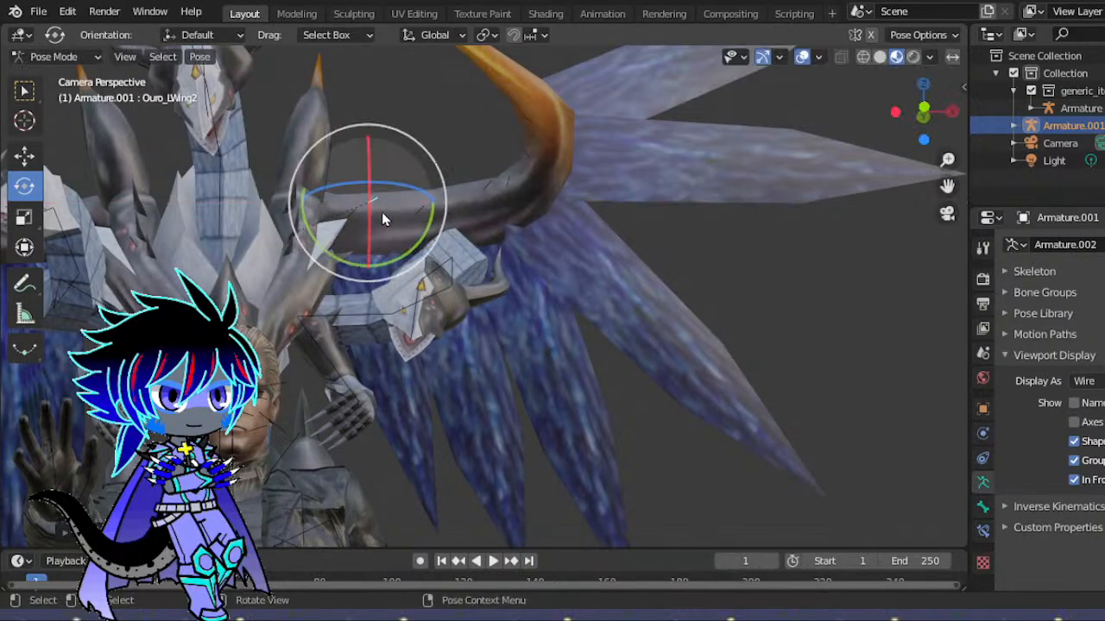
- Move the Ouro_LWing2 feather toward the wing root while viewing the creature from behind, and check it in camera view
left_click_drag(921, 113, 527, 161)
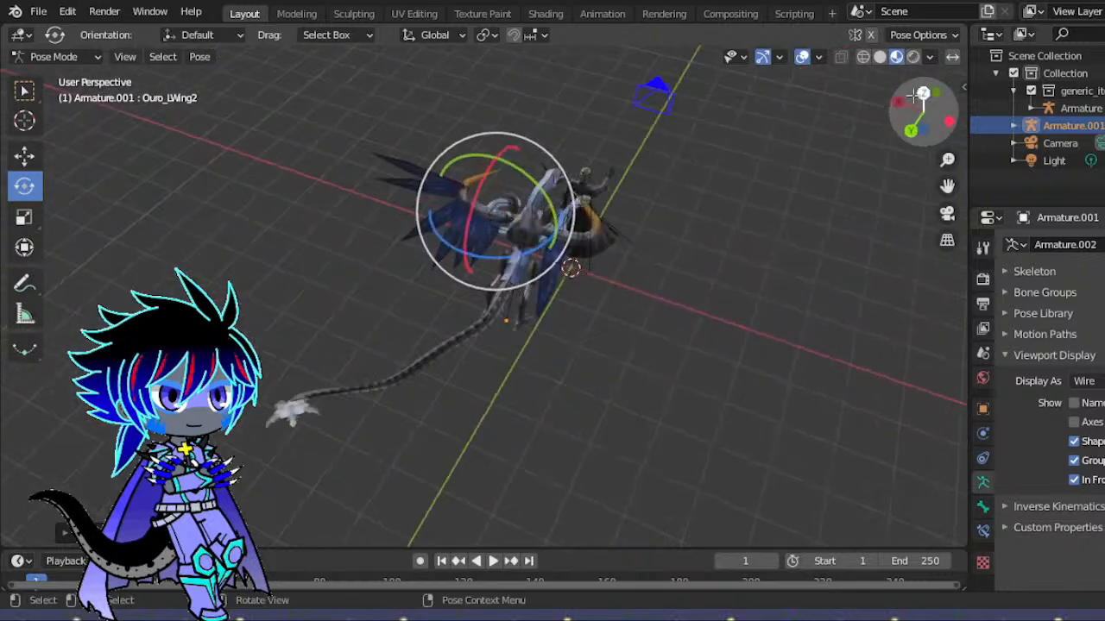
scroll(826, 164, "up", 5)
left_click_drag(948, 186, 850, 390)
key("g")
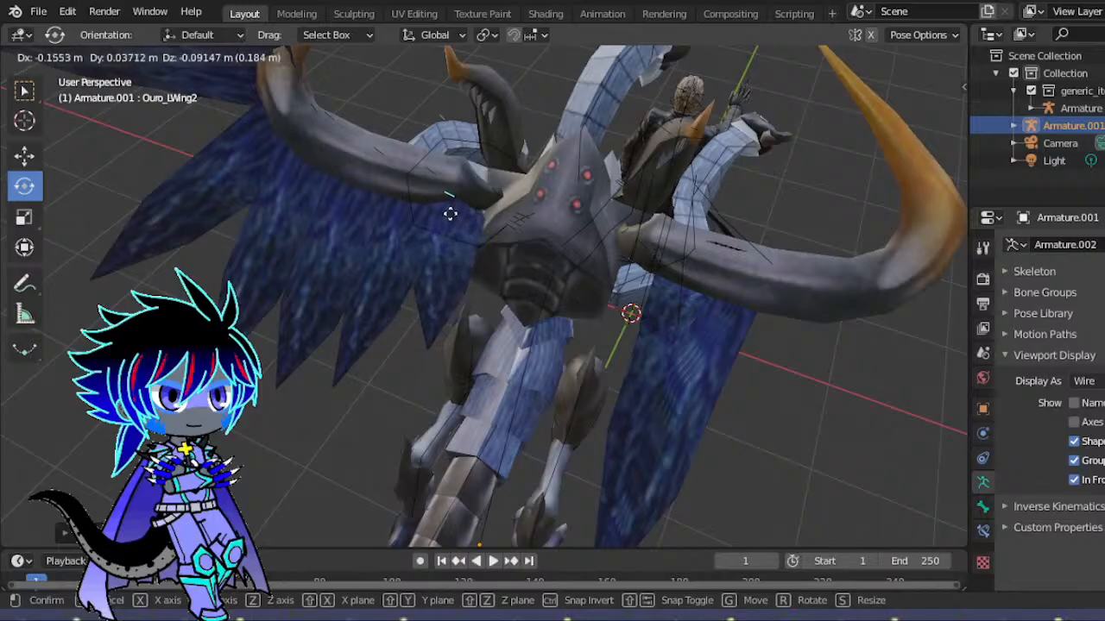
left_click(453, 211)
left_click(947, 214)
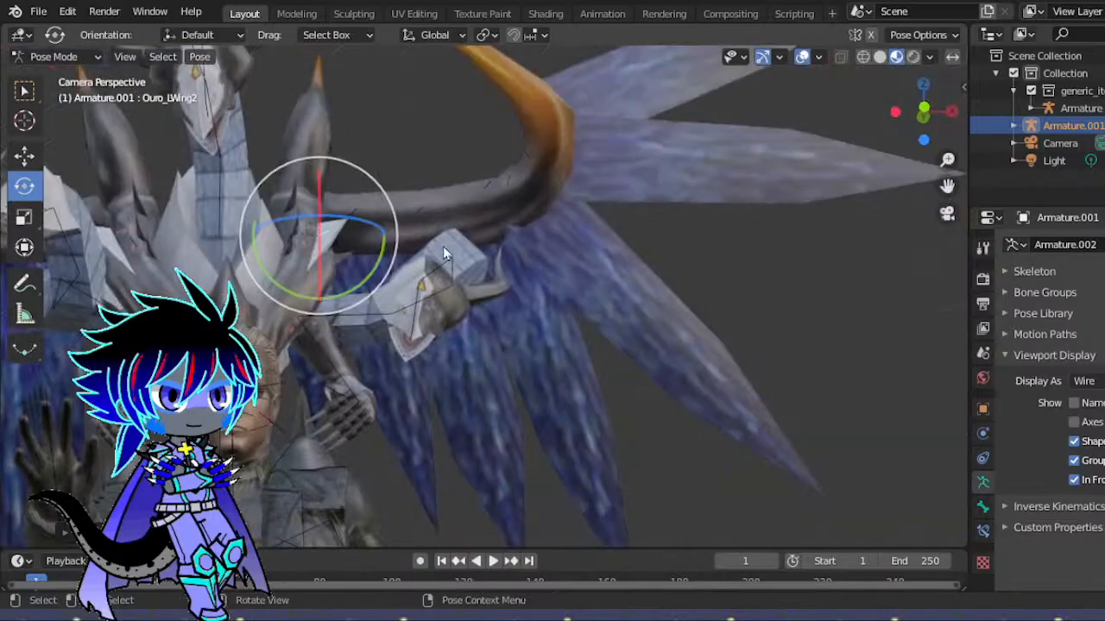
left_click(946, 213)
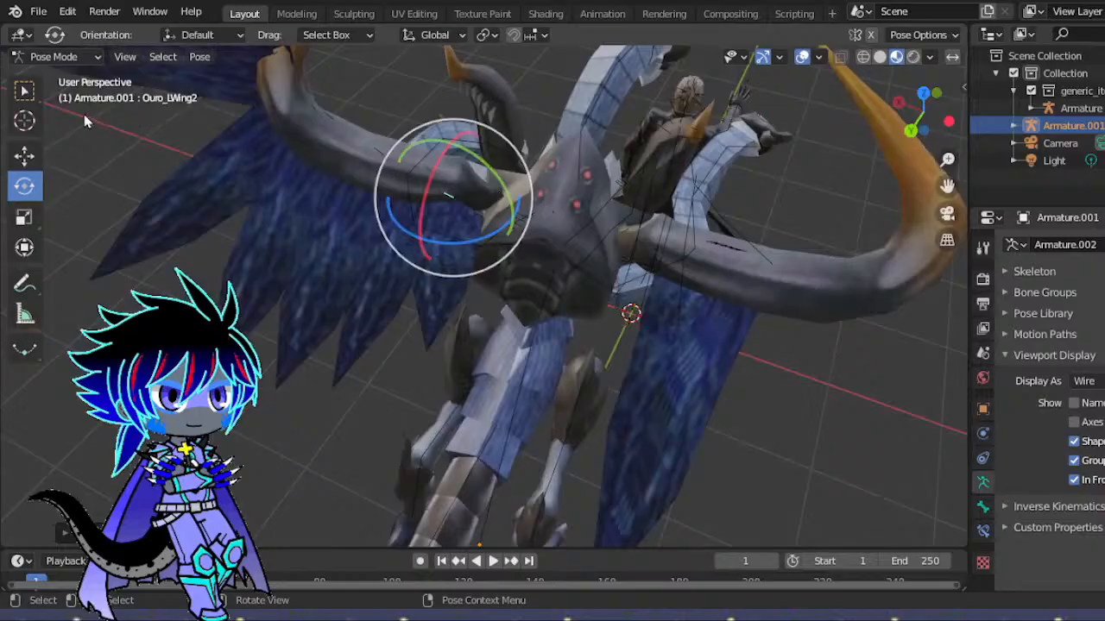
- Adjust the Ouro_LWing2 feather's depth from a side view, and lower it vertically in camera view
left_click(25, 157)
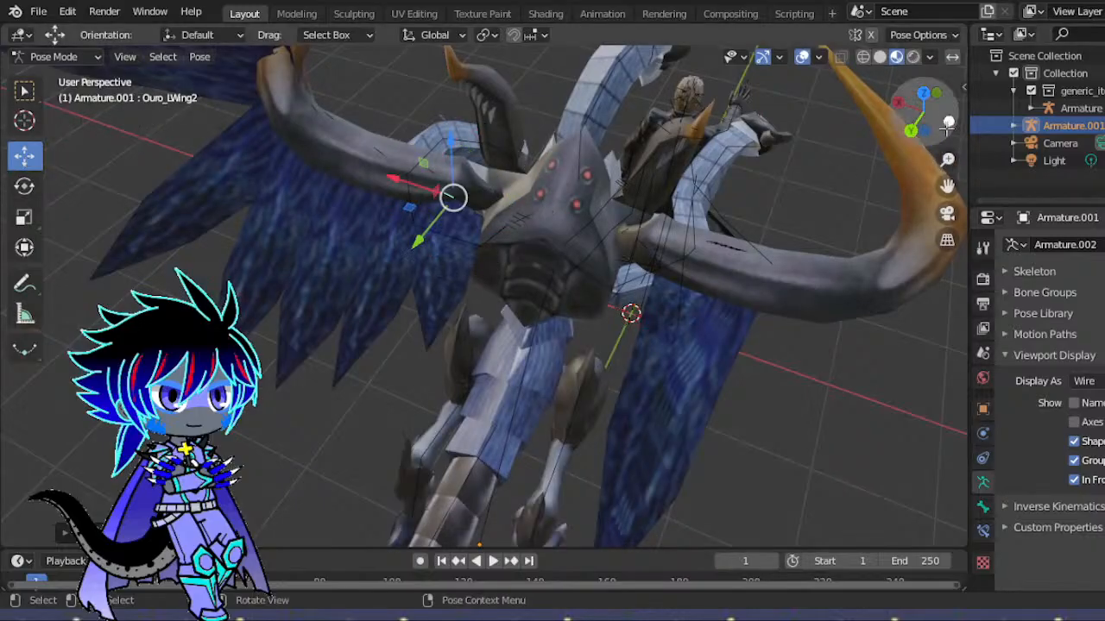
left_click(898, 103)
left_click_drag(367, 121, 390, 123)
left_click(947, 213)
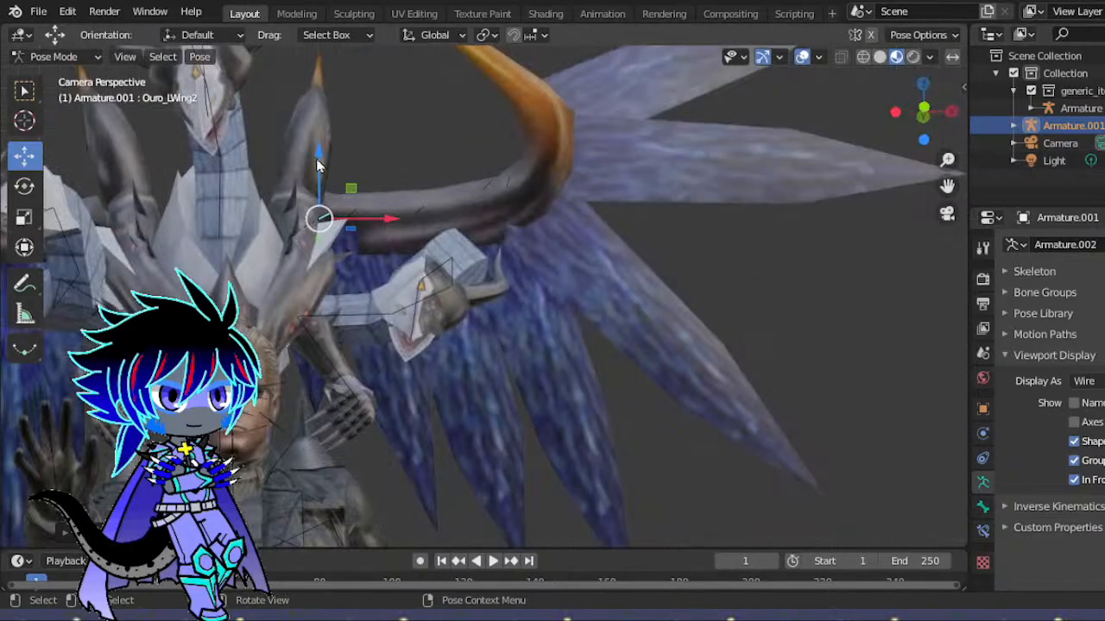
left_click_drag(319, 162, 316, 191)
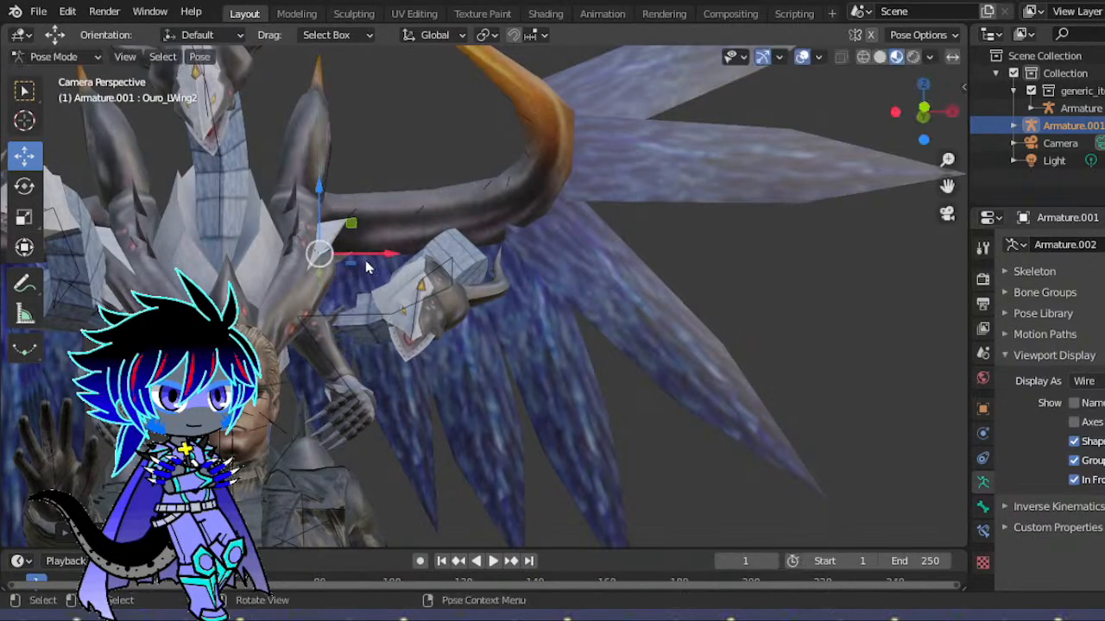
left_click_drag(319, 282, 328, 255)
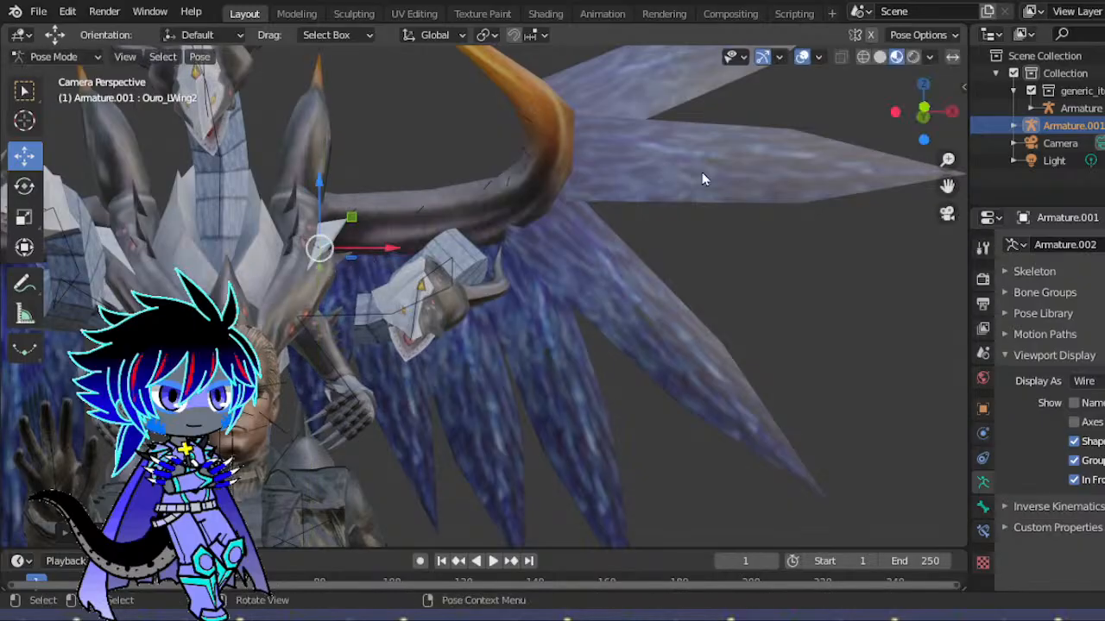
- Readjust the Ouro_LWing2 feather's depth from the side and raise it slightly beneath the wing arm in camera view
left_click(951, 110)
left_click_drag(557, 152, 601, 144)
left_click(949, 216)
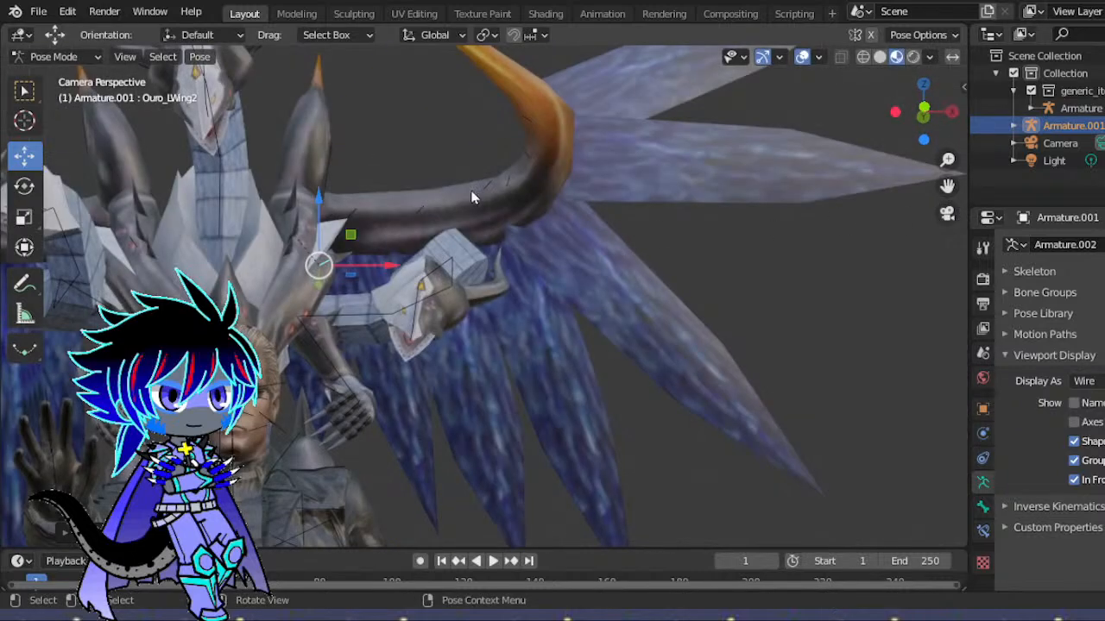
left_click_drag(317, 209, 323, 167)
scroll(523, 187, "down", 8)
scroll(497, 215, "up", 7)
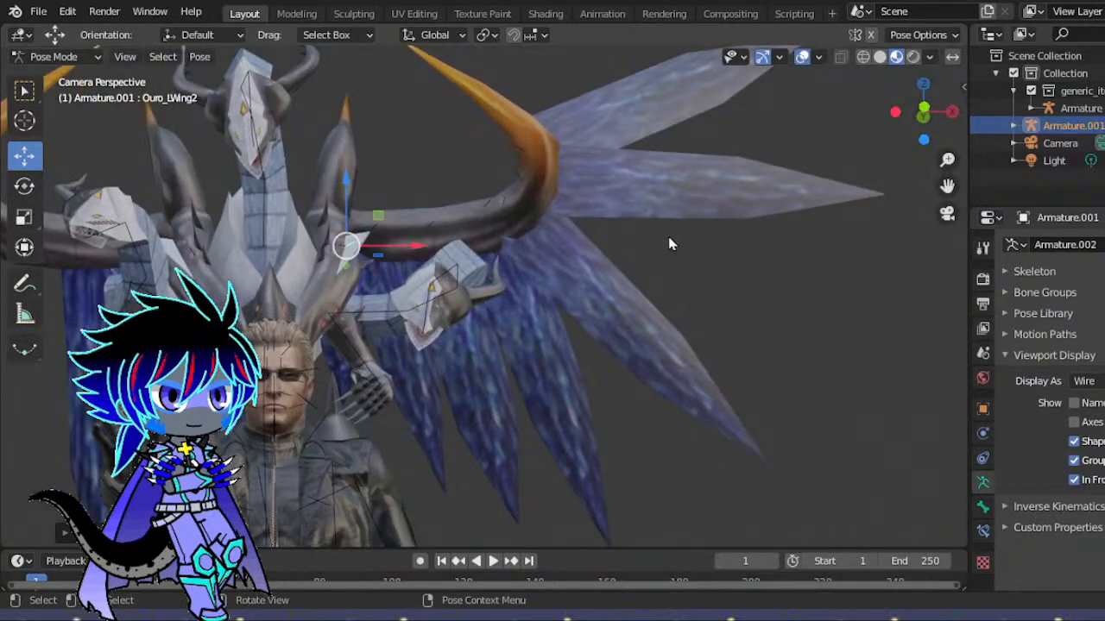
- Select the Ouro_RWing8 feather and move it outward along the X axis toward the outer bend of the right wing arm
left_click_drag(948, 187, 355, 257)
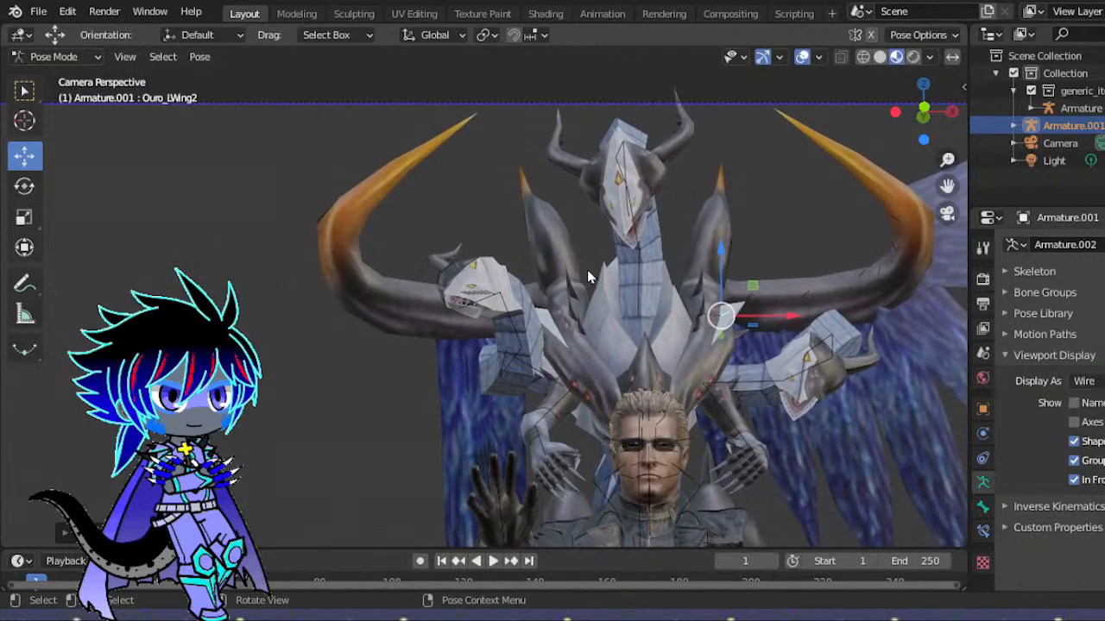
scroll(590, 277, "up", 7)
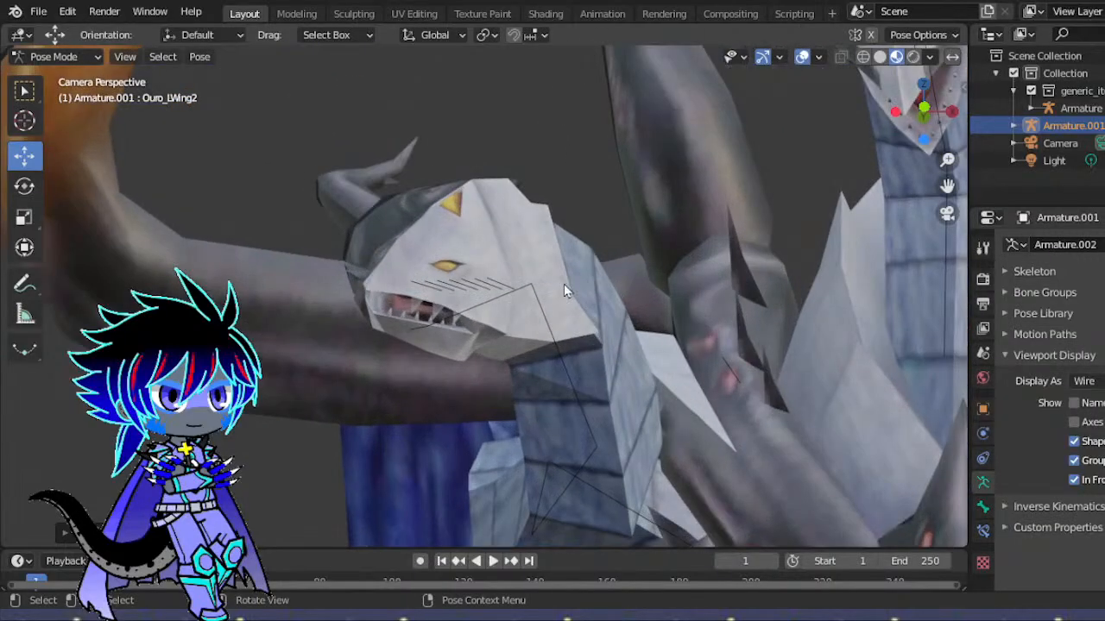
scroll(496, 258, "down", 10)
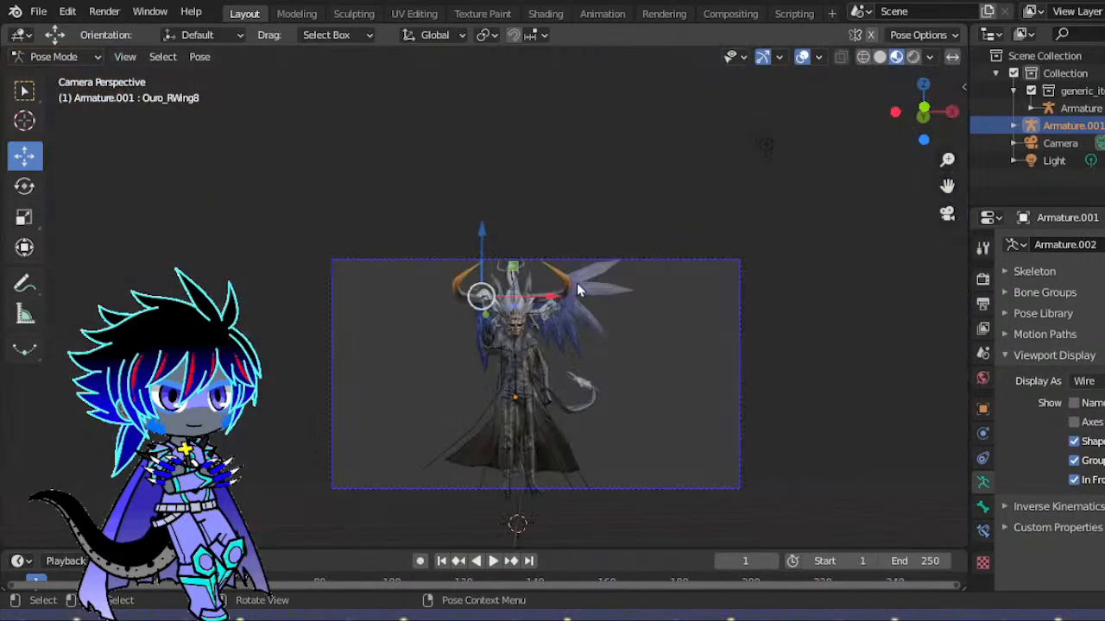
scroll(586, 294, "up", 6)
key("g")
key("x")
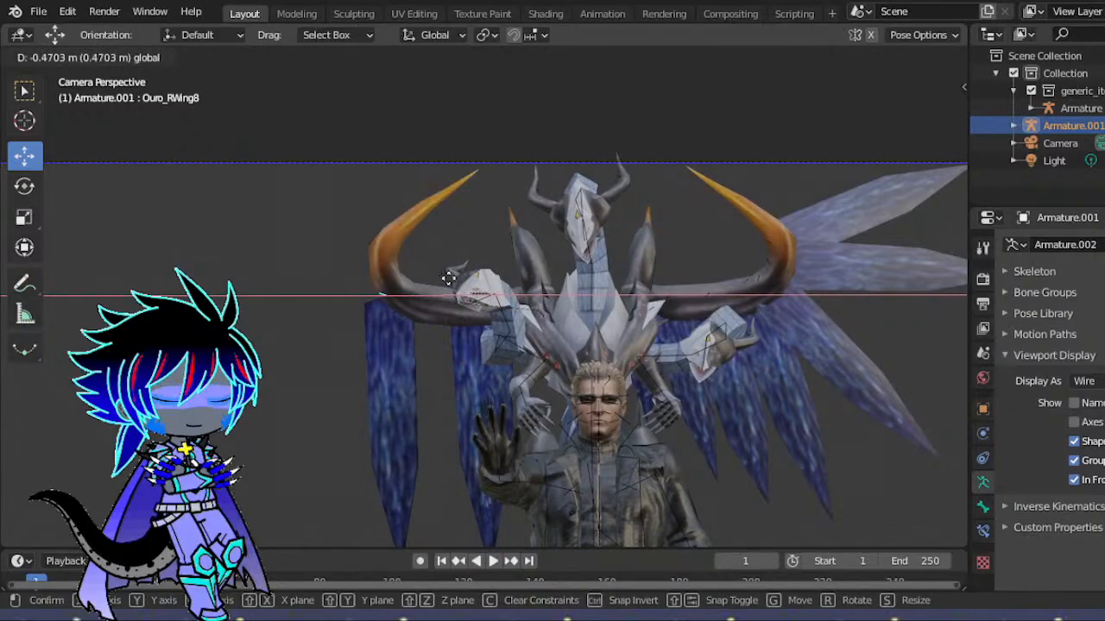
left_click(451, 286)
- Rotate the Ouro_RWing8 feather to point outward and slightly upward, and seat its base at the wing arm's outer bend
left_click_drag(390, 237, 439, 382)
left_click(24, 185)
key("g")
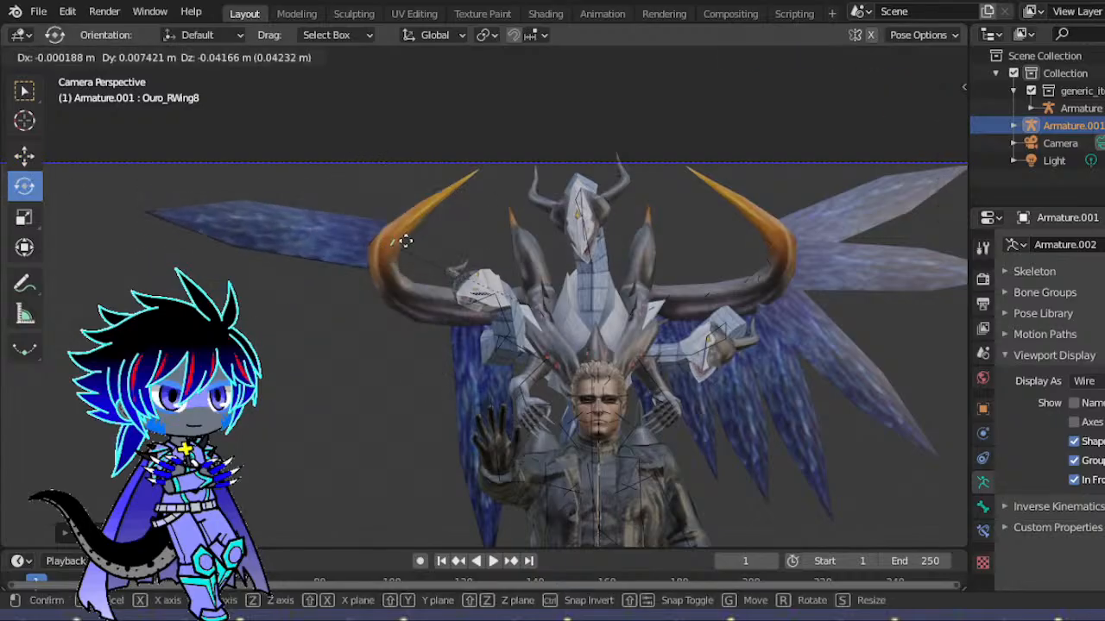
left_click(412, 256)
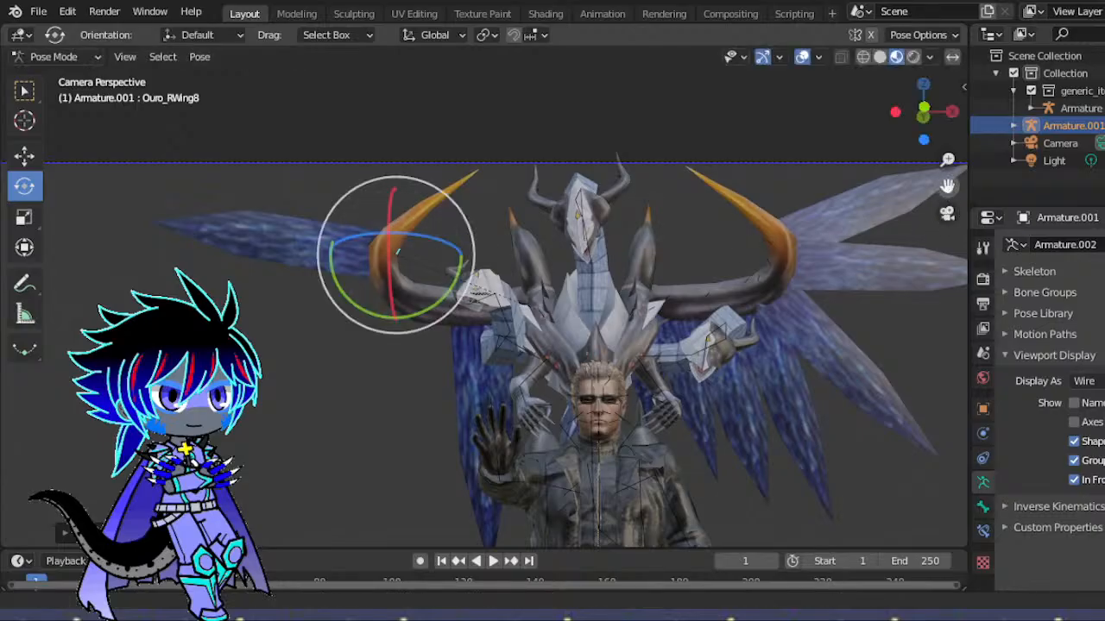
left_click_drag(947, 185, 735, 194)
left_click_drag(350, 184, 344, 195)
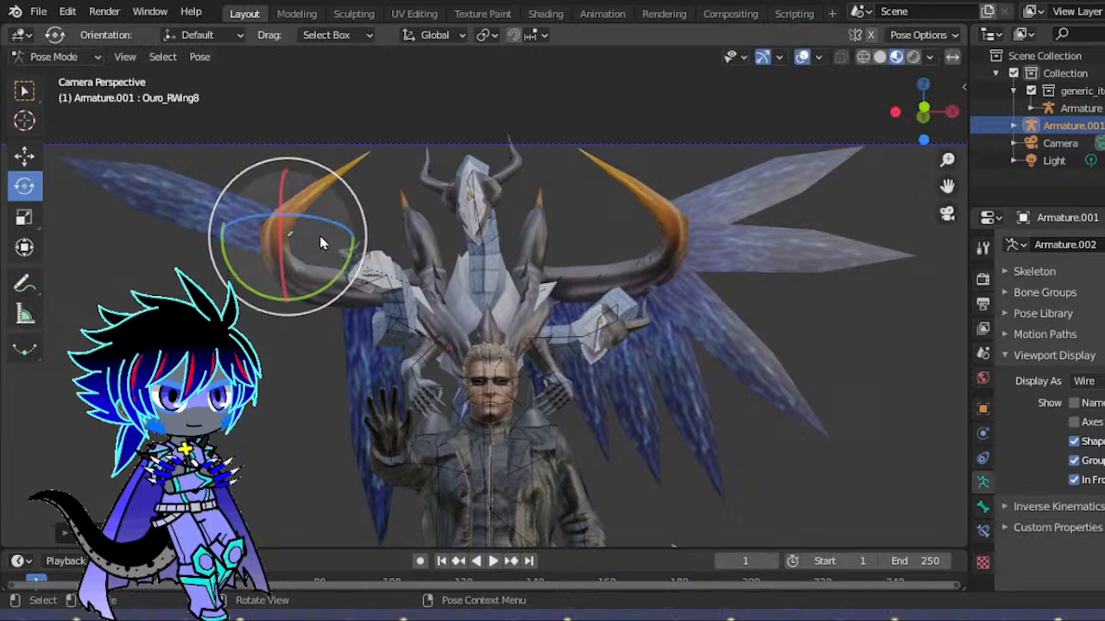
key("g")
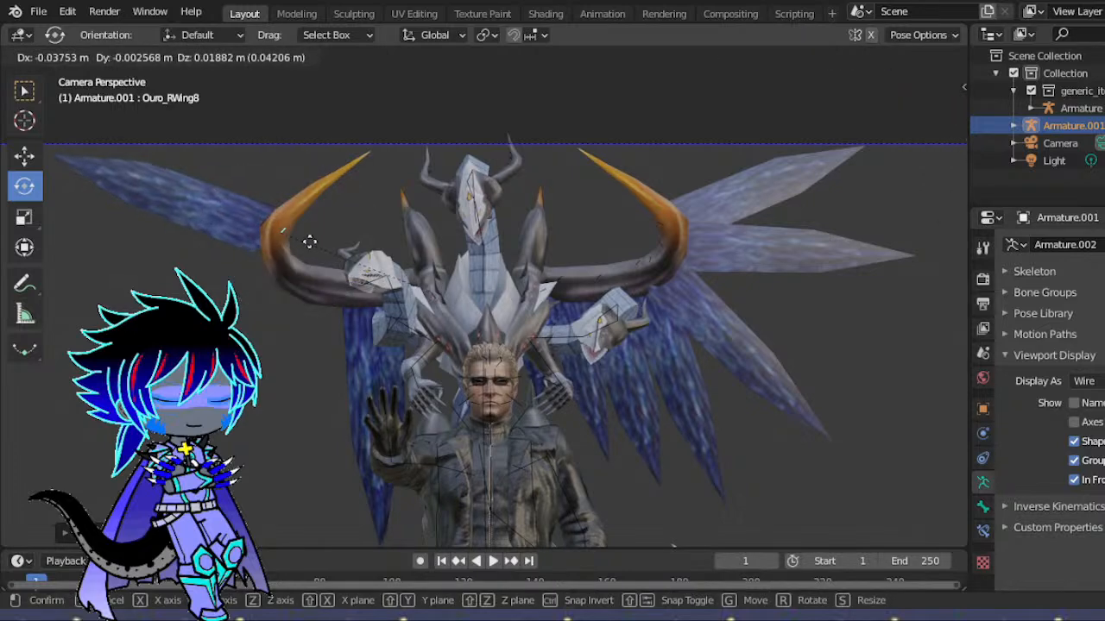
left_click(308, 241)
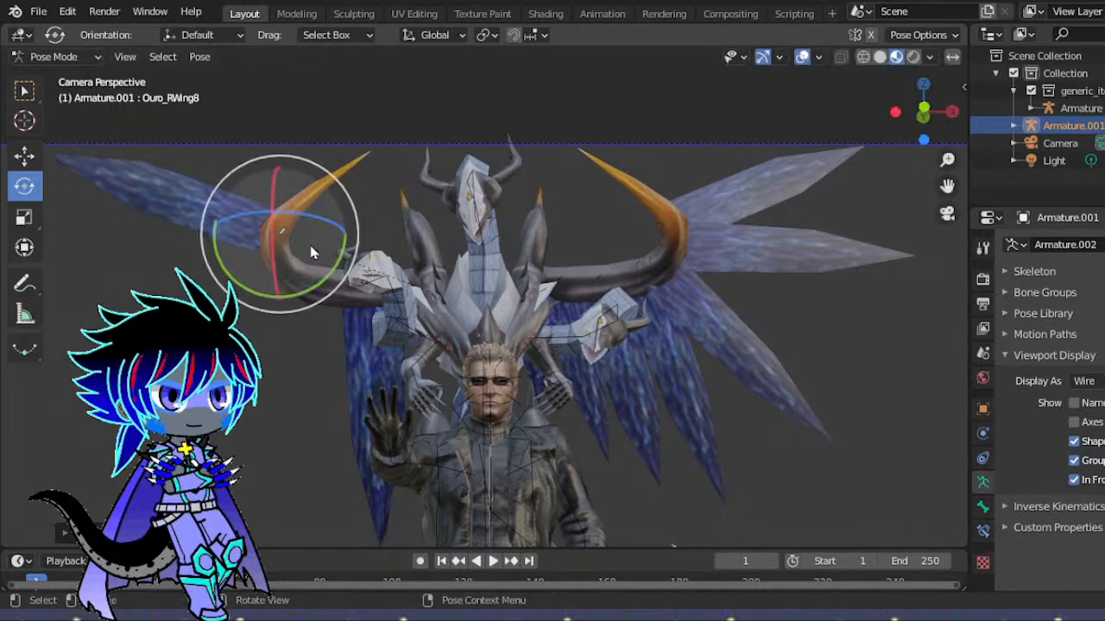
- Select the Ouro_RWing7 feather and move it to the outer bend of the right wing arm, beneath Ouro_RWing8
scroll(328, 259, "up", 5)
scroll(319, 272, "down", 2)
left_click(186, 250)
scroll(346, 259, "down", 4)
left_click_drag(380, 277, 382, 278)
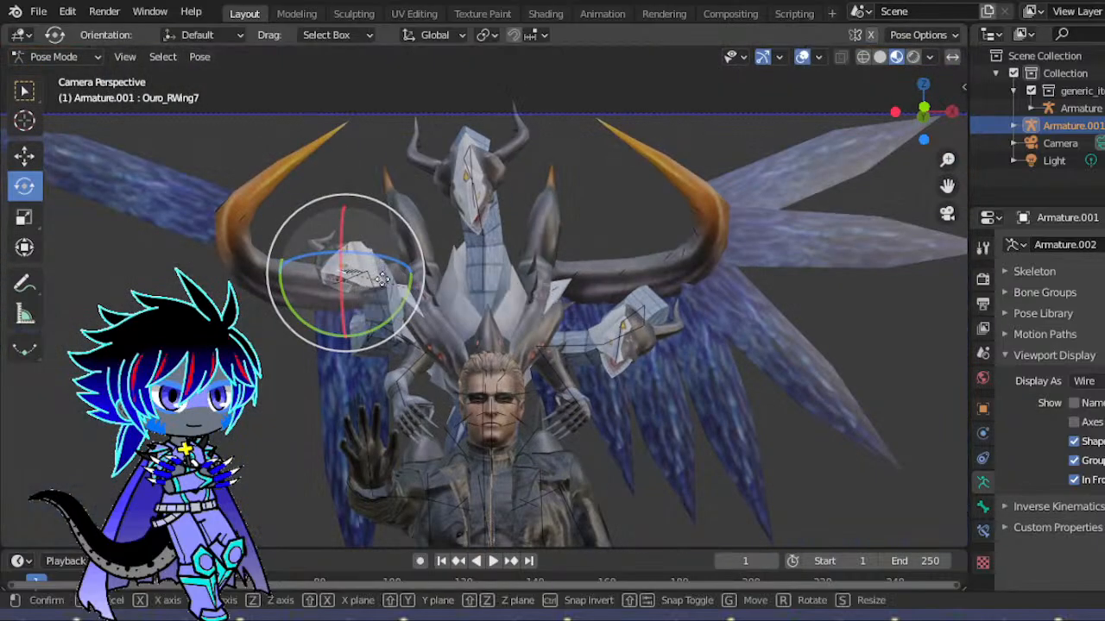
left_click(278, 251)
- Rotate the Ouro_RWing7 feather diagonally outward and downward, and fine-tune its position against the wing arm's outer bend
left_click_drag(312, 215, 328, 282)
scroll(419, 226, "down", 5)
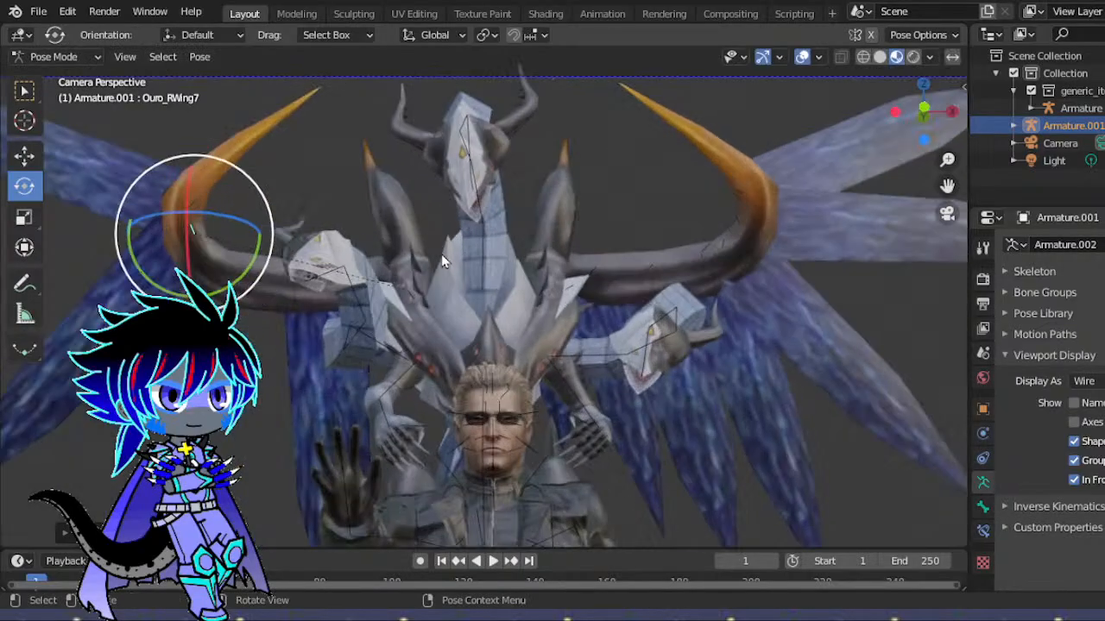
scroll(406, 246, "up", 4)
scroll(374, 243, "down", 1)
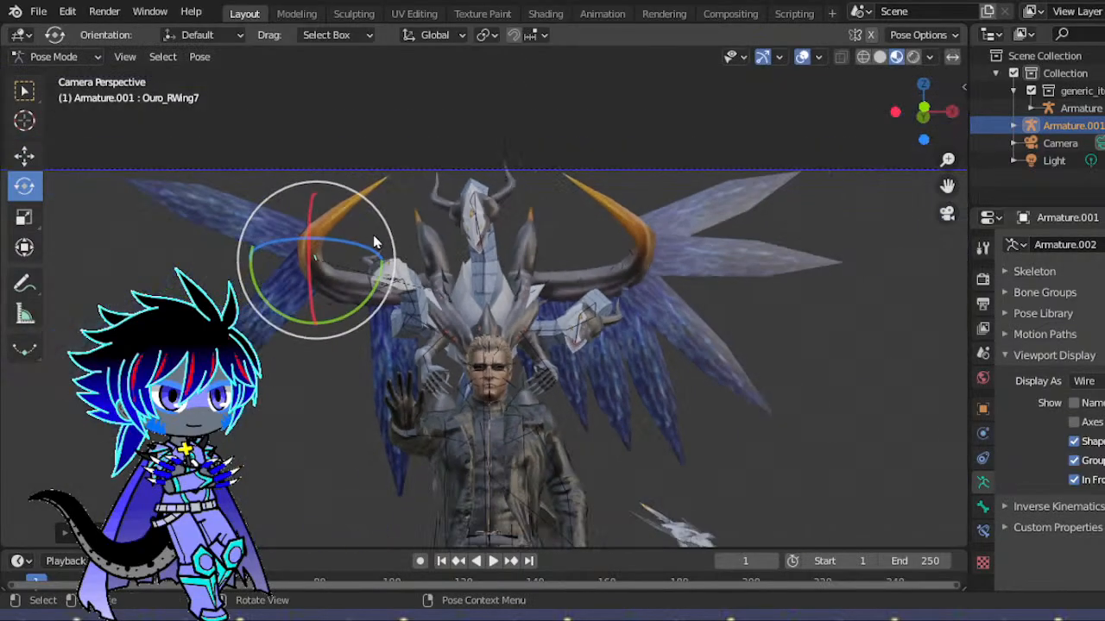
key("g")
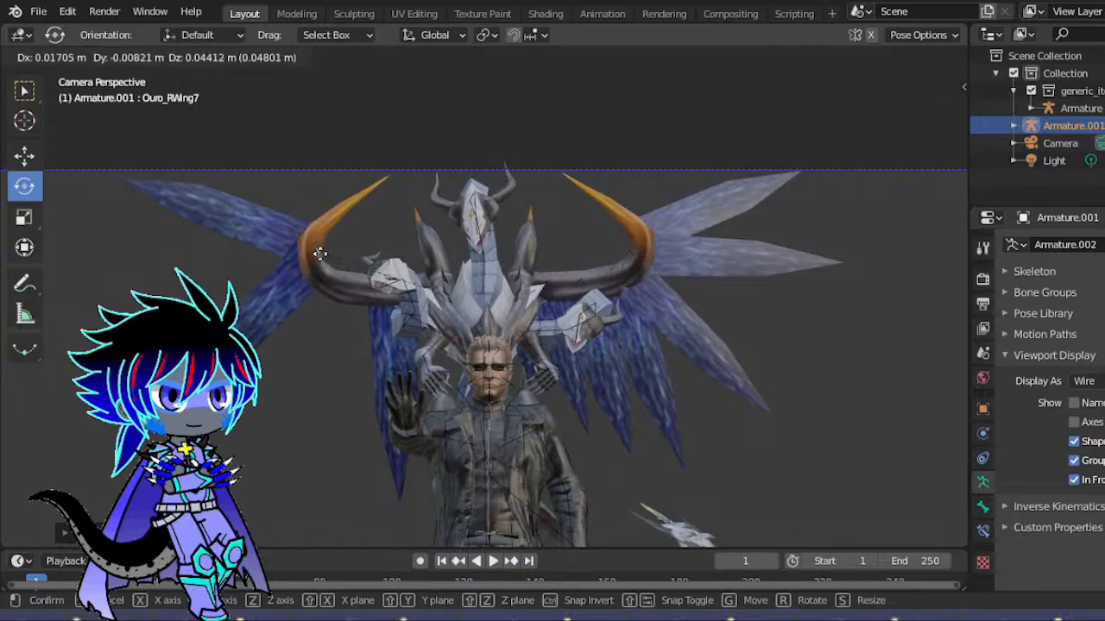
left_click(319, 254)
left_click_drag(393, 231, 396, 247)
- Move the Ouro_RWing6 feather outward along the right wing arm and rotate it to slant outward beneath Ouro_RWing7
middle_click_drag(356, 247, 351, 242)
scroll(351, 242, "up", 4)
left_click(195, 251)
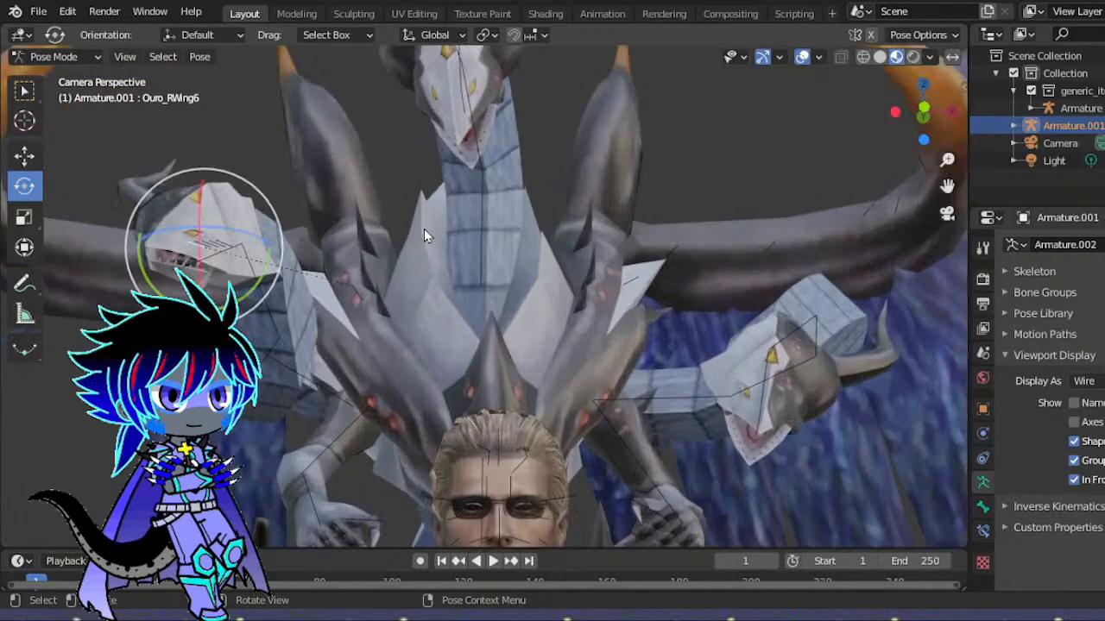
scroll(409, 250, "down", 4)
key("g")
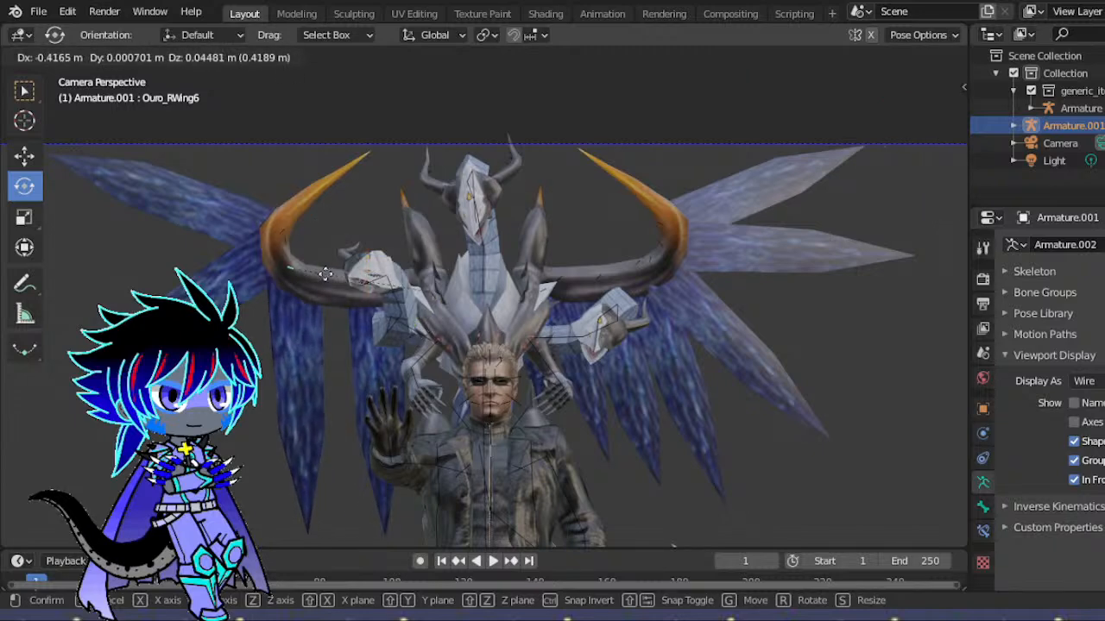
left_click(366, 250)
key("r")
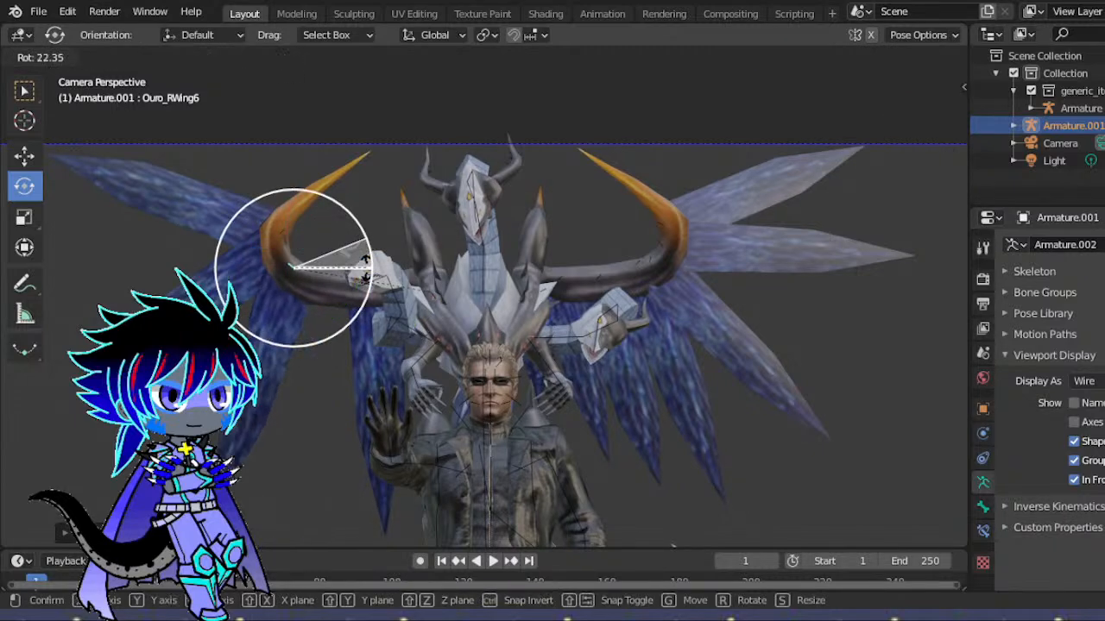
left_click(366, 261)
- Move the Ouro_RWing5 feather outward beside Ouro_RWing6, tilt it outward, and refine its position under the wing arm
scroll(393, 279, "up", 3)
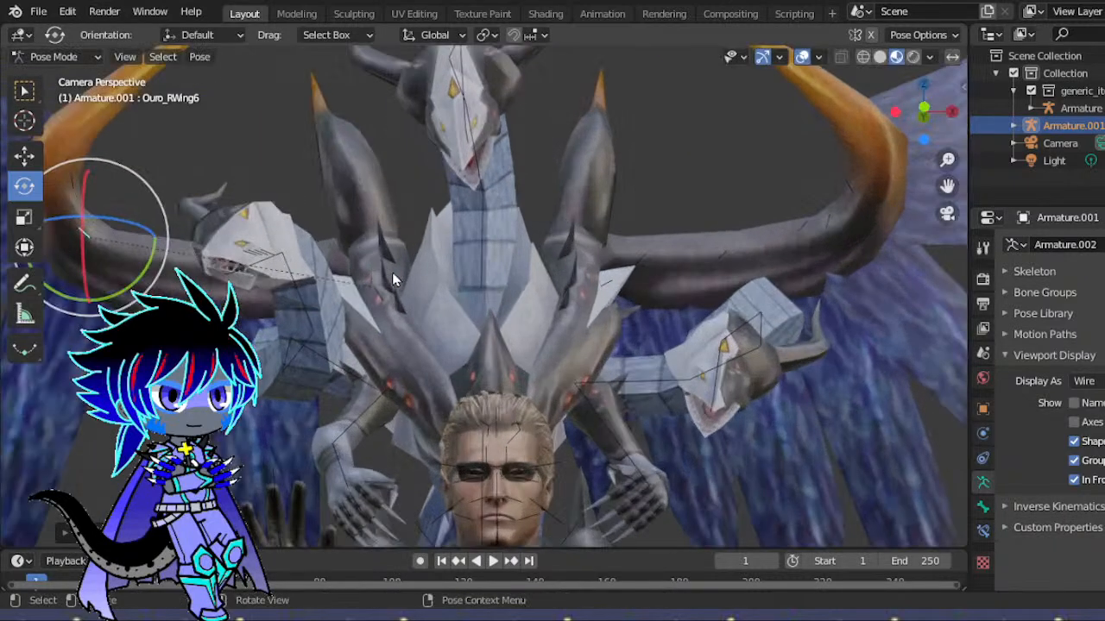
scroll(281, 257, "down", 4)
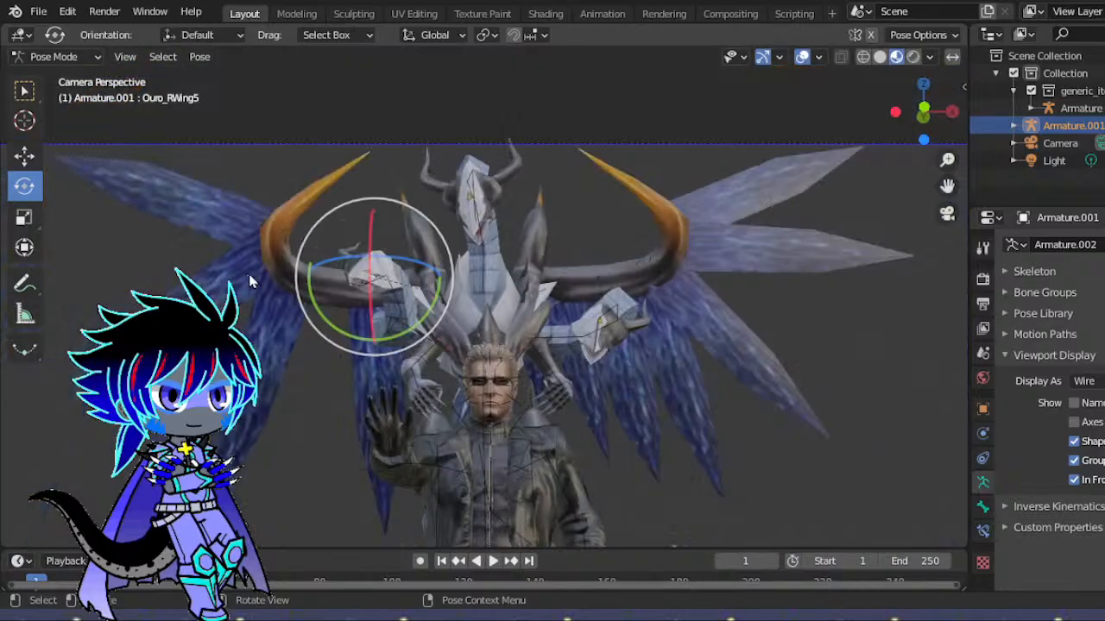
key("g")
left_click(371, 289)
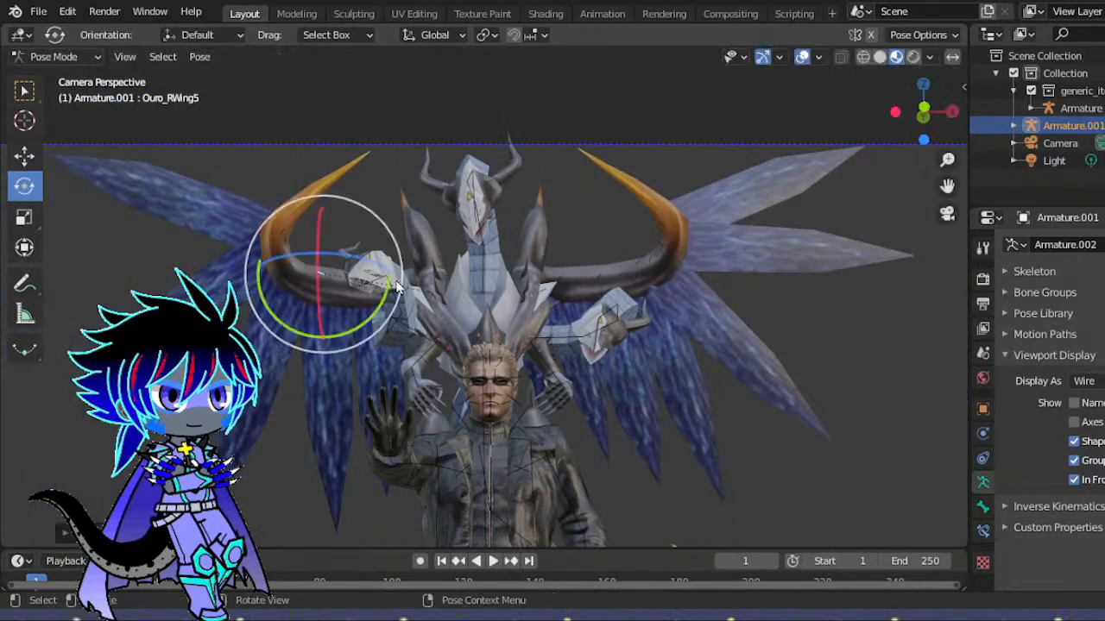
left_click_drag(401, 266, 398, 286)
key("g")
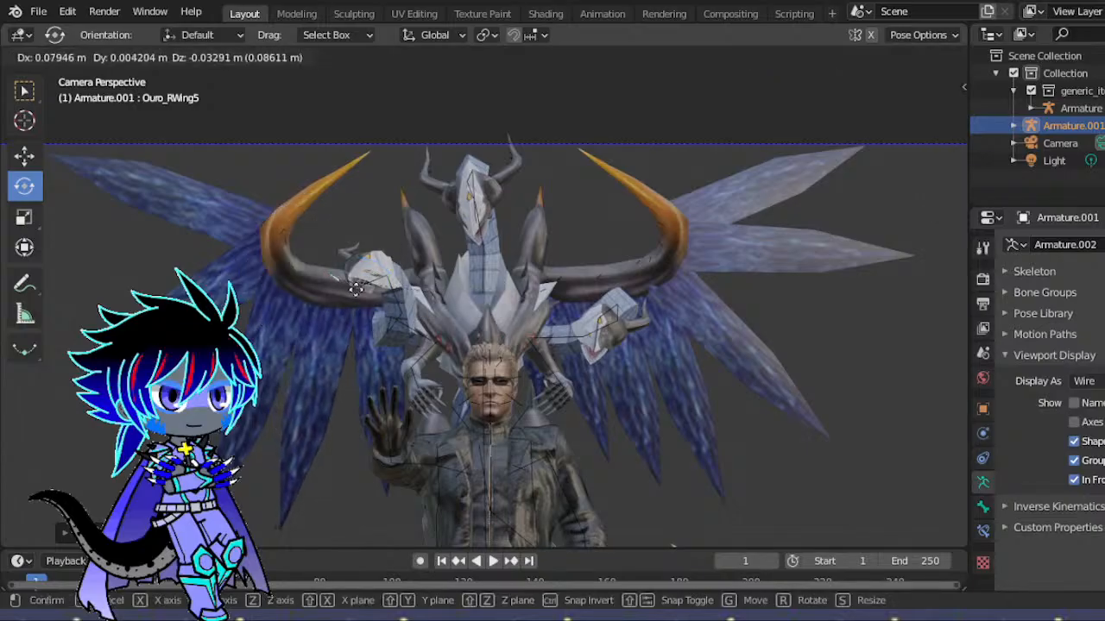
left_click(356, 289)
- Select the Ouro_RWing2 feather and move it inward toward the root of the right wing
scroll(365, 291, "down", 2)
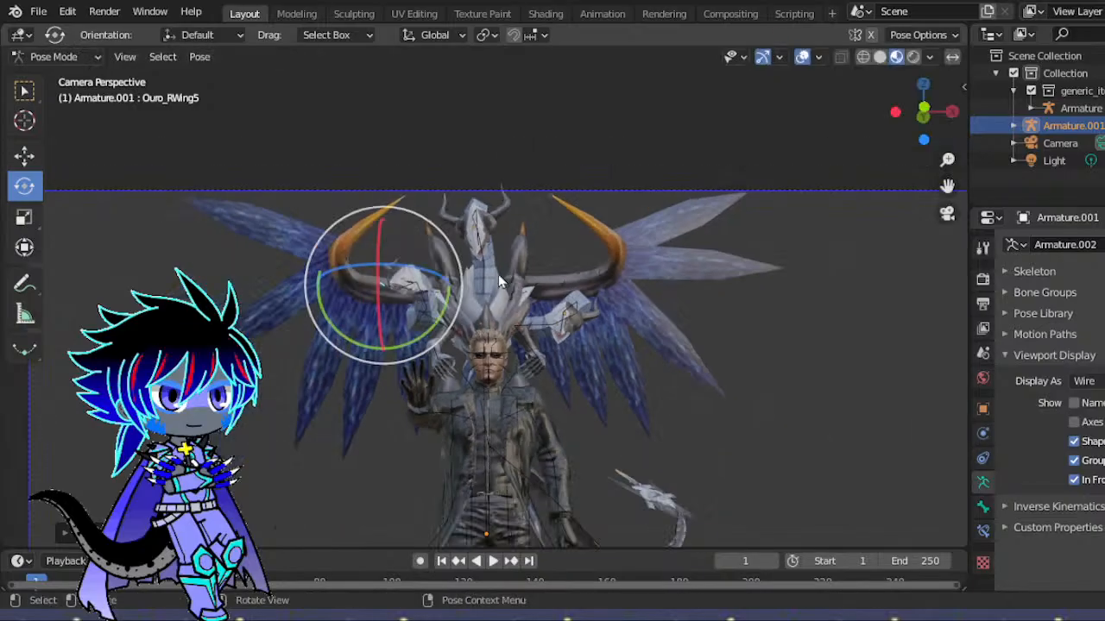
scroll(449, 258, "up", 5)
scroll(350, 240, "down", 2)
scroll(379, 241, "up", 2)
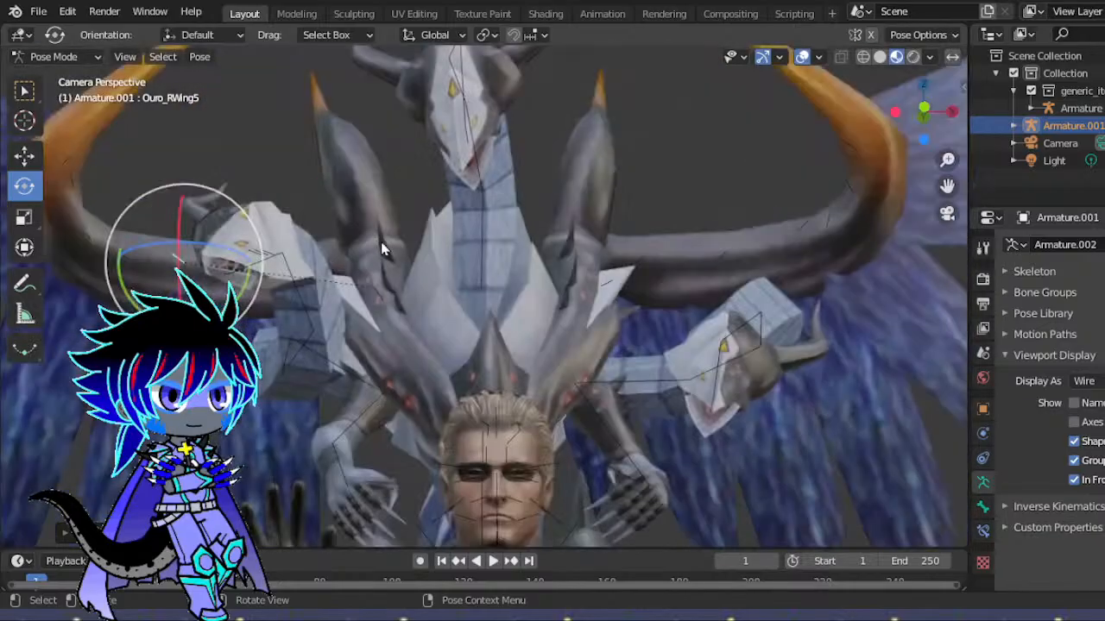
left_click(270, 256)
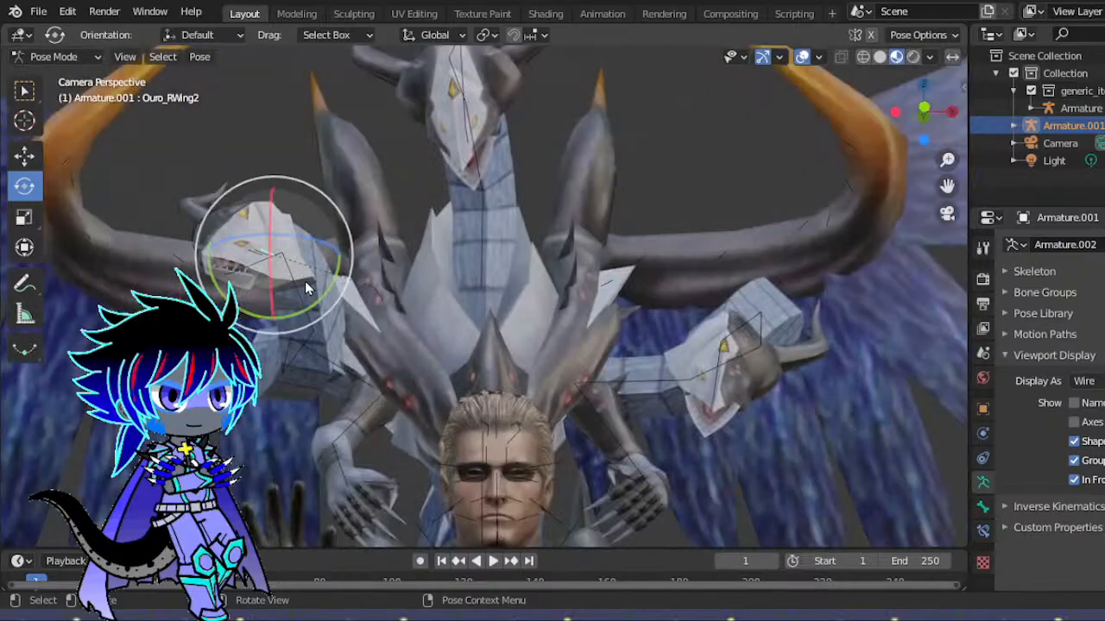
key("g")
left_click(356, 293)
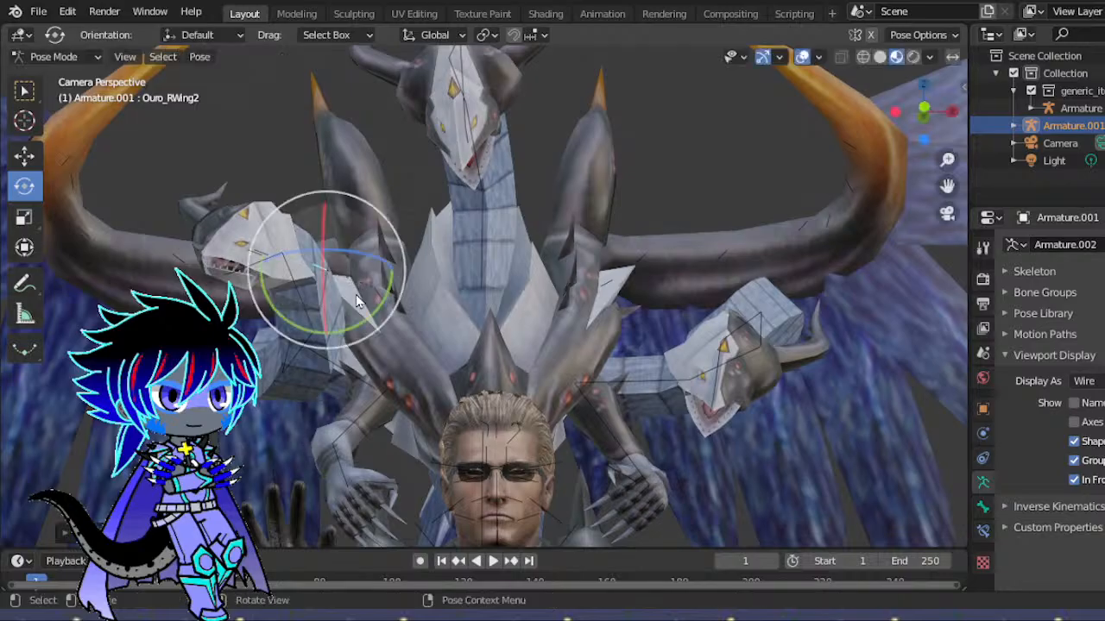
- Select the Ouro_RWing4 feather, tilt it outward, and reposition it beside Ouro_RWing5 under the wing arm
left_click_drag(247, 254, 251, 238)
left_click(321, 267)
left_click(226, 246)
mouse_move(308, 281)
left_mouse_down()
mouse_move(309, 251)
mouse_move(314, 264)
left_mouse_up()
left_click(283, 285)
key("g")
left_click(271, 258)
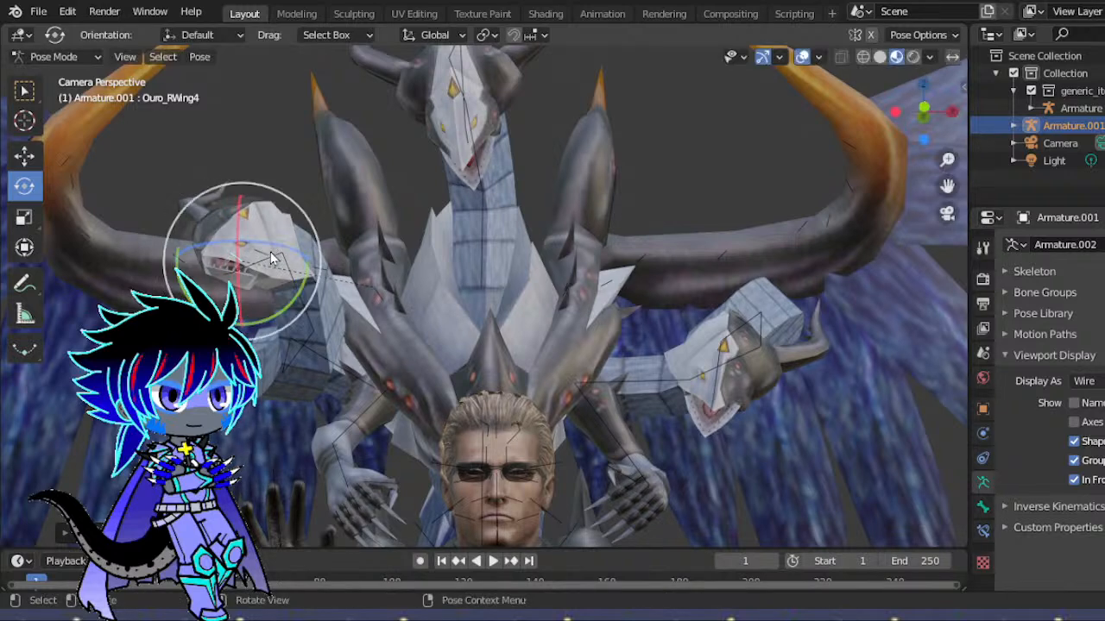
- Rotate the Ouro_RWing5 feather further outward to even its spacing from Ouro_RWing4
scroll(271, 258, "down", 9)
scroll(510, 273, "up", 3)
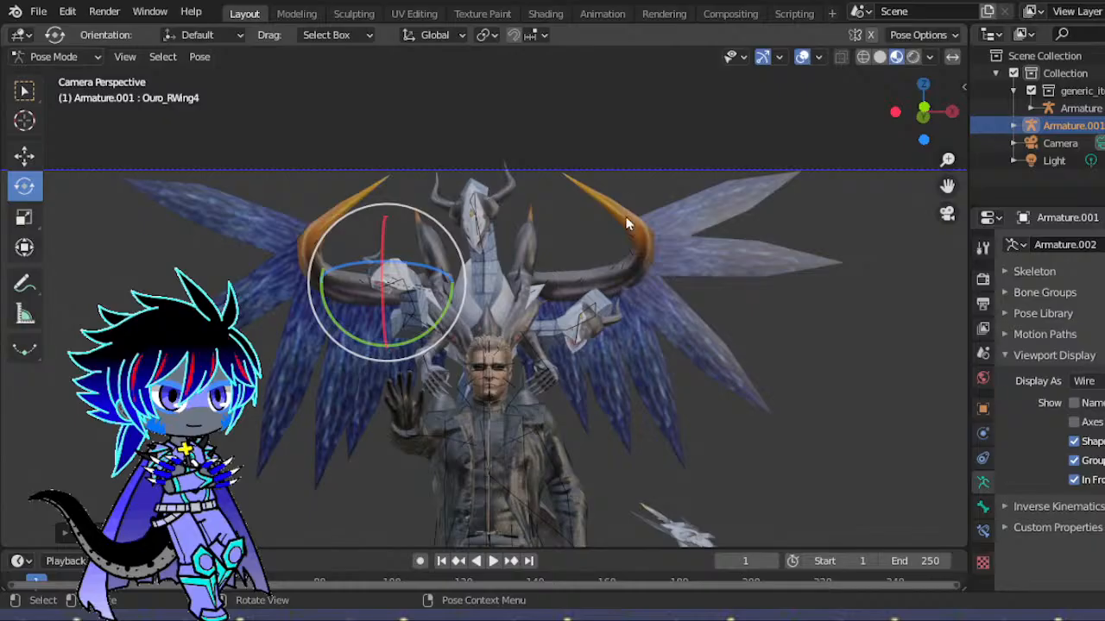
scroll(728, 302, "down", 2)
scroll(728, 298, "up", 5)
scroll(727, 296, "down", 3)
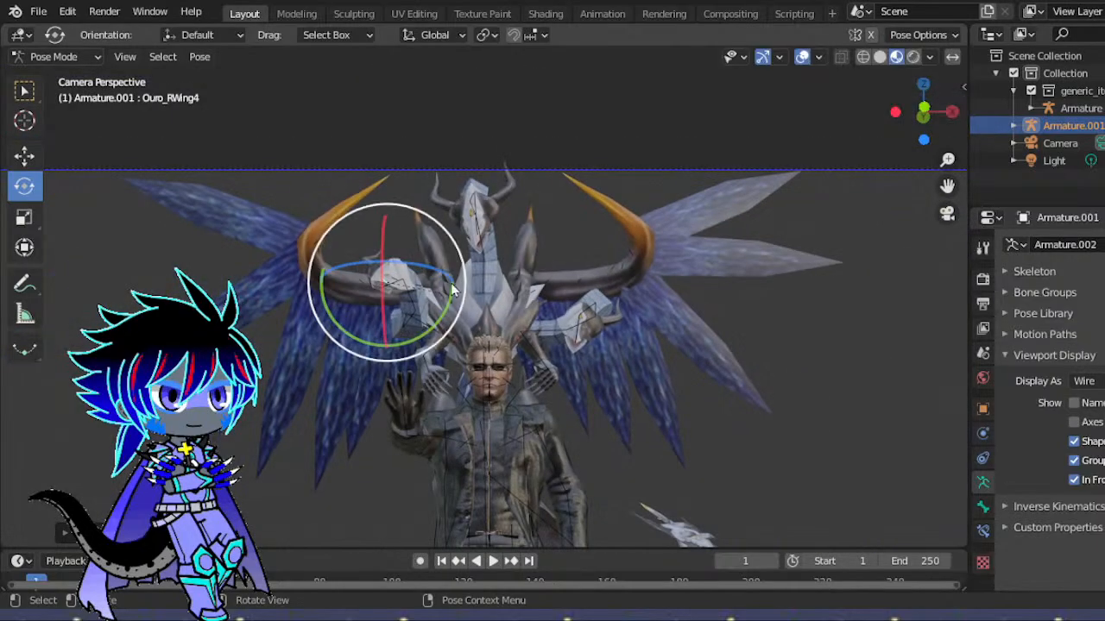
scroll(348, 285, "up", 1)
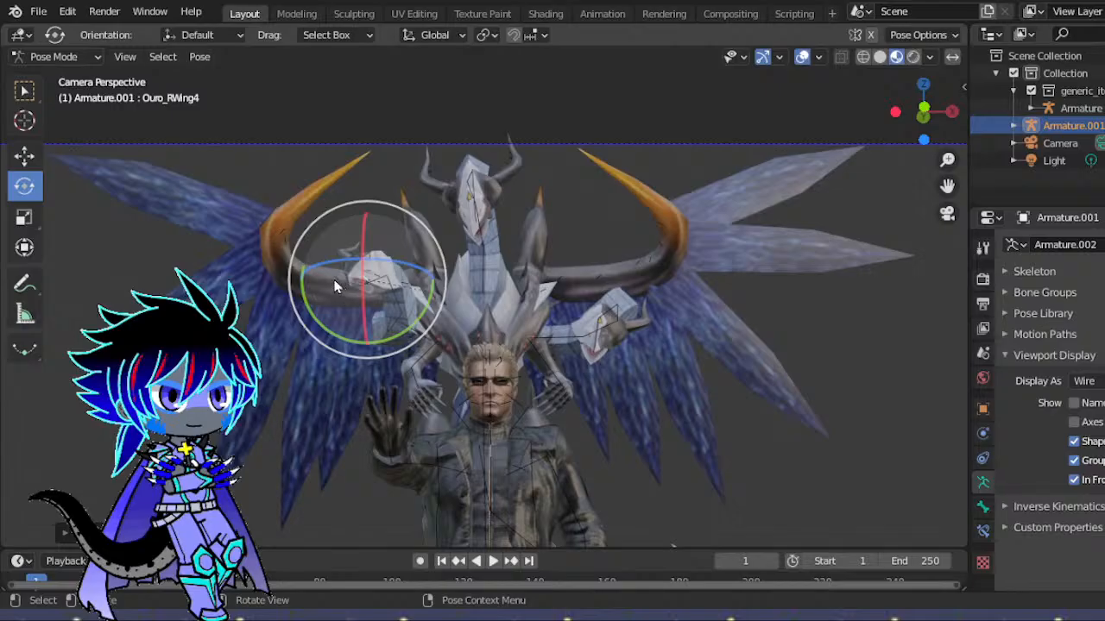
left_click(410, 274)
left_click_drag(417, 264, 416, 264)
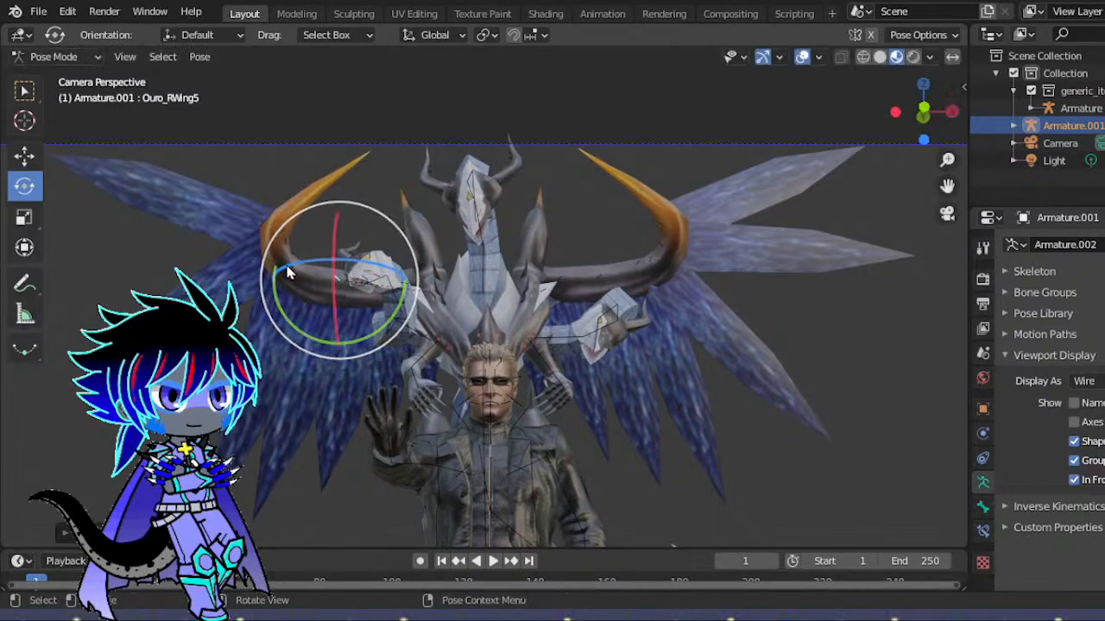
- Shift the Ouro_RWing6 feather toward the wing arm's outer bend, readjust its rotation, and refine its position
left_click(326, 311)
key("g")
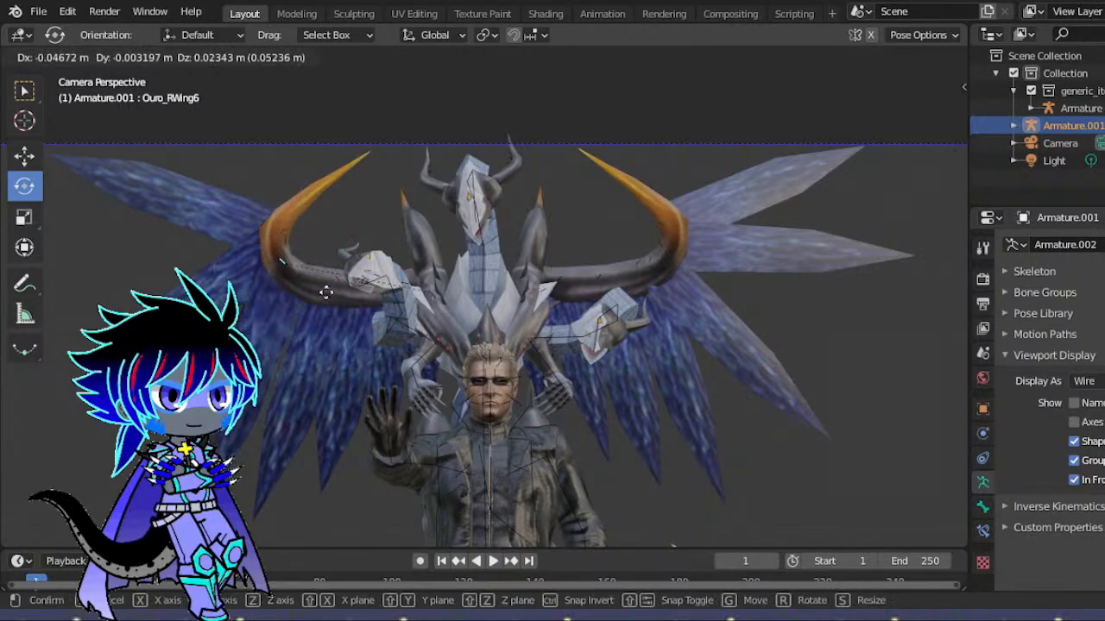
left_click(327, 291)
left_click_drag(364, 247, 366, 266)
key("g")
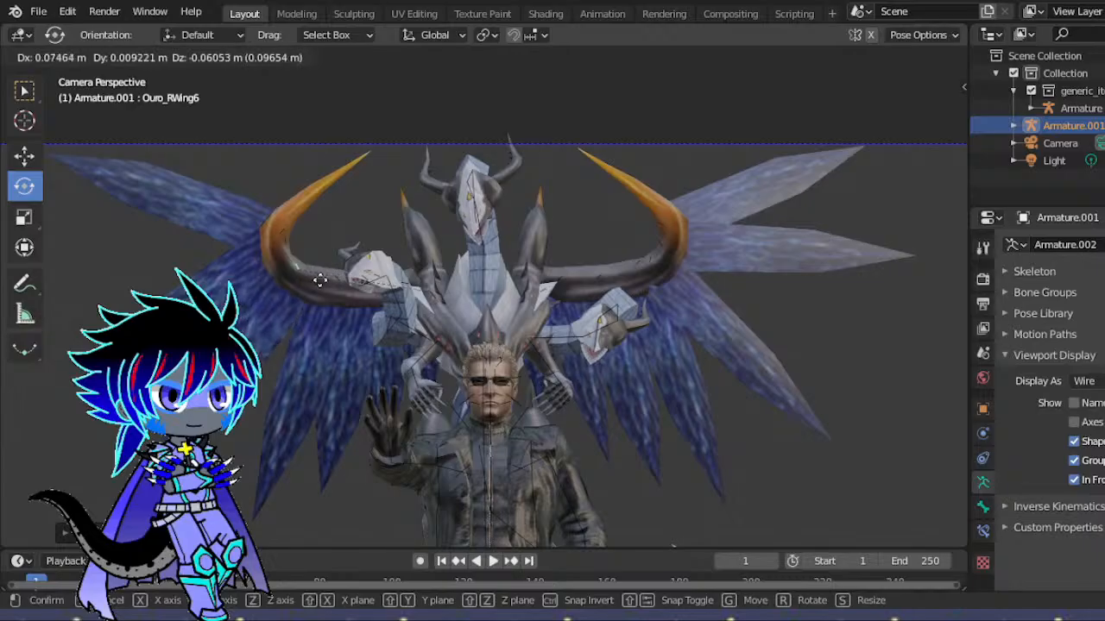
left_click(319, 279)
- Check the wings from another angle, return to camera view, and readjust the rotation of the outermost Ouro_RWing8 feather
scroll(604, 303, "down", 4)
scroll(601, 304, "up", 2)
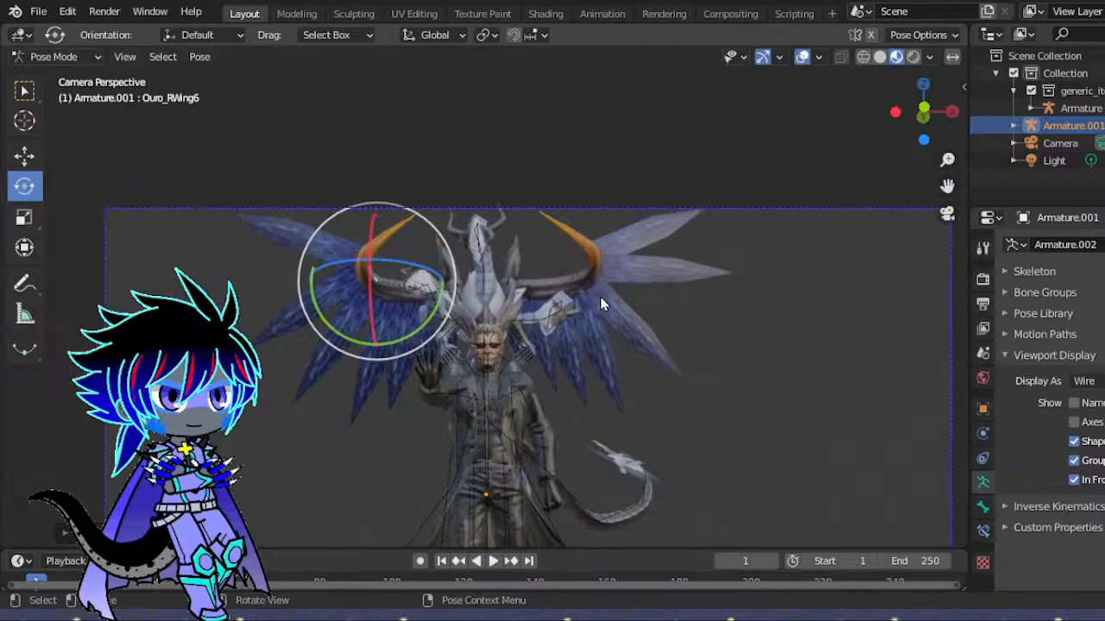
scroll(599, 295, "up", 2)
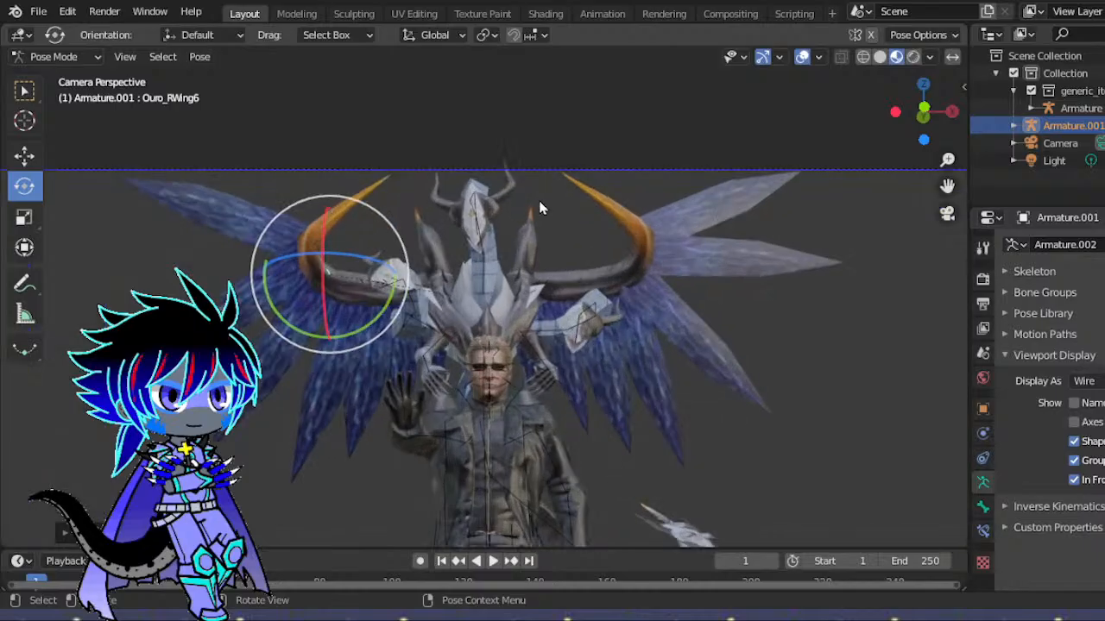
left_click_drag(893, 132, 930, 141)
left_click(947, 214)
left_click(312, 241)
left_click_drag(330, 258, 243, 198)
key("r")
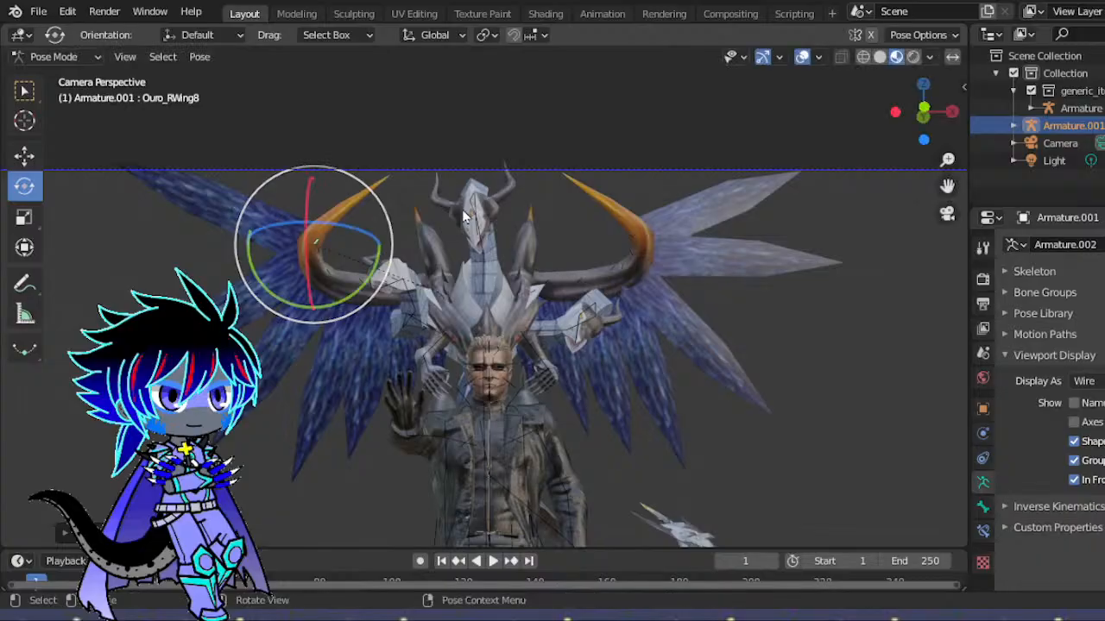
scroll(456, 209, "down", 2)
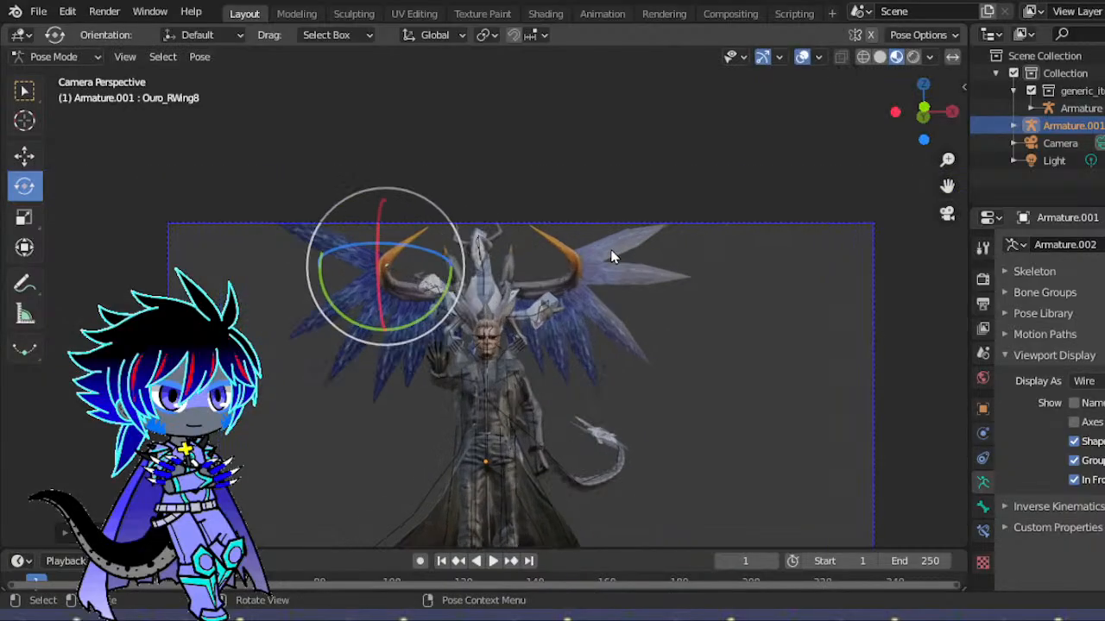
- Examine the wings and overall framing in camera view and the creature's legs up close, with the armature bones temporarily hidden
scroll(610, 256, "up", 2)
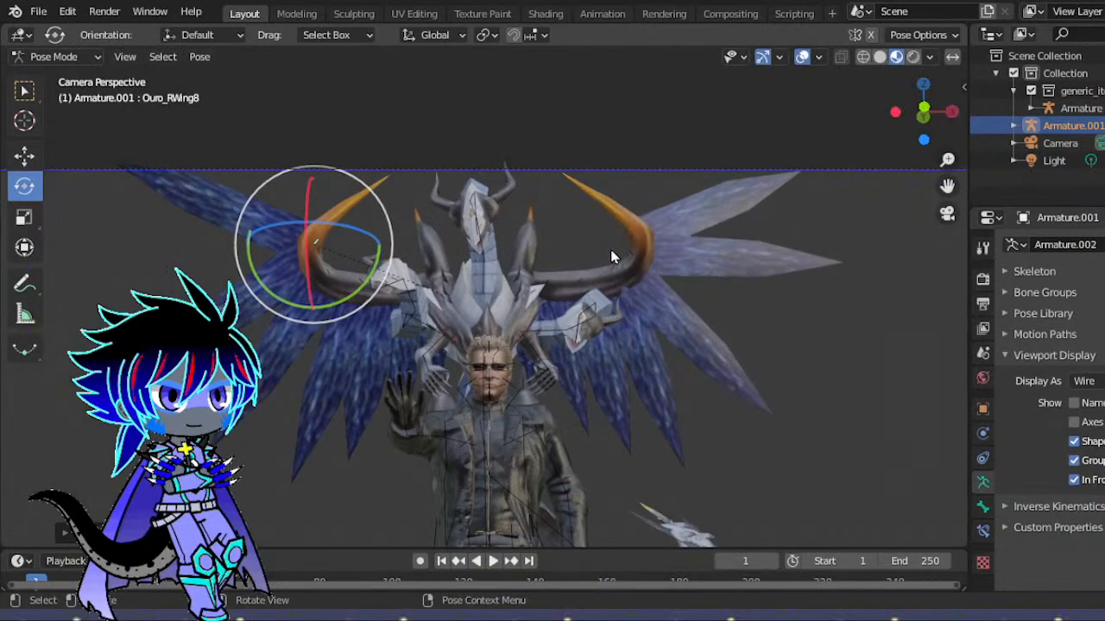
scroll(530, 281, "down", 2)
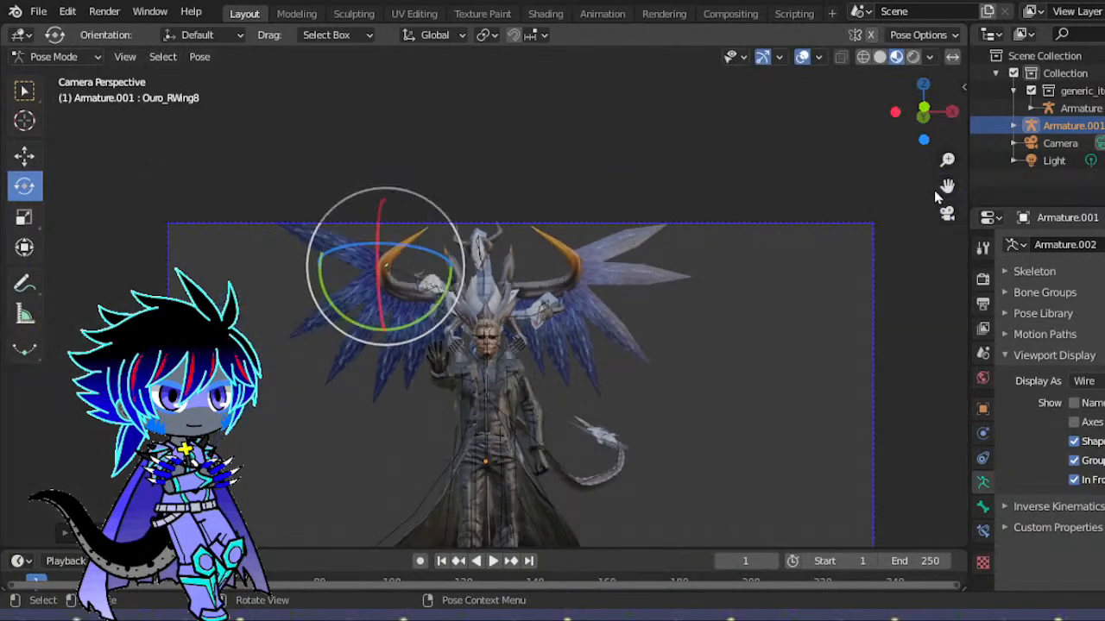
left_click_drag(932, 140, 928, 132)
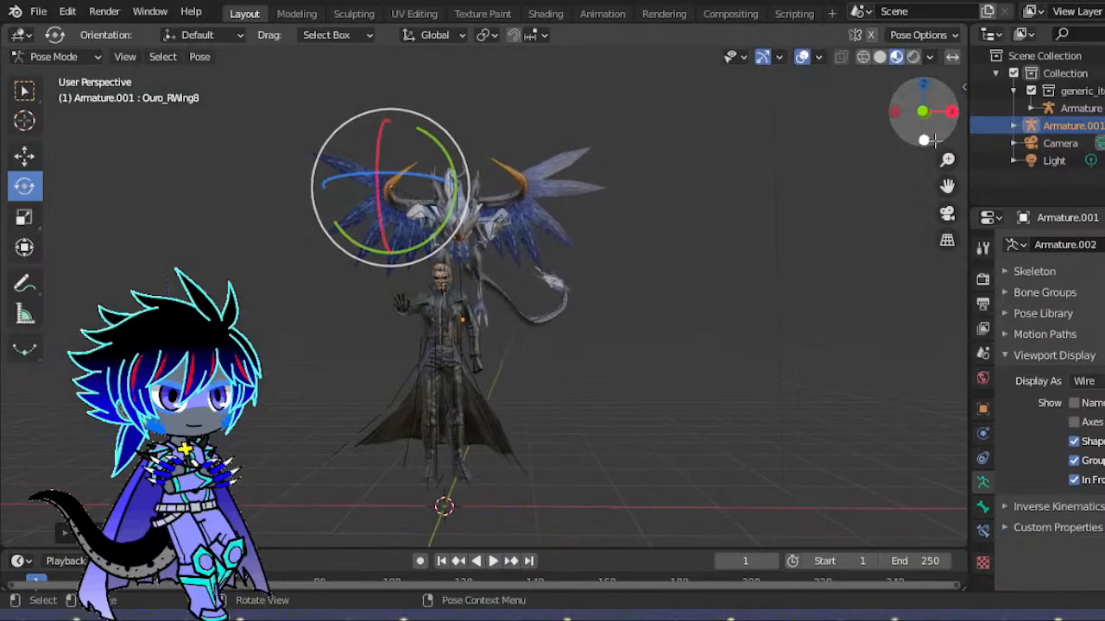
left_click_drag(949, 186, 945, 181)
left_click(947, 213)
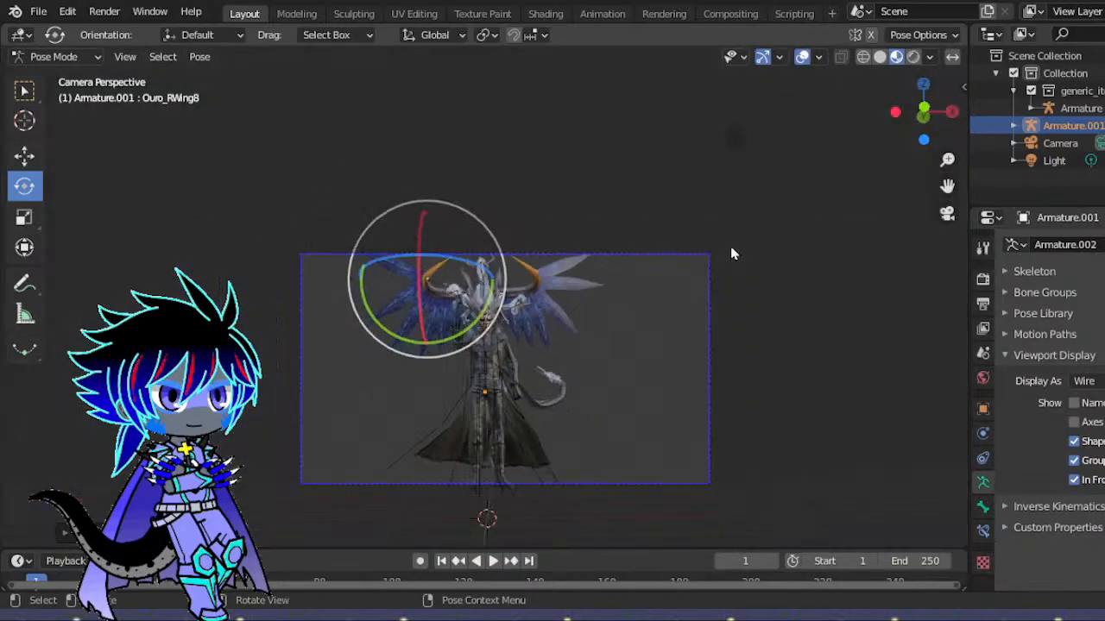
left_click_drag(947, 187, 948, 127)
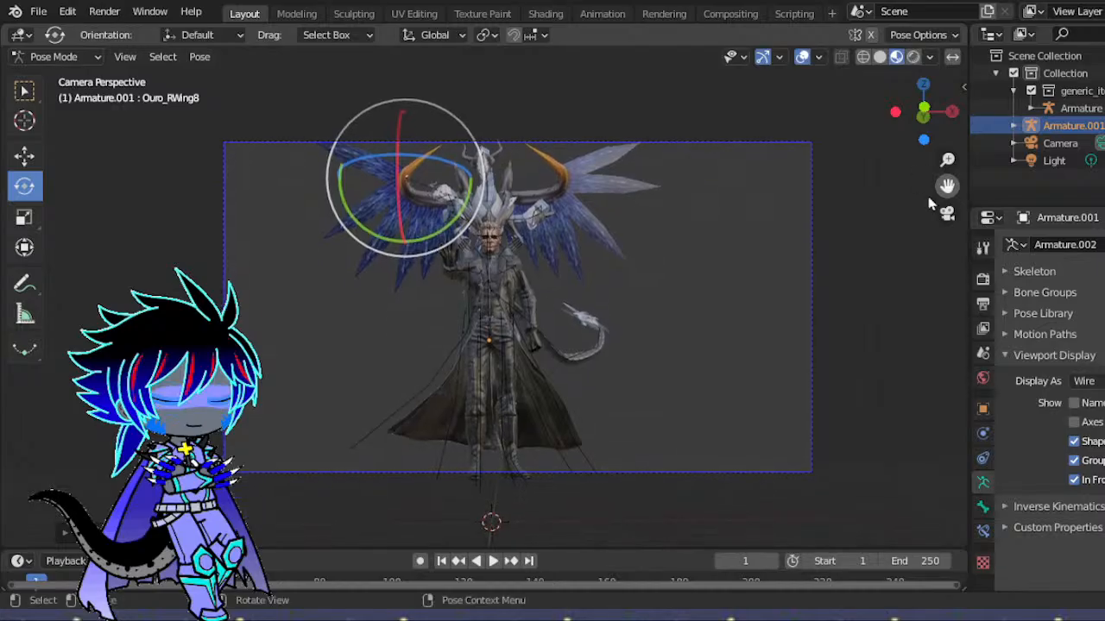
scroll(723, 301, "up", 1)
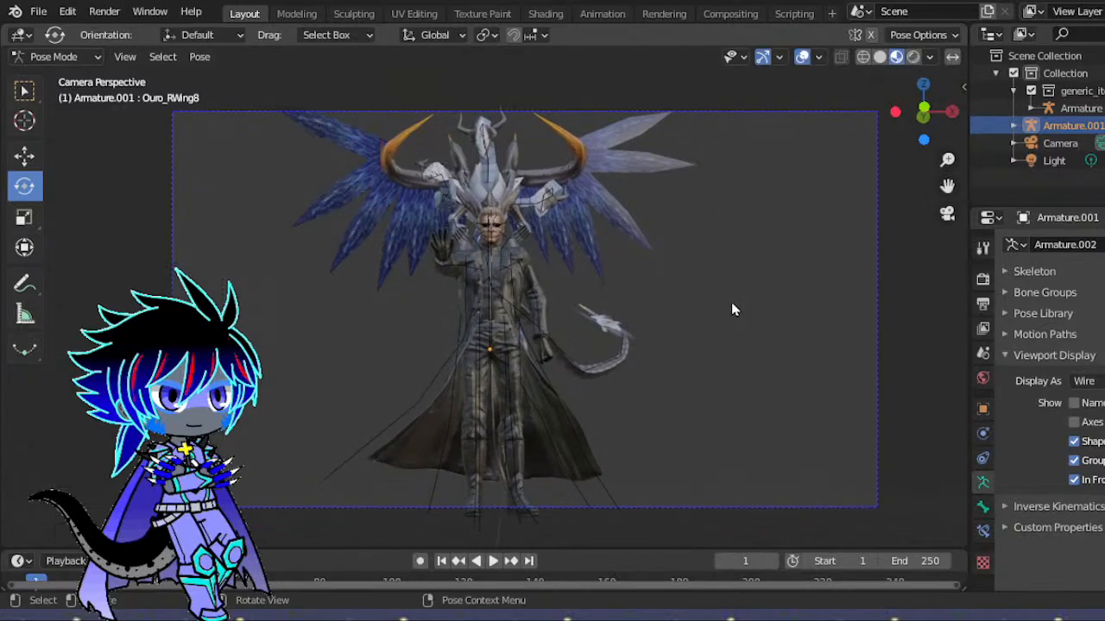
left_click(746, 55)
left_click(762, 253)
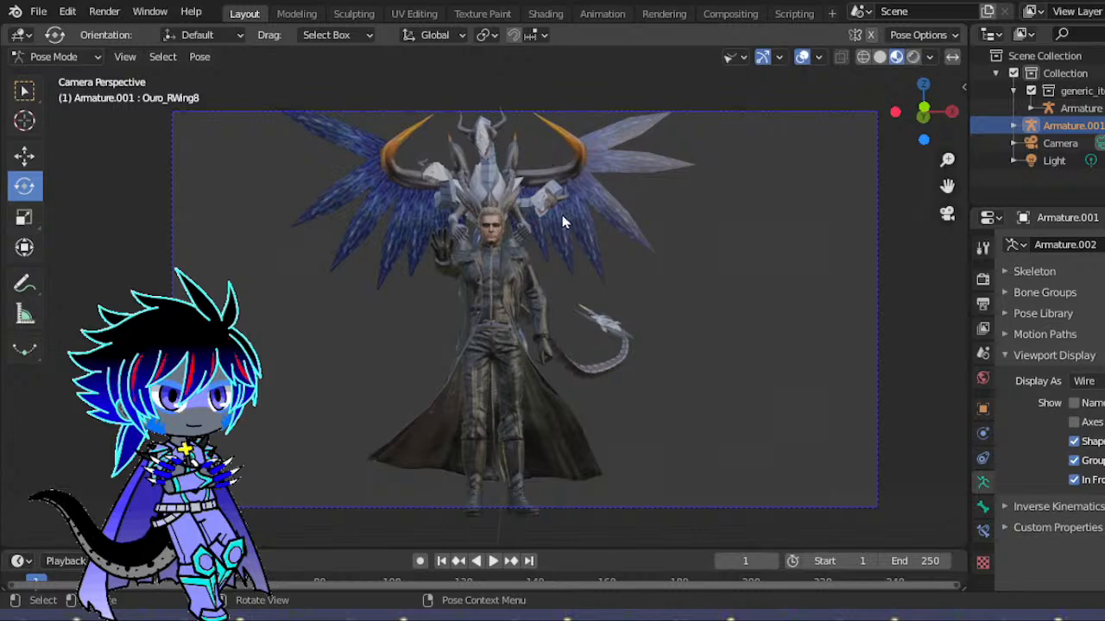
left_click_drag(918, 121, 728, 194)
scroll(728, 194, "up", 6)
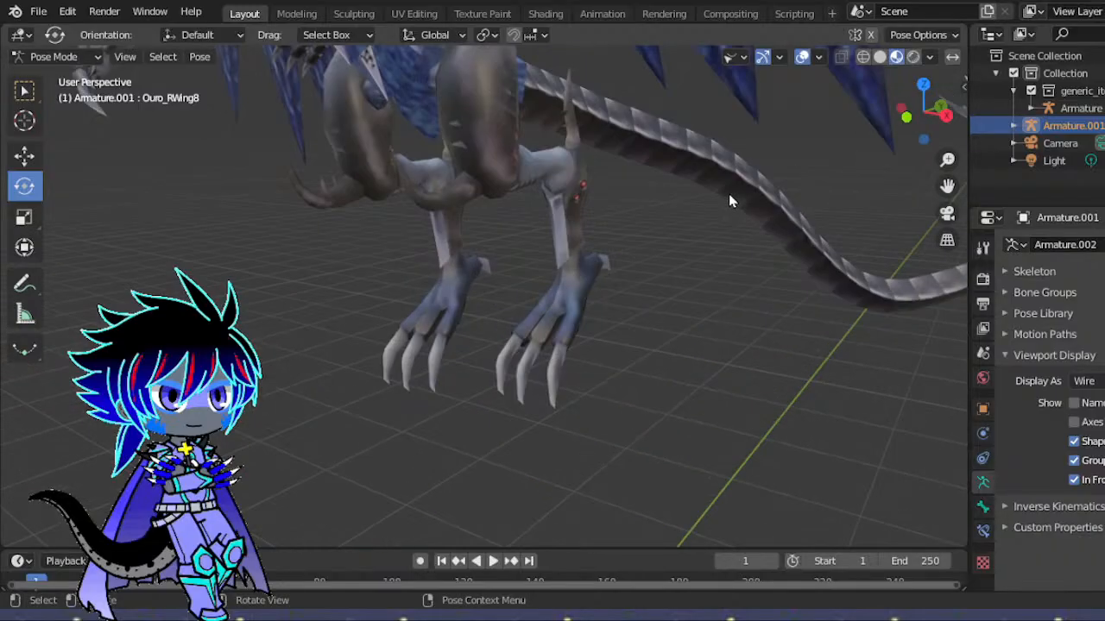
left_click(736, 58)
left_click(763, 255)
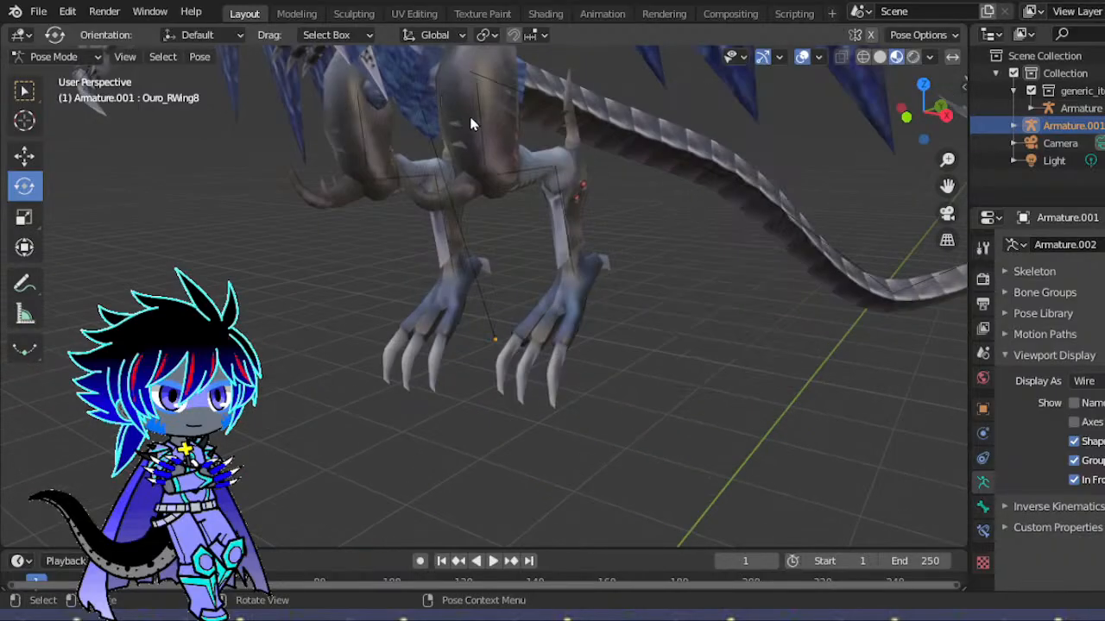
- Select the Ouro_LFemur bone and rotate the creature's left leg in camera view
left_click(479, 128)
left_click(947, 213)
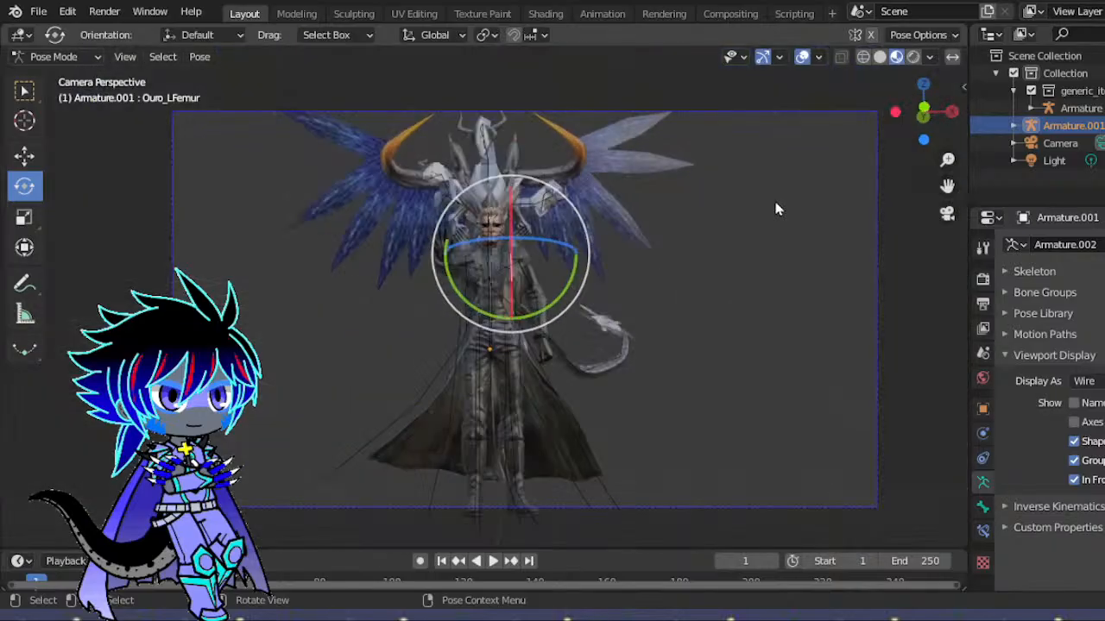
scroll(775, 209, "up", 3)
scroll(775, 209, "up", 3)
key("r")
key("r")
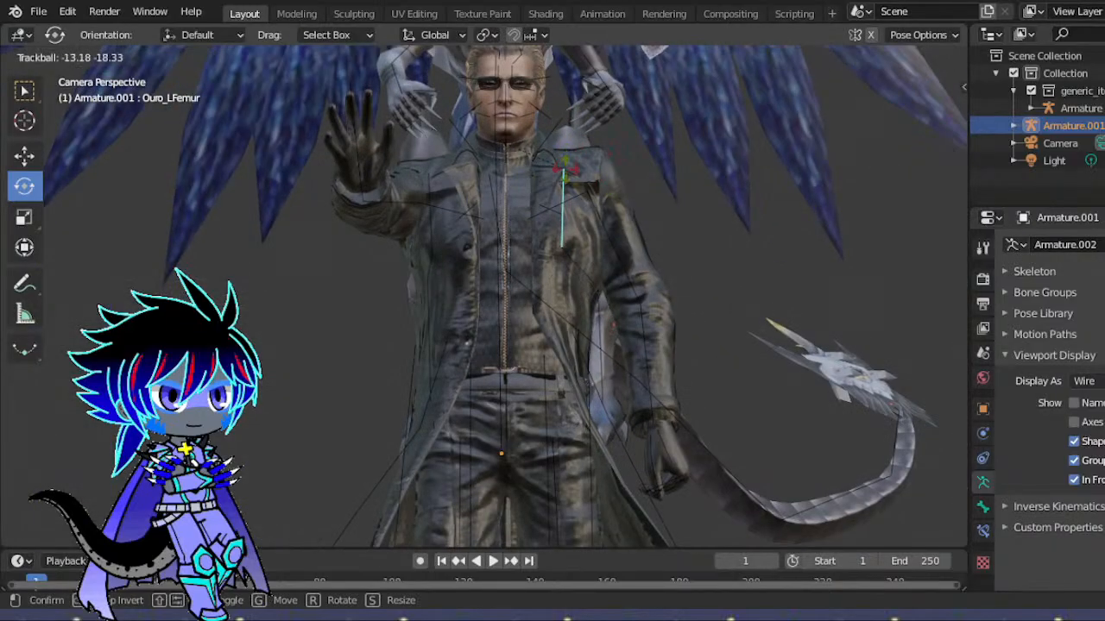
left_click(405, 178)
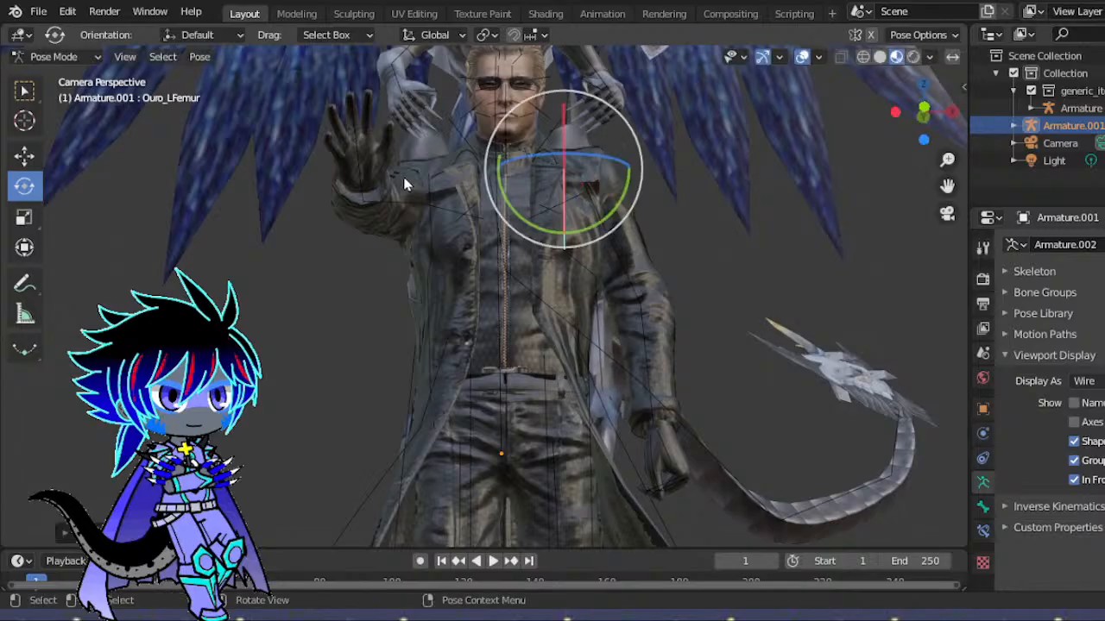
- Rotate the Ouro_RFemur bone so the creature's right leg shows beside the man's coat
left_click(462, 179)
key("r")
key("r")
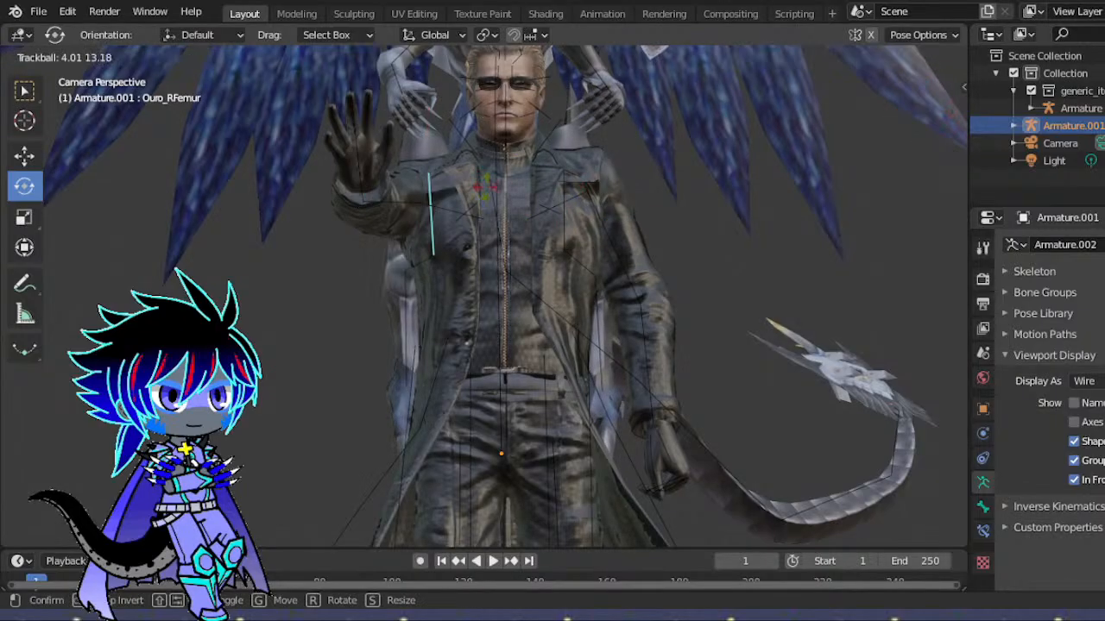
mouse_move(477, 181)
left_mouse_down()
mouse_move(506, 169)
mouse_move(472, 187)
left_mouse_up()
key("r")
key("r")
scroll(680, 176, "down", 4)
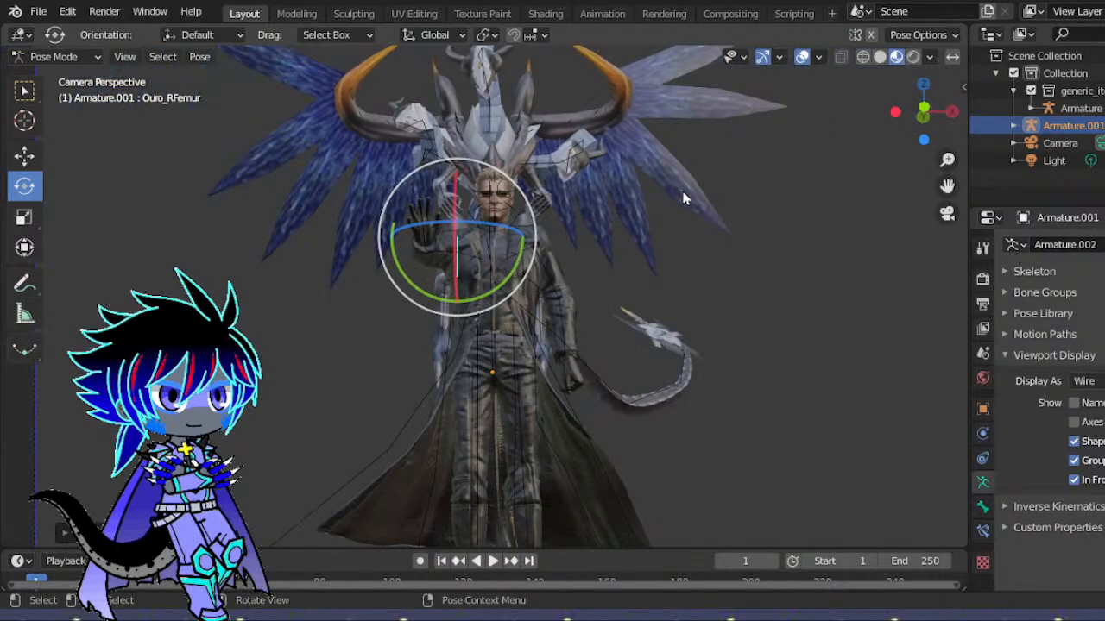
- Select the Ouro_LBicep bone from a view above the man, rotate it about the global Z axis, and return to camera view
scroll(682, 198, "up", 3)
left_click_drag(903, 125, 833, 145)
scroll(846, 151, "up", 8)
left_click_drag(905, 123, 1027, 332)
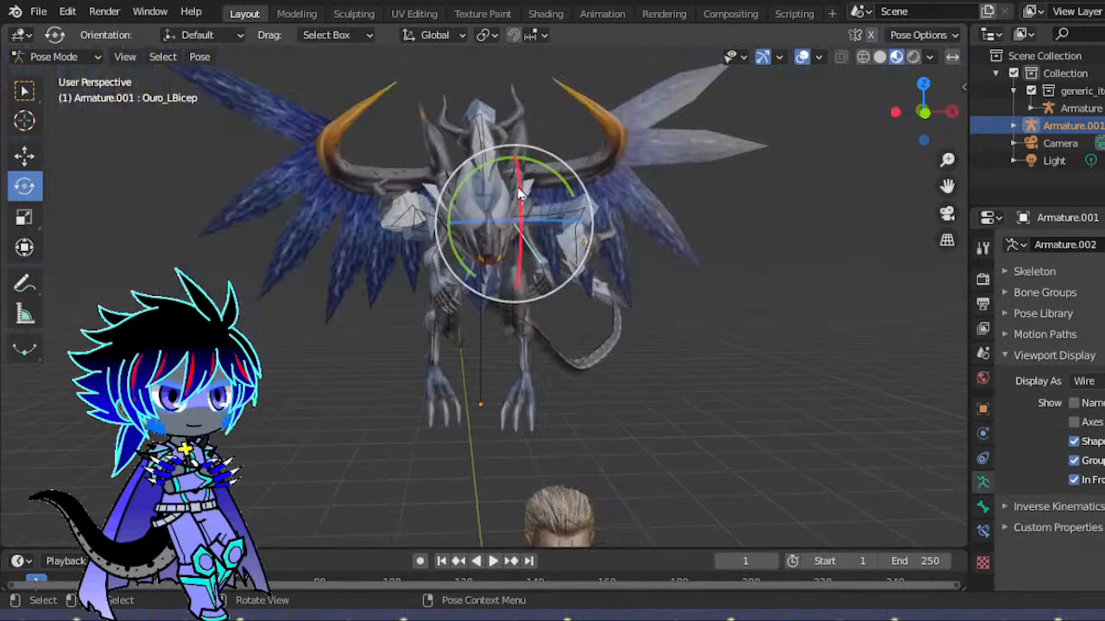
key("r")
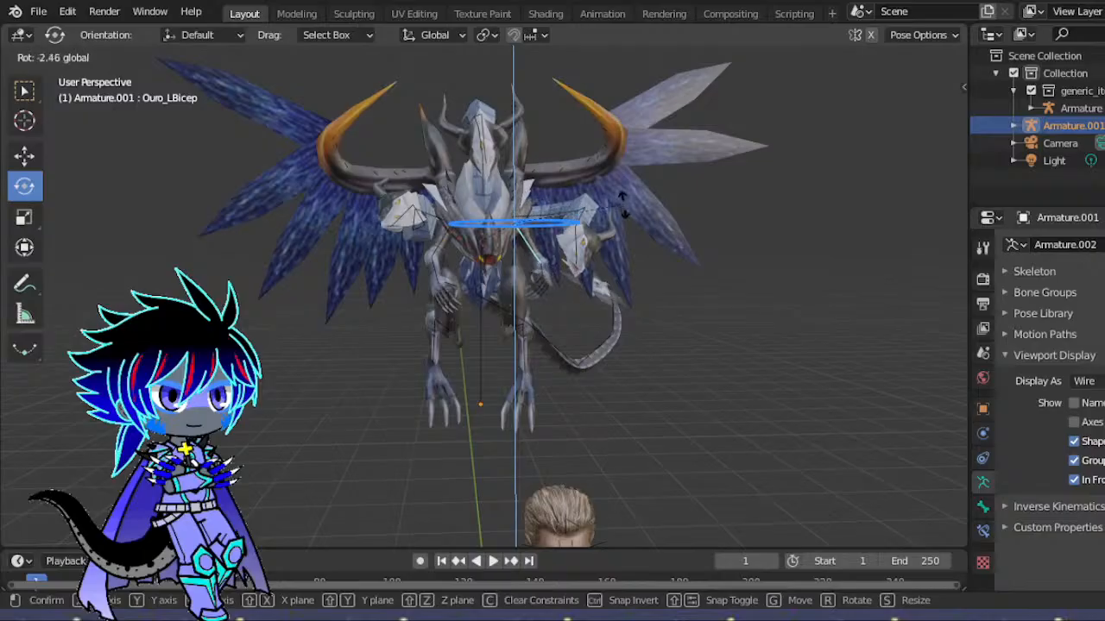
left_click_drag(624, 205, 626, 206)
left_click(947, 216)
- Select the Ouro_RBicep bone above the man's raised hand and rotate the creature's upper arm
scroll(663, 212, "up", 2)
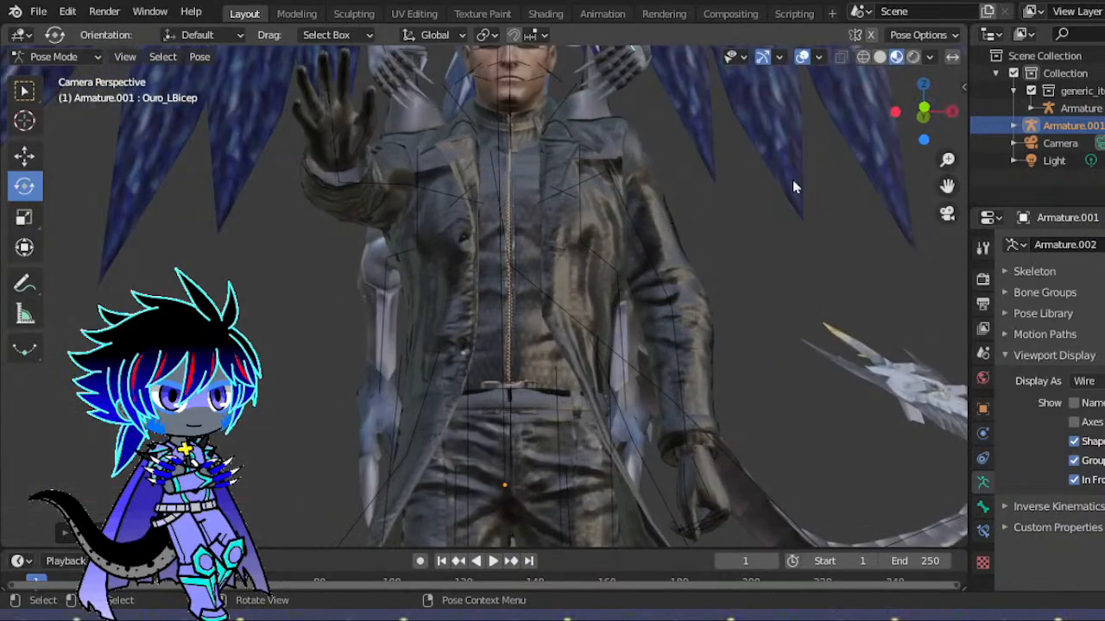
left_click_drag(948, 186, 1023, 454)
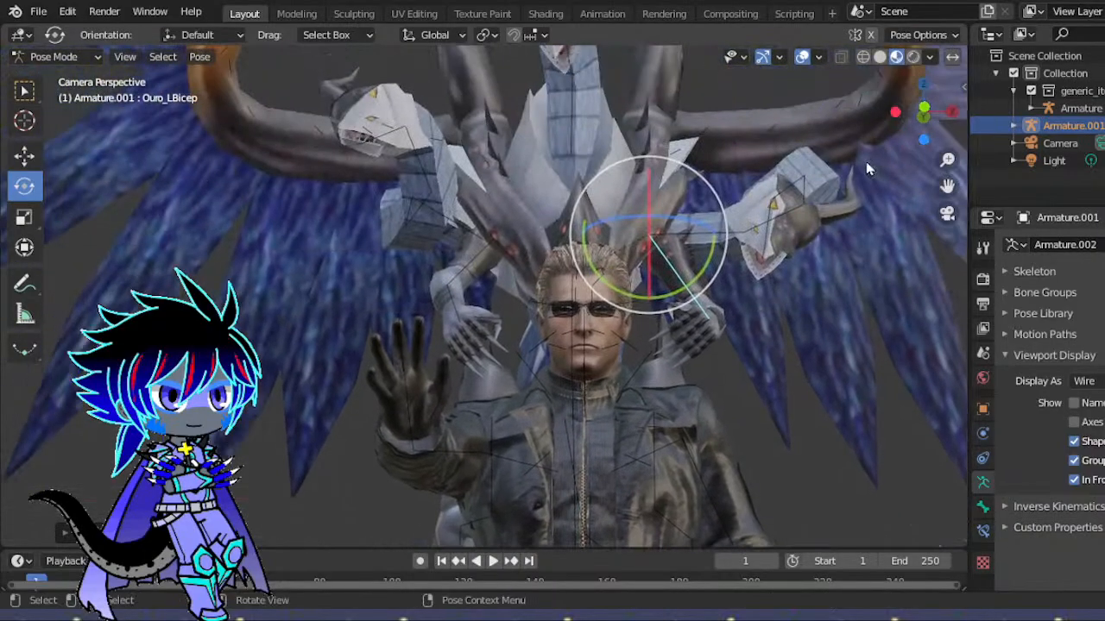
left_click(480, 270)
key("r")
key("r")
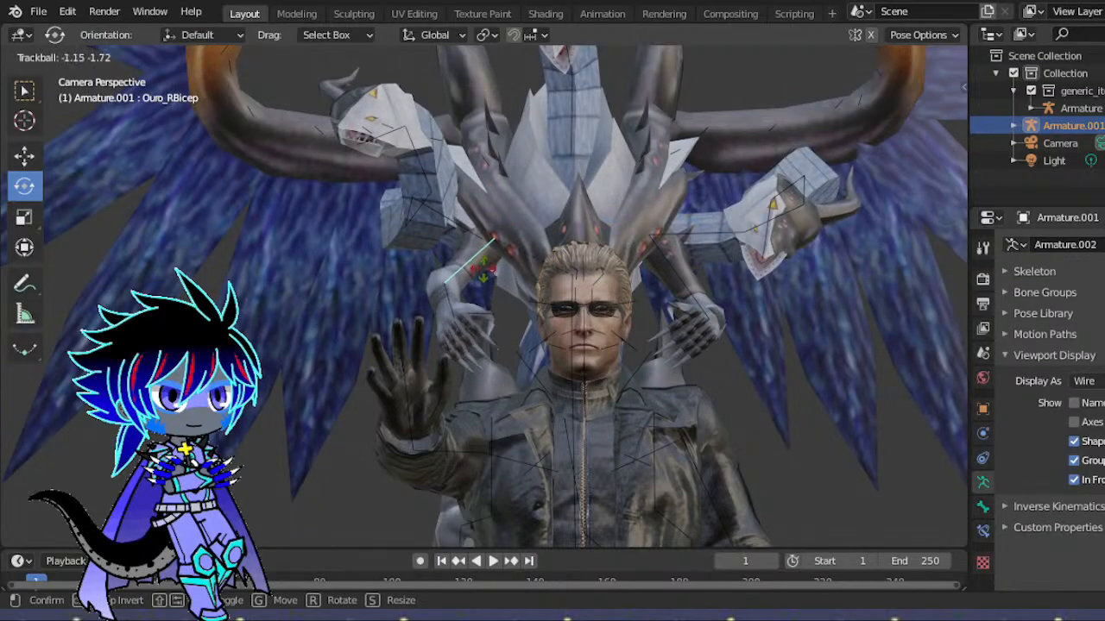
left_click_drag(480, 260, 527, 253)
- Rotate the Ouro_RForearm bone so the creature's right hand reaches inward toward the man's head
left_click(440, 291)
mouse_move(420, 219)
left_mouse_down()
mouse_move(413, 236)
mouse_move(413, 224)
left_mouse_up()
scroll(704, 304, "down", 10)
scroll(703, 302, "up", 11)
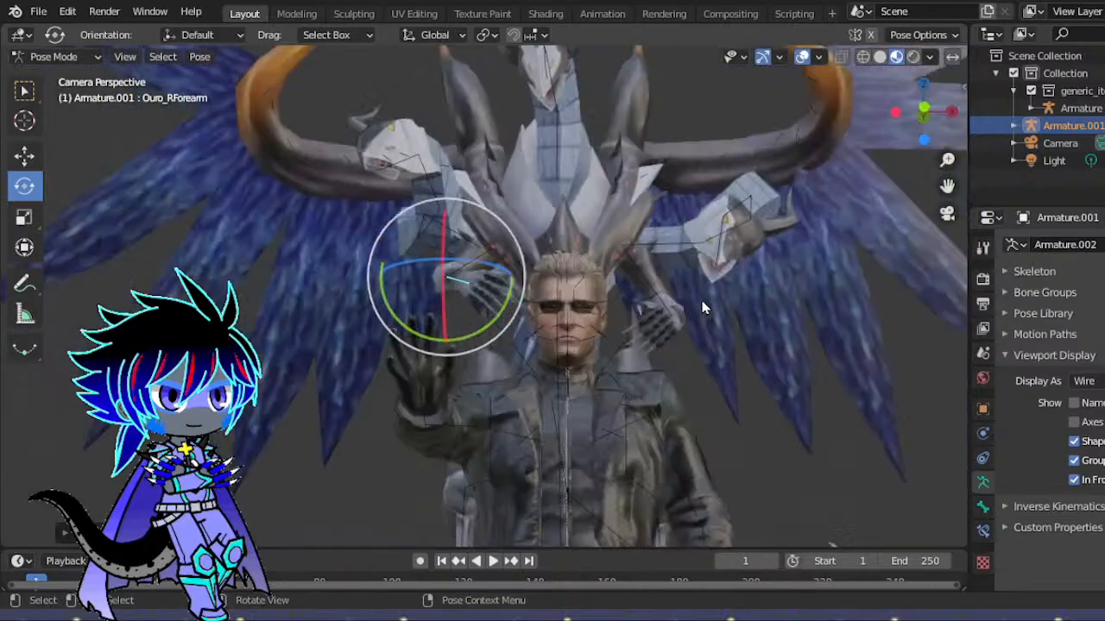
- Rotate the Ouro_LBicep bone to swing the creature's left arm outward, away from the man's head
left_click(749, 319)
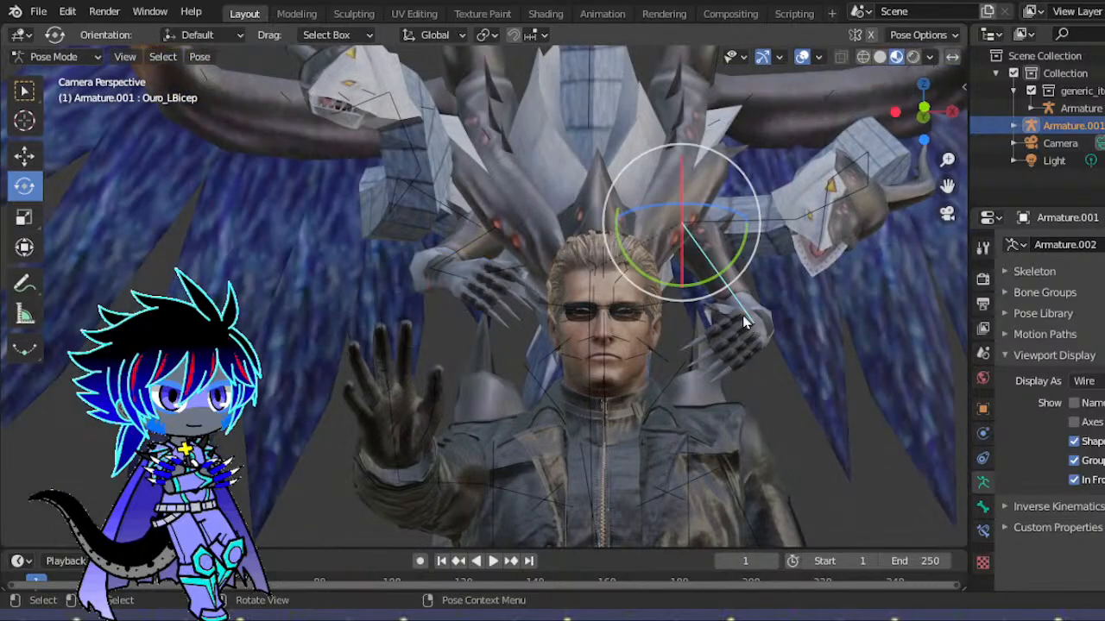
key("r")
key("r")
left_click_drag(700, 242, 717, 251)
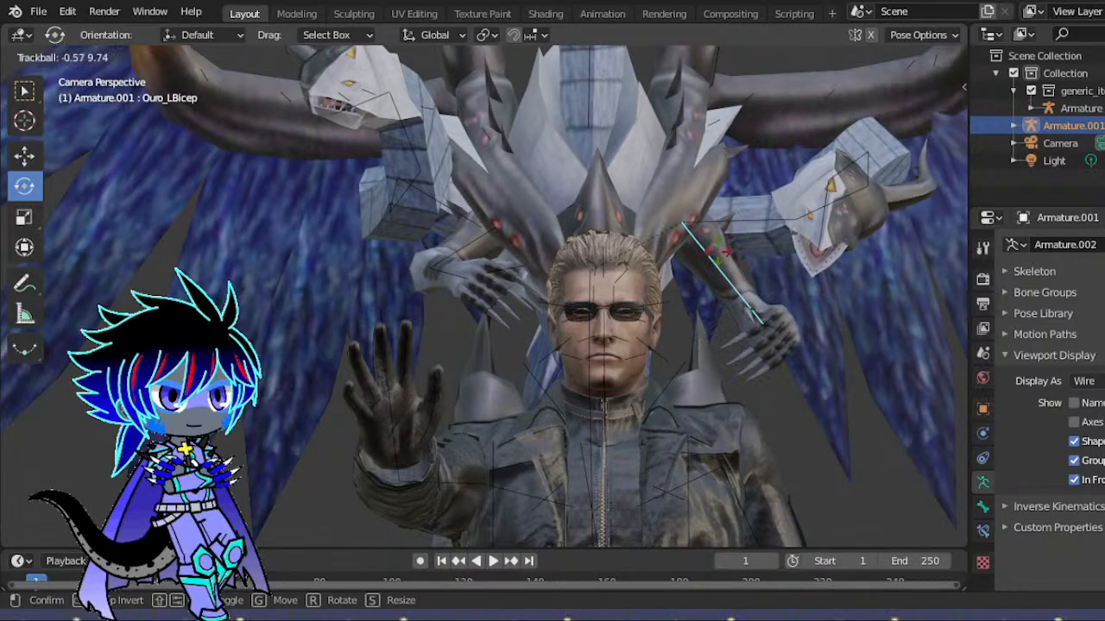
left_click(713, 250)
scroll(707, 249, "down", 6)
- Select the base bones of the right hand's middle and ring fingers and rotate them together to change their curl
scroll(707, 248, "up", 11)
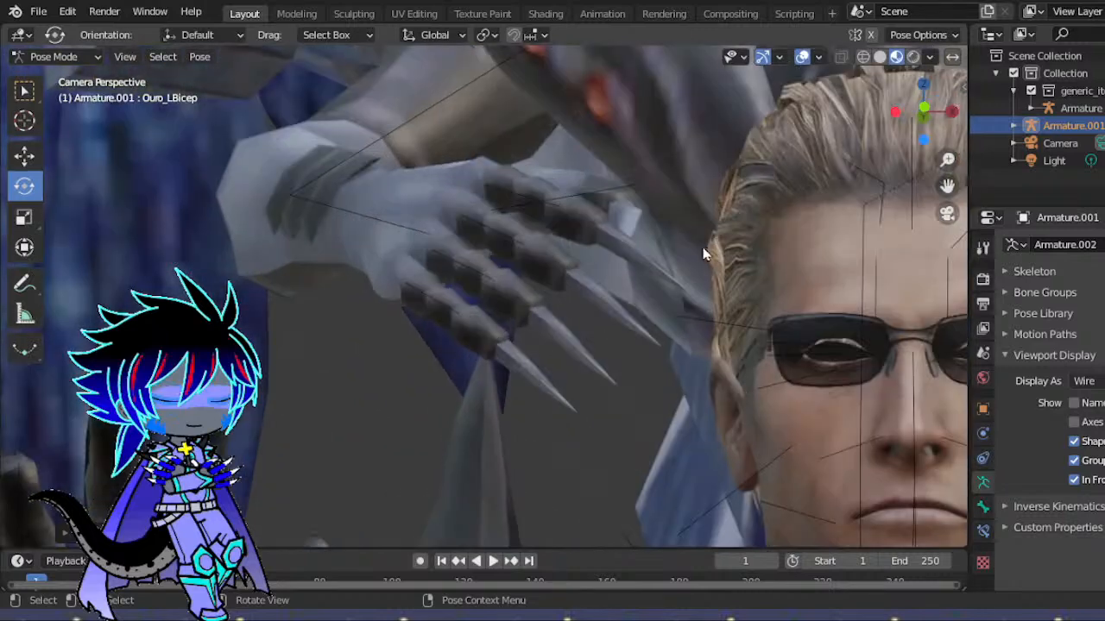
left_click_drag(442, 296, 511, 241)
key("r")
key("r")
left_click(479, 254)
key("r")
key("r")
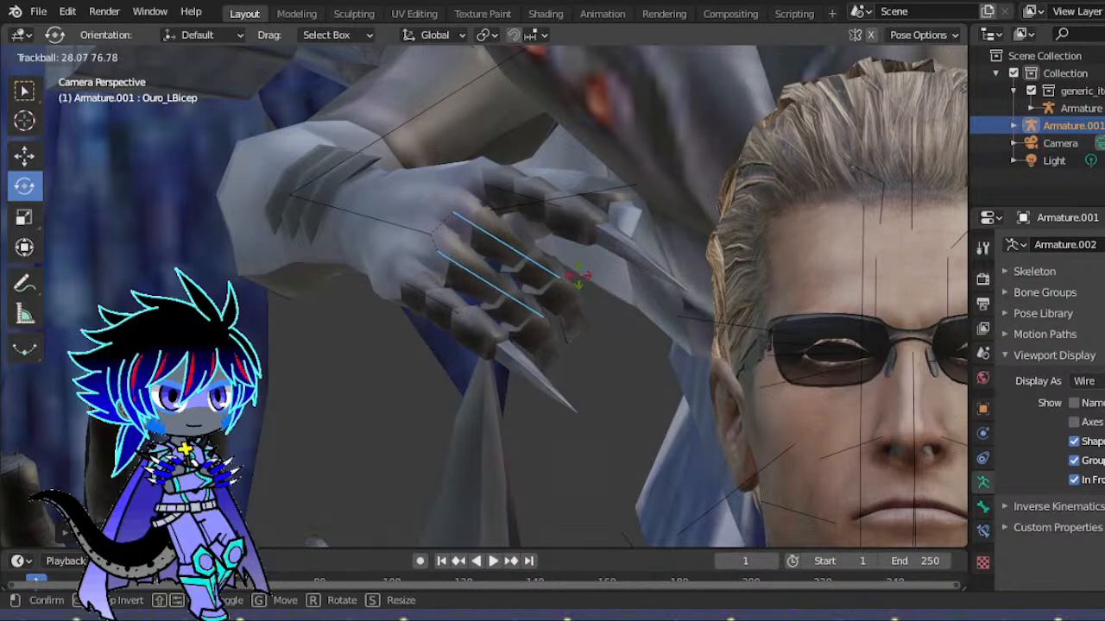
left_click(443, 308)
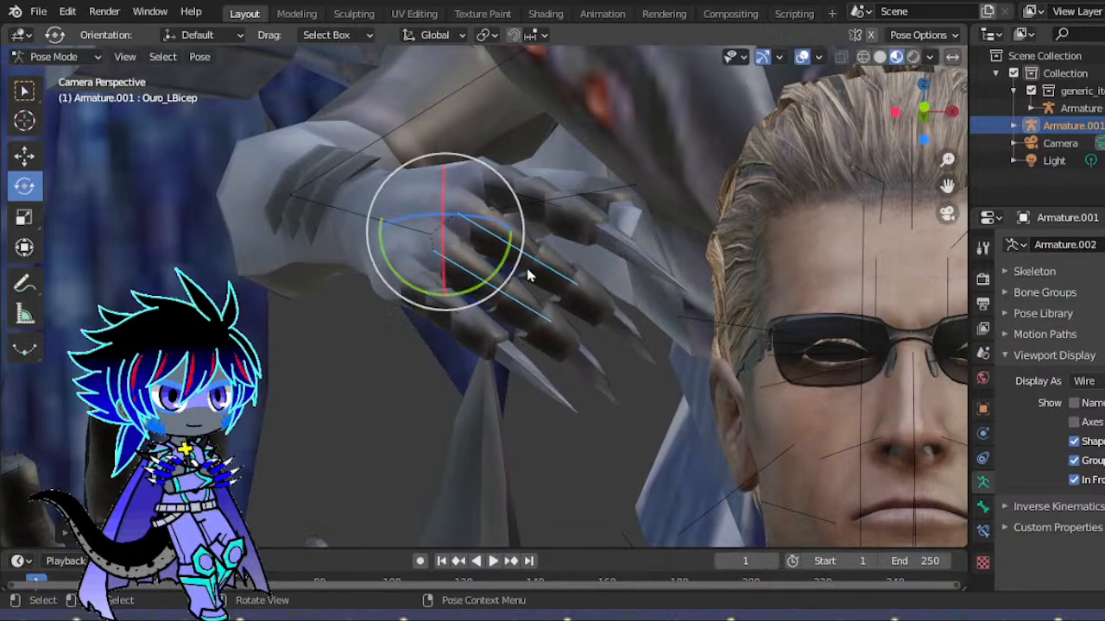
- Rotate the Ouro_RPinky2 bone to curl the little finger in line with the neighbouring fingers
left_click(437, 289)
key("r")
key("r")
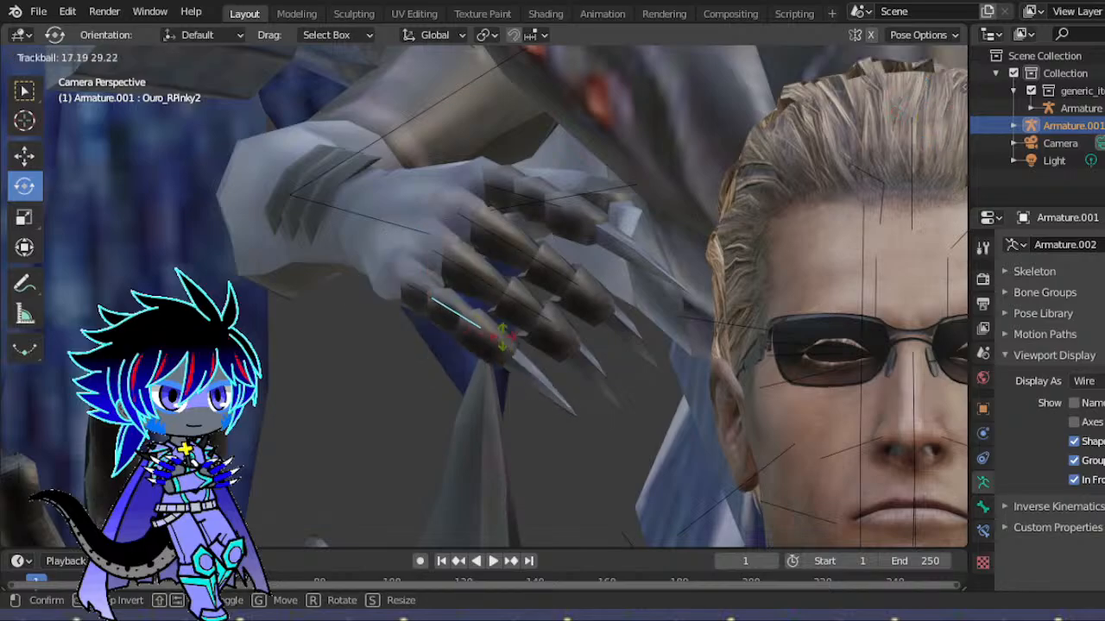
left_click(533, 198)
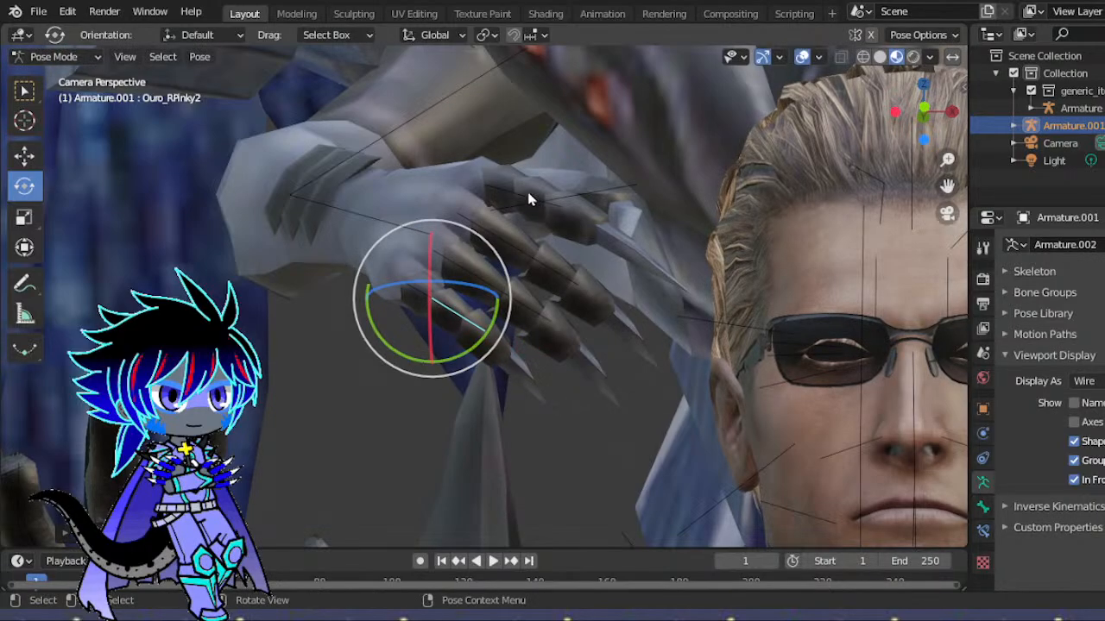
- Curl the right hand's index finger by rotating the Ouro_RIndex1 and Ouro_RIndex2 bones
left_click(504, 184)
key("r")
key("r")
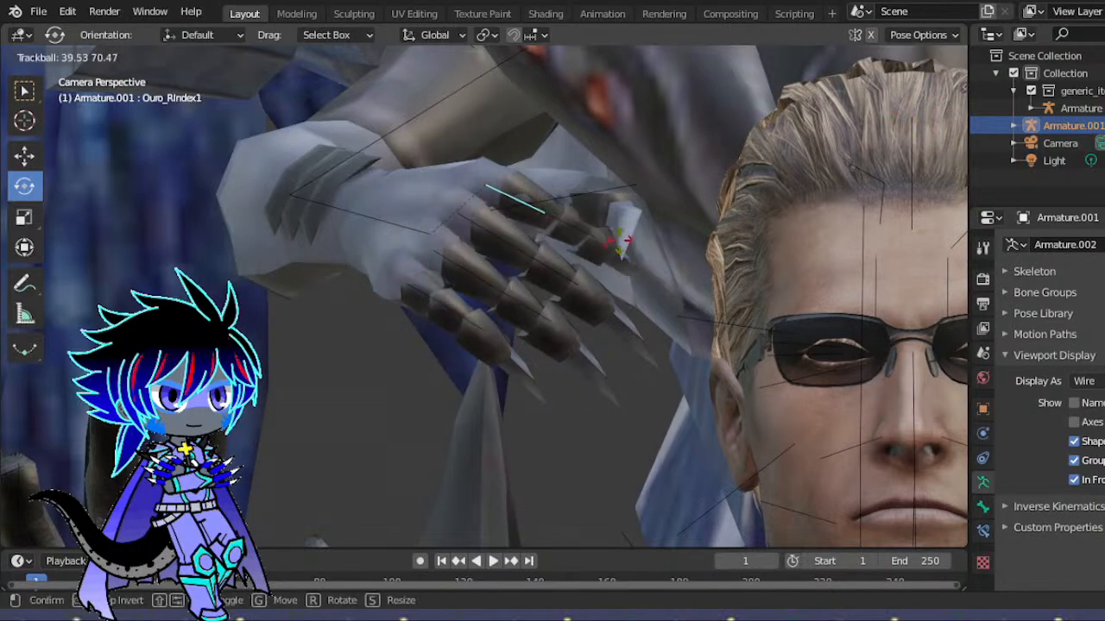
left_click(574, 239)
left_click(580, 233)
key("r")
key("r")
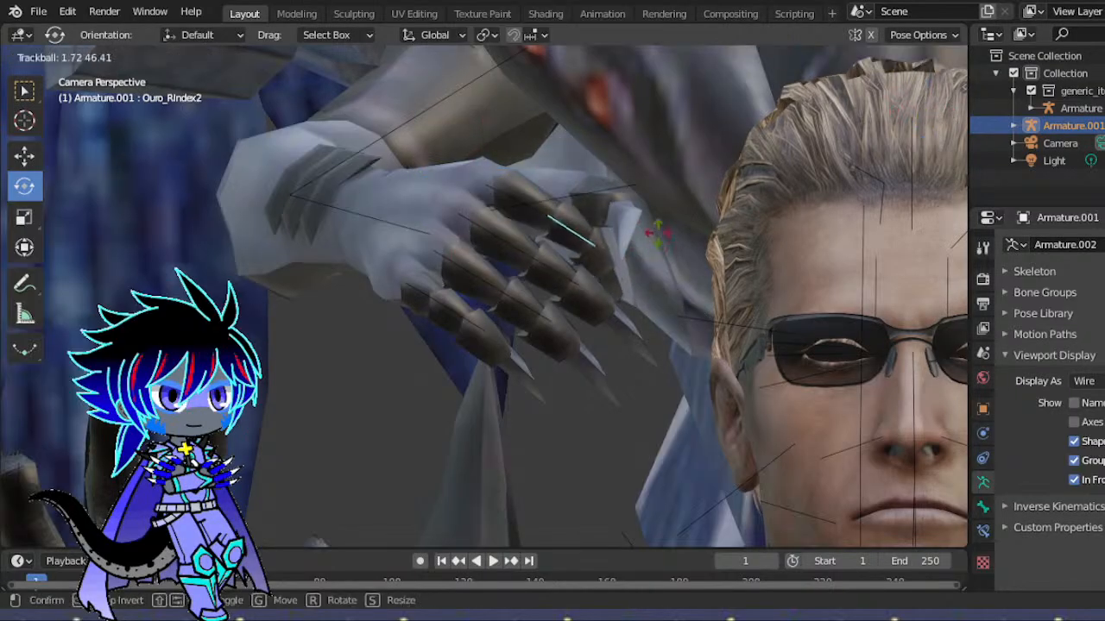
left_click(658, 231)
- Curl the outer joints of the right hand's middle and ring fingers, including the Ouro_RRing2 bone
left_click(566, 273)
key("r")
key("r")
left_click_drag(571, 275, 592, 286)
left_click(548, 296)
left_click_drag(528, 299, 539, 300)
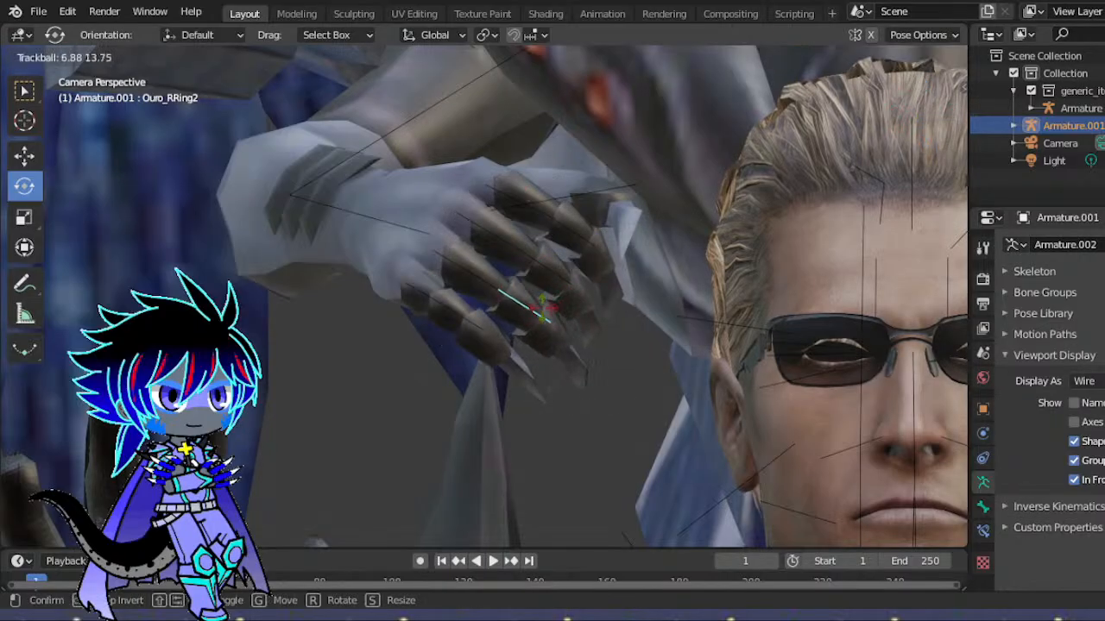
left_click(579, 198)
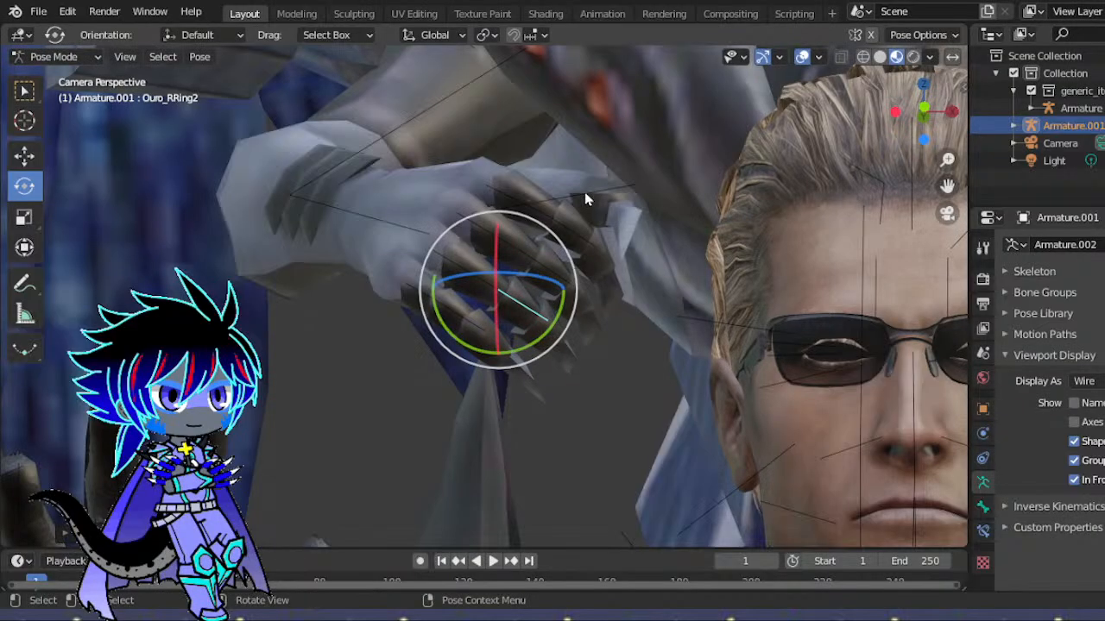
- Select the Ouro_RThumb2 bone and rotate the tip of the right hand's thumb
left_click(596, 212)
left_click_drag(599, 218, 627, 218)
scroll(627, 216, "down", 7)
scroll(737, 276, "down", 2)
scroll(781, 257, "down", 3)
scroll(785, 236, "up", 4)
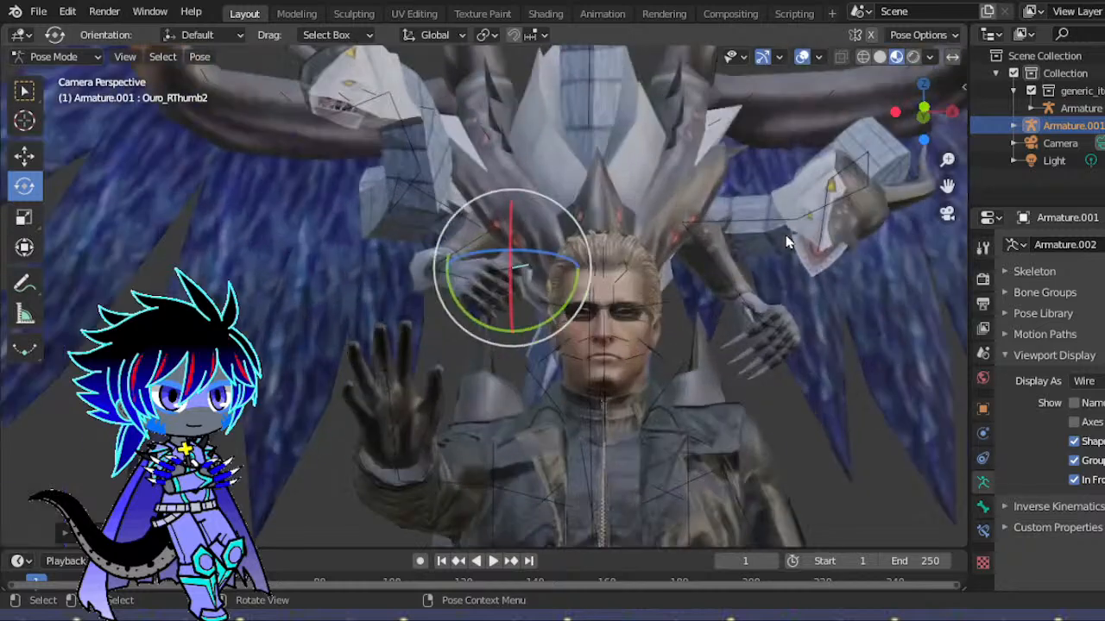
- Select the Ouro_Tail5 bone and rotate it so the end of the tail opens outward, away from the standing man
left_click_drag(947, 185, 822, 341)
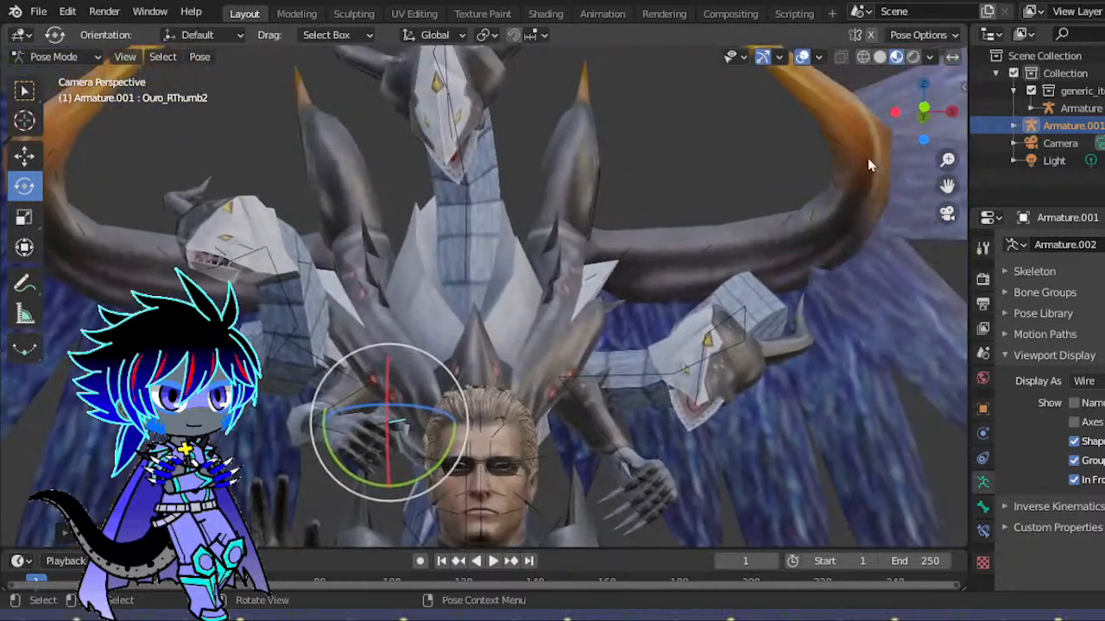
scroll(867, 164, "down", 6)
scroll(682, 259, "up", 3)
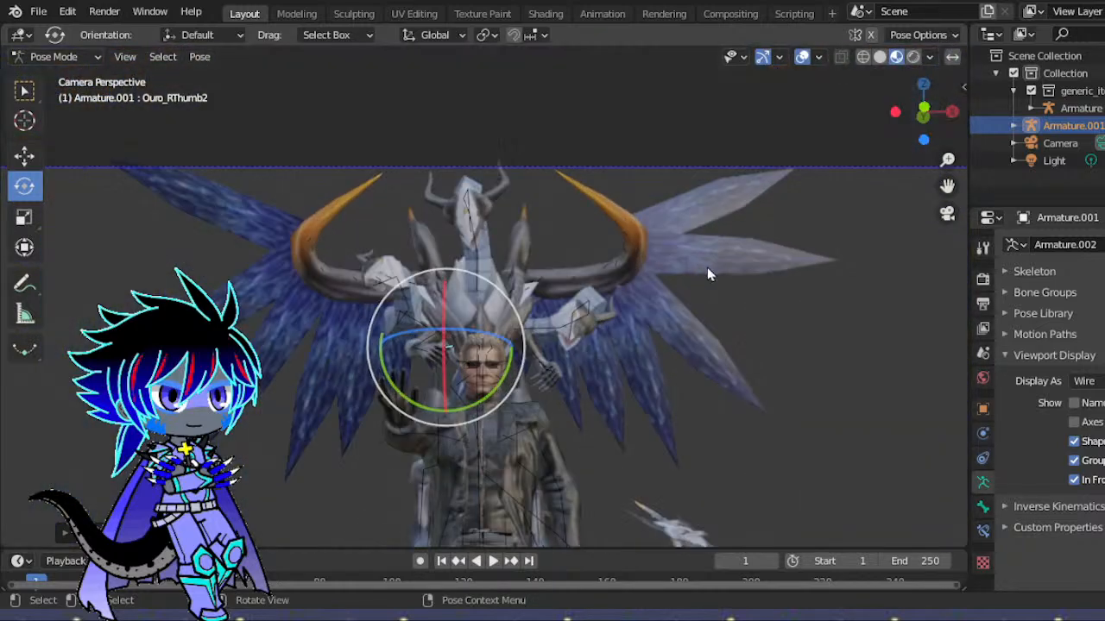
left_click_drag(947, 185, 900, 47)
scroll(682, 410, "up", 3)
scroll(639, 328, "up", 2)
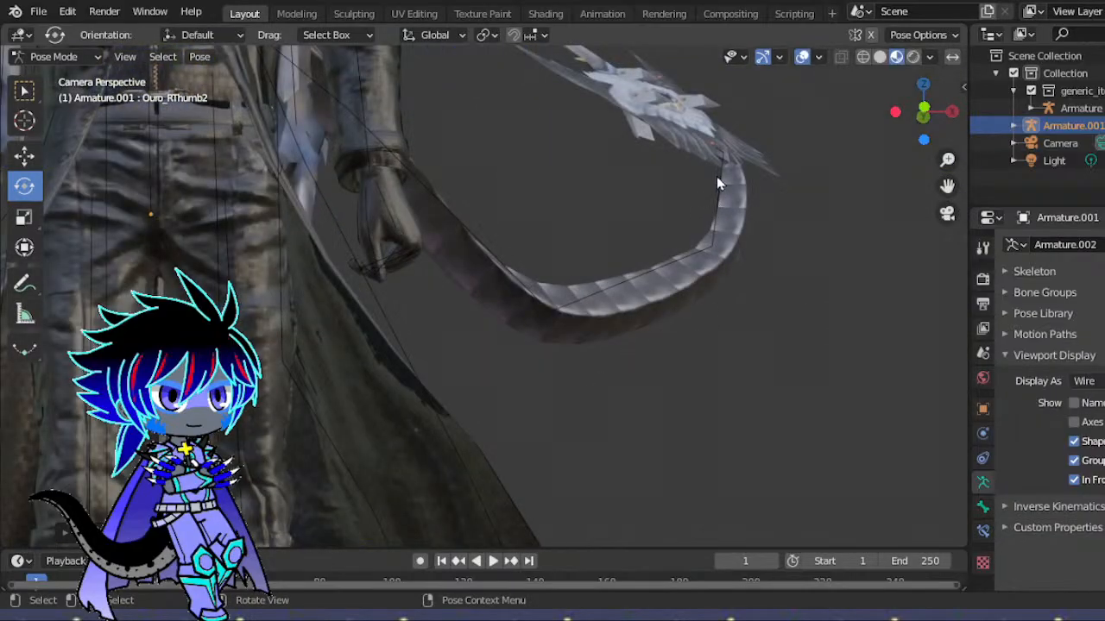
left_click(720, 183)
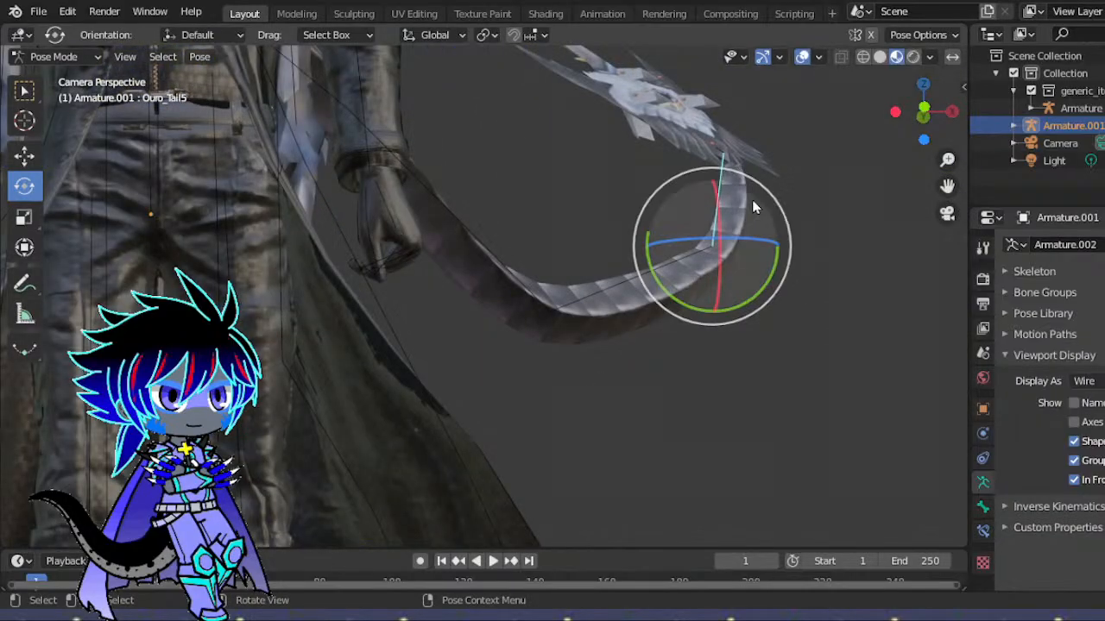
key("r")
key("r")
left_click(774, 138)
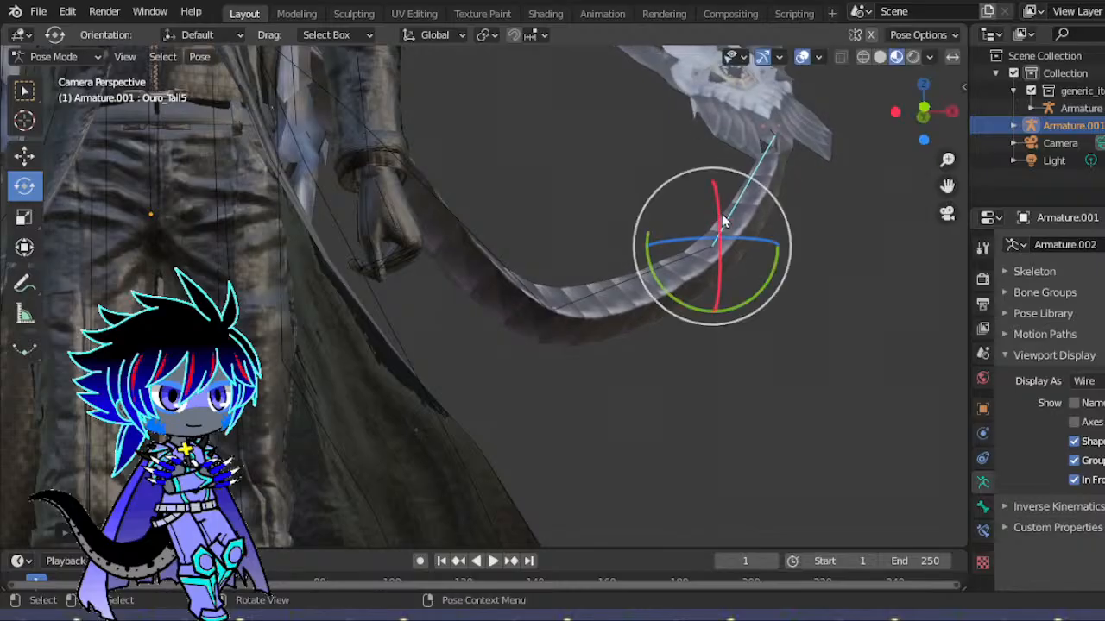
- Rotate the Ouro_Tail6 bone, partly about the global Z axis, to turn the flower at the tail tip toward the camera
left_click(776, 138)
key("r")
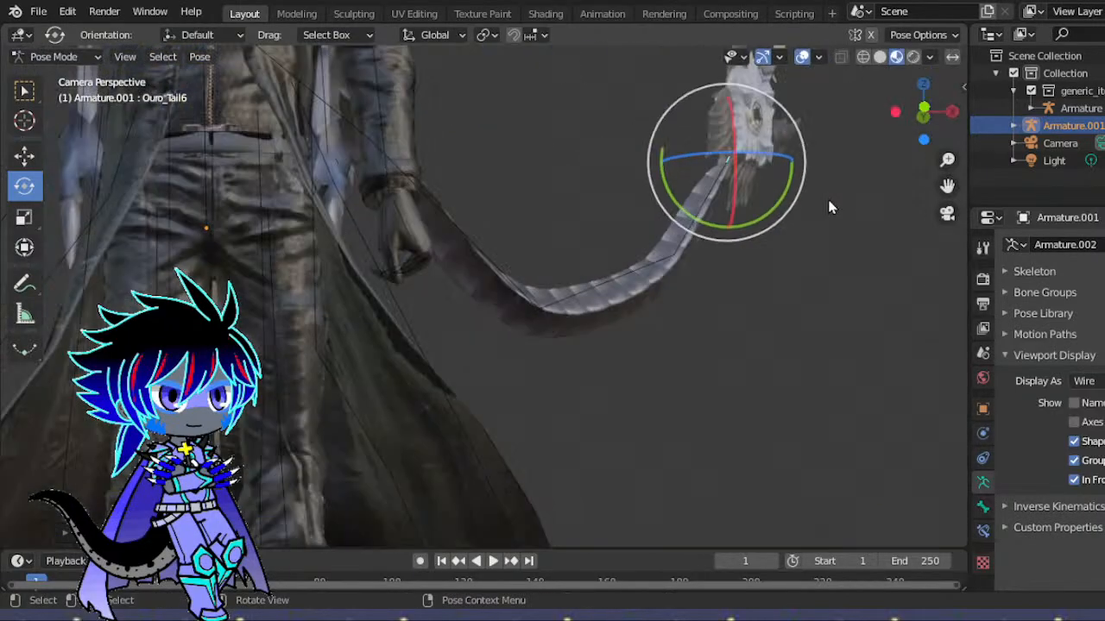
key("r")
key("z")
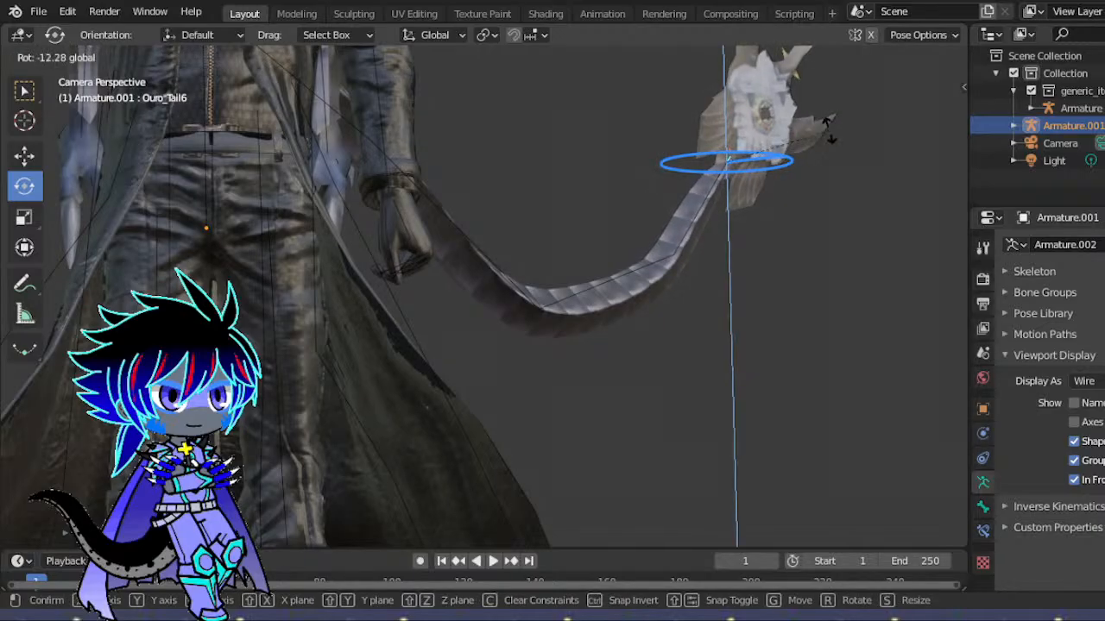
left_click(748, 177)
key("r")
key("r")
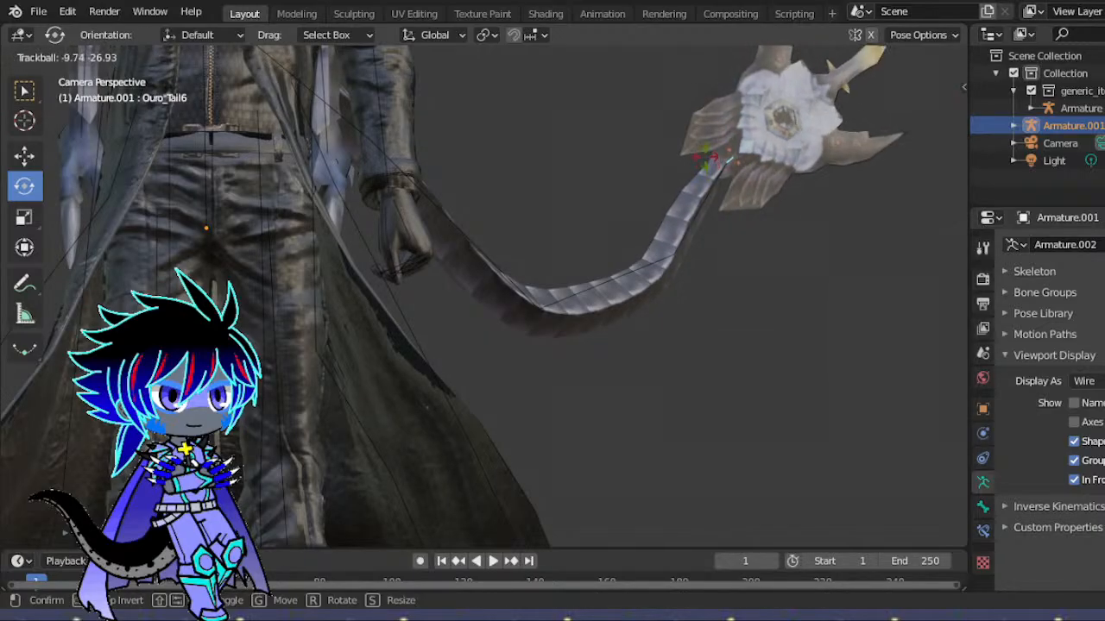
left_click(713, 161)
- Refine the Ouro_Tail6 rotation against the full camera frame so the flower faces forward with its yellow spike pointing upward
scroll(826, 195, "down", 8)
left_click_drag(948, 186, 1005, 246)
scroll(851, 278, "up", 2)
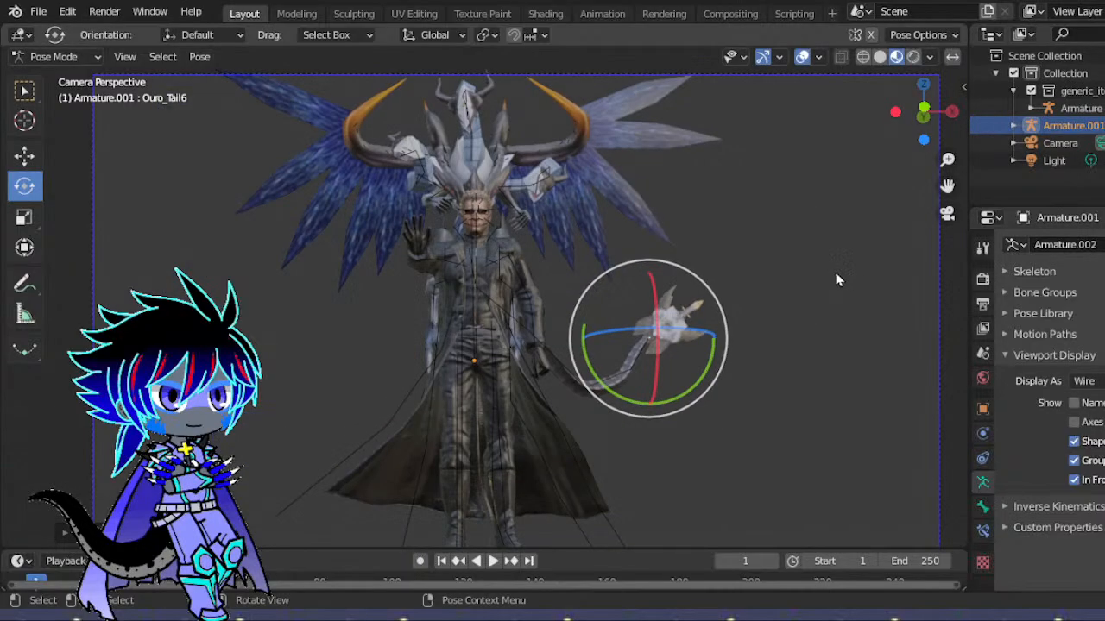
scroll(835, 279, "up", 2)
key("r")
key("r")
left_click(807, 317)
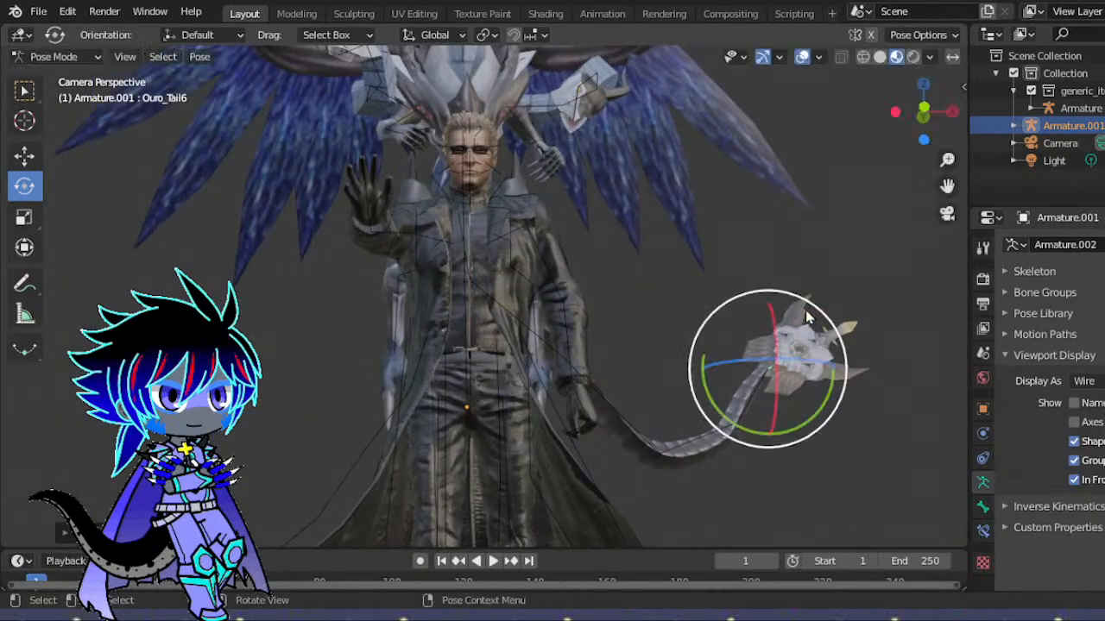
key("r")
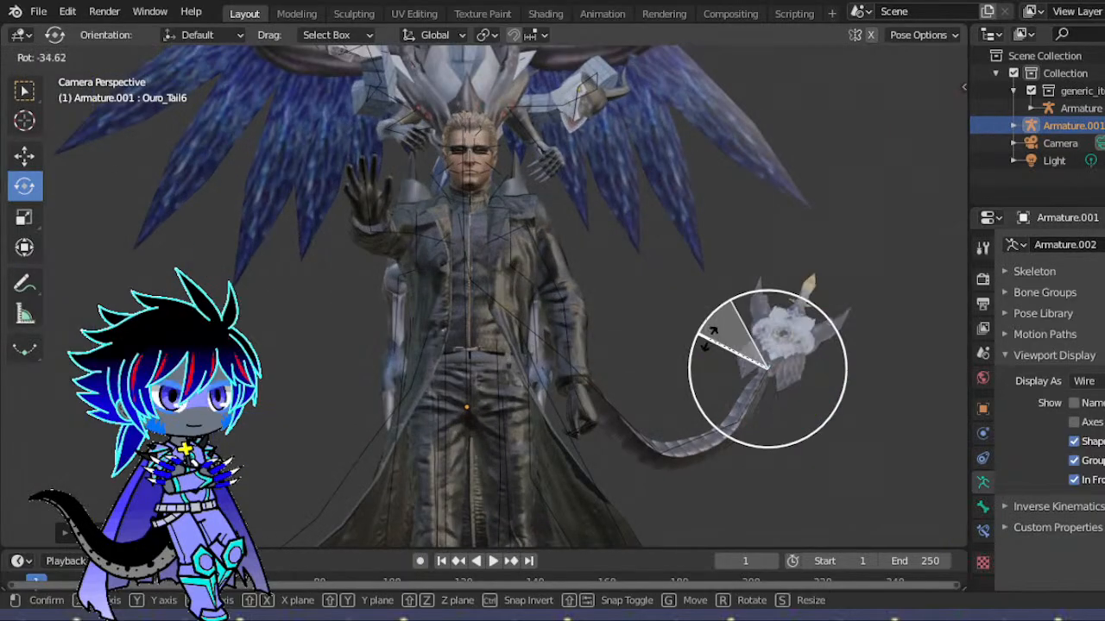
left_click(716, 337)
scroll(717, 335, "down", 3)
scroll(716, 335, "up", 3)
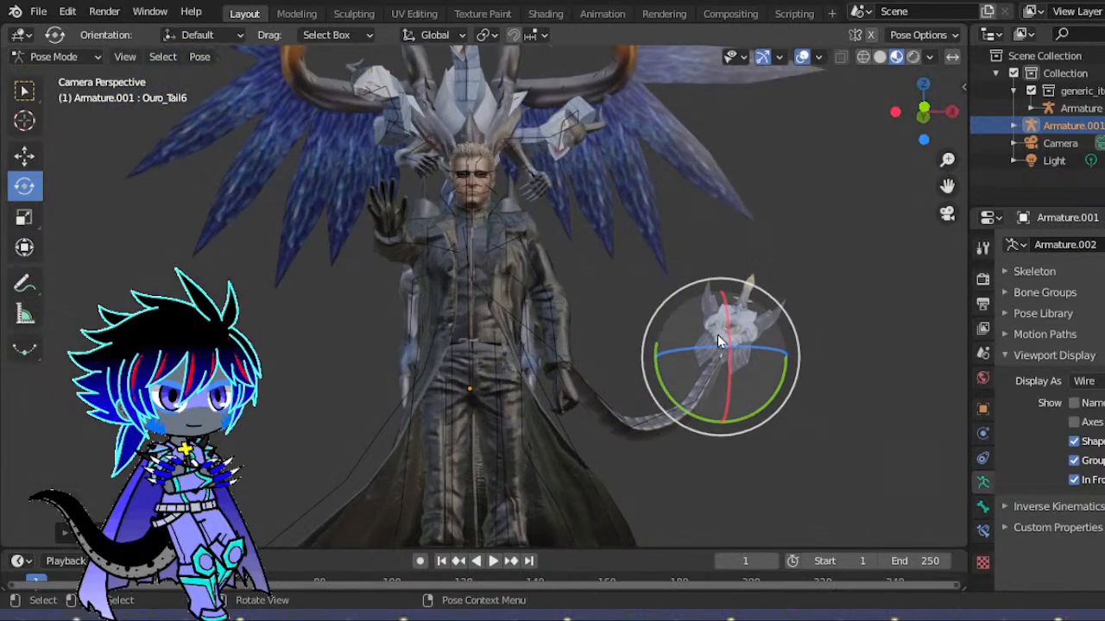
scroll(719, 341, "down", 3)
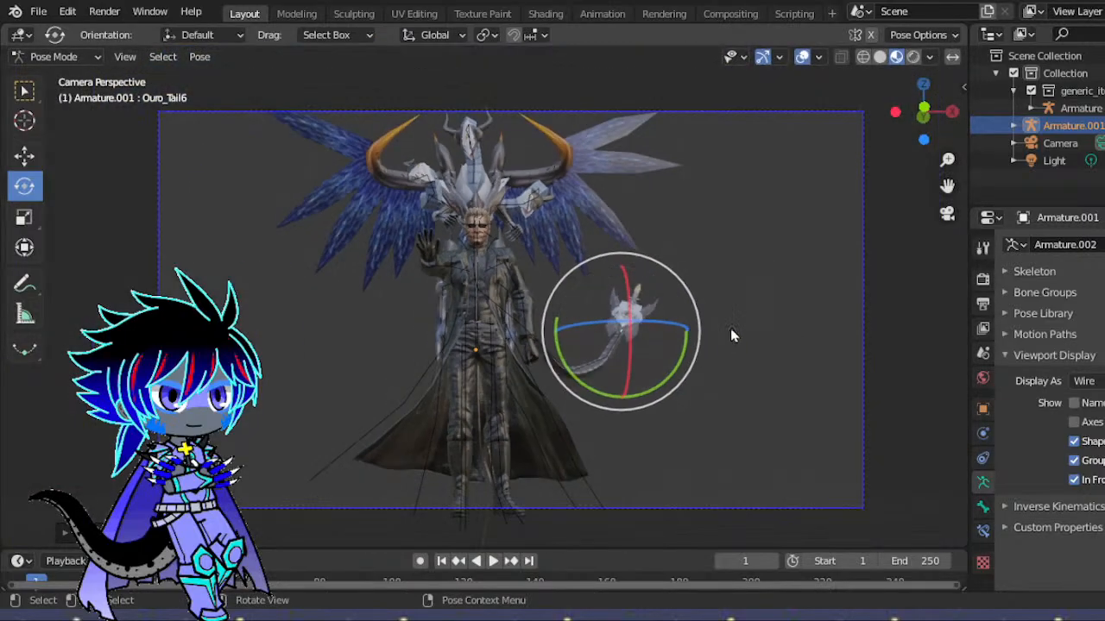
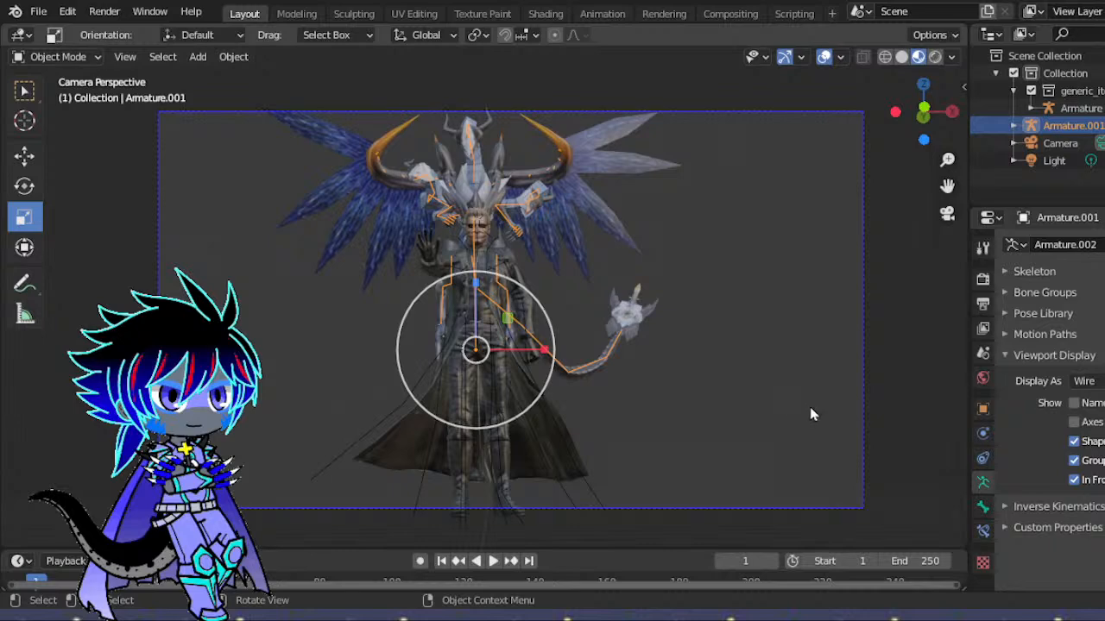
- Leave the camera view for a close front view of the creature and hide all armatures in the viewport
left_click_drag(932, 121, 936, 139)
left_click(948, 213)
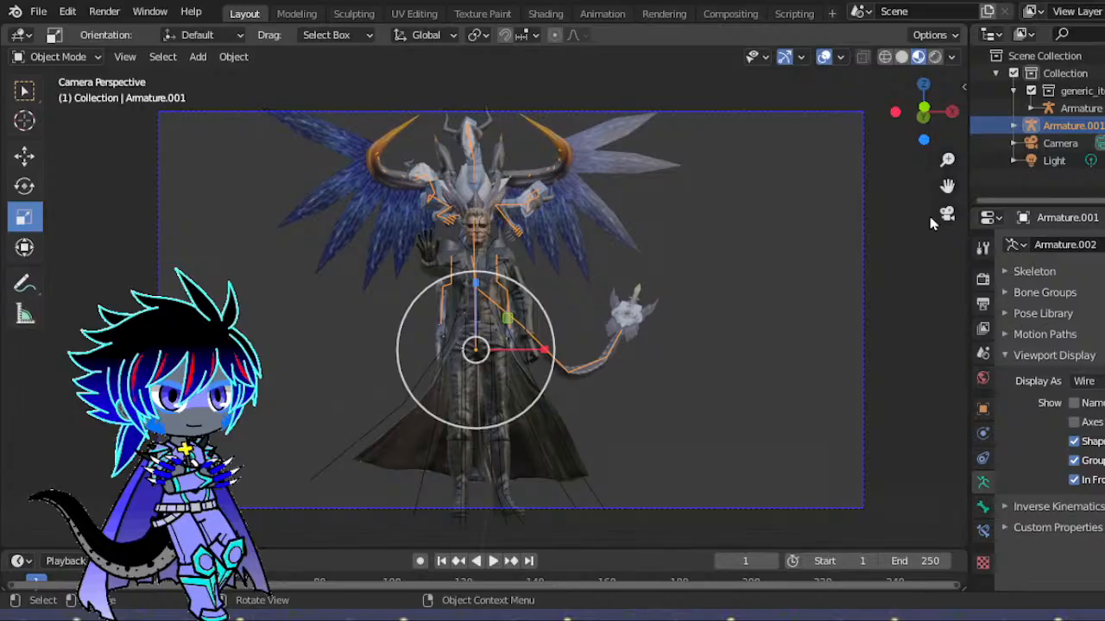
scroll(930, 223, "up", 2)
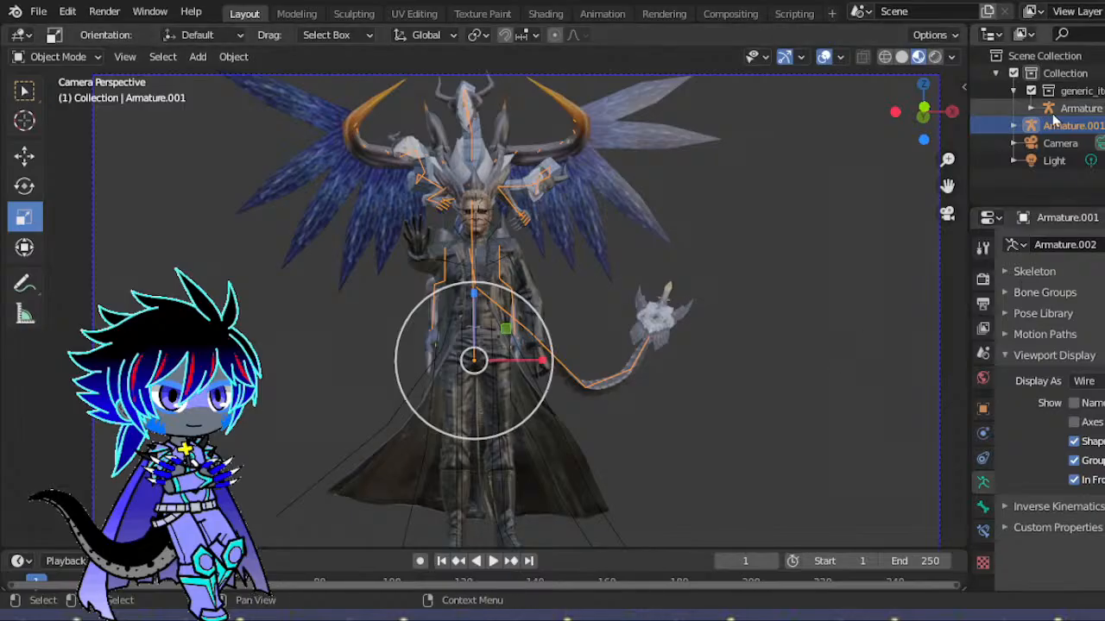
left_click_drag(924, 116, 910, 130)
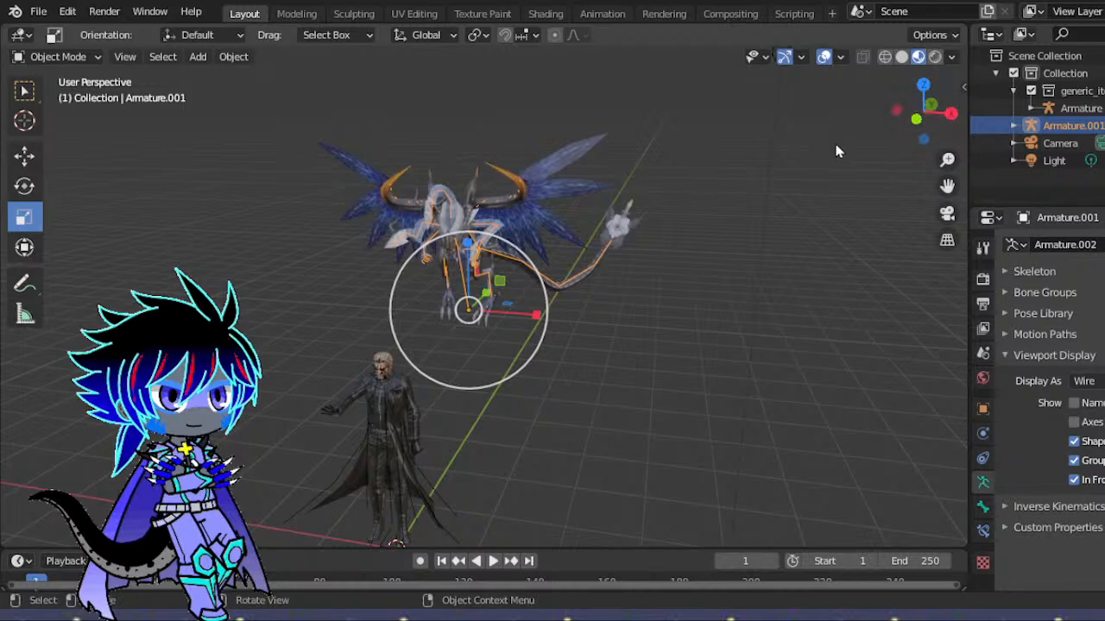
scroll(805, 133, "up", 3)
left_click_drag(923, 112, 924, 107)
scroll(599, 210, "up", 7)
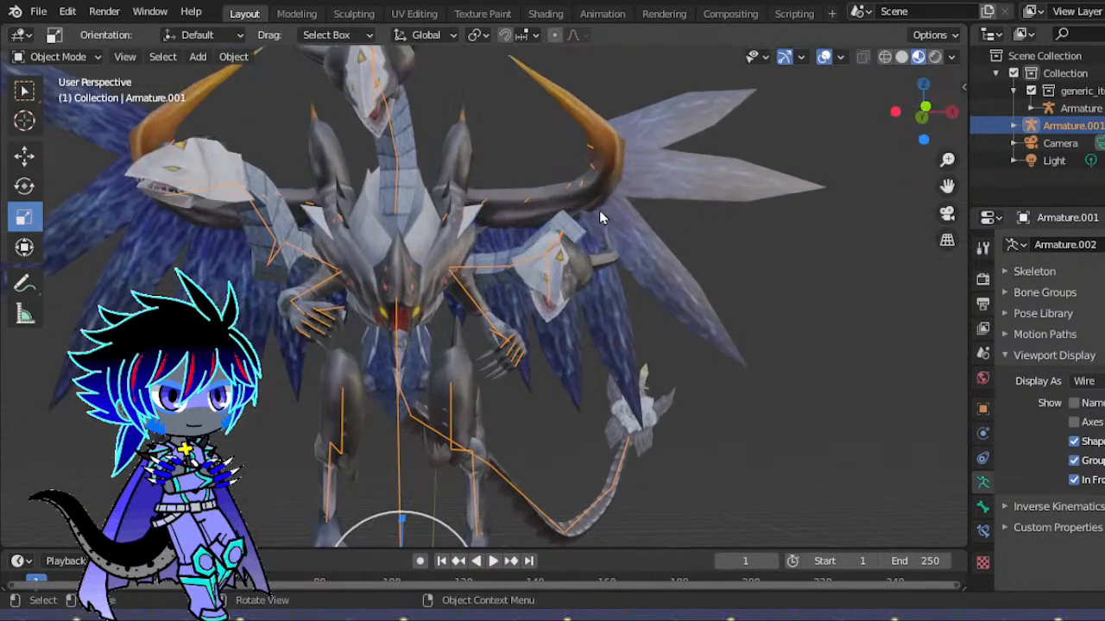
scroll(634, 217, "down", 4)
left_click(756, 57)
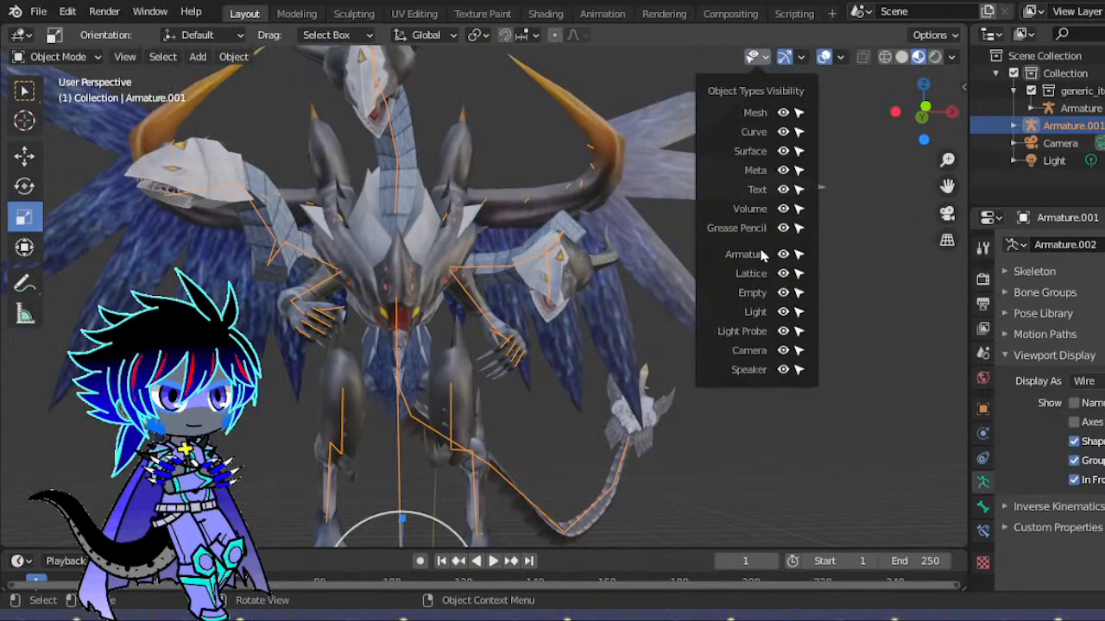
left_click(796, 254)
- Select the wing and middle head mesh M1325_Ouro_1_0_node and lower its material's Specular to the minimum
left_click(648, 229)
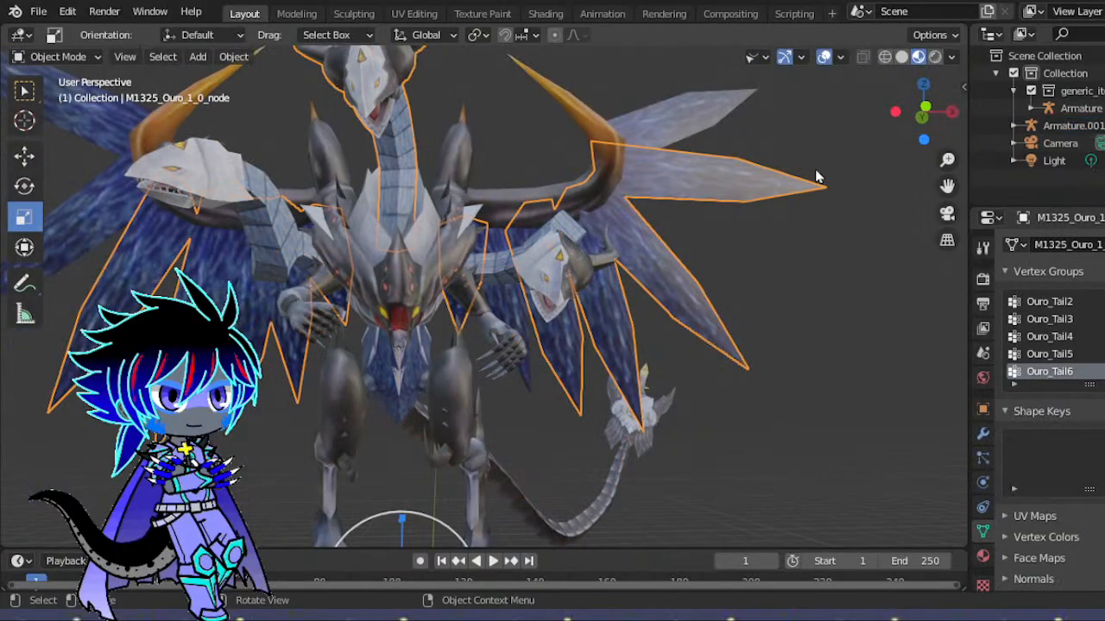
left_click(983, 539)
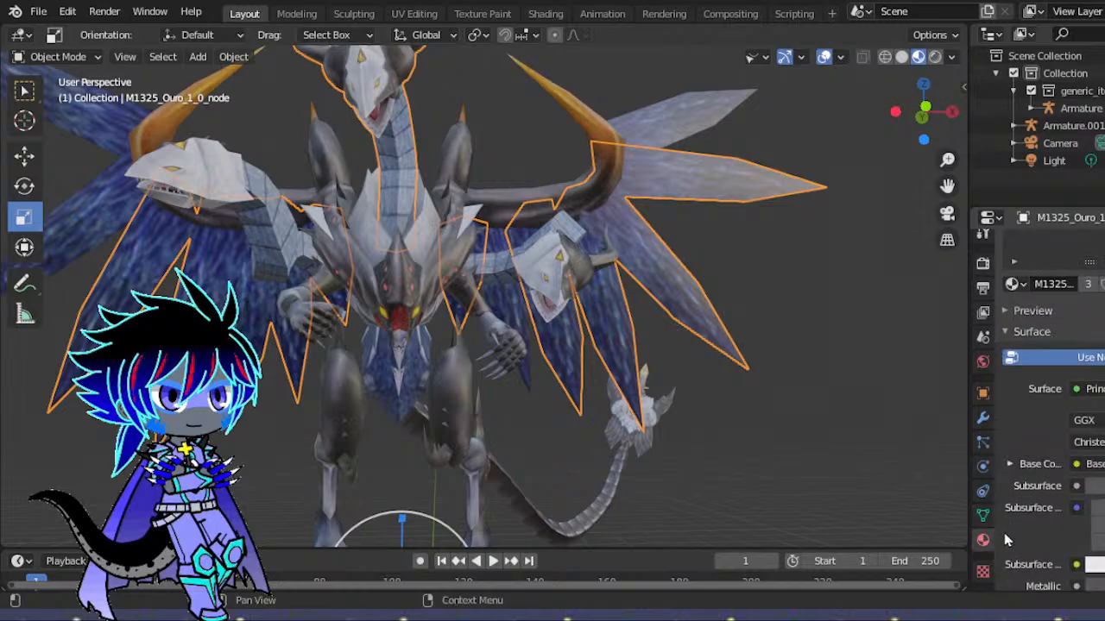
scroll(1060, 463, "down", 8)
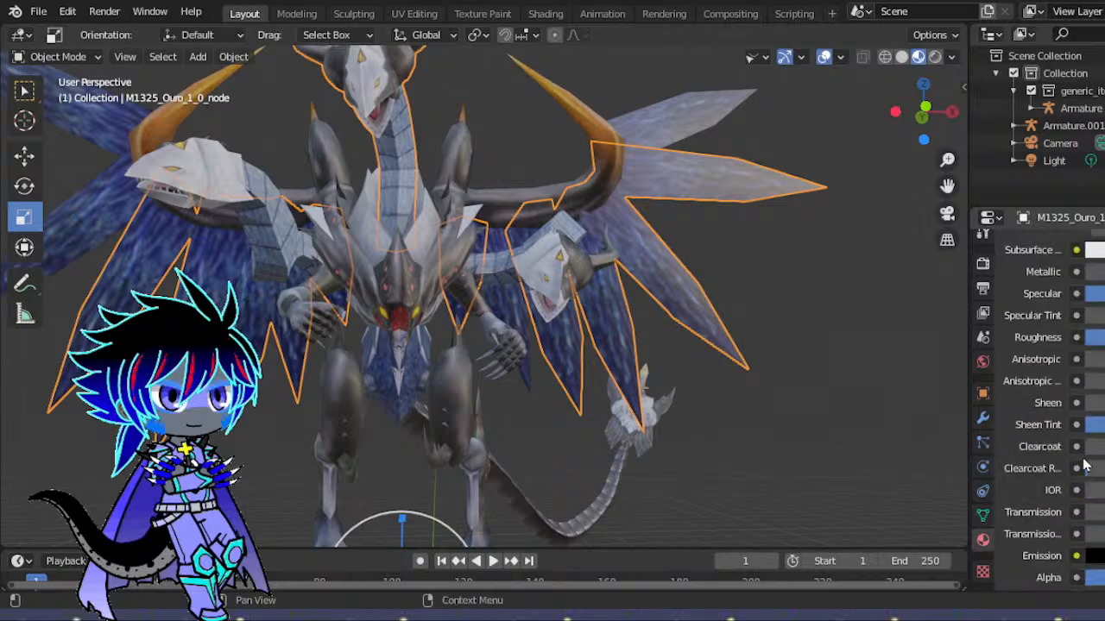
scroll(1068, 404, "down", 3)
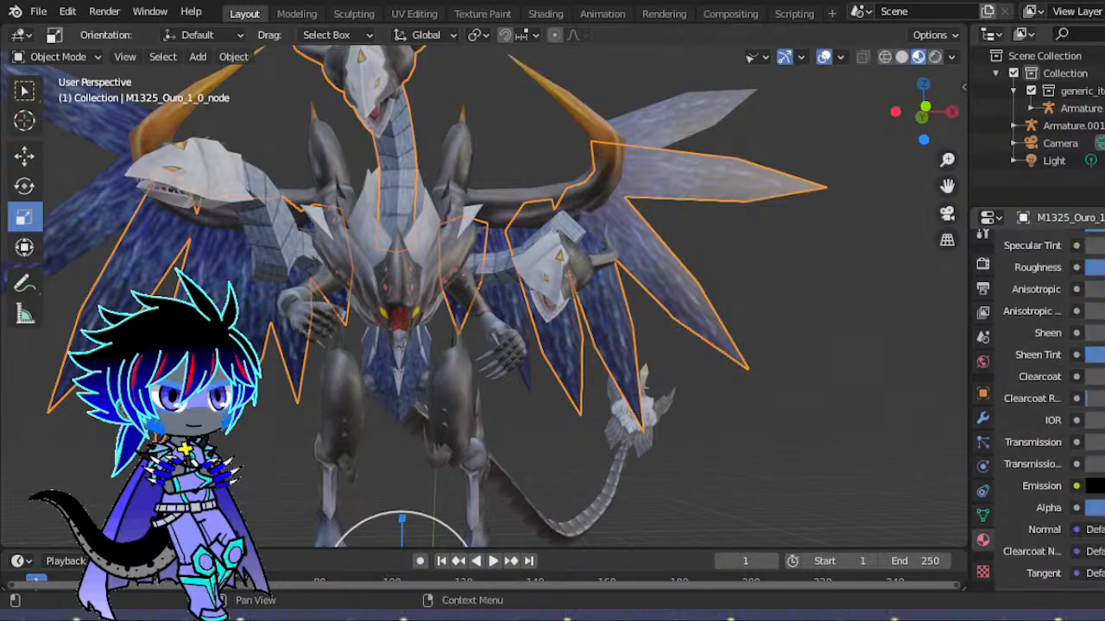
scroll(1076, 319, "up", 3)
left_click_drag(1104, 328, 1080, 328)
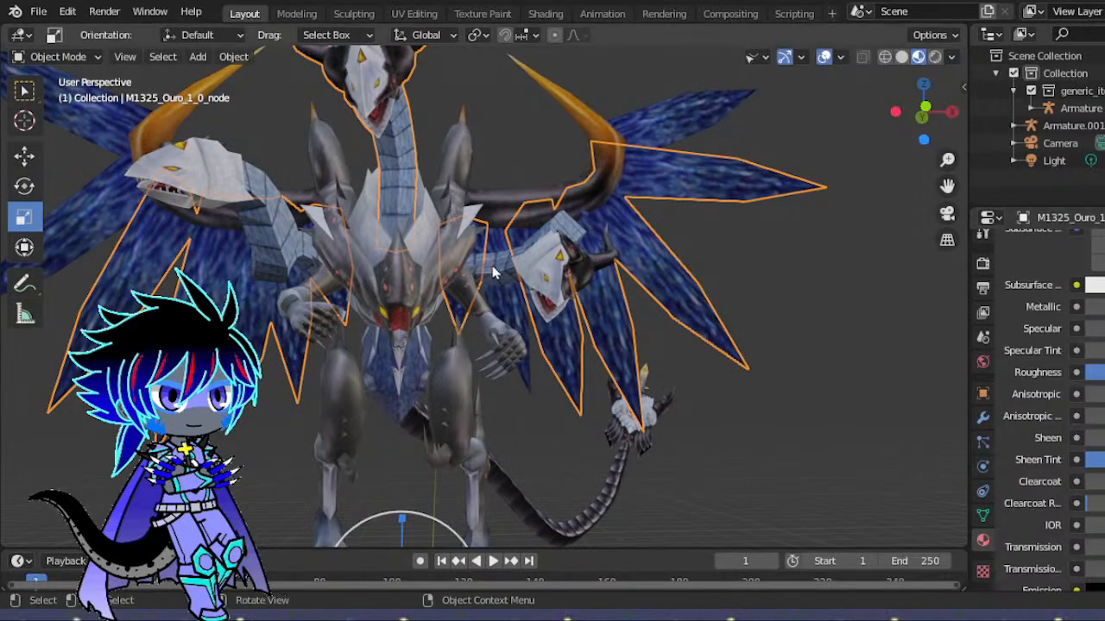
- Lower Specular to the minimum on the body mesh M1325_Ouro_0_0_node and leg mesh M1325_Ouro_2_2_node, and raise the legs' Roughness back
left_click(483, 215)
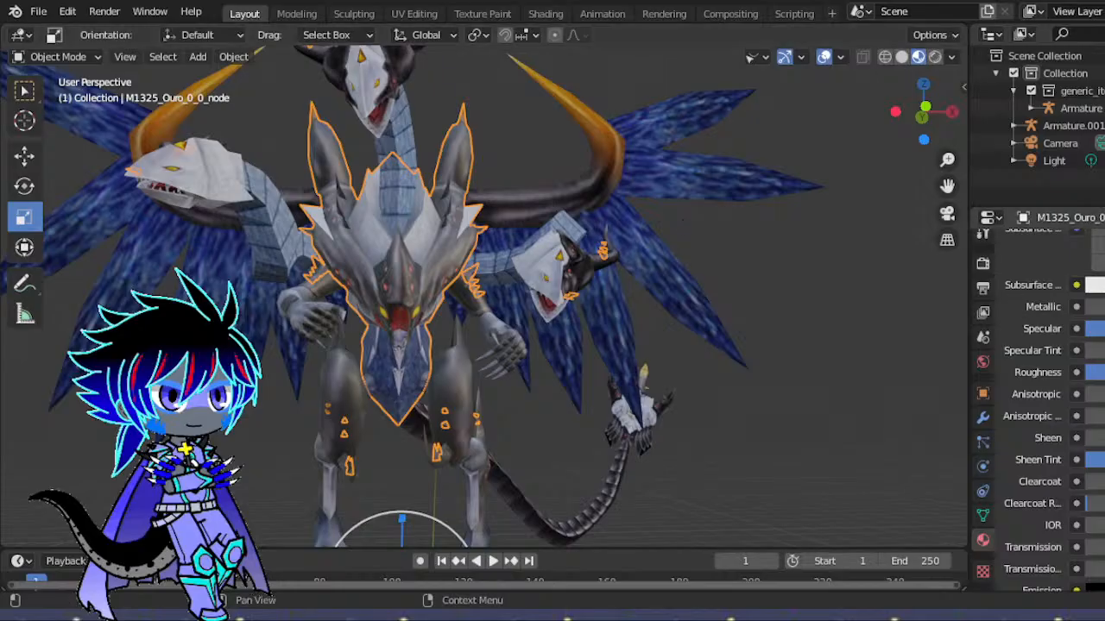
left_click(586, 213)
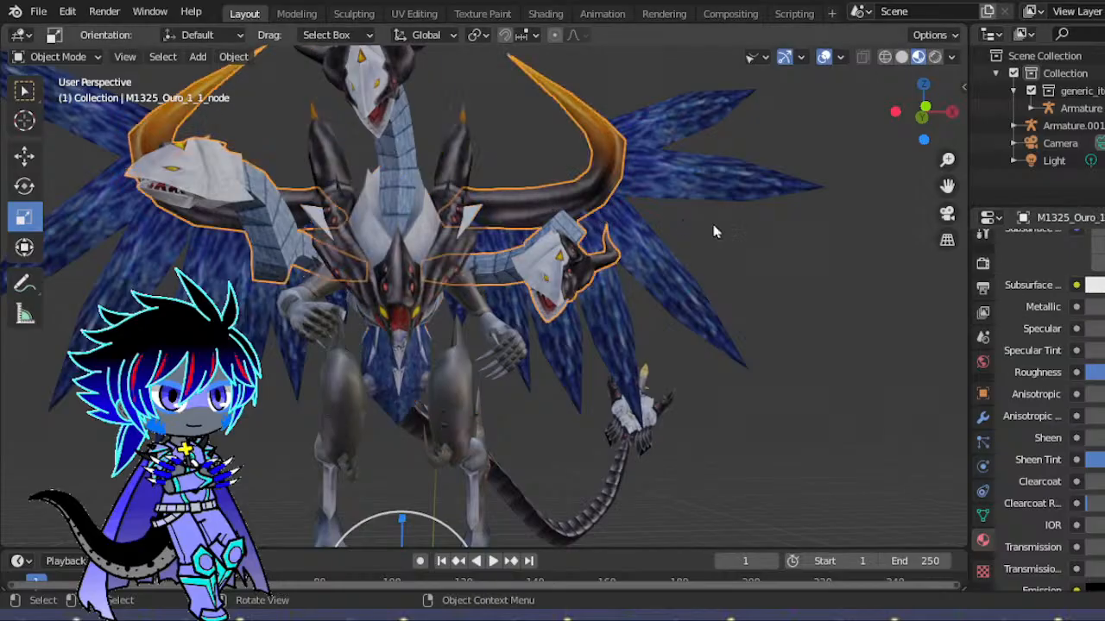
left_click(388, 158)
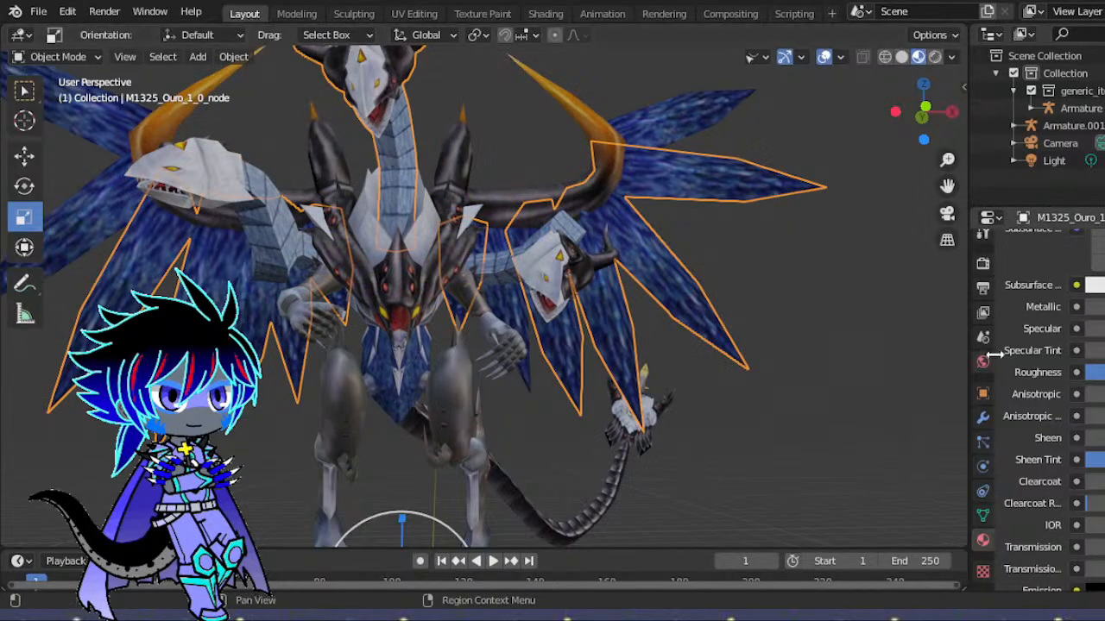
left_click(460, 392)
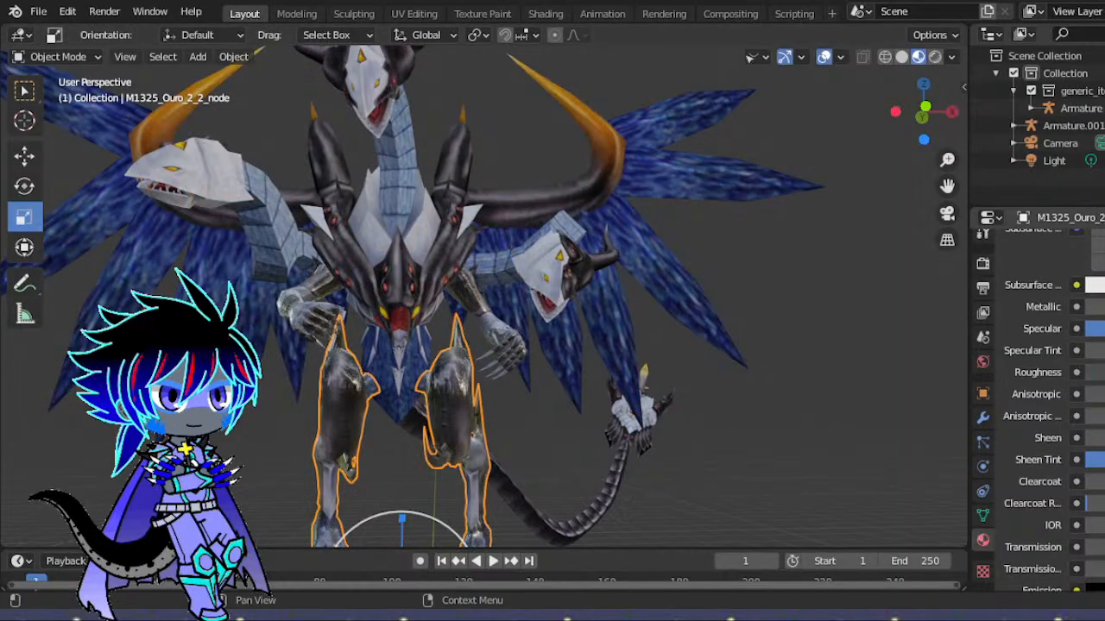
left_click_drag(1089, 372, 1104, 373)
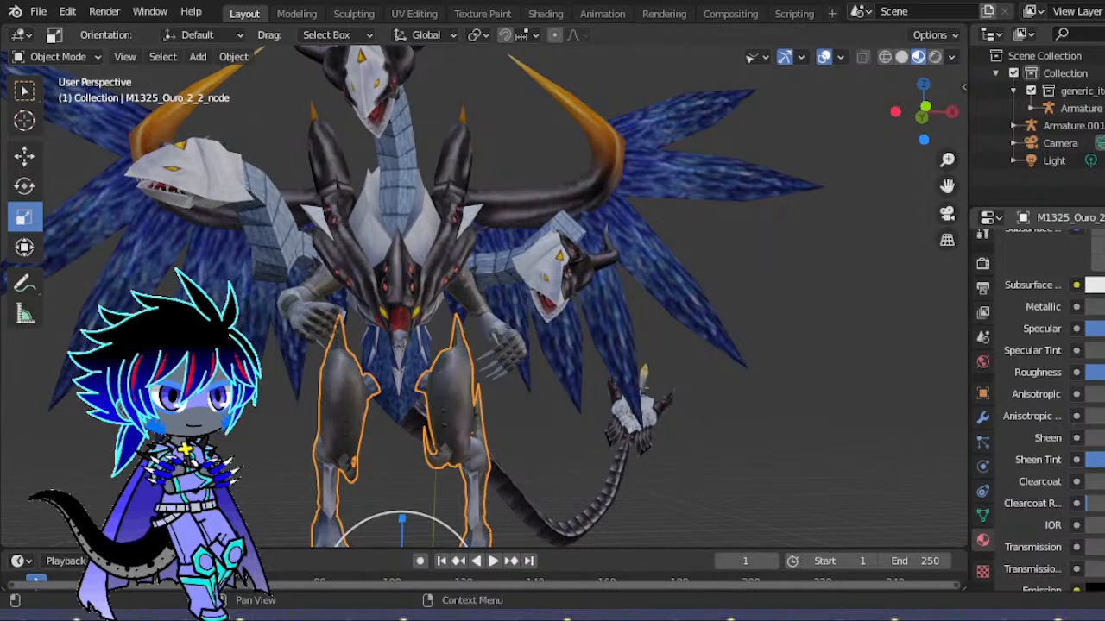
- Select the arm, tail, side head, wing and body meshes in turn to check their material settings, and inspect the shading from other angles
left_click(479, 303)
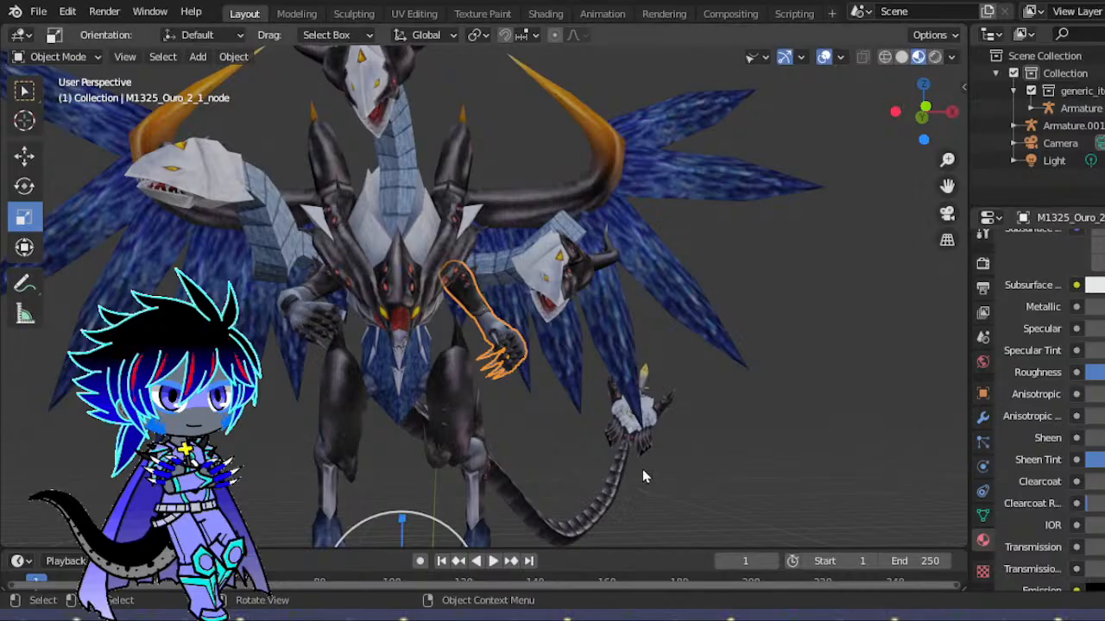
left_click(602, 503)
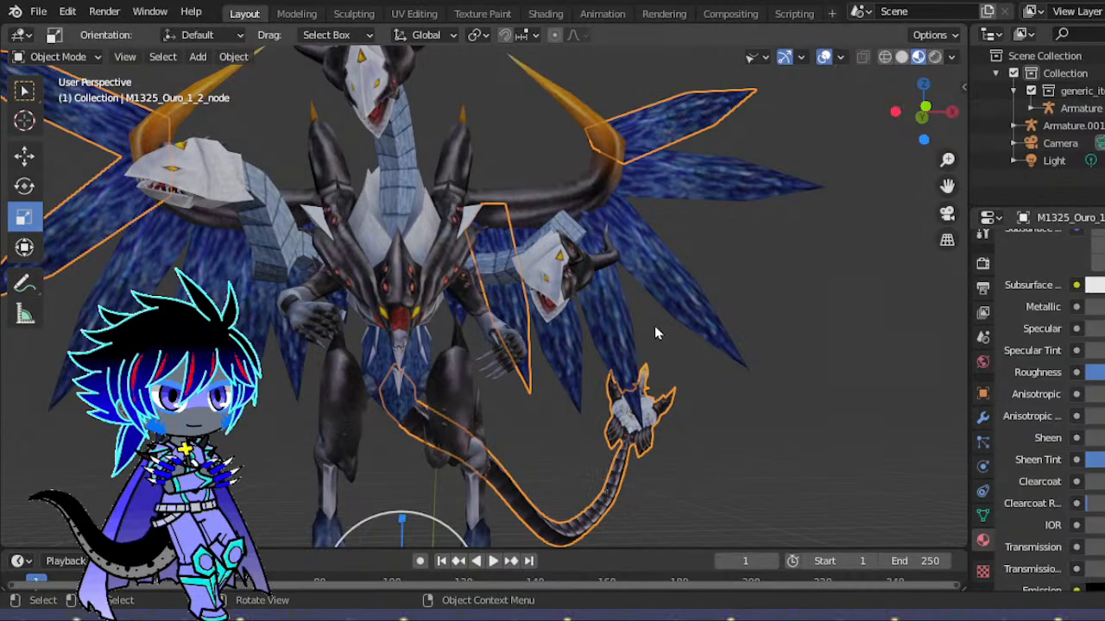
left_click(231, 190)
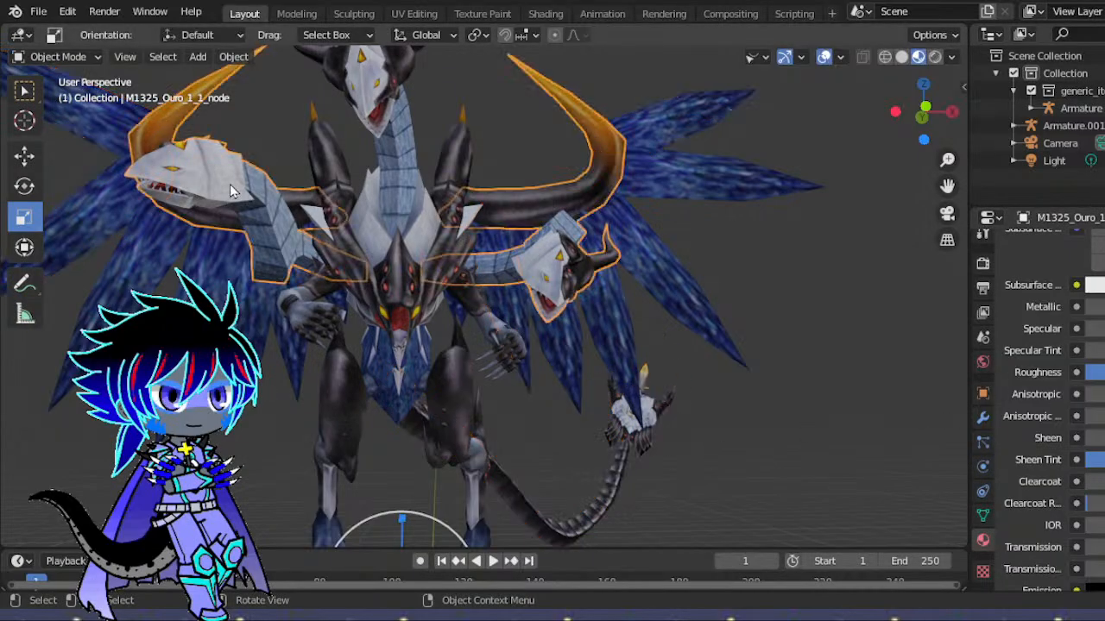
left_click(383, 129)
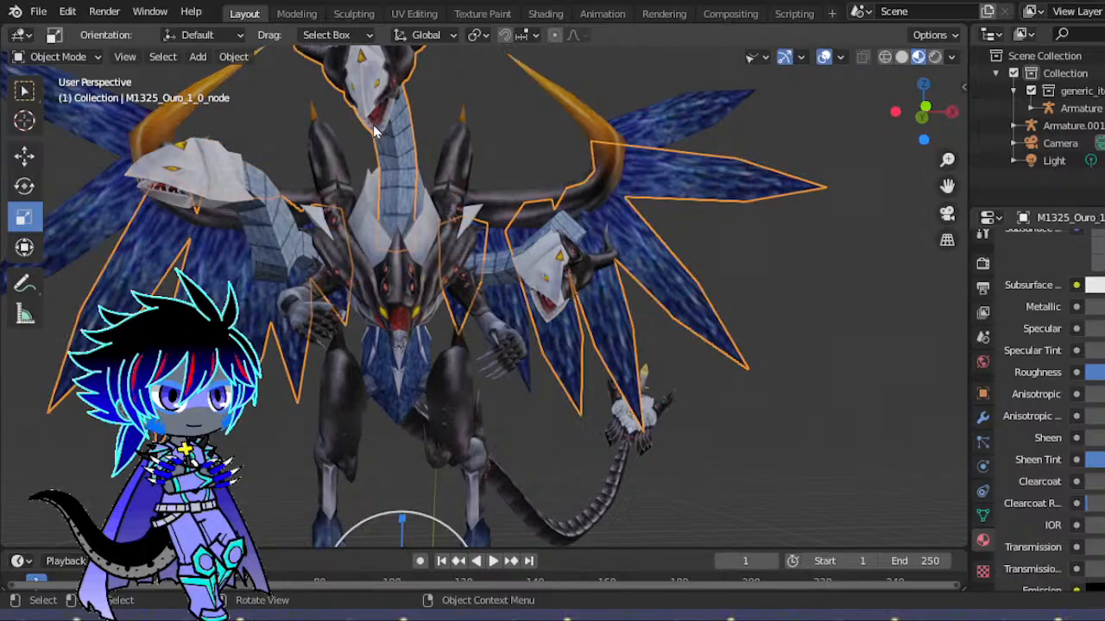
left_click(409, 341)
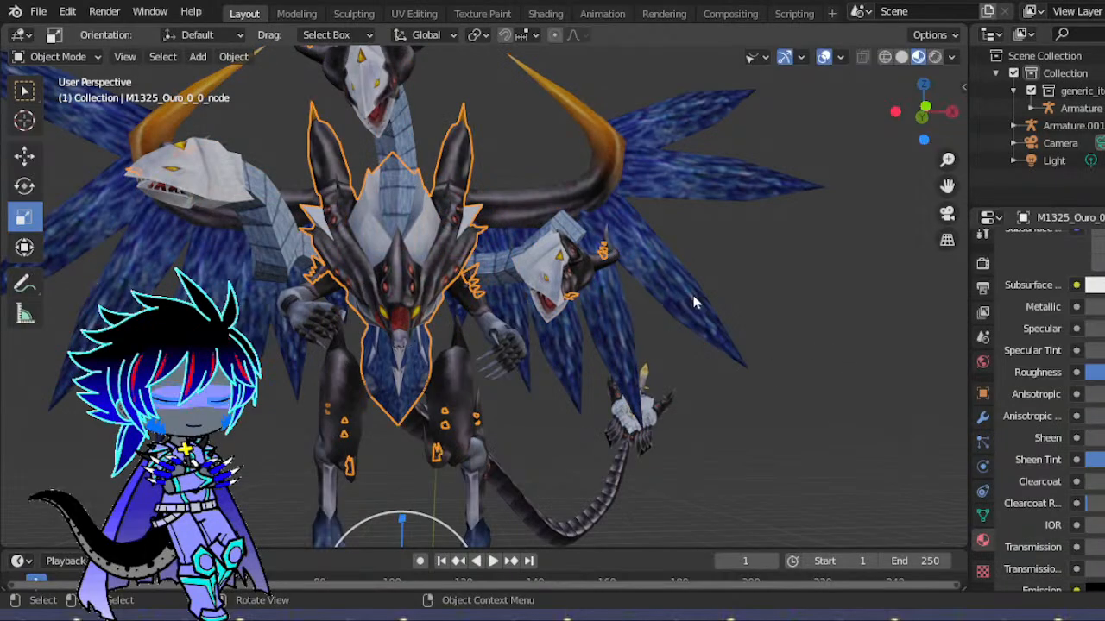
left_click_drag(910, 123, 1104, 128)
left_click_drag(930, 109, 908, 129)
scroll(814, 271, "down", 1)
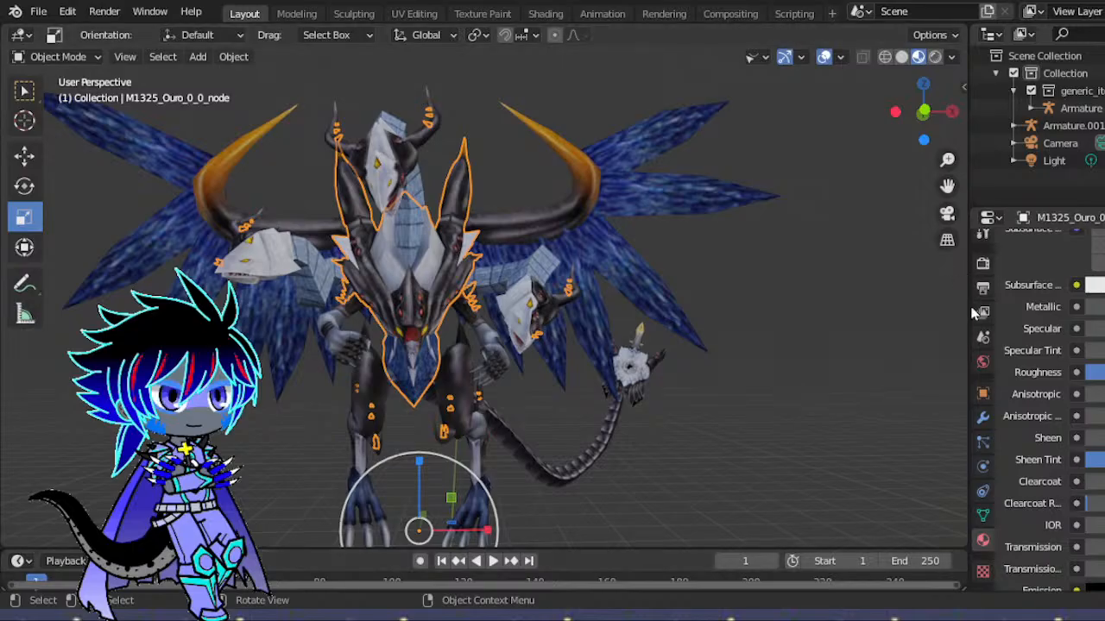
- Widen the 3D viewport and look over the creature and the standing man from several distances and angles
left_click_drag(966, 306, 997, 309)
left_click_drag(975, 186, 1054, 124)
left_click_drag(915, 110, 1001, 150)
left_click_drag(1102, 287, 1071, 241)
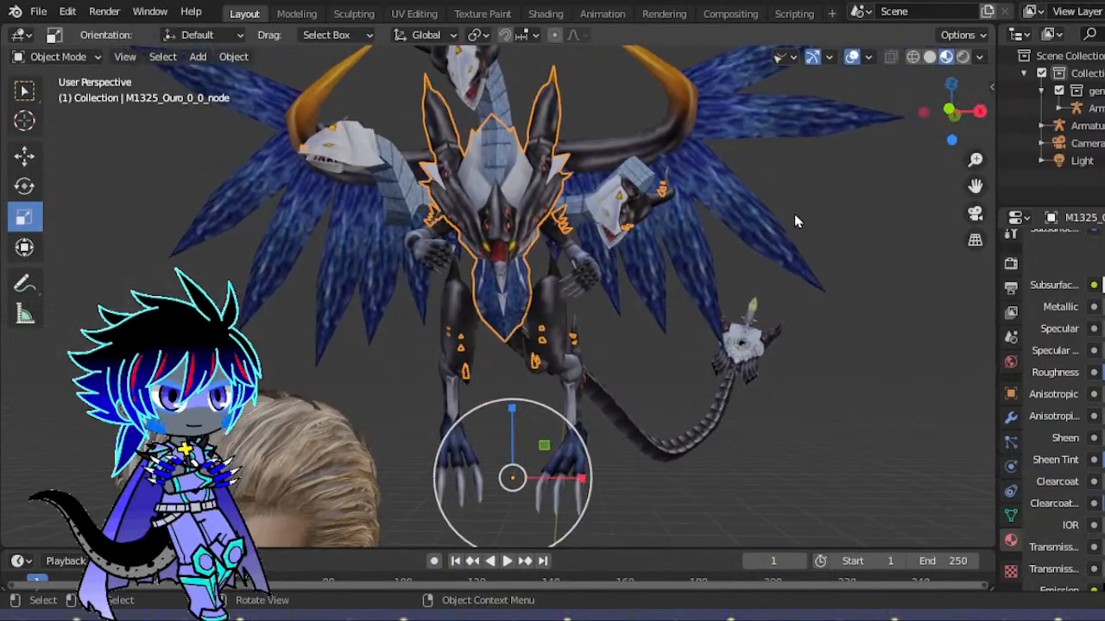
scroll(796, 214, "down", 6)
scroll(811, 228, "up", 3)
left_click_drag(975, 187, 930, 24)
scroll(513, 395, "up", 4)
scroll(510, 397, "down", 5)
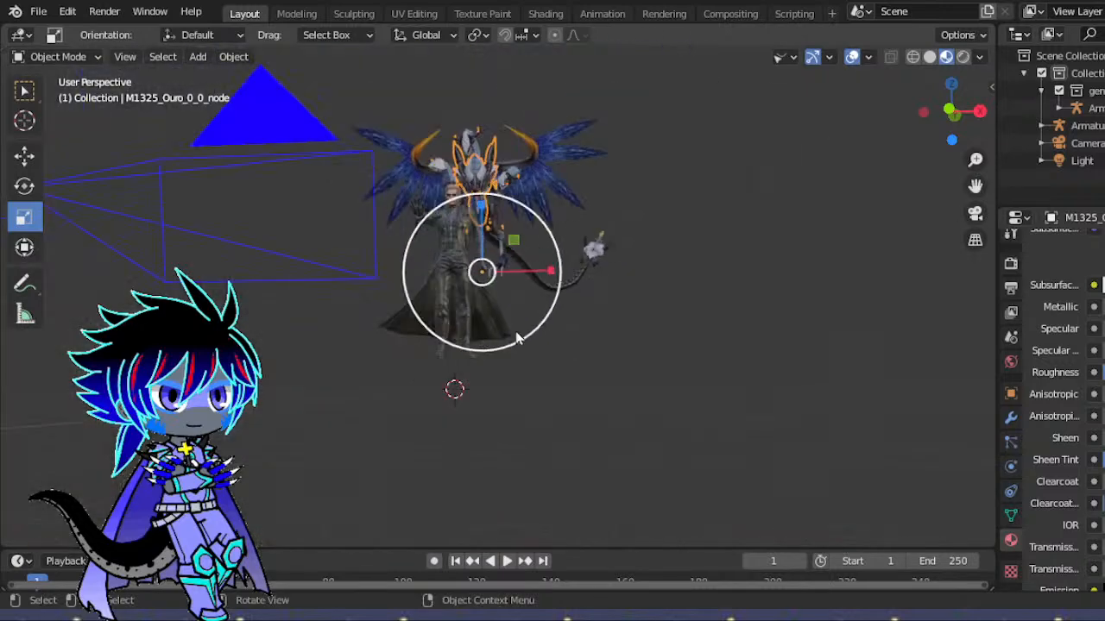
scroll(484, 347, "up", 4)
- Select the man's lower coat mesh 1_lowercoat_0.1_30_30 and darken its material's Specular colour
left_click(484, 347)
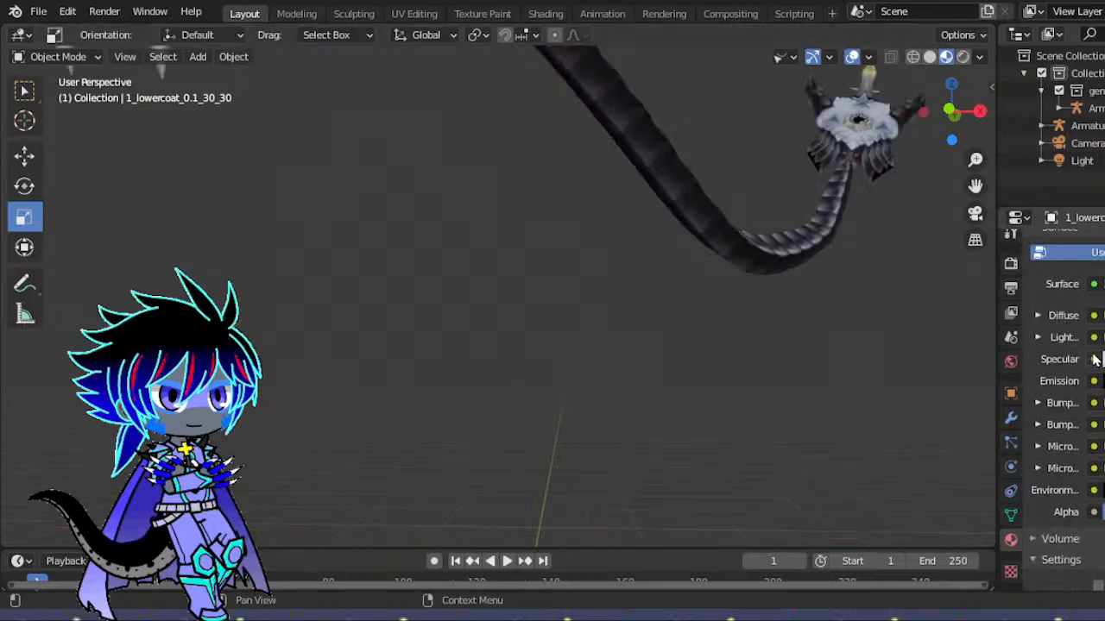
left_click(976, 213)
left_click_drag(957, 133, 949, 227)
scroll(938, 170, "up", 4)
scroll(1061, 389, "up", 3)
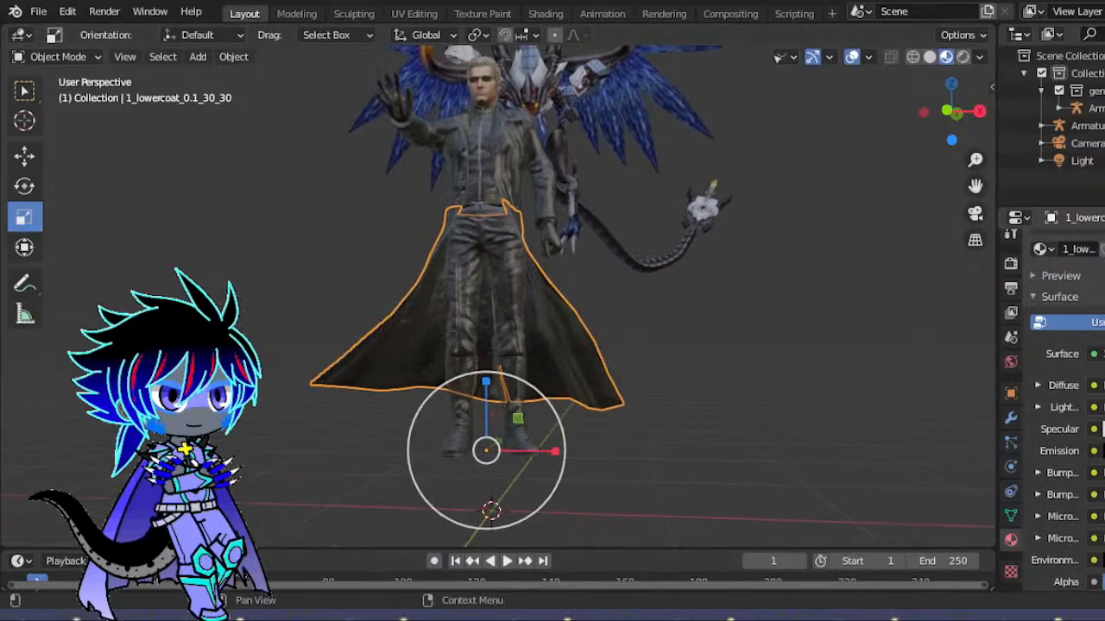
left_click(1104, 429)
left_click_drag(1104, 181, 1104, 253)
- Select the trousers mesh 1_trousers_0.1_25_30 and set its Specular colour to black by lowering the value to 0
scroll(942, 311, "up", 5)
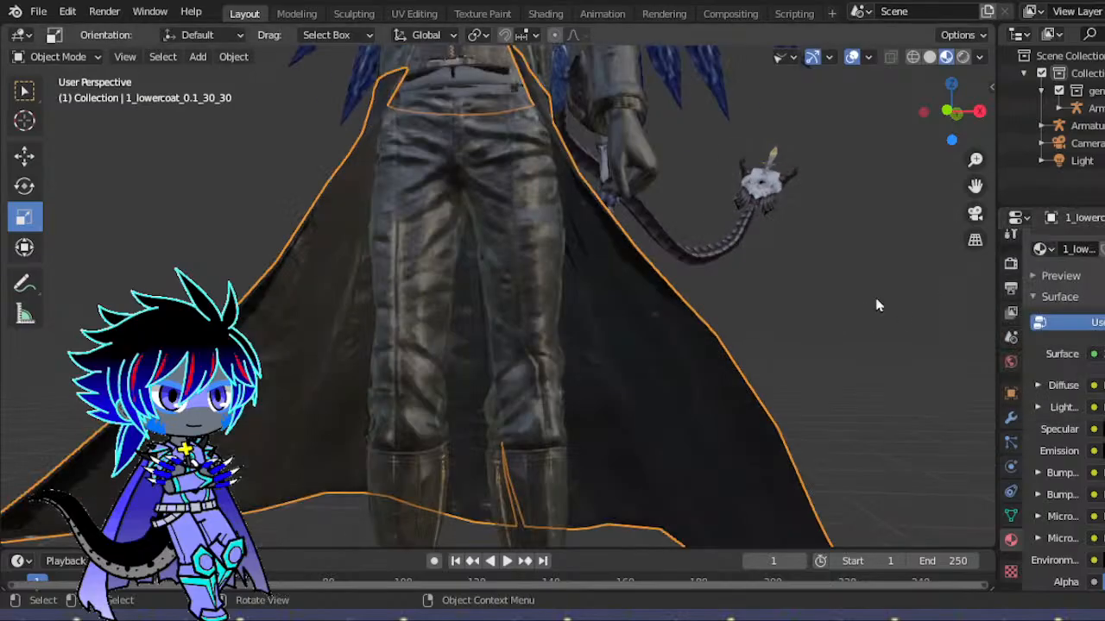
left_click(531, 254)
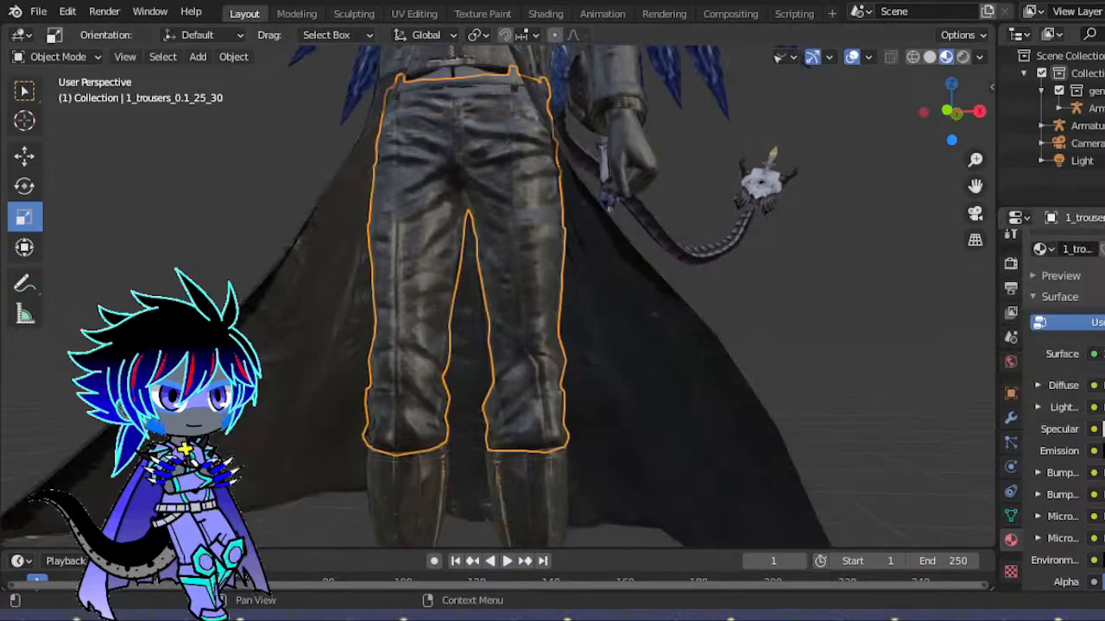
left_click(1103, 429)
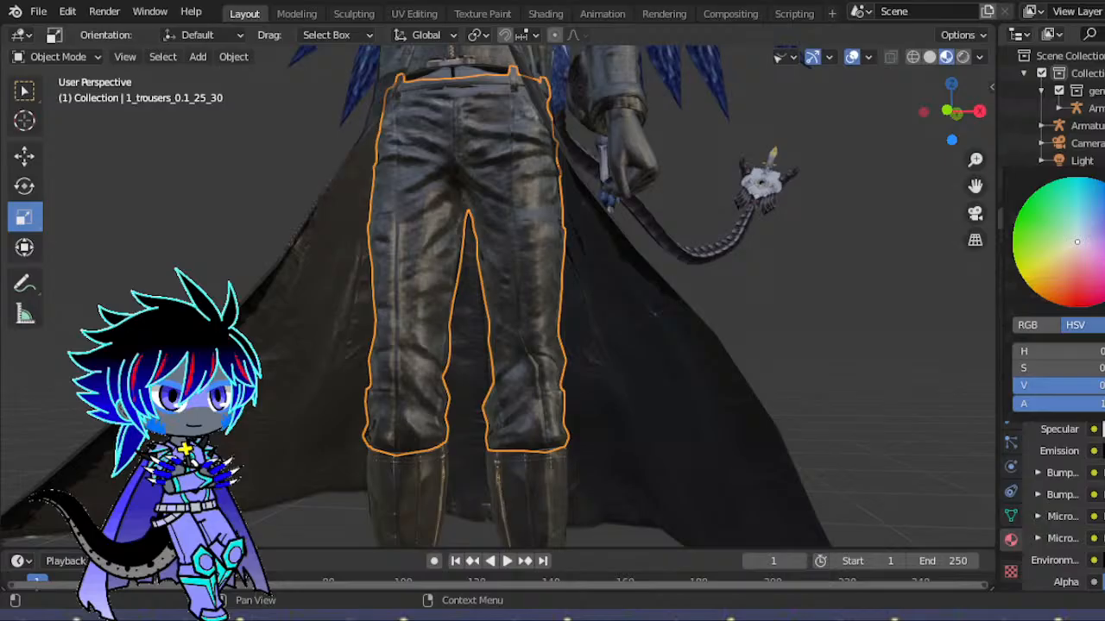
left_click_drag(1102, 386, 1014, 386)
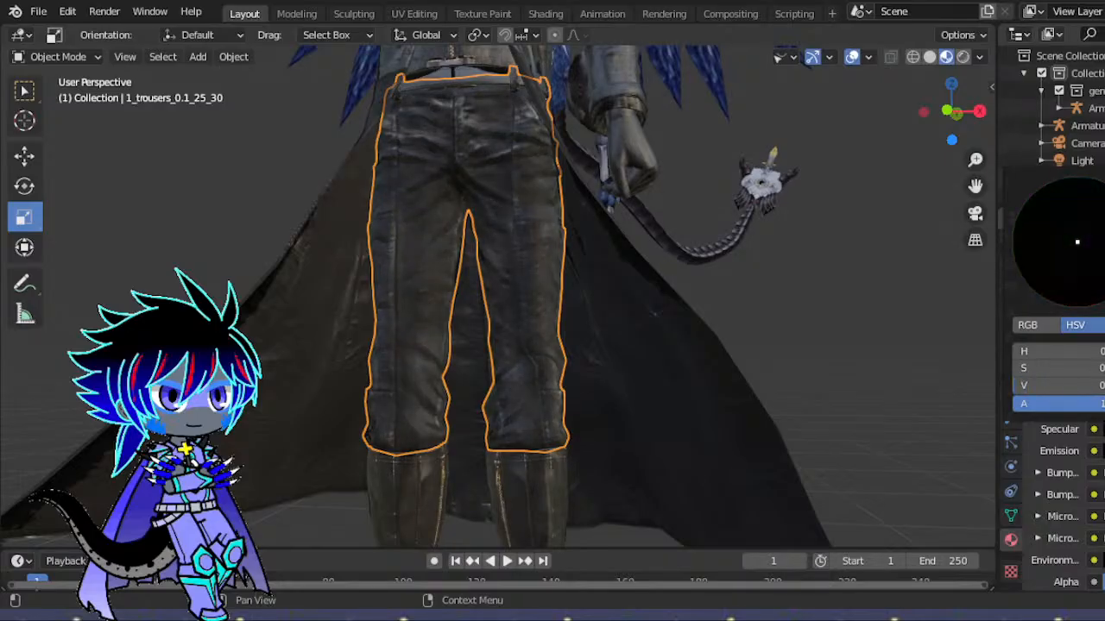
- Select the upper coat mesh 1_uppercoat_0.1_25_30 and darken its Specular colour
left_click_drag(951, 141, 950, 142)
left_click_drag(291, 264, 354, 274)
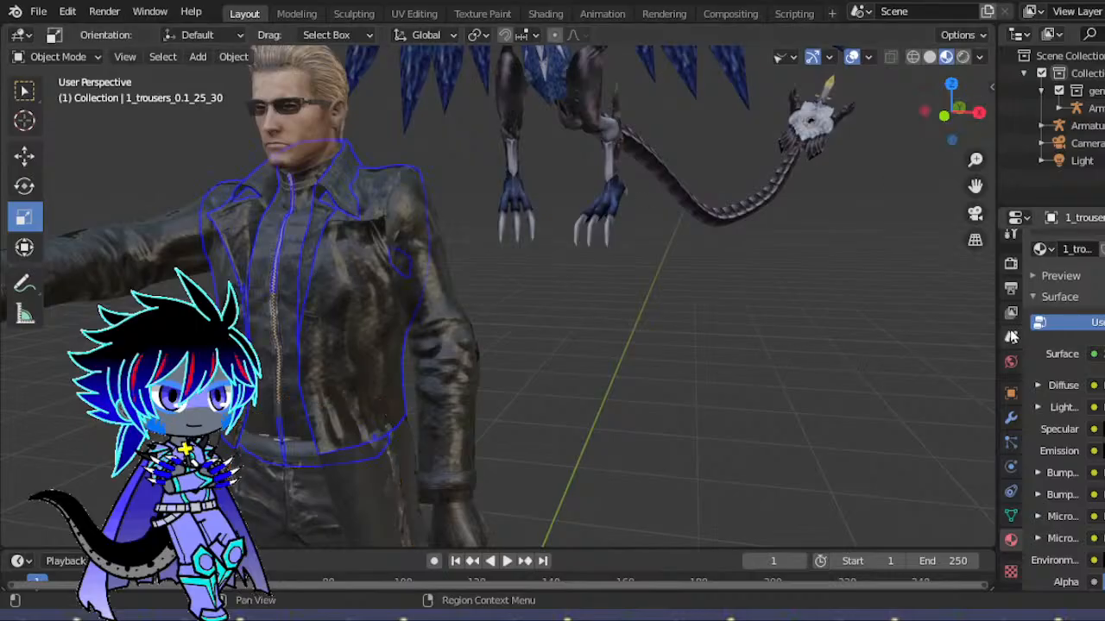
left_click(389, 298)
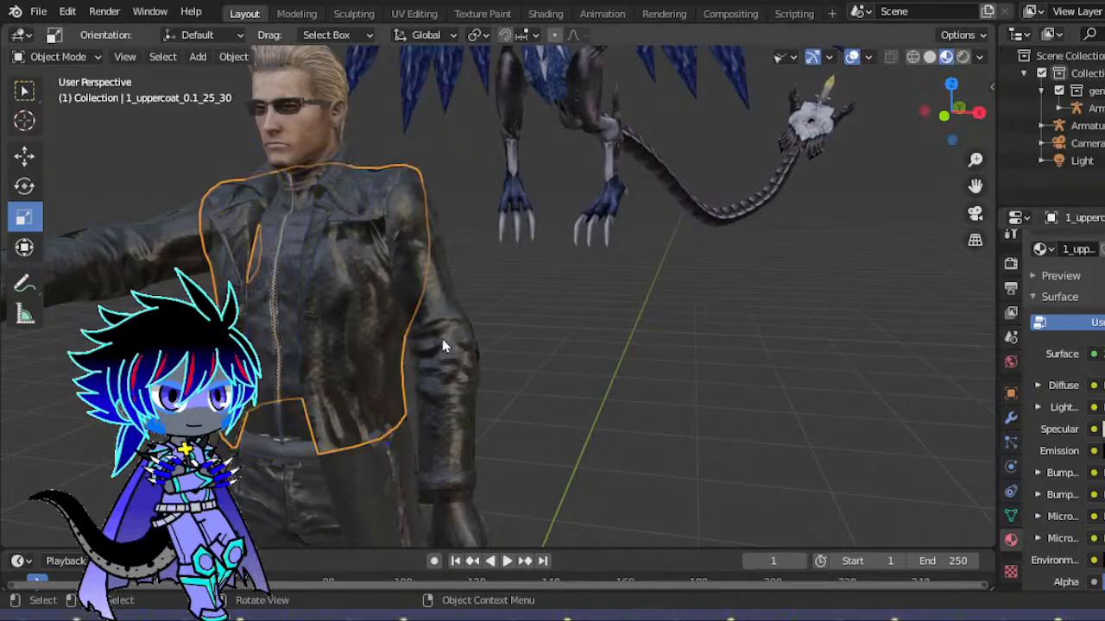
left_click(1104, 429)
left_click_drag(1104, 182, 1104, 226)
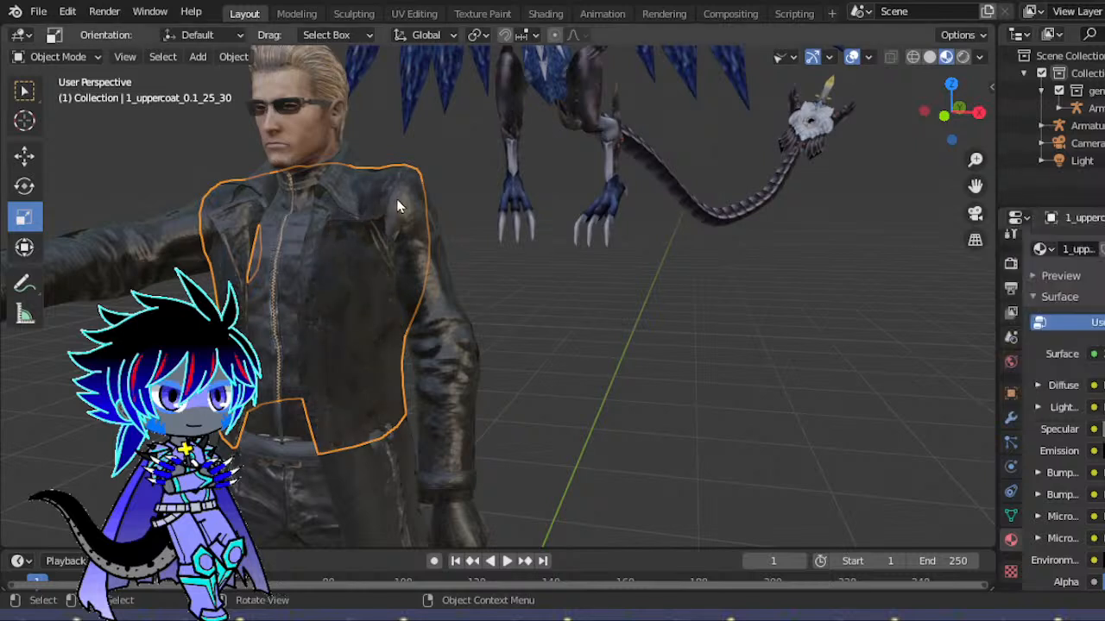
- Select the coat collar mesh 1_coatcollar_0.1_30_30 and partly darken its Specular colour
left_click(331, 198)
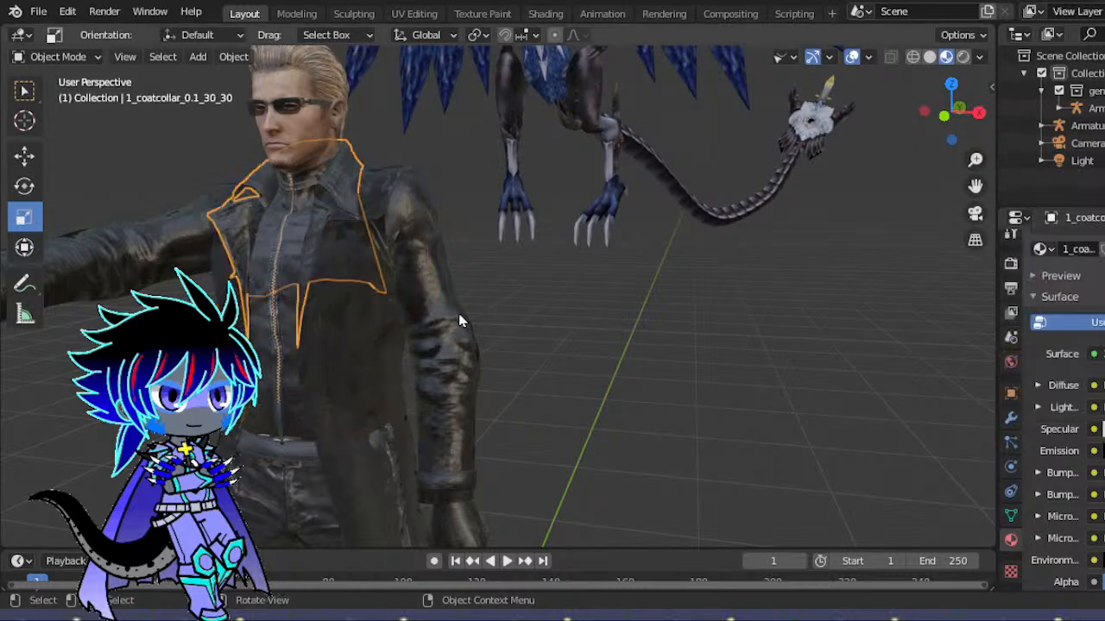
left_click(1104, 429)
left_click_drag(1104, 181, 1104, 250)
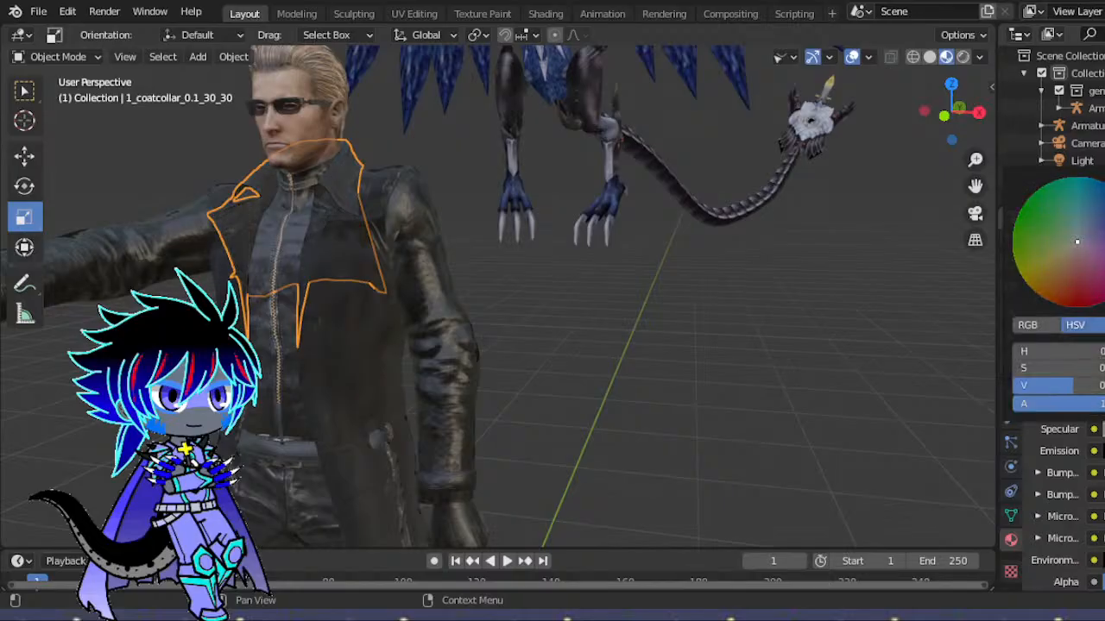
- Select the shirt mesh 1_upperbody_0.1_25_30 and darken its Specular colour to a dark grey
left_click(262, 240)
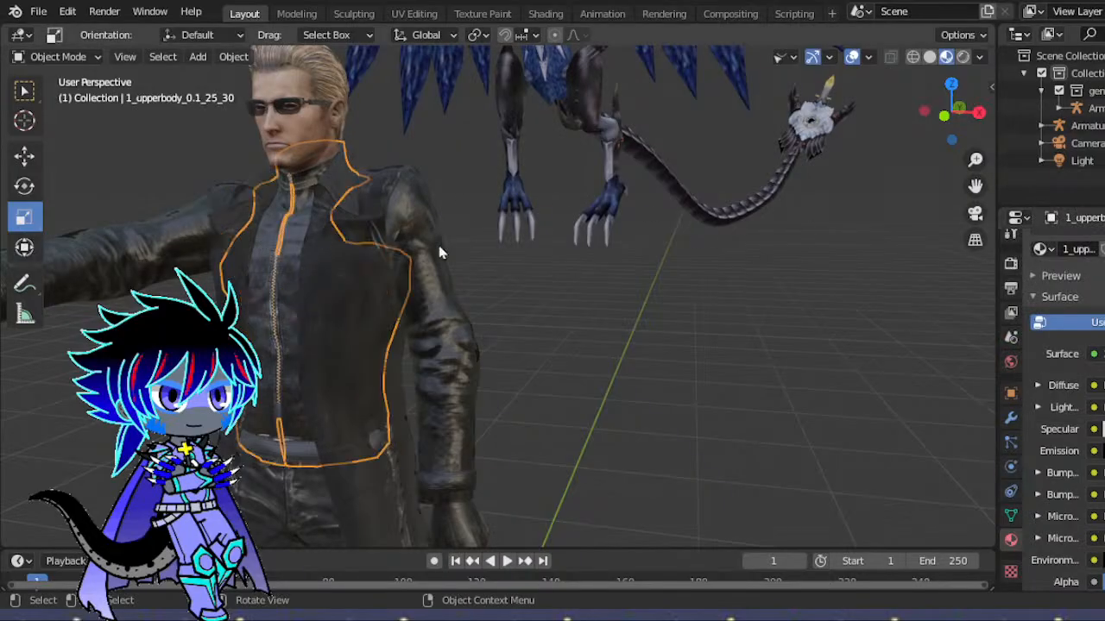
left_click(292, 250)
left_click(291, 251)
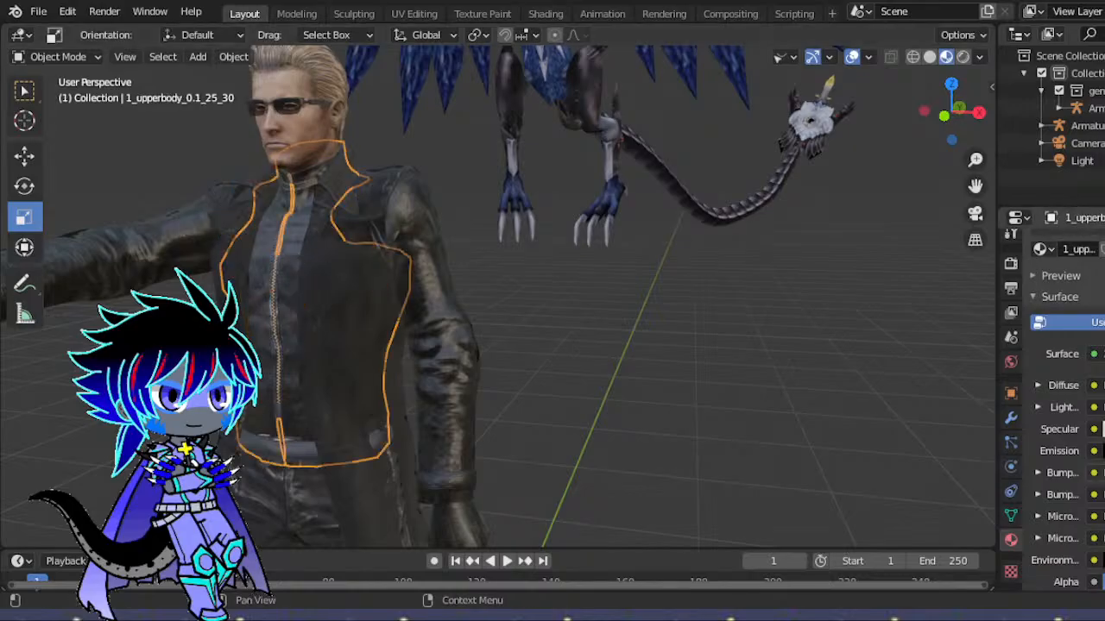
left_click(1103, 429)
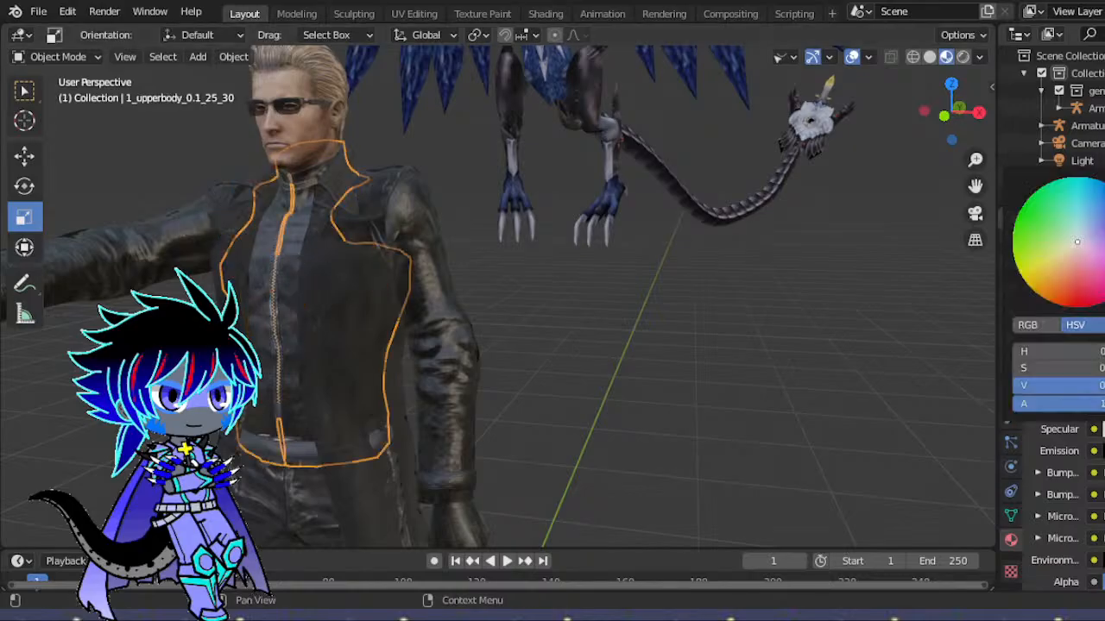
left_click_drag(1104, 202, 1104, 271)
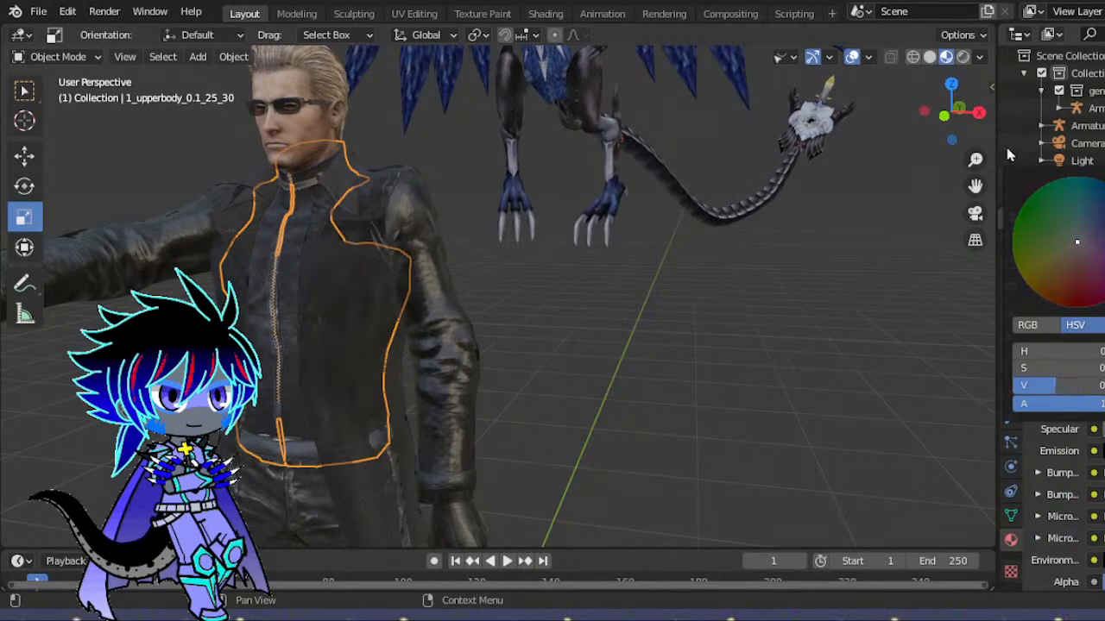
- Select the sleeve mesh 1_arms_0.1_25_30 and partly darken its Specular colour
left_click_drag(953, 112, 922, 136)
left_click(655, 249)
scroll(723, 247, "down", 3)
scroll(704, 249, "up", 2)
left_click(498, 246)
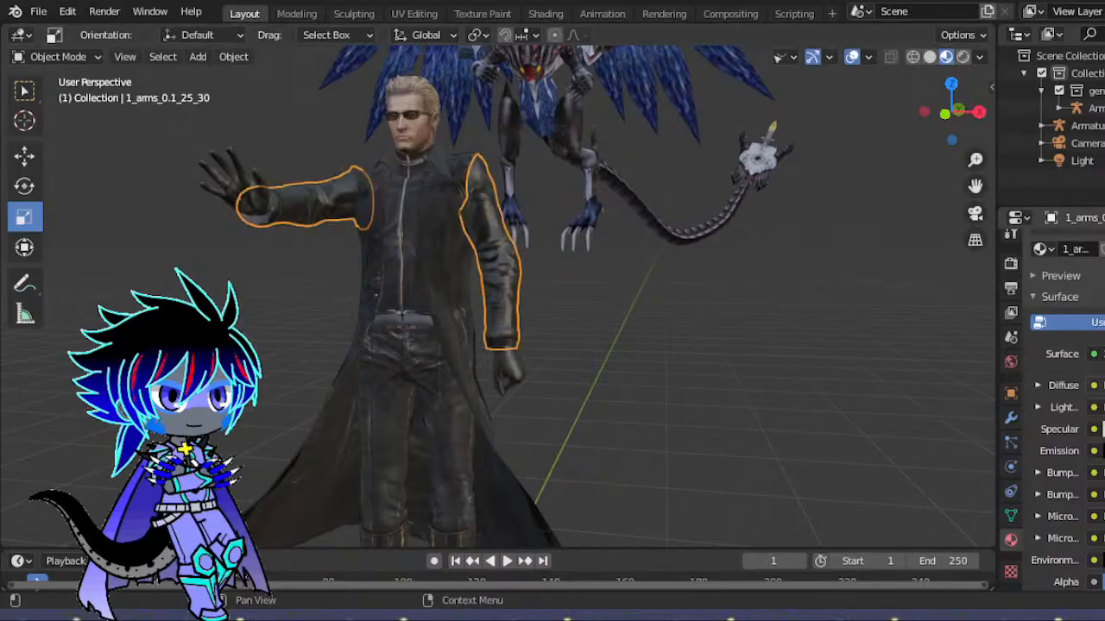
left_click(1103, 429)
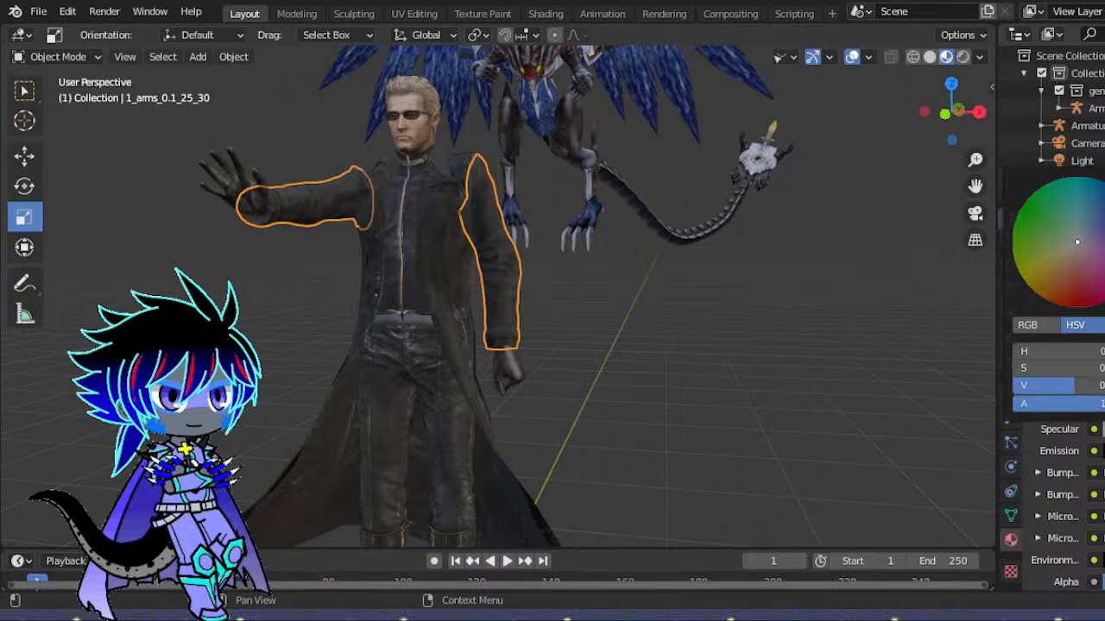
- Inspect the coat's shading, select the gloves mesh 4_gloves and darken its Lightmap colour
scroll(697, 307, "up", 5)
scroll(696, 306, "down", 10)
scroll(690, 352, "up", 4)
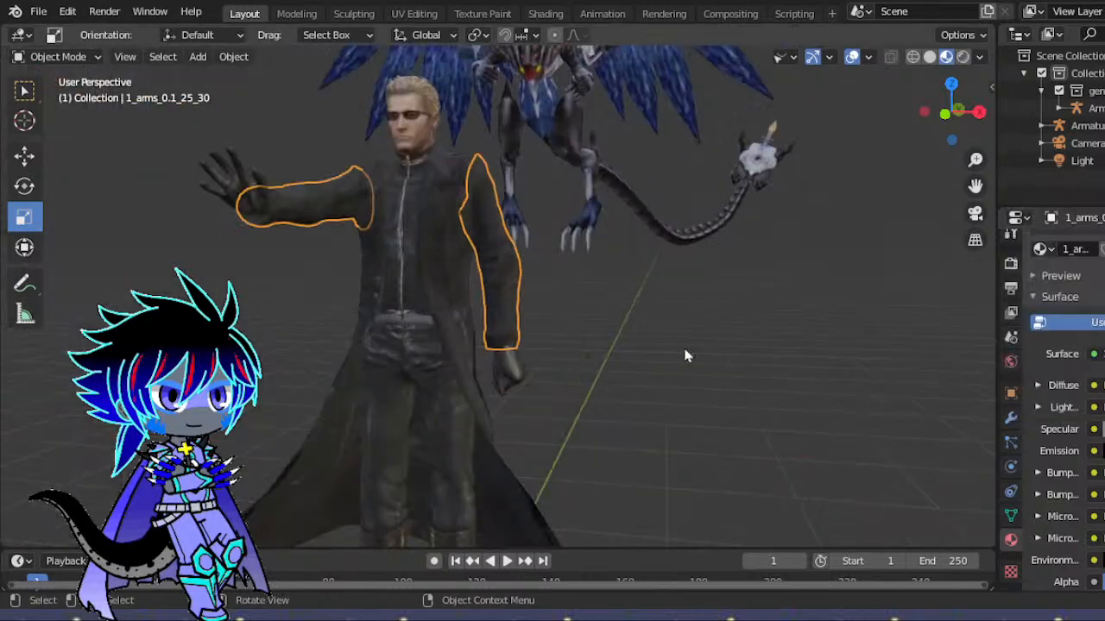
left_click(511, 365)
left_click(1103, 407)
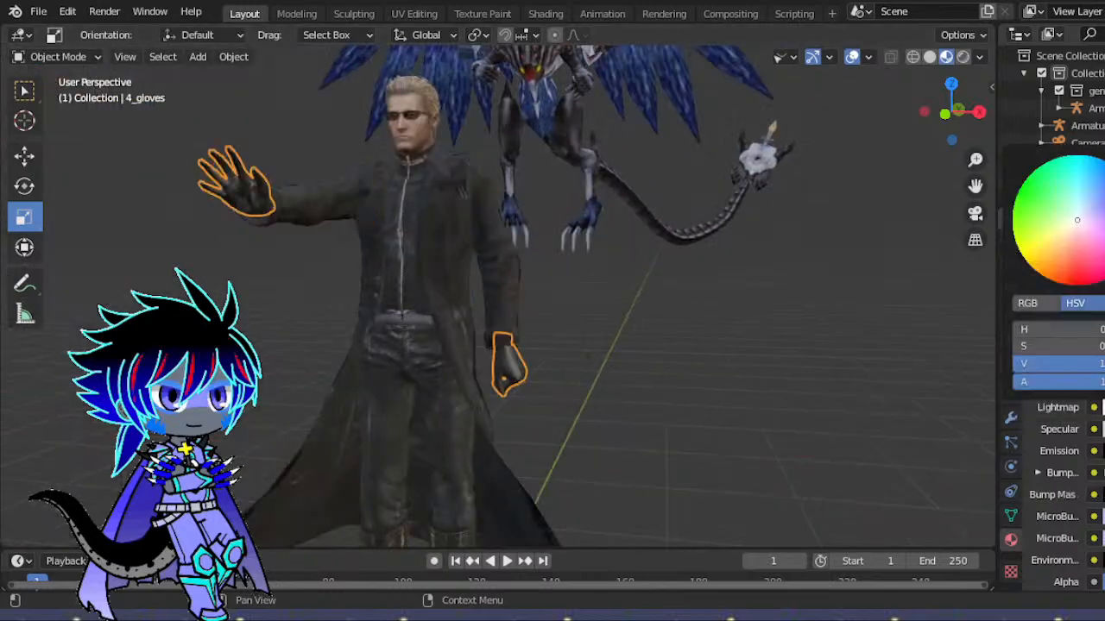
left_click_drag(1102, 364, 1008, 363)
left_click(819, 340)
- Select the man's face mesh 4_face, try a darker Lightmap colour and darken its Specular colour to nearly black
left_click_drag(939, 107, 970, 136)
scroll(878, 215, "up", 3)
left_click_drag(976, 186, 799, 162)
left_click(875, 283)
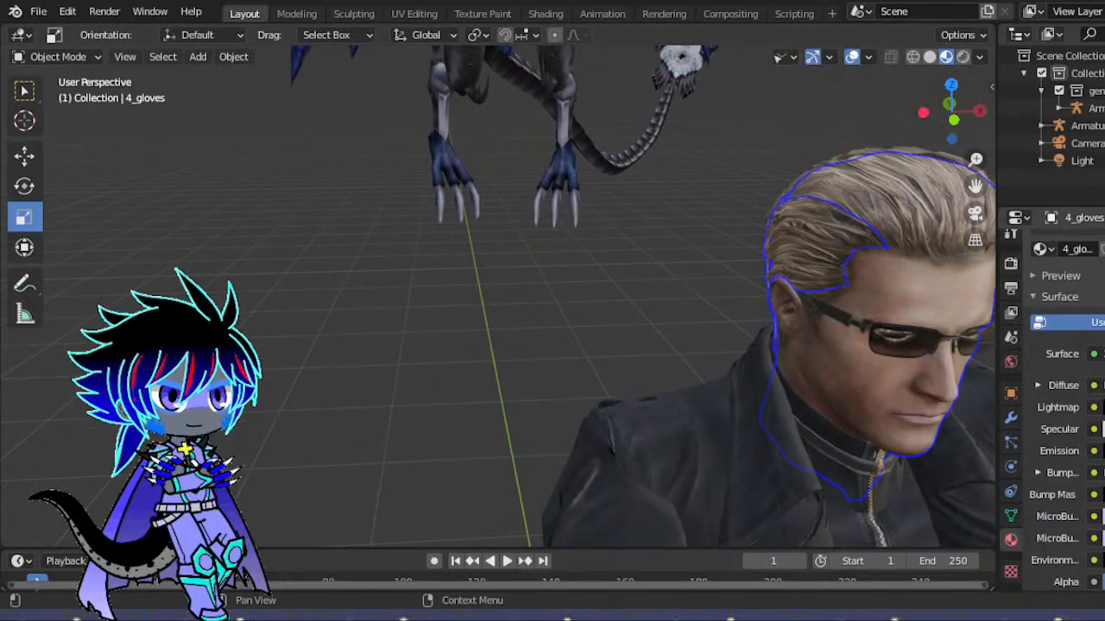
left_click(909, 258)
left_click(1103, 408)
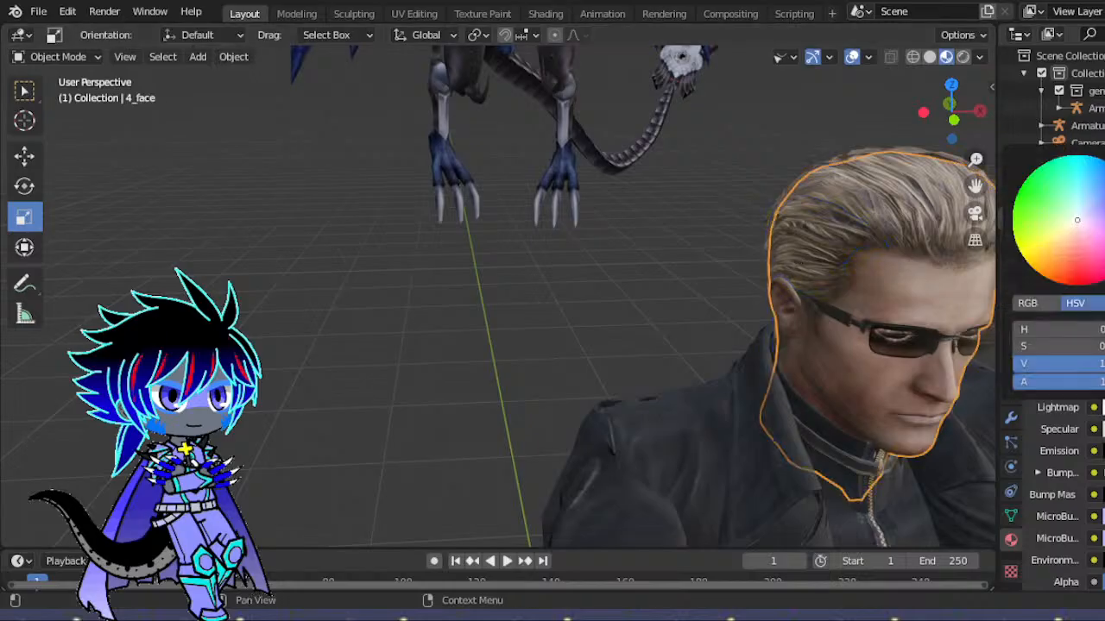
left_click_drag(1104, 159, 1104, 299)
left_click(1103, 429)
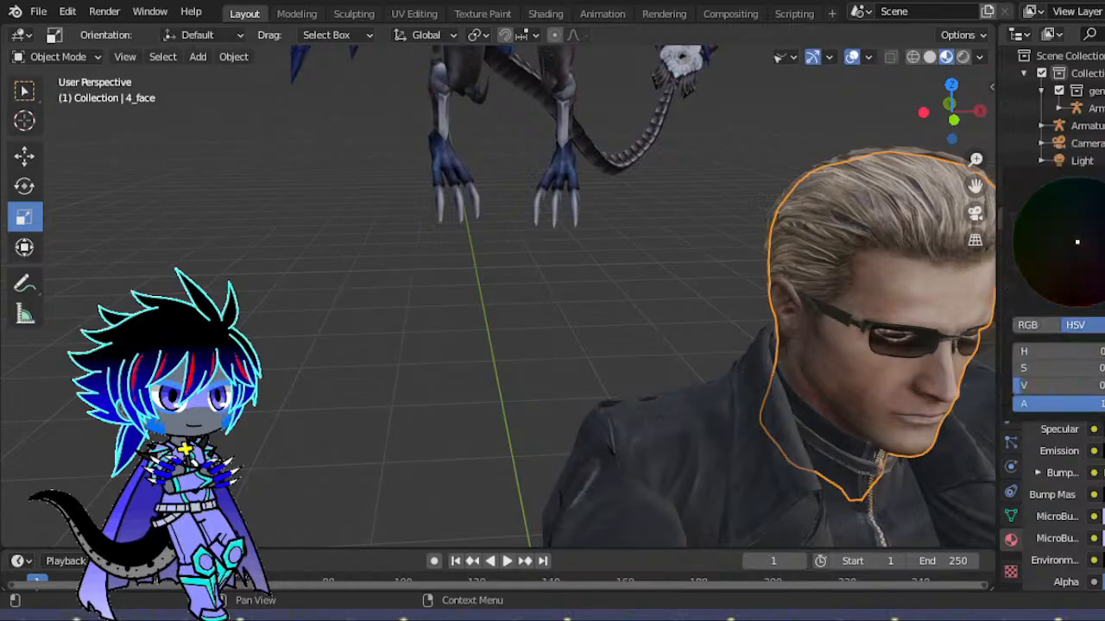
- Select the sunglasses mesh 6_glasses and darken its Specular colour to a dark grey
left_click(919, 328)
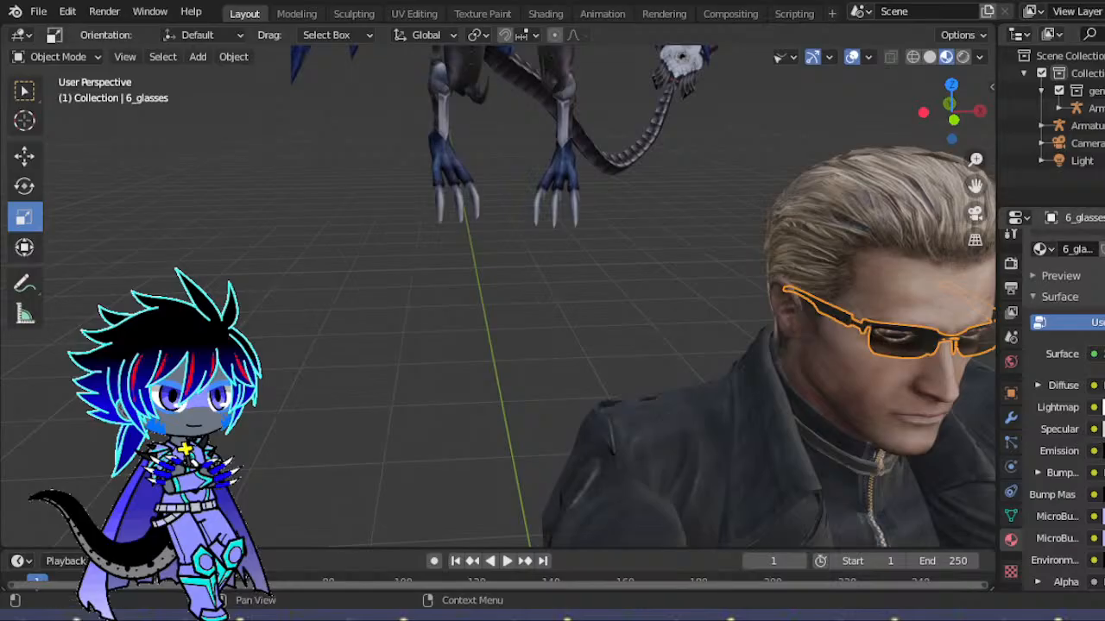
left_click(1104, 429)
left_click_drag(1104, 198, 1104, 274)
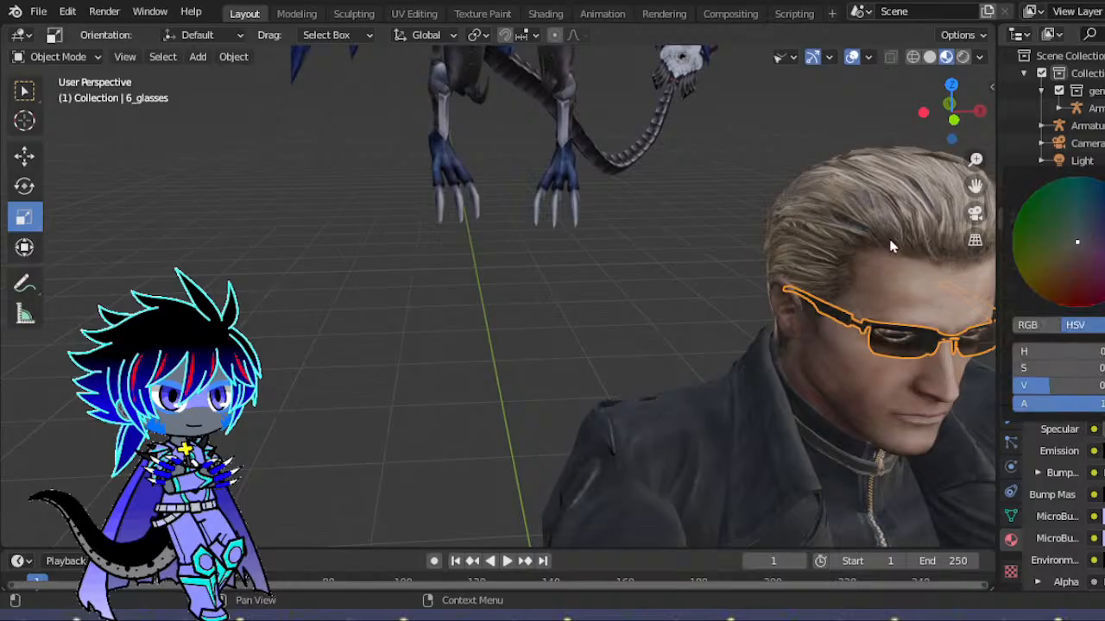
- Select the hair mesh 6_hair2 and partly darken its Specular colour
left_click(975, 232)
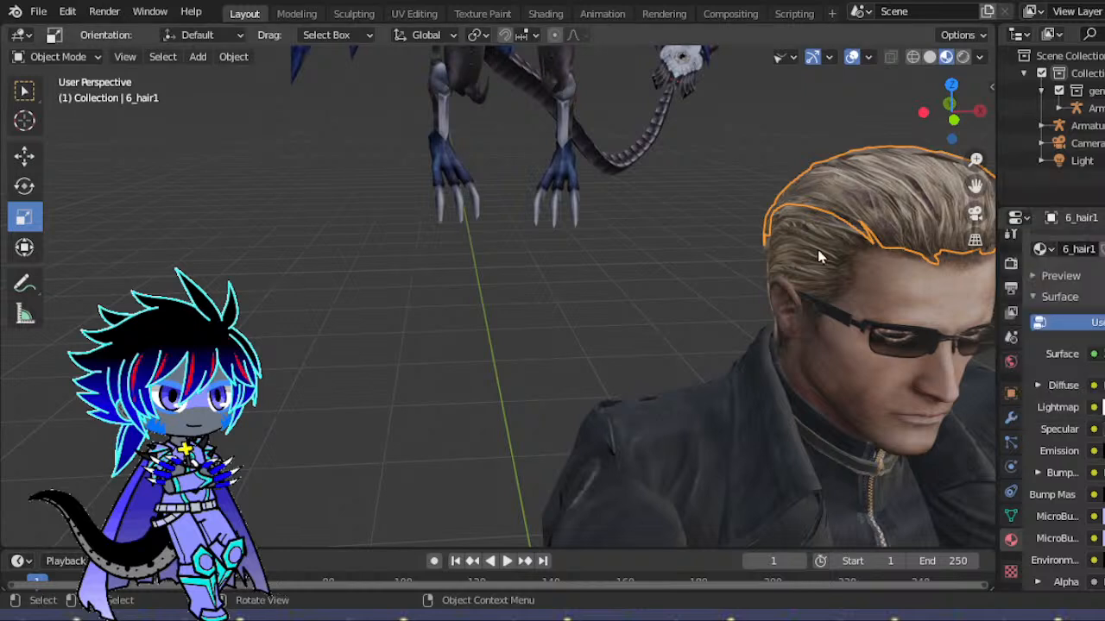
left_click(820, 256)
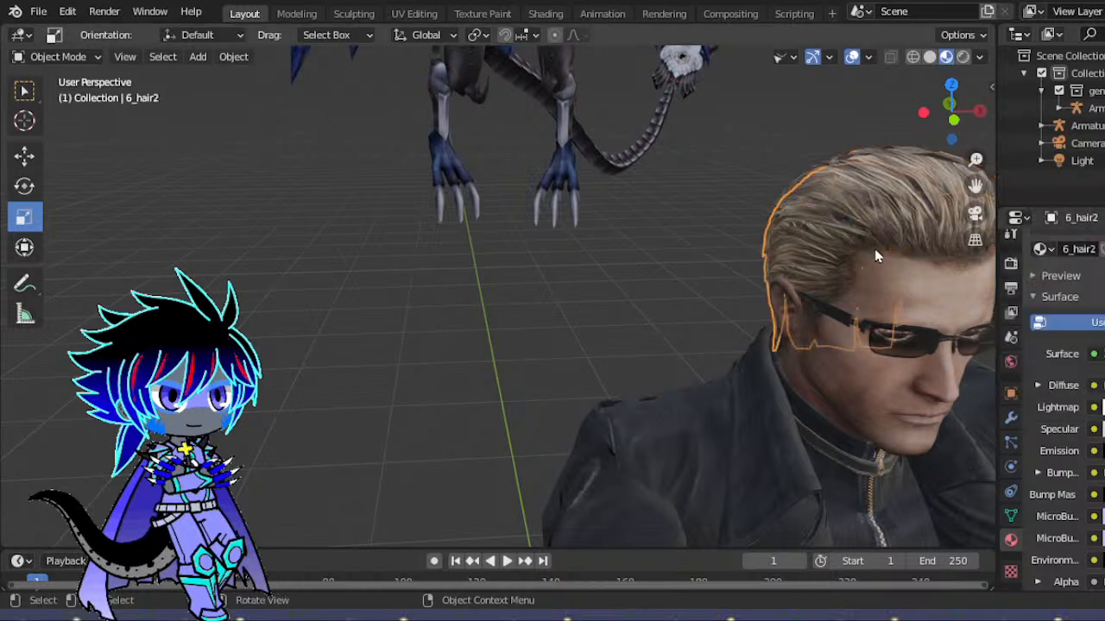
left_click(1103, 429)
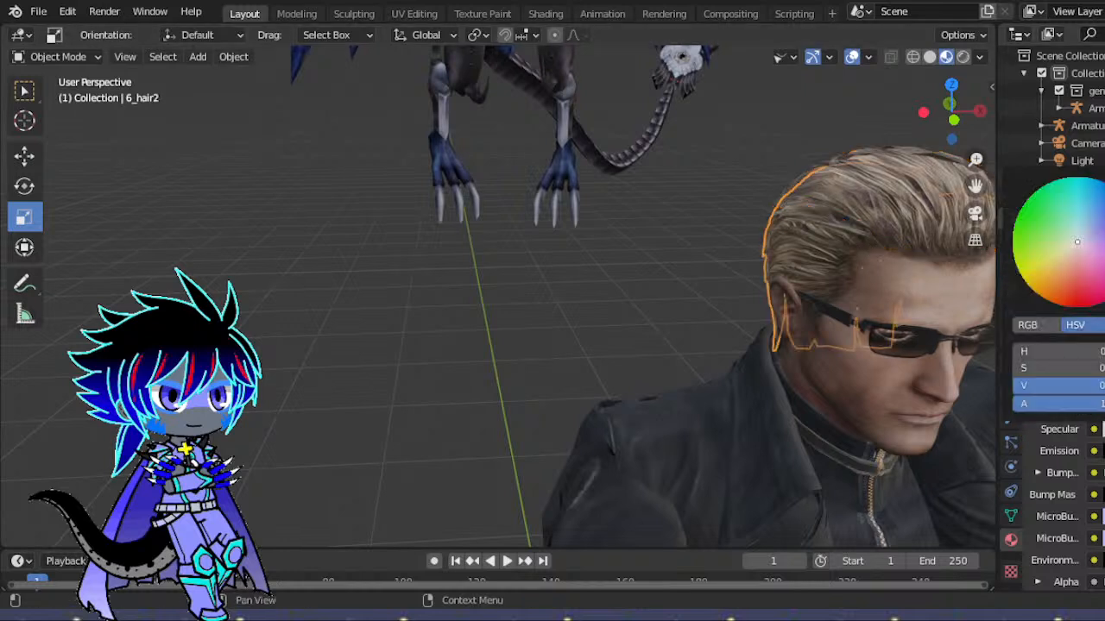
left_click_drag(1101, 385, 1068, 385)
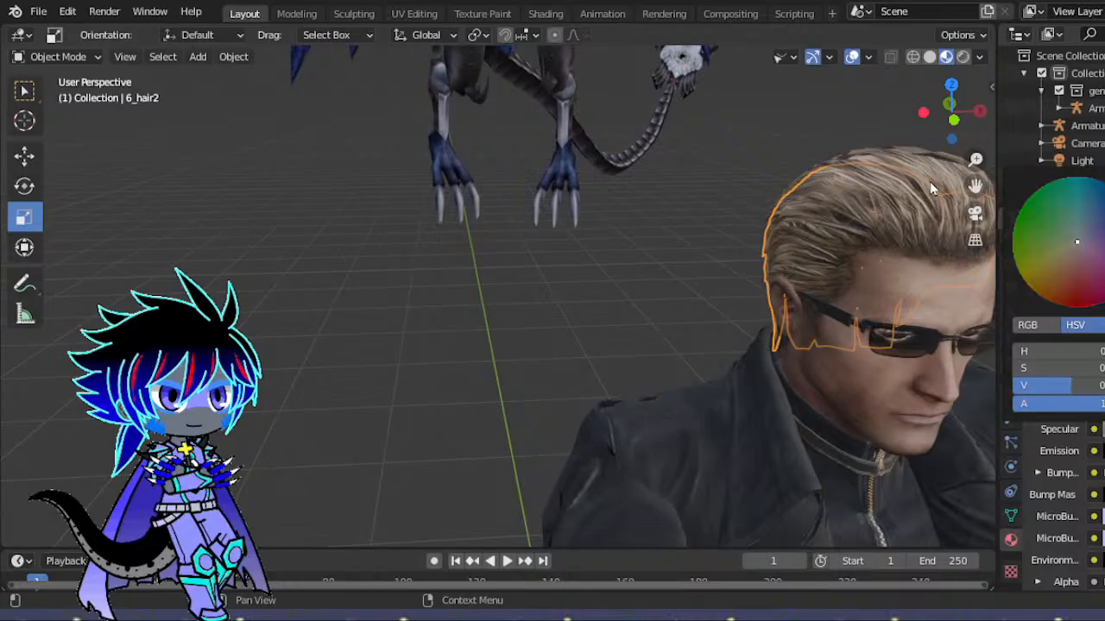
- Look through the camera, select the belt mesh 6_belt and darken its Specular colour
scroll(896, 192, "down", 10)
left_click_drag(927, 110, 931, 191)
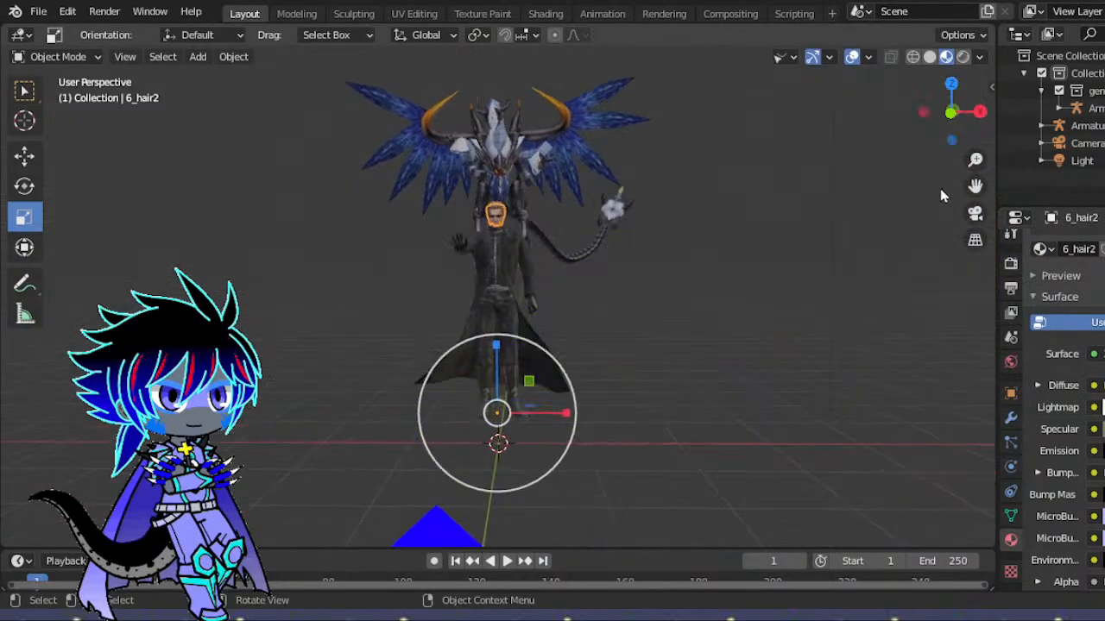
left_click(975, 215)
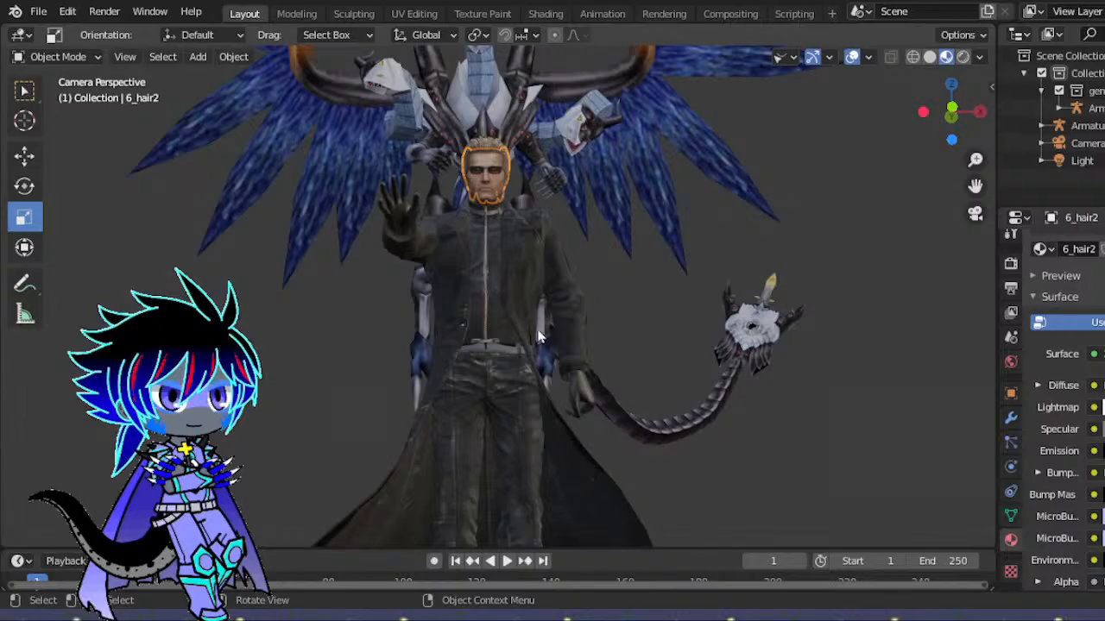
left_click(502, 356)
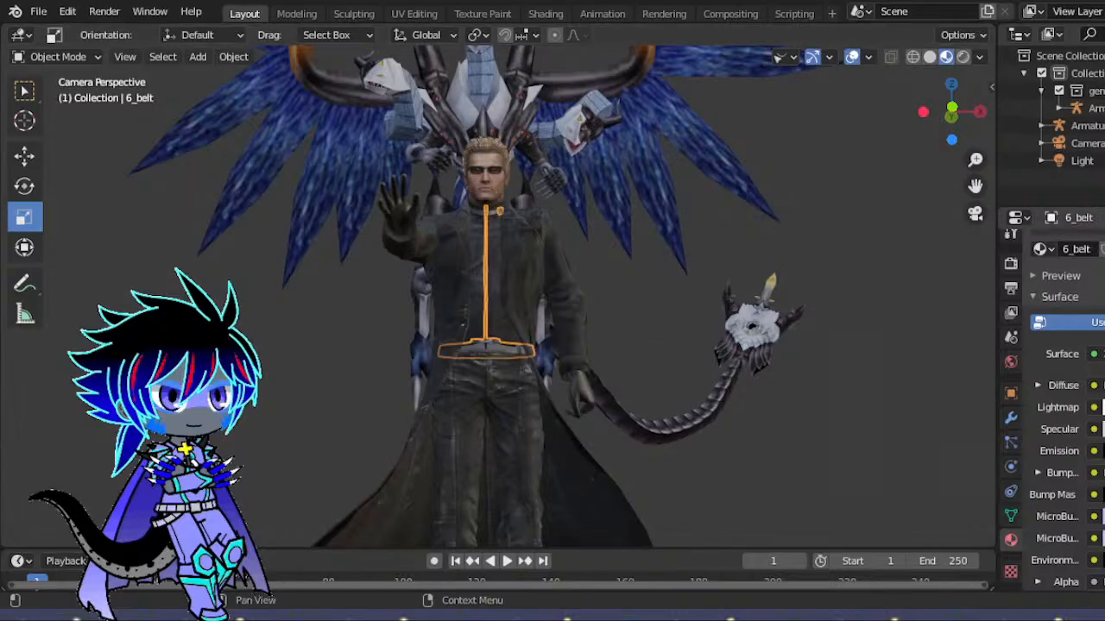
left_click(1102, 430)
left_click_drag(1104, 204, 1104, 307)
left_click(892, 381)
scroll(563, 300, "up", 5)
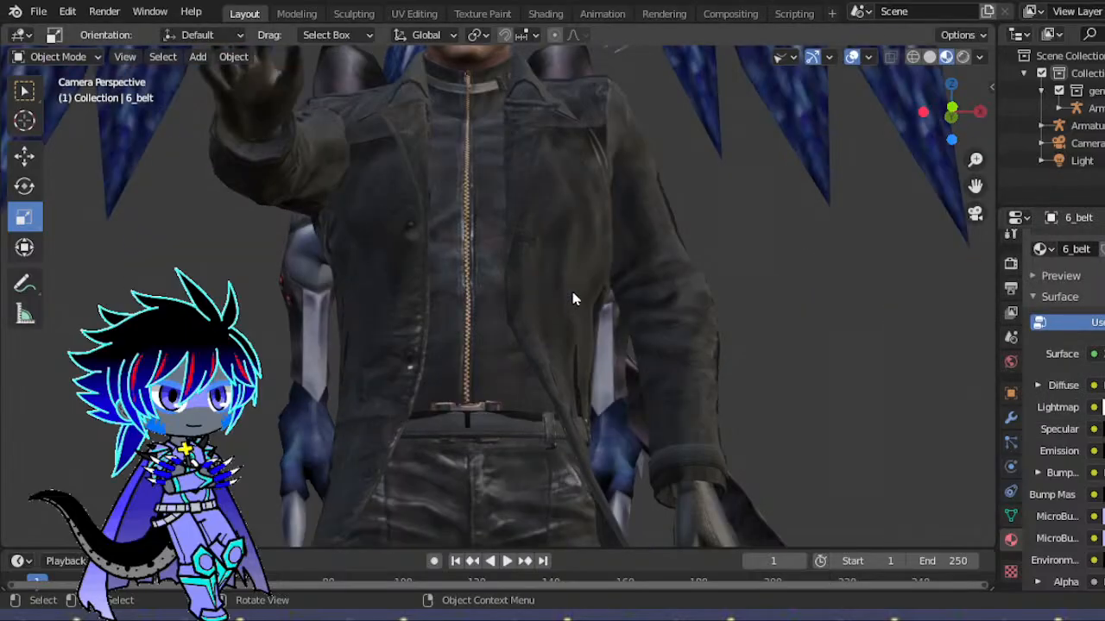
left_click(515, 420)
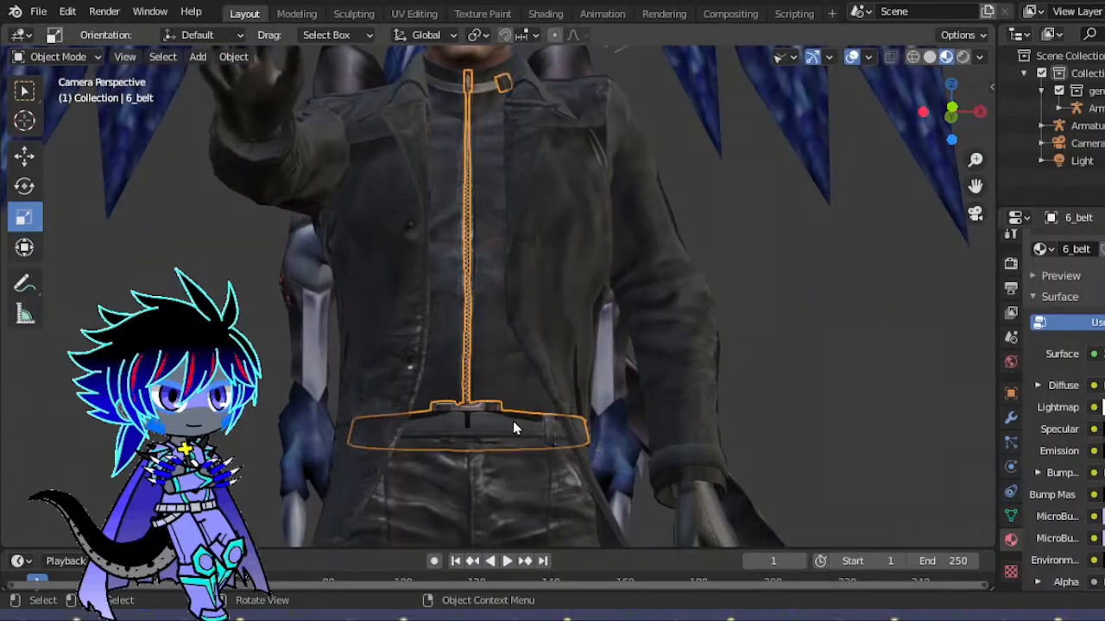
left_click(832, 346)
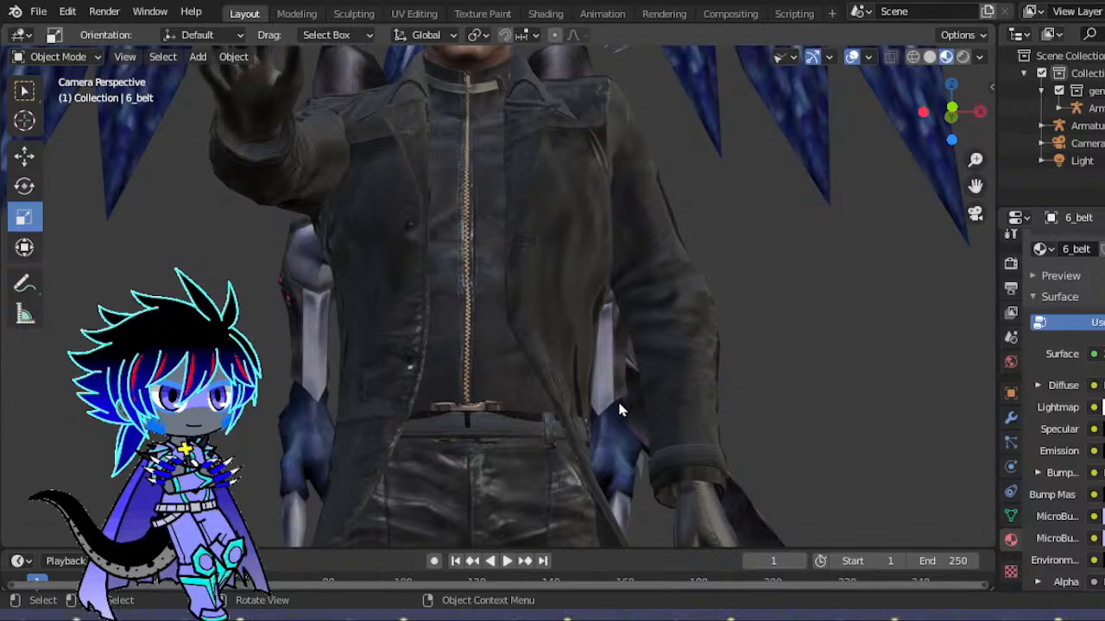
- Select the boots mesh 4_boots and darken its Specular colour
left_click_drag(952, 120, 850, 128)
left_click_drag(975, 186, 1104, 64)
scroll(727, 308, "up", 8)
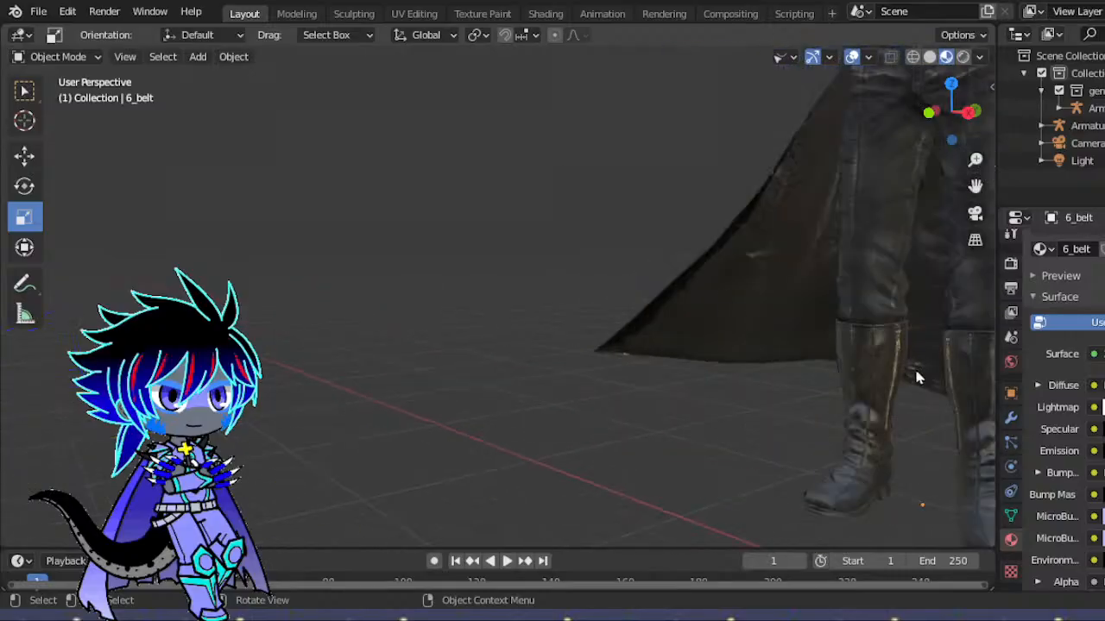
left_click_drag(984, 188, 760, 98)
left_click(719, 270)
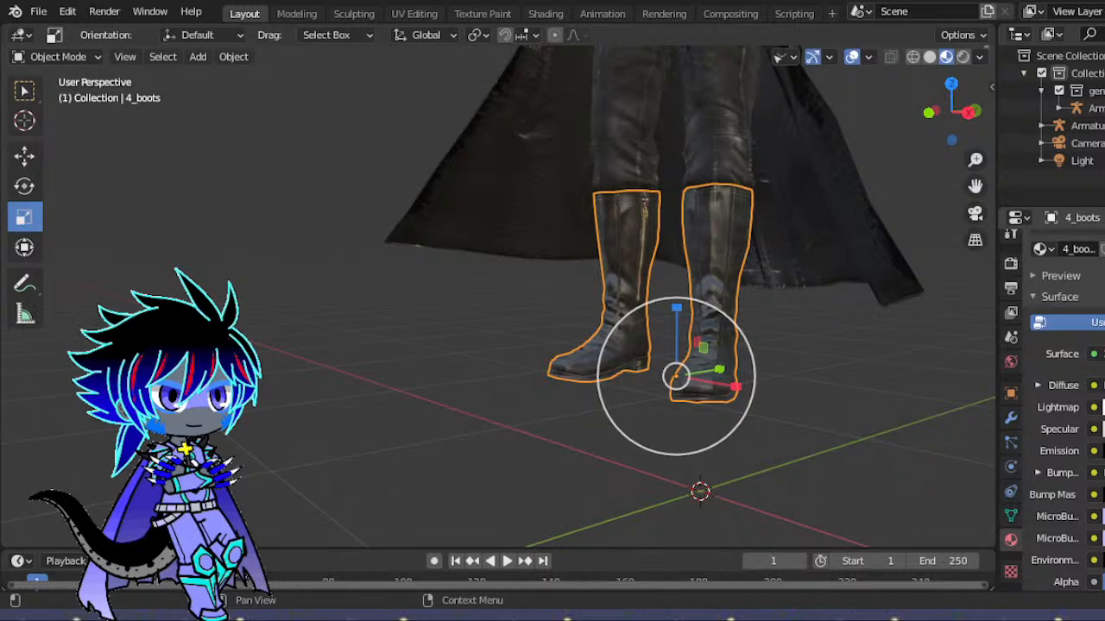
left_click(1103, 429)
left_click_drag(1103, 385, 1042, 385)
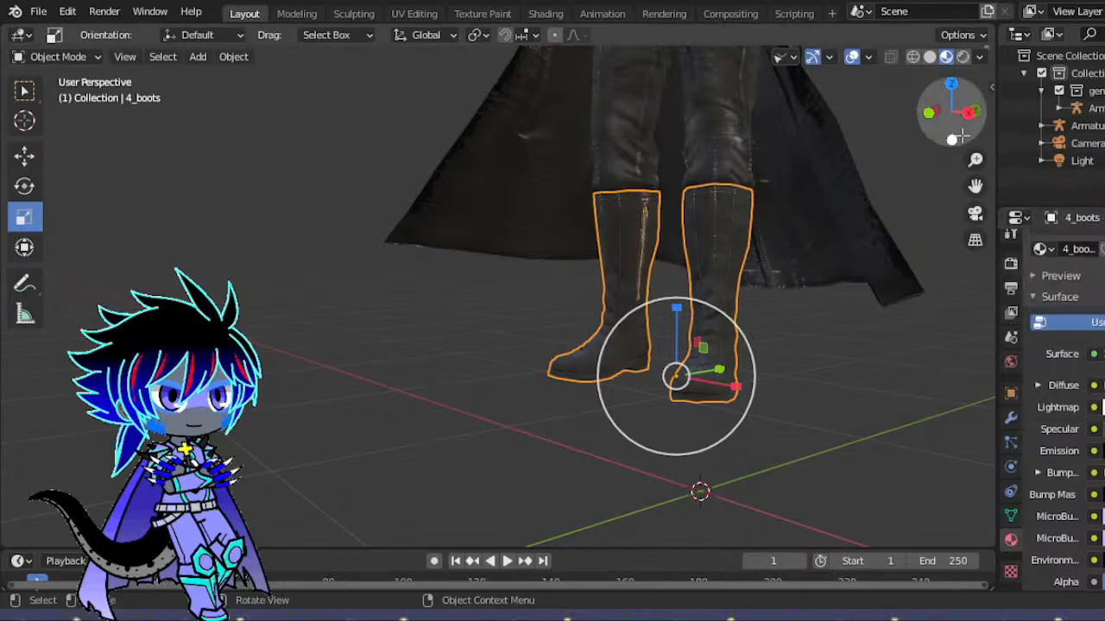
- Examine from several angles how the belt mesh 6_belt sits between the man's coat and trousers
left_click_drag(960, 125, 676, 264)
scroll(854, 200, "up", 2)
scroll(676, 264, "down", 2)
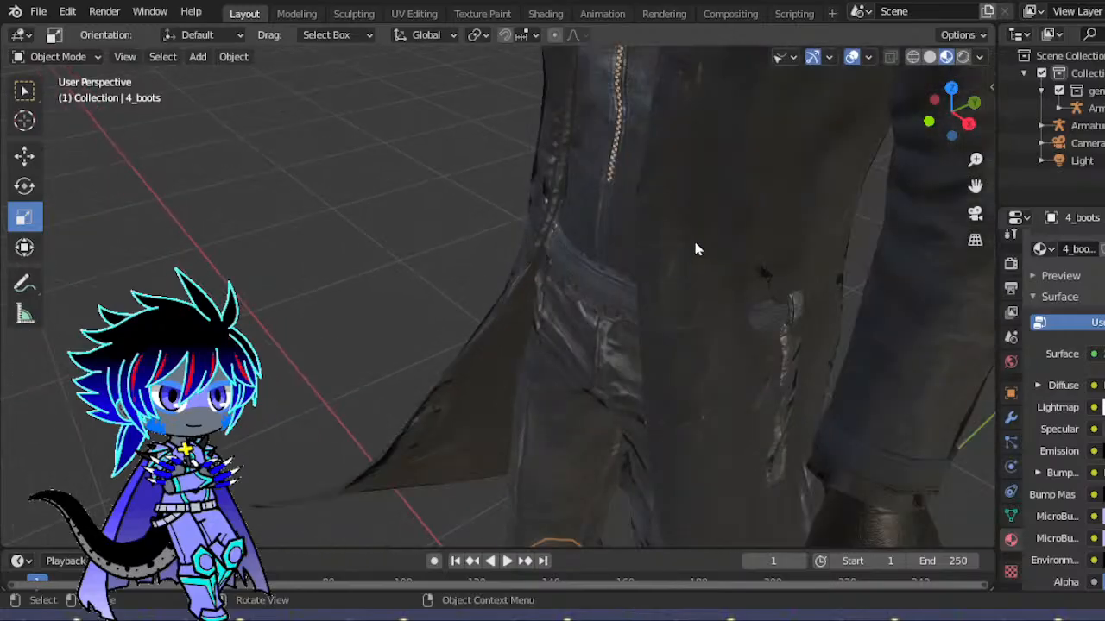
mouse_move(944, 120)
left_mouse_down()
mouse_move(984, 123)
mouse_move(954, 128)
left_mouse_up()
left_click(699, 296)
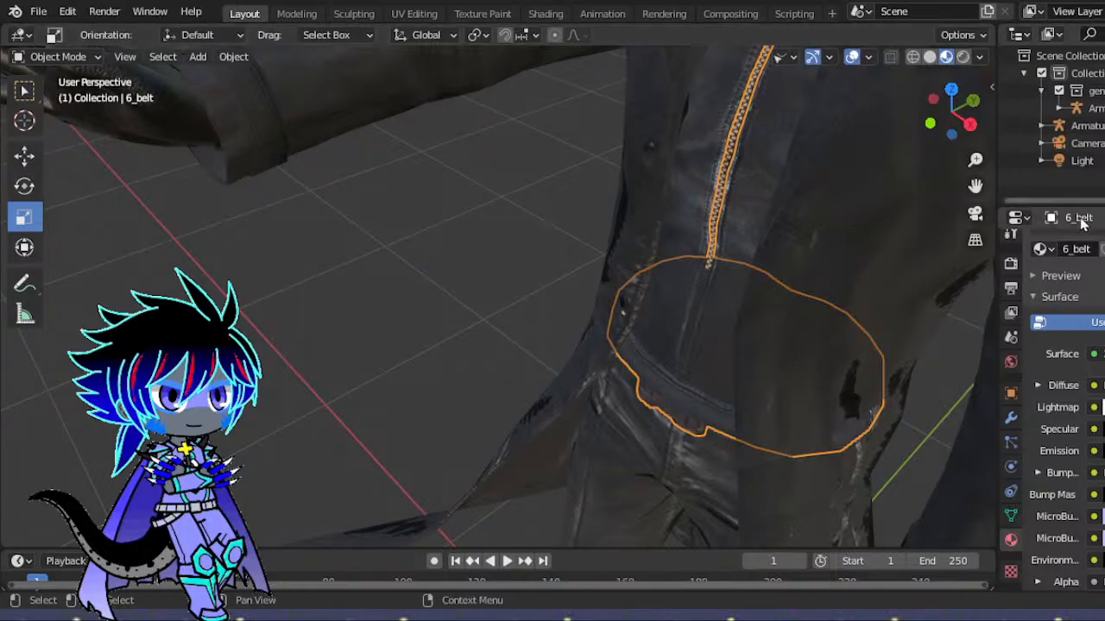
left_click_drag(939, 136, 996, 116)
left_click_drag(975, 187, 643, 226)
left_click_drag(498, 194, 427, 258)
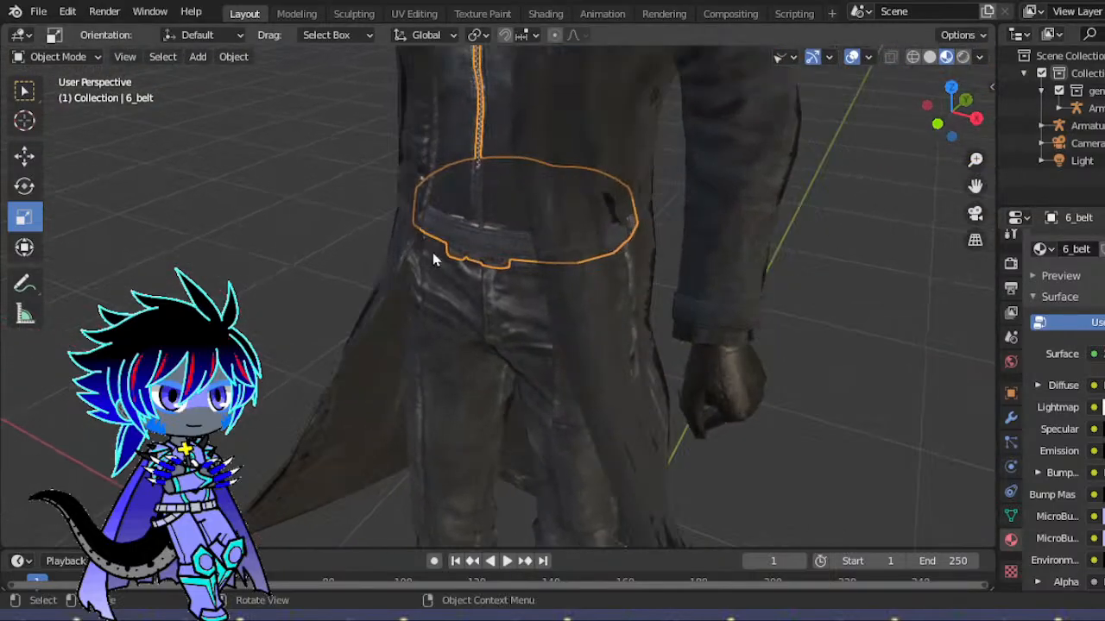
left_click(492, 268)
left_click(489, 262)
left_click_drag(932, 116, 656, 302)
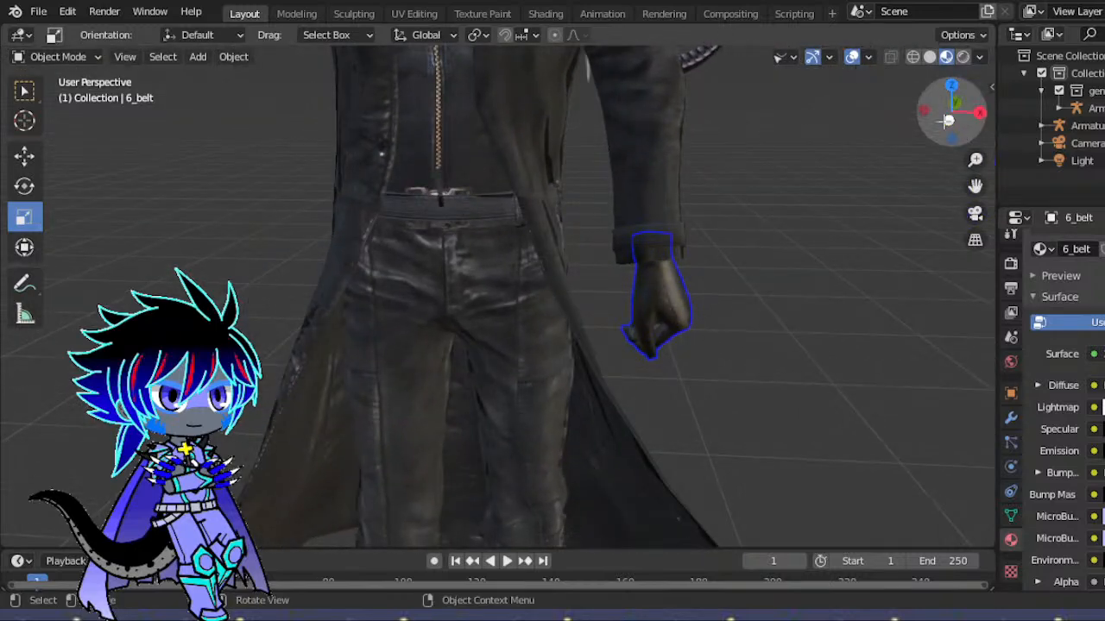
- Show armatures in the viewport, select the man's armature and switch it to Pose Mode
left_click(782, 56)
left_click(809, 253)
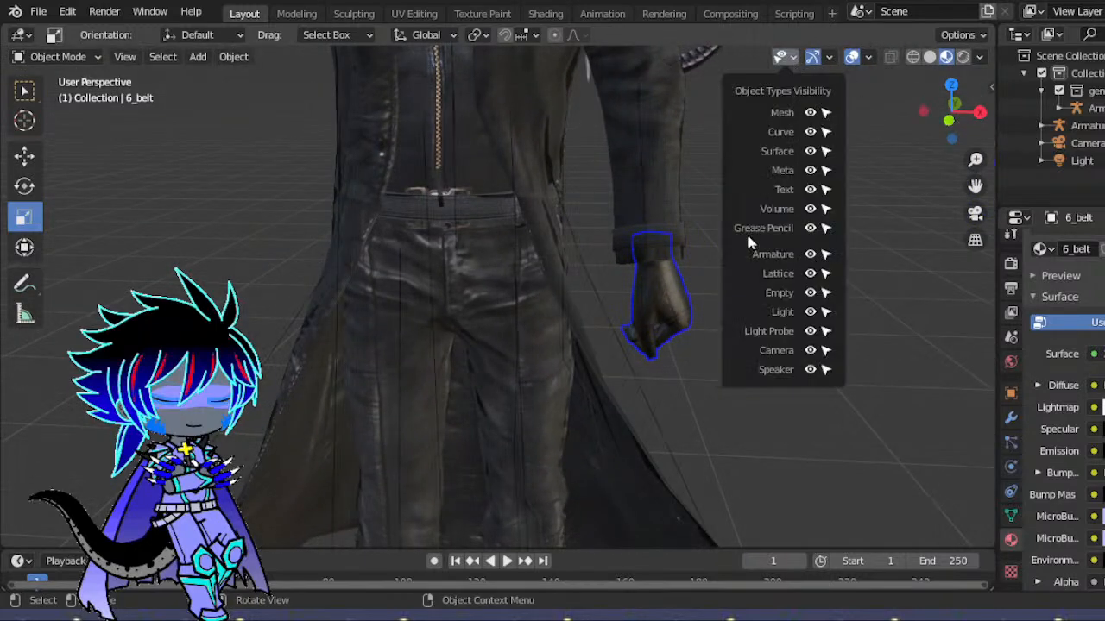
left_click(455, 192)
left_click(57, 56)
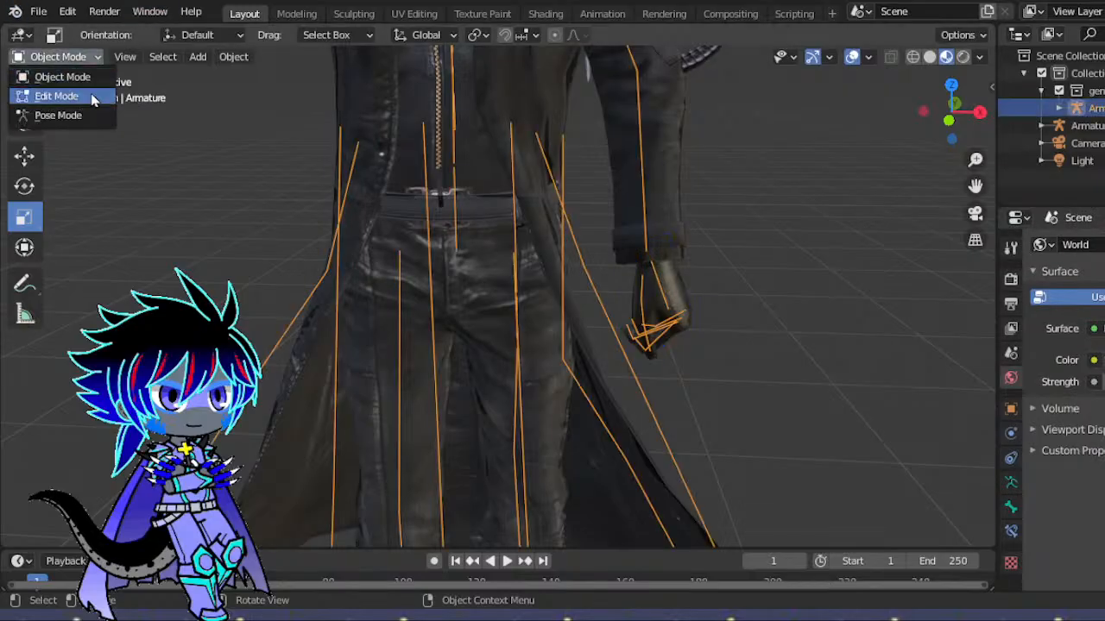
left_click(99, 115)
- Find the pelvis bone behind the belt and shift it by about 0.01 m
left_click_drag(953, 100, 1037, 106)
left_click_drag(975, 186, 662, 197)
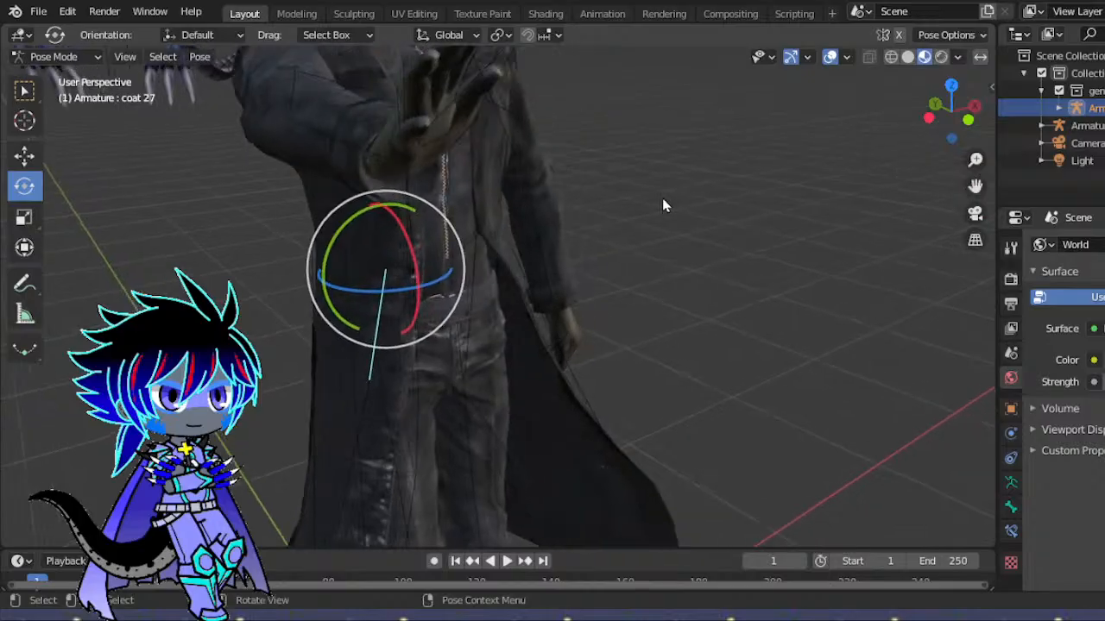
scroll(665, 198, "up", 6)
scroll(534, 155, "down", 2)
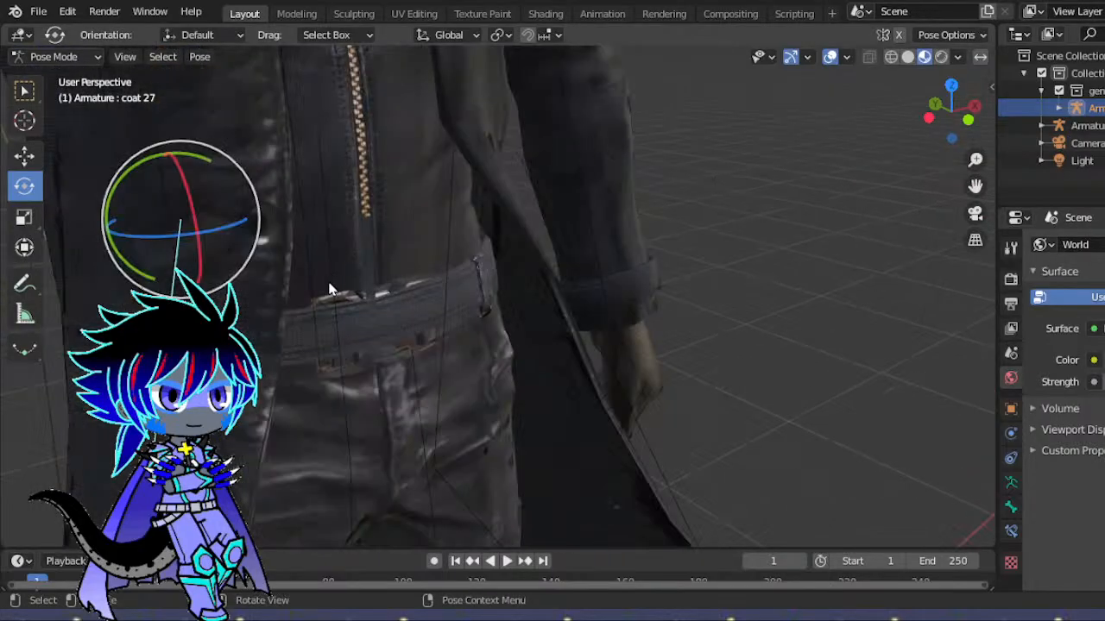
left_click(449, 299)
left_click(447, 299)
left_click_drag(932, 89, 965, 120)
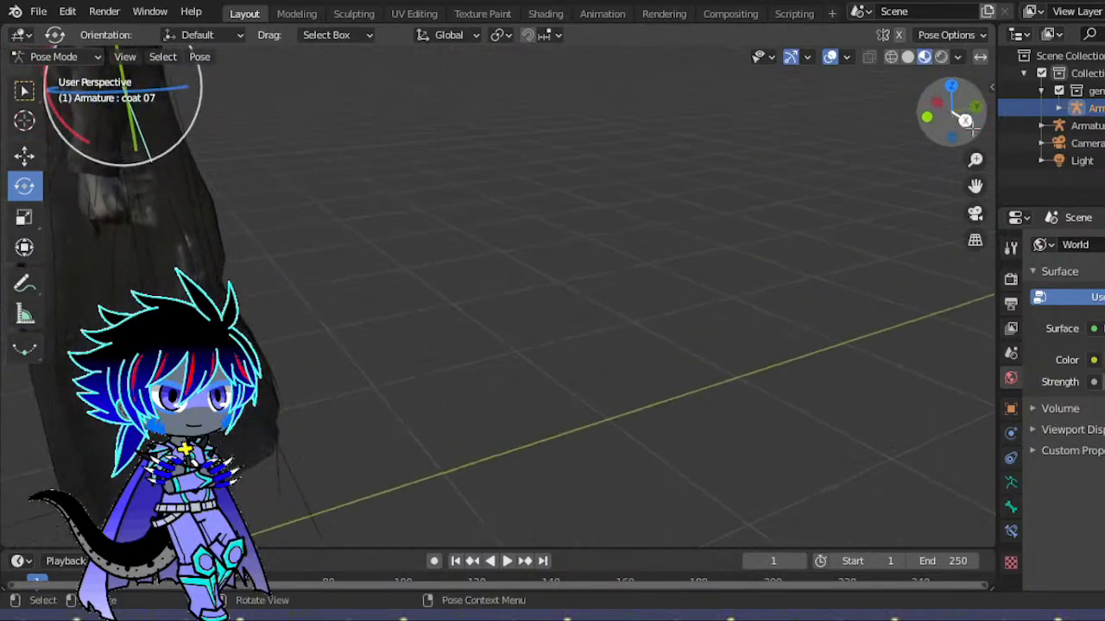
left_click_drag(975, 186, 1104, 391)
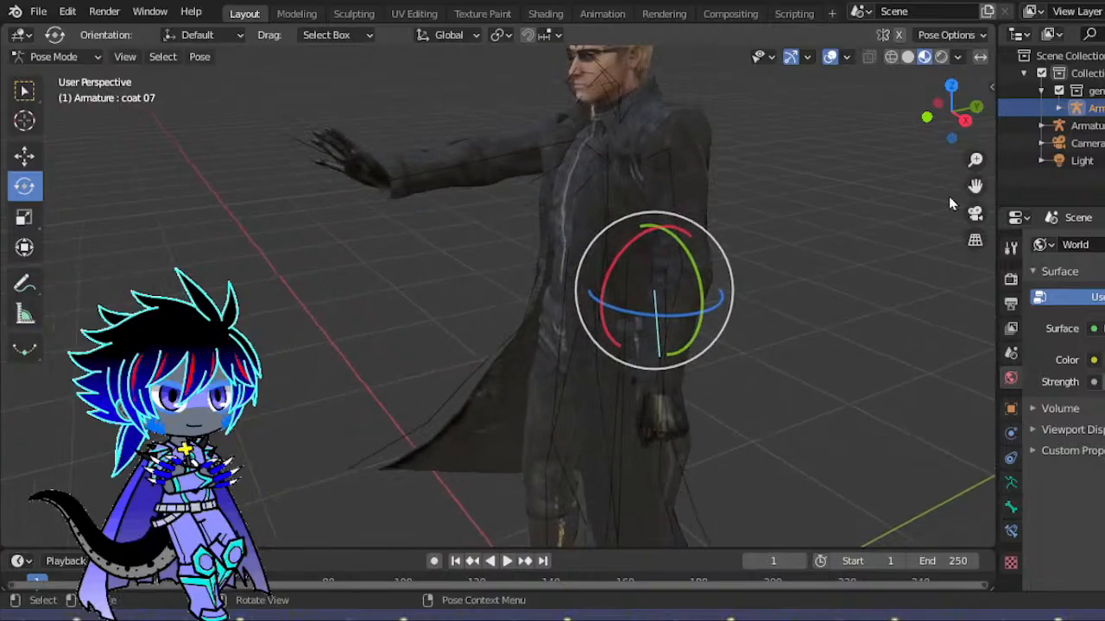
scroll(947, 196, "up", 6)
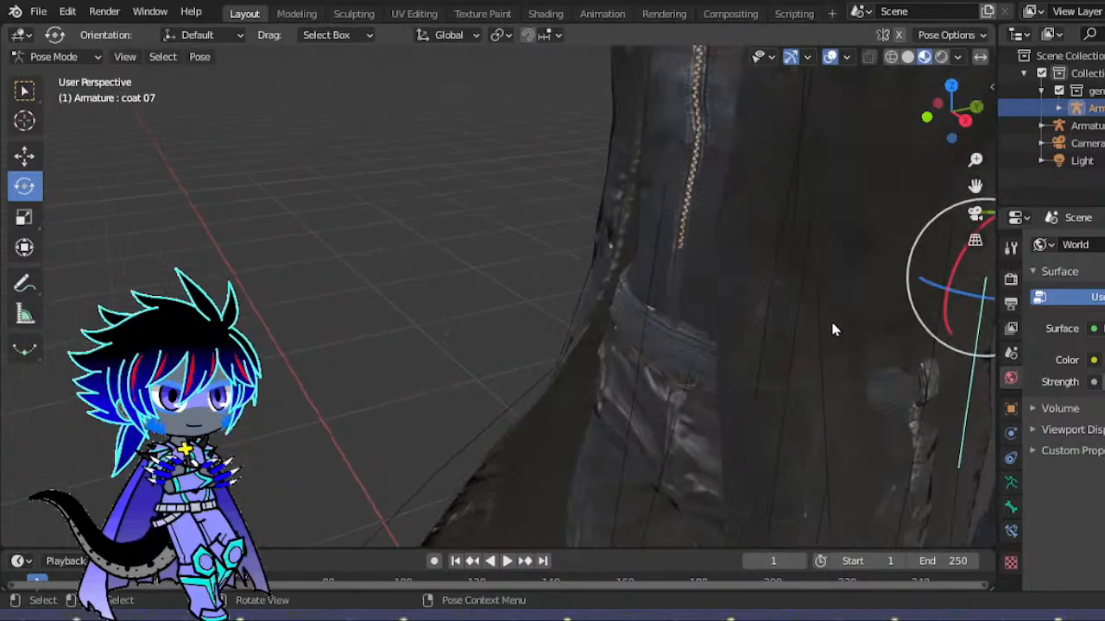
left_click(782, 309)
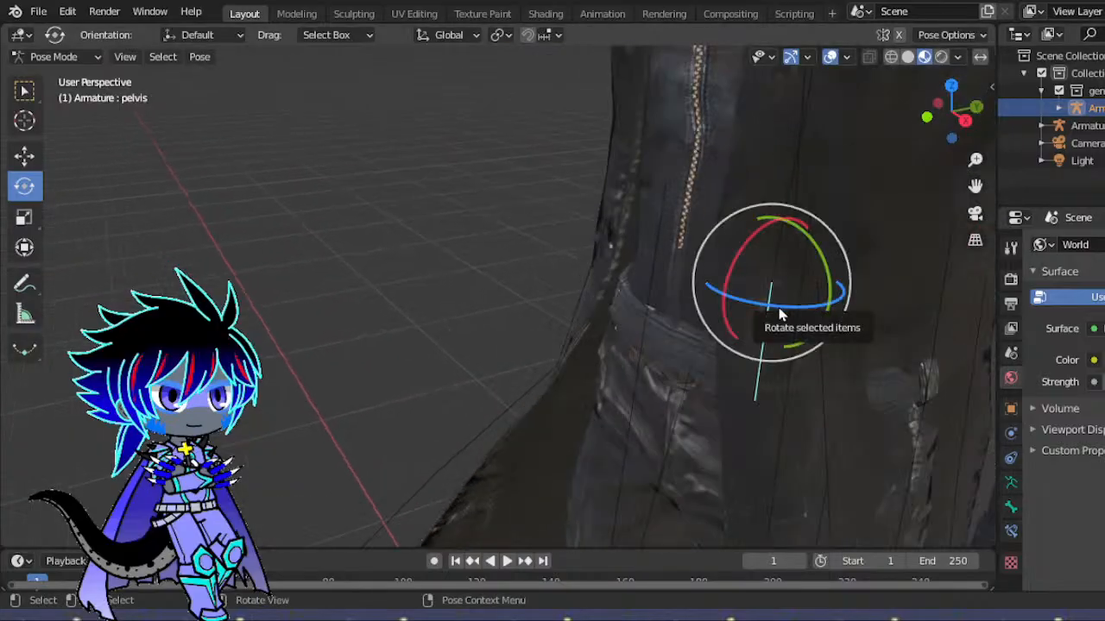
key("g")
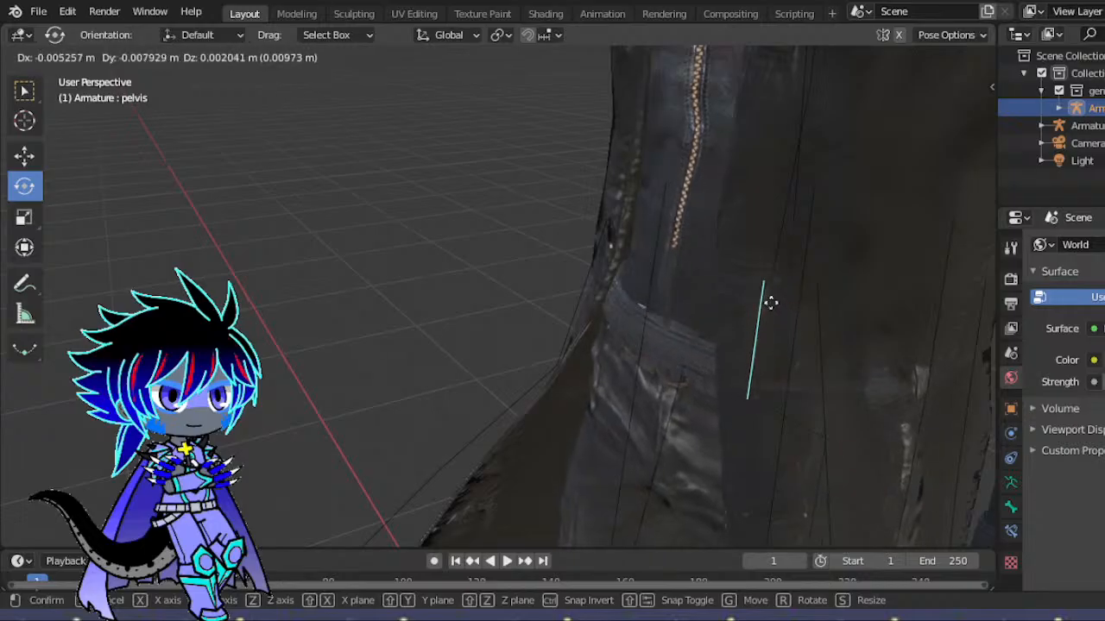
left_click(770, 303)
- Try nudging the leg right thigh and coat 22 bones slightly near the belt
left_click(700, 386)
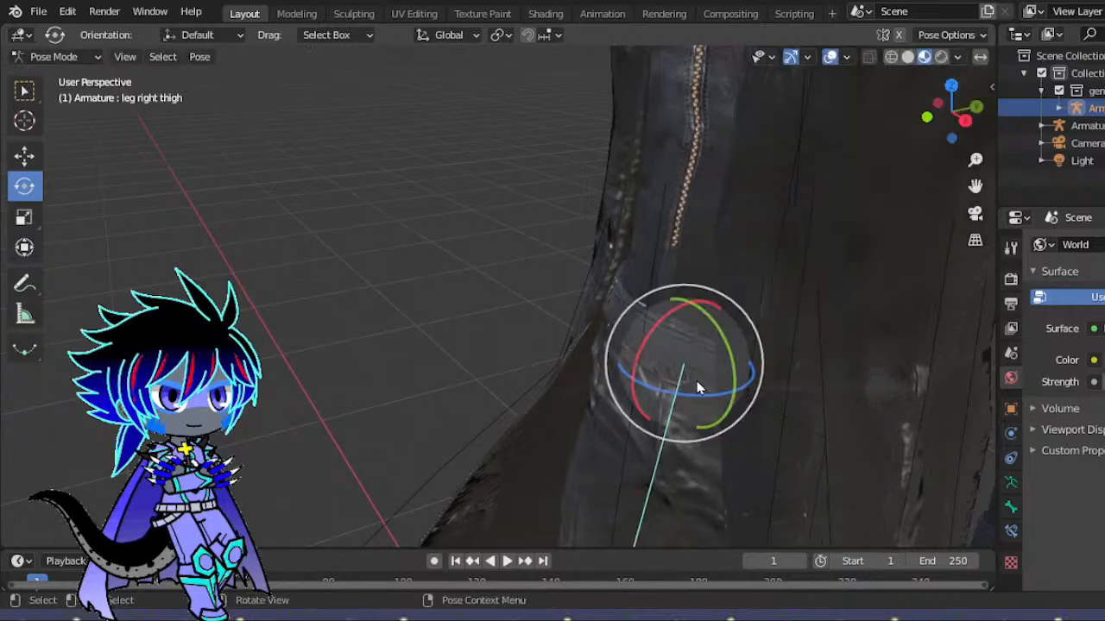
key("g")
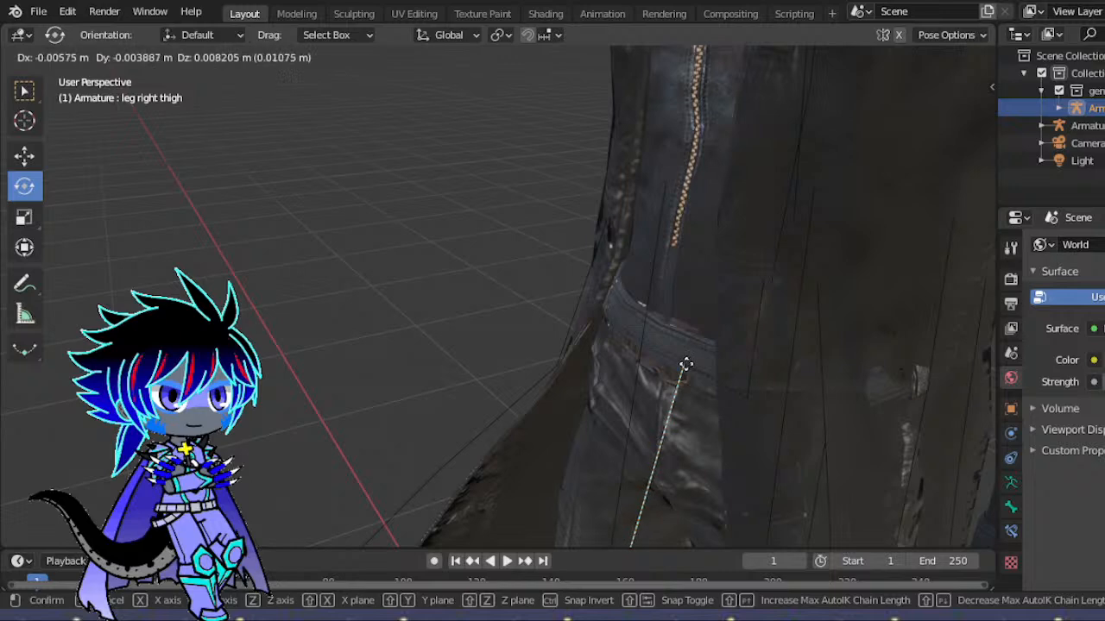
left_click(650, 356)
left_click(662, 327)
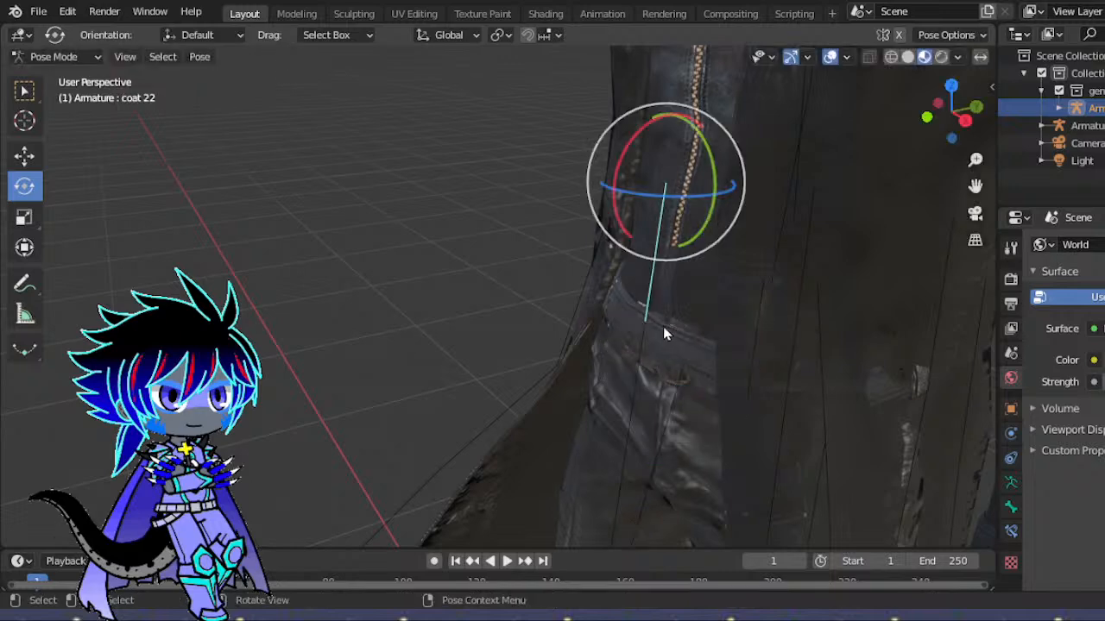
key("g")
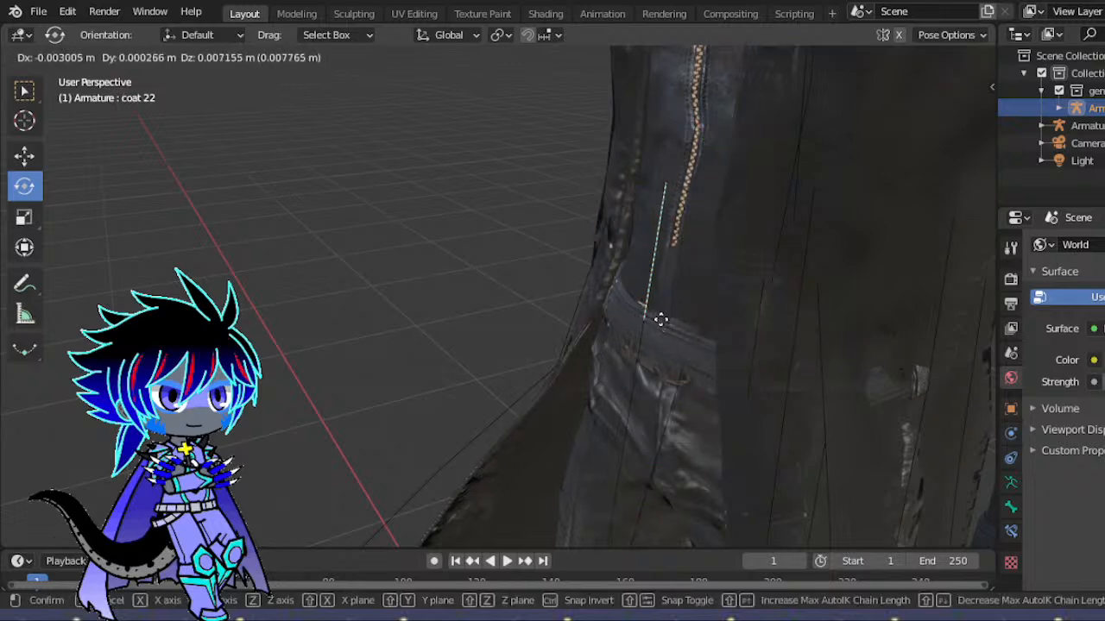
left_click(660, 319)
- Reselect the pelvis bone from a more frontal view and move it slightly to adjust the belt
left_click_drag(957, 120, 993, 117)
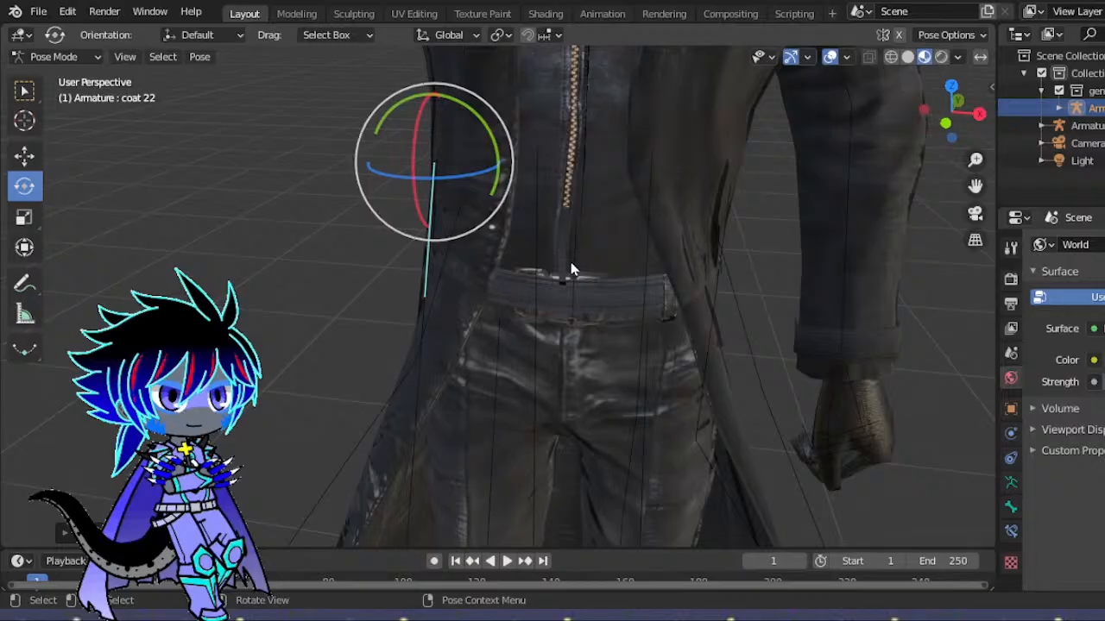
left_click(604, 285)
key("g")
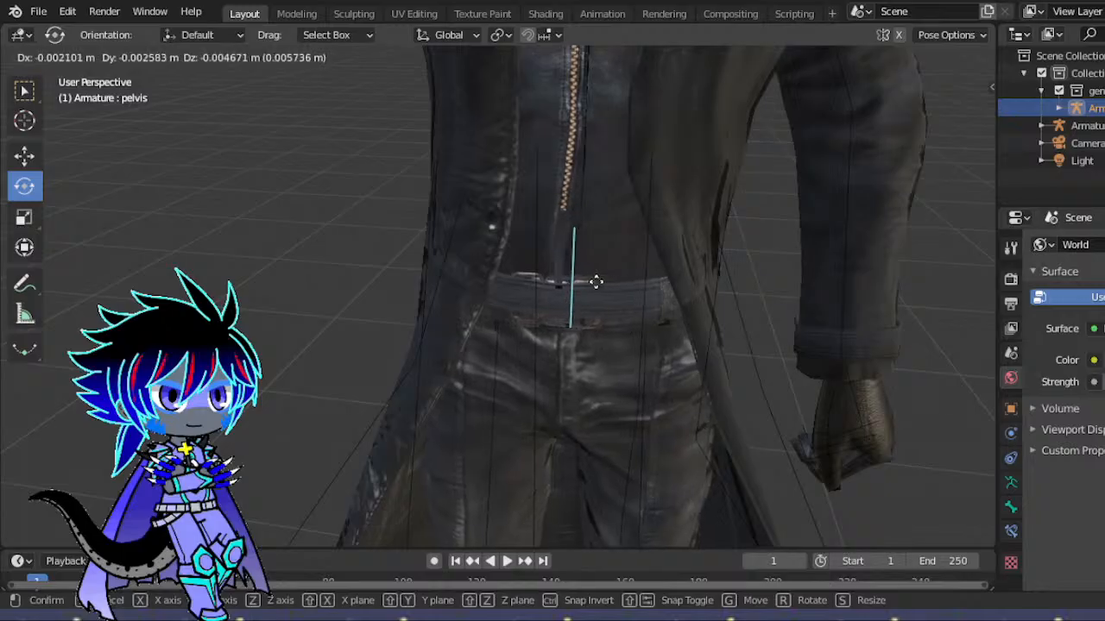
left_click(599, 279)
- Try a free trackball rotation of the pelvis bone to bring the belt into place
left_click(977, 112)
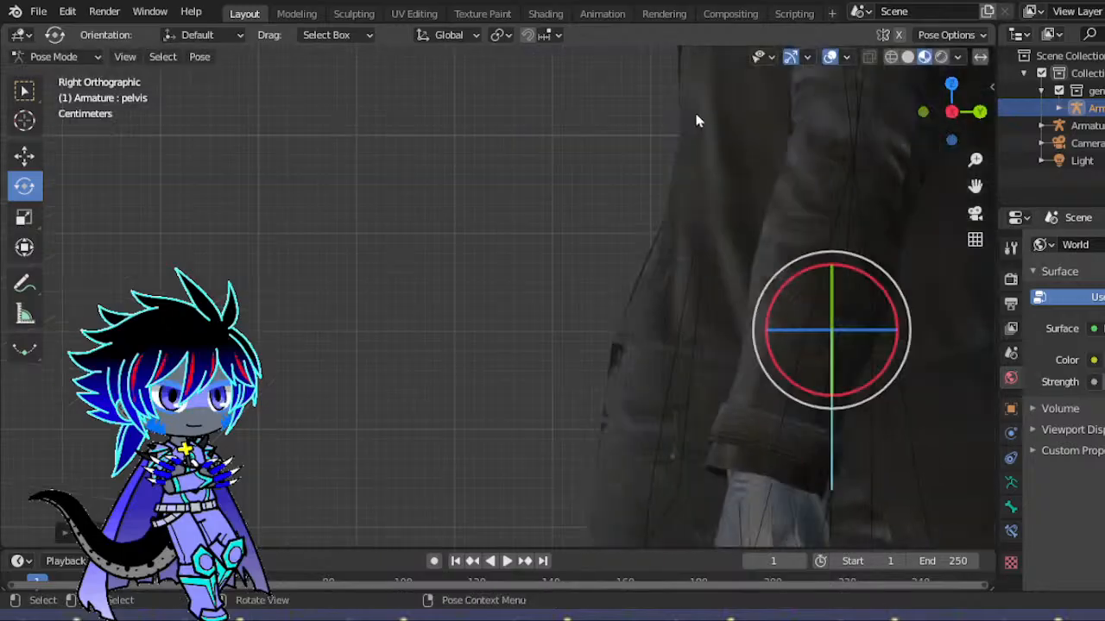
scroll(688, 189, "down", 3)
left_click_drag(923, 114, 772, 120)
scroll(777, 223, "up", 2)
left_click_drag(596, 217, 598, 190)
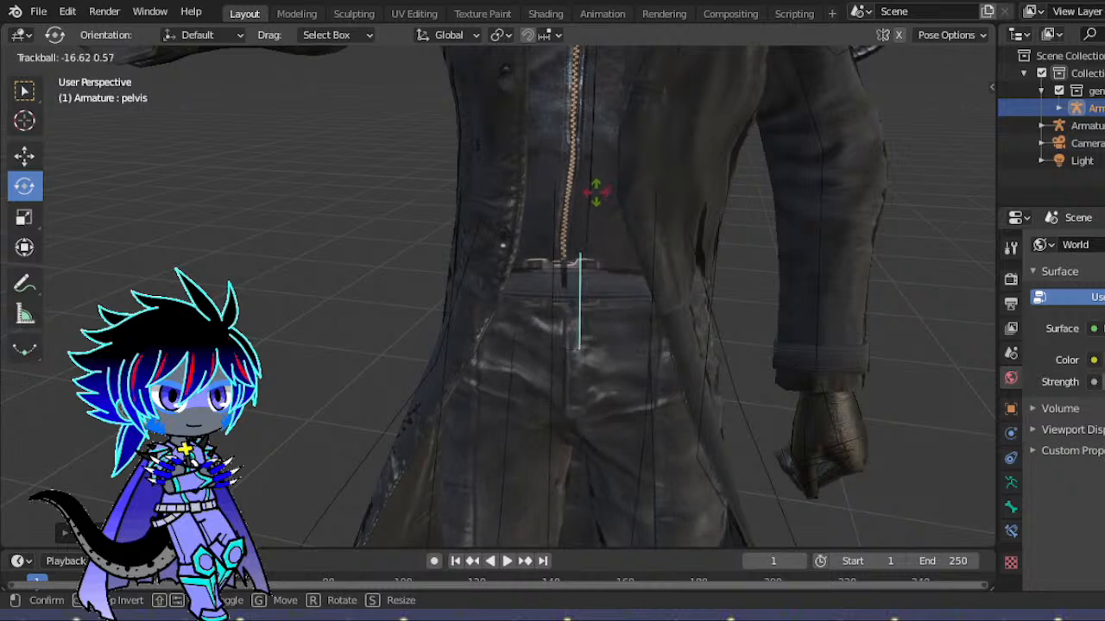
left_click_drag(595, 216, 595, 216)
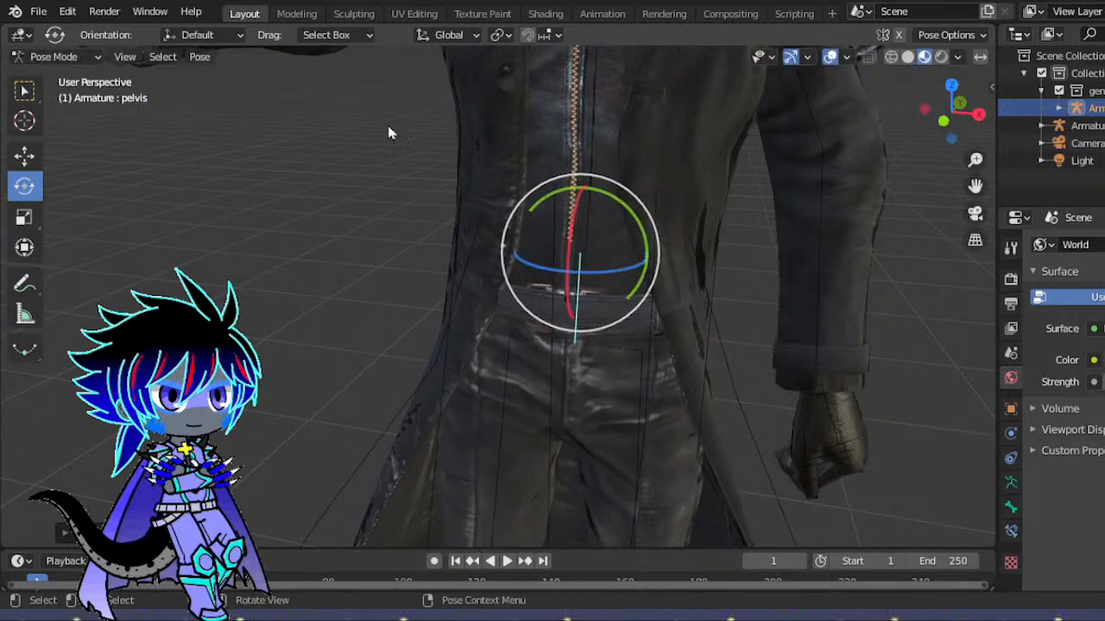
- Clear all transforms of the pelvis bone and check the belt and the man's whole figure
left_click(201, 57)
mouse_move(247, 91)
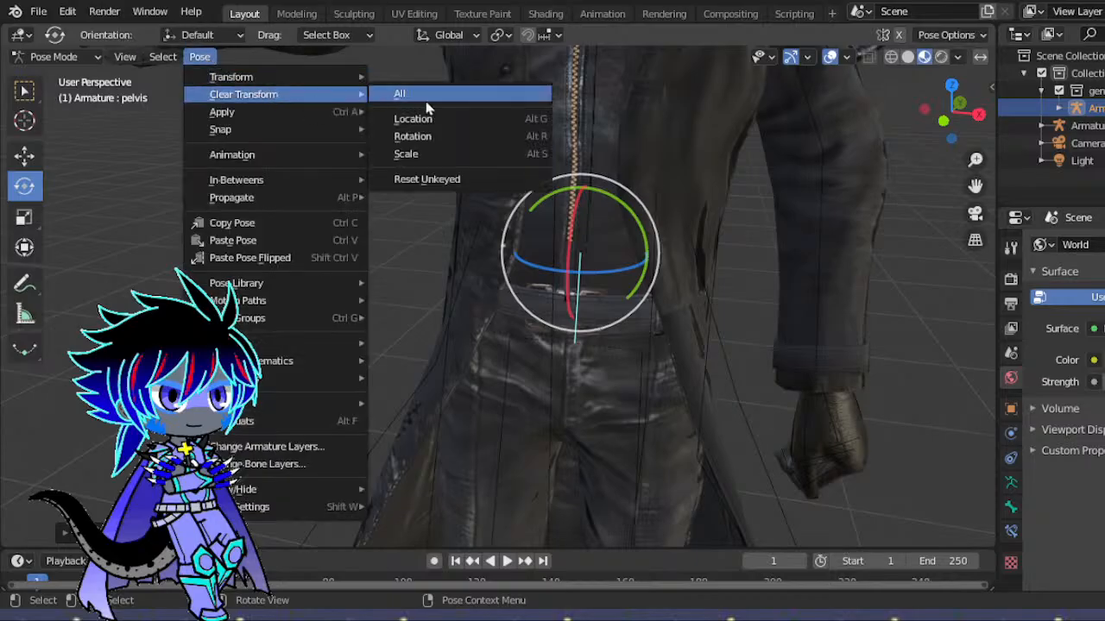
left_click(425, 108)
left_click_drag(949, 136, 1096, 99)
left_click_drag(951, 100, 857, 191)
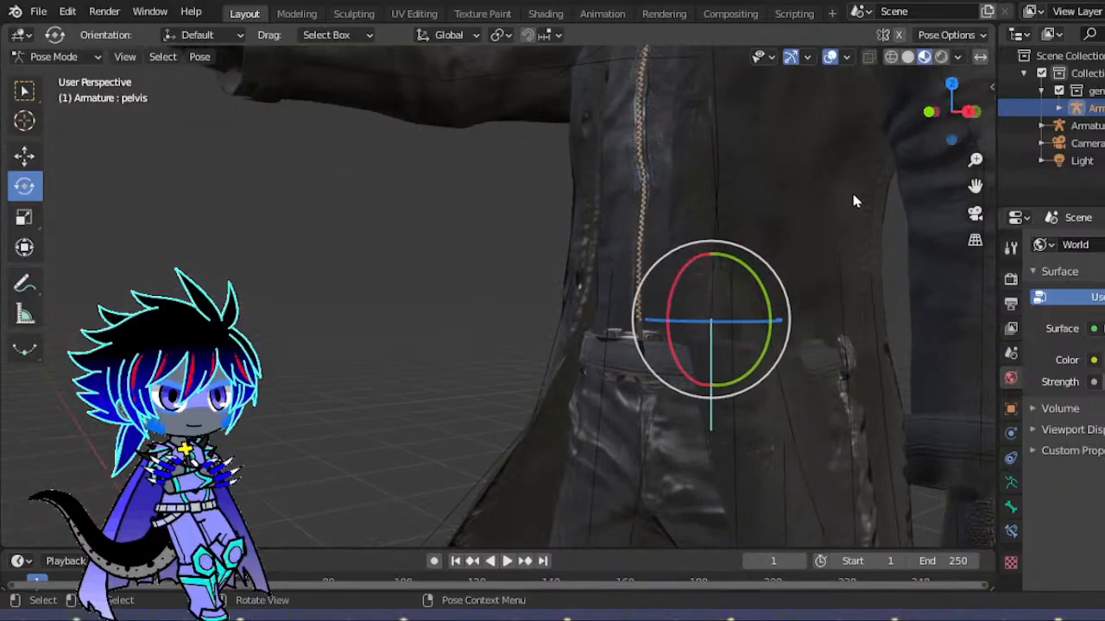
left_click_drag(960, 111, 898, 122)
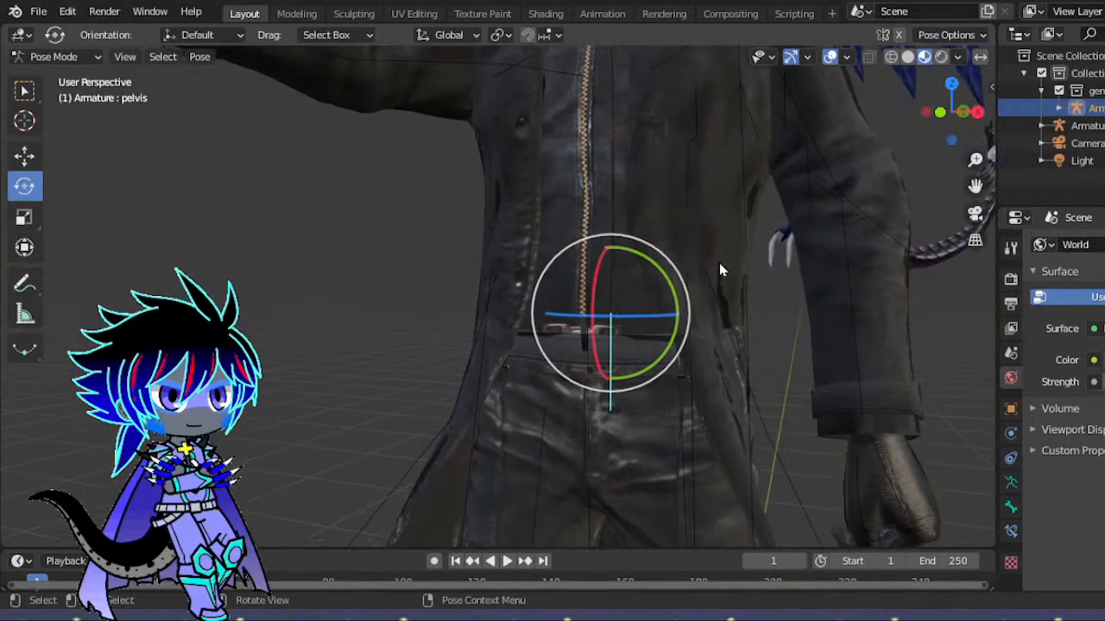
scroll(700, 280, "down", 4)
scroll(700, 281, "down", 2)
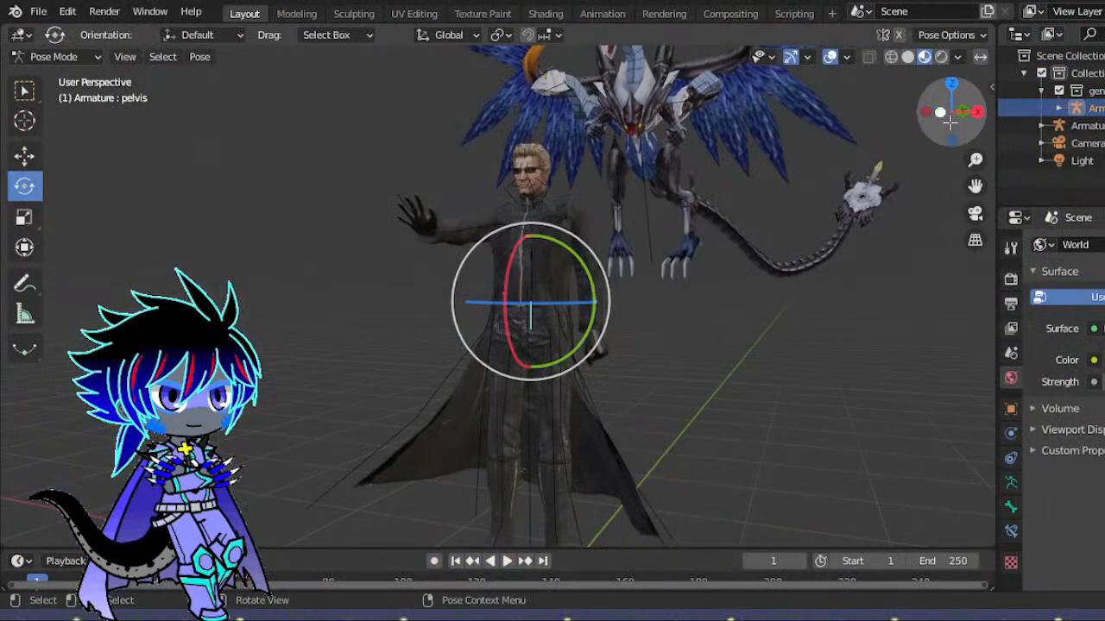
- Move the coat 07 bone slightly outward at the man's hip toward his lowered arm, and check the coat from behind and front
left_click_drag(976, 160, 751, 299)
scroll(768, 215, "up", 6)
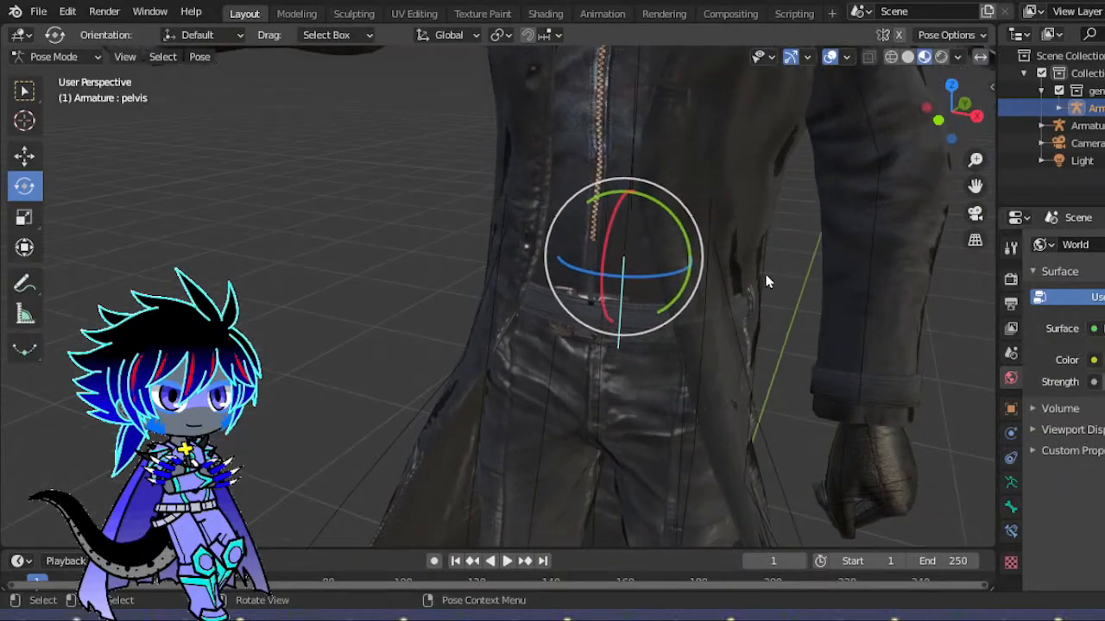
left_click(766, 281)
key("g")
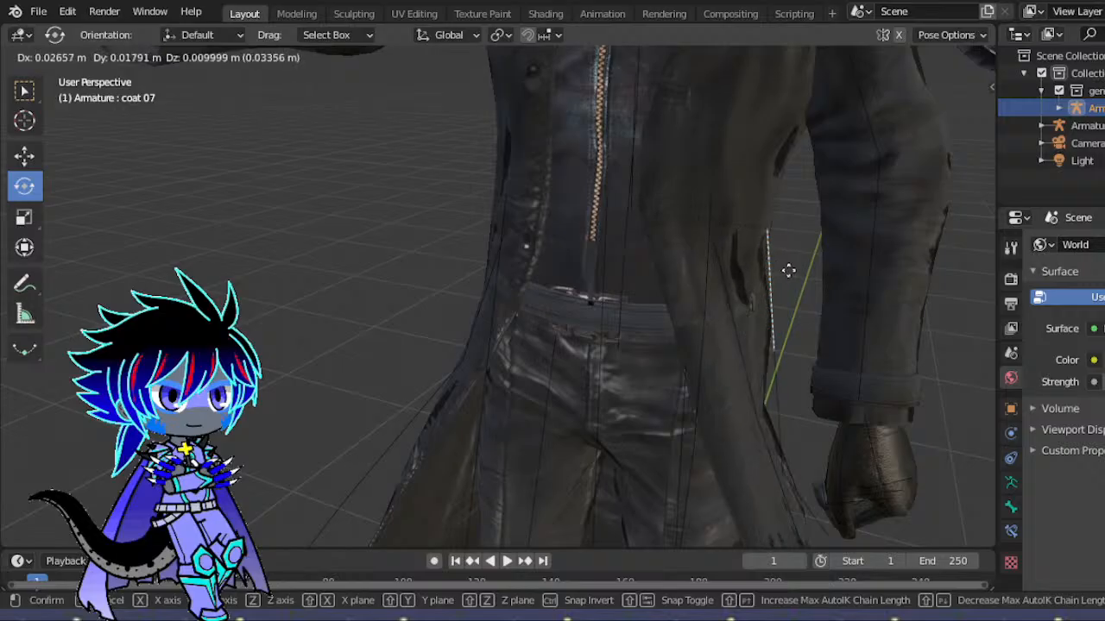
left_click(837, 227)
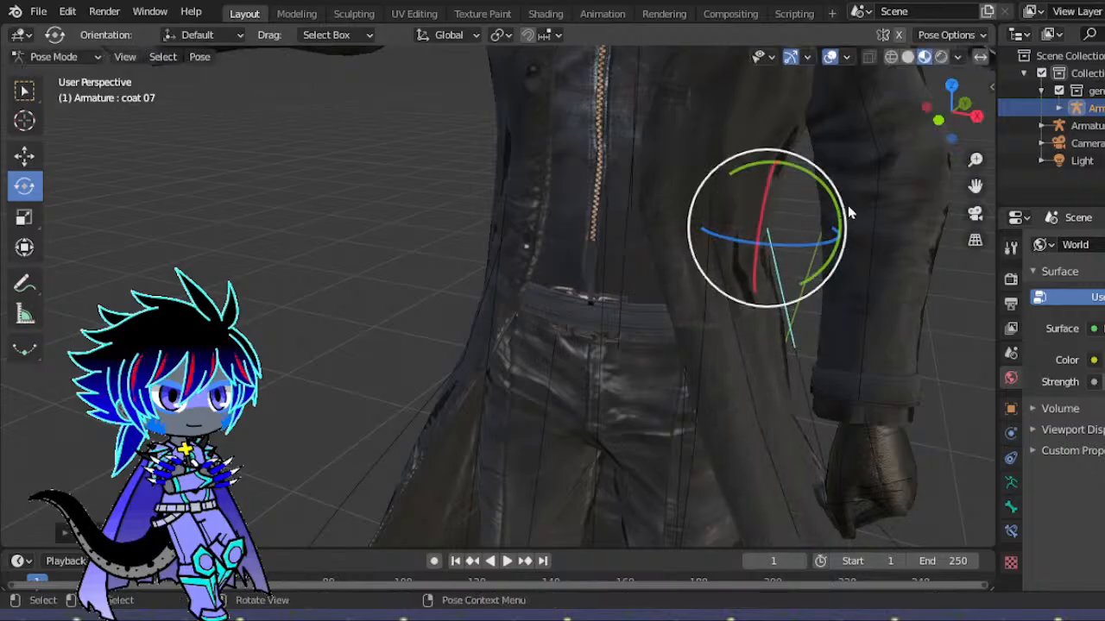
left_click_drag(949, 110, 802, 270)
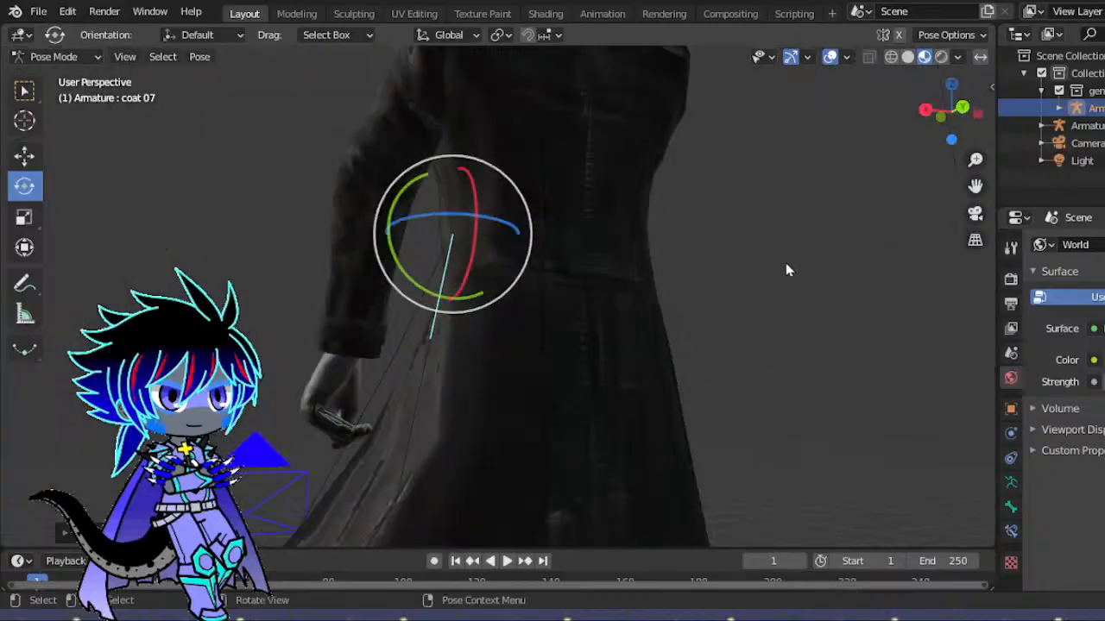
mouse_move(931, 136)
left_mouse_down()
mouse_move(867, 153)
mouse_move(938, 126)
left_mouse_up()
scroll(577, 213, "down", 4)
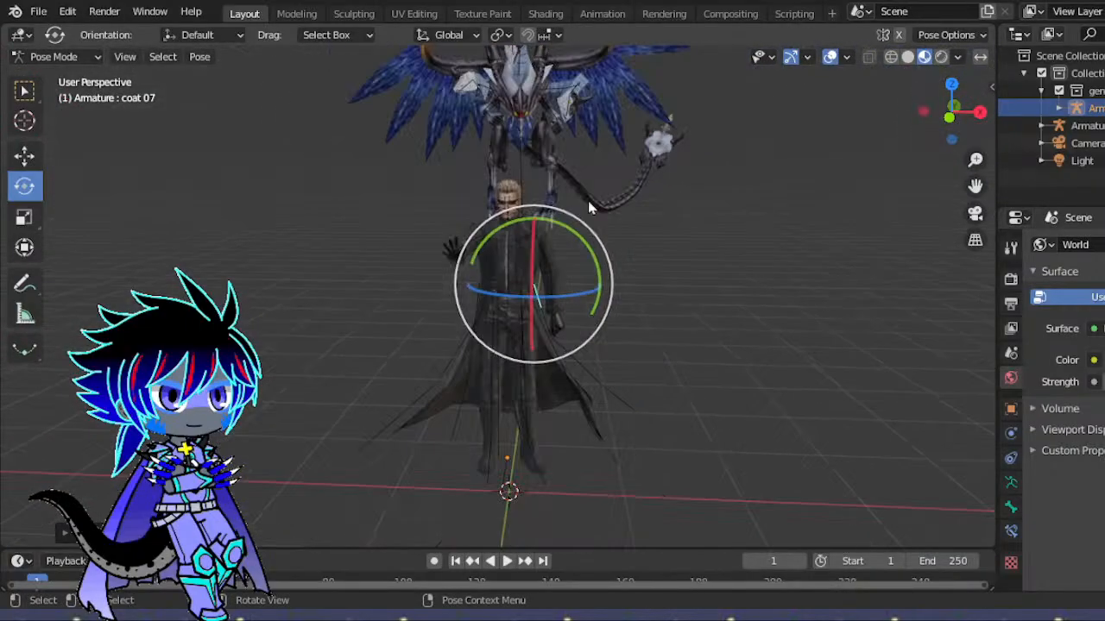
- Leave Pose Mode for Object Mode and select the 6_glasses mesh on the man's face
scroll(681, 201, "up", 4)
scroll(682, 201, "up", 2)
left_click_drag(976, 186, 873, 455)
scroll(573, 262, "up", 2)
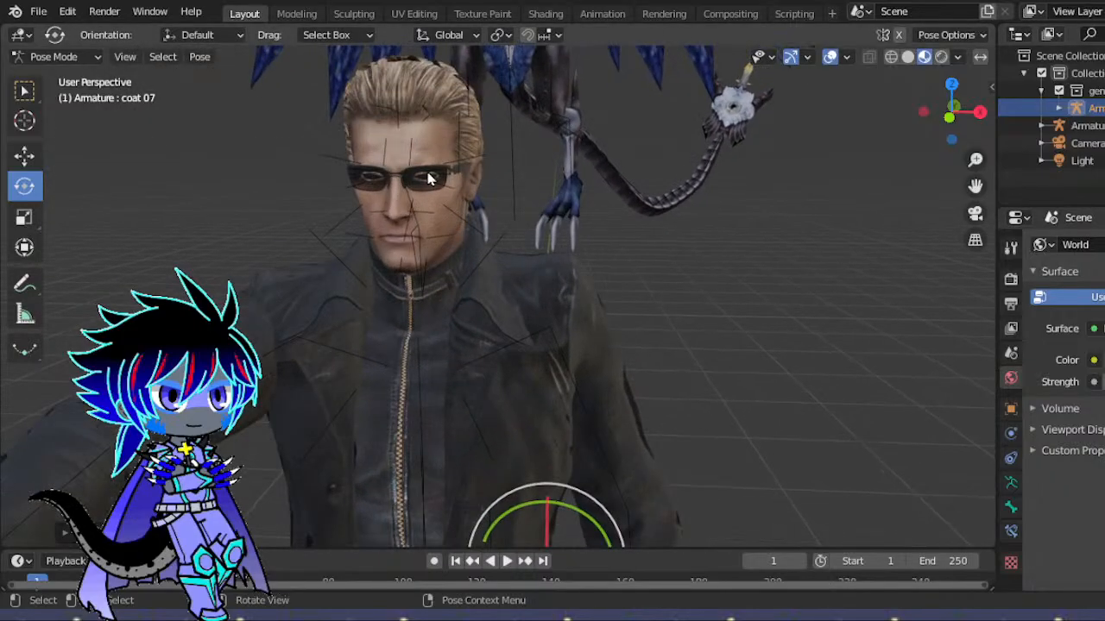
left_click(429, 178)
left_click(54, 56)
left_click(49, 77)
left_click(420, 184)
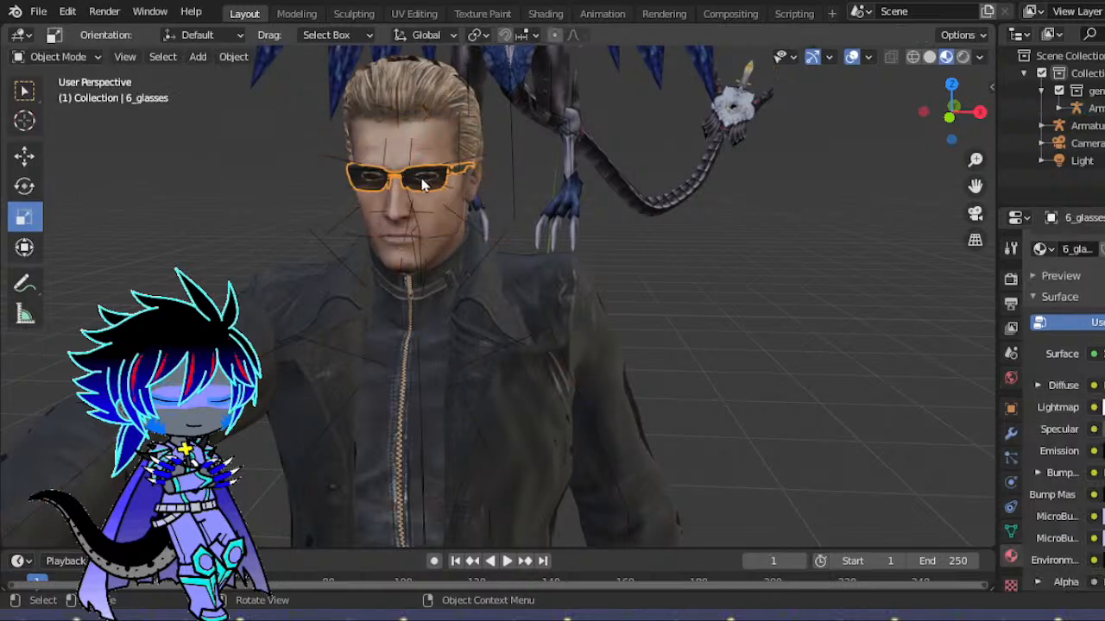
- Select the 7_eyelashes mesh behind the lenses, inspect the Alpha input of its material, and deselect the mesh
left_click(429, 186)
left_click(423, 184)
left_click(421, 181)
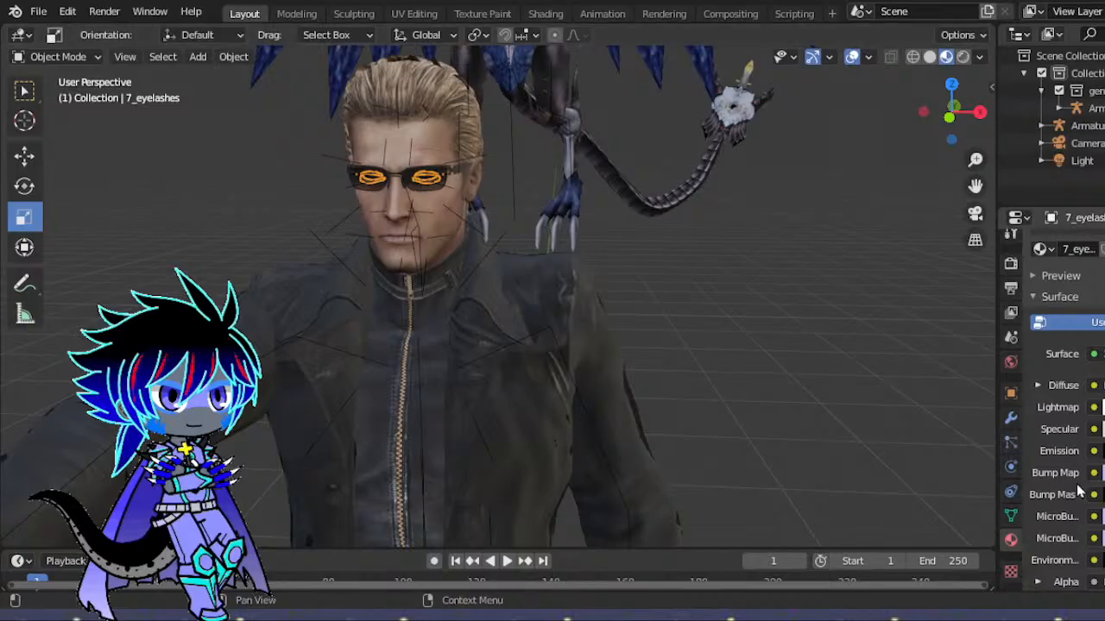
scroll(1066, 483, "down", 4)
left_click(1094, 442)
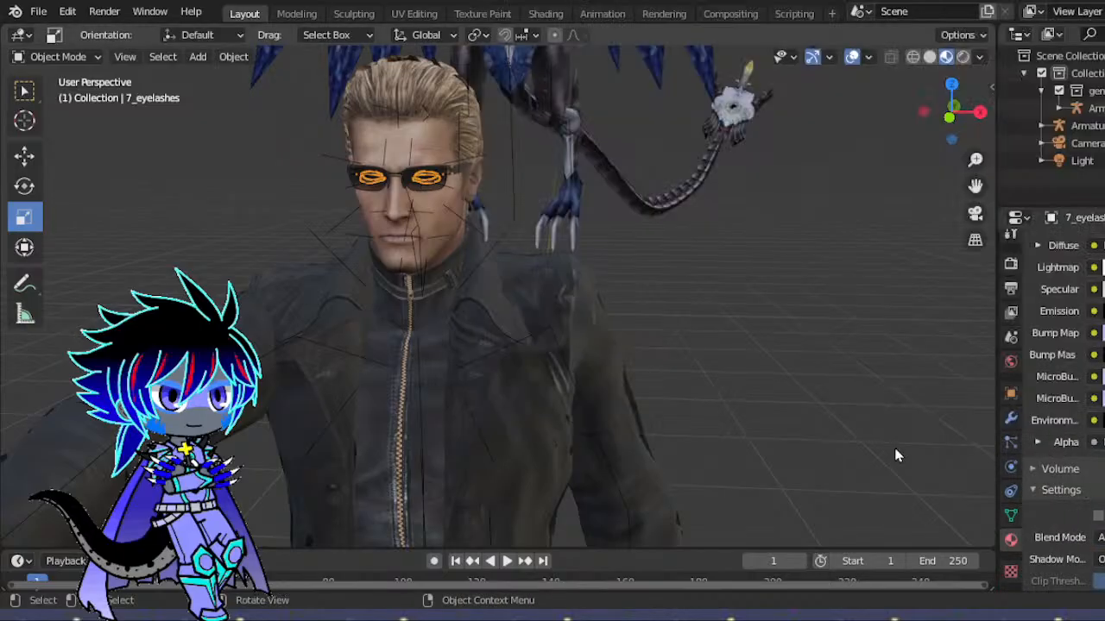
left_click(896, 448)
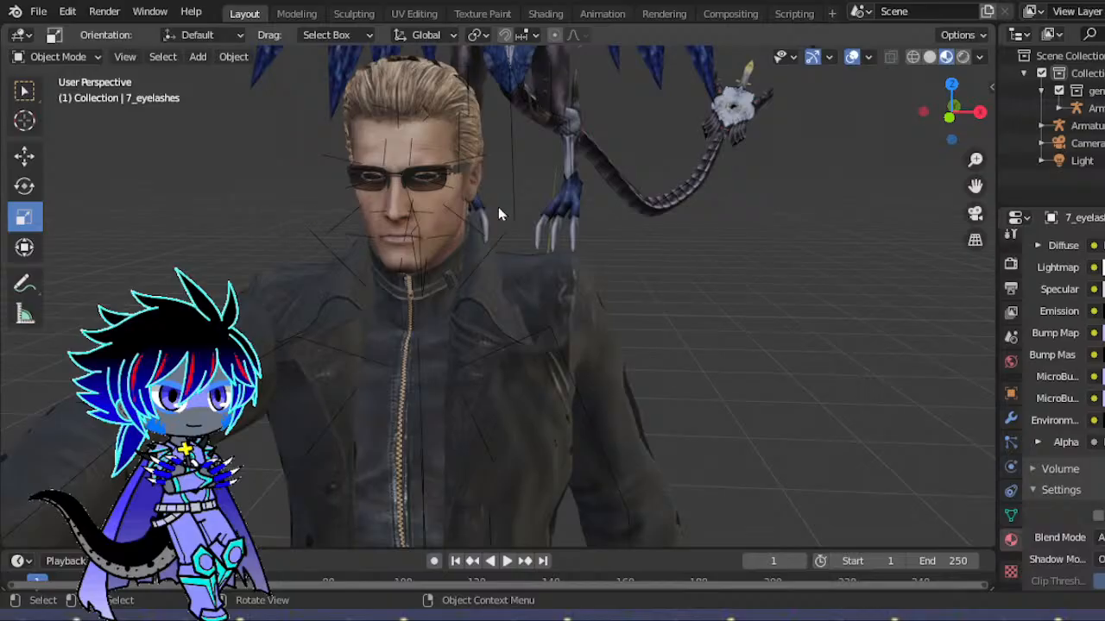
- Reselect the 6_glasses mesh among the overlapping face meshes for a closer look at the man's sunglasses
left_click(430, 184)
left_click(434, 184)
left_click(424, 186)
left_click(420, 179)
scroll(420, 179, "up", 3)
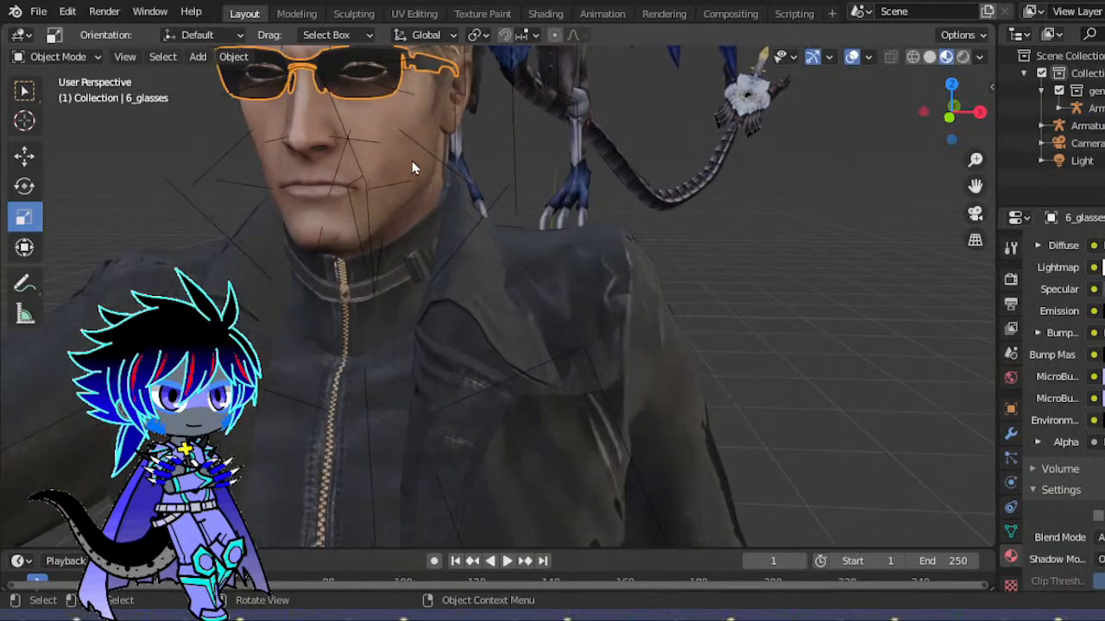
- Delete the 7_eyelashes object behind the man's sunglasses
left_click(351, 83)
scroll(496, 76, "down", 3)
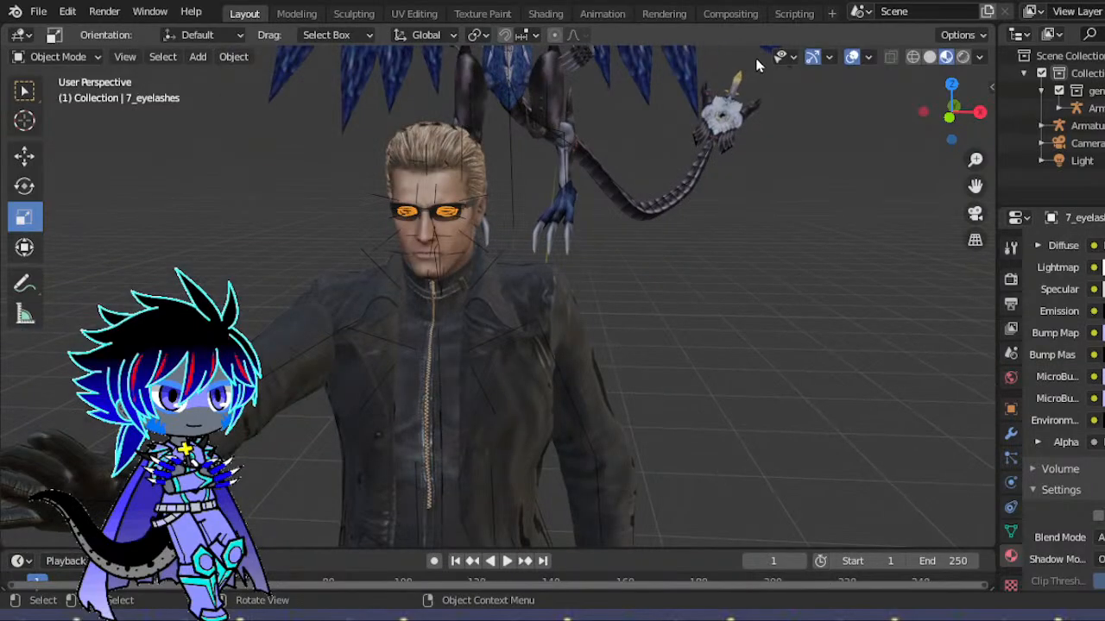
key("x")
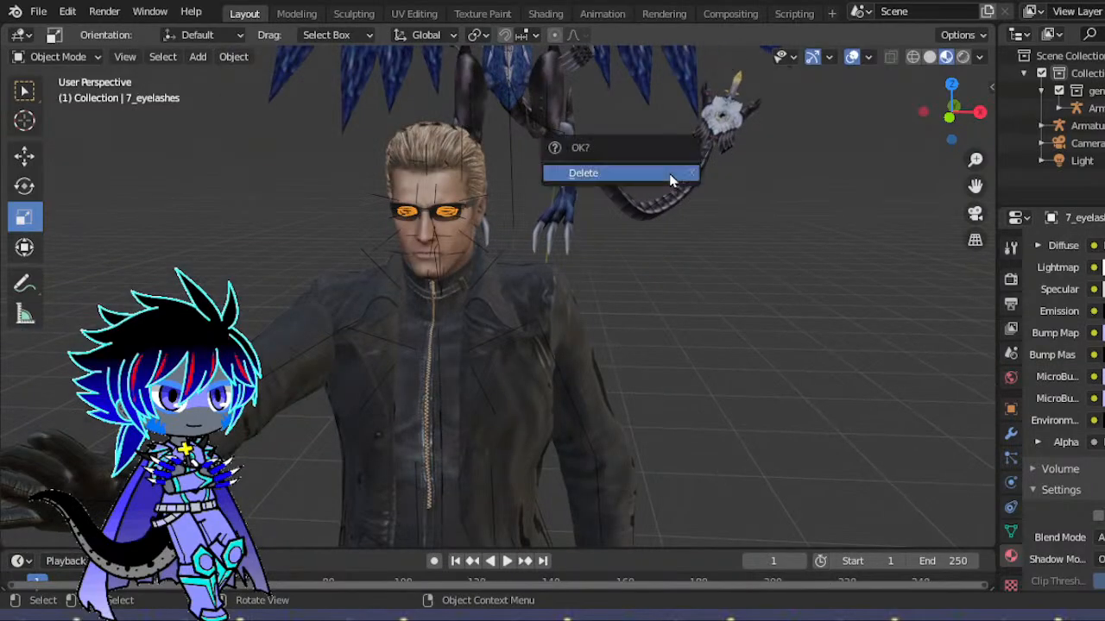
left_click(671, 175)
scroll(713, 265, "down", 6)
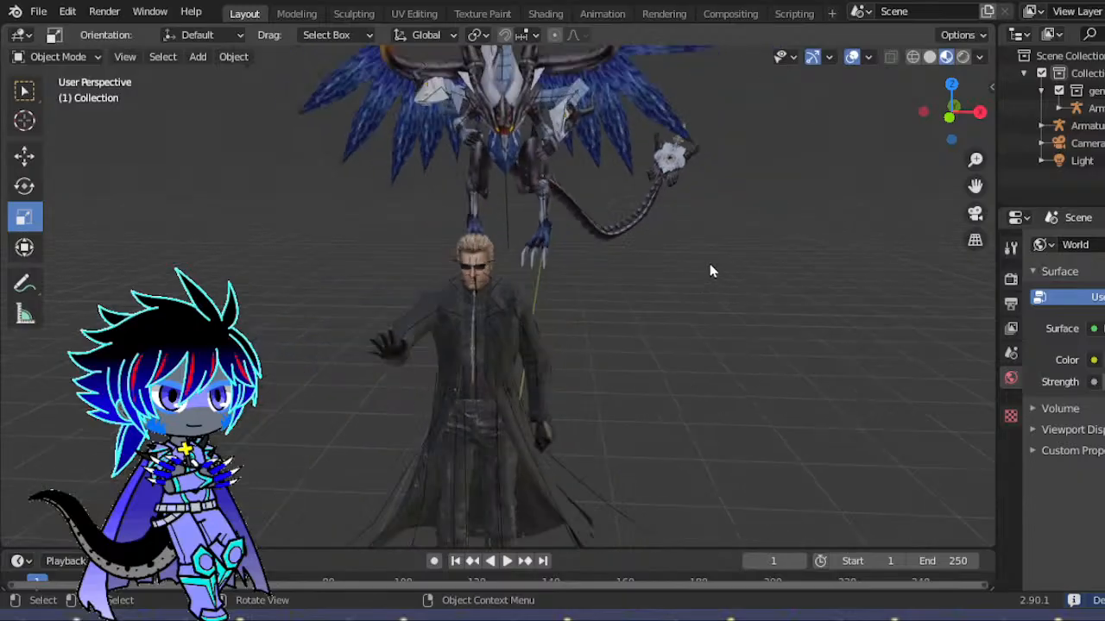
- Look at both characters through the scene camera and save the file
scroll(709, 272, "up", 5)
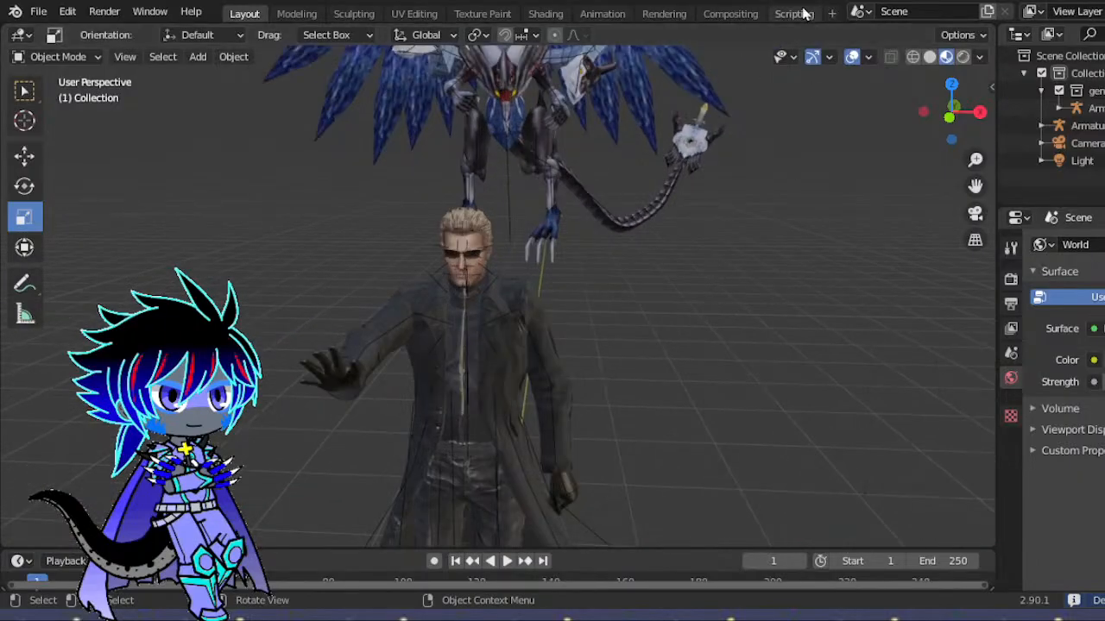
left_click(972, 217)
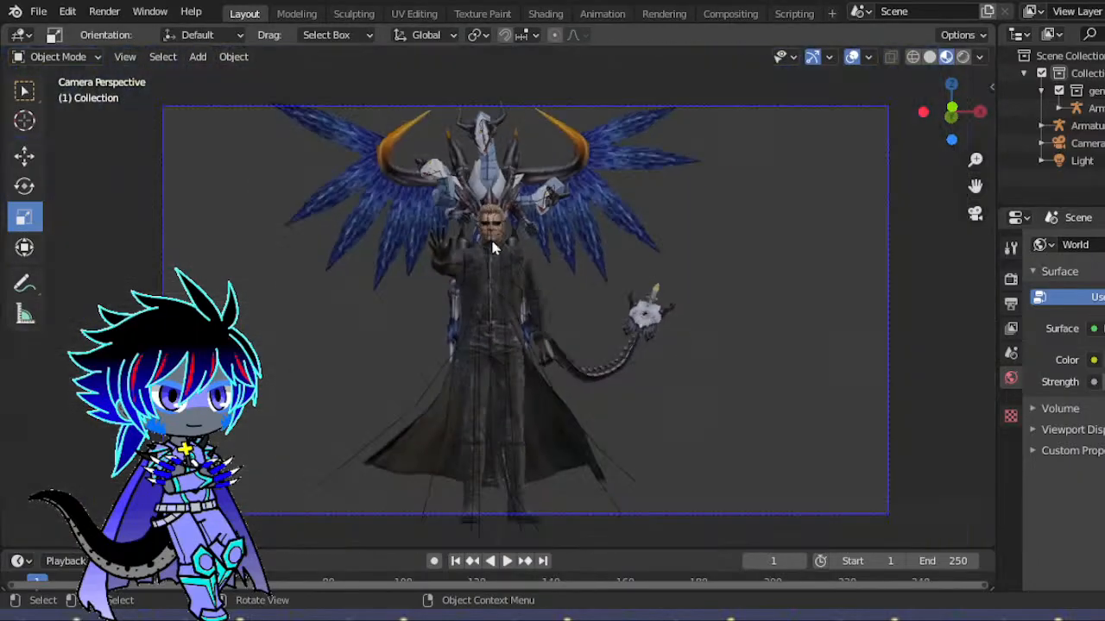
scroll(454, 217, "down", 3)
scroll(376, 188, "up", 2)
left_click(38, 11)
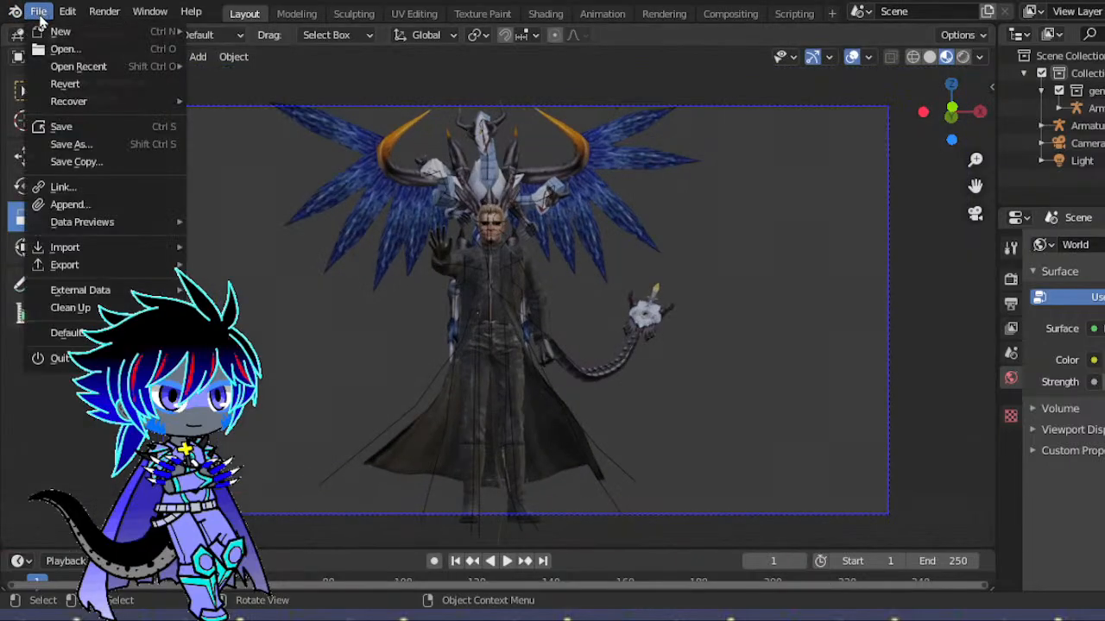
left_click(62, 128)
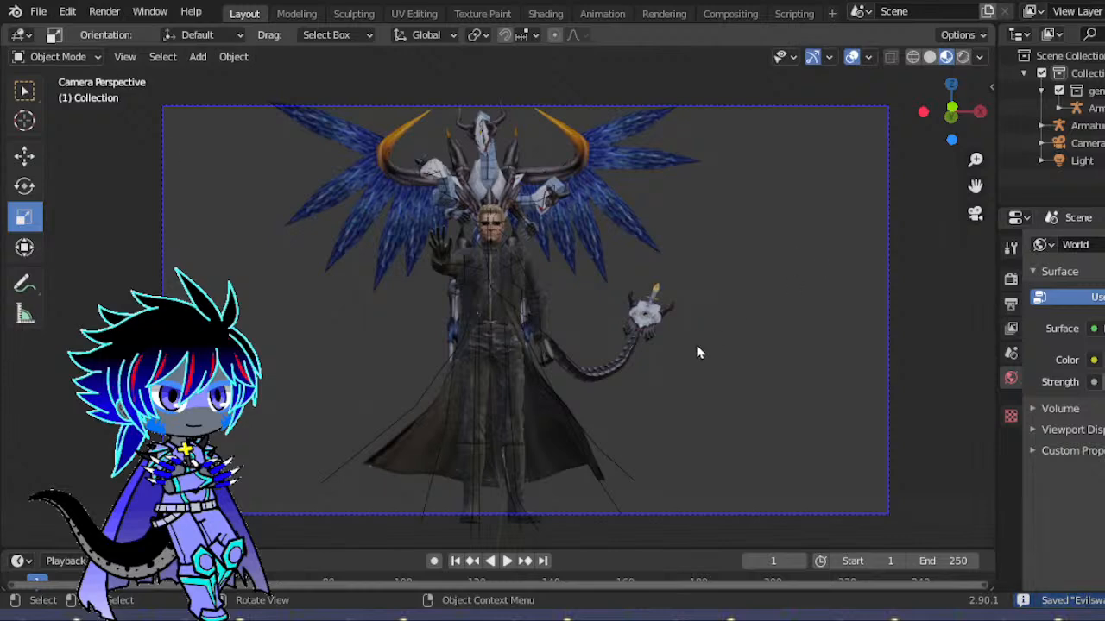
- Select the armature of the man in the coat and switch it to Pose Mode
scroll(652, 351, "up", 8)
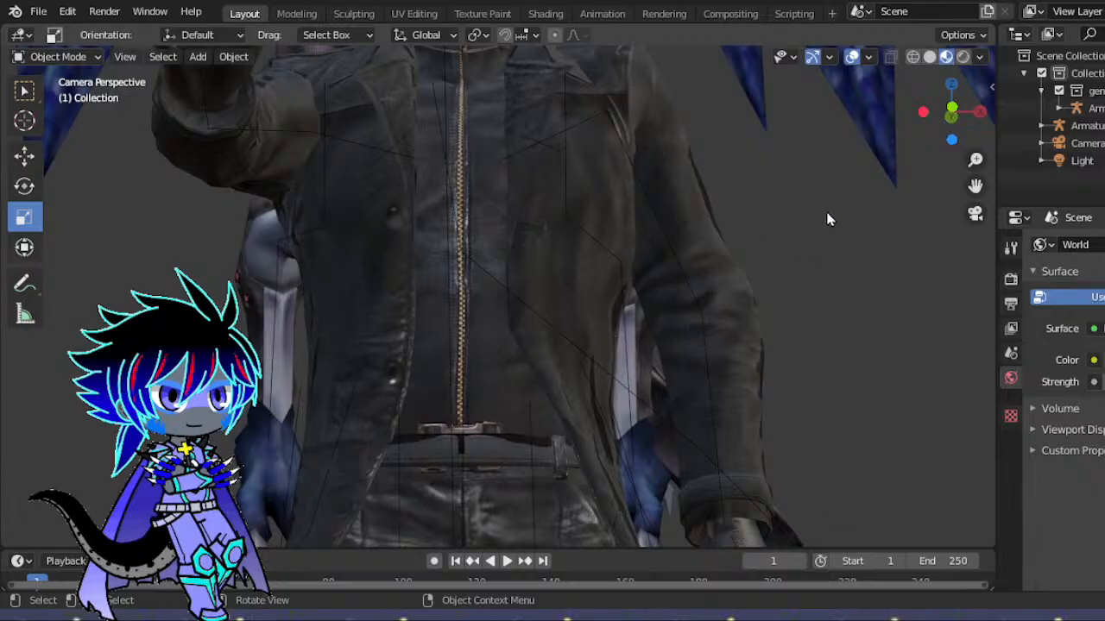
left_click(393, 145)
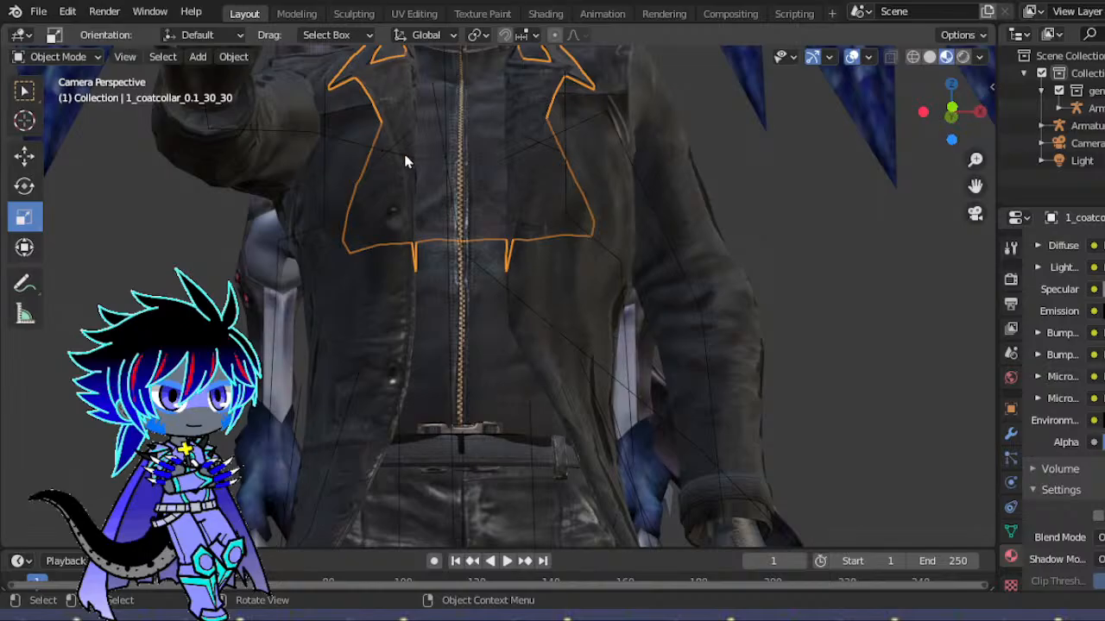
left_click(408, 158)
left_click(86, 59)
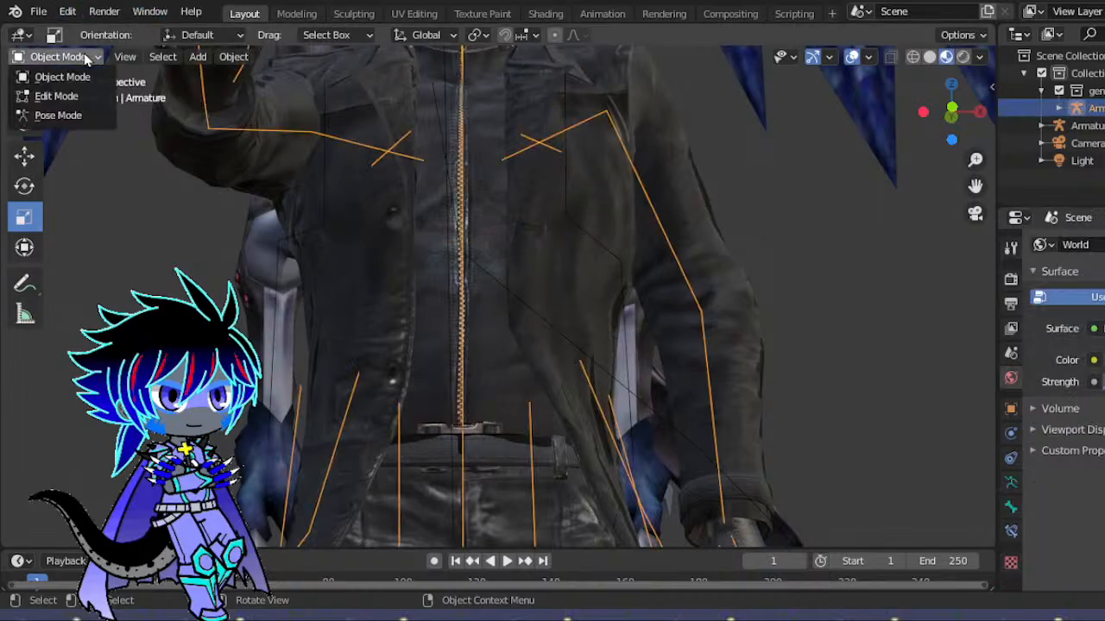
left_click(54, 110)
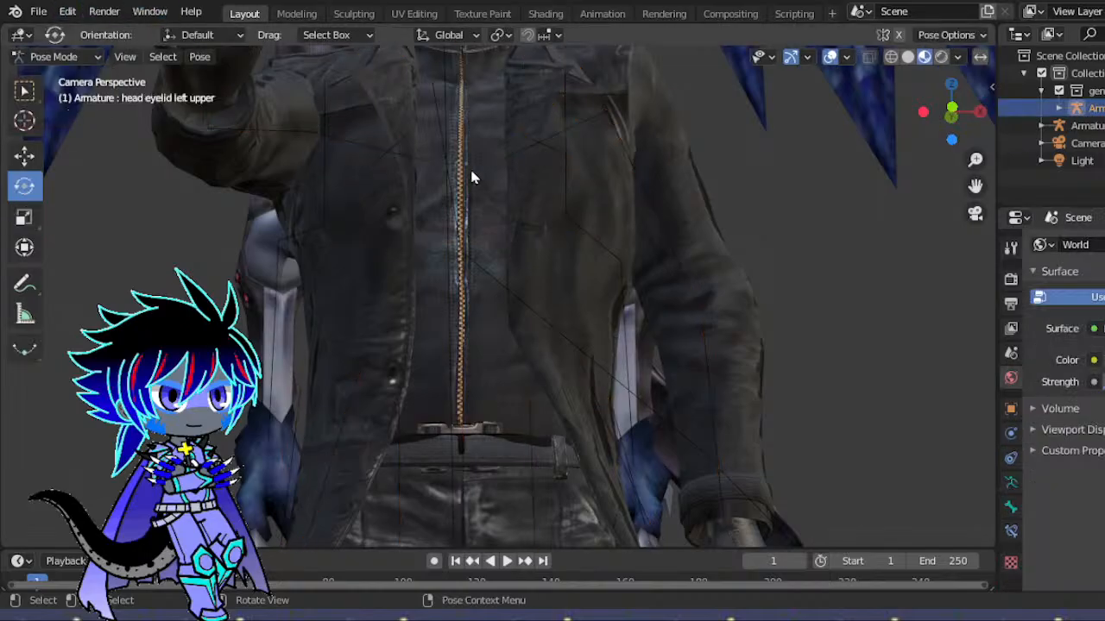
- Move the arm right shoulder 1 bone by about 0.023 m and rotate the coat collar 4 bone slightly upward
left_click(406, 163)
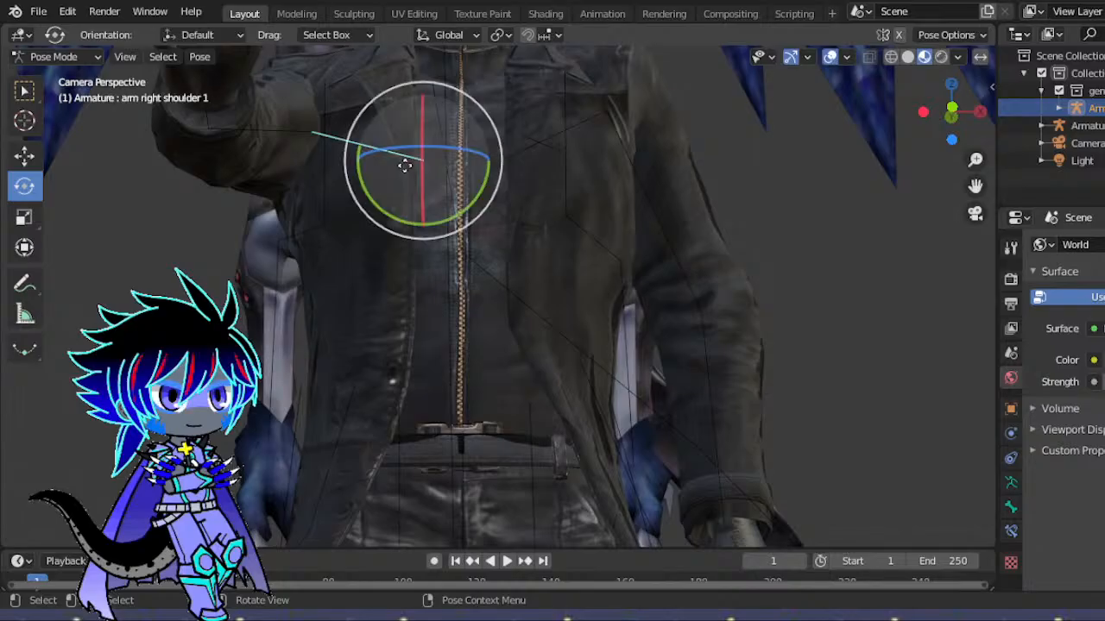
key("g")
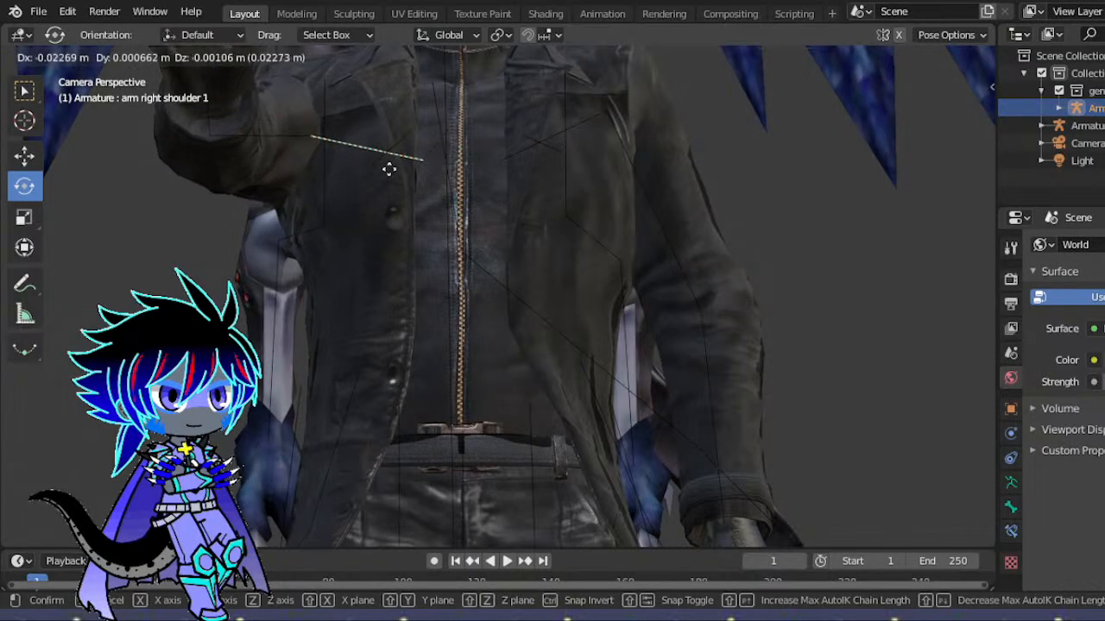
left_click(388, 169)
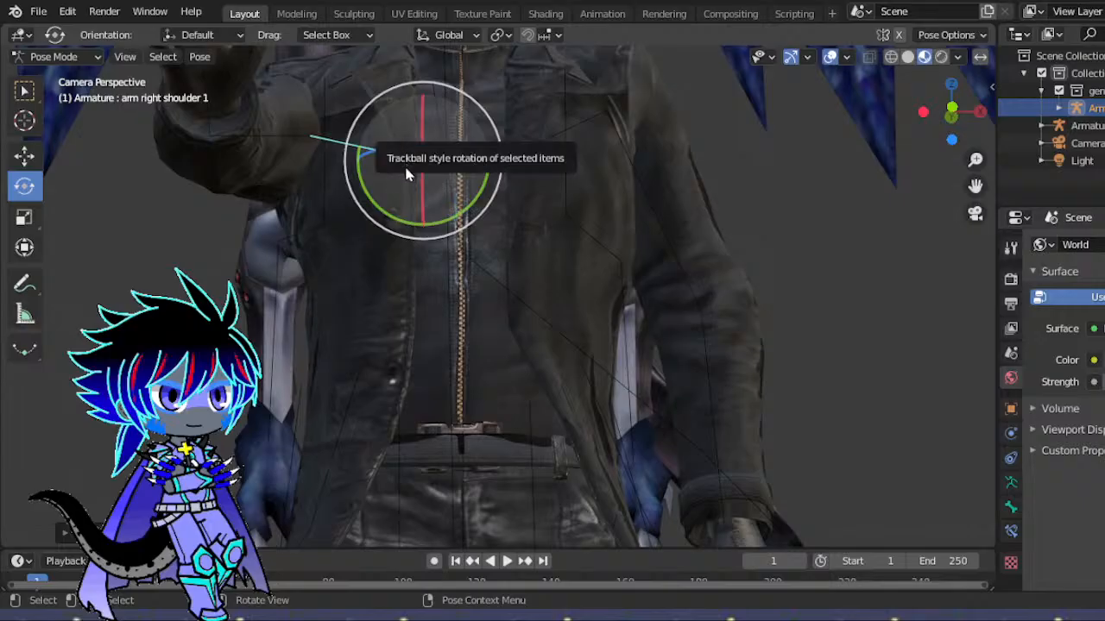
left_click(388, 173)
left_click_drag(388, 173, 385, 146)
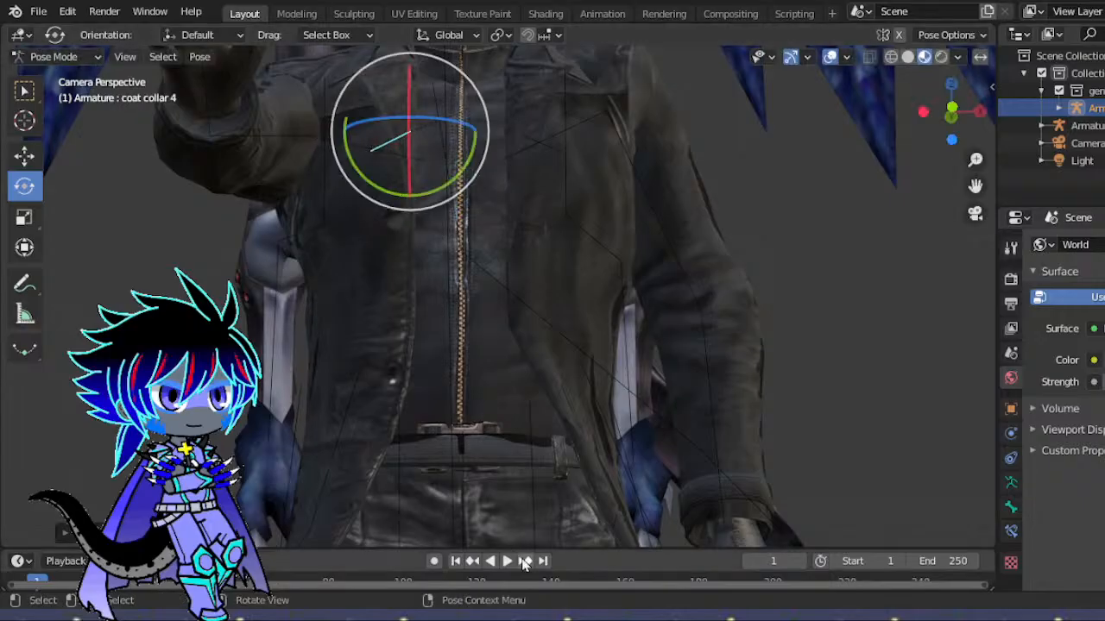
- Select the coat 12 bone and set the armature's viewport display to Stick
left_click_drag(951, 115, 865, 153)
scroll(671, 281, "up", 8)
left_click_drag(934, 91, 850, 100)
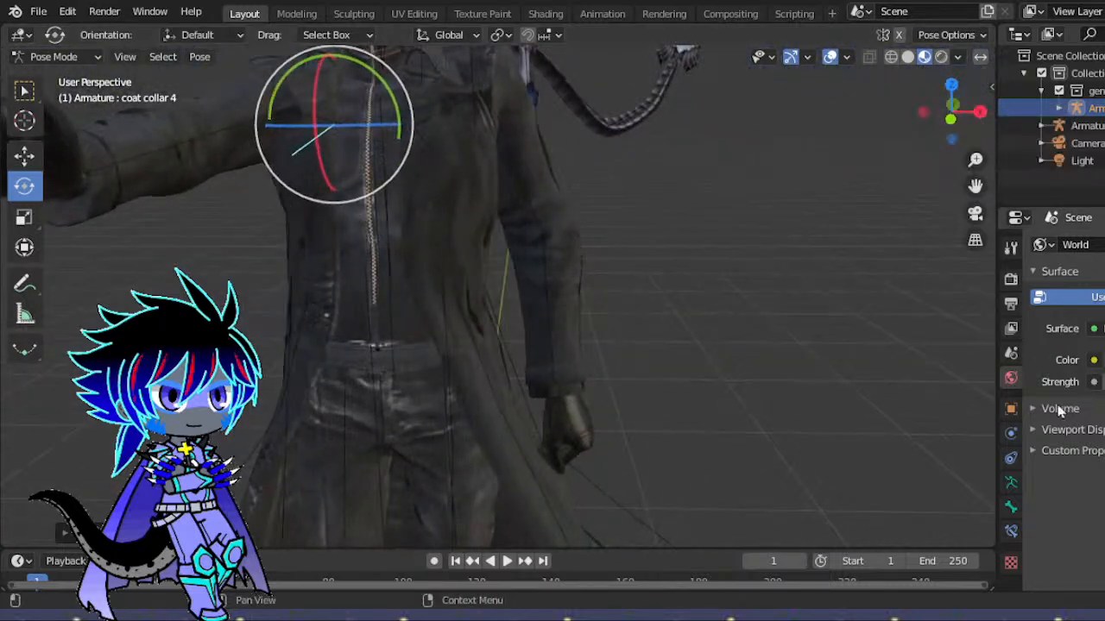
left_click(482, 335)
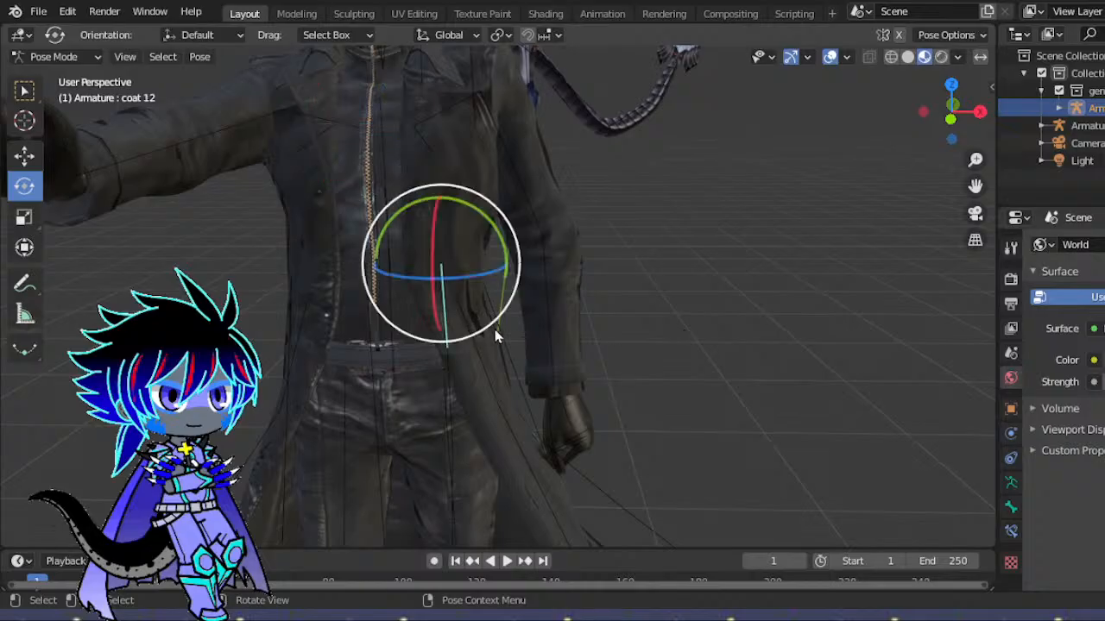
left_click(1009, 481)
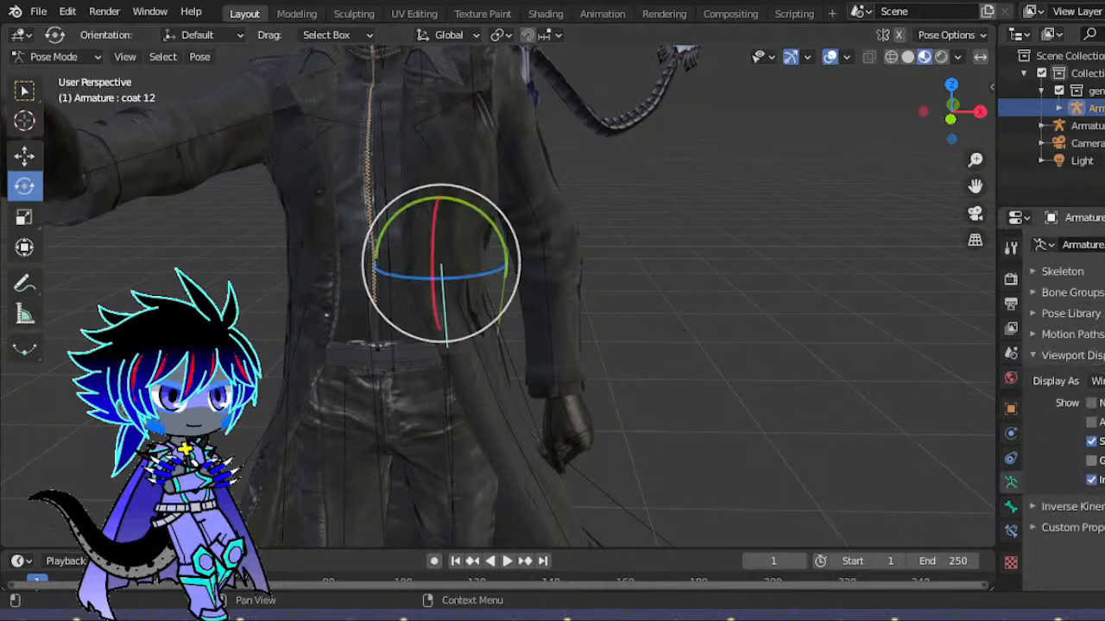
left_click(1094, 381)
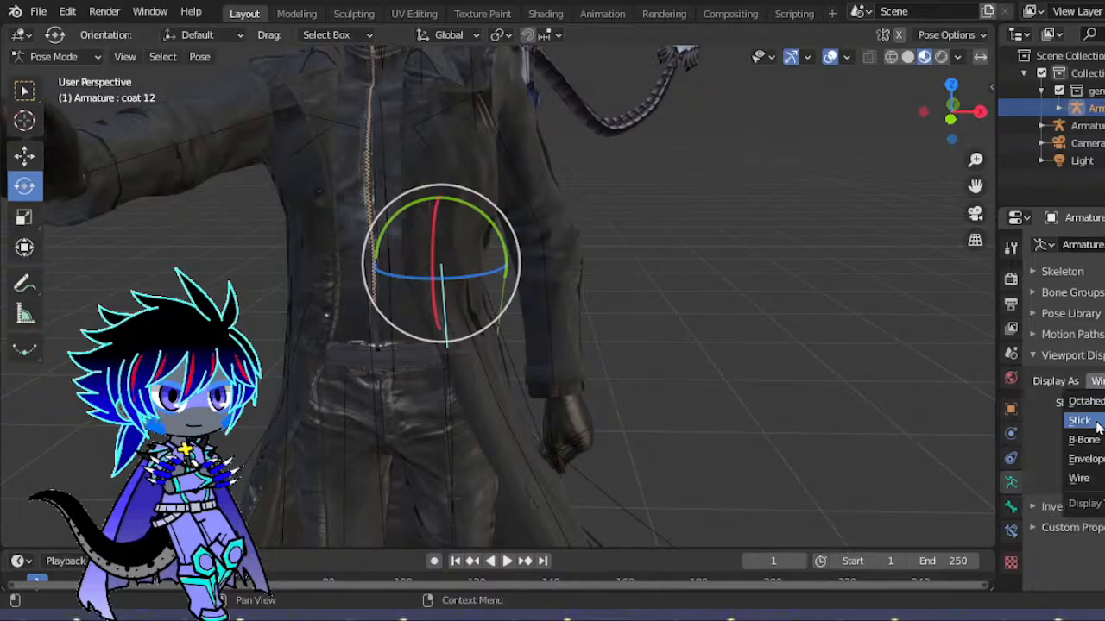
left_click(1089, 424)
- Try moving the spine lower bone and clear all of its transforms
left_click_drag(917, 129, 966, 112)
scroll(495, 274, "up", 3)
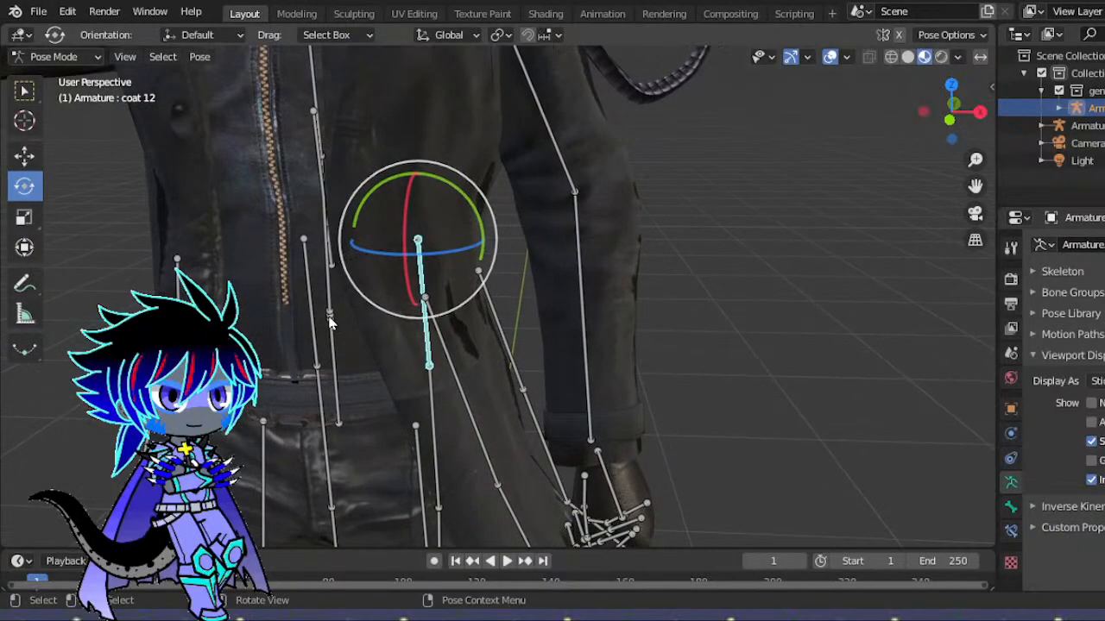
left_click(328, 298)
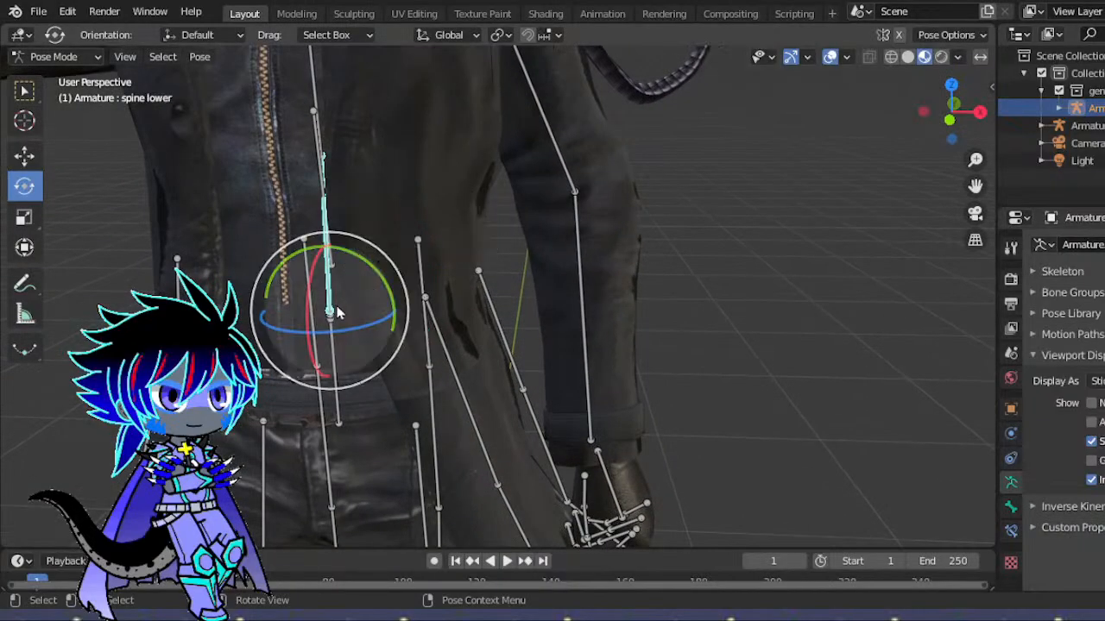
key("g")
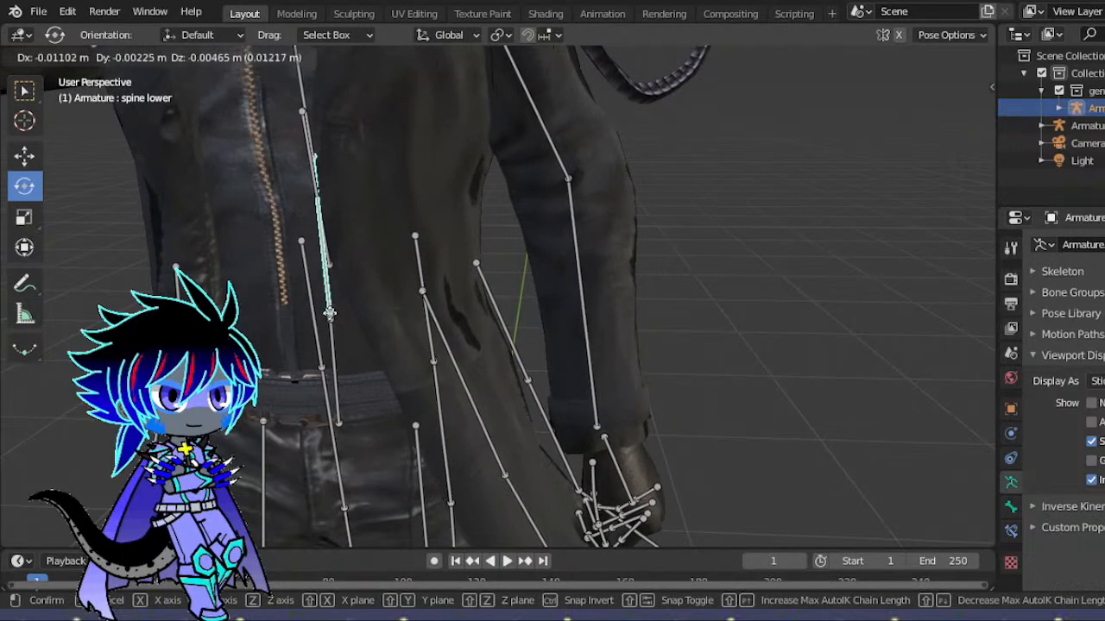
left_click(326, 320)
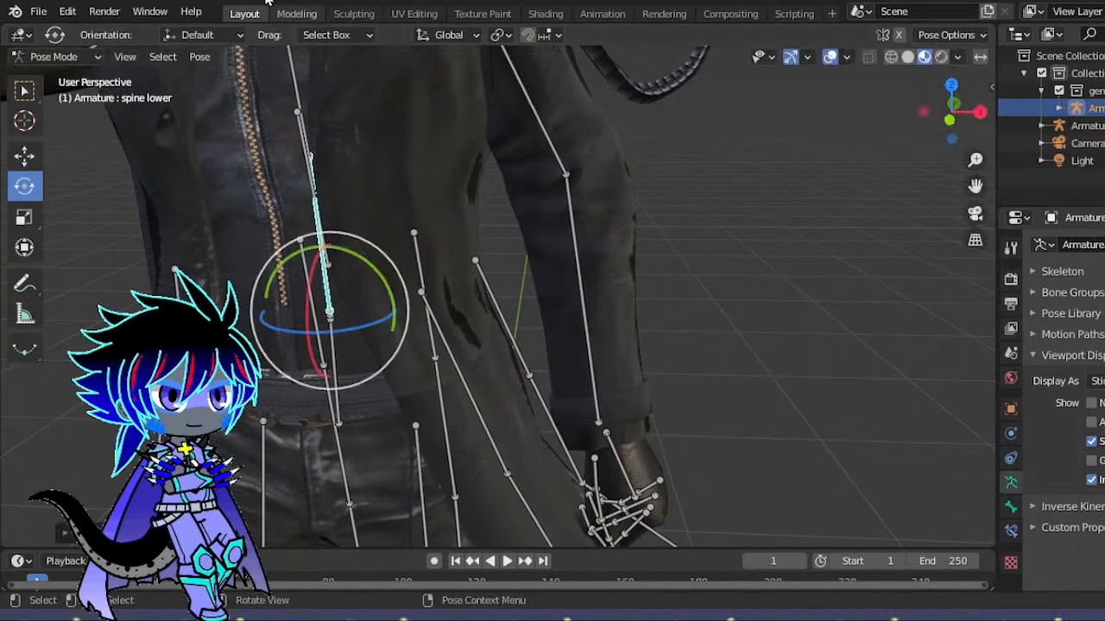
left_click(198, 57)
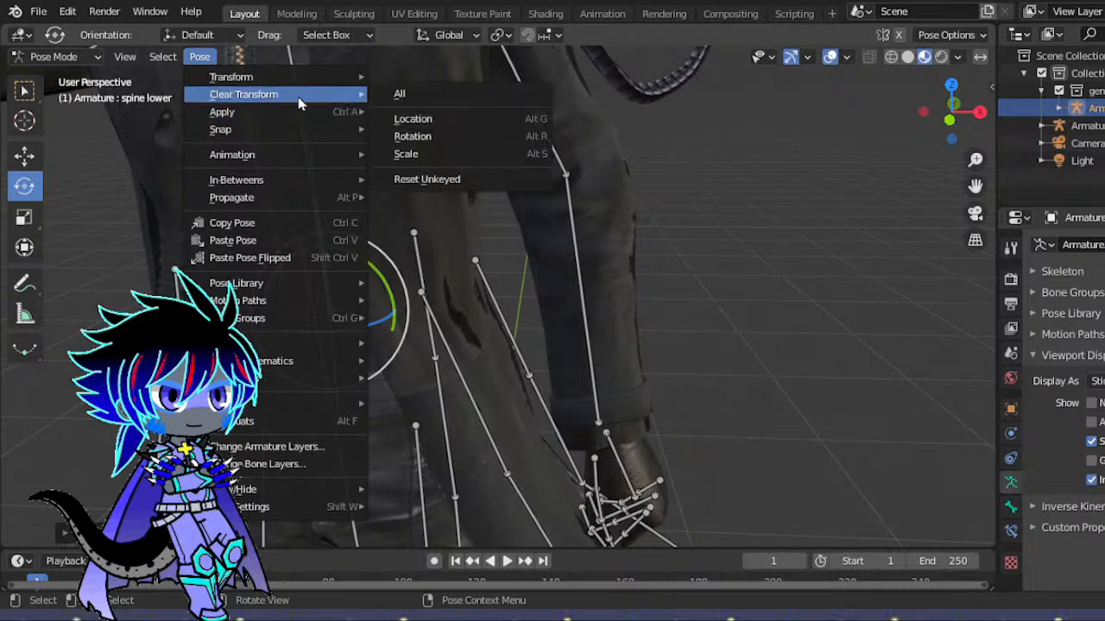
left_click(408, 97)
- Show the names of the armature's bones in the viewport
left_click_drag(949, 119, 1036, 112)
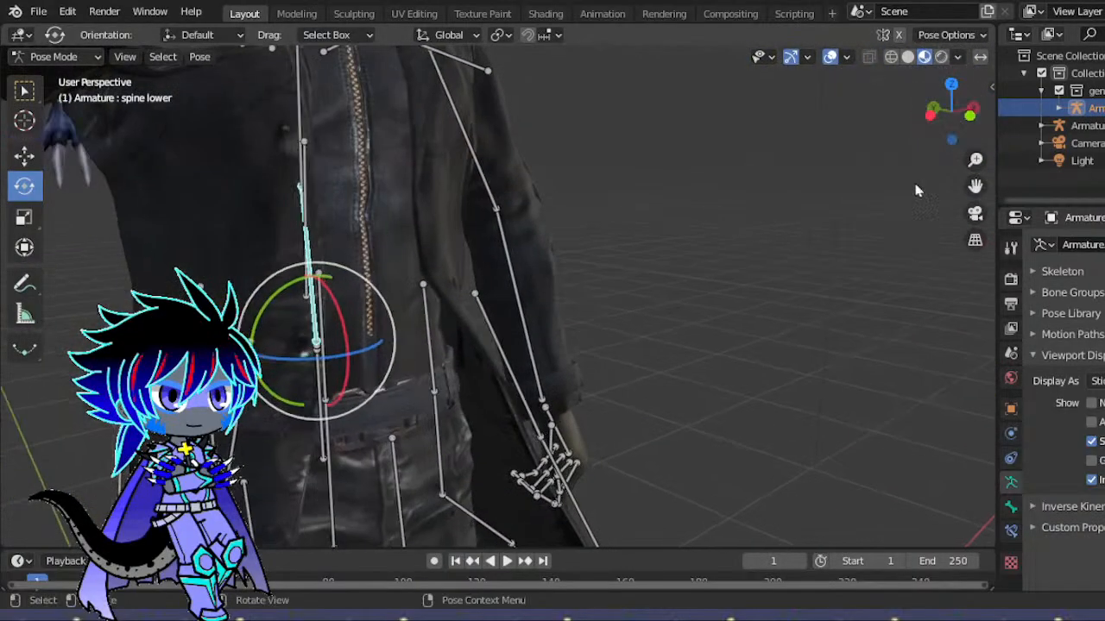
left_click(1092, 403)
left_click_drag(933, 121, 873, 131)
scroll(722, 317, "up", 3)
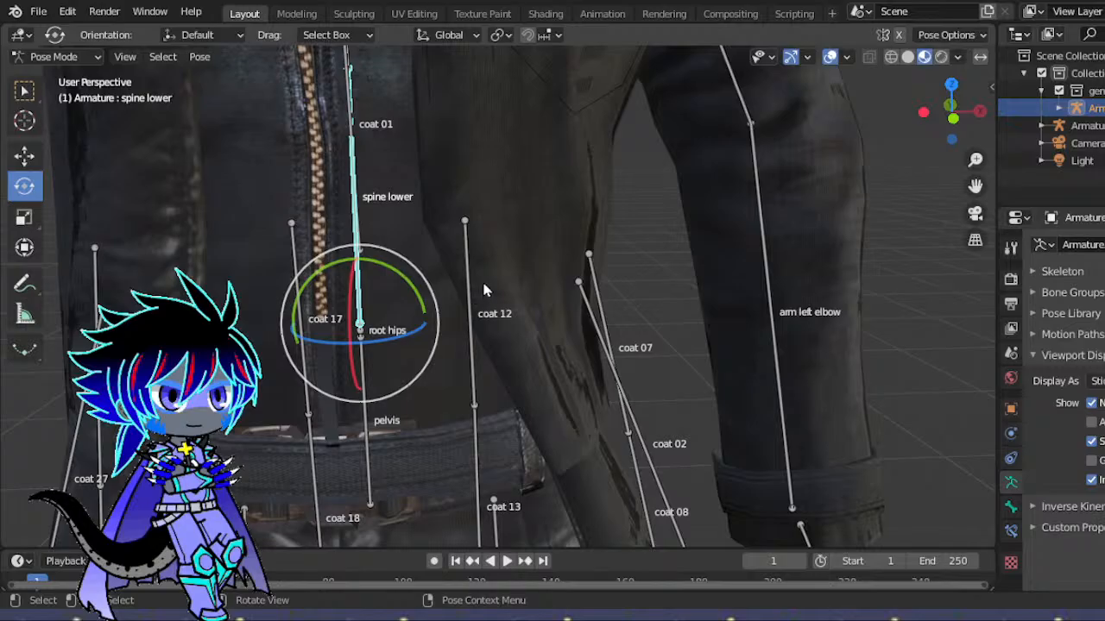
- Rotate the coat 12 and coat 22 bones slightly outward from the man's waist
left_click(467, 233)
left_click_drag(395, 192, 369, 192)
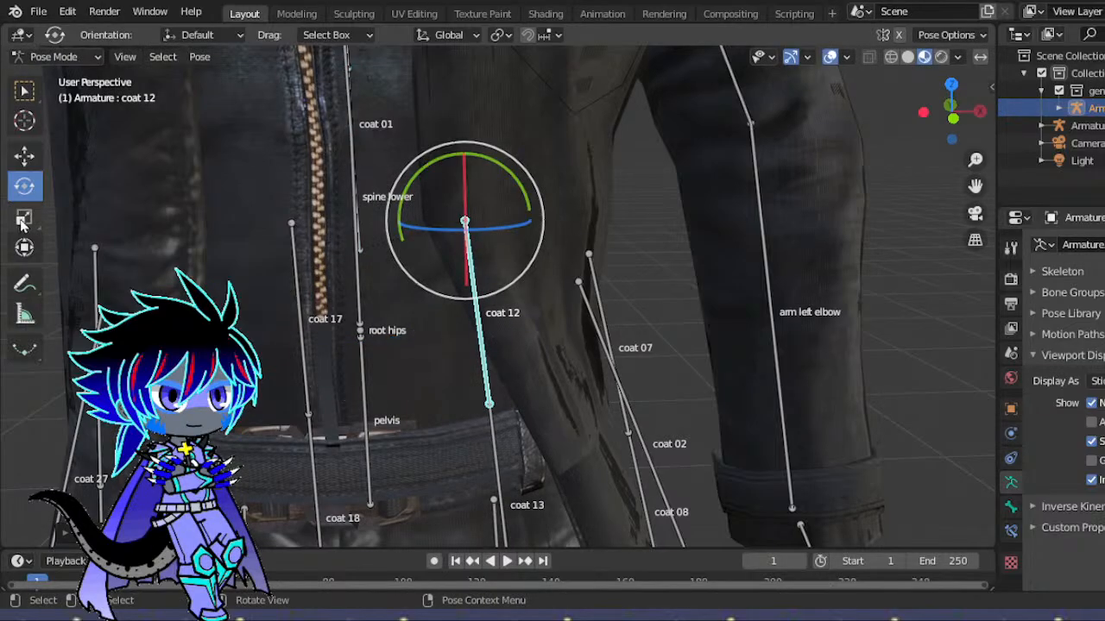
left_click(97, 261)
left_click_drag(142, 191, 152, 209)
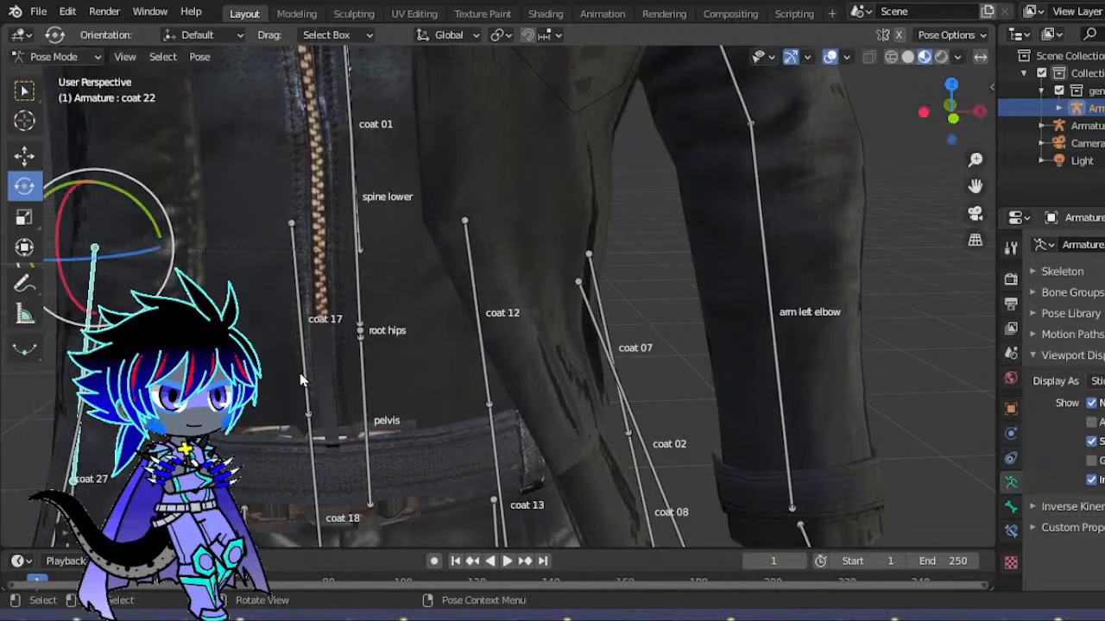
left_click(311, 373)
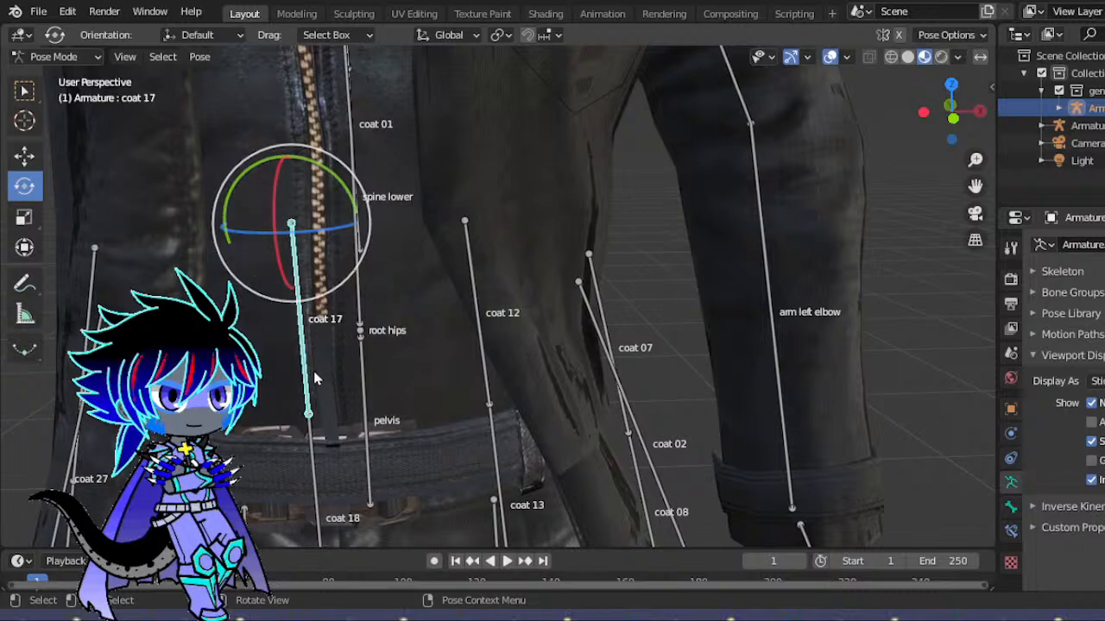
left_click(422, 318)
middle_click_drag(422, 318, 393, 309)
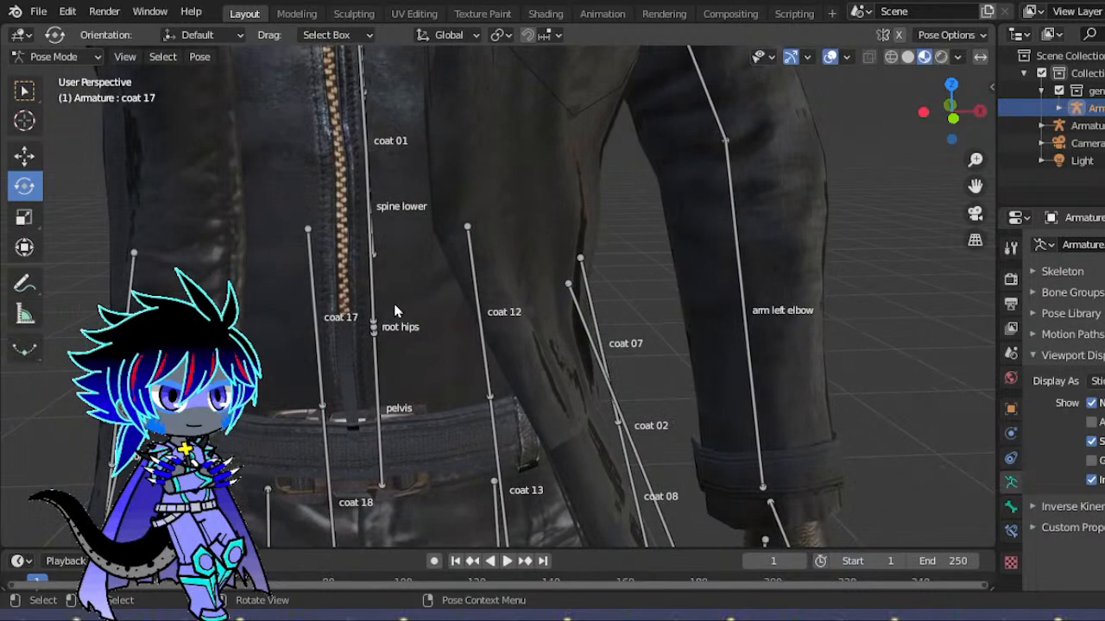
scroll(396, 311, "down", 3)
scroll(395, 311, "up", 3)
scroll(399, 407, "down", 4)
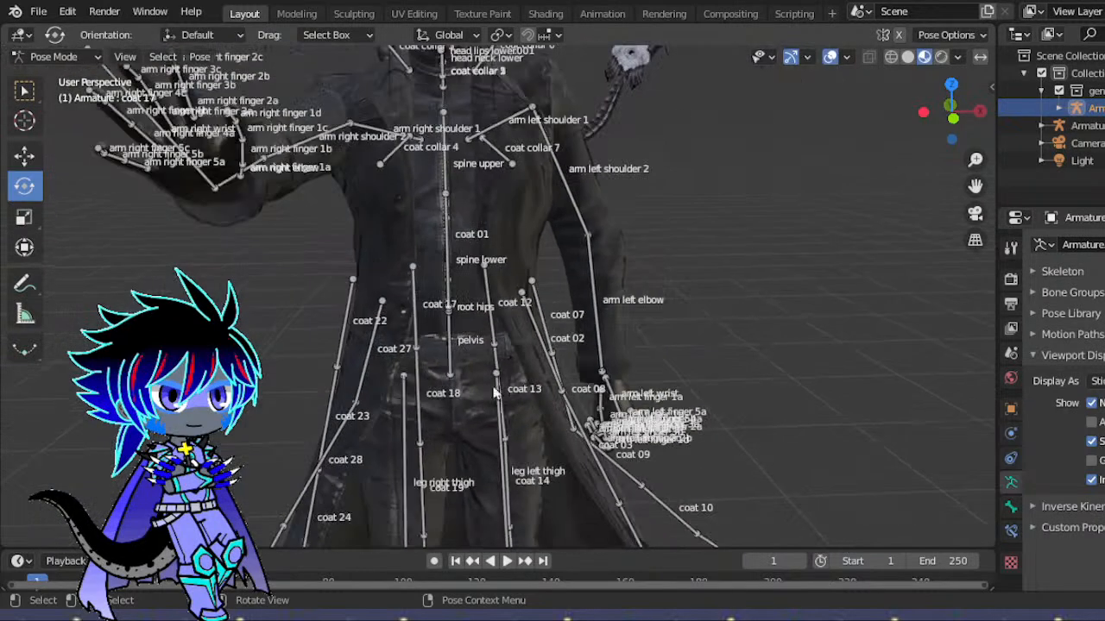
scroll(475, 402, "up", 4)
left_click(434, 317)
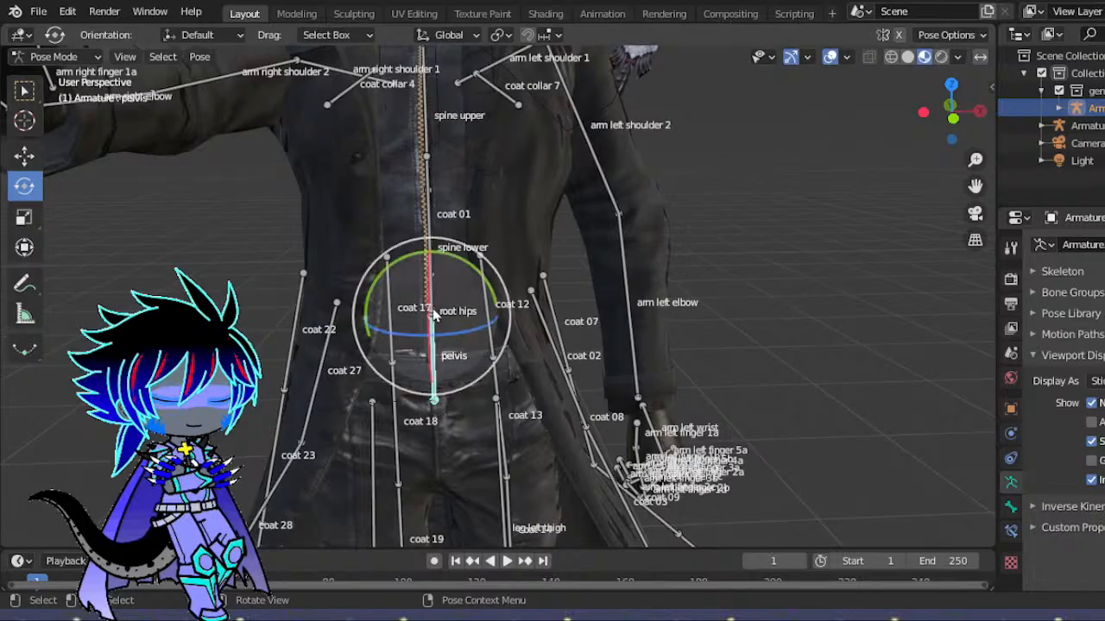
scroll(389, 240, "up", 2)
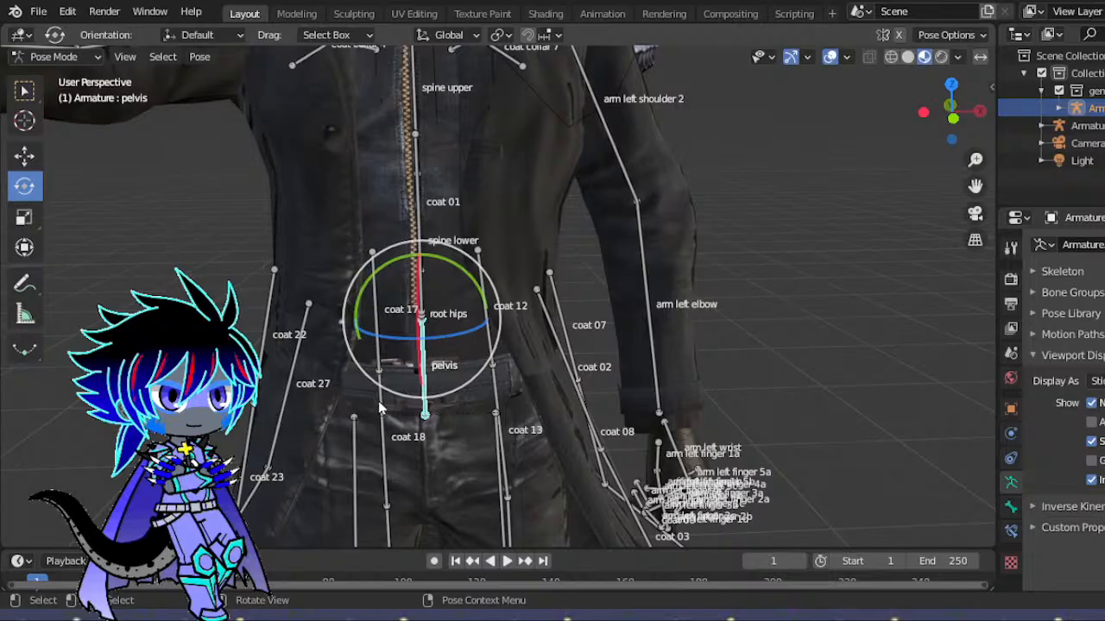
- Rotate the coat 18 and coat 13 bones slightly below the man's waist
left_click(392, 384)
left_click_drag(451, 356, 475, 370)
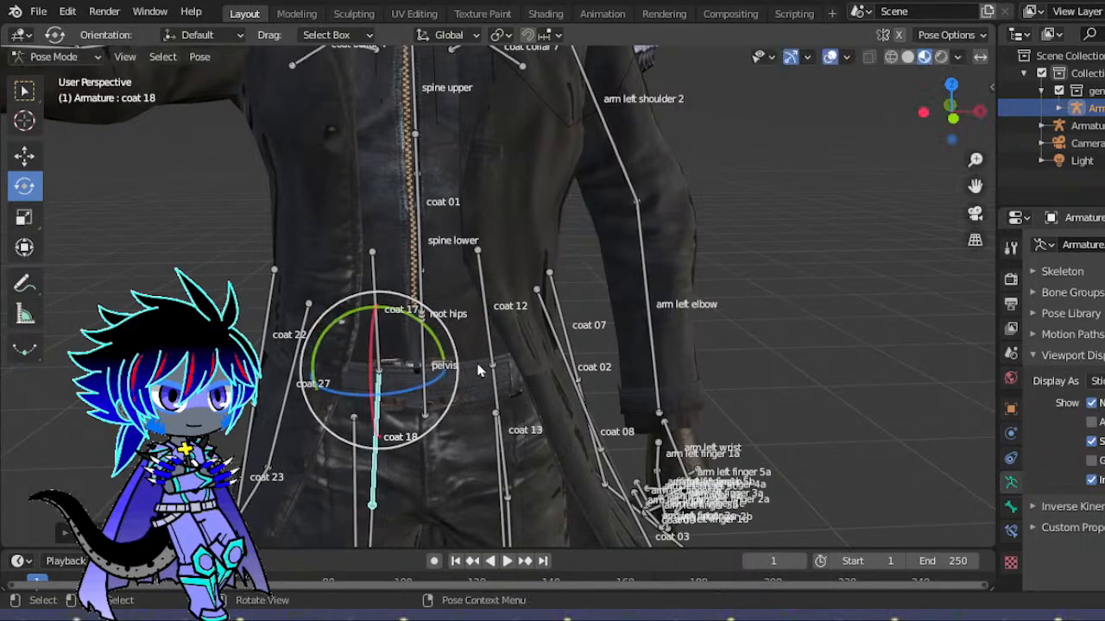
left_click(496, 375)
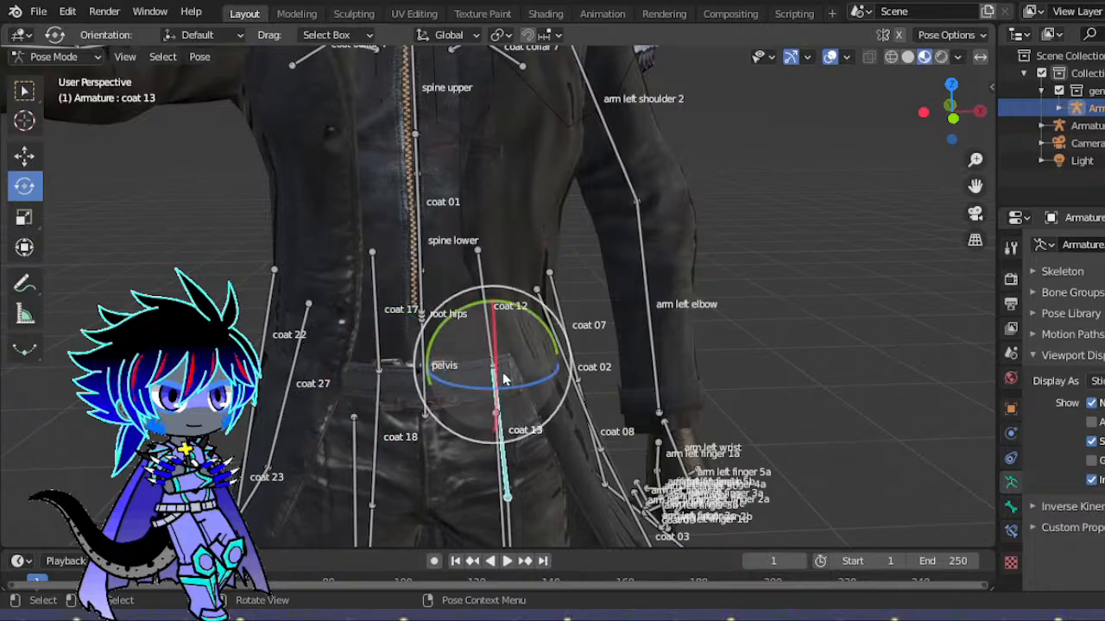
left_click_drag(464, 332, 462, 356)
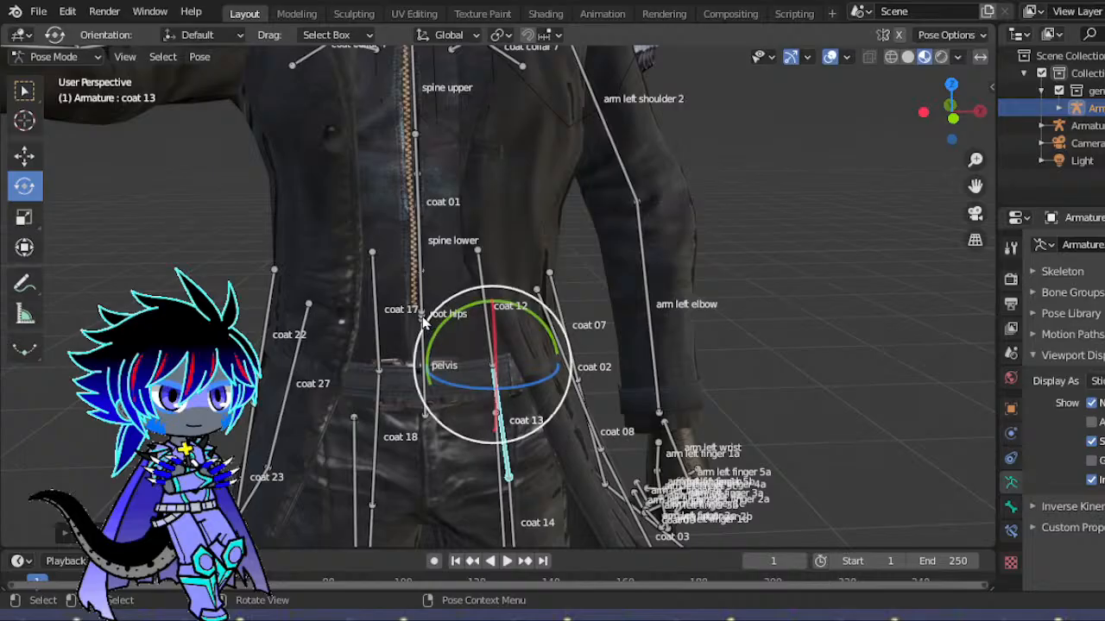
- Select the root hips bone between the spine lower and pelvis bones
left_click(424, 309)
scroll(463, 340, "up", 6)
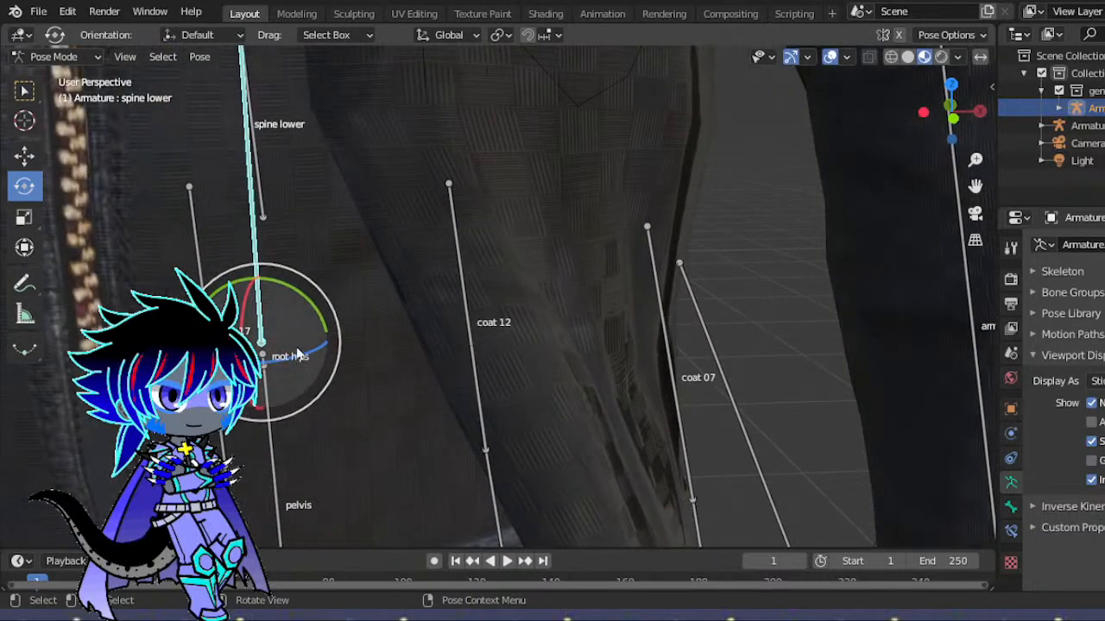
left_click(267, 379)
scroll(345, 320, "down", 3)
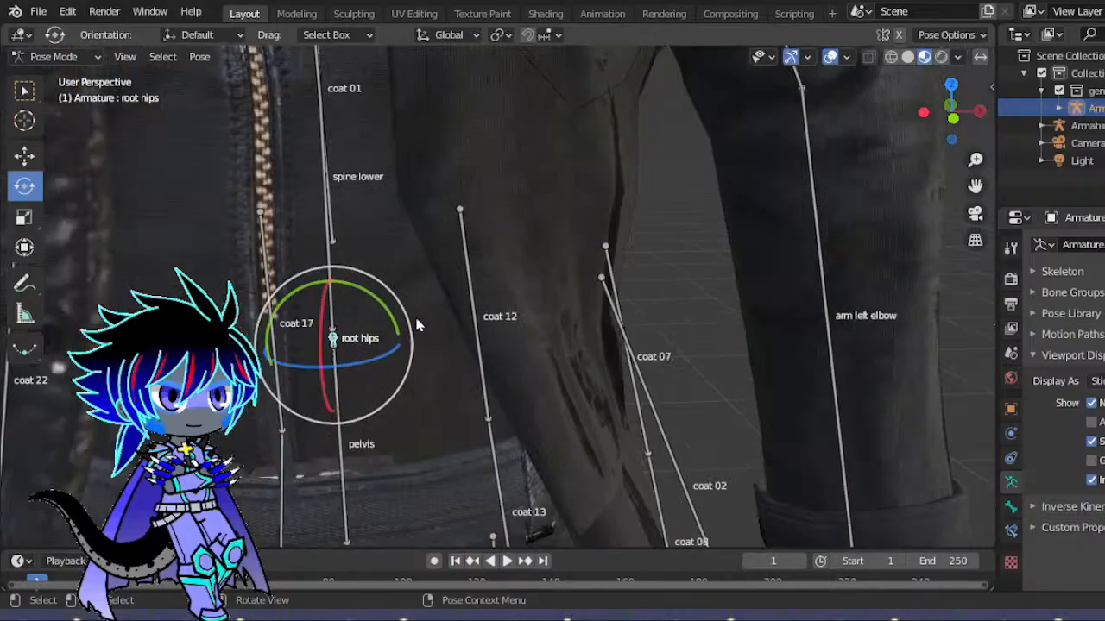
left_click_drag(469, 295, 469, 297)
- Hide the armature's bone names and switch to the camera view
scroll(471, 299, "down", 8)
middle_click_drag(476, 304, 574, 351)
scroll(574, 352, "up", 4)
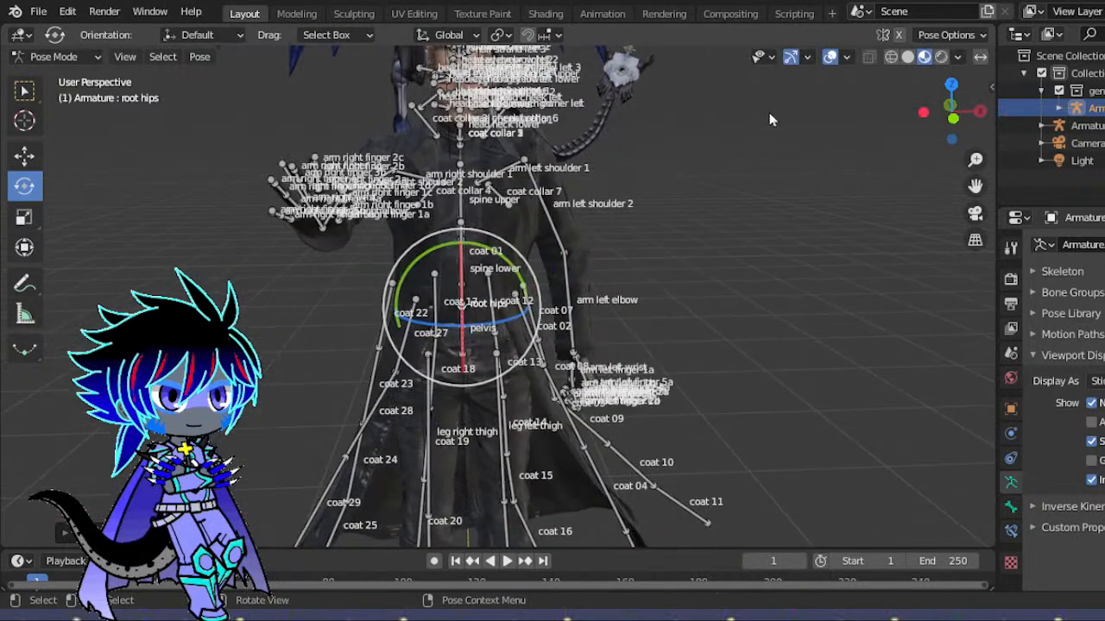
left_click(1092, 403)
scroll(720, 283, "down", 6)
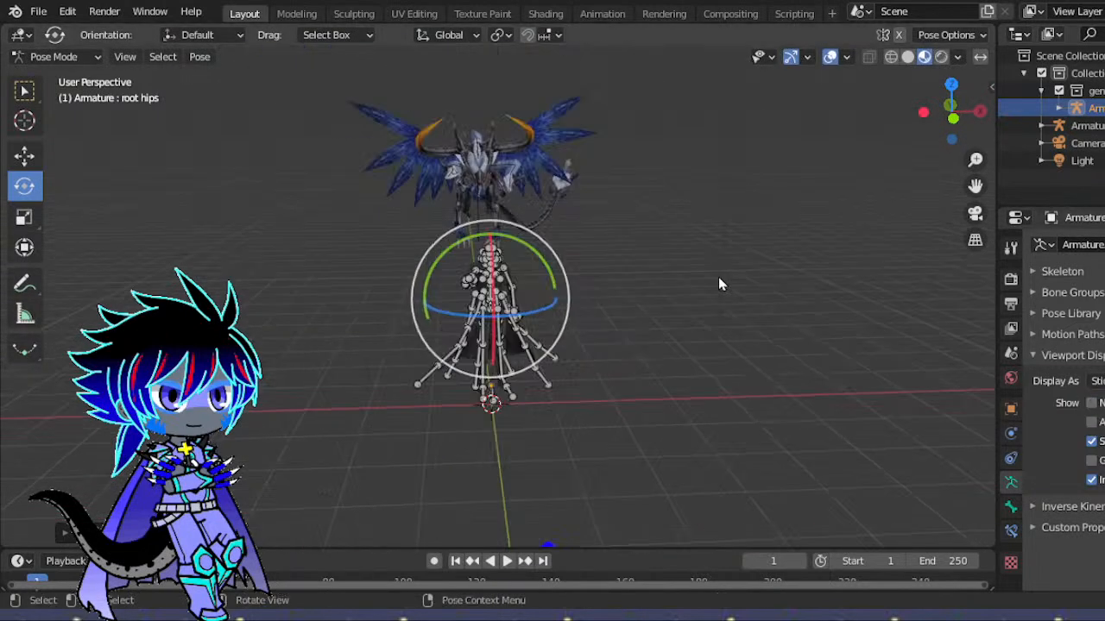
left_click(975, 213)
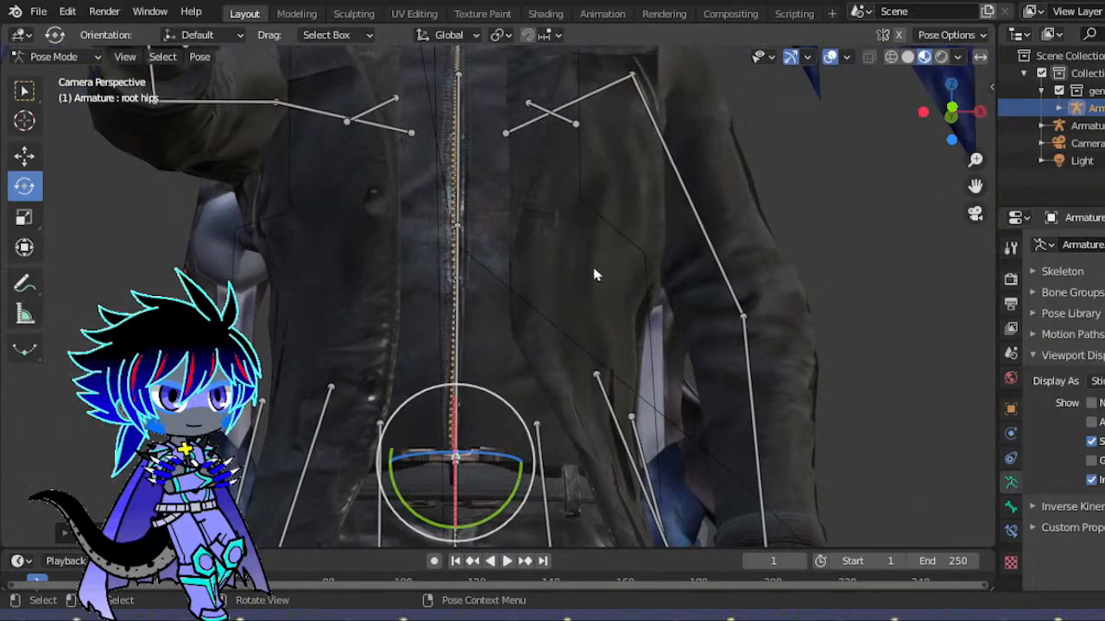
- Switch to Object Mode and select the 6_belt mesh at the man's waist
left_click(74, 57)
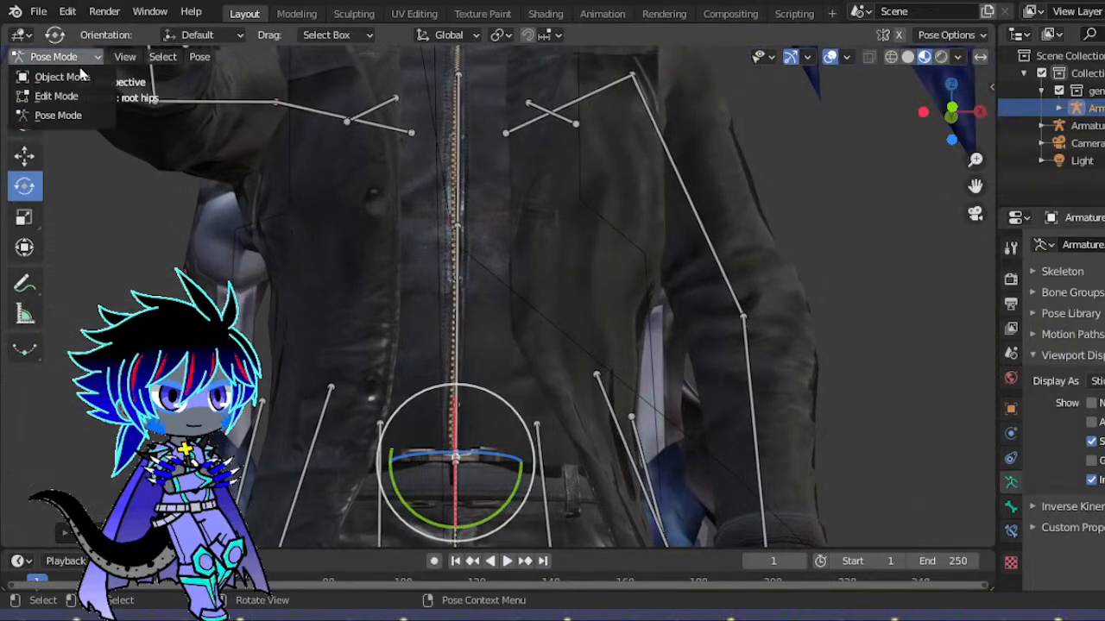
left_click(78, 76)
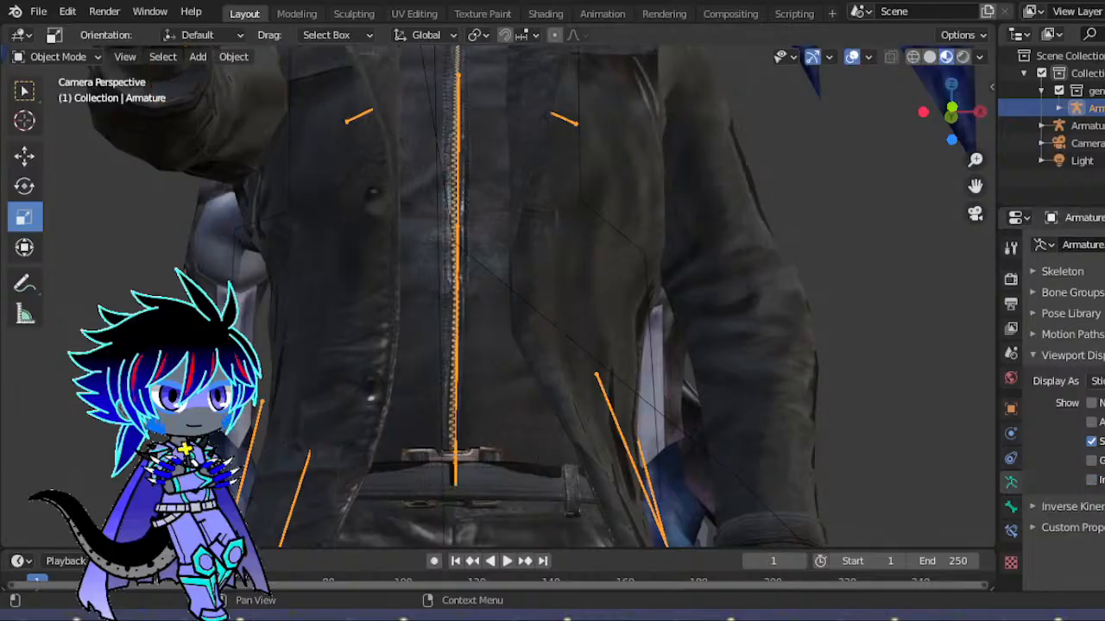
left_click(499, 369)
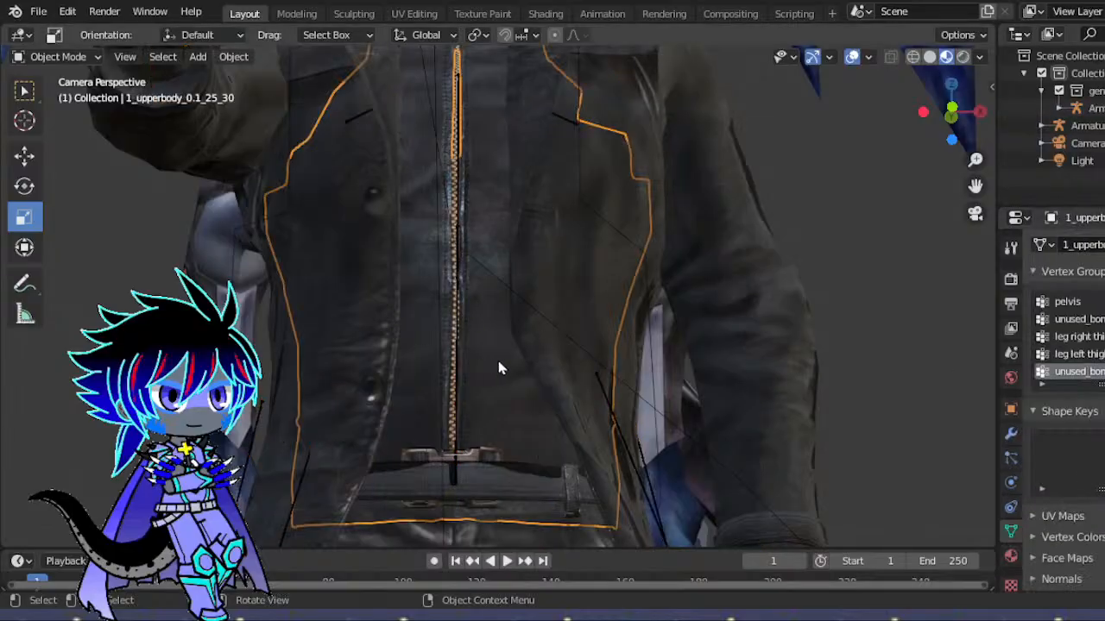
left_click(451, 330)
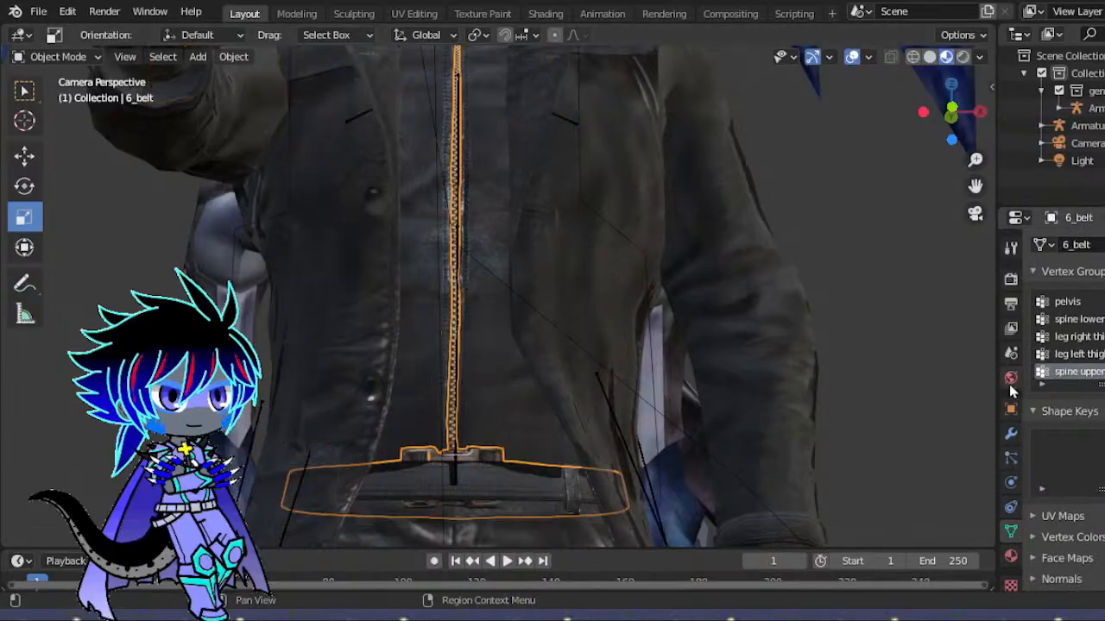
- Set the Lightmap colour of the 6_belt material to black and deselect the belt
left_click(1011, 555)
scroll(1062, 414, "up", 2)
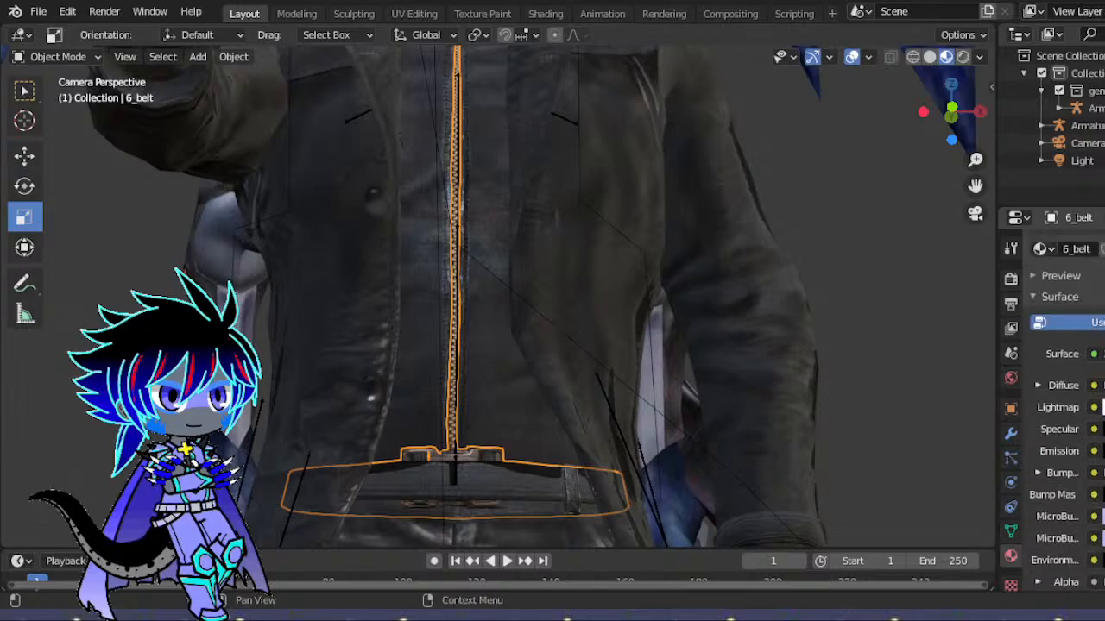
left_click(1101, 407)
mouse_move(1104, 304)
left_mouse_down()
mouse_move(1104, 179)
mouse_move(1104, 304)
left_mouse_up()
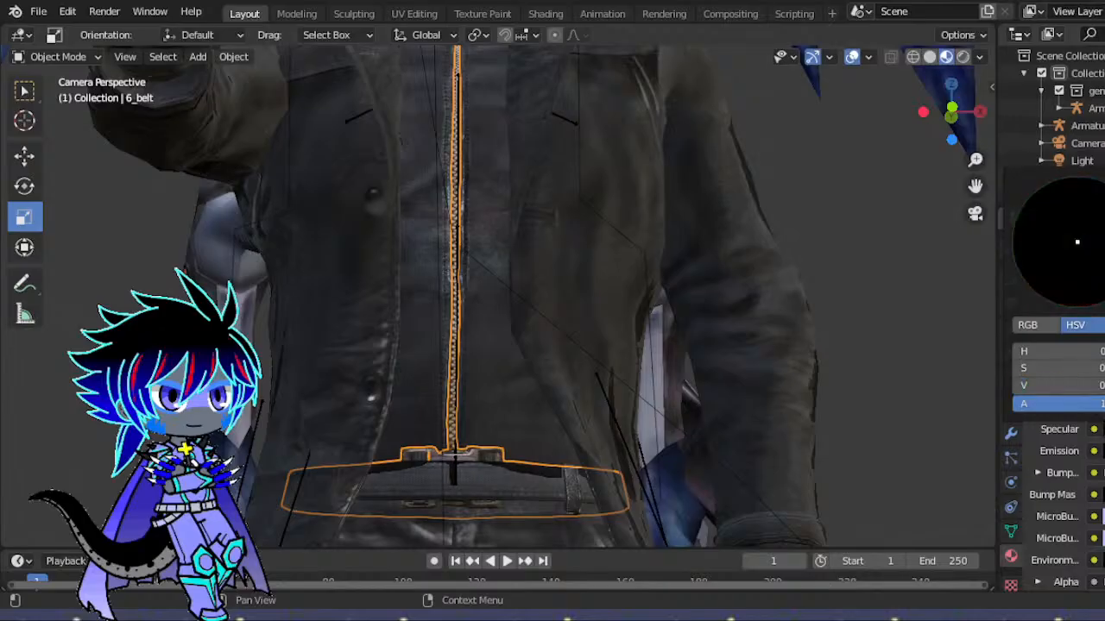
left_click(894, 244)
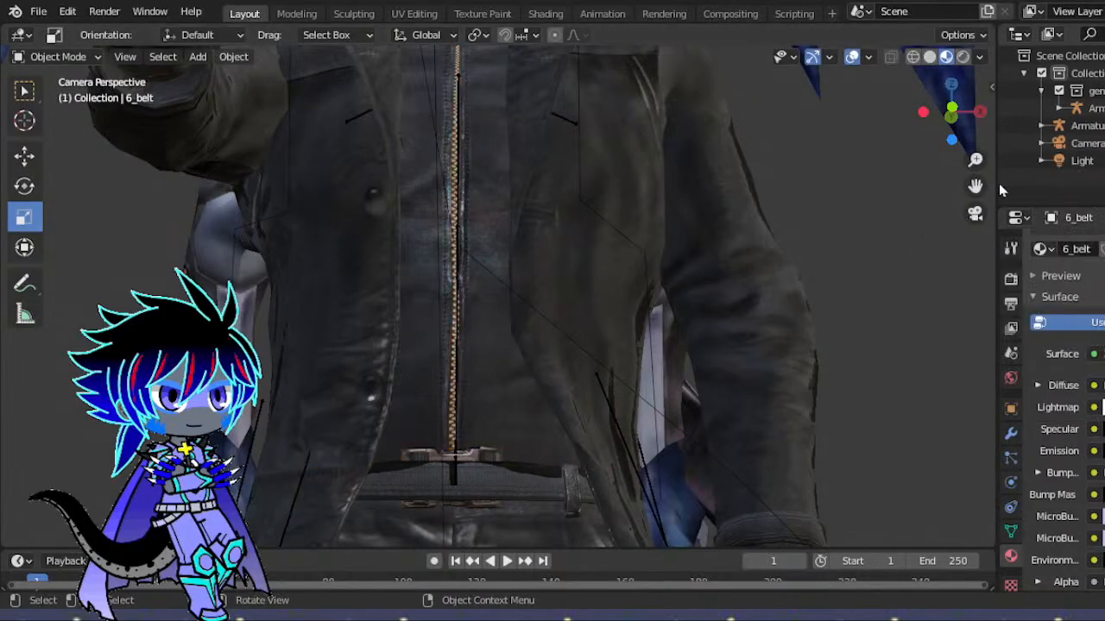
- Select the man's armature and return it to Pose Mode, with the belt area in close view
left_click_drag(952, 116, 882, 158)
scroll(743, 179, "up", 12)
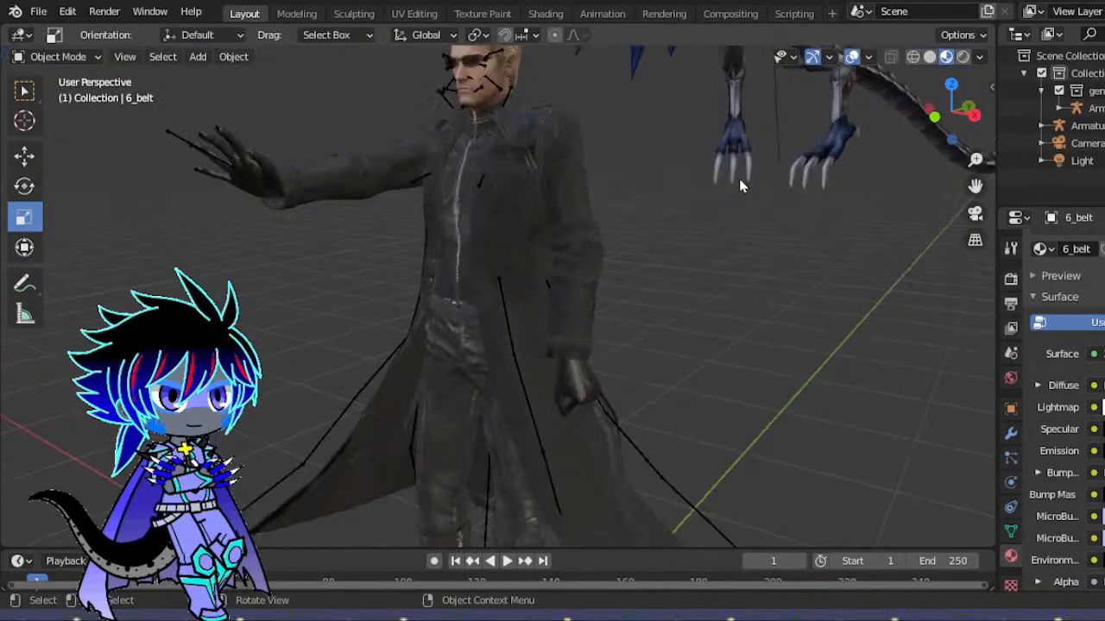
left_click_drag(949, 113, 877, 167)
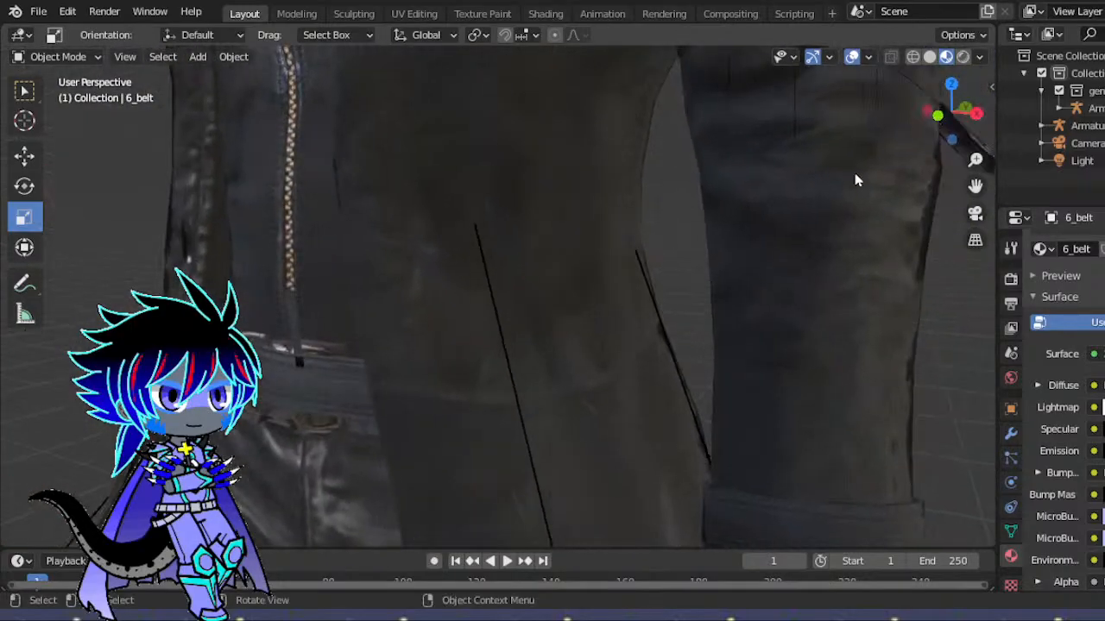
left_click_drag(976, 187, 1104, 71)
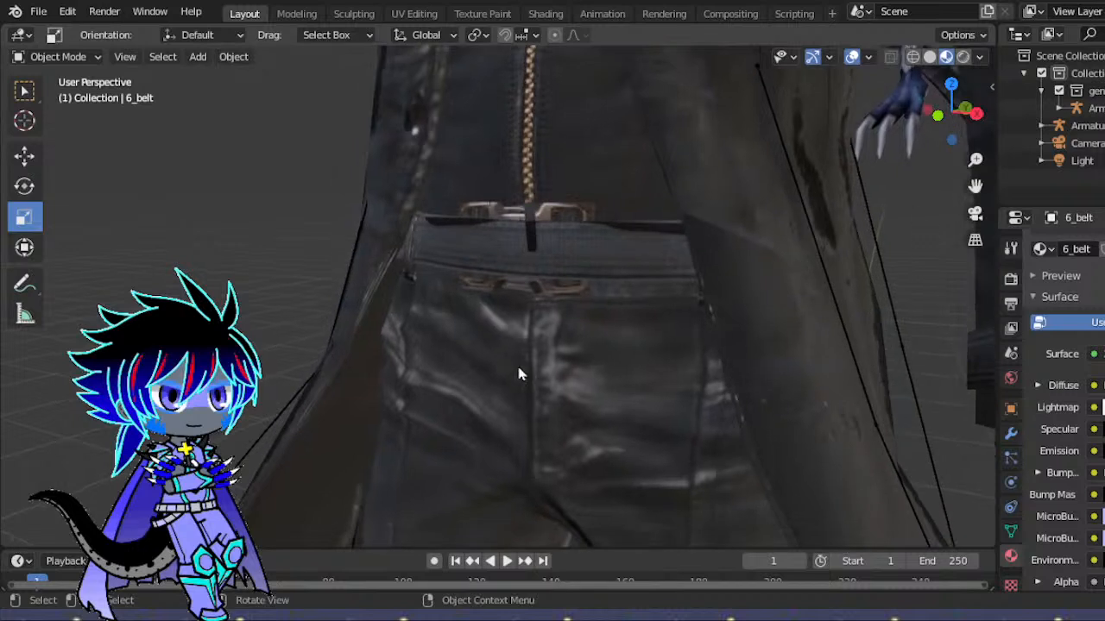
left_click(882, 292)
left_click(58, 56)
left_click(58, 115)
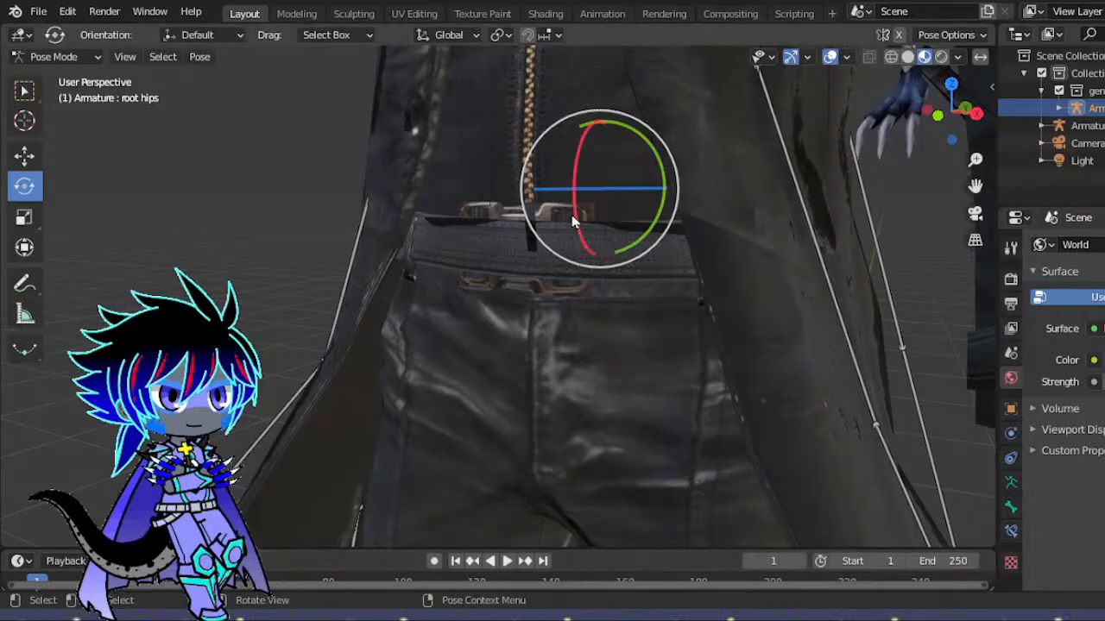
- Display the armature's bones in front of the man's mesh
left_click_drag(932, 163, 889, 156)
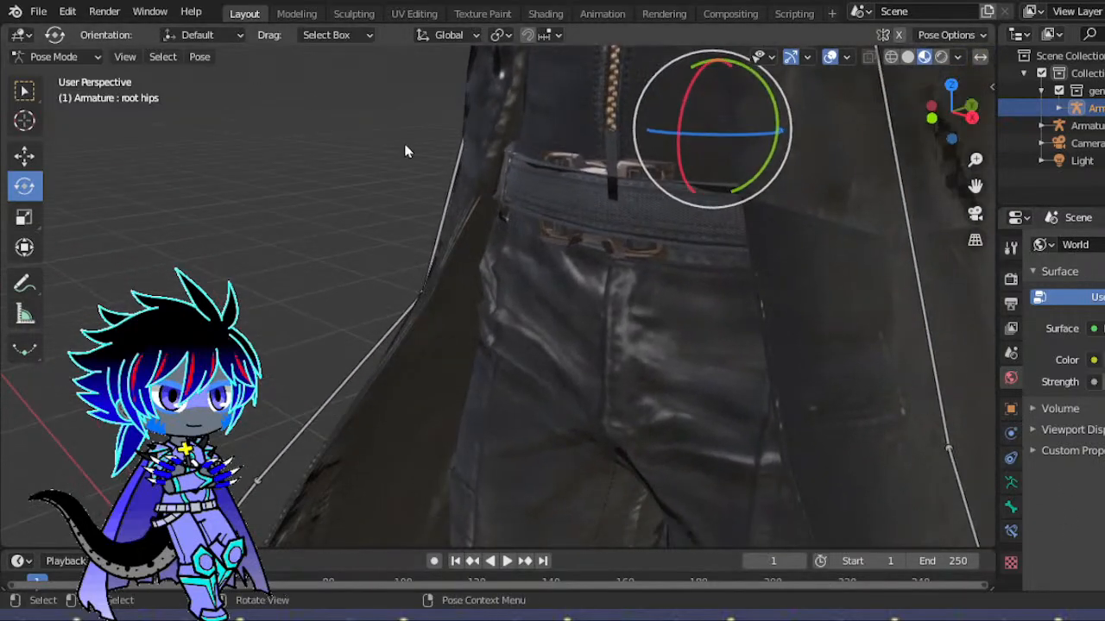
left_click(1010, 484)
left_click(1091, 482)
left_click_drag(924, 102, 807, 150)
scroll(874, 148, "down", 5)
left_click_drag(941, 113, 1083, 151)
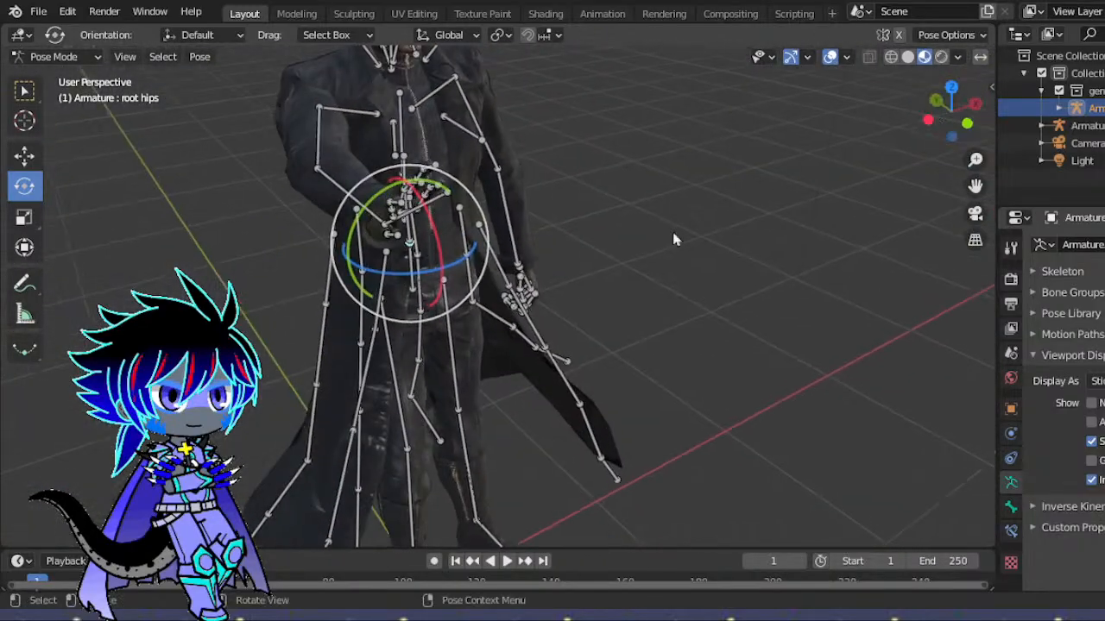
- Try rotating the leg left thigh and leg right thigh bones below the belt
scroll(601, 253, "up", 6)
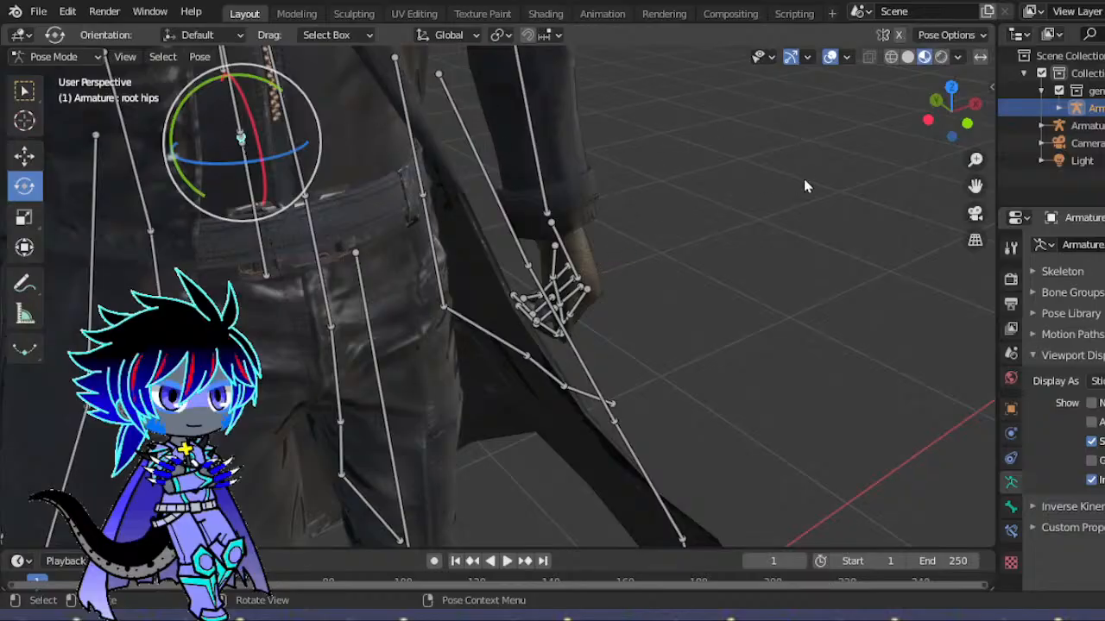
key("ctrl+z")
left_click_drag(936, 115, 935, 115)
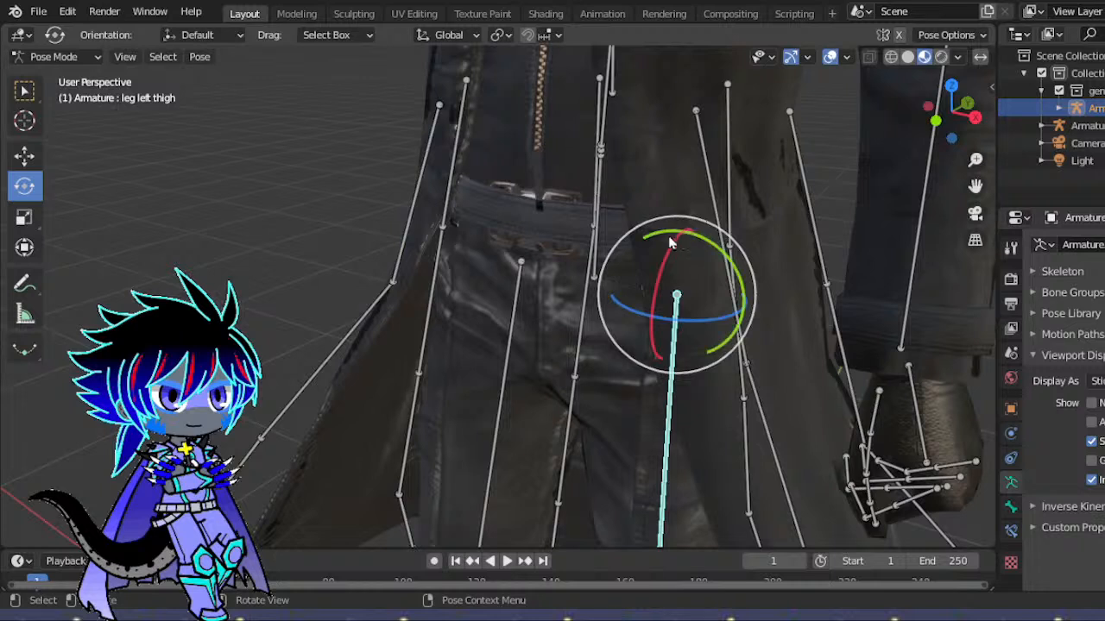
left_click_drag(610, 247, 578, 253)
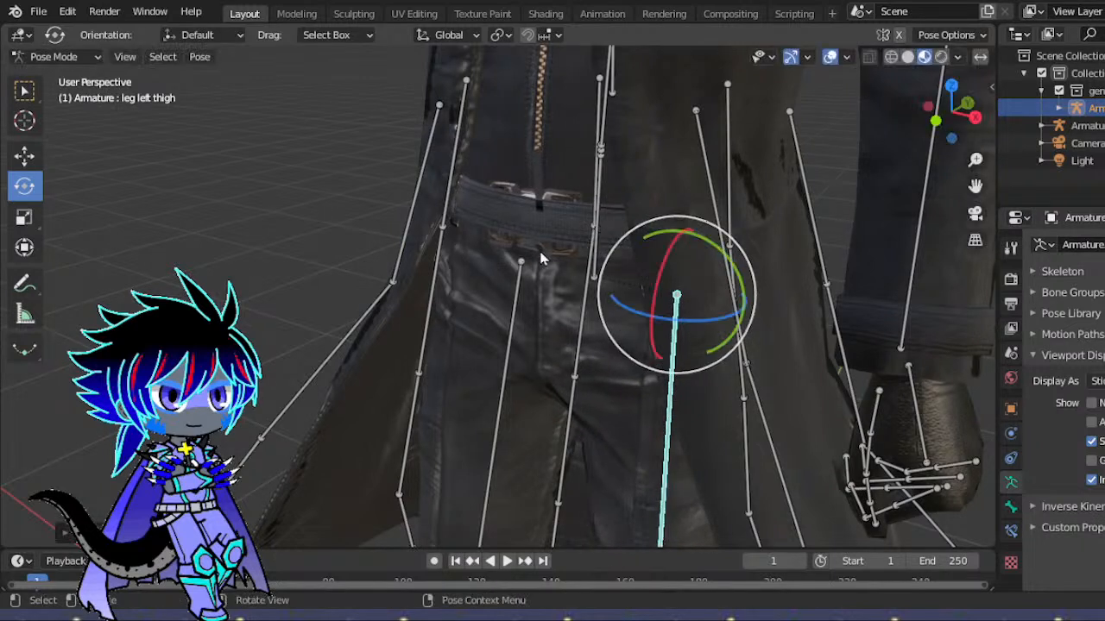
key("ctrl+z")
key("r")
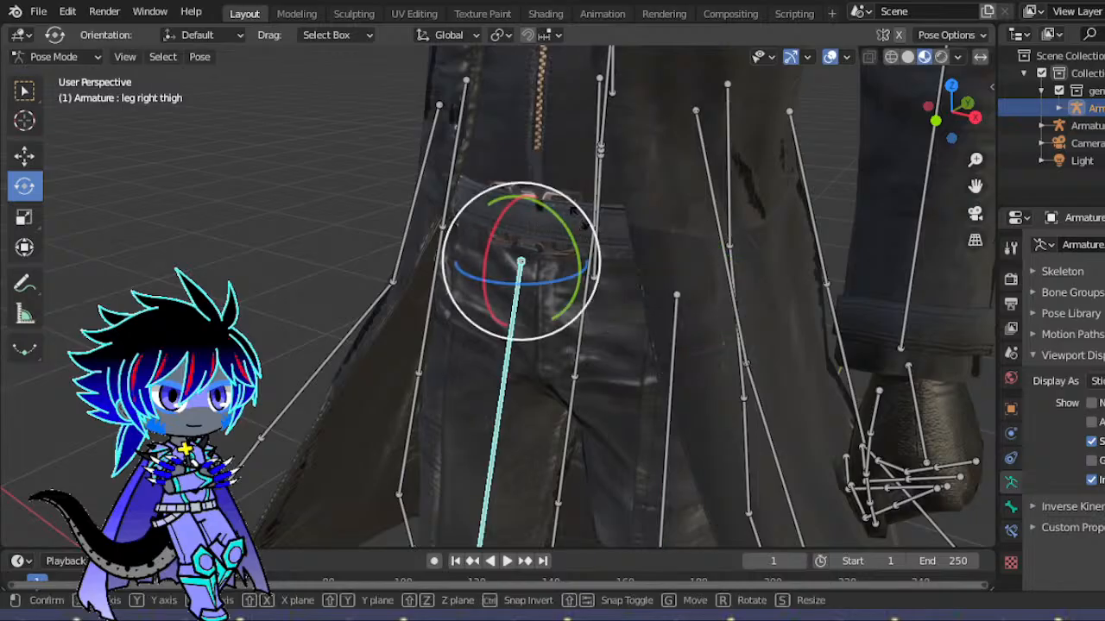
left_click_drag(577, 219, 580, 224)
- Switch to Object Mode and select the 6_belt mesh with the Move tool active
left_click_drag(949, 114, 956, 121)
left_click_drag(913, 123, 1018, 124)
mouse_move(954, 97)
left_mouse_down()
mouse_move(923, 110)
mouse_move(948, 120)
mouse_move(915, 129)
mouse_move(953, 110)
left_mouse_up()
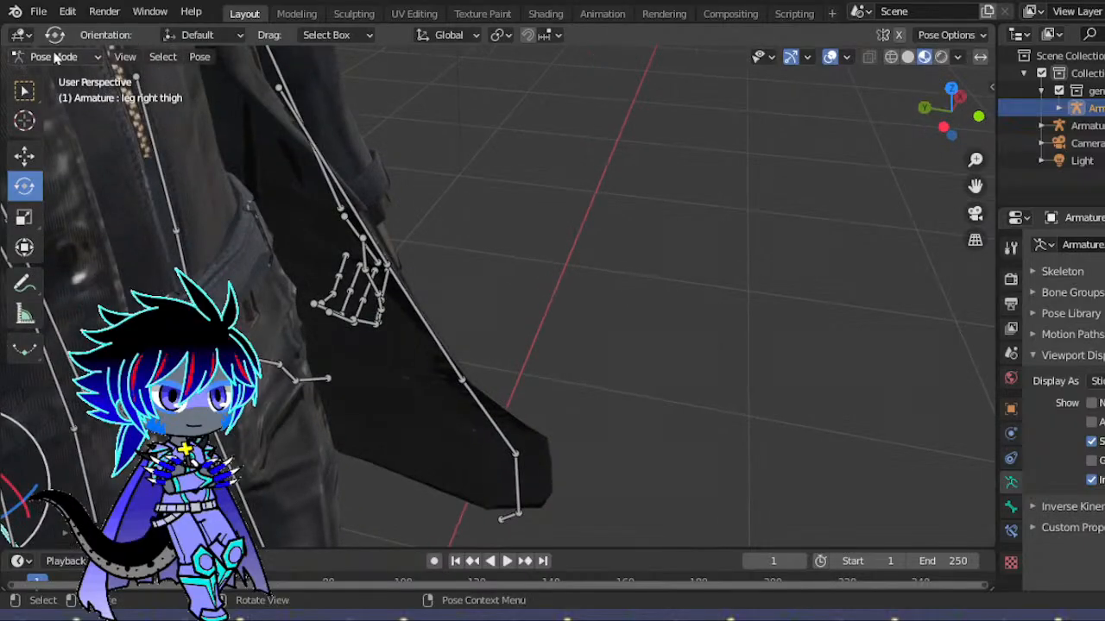
left_click(53, 57)
left_click(53, 77)
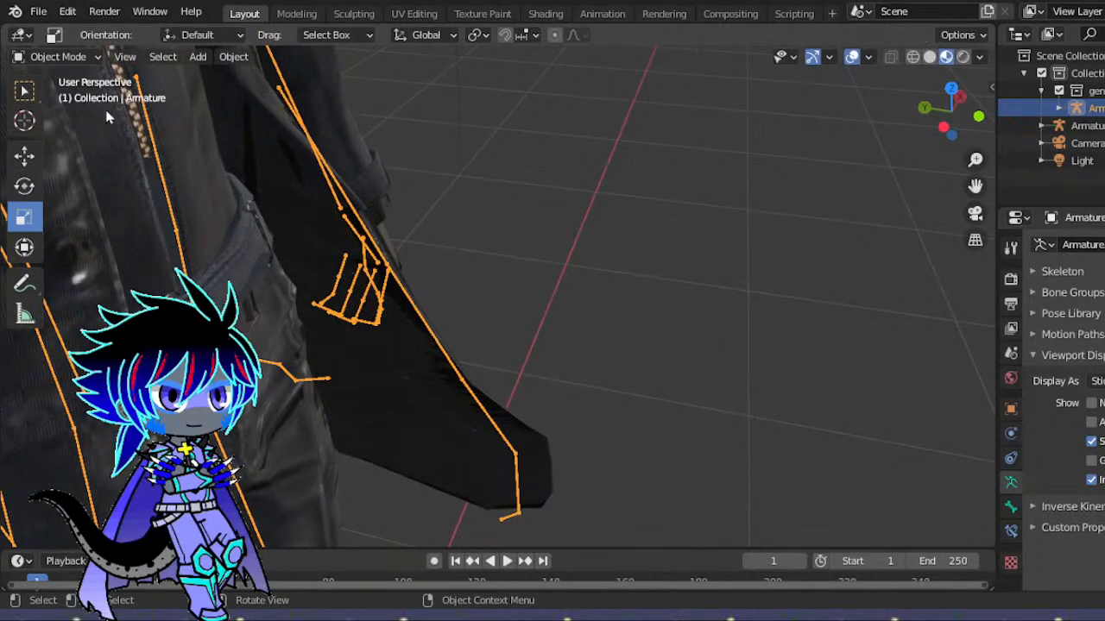
left_click(246, 325)
left_click_drag(944, 110, 897, 118)
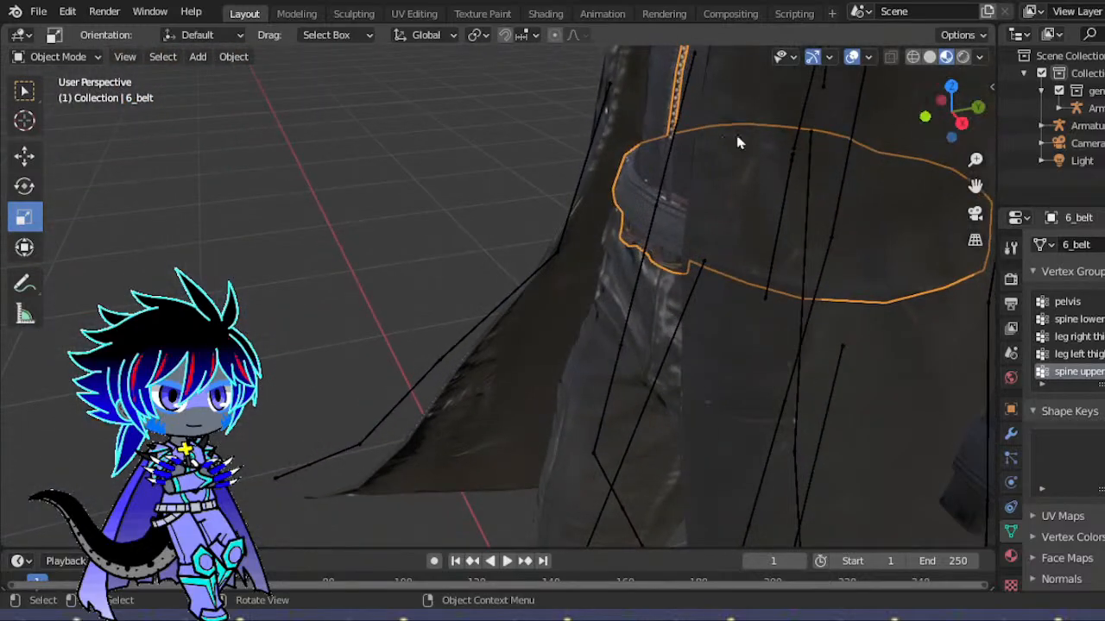
left_click(308, 198)
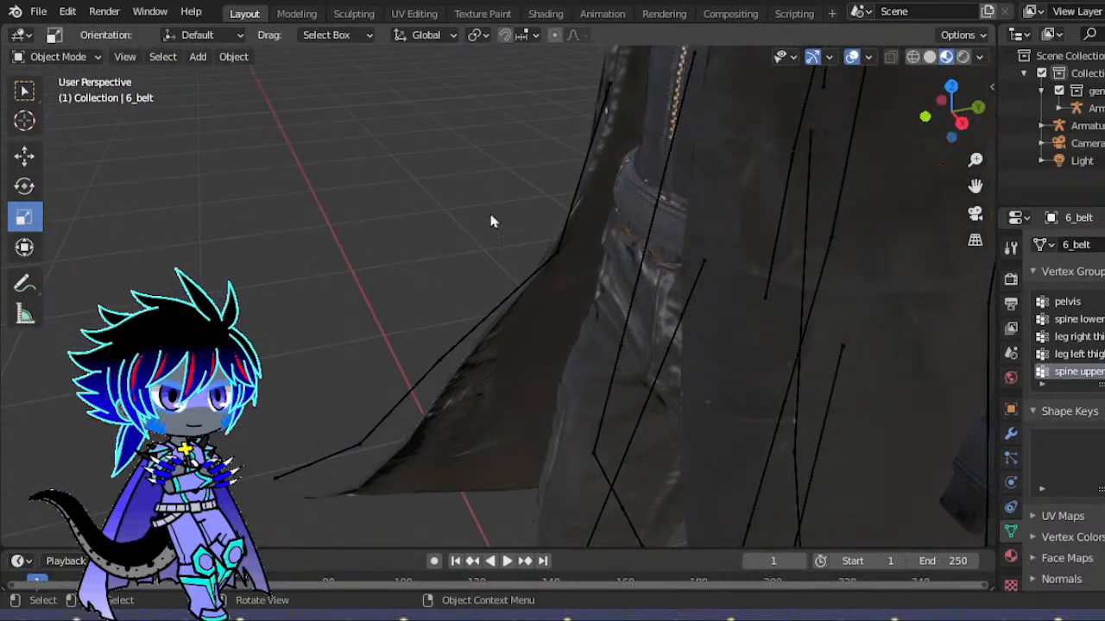
left_click(26, 157)
left_click(656, 231)
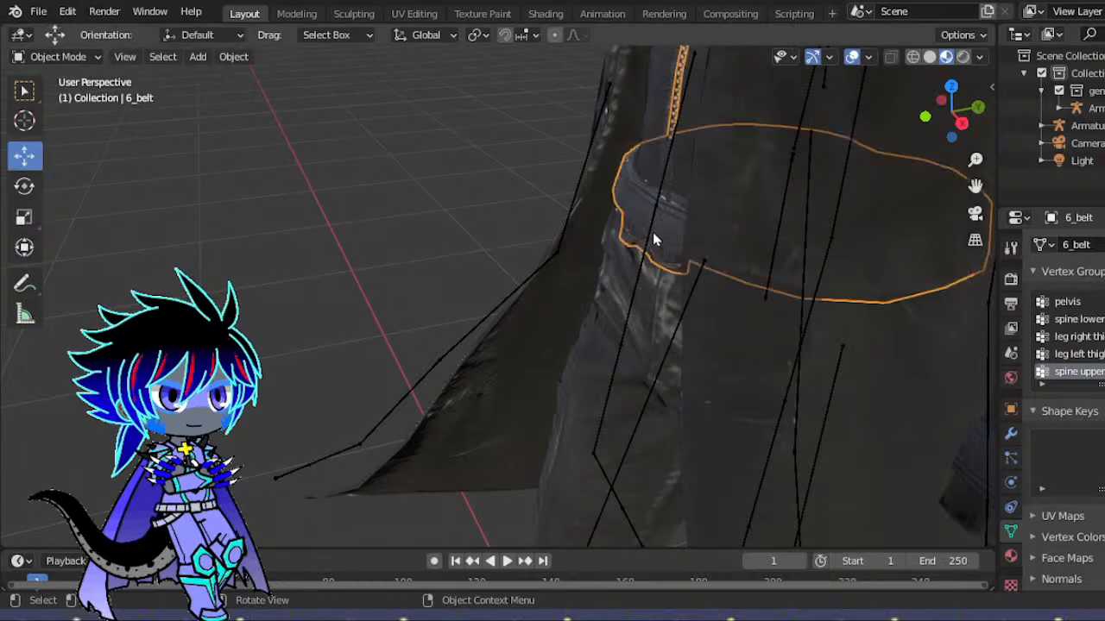
- Move the 6_belt mesh about 0.08 m forward from the man's waist
scroll(656, 233, "down", 5)
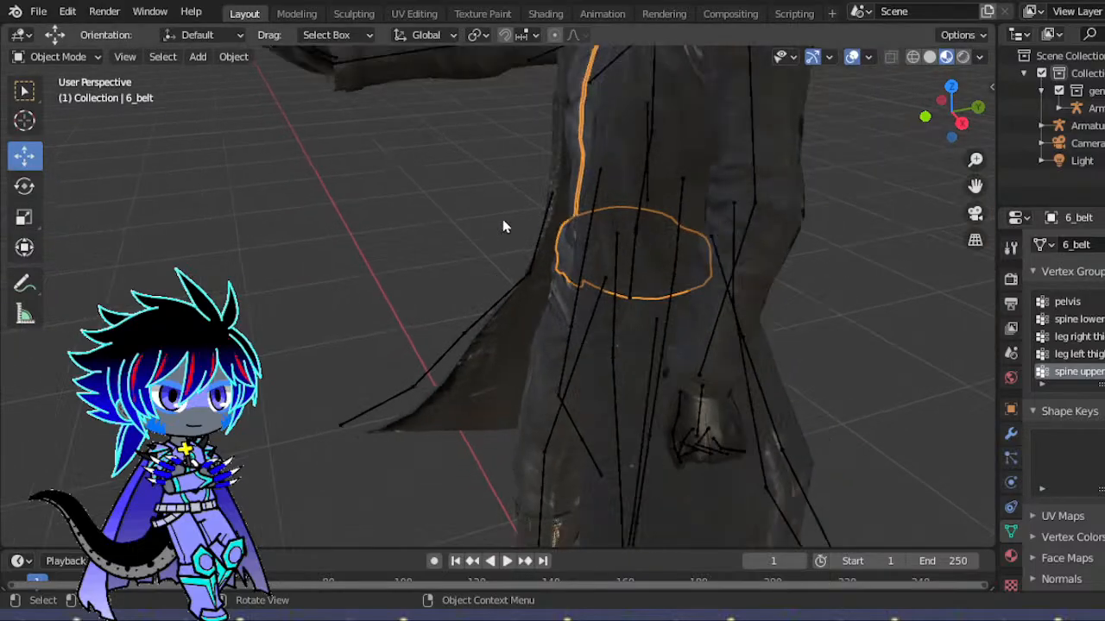
scroll(561, 229, "up", 3)
scroll(472, 223, "down", 3)
scroll(472, 223, "down", 5)
scroll(473, 223, "up", 5)
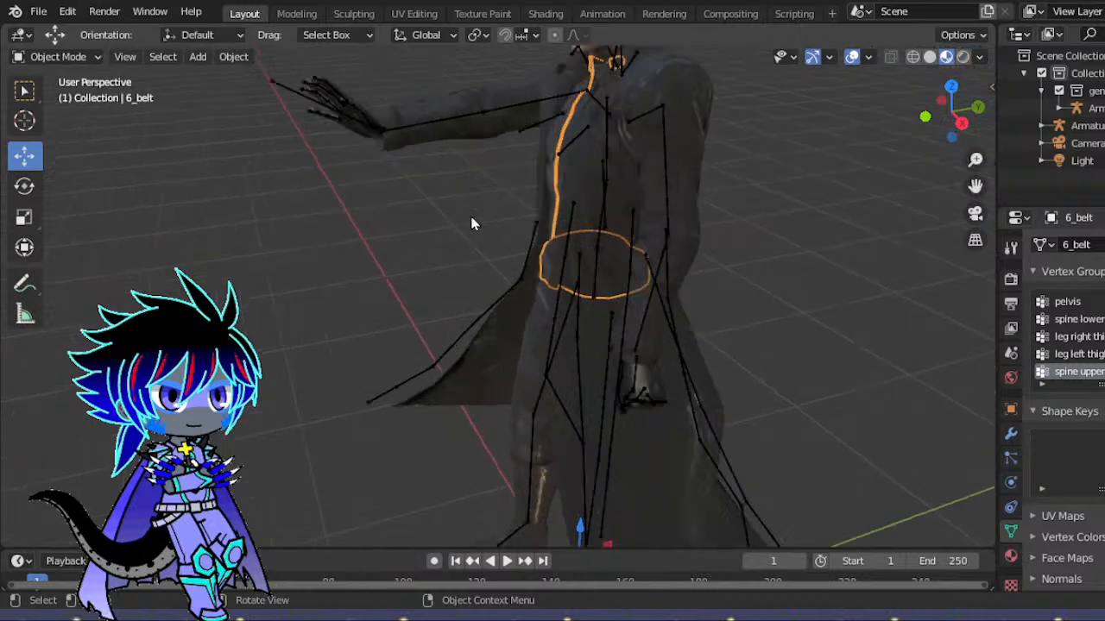
scroll(481, 180, "up", 2)
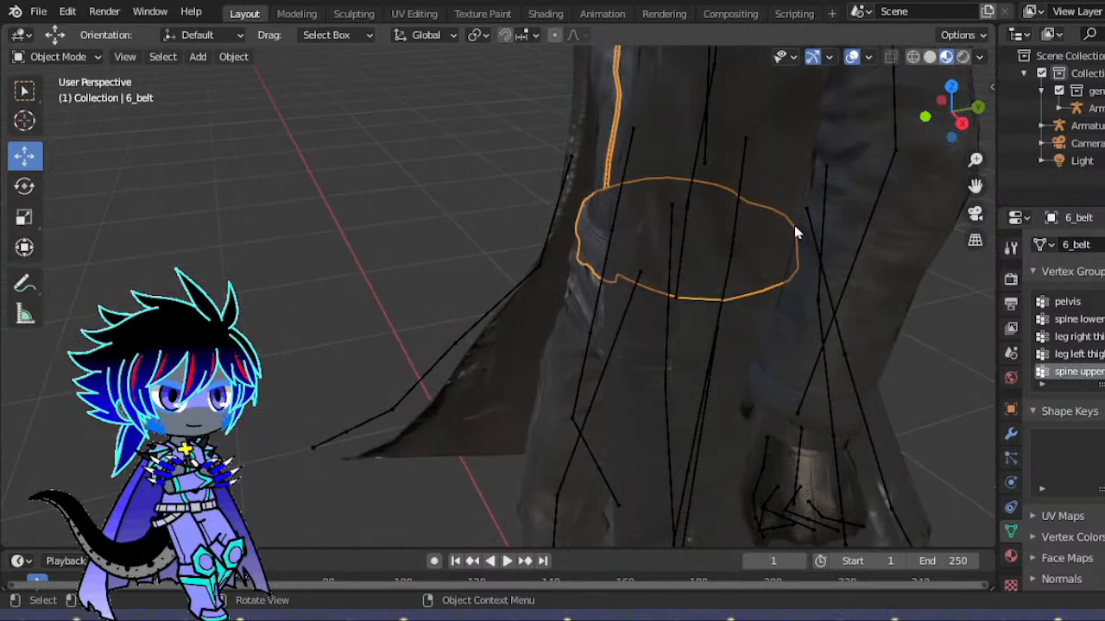
key("g")
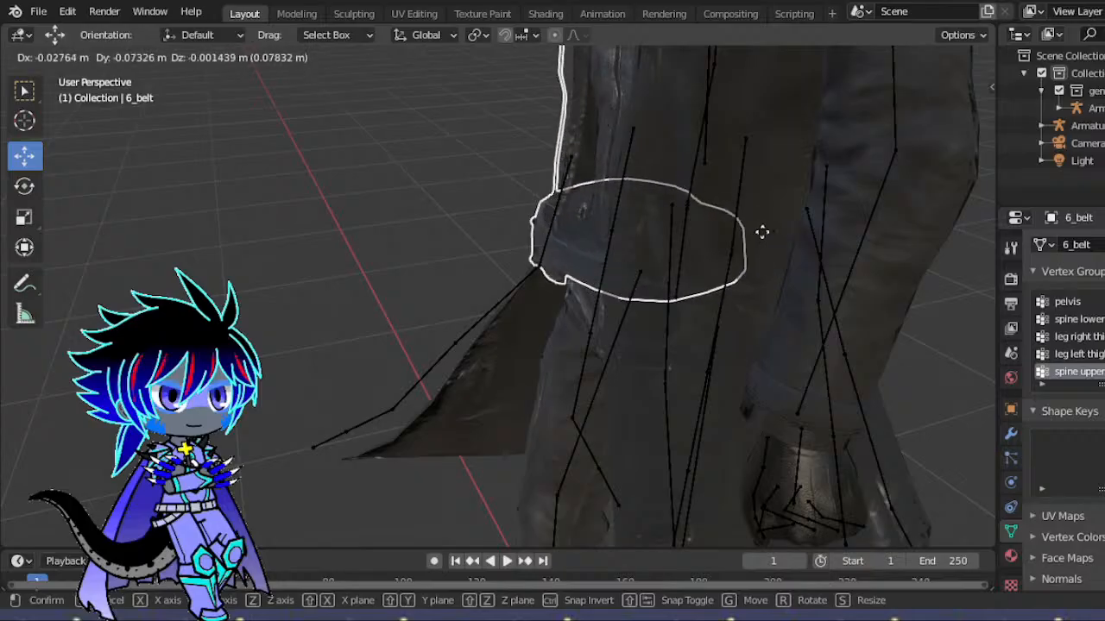
left_click(759, 231)
left_click_drag(927, 119, 1084, 105)
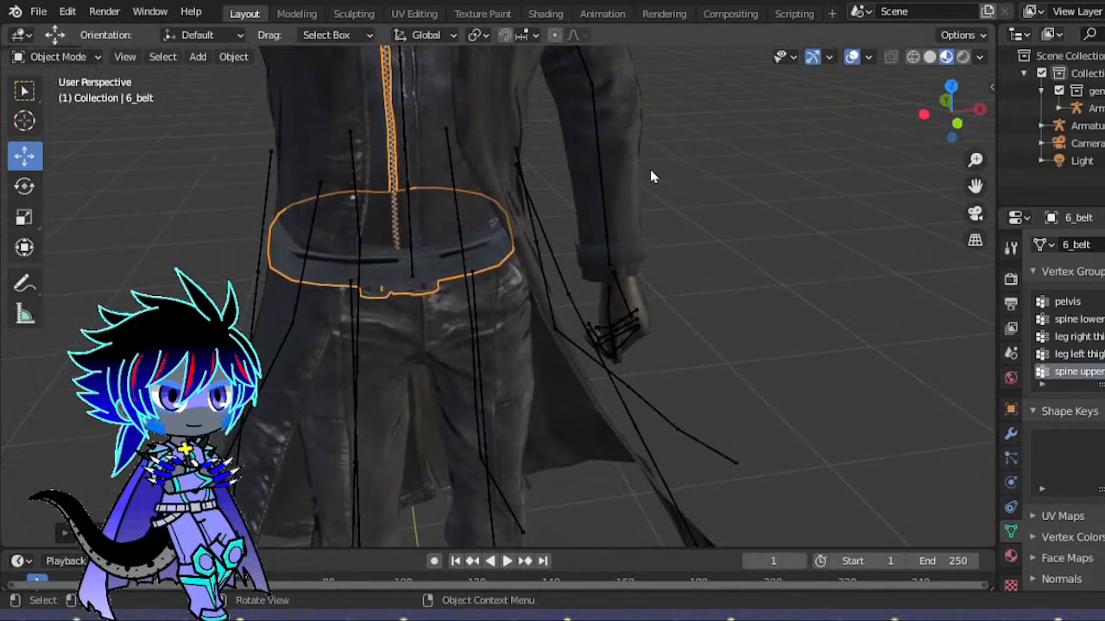
- Undo the last move of the belt mesh
left_click(50, 16)
mouse_move(69, 12)
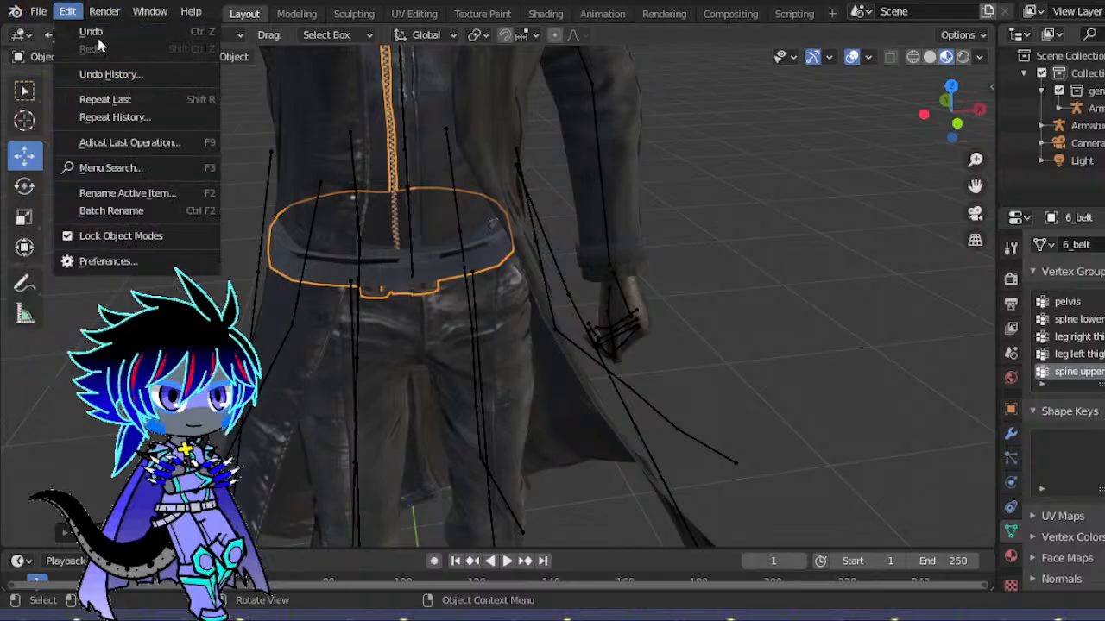
left_click(91, 32)
scroll(512, 126, "up", 4)
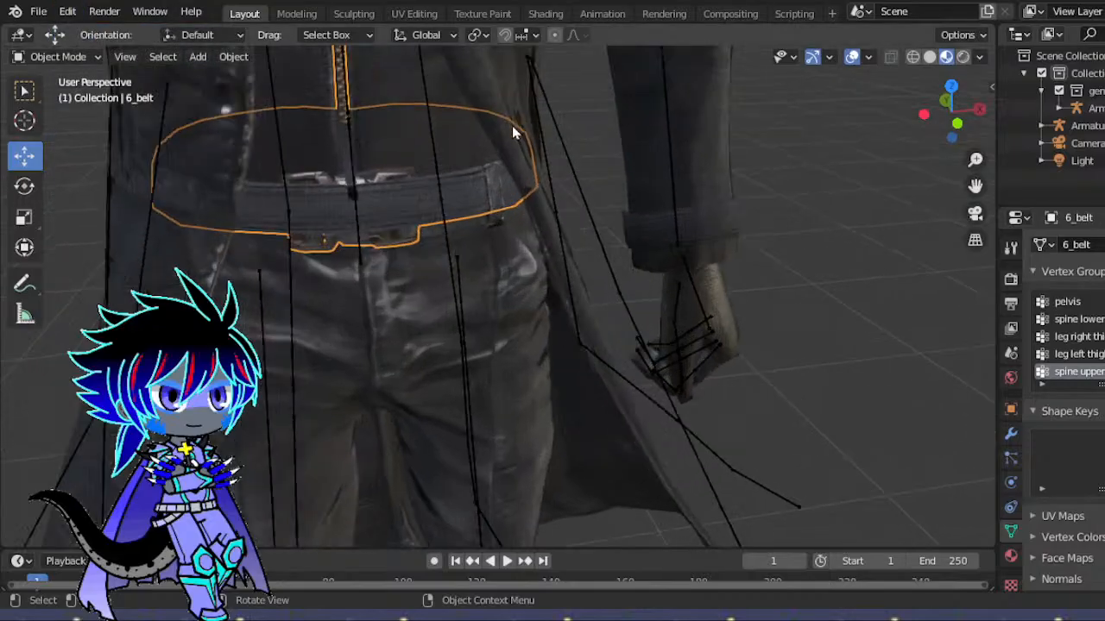
- Try moving the 1_upperbody_0.1_25_30 mesh away from the man's torso, and undo the move
left_click_drag(949, 113, 885, 182)
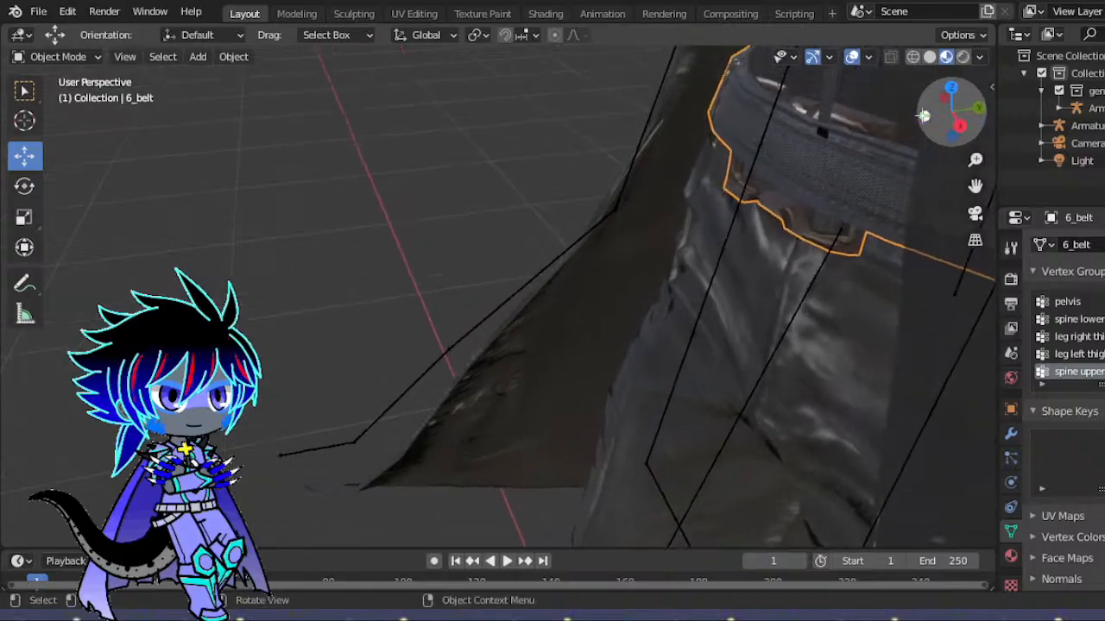
left_click(889, 192)
left_click_drag(997, 119, 1071, 119)
left_click_drag(1024, 114, 1100, 86)
left_click_drag(782, 149, 803, 160)
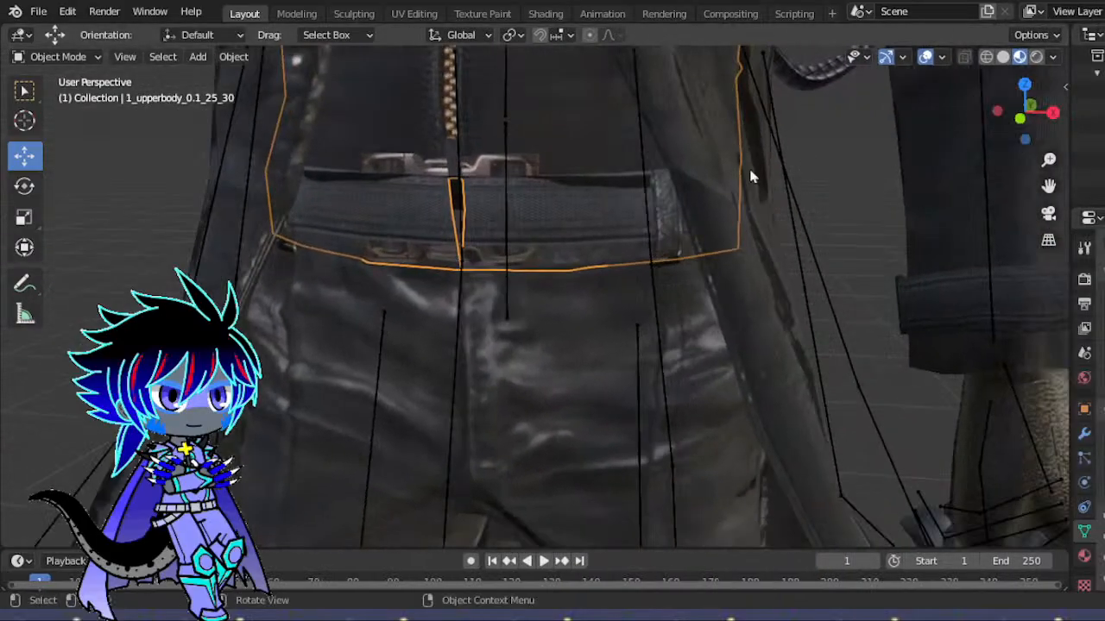
scroll(652, 203, "down", 5)
scroll(656, 190, "up", 4)
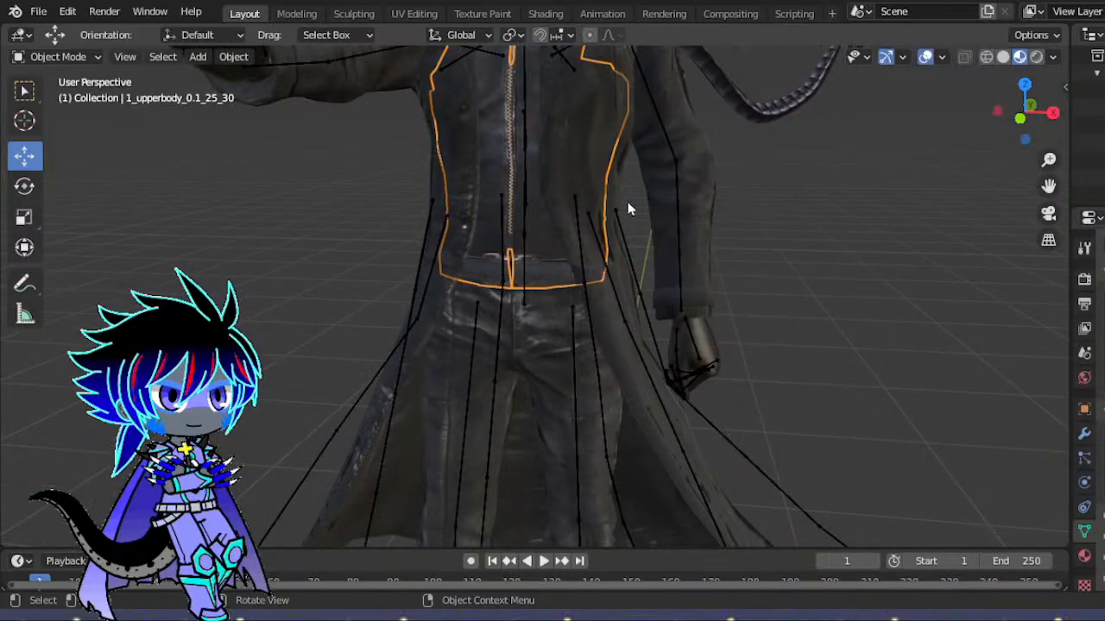
key("g")
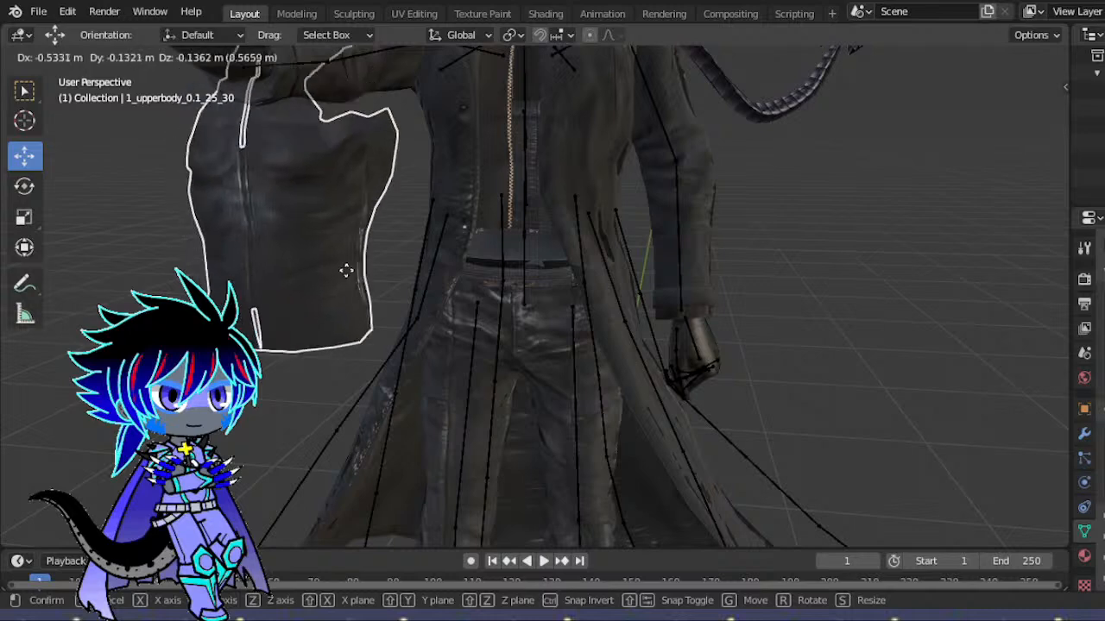
right_click(345, 270)
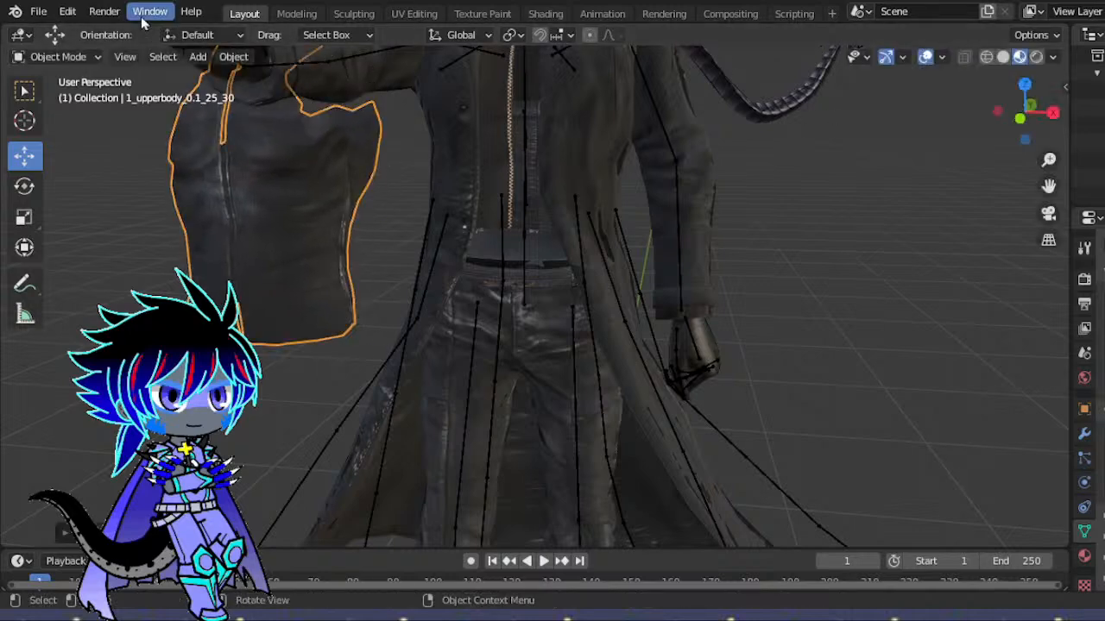
left_click(68, 12)
left_click(92, 32)
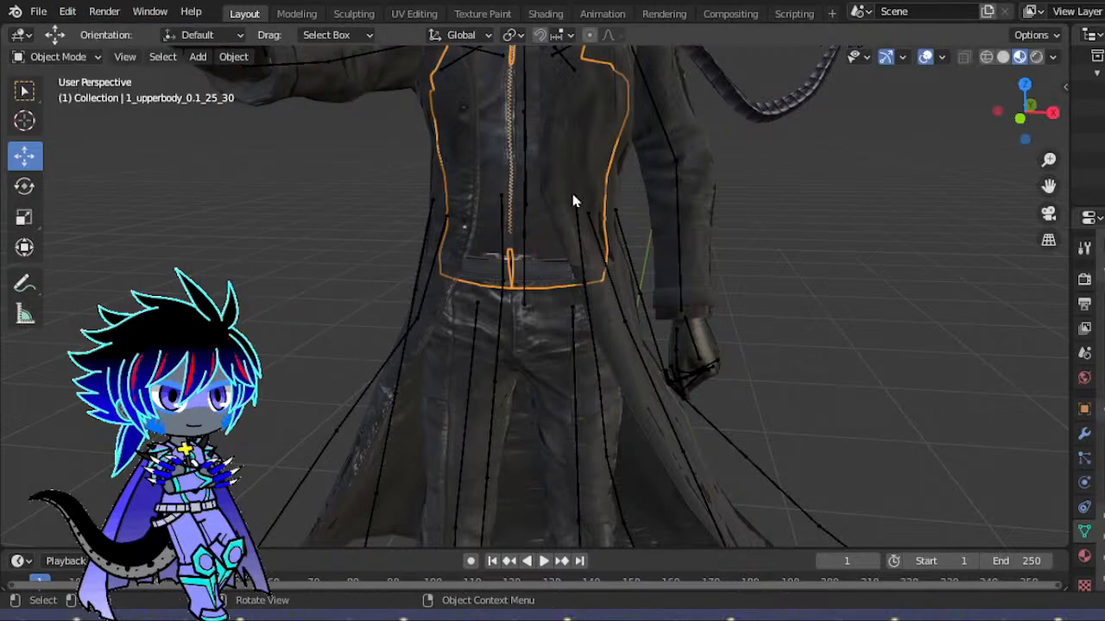
- Select the 6_belt mesh at the man's waist
scroll(617, 271, "up", 5)
left_click(518, 260)
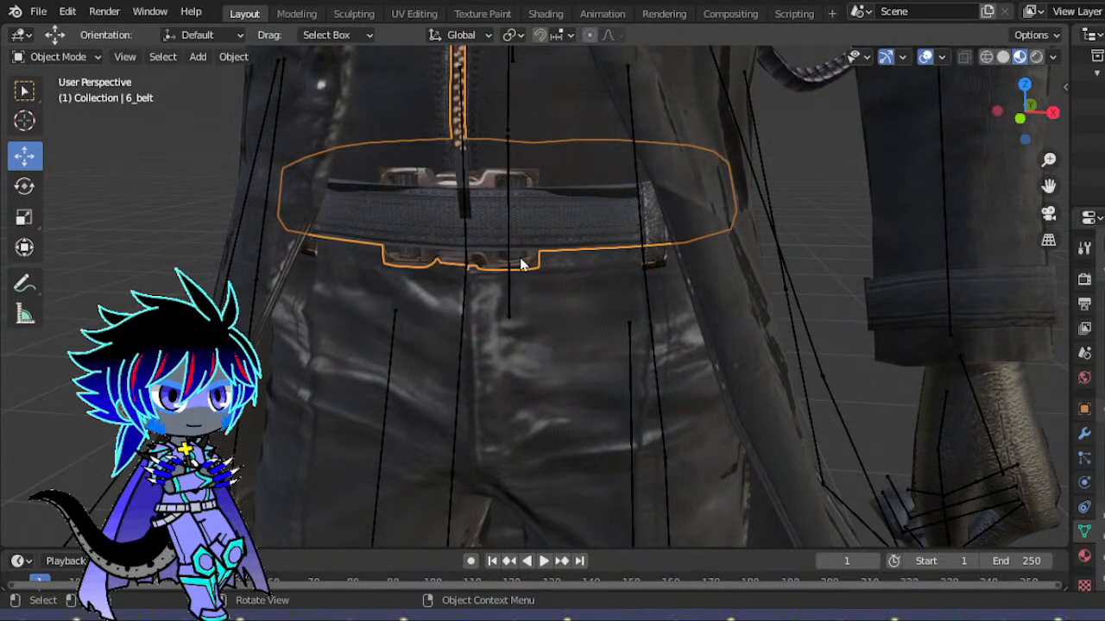
left_click(520, 261)
left_click(516, 251)
left_click(520, 253)
left_click(521, 252)
left_click(510, 180)
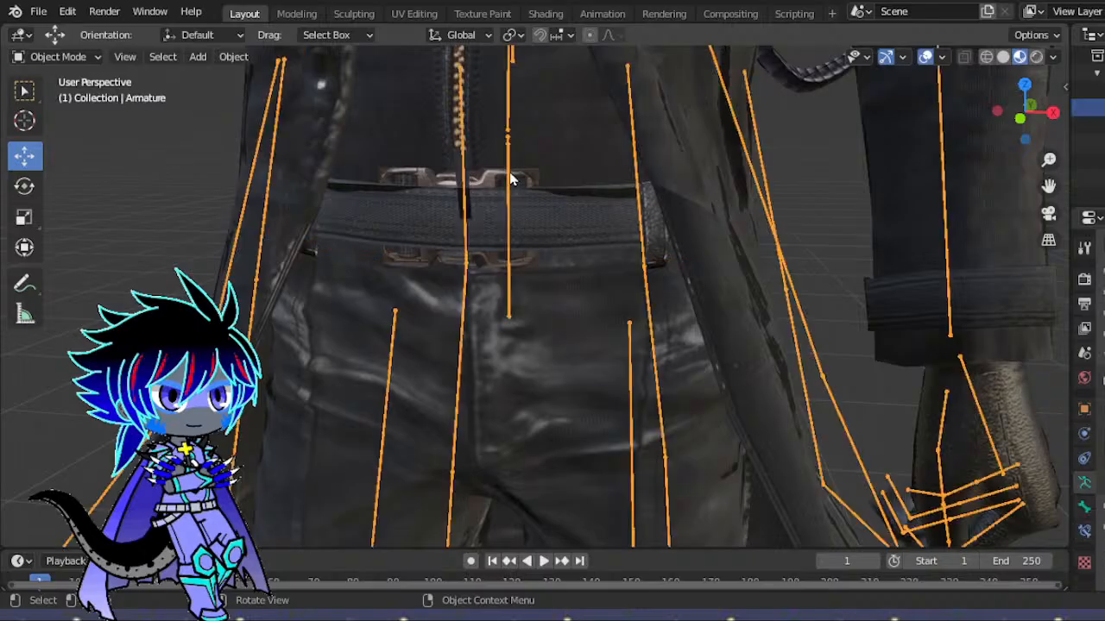
left_click(526, 180)
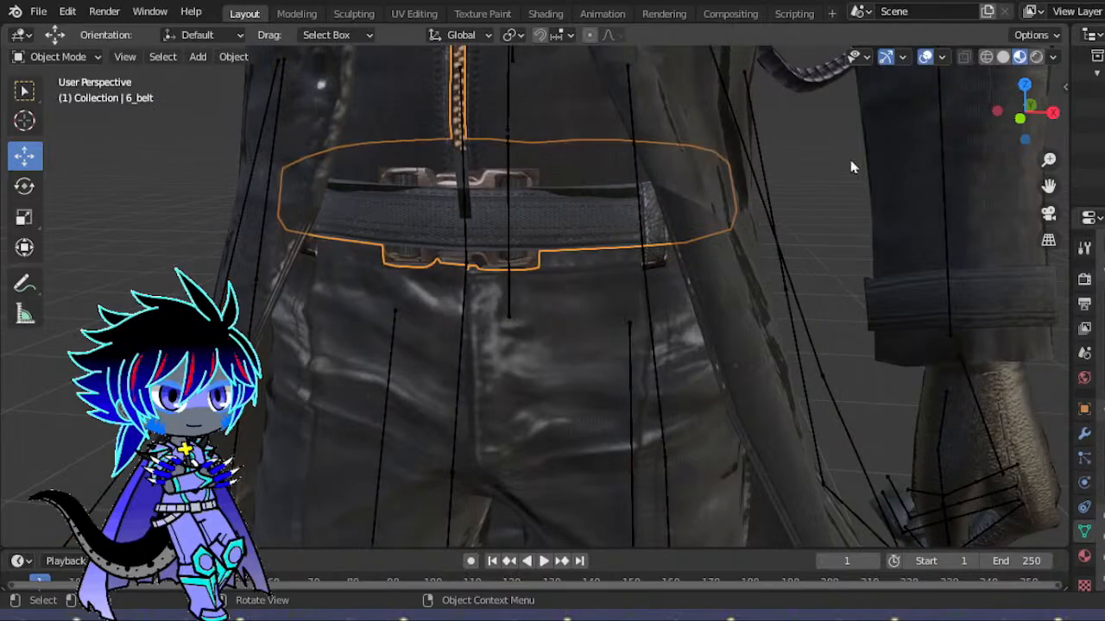
- Examine the belt's fit against the coat and trousers from the side, the front and the scene camera
left_click_drag(1006, 130, 943, 149)
scroll(942, 143, "down", 5)
scroll(805, 181, "up", 6)
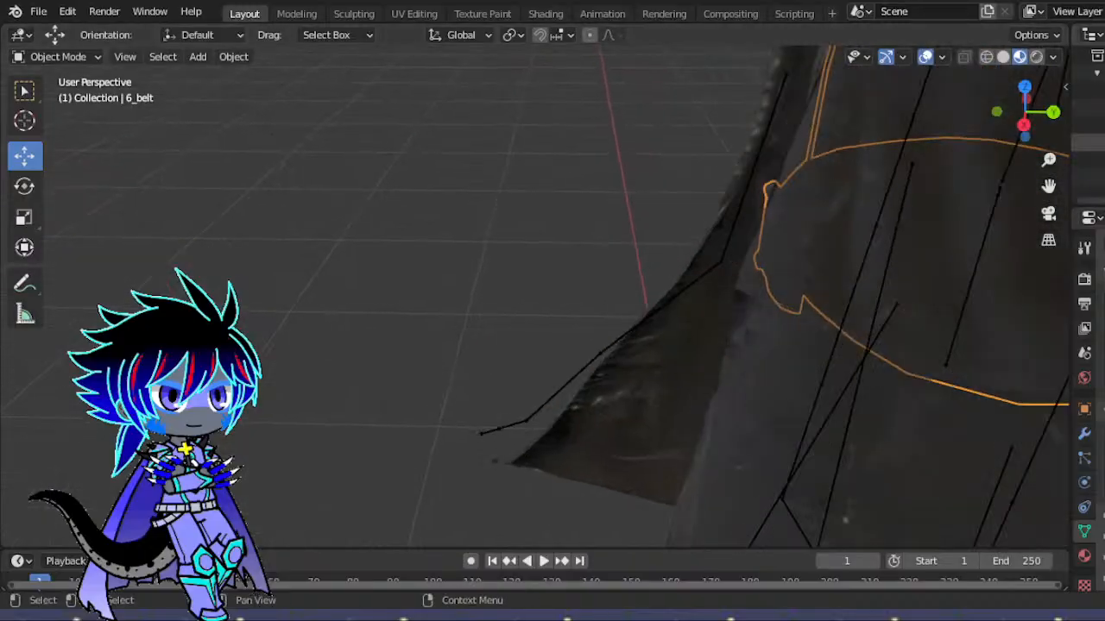
scroll(834, 138, "down", 5)
left_click_drag(1019, 110, 946, 136)
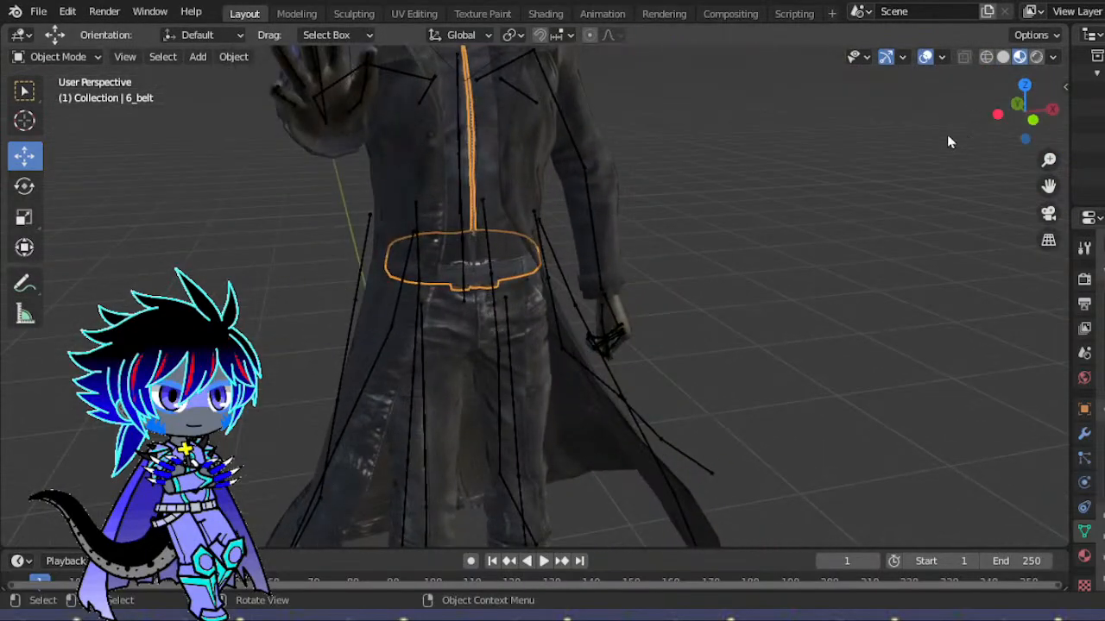
scroll(841, 183, "down", 6)
scroll(841, 183, "up", 6)
left_click_drag(1016, 109, 1005, 125)
scroll(828, 259, "down", 6)
left_click(1049, 214)
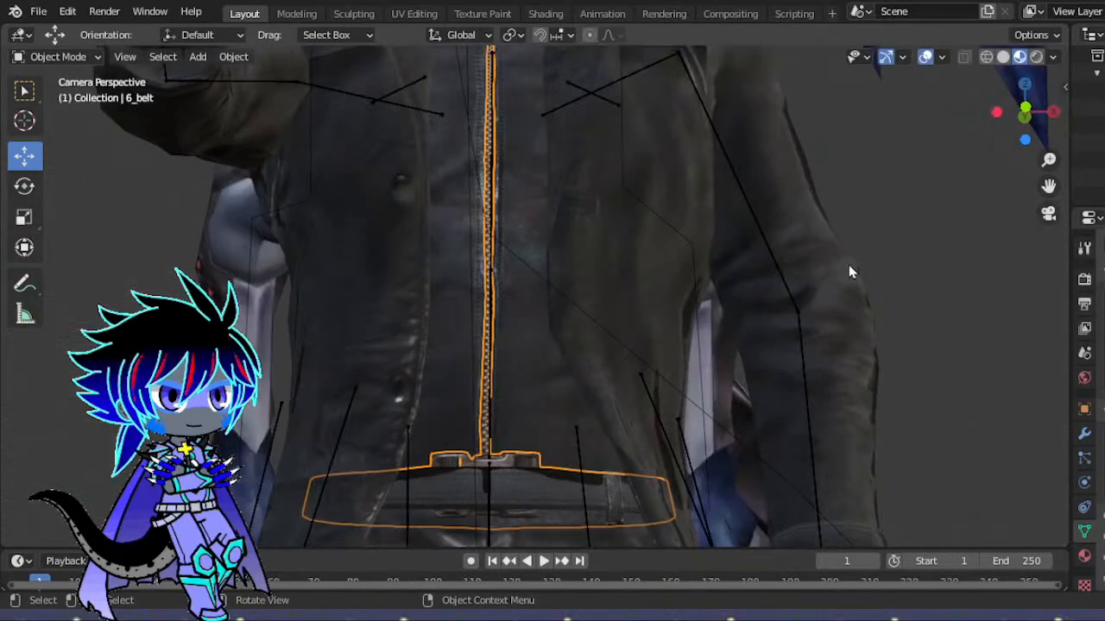
scroll(819, 244, "up", 5)
scroll(829, 238, "down", 3)
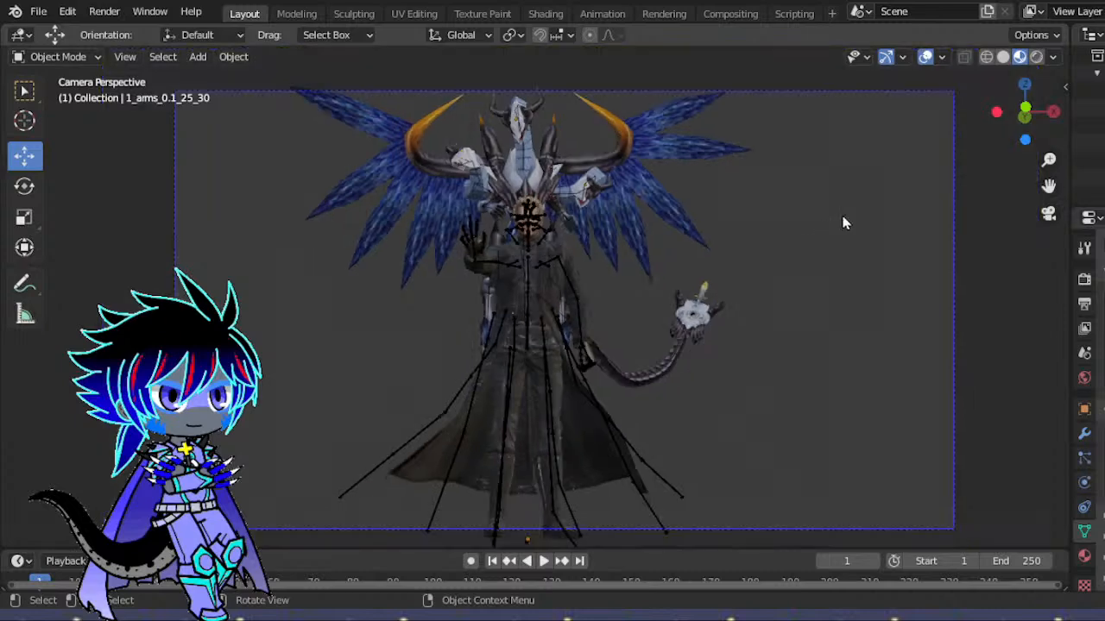
scroll(844, 222, "up", 3)
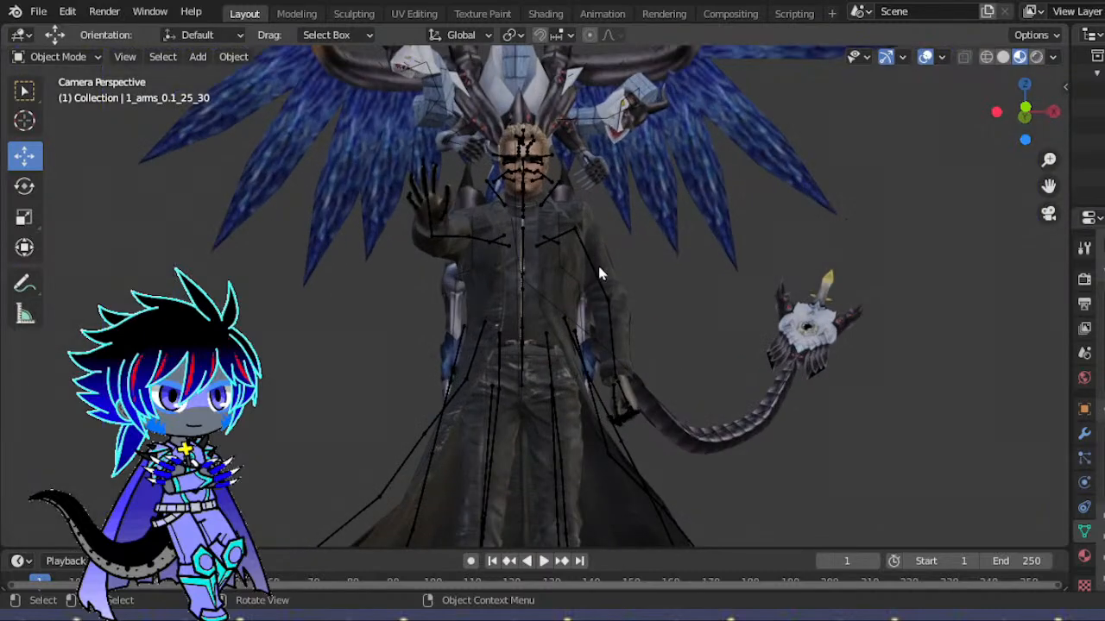
- Stop displaying the man's armature bones in front of his mesh and deselect the armature
left_click(598, 271)
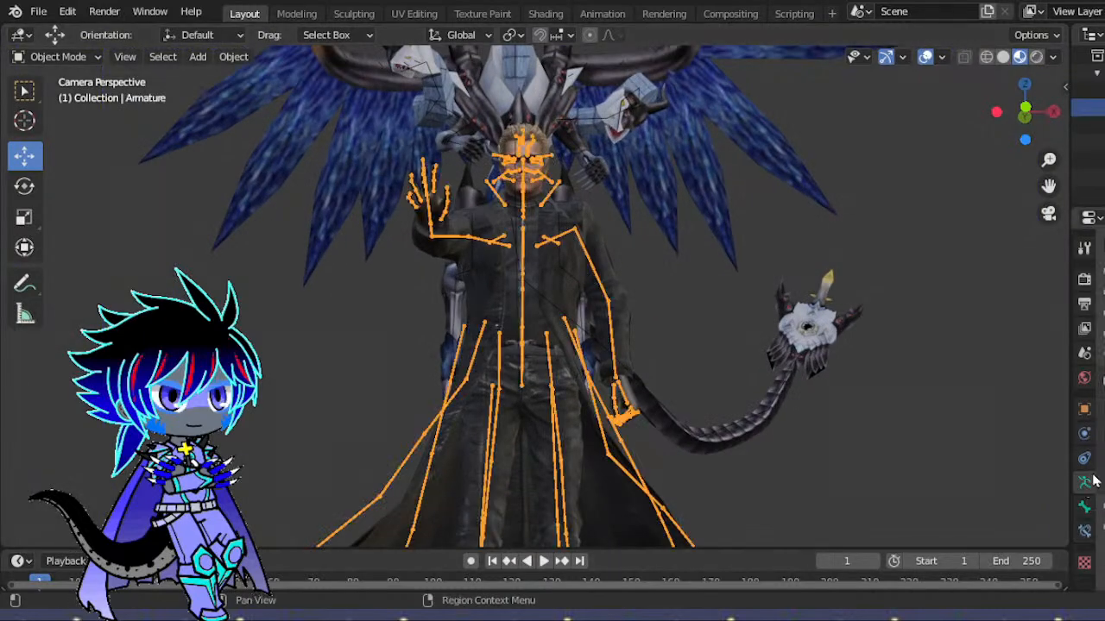
left_click(1101, 528)
left_click(1092, 477)
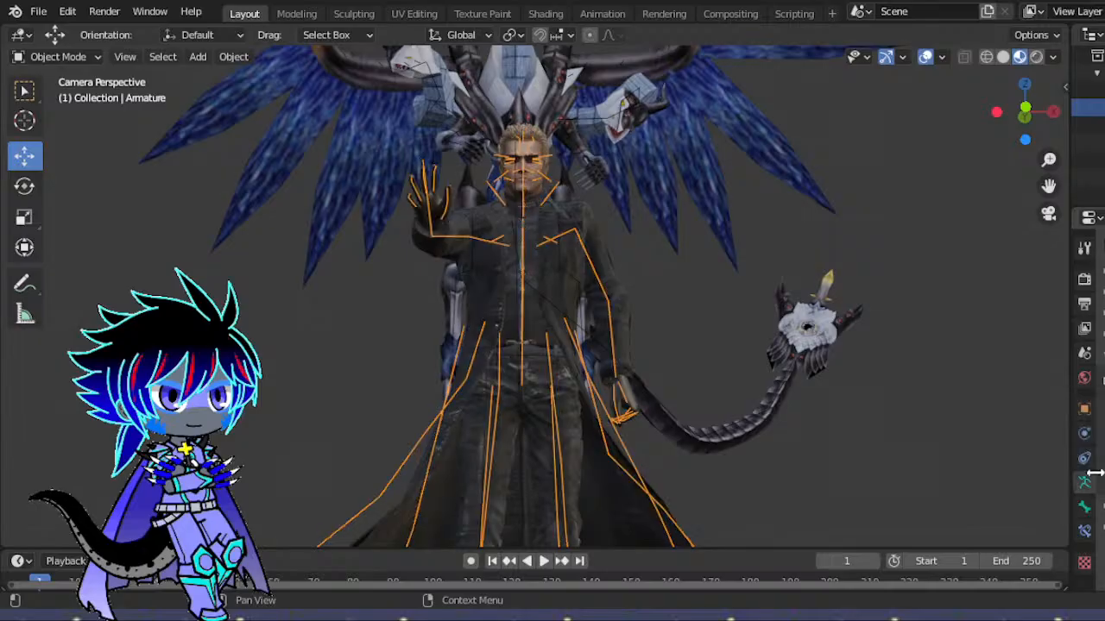
left_click(842, 236)
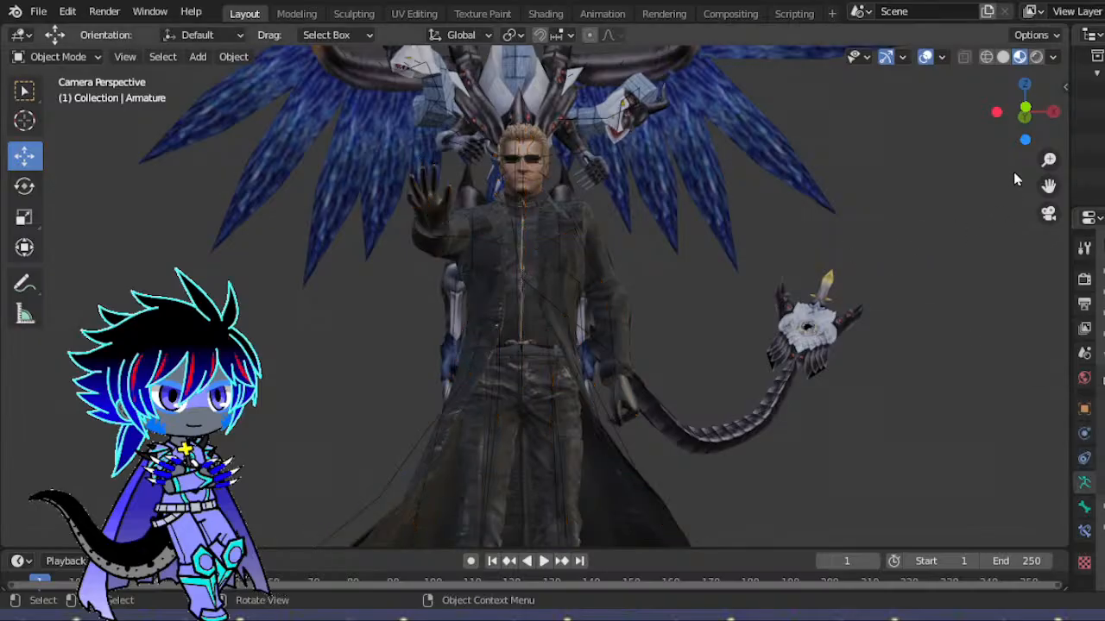
- Examine the composition of the man and the winged creature through the camera and from other angles
left_click_drag(1024, 114, 995, 278)
scroll(998, 207, "down", 8)
left_click_drag(1017, 121, 1026, 123)
left_click(1048, 214)
scroll(727, 180, "down", 3)
scroll(728, 180, "up", 2)
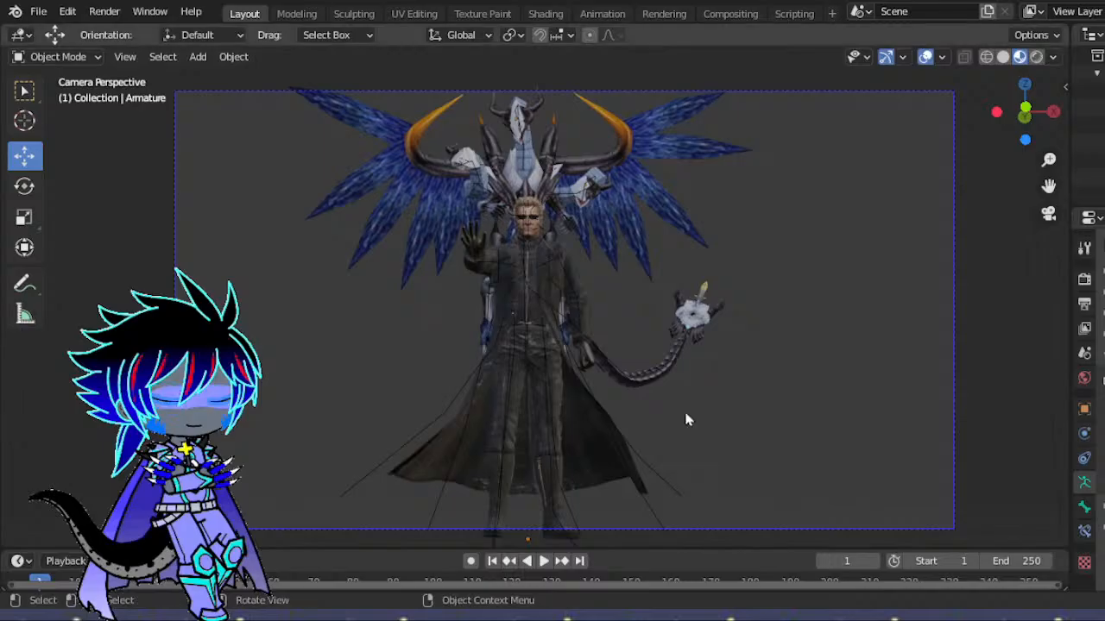
left_click_drag(1015, 112, 1008, 116)
left_click_drag(1049, 186, 1097, 294)
left_click_drag(1016, 115, 1055, 116)
scroll(578, 235, "up", 2)
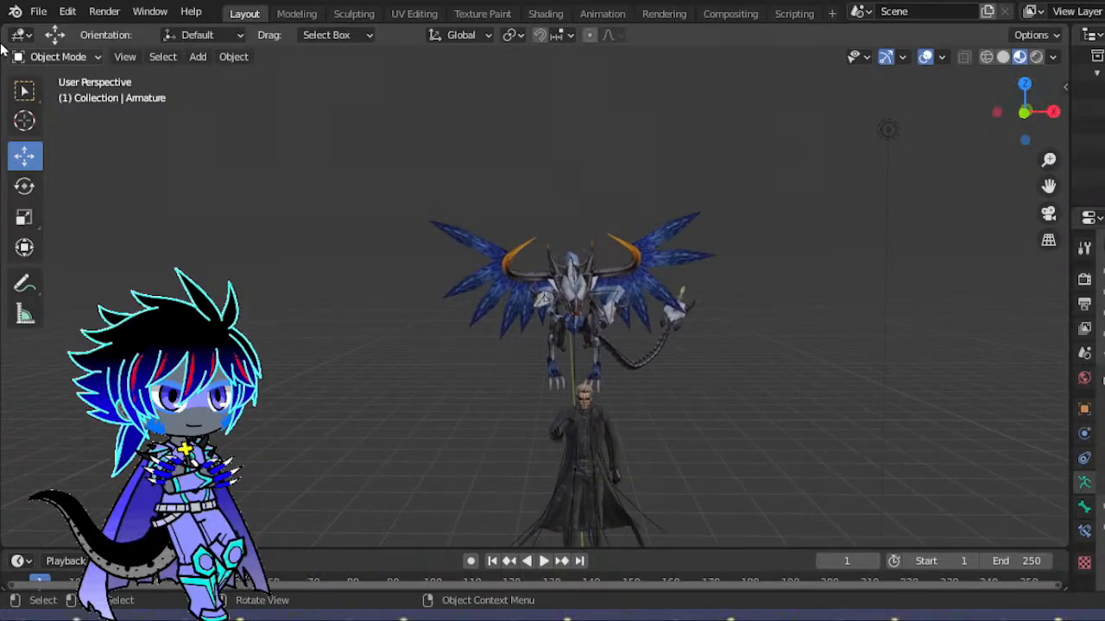
- Import the M1260_V_baha dragon model into the scene
left_click(38, 11)
mouse_move(87, 252)
left_click(234, 244)
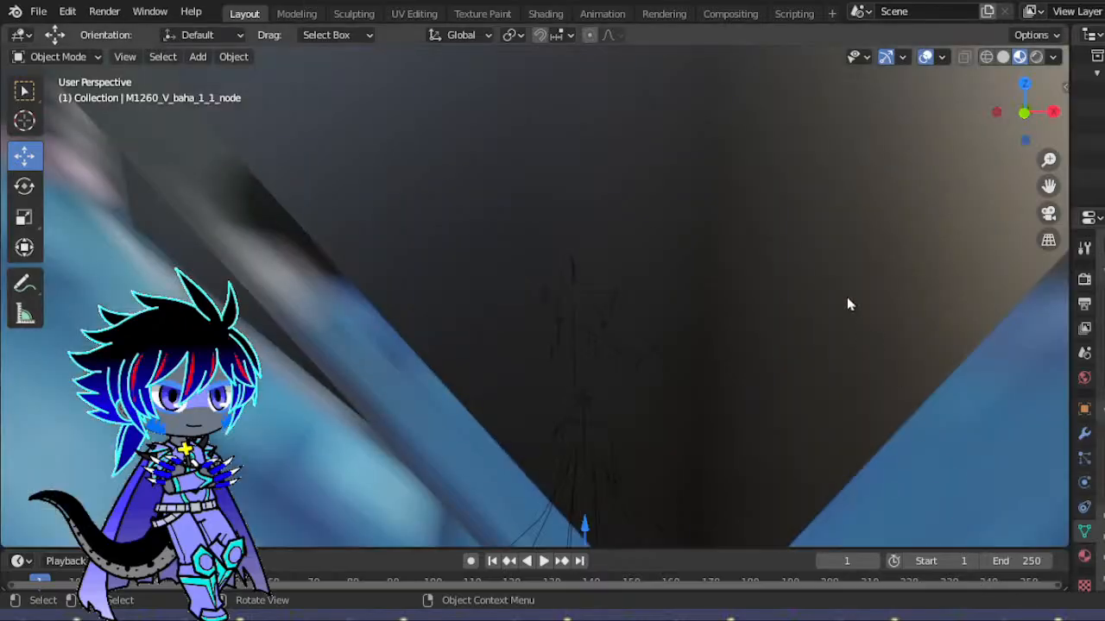
scroll(845, 302, "down", 8)
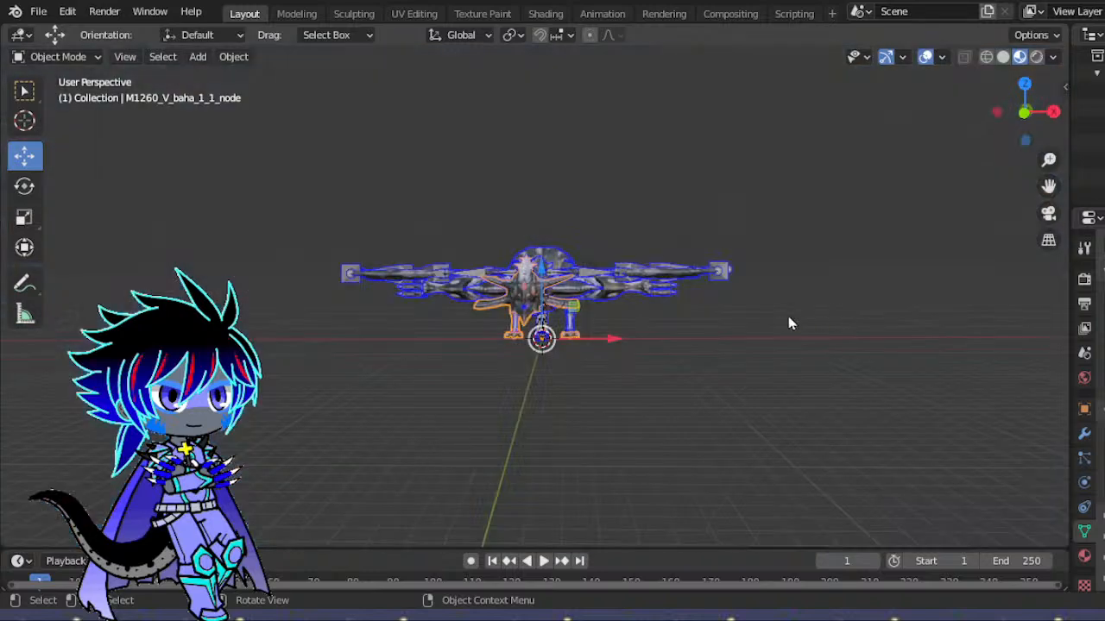
- Scale the imported dragon down uniformly in two passes, closer to the size of the winged creature
scroll(793, 315, "up", 3)
left_click(24, 218)
mouse_move(617, 349)
left_mouse_down()
mouse_move(589, 320)
mouse_move(567, 348)
left_mouse_up()
scroll(688, 334, "up", 5)
left_click_drag(1009, 116, 859, 115)
scroll(707, 242, "down", 5)
left_click_drag(600, 319, 585, 333)
scroll(522, 332, "up", 3)
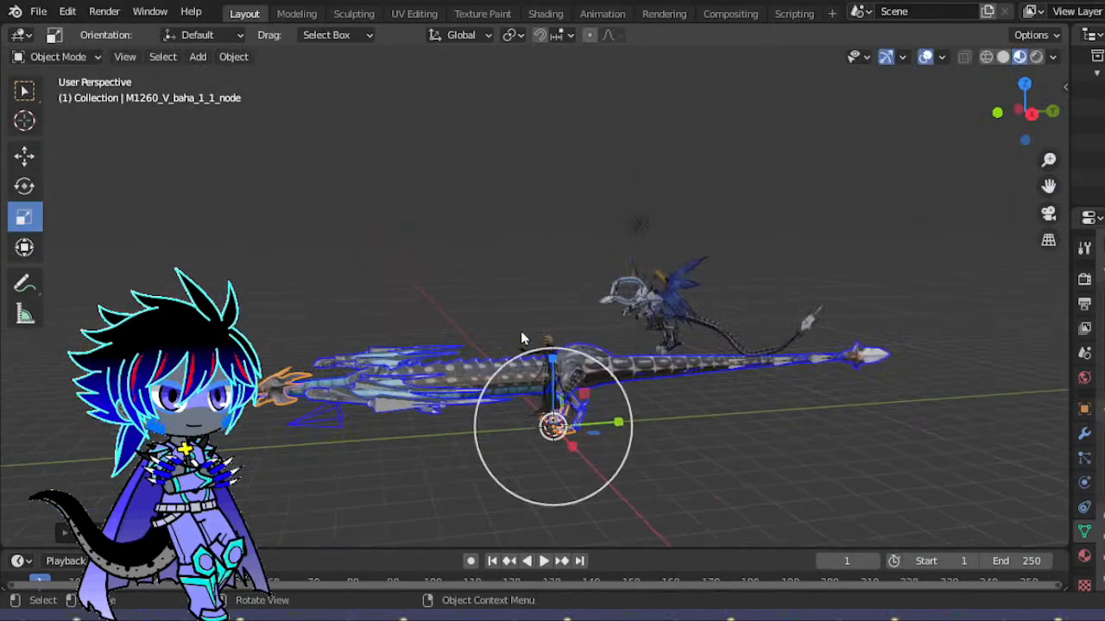
- In front view, raise the dragon above the ground and shift it along X to the man's raised-hand side
left_click(1031, 113)
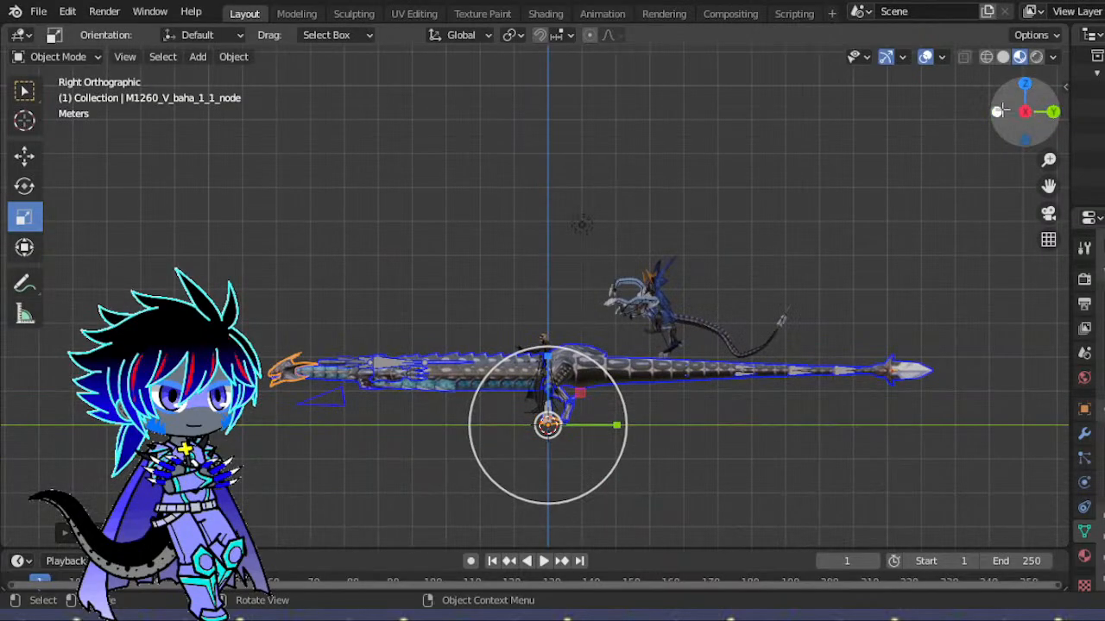
left_click(999, 111)
left_click(24, 154)
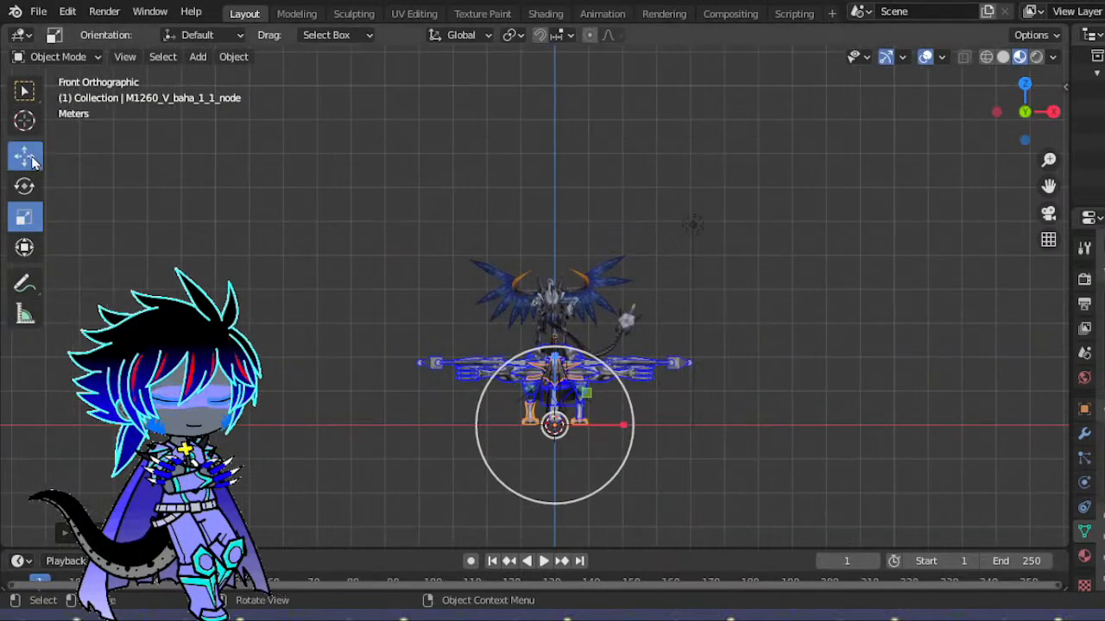
left_click_drag(555, 358, 555, 229)
left_click_drag(629, 297, 460, 299)
- Rotate the dragon to tilt its head upward and its tail downward
left_click(25, 187)
left_click_drag(445, 340, 470, 276)
scroll(488, 311, "up", 7)
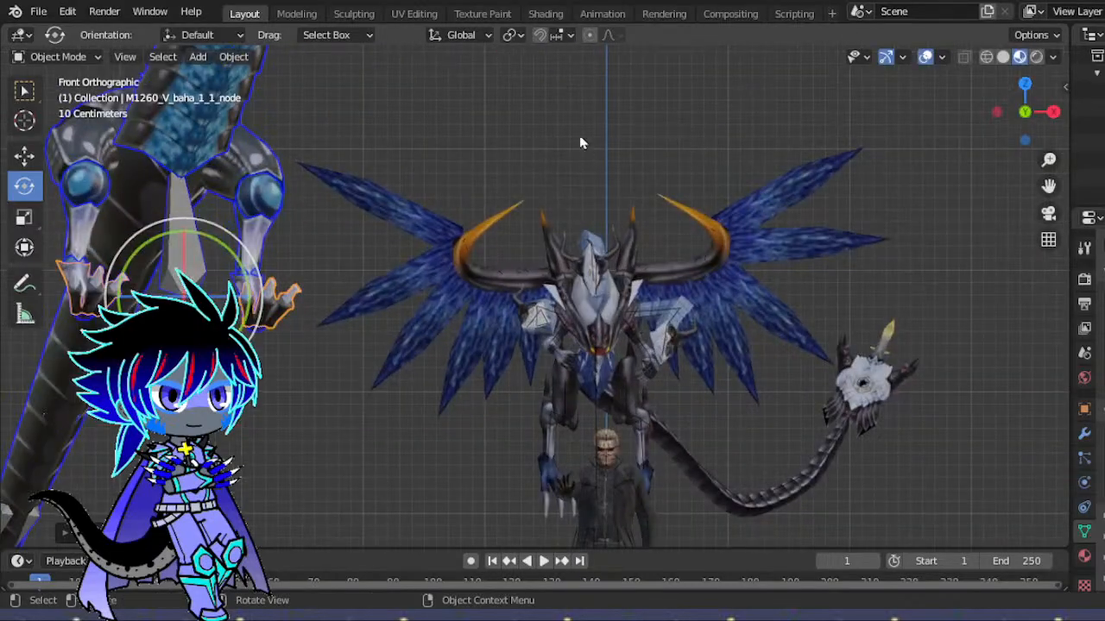
- Scale the dragon to about 0.45 and move it next to the winged creature within the camera view
left_click(1049, 214)
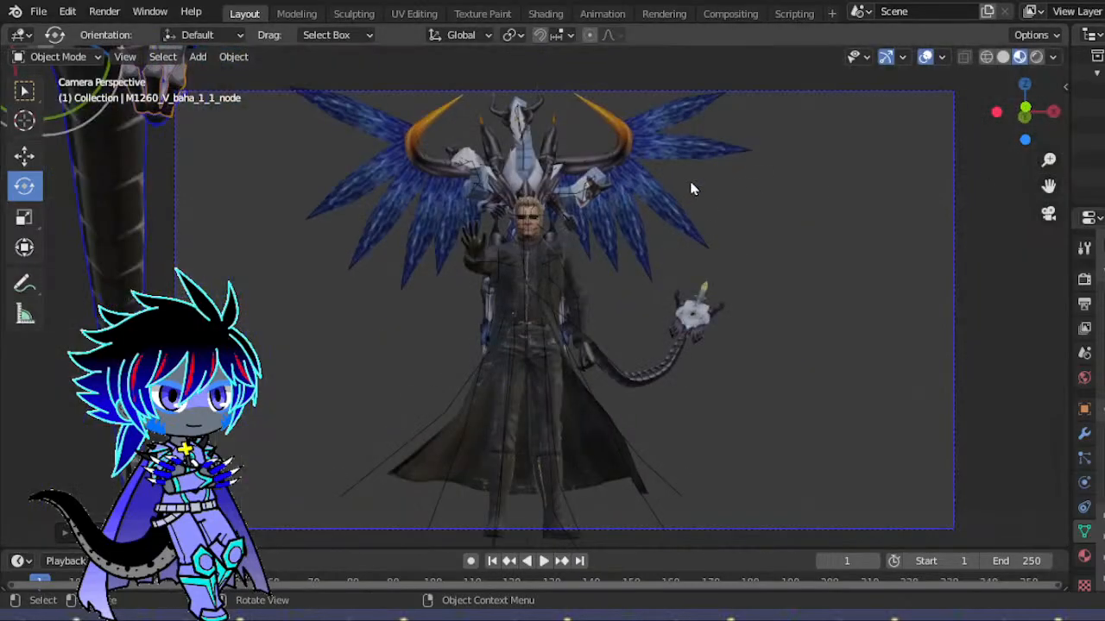
scroll(688, 189, "down", 1)
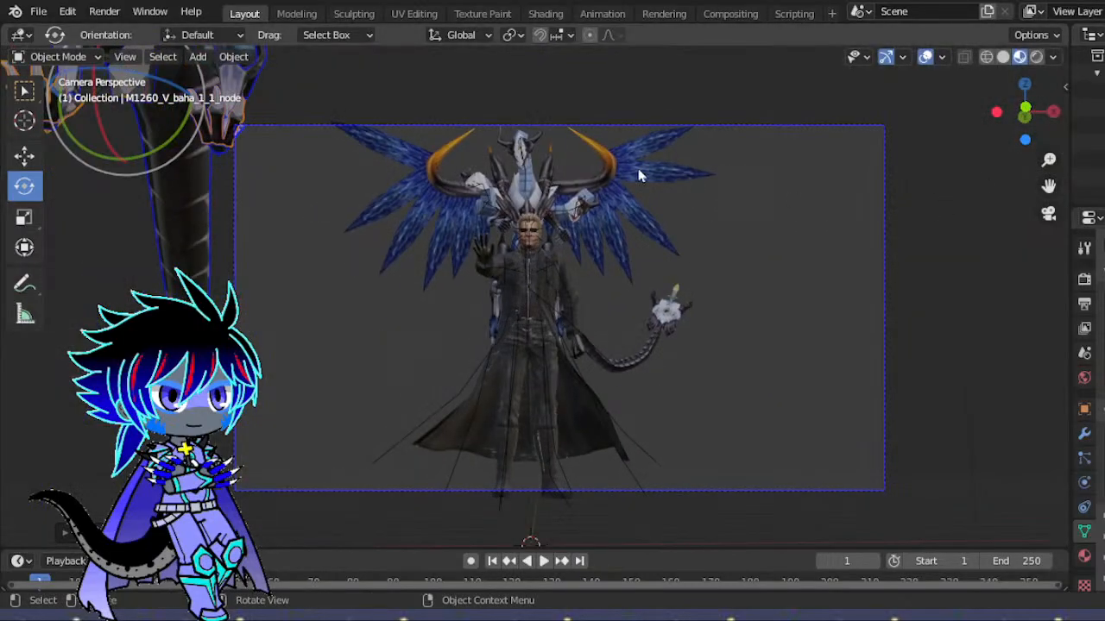
left_click(25, 220)
scroll(216, 207, "down", 3)
left_click_drag(376, 138, 320, 165)
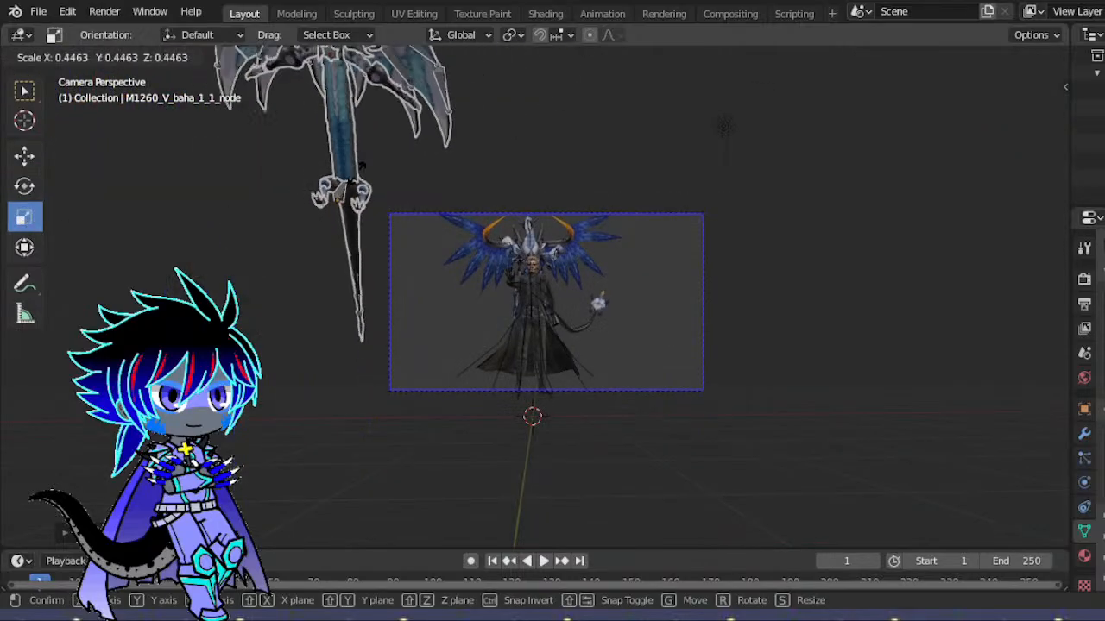
key("g")
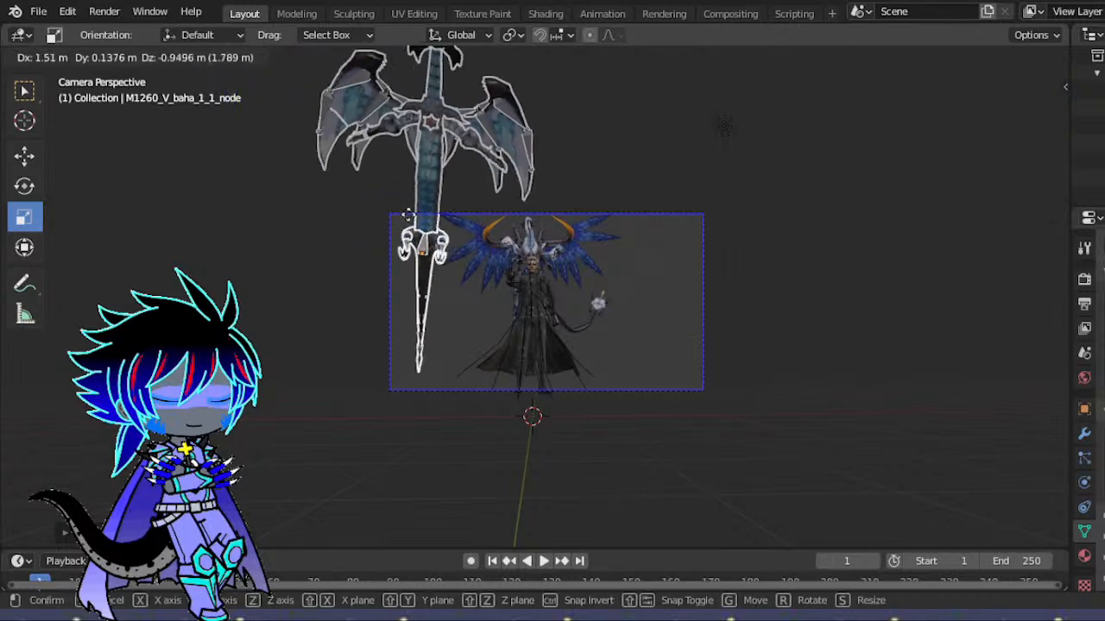
left_click(436, 233)
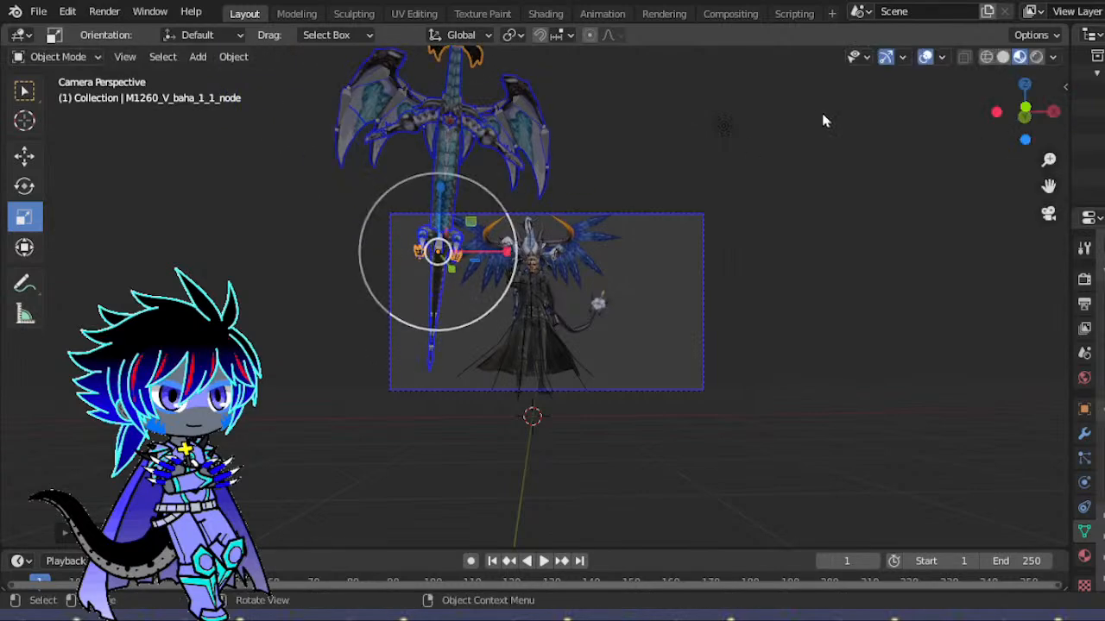
- In side view, move the dragon back along Y behind the winged creature and raise it along Z
left_click(1055, 110)
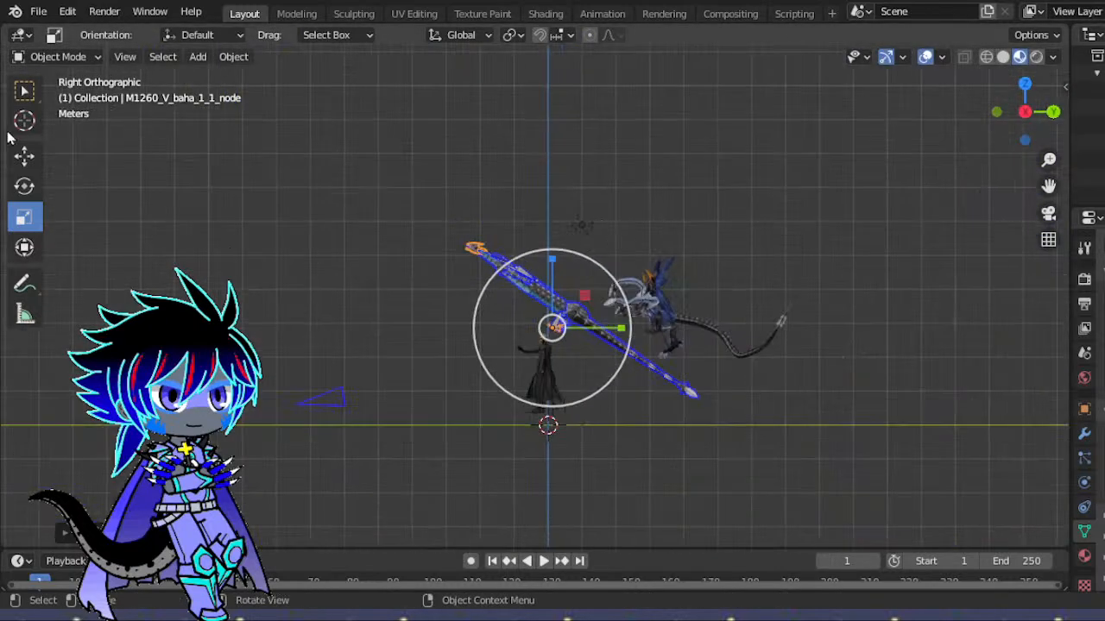
left_click(25, 155)
left_click_drag(615, 328, 832, 317)
left_click_drag(798, 267, 798, 212)
- In camera view, lower the dragon and shift it outward beside the winged creature's wing
left_click(1048, 213)
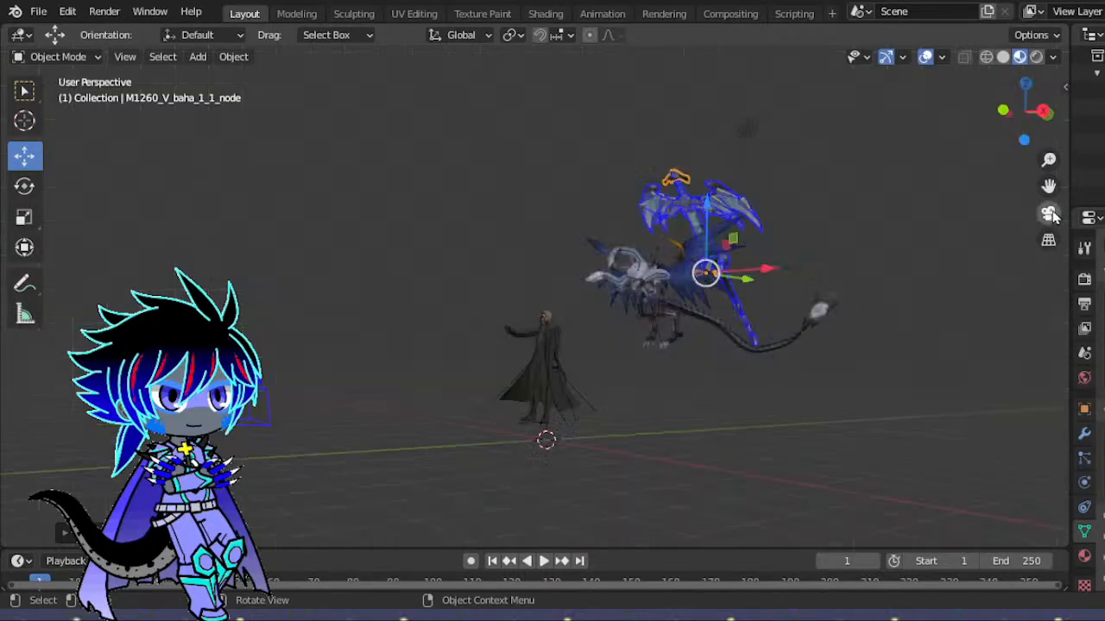
left_click_drag(417, 176, 417, 224)
left_click_drag(488, 283, 392, 269)
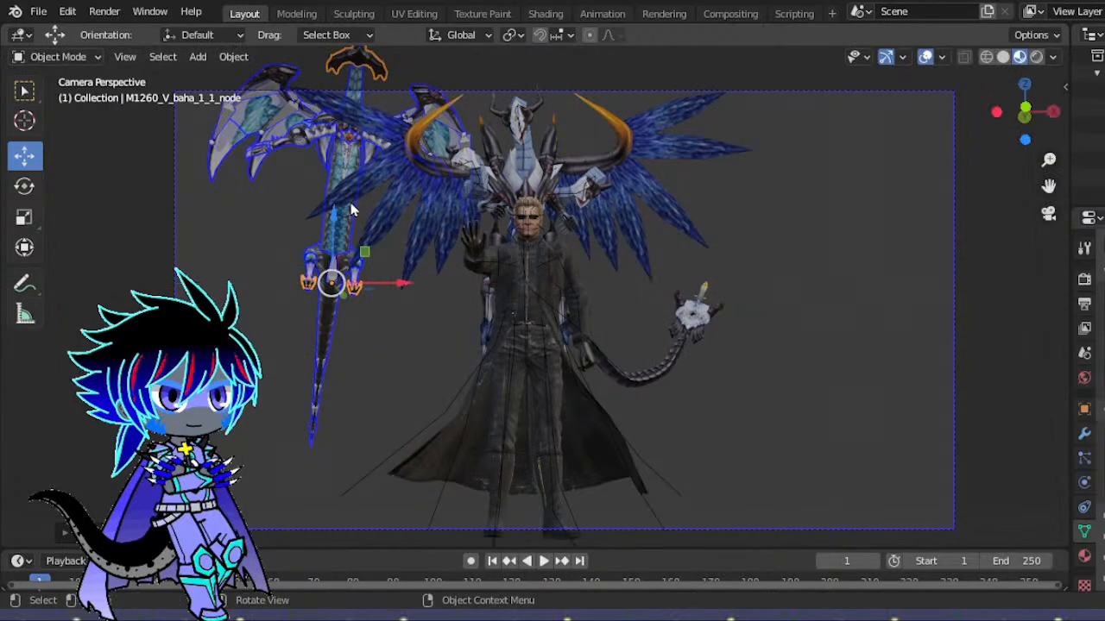
- Raise and tilt the dragon, and move it along X to the opposite side of the winged creature
left_click_drag(338, 233, 345, 142)
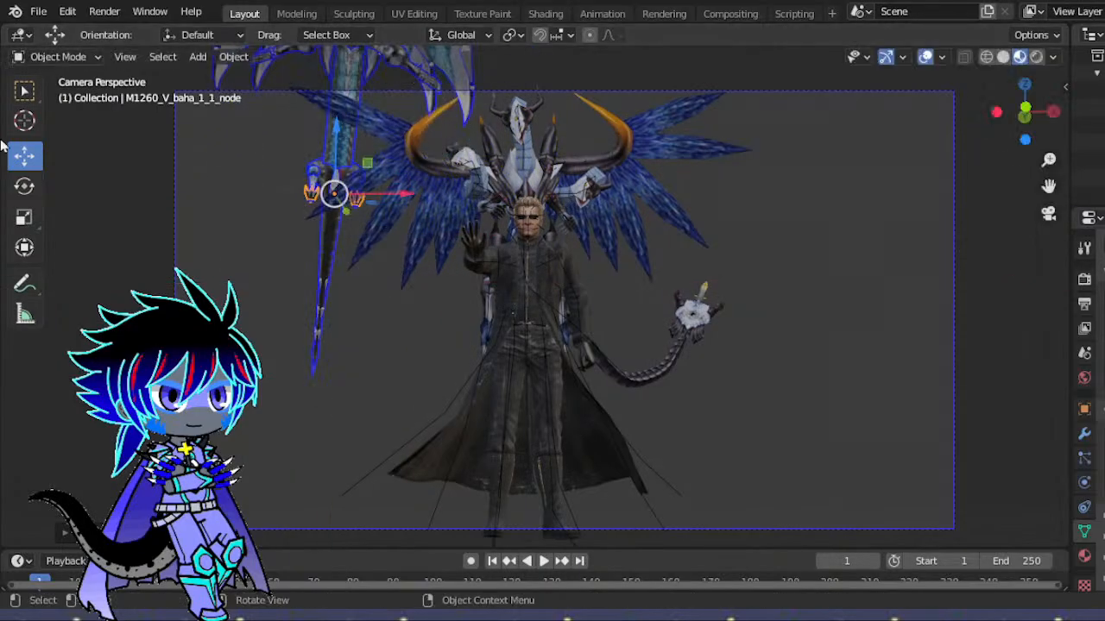
left_click(24, 186)
left_click_drag(333, 192, 482, 158)
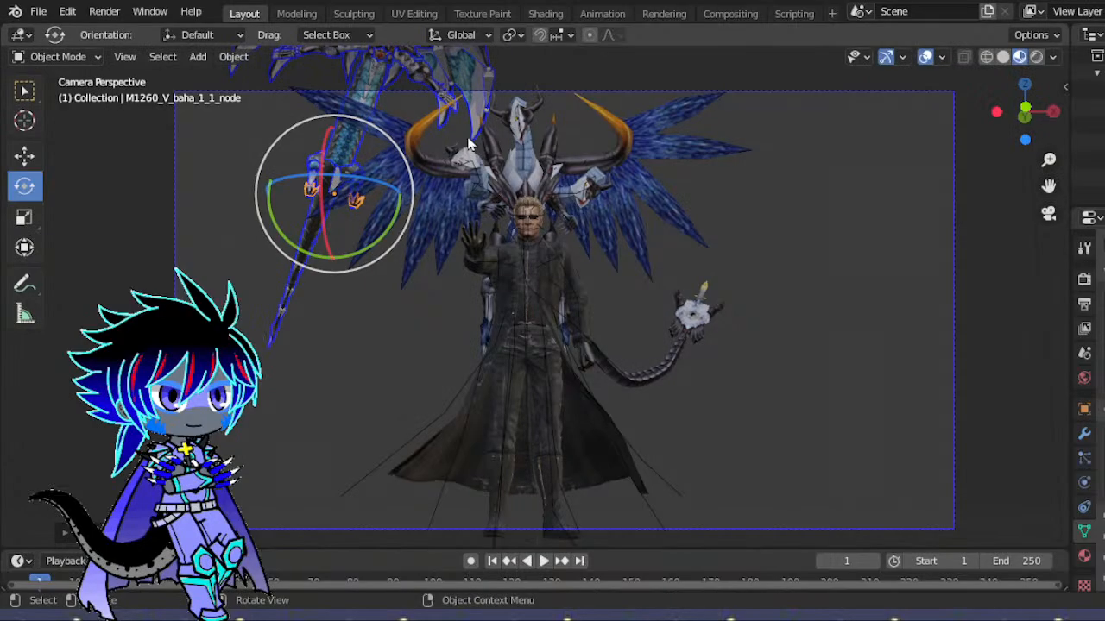
left_click(23, 156)
left_click_drag(380, 193, 738, 224)
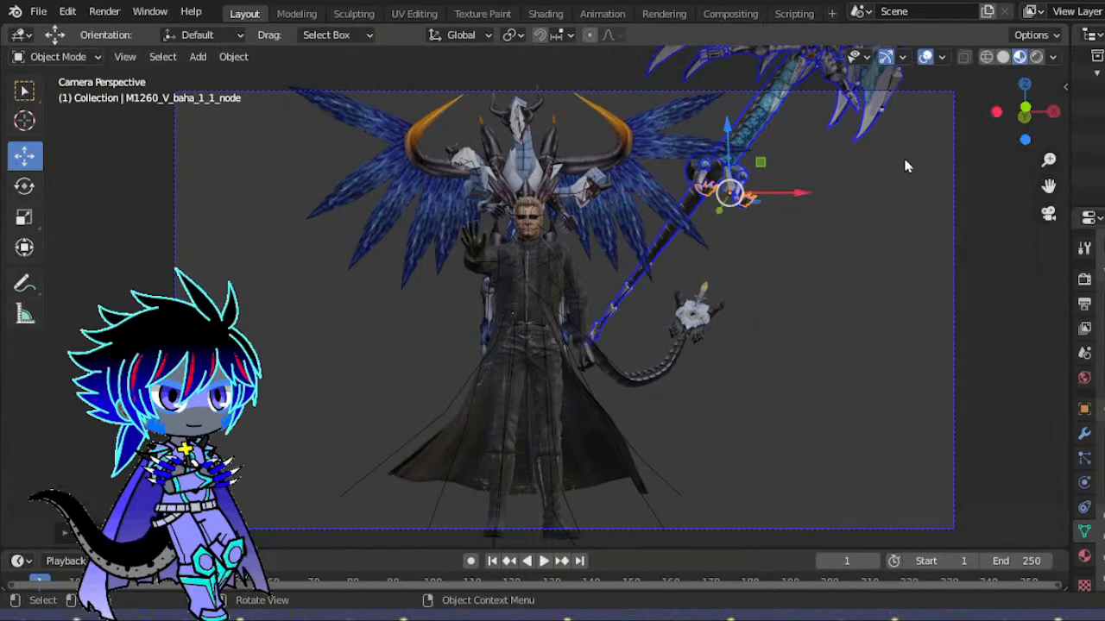
- Select the dragon's armature and switch it to Pose Mode
left_click_drag(1048, 186, 873, 297)
scroll(816, 200, "up", 7)
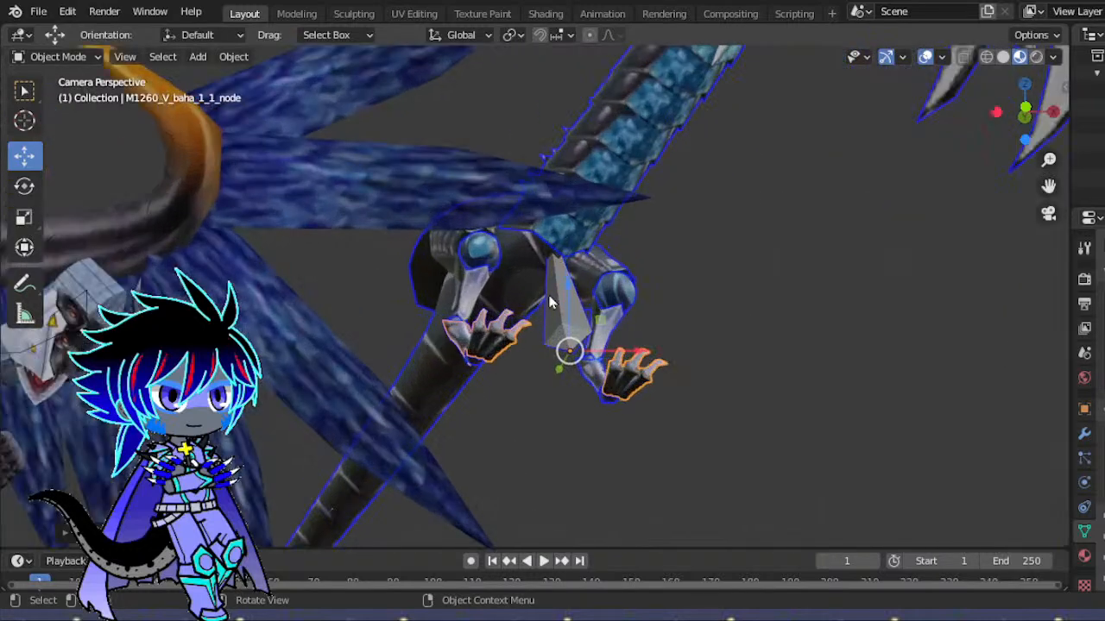
left_click(559, 314)
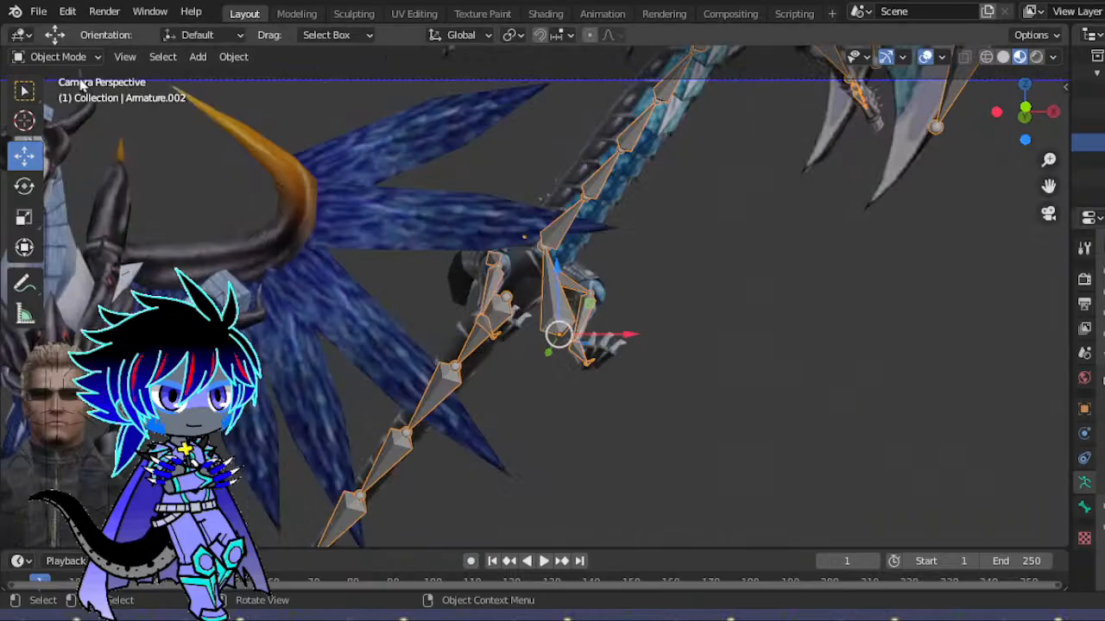
left_click(60, 57)
left_click(69, 116)
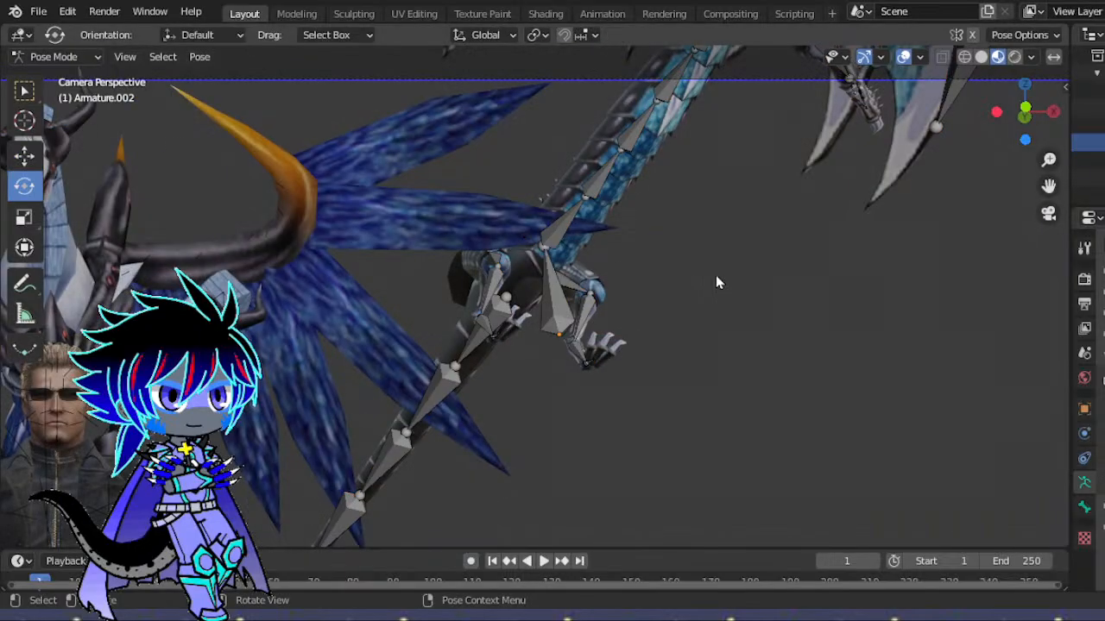
- Rotate the V_baha_Lumbar1 and V_baha_Lumbar2 bones to bend the dragon's lower spine
left_click(584, 183)
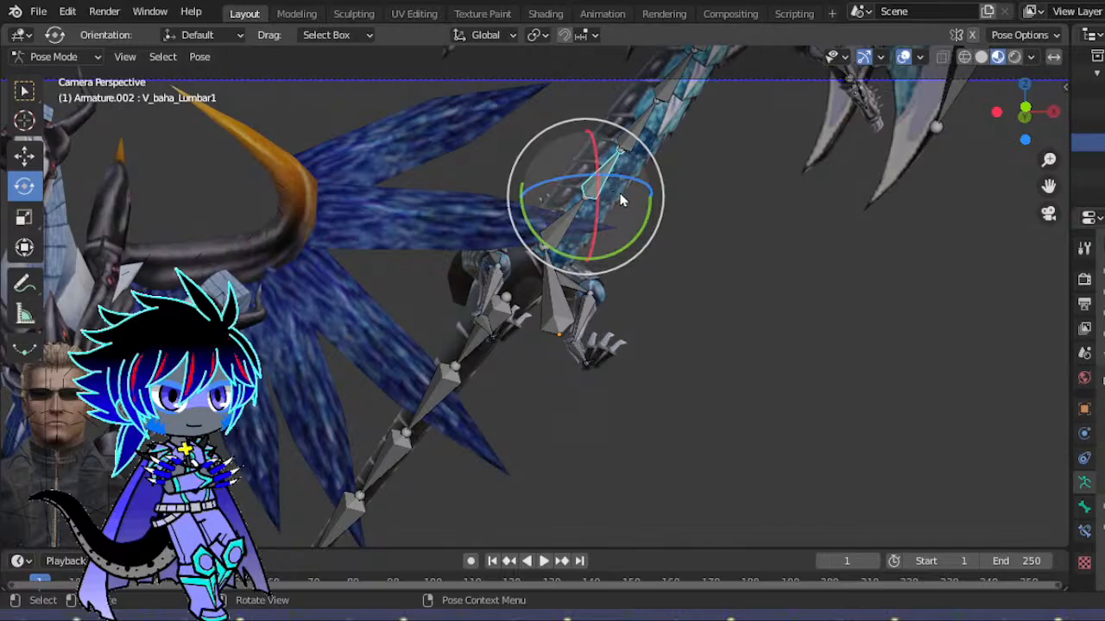
key("r")
key("r")
left_click_drag(585, 222, 587, 222)
scroll(642, 225, "down", 3)
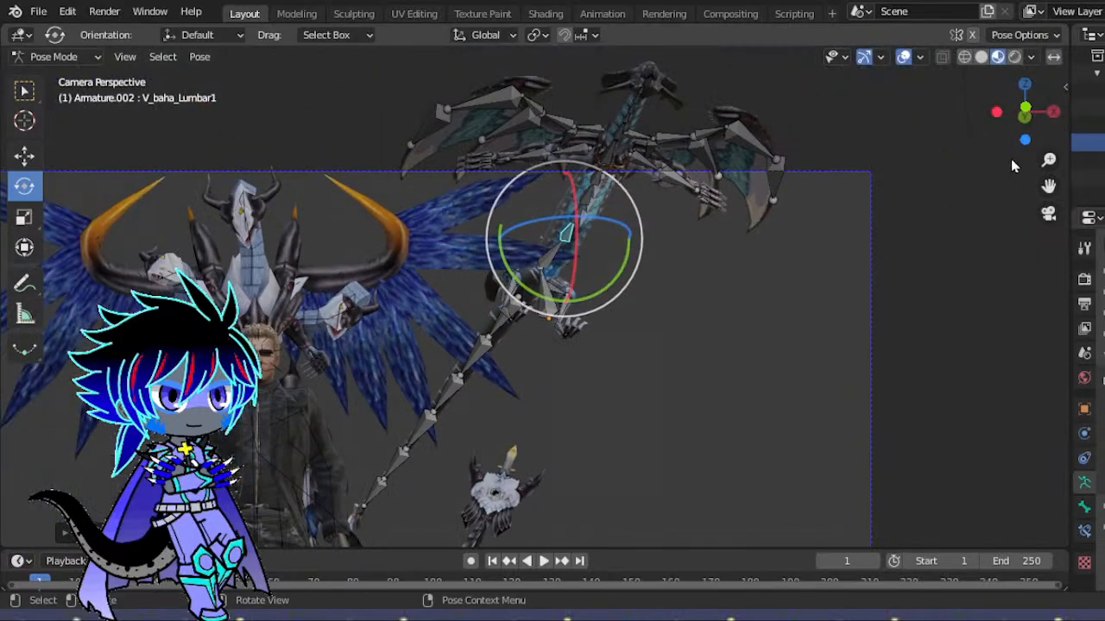
left_click_drag(1033, 182, 1006, 206)
scroll(552, 212, "up", 4)
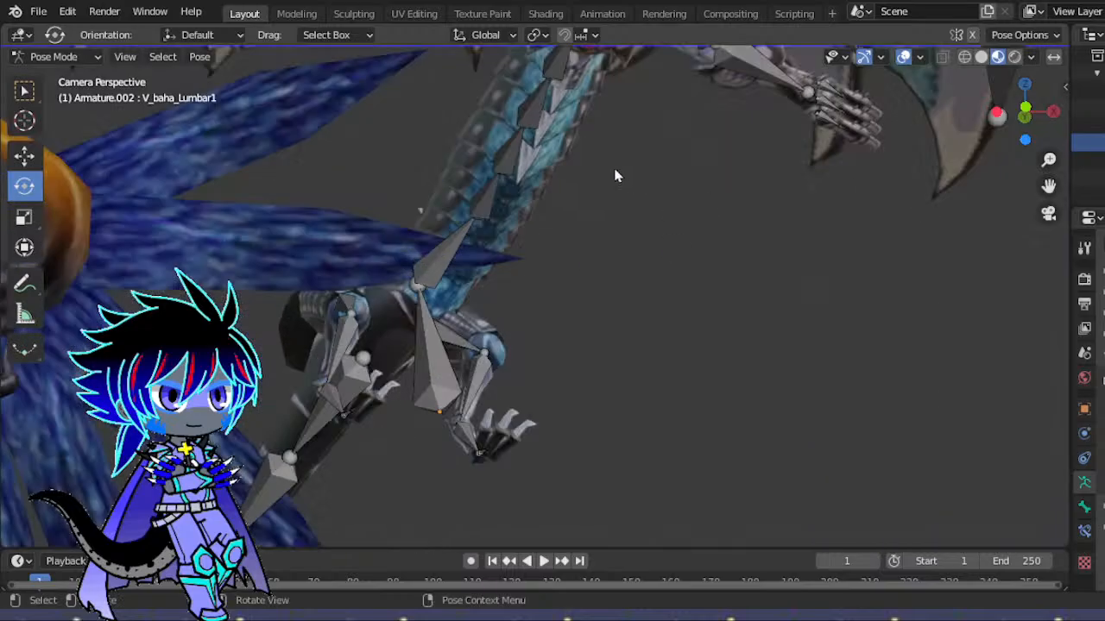
left_click(521, 168)
scroll(523, 172, "down", 6)
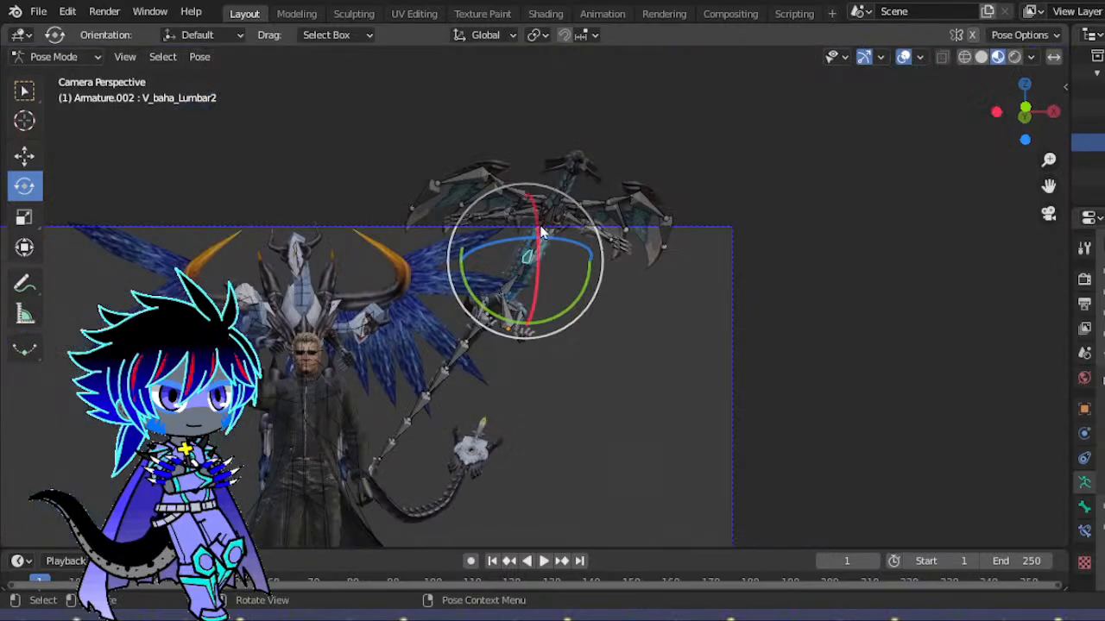
scroll(552, 227, "up", 2)
mouse_move(559, 231)
left_mouse_down()
mouse_move(545, 255)
mouse_move(546, 199)
mouse_move(557, 209)
mouse_move(544, 235)
mouse_move(553, 234)
left_mouse_up()
- Rotate the V_baha_chest bone to lean the dragon's upper body toward the camera, and adjust the V_baha_Neck5 bone
left_click(559, 177)
scroll(594, 275, "up", 1)
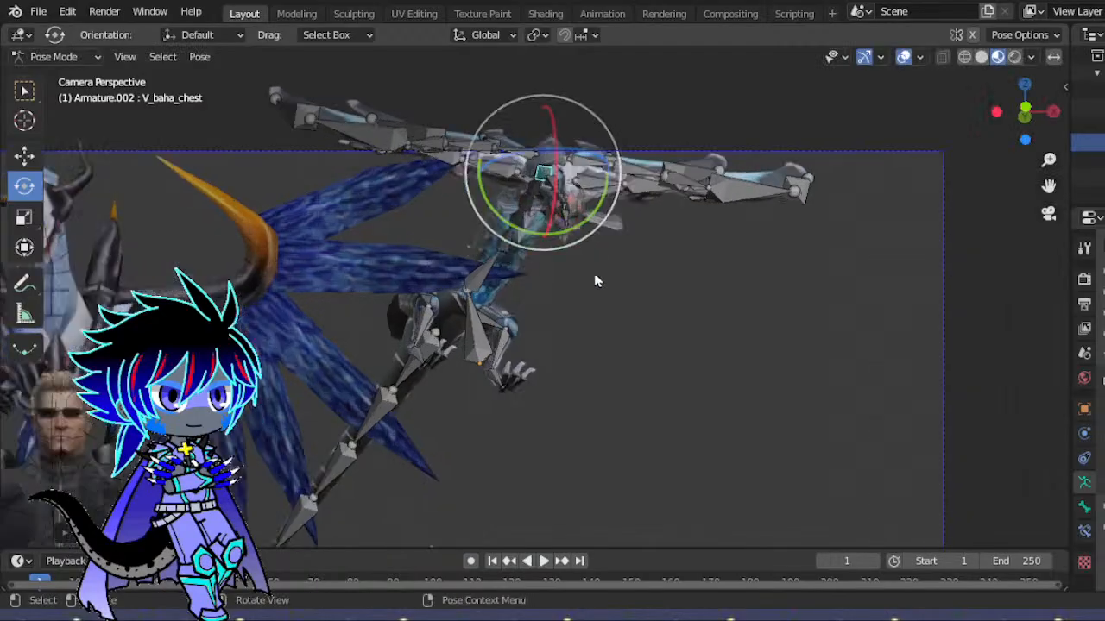
scroll(595, 281, "up", 4)
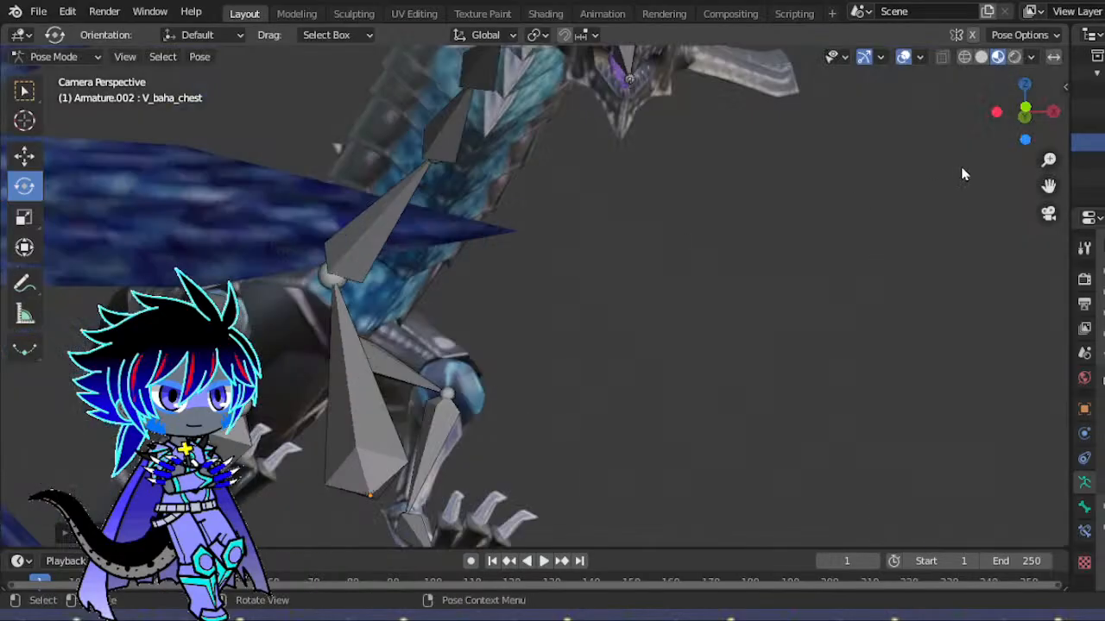
left_click_drag(1049, 184, 983, 414)
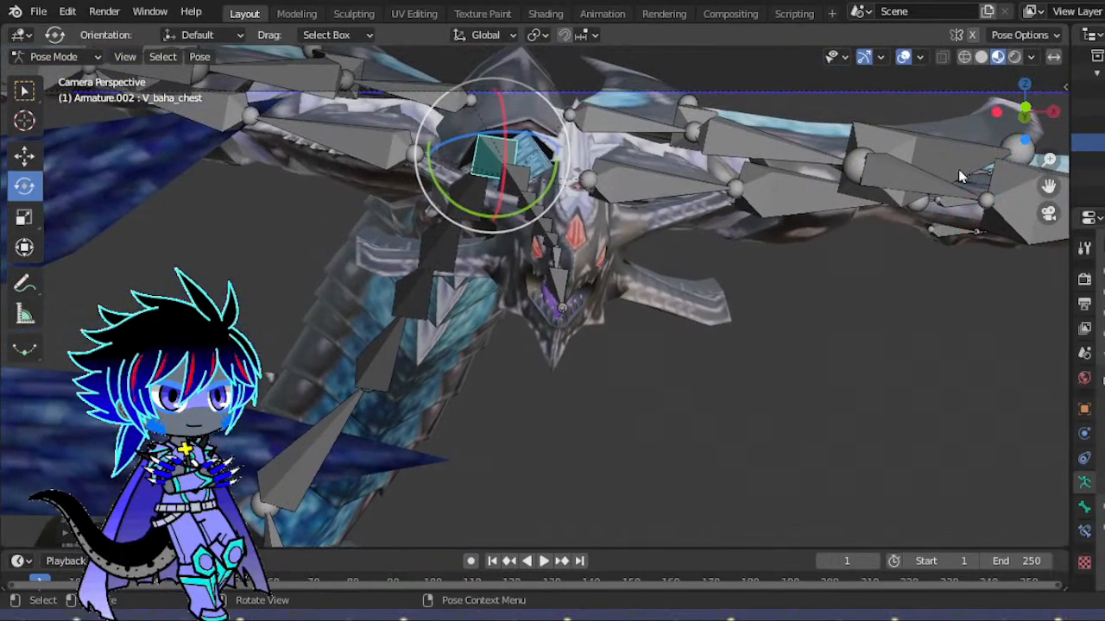
left_click(555, 252)
left_click_drag(597, 239, 594, 265)
- Rotate the V_baha_Tail1 bone so the dragon's tail hangs straight down from the hips
left_click_drag(1038, 119, 889, 156)
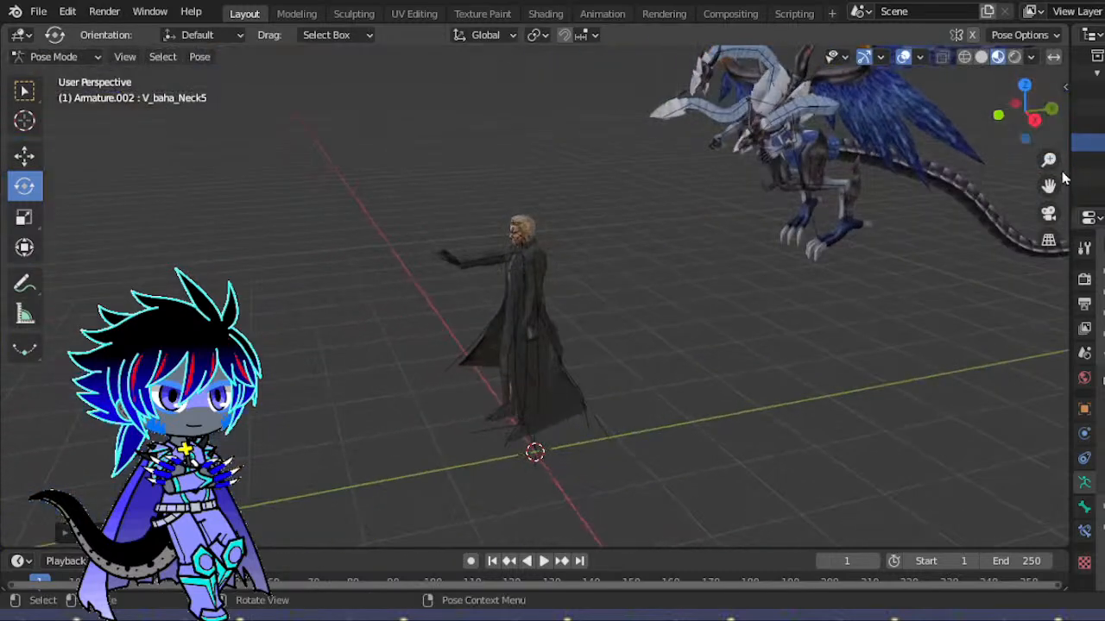
left_click_drag(1049, 186, 565, 373)
left_click_drag(1028, 115, 1072, 85)
scroll(879, 204, "up", 4)
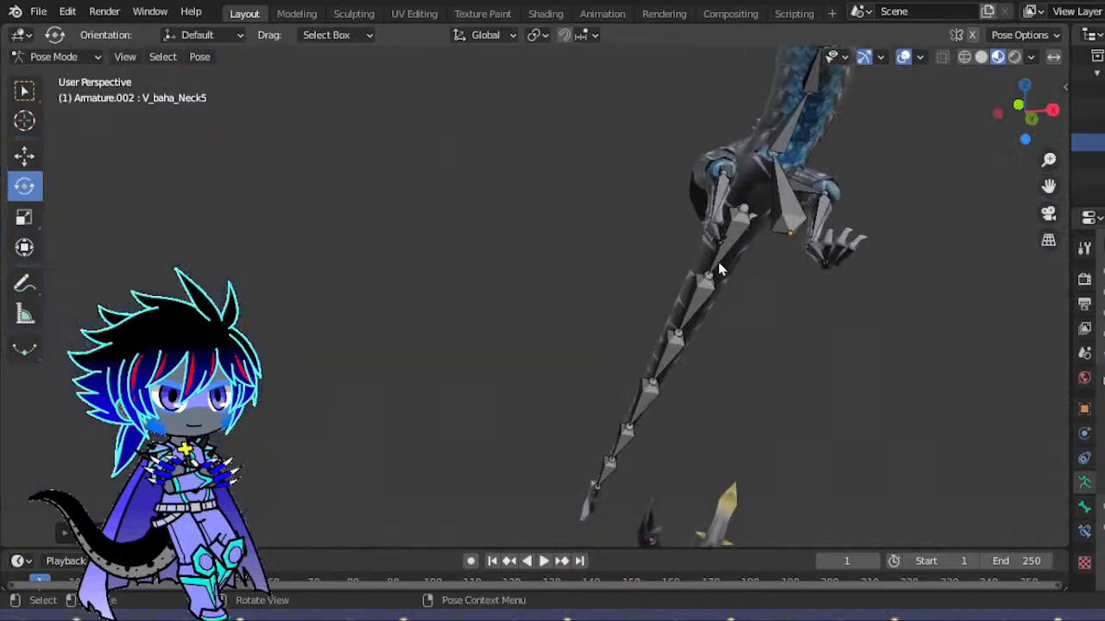
left_click(785, 209)
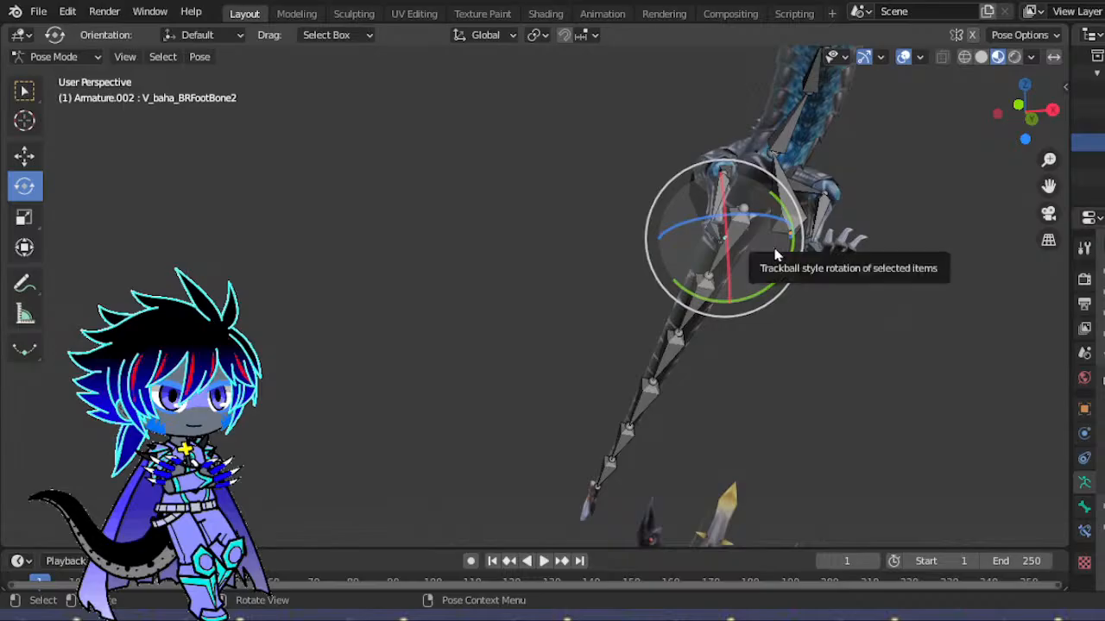
left_click_drag(777, 222, 782, 226)
left_click_drag(715, 276, 777, 191)
left_click(738, 226)
left_click_drag(678, 179, 679, 189)
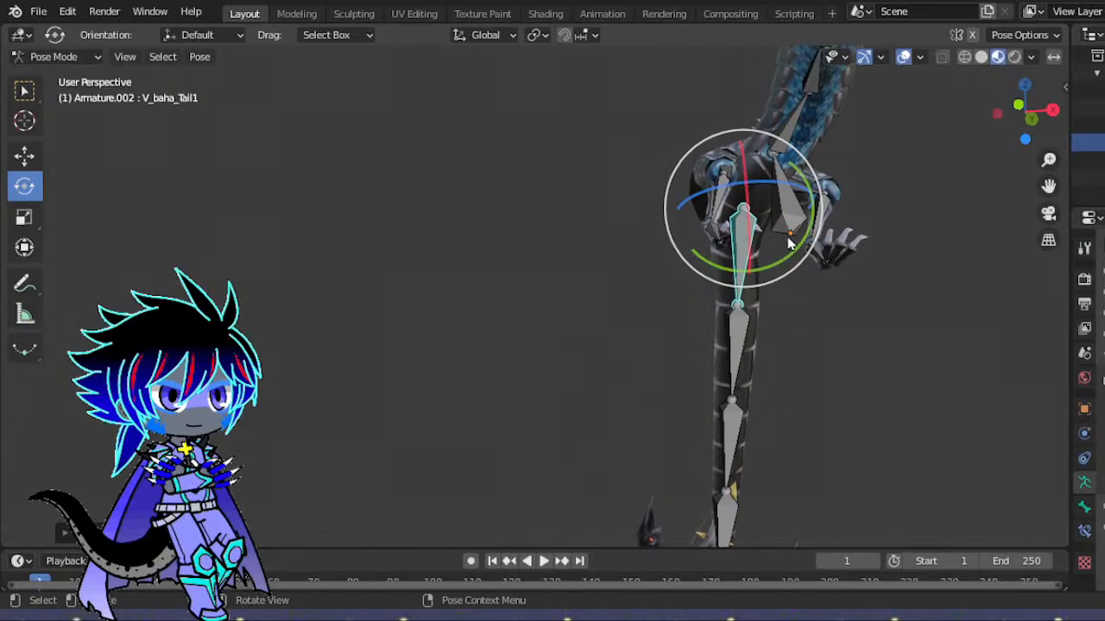
- Rotate the V_baha_Tail3 and V_baha_Tail2 bones to bend the tail sideways toward the winged creature
left_click(733, 433)
mouse_move(775, 337)
left_mouse_down()
mouse_move(808, 382)
mouse_move(777, 346)
left_mouse_up()
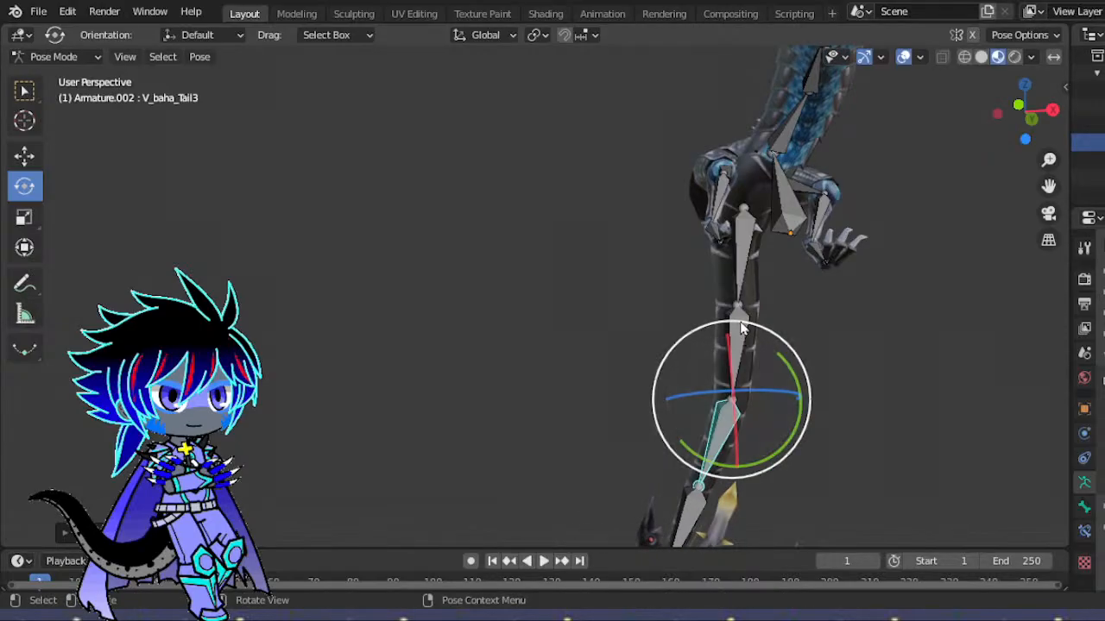
left_click(739, 332)
left_click_drag(812, 278, 814, 316)
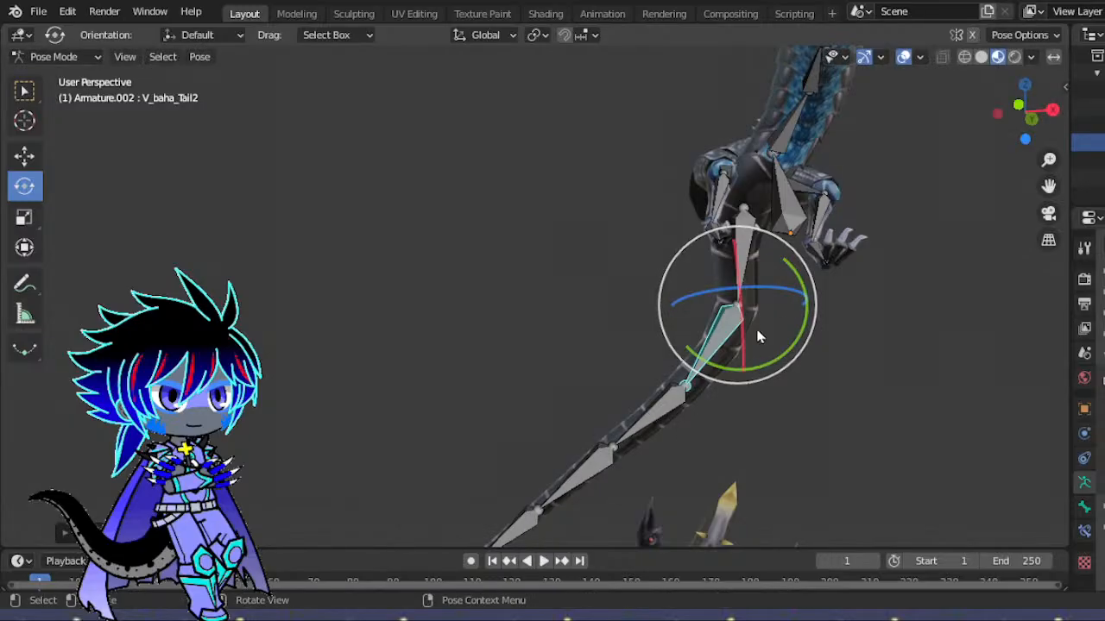
- Rotate the remaining tail bones toward the tip in turn so the tail sweeps into a smooth upward curve
left_click(678, 399)
left_click_drag(756, 350, 594, 404)
left_click_drag(586, 466, 587, 464)
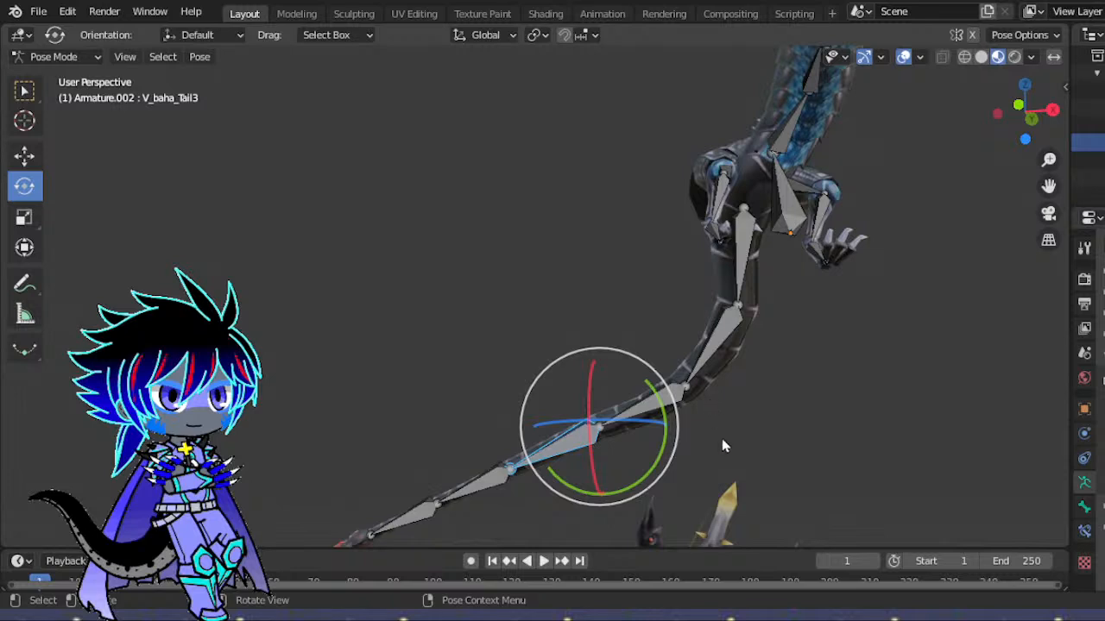
key("r")
left_click(708, 465)
left_click_drag(446, 417, 459, 478)
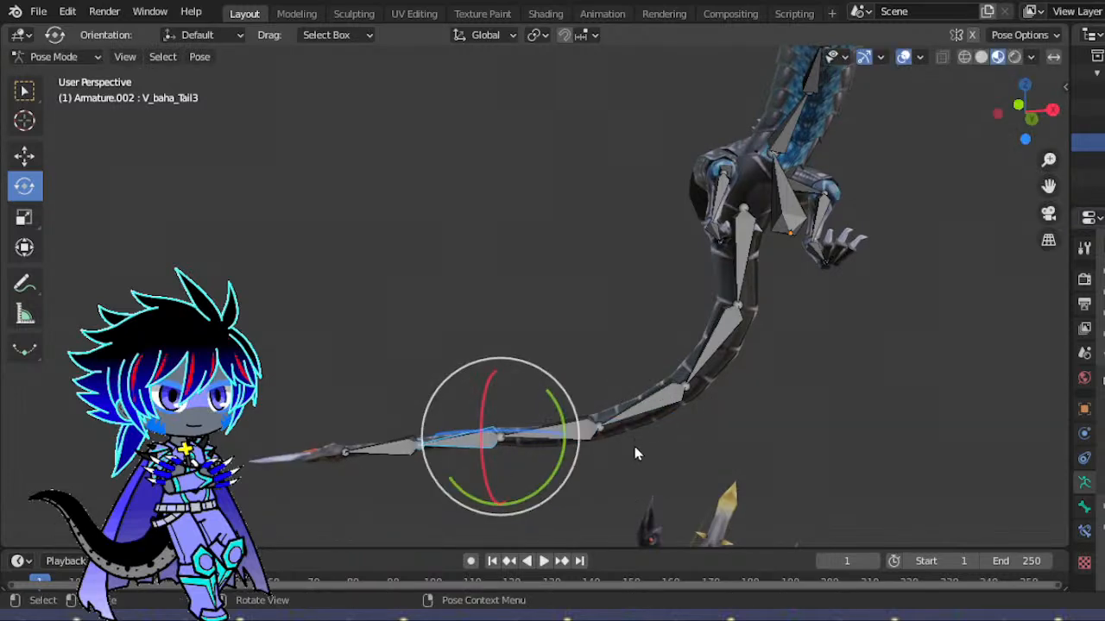
key("r")
left_click(697, 406)
scroll(701, 401, "down", 5)
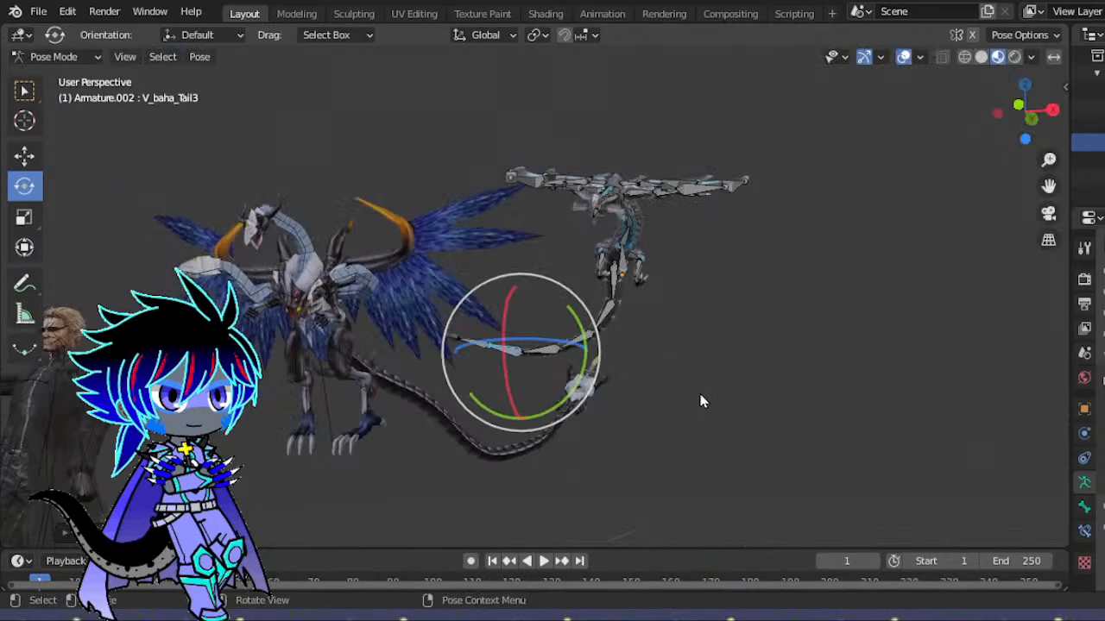
scroll(701, 400, "up", 5)
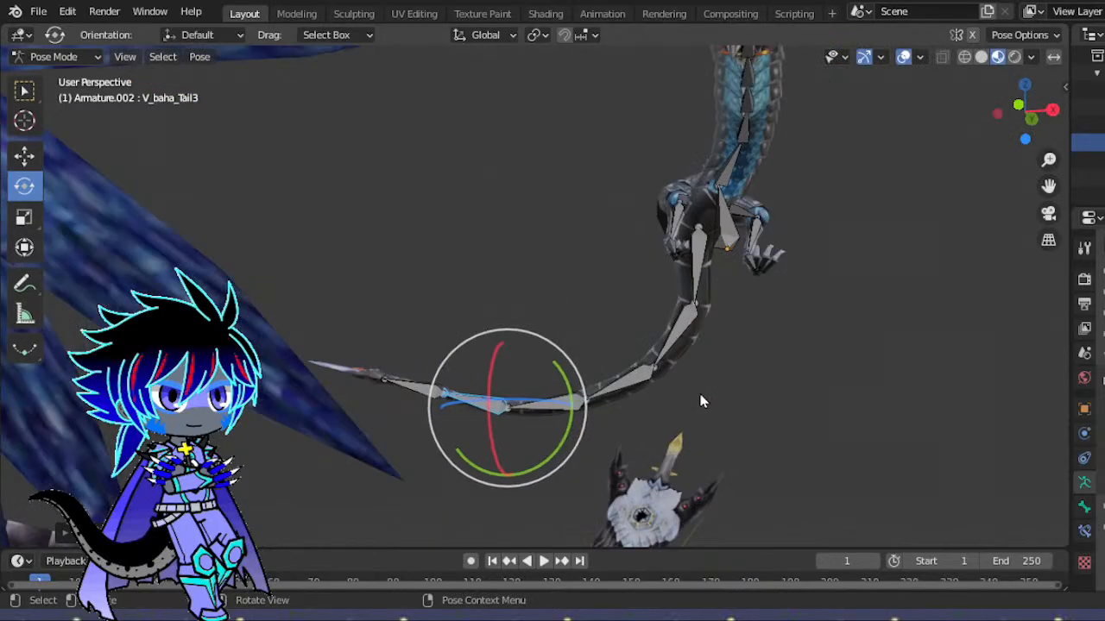
- Rotate the V_baha_BLFemur bone freely to repose the dragon's left hind leg
left_click(762, 233)
key("r")
key("r")
left_click(836, 228)
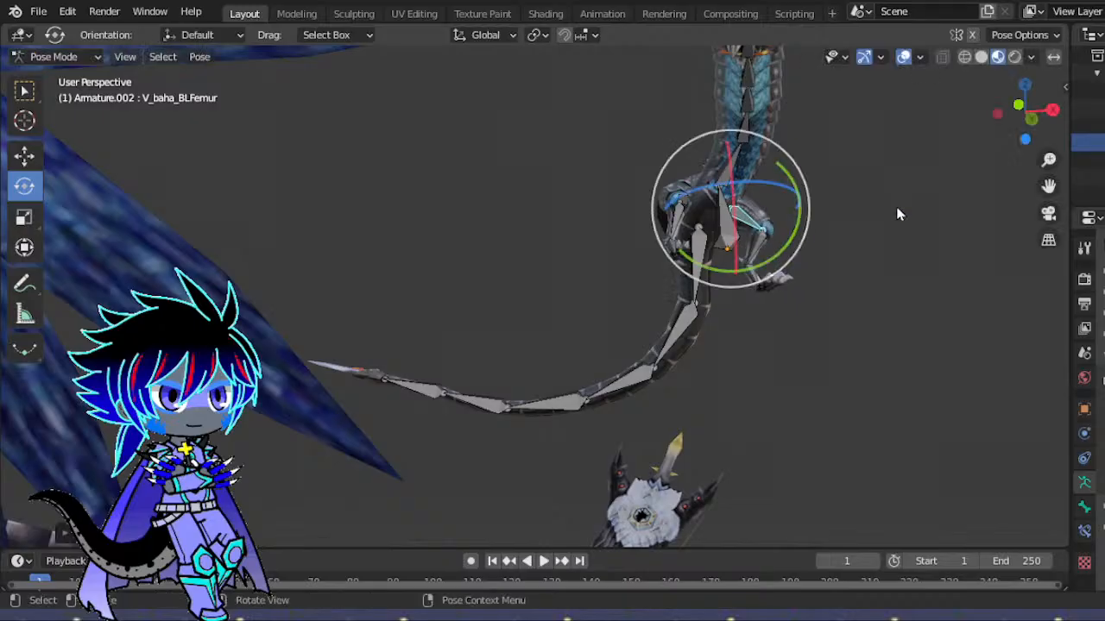
- Return to camera view framed on the hind legs and display the armature's bones as Stick
left_click(1049, 214)
scroll(847, 230, "down", 4)
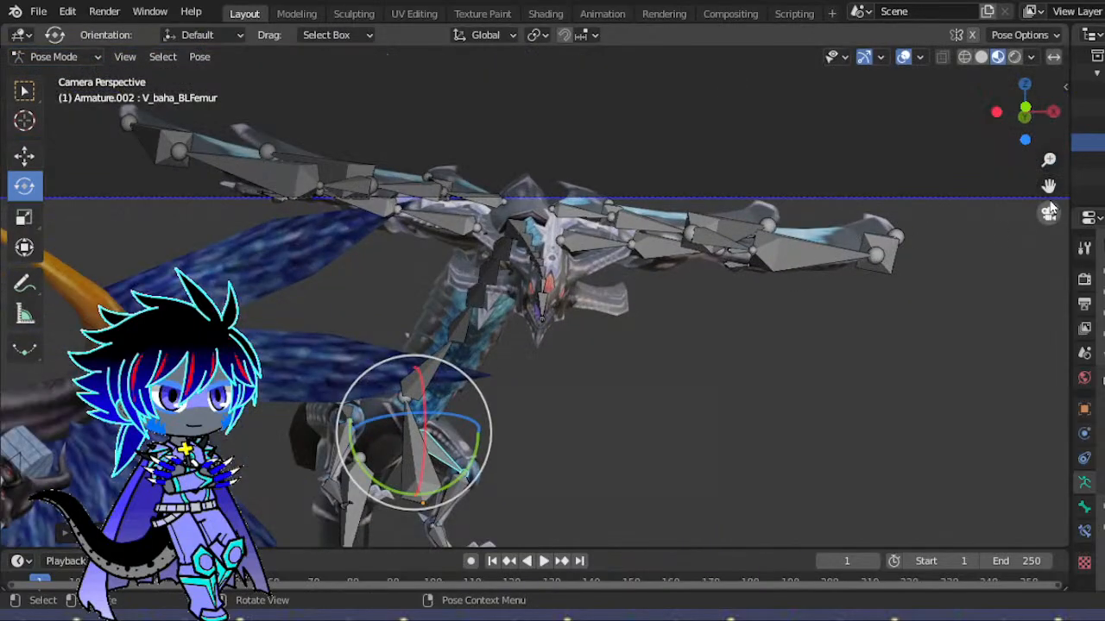
left_click_drag(1049, 187, 1104, 34)
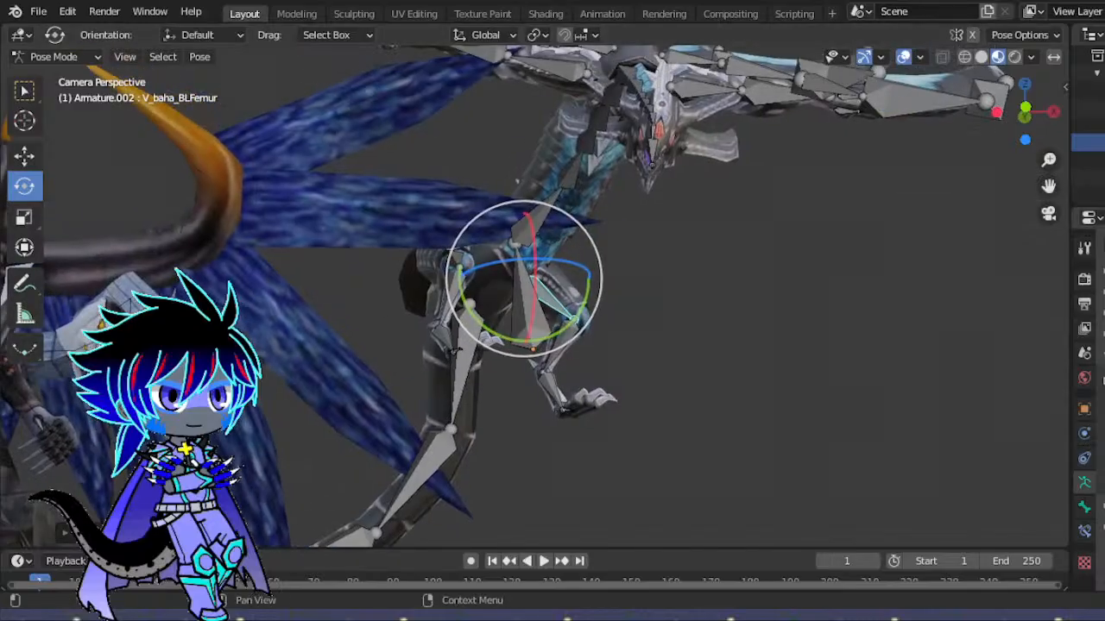
left_click(1104, 528)
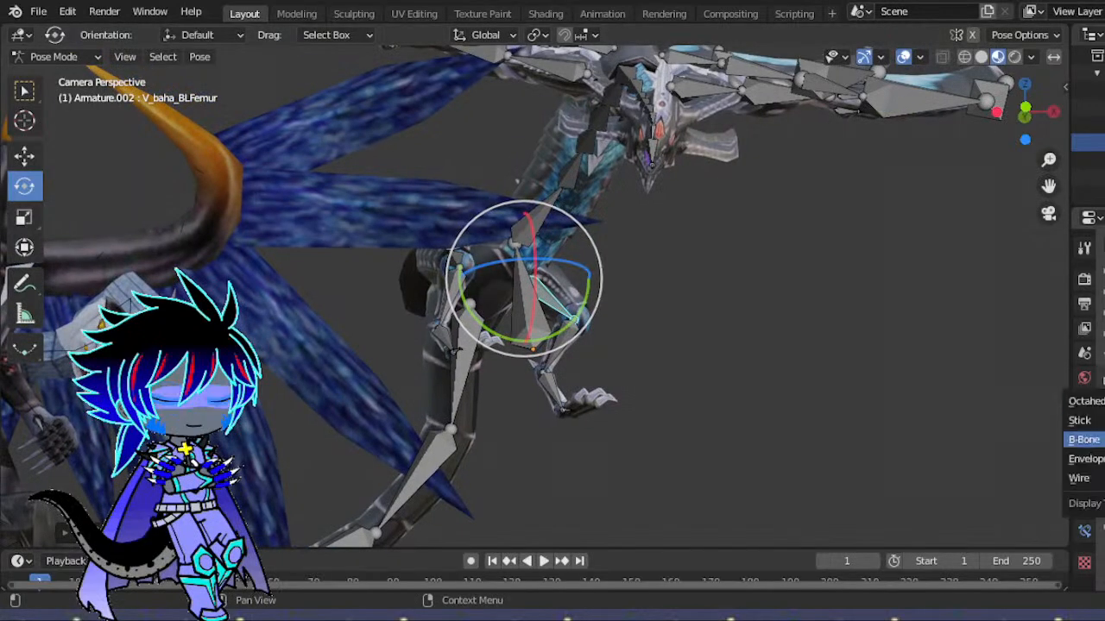
left_click(1080, 420)
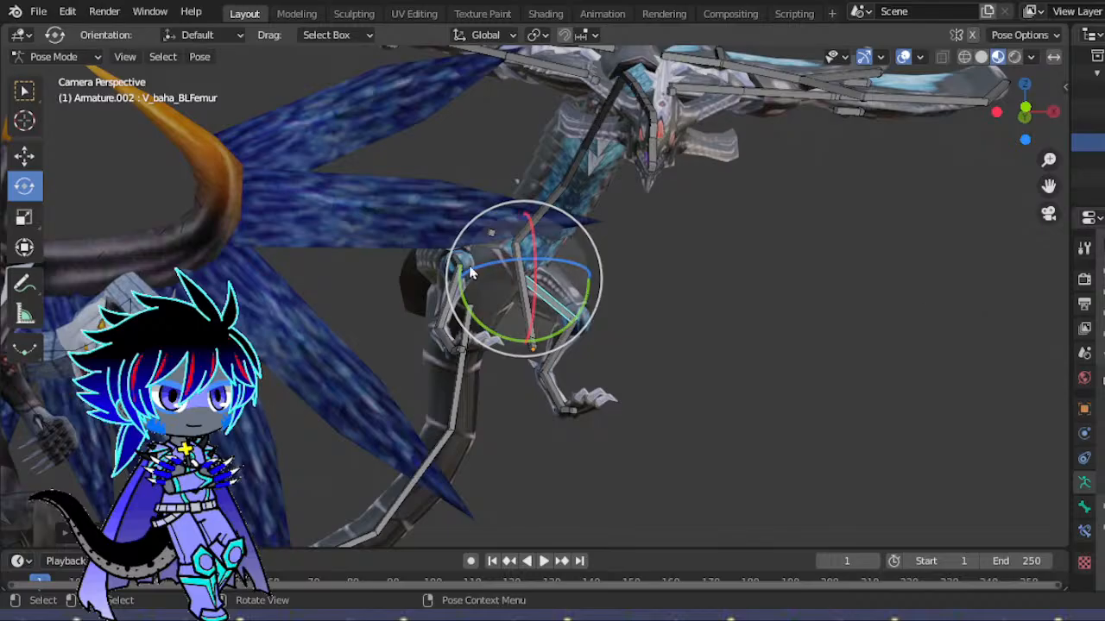
- Rotate the V_baha_BRTibia and V_baha_BRFemur bones freely to repose the dragon's right hind leg
left_click(452, 299)
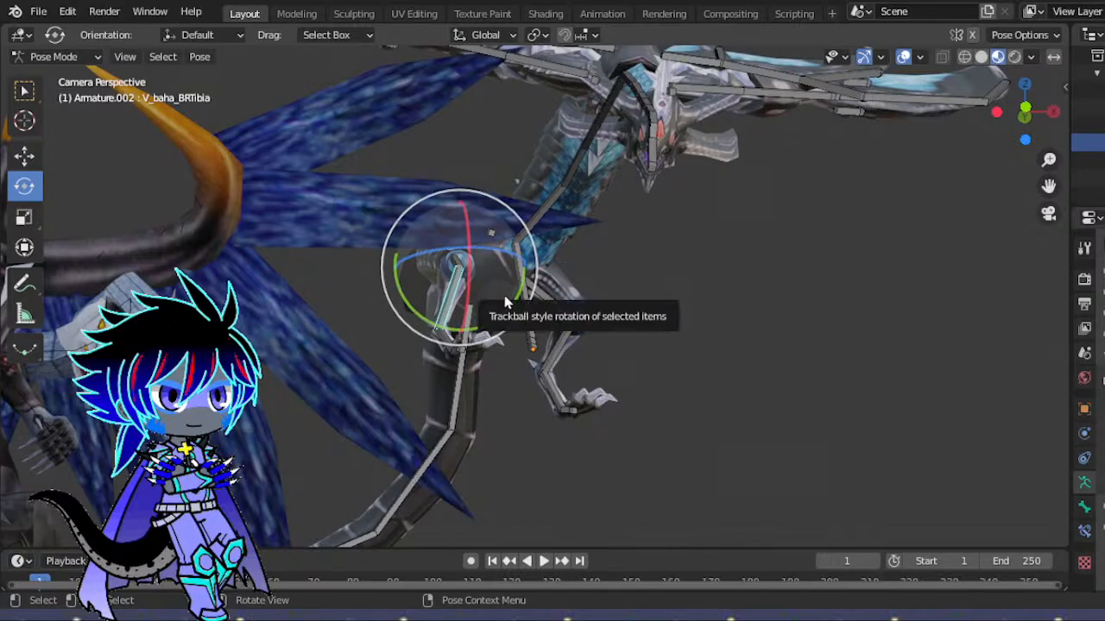
key("r")
key("r")
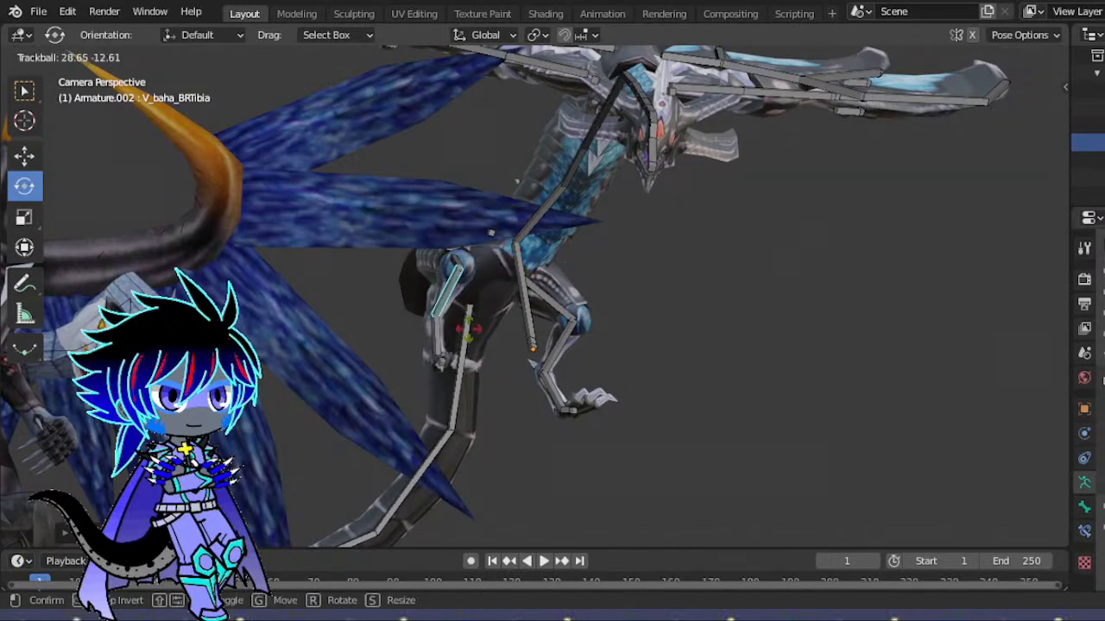
left_click(456, 268)
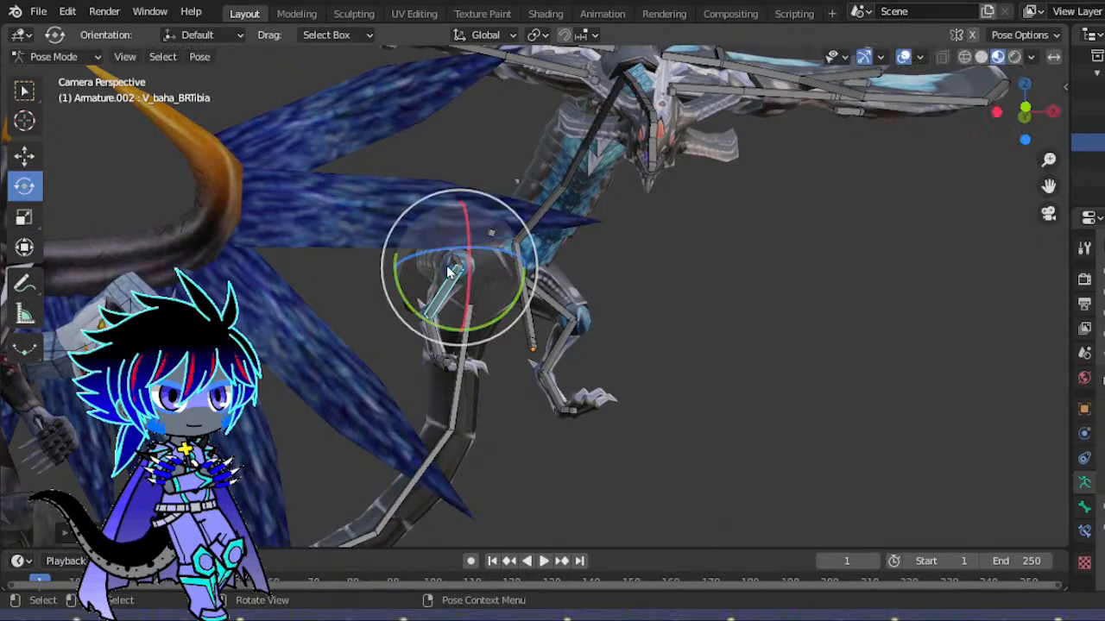
left_click(489, 274)
key("r")
key("r")
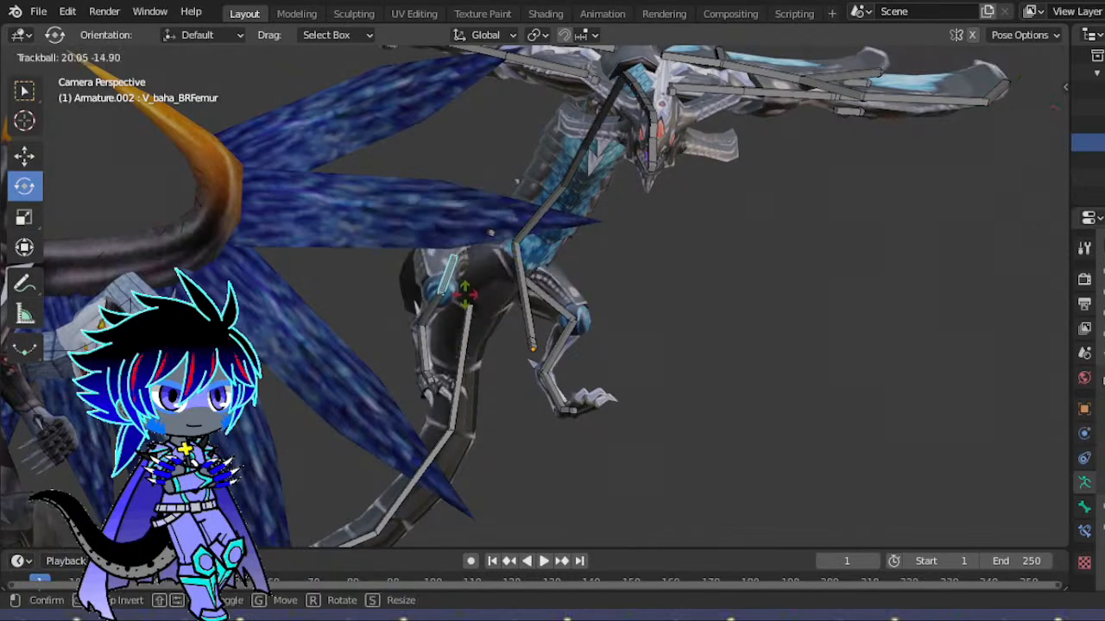
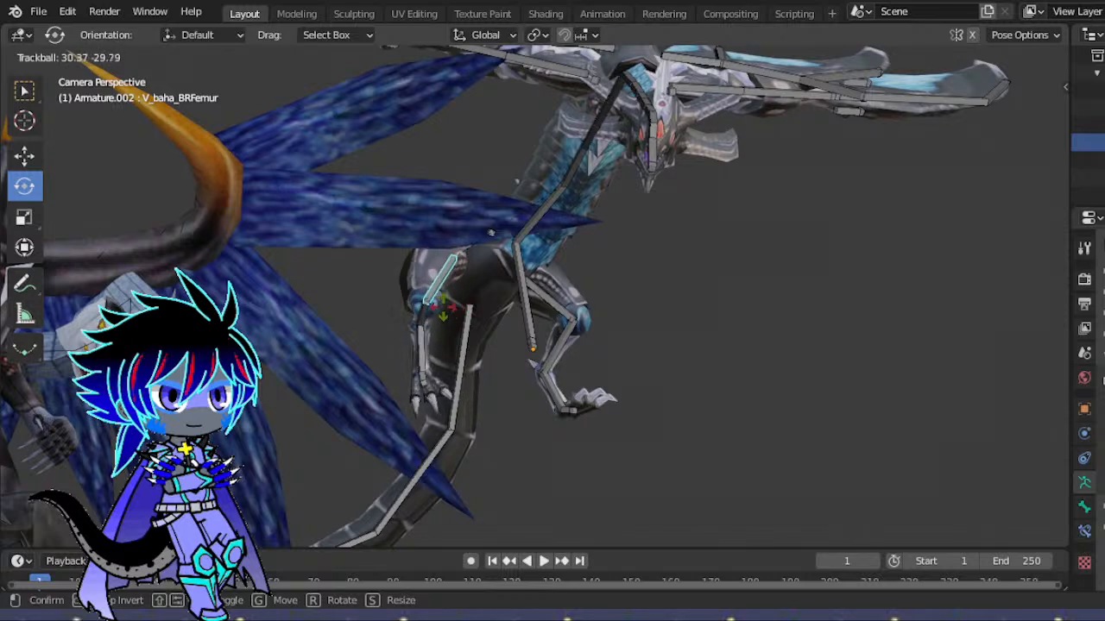
left_click(434, 373)
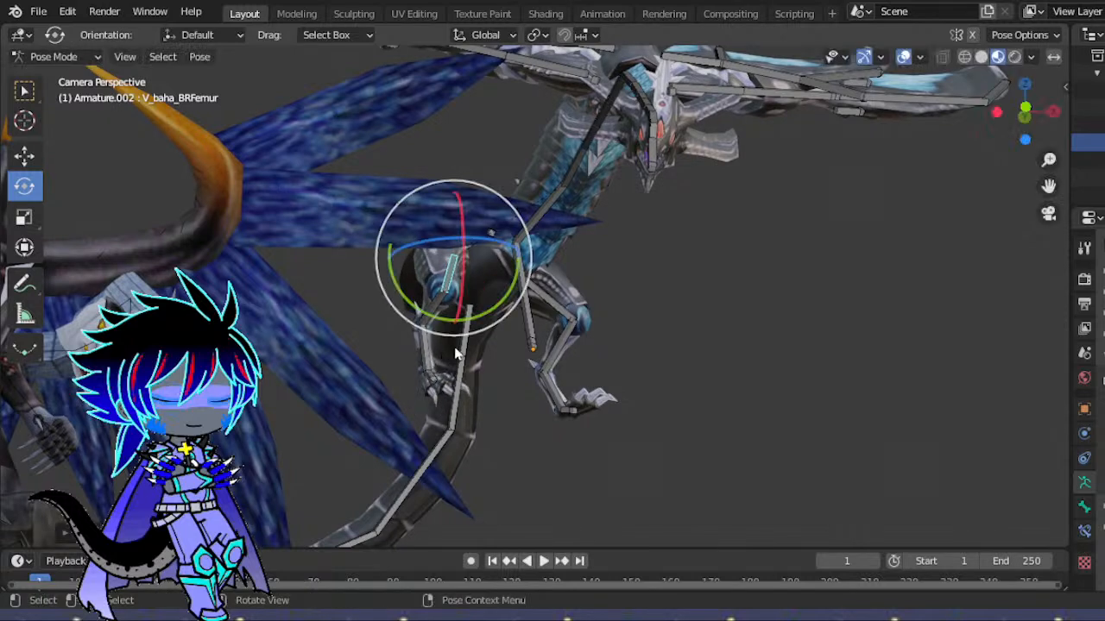
- Rotate the V_baha_BRMetarsal bone so the dragon's right hind foot points downward
left_click(429, 352)
key("r")
key("r")
left_click(434, 358)
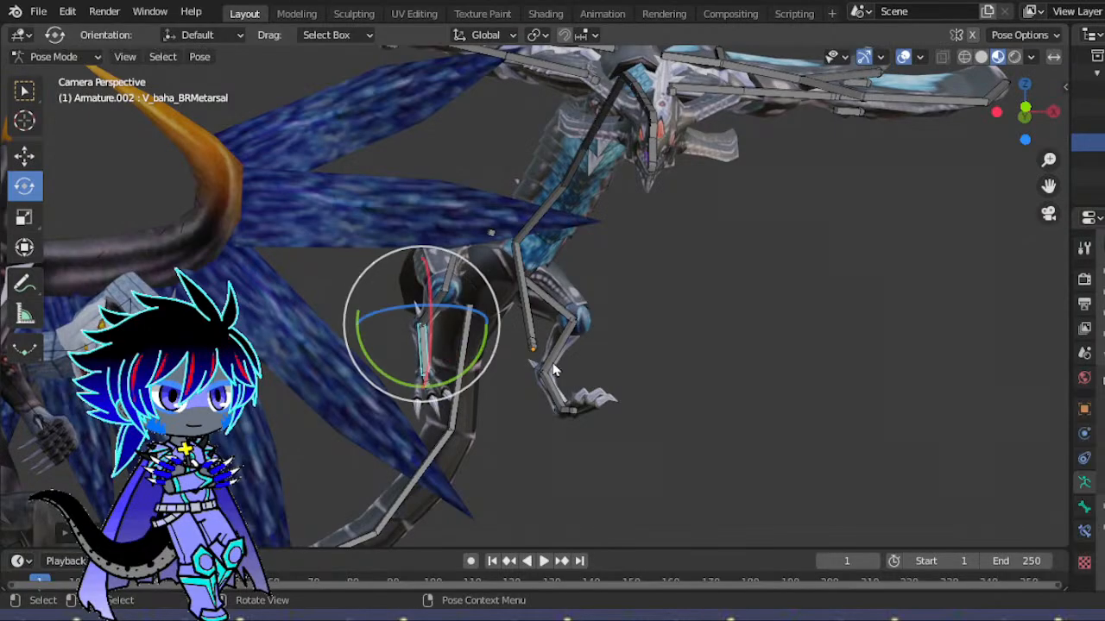
- Rotate the V_baha_BLMetarsal bone freely so the dragon's left hind foot extends downward
left_click(557, 387)
key("r")
key("r")
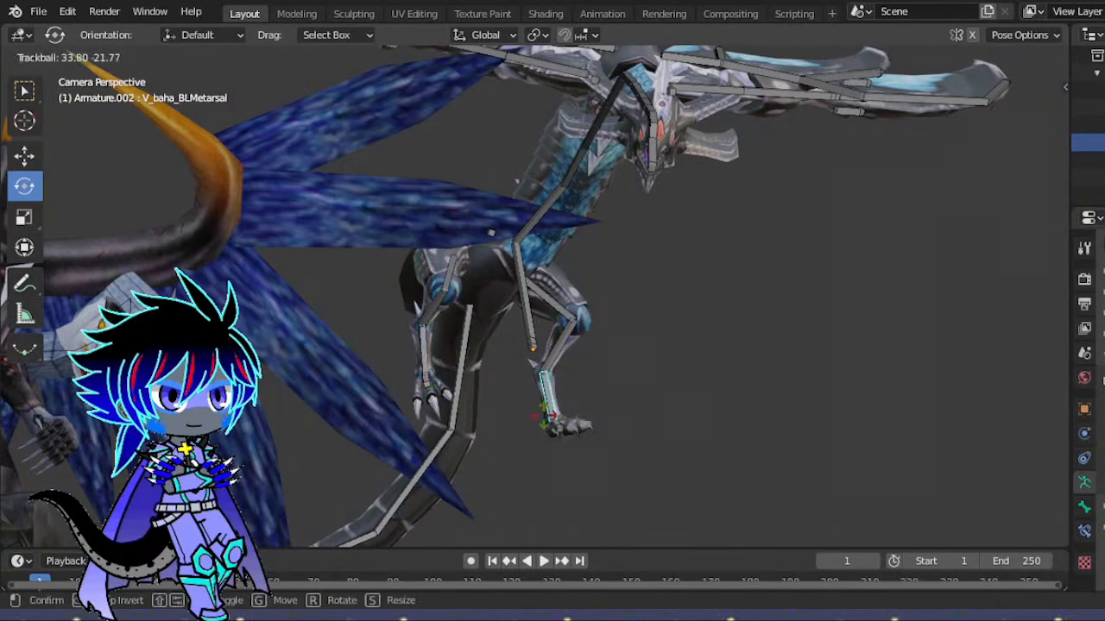
left_click(566, 377)
key("r")
key("r")
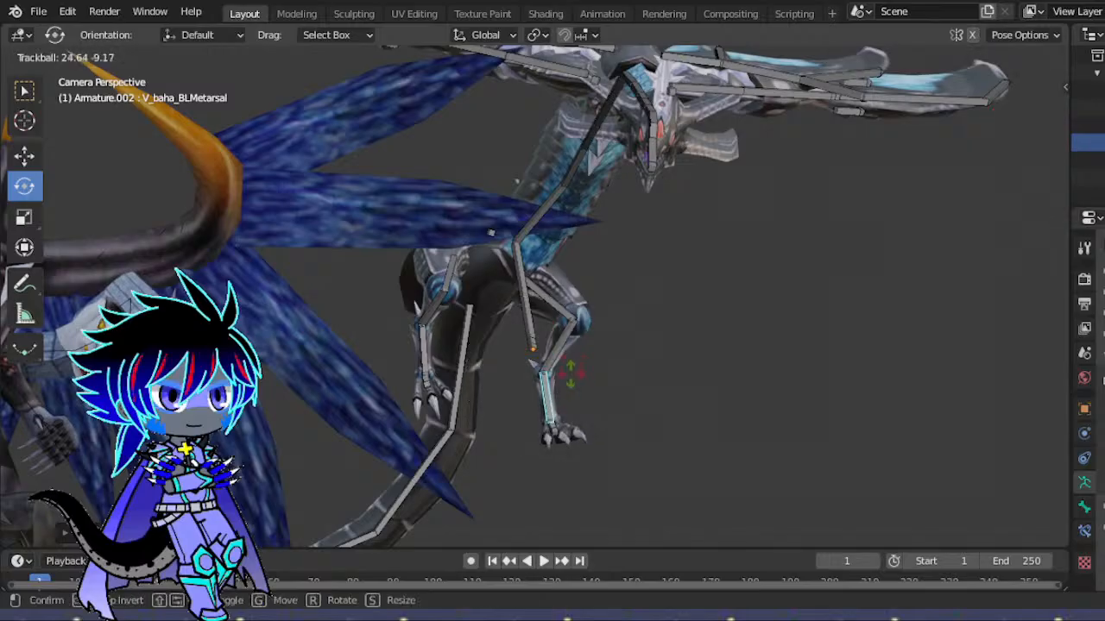
left_click_drag(594, 352, 592, 350)
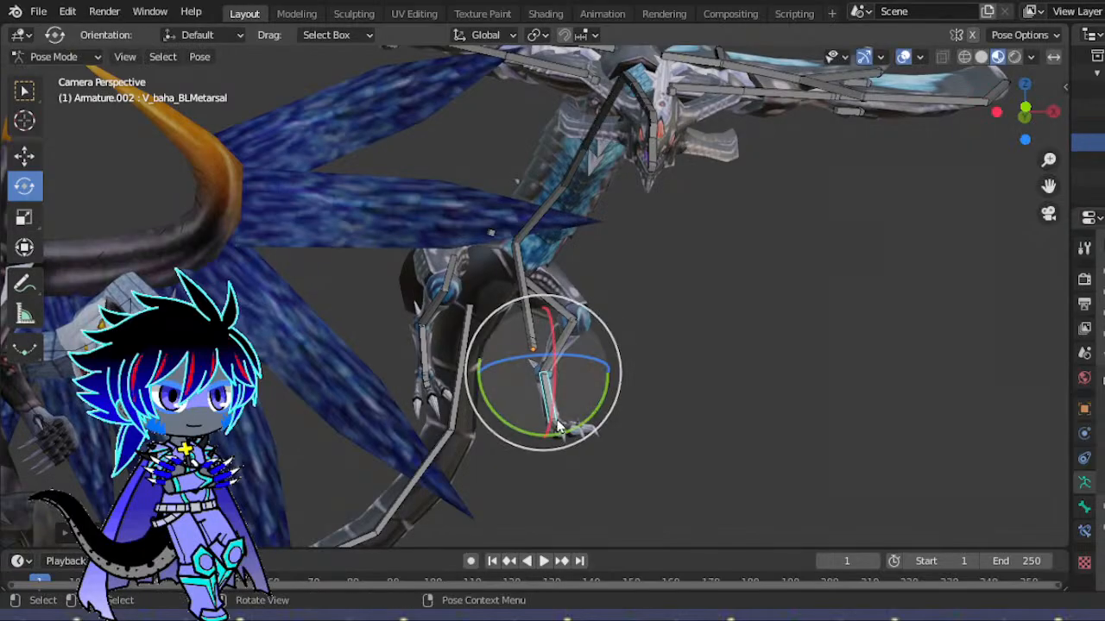
- Rotate the V_baha_BLFootBone1 bone so the claws of the left hind foot point down
left_click(570, 412)
left_click_drag(573, 407, 566, 453)
left_click(607, 277)
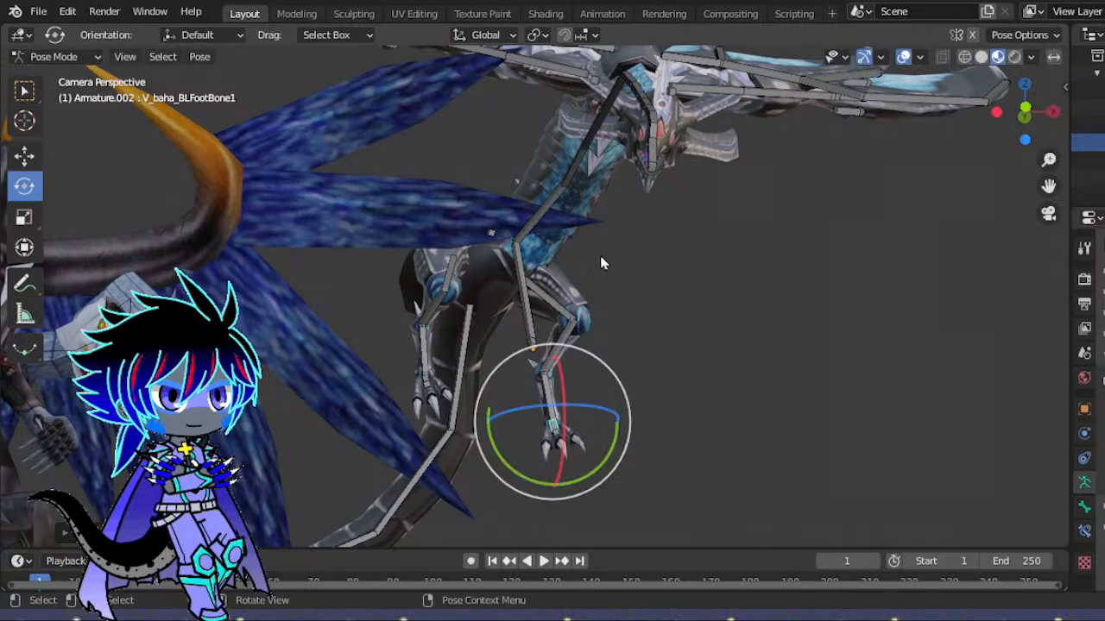
- Rotate the V_baha_LWing1 bone freely to raise the dragon's left wing and expose its underside
left_click_drag(1047, 186, 1104, 118)
scroll(733, 307, "down", 3)
scroll(724, 310, "up", 1)
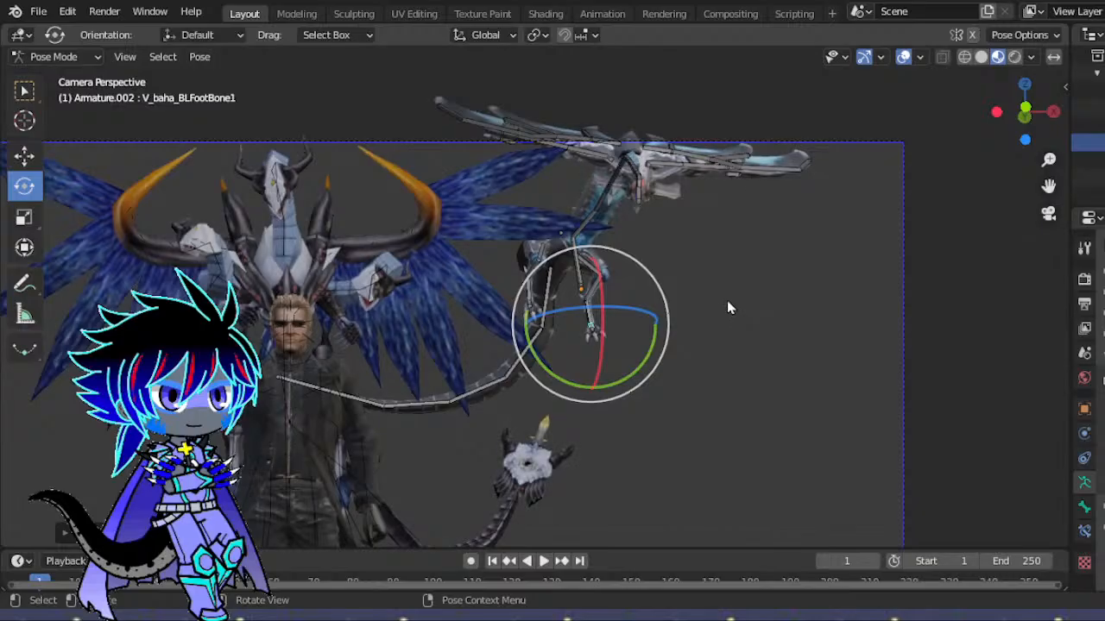
left_click_drag(1023, 112, 1021, 162)
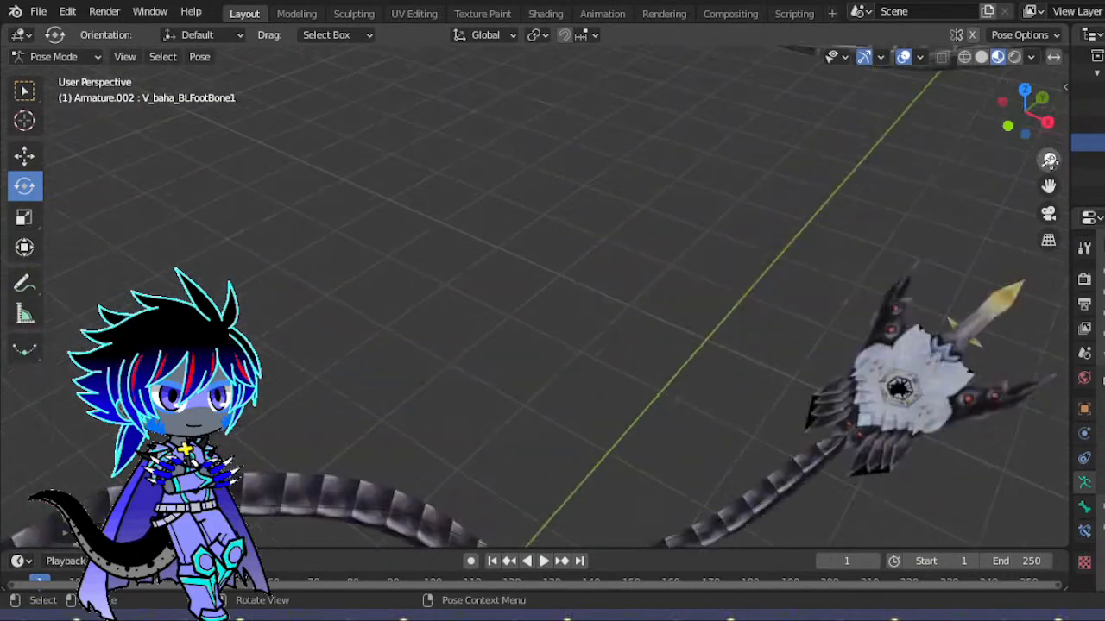
scroll(1050, 184, "down", 15)
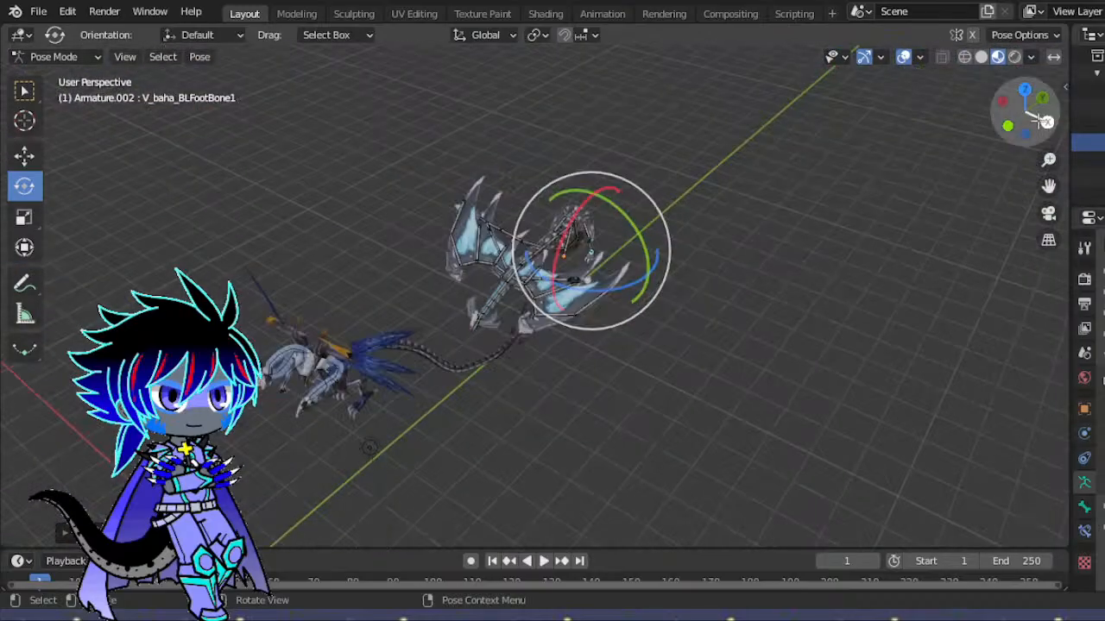
left_click_drag(1038, 122, 1073, 80)
scroll(1038, 167, "up", 6)
left_click_drag(1049, 186, 954, 341)
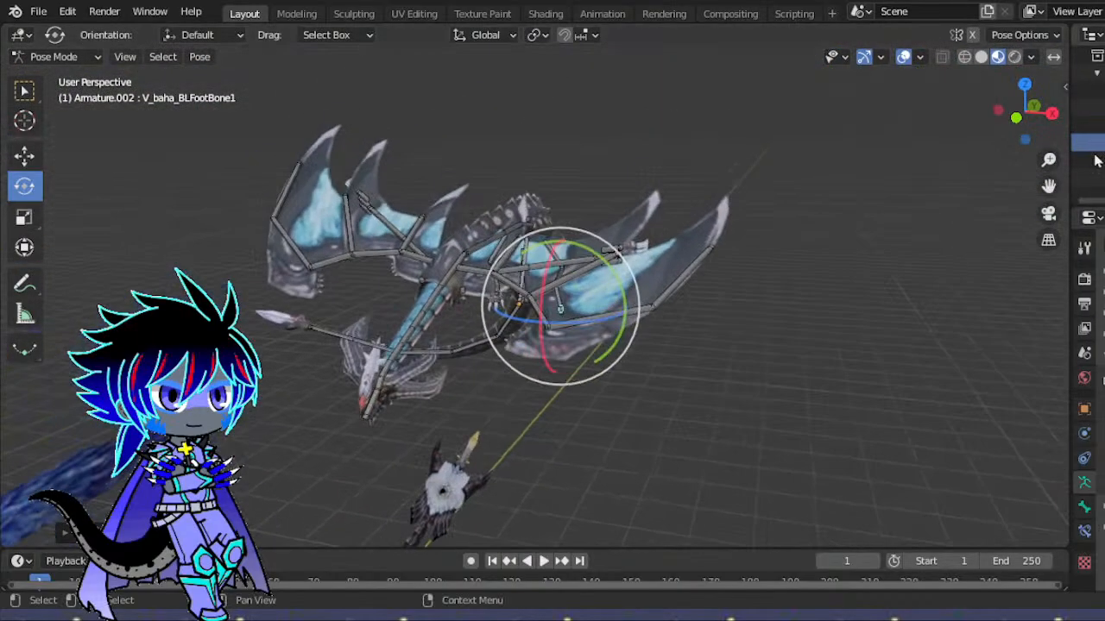
scroll(756, 177, "up", 3)
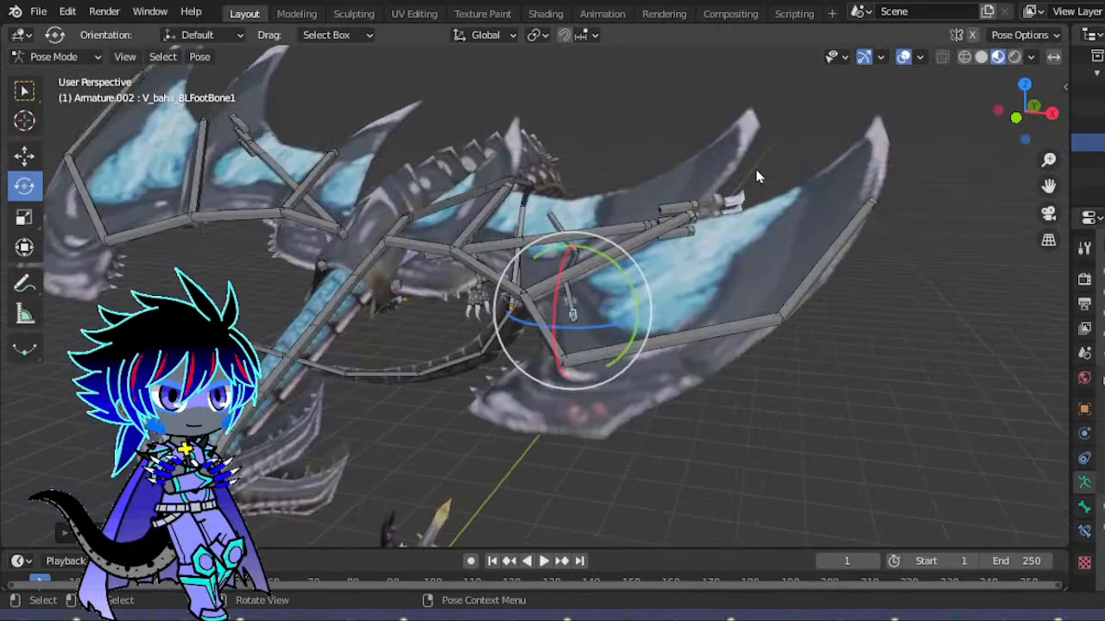
left_click(471, 231)
key("r")
key("r")
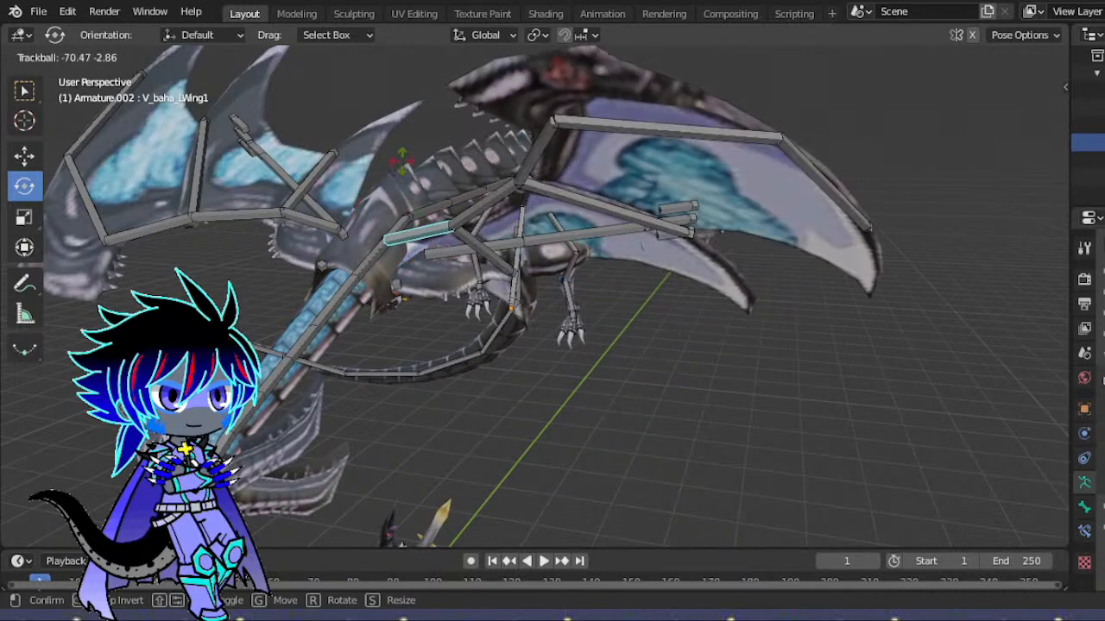
left_click(342, 178)
- Rotate the V_baha_RWing1 bone freely to raise the right wing like the left one, and check both wings in camera view
left_click(350, 230)
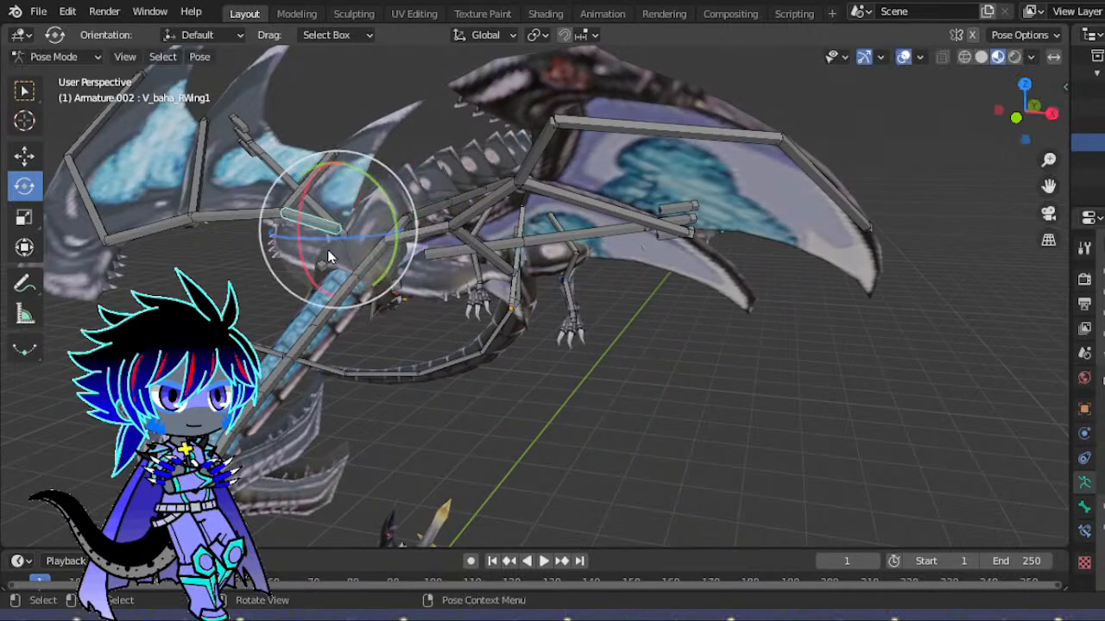
key("r")
key("r")
left_click(409, 151)
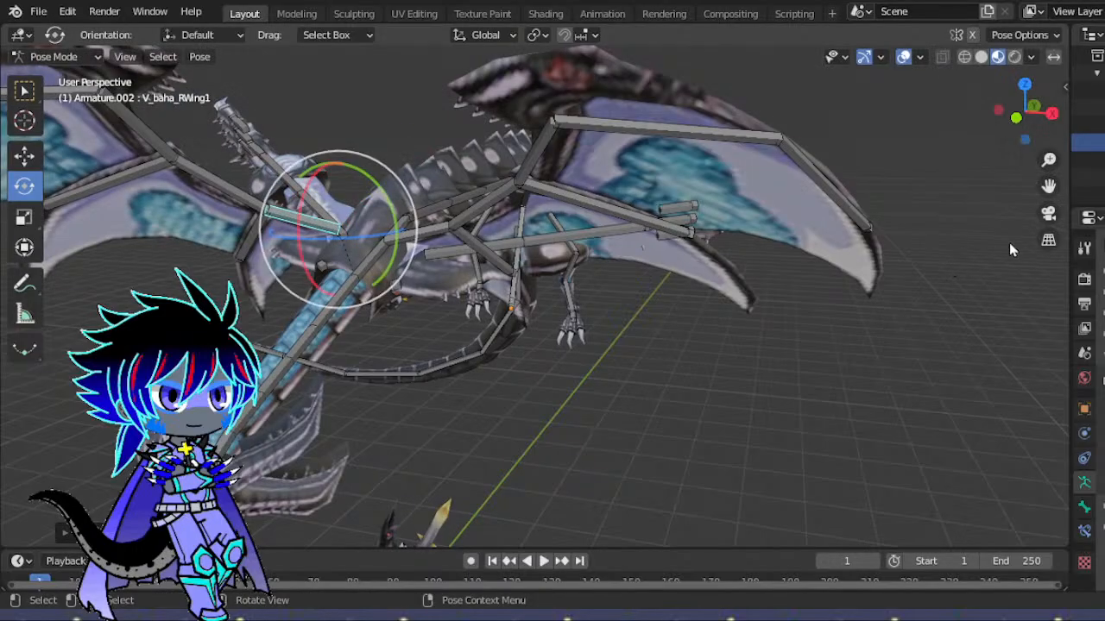
left_click(1048, 214)
left_click_drag(1049, 186, 956, 191)
scroll(676, 309, "up", 5)
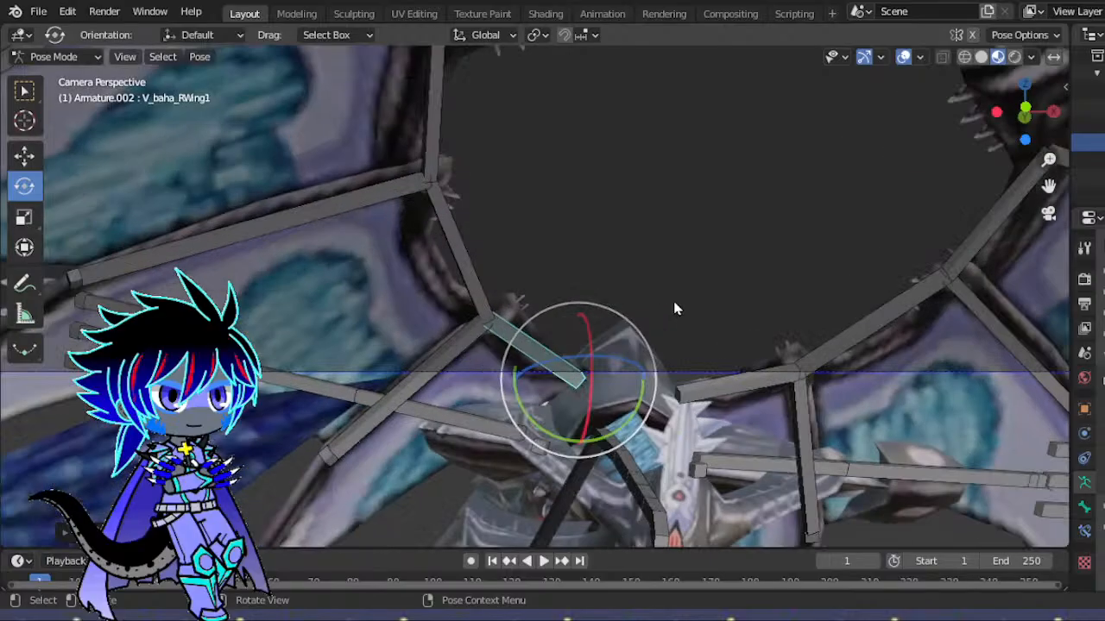
left_click_drag(639, 326, 641, 349)
scroll(724, 334, "down", 5)
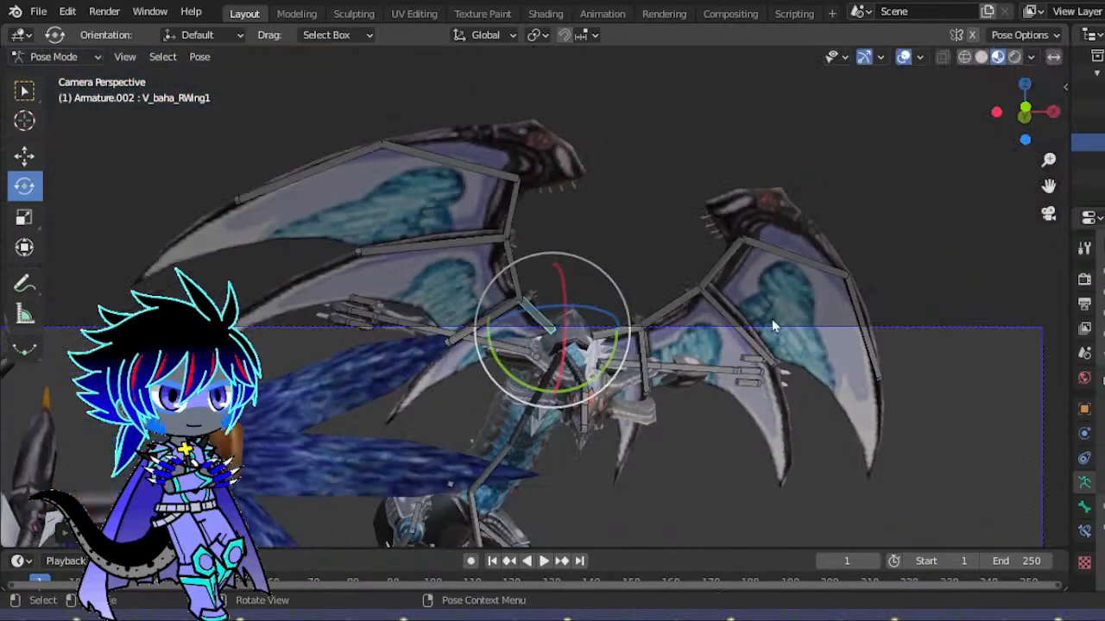
- Rotate the V_baha_LBicep bone so the dragon's left arm hangs down in front of its body
left_click_drag(1048, 191, 1034, 61)
scroll(716, 345, "up", 5)
scroll(771, 195, "down", 5)
left_click(654, 161)
left_click_drag(658, 199, 625, 212)
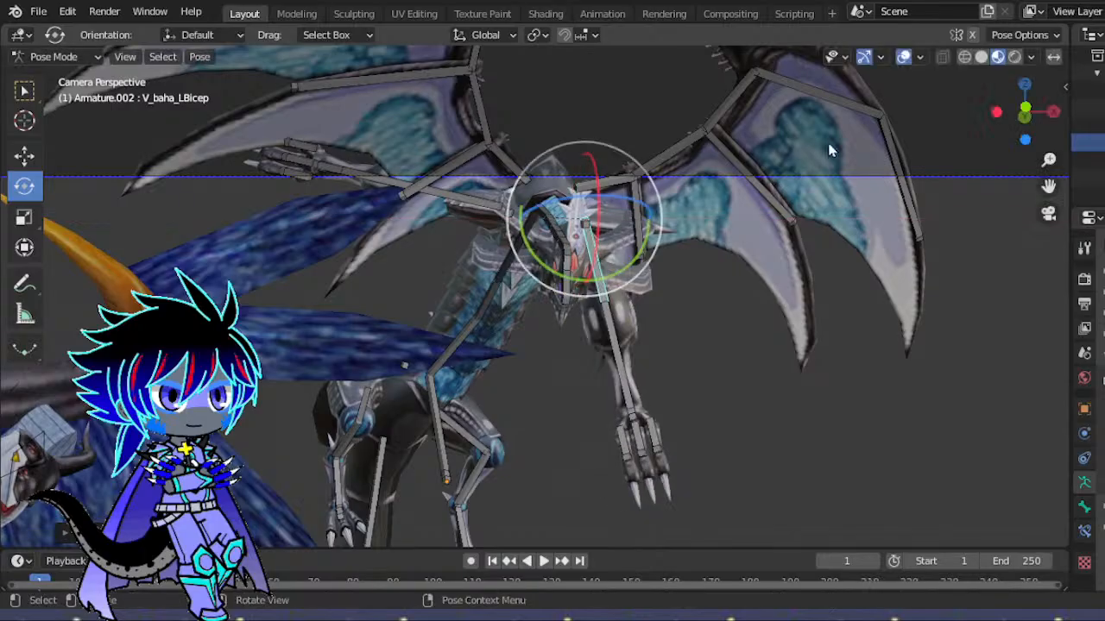
left_click_drag(1007, 124, 902, 142)
scroll(923, 212, "up", 8)
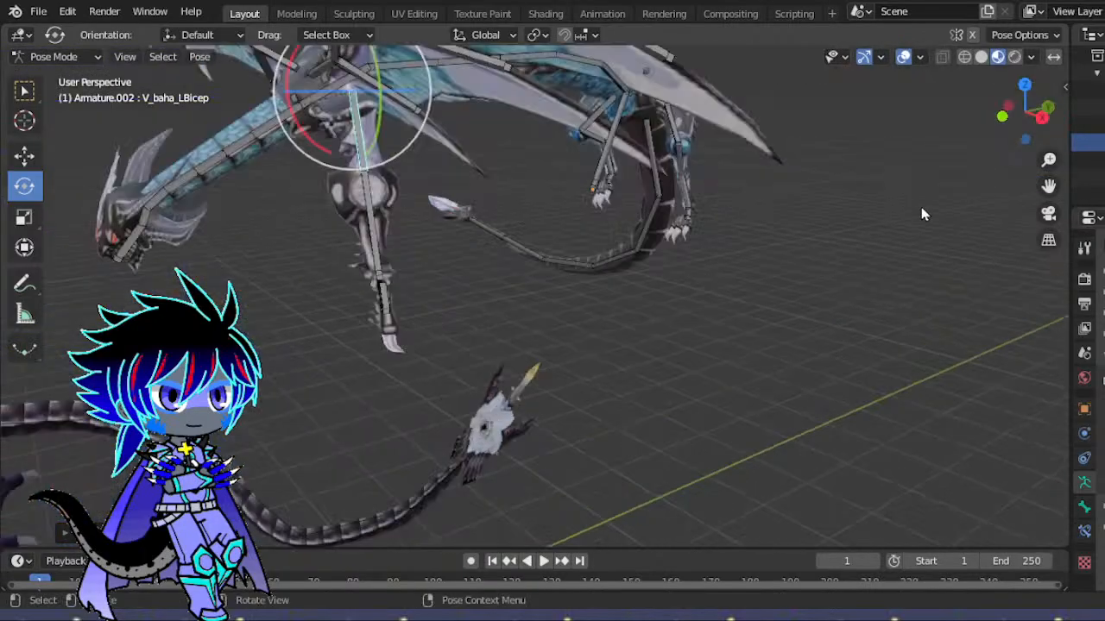
left_click_drag(1001, 121, 996, 586)
scroll(812, 204, "up", 2)
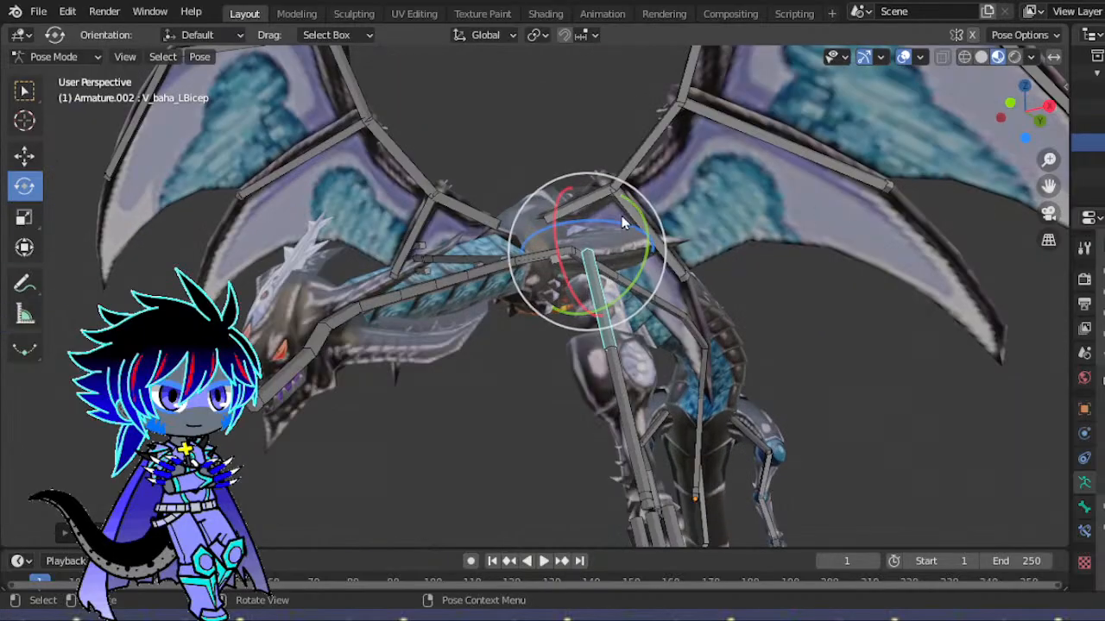
left_click_drag(550, 204, 597, 260)
left_click_drag(512, 235, 860, 261)
- Rotate the V_baha_LForarm bone freely to bend the dragon's left elbow and turn the forearm forward and down
left_click(628, 371)
left_click_drag(1024, 135, 948, 144)
left_click_drag(305, 349, 294, 448)
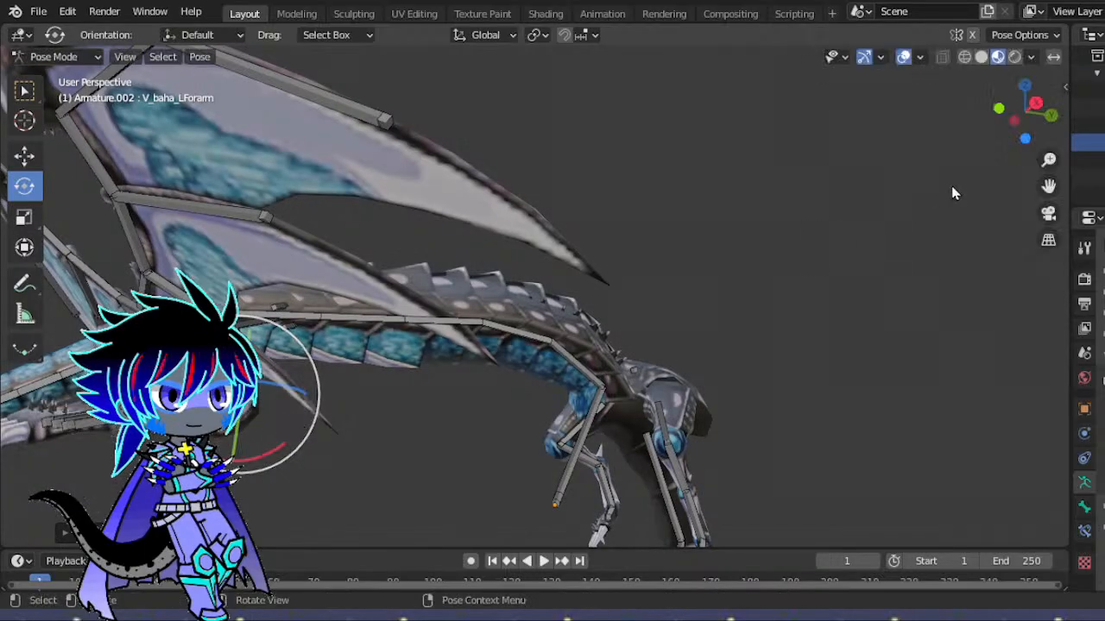
left_click_drag(1023, 118, 1072, 118)
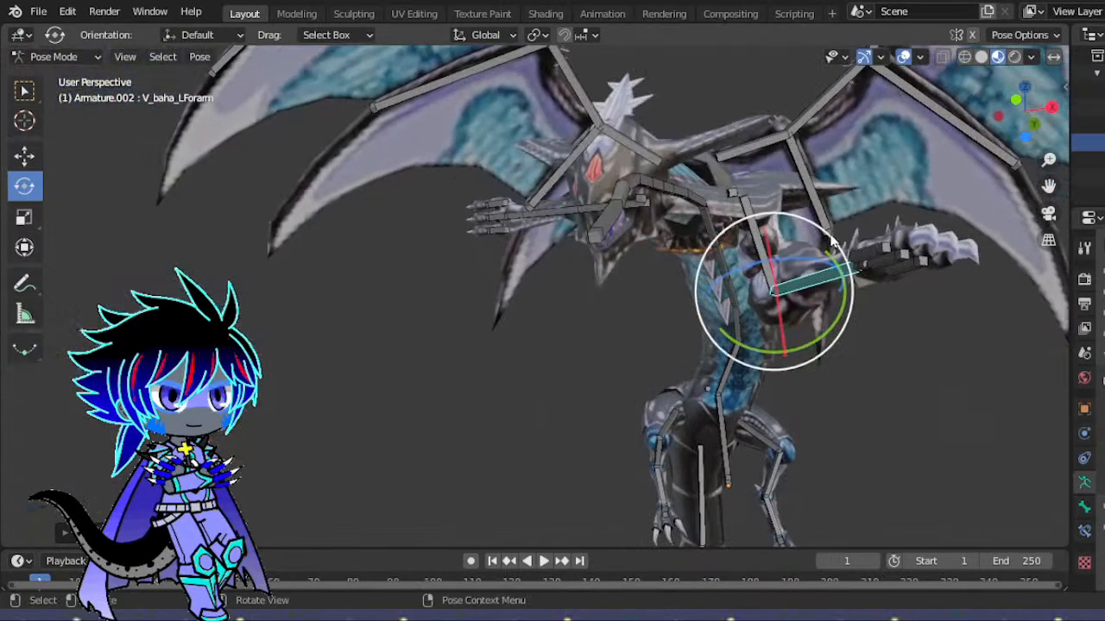
key("r")
left_click(809, 292)
key("r")
key("r")
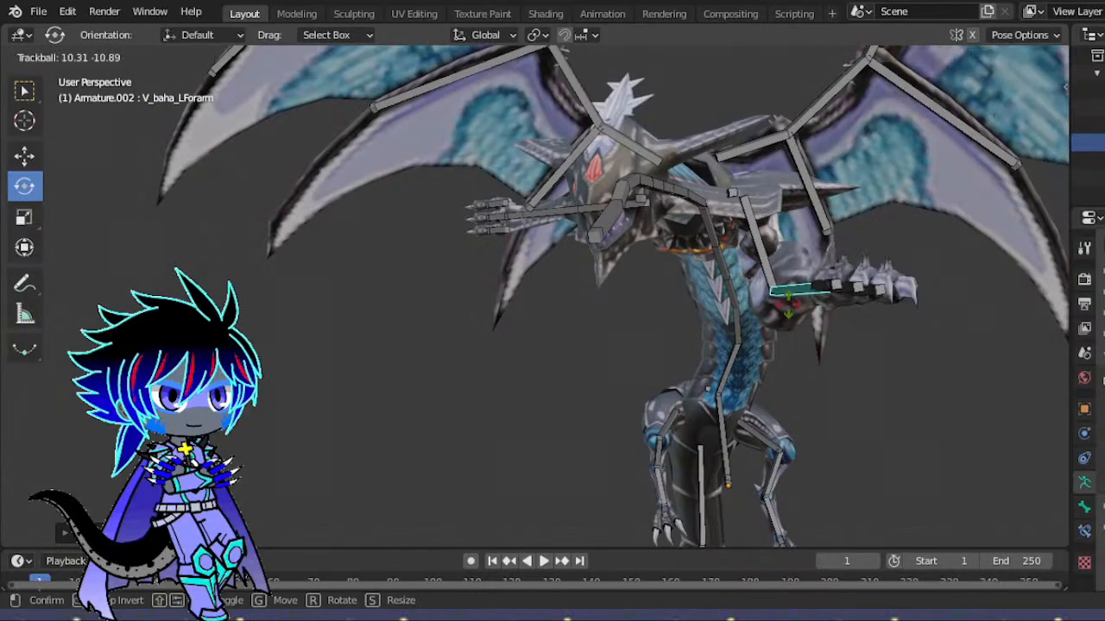
left_click(766, 292)
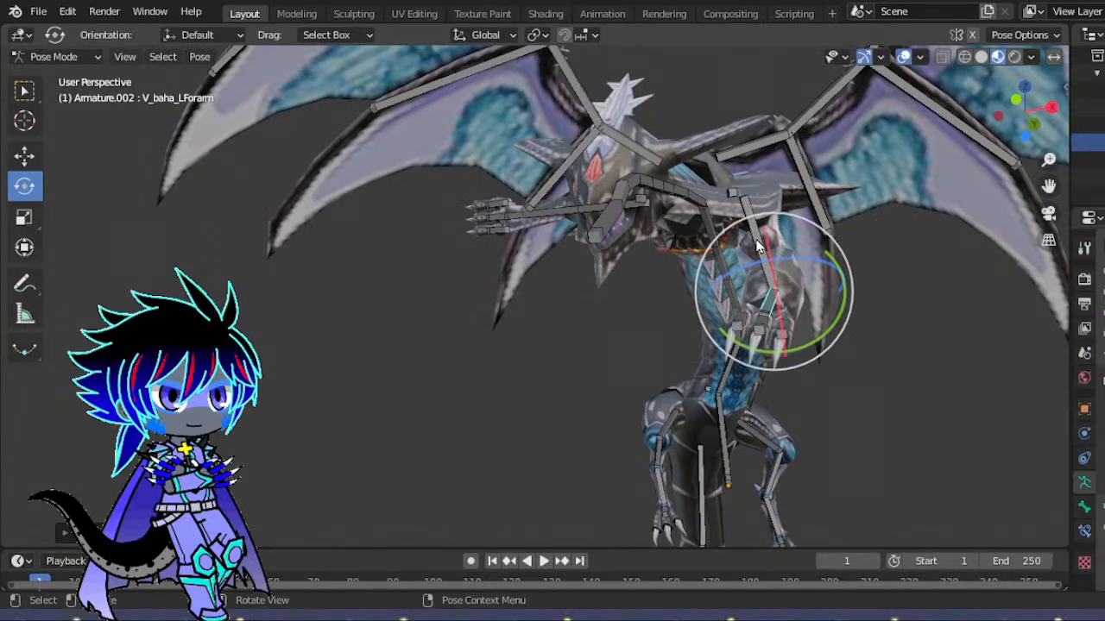
- Rotate the V_baha_LBicep bone from the side to reposition the dragon's left upper arm, and refine it in camera view
left_click(767, 239)
left_click(1051, 109)
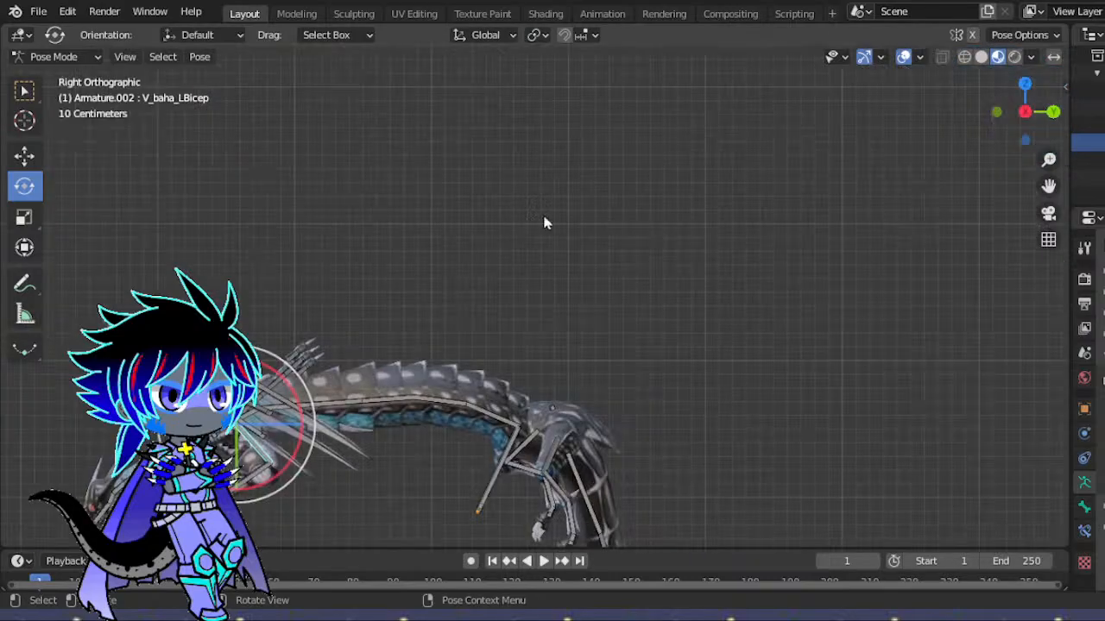
key("r")
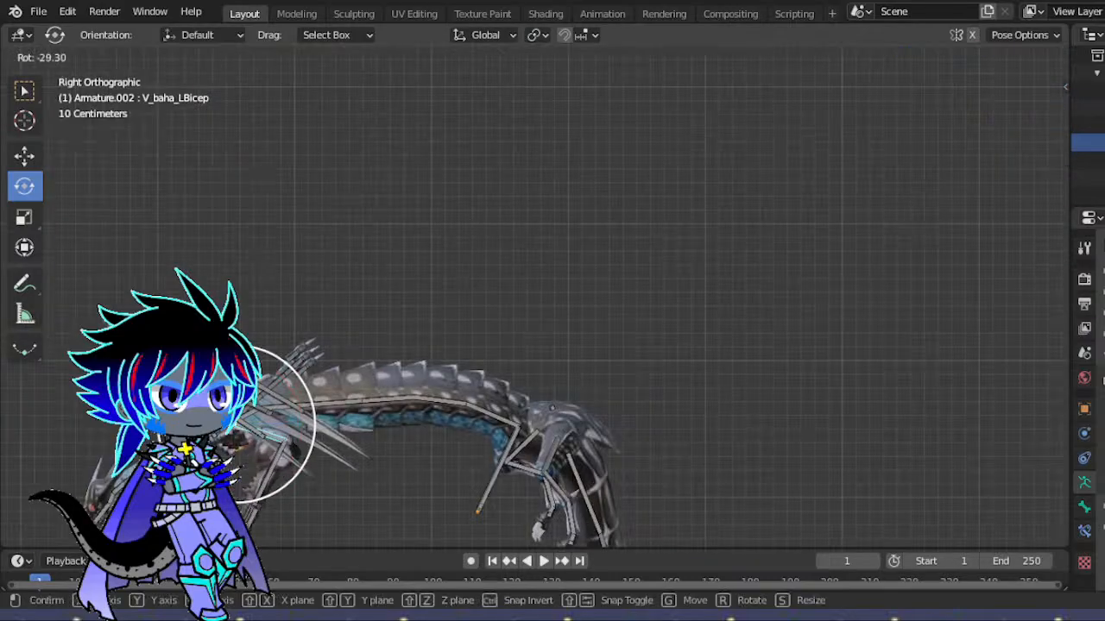
left_click(954, 298)
left_click(1048, 215)
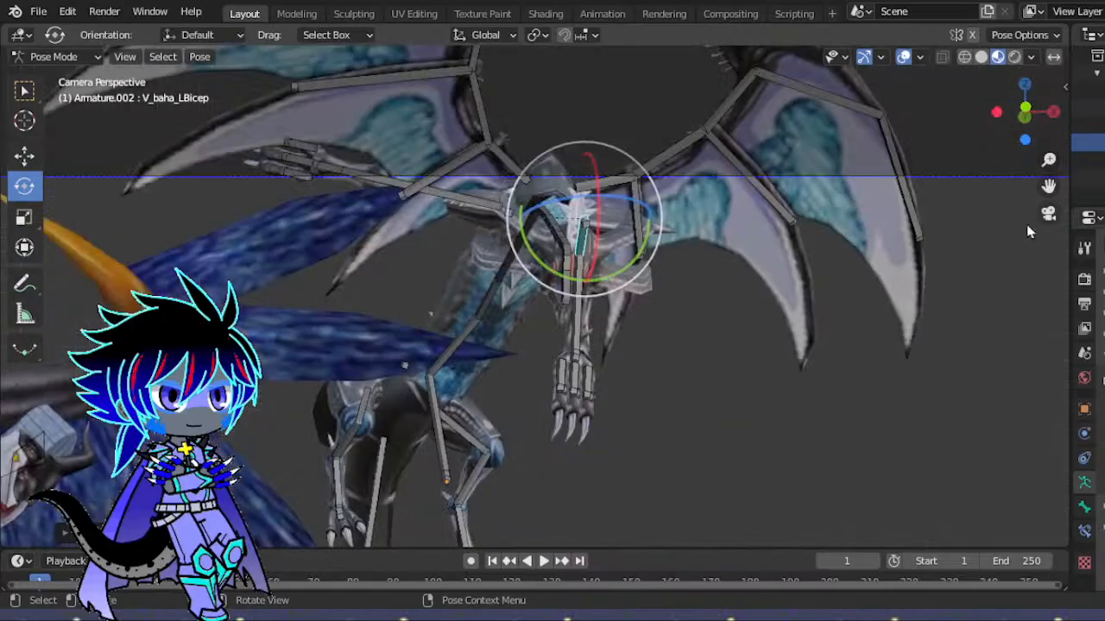
mouse_move(596, 244)
left_mouse_down()
mouse_move(636, 236)
mouse_move(609, 226)
left_mouse_up()
- Rotate the V_baha_LForarm bone freely so the left forearm and claws reach down and outward from the head
left_click(588, 318)
mouse_move(596, 305)
left_mouse_down()
mouse_move(641, 313)
mouse_move(608, 320)
left_mouse_up()
key("r")
key("r")
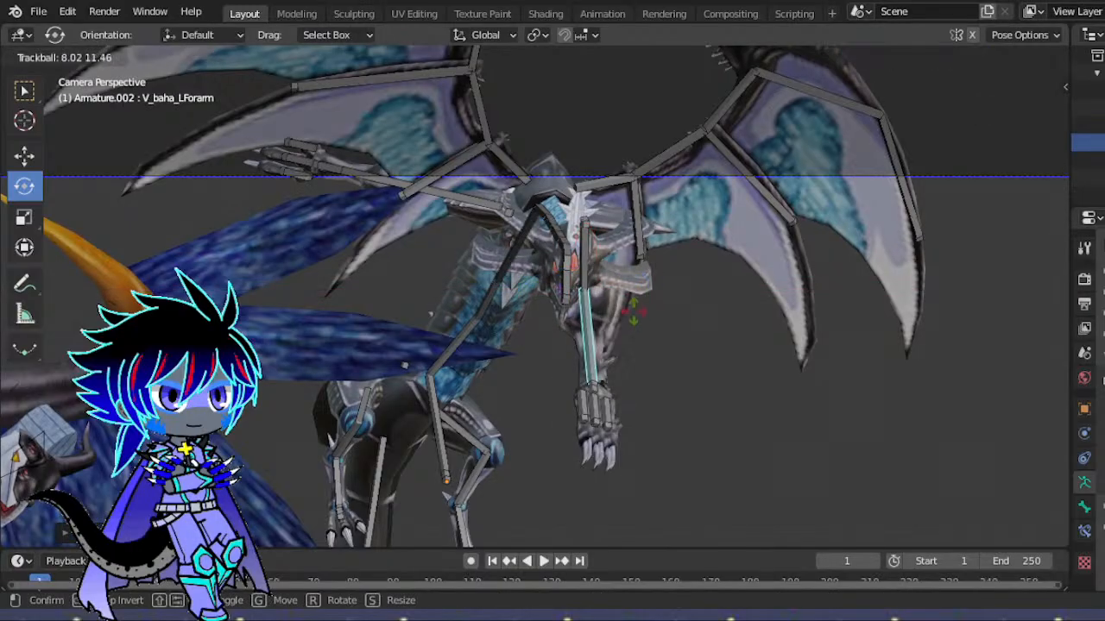
left_click(657, 323)
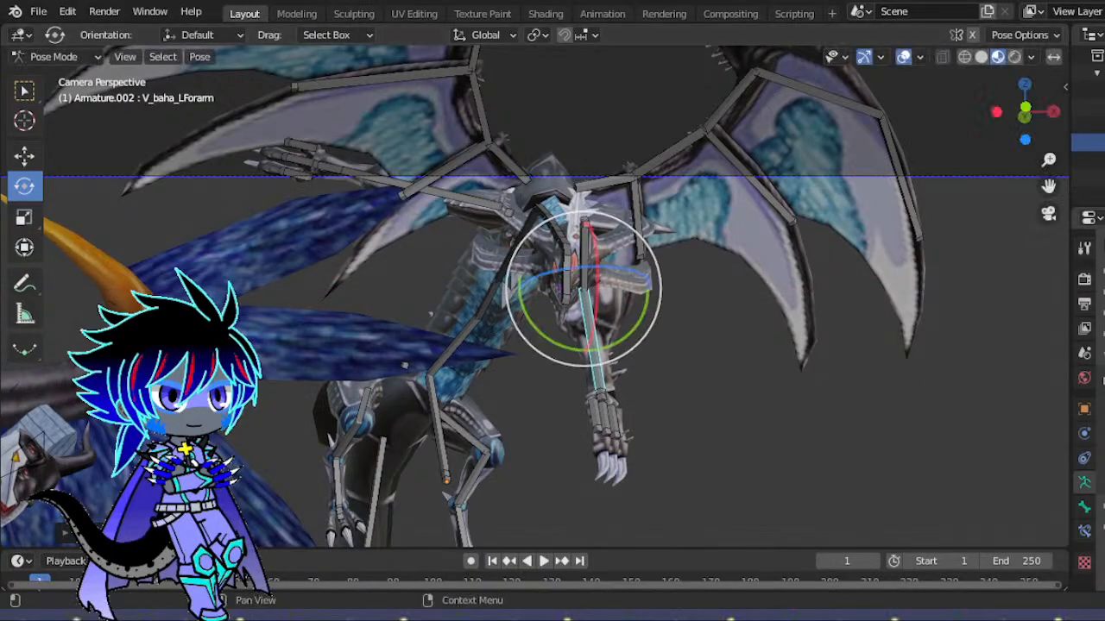
key("r")
key("r")
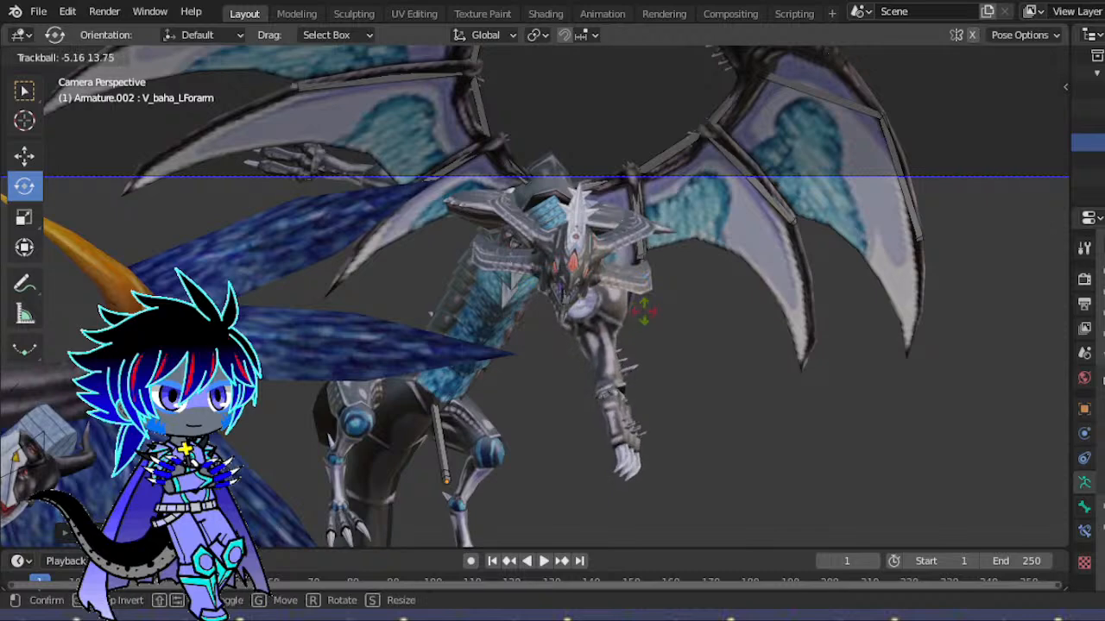
left_click_drag(623, 325, 617, 324)
left_click_drag(508, 290, 513, 310)
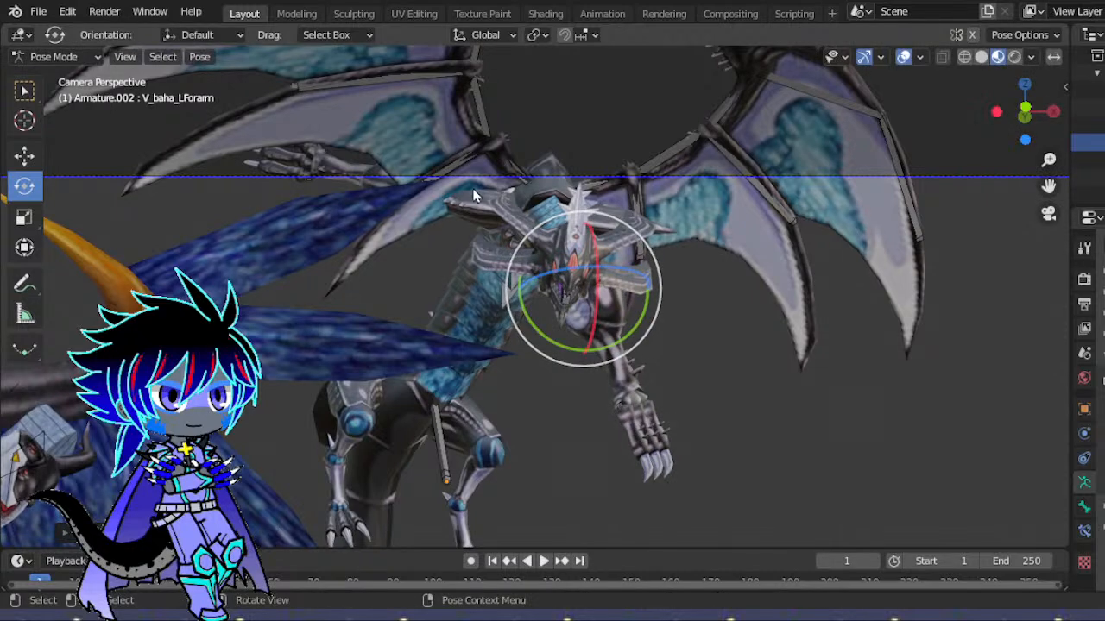
- Show the armature's bones in front of the dragon mesh and switch their display to thin lines
scroll(673, 359, "up", 3)
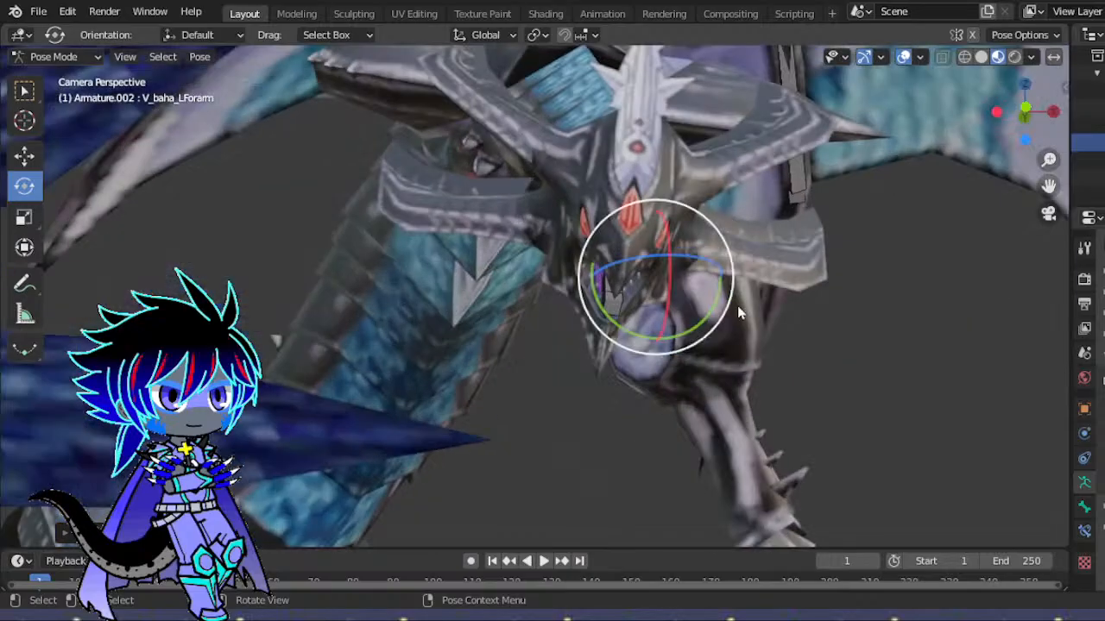
left_click_drag(1034, 105, 1019, 108)
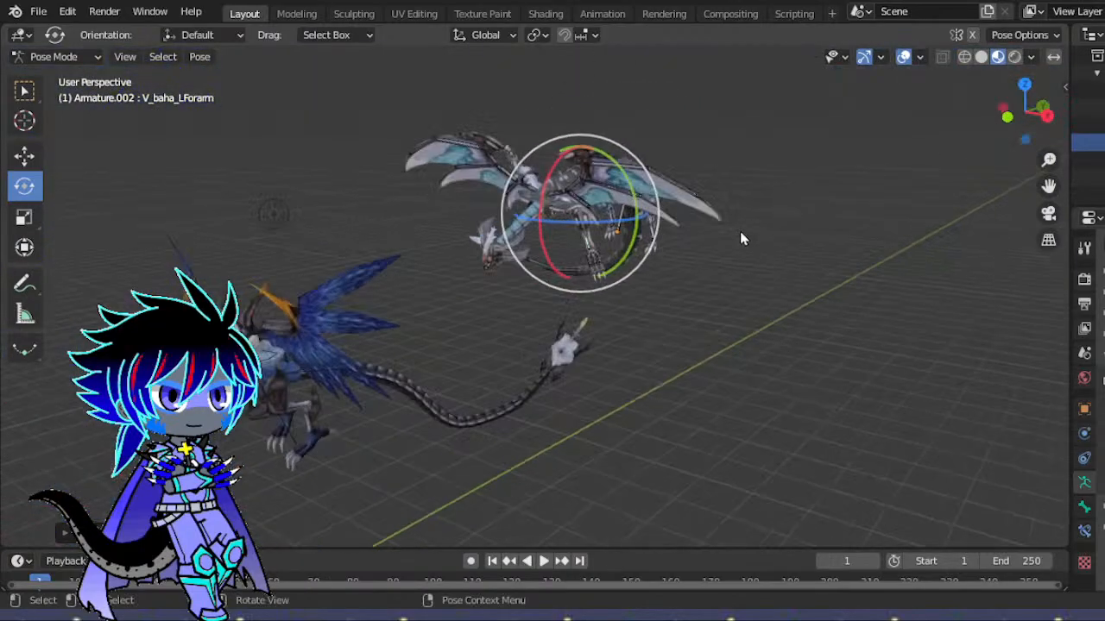
scroll(740, 233, "up", 4)
left_click_drag(1047, 186, 631, 116)
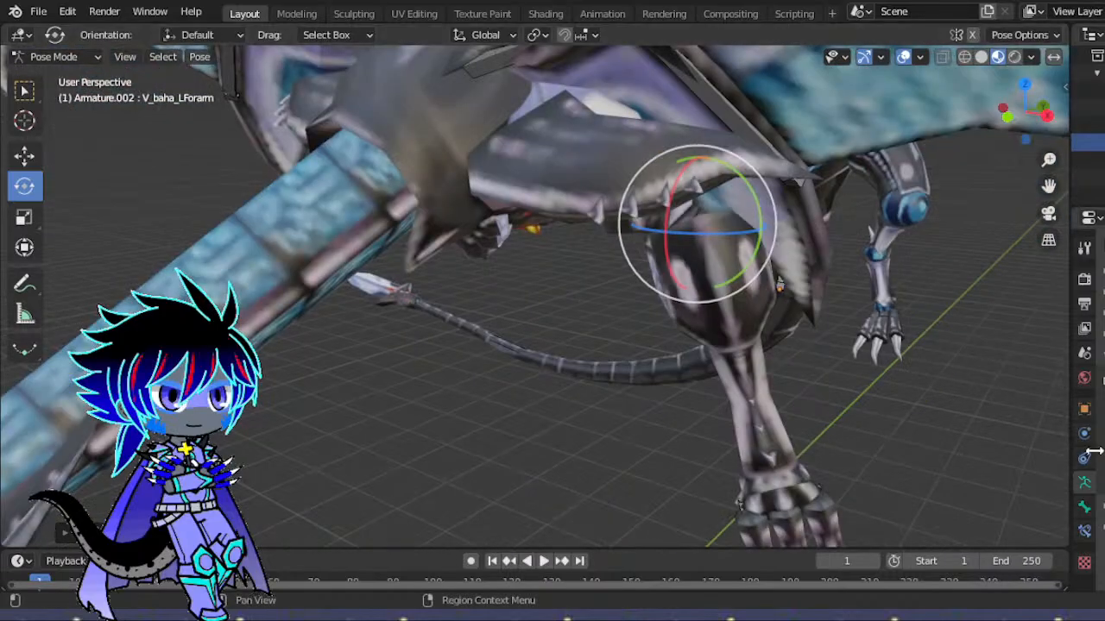
left_click(1104, 604)
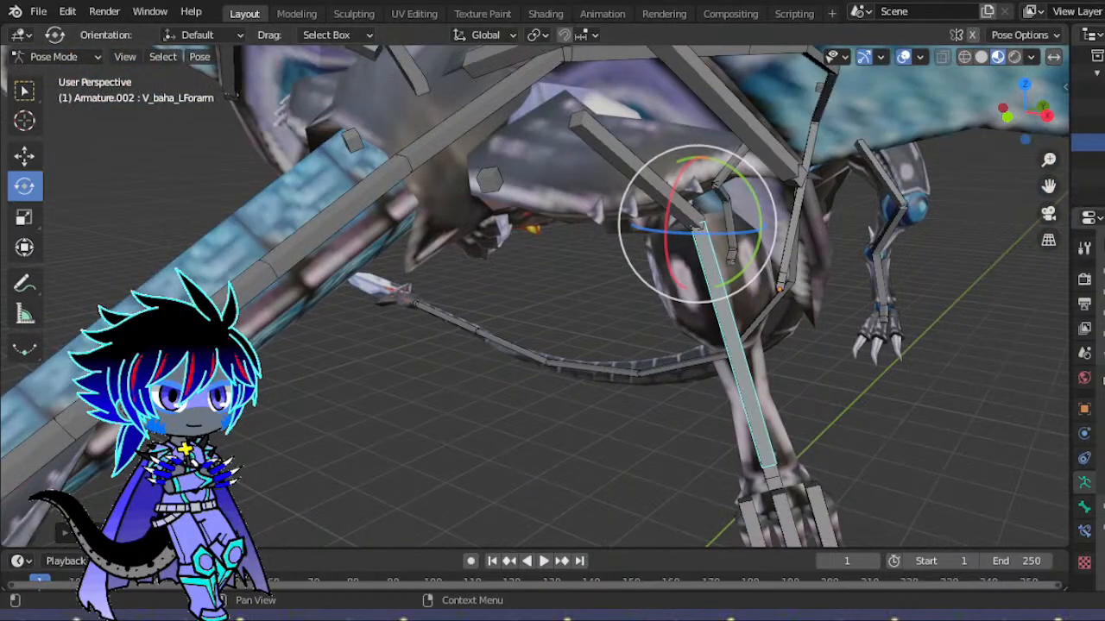
left_click(1104, 525)
left_click(1079, 478)
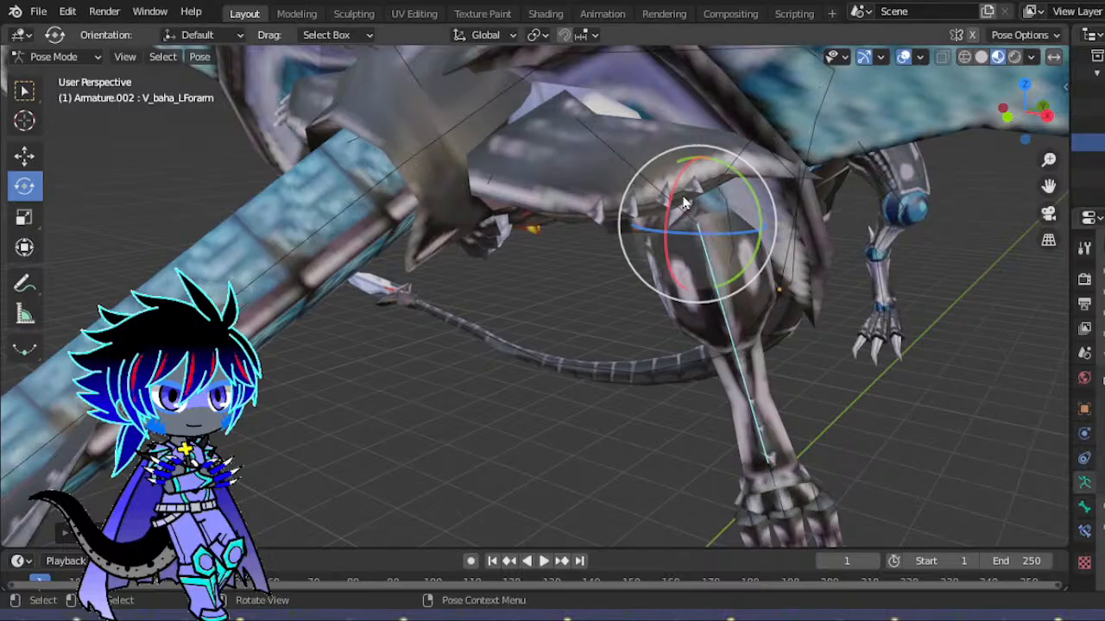
- Rotate the V_baha_LBicep bone to swing the dragon's left arm outward from its body
left_click(628, 161)
left_click_drag(592, 138, 578, 195)
left_click_drag(548, 59, 560, 67)
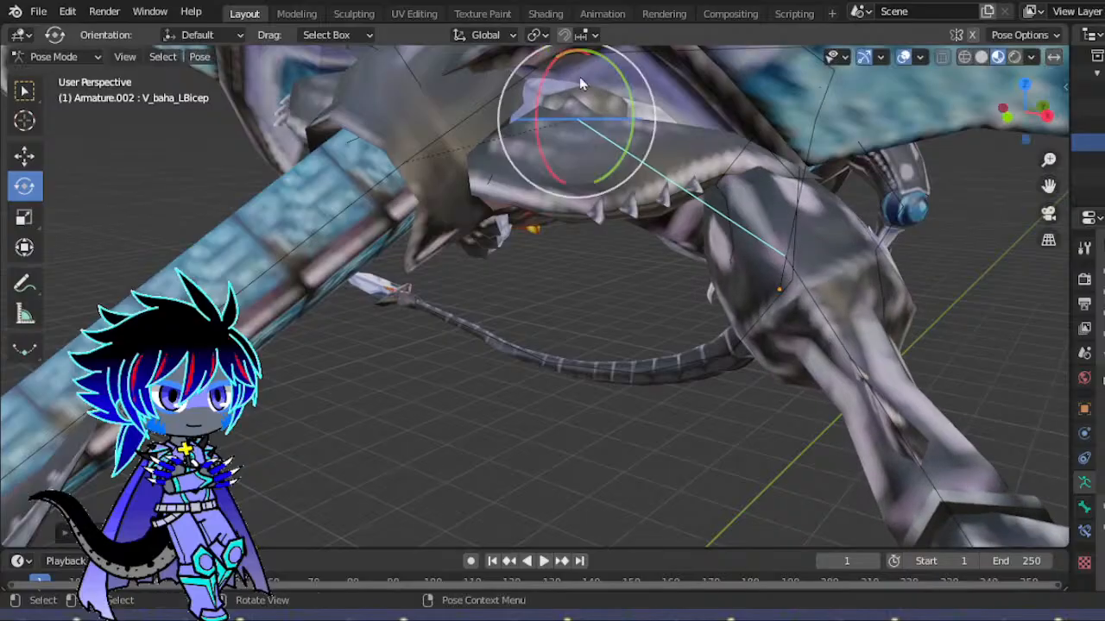
- Clear the transform of the V_baha_LBicep bone to reset the dragon's left upper arm
scroll(798, 138, "down", 15)
left_click_drag(1012, 131, 562, 360)
scroll(755, 242, "up", 6)
left_click_drag(440, 189, 429, 167)
left_click(199, 56)
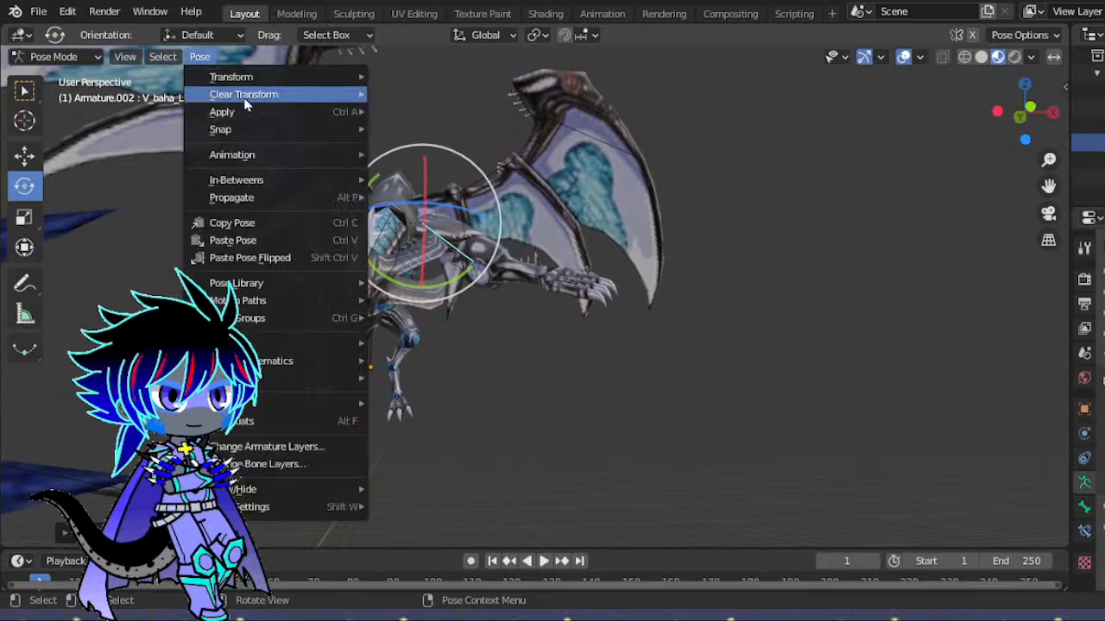
left_click(415, 94)
- Scale the V_baha_LForarm bone down slightly and rotate it so the dragon's left forearm hangs downward
left_click_drag(497, 216, 500, 250)
left_click(518, 274)
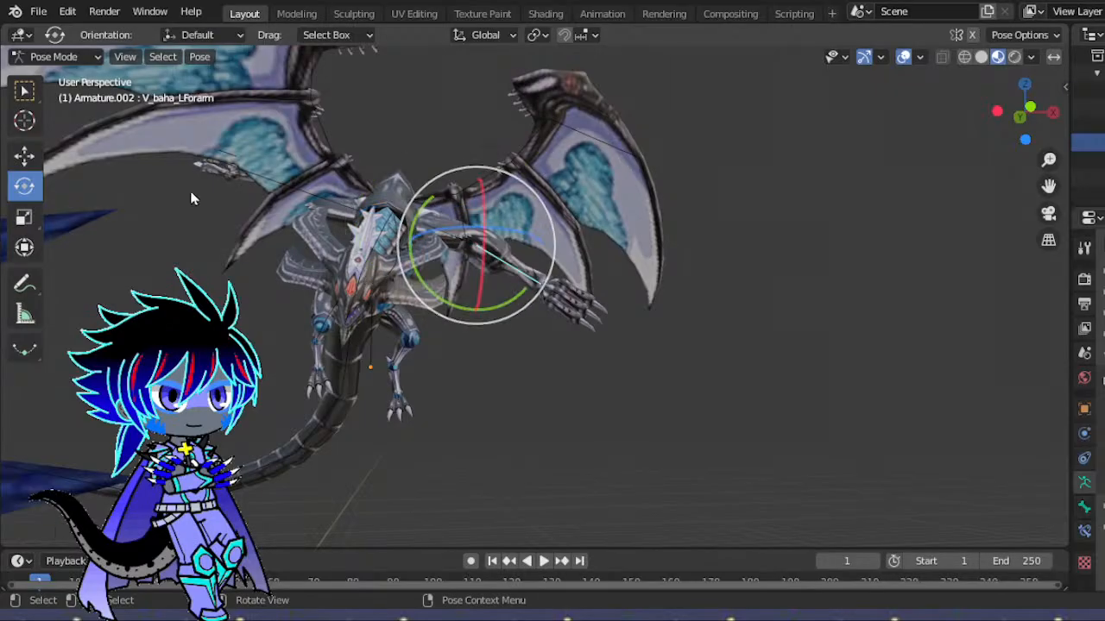
left_click(20, 219)
left_click_drag(541, 199, 516, 239)
left_click(24, 186)
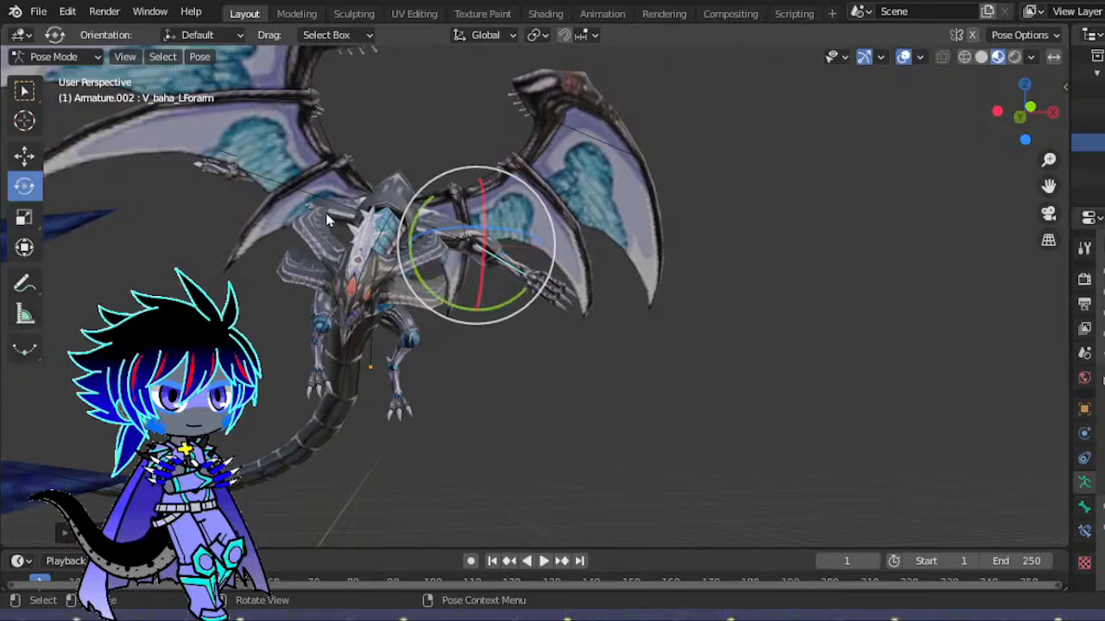
left_click_drag(523, 233, 518, 277)
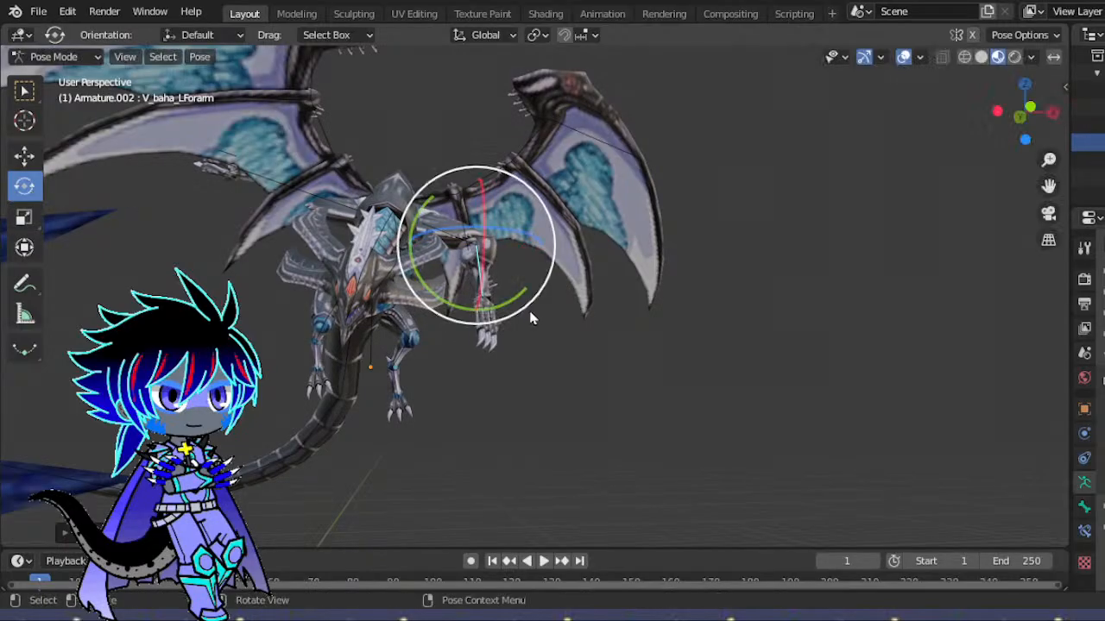
- Rotate the finger bones of the dragon's left hand, including V_baha_LPinky2, to reshape the claws
scroll(504, 334, "up", 4)
left_click_drag(353, 333, 462, 323)
mouse_move(404, 344)
left_mouse_down()
mouse_move(414, 324)
mouse_move(402, 333)
left_mouse_up()
scroll(398, 336, "up", 5)
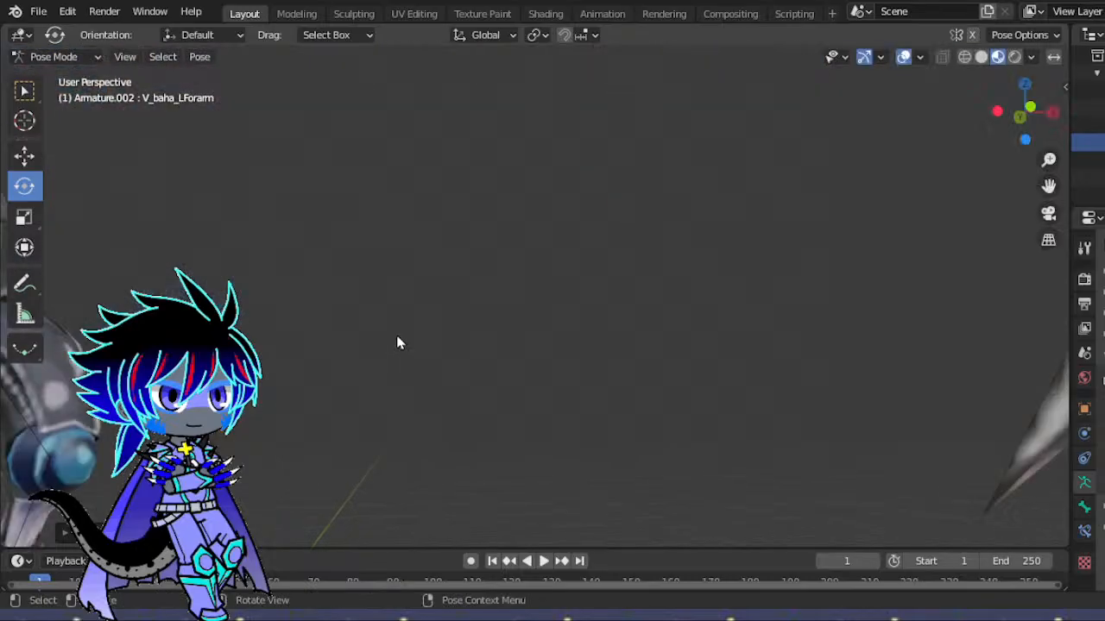
scroll(316, 374, "down", 2)
scroll(287, 373, "down", 2)
scroll(287, 373, "down", 2)
scroll(316, 369, "up", 2)
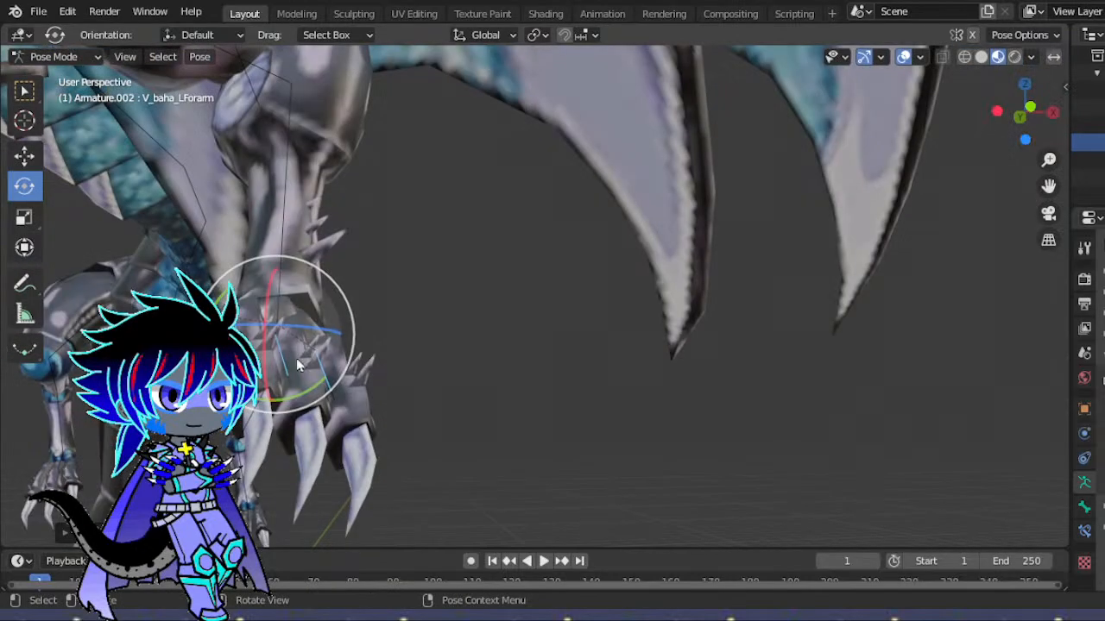
left_click_drag(269, 359, 378, 444)
left_click(318, 385)
left_click(337, 384)
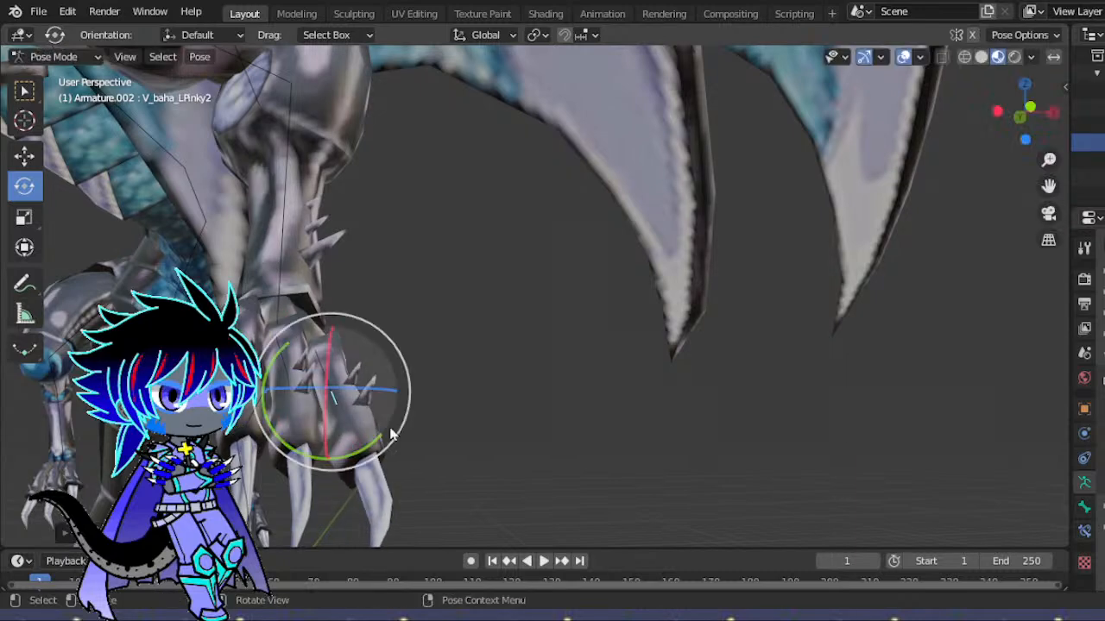
- Rotate the dragon's right upper arm bone to swing the arm into a new position beside the body
scroll(432, 414, "down", 10)
scroll(412, 409, "up", 5)
left_click_drag(1044, 125, 992, 237)
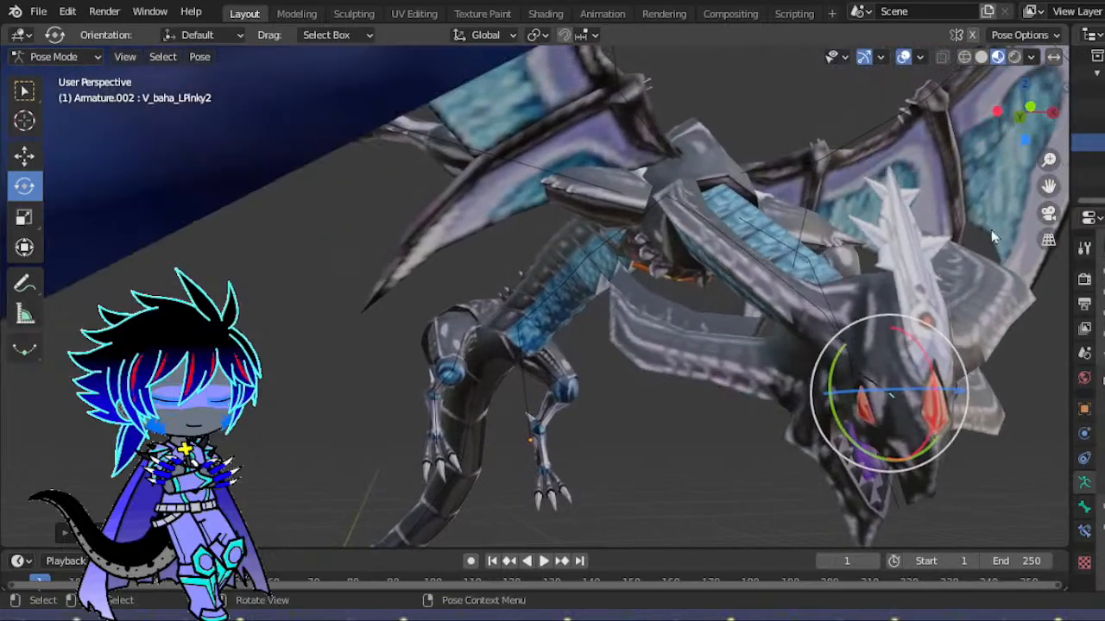
left_click(606, 199)
key("r")
key("x")
left_click_drag(675, 134, 700, 183)
left_click_drag(611, 197, 643, 214)
- Rotate the V_baha_RForarm bone so the right forearm hangs down, and scale it down to suit the left arm
left_click(467, 250)
left_click_drag(487, 255, 602, 301)
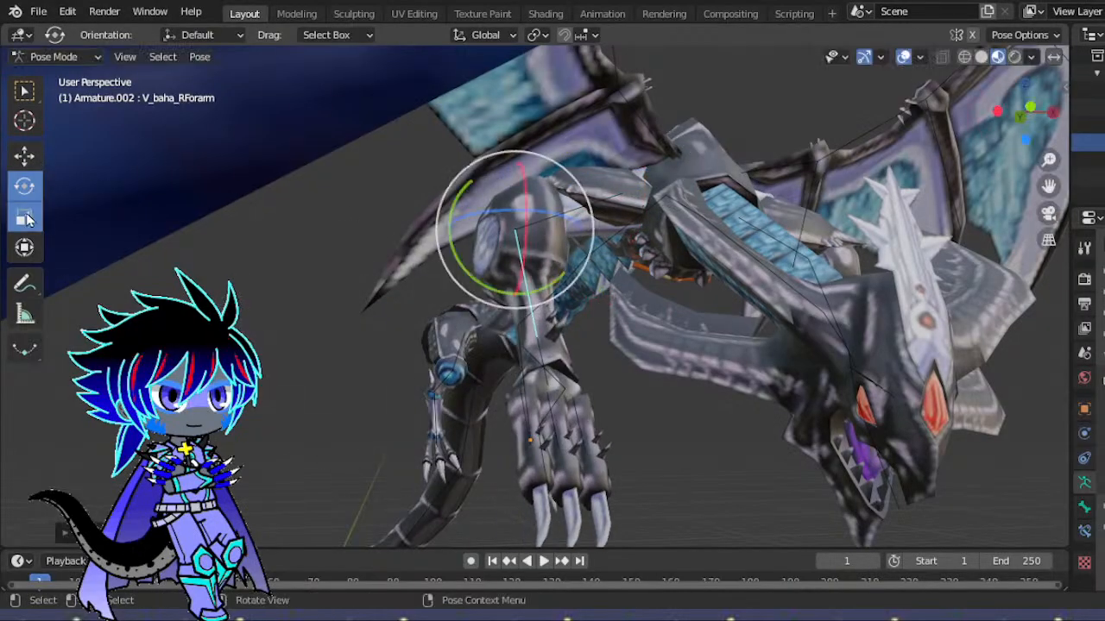
key("s")
left_click(544, 266)
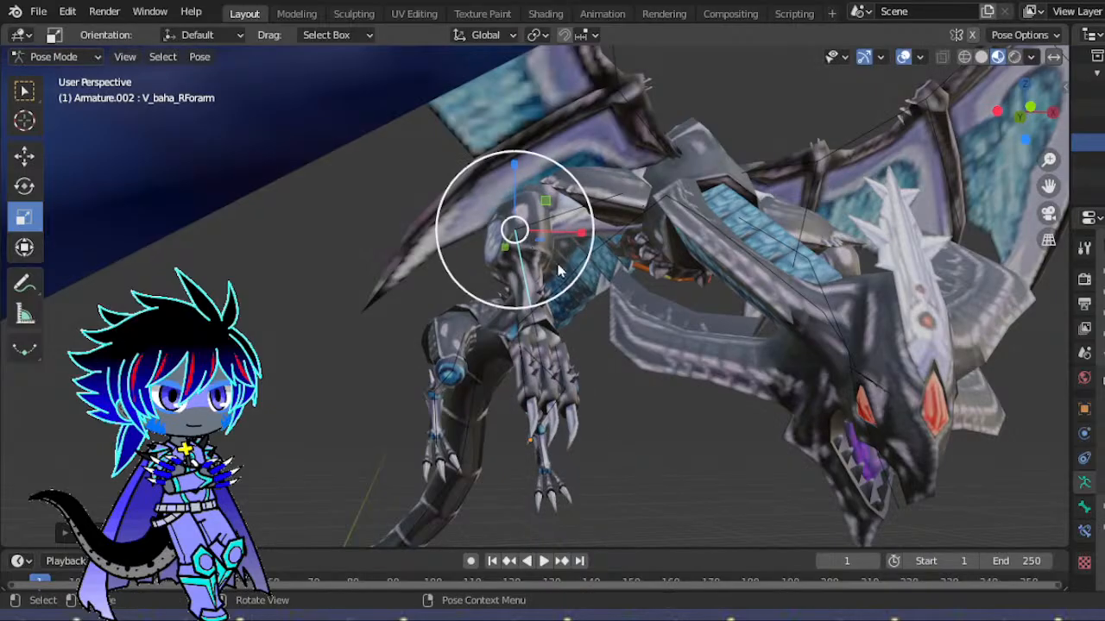
left_click_drag(997, 127, 682, 215)
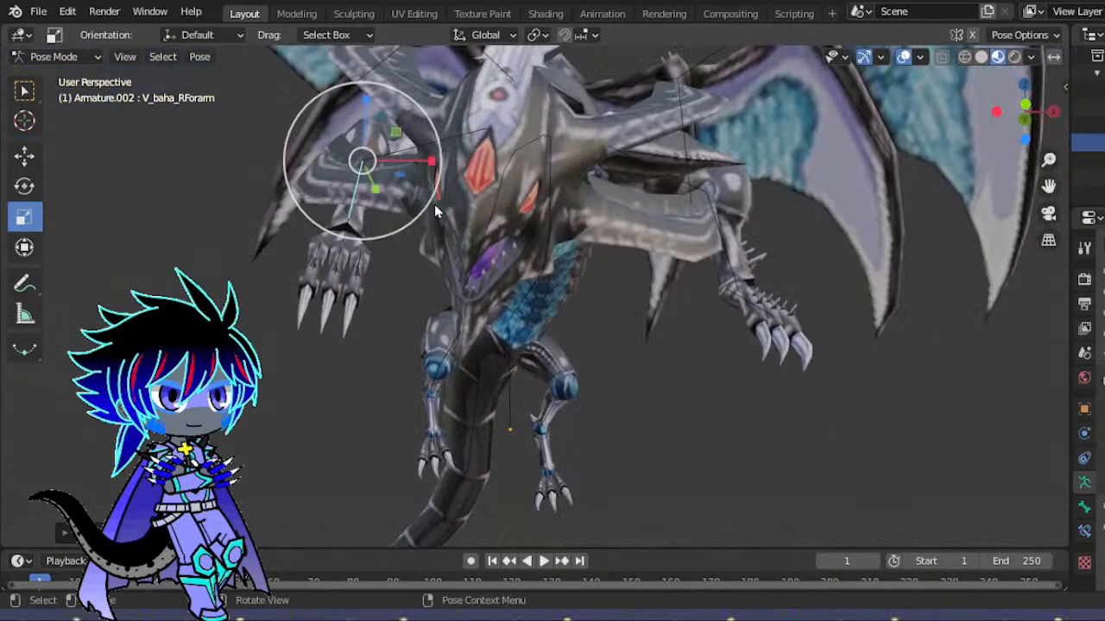
key("s")
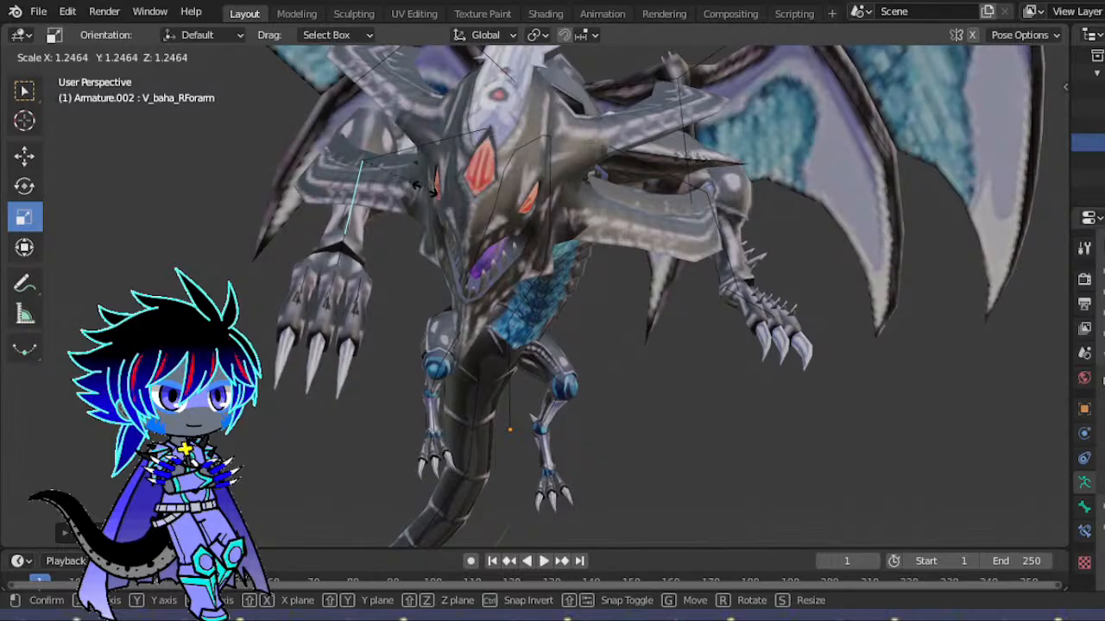
left_click(425, 187)
key("s")
left_click(242, 216)
- Rotate the V_baha_RForarm bone freely to angle the right forearm and claws slightly outward
left_click(23, 186)
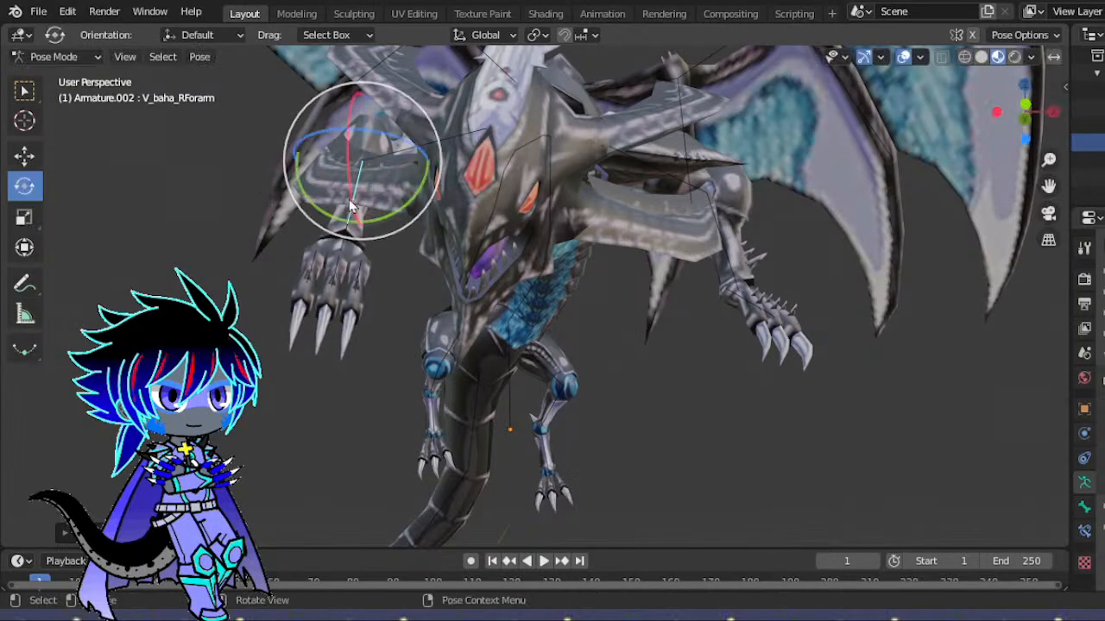
key("r")
key("r")
left_click(313, 278)
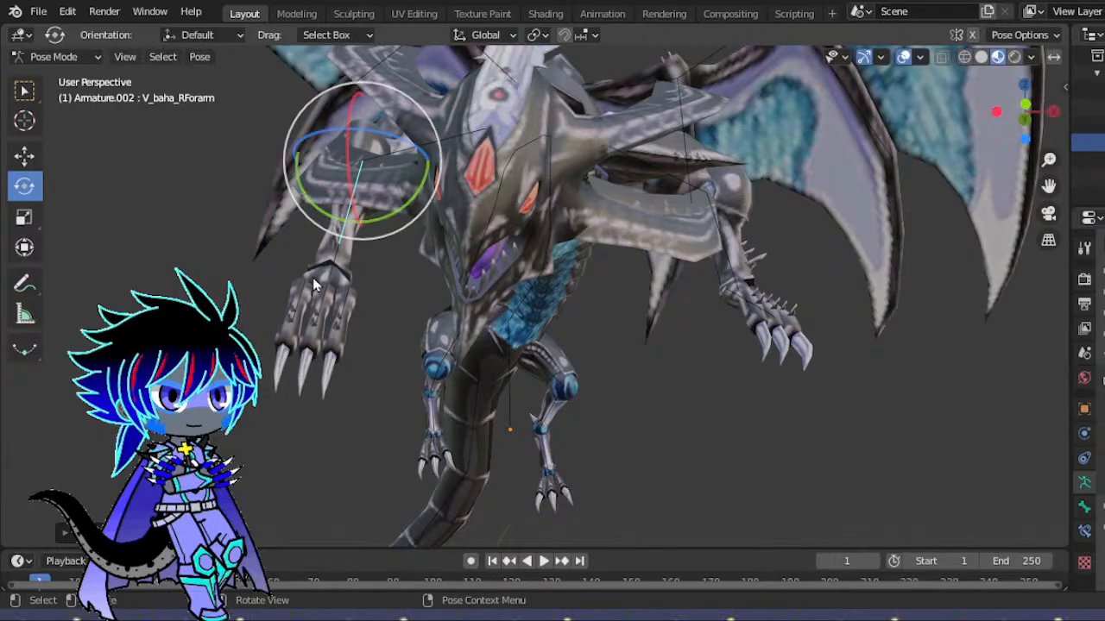
- Rotate the V_baha_RList wrist bone so the dragon's right hand points straight down from the forearm
left_click(336, 261)
mouse_move(335, 261)
left_mouse_down()
mouse_move(276, 264)
mouse_move(321, 262)
left_mouse_up()
left_click_drag(260, 237, 258, 274)
left_click_drag(356, 263, 300, 249)
left_click_drag(325, 202, 339, 117)
left_click_drag(322, 218, 278, 315)
left_click_drag(367, 315, 371, 319)
- Rotate the finger bones of the dragon's right hand, including V_baha_RPinky1, to curl and spread the claws
mouse_move(309, 283)
left_mouse_down()
mouse_move(309, 248)
mouse_move(306, 278)
left_mouse_up()
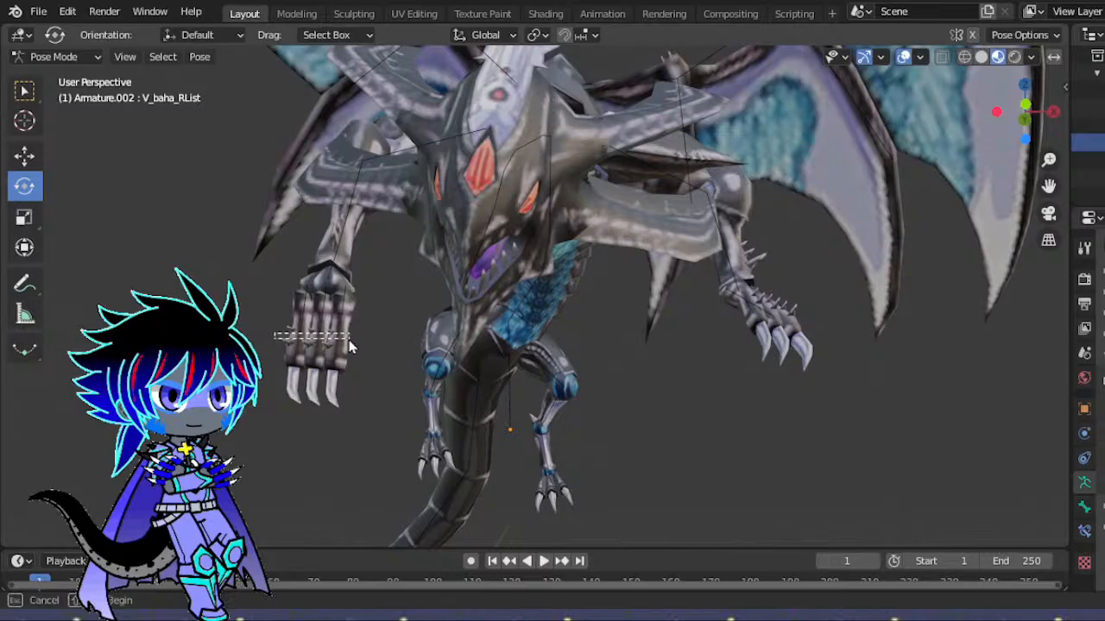
left_click_drag(358, 339, 361, 336)
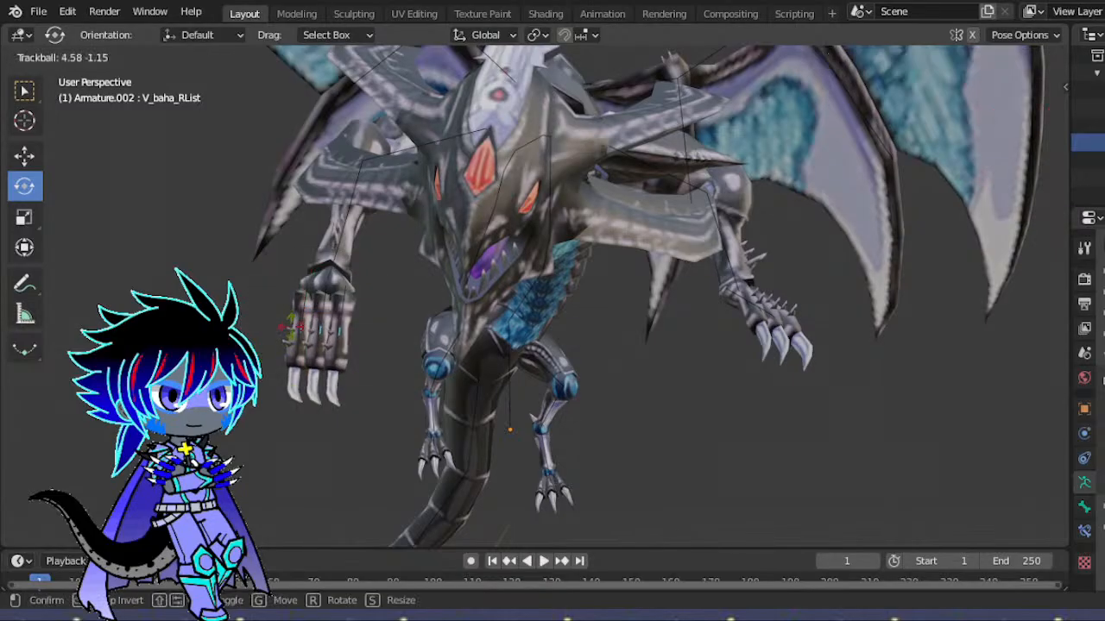
left_click_drag(291, 340, 328, 321)
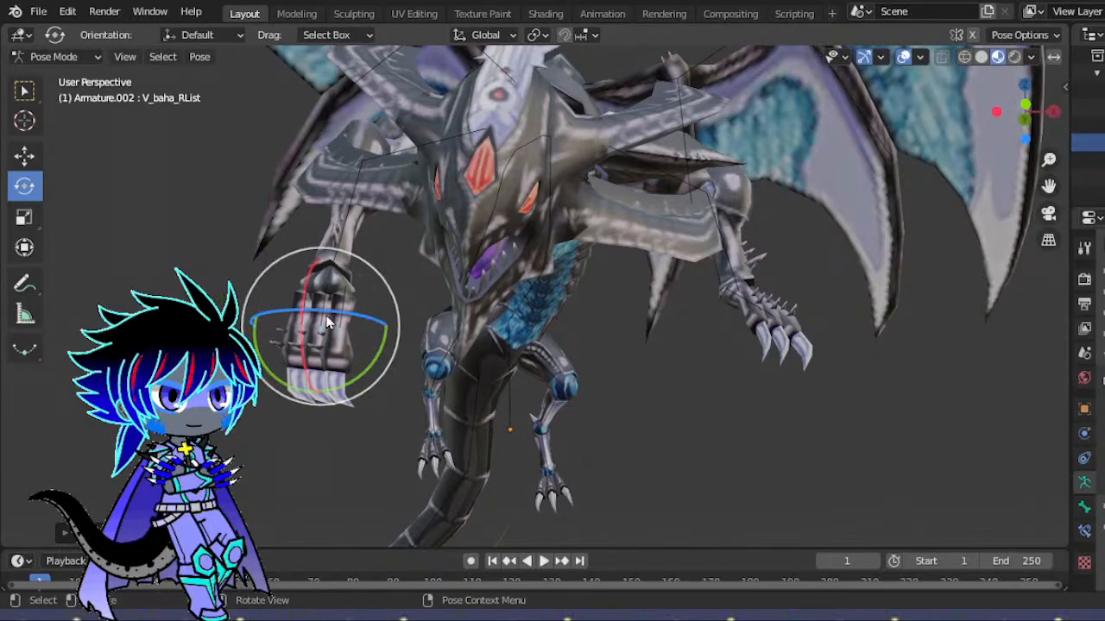
left_click(342, 330)
left_click_drag(266, 295, 270, 312)
left_click(373, 289)
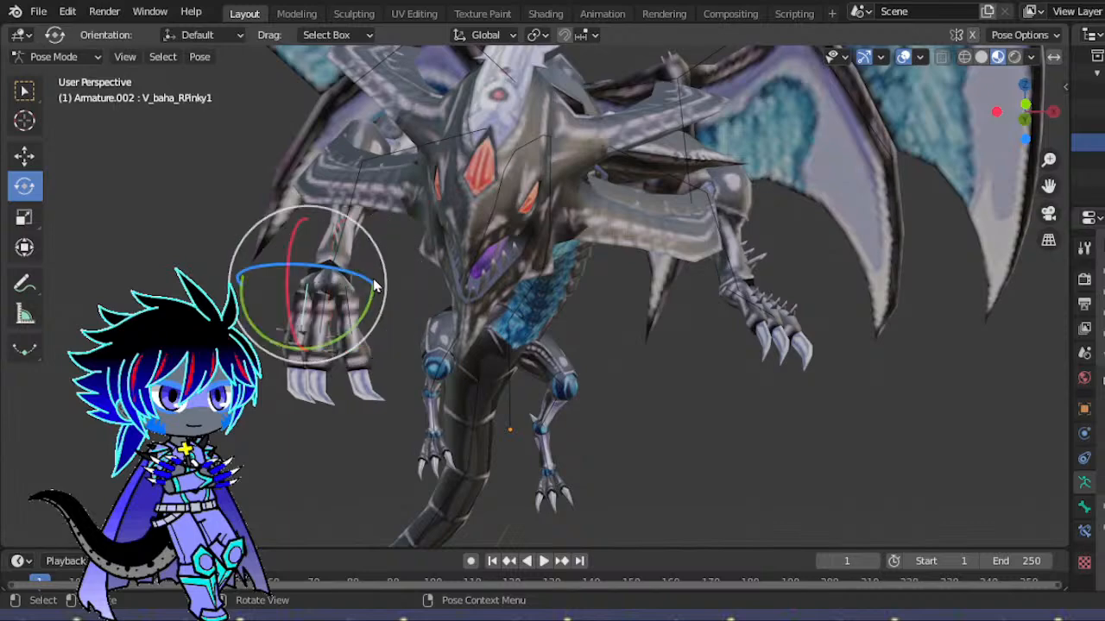
left_click_drag(378, 270, 380, 293)
- Examine the dragon's pose and framing through the scene camera beside the man and the winged creature
scroll(544, 262, "down", 10)
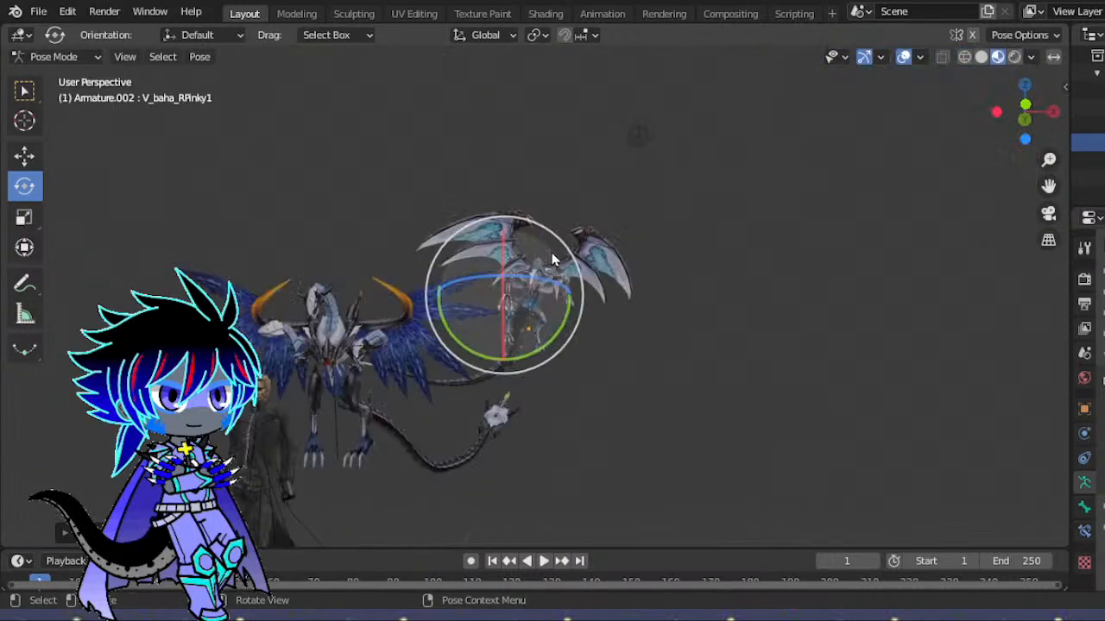
scroll(613, 188, "up", 8)
left_click(1047, 215)
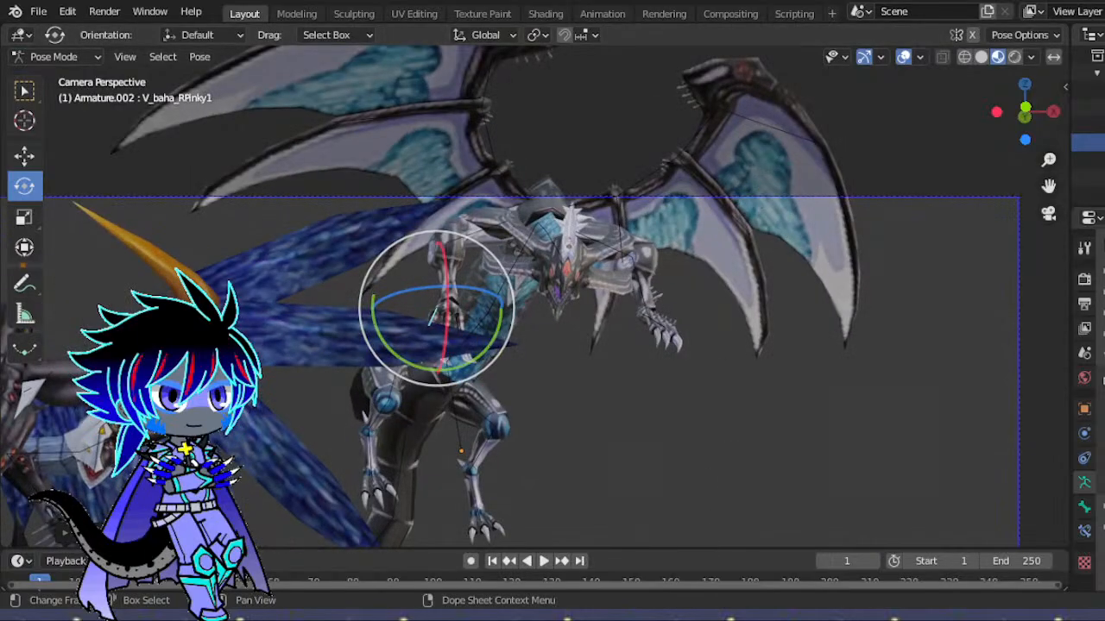
left_click_drag(1049, 188, 1103, 52)
scroll(695, 286, "down", 4)
scroll(696, 286, "up", 1)
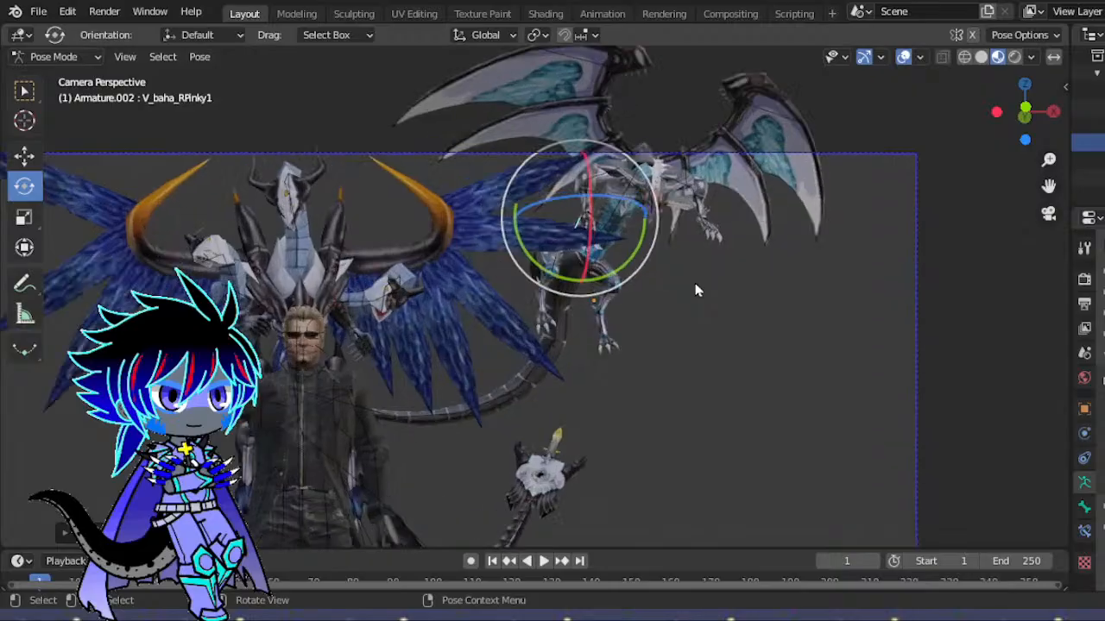
scroll(695, 290, "up", 2)
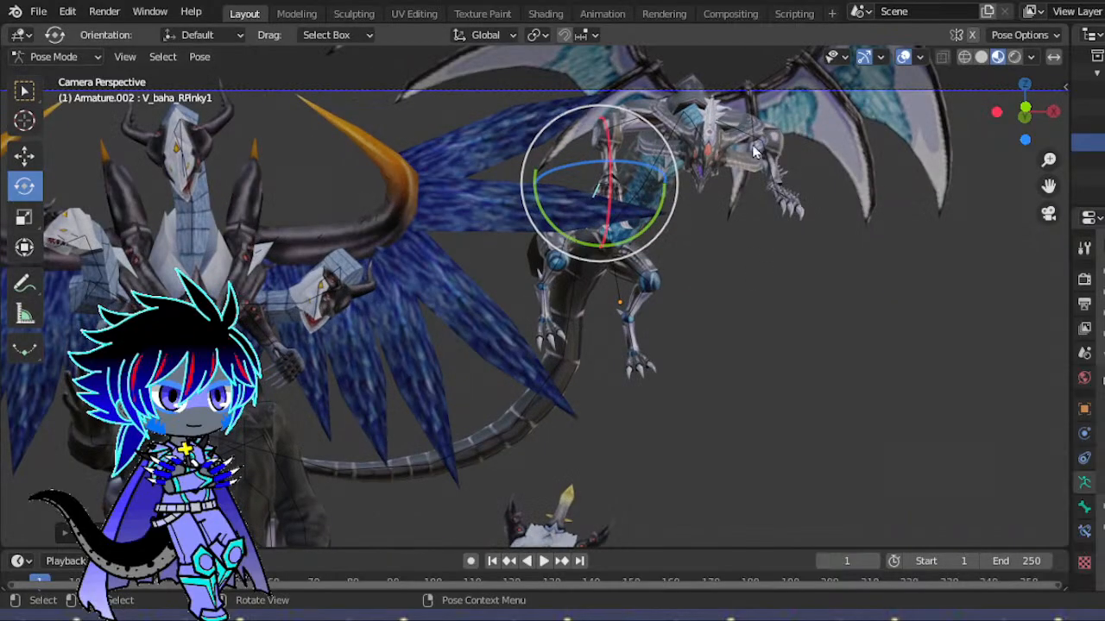
scroll(777, 190, "down", 4)
scroll(820, 222, "up", 1)
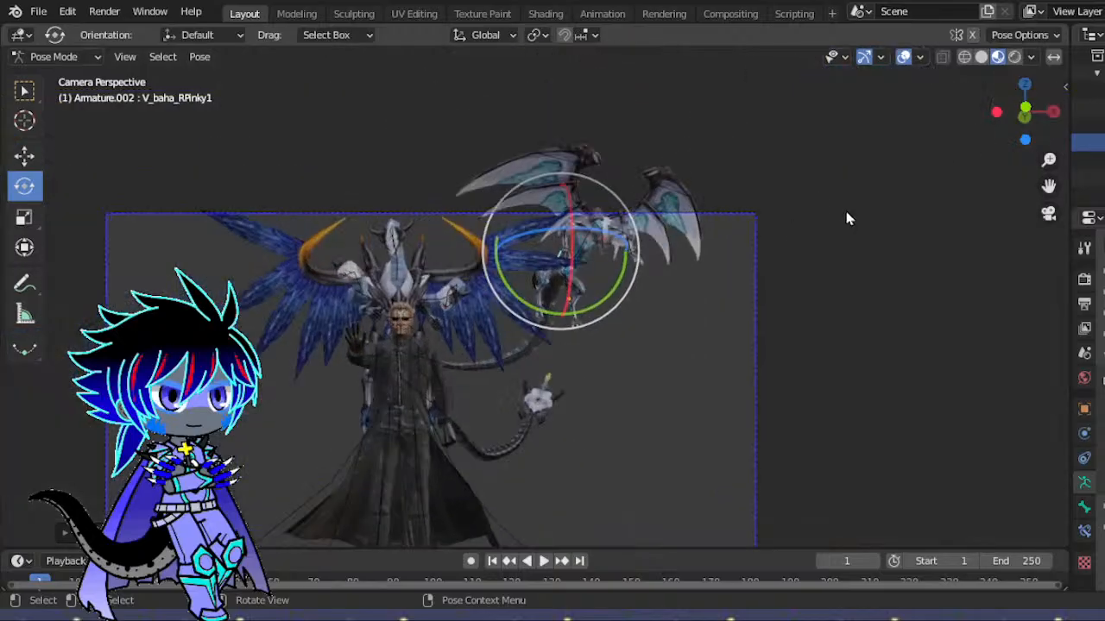
- Leave Pose Mode for Object Mode and set the material Specular of the dragon's M1260_V_baha_0_1_node wing mesh to 0
left_click(53, 57)
left_click(62, 80)
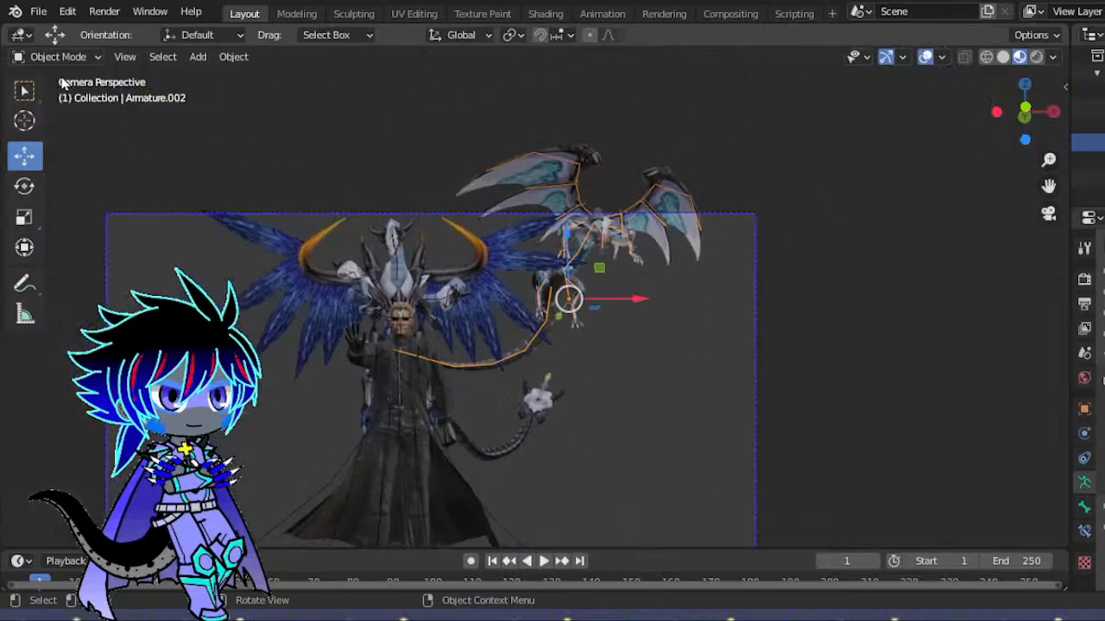
left_click_drag(1027, 130, 699, 272)
scroll(699, 273, "up", 4)
left_click_drag(1010, 124, 845, 192)
left_click(807, 168)
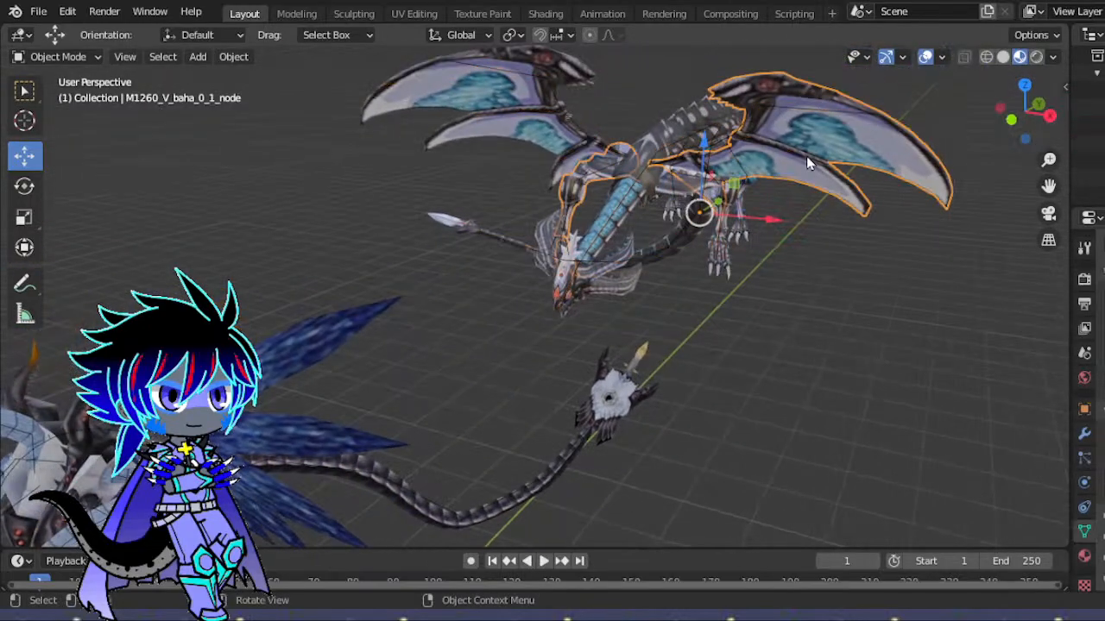
left_click_drag(1068, 450, 836, 451)
scroll(1052, 445, "down", 3)
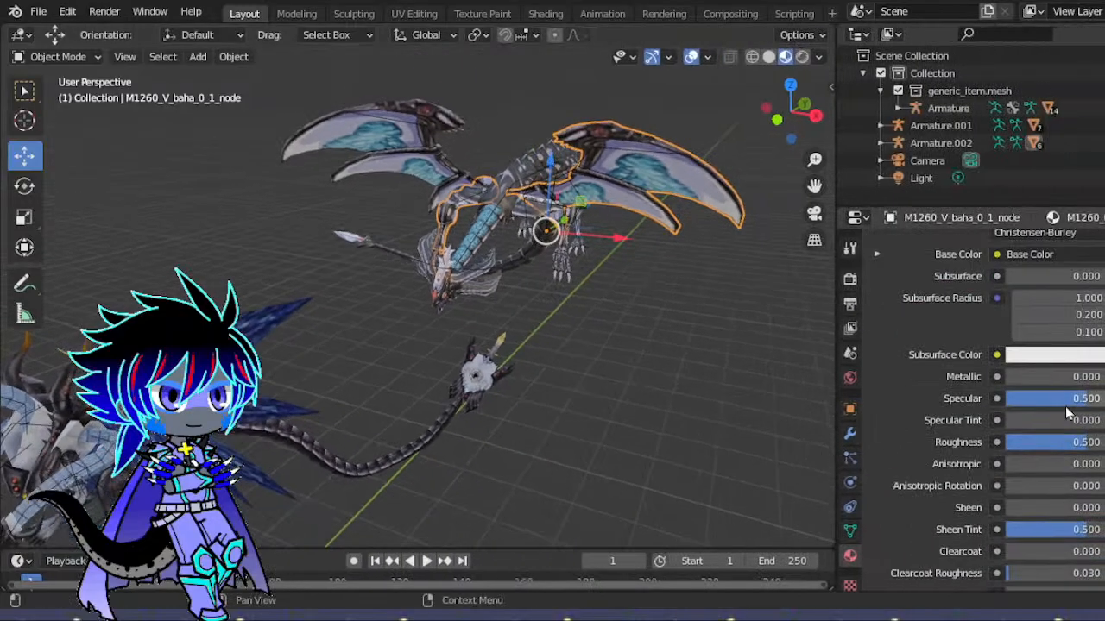
left_click_drag(1092, 404, 1010, 404)
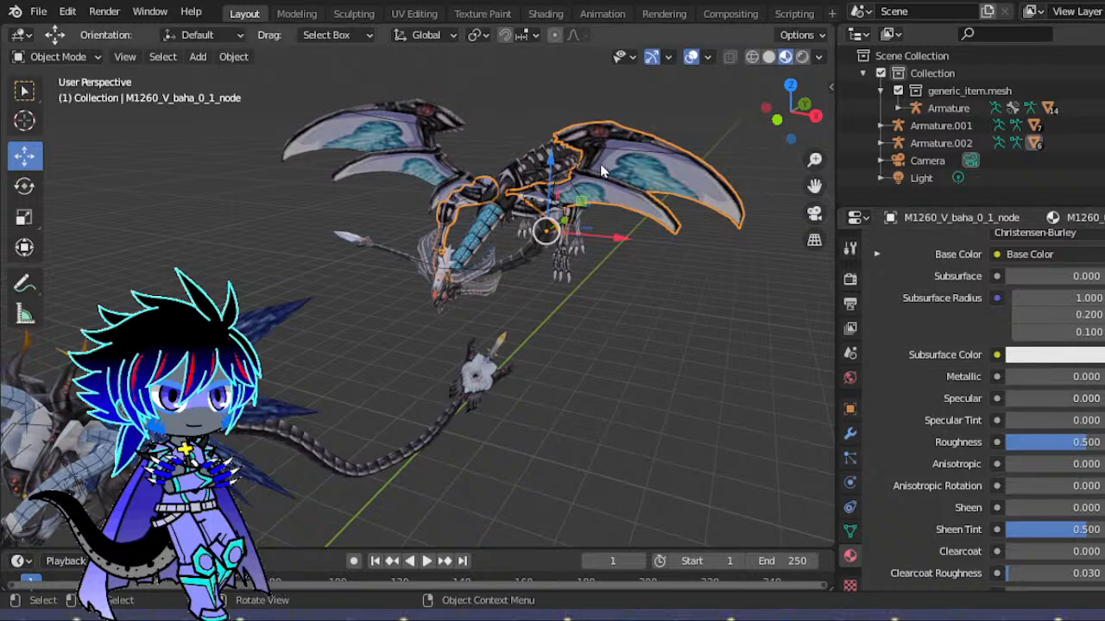
- Check the body mesh's material, and set the Specular of the hind leg and tail mesh M1260_V_baha_1_0_node to 0
left_click(505, 179)
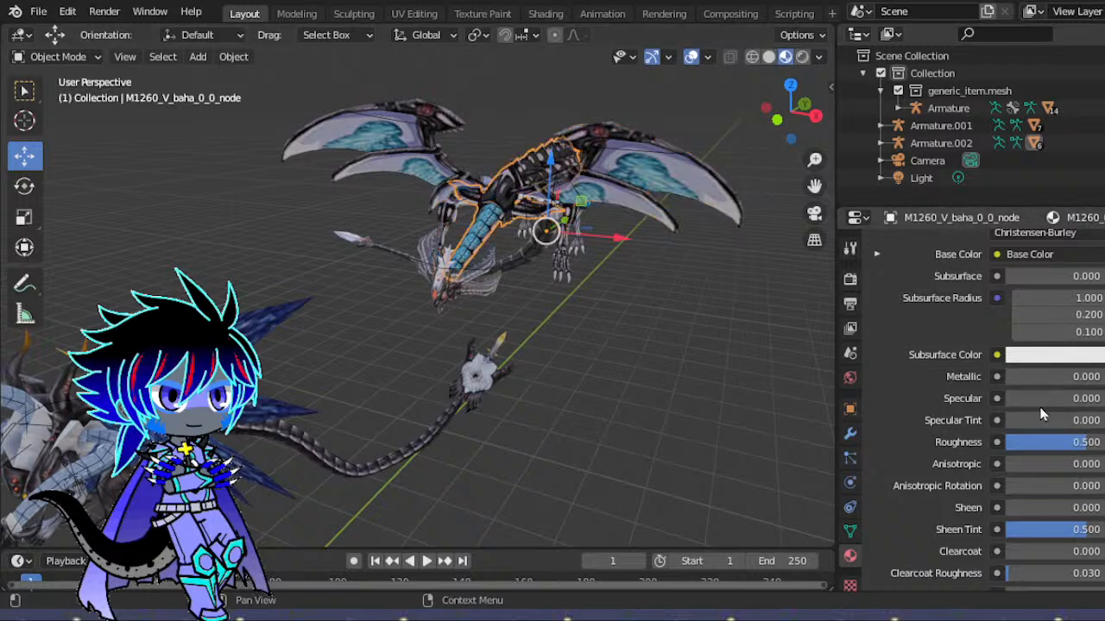
left_click_drag(782, 123, 730, 145)
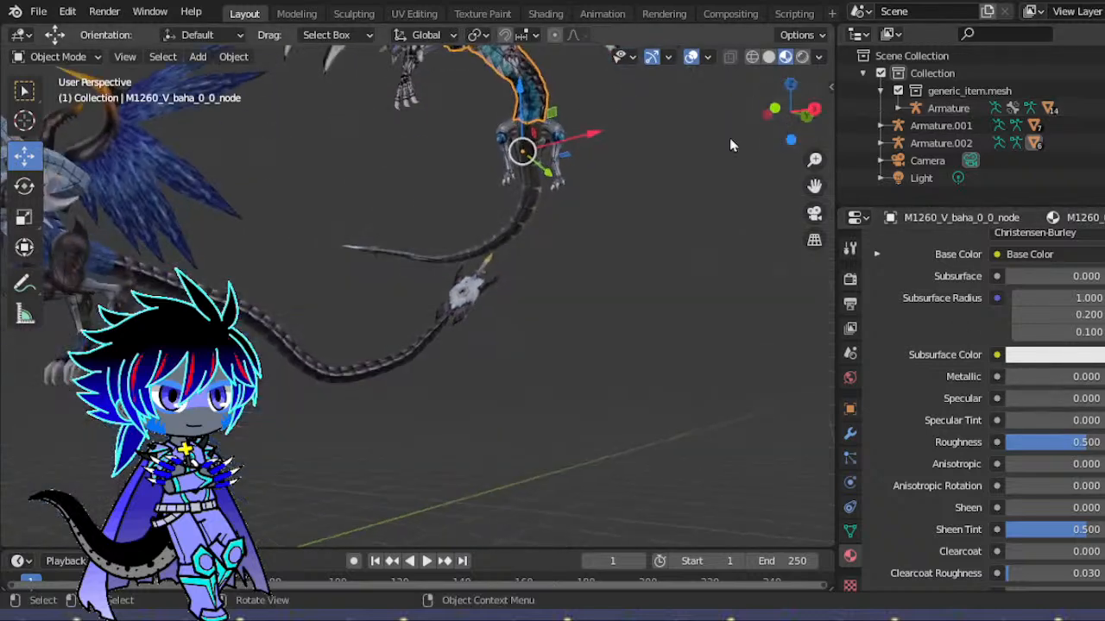
left_click(522, 186)
left_click_drag(1095, 406, 1040, 405)
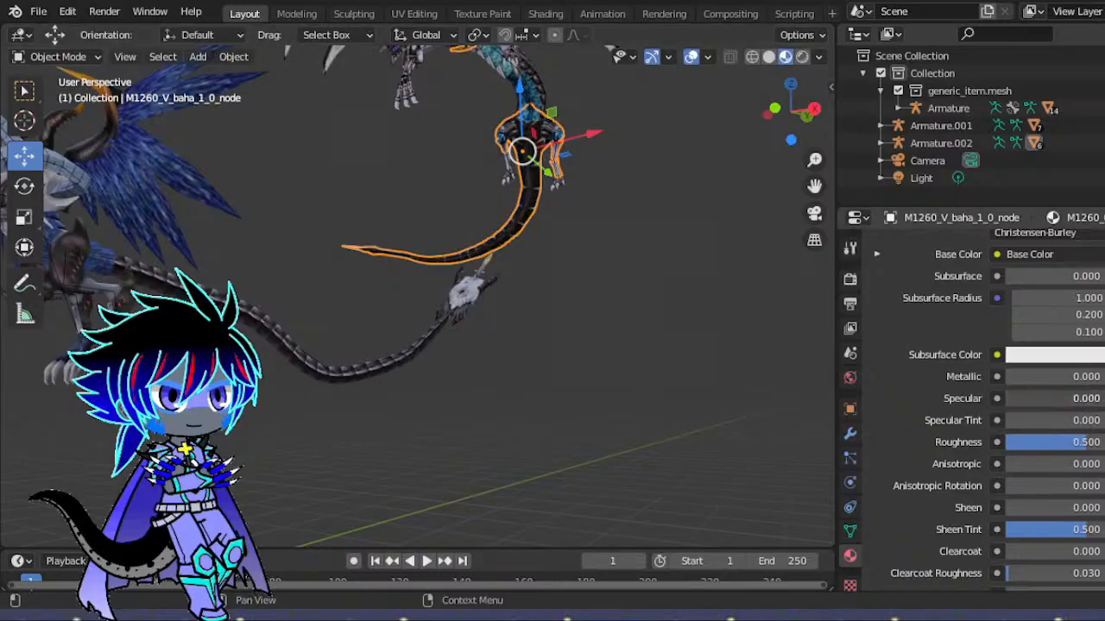
- Check the material Specular on the dragon's remaining head, body, wing and arm meshes, and view the dragon through the camera
left_click_drag(814, 186, 798, 421)
scroll(621, 278, "up", 4)
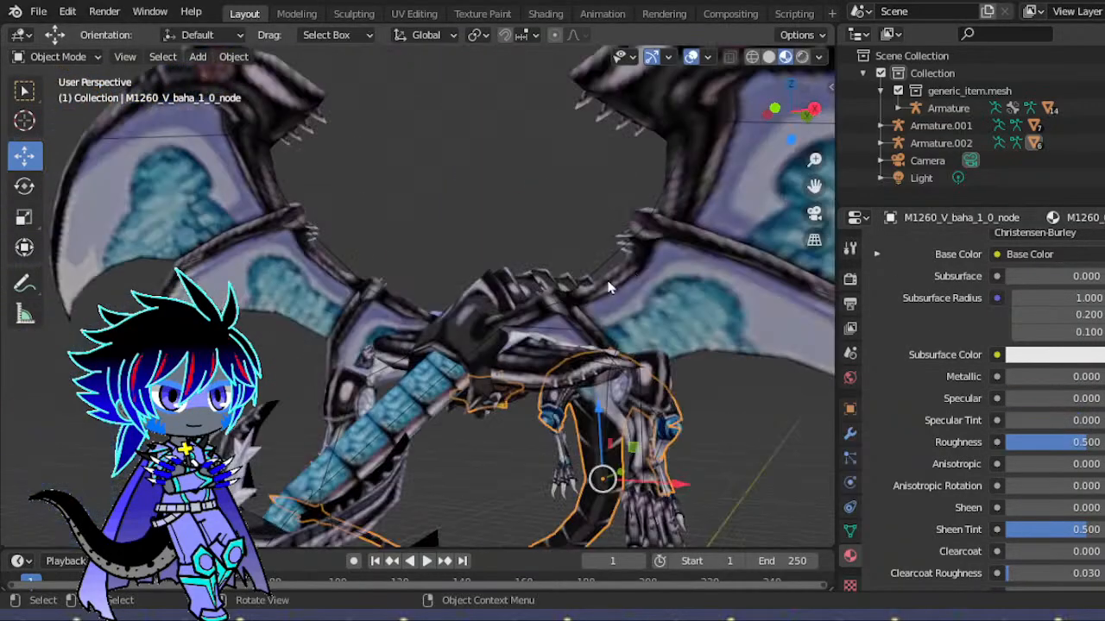
scroll(669, 378, "down", 5)
left_click_drag(792, 112, 868, 121)
scroll(693, 345, "up", 4)
left_click_drag(814, 185, 596, 76)
left_click(673, 418)
left_click(618, 318)
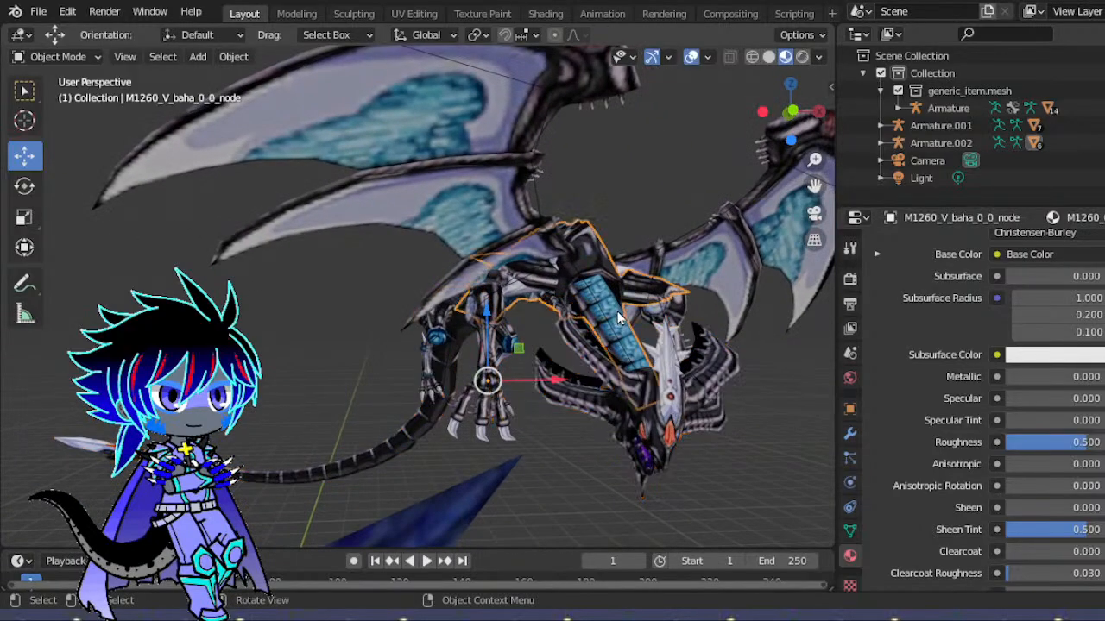
left_click(460, 149)
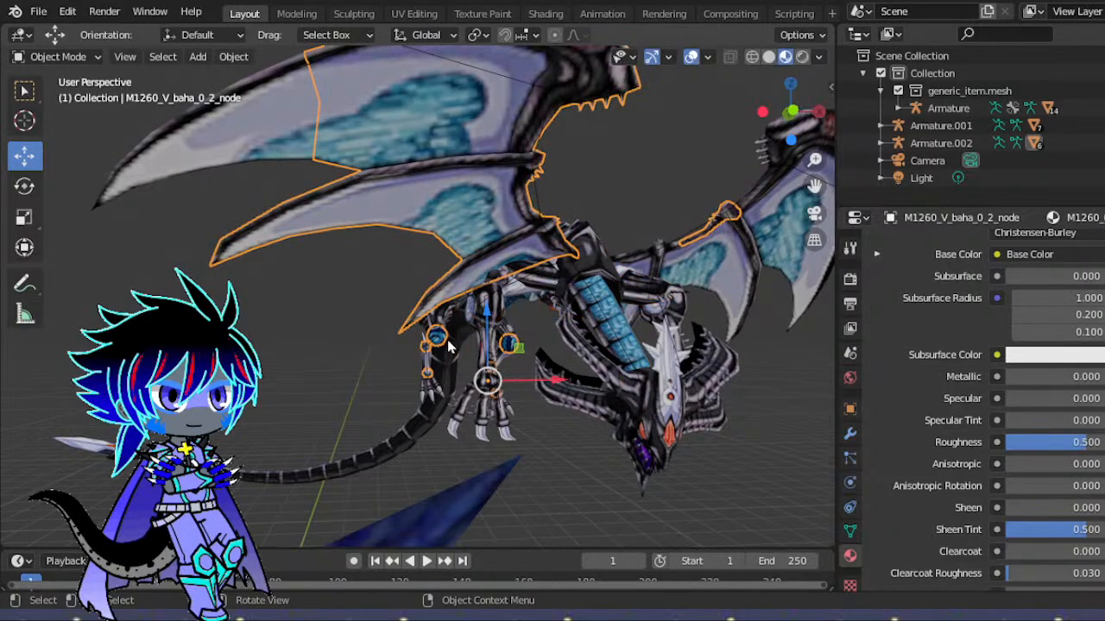
left_click(478, 342)
left_click(504, 312)
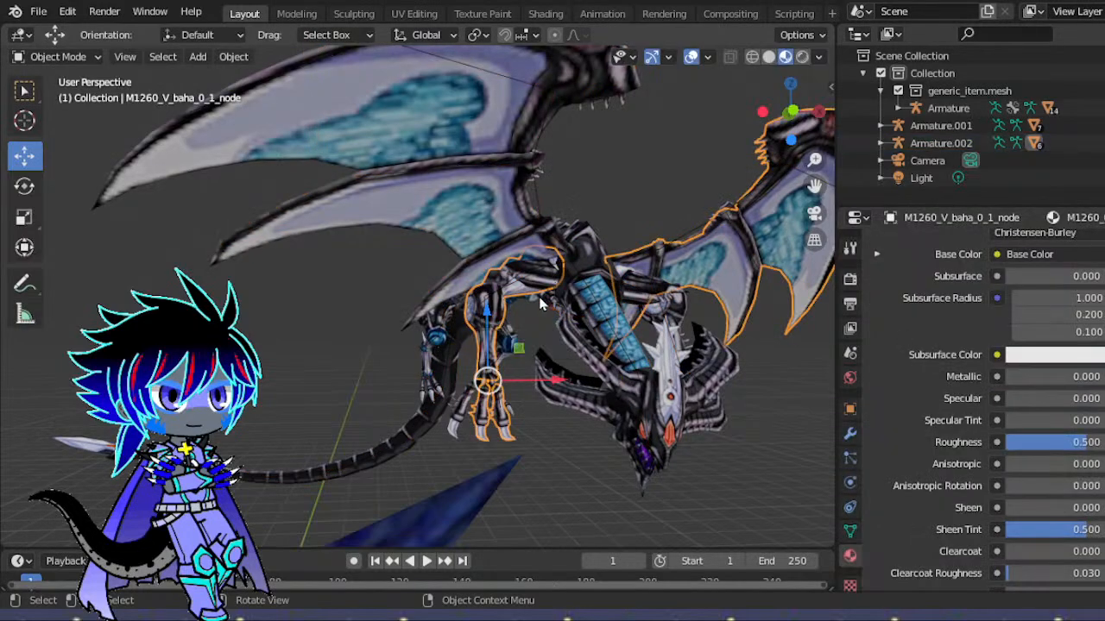
left_click(814, 214)
scroll(562, 288, "up", 6)
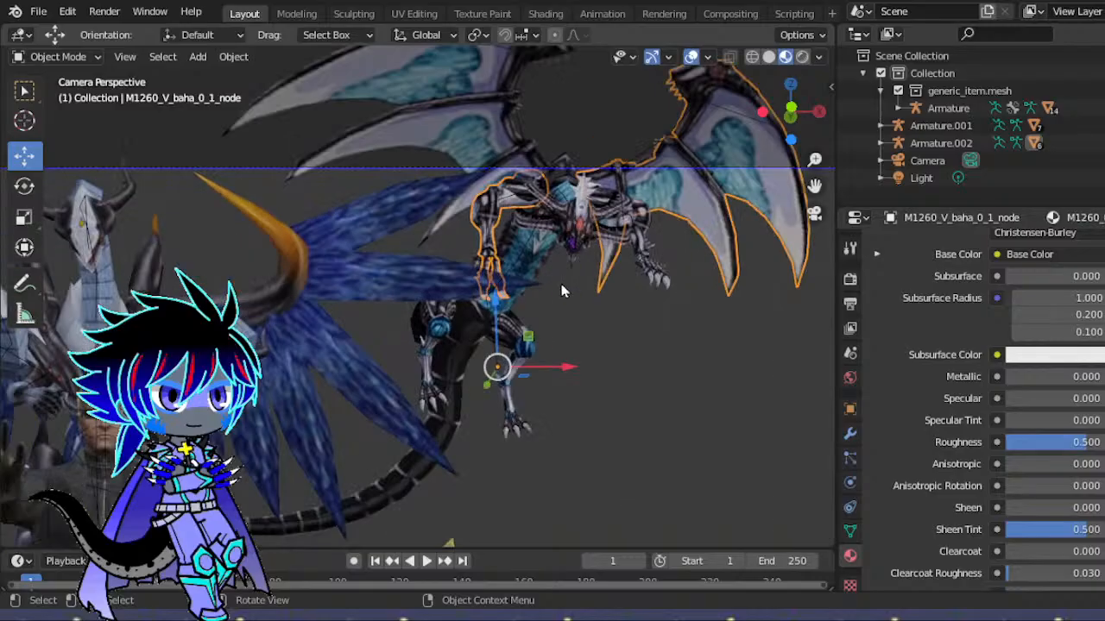
- Select the dragon's armature Armature.002 and switch it to Pose Mode
left_click_drag(796, 121, 747, 141)
scroll(742, 175, "up", 7)
left_click_drag(814, 185, 636, 489)
mouse_move(796, 102)
left_mouse_down()
mouse_move(801, 85)
mouse_move(798, 93)
left_mouse_up()
scroll(811, 162, "down", 5)
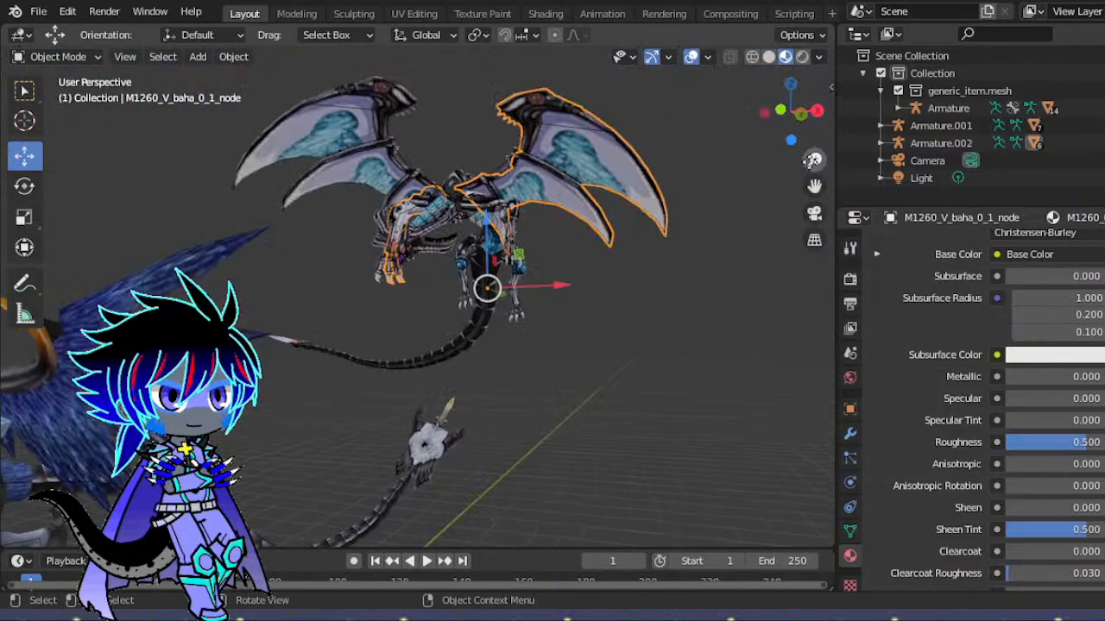
scroll(811, 162, "up", 3)
scroll(811, 166, "up", 5)
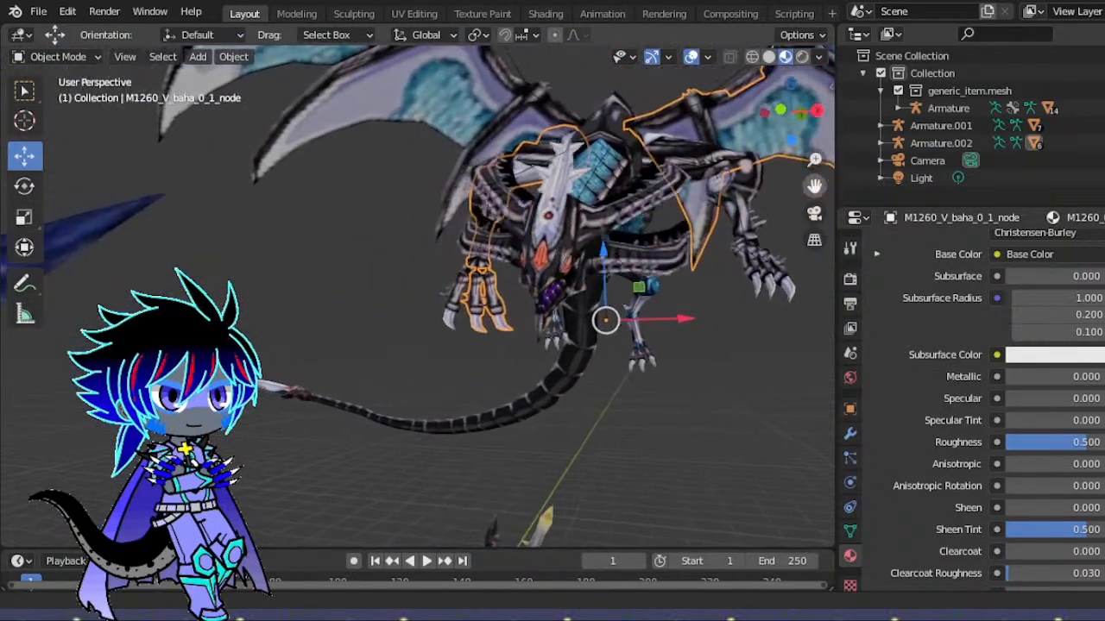
left_click(572, 256)
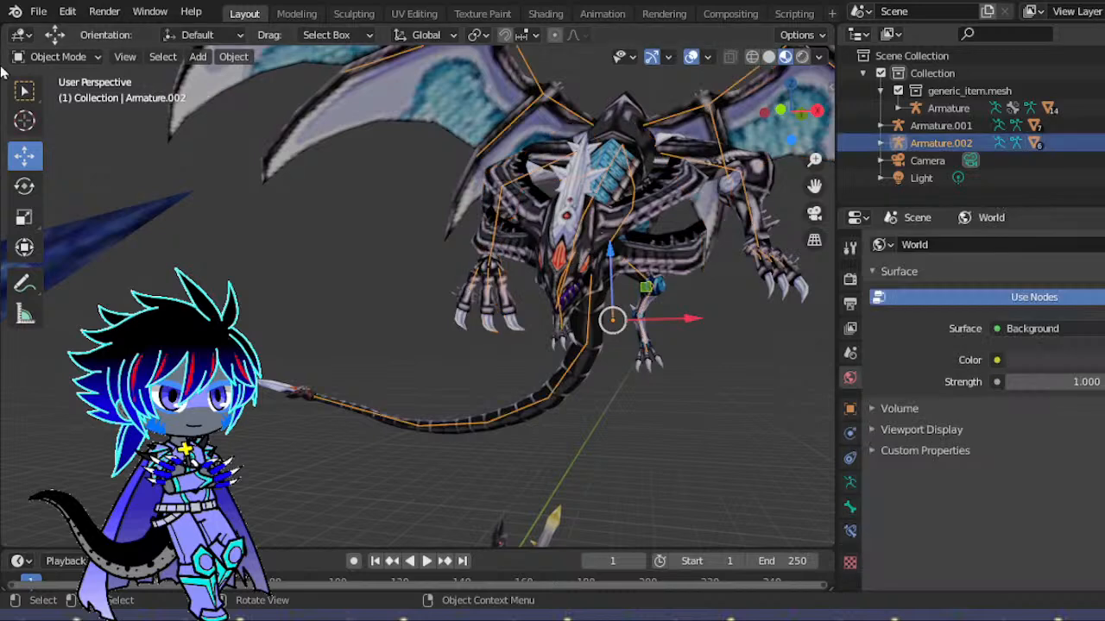
left_click(57, 56)
left_click(74, 115)
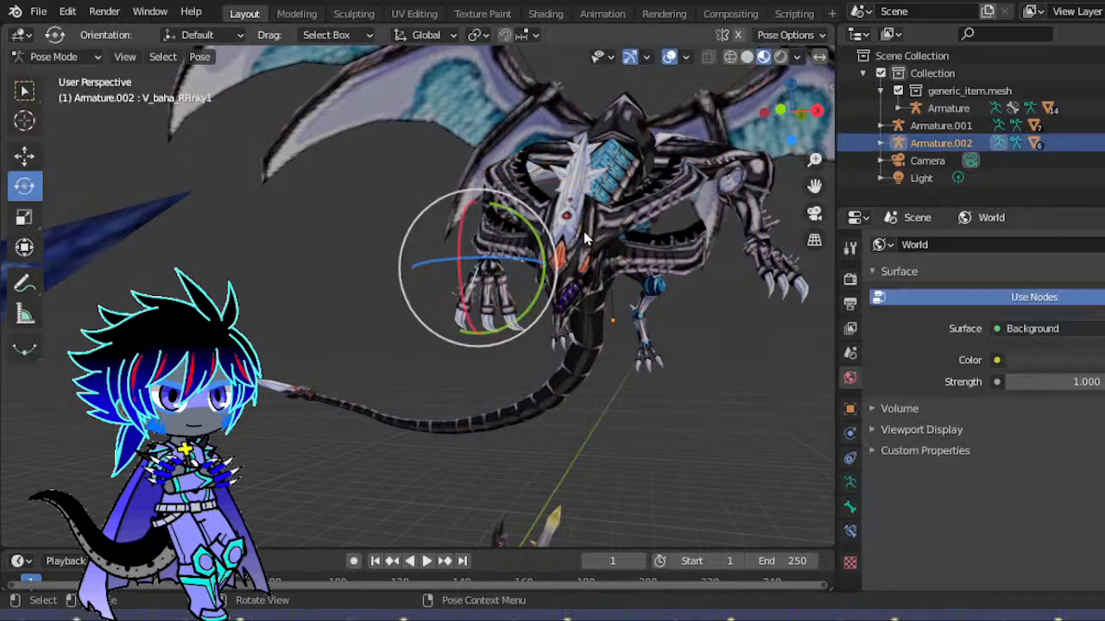
- Rotate the dragon's neck bone V_baha_Neck3 to turn the neck as seen through the scene camera
left_click(540, 256)
left_click_drag(597, 245, 628, 344)
left_click(814, 215)
left_click(571, 208)
left_click_drag(595, 235, 682, 224)
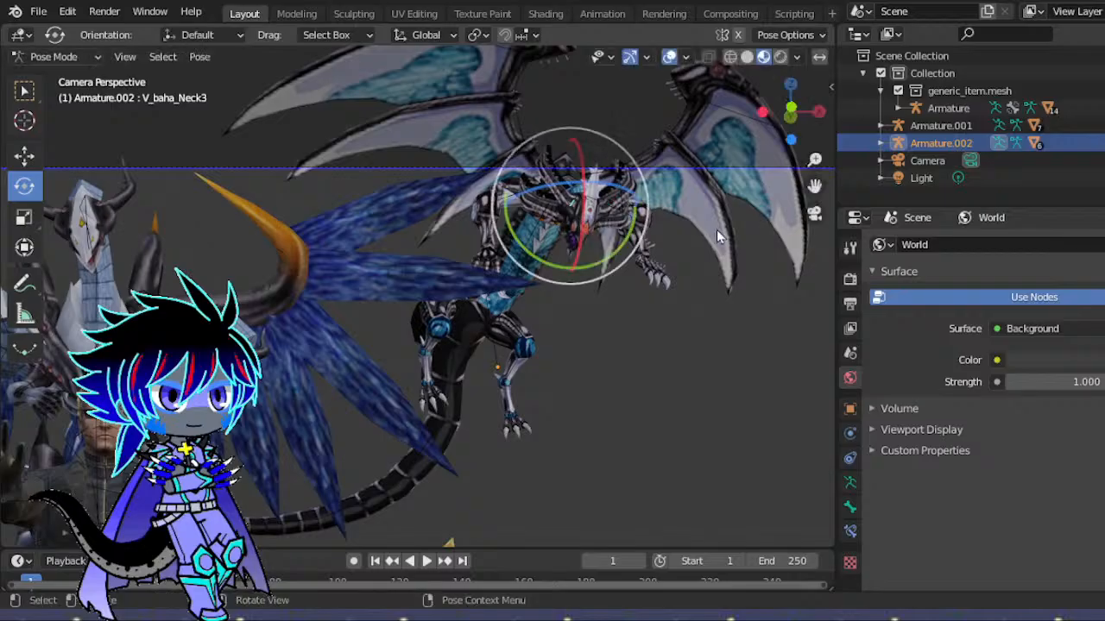
- Rotate the dragon's head bone V_baha_Head so the face points towards the camera
scroll(716, 230, "up", 5)
left_click_drag(810, 187, 538, 398)
scroll(633, 237, "up", 3)
left_click(621, 302)
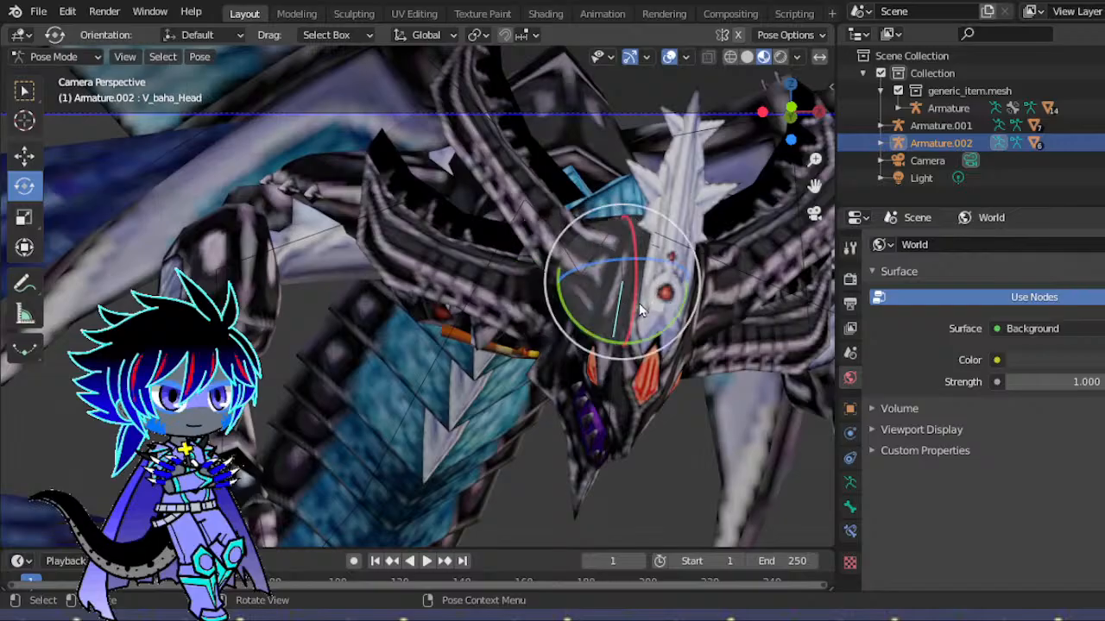
left_click_drag(687, 322, 653, 227)
left_click_drag(665, 294, 618, 363)
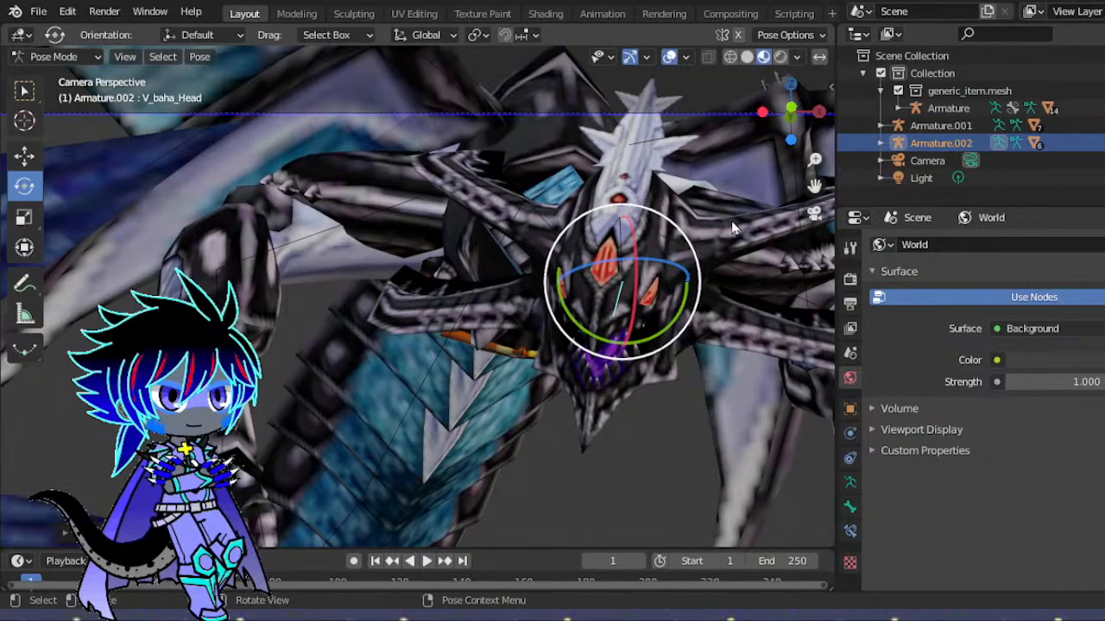
- Rotate the V_baha_Jaw bone downwards to open the dragon's mouth wide
left_click(597, 345)
left_click_drag(594, 298, 607, 279)
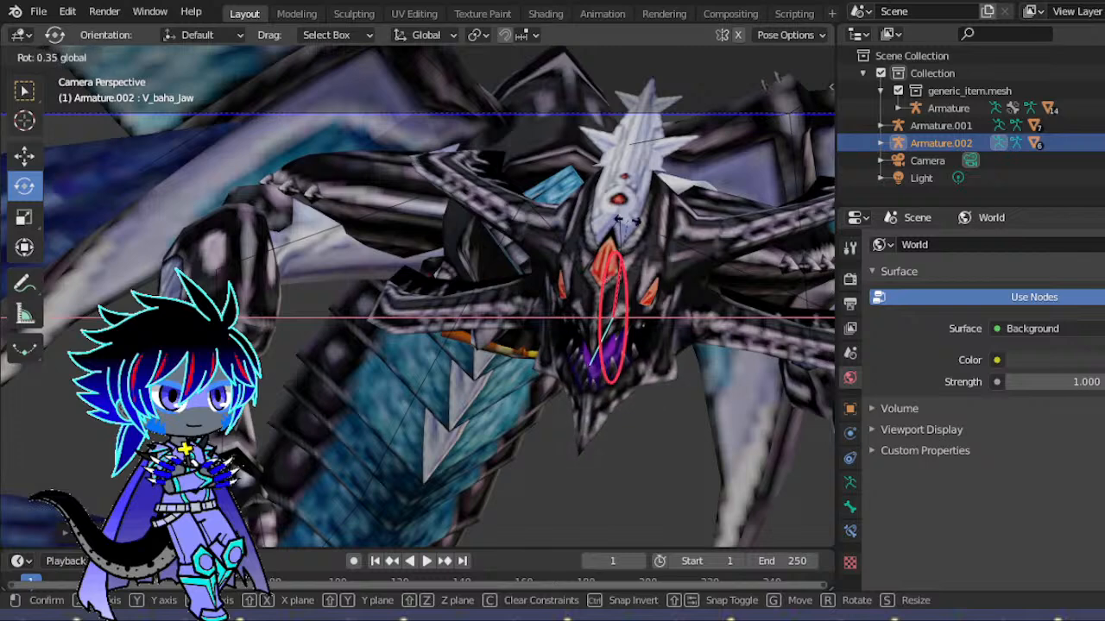
left_click_drag(627, 221, 628, 223)
left_click_drag(798, 130, 723, 189)
scroll(724, 188, "up", 2)
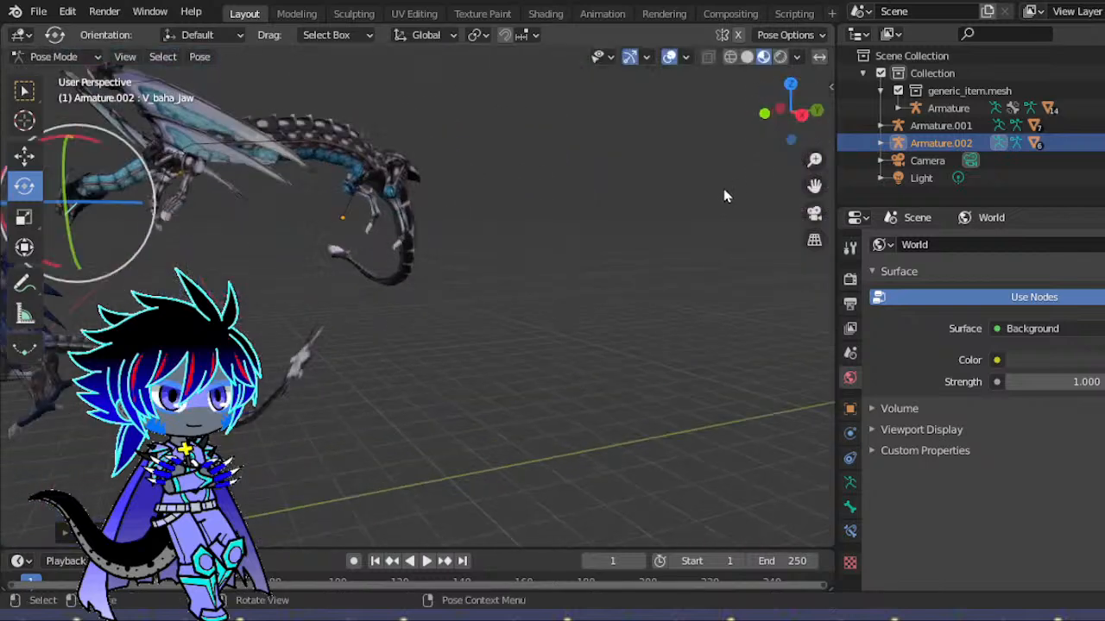
left_click_drag(814, 185, 620, 296)
scroll(621, 296, "up", 4)
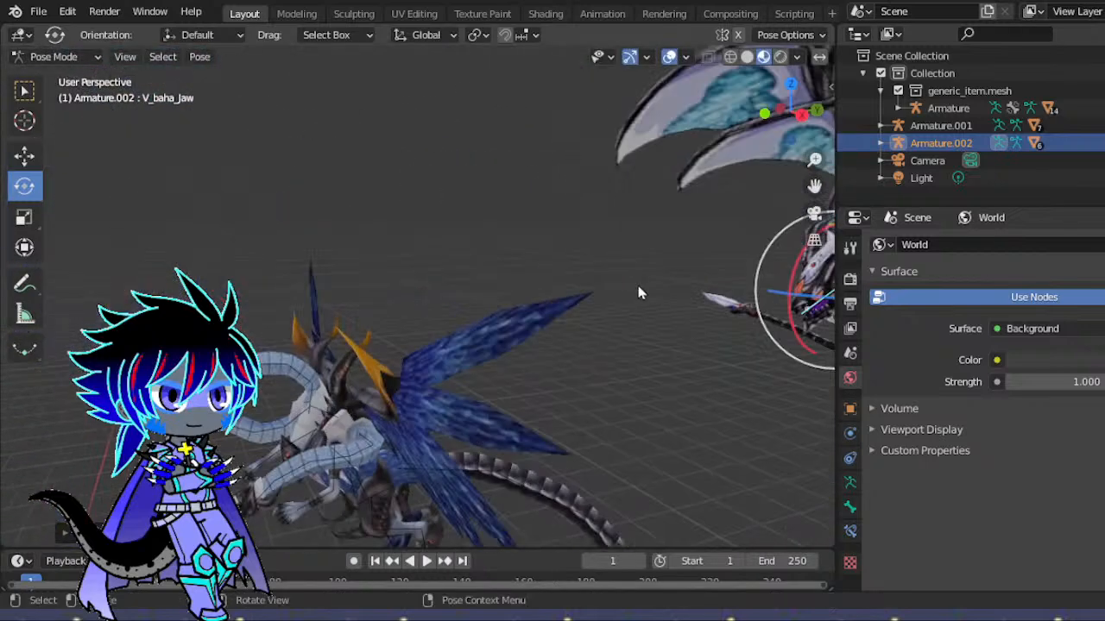
left_click_drag(814, 187, 564, 161)
left_click_drag(814, 186, 861, 264)
scroll(481, 219, "up", 8)
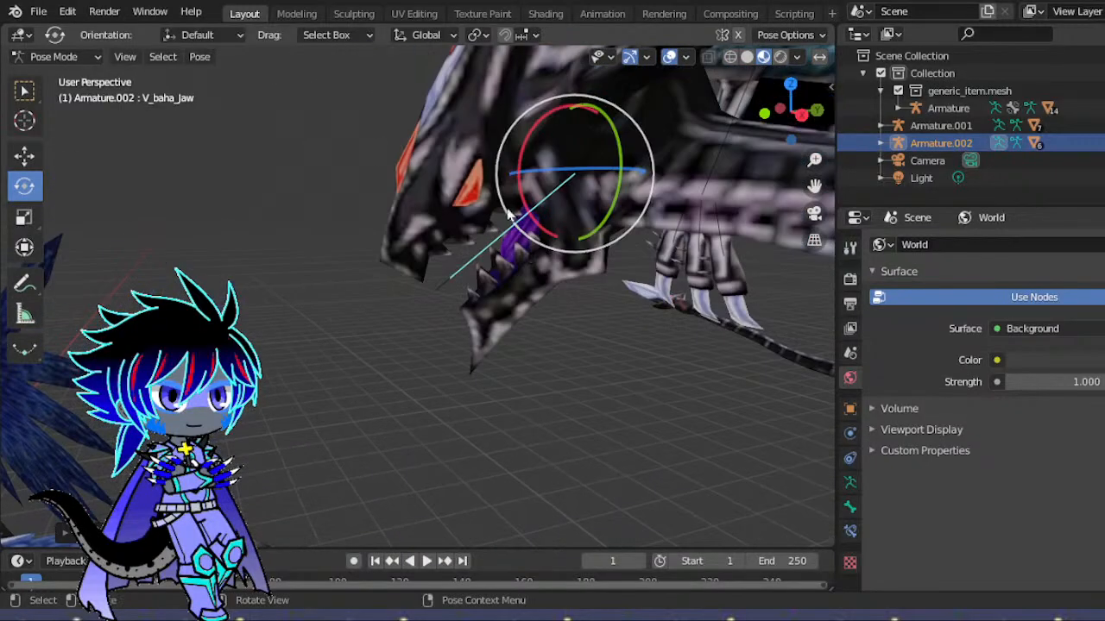
left_click_drag(498, 183, 503, 201)
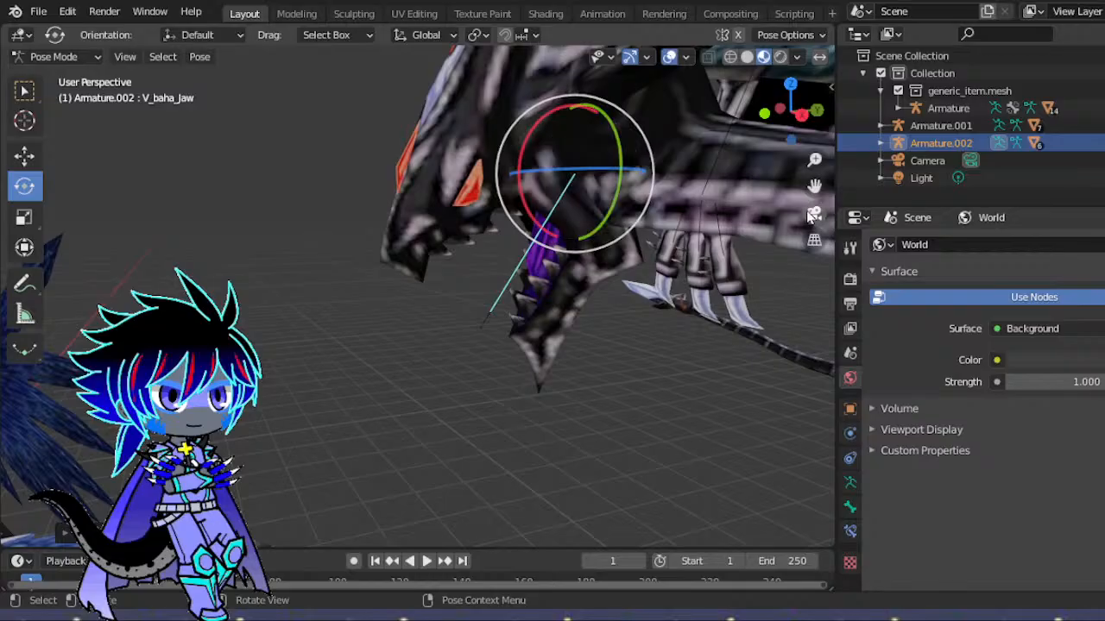
left_click(811, 215)
- Adjust the dragon's left wing by rotating its bones, including V_baha_LWing3 and V_baha_LWing8
scroll(727, 251, "down", 5)
scroll(691, 288, "up", 2)
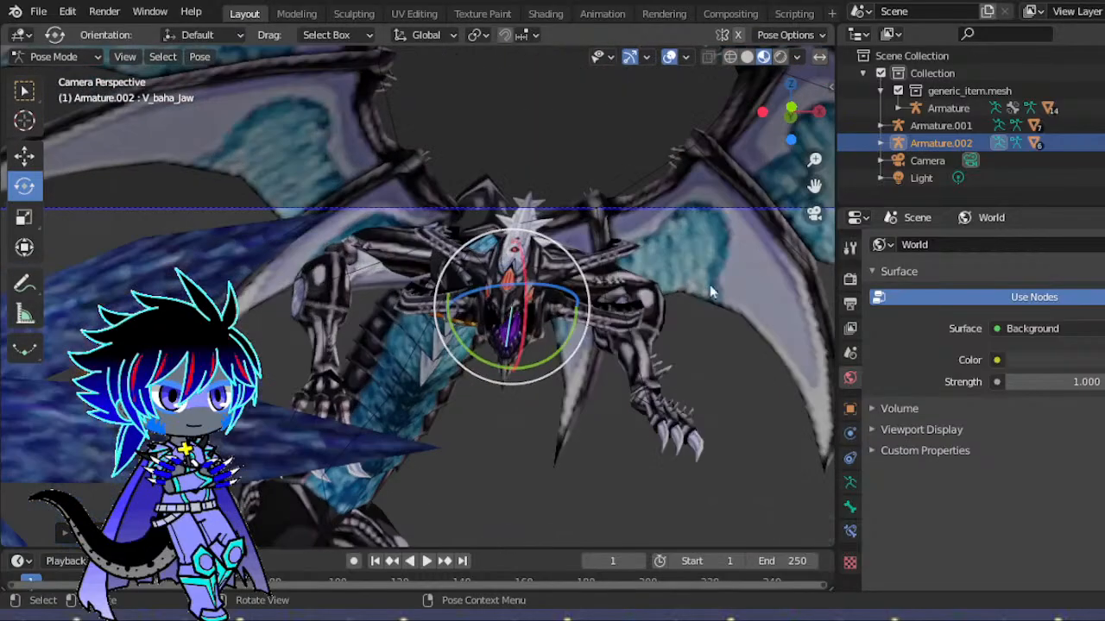
left_click_drag(815, 186, 656, 243)
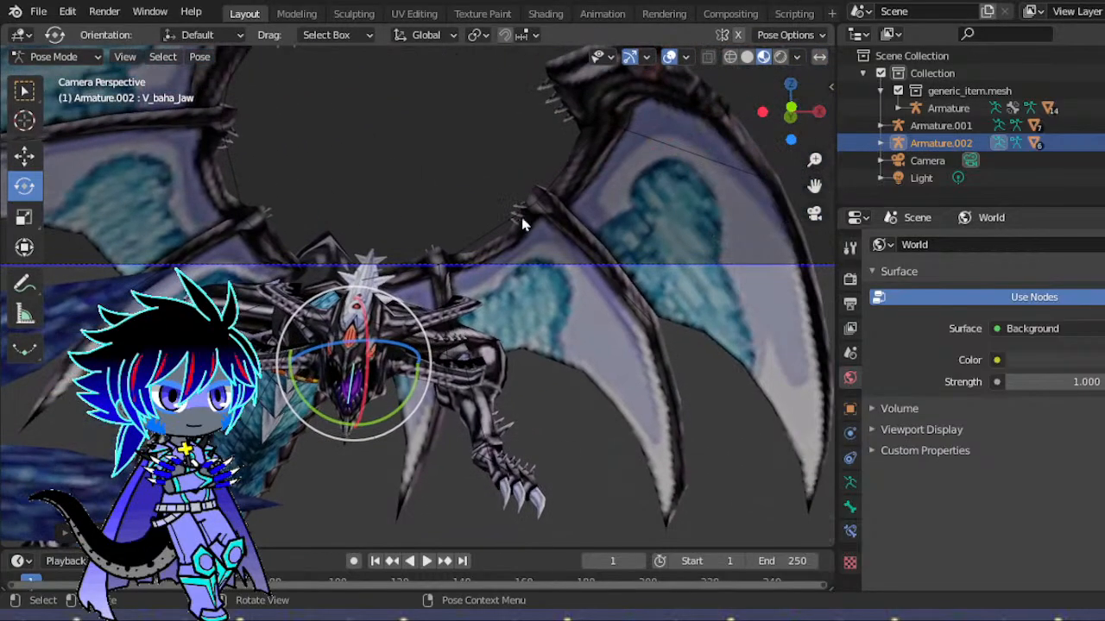
left_click(514, 209)
left_click_drag(375, 215, 368, 228)
left_click(528, 146)
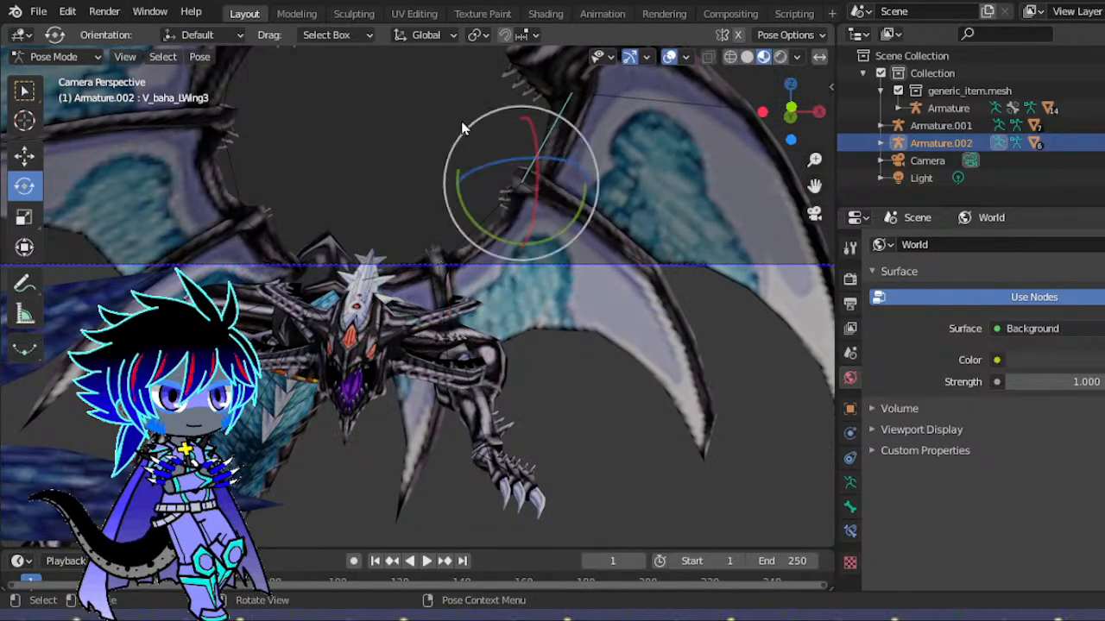
key("r")
left_click_drag(454, 136, 469, 119)
left_click(677, 117)
scroll(736, 138, "down", 2)
mouse_move(611, 155)
left_mouse_down()
mouse_move(607, 139)
mouse_move(591, 161)
left_mouse_up()
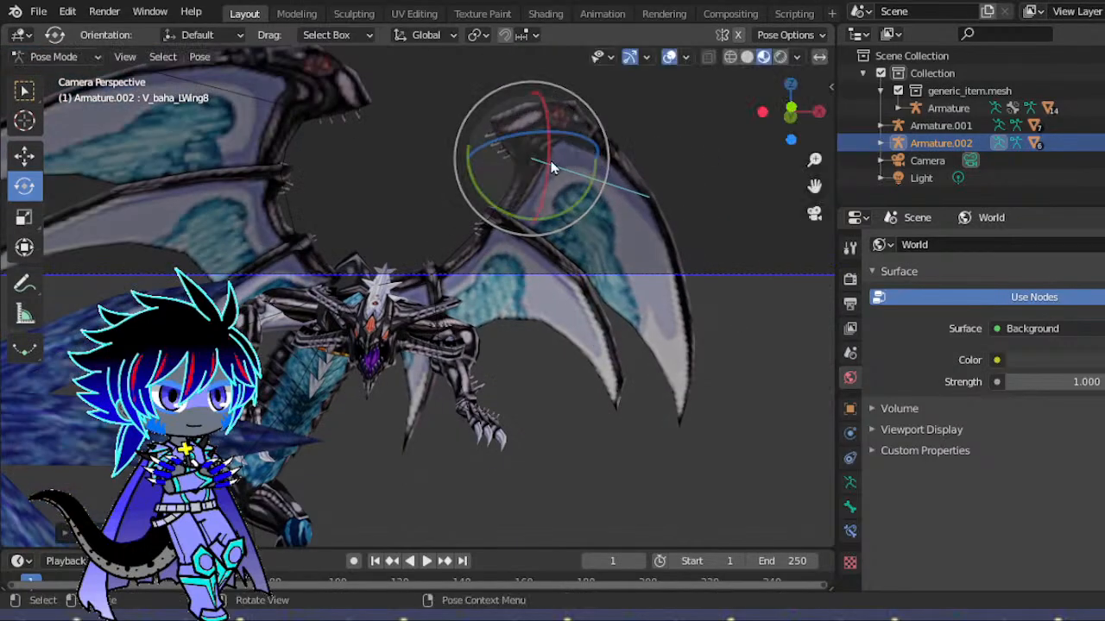
- Rotate the dragon's right wing bone V_baha_RWing3 slightly
left_click(332, 103)
left_click_drag(326, 107, 338, 126)
scroll(329, 139, "down", 1)
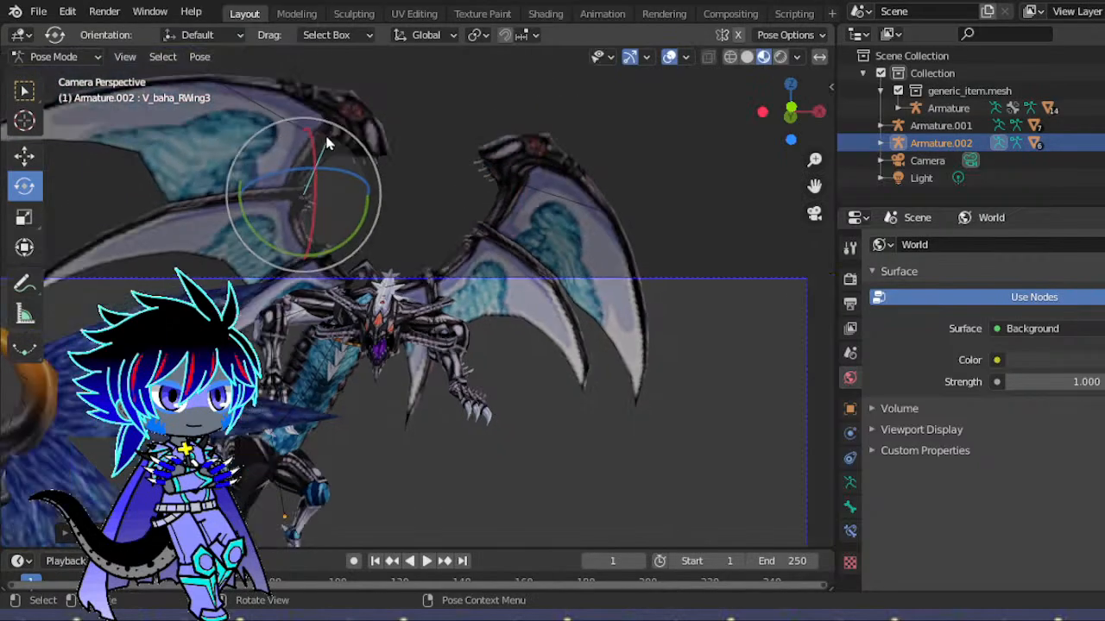
- Scale down both of the dragon's wings at the V_baha_RWing1 and V_baha_LWing2 bones
left_click(335, 276)
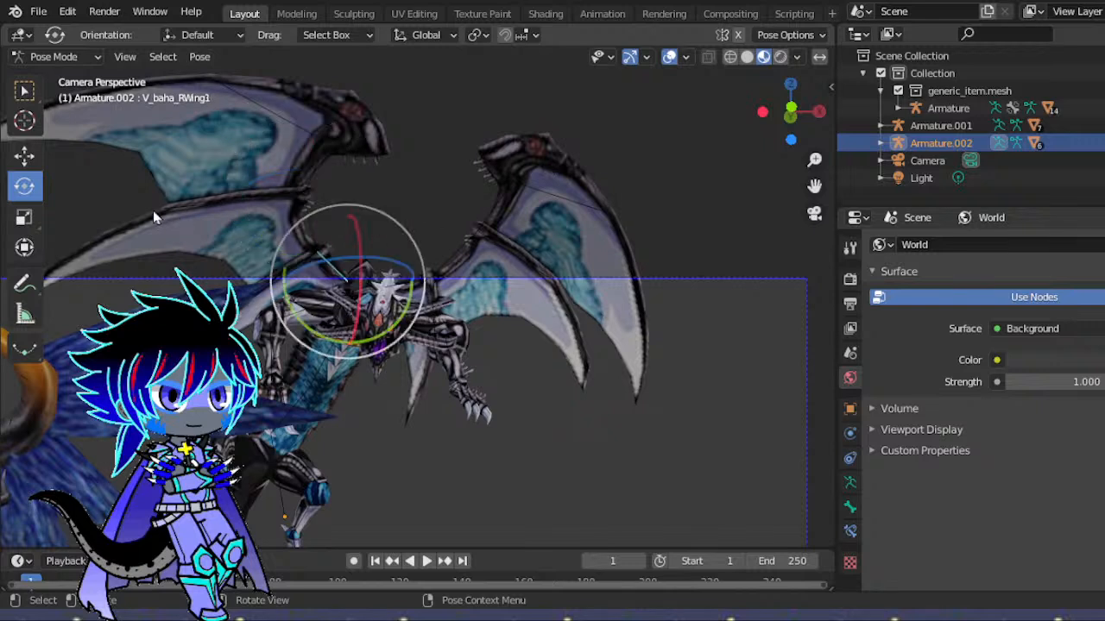
left_click(24, 217)
mouse_move(369, 210)
left_mouse_down()
mouse_move(353, 235)
mouse_move(362, 216)
left_mouse_up()
left_click(466, 227)
key("s")
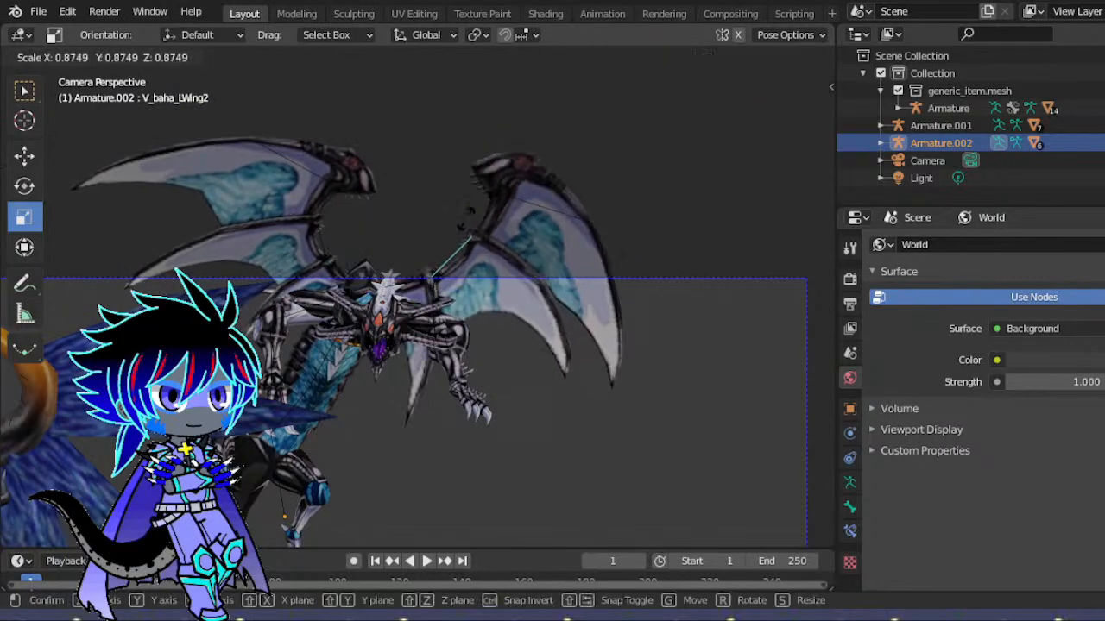
left_click(468, 233)
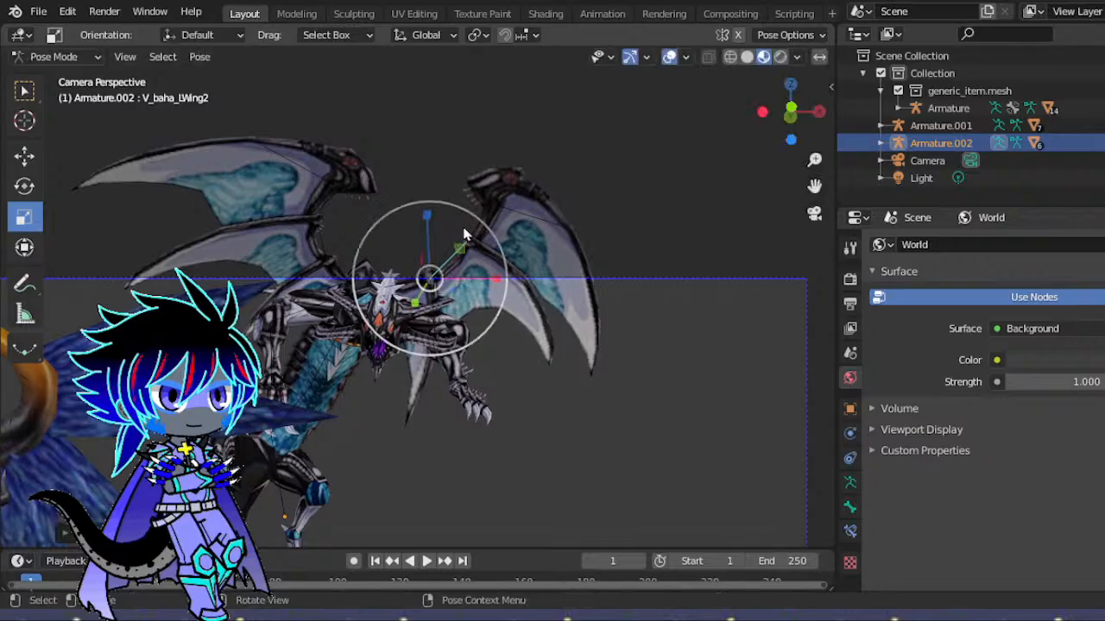
- Rotate the dragon's left wing slightly at the V_baha_LWing2 bone
left_click(24, 186)
mouse_move(390, 278)
left_mouse_down()
mouse_move(415, 293)
mouse_move(406, 285)
left_mouse_up()
scroll(372, 254, "down", 2)
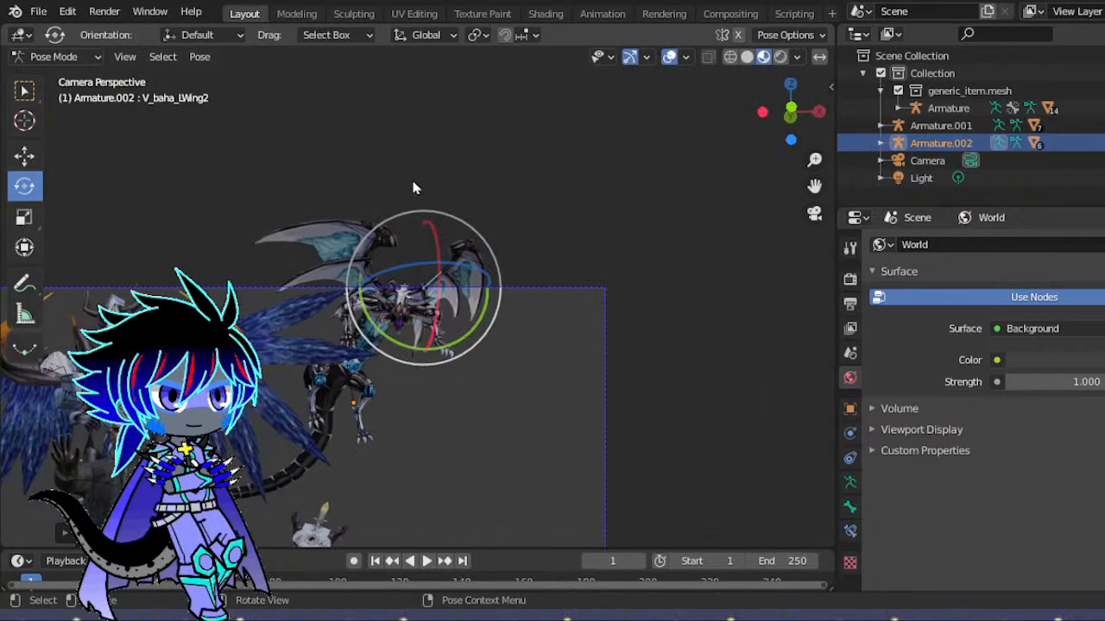
- Scale the dragon's hind leg bone V_baha_BRTibia slightly
left_click_drag(801, 118, 554, 180)
scroll(594, 227, "up", 5)
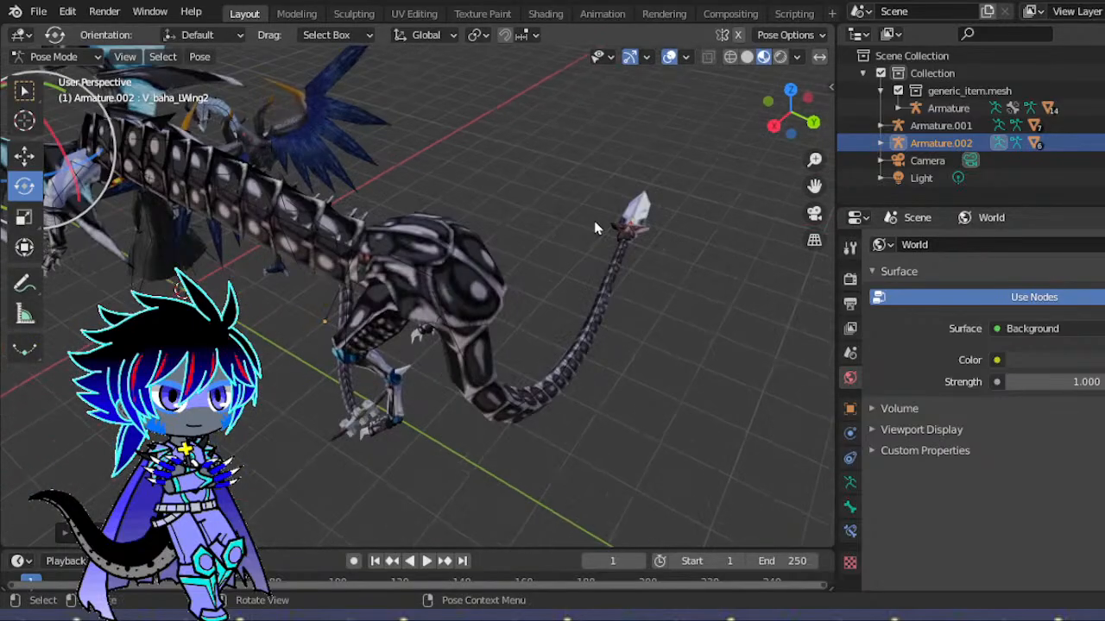
left_click(431, 273)
key("shift+space")
key("s")
mouse_move(432, 185)
left_mouse_down()
mouse_move(420, 195)
mouse_move(427, 185)
left_mouse_up()
left_click(815, 214)
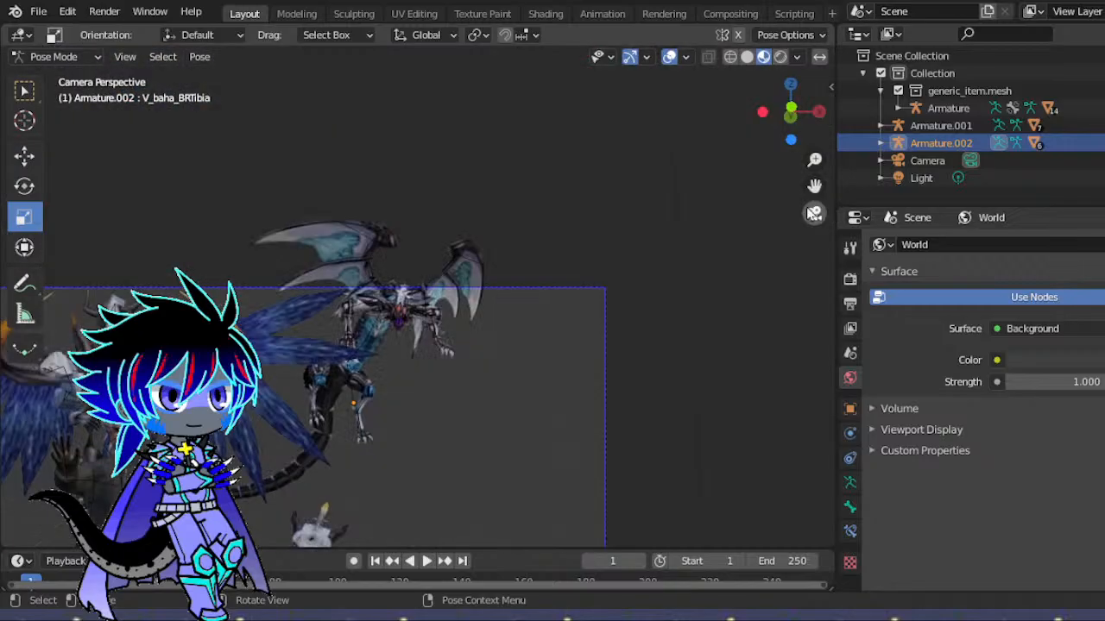
- Scale down the tail base bone V_baha_Tail1 to about 0.71 so the dragon's tail gets thinner
scroll(562, 250, "up", 3)
scroll(423, 396, "up", 10)
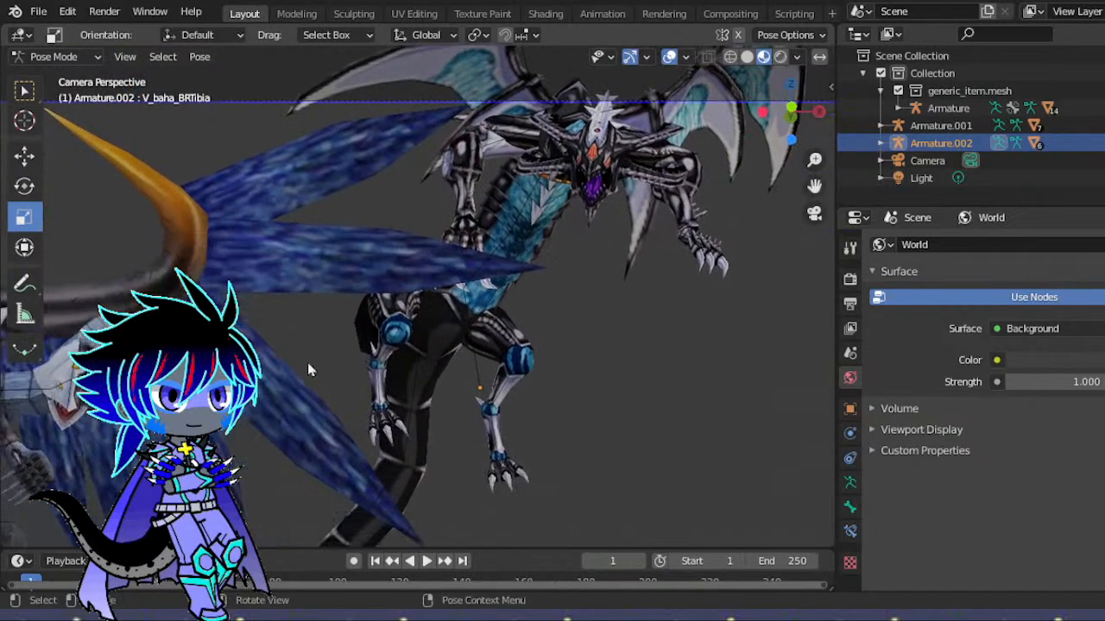
left_click(421, 413)
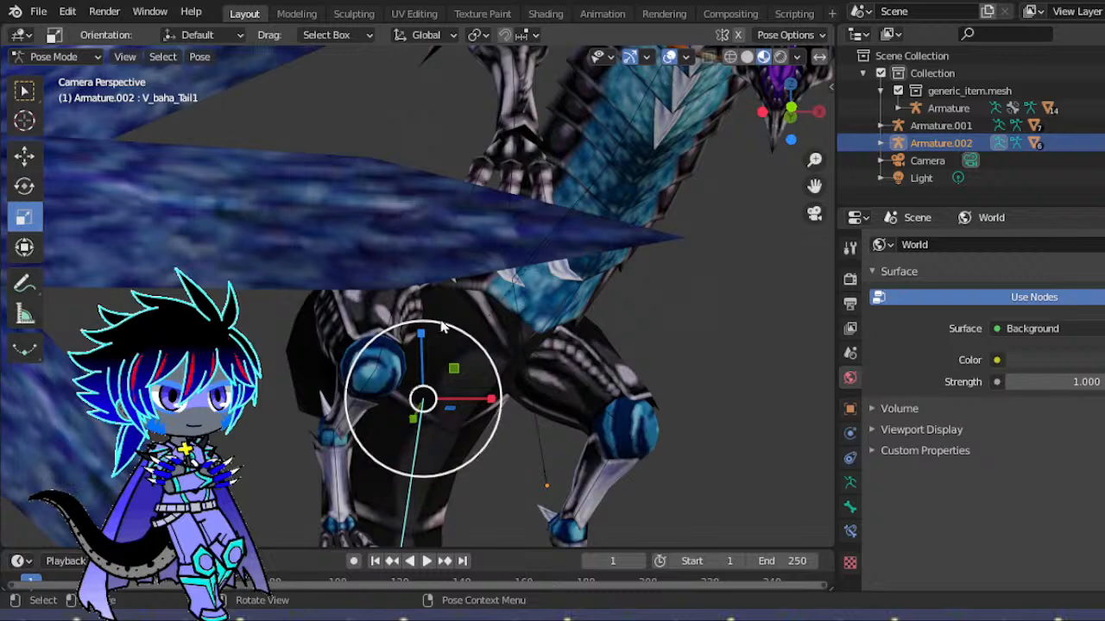
key("s")
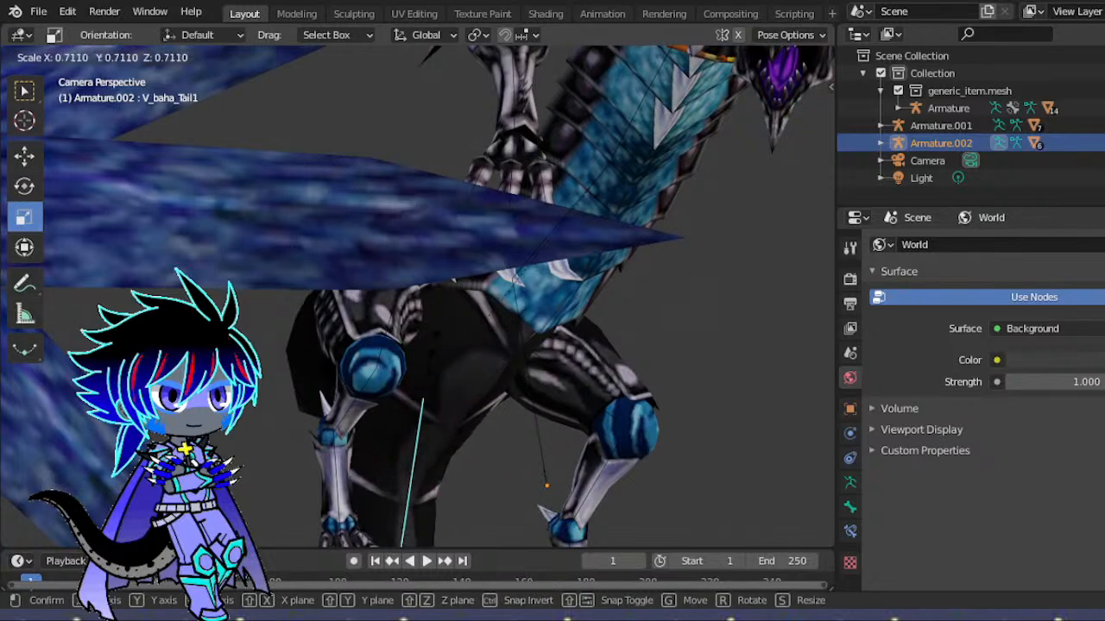
left_click(331, 339)
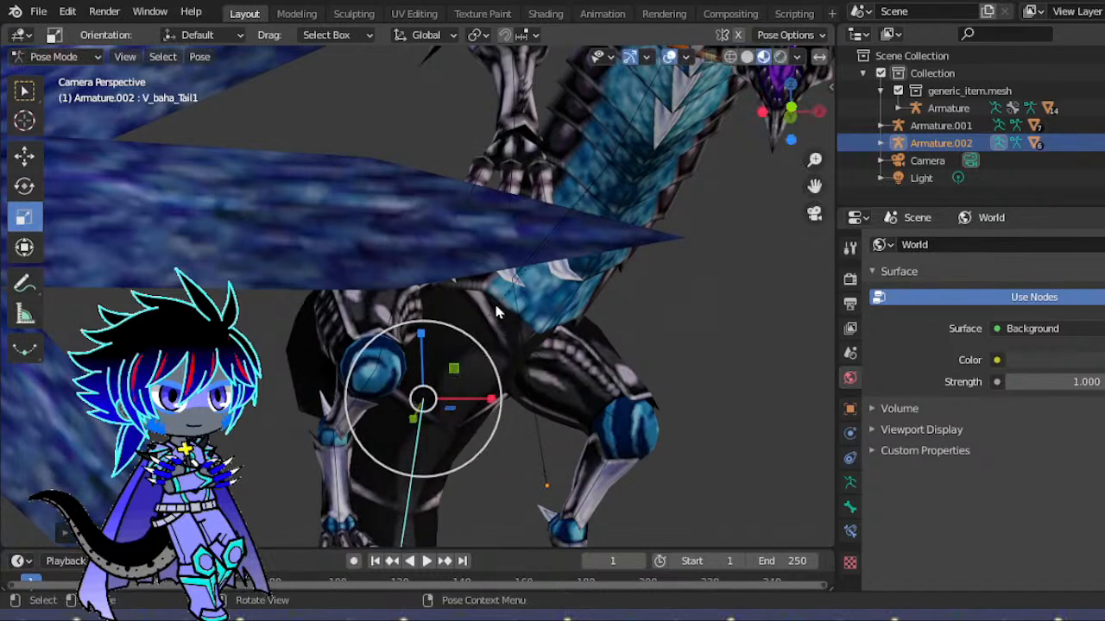
- Readjust the scale of the V_baha_Tail1 bone slightly and compare the dragon's proportions through the scene camera
left_click_drag(790, 111, 716, 183)
left_click_drag(790, 113, 500, 36)
left_click_drag(776, 127, 643, 126)
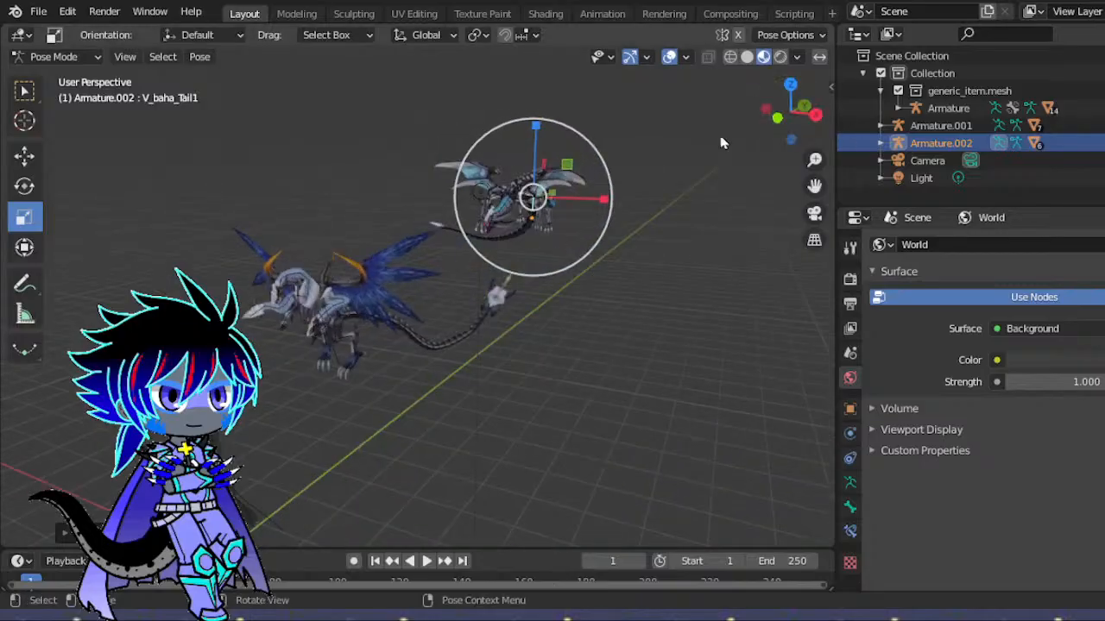
left_click_drag(611, 164, 621, 162)
left_click(814, 215)
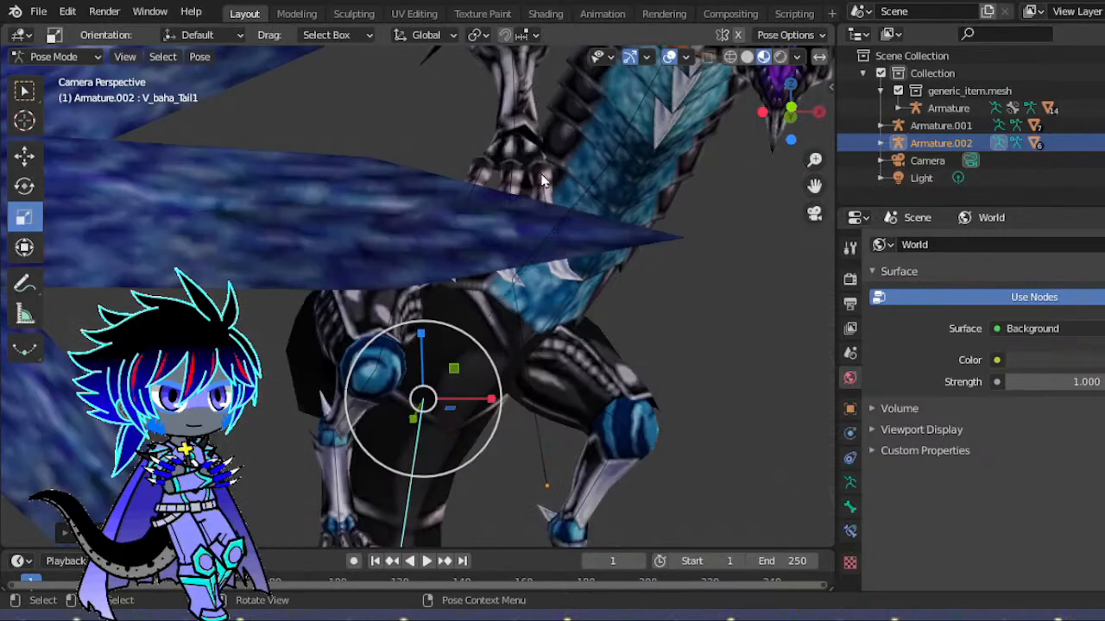
scroll(604, 211, "down", 6)
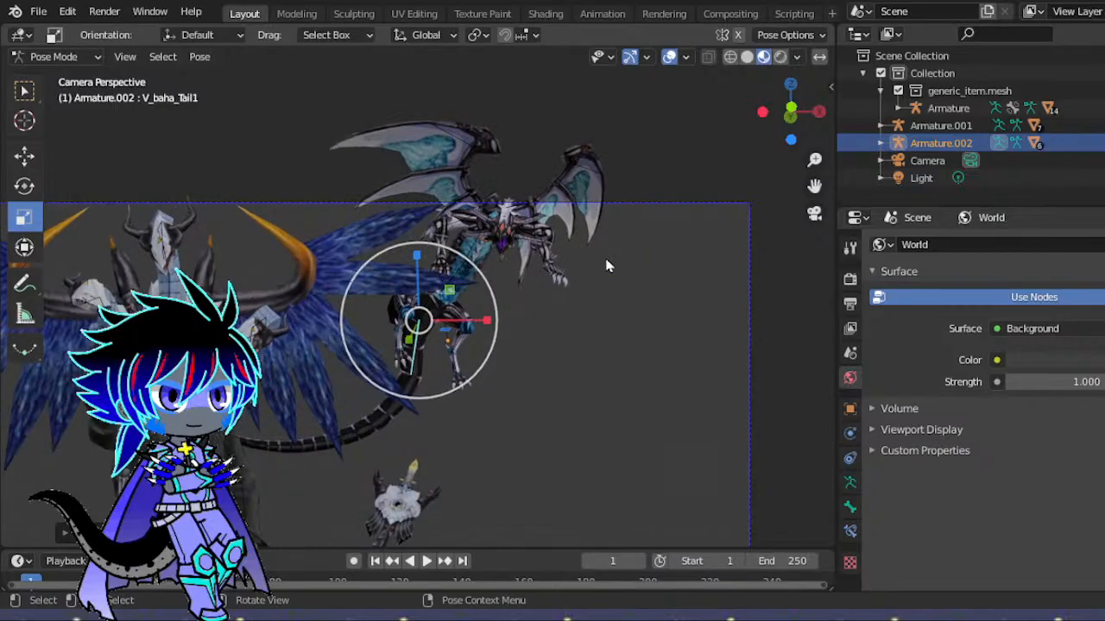
- Return to Object Mode and widen the 3D viewport to show the whole camera frame
left_click(608, 265)
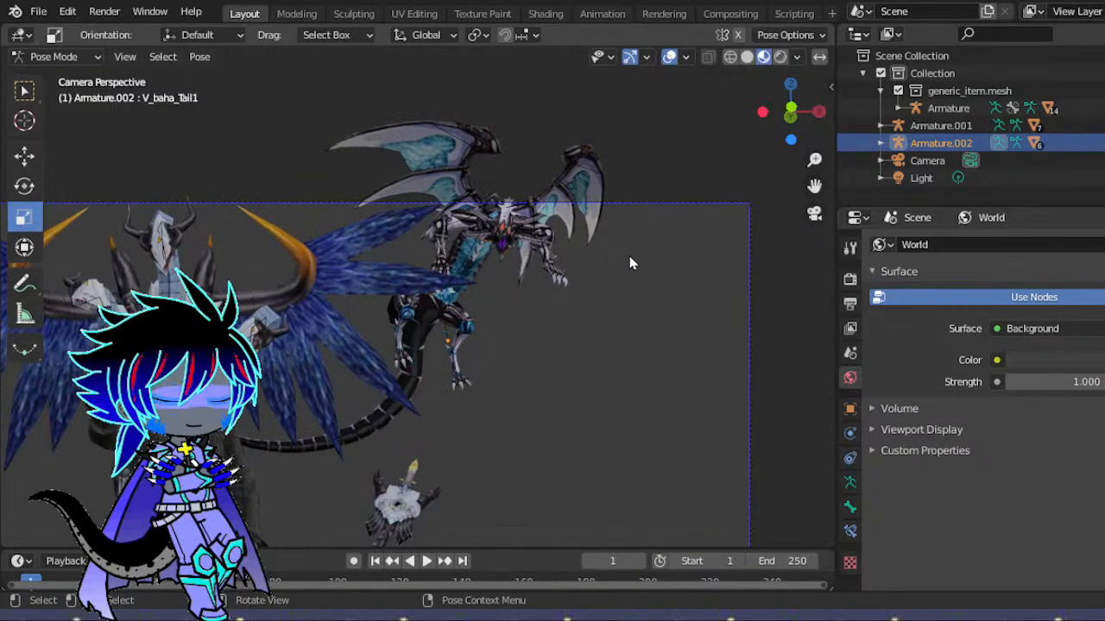
left_click(54, 57)
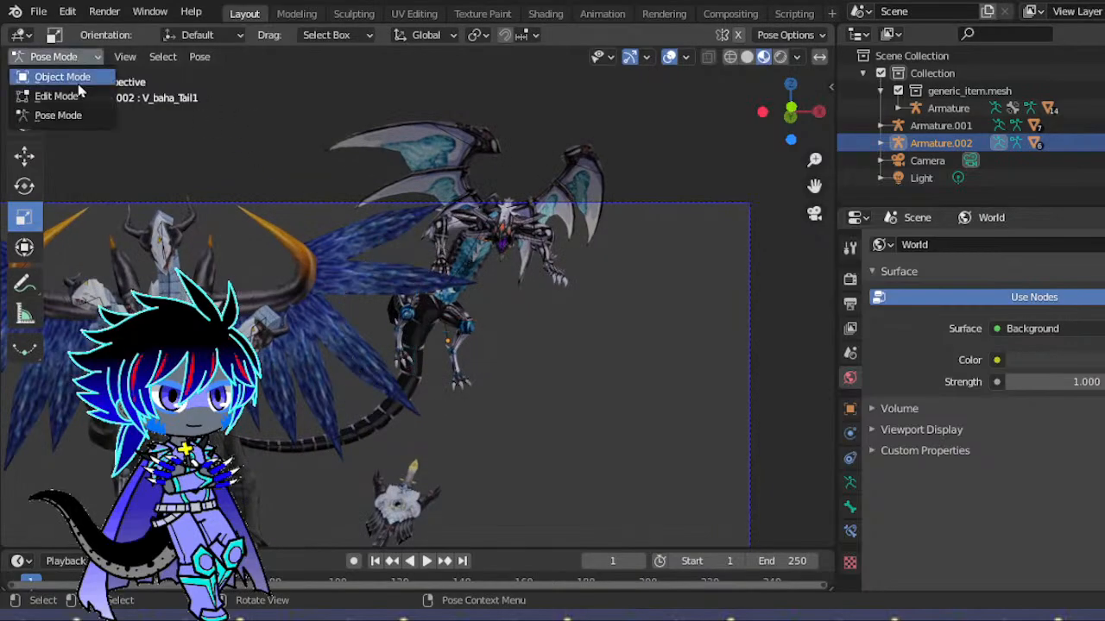
left_click(76, 79)
left_click(813, 215)
left_click(810, 219)
left_click_drag(814, 187, 984, 78)
left_click_drag(834, 317, 996, 340)
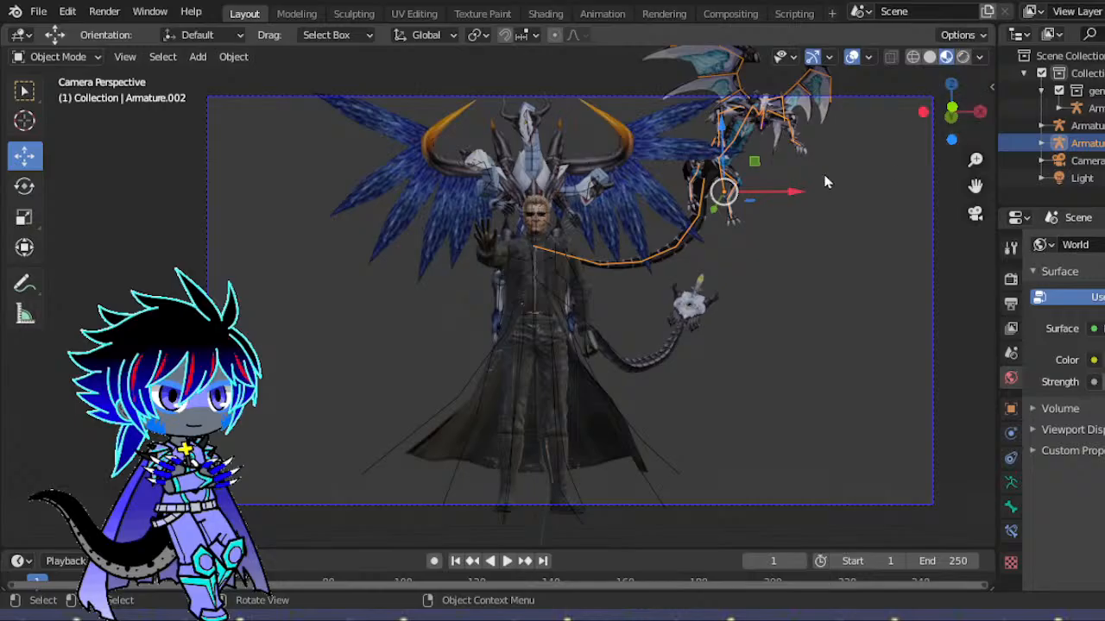
- Shift the dragon's armature slightly along the X axis beside the winged creature
scroll(724, 194, "up", 4)
scroll(684, 160, "down", 3)
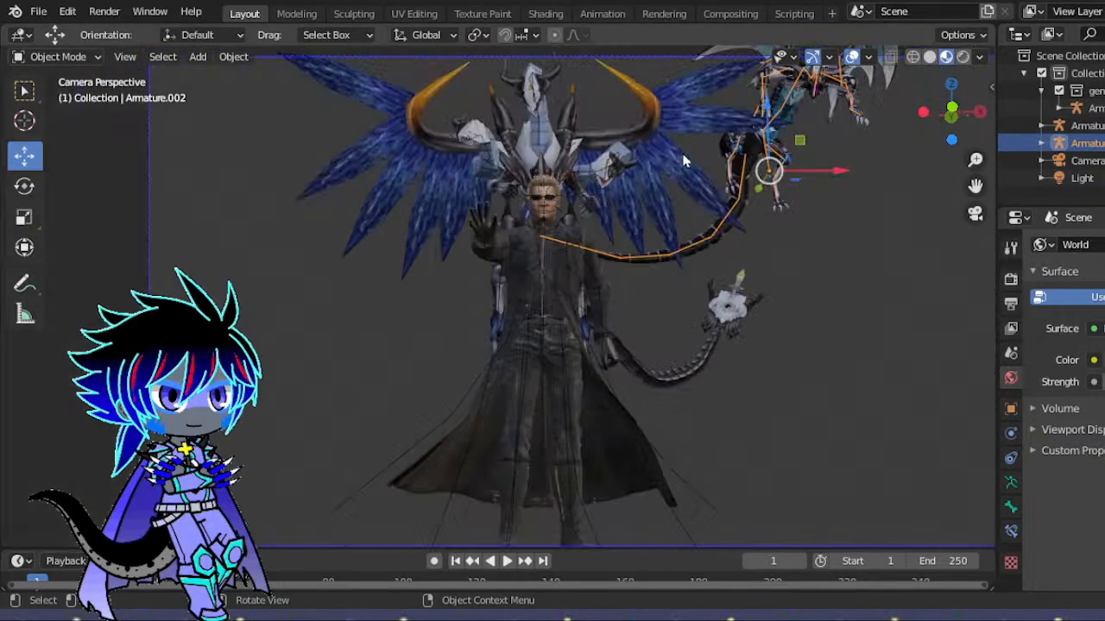
mouse_move(849, 171)
left_mouse_down()
mouse_move(833, 172)
mouse_move(863, 169)
left_mouse_up()
scroll(868, 168, "down", 3)
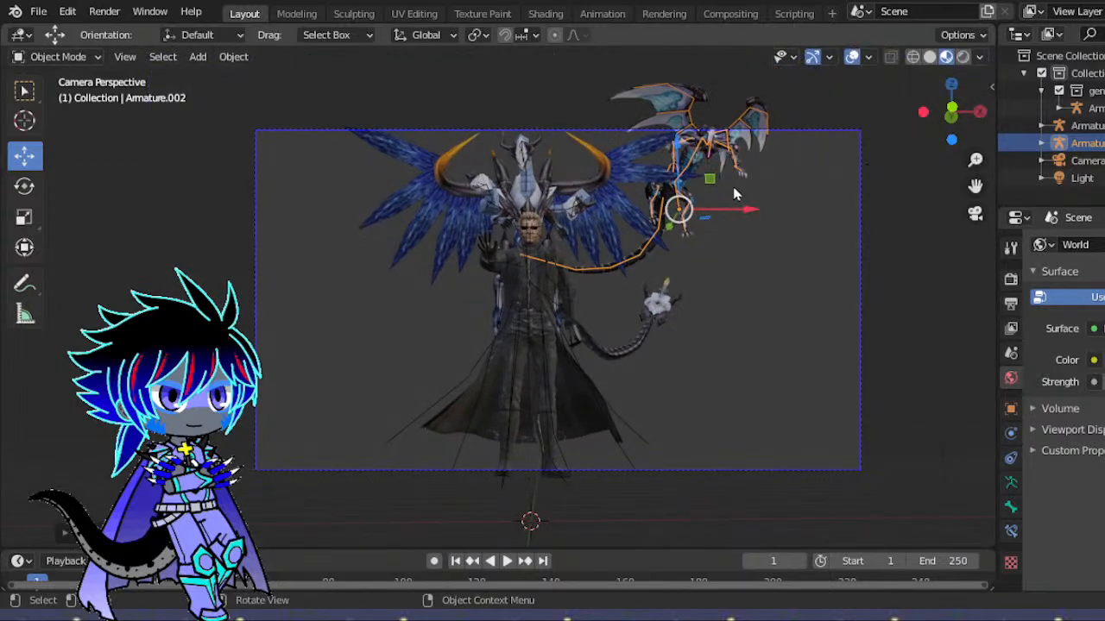
- Lower the dragon's armature and adjust its depth along the Y axis, checking the placement through the scene camera
left_click_drag(678, 152, 680, 184)
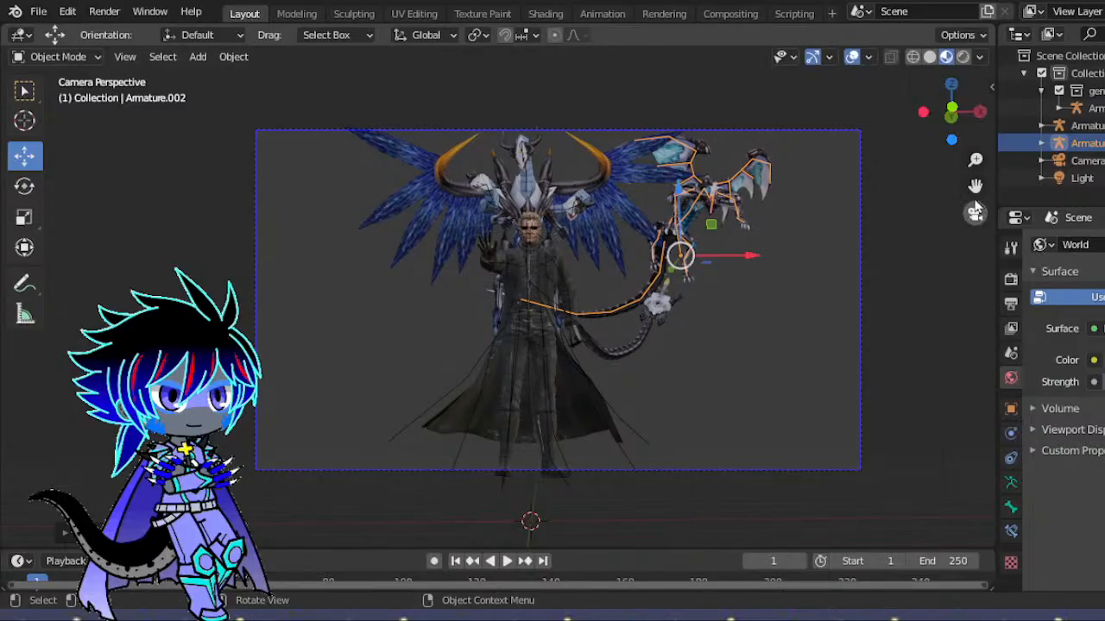
left_click(980, 111)
left_click_drag(615, 255, 769, 279)
left_click(981, 220)
left_click_drag(698, 220, 697, 201)
left_click(974, 216)
left_click_drag(749, 231, 653, 229)
left_click(975, 215)
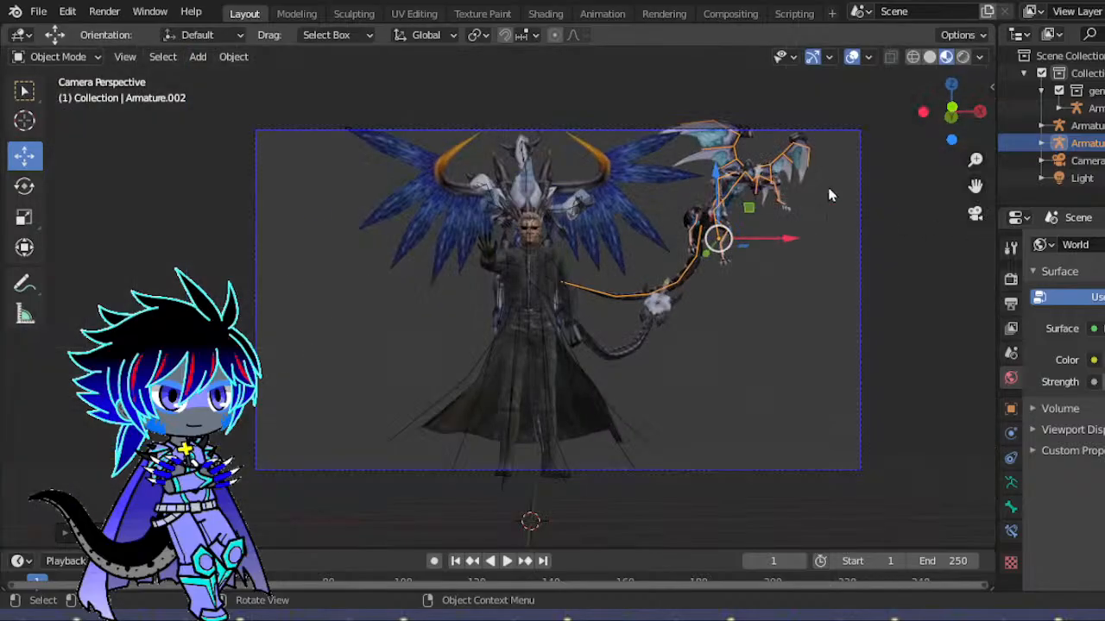
- Bring the dragon's armature forward along the Y axis, lower it slightly and shift it along X toward the winged creature
left_click(975, 215)
left_click_drag(643, 222, 531, 224)
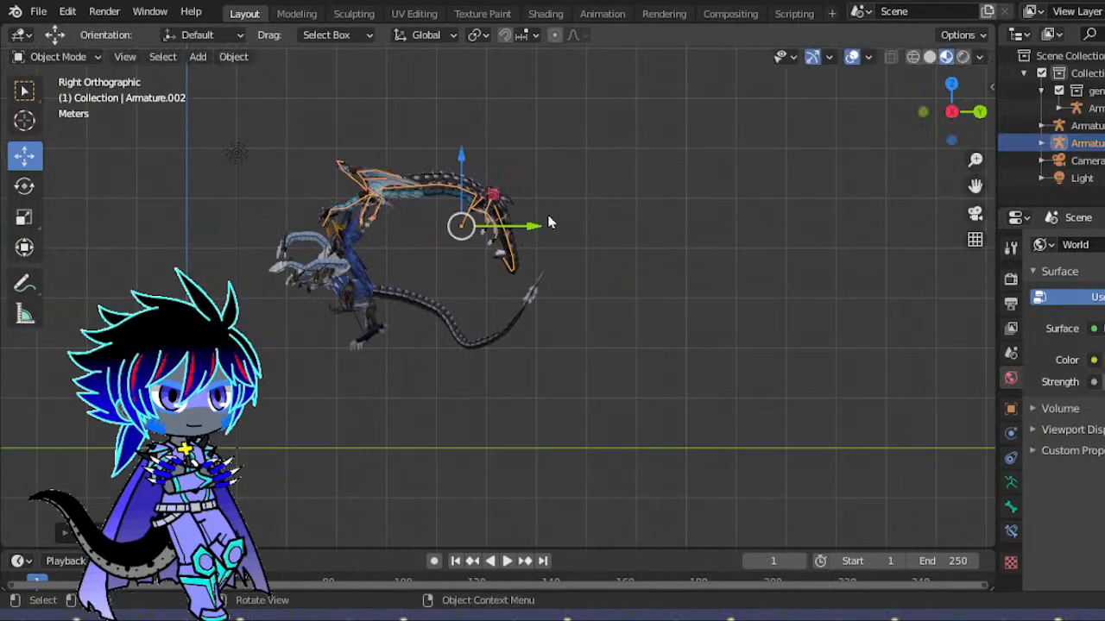
left_click(976, 214)
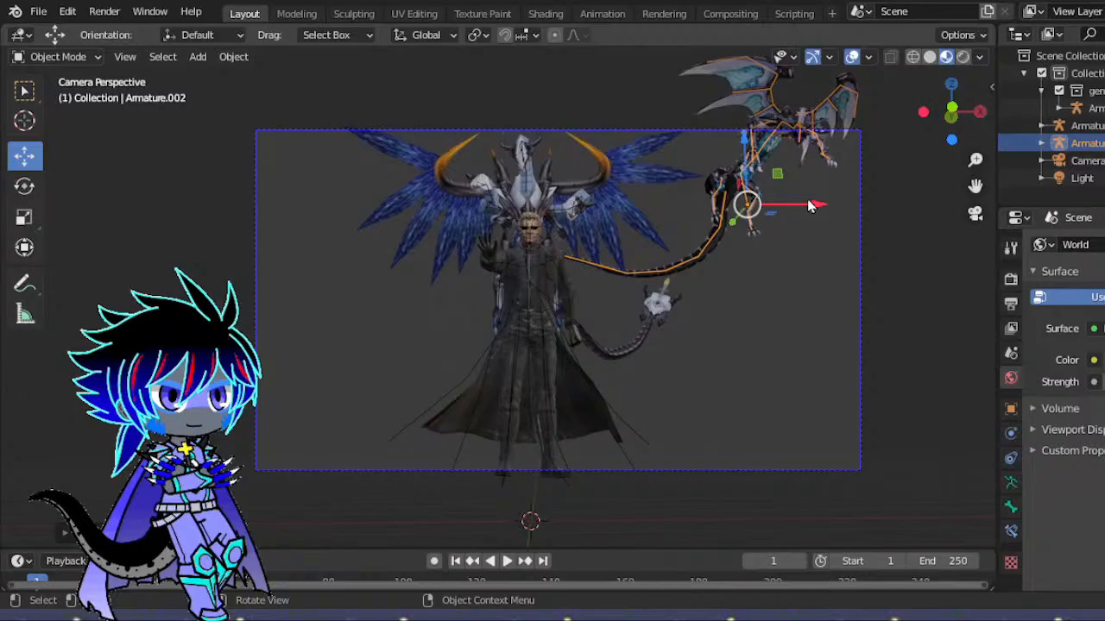
left_click_drag(751, 148, 749, 171)
left_click_drag(803, 220, 791, 202)
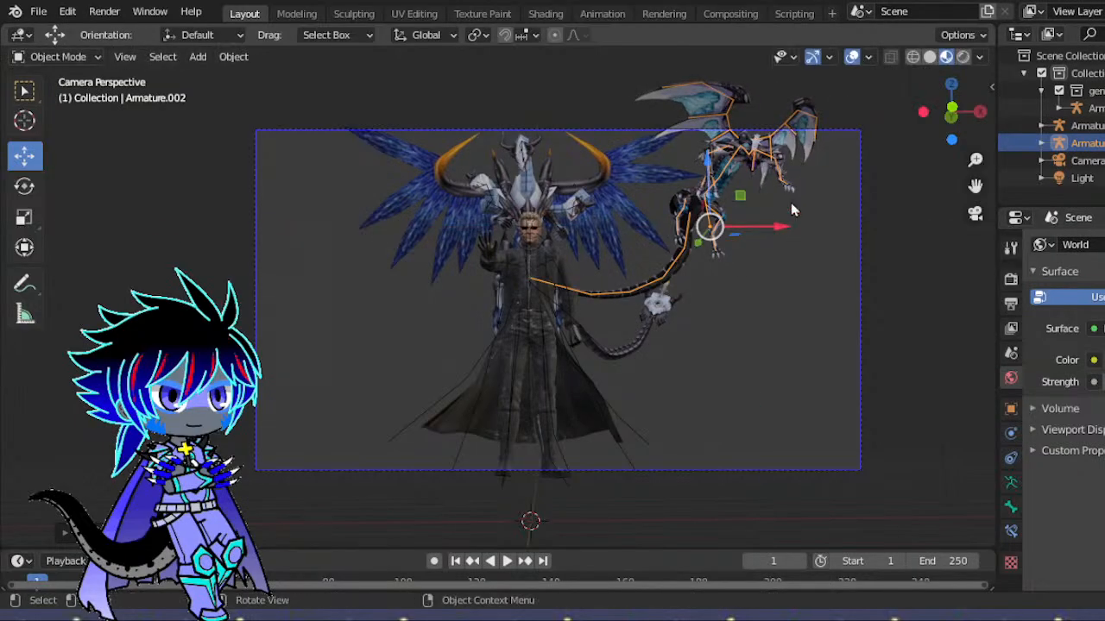
- Move the dragon's armature back along the Y axis behind the winged creature and readjust its height to fit the camera frame
left_click(974, 215)
left_click_drag(472, 177, 455, 207)
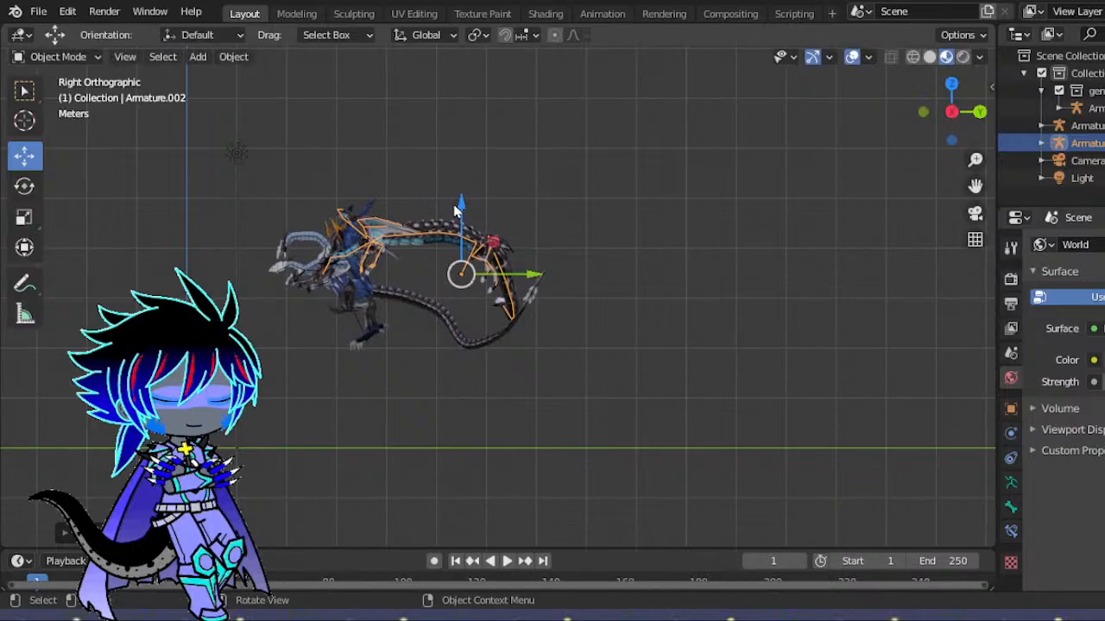
left_click_drag(522, 292, 611, 280)
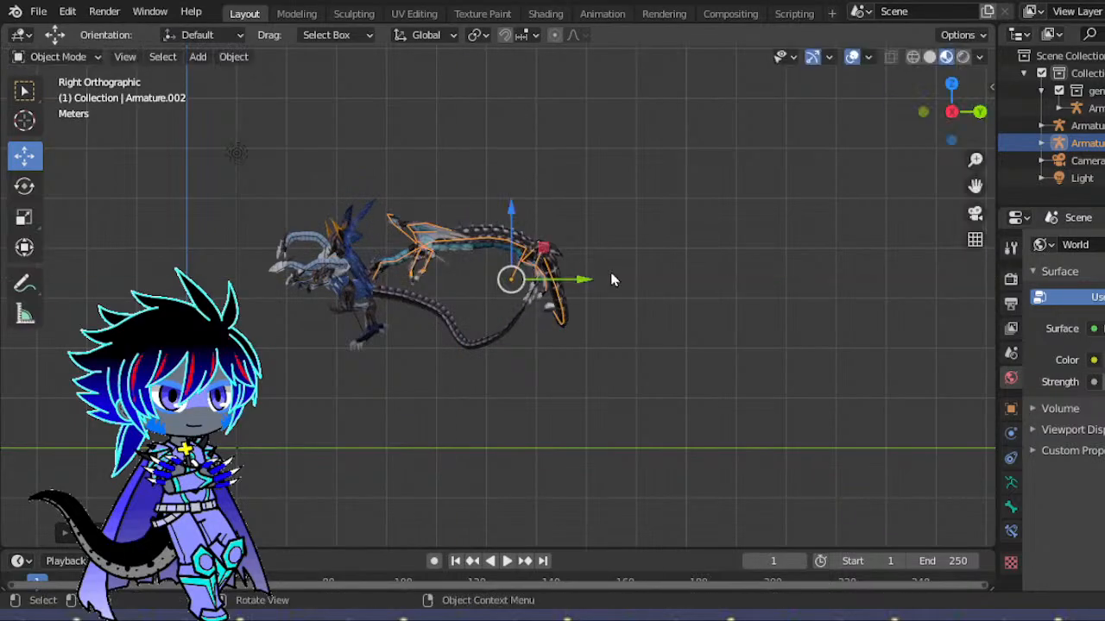
left_click(974, 215)
left_click_drag(703, 223, 704, 197)
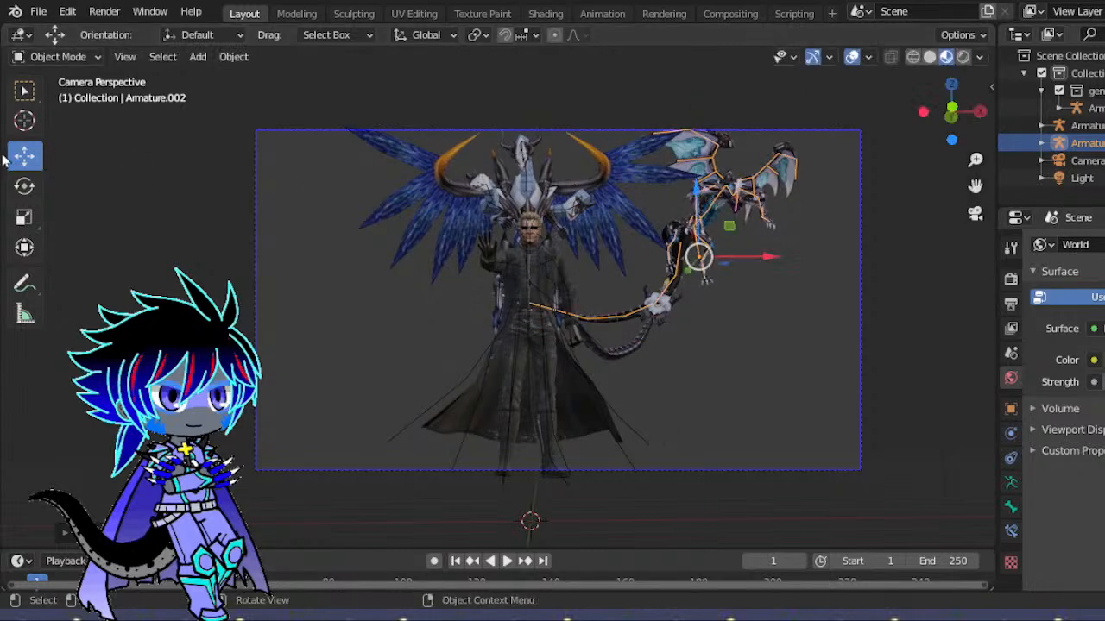
- Rotate the dragon's whole armature slightly and reposition it along the Z and X axes beside the winged creature's wing
left_click(24, 186)
left_click_drag(769, 213, 775, 235)
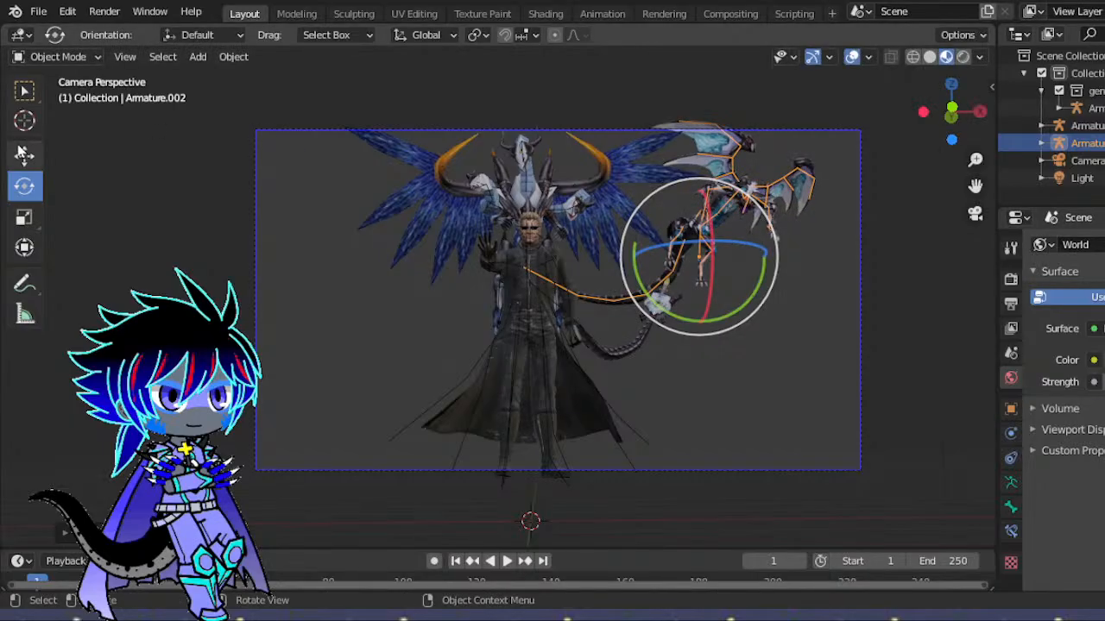
left_click(24, 154)
left_click_drag(689, 183, 688, 197)
left_click_drag(750, 266, 710, 263)
left_click_drag(664, 212, 664, 192)
left_click_drag(724, 252, 751, 254)
scroll(764, 256, "up", 11)
left_click_drag(975, 186, 653, 289)
left_click_drag(975, 185, 556, 275)
scroll(876, 146, "down", 4)
scroll(698, 190, "down", 5)
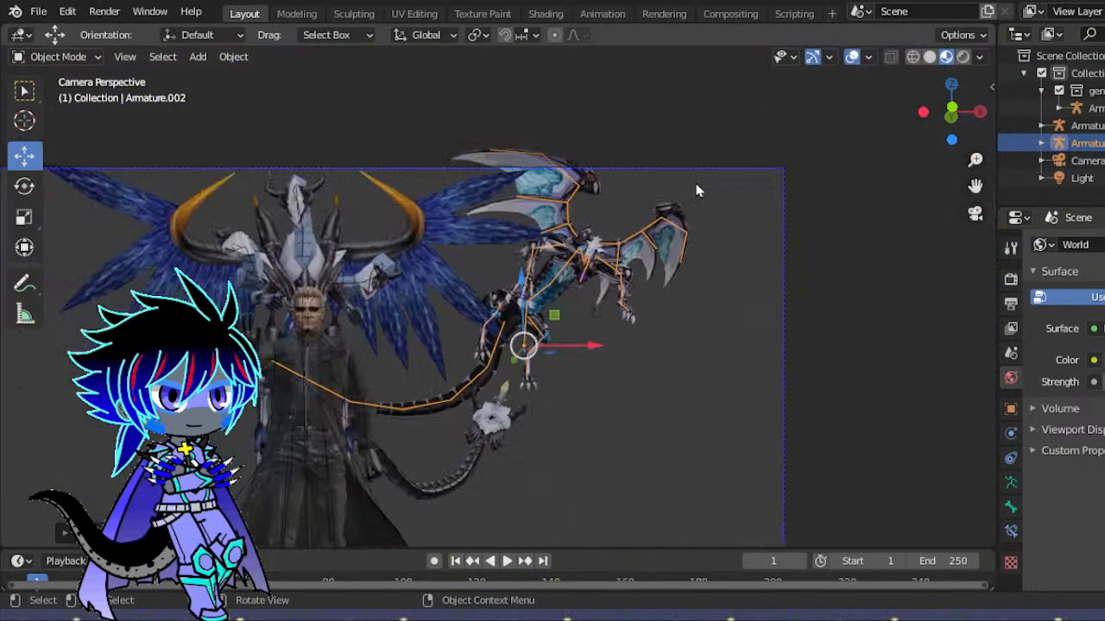
- Rotate the dragon's armature a little further and check its tilt up close through the scene camera
left_click(33, 187)
left_click_drag(559, 279, 562, 341)
left_click(24, 155)
scroll(561, 333, "up", 1)
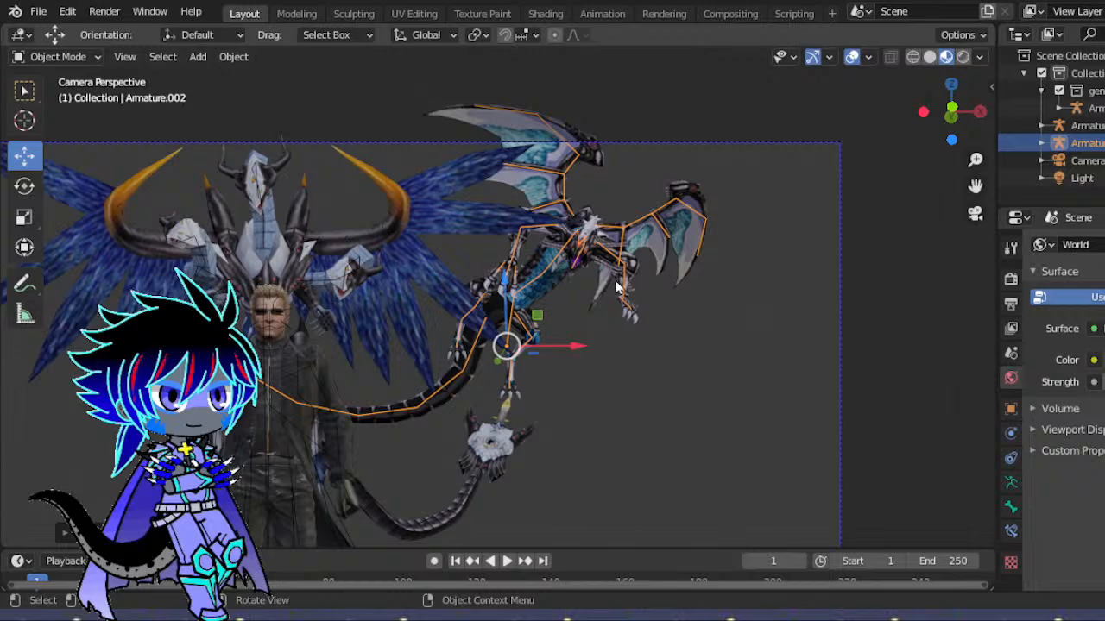
scroll(512, 383, "up", 4)
scroll(514, 385, "down", 3)
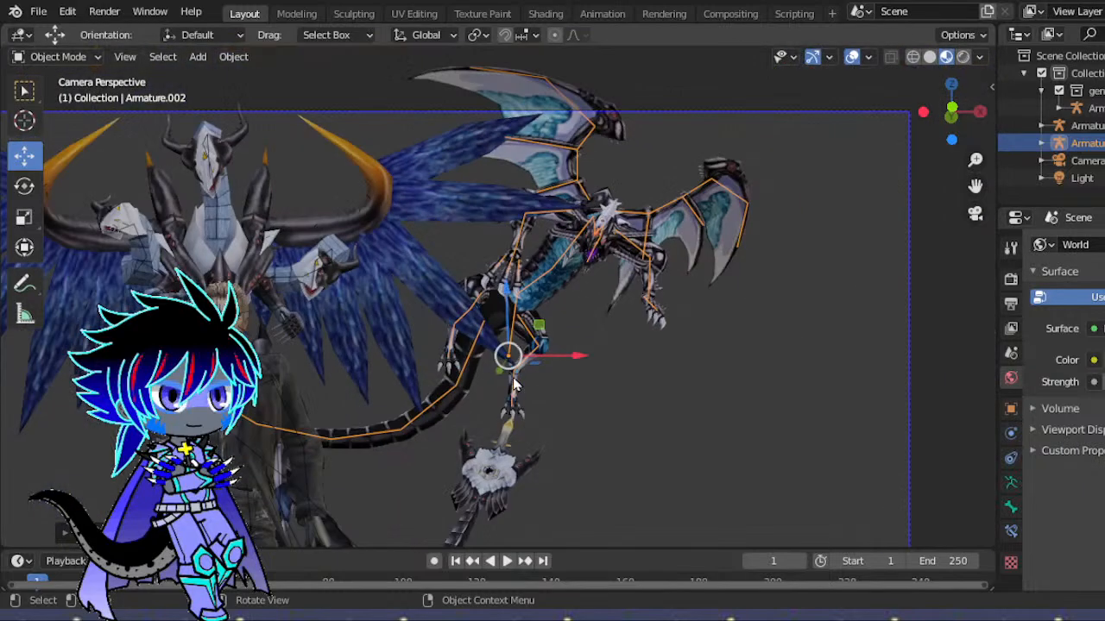
scroll(516, 382, "down", 1)
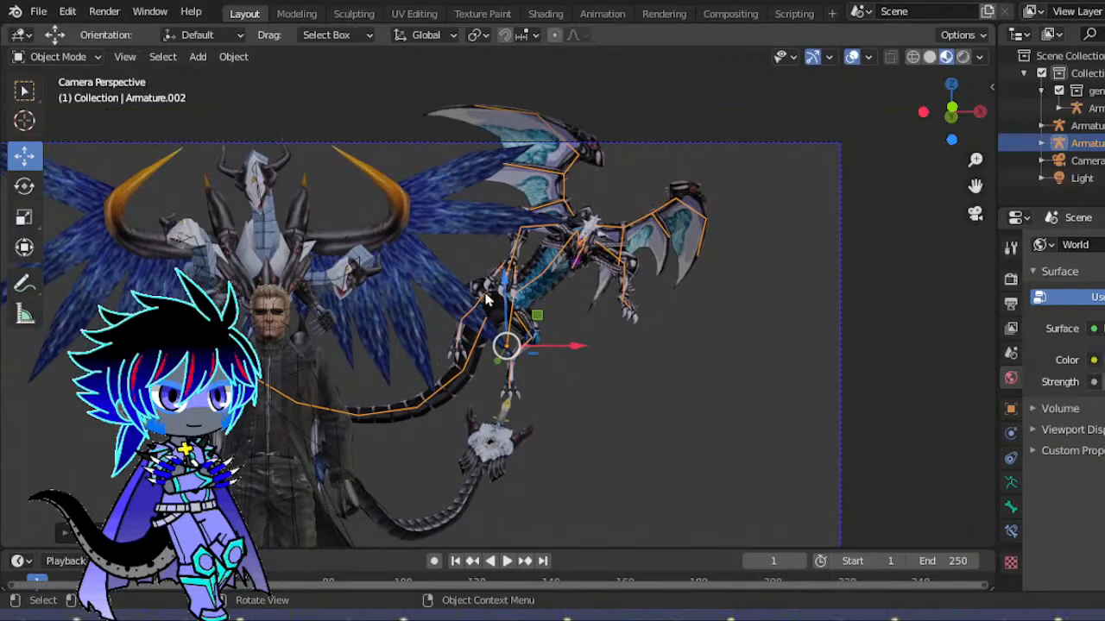
- In Pose Mode, scale down the tail bone V_baha_Tail2 and scale V_baha_Tail1 to about 0.89 for a thinner tail
left_click(59, 55)
left_click(51, 118)
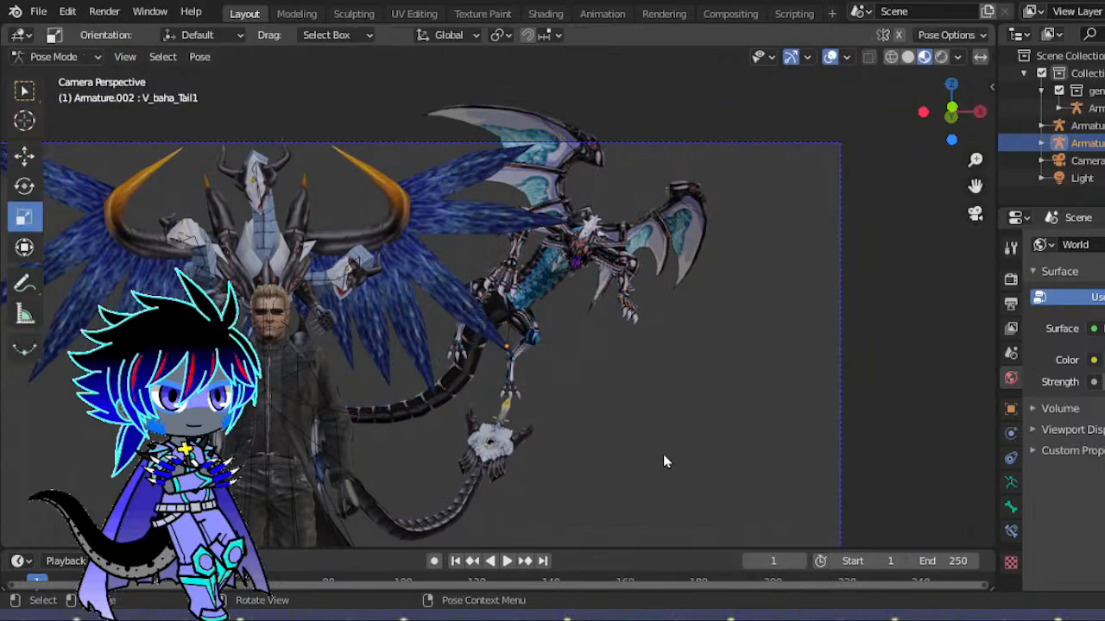
left_click(457, 367)
key("s")
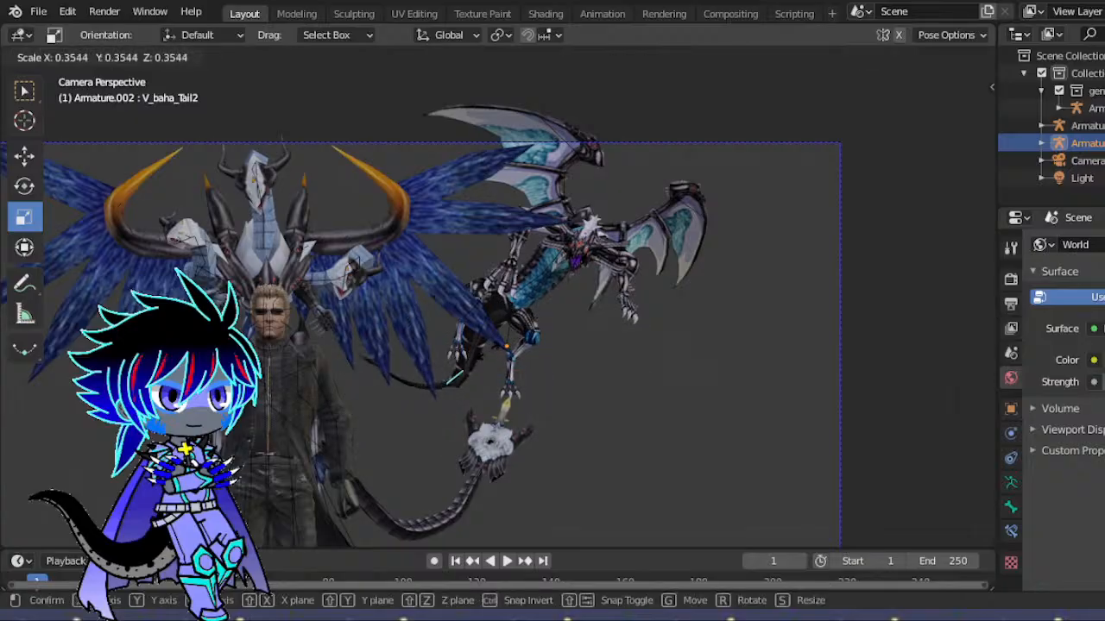
left_click(505, 344)
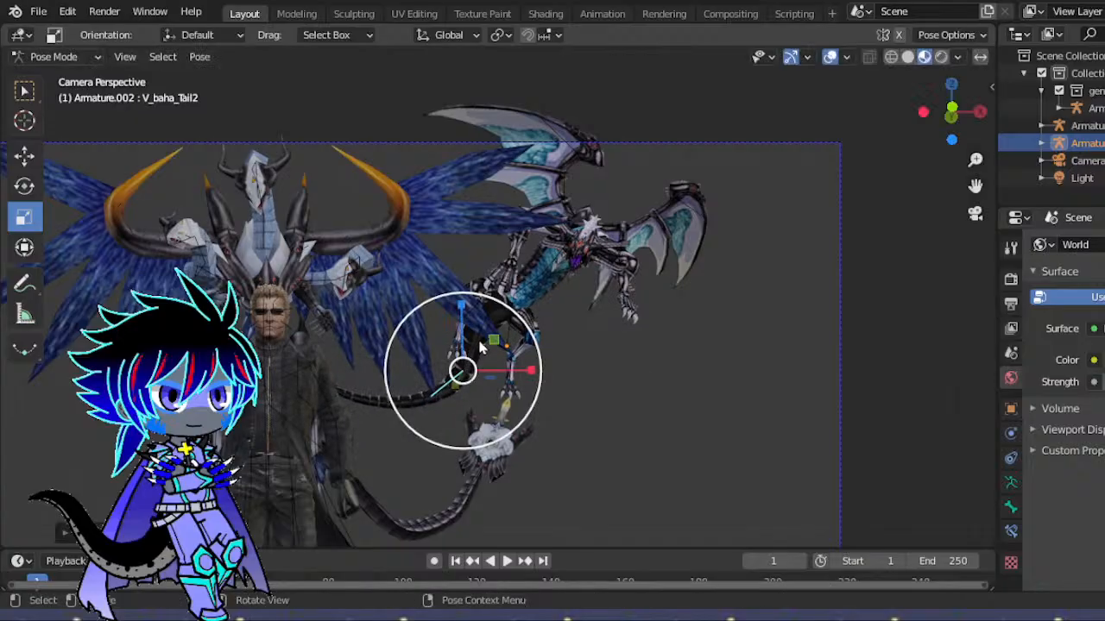
left_click(477, 342)
left_click_drag(541, 270, 533, 276)
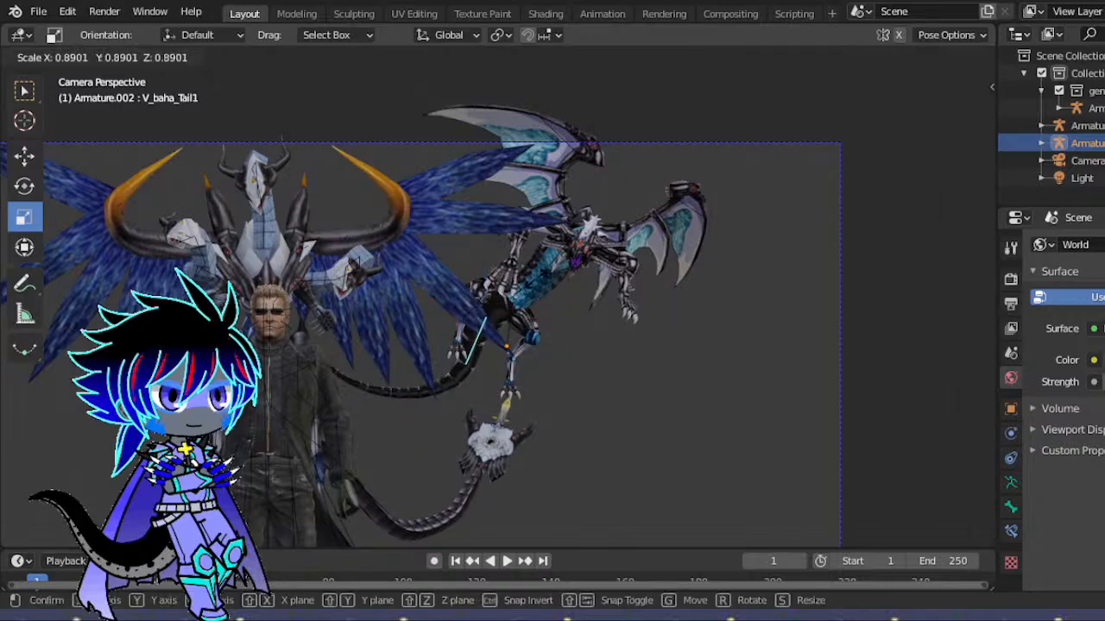
left_click(535, 288)
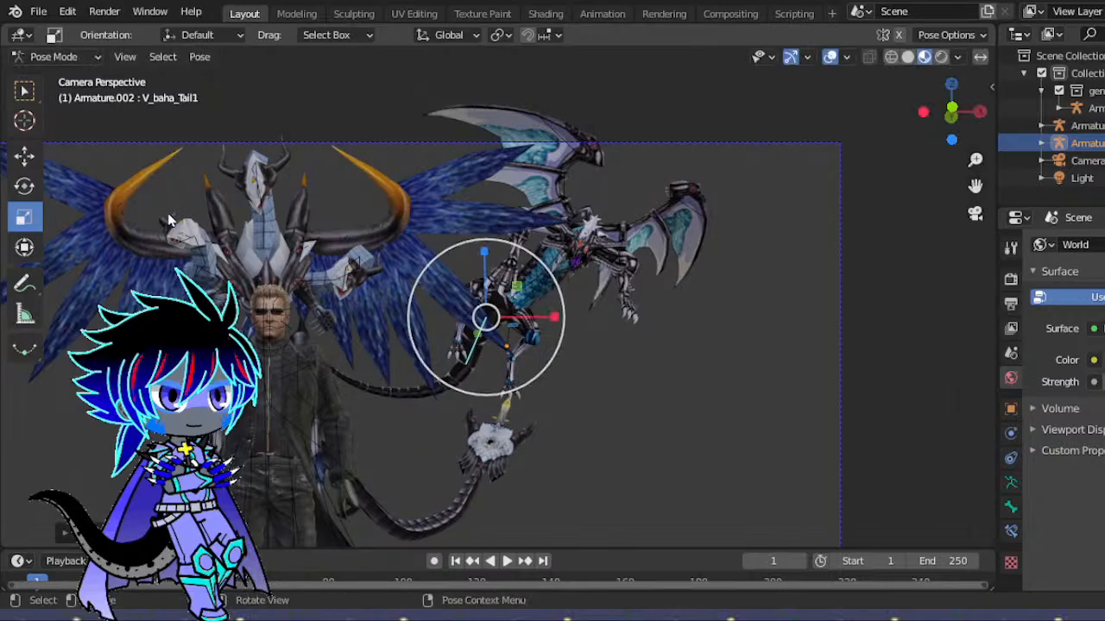
- Rotate the dragon's tail bones from V_baha_Tail1 to V_baha_Tail6 to give the tail a new downward curve
left_click(24, 186)
mouse_move(561, 314)
left_mouse_down()
mouse_move(553, 284)
mouse_move(557, 300)
left_mouse_up()
left_click_drag(473, 328, 510, 362)
left_click(447, 371)
mouse_move(419, 382)
left_mouse_down()
mouse_move(452, 432)
mouse_move(420, 400)
left_mouse_up()
left_click_drag(416, 401, 369, 410)
left_click(371, 394)
left_click(378, 395)
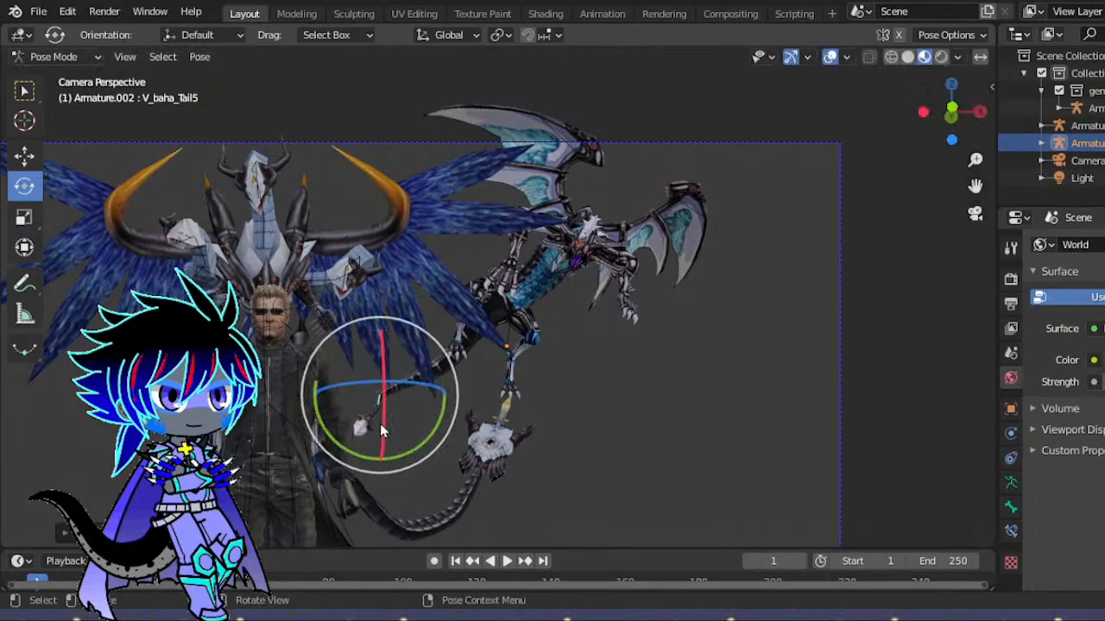
left_click(488, 434)
left_click_drag(416, 437, 395, 390)
- Rotate the V_baha_BRTibia bone to adjust the bend of the dragon's right hind leg
scroll(744, 389, "up", 5)
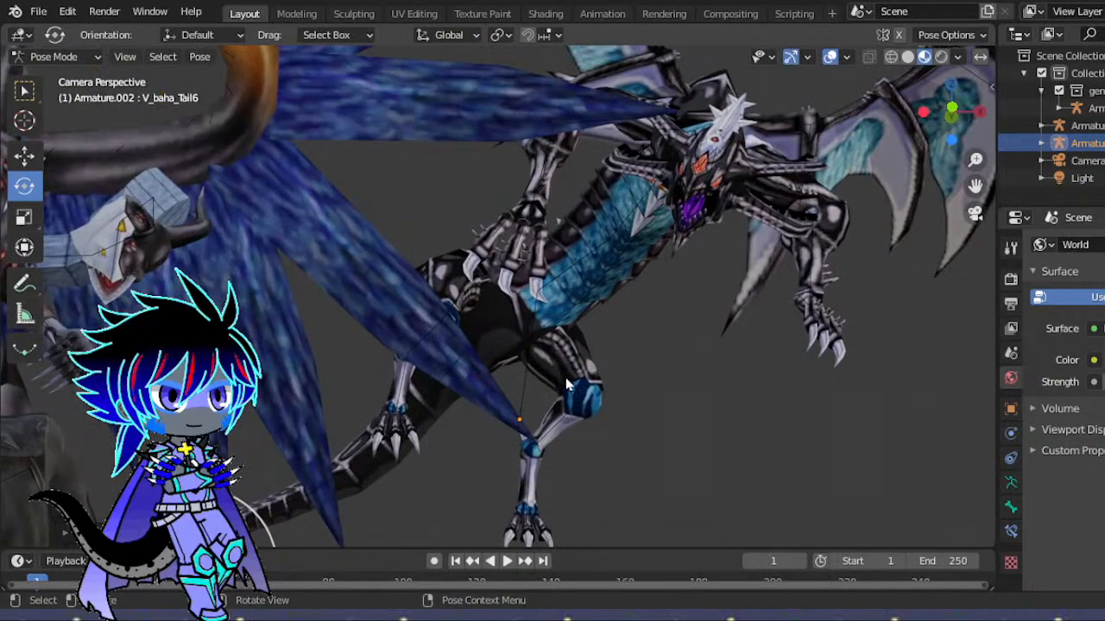
left_click(419, 377)
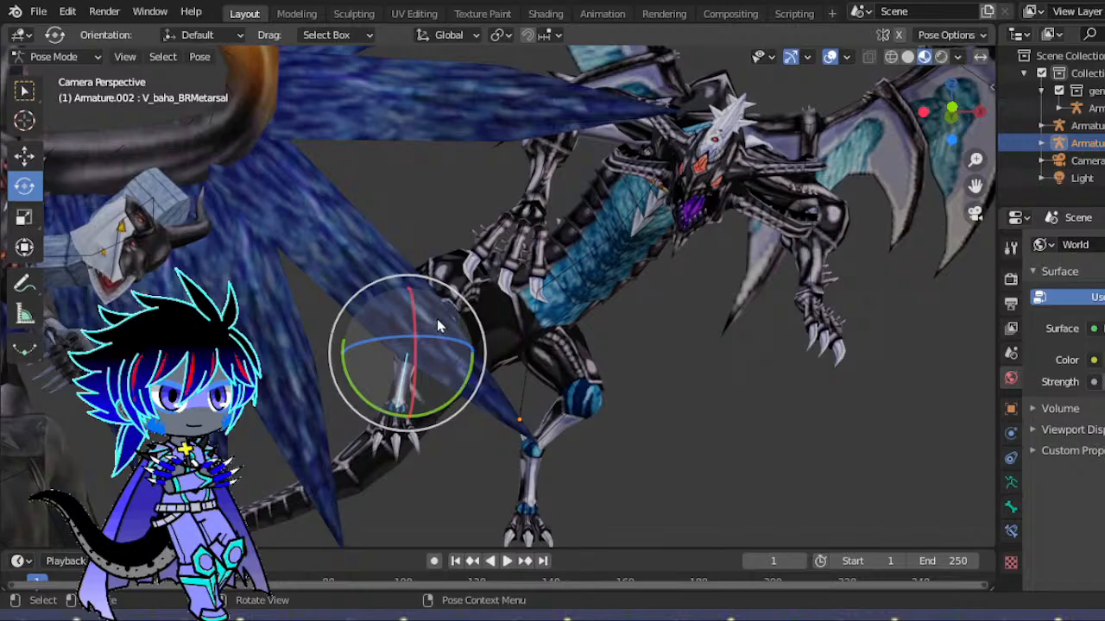
left_click(431, 332)
left_click_drag(365, 305, 363, 324)
left_click_drag(466, 354, 459, 367)
- Rotate the V_baha_RWing8 bone freely to angle the outer part of the dragon's right wing, comparing it with the whole frame
scroll(538, 353, "down", 6)
scroll(569, 366, "up", 4)
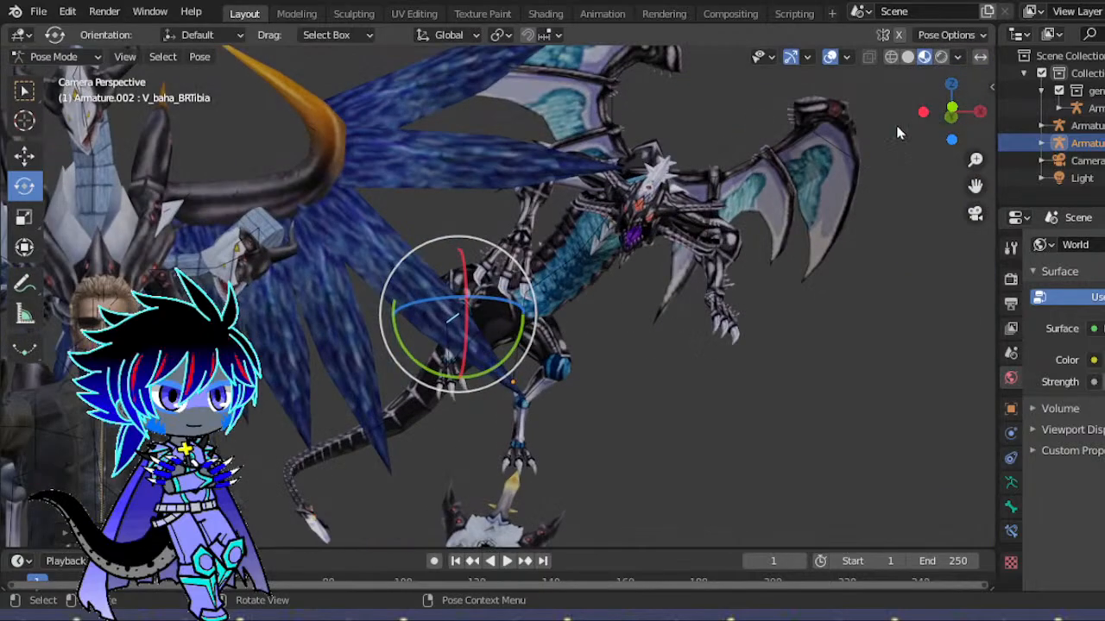
left_click_drag(978, 184, 910, 335)
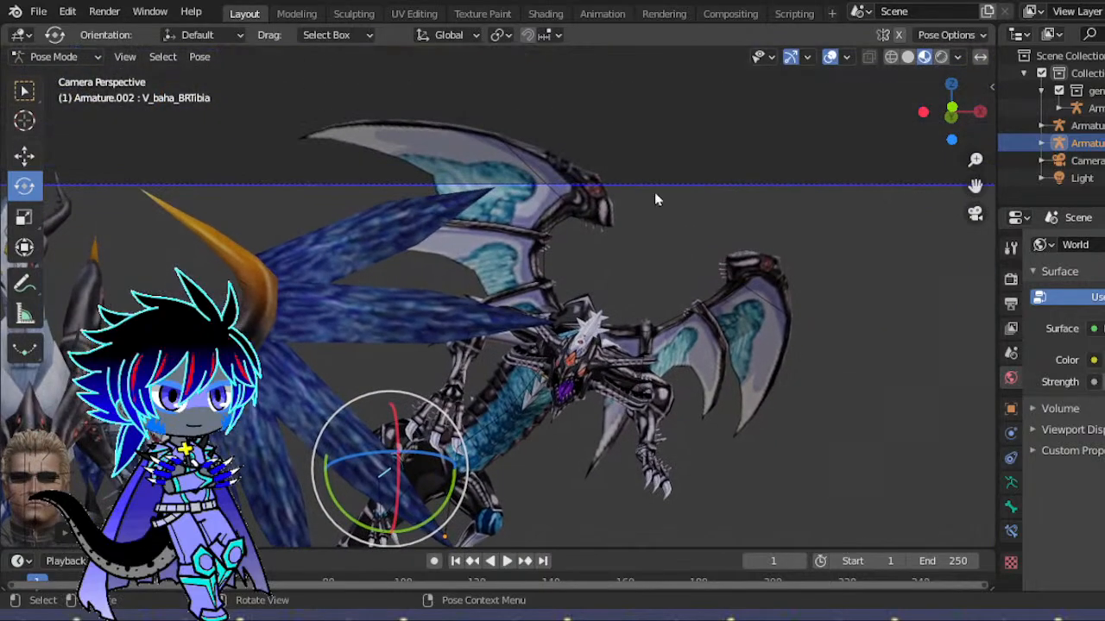
left_click(534, 188)
key("r")
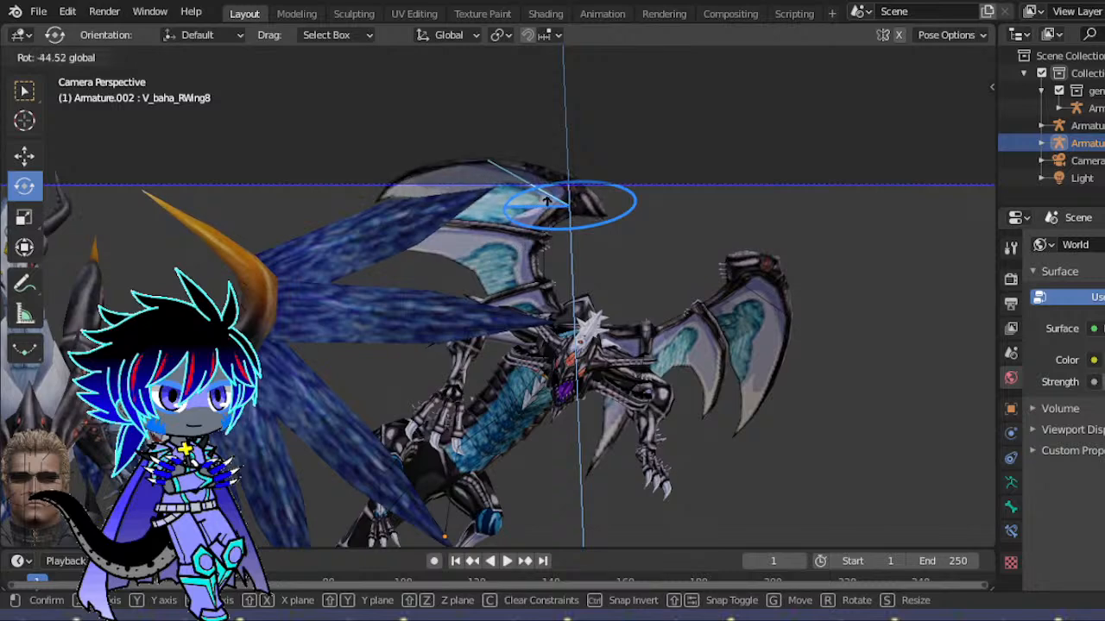
key("r")
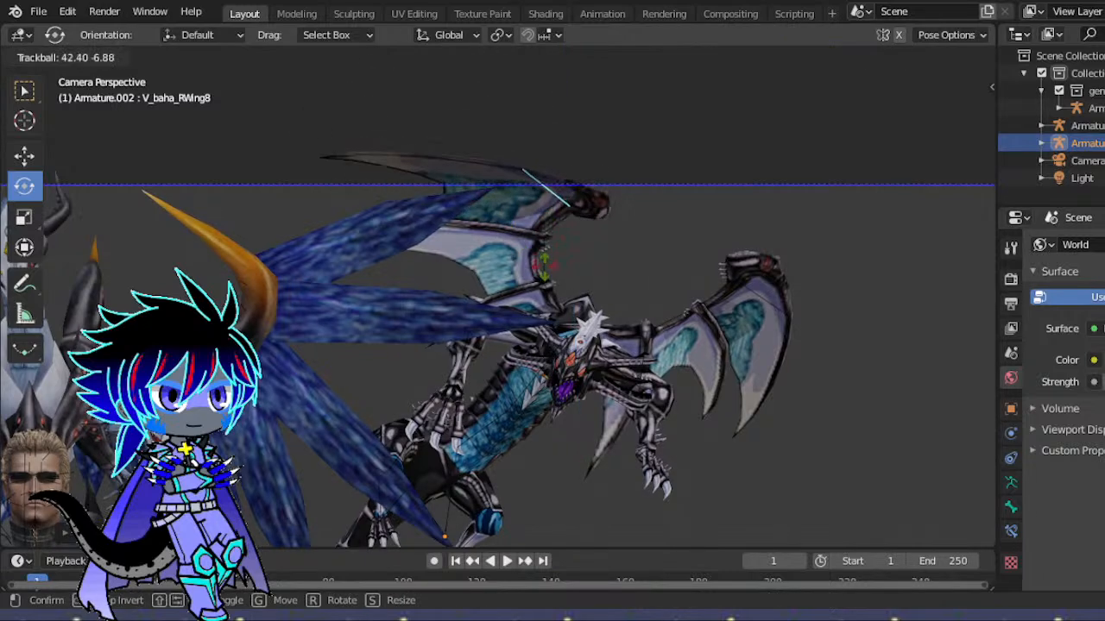
left_click_drag(543, 270, 521, 177)
scroll(607, 252, "down", 6)
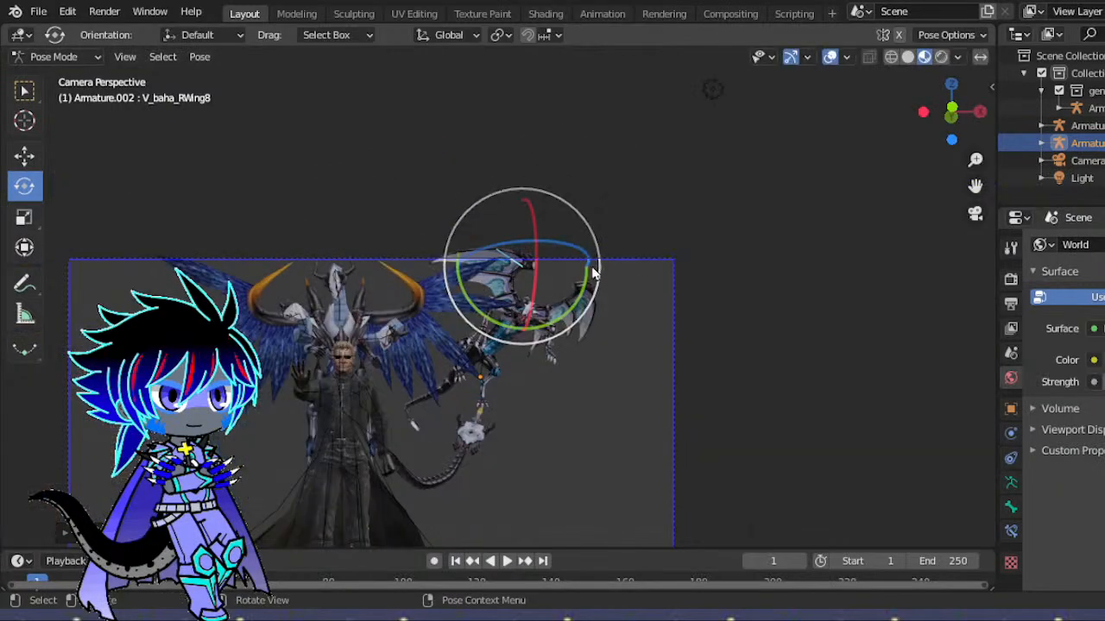
scroll(604, 275, "up", 4)
scroll(681, 340, "down", 3)
scroll(689, 352, "up", 8)
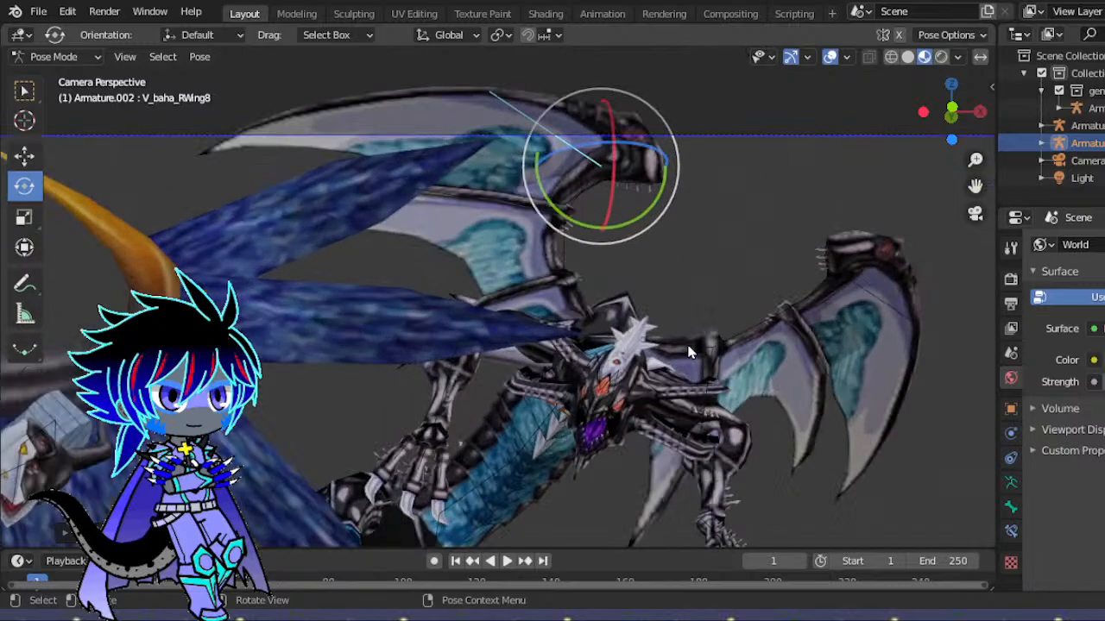
- Rotate the V_baha_LForarm bone freely so the dragon's left forearm swings inward toward its body
left_click_drag(976, 187, 858, 3)
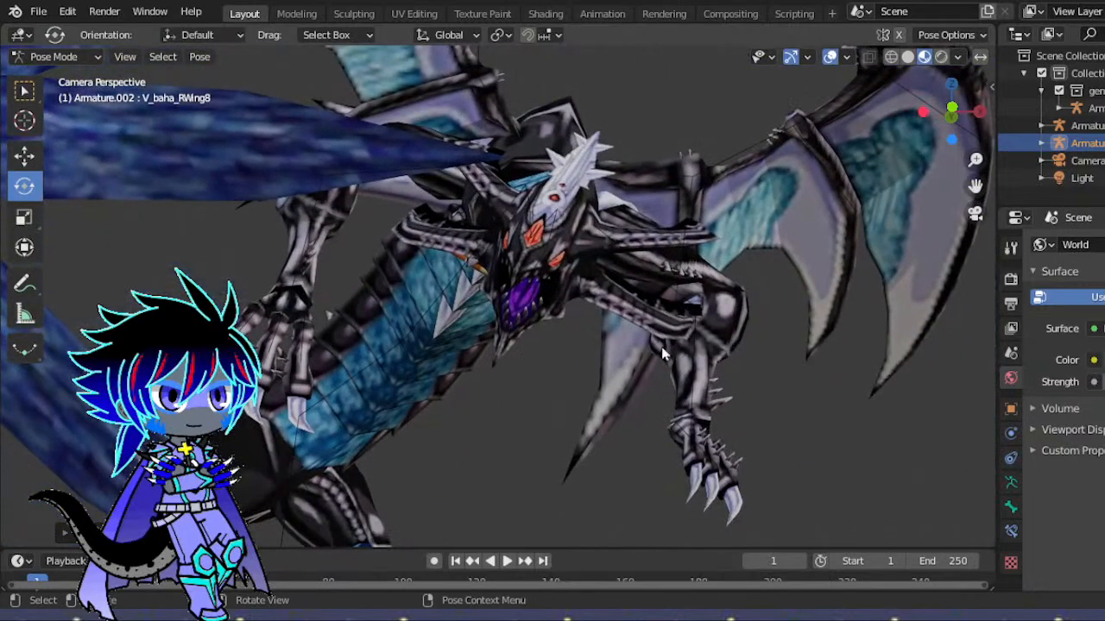
left_click(701, 293)
key("r")
key("r")
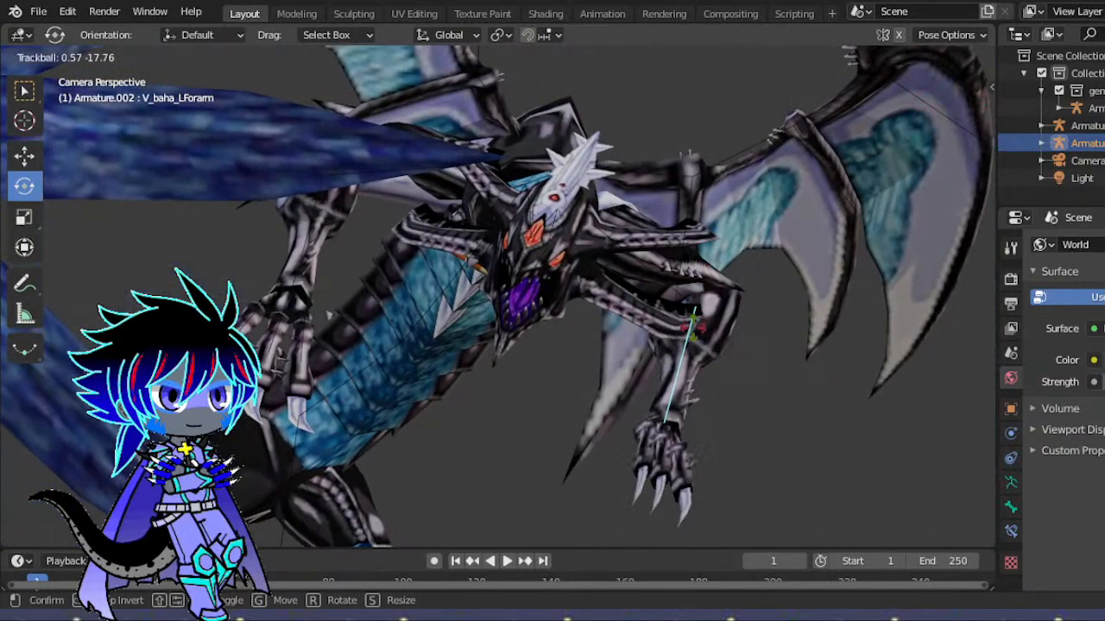
left_click(693, 332)
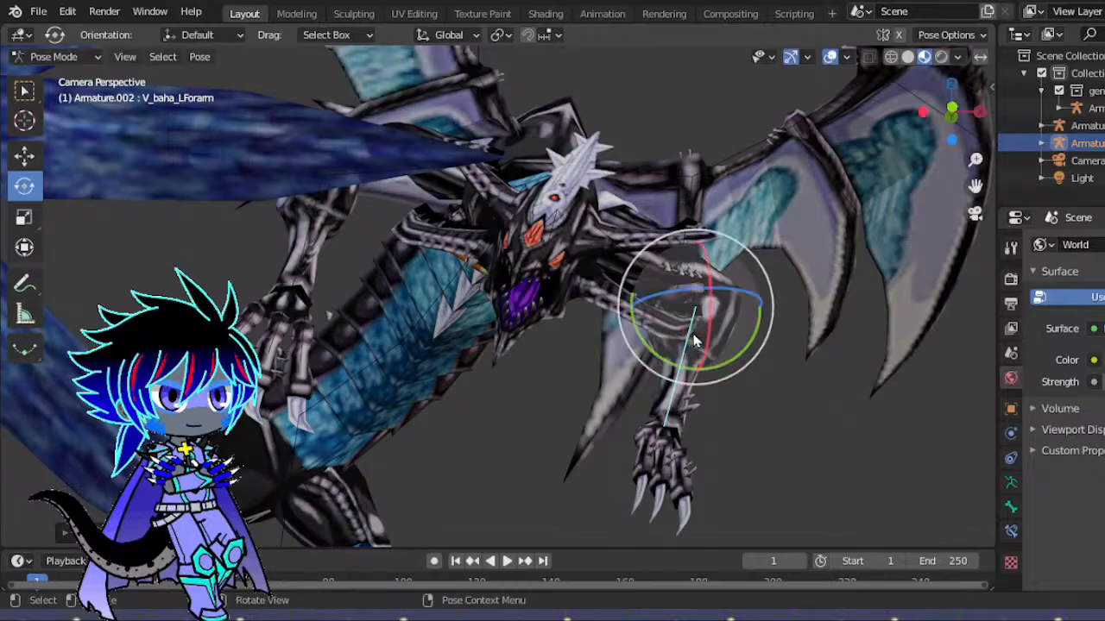
- Rotate the V_baha_Lumbar2 spine bone freely to tilt the dragon's upper body slightly
left_click(494, 292)
key("r")
key("r")
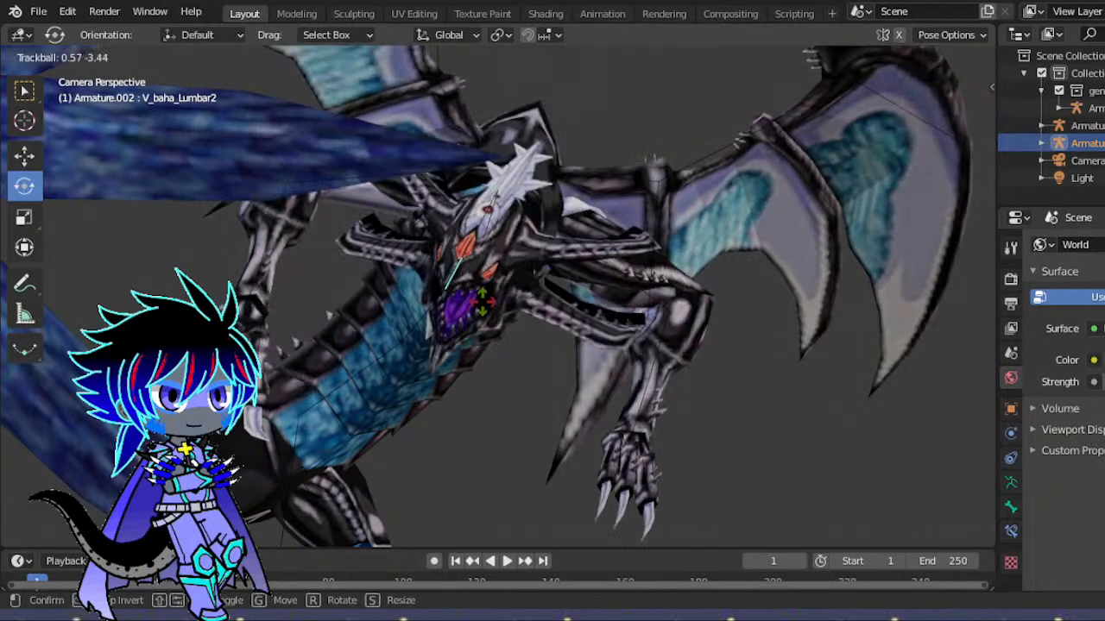
left_click(490, 311)
- Rotate the V_baha_Neck4 bone freely to turn the dragon's head downward toward the viewer, comparing it with the whole frame
scroll(609, 301, "down", 8)
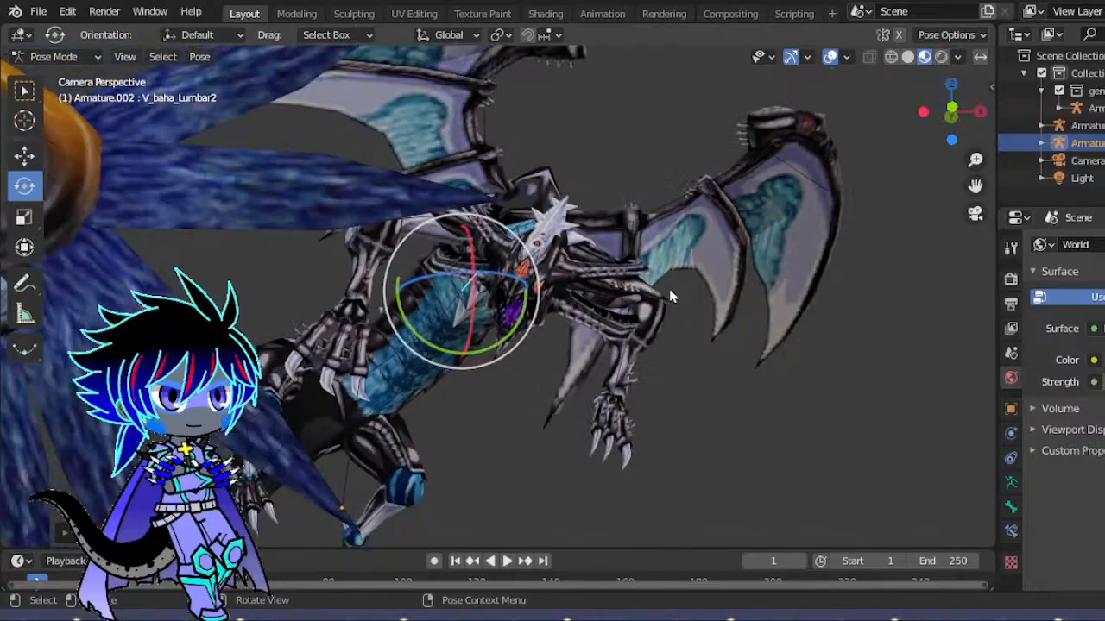
scroll(676, 296, "up", 1)
scroll(523, 273, "up", 3)
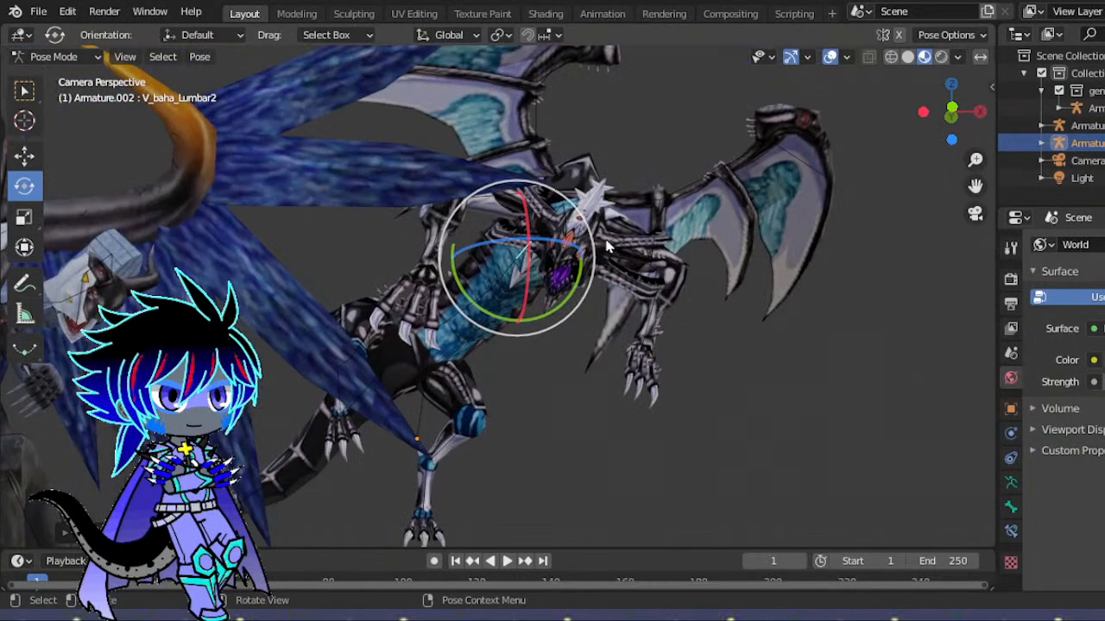
left_click(562, 269)
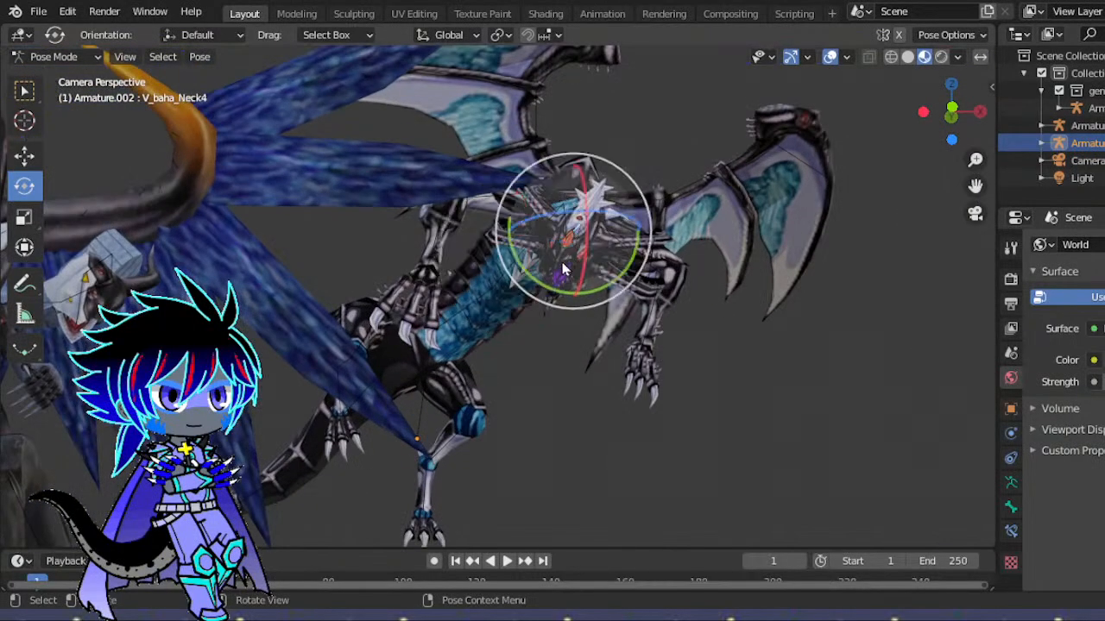
key("r")
key("r")
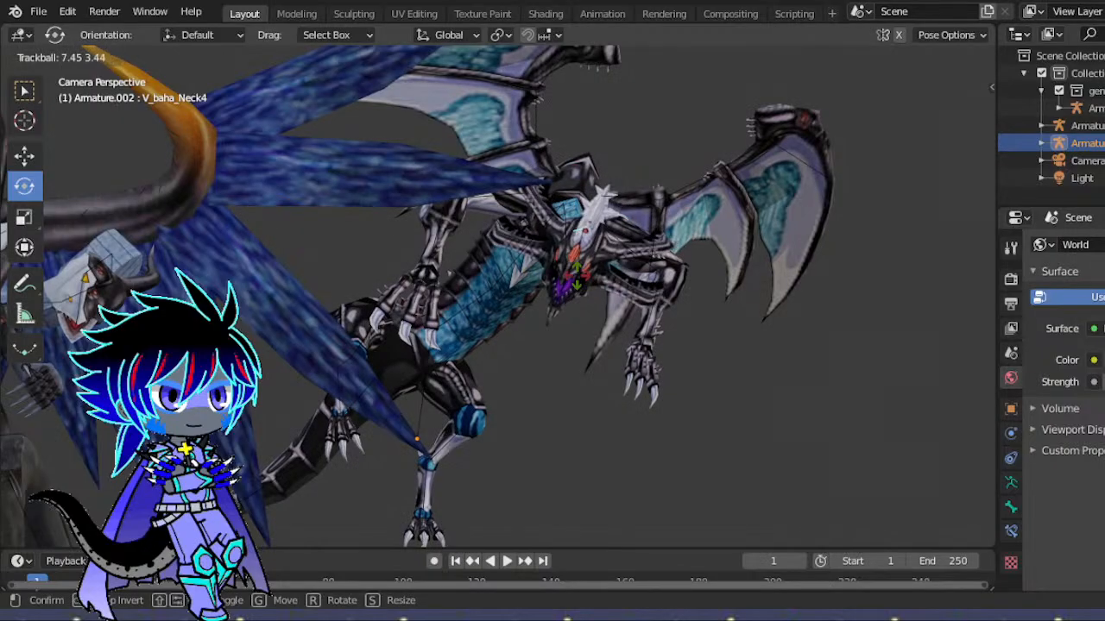
left_click(580, 277)
scroll(804, 274, "down", 7)
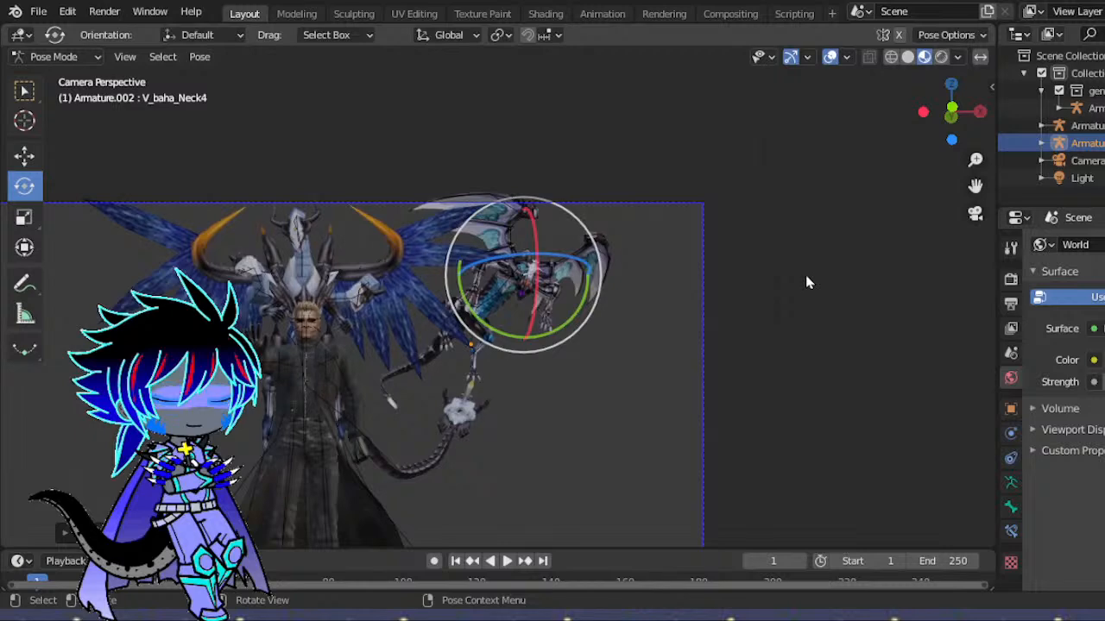
- Rotate the V_baha_BLTibia bone to bend the lower part of the dragon's left hind leg backward
scroll(806, 275, "up", 1)
scroll(526, 380, "up", 5)
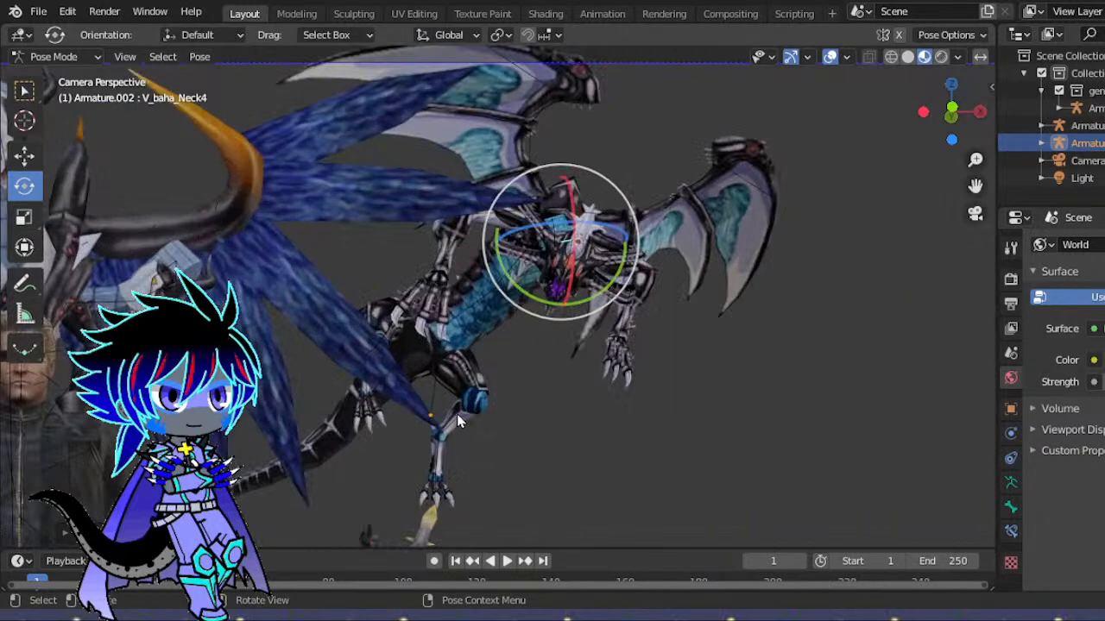
left_click(481, 423)
key("r")
key("r")
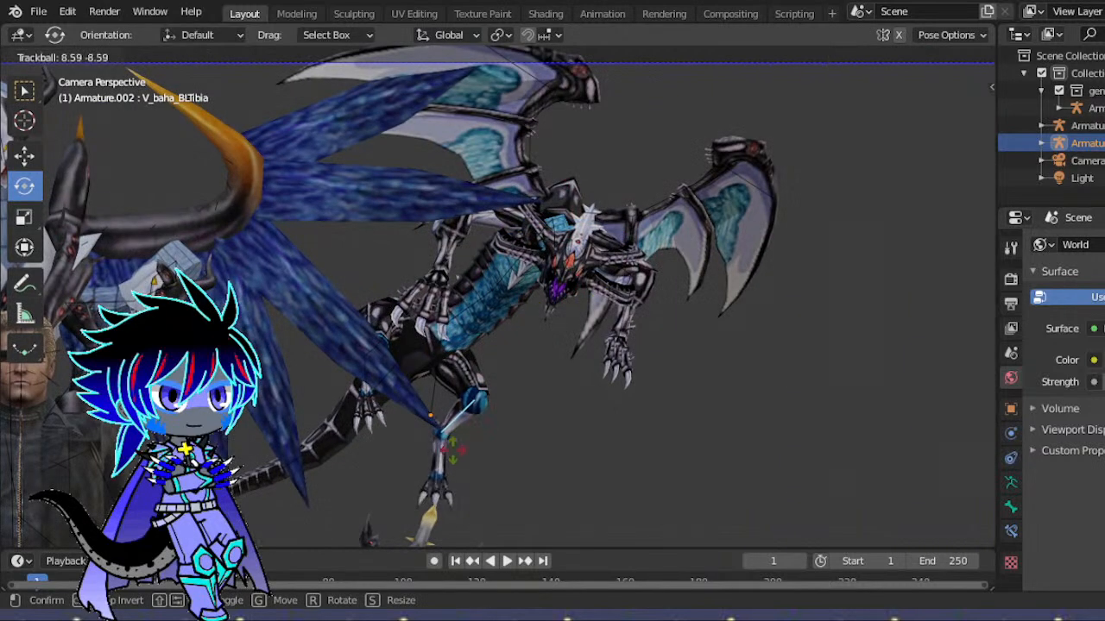
left_click(486, 457)
key("r")
left_click(480, 394)
- Rotate the V_baha_BLFemur bone to swing the dragon's left thigh outward and raise the knee
left_click(459, 411)
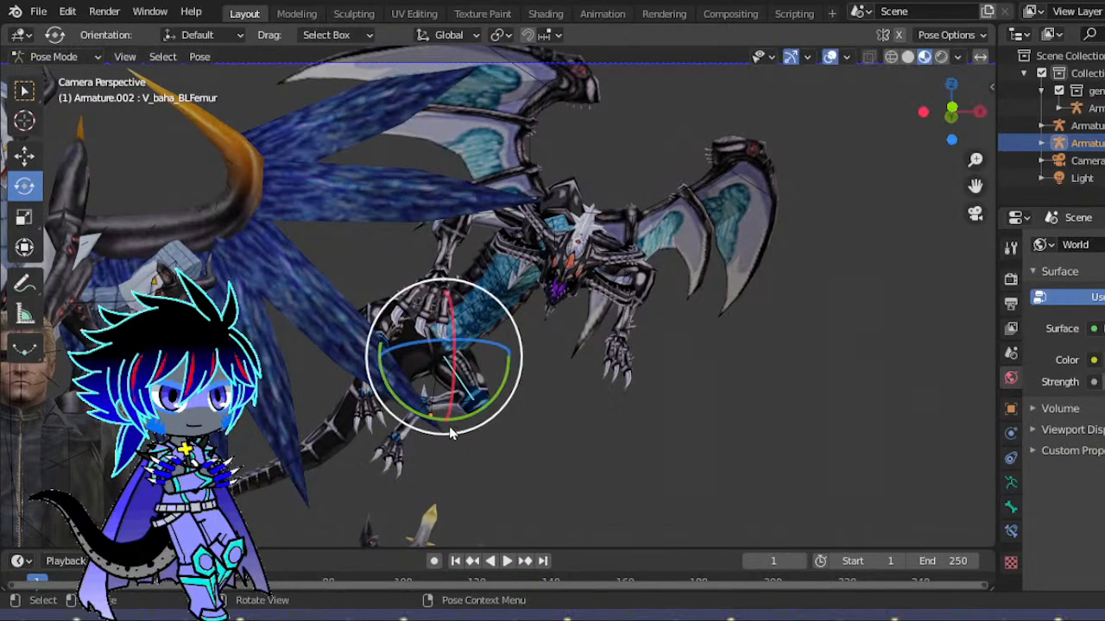
key("r")
left_click(499, 410)
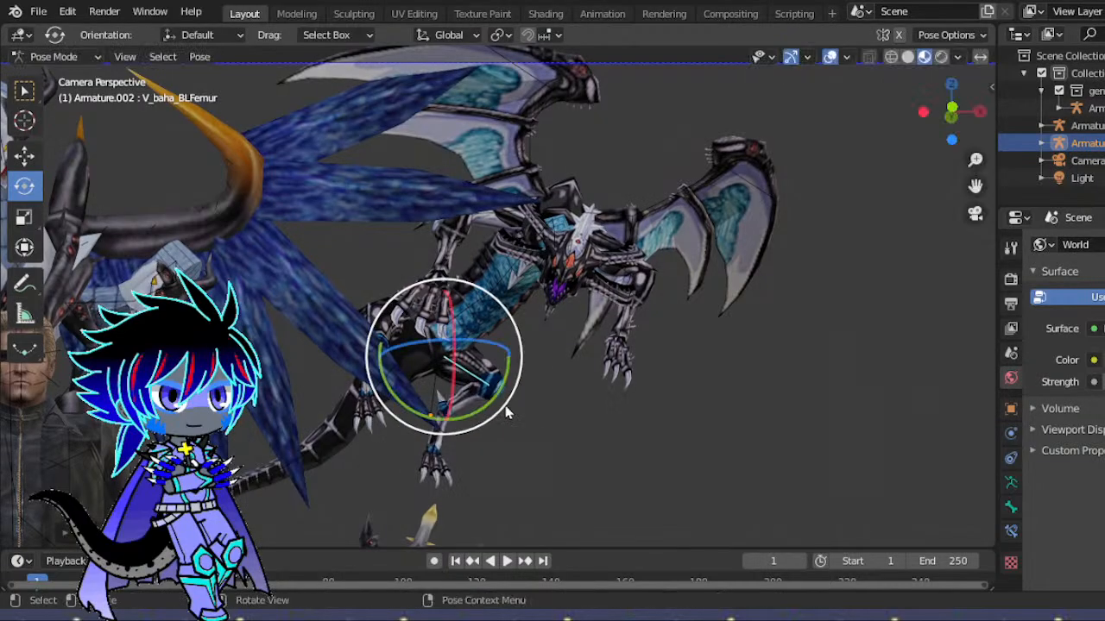
- Rotate the V_baha_BLMetarsal bone freely to adjust the dragon's left hind foot
left_click(438, 447)
key("r")
key("r")
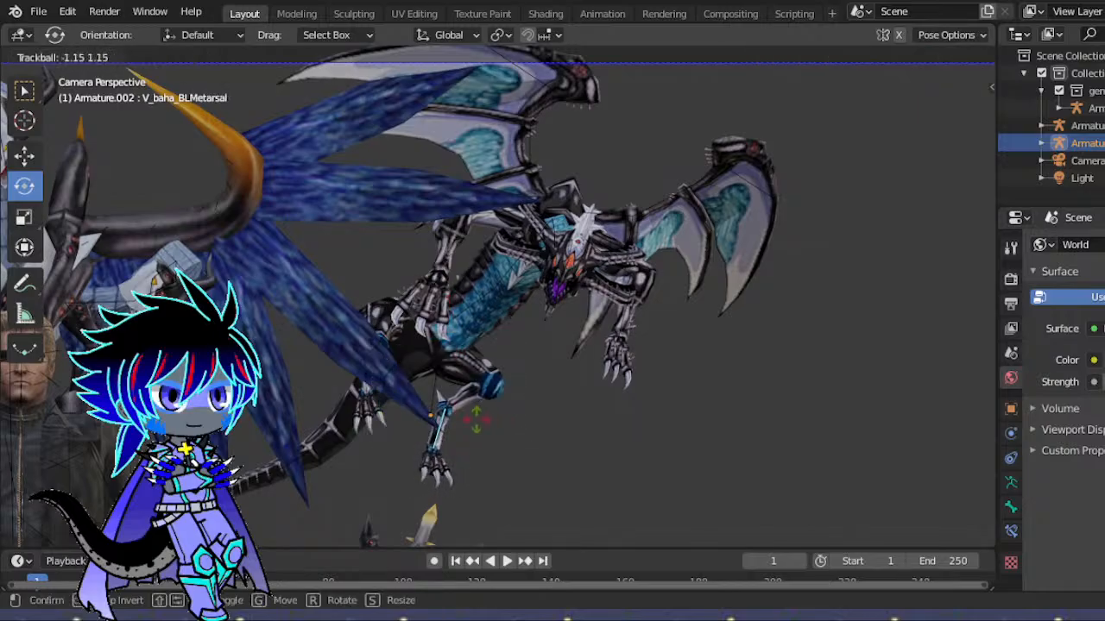
left_click(508, 393)
- Rotate the V_baha_BLMetarsal bone further so the left hind foot angles back toward the tail, checking the whole camera frame
scroll(507, 393, "down", 4)
scroll(596, 369, "up", 1)
left_click_drag(544, 350, 468, 395)
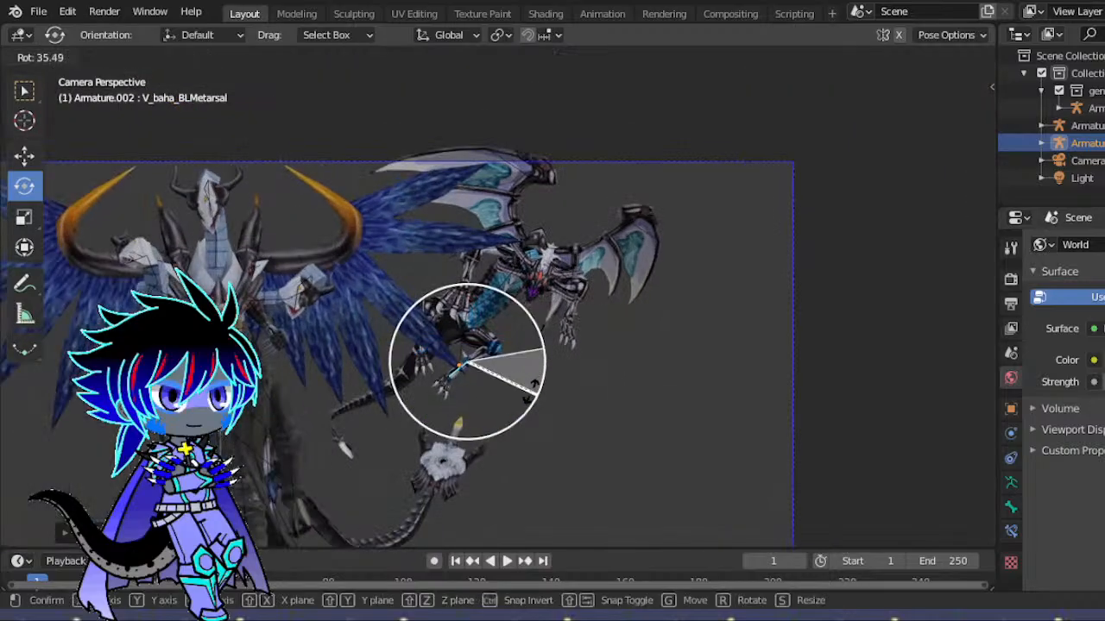
key("r")
key("r")
left_click_drag(390, 343, 384, 370)
left_click_drag(971, 185, 1103, 163)
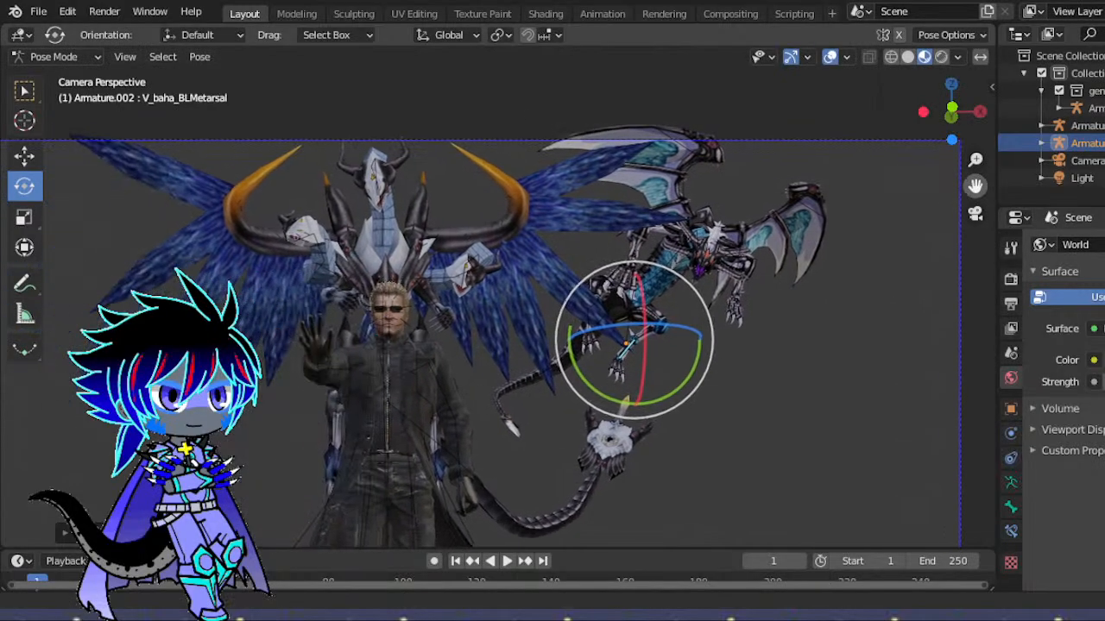
scroll(862, 266, "up", 3)
scroll(897, 342, "down", 5)
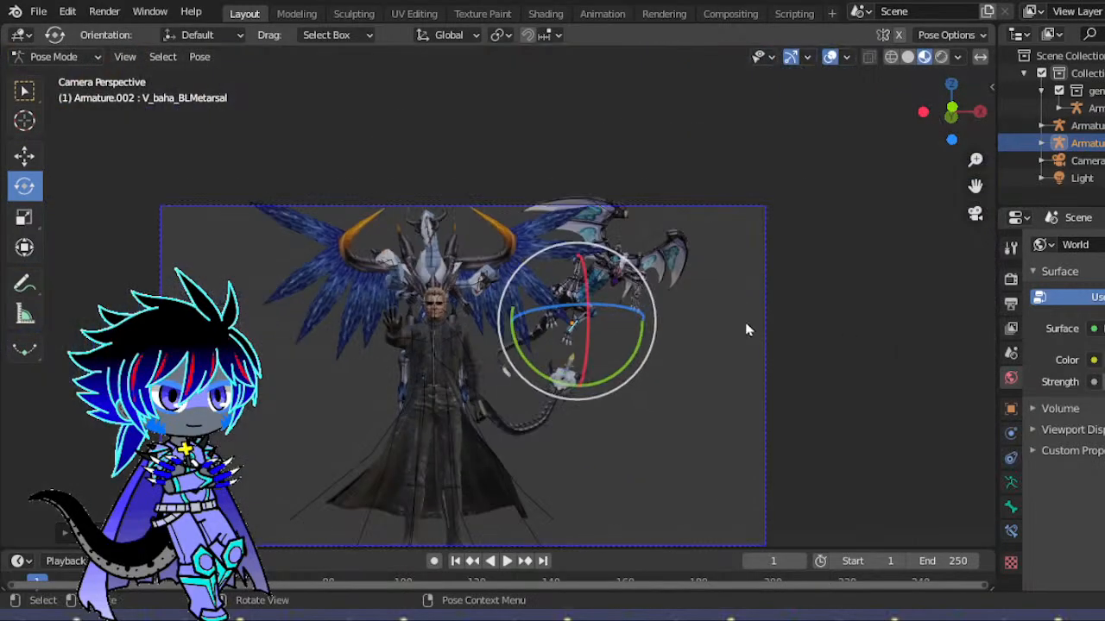
left_click(680, 320)
scroll(680, 320, "up", 1)
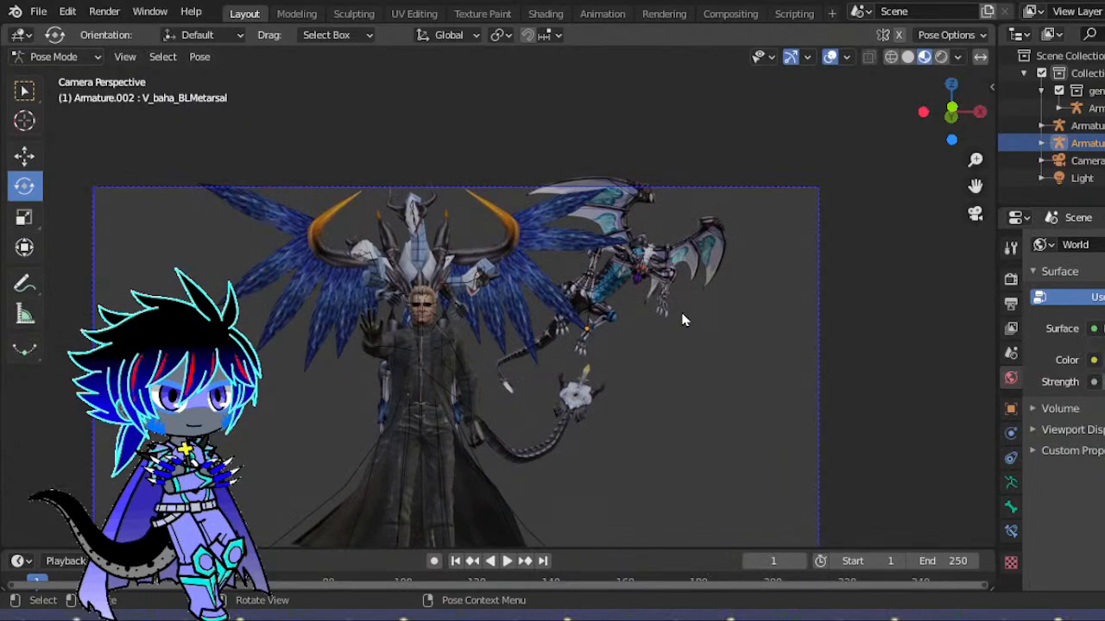
- Return to Object Mode and adjust the Specular and Emission colours of the man's upper coat material
scroll(682, 320, "up", 5)
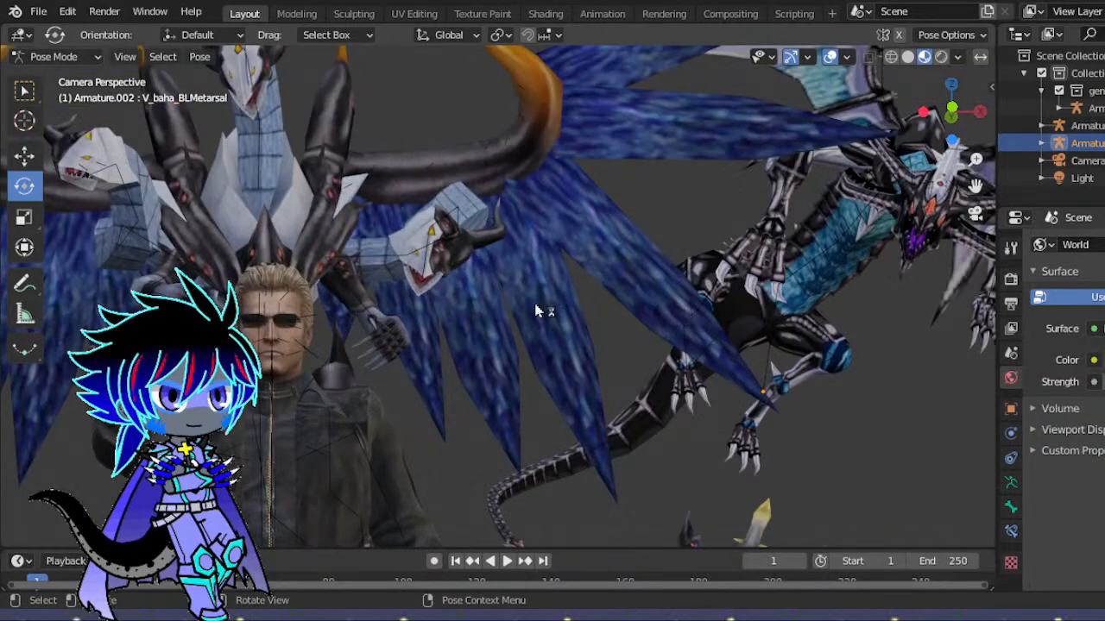
left_click_drag(969, 189, 297, 357)
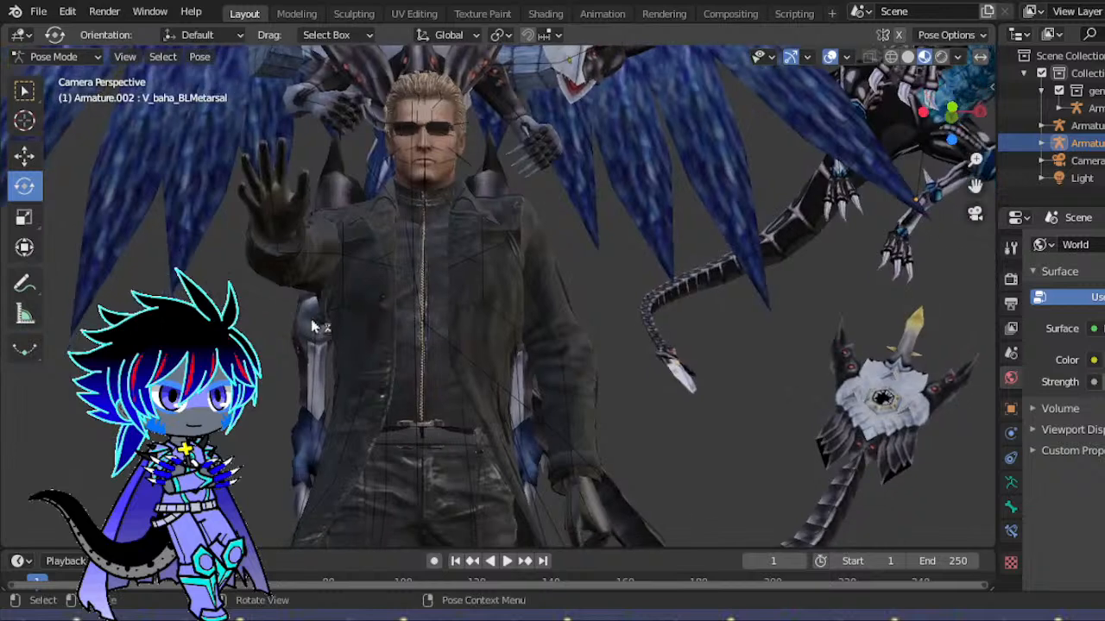
left_click(78, 56)
left_click(102, 71)
left_click(484, 312)
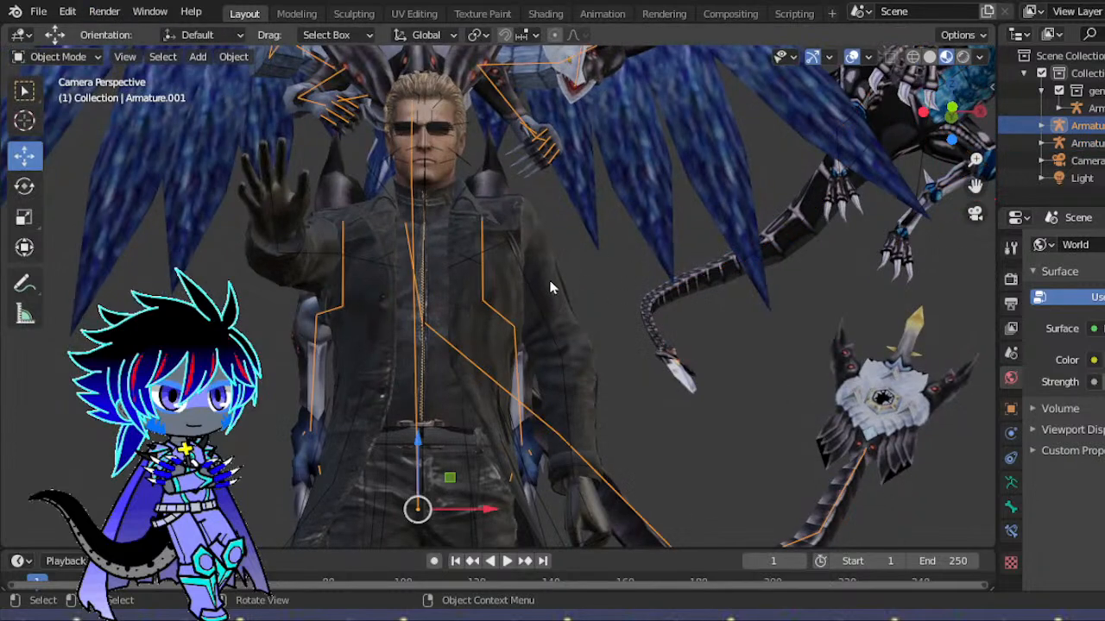
left_click(510, 289)
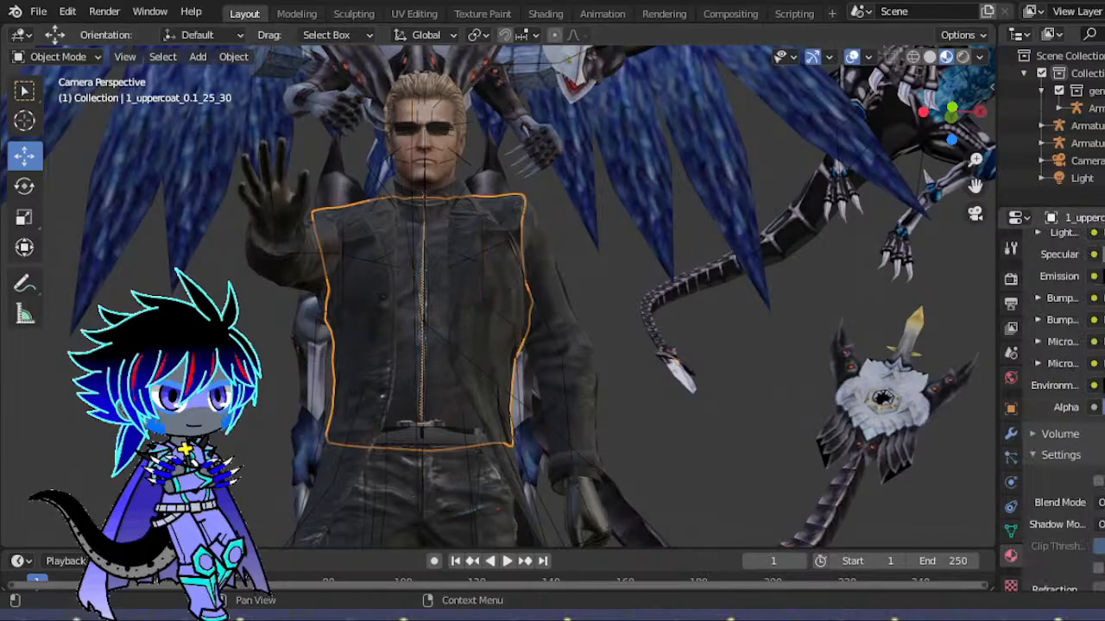
scroll(1062, 411, "up", 4)
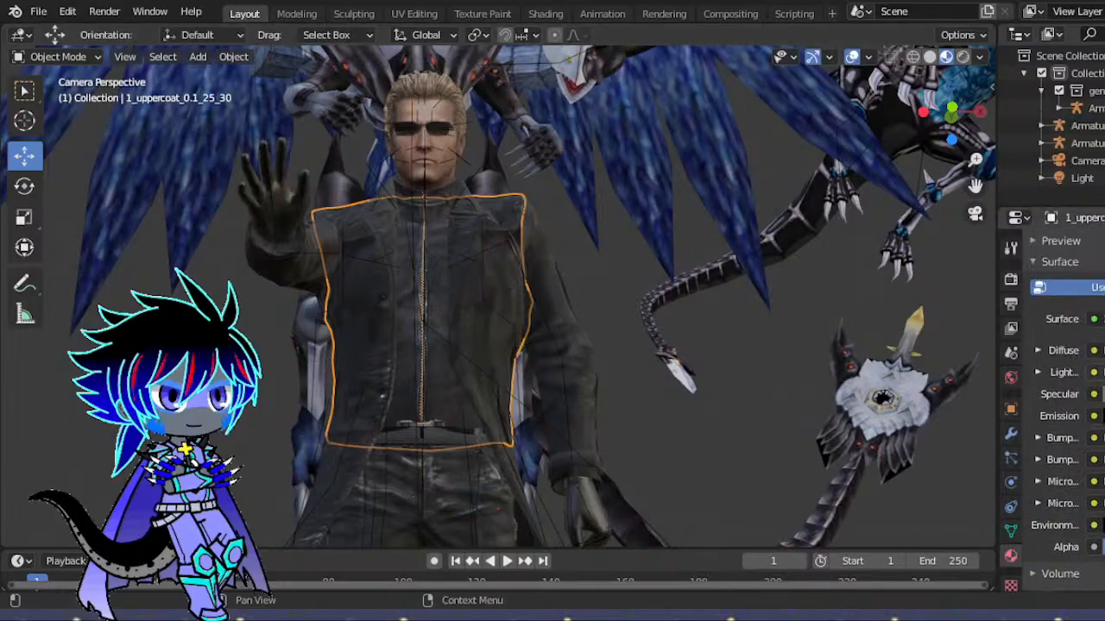
left_click(1103, 394)
mouse_move(1104, 226)
left_mouse_down()
mouse_move(1104, 148)
mouse_move(1104, 210)
left_mouse_up()
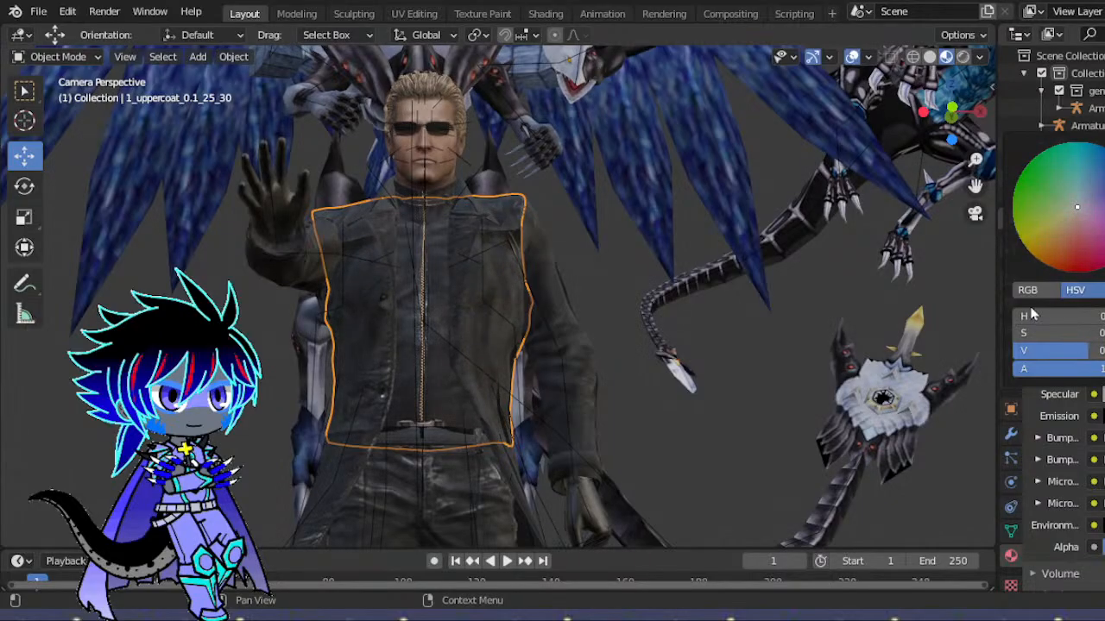
left_click(1104, 416)
mouse_move(1104, 289)
left_mouse_down()
mouse_move(1104, 208)
mouse_move(1104, 293)
left_mouse_up()
left_click(735, 349)
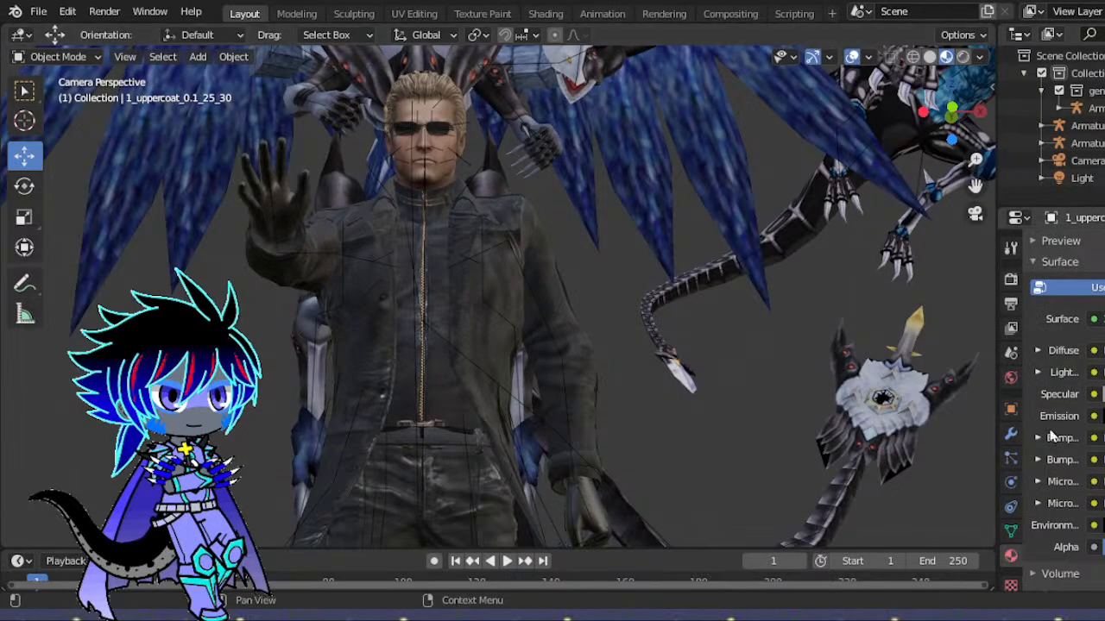
- Select the man's upper body mesh, view the scene from another angle and return to the camera view
left_click(497, 289)
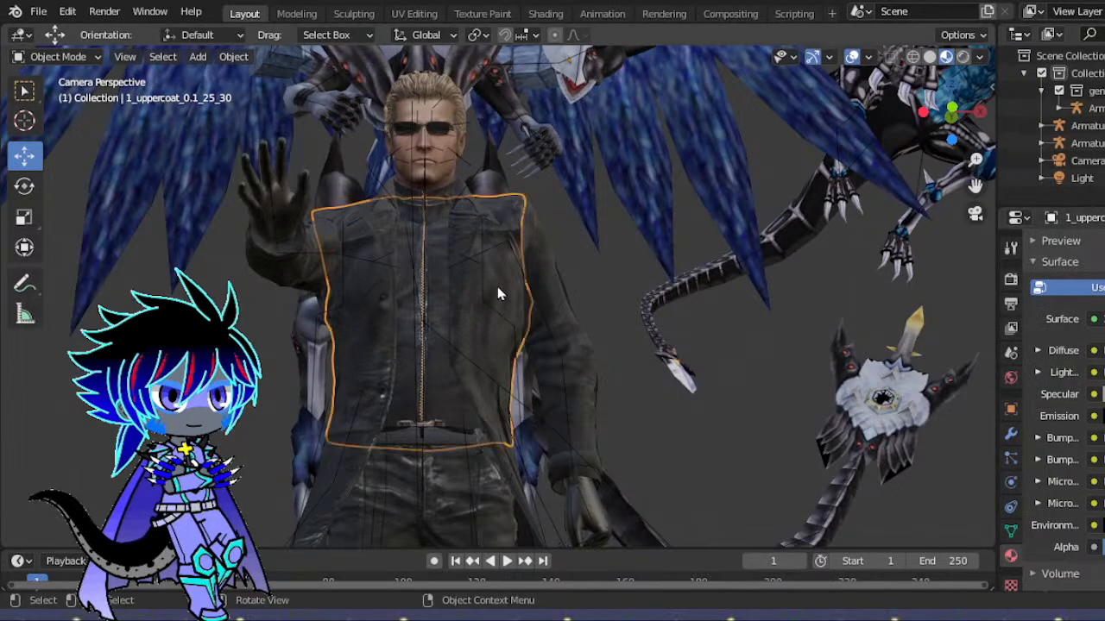
left_click(497, 292)
left_click(446, 333)
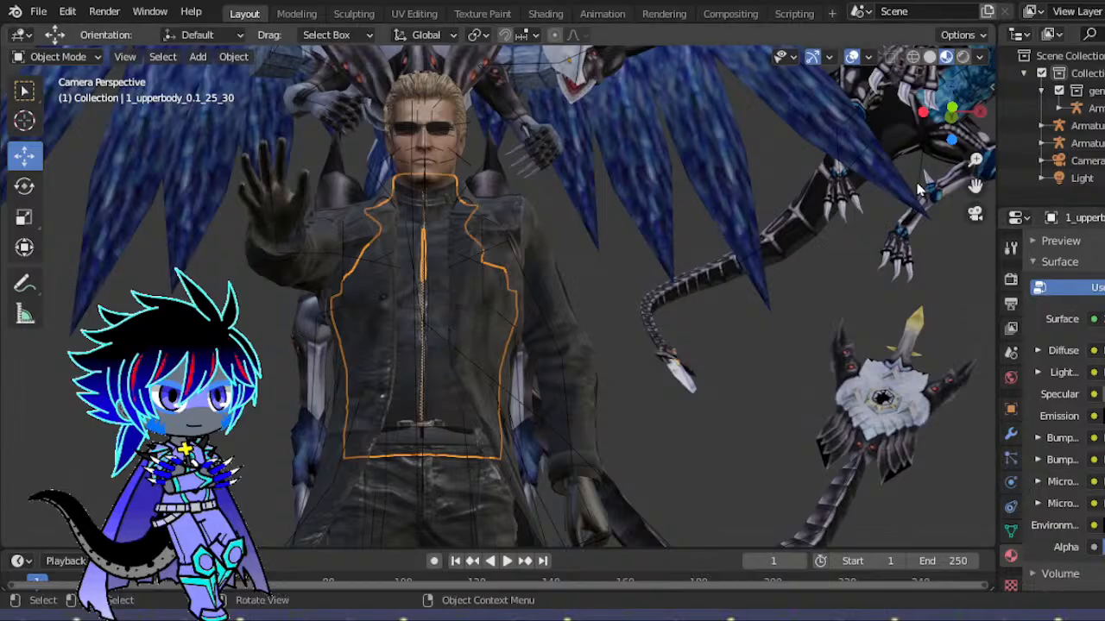
left_click_drag(941, 127, 882, 184)
scroll(883, 186, "up", 1)
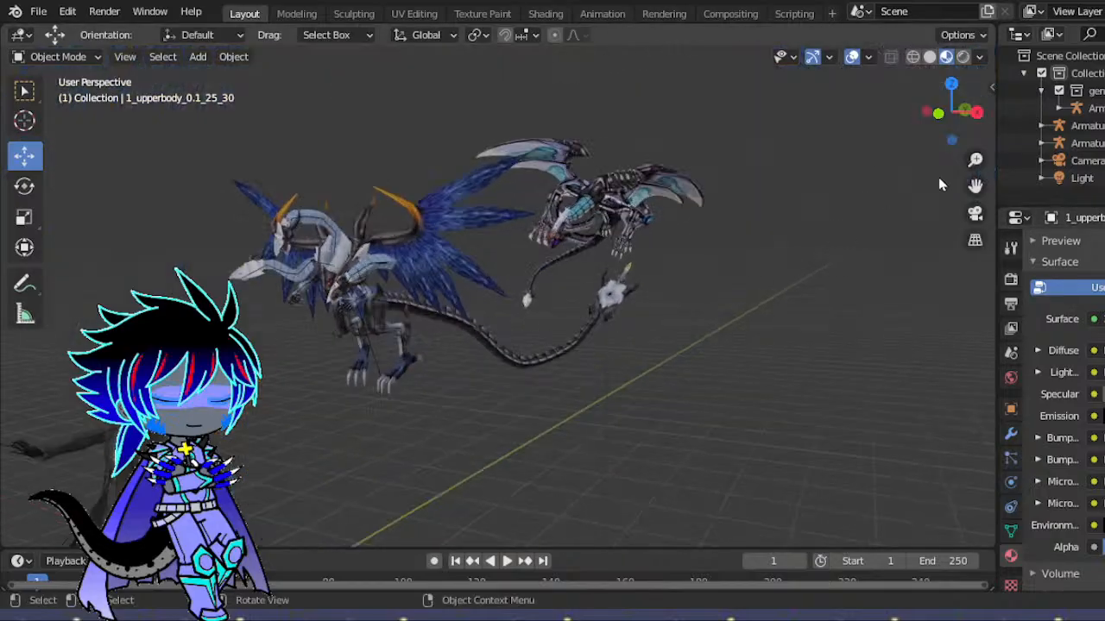
left_click(974, 214)
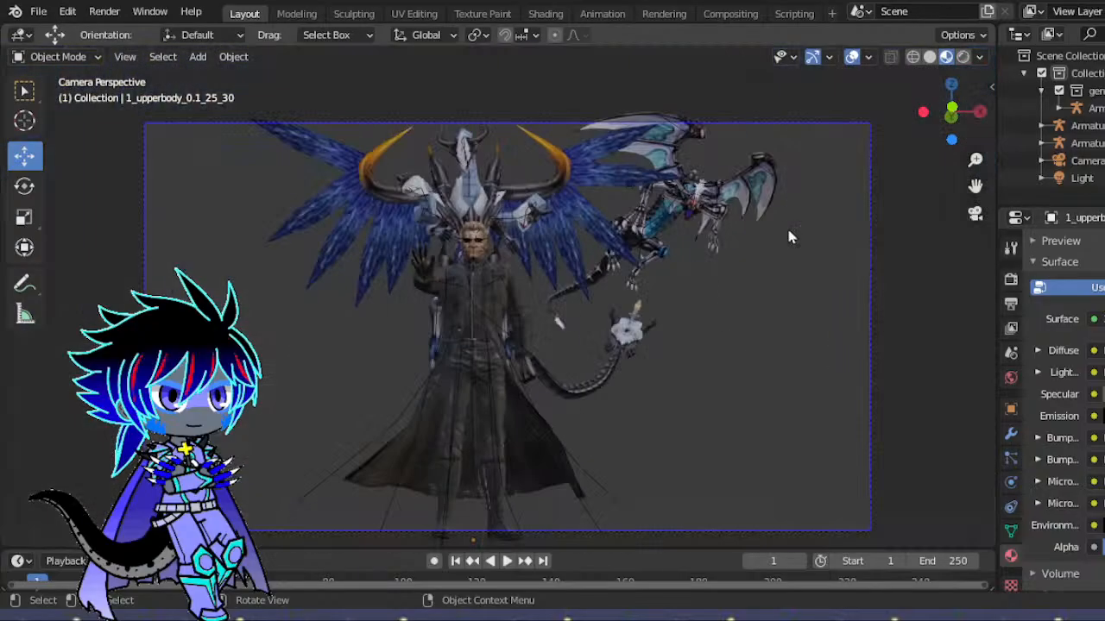
- Move the dragon's armature slightly down along the Z axis so its raised wing fits inside the camera frame
left_click(688, 192)
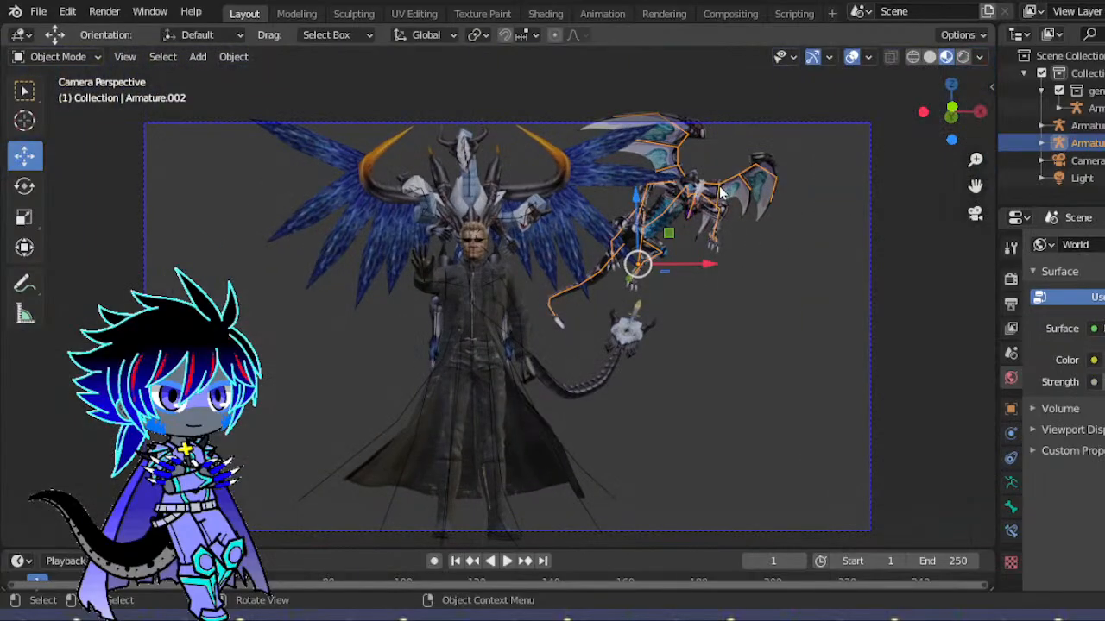
key("g")
key("z")
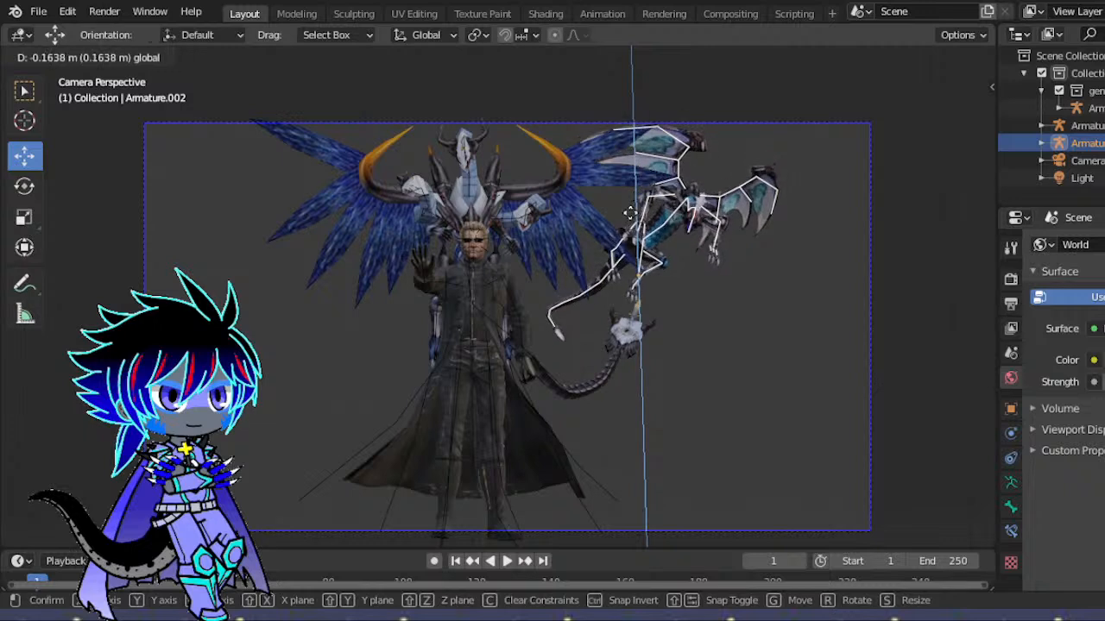
left_click(634, 208)
left_click(777, 243)
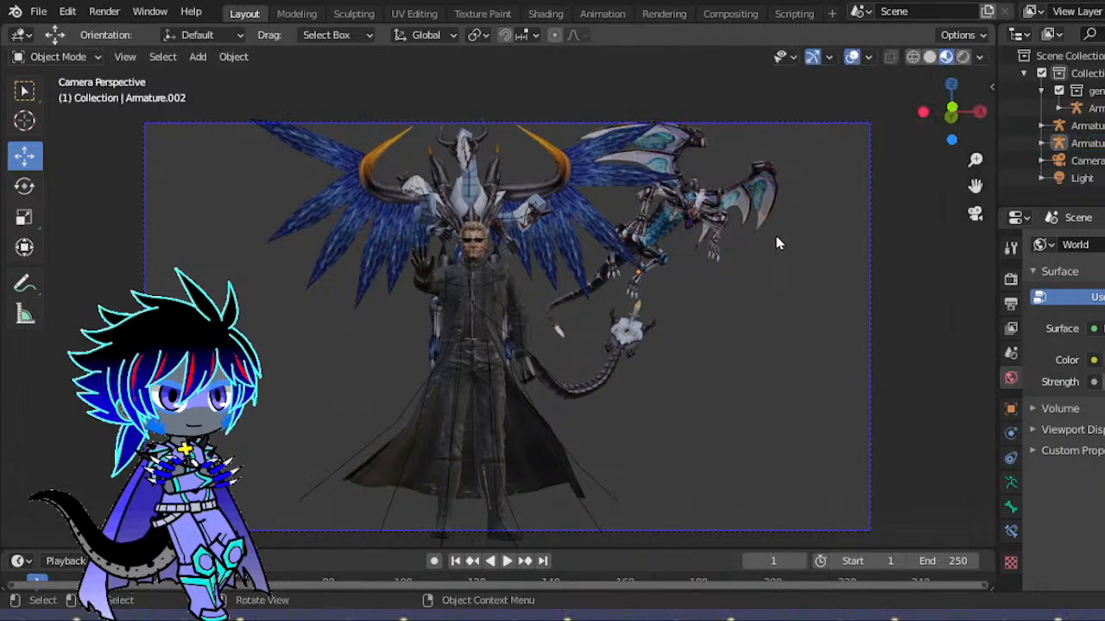
- Move the dragon's armature along the X axis away from the man and the winged creature
left_click(693, 218)
key("g")
key("x")
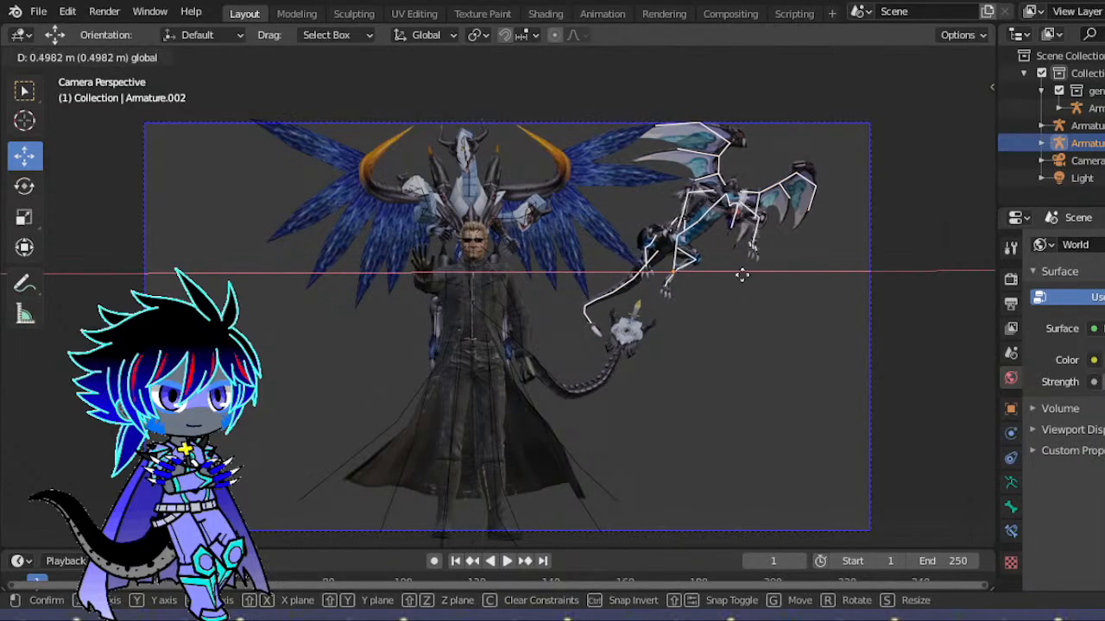
left_click(727, 273)
scroll(626, 300, "down", 1)
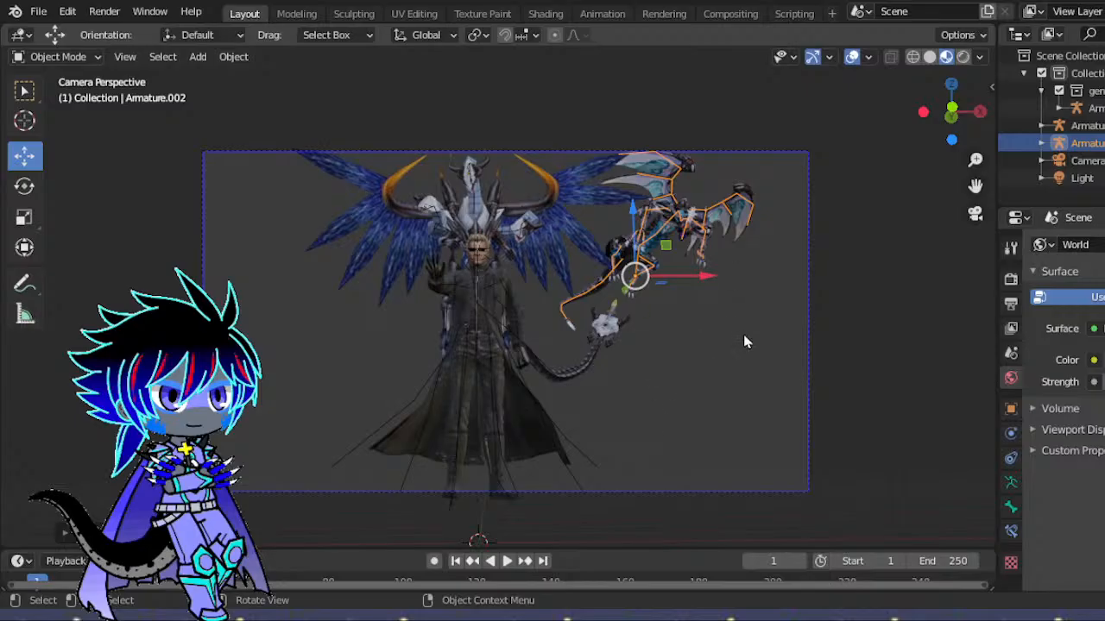
left_click(682, 414)
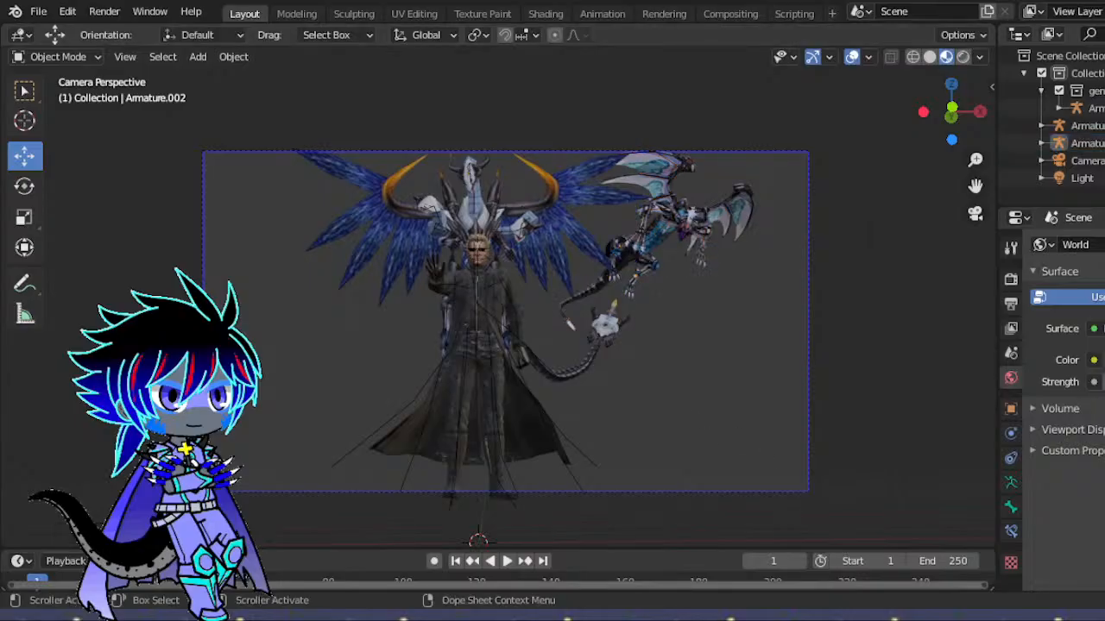
scroll(719, 485, "up", 5)
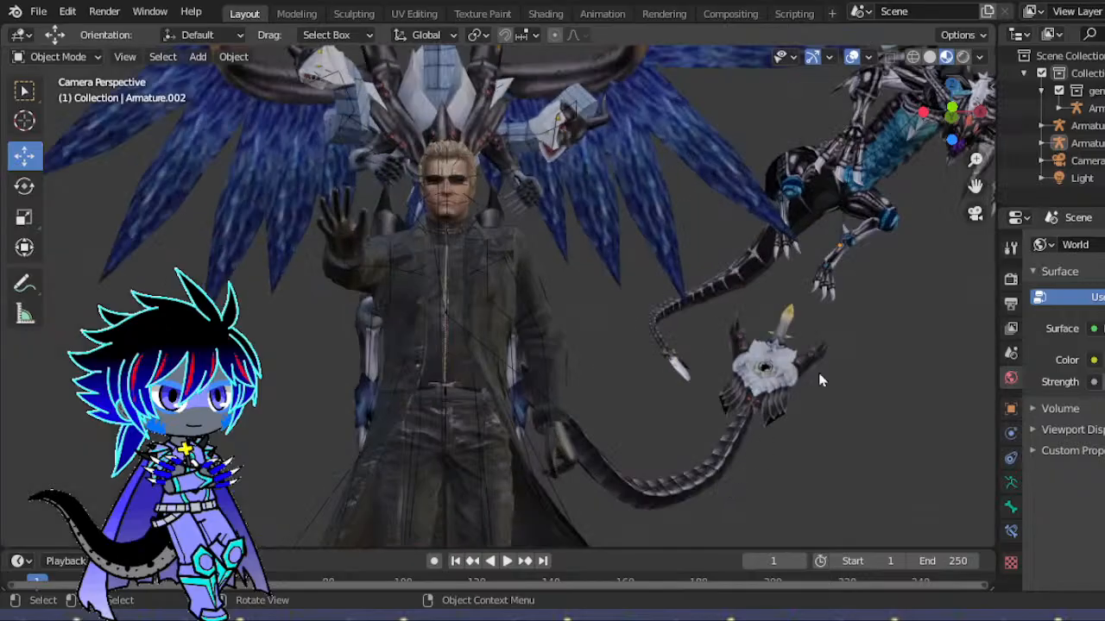
scroll(730, 265, "down", 4)
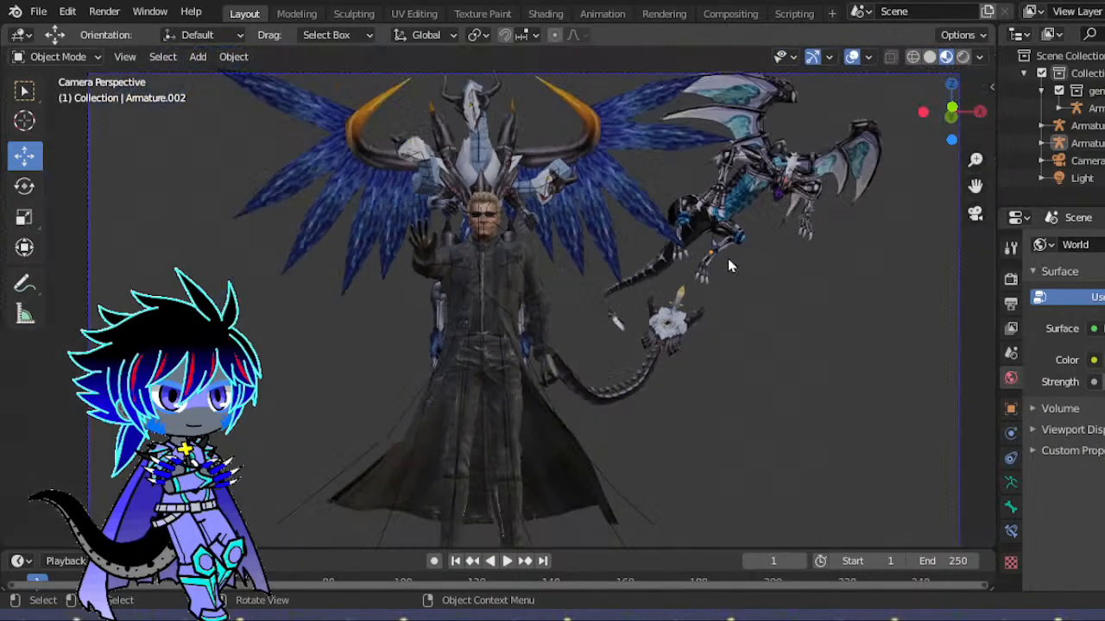
scroll(729, 264, "down", 2)
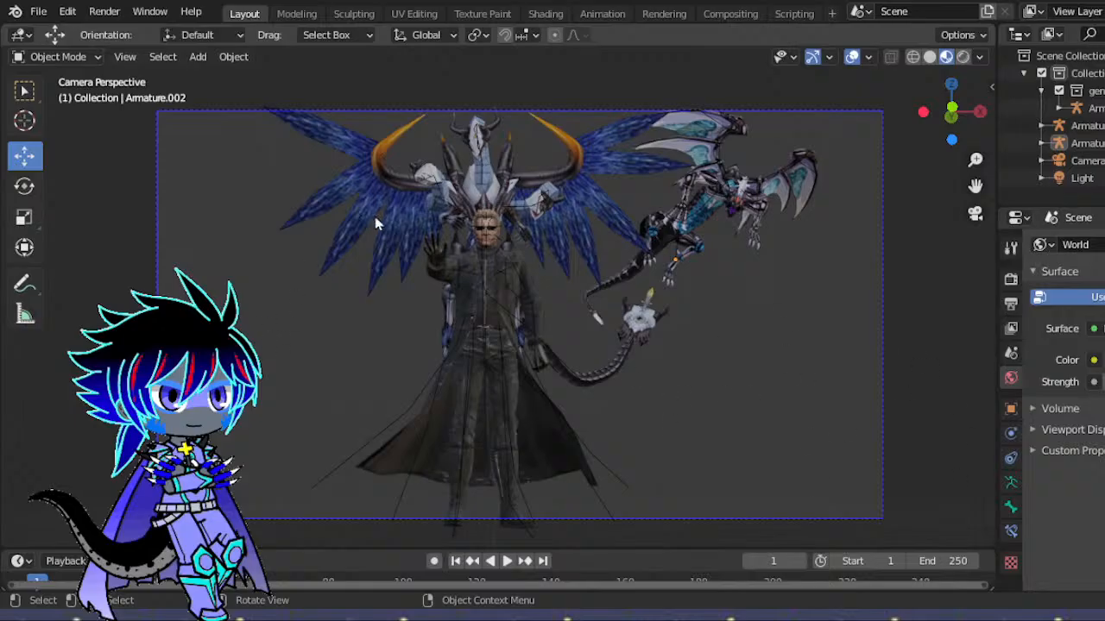
left_click_drag(240, 169, 321, 411)
left_click_drag(788, 322, 744, 404)
- Save the Blender file, then check the camera view in Rendered and Solid viewport shading
left_click(38, 11)
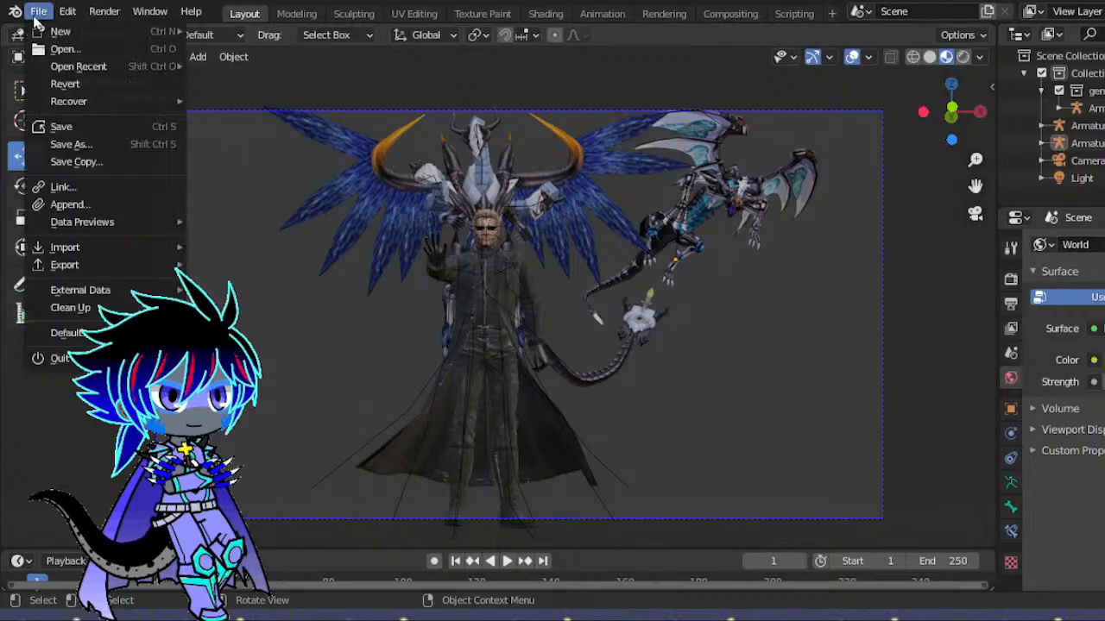
left_click(64, 127)
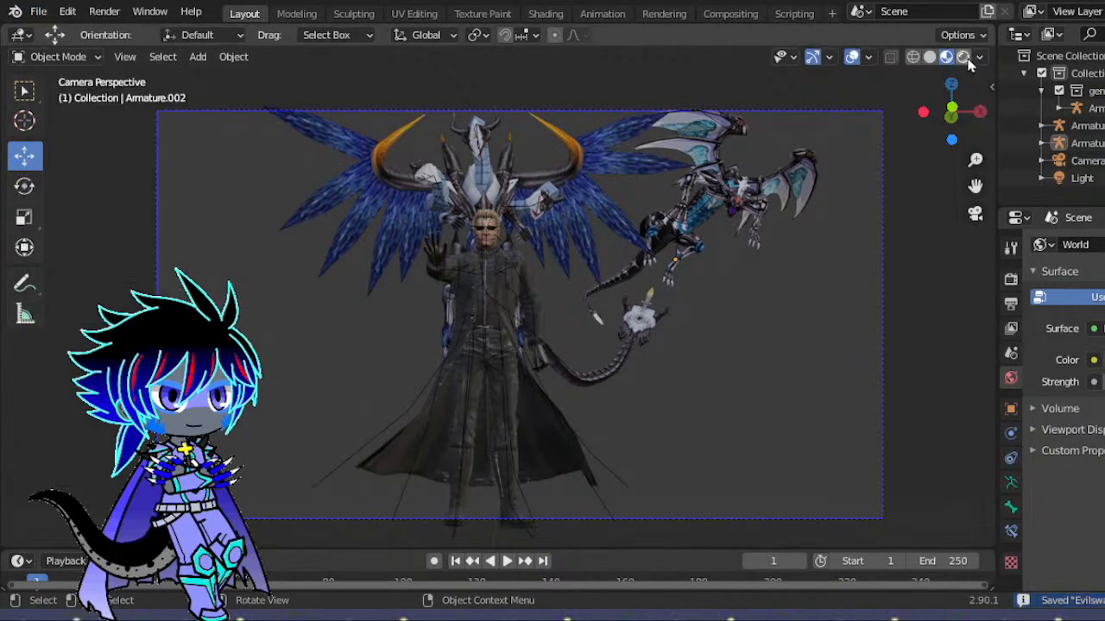
left_click(966, 60)
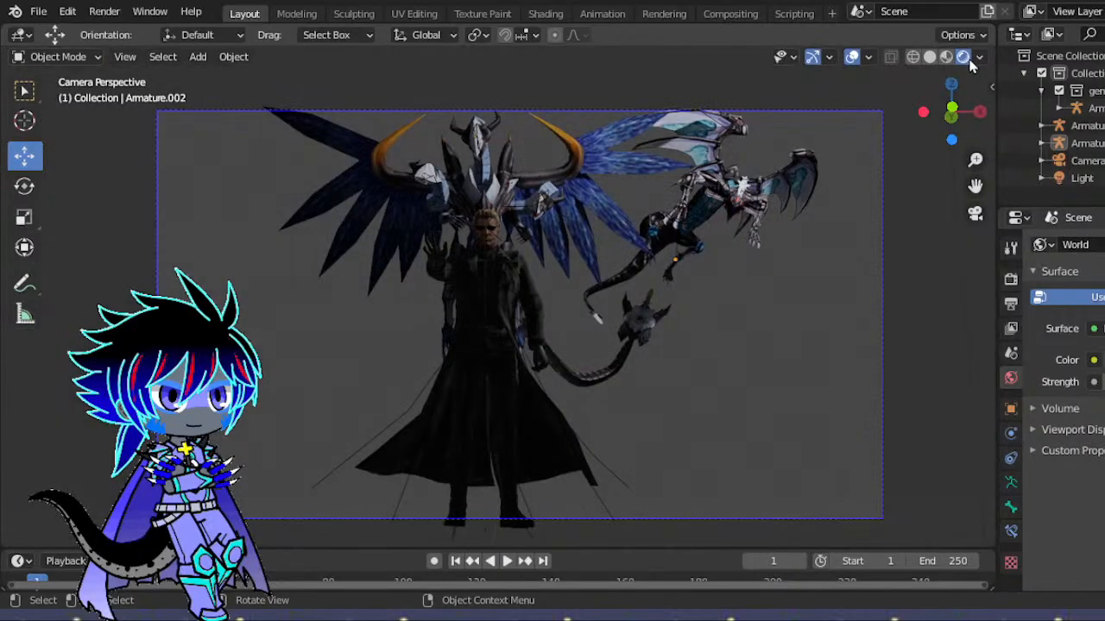
left_click(929, 57)
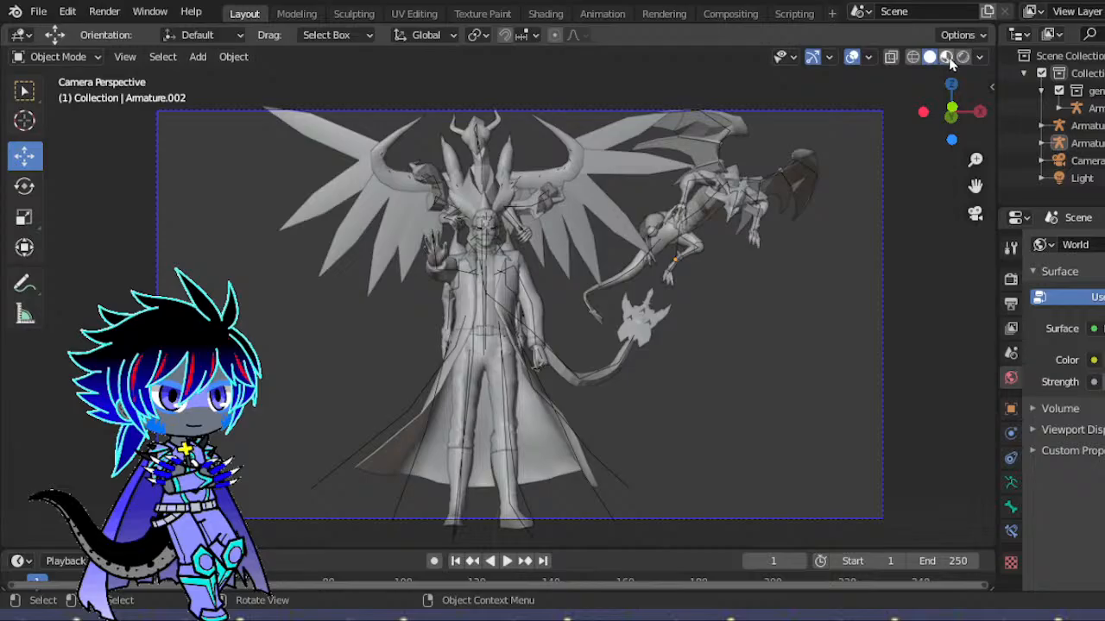
- Return the viewport to Material Preview shading and save the scene file again
left_click(946, 57)
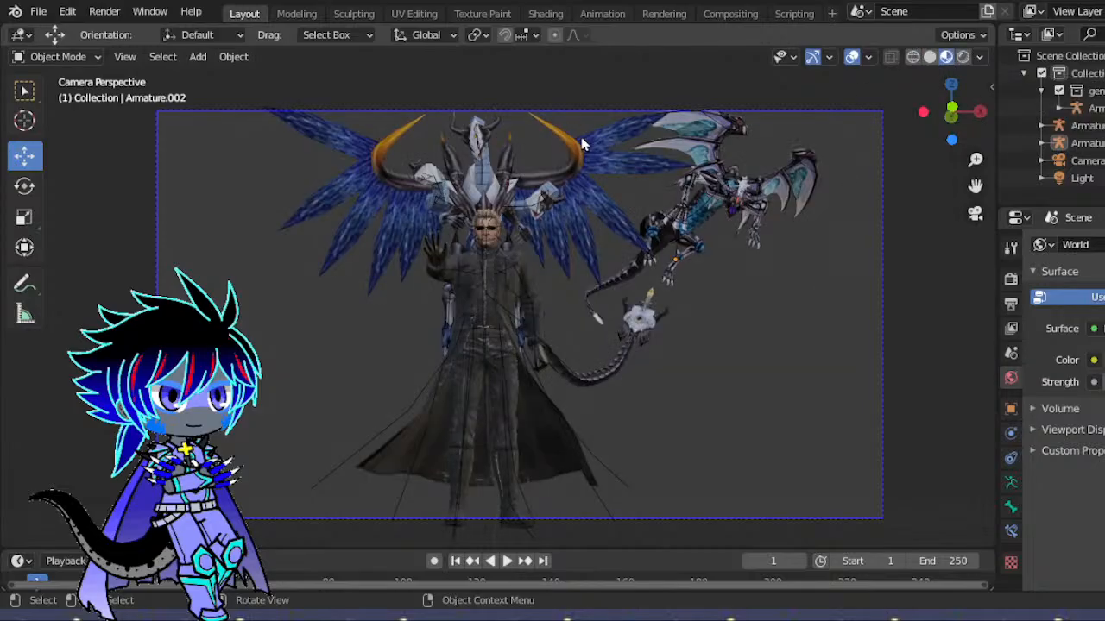
left_click(38, 11)
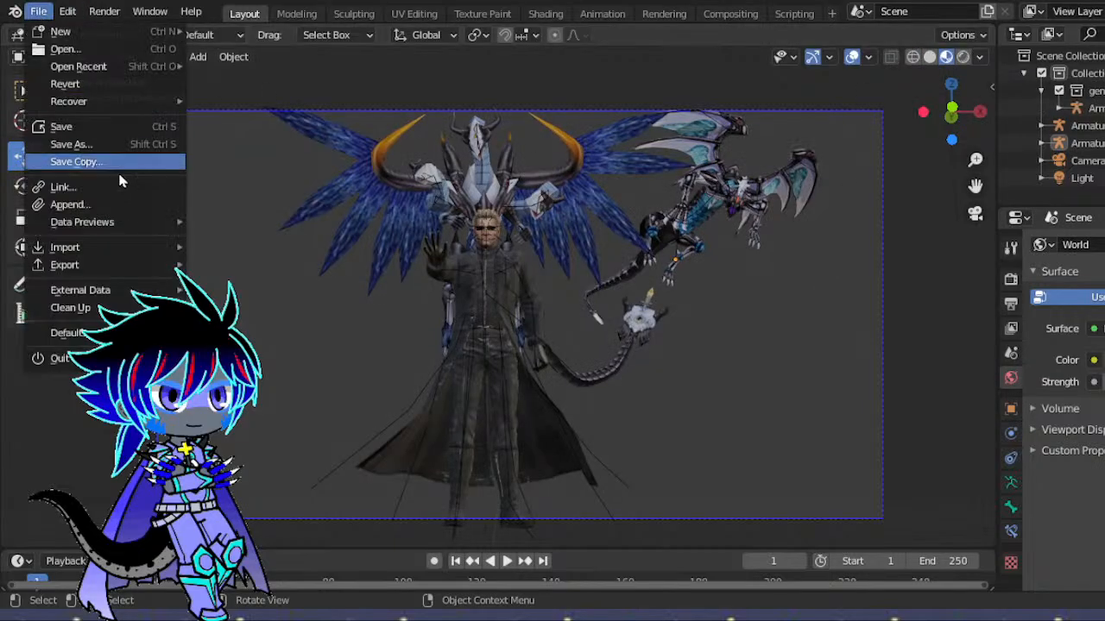
left_click(59, 125)
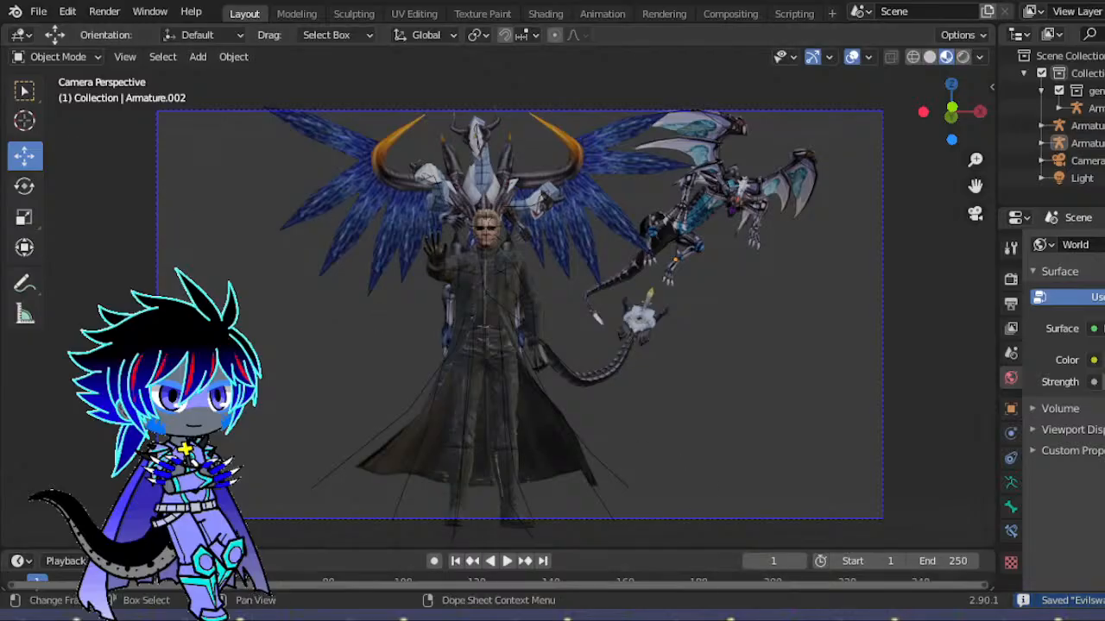